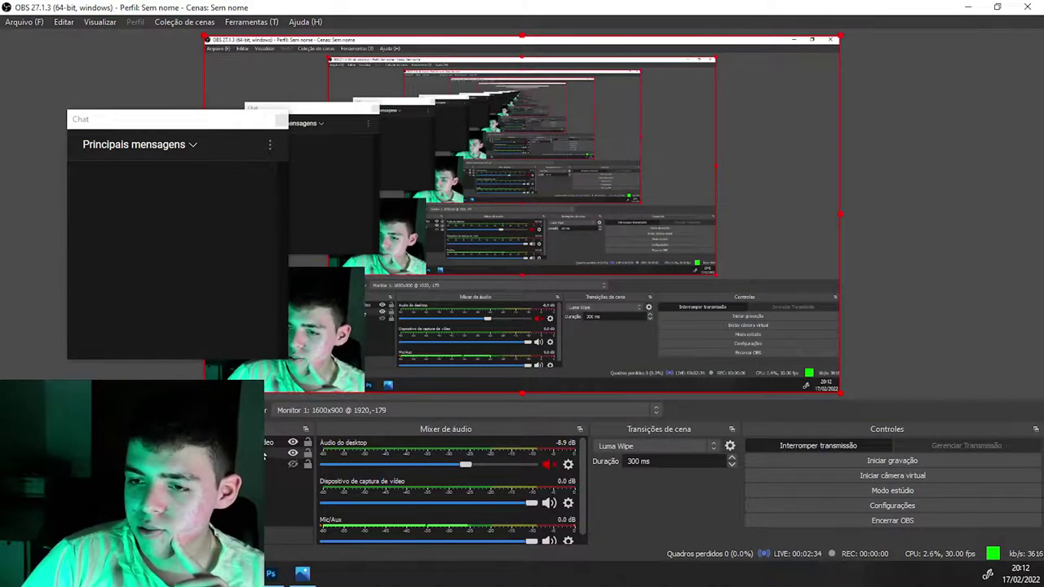
# Point the OBS 'Captura de tela 2' source at the monitor showing Photoshop
pyautogui.doubleClick(264, 456)
pyautogui.click(424, 382)
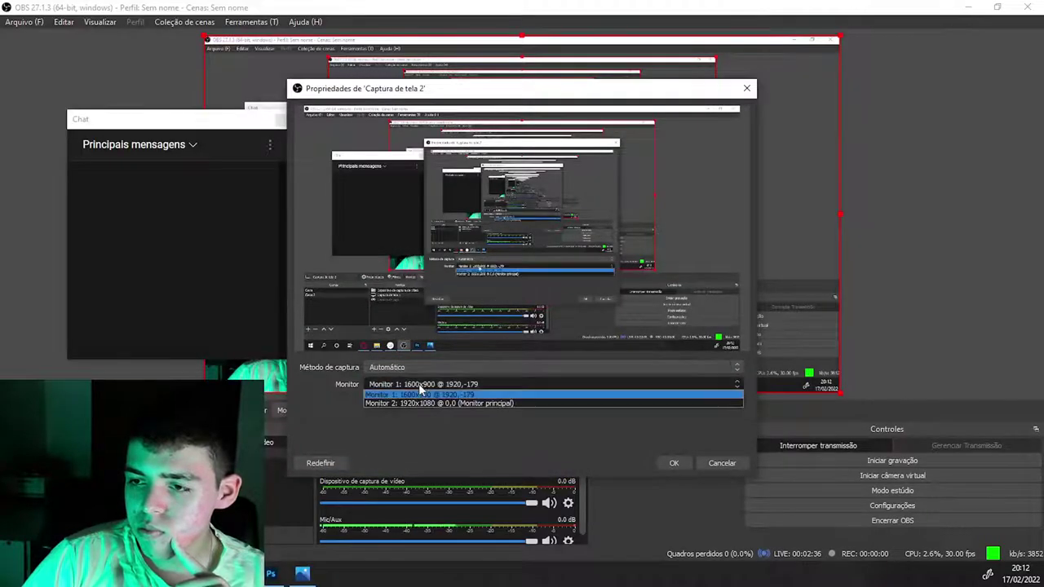
pyautogui.click(423, 404)
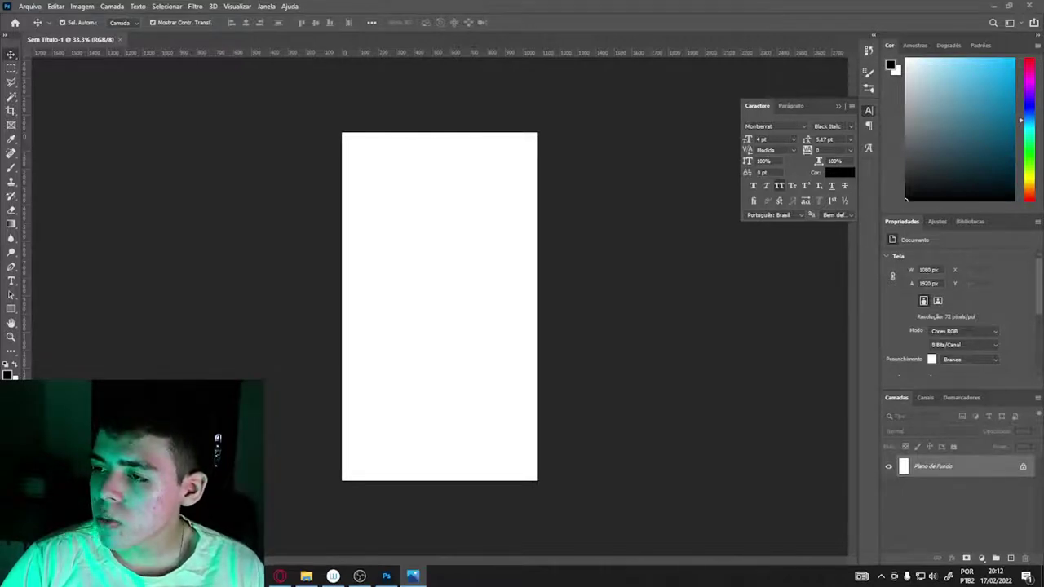
# Open the NJ logo image from Área de Trabalho > AULA - 1 > Neymar - enquete - motion
pyautogui.scroll(1, 165, 274)
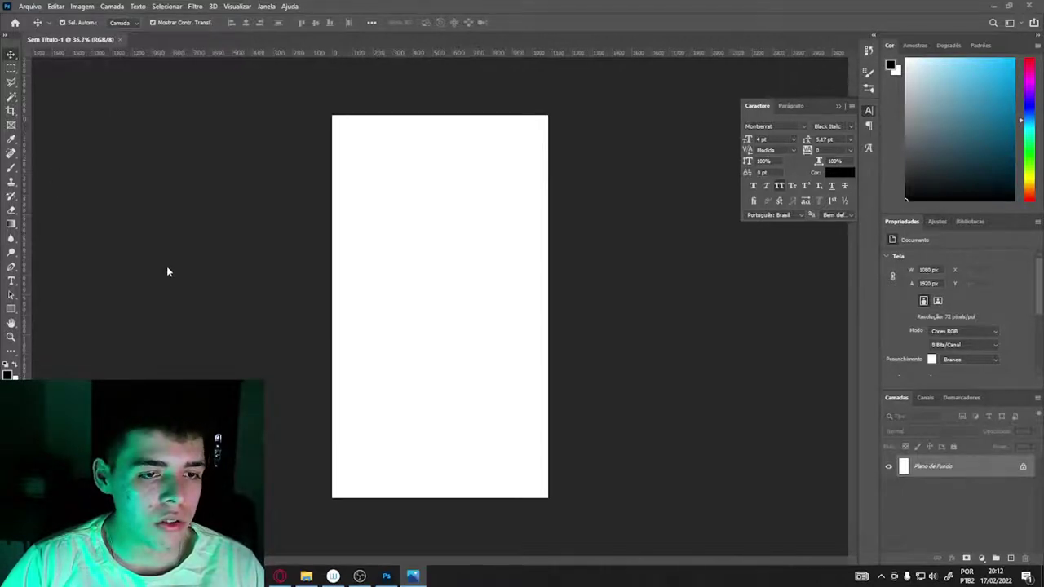
pyautogui.click(30, 6)
pyautogui.click(34, 28)
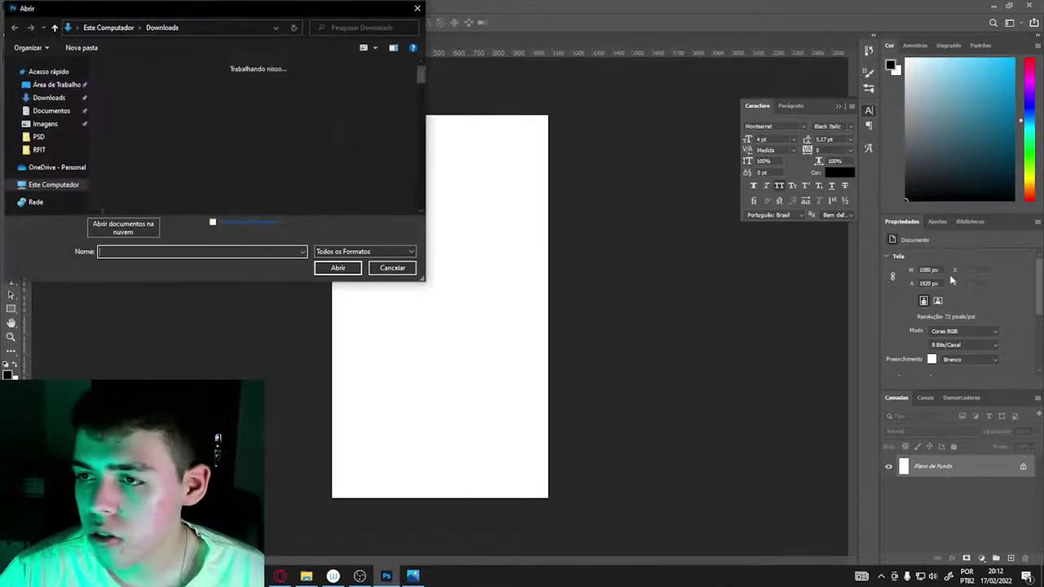
pyautogui.scroll(-3, 122, 121)
pyautogui.scroll(-3, 122, 121)
pyautogui.scroll(-3, 122, 121)
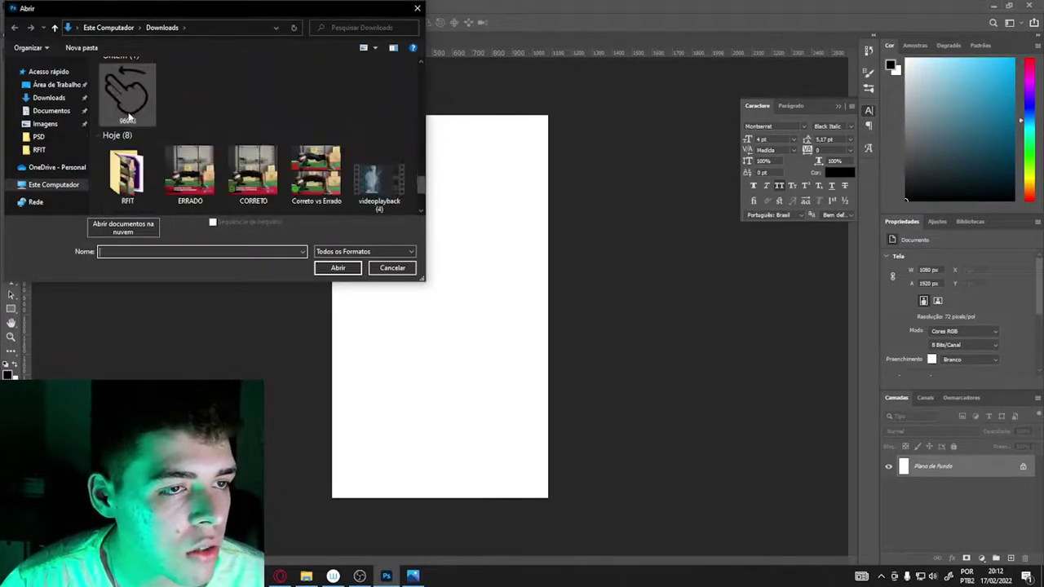
pyautogui.scroll(-2, 123, 120)
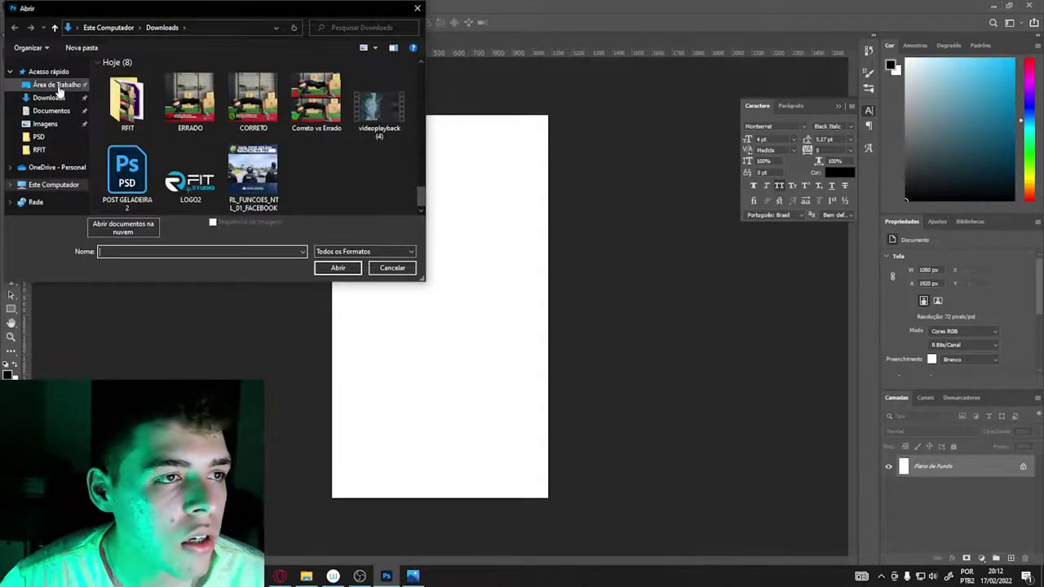
pyautogui.click(57, 85)
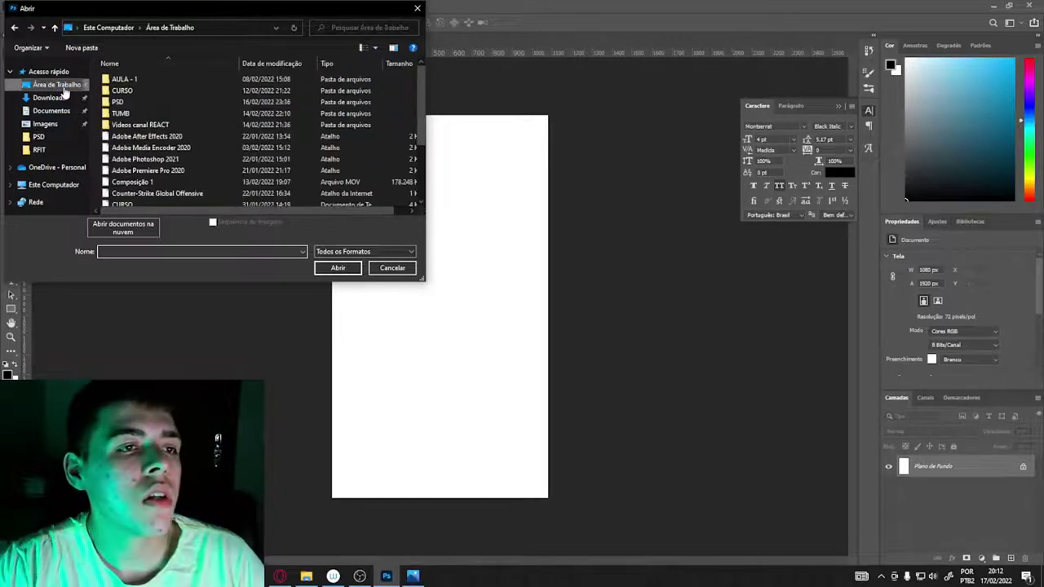
pyautogui.doubleClick(163, 79)
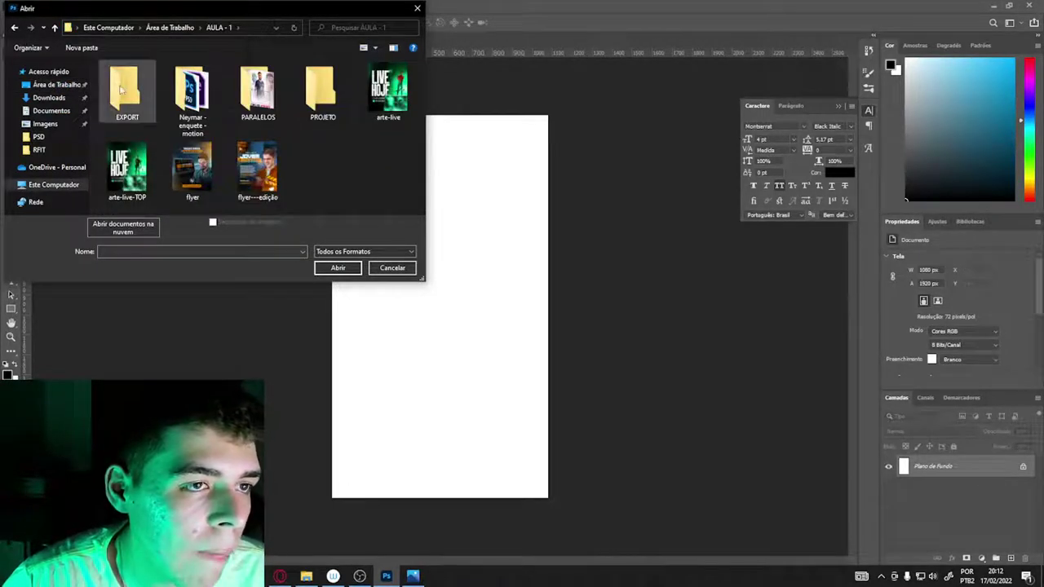
pyautogui.doubleClick(181, 90)
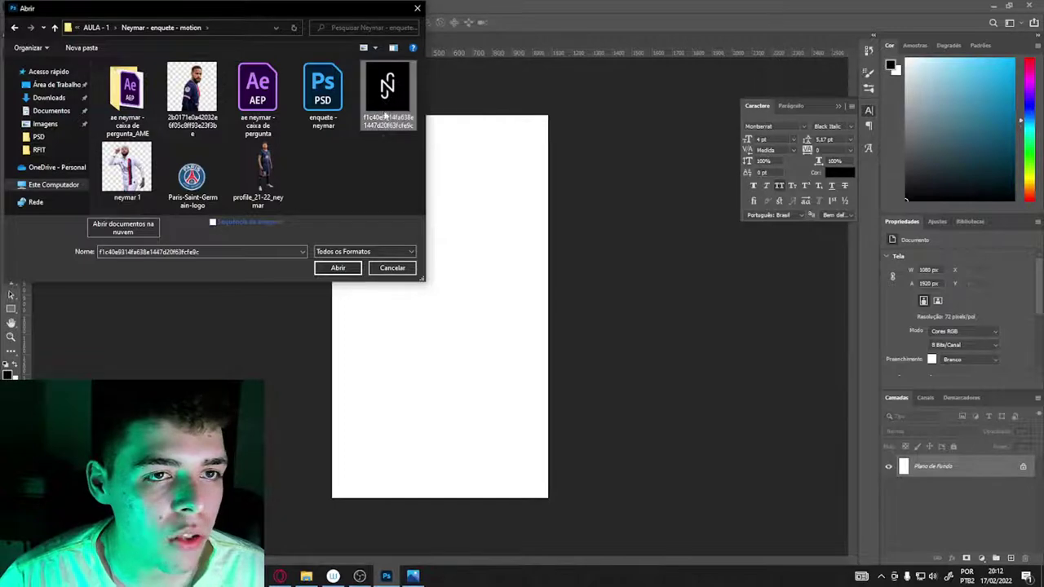
pyautogui.click(346, 274)
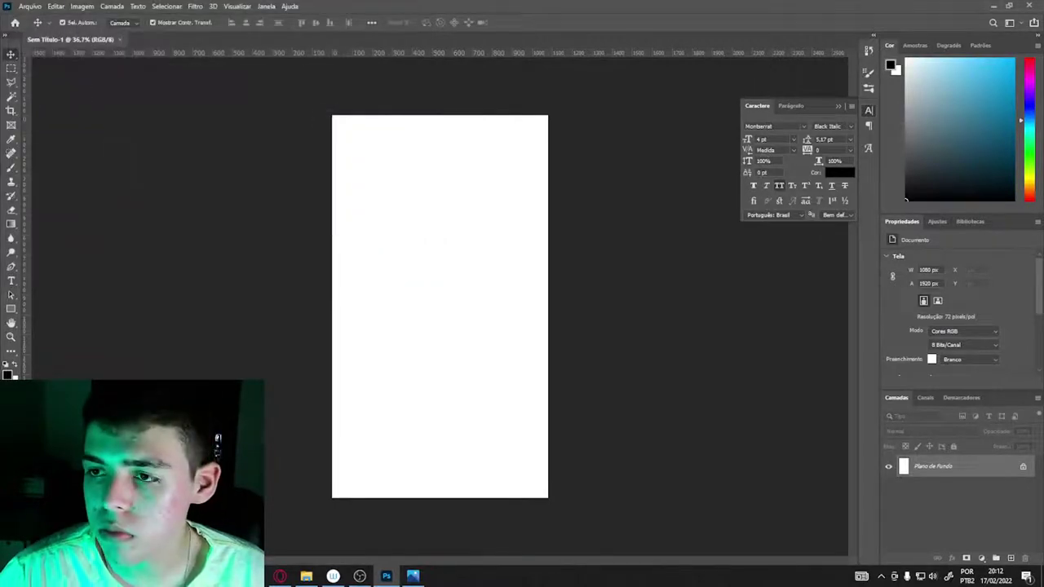
# Dismiss the missing-profile notice and drag the NJ logo into Sem Título-1 near the top
pyautogui.click(489, 229)
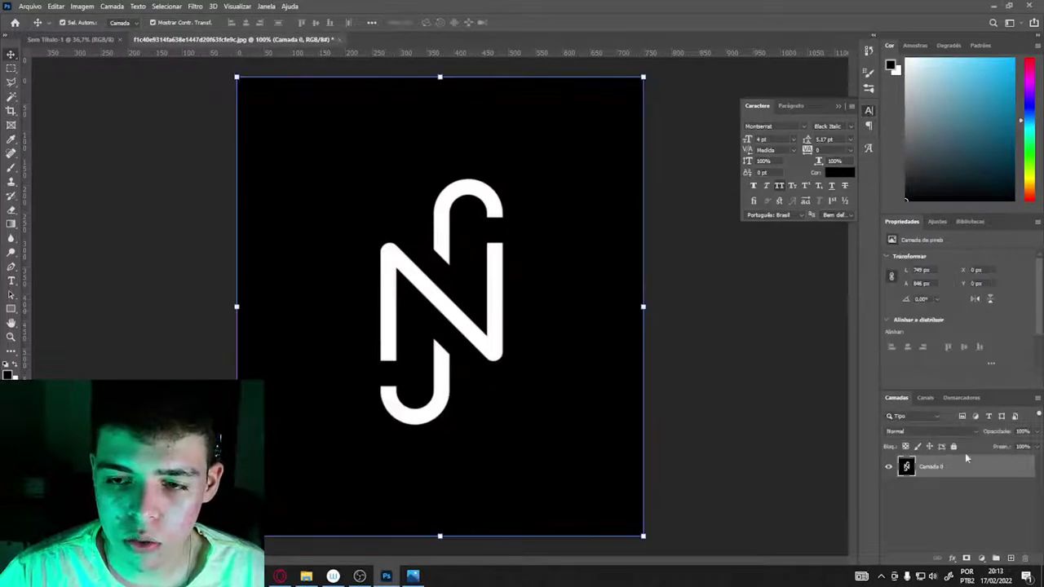
pyautogui.click(71, 40)
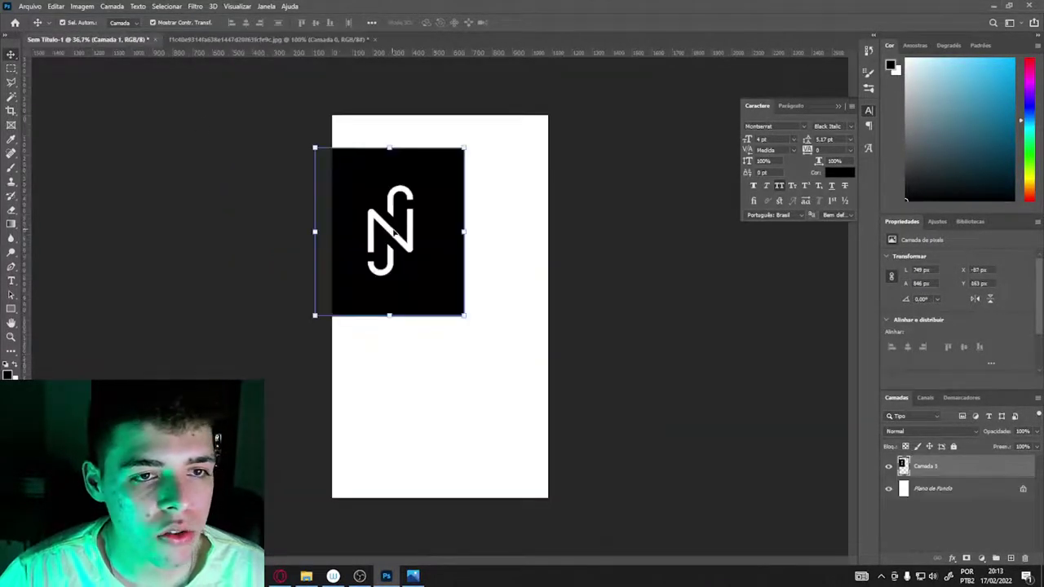
pyautogui.moveTo(391, 235); pyautogui.dragTo(430, 278)
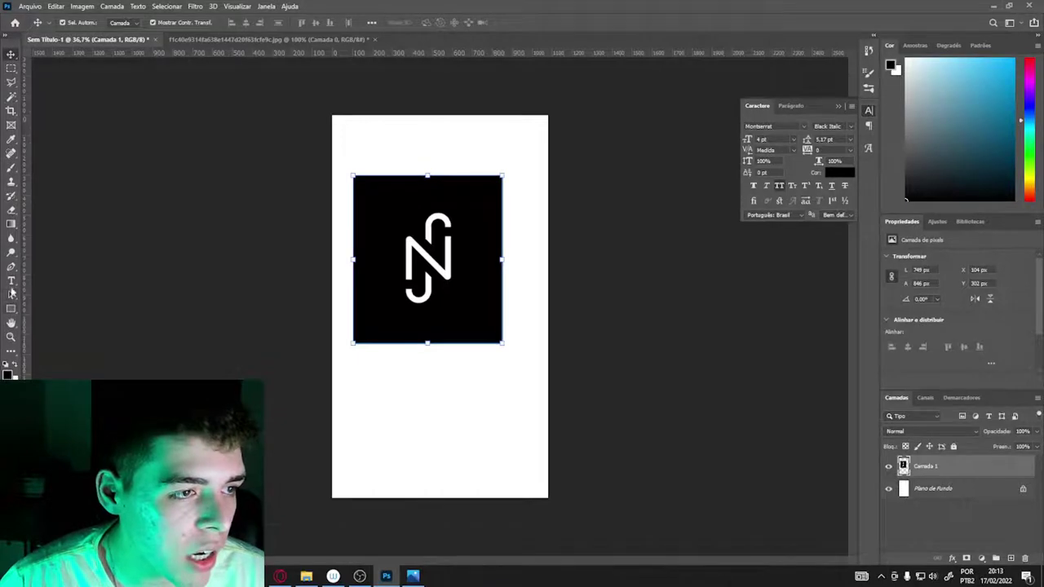
pyautogui.click(12, 211)
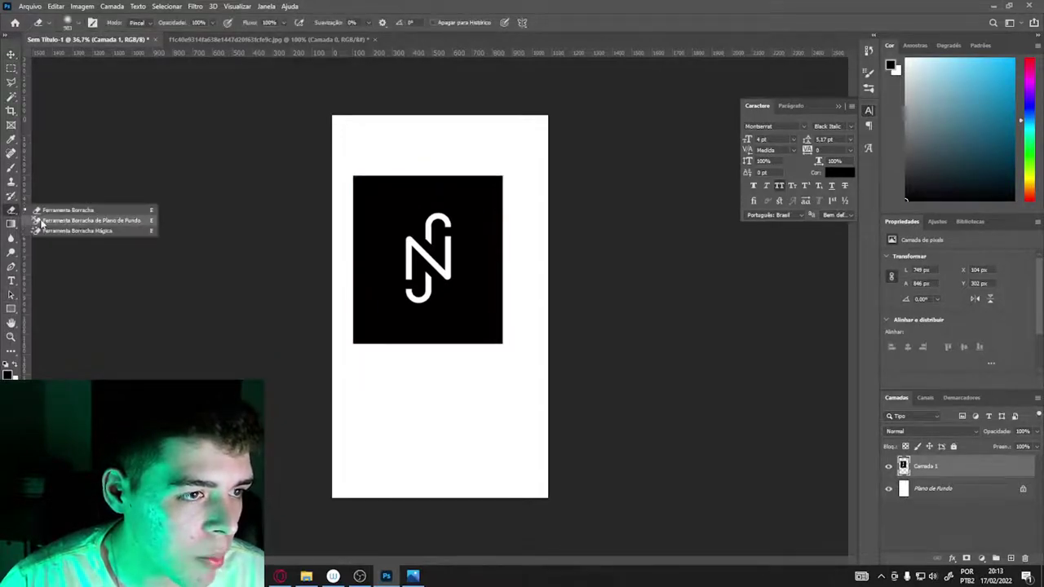
# Erase the black along the logo's top, right side, middle and upper-left with the Background Eraser
pyautogui.click(45, 221)
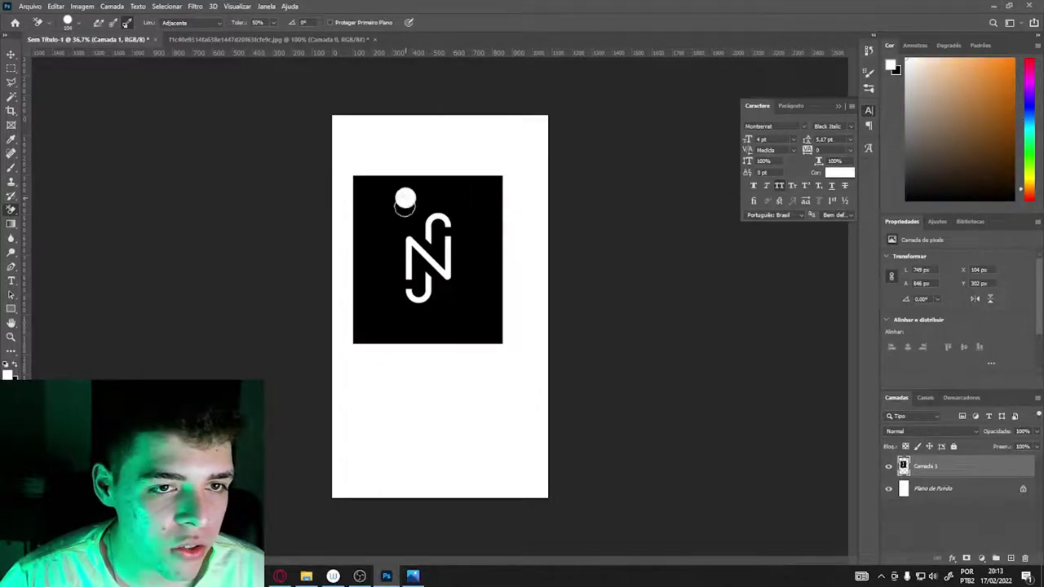
pyautogui.moveTo(405, 206); pyautogui.dragTo(457, 189)
pyautogui.click(466, 222)
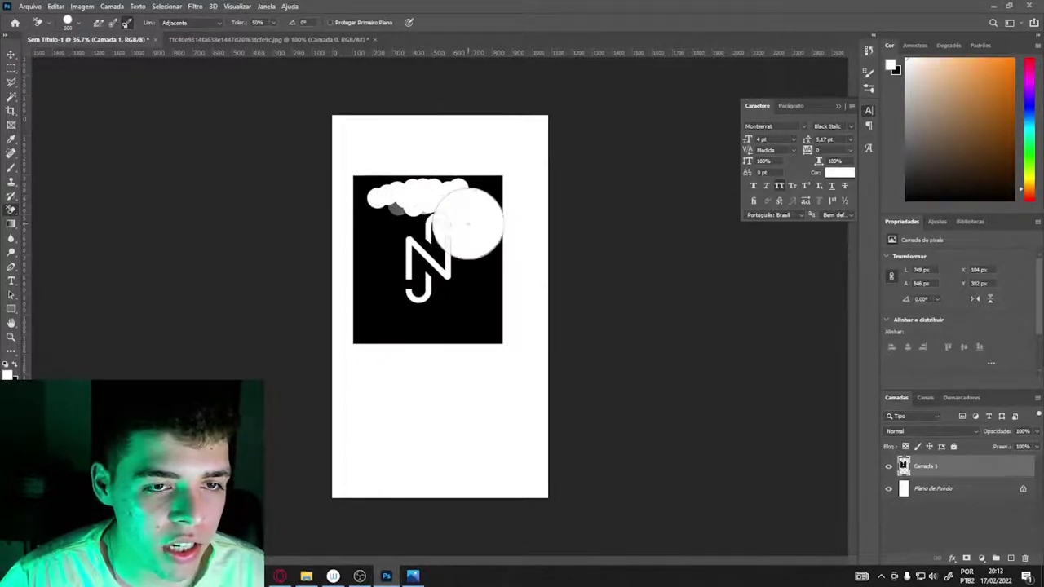
pyautogui.moveTo(481, 260); pyautogui.dragTo(447, 290)
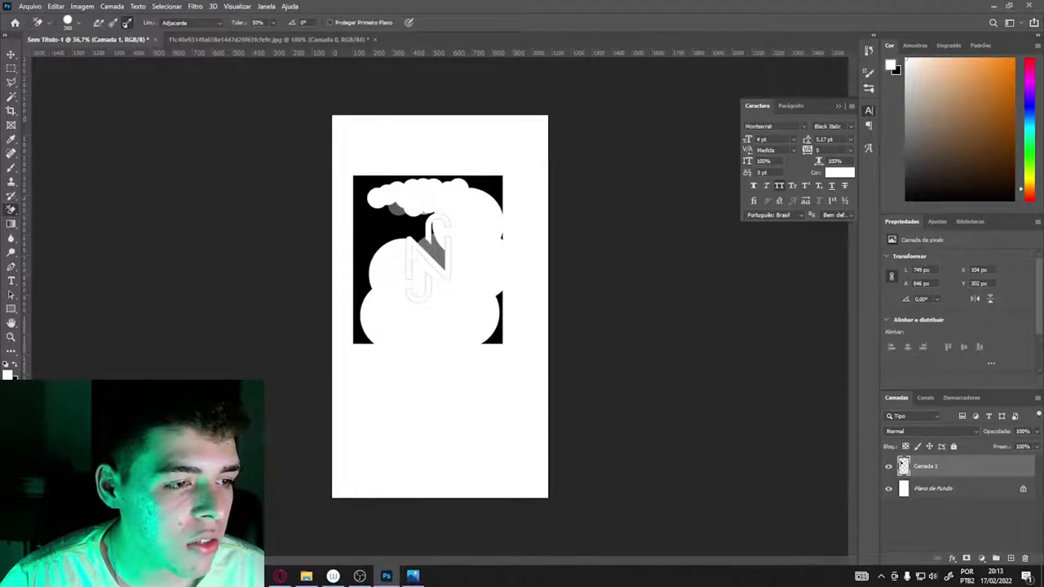
pyautogui.moveTo(452, 321)
pyautogui.mouseDown()
pyautogui.moveTo(379, 233)
pyautogui.moveTo(432, 241)
pyautogui.mouseUp()
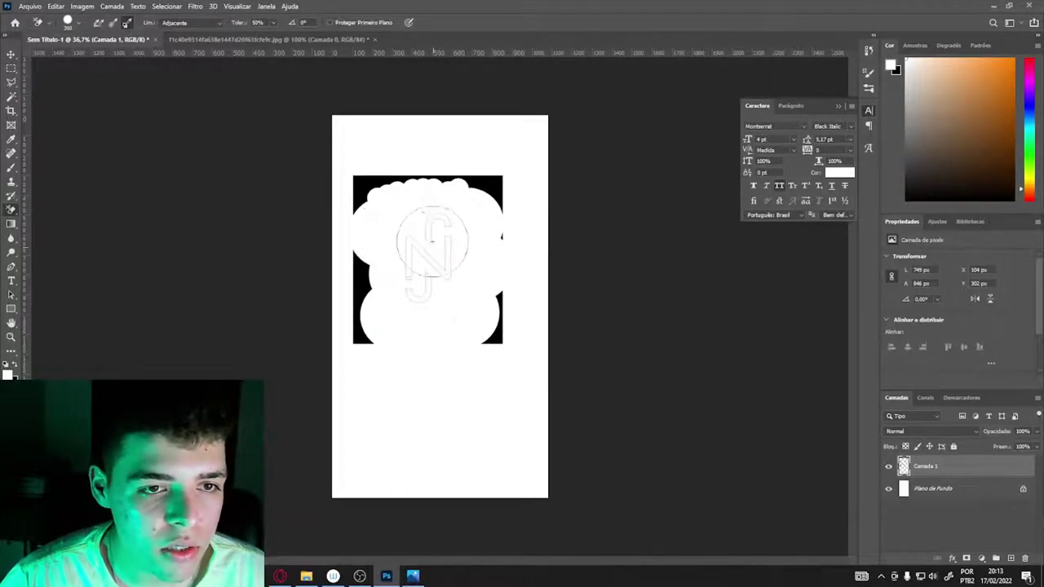
pyautogui.moveTo(418, 192); pyautogui.dragTo(369, 183)
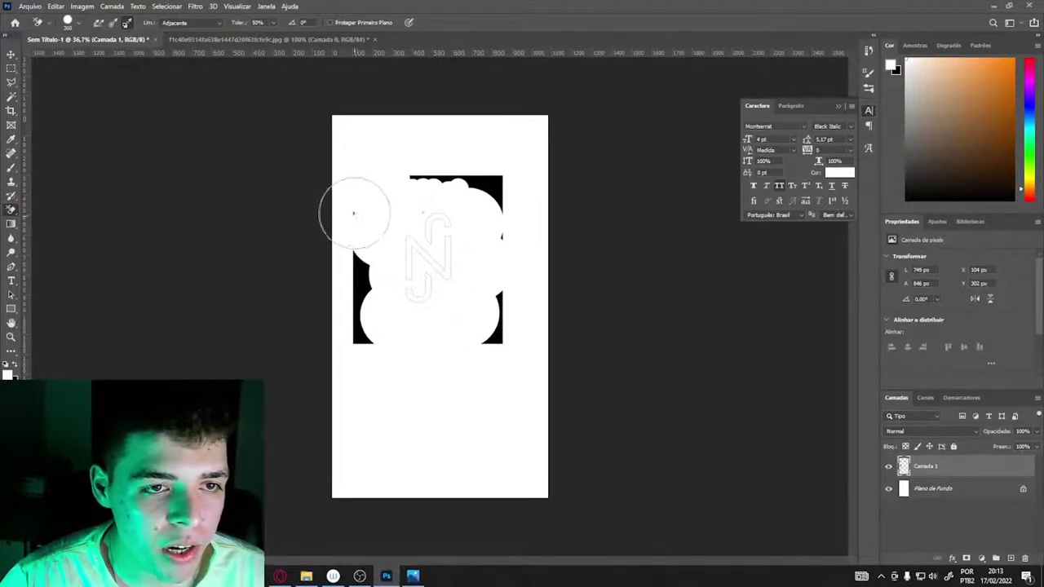
# Clear the remaining black patches on the left, right and top with a smaller brush
pyautogui.moveTo(362, 263)
pyautogui.mouseDown()
pyautogui.moveTo(366, 302)
pyautogui.moveTo(408, 343)
pyautogui.mouseUp()
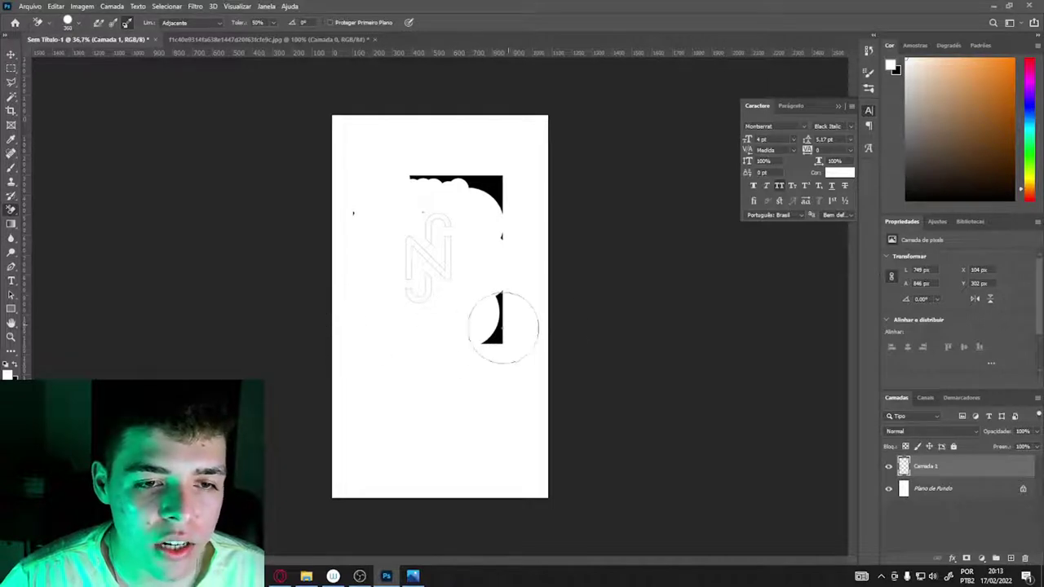
pyautogui.moveTo(504, 328); pyautogui.dragTo(498, 327)
pyautogui.moveTo(503, 235)
pyautogui.mouseDown()
pyautogui.moveTo(490, 198)
pyautogui.moveTo(455, 178)
pyautogui.mouseUp()
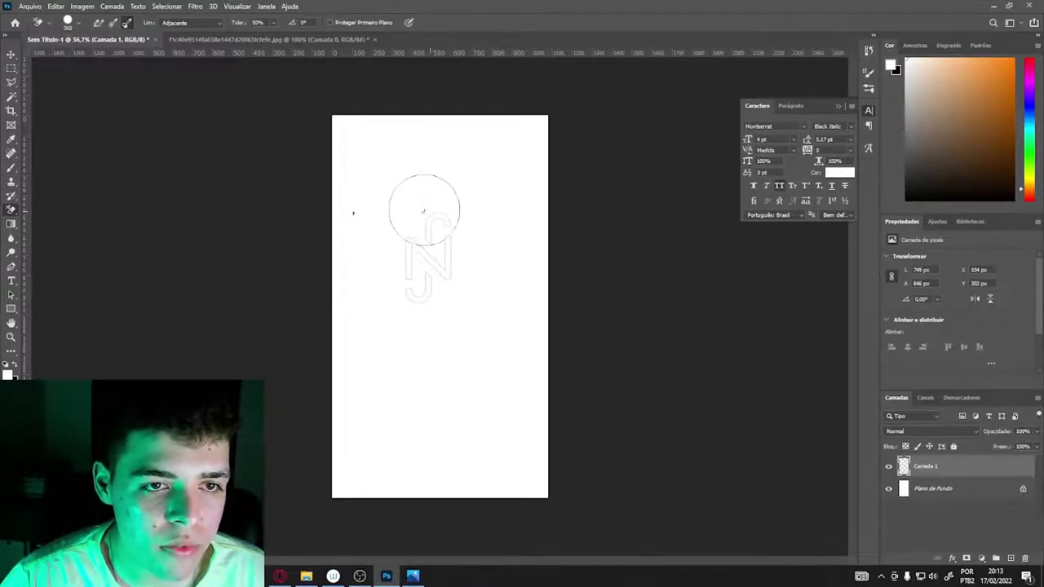
pyautogui.moveTo(424, 211); pyautogui.dragTo(413, 210)
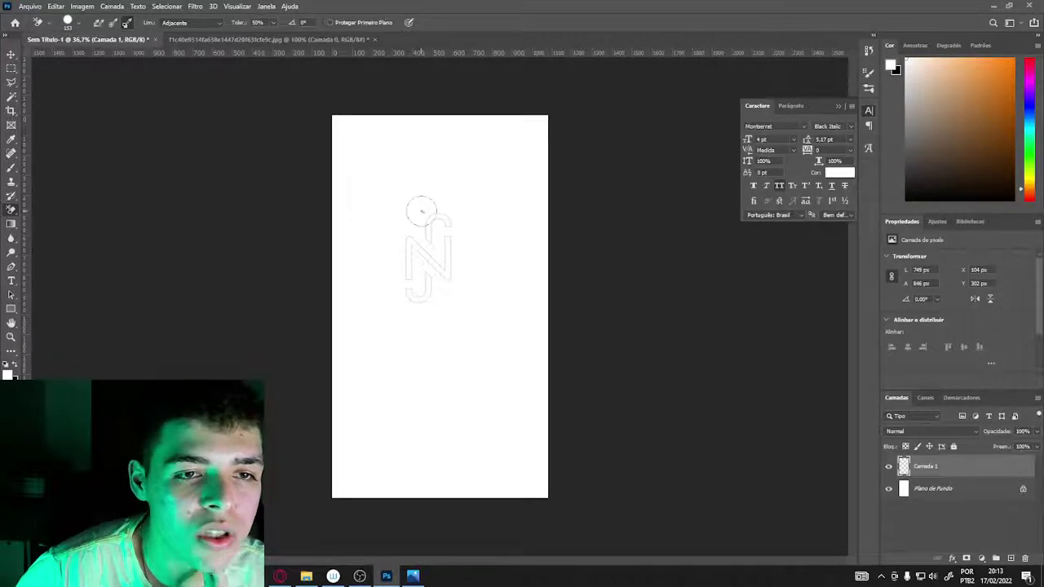
pyautogui.scroll(3, 425, 208)
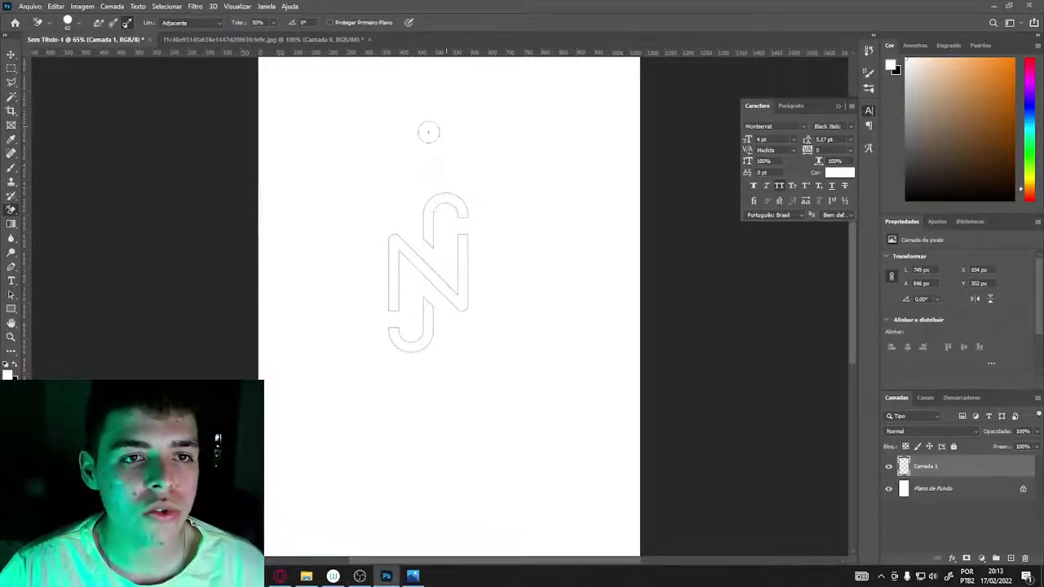
pyautogui.scroll(2, 441, 187)
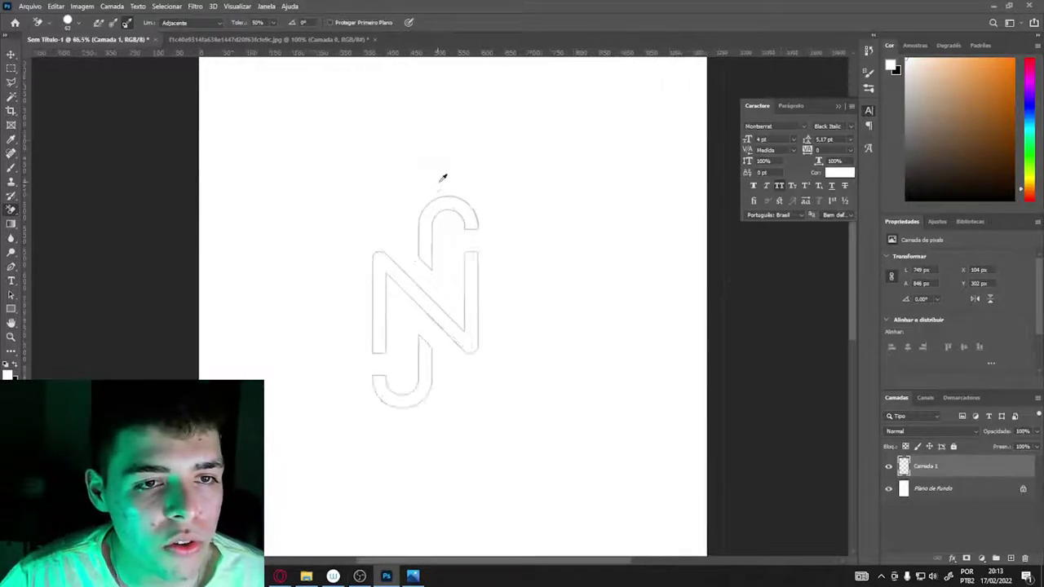
pyautogui.scroll(2, 439, 183)
pyautogui.scroll(-1, 380, 155)
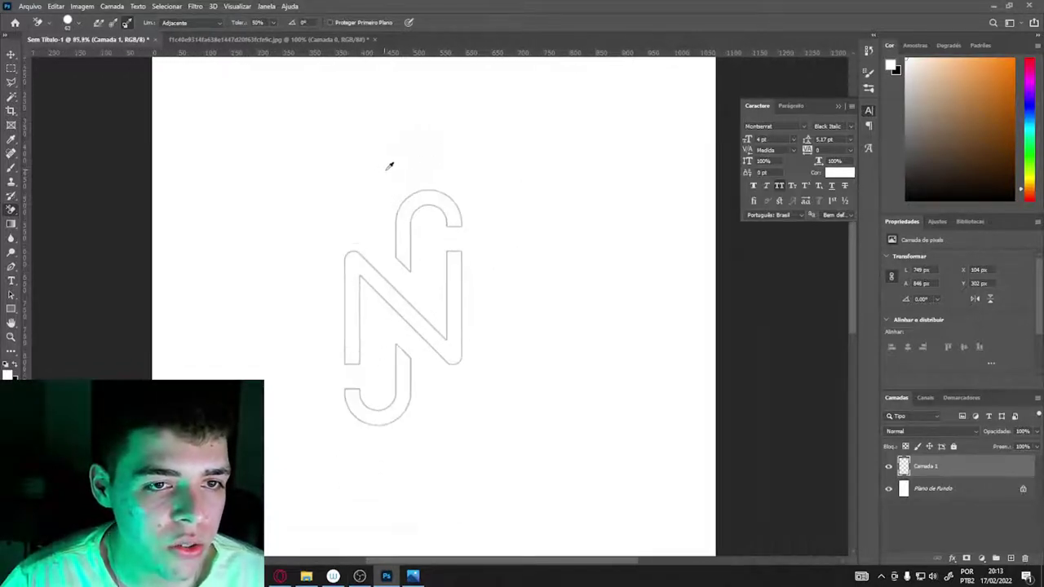
pyautogui.scroll(-1, 389, 163)
pyautogui.click(890, 466)
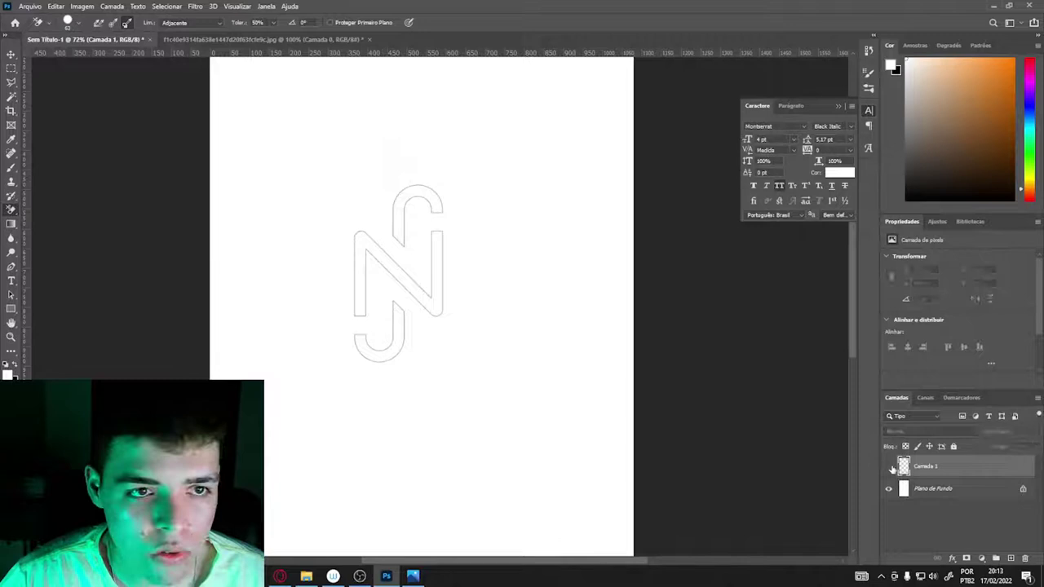
# Try black and red Paint Bucket fills on the background, then undo the red fill
pyautogui.click(926, 489)
pyautogui.hotkey('ctrl', 'BackSpace')
pyautogui.scroll(-1, 513, 347)
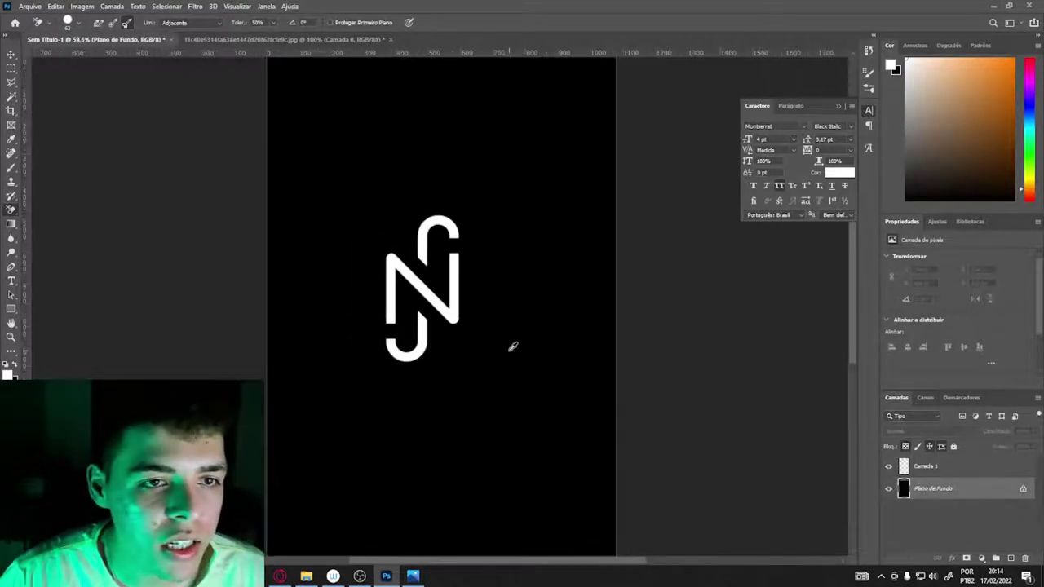
pyautogui.scroll(-1, 514, 346)
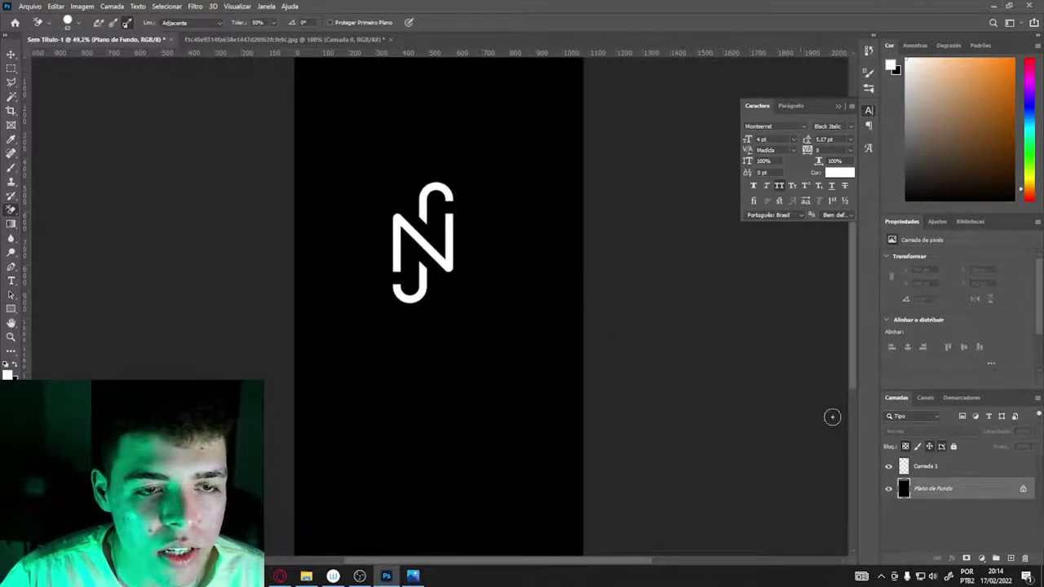
pyautogui.click(1025, 72)
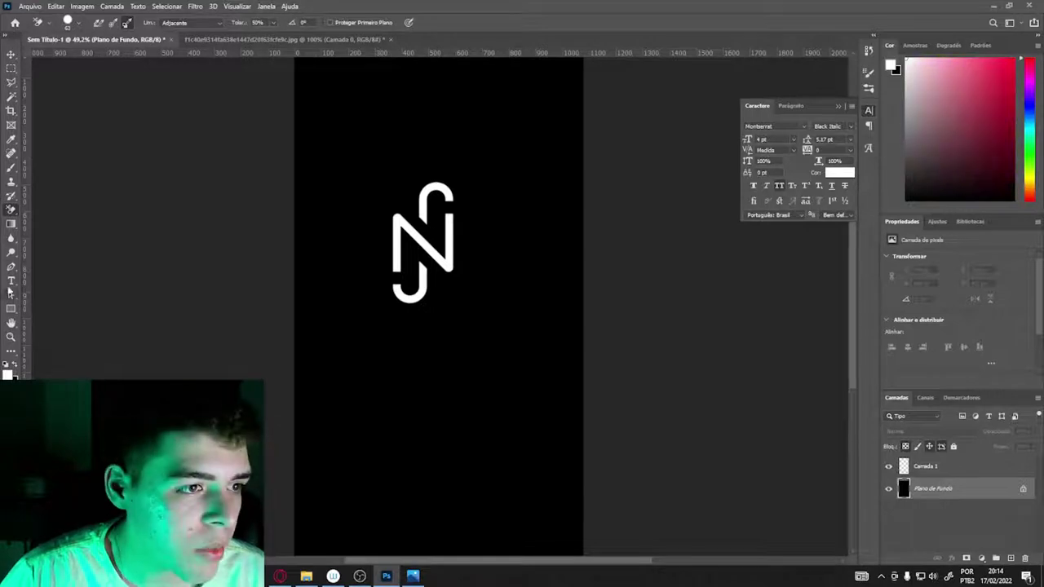
pyautogui.rightClick(12, 223)
pyautogui.click(49, 234)
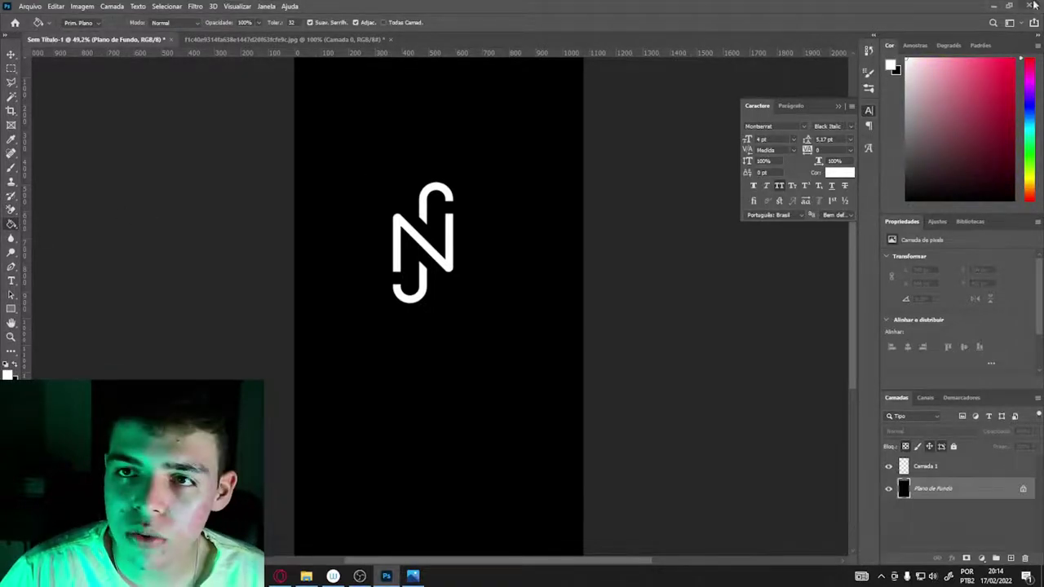
pyautogui.click(510, 438)
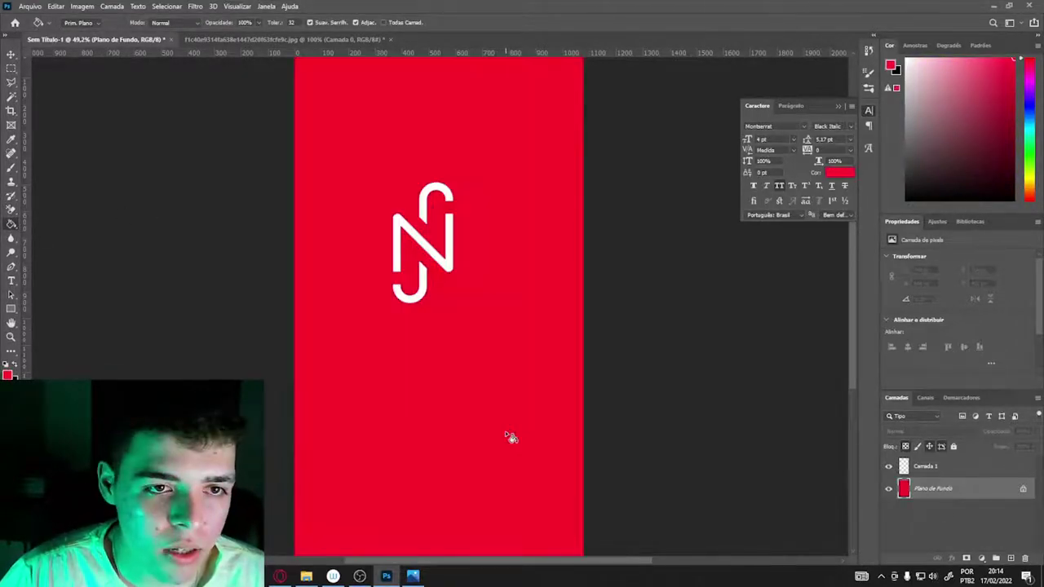
pyautogui.scroll(1, 461, 354)
pyautogui.scroll(-2, 457, 373)
pyautogui.hotkey('ctrl', 'z')
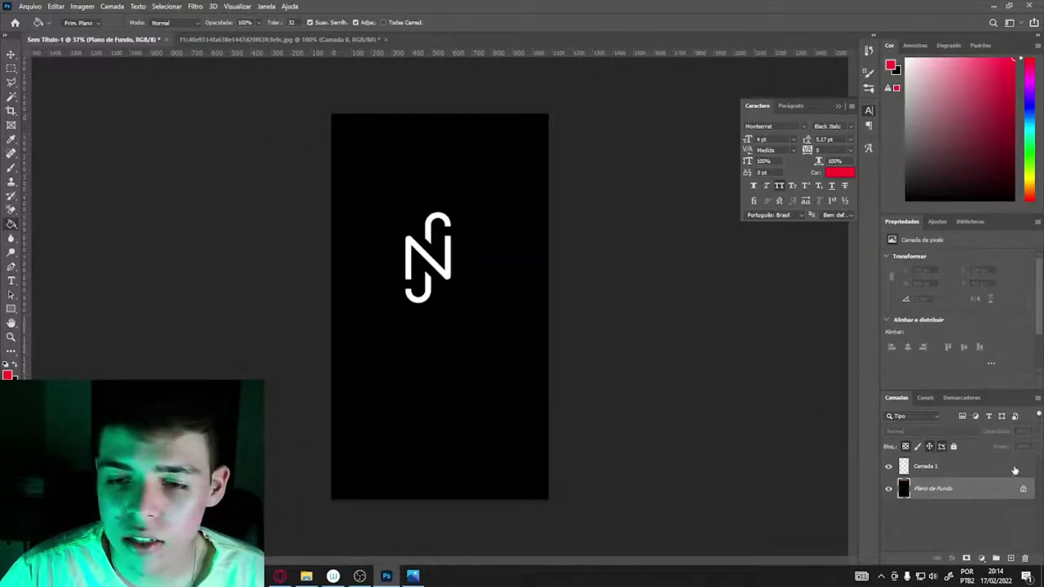
# Give Camada 1 a medium grey Color Overlay (RGB 109, 109, 109) and make the background white
pyautogui.click(971, 469)
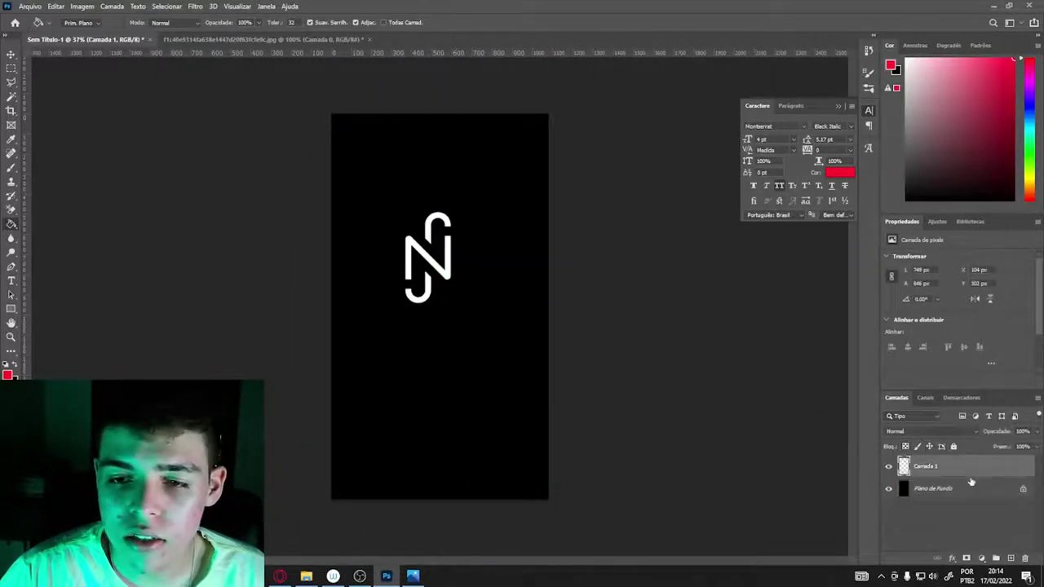
pyautogui.click(889, 467)
pyautogui.click(889, 467)
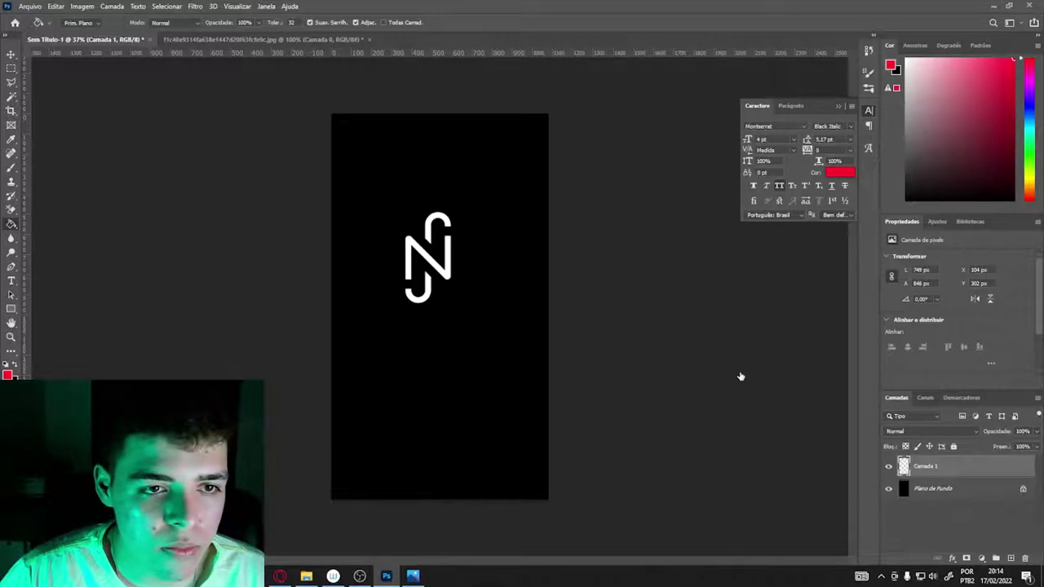
pyautogui.doubleClick(938, 466)
pyautogui.click(622, 254)
pyautogui.click(893, 133)
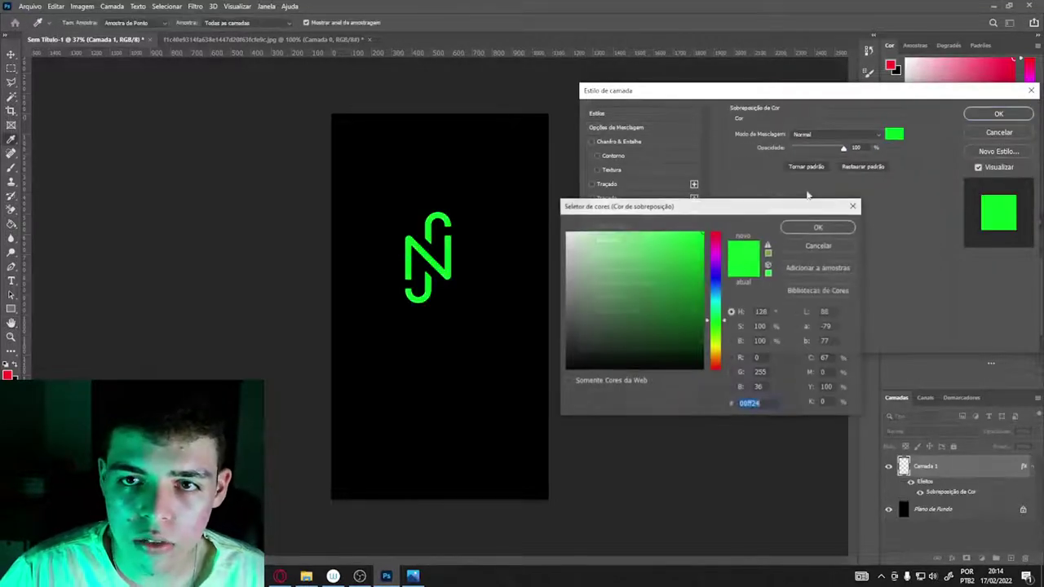
pyautogui.click(567, 331)
pyautogui.moveTo(567, 331); pyautogui.dragTo(567, 306)
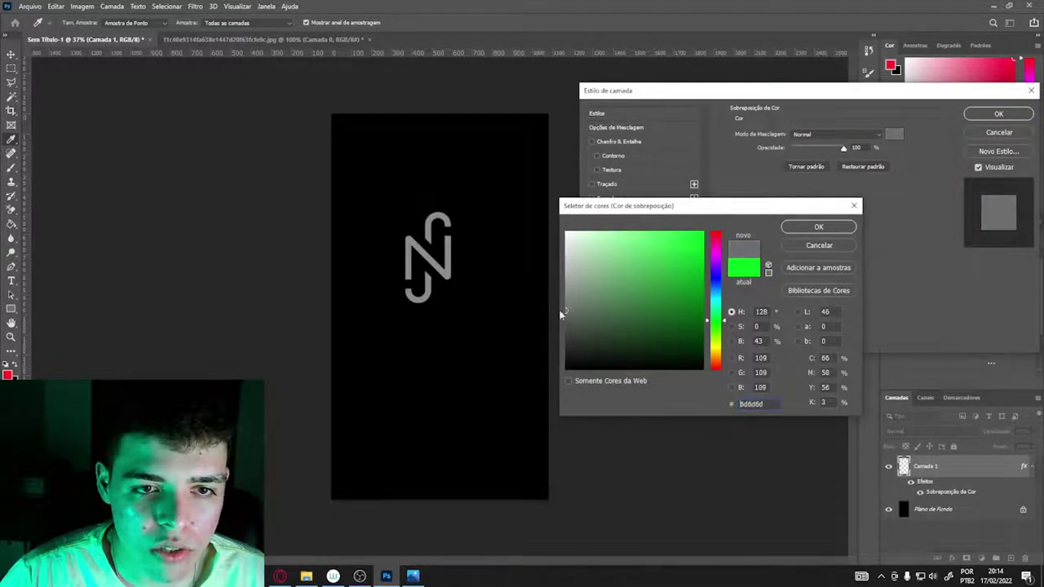
pyautogui.click(818, 227)
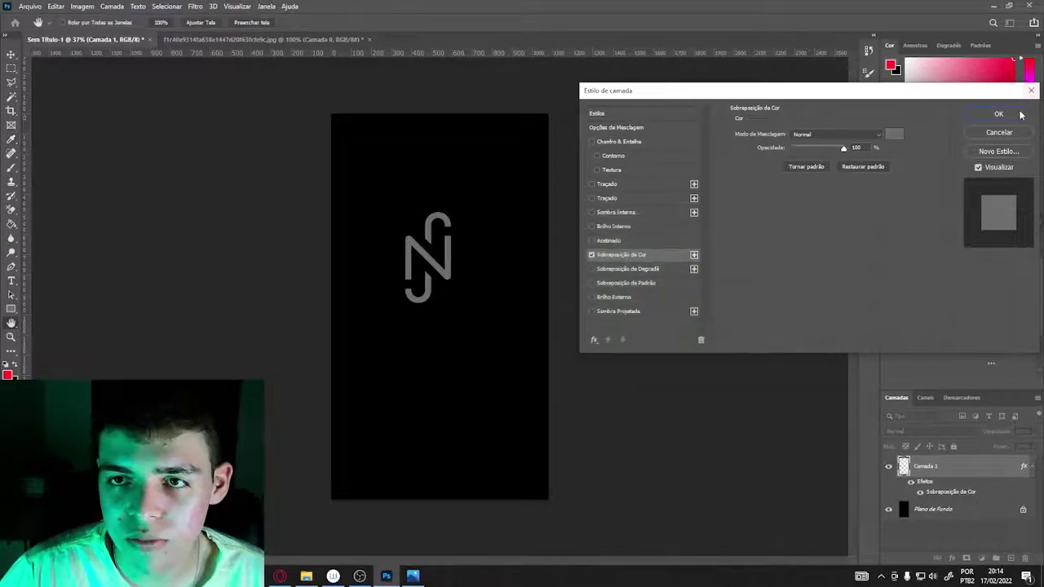
pyautogui.click(998, 114)
pyautogui.click(922, 507)
pyautogui.hotkey('ctrl', 'i')
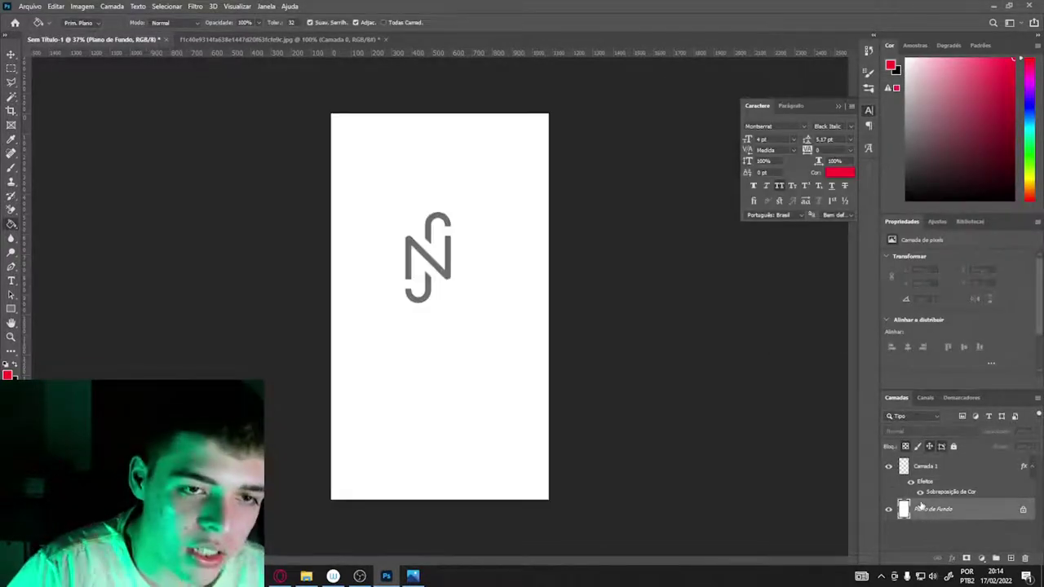
# Convert Camada 1 to a smart object, then rotate and enlarge it into the bottom-left corner
pyautogui.click(12, 55)
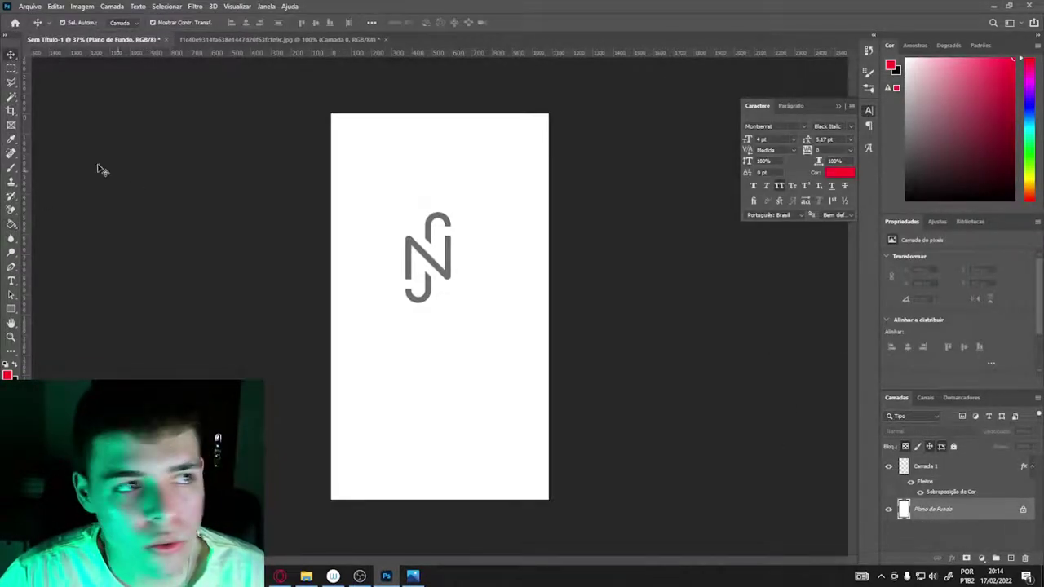
pyautogui.click(920, 466)
pyautogui.rightClick(922, 468)
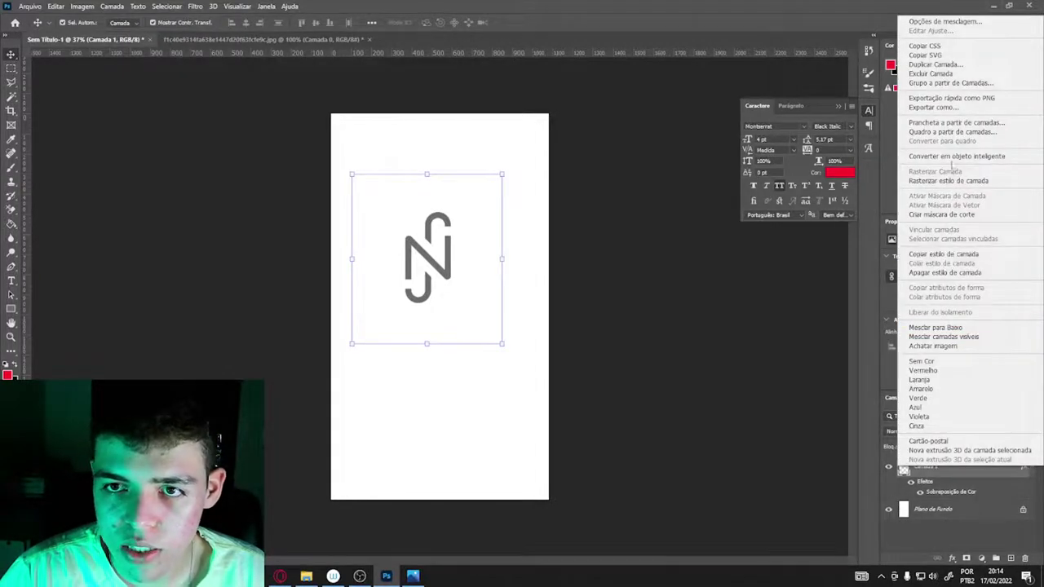
pyautogui.click(953, 157)
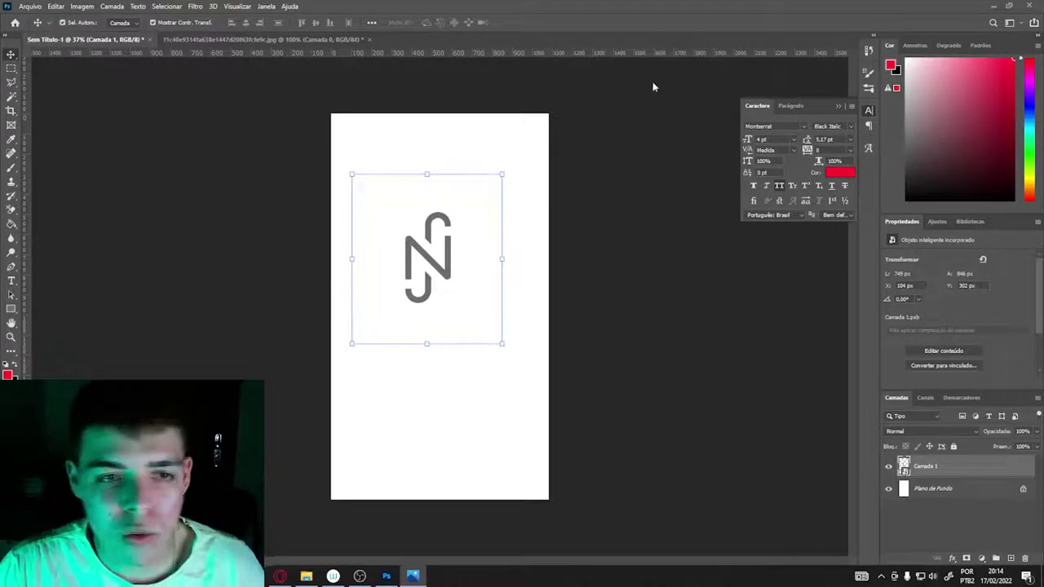
pyautogui.hotkey('ctrl', 't')
pyautogui.moveTo(541, 252)
pyautogui.mouseDown()
pyautogui.moveTo(478, 196)
pyautogui.moveTo(390, 464)
pyautogui.moveTo(402, 416)
pyautogui.moveTo(385, 426)
pyautogui.mouseUp()
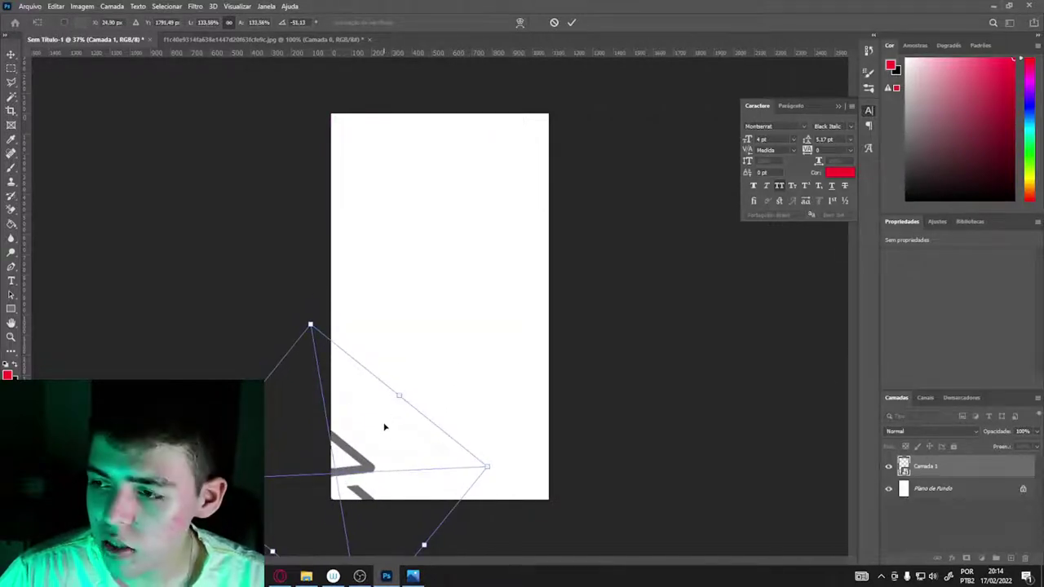
pyautogui.press('Return')
# Duplicate the rotated logo and position the copy across the top-right corner
pyautogui.hotkey('ctrl', 'j')
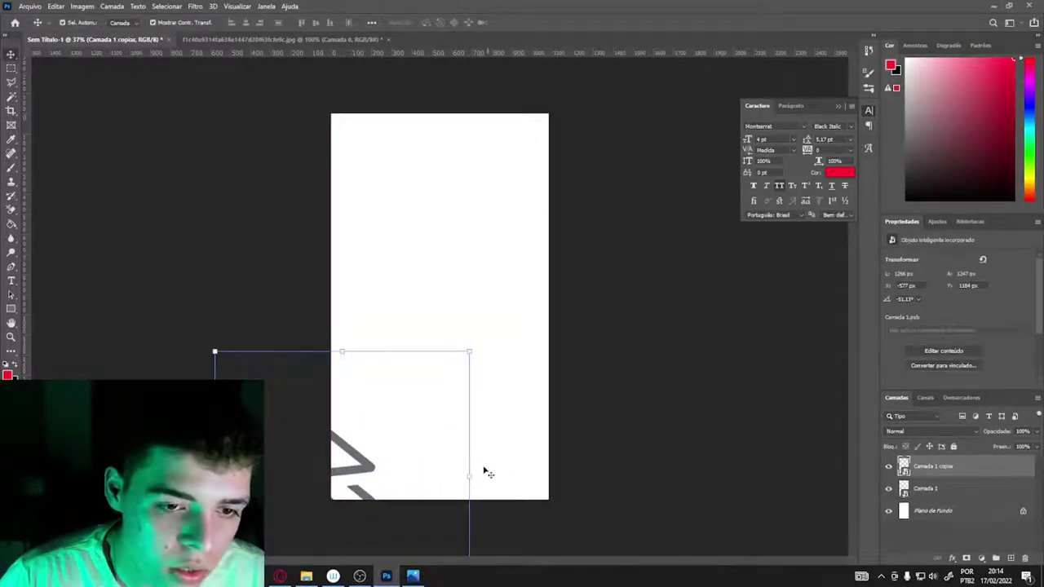
pyautogui.hotkey('ctrl', 't')
pyautogui.moveTo(438, 388); pyautogui.dragTo(562, 124)
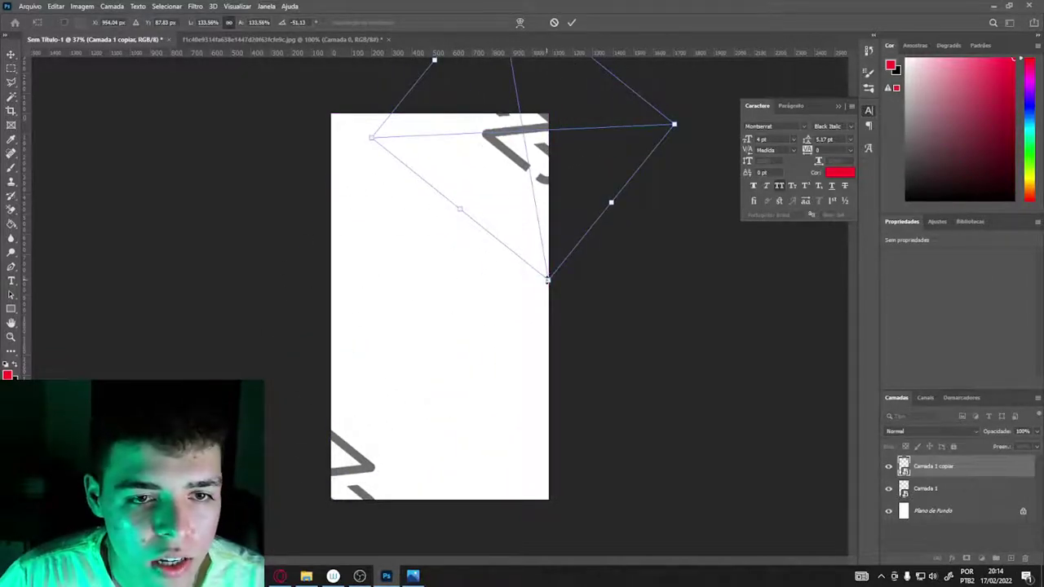
pyautogui.moveTo(548, 281); pyautogui.dragTo(571, 245)
pyautogui.press('Return')
# Fine-tune the bottom-left logo's rotation and size, and nudge the top-right copy into place
pyautogui.click(462, 351)
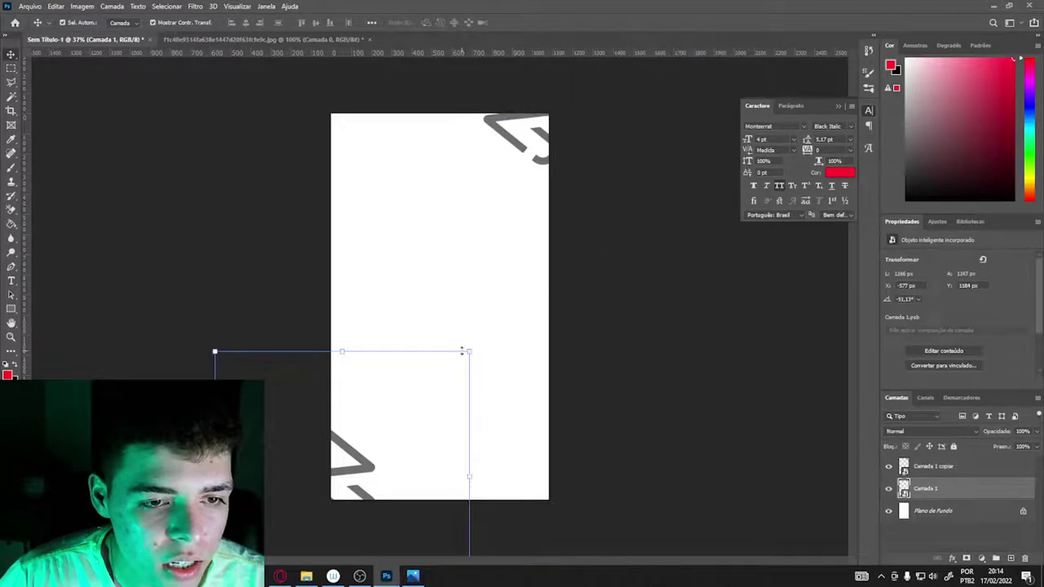
pyautogui.moveTo(462, 350); pyautogui.dragTo(489, 336)
pyautogui.moveTo(403, 397); pyautogui.dragTo(412, 385)
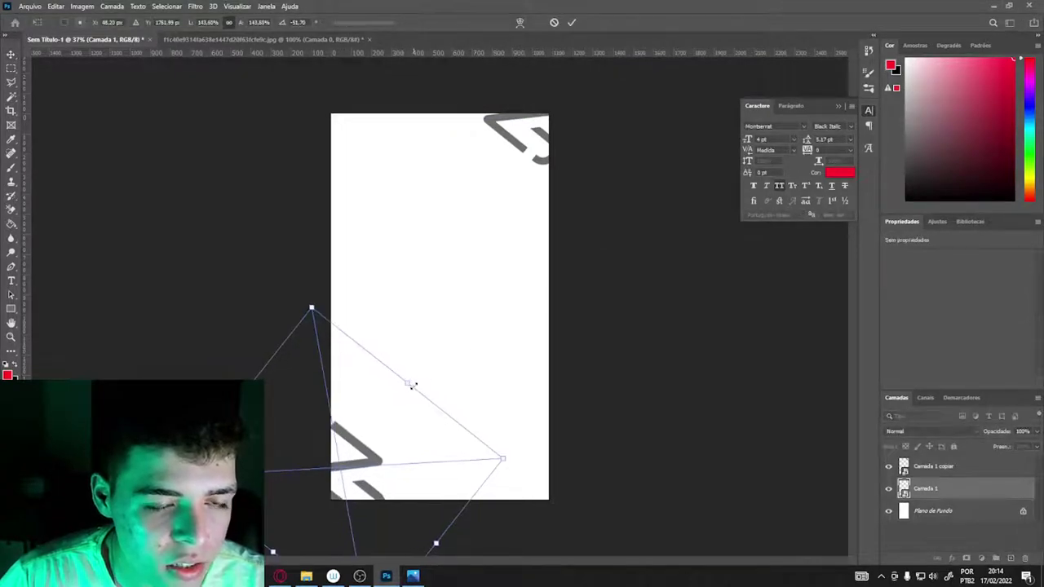
pyautogui.press('Return')
pyautogui.click(611, 261)
pyautogui.click(548, 167)
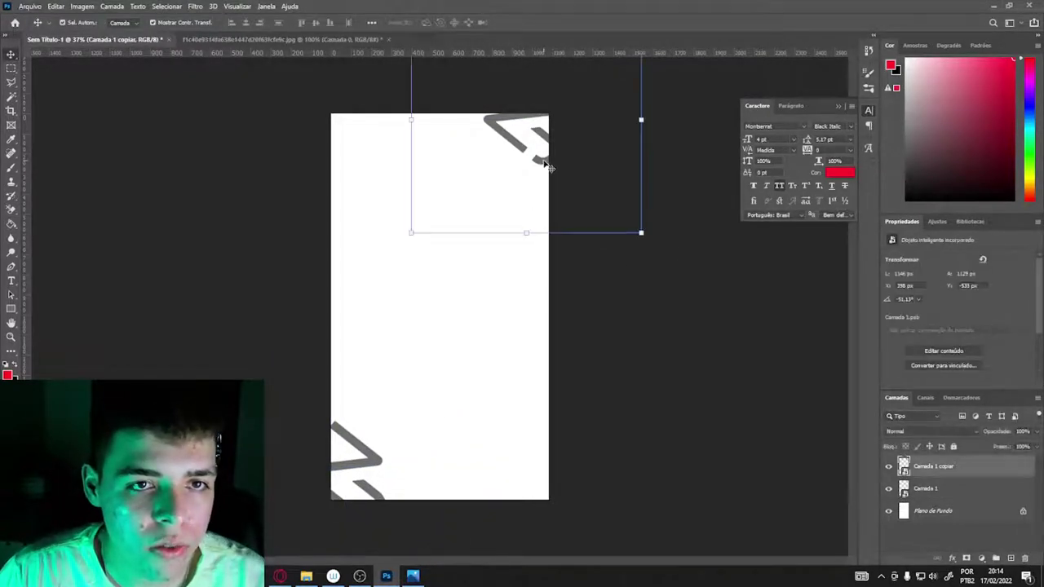
pyautogui.moveTo(548, 167); pyautogui.dragTo(549, 169)
pyautogui.click(748, 215)
pyautogui.click(597, 160)
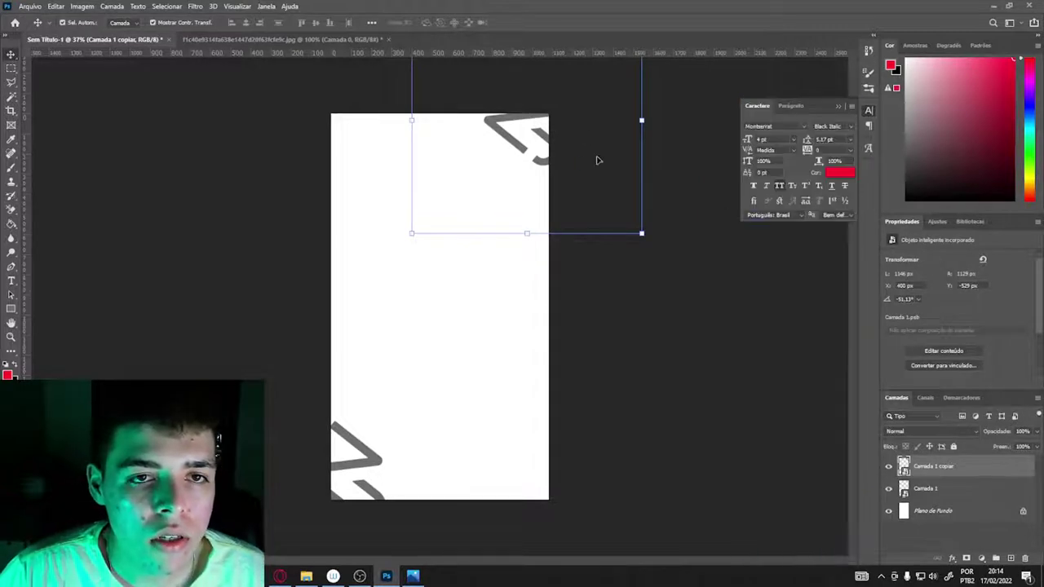
pyautogui.click(599, 167)
pyautogui.click(940, 473)
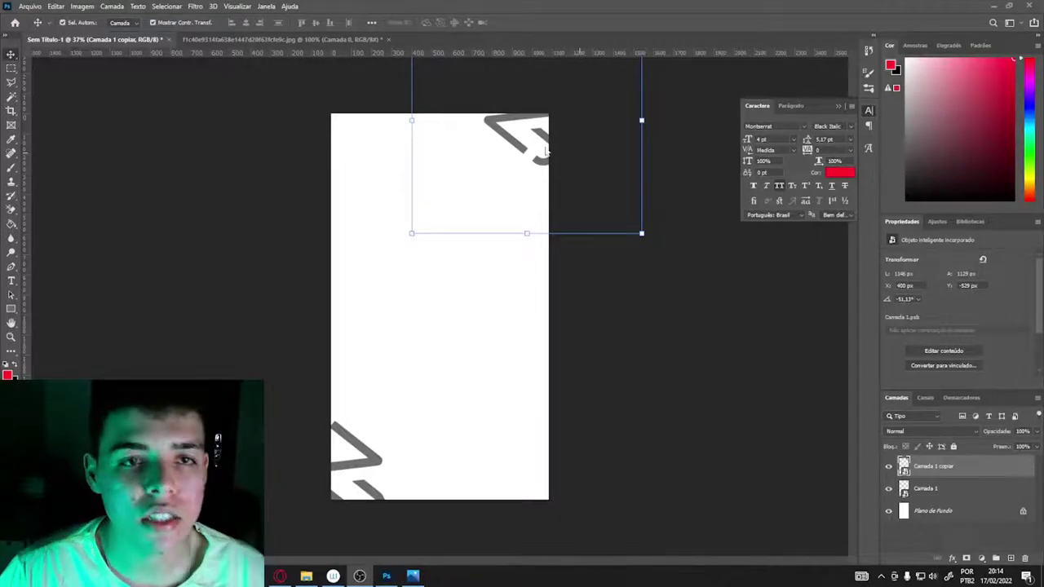
# Apply a Gaussian Blur to the top-right logo, Camada 1 copiar
pyautogui.click(197, 7)
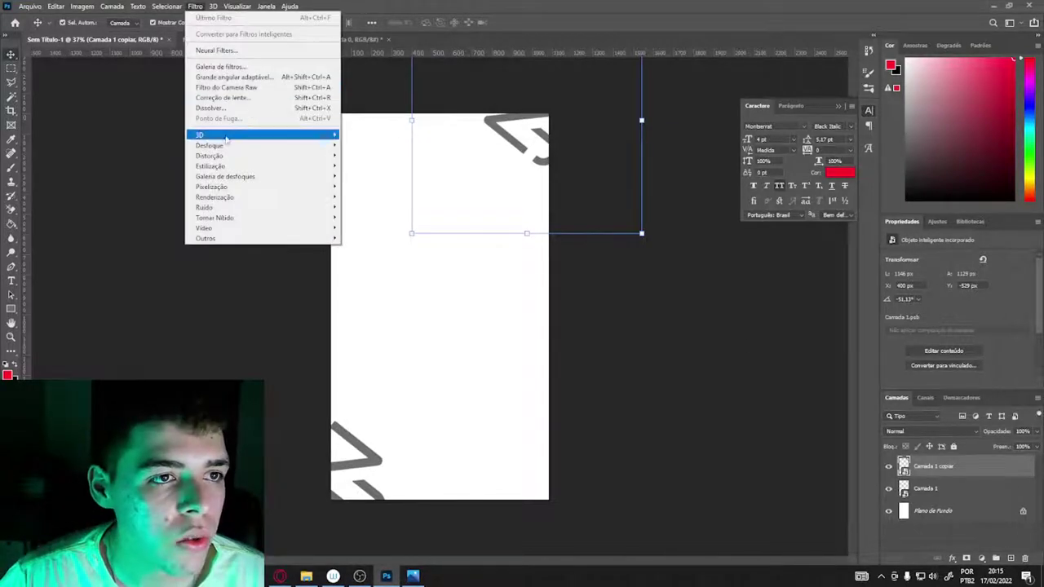
pyautogui.moveTo(227, 147)
pyautogui.click(382, 208)
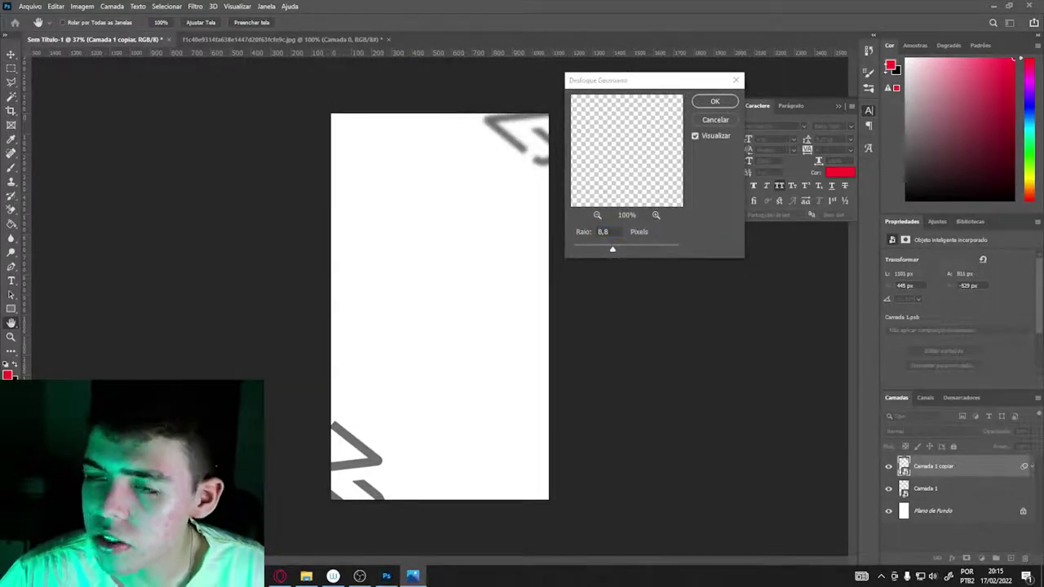
pyautogui.moveTo(612, 249); pyautogui.dragTo(600, 250)
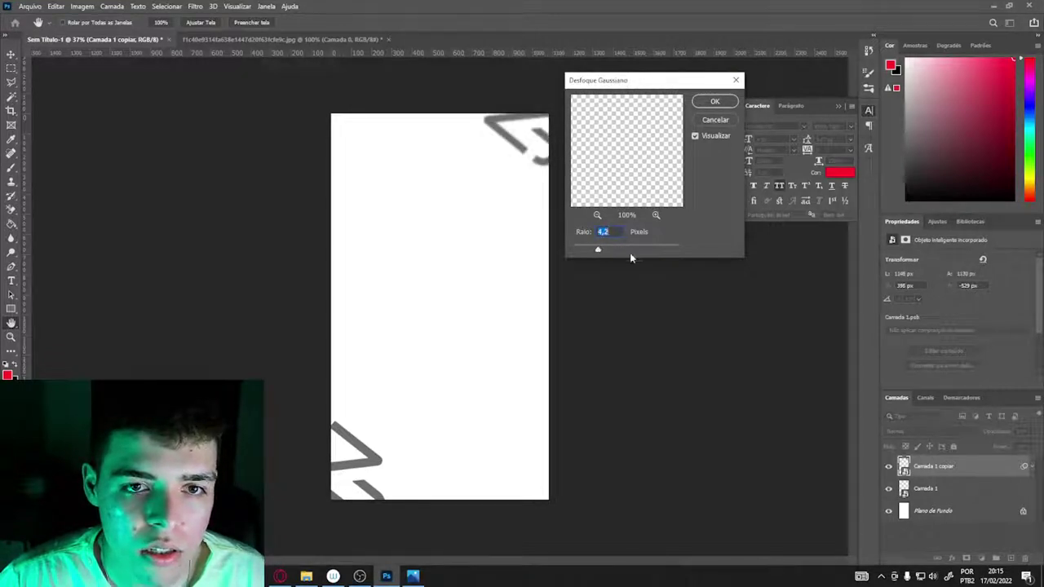
pyautogui.click(716, 102)
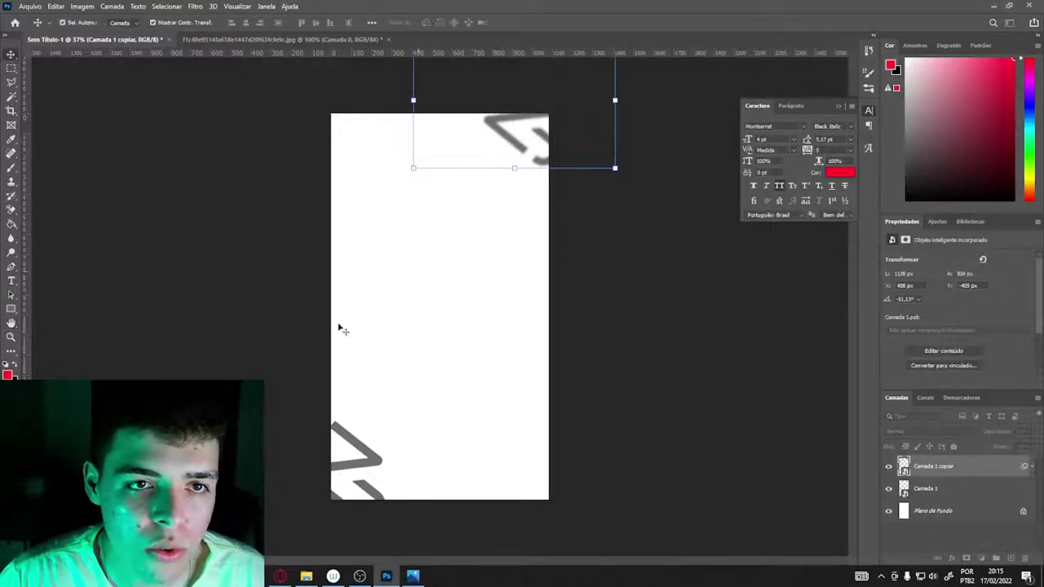
# Apply a Gaussian Blur with an adjusted radius to the bottom-left logo, Camada 1
pyautogui.click(351, 454)
pyautogui.click(196, 6)
pyautogui.click(220, 18)
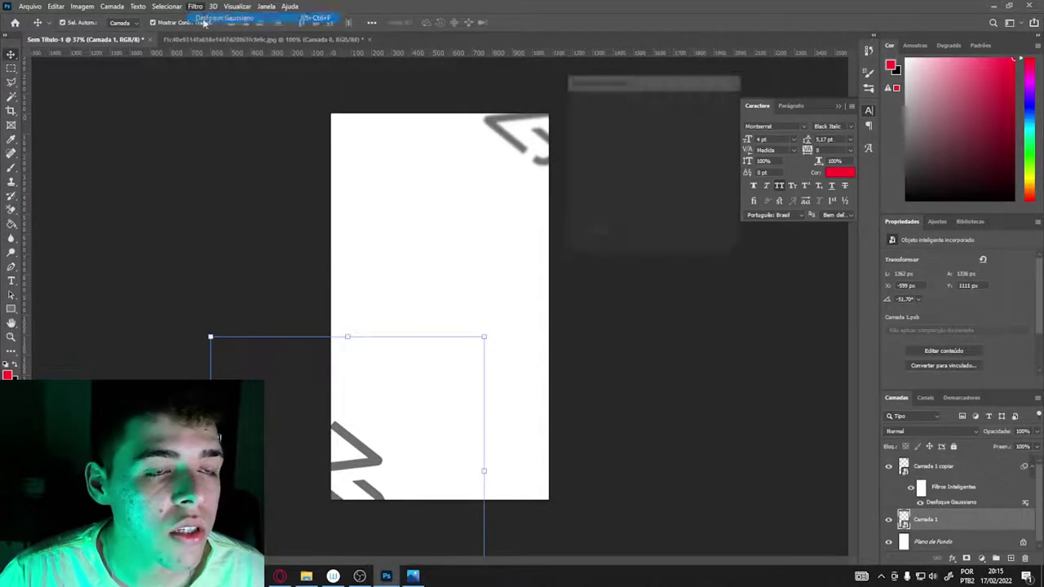
pyautogui.moveTo(617, 251); pyautogui.dragTo(614, 251)
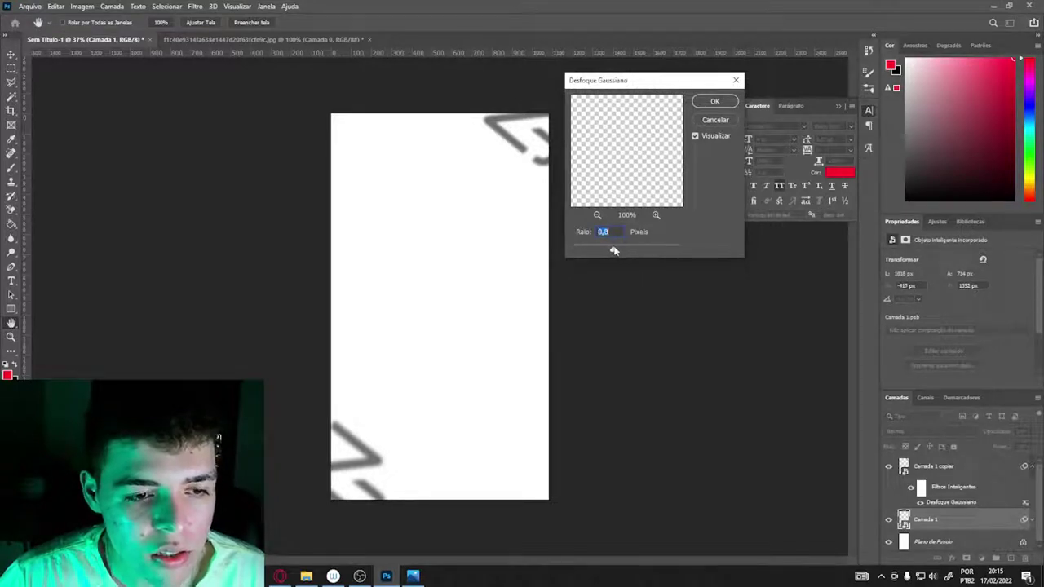
pyautogui.click(715, 101)
pyautogui.click(938, 467)
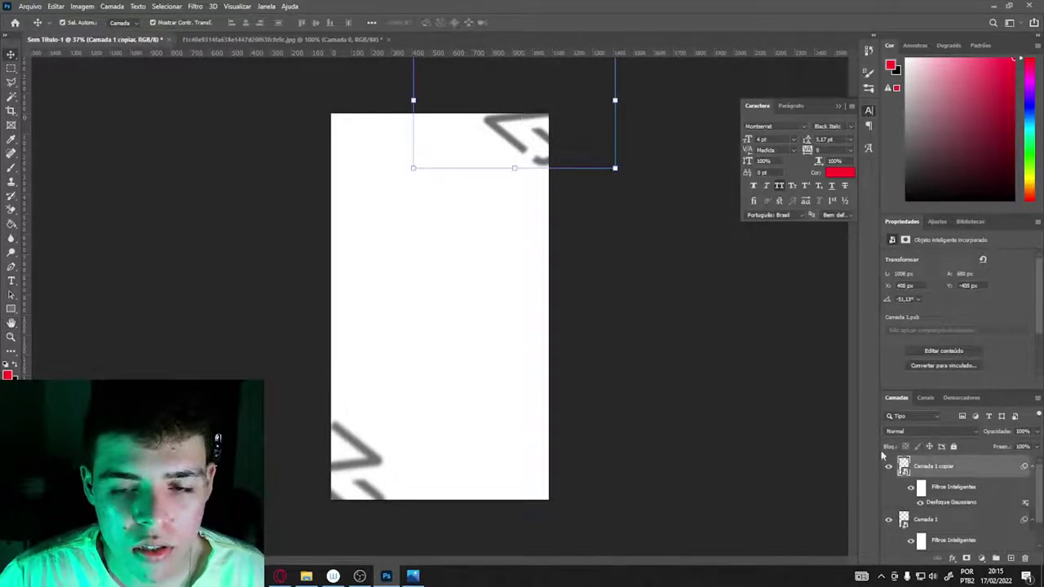
pyautogui.scroll(-2, 938, 481)
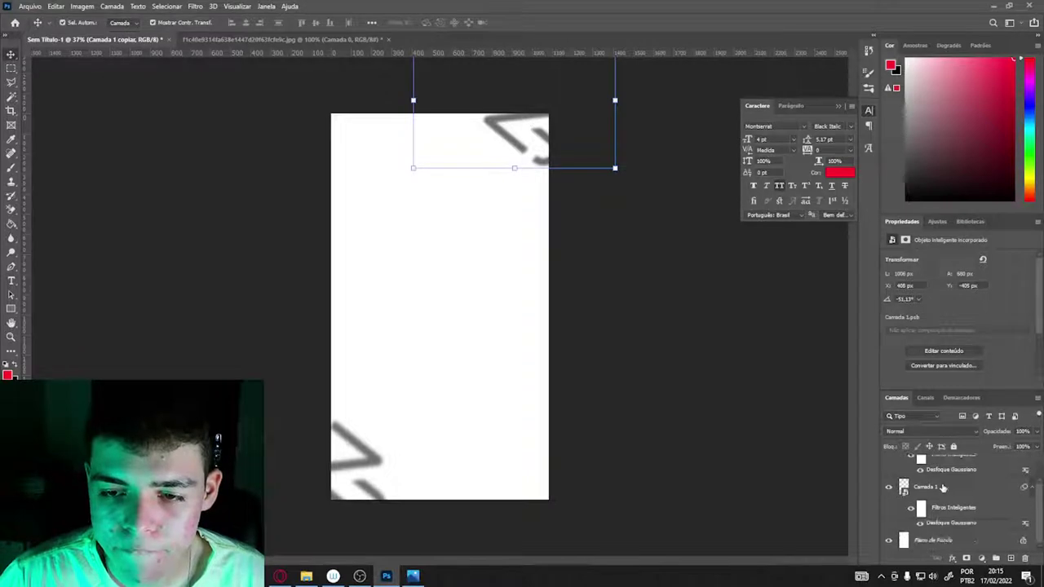
pyautogui.click(250, 39)
pyautogui.click(122, 39)
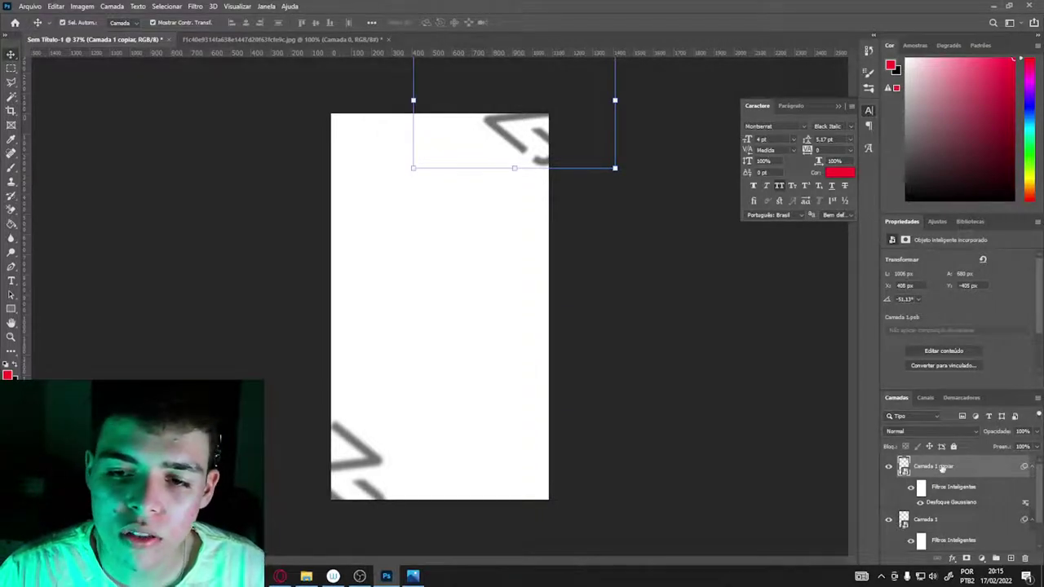
# Duplicate the logo as Camada 1 copiar 2, set it upright at about 68%, near the bottom
pyautogui.hotkey('ctrl', 'j')
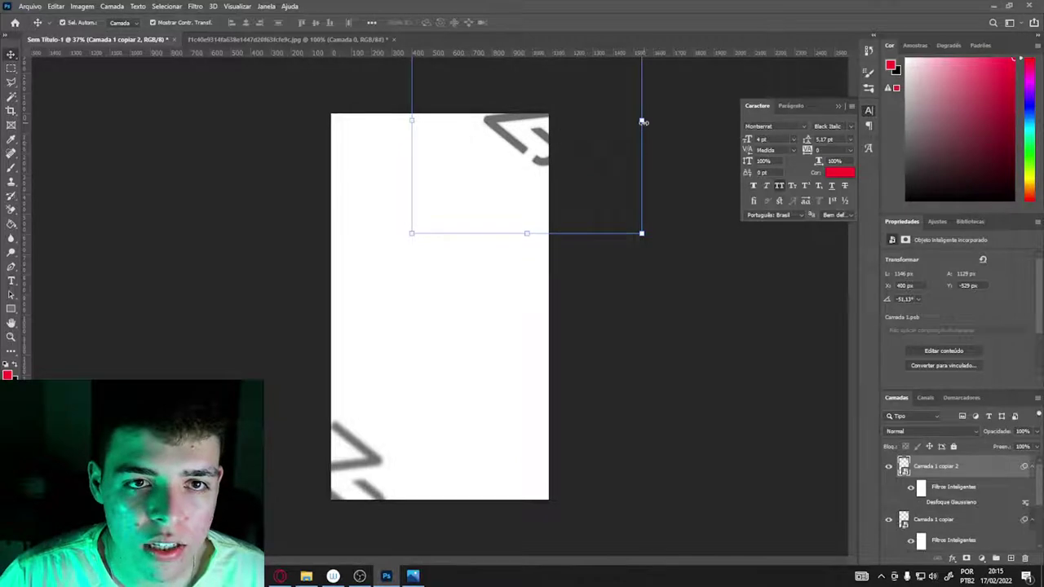
pyautogui.hotkey('ctrl', 't')
pyautogui.press('Return')
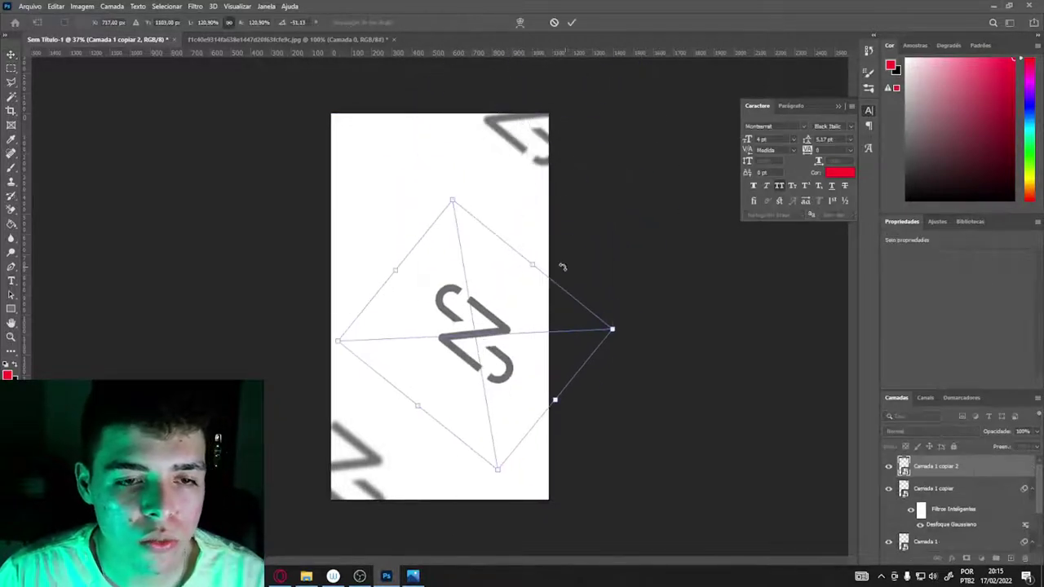
pyautogui.moveTo(562, 267); pyautogui.dragTo(518, 371)
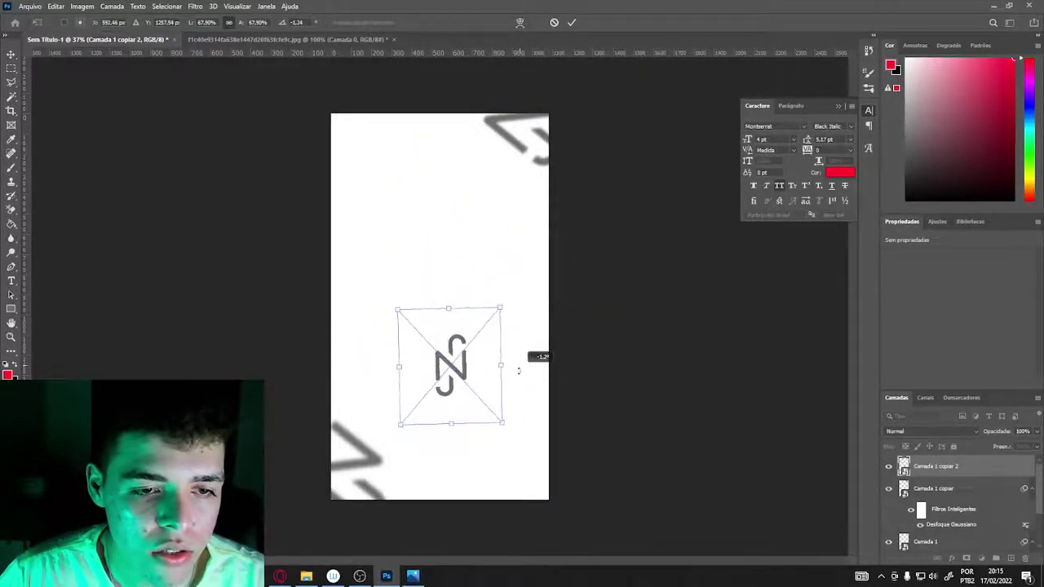
pyautogui.moveTo(518, 371)
pyautogui.mouseDown()
pyautogui.moveTo(474, 378)
pyautogui.moveTo(485, 439)
pyautogui.mouseUp()
pyautogui.press('Return')
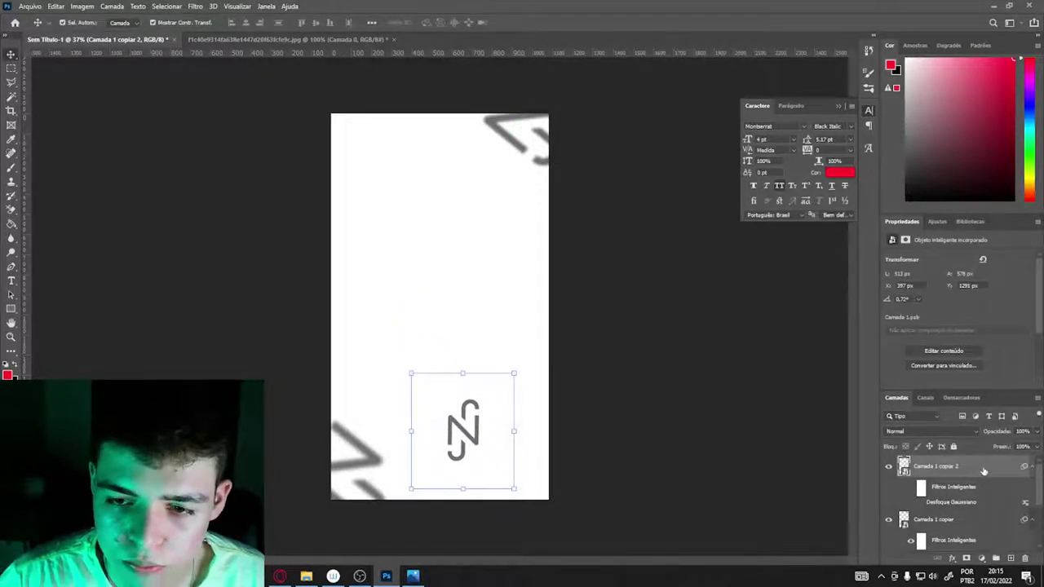
# Try a dark red Color Overlay on Camada 1 copiar 2
pyautogui.doubleClick(979, 472)
pyautogui.click(644, 256)
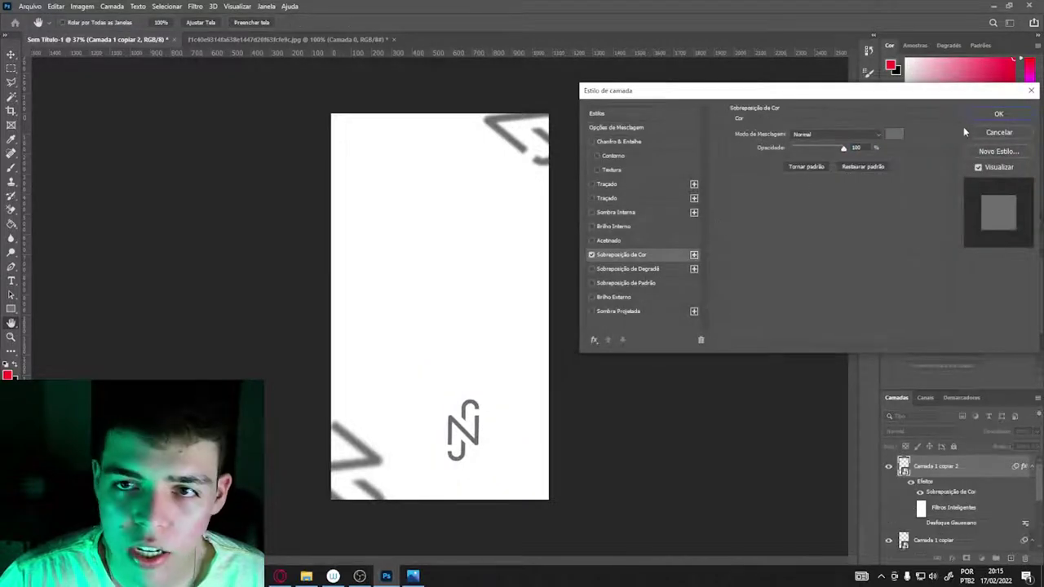
pyautogui.click(894, 134)
pyautogui.write('a31f1f')
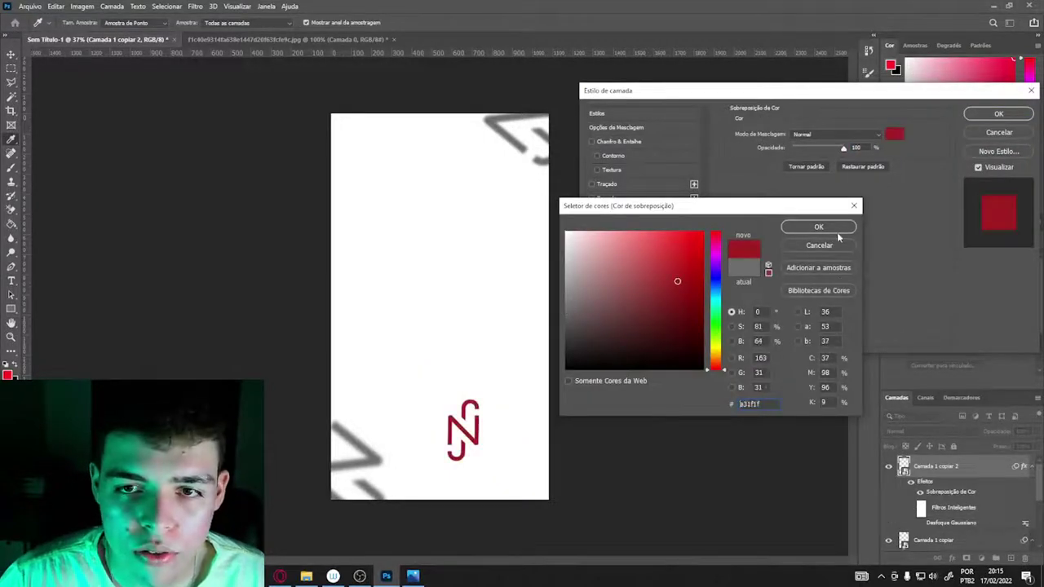
pyautogui.click(819, 227)
pyautogui.click(998, 114)
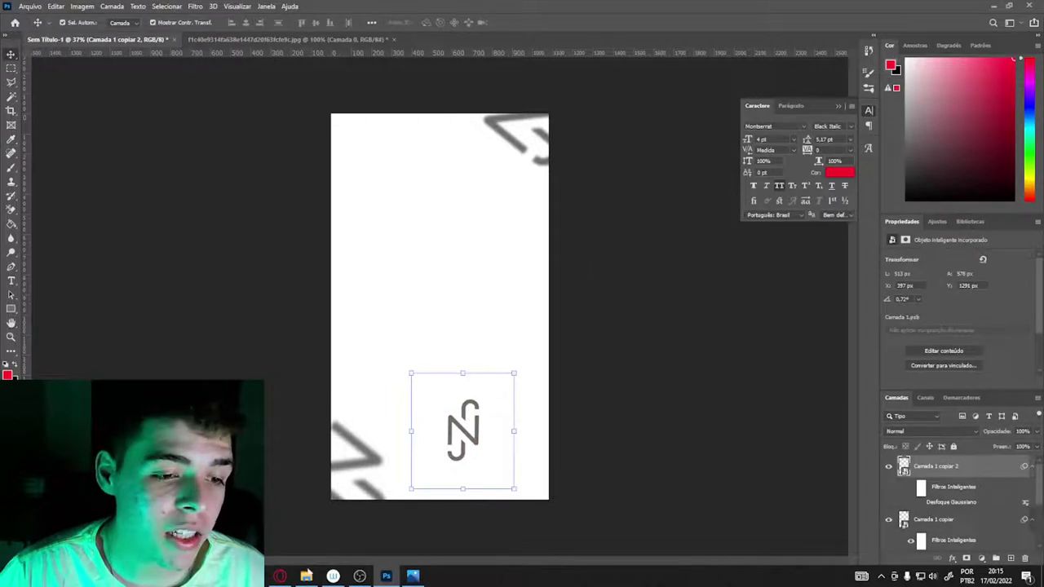
# Search Google Images for 'paleta de cor do psg' and copy the colour-code stripe image
pyautogui.click(285, 576)
pyautogui.click(481, 8)
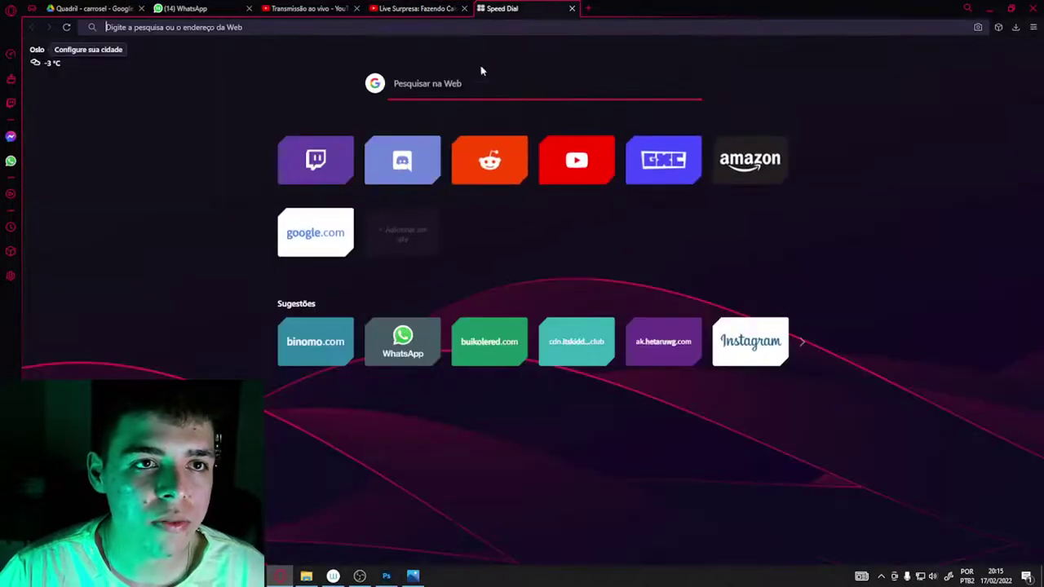
pyautogui.write('paleta de ')
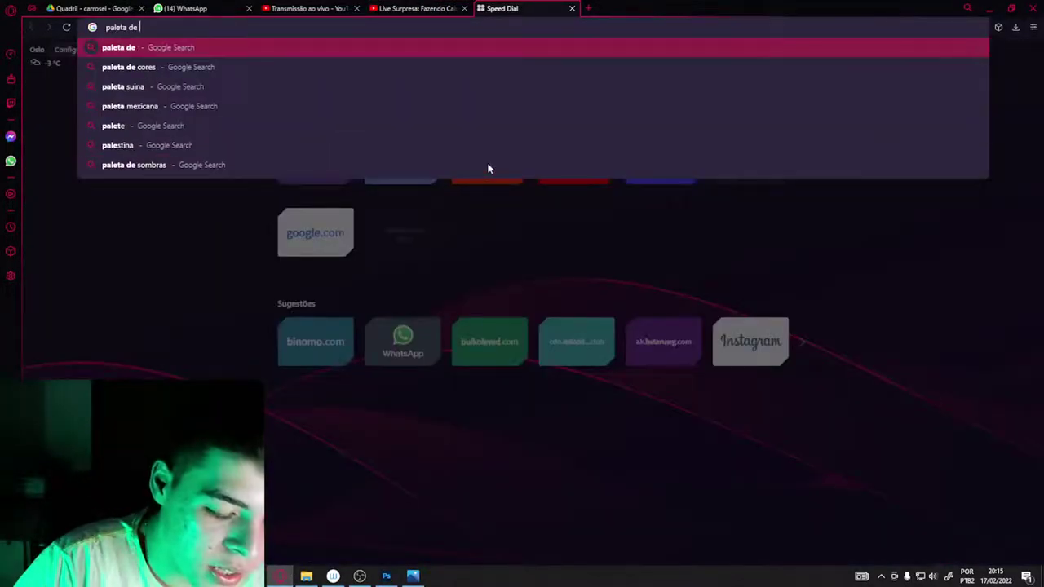
pyautogui.write('cor do psg')
pyautogui.press('Return')
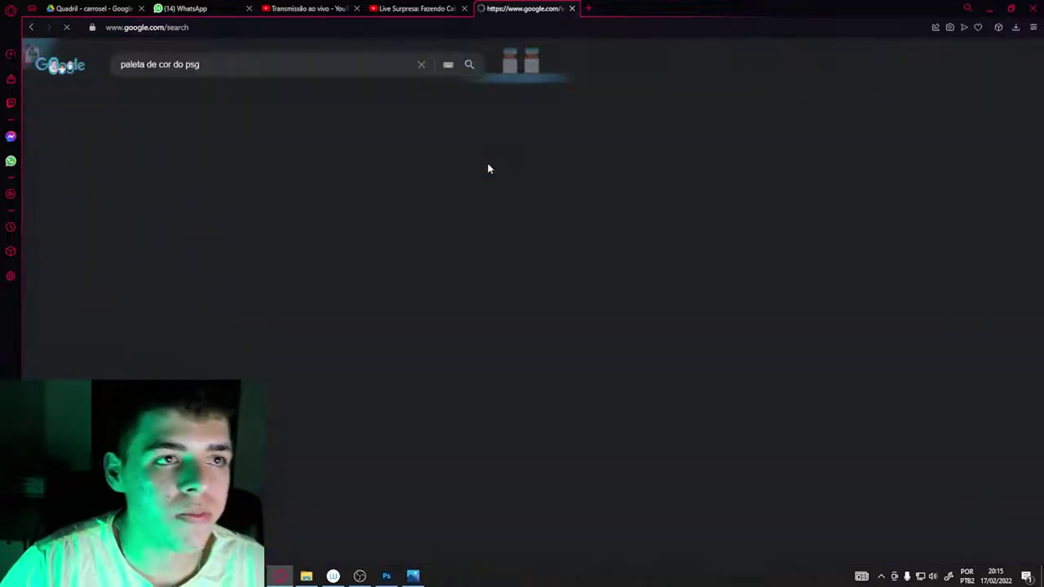
pyautogui.click(198, 100)
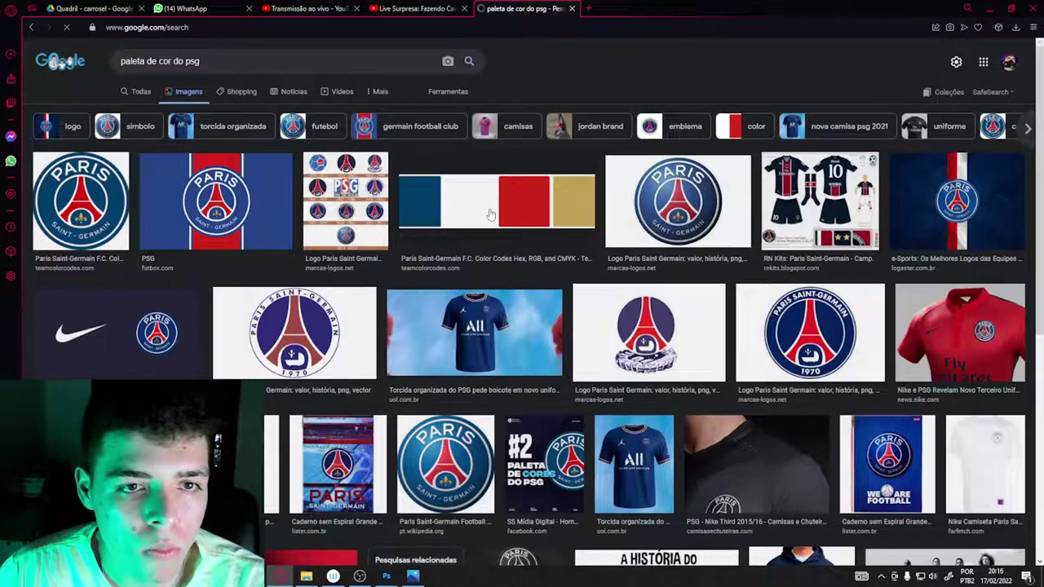
pyautogui.click(461, 204)
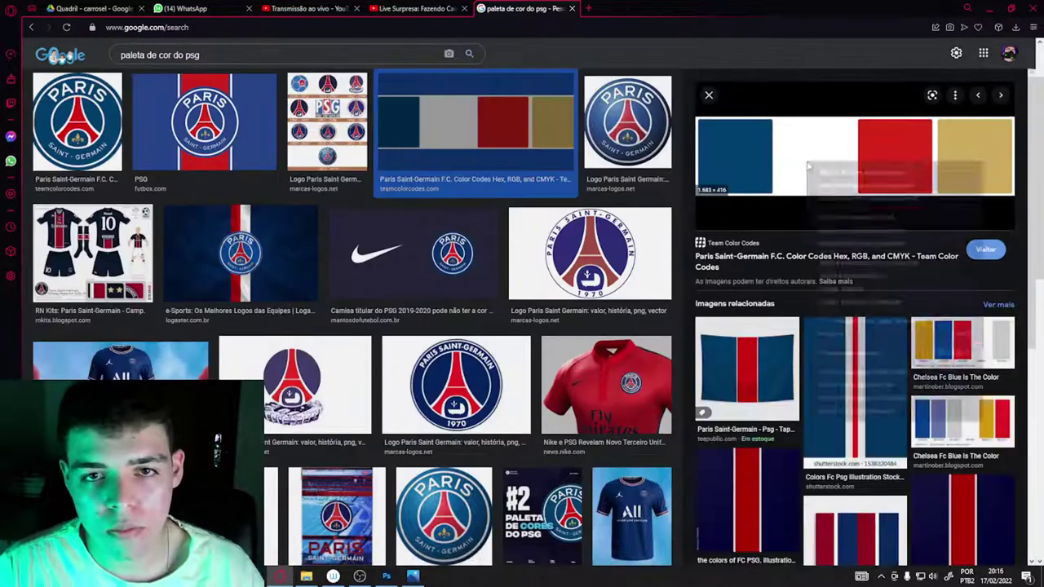
pyautogui.rightClick(804, 162)
pyautogui.click(848, 226)
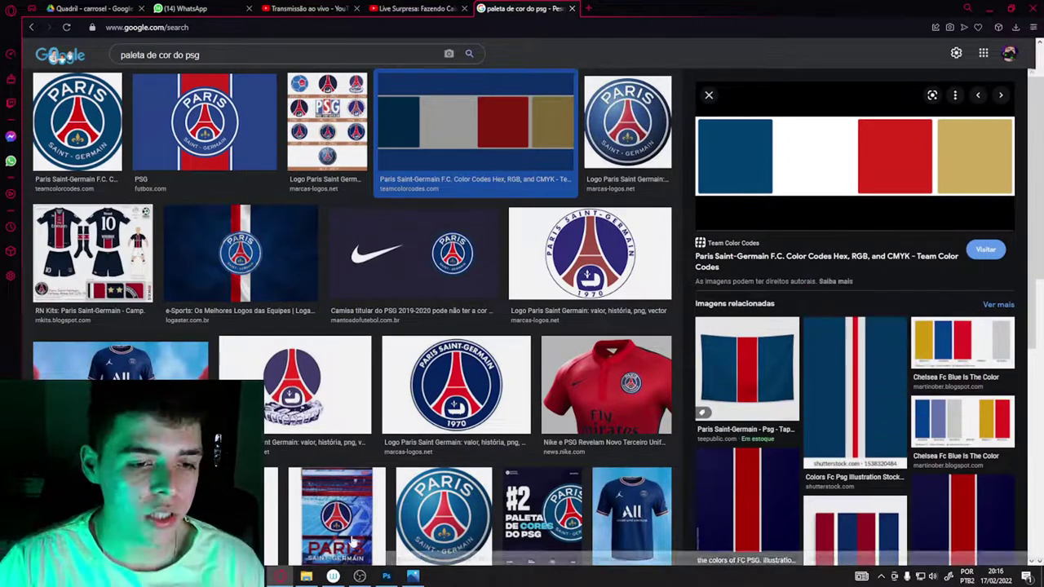
pyautogui.click(386, 577)
# Paste the PSG colour stripes and scale them to about 52% across the top
pyautogui.hotkey('ctrl', 'v')
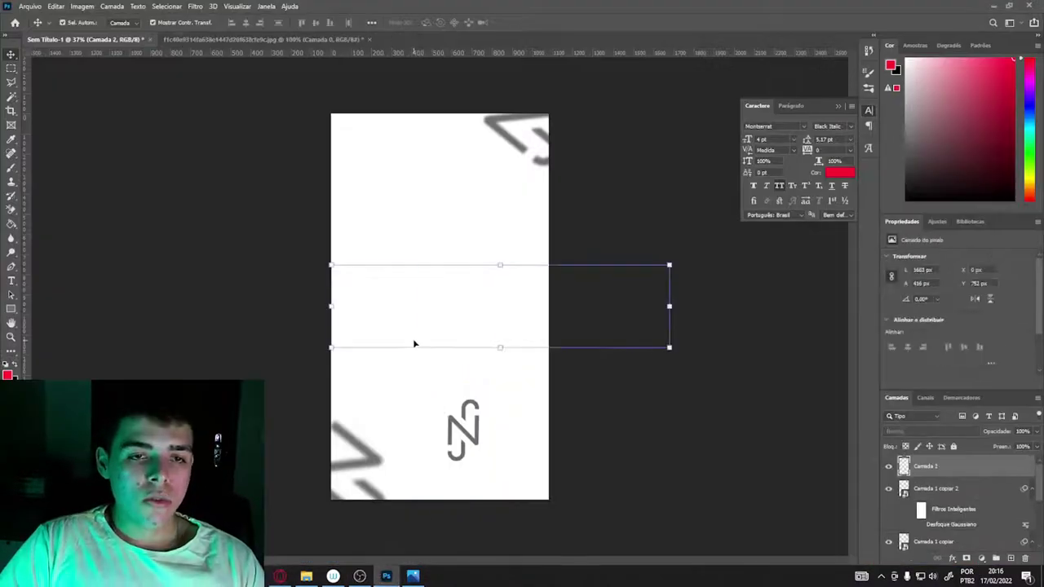
pyautogui.moveTo(673, 308)
pyautogui.mouseDown()
pyautogui.moveTo(510, 307)
pyautogui.moveTo(501, 204)
pyautogui.mouseUp()
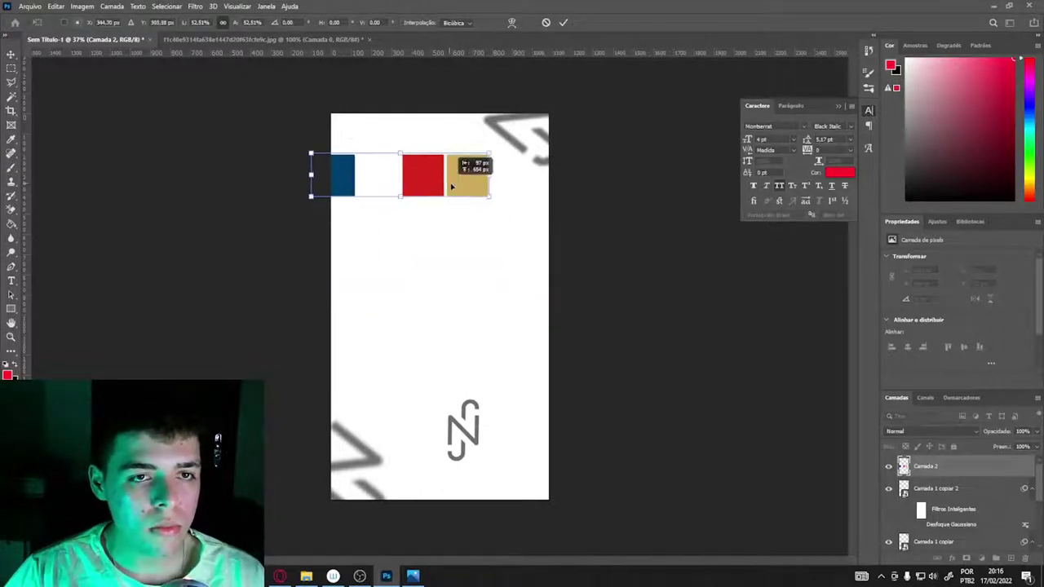
pyautogui.scroll(1, 476, 366)
pyautogui.click(483, 438)
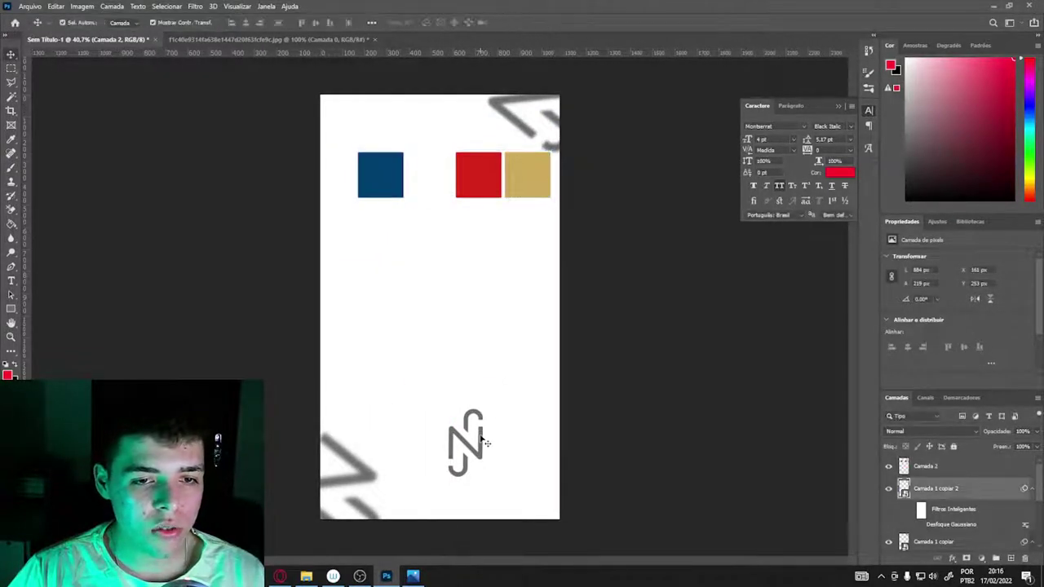
# Rasterize the N logo layer Camada 1 copiar 2 and convert it back into a smart object
pyautogui.scroll(2, 483, 438)
pyautogui.rightClick(971, 492)
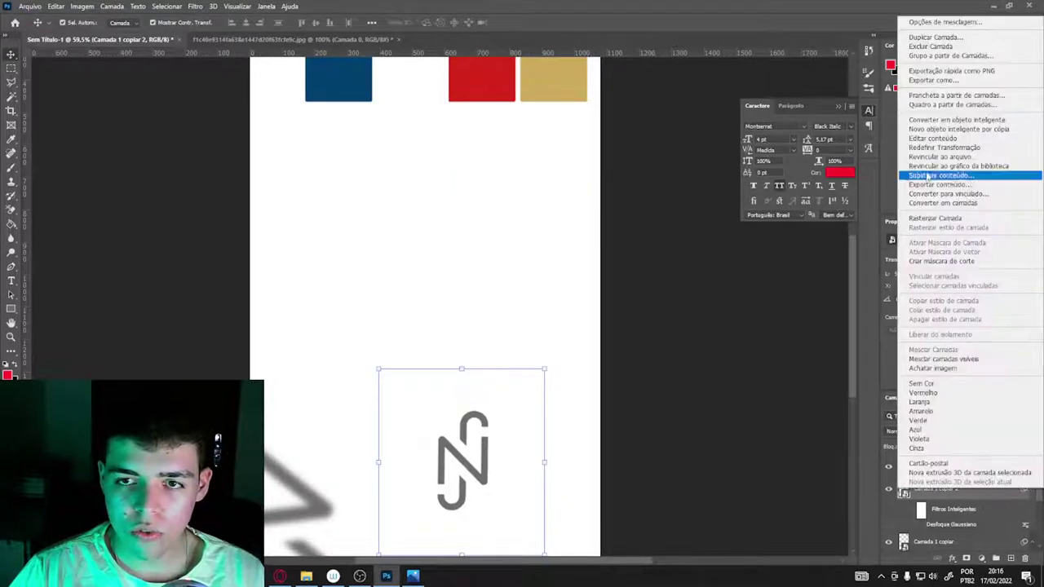
pyautogui.click(938, 125)
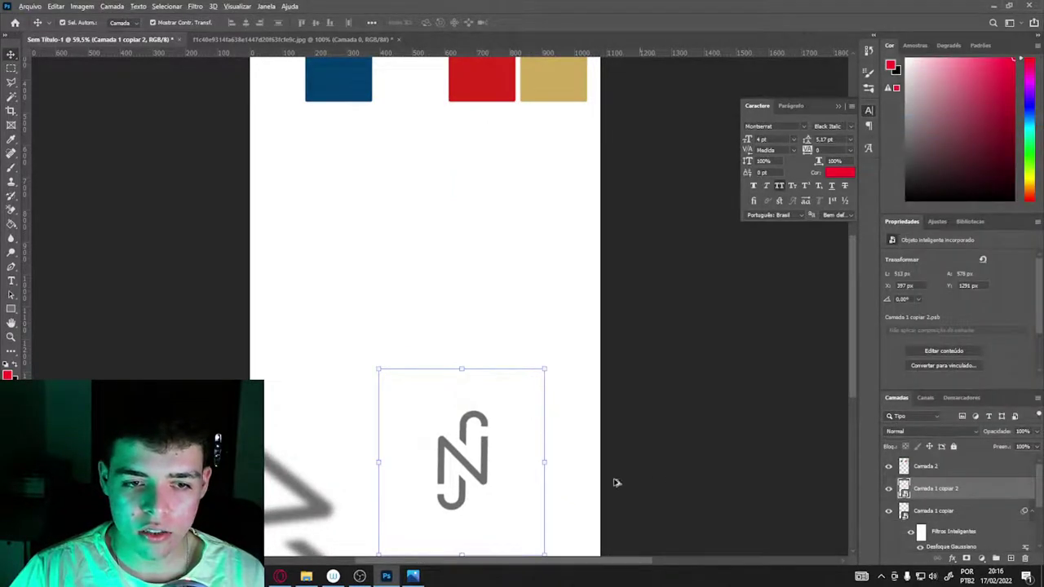
pyautogui.scroll(-1, 616, 483)
pyautogui.hotkey('ctrl', 't')
pyautogui.moveTo(550, 380); pyautogui.dragTo(512, 379)
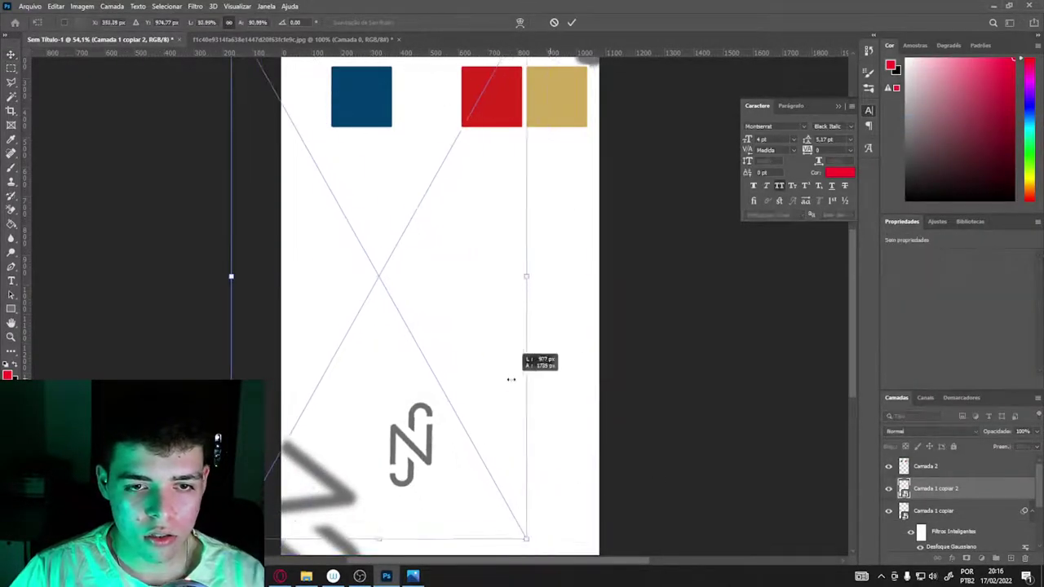
pyautogui.press('Escape')
pyautogui.rightClick(939, 488)
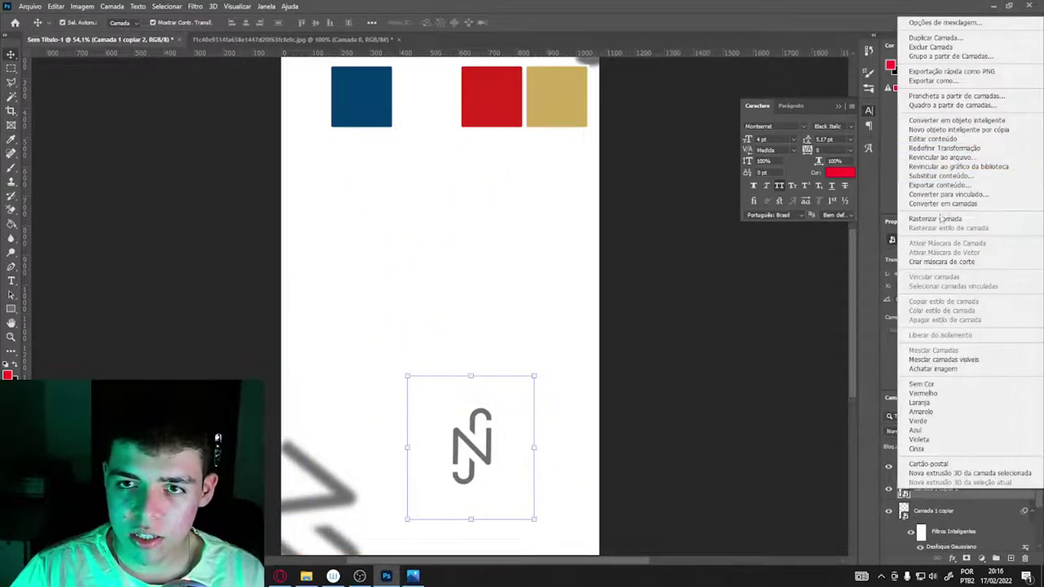
pyautogui.click(940, 219)
pyautogui.rightClick(938, 489)
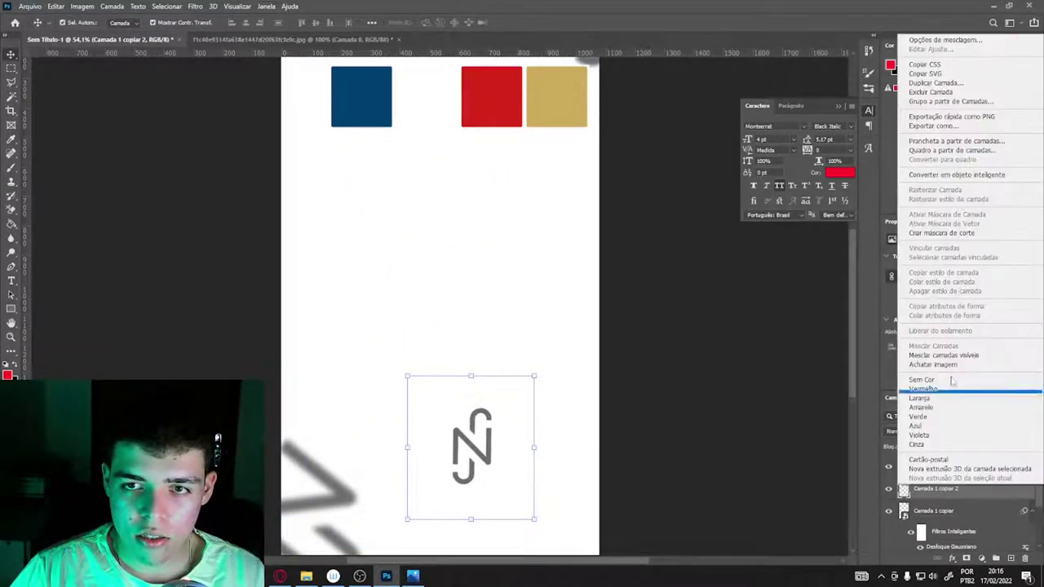
pyautogui.click(963, 175)
# Clear everything around the N logo with an inverted selection and re-convert it to a smart object
pyautogui.scroll(-3, 417, 420)
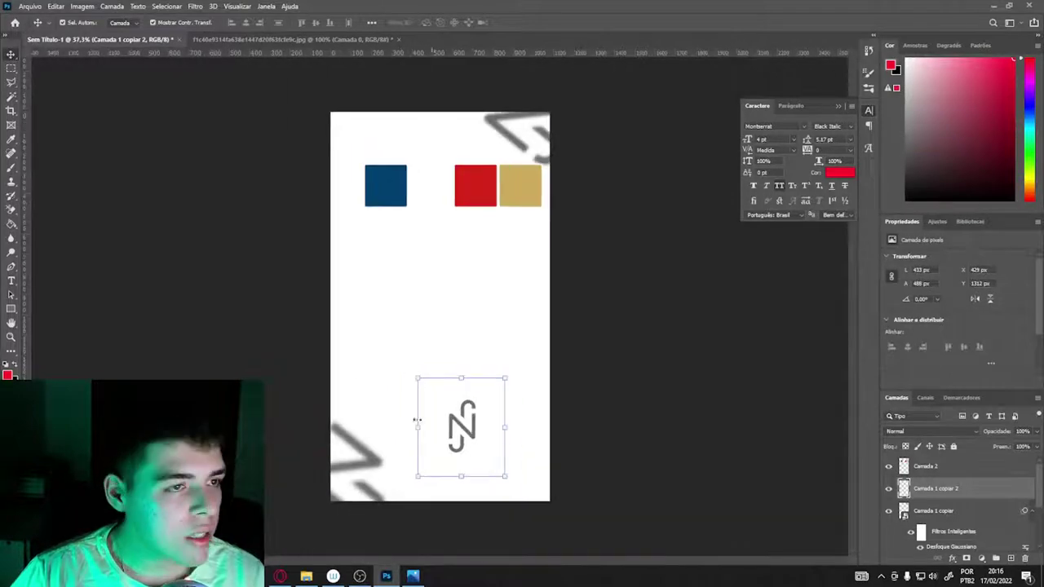
pyautogui.click(12, 69)
pyautogui.scroll(2, 453, 448)
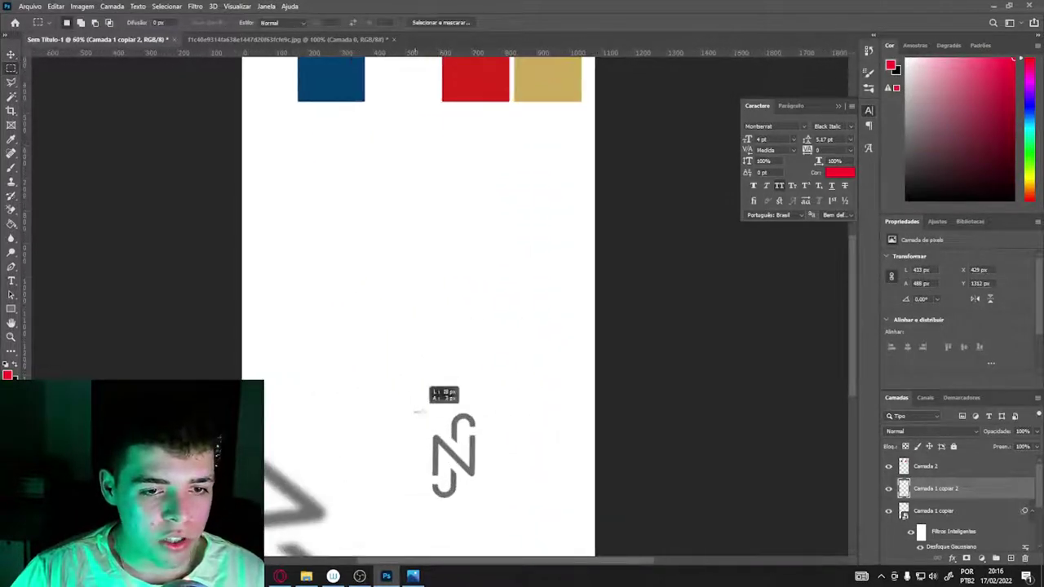
pyautogui.moveTo(453, 469); pyautogui.dragTo(459, 465)
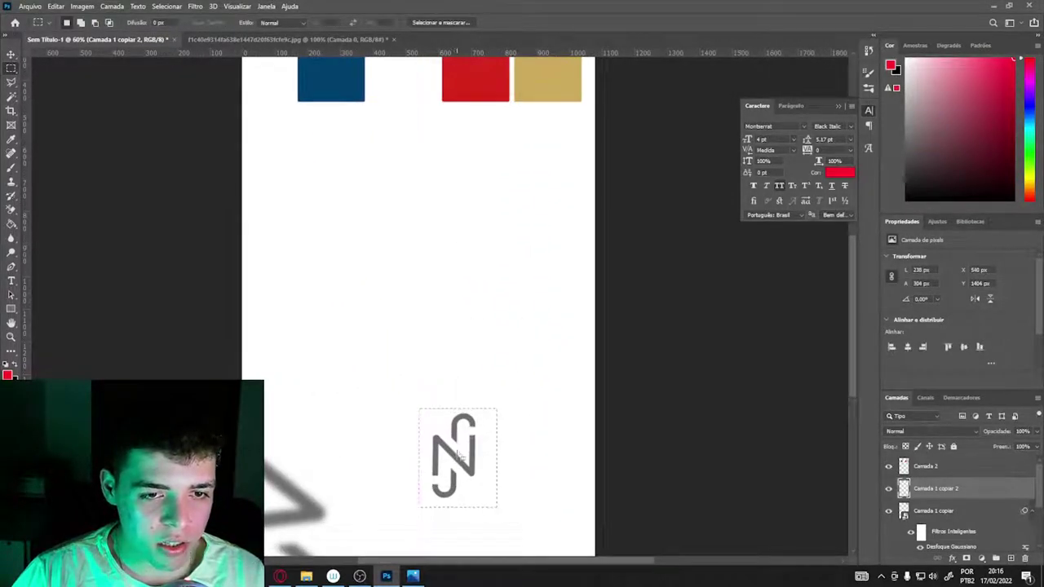
pyautogui.rightClick(456, 449)
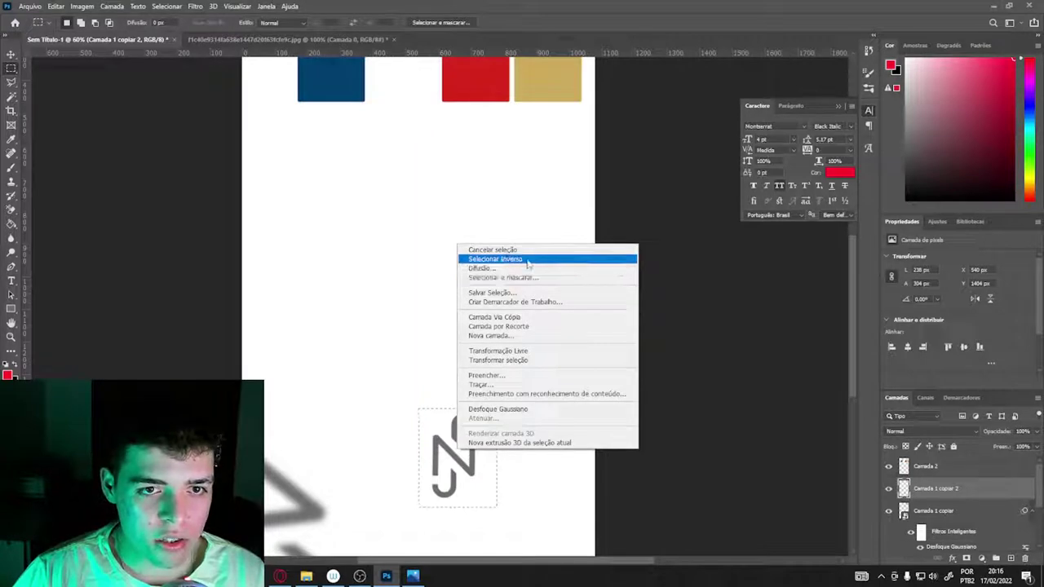
pyautogui.click(528, 259)
pyautogui.scroll(-2, 623, 434)
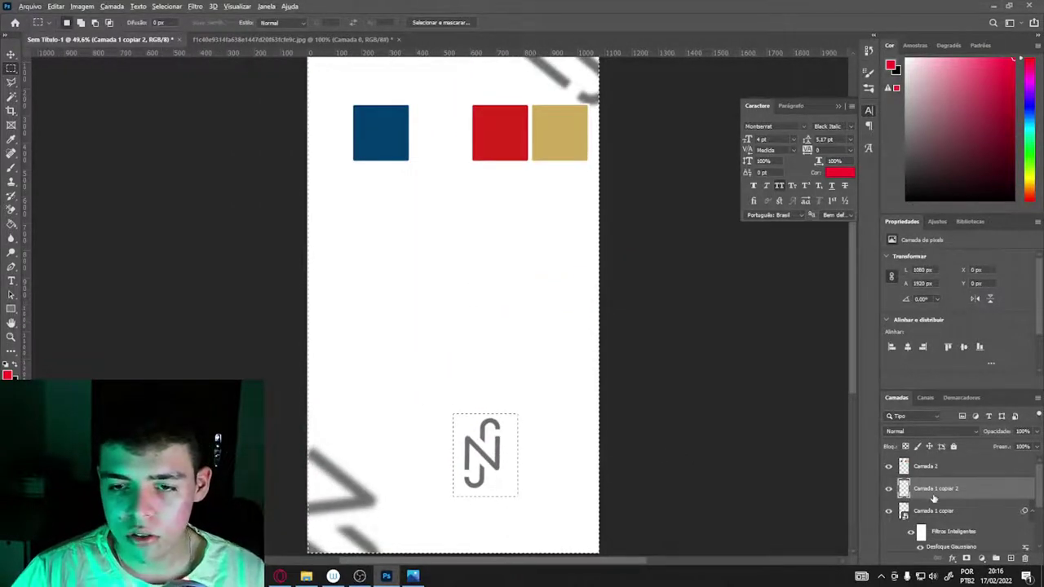
pyautogui.click(704, 427)
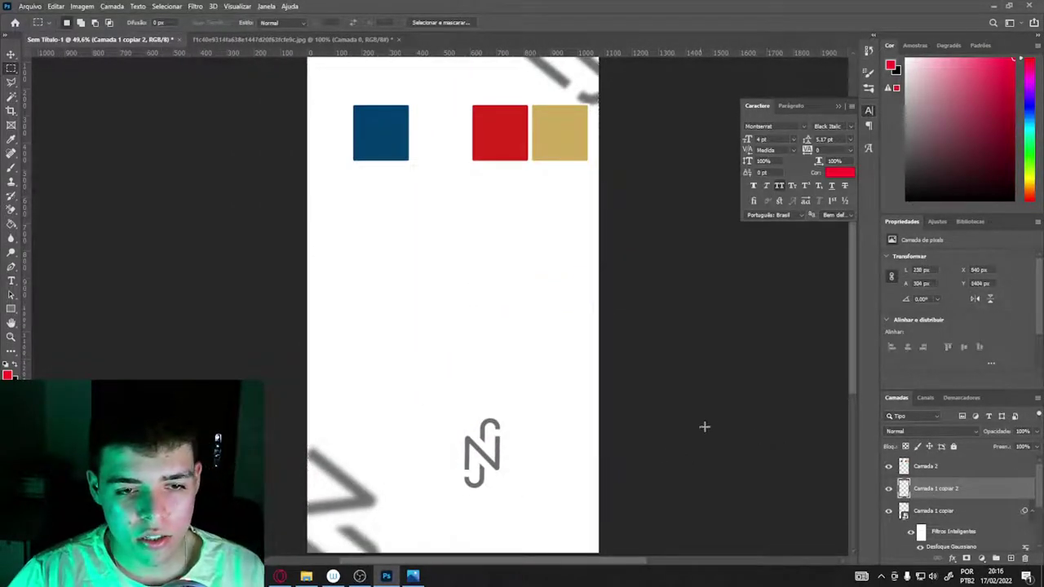
pyautogui.rightClick(958, 496)
pyautogui.click(954, 184)
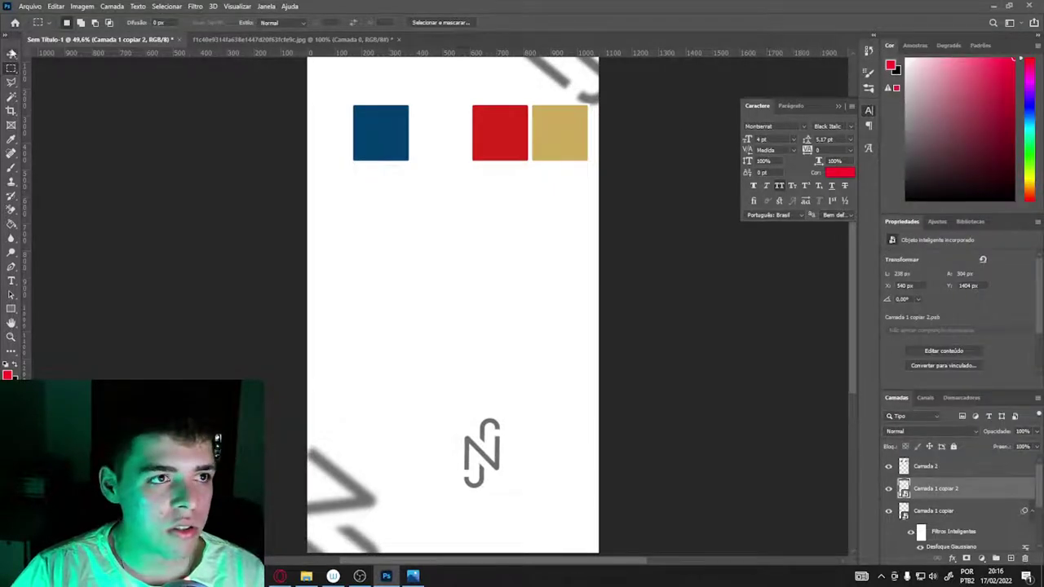
# Move the N logo slightly lower and shrink it to 160 × 204 px
pyautogui.press('v')
pyautogui.moveTo(492, 425); pyautogui.dragTo(491, 463)
pyautogui.hotkey('ctrl', 't')
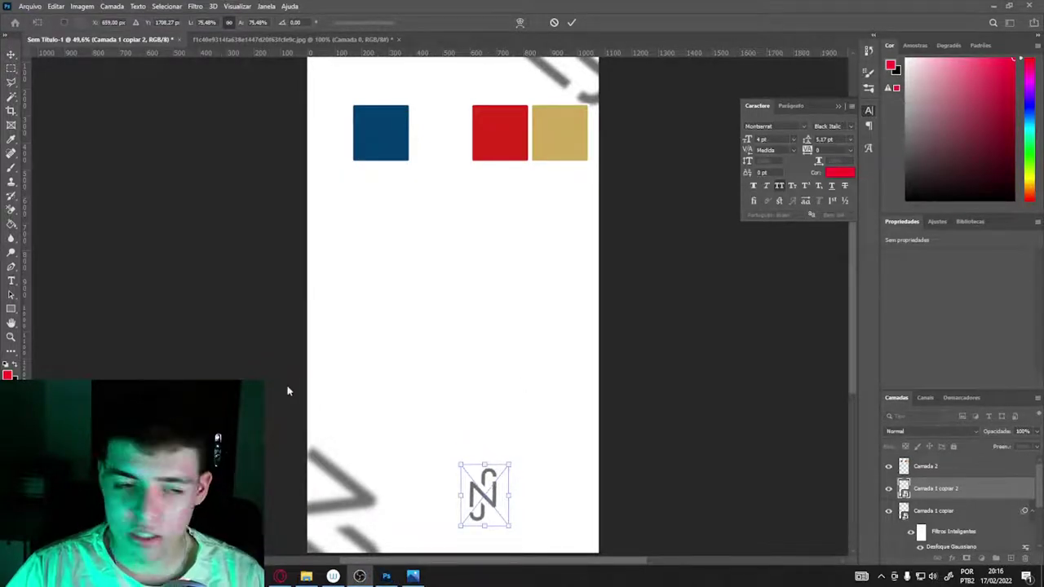
pyautogui.moveTo(510, 464); pyautogui.dragTo(507, 461)
pyautogui.press('Return')
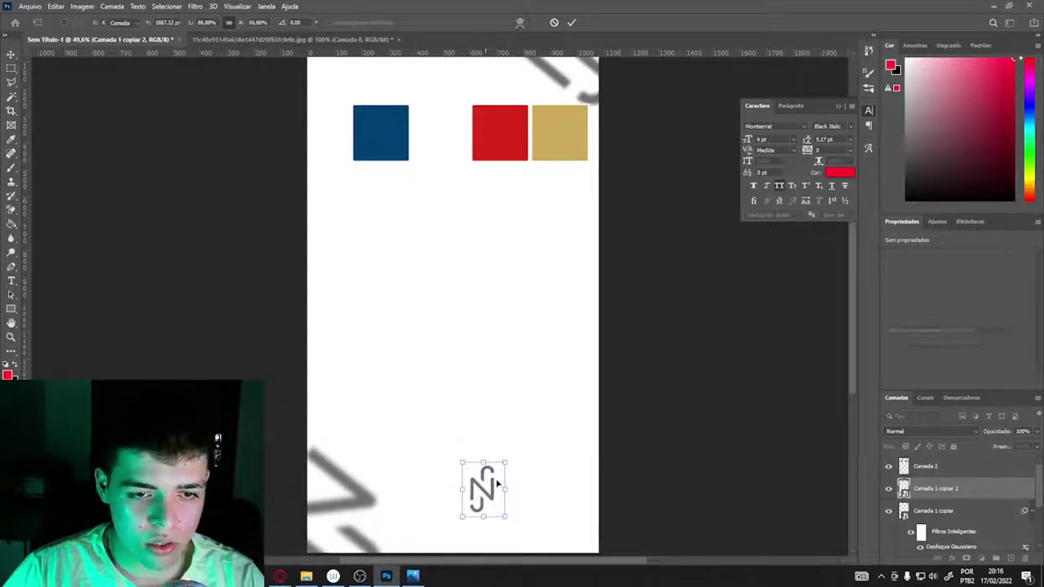
# Give the N logo a red d9291b Color Overlay sampled from the palette's red square
pyautogui.doubleClick(980, 490)
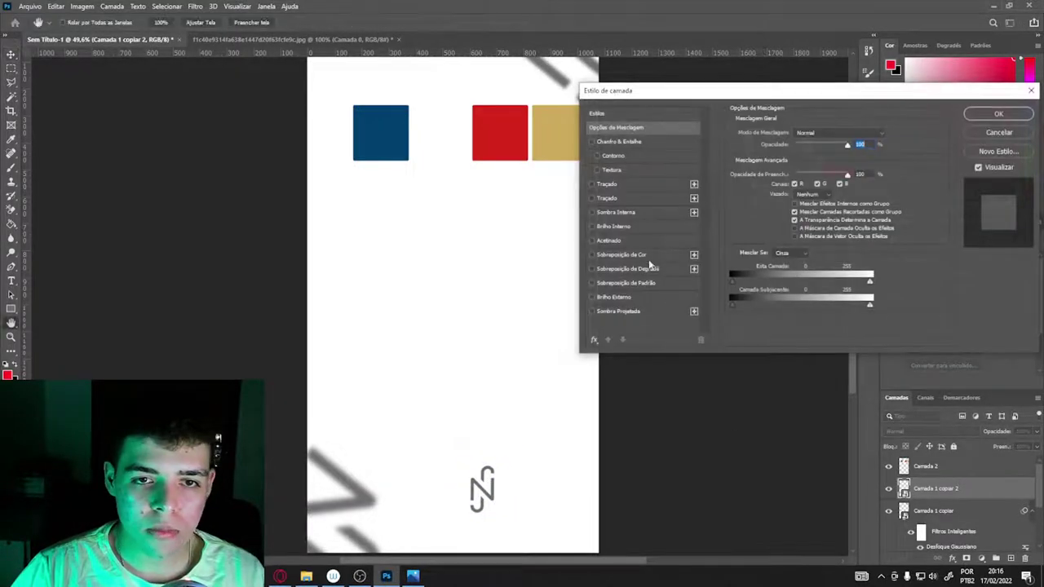
pyautogui.click(628, 254)
pyautogui.click(895, 134)
pyautogui.click(521, 123)
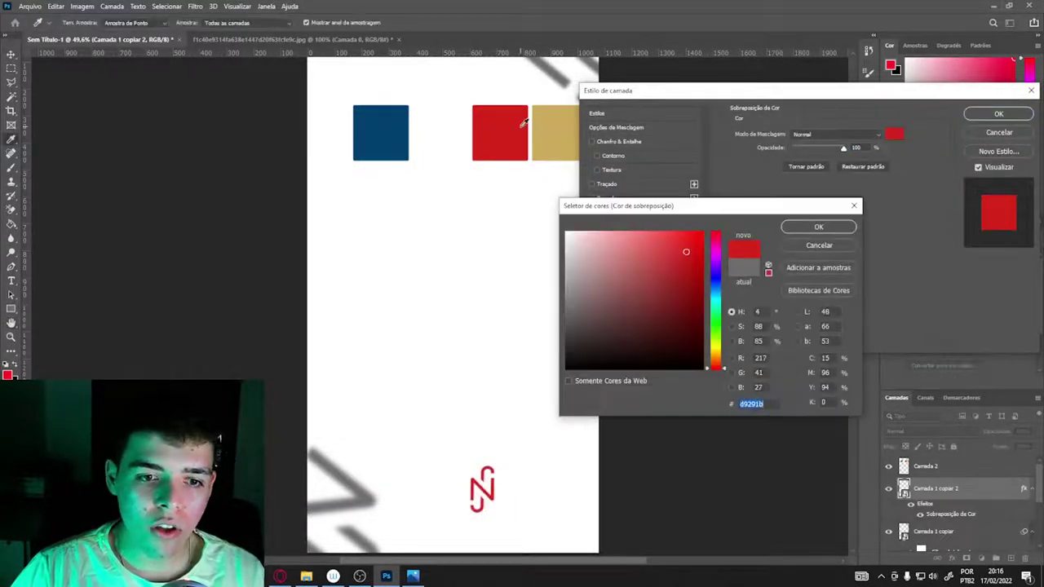
pyautogui.click(793, 228)
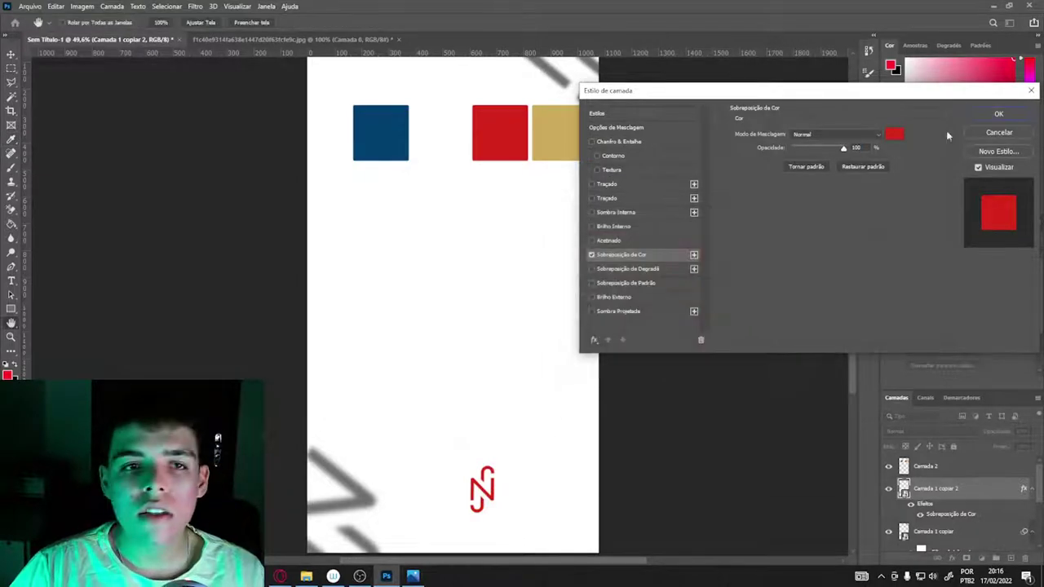
pyautogui.click(987, 113)
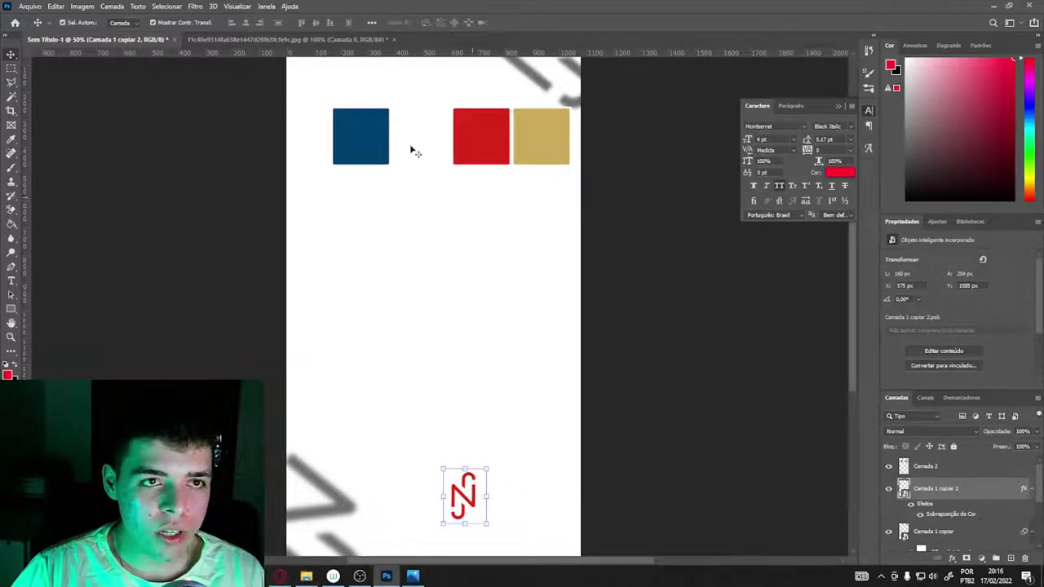
# Open the Paris-Saint-Germain-logo image without colour management
pyautogui.click(30, 6)
pyautogui.click(32, 25)
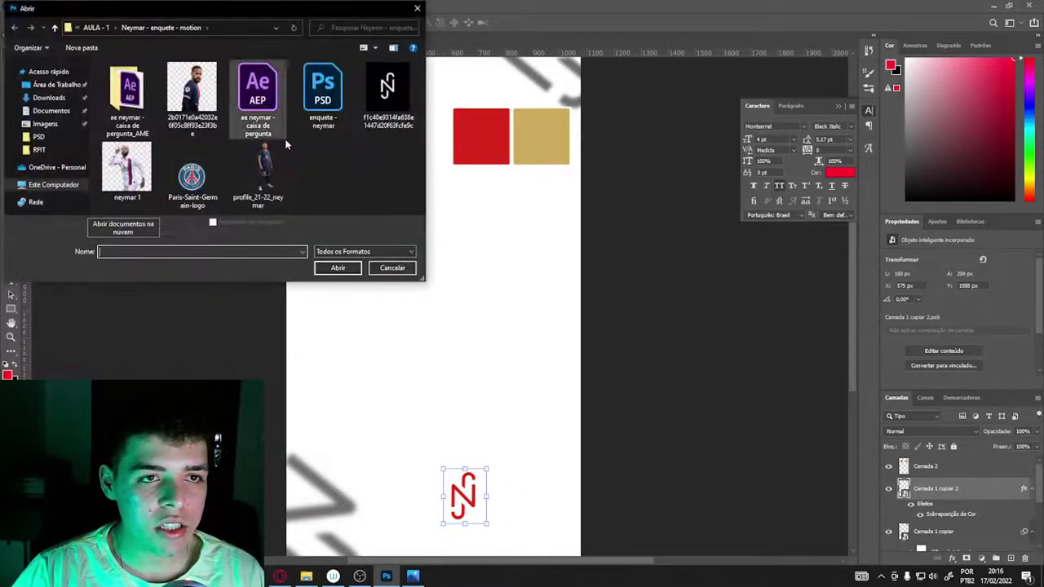
pyautogui.click(337, 268)
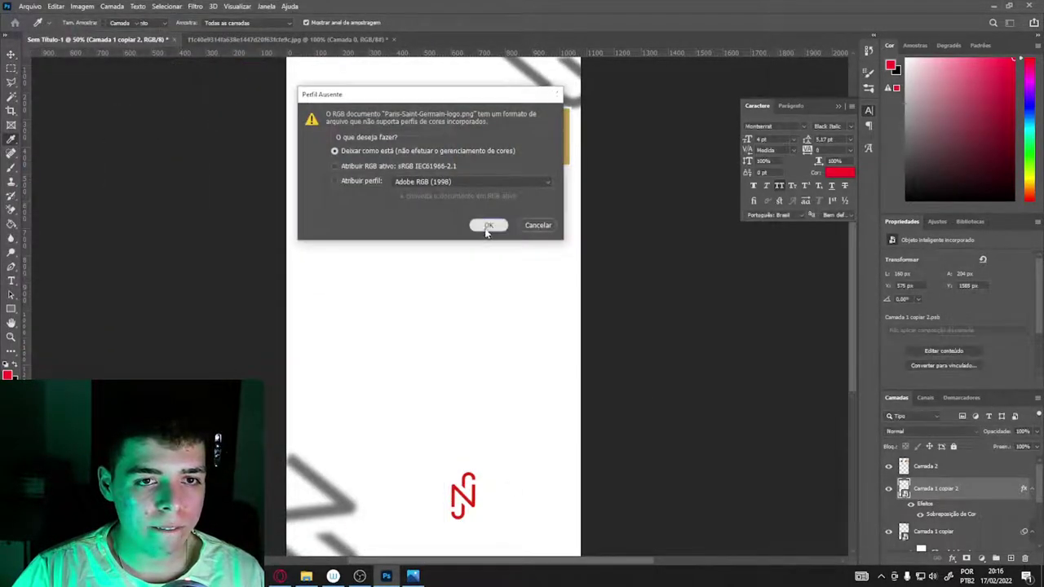
pyautogui.click(487, 228)
# Drag the PSG crest into the poster and scale it to 180 × 180 px beside the N logo
pyautogui.moveTo(561, 281)
pyautogui.mouseDown()
pyautogui.moveTo(127, 45)
pyautogui.moveTo(423, 492)
pyautogui.mouseUp()
pyautogui.hotkey('ctrl', 't')
pyautogui.moveTo(522, 398); pyautogui.dragTo(371, 473)
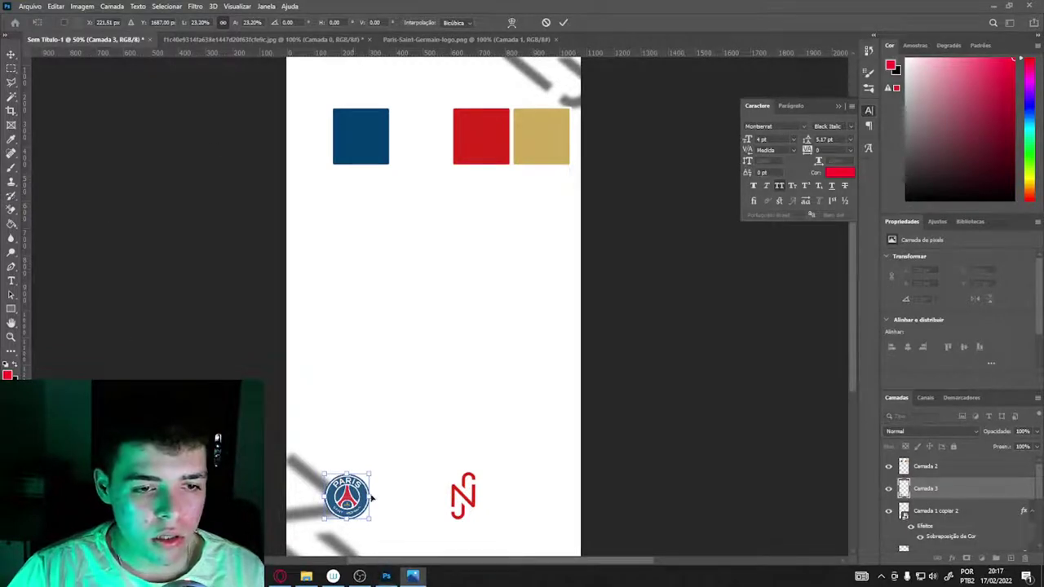
pyautogui.moveTo(348, 495)
pyautogui.mouseDown()
pyautogui.moveTo(410, 495)
pyautogui.moveTo(416, 470)
pyautogui.mouseUp()
pyautogui.moveTo(411, 519); pyautogui.dragTo(422, 486)
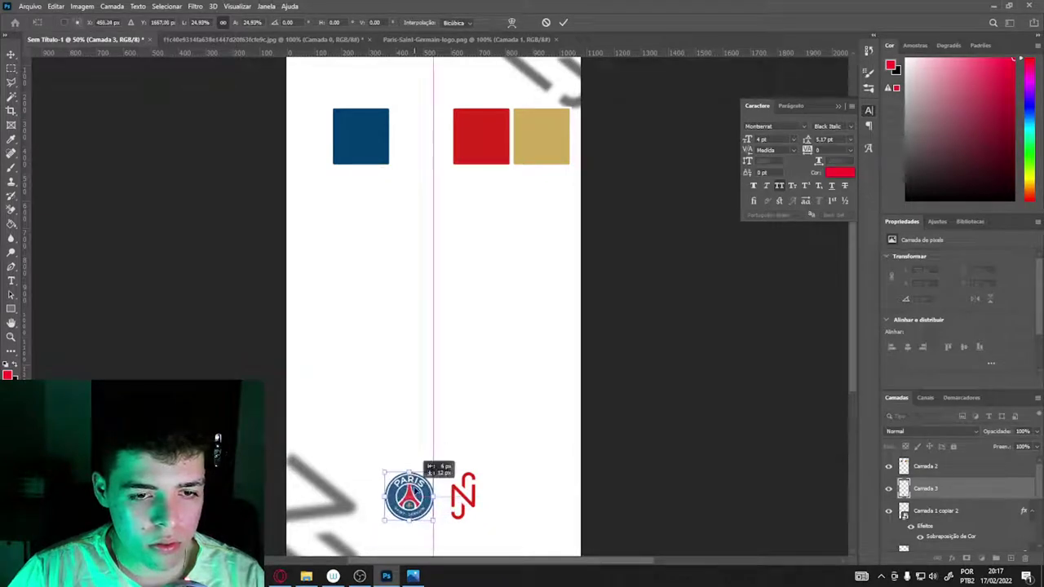
pyautogui.press('Return')
pyautogui.click(469, 501)
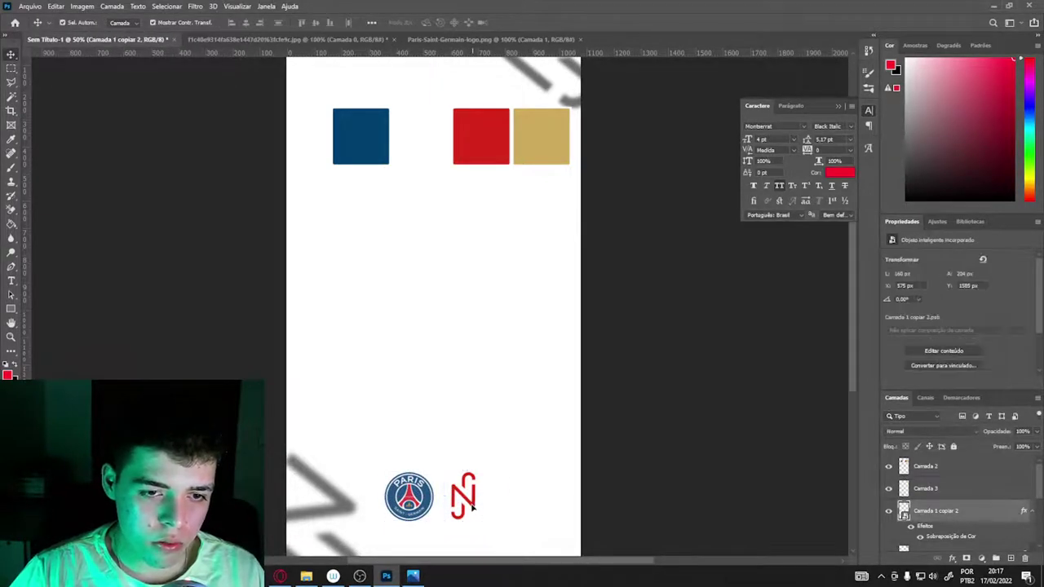
pyautogui.click(420, 500)
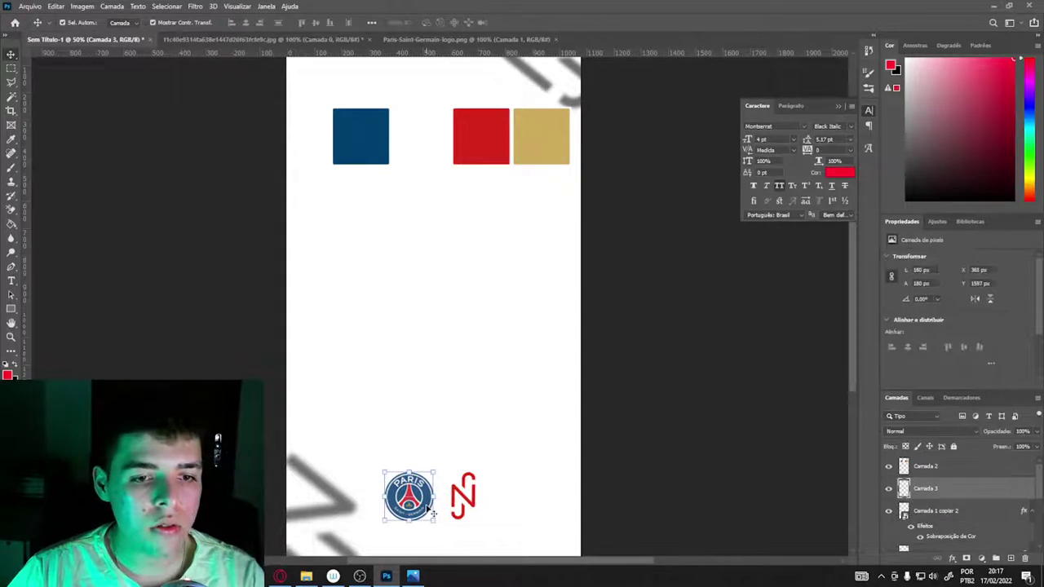
pyautogui.click(587, 457)
pyautogui.scroll(-2, 448, 487)
pyautogui.scroll(1, 484, 420)
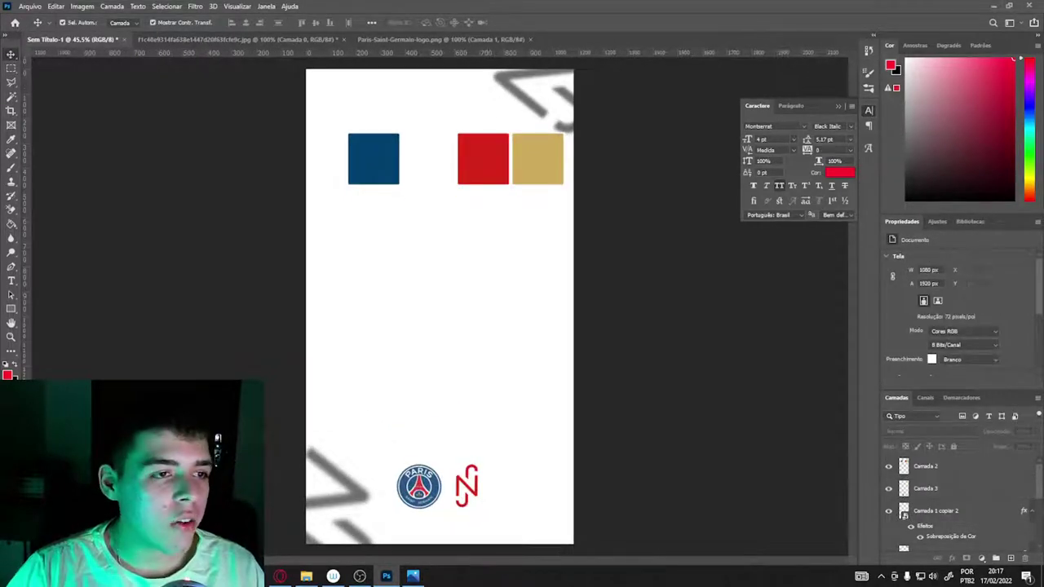
# Create the FAÇA text in Nata ExtraBlack with tracking tightened to -20
pyautogui.click(13, 281)
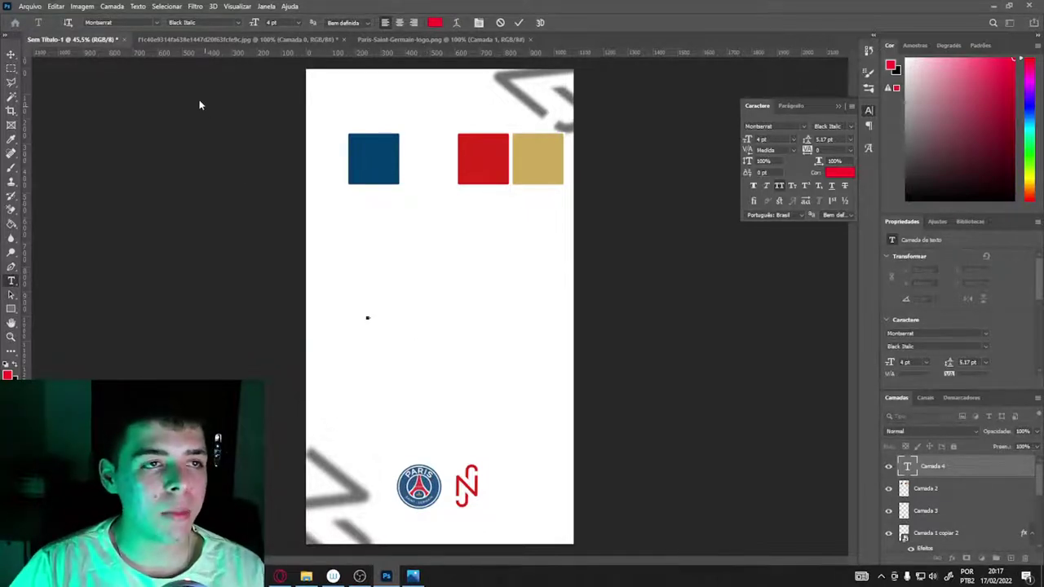
pyautogui.write('Nata')
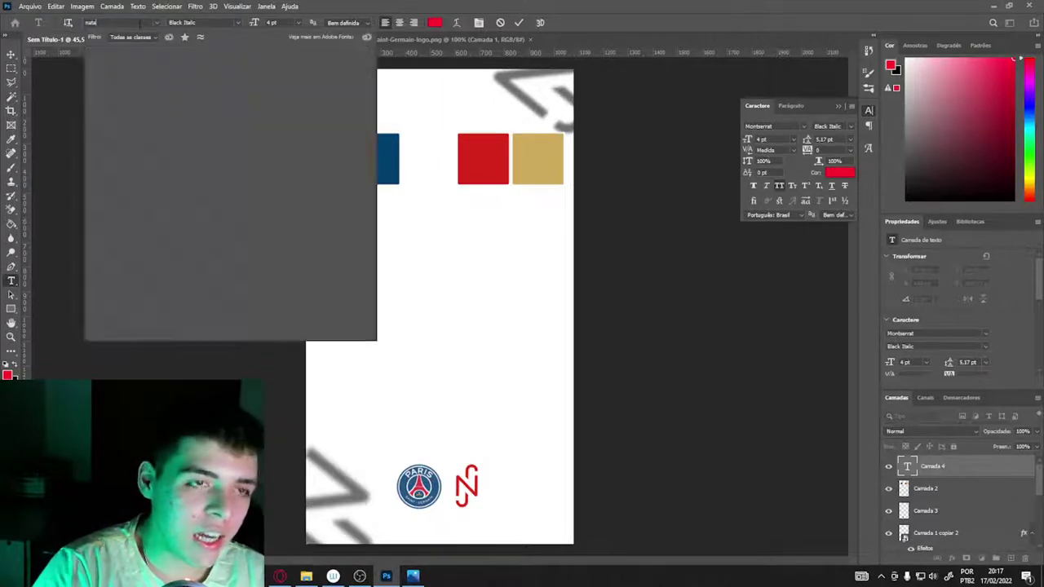
pyautogui.click(237, 303)
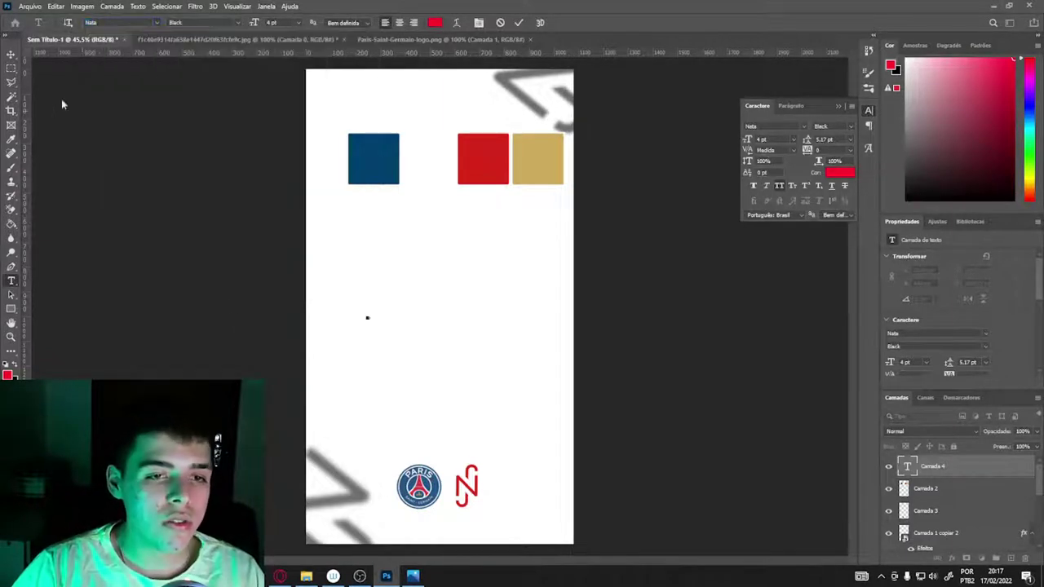
pyautogui.click(10, 57)
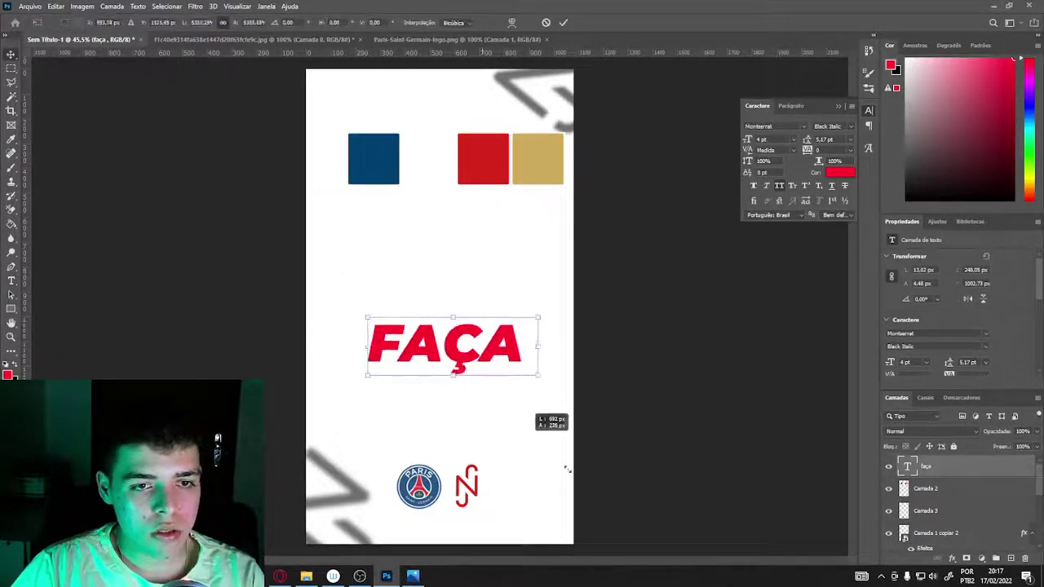
pyautogui.moveTo(369, 319); pyautogui.dragTo(615, 408)
pyautogui.doubleClick(424, 363)
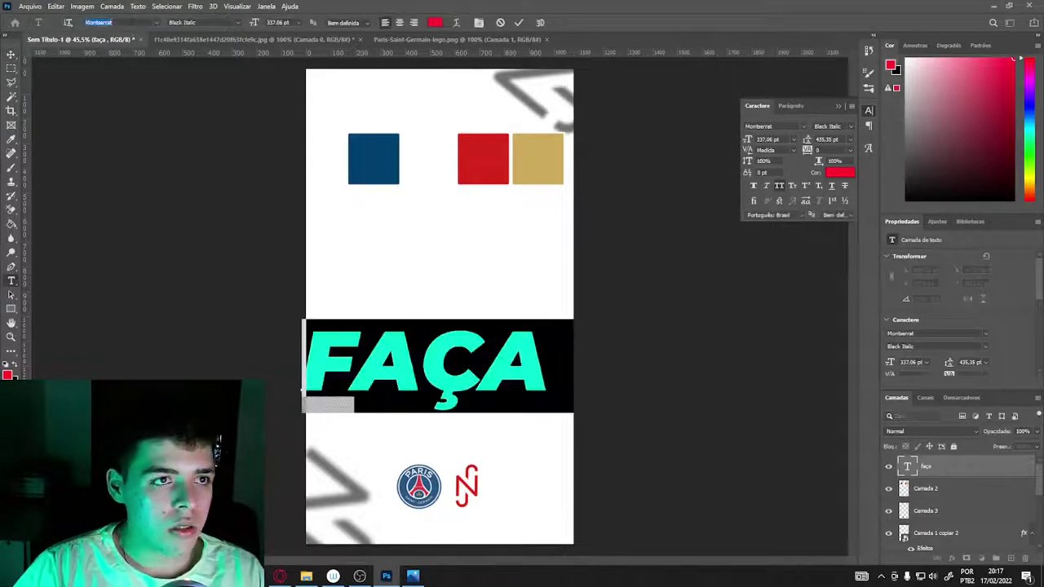
pyautogui.write('Nata')
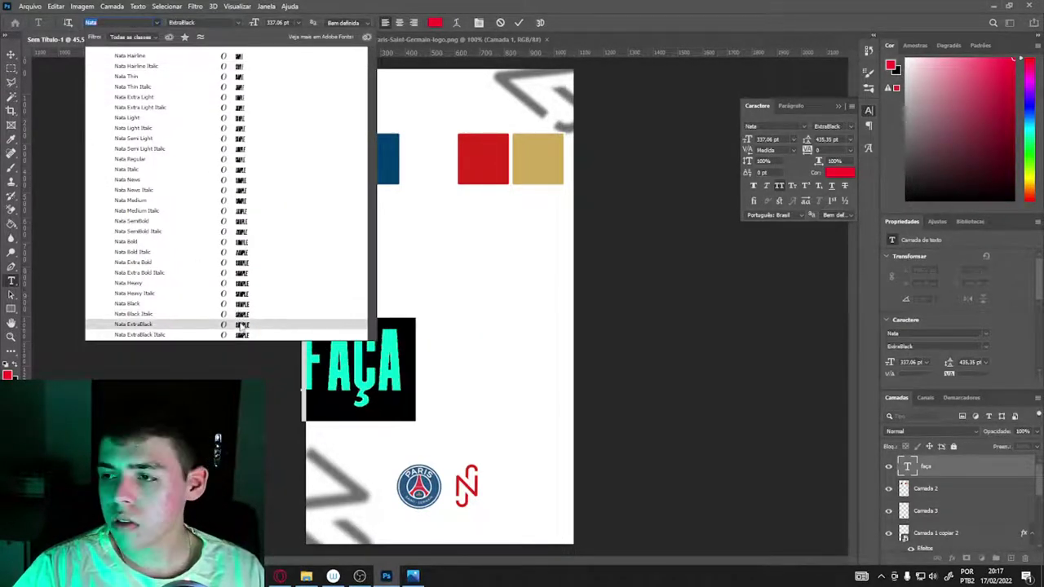
pyautogui.click(242, 325)
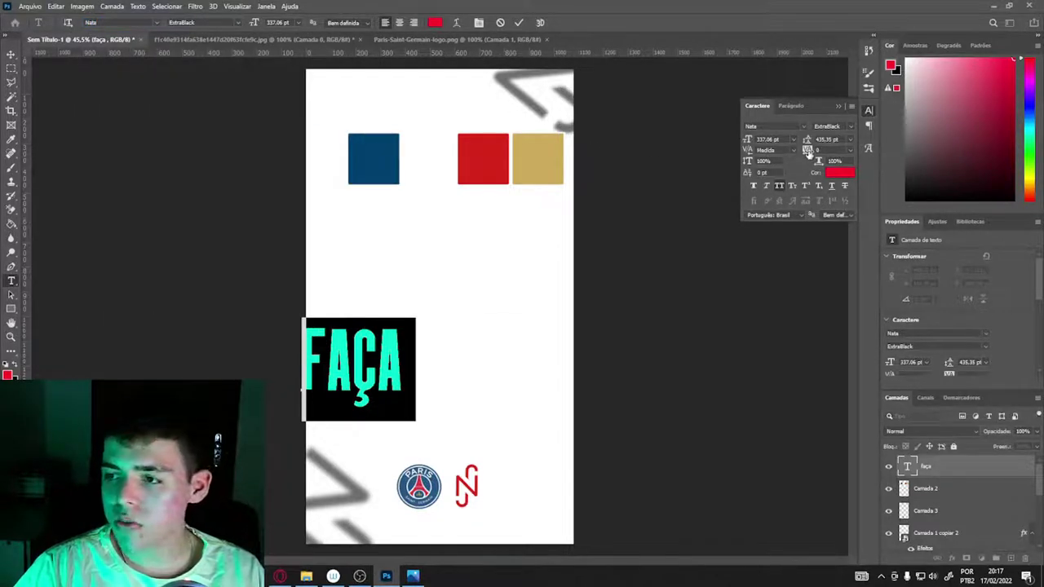
pyautogui.moveTo(808, 154); pyautogui.dragTo(808, 155)
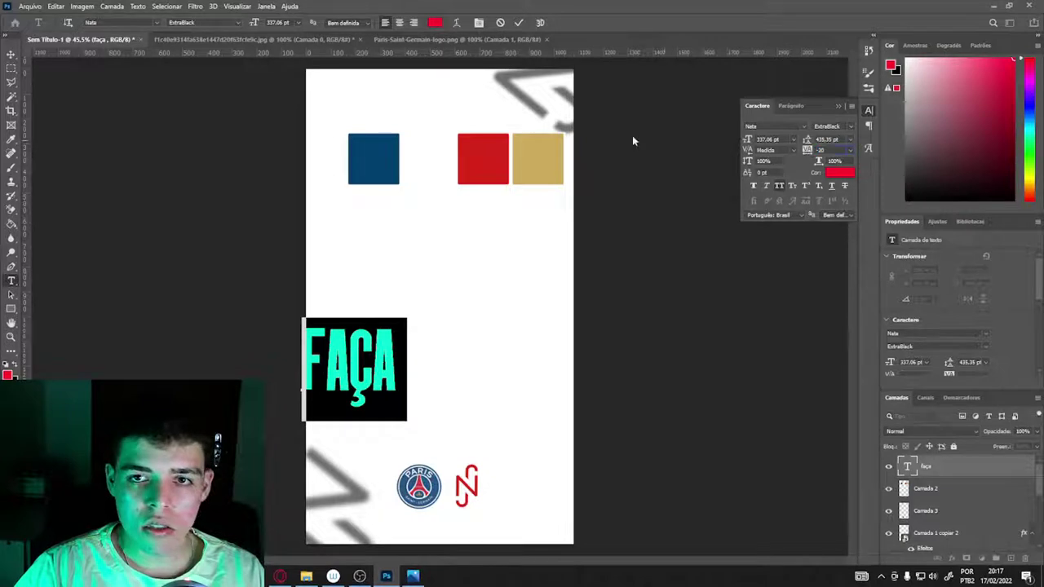
# Extend the text to FAÇA SUA PERGUNTA and scale it to fit above the logos
pyautogui.moveTo(400, 348); pyautogui.dragTo(433, 349)
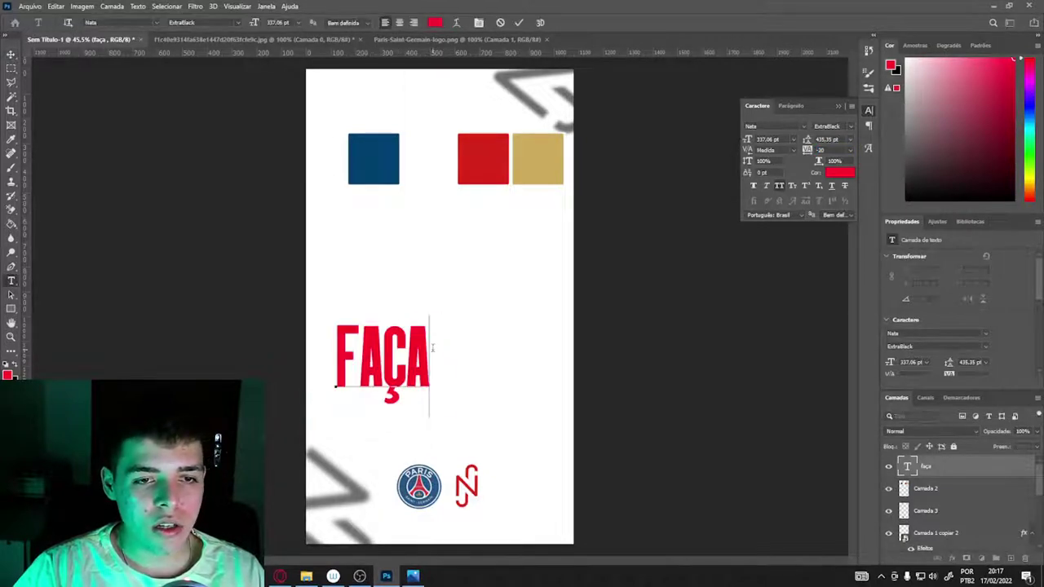
pyautogui.write('SUA PER')
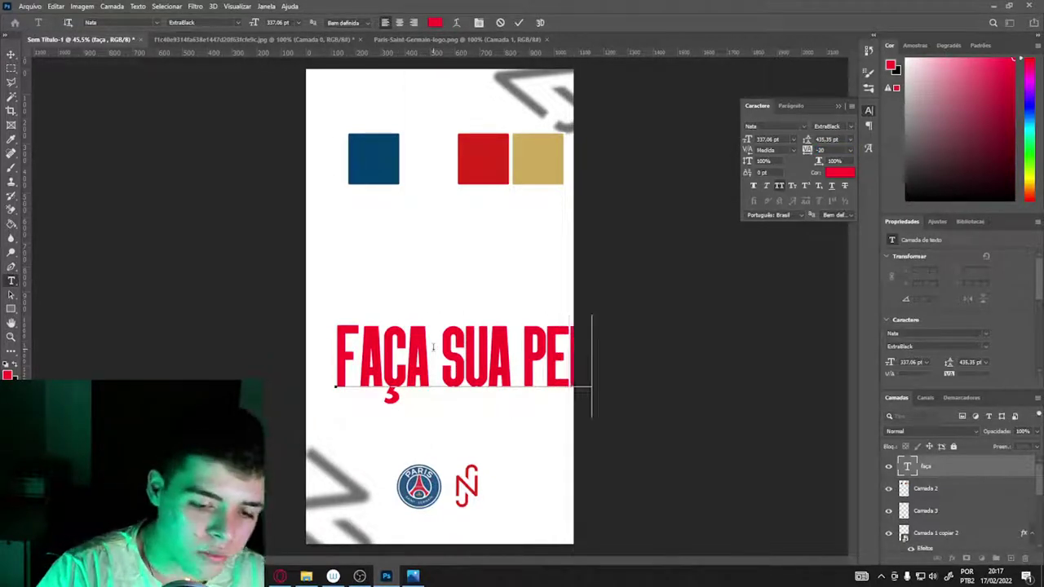
pyautogui.write('S')
pyautogui.press('BackSpace')
pyautogui.press('BackSpace')
pyautogui.press('BackSpace')
pyautogui.press('BackSpace')
pyautogui.write('E')
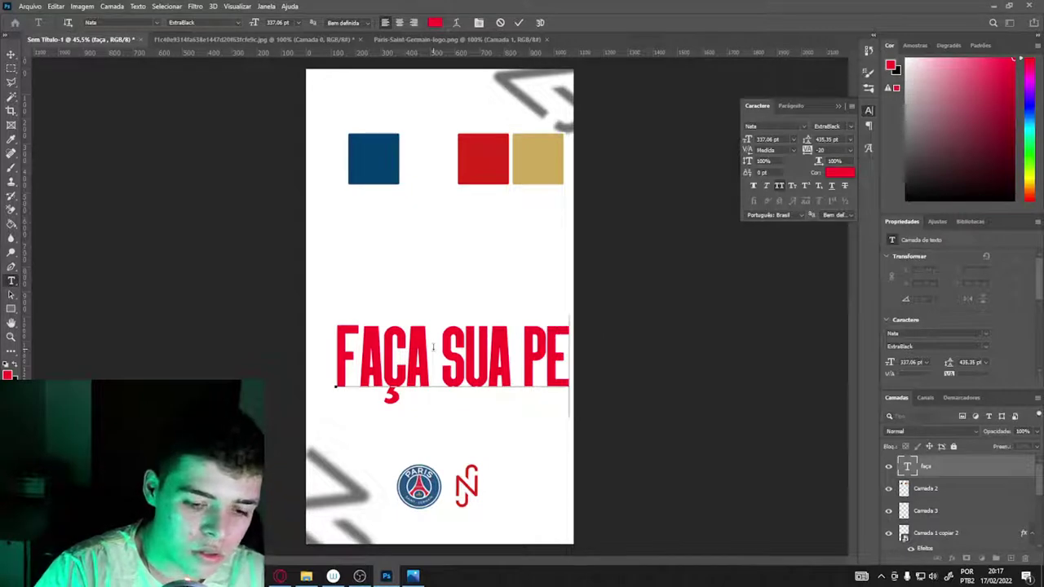
pyautogui.write('RSunta')
pyautogui.click(12, 54)
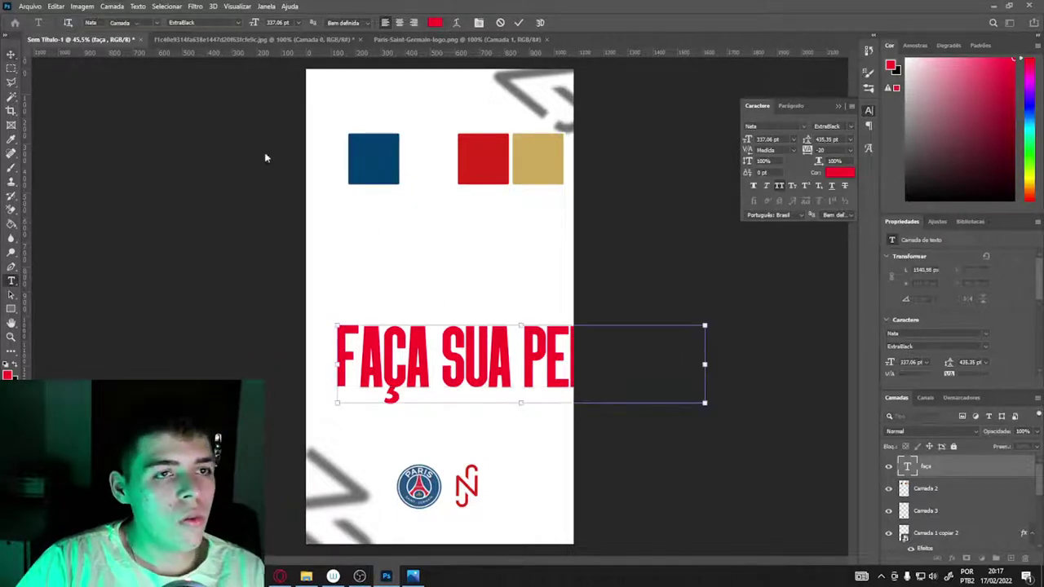
pyautogui.hotkey('ctrl', 't')
pyautogui.moveTo(699, 364); pyautogui.dragTo(614, 368)
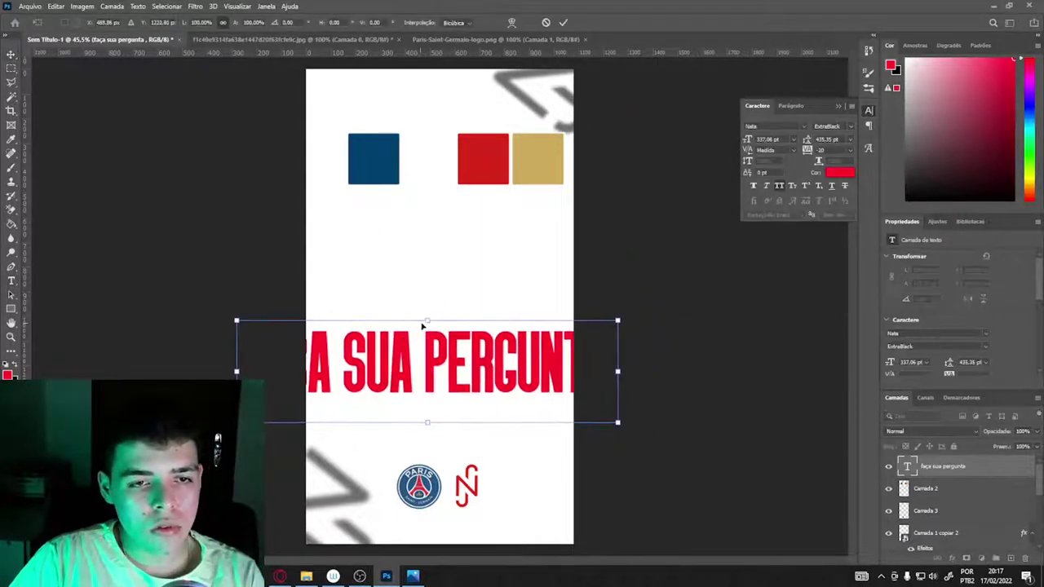
pyautogui.moveTo(428, 318)
pyautogui.mouseDown()
pyautogui.moveTo(427, 351)
pyautogui.moveTo(530, 372)
pyautogui.mouseUp()
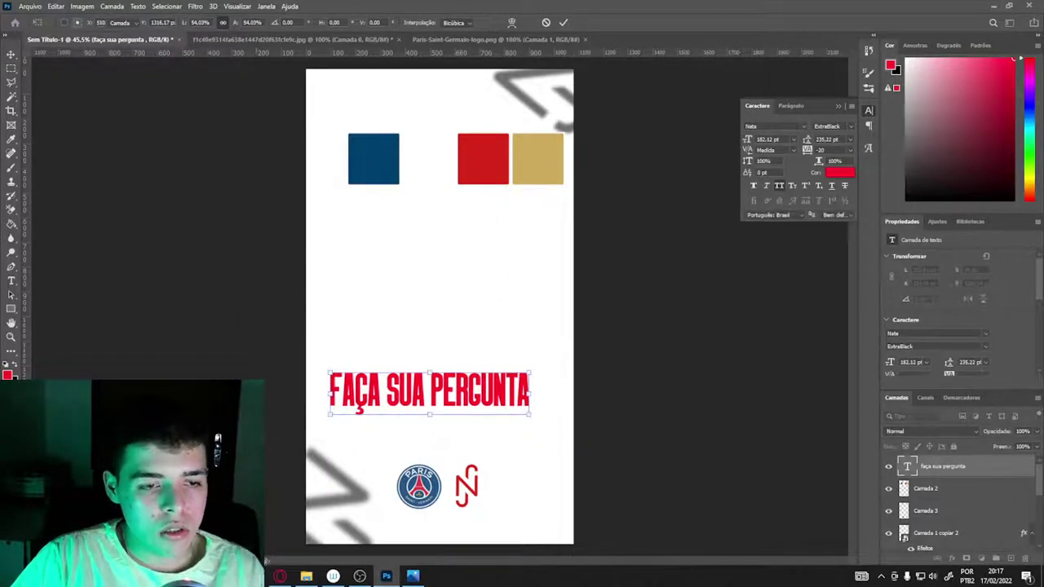
# Colour the heading red by sampling the PSG palette's red square
pyautogui.click(280, 576)
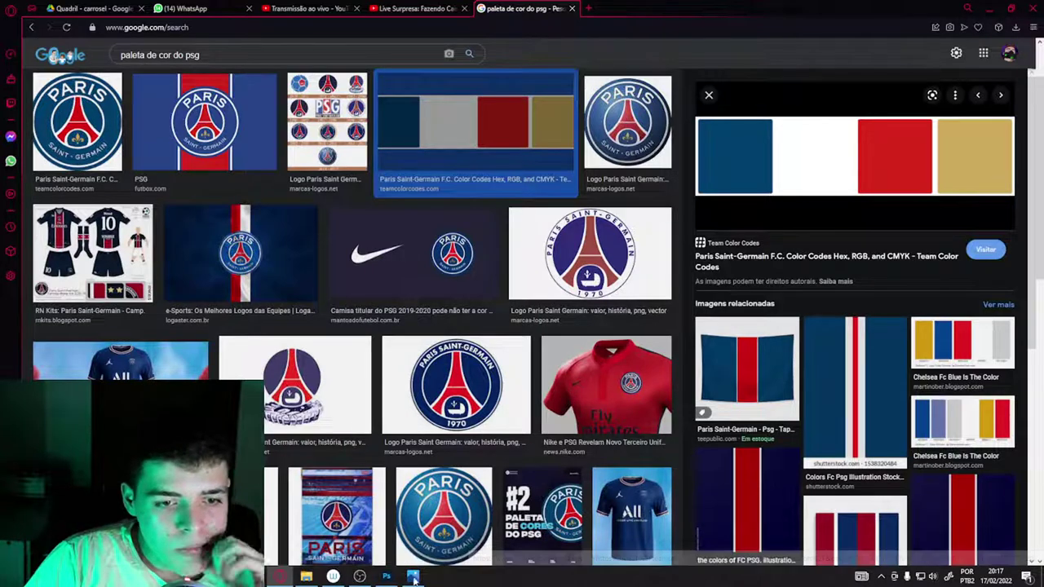
pyautogui.click(384, 576)
pyautogui.doubleClick(473, 400)
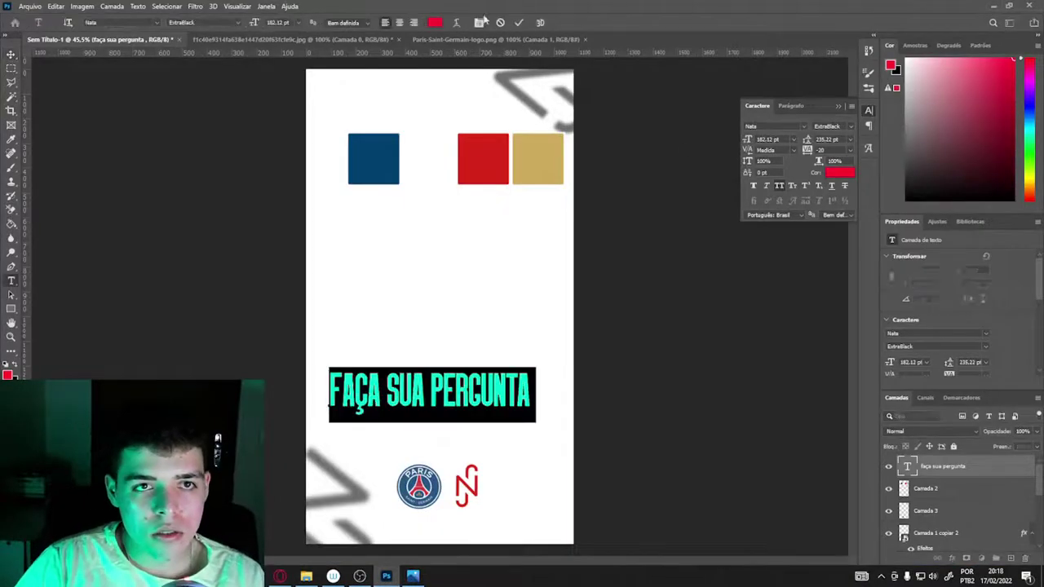
pyautogui.click(435, 22)
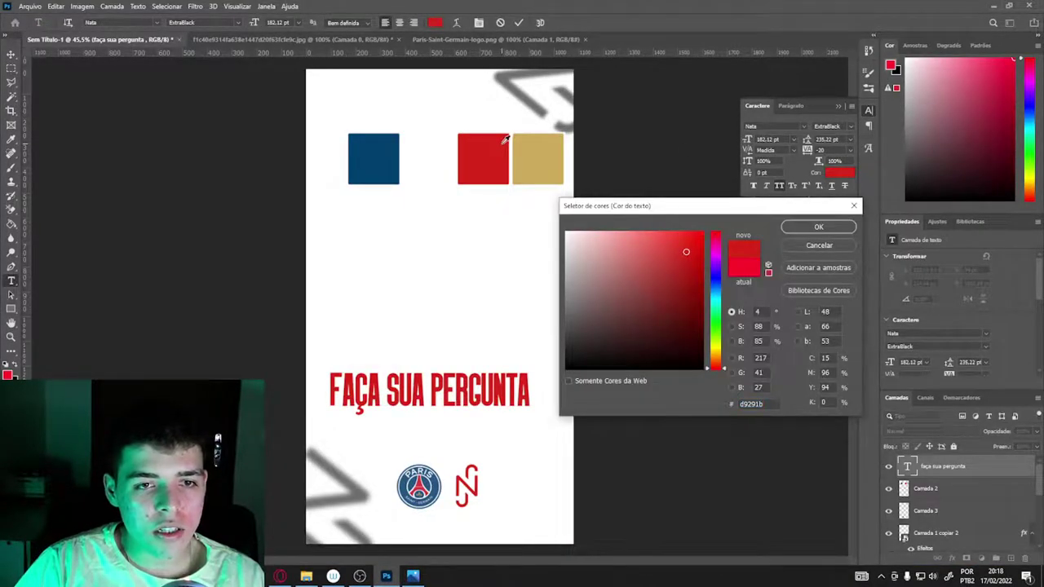
pyautogui.click(821, 227)
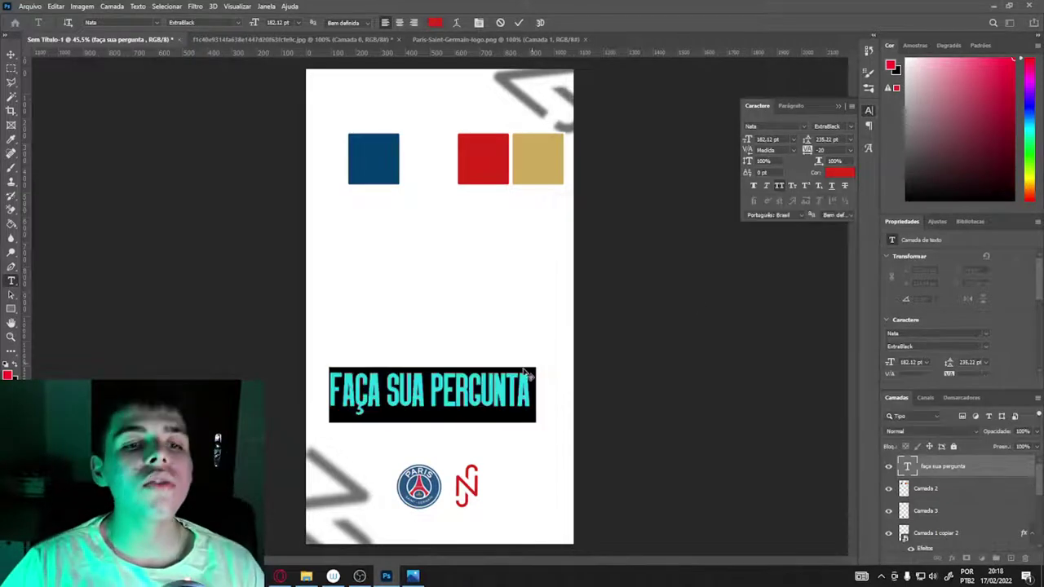
pyautogui.click(12, 53)
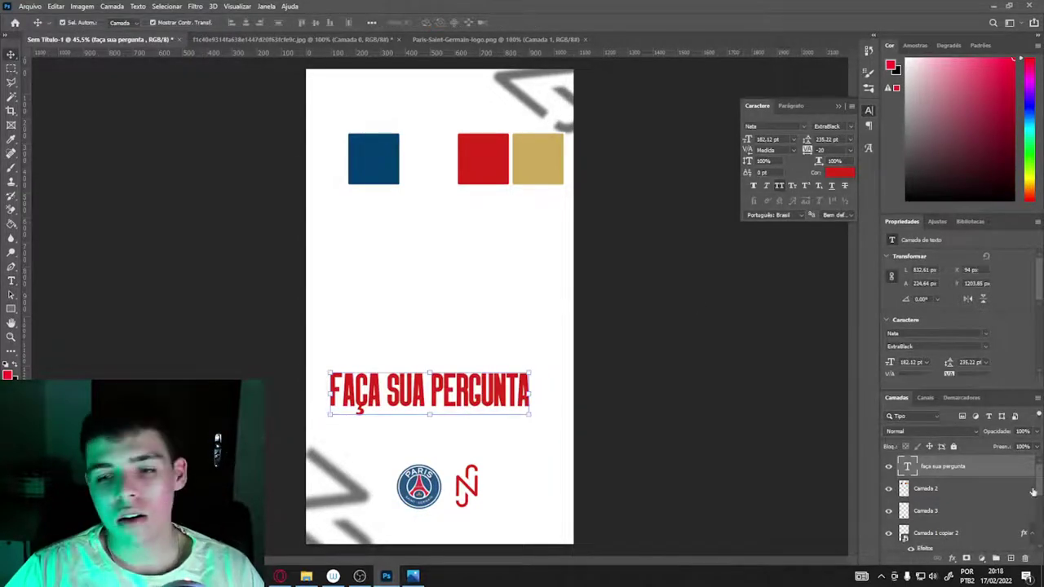
pyautogui.scroll(-5, 1034, 492)
# Move the FAÇA SUA PERGUNTA heading down to sit just above the logos
pyautogui.keyDown('ctrl'); pyautogui.click(951, 542); pyautogui.keyUp('ctrl')
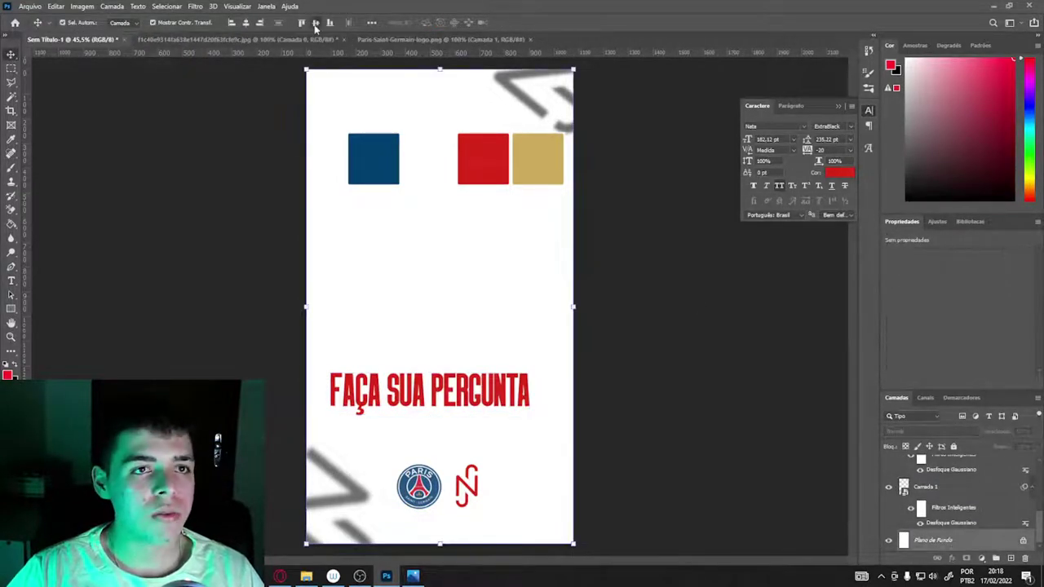
pyautogui.click(246, 23)
pyautogui.click(469, 308)
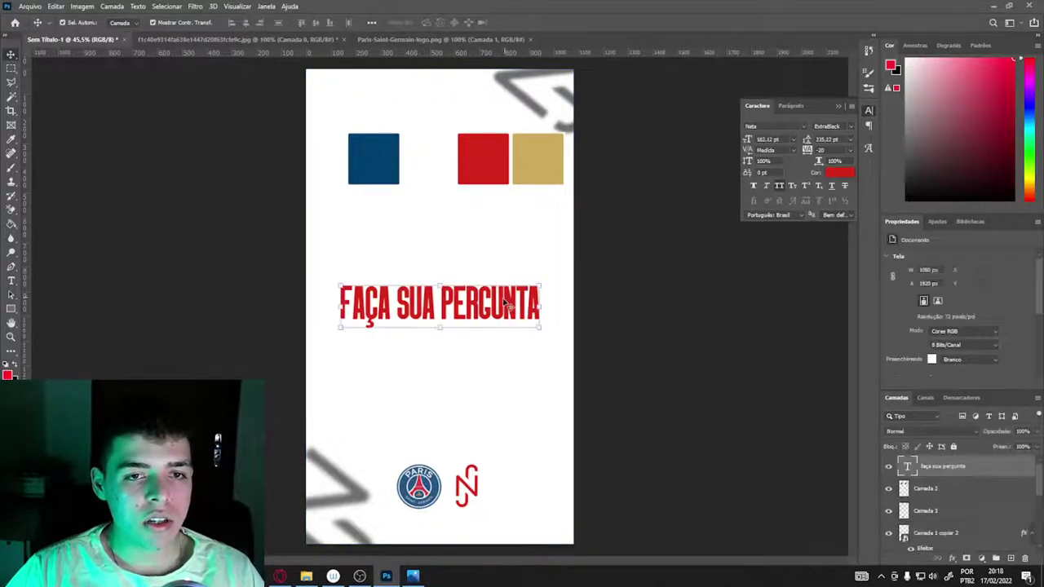
pyautogui.scroll(1, 468, 307)
pyautogui.moveTo(468, 308); pyautogui.dragTo(477, 418)
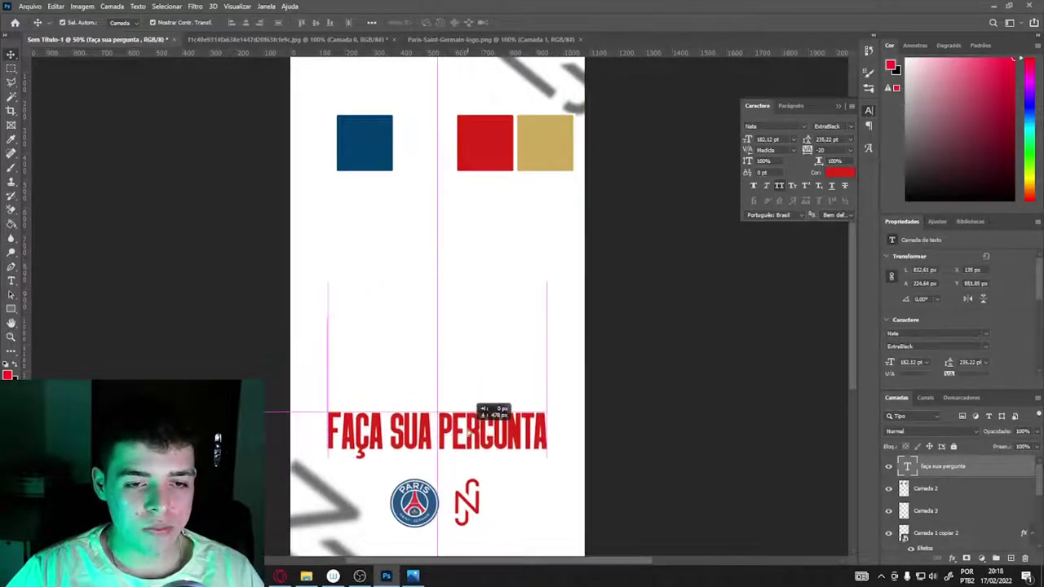
pyautogui.scroll(-1, 438, 516)
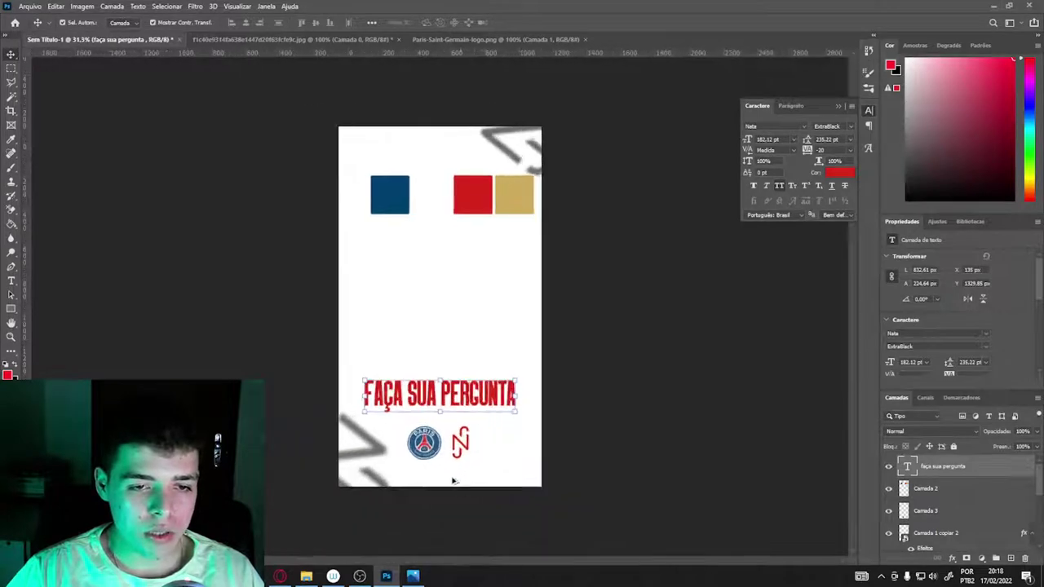
# Shrink the PSG crest and N logo to about 76% and nudge them up under the heading
pyautogui.click(433, 498)
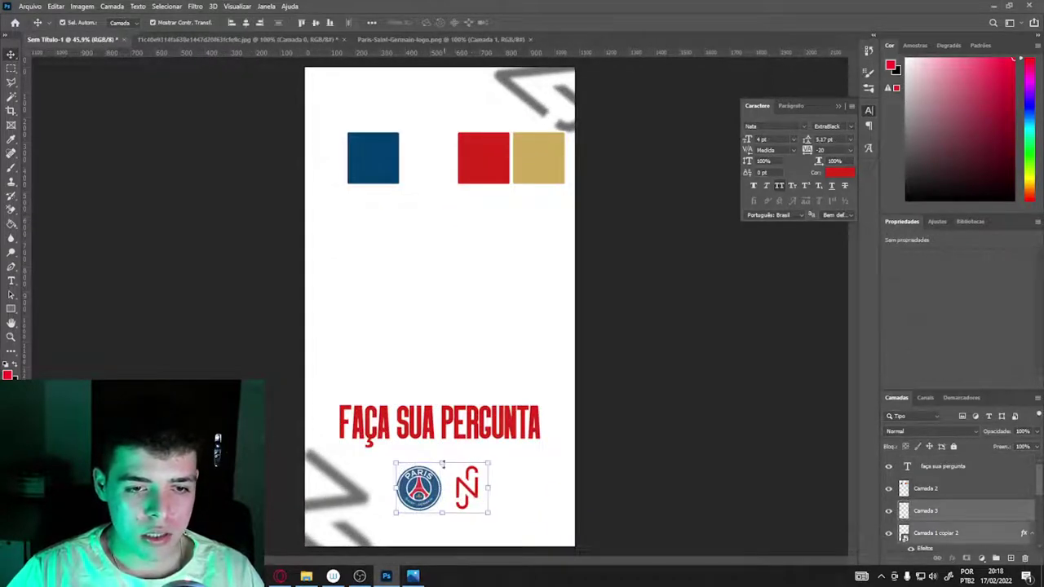
pyautogui.moveTo(488, 513); pyautogui.dragTo(438, 486)
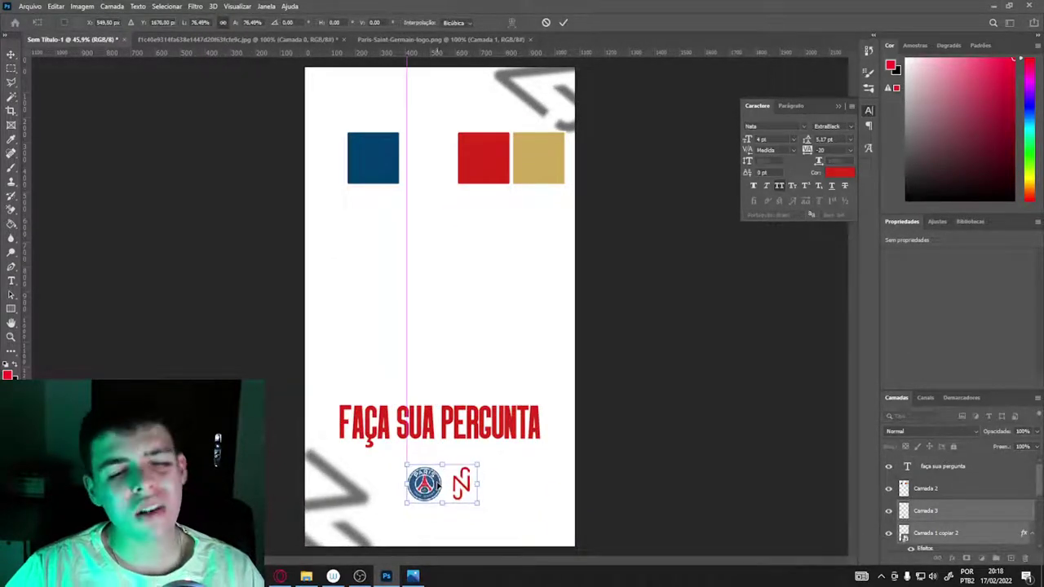
pyautogui.press('Return')
pyautogui.scroll(1, 440, 306)
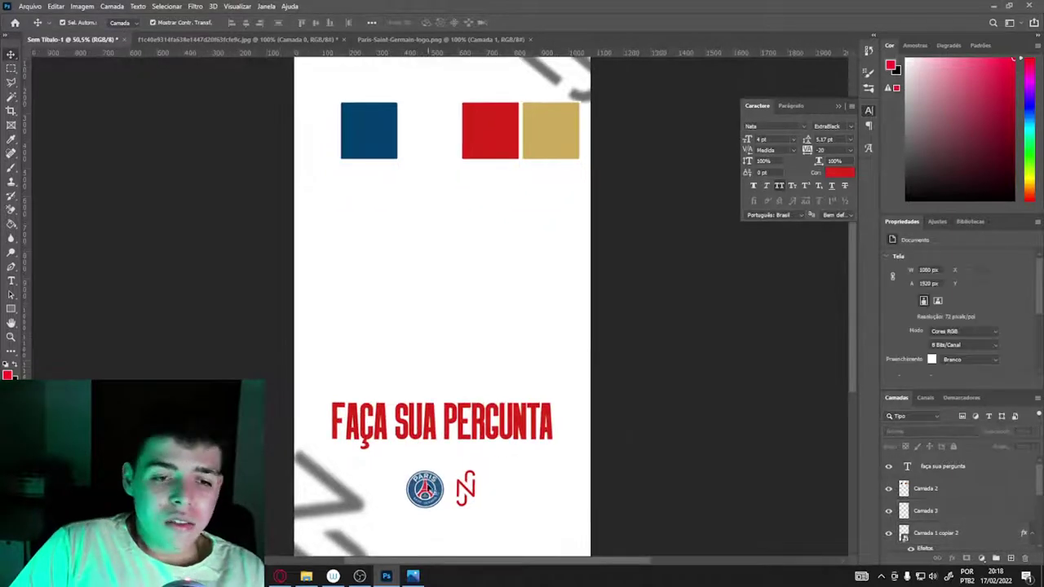
pyautogui.click(424, 489)
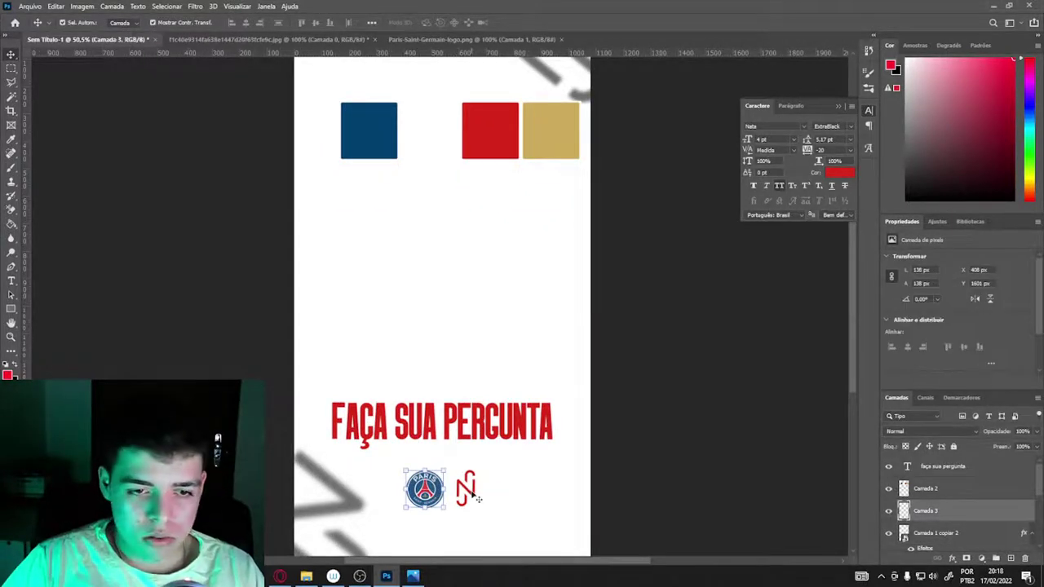
pyautogui.keyDown('shift'); pyautogui.click(476, 499); pyautogui.keyUp('shift')
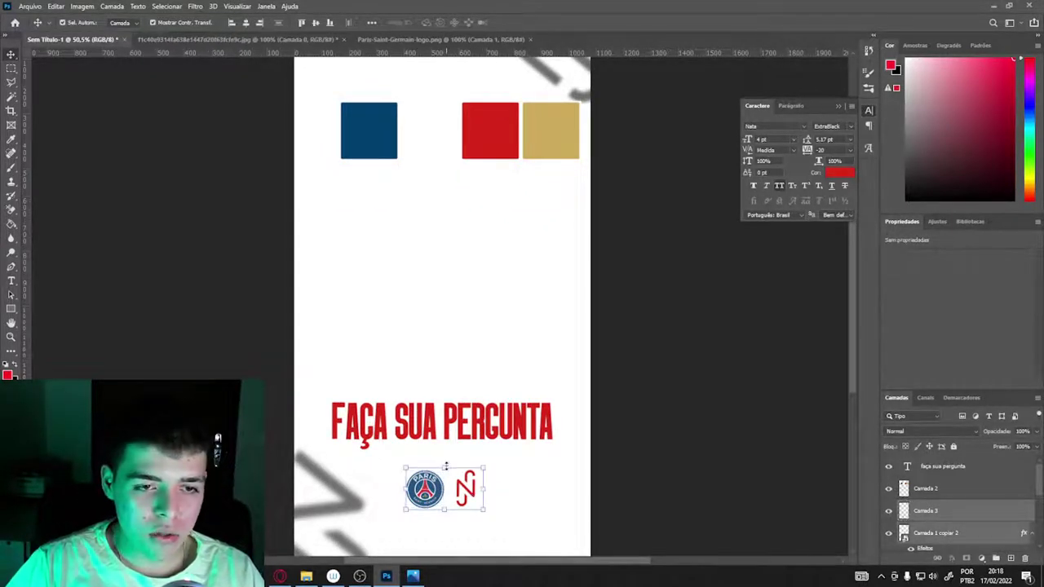
pyautogui.moveTo(445, 466); pyautogui.dragTo(446, 456)
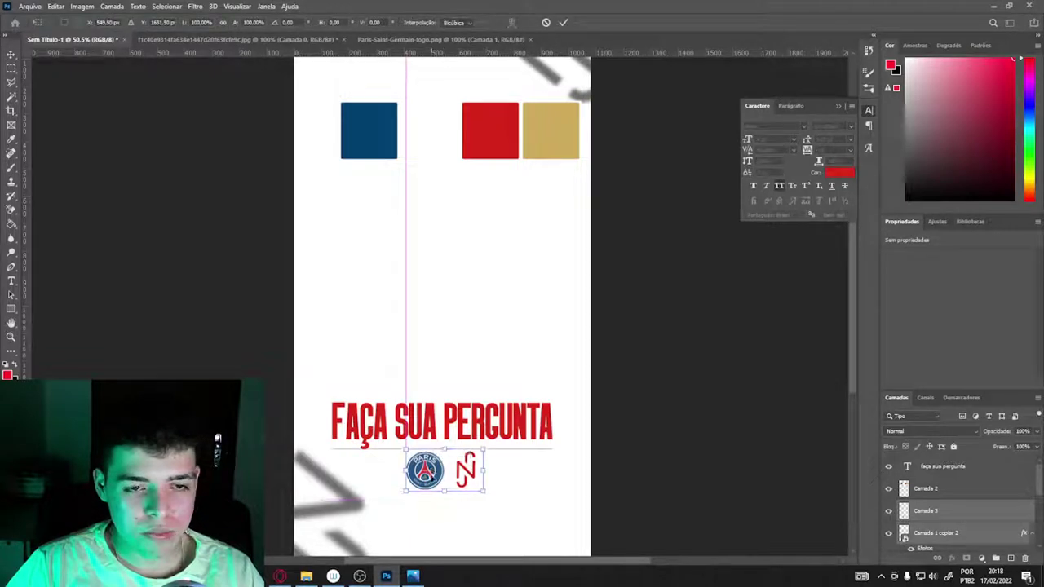
pyautogui.click(676, 389)
pyautogui.scroll(-3, 481, 202)
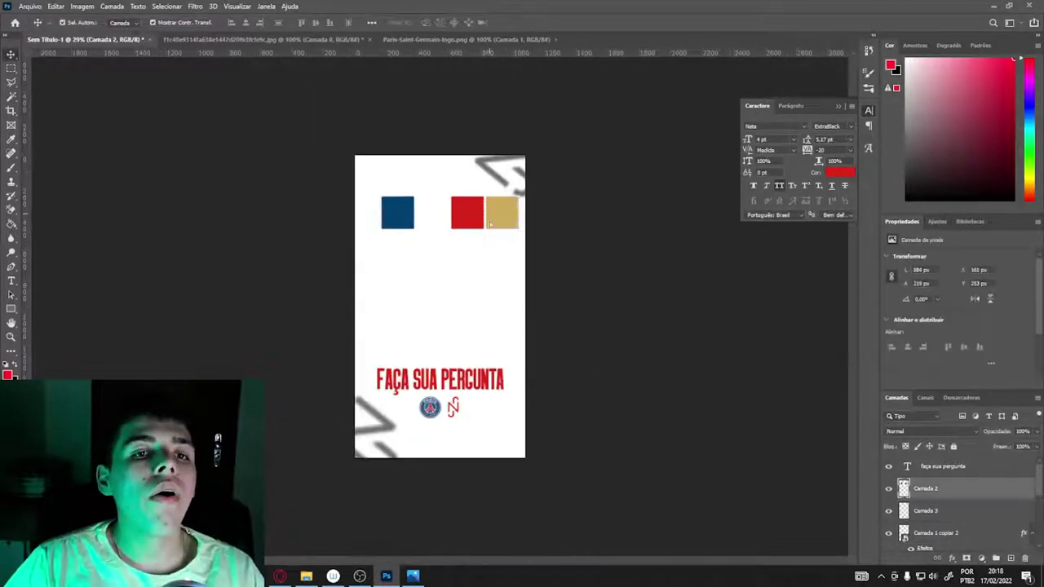
# Convert the colour-square strip (Camada 2) to a smart object and shrink it to about 40% along the top edge
pyautogui.moveTo(482, 202)
pyautogui.mouseDown()
pyautogui.moveTo(465, 235)
pyautogui.moveTo(485, 363)
pyautogui.mouseUp()
pyautogui.scroll(1, 471, 265)
pyautogui.scroll(1, 471, 266)
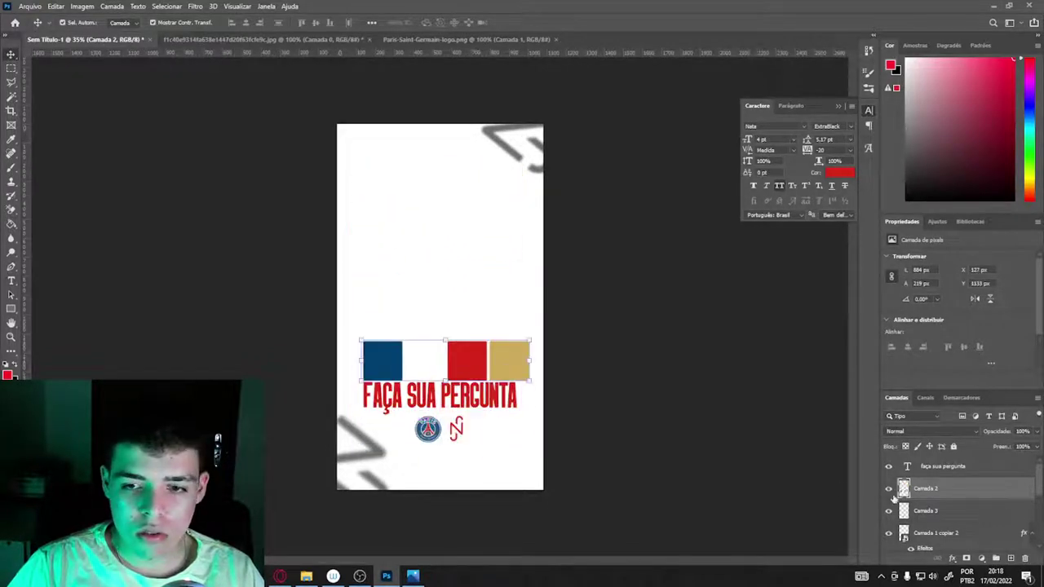
pyautogui.rightClick(895, 498)
pyautogui.click(930, 183)
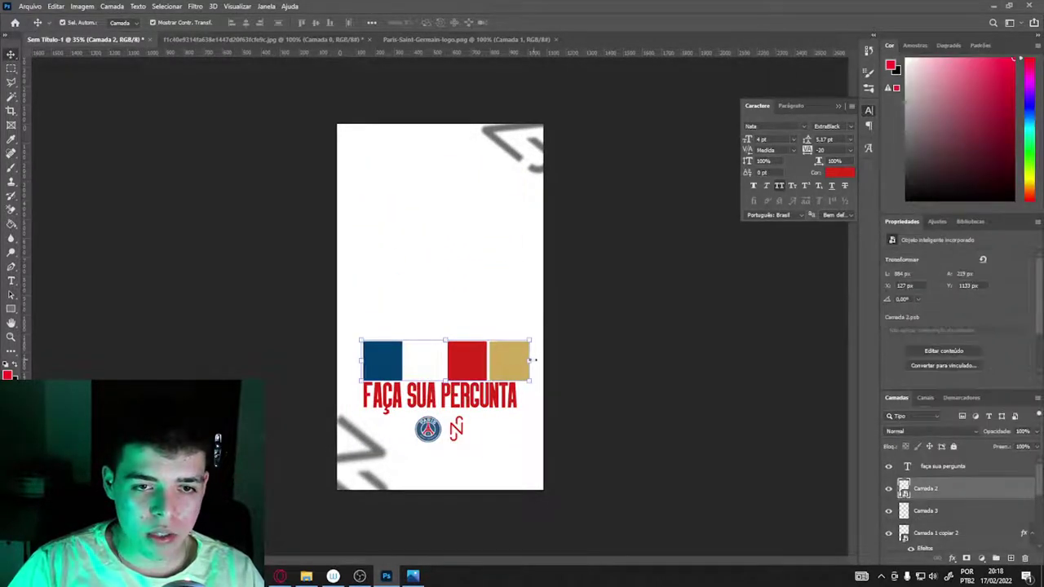
pyautogui.moveTo(534, 360)
pyautogui.mouseDown()
pyautogui.moveTo(434, 362)
pyautogui.moveTo(451, 124)
pyautogui.mouseUp()
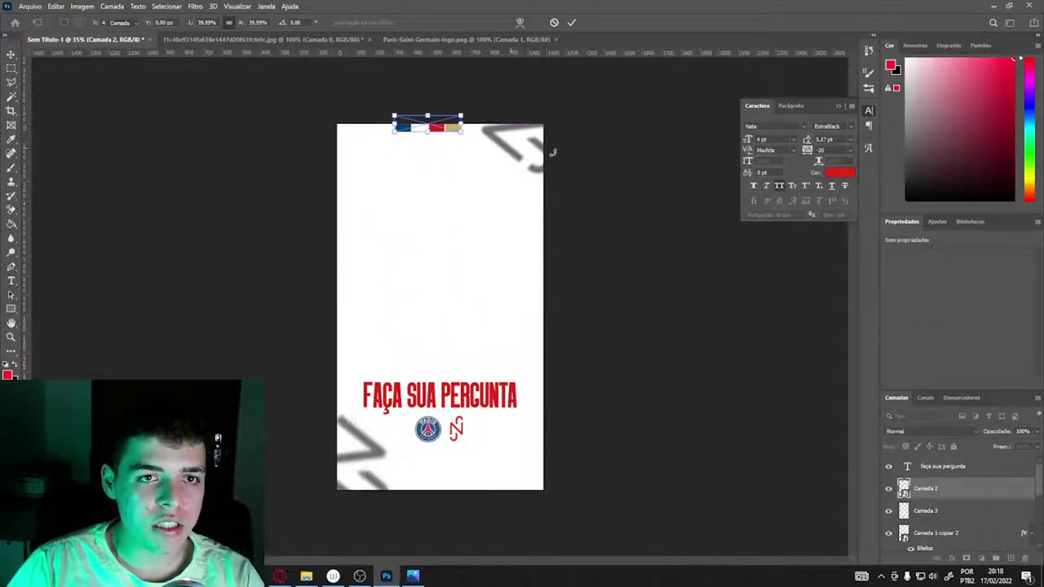
pyautogui.press('Return')
pyautogui.hotkey('ctrl', '0')
pyautogui.click(30, 6)
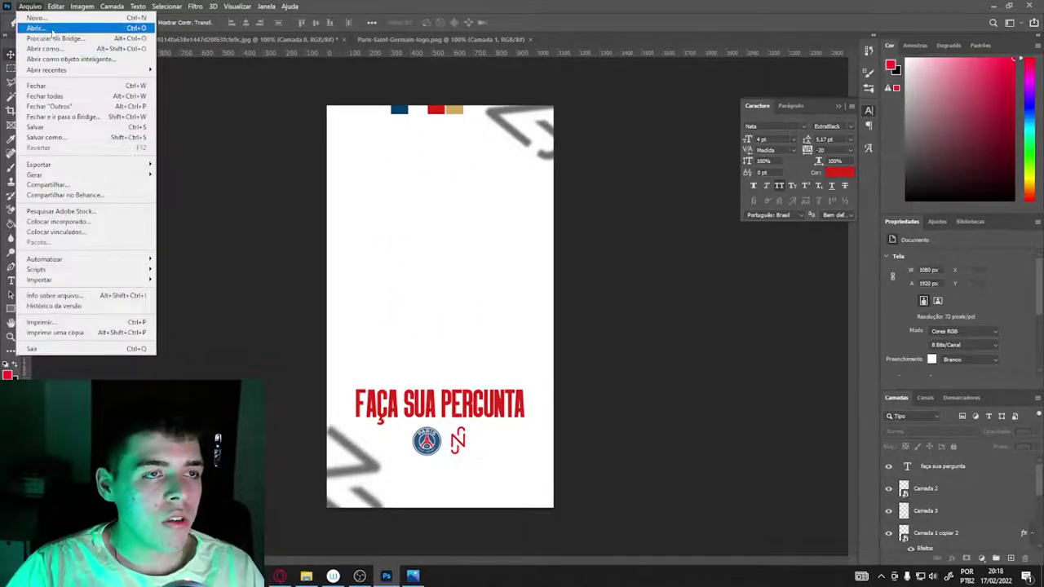
# Open profile_21-22_neymar and the two other Neymar images together, dismissing the missing-profile warnings
pyautogui.click(51, 29)
pyautogui.click(258, 171)
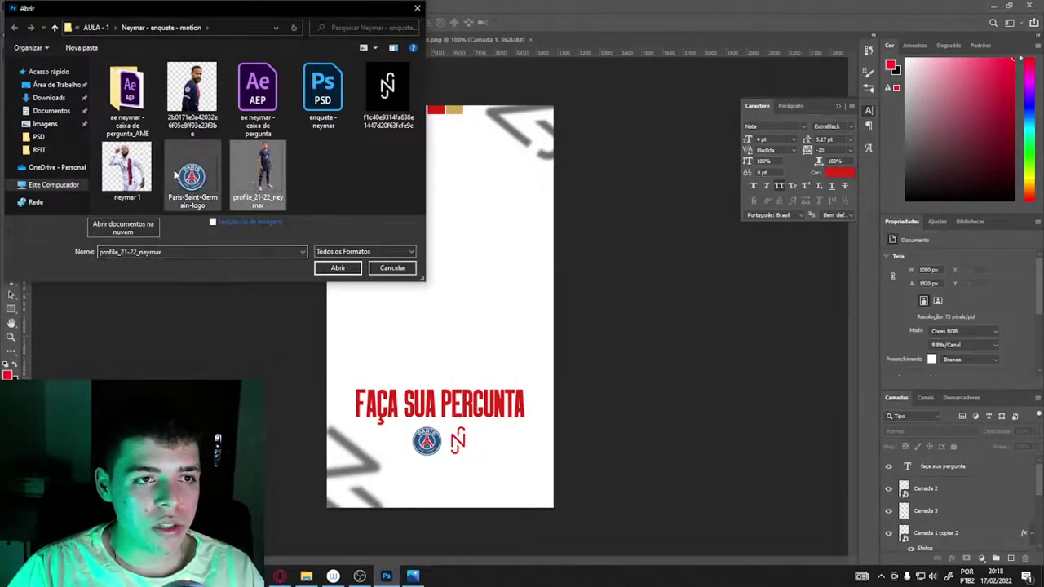
pyautogui.keyDown('ctrl'); pyautogui.click(192, 89); pyautogui.keyUp('ctrl')
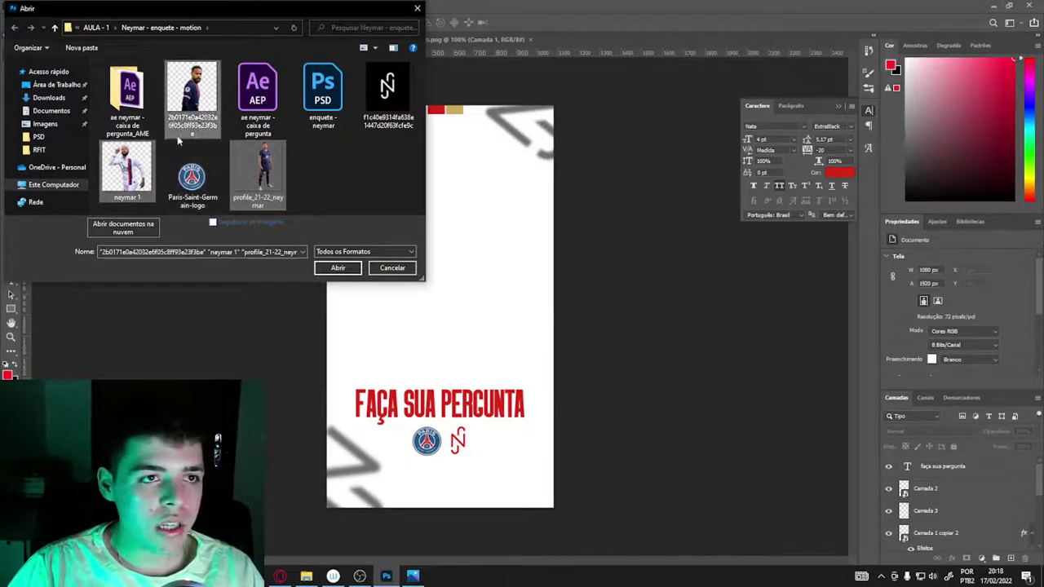
pyautogui.click(338, 268)
pyautogui.click(493, 227)
pyautogui.click(492, 226)
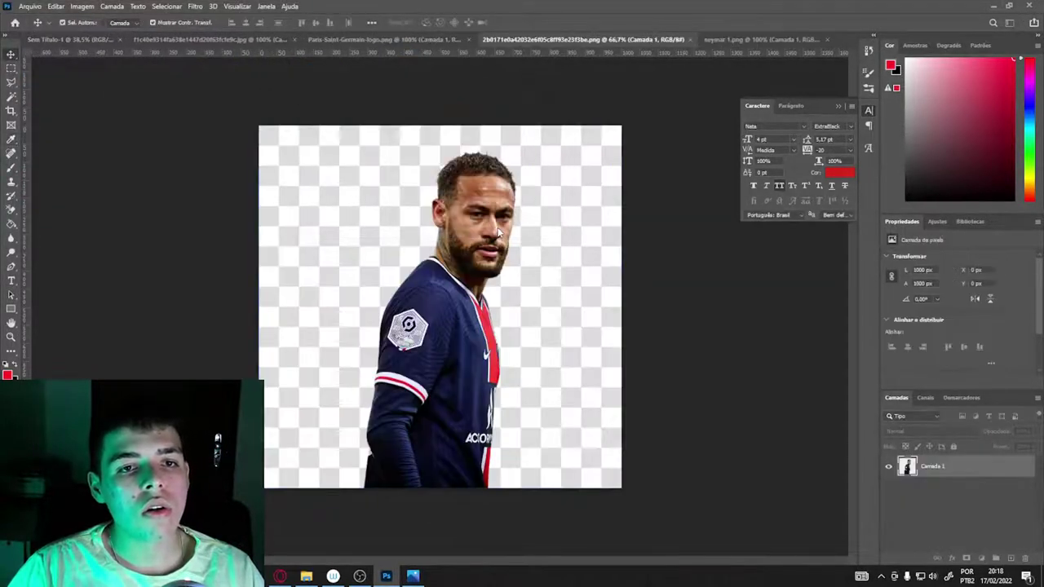
pyautogui.click(491, 226)
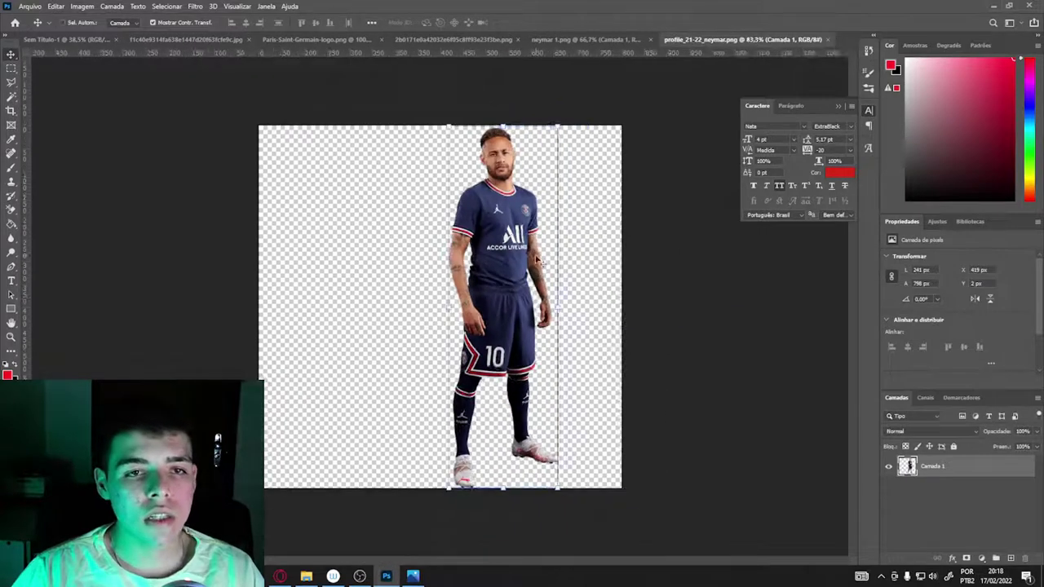
# Place the standing Neymar in the poster as a smart object and enlarge it in the centre
pyautogui.moveTo(28, 41); pyautogui.dragTo(429, 261)
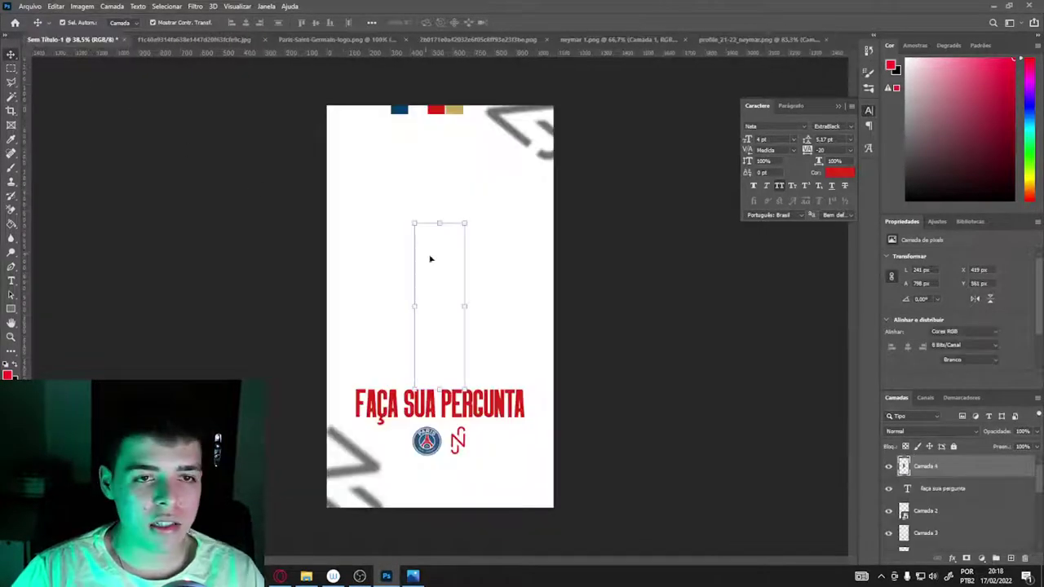
pyautogui.rightClick(961, 476)
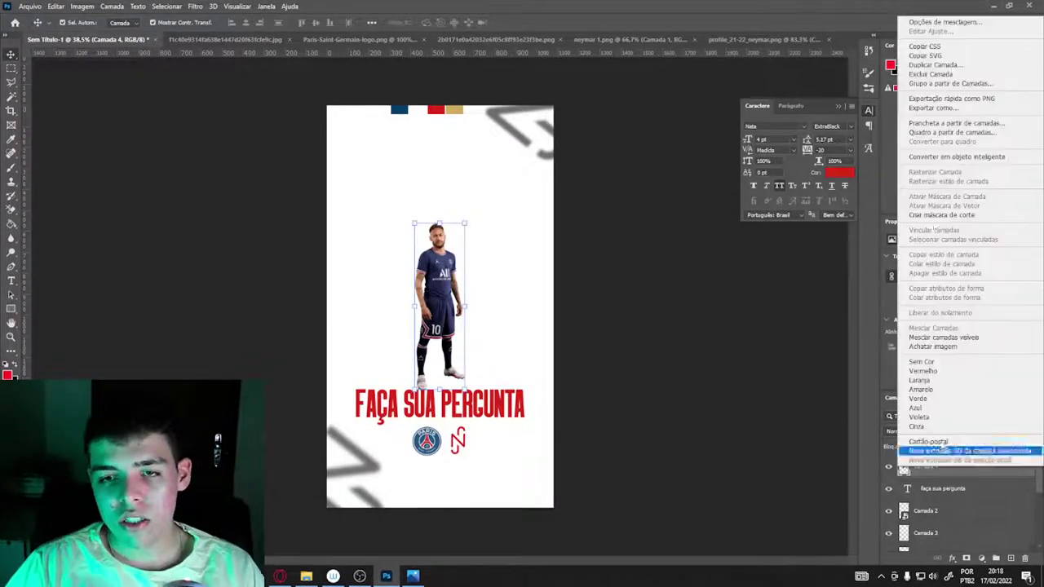
pyautogui.click(934, 155)
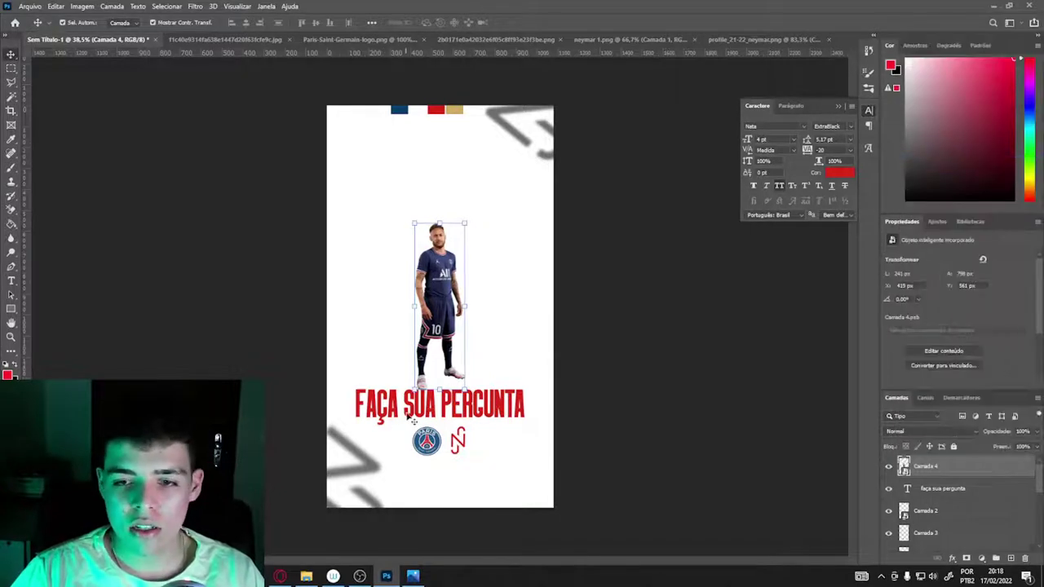
pyautogui.moveTo(438, 382); pyautogui.dragTo(449, 155)
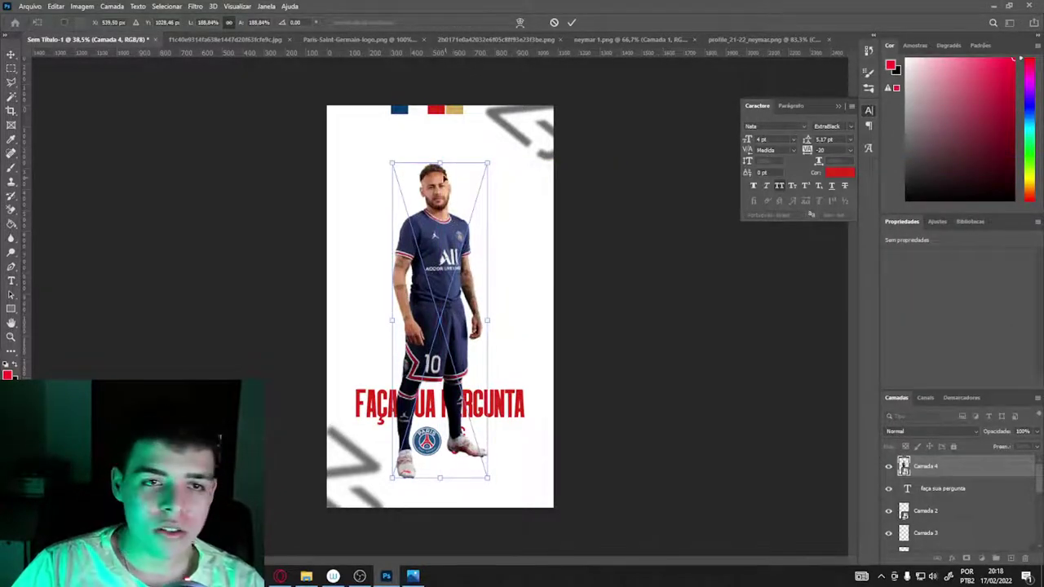
pyautogui.moveTo(441, 164); pyautogui.dragTo(447, 186)
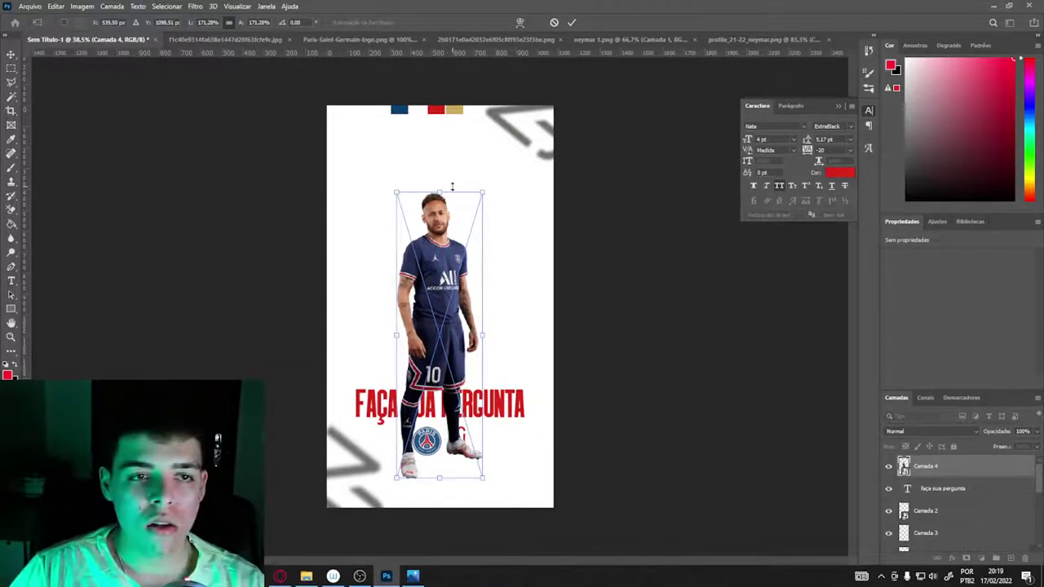
pyautogui.press('Return')
# Move the Neymar layer Camada 4 below the heading, then switch to the neymar 1.png image
pyautogui.scroll(-2, 956, 473)
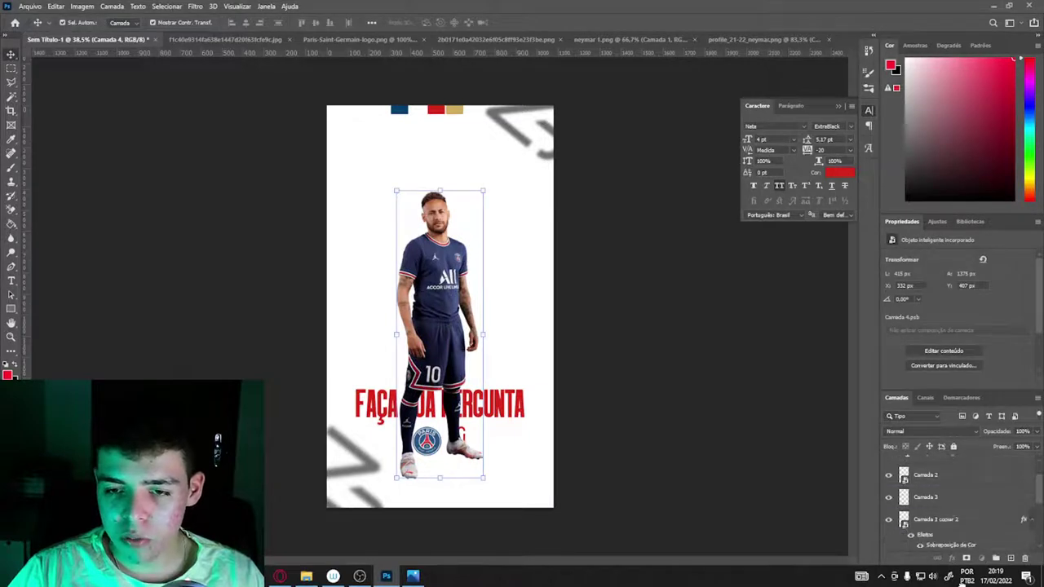
pyautogui.scroll(-2, 959, 498)
pyautogui.scroll(-2, 961, 522)
pyautogui.moveTo(962, 531); pyautogui.dragTo(963, 532)
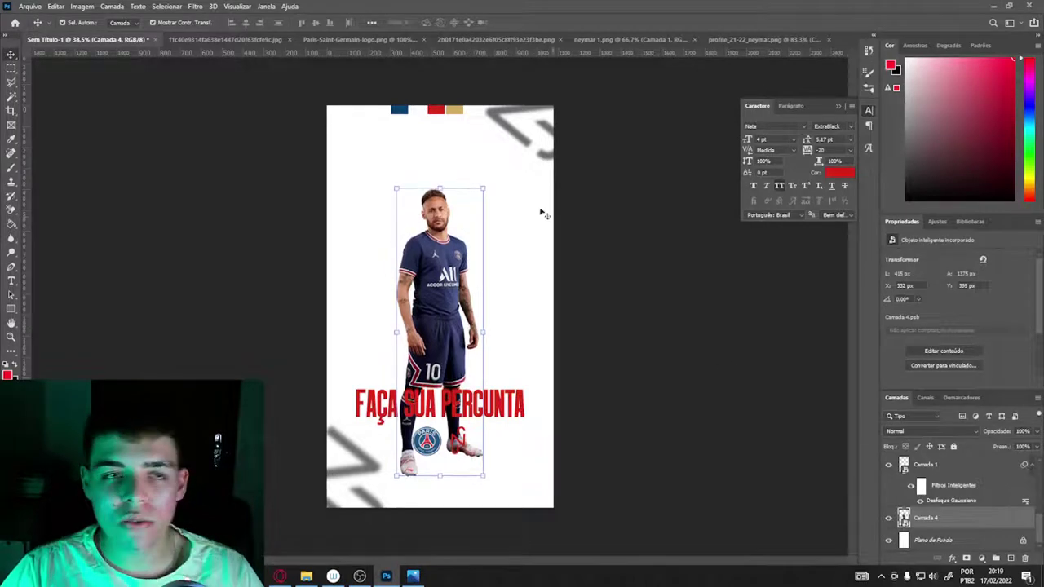
pyautogui.click(573, 40)
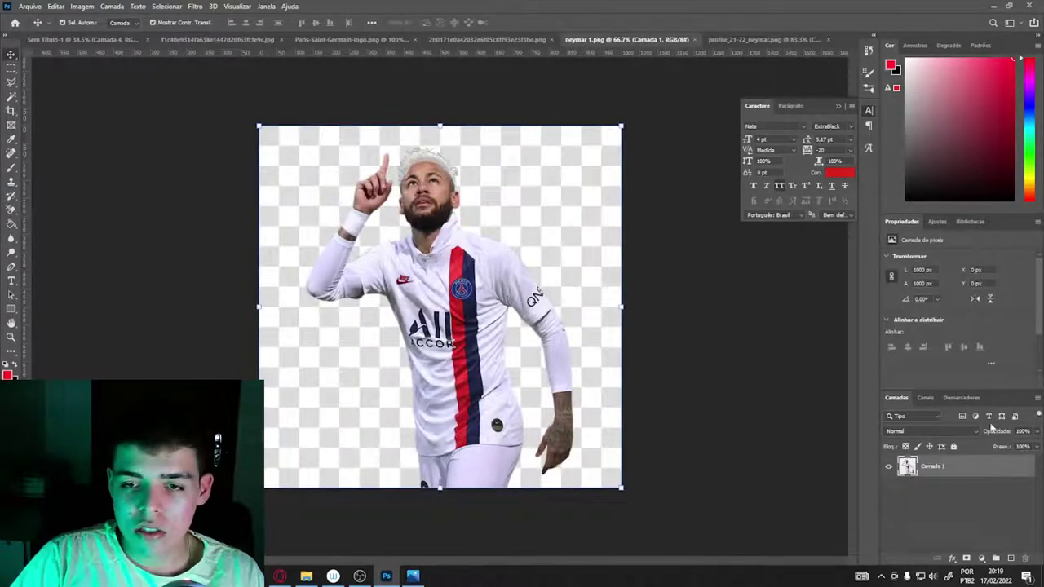
pyautogui.scroll(-3, 979, 350)
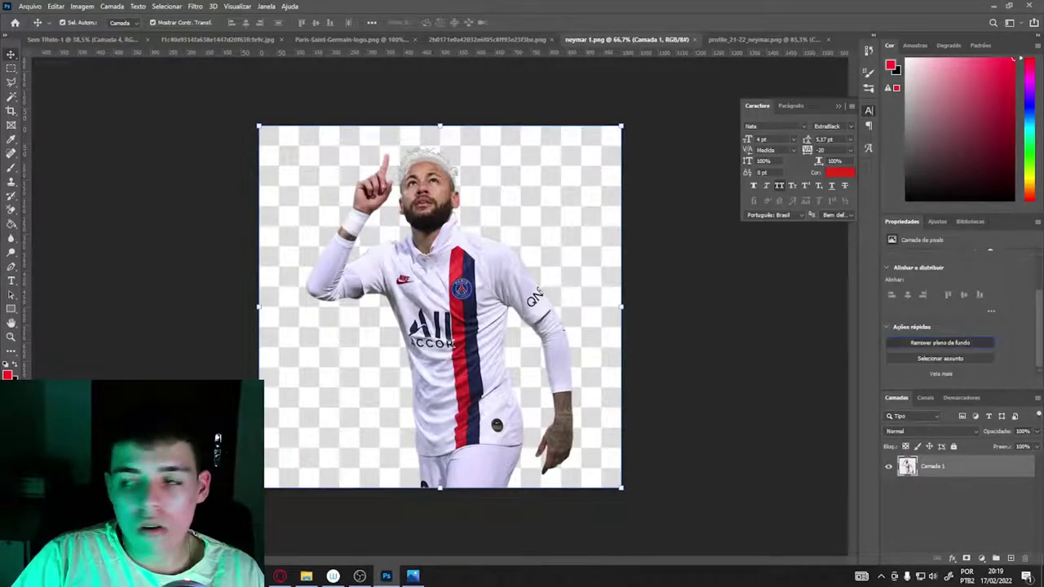
pyautogui.hotkey('alt', 'Tab')
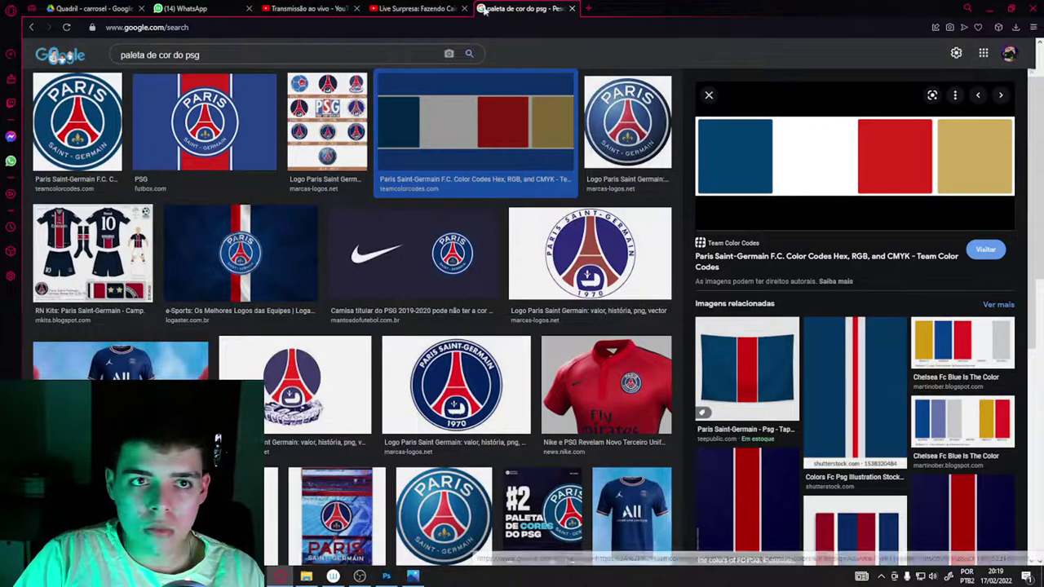
# Jump the YouTube 'Live Surpresa: Fazendo Caixinha de Pergunta' stream to the live edge
pyautogui.click(447, 8)
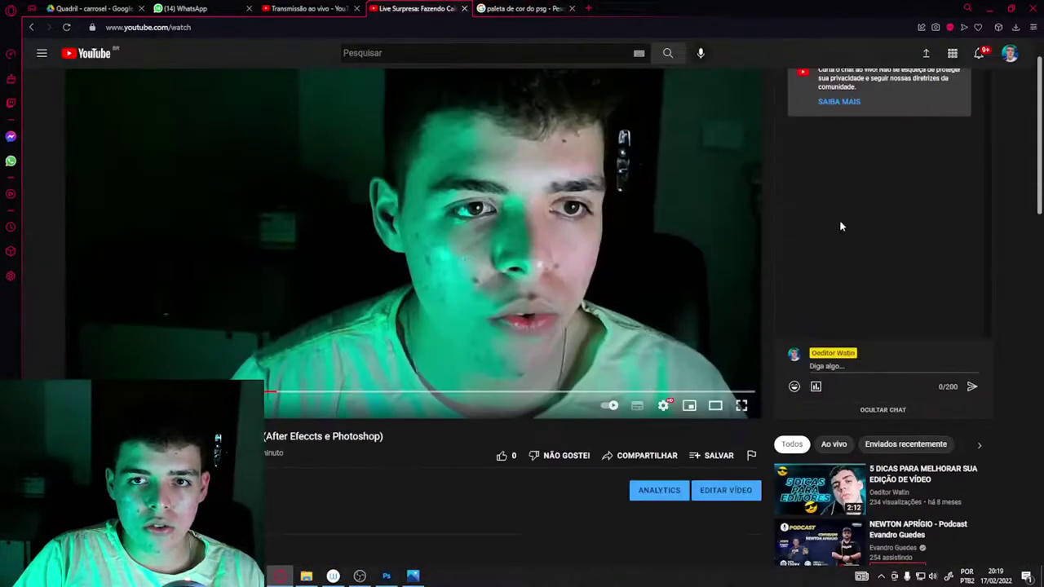
pyautogui.scroll(-3, 839, 228)
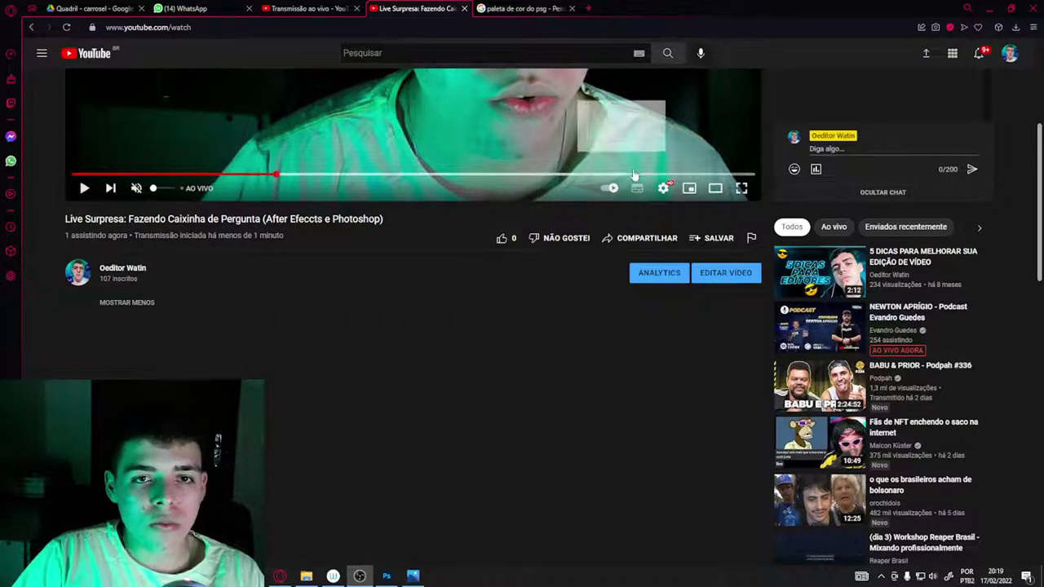
pyautogui.scroll(2, 681, 188)
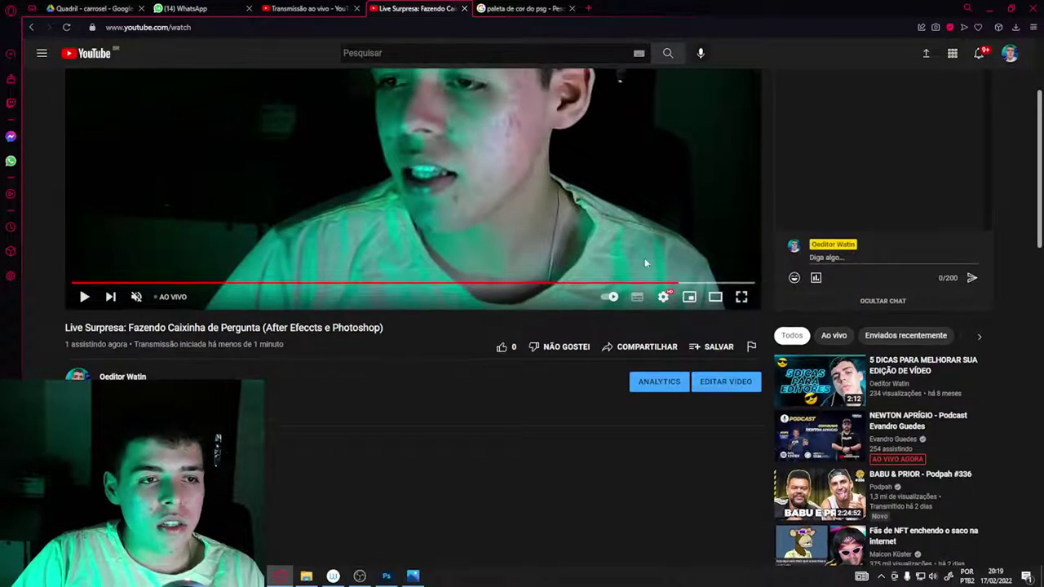
pyautogui.click(746, 284)
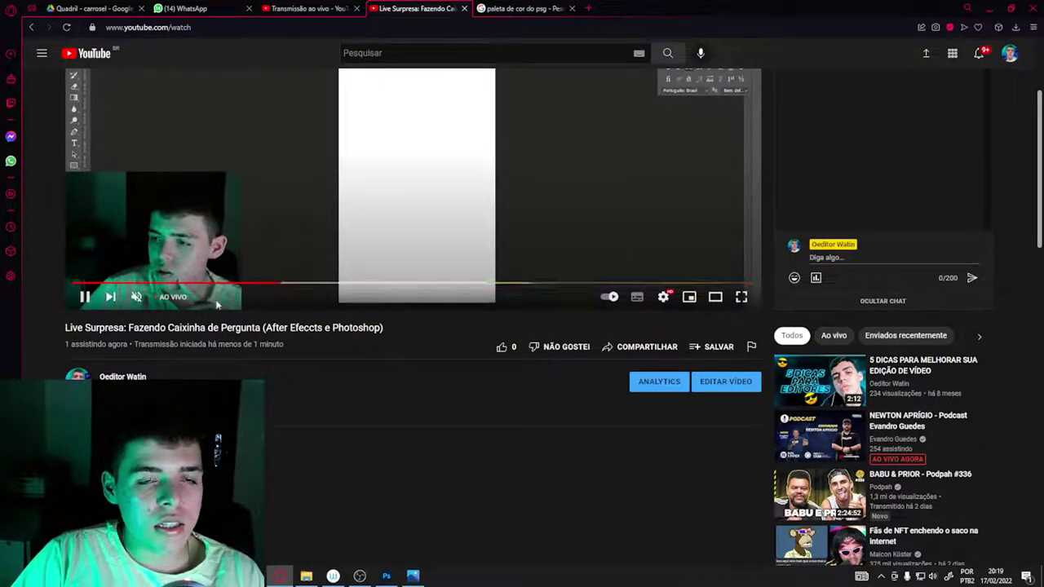
pyautogui.scroll(2, 217, 305)
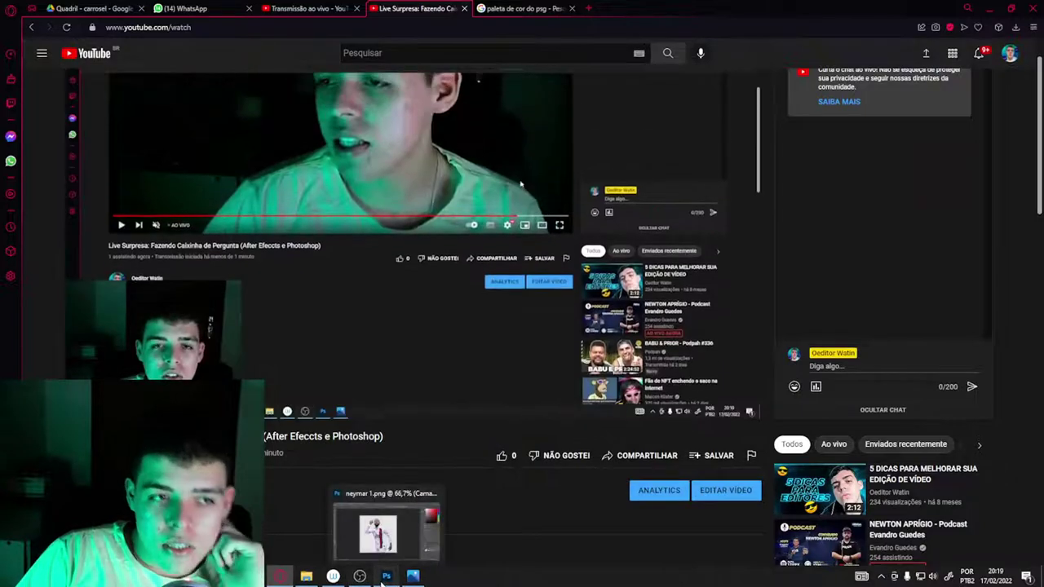
# Convert the white-kit Neymar's Camada 1 into a smart object
pyautogui.click(387, 577)
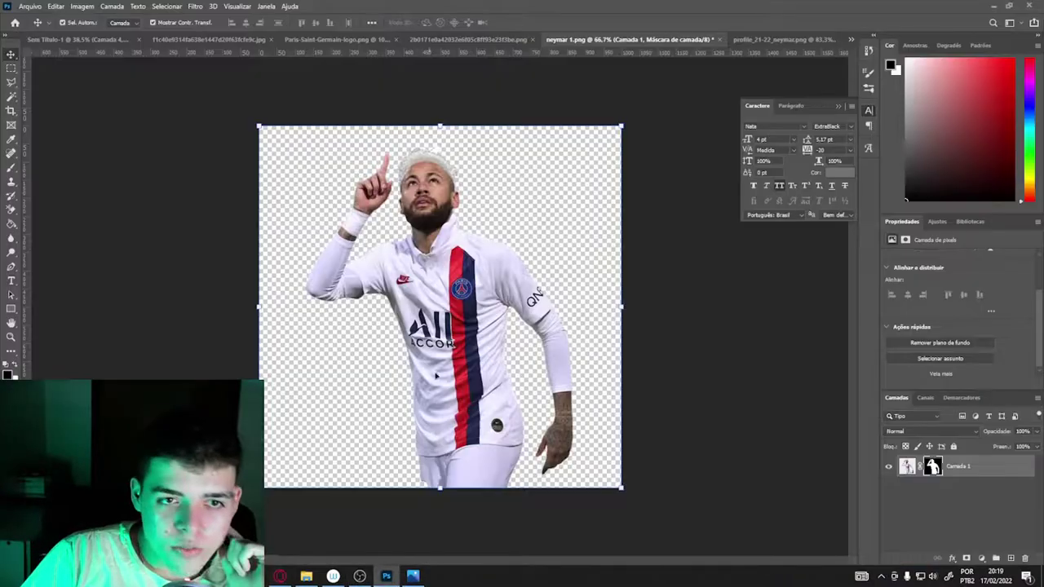
pyautogui.click(986, 471)
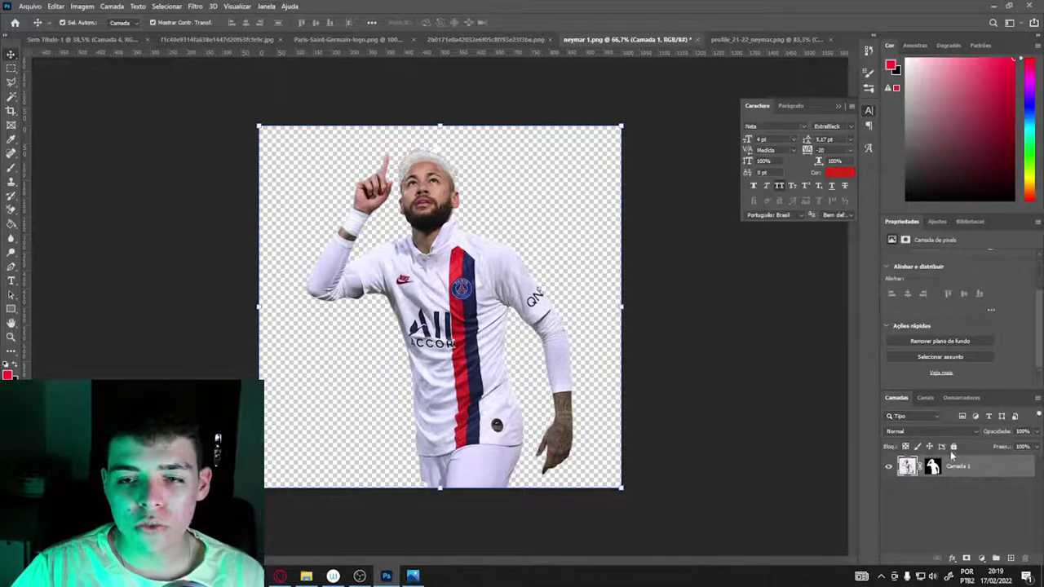
pyautogui.rightClick(954, 474)
pyautogui.click(921, 160)
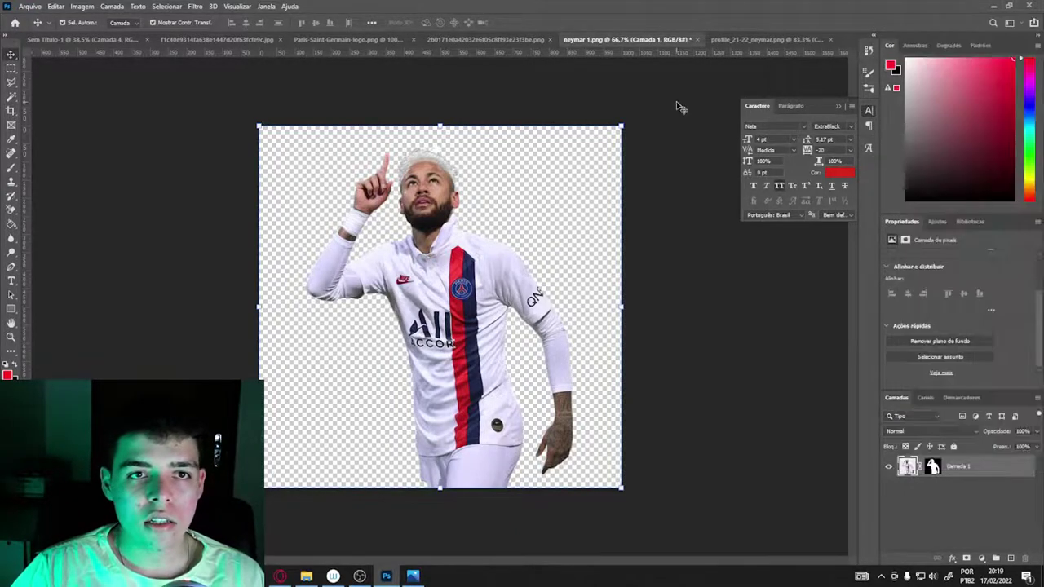
# Switch to the close-up navy-kit Neymar document 2b0171
pyautogui.click(759, 39)
pyautogui.click(492, 40)
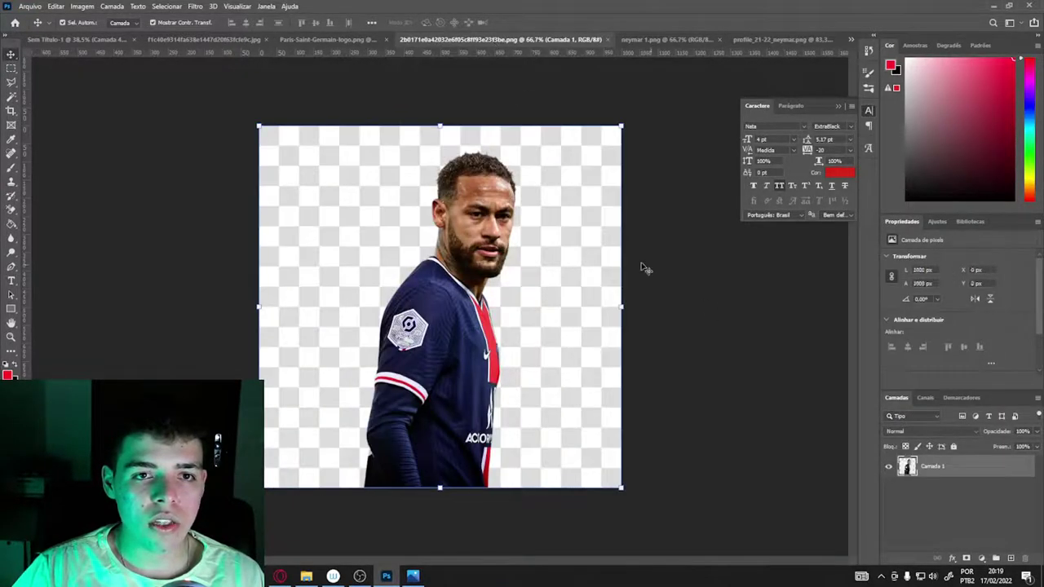
pyautogui.scroll(-2, 946, 373)
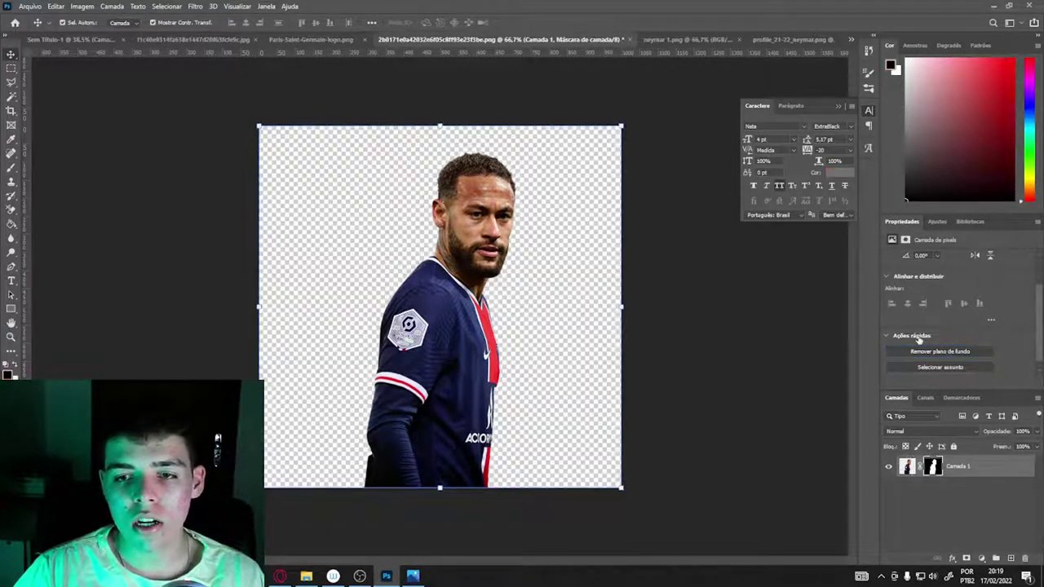
pyautogui.click(267, 7)
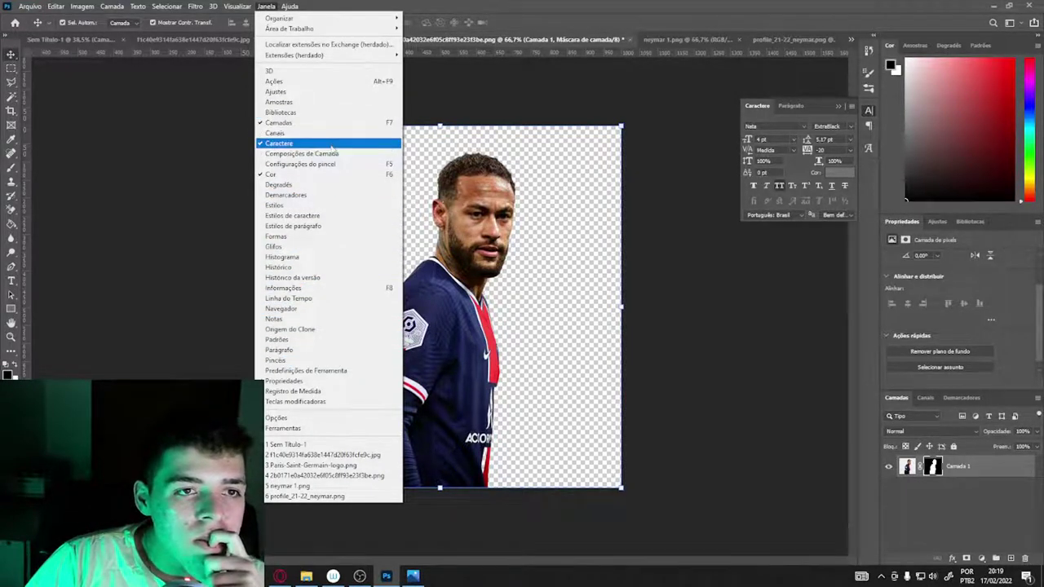
pyautogui.click(987, 339)
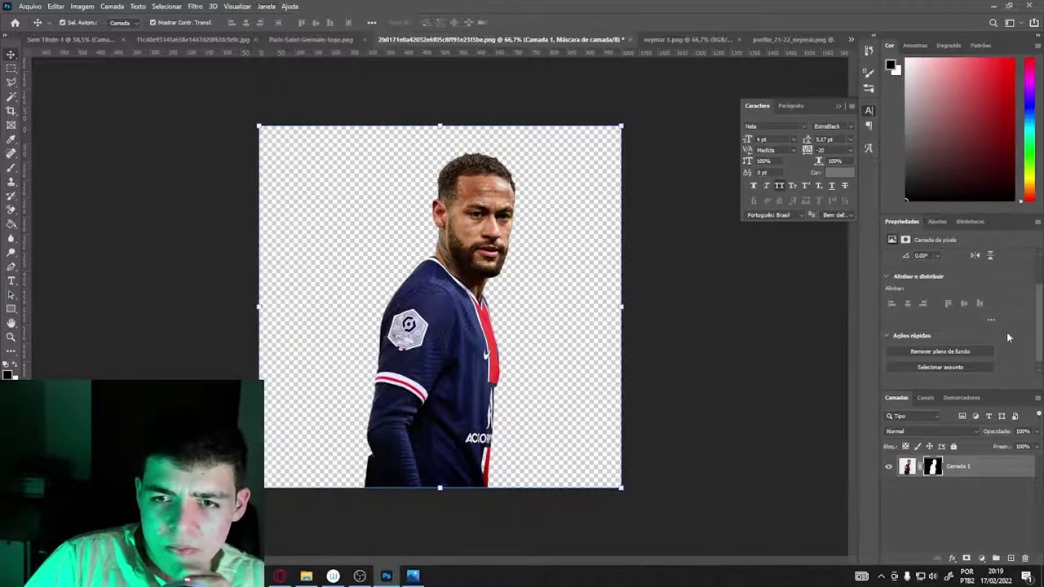
pyautogui.click(891, 326)
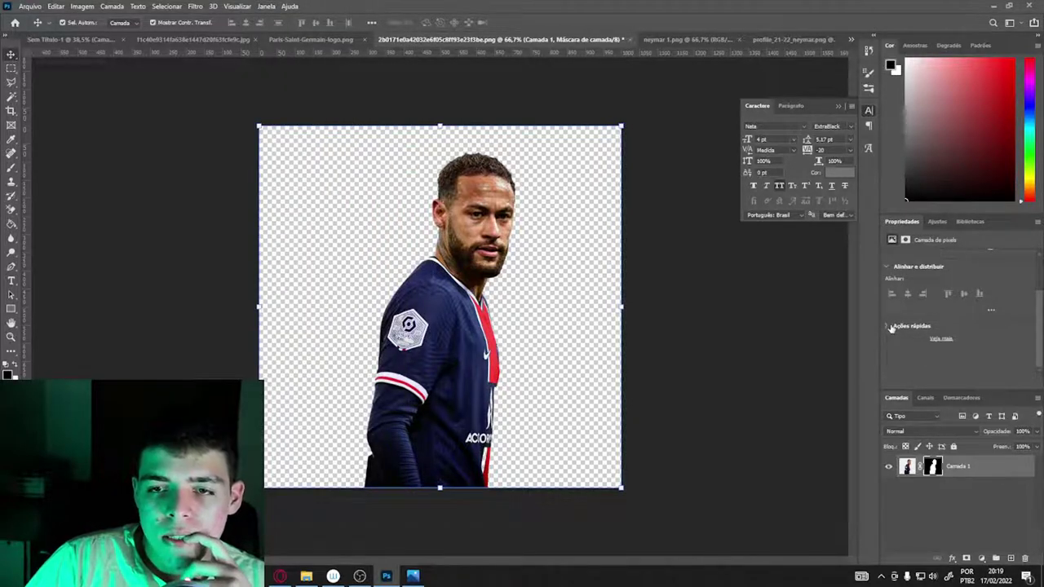
pyautogui.click(892, 327)
pyautogui.click(233, 6)
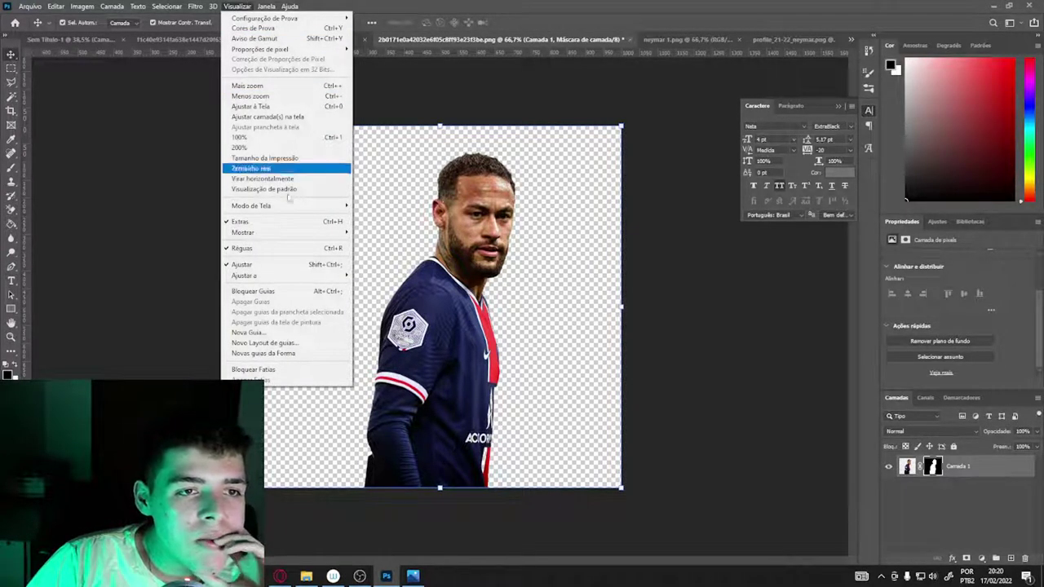
pyautogui.click(245, 221)
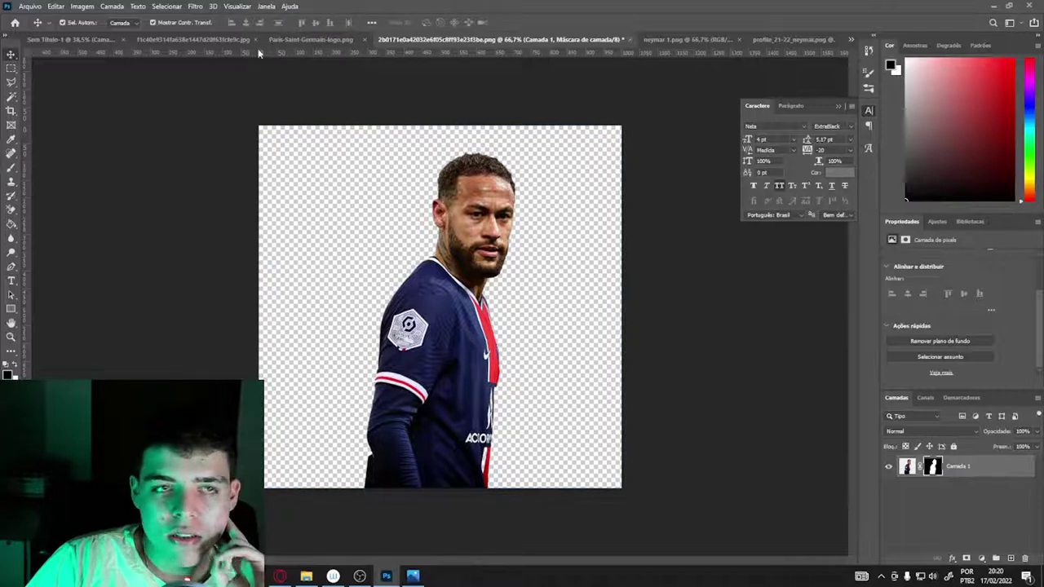
pyautogui.click(234, 6)
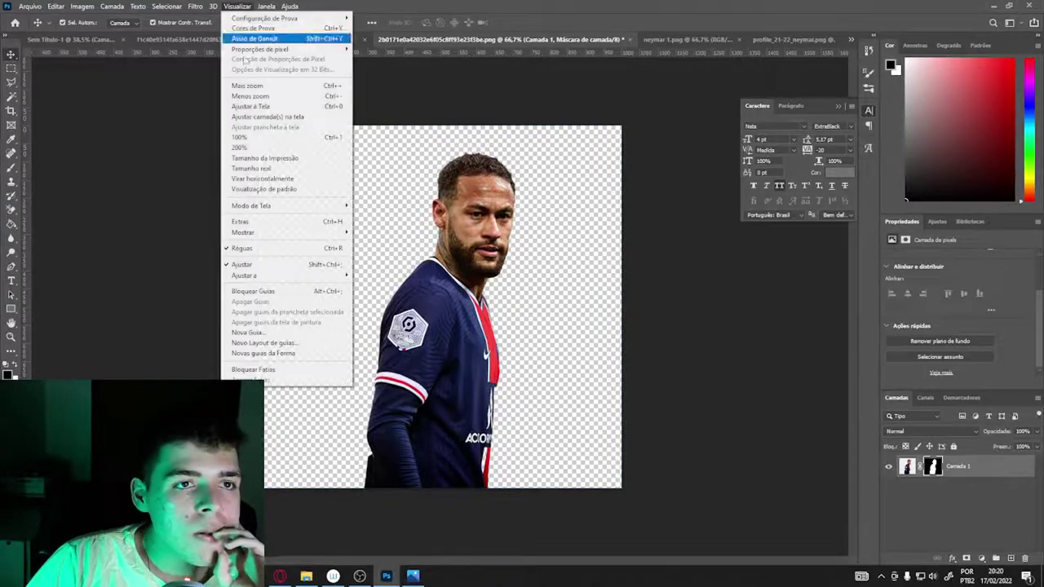
pyautogui.click(257, 222)
pyautogui.click(266, 5)
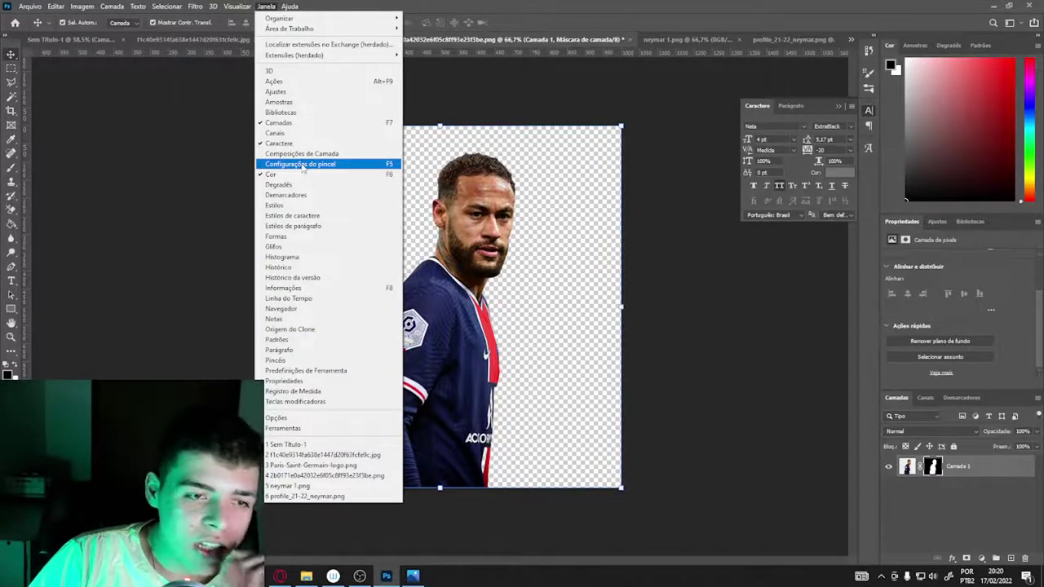
pyautogui.click(313, 417)
pyautogui.click(261, 6)
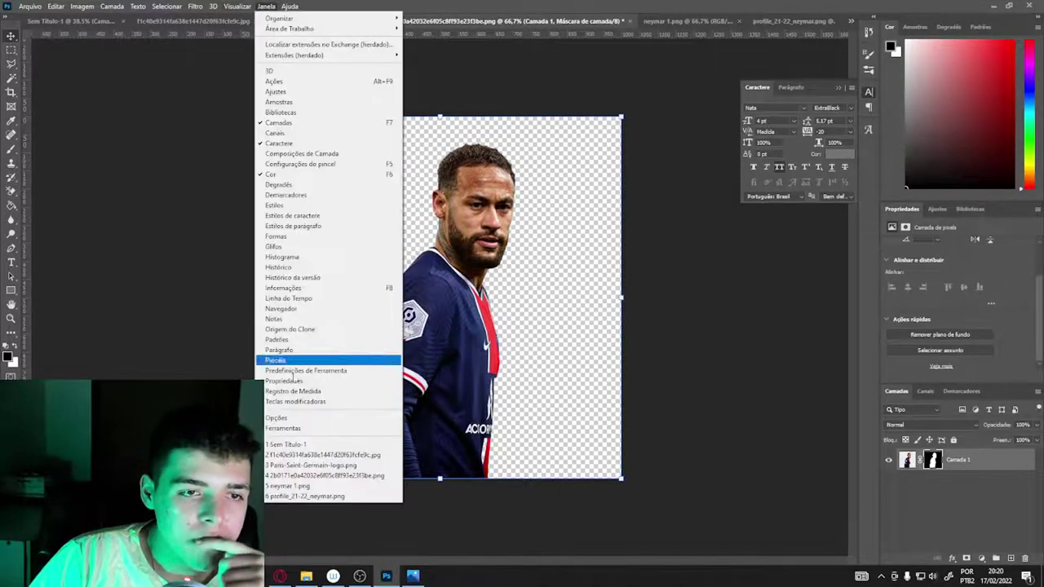
pyautogui.click(306, 418)
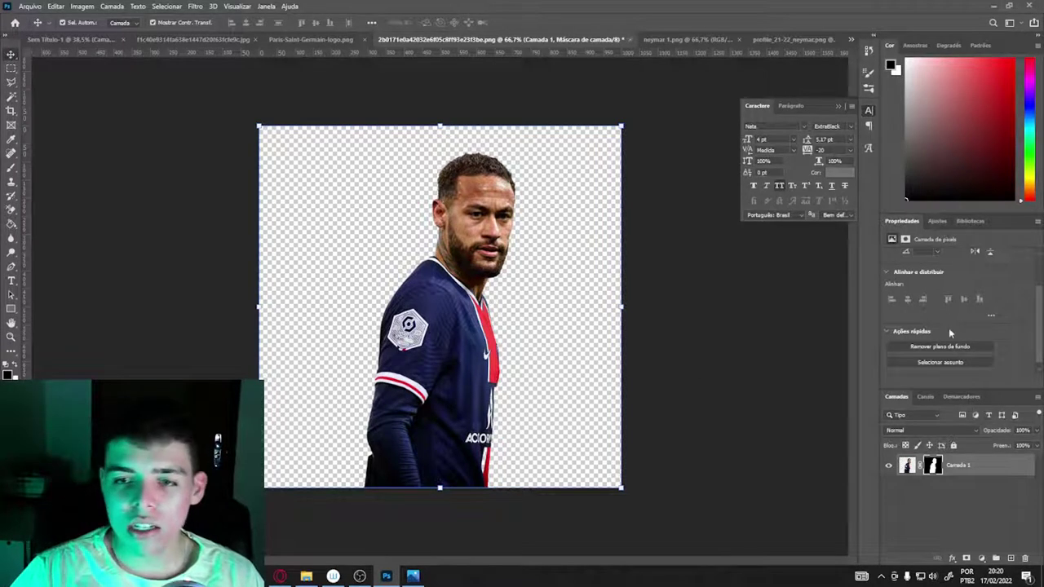
pyautogui.click(908, 465)
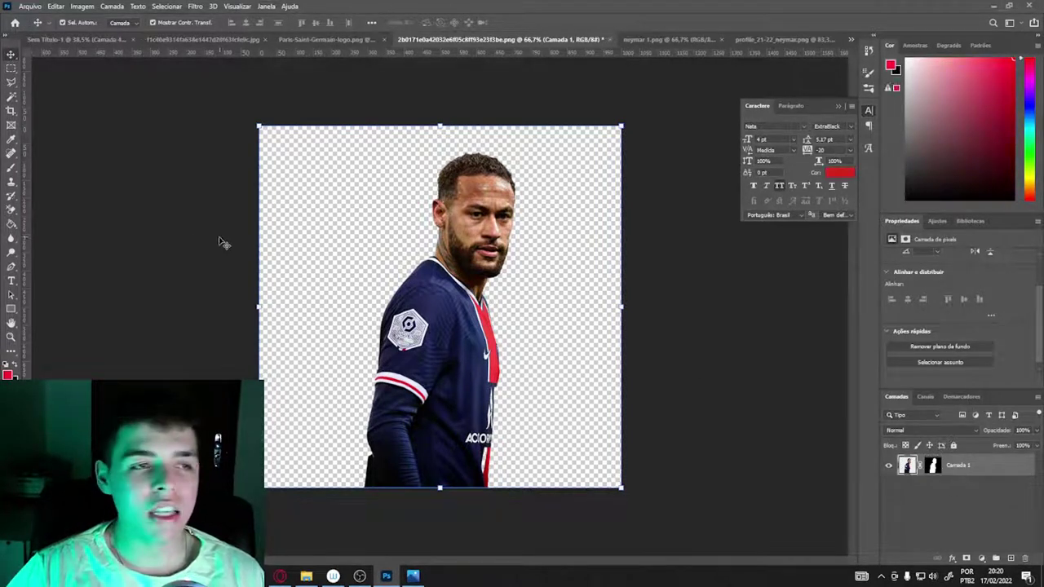
# Magic Wand the transparent background and mask the layer so only the close-up Neymar shows
pyautogui.click(13, 152)
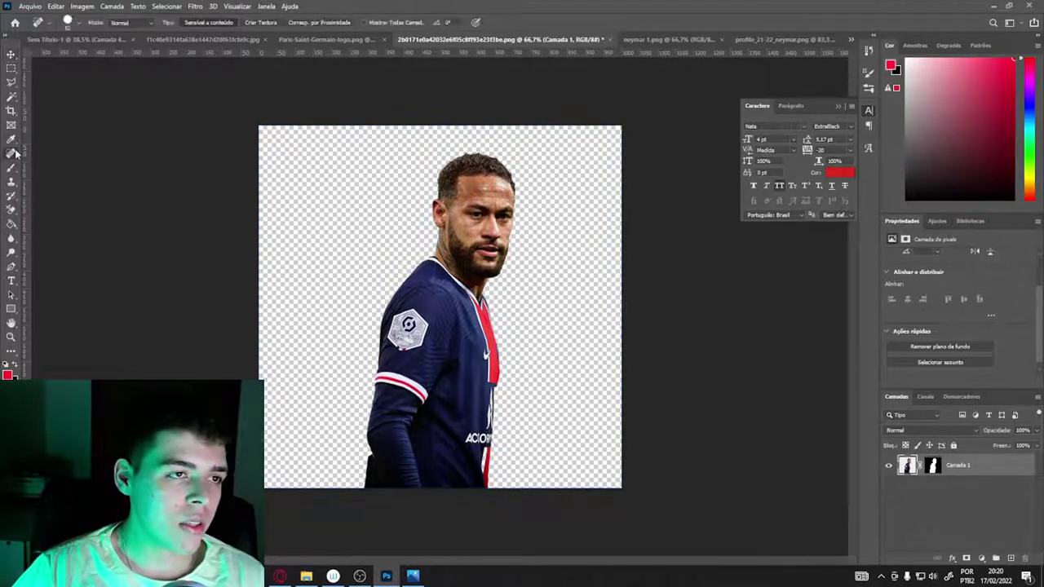
pyautogui.click(11, 98)
pyautogui.click(44, 116)
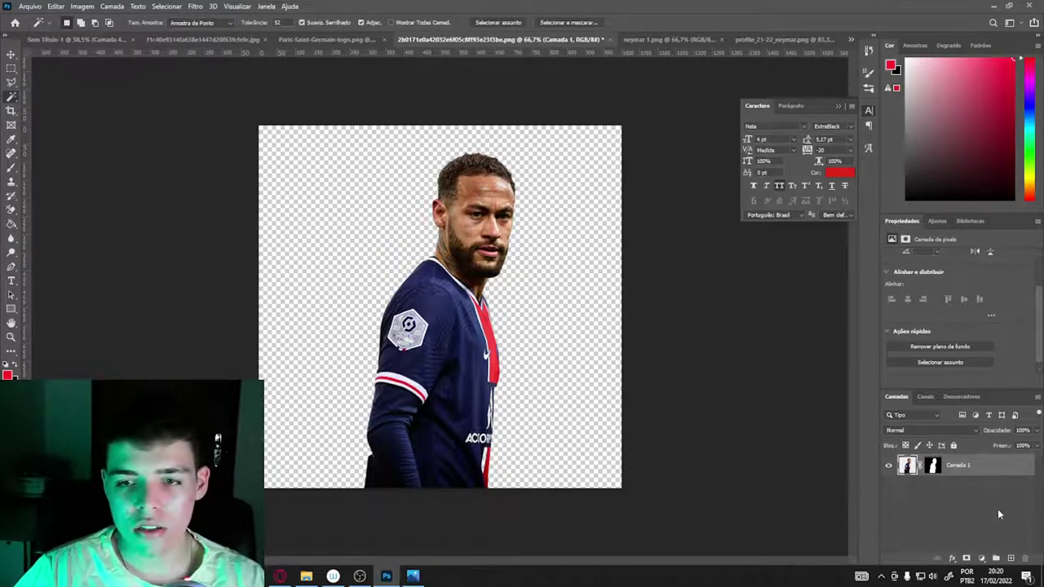
pyautogui.click(578, 326)
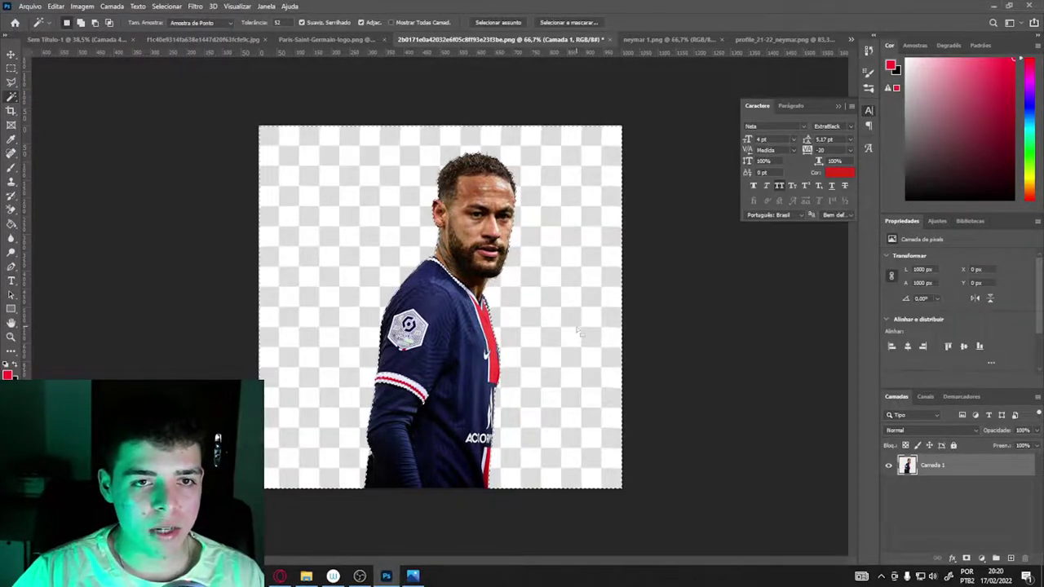
pyautogui.click(967, 559)
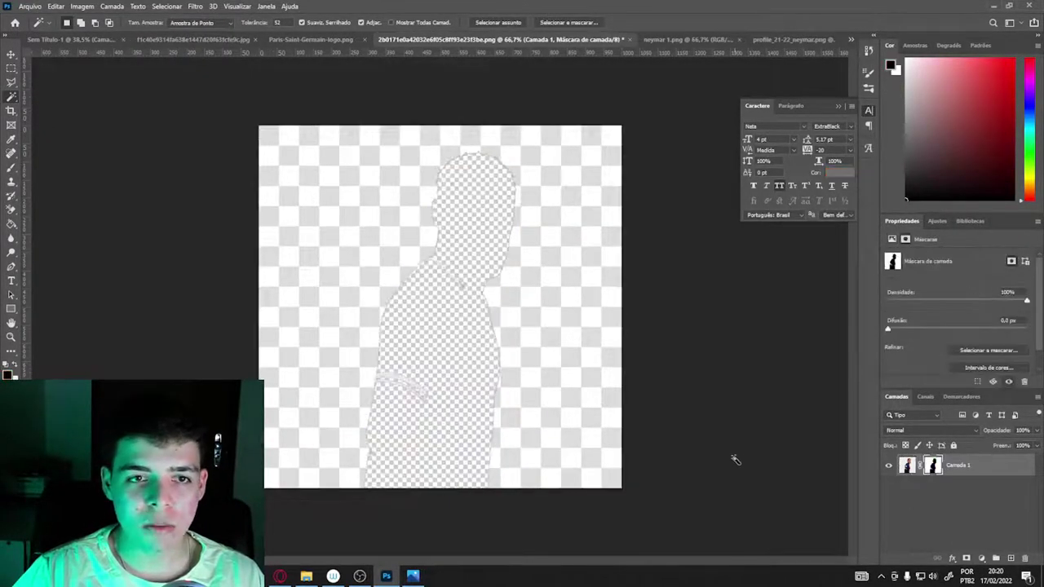
pyautogui.hotkey('ctrl', 'i')
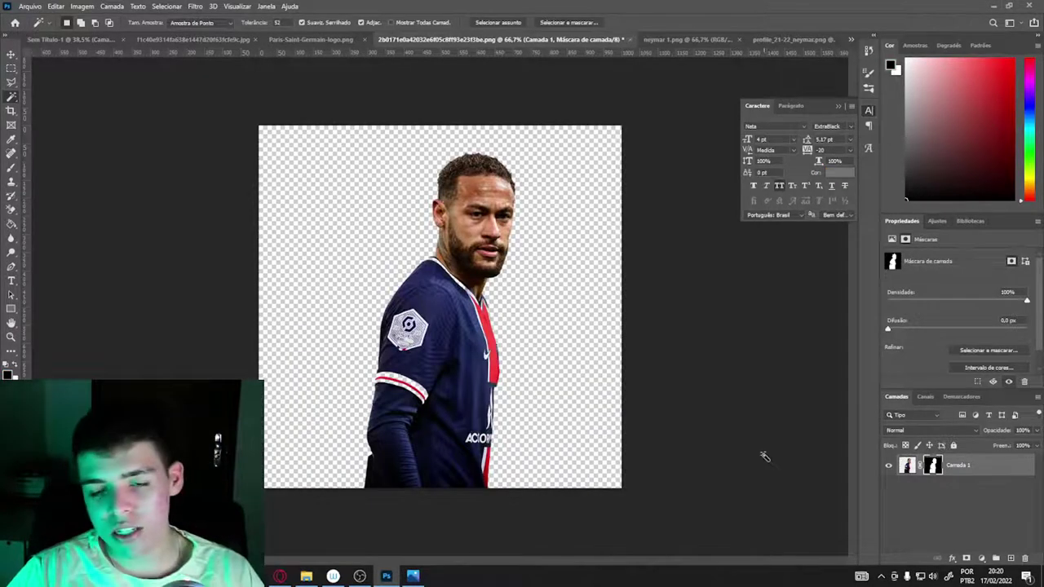
pyautogui.hotkey('ctrl', 'i')
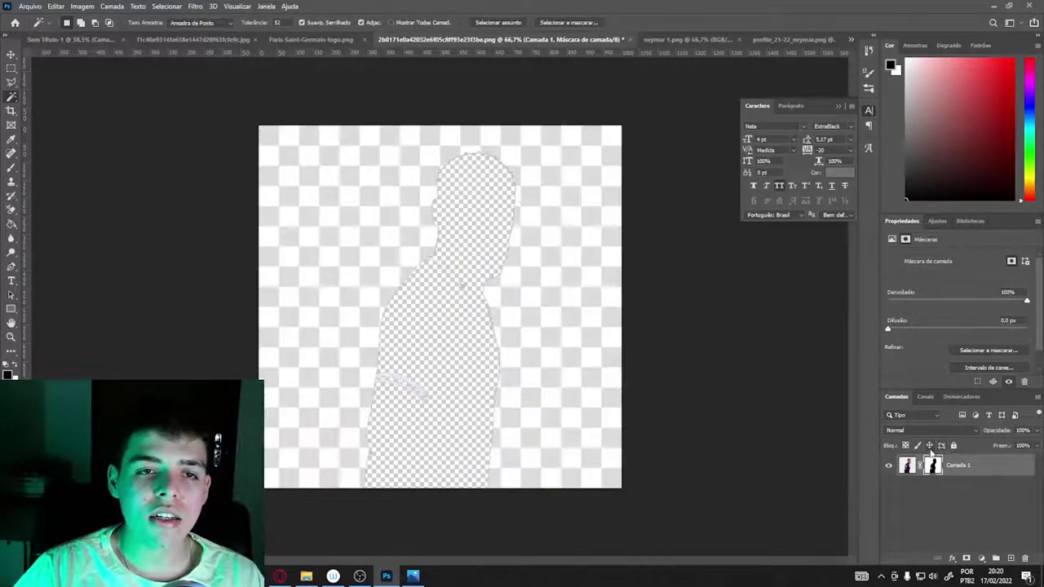
pyautogui.hotkey('ctrl', 'i')
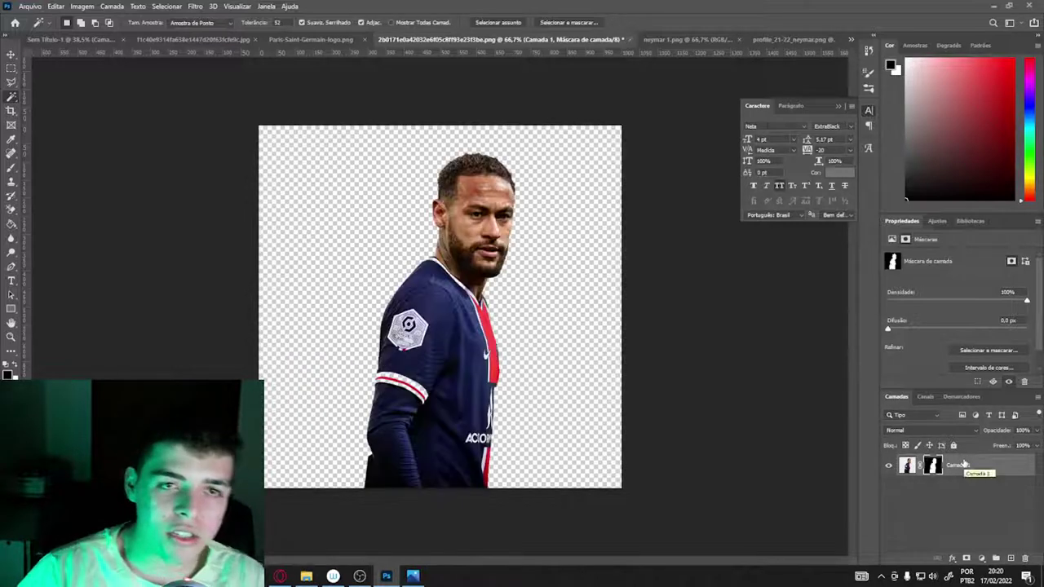
# Add the close-up Neymar as a smart object right of the standing Neymar, then choose Salvar como
pyautogui.rightClick(967, 467)
pyautogui.click(956, 161)
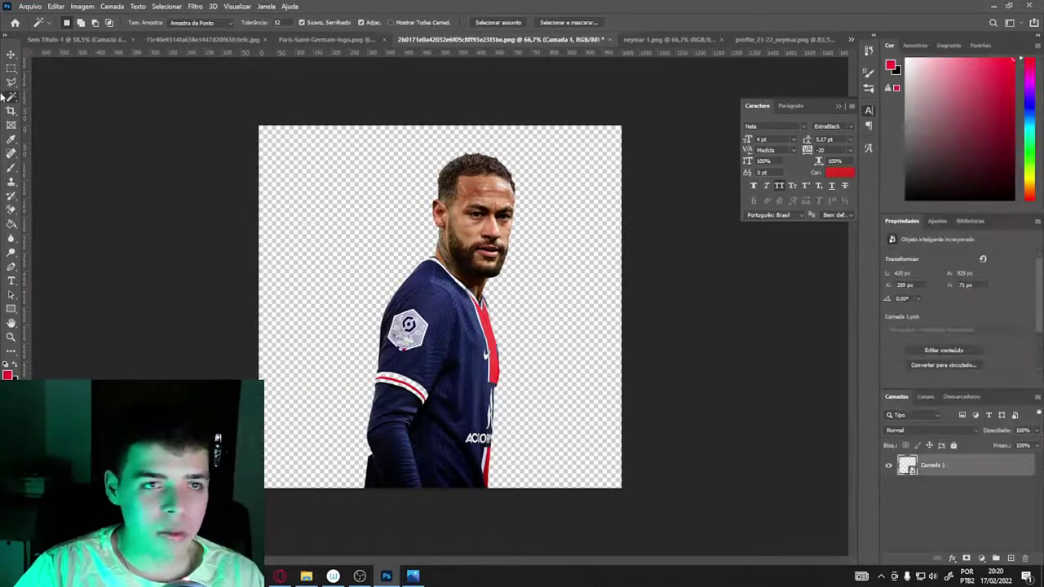
pyautogui.click(12, 56)
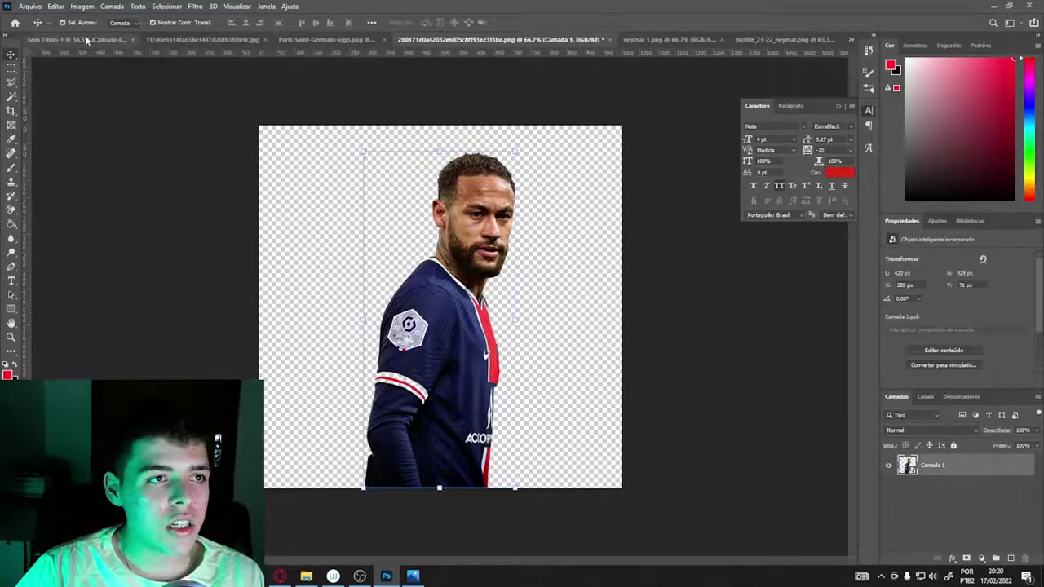
pyautogui.moveTo(88, 41); pyautogui.dragTo(507, 261)
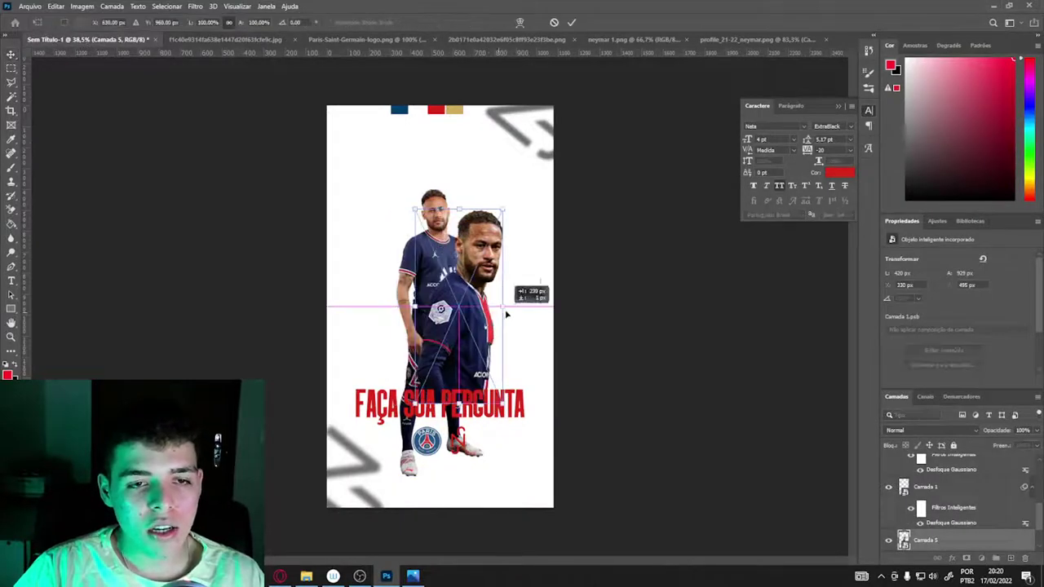
pyautogui.moveTo(488, 307); pyautogui.dragTo(532, 302)
pyautogui.press('Return')
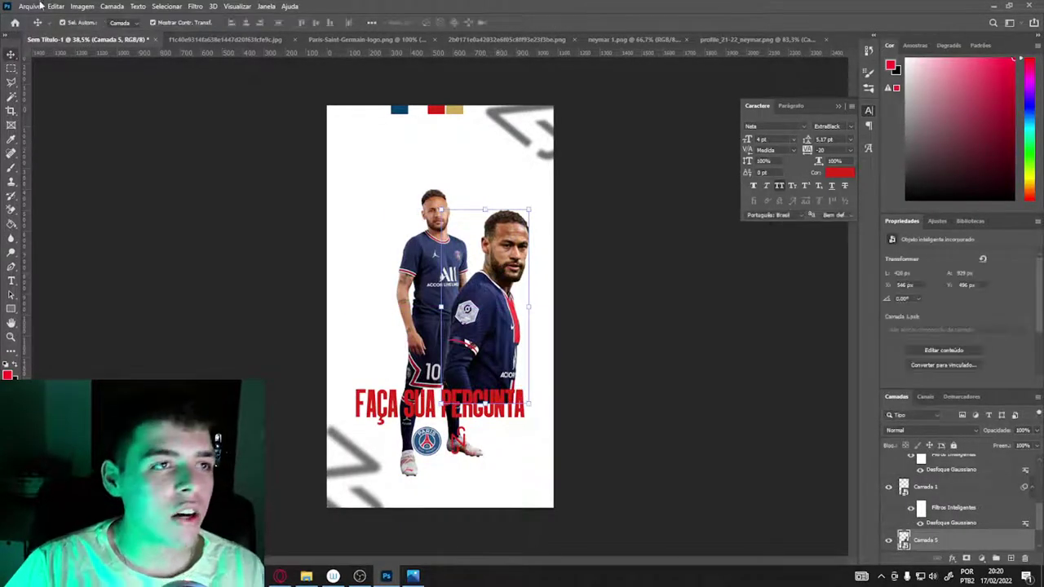
pyautogui.click(30, 6)
pyautogui.click(101, 137)
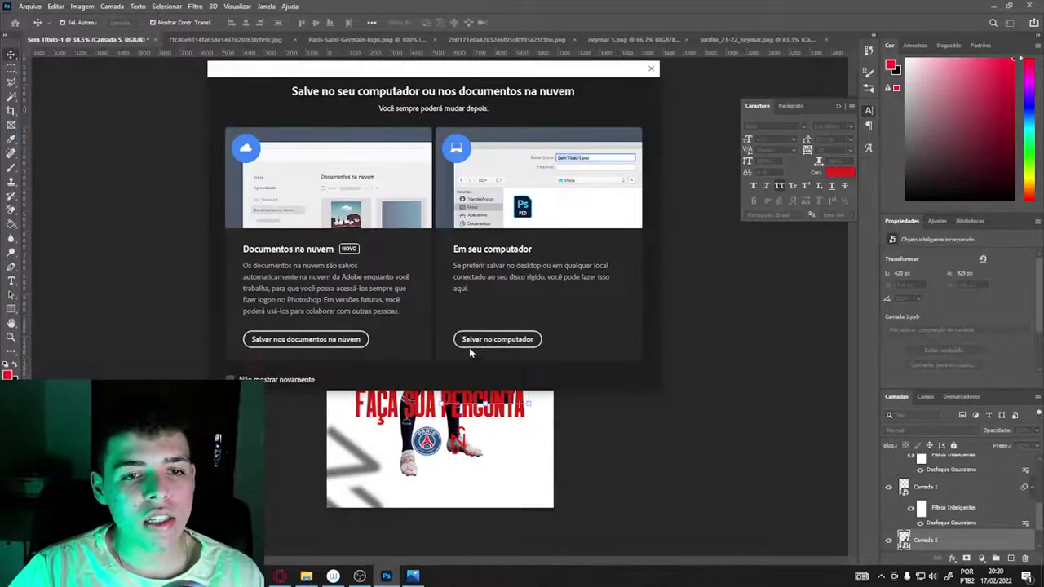
# Save the poster locally as Motion ney - live 01.psd inside the AULA - 1 folder
pyautogui.click(473, 343)
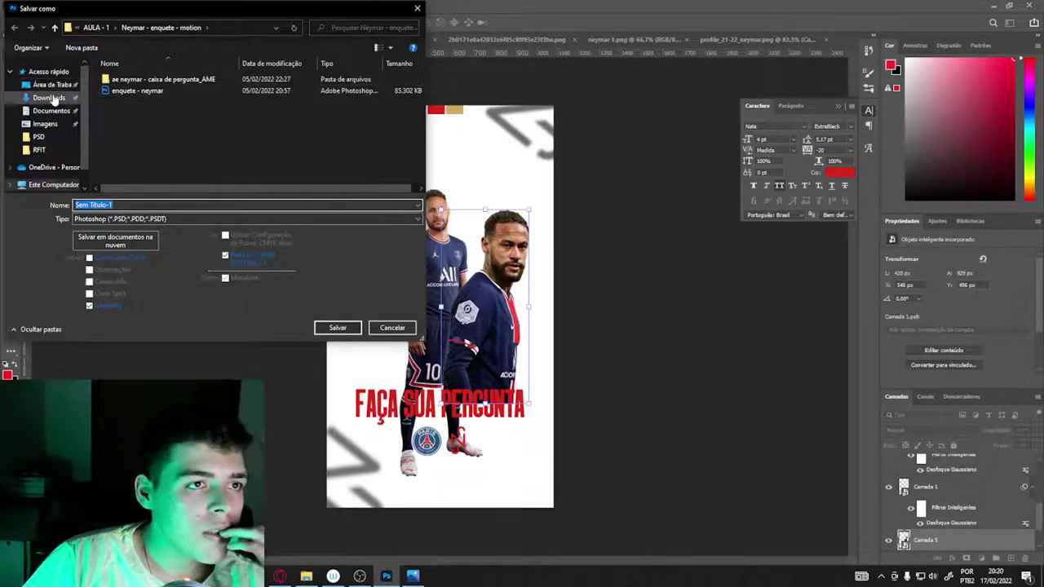
pyautogui.click(95, 27)
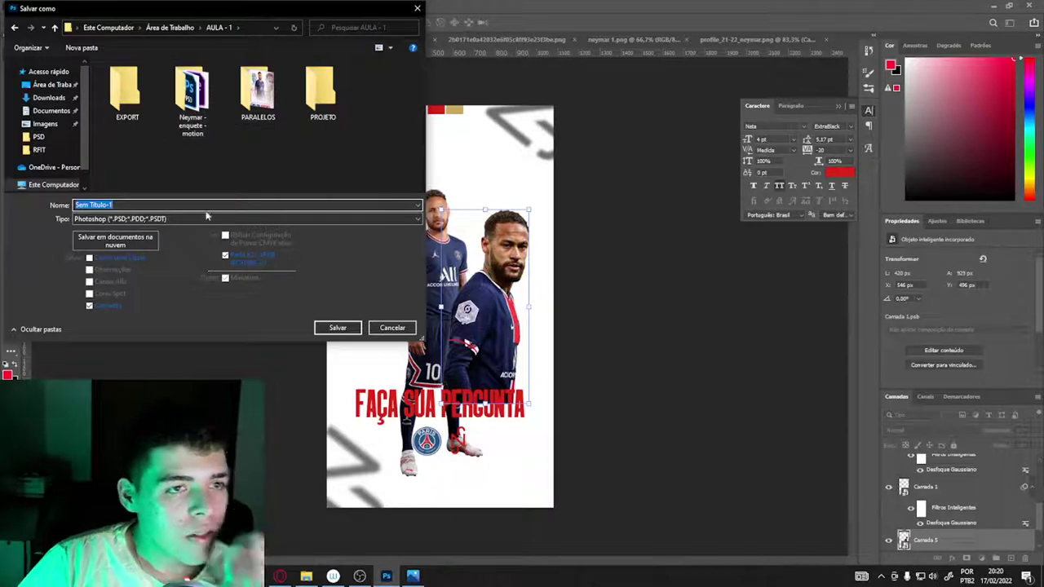
pyautogui.write('M')
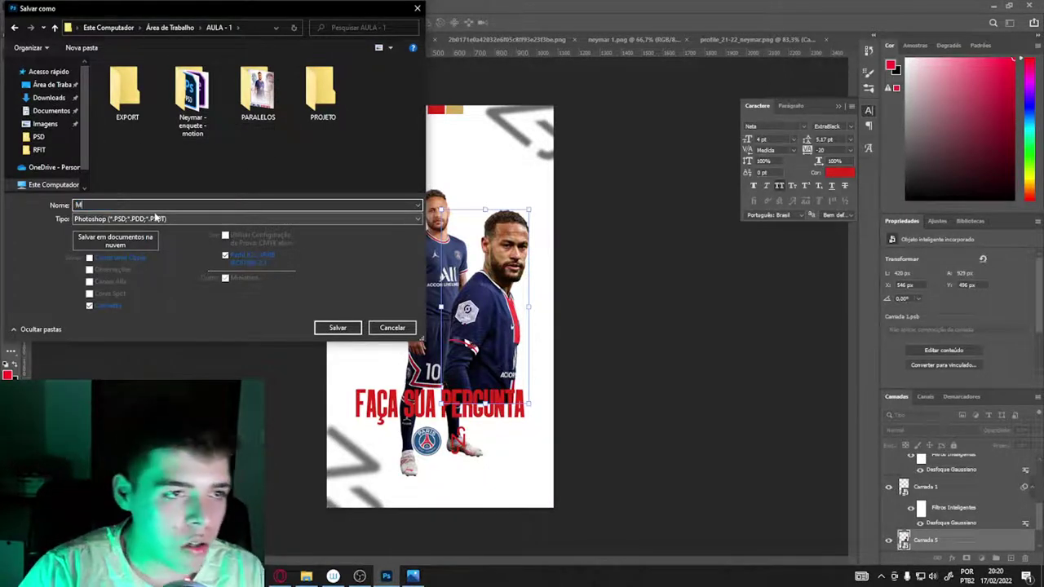
pyautogui.write('otin')
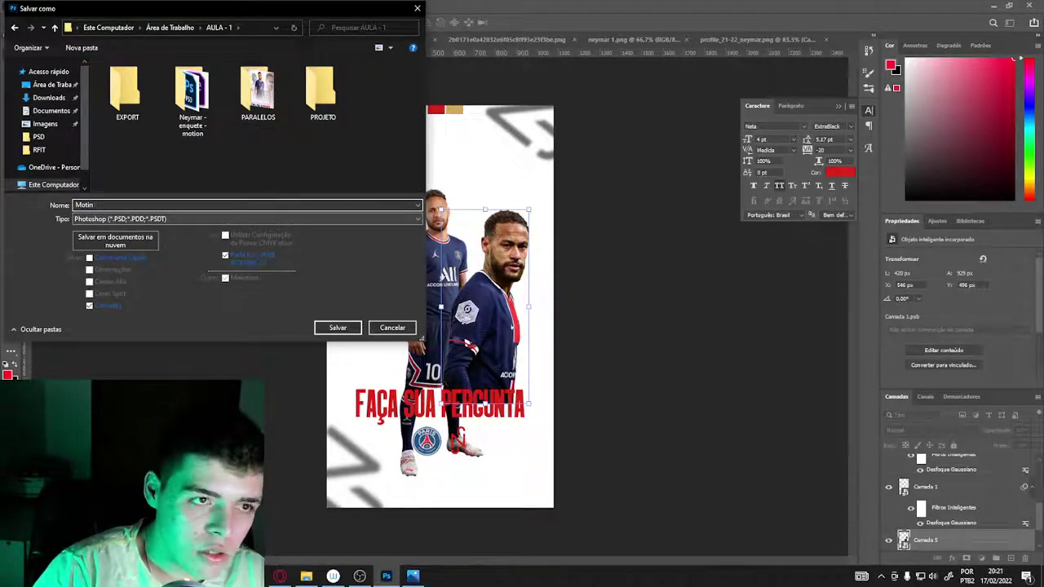
pyautogui.write(' n')
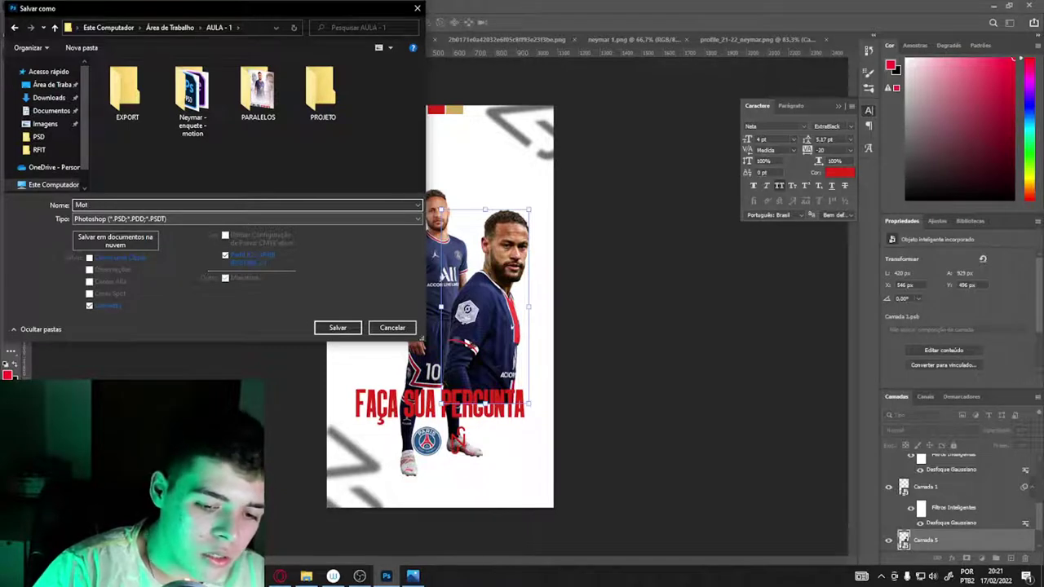
pyautogui.write('ion ney ')
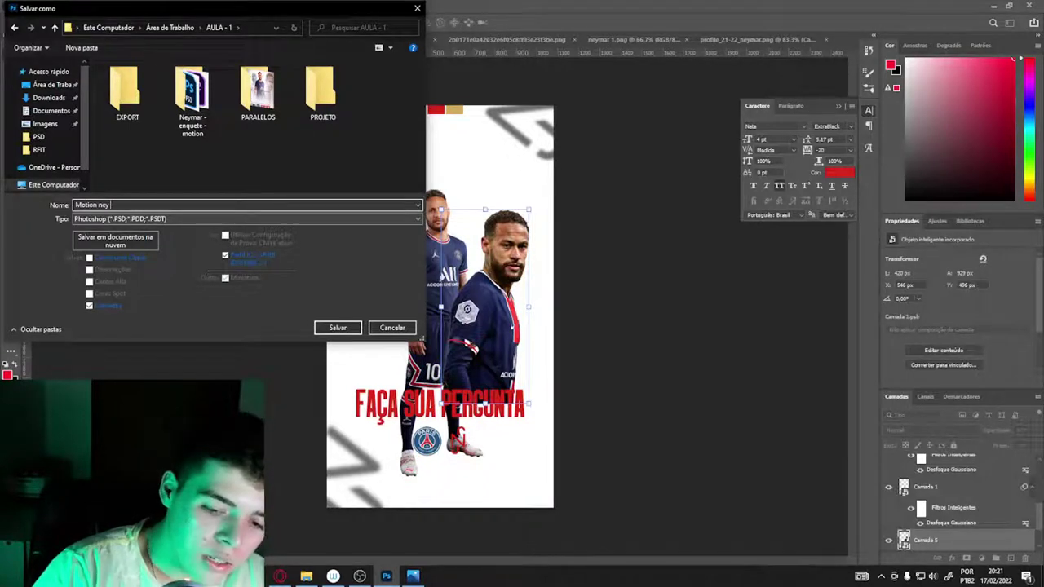
pyautogui.write('live 01')
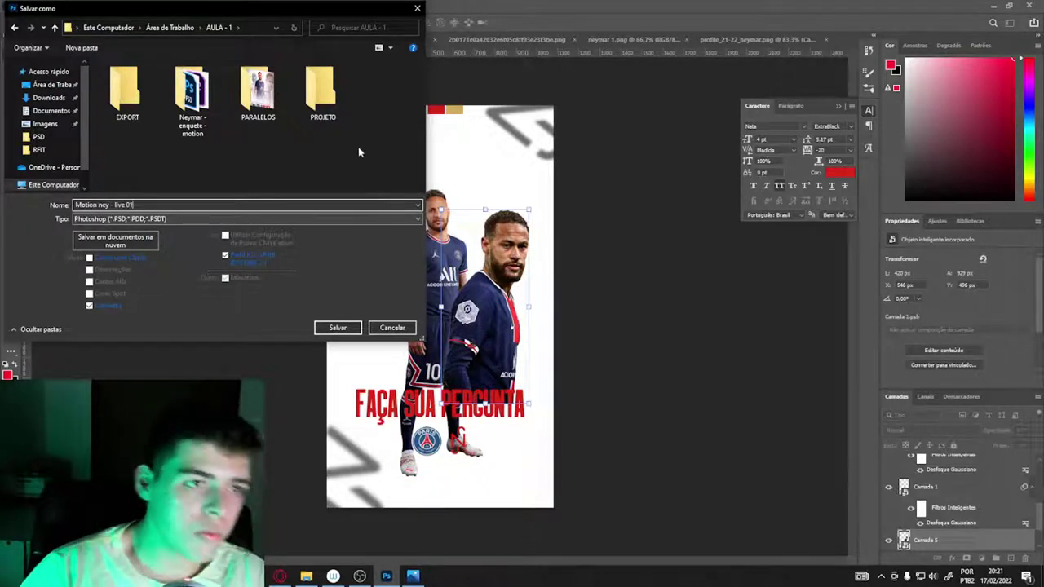
pyautogui.press('Return')
pyautogui.press('Return')
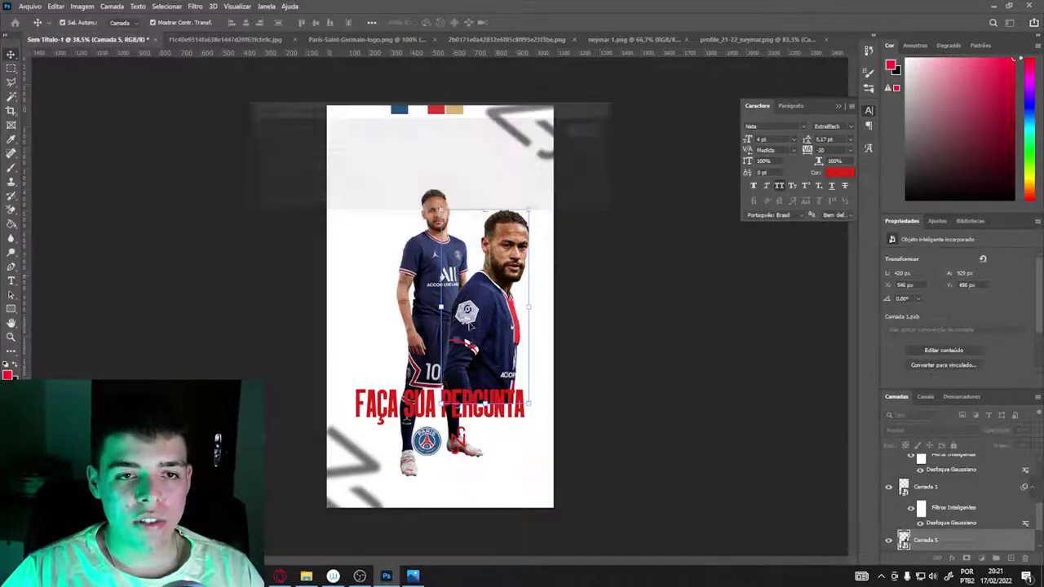
# Move and enlarge the close-up Neymar cutout, Camada 5, over the other player
pyautogui.moveTo(426, 300); pyautogui.dragTo(386, 312)
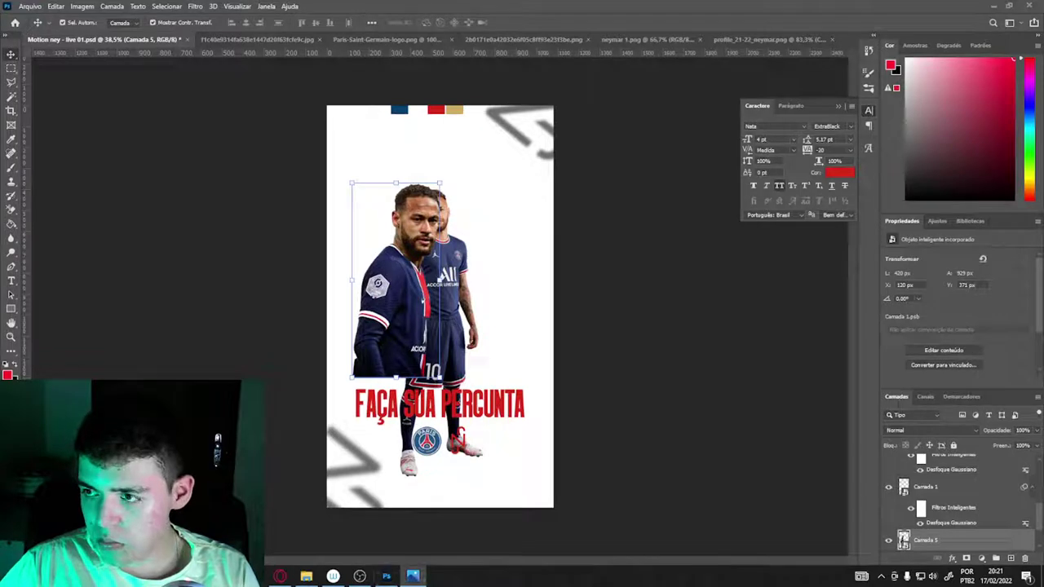
pyautogui.moveTo(386, 266)
pyautogui.mouseDown()
pyautogui.moveTo(494, 217)
pyautogui.moveTo(487, 175)
pyautogui.mouseUp()
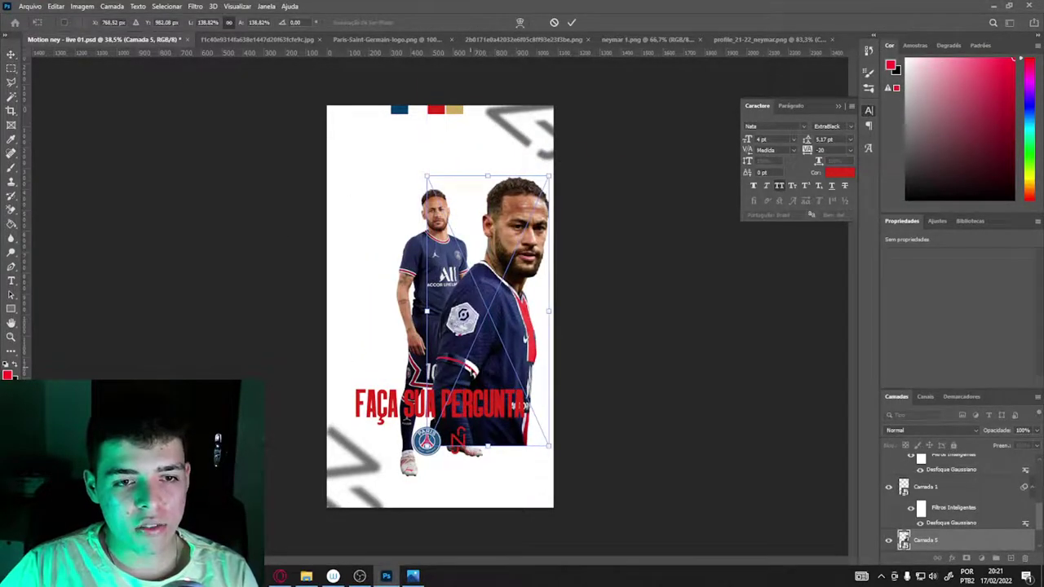
pyautogui.press('Return')
pyautogui.scroll(-3, 938, 532)
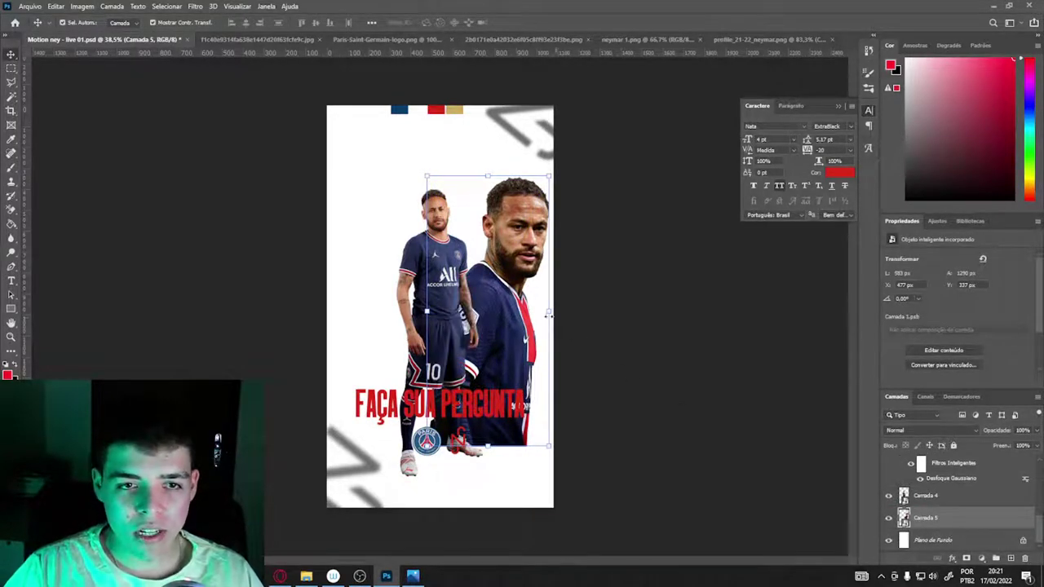
pyautogui.moveTo(550, 313)
pyautogui.mouseDown()
pyautogui.moveTo(516, 333)
pyautogui.moveTo(514, 308)
pyautogui.moveTo(563, 304)
pyautogui.mouseUp()
pyautogui.press('Return')
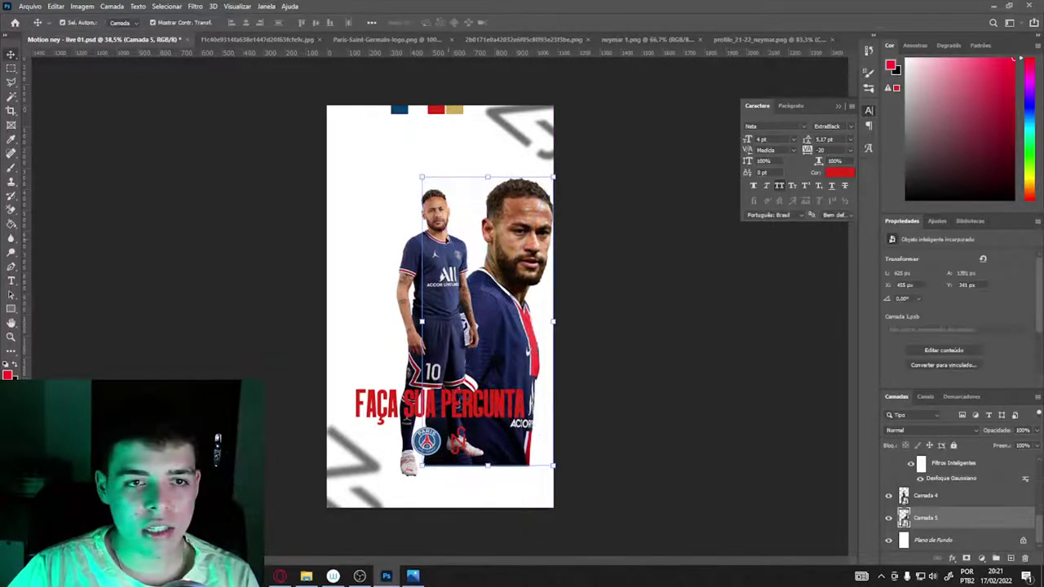
# Enlarge the standing Neymar, Camada 4, fit the poster view, and switch to profile_21-22_neymar.png
pyautogui.keyDown('ctrl'); pyautogui.click(448, 242); pyautogui.keyUp('ctrl')
pyautogui.moveTo(433, 182); pyautogui.dragTo(440, 166)
pyautogui.moveTo(457, 310); pyautogui.dragTo(458, 319)
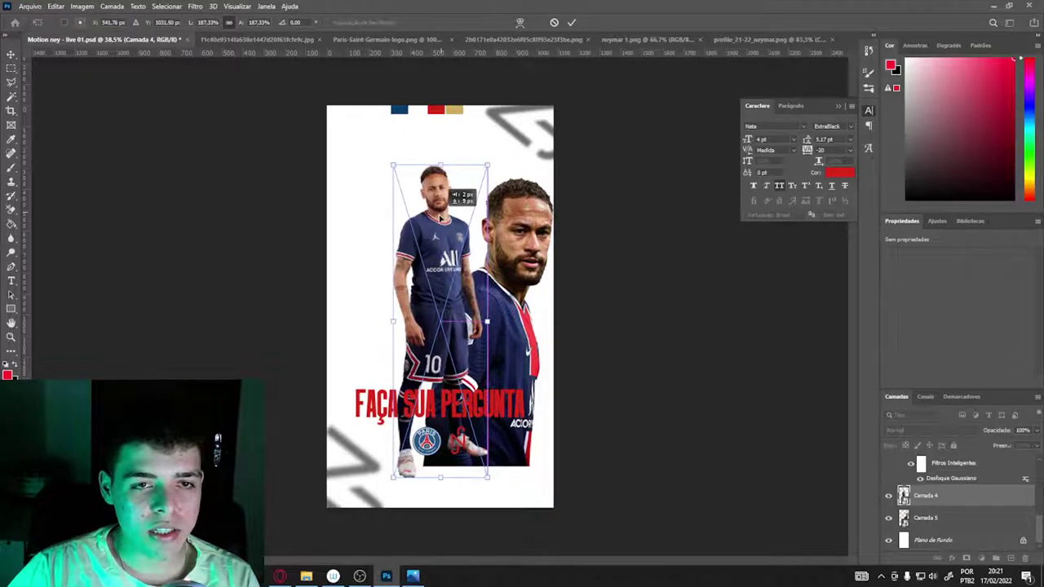
pyautogui.press('Return')
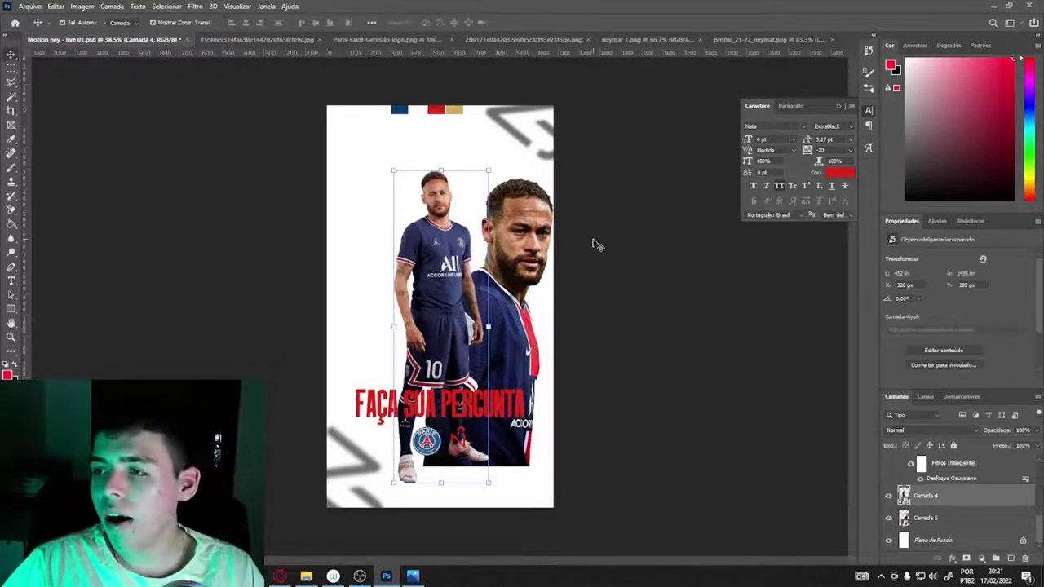
pyautogui.hotkey('ctrl', '0')
pyautogui.click(949, 525)
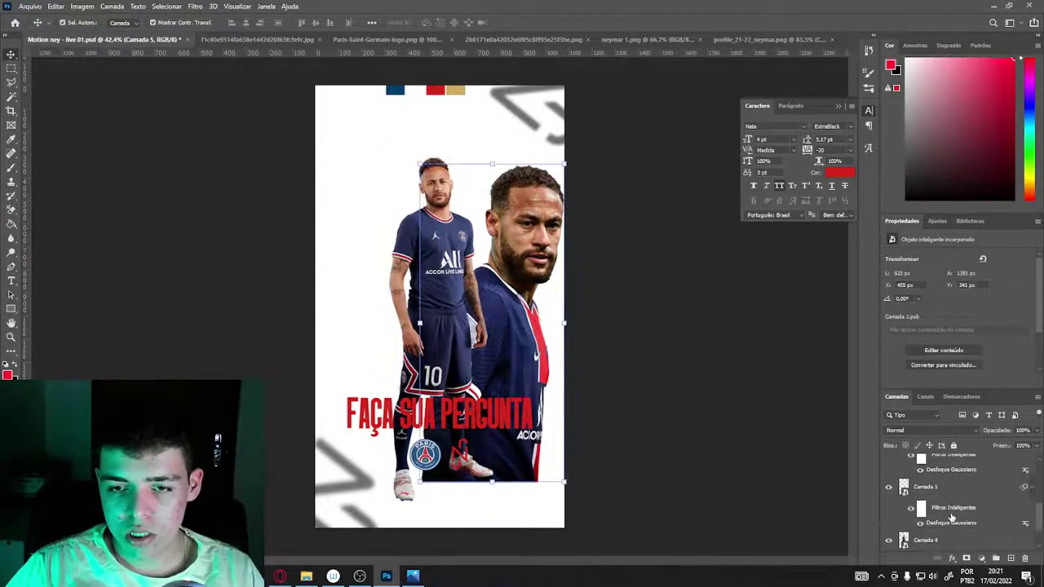
pyautogui.click(729, 39)
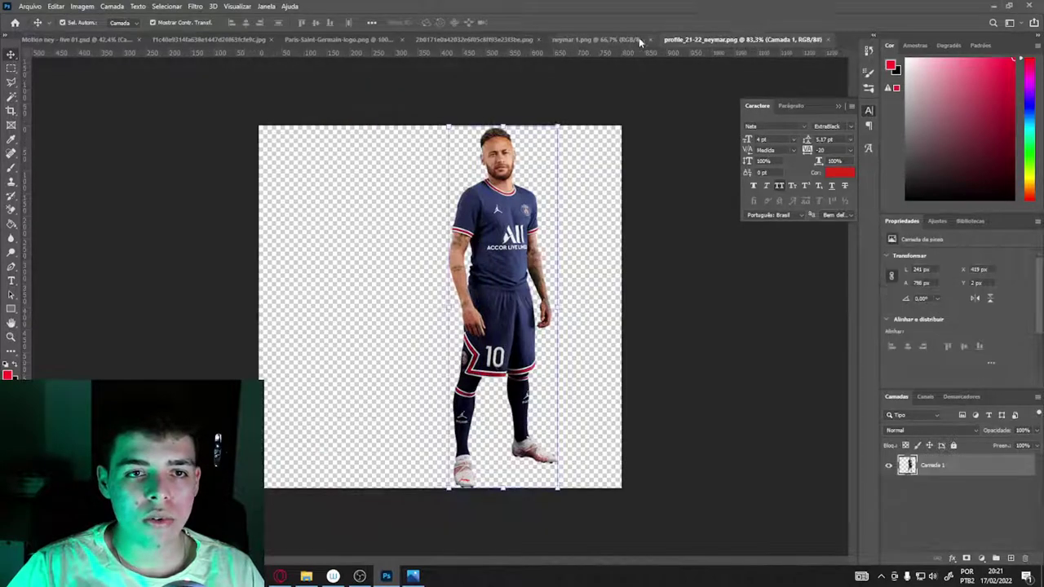
# Paste the white-kit Neymar from neymar 1.png as Camada 6, enlarged about 120% on the left
pyautogui.click(595, 39)
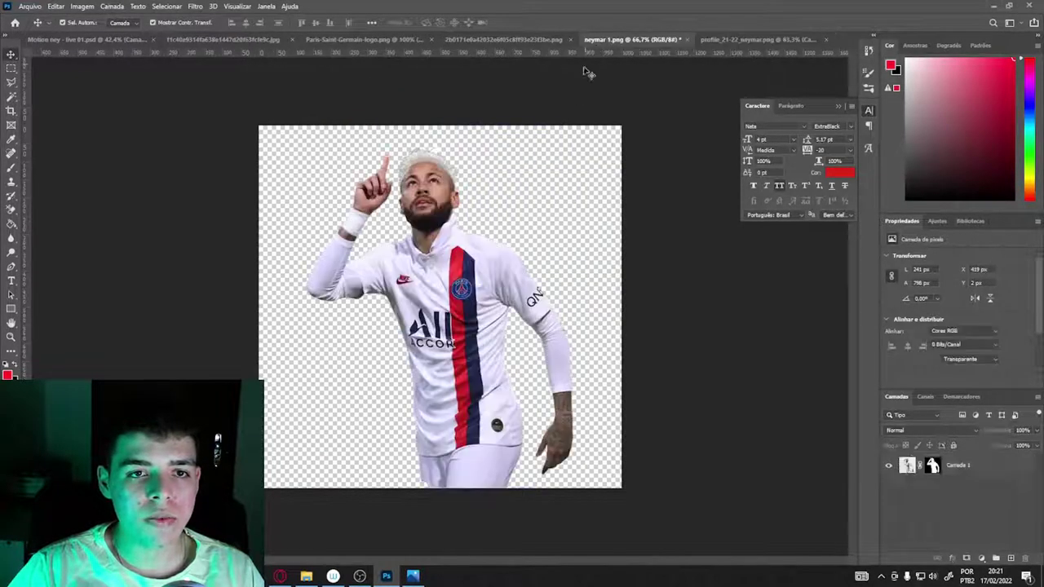
pyautogui.rightClick(989, 473)
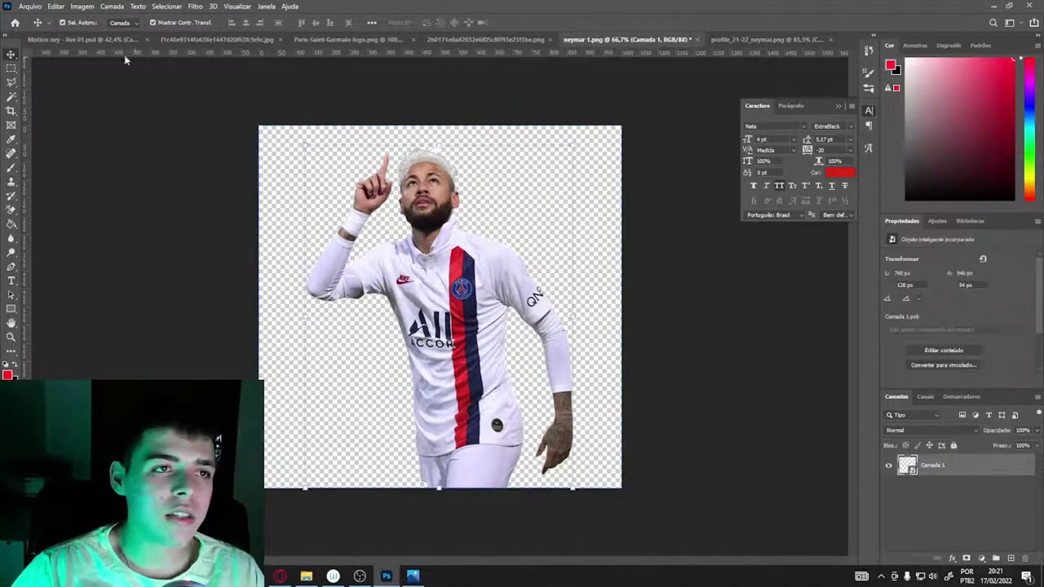
pyautogui.click(86, 41)
pyautogui.hotkey('ctrl', 'v')
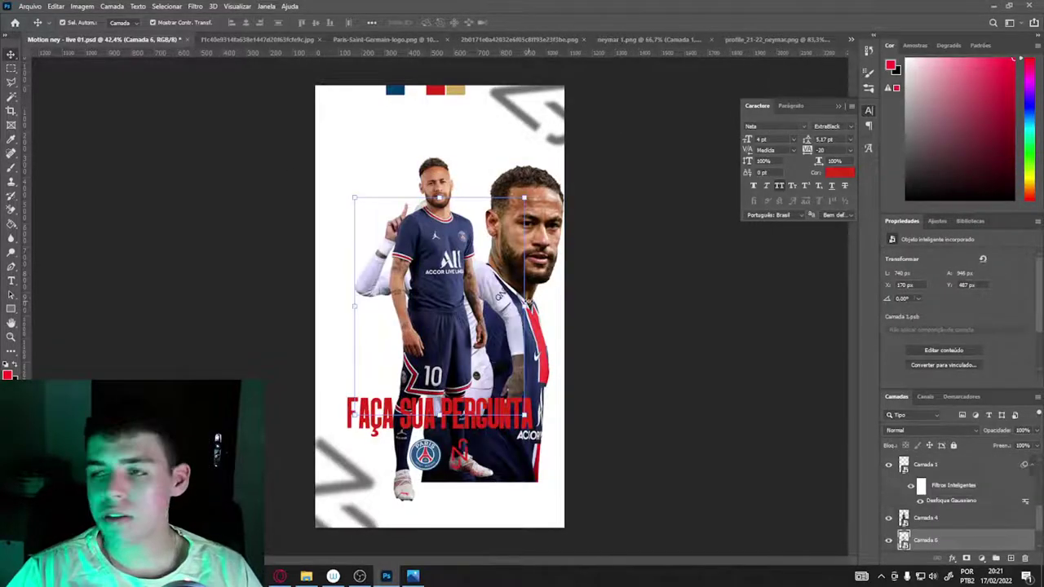
pyautogui.moveTo(440, 310); pyautogui.dragTo(383, 314)
pyautogui.moveTo(466, 415); pyautogui.dragTo(475, 426)
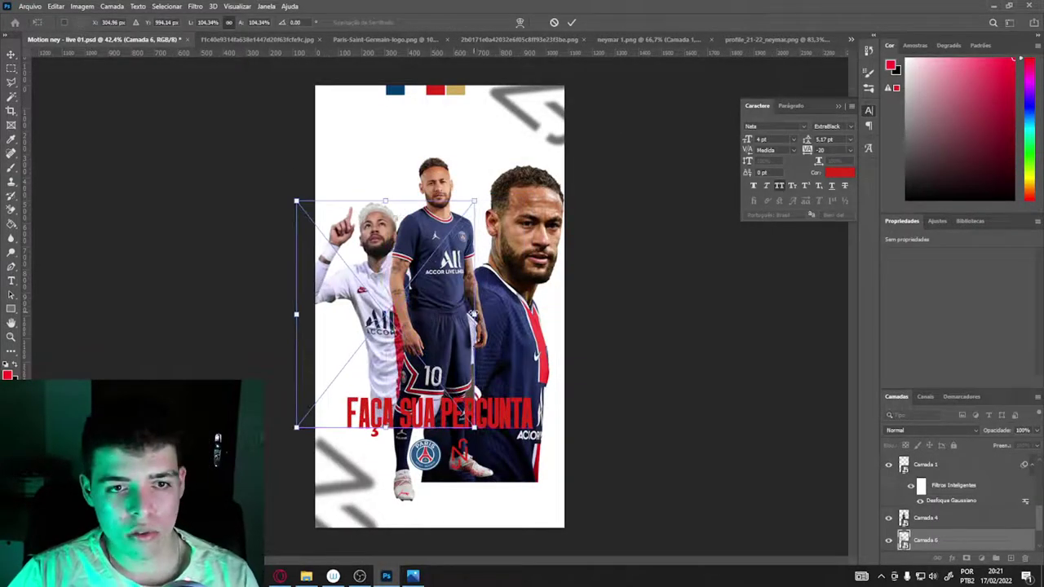
pyautogui.moveTo(474, 315)
pyautogui.mouseDown()
pyautogui.moveTo(490, 314)
pyautogui.moveTo(413, 312)
pyautogui.mouseUp()
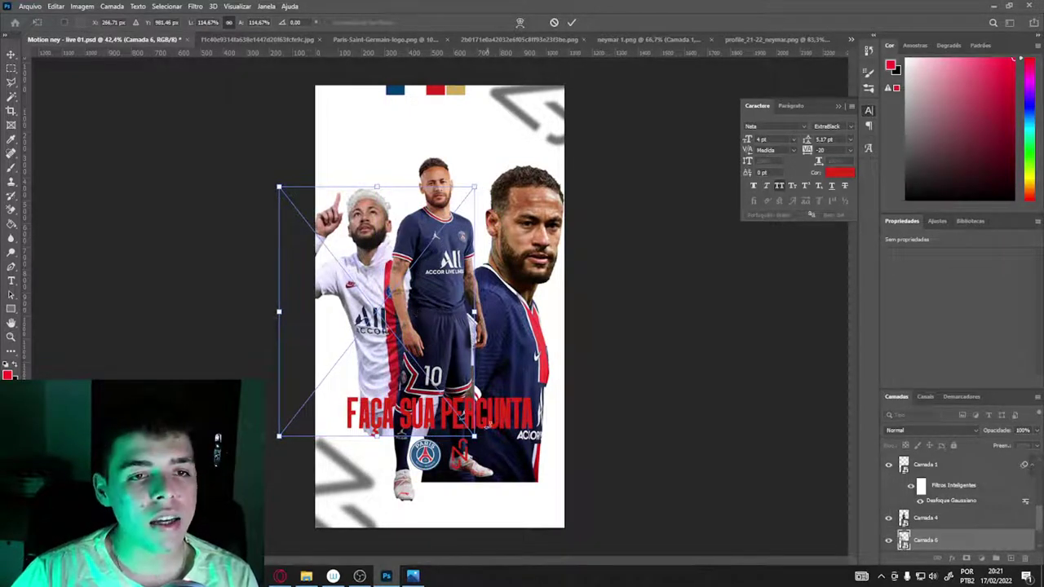
pyautogui.moveTo(474, 437); pyautogui.dragTo(480, 443)
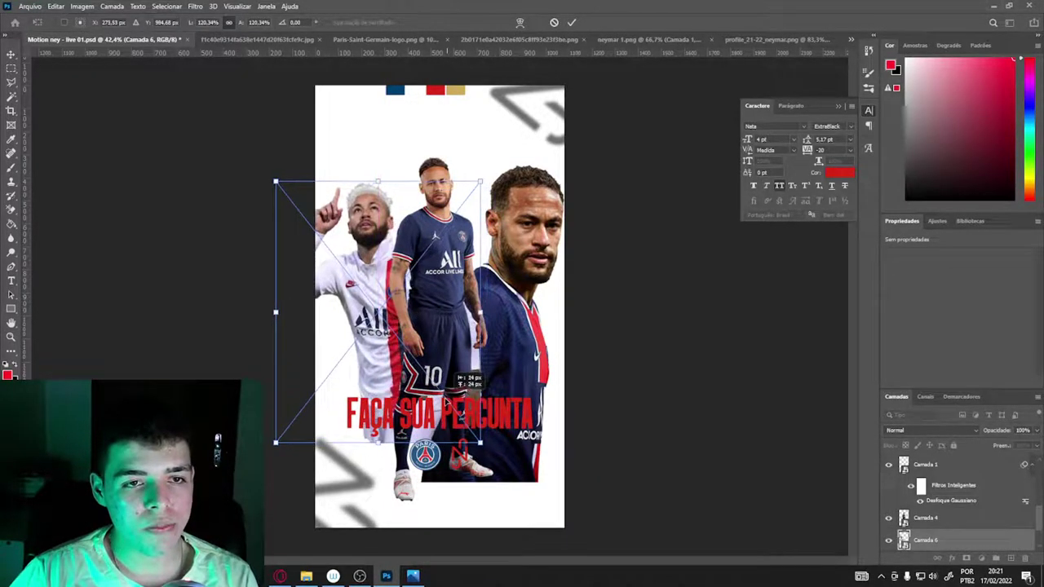
pyautogui.press('Return')
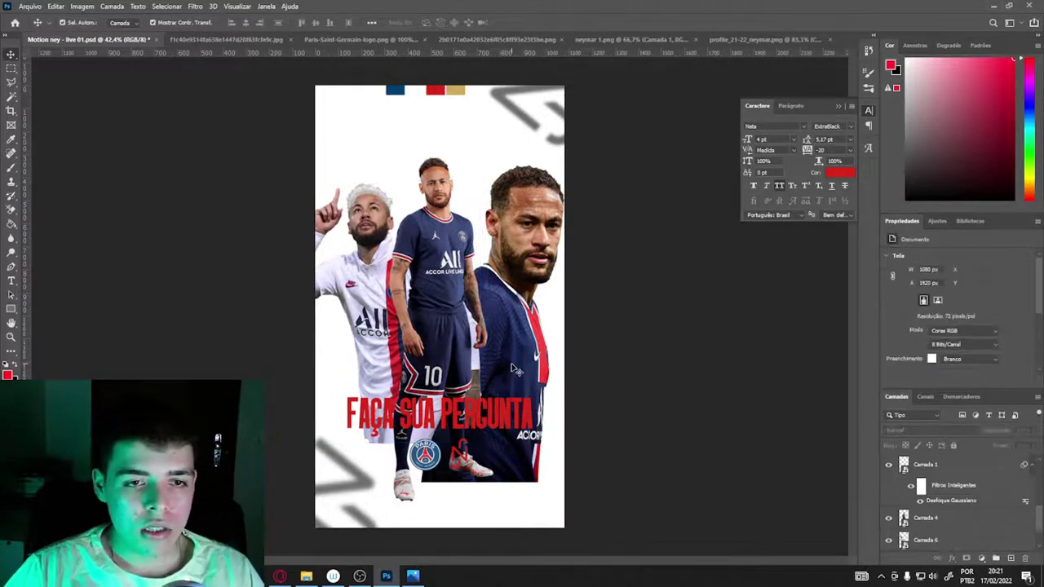
pyautogui.scroll(-1, 922, 493)
pyautogui.scroll(-1, 941, 511)
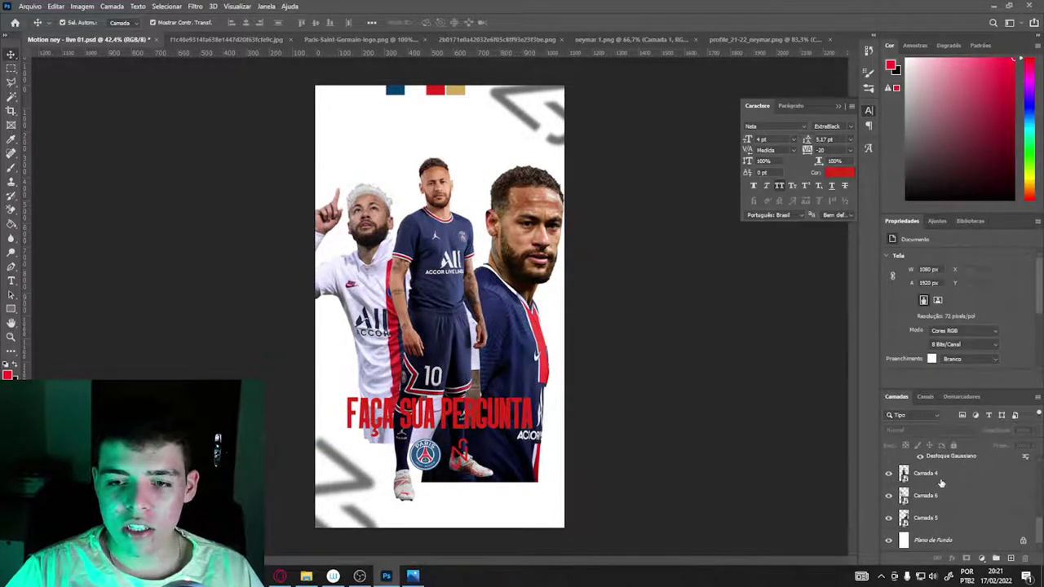
# Group the three Neymar cutout layers into a group named NEYMAR
pyautogui.click(942, 484)
pyautogui.keyDown('shift'); pyautogui.click(939, 518); pyautogui.keyUp('shift')
pyautogui.hotkey('ctrl', 'g')
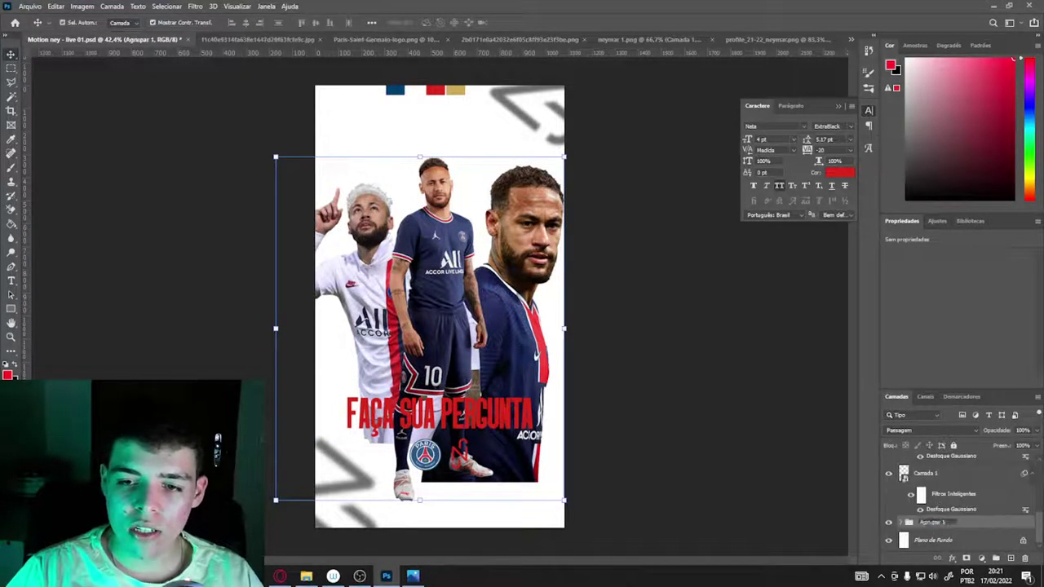
pyautogui.write('NEYMAR')
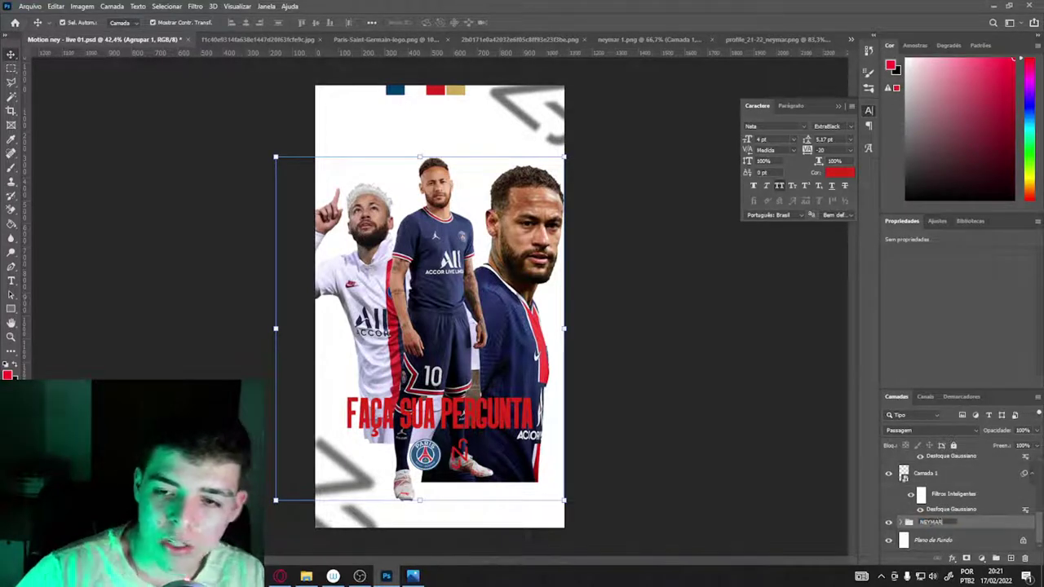
pyautogui.click(976, 496)
# Group the two grey arrow layers, Camada 1 included, into a group named LOGO DESFOQUE
pyautogui.scroll(5, 971, 496)
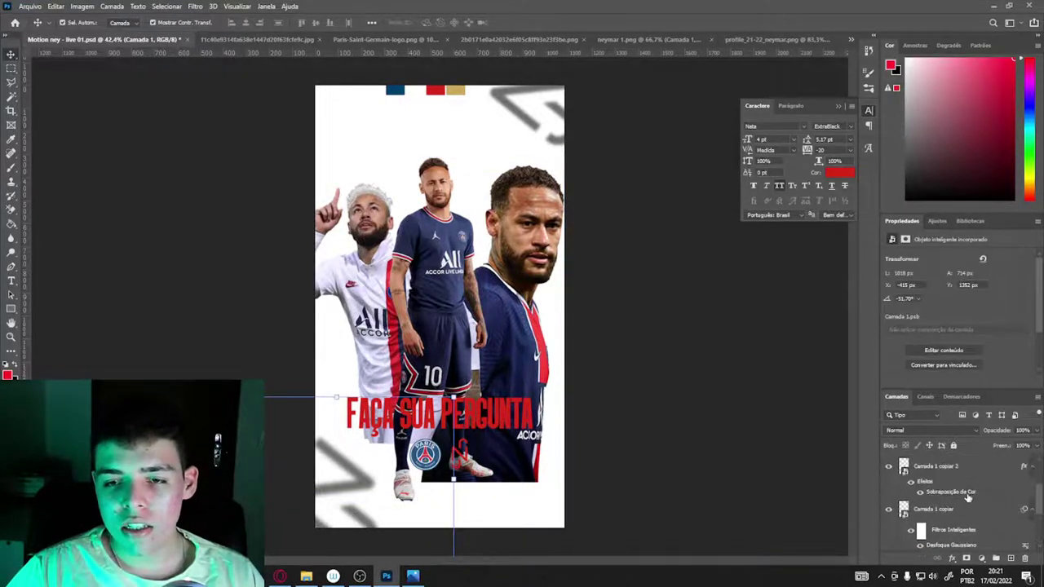
pyautogui.click(947, 533)
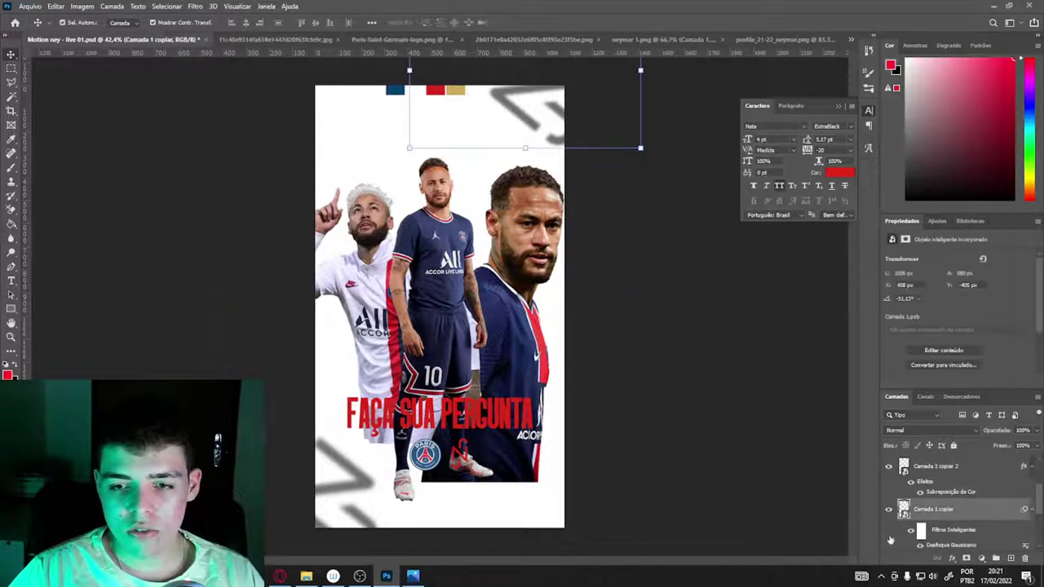
pyautogui.click(888, 510)
pyautogui.click(889, 510)
pyautogui.scroll(-1, 888, 509)
pyautogui.click(888, 540)
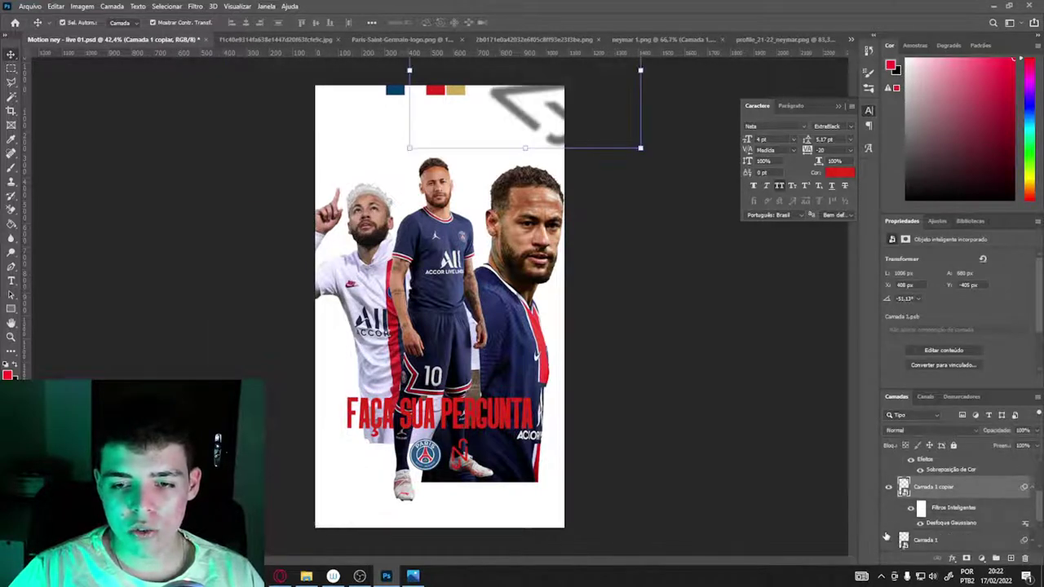
pyautogui.click(889, 540)
pyautogui.keyDown('shift'); pyautogui.click(940, 541); pyautogui.keyUp('shift')
pyautogui.hotkey('ctrl', 'g')
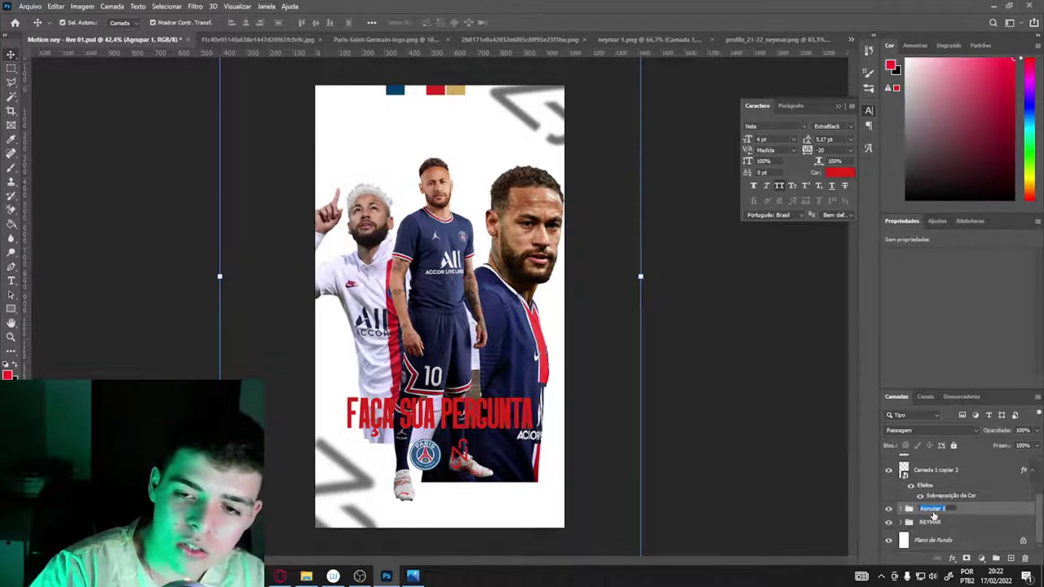
pyautogui.write('LOGO DESF')
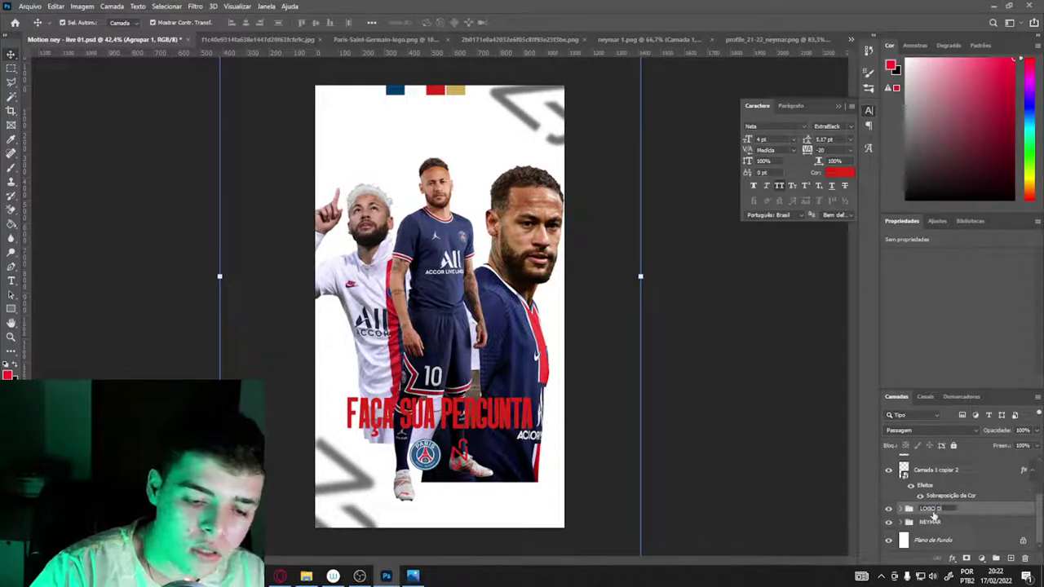
pyautogui.write('OQUE')
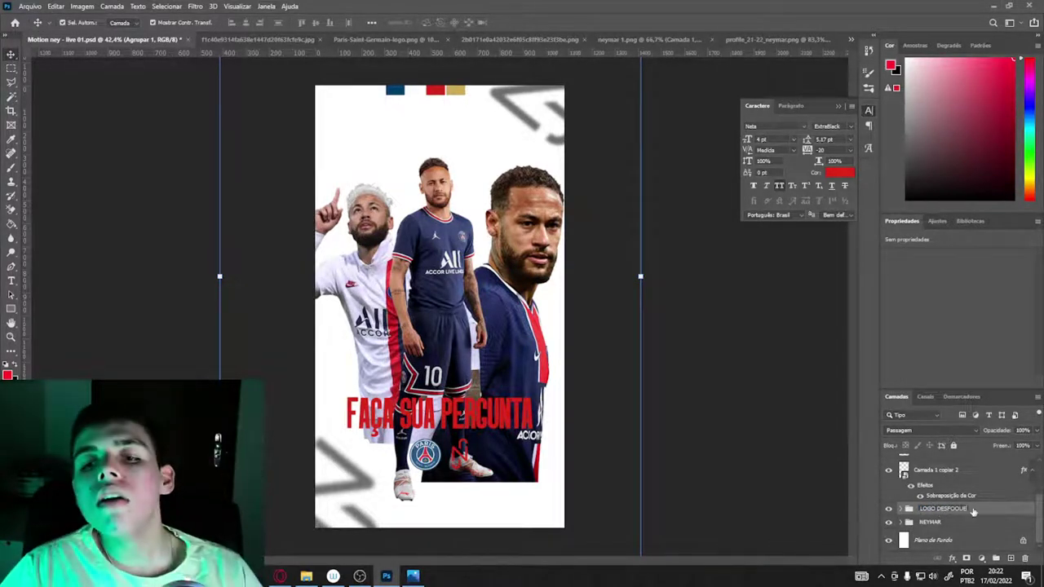
pyautogui.press('Return')
pyautogui.click(946, 516)
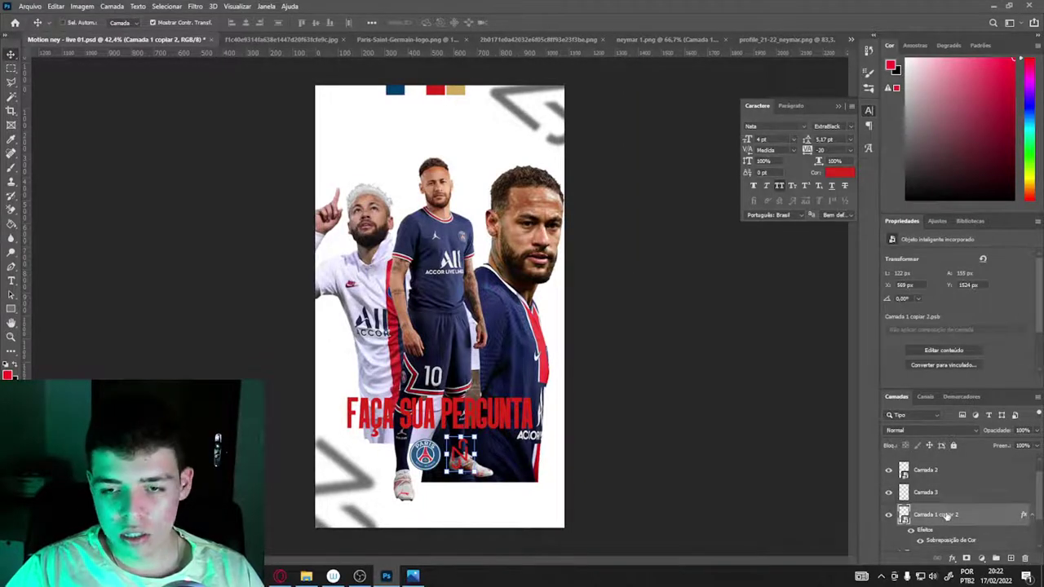
# Drop a vertical guide at 630 px and level the NJ logo with a 0.04° rotation
pyautogui.scroll(5, 457, 455)
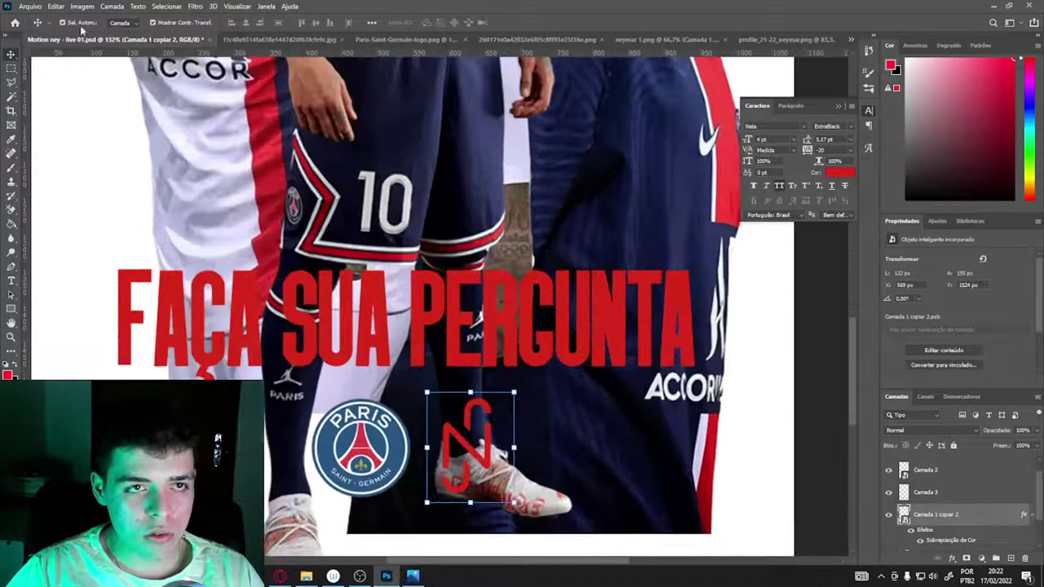
pyautogui.moveTo(25, 140); pyautogui.dragTo(469, 234)
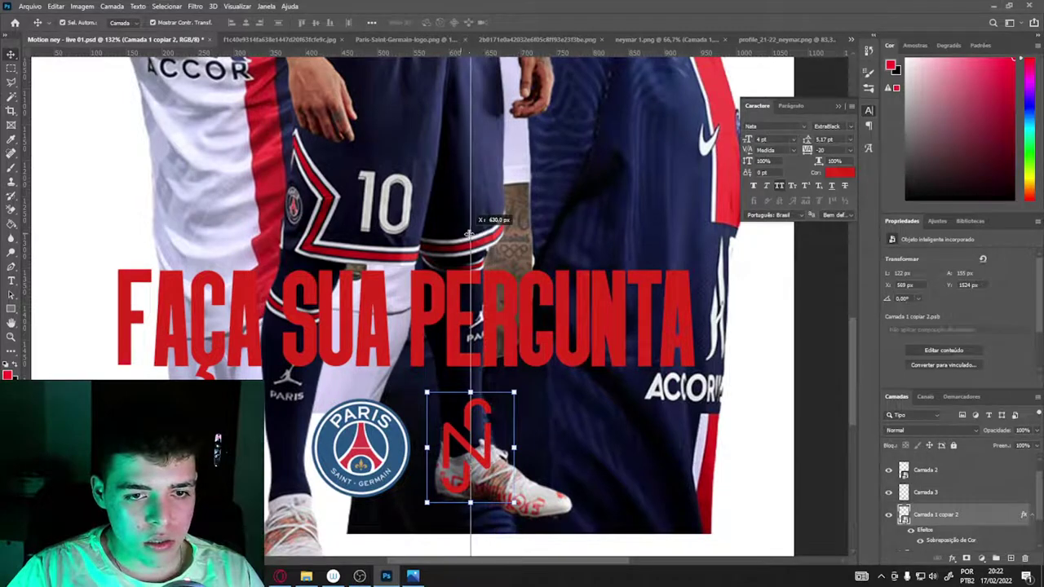
pyautogui.hotkey('ctrl', '[')
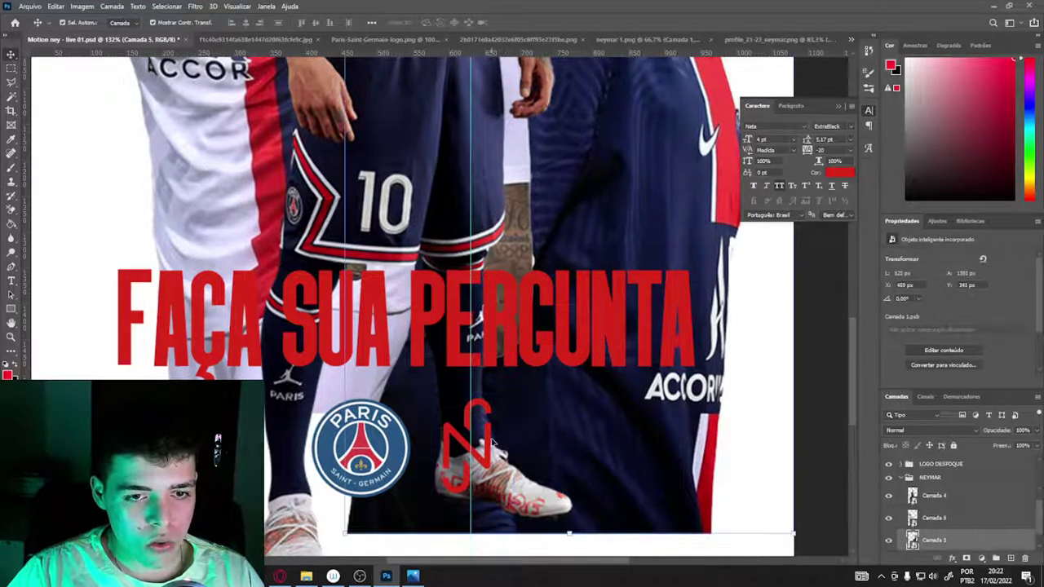
pyautogui.hotkey('ctrl', 'z')
pyautogui.moveTo(513, 445); pyautogui.dragTo(534, 442)
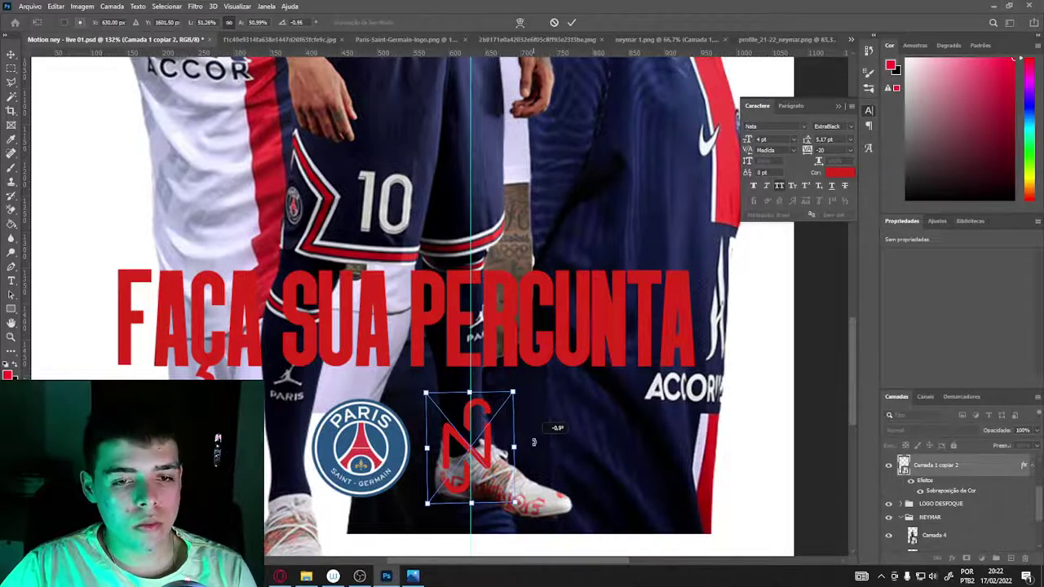
pyautogui.press('Return')
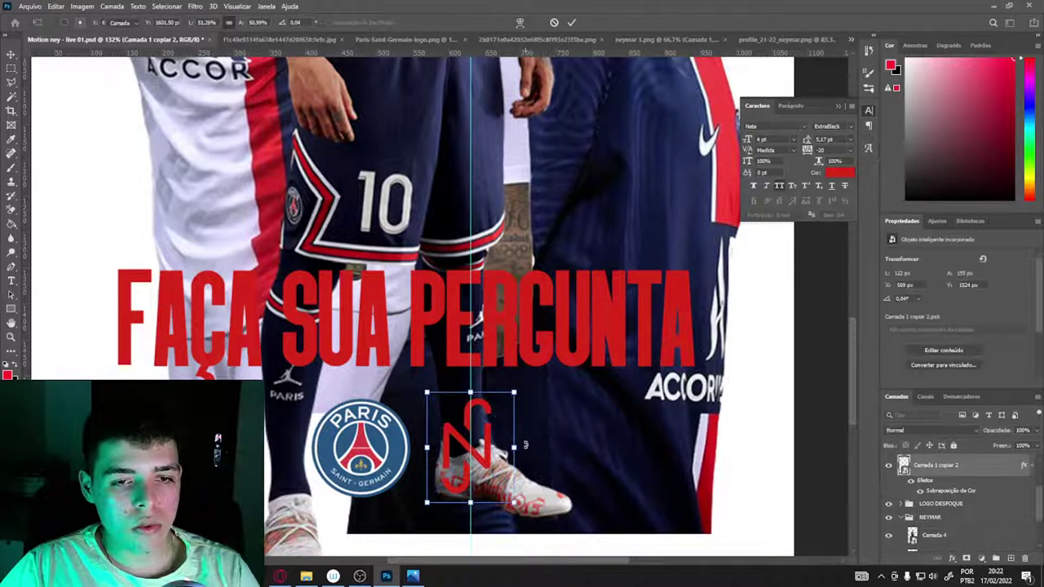
pyautogui.scroll(-5, 779, 345)
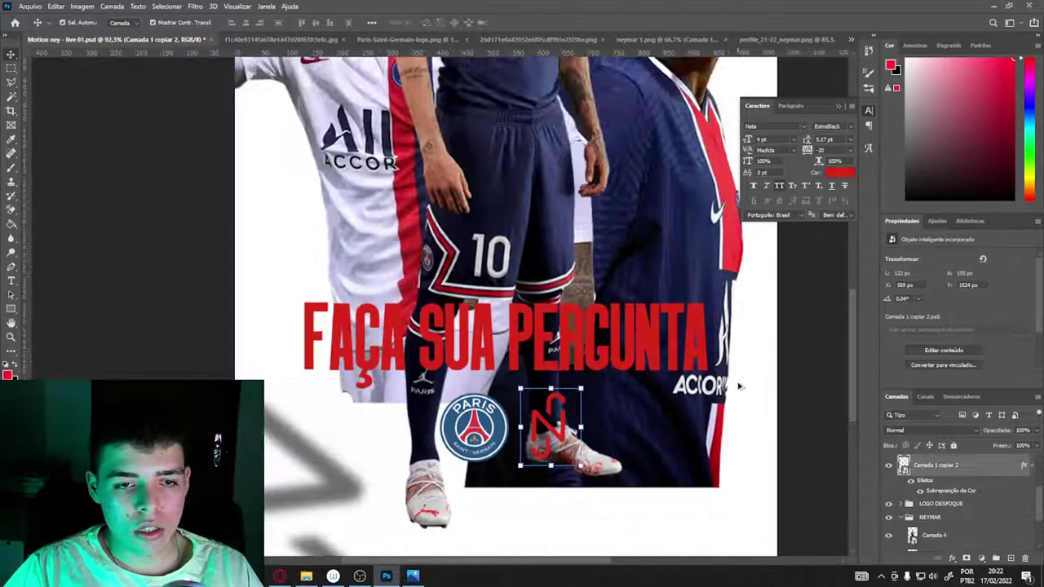
pyautogui.scroll(3, 741, 386)
# Group the NJ logo and PSG crest layers into a group named LOGOS BAIXO
pyautogui.scroll(2, 984, 489)
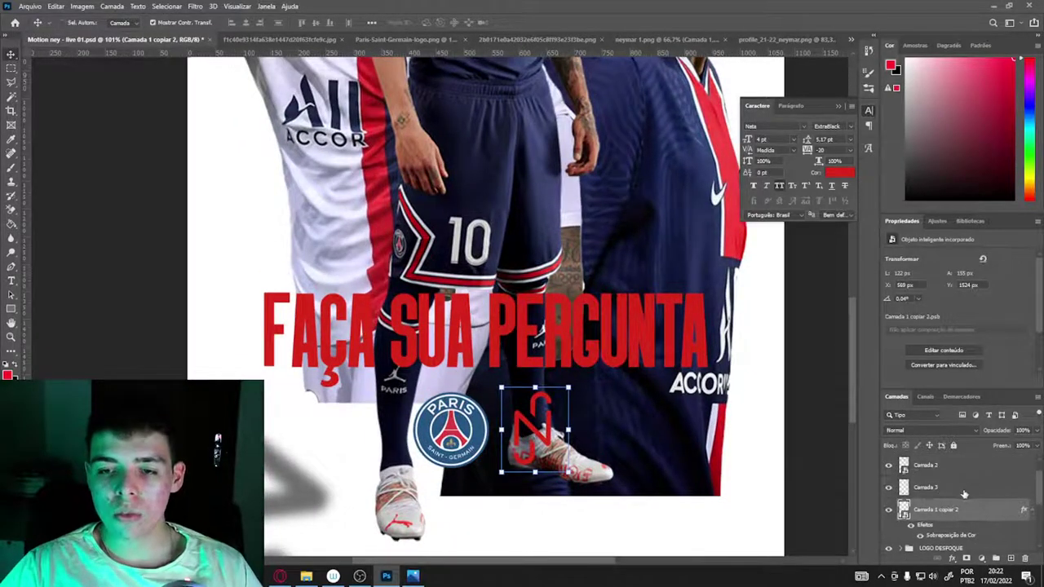
pyautogui.click(926, 465)
pyautogui.click(438, 441)
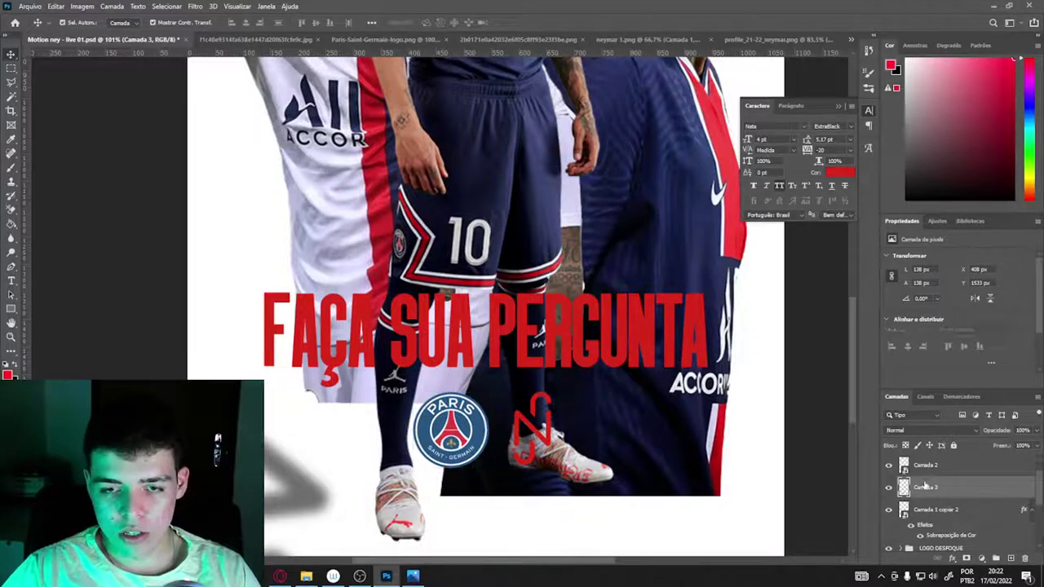
pyautogui.click(926, 465)
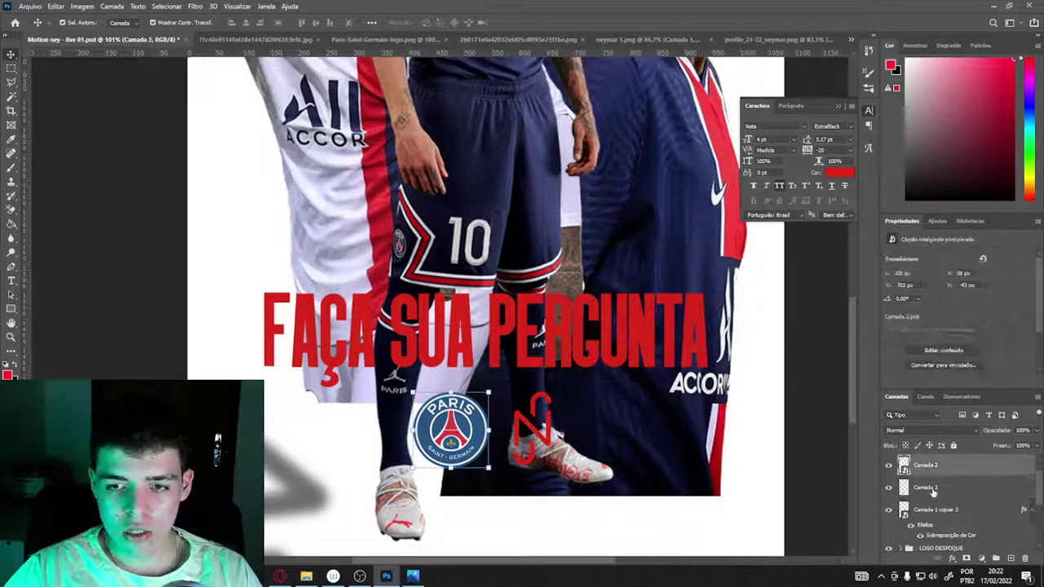
pyautogui.click(933, 490)
pyautogui.rightClick(933, 491)
pyautogui.press('Escape')
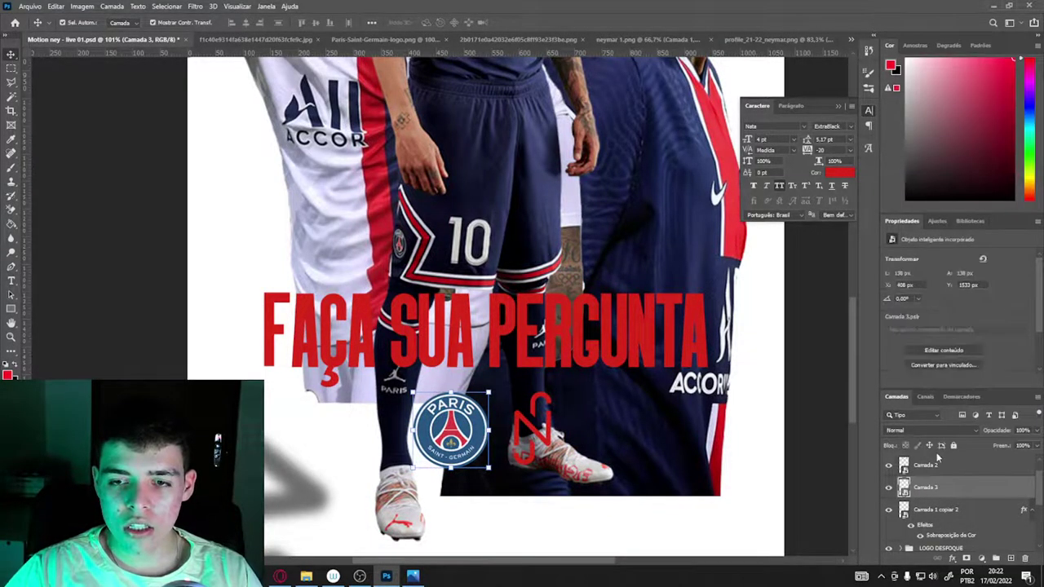
pyautogui.click(939, 463)
pyautogui.click(547, 418)
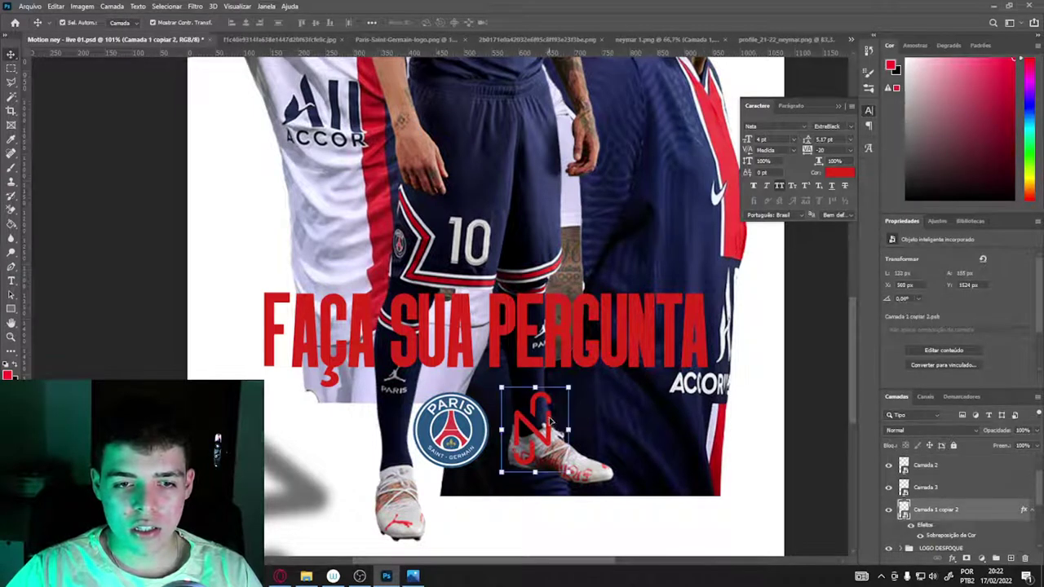
pyautogui.keyDown('ctrl'); pyautogui.click(937, 488); pyautogui.keyUp('ctrl')
pyautogui.hotkey('ctrl', 'g')
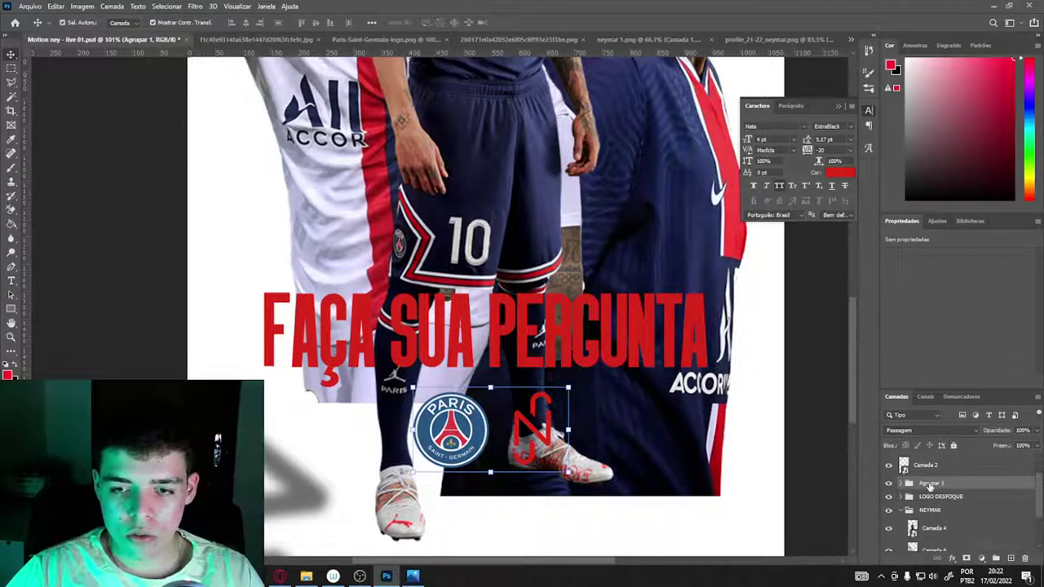
pyautogui.doubleClick(930, 483)
pyautogui.write('LOGOS BA')
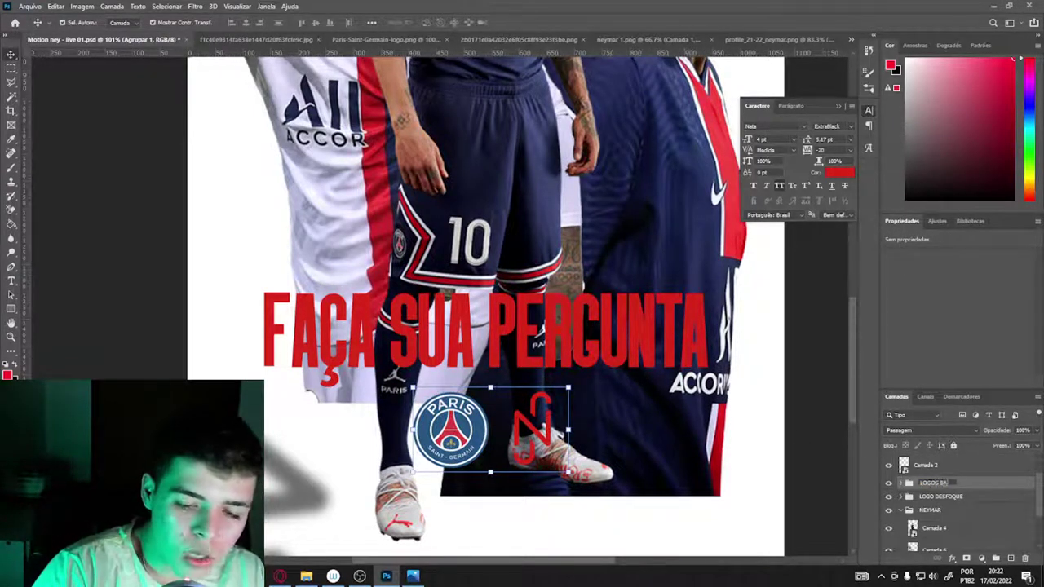
pyautogui.write('IXO')
pyautogui.click(839, 441)
# Put the colour palette layer into its own group named PALETA COR
pyautogui.scroll(-5, 838, 441)
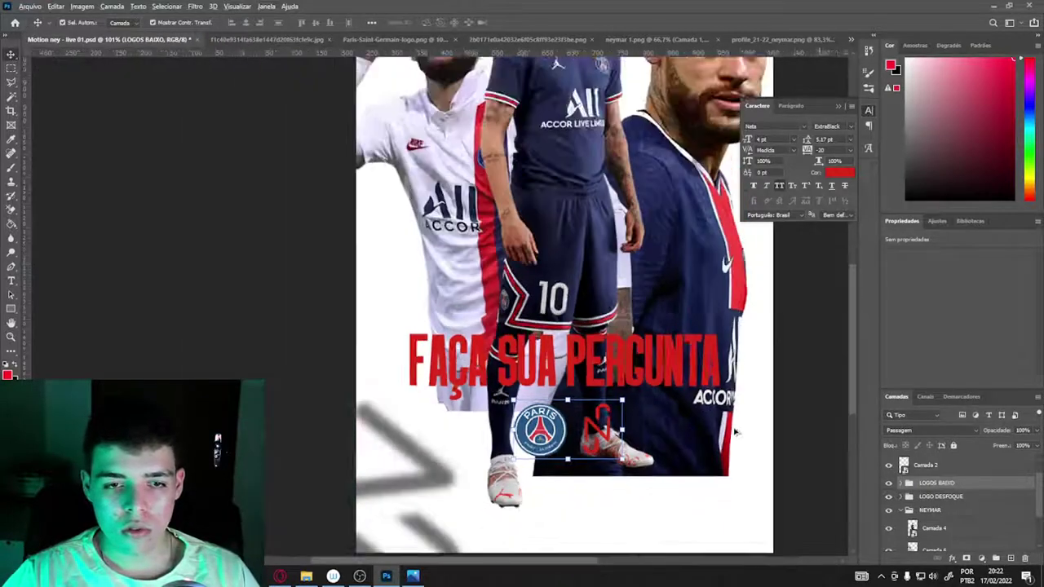
pyautogui.scroll(3, 440, 453)
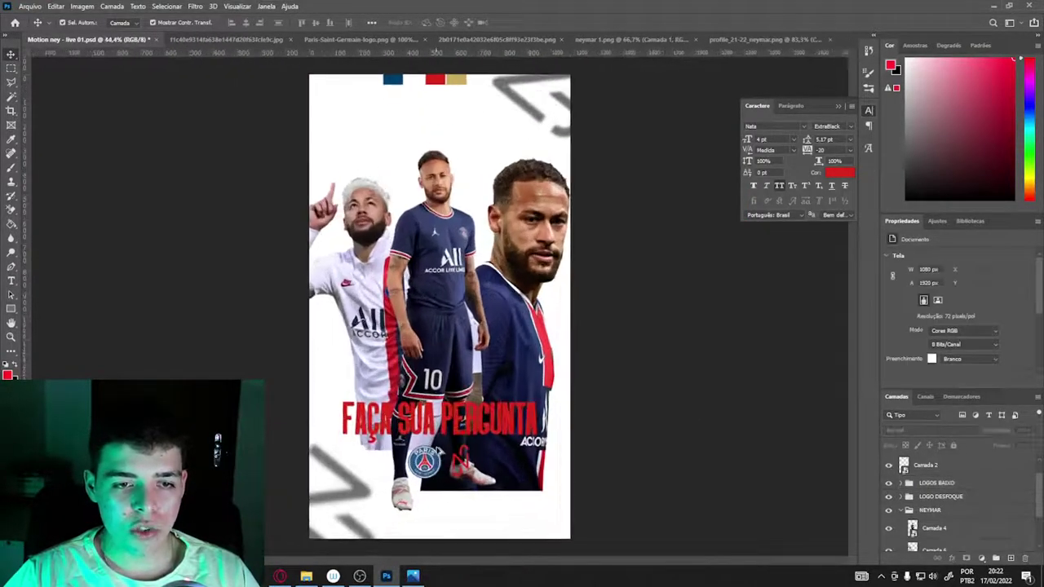
pyautogui.click(918, 469)
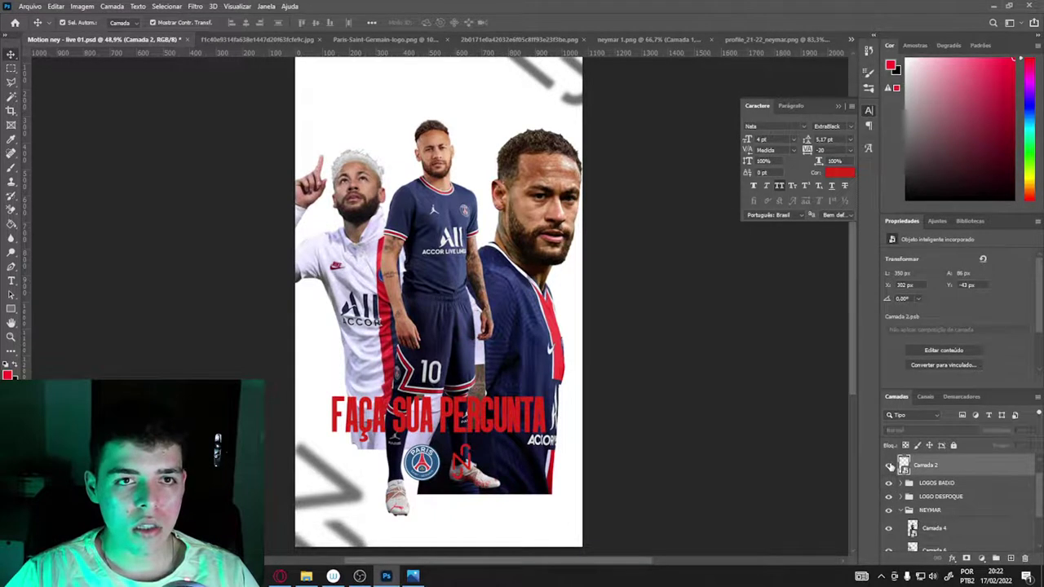
pyautogui.hotkey('ctrl', 'g')
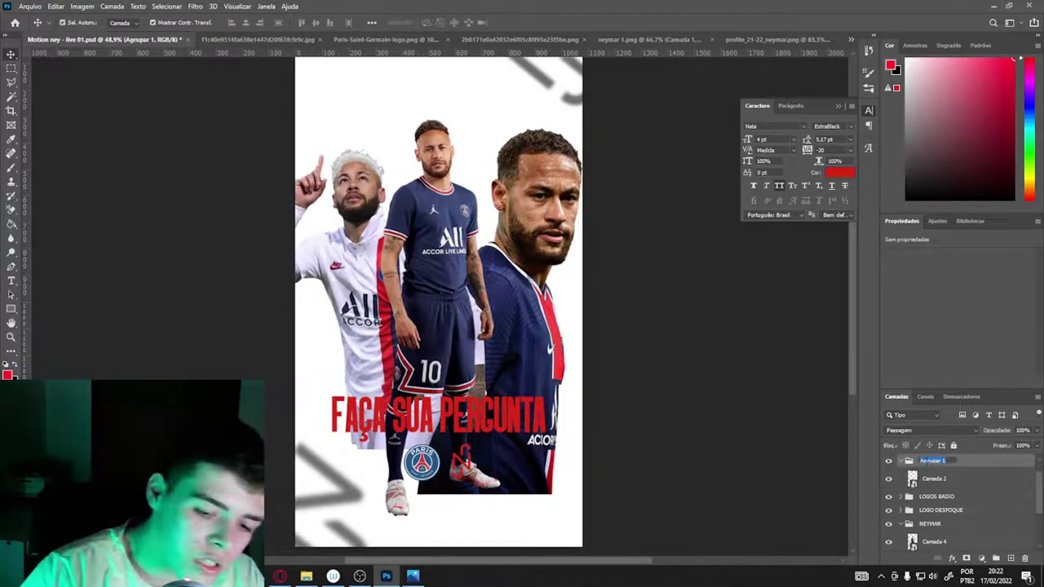
pyautogui.write('PALETA COR')
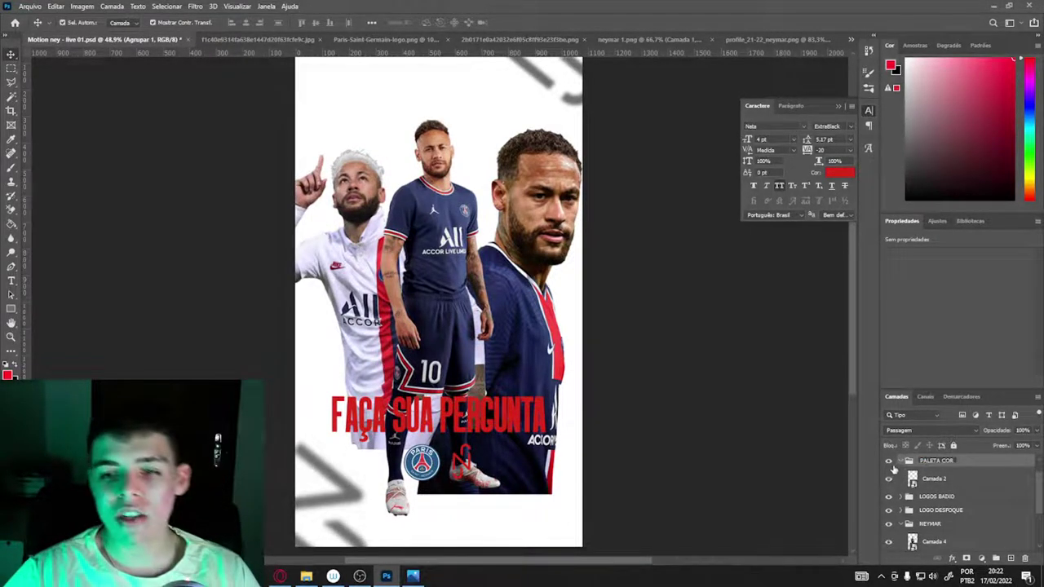
pyautogui.press('Return')
pyautogui.hotkey('ctrl', '-')
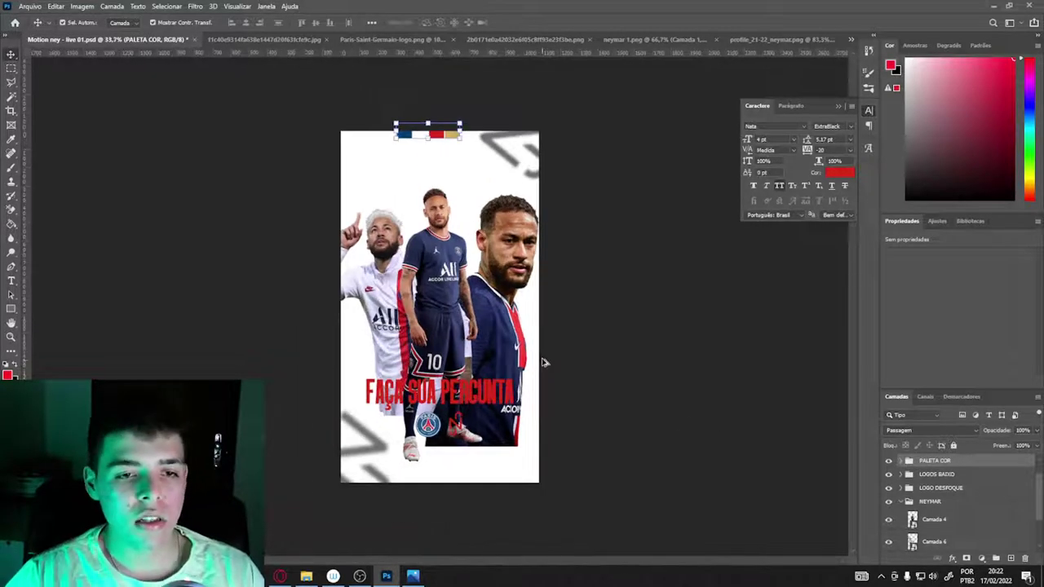
pyautogui.scroll(1, 459, 306)
pyautogui.scroll(1, 468, 221)
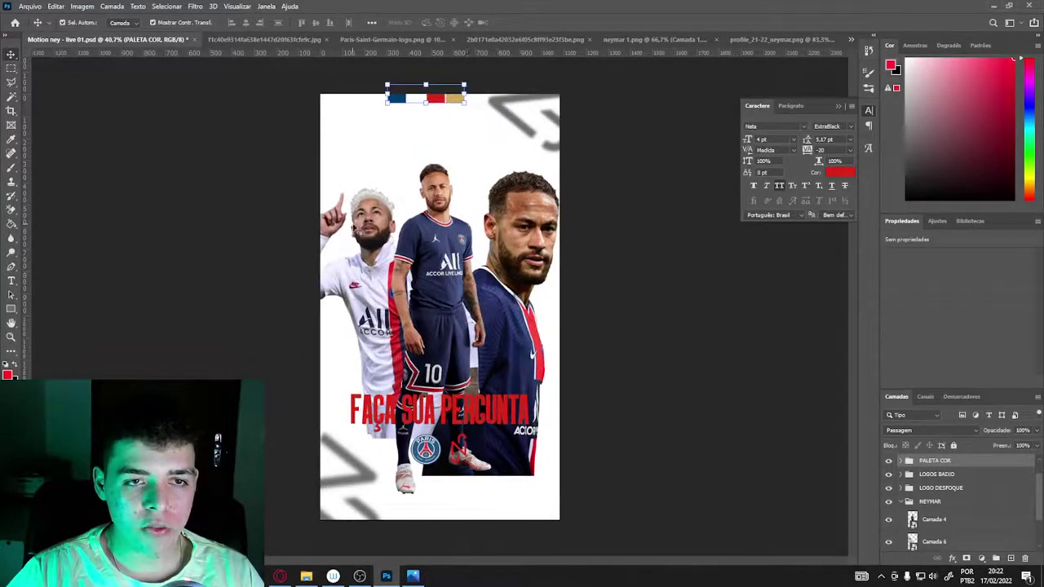
pyautogui.click(360, 231)
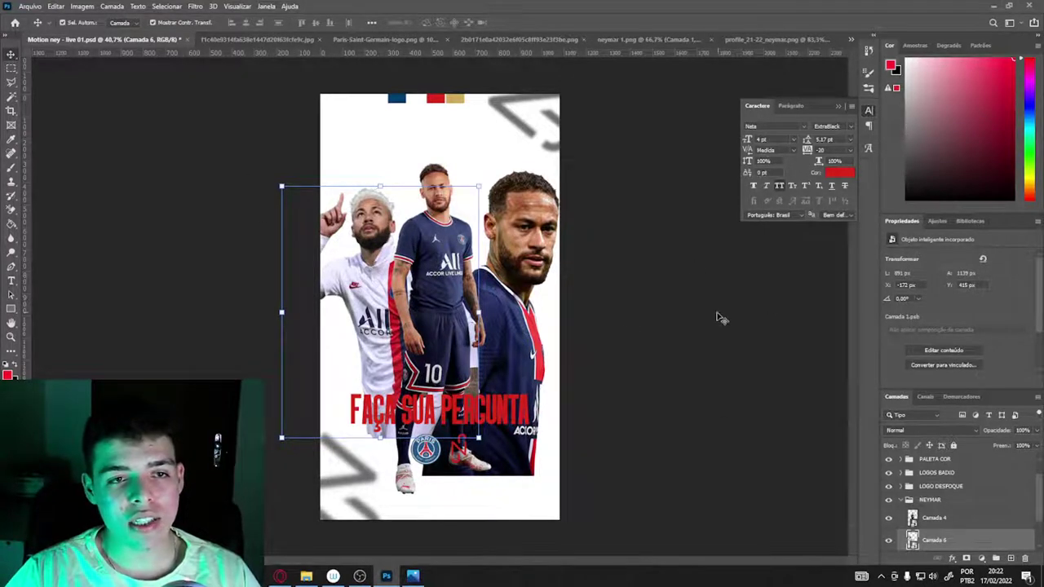
# Hide the middle and right Neymar cutouts and launch Camera Raw Filter on the left white-kit Neymar
pyautogui.click(435, 306)
pyautogui.scroll(1, 435, 306)
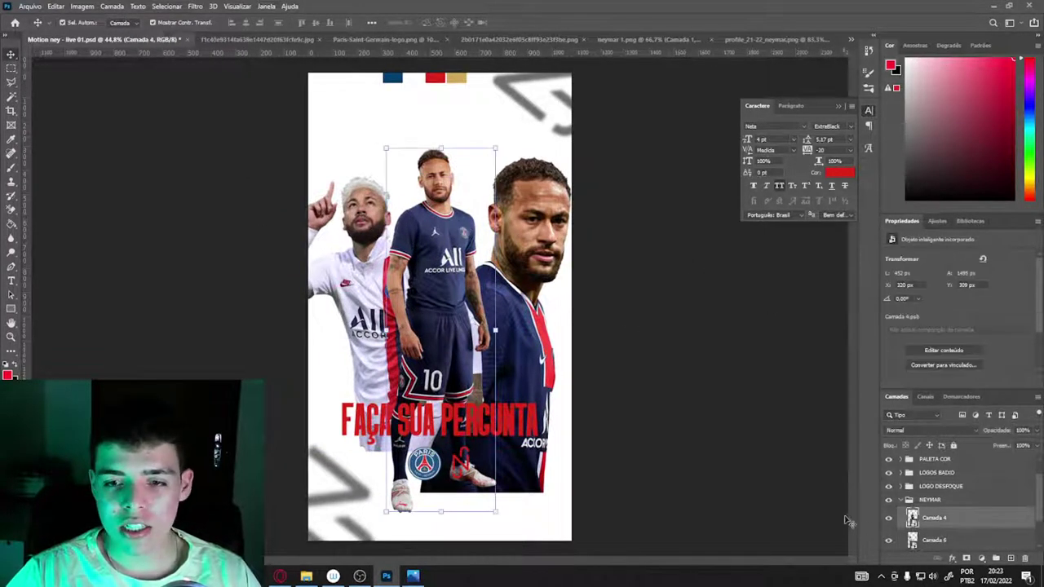
pyautogui.click(889, 517)
pyautogui.scroll(-1, 910, 522)
pyautogui.click(888, 540)
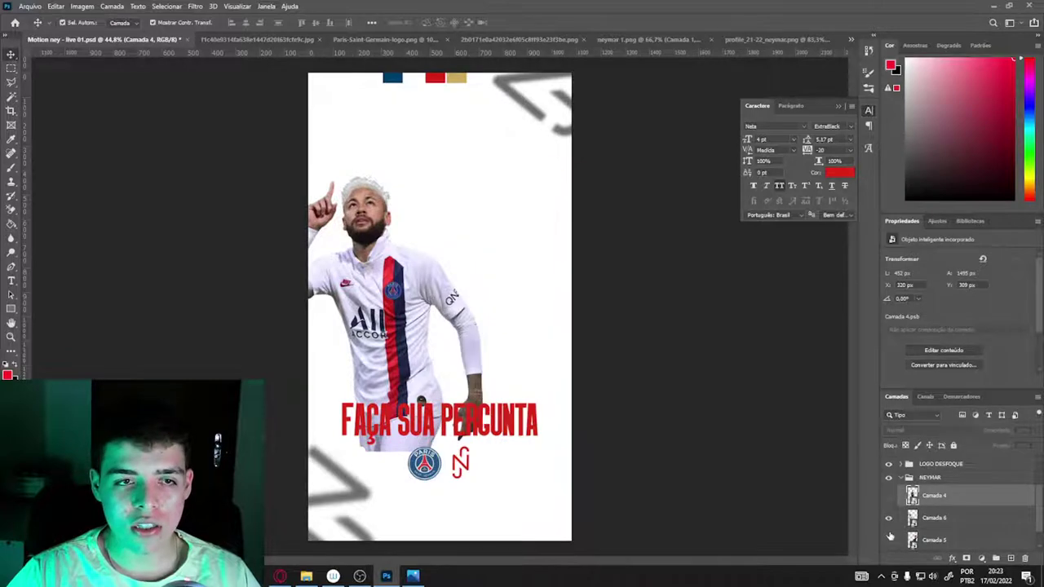
pyautogui.click(950, 526)
pyautogui.click(196, 6)
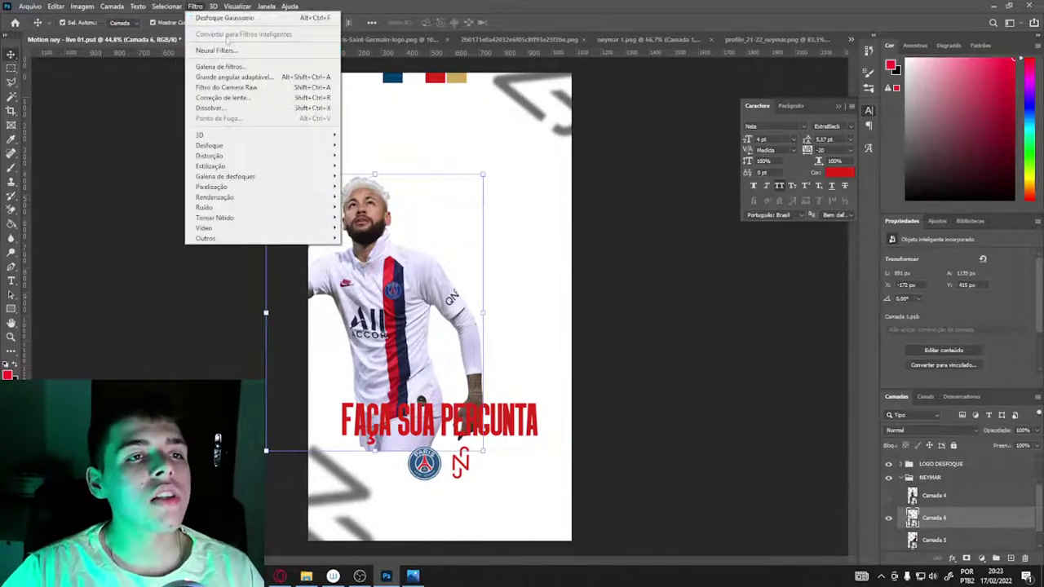
pyautogui.click(196, 6)
pyautogui.click(195, 6)
pyautogui.click(239, 86)
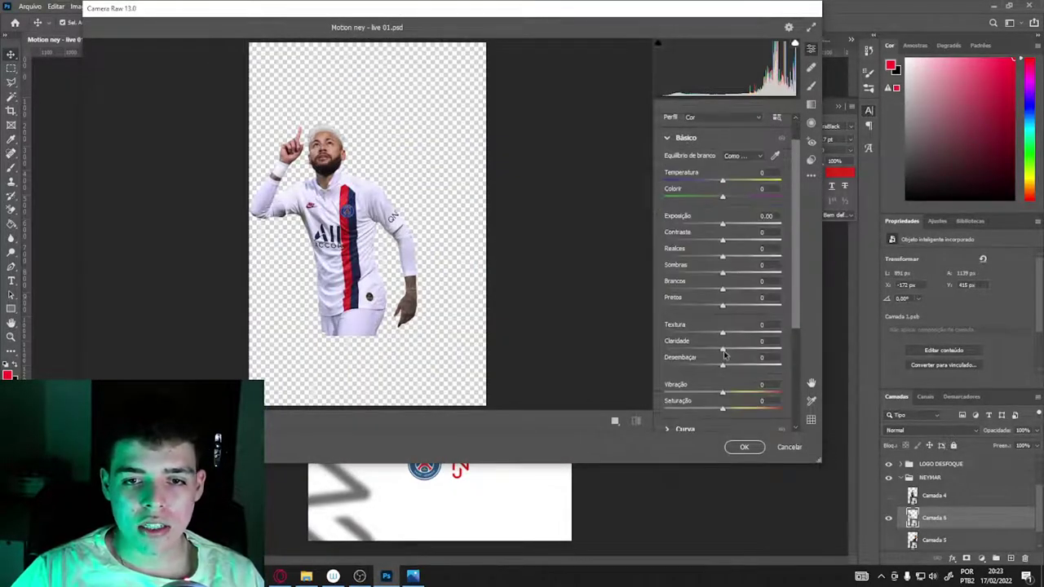
# Boost Texture to +67 and raise Clarity on the white-kit Neymar
pyautogui.moveTo(723, 349); pyautogui.dragTo(727, 349)
pyautogui.scroll(1, 367, 224)
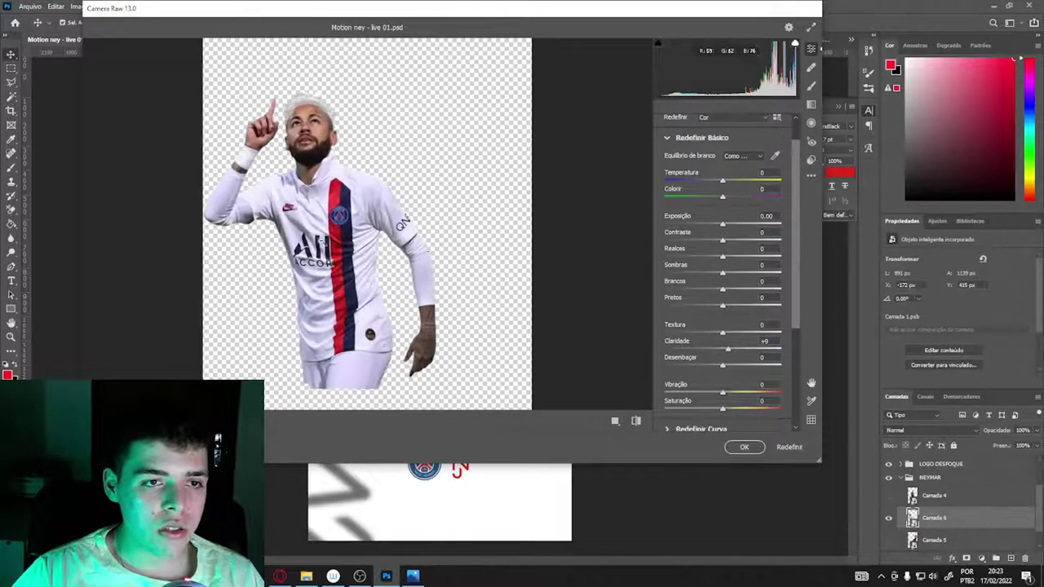
pyautogui.scroll(3, 314, 154)
pyautogui.scroll(-1, 387, 251)
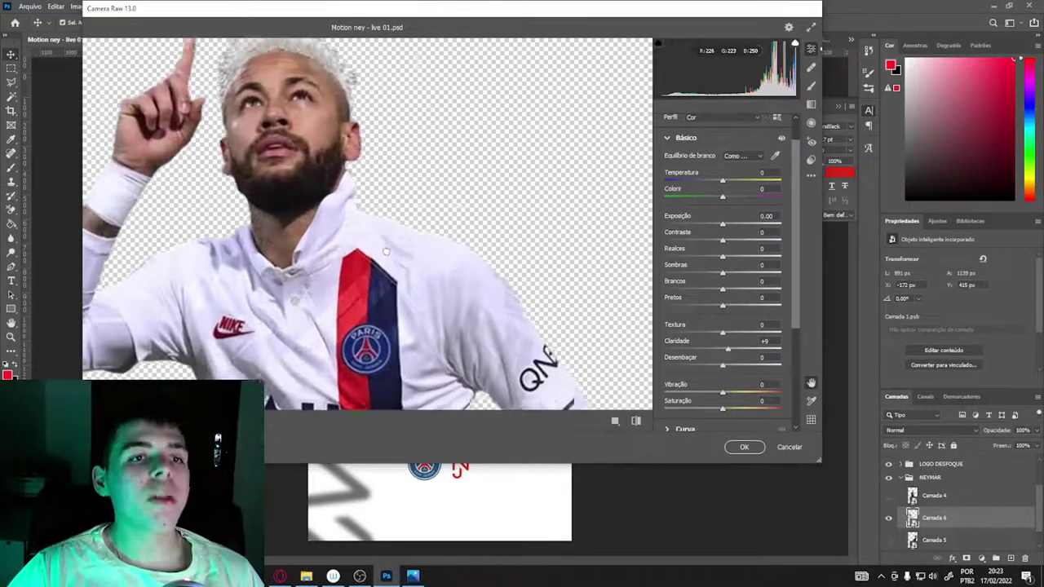
pyautogui.scroll(2, 387, 251)
pyautogui.scroll(1, 387, 252)
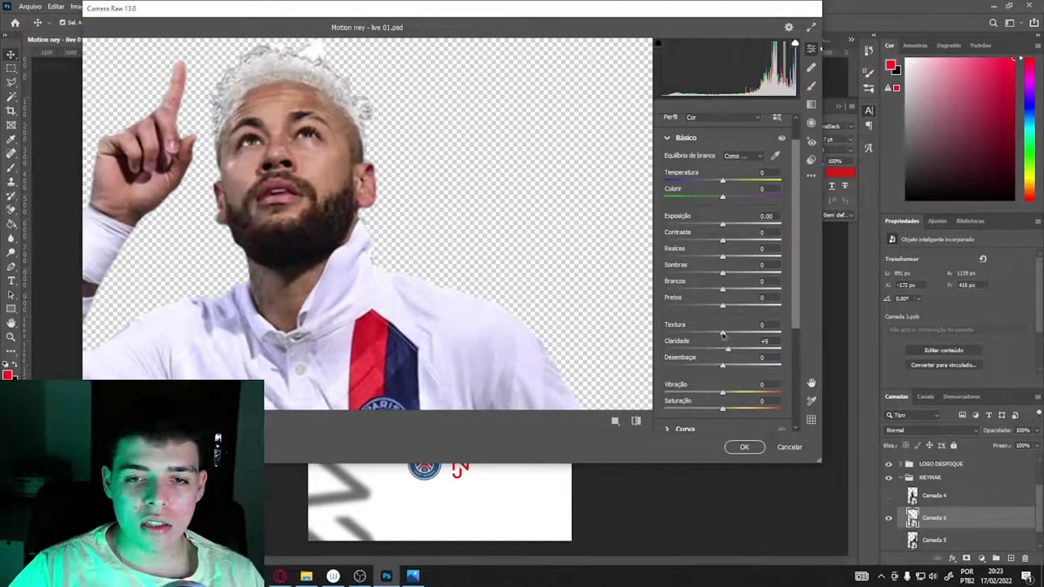
pyautogui.moveTo(722, 333); pyautogui.dragTo(766, 333)
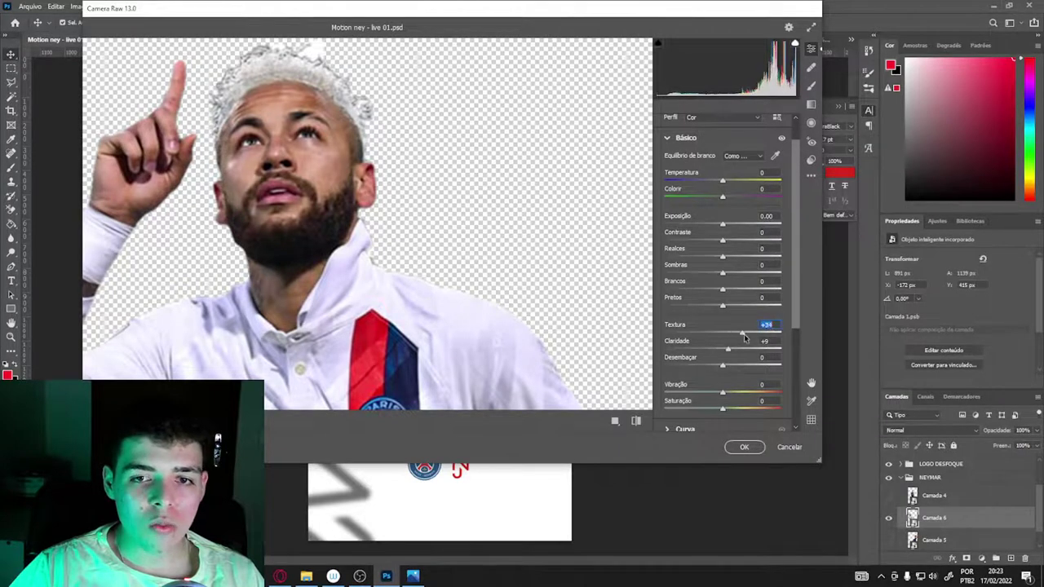
pyautogui.moveTo(733, 349); pyautogui.dragTo(736, 352)
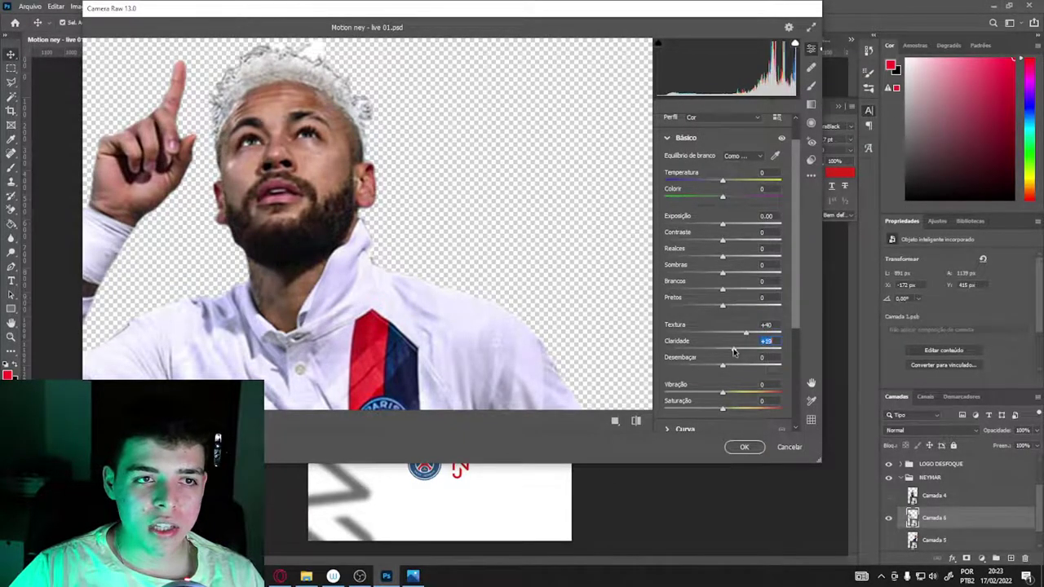
pyautogui.scroll(-3, 702, 349)
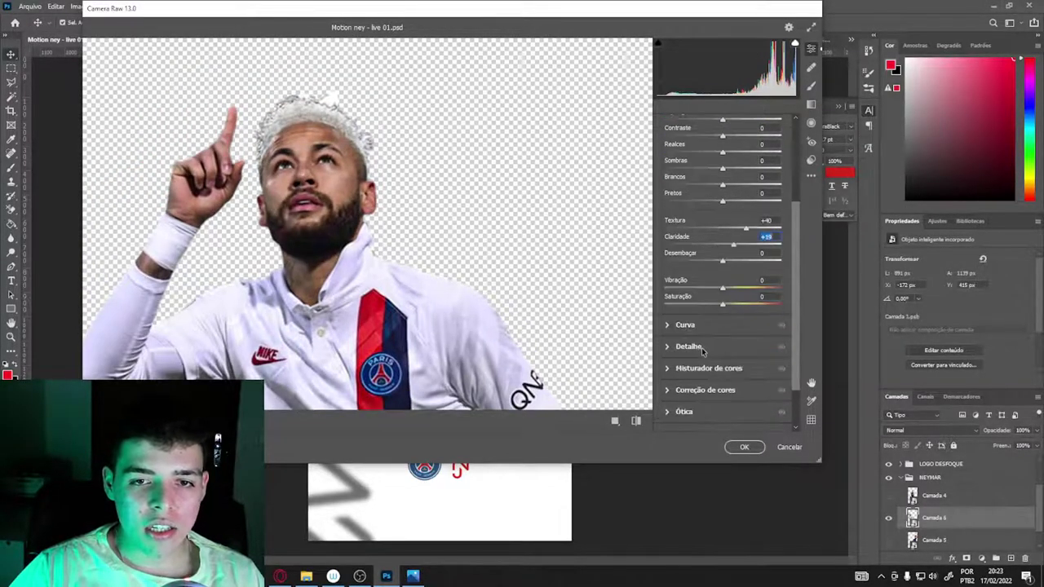
pyautogui.click(700, 348)
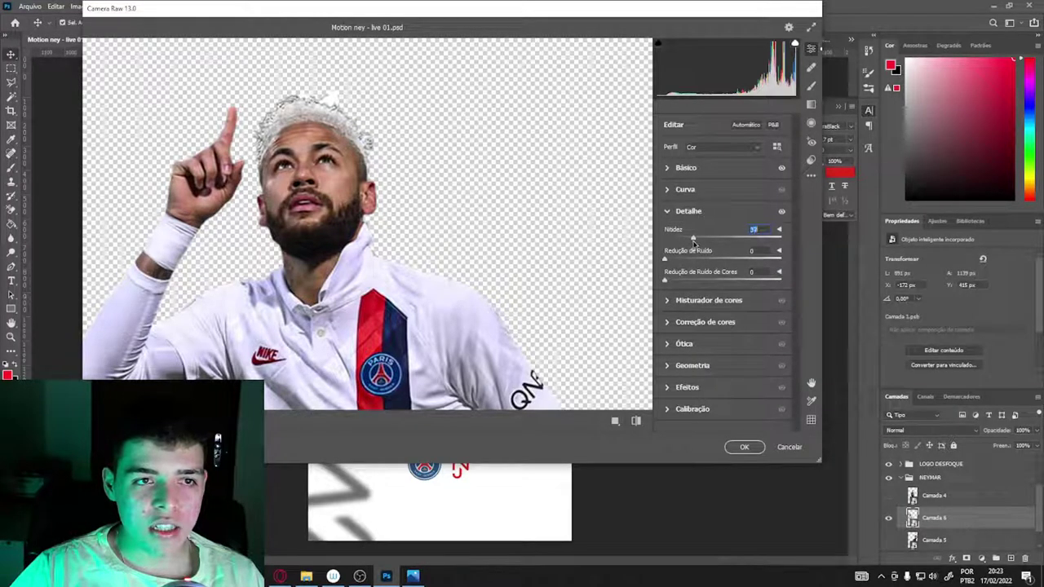
pyautogui.click(696, 166)
# Set Contrast +16, Highlights -37, Vibrance -100, raise Clarity further, and apply the filter
pyautogui.hotkey('shift', 'Up')
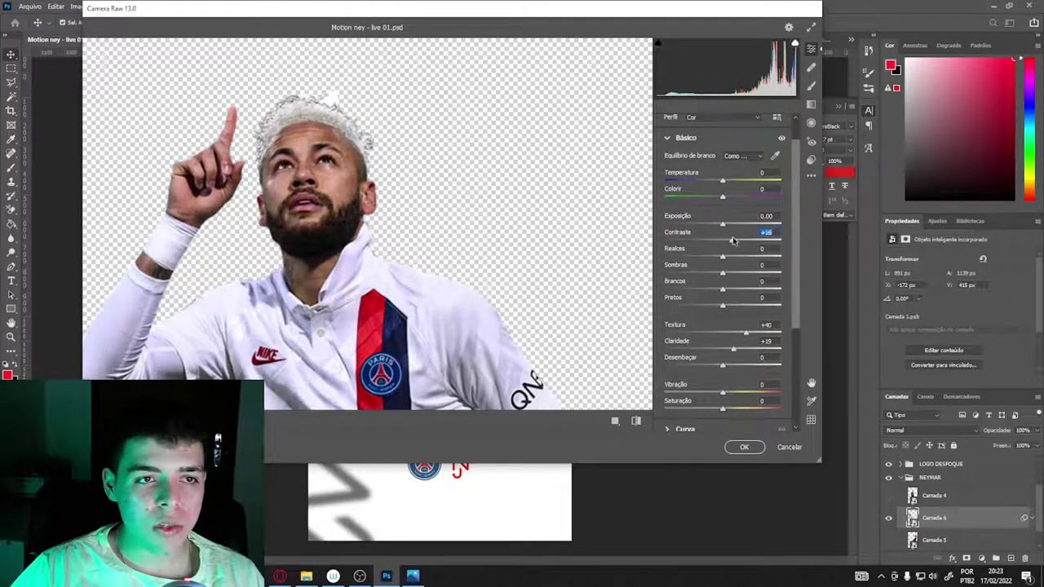
pyautogui.moveTo(723, 256); pyautogui.dragTo(700, 256)
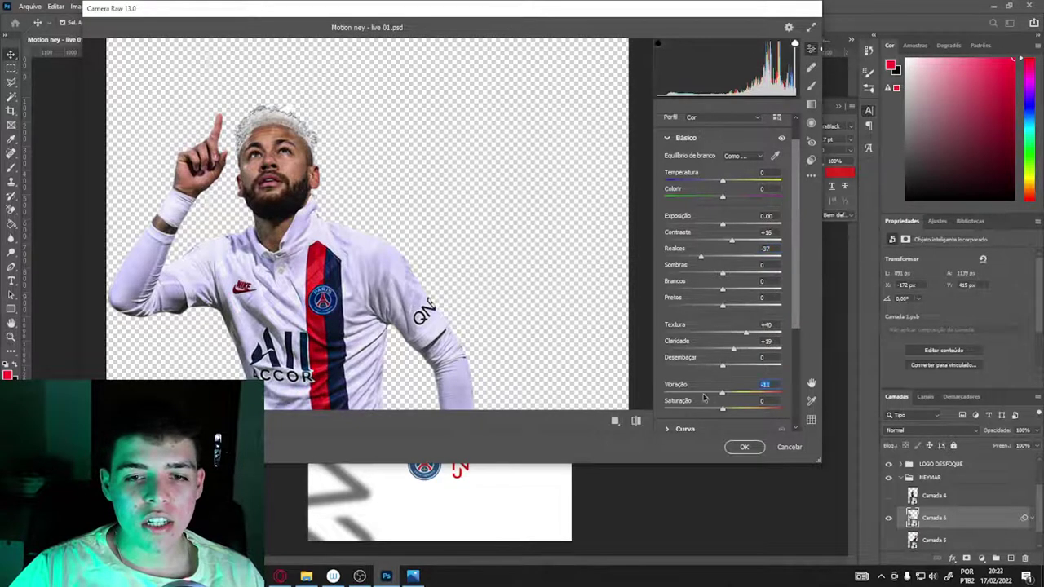
pyautogui.moveTo(705, 397)
pyautogui.mouseDown()
pyautogui.moveTo(667, 394)
pyautogui.moveTo(703, 410)
pyautogui.moveTo(665, 410)
pyautogui.mouseUp()
pyautogui.scroll(-1, 341, 256)
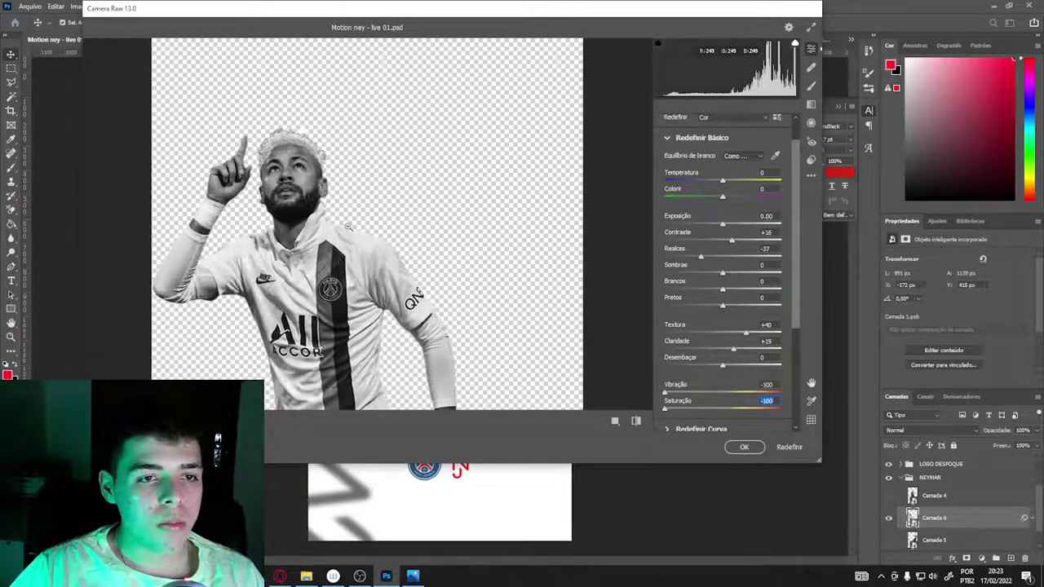
pyautogui.scroll(1, 341, 255)
pyautogui.scroll(-5, 702, 277)
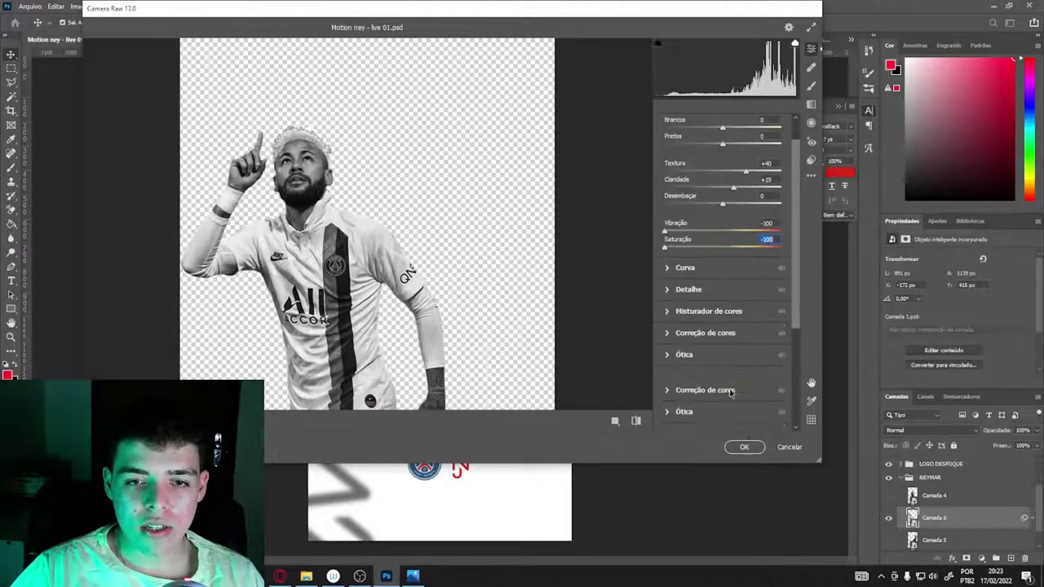
pyautogui.moveTo(734, 189); pyautogui.dragTo(743, 189)
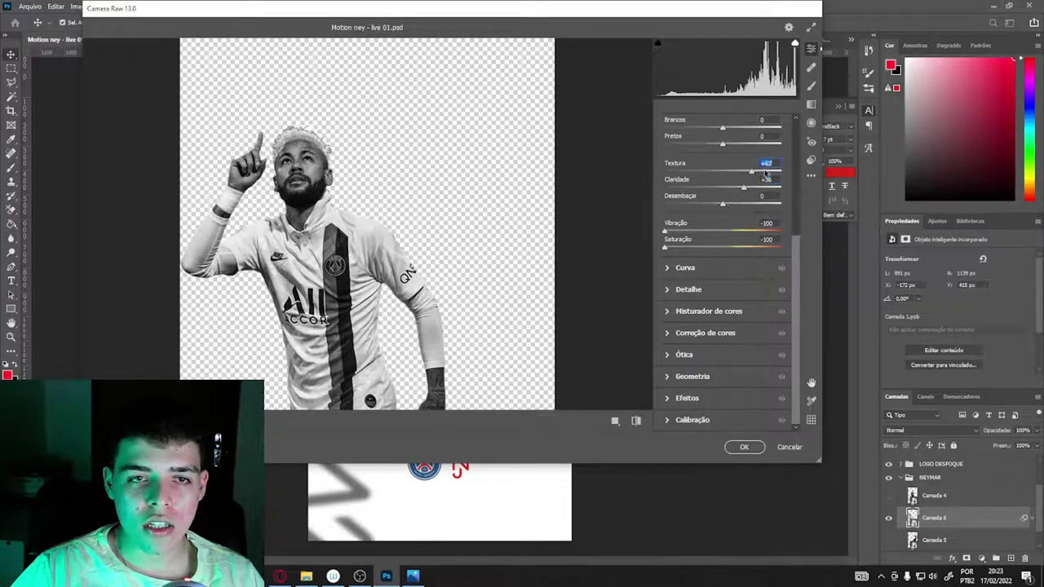
pyautogui.click(744, 447)
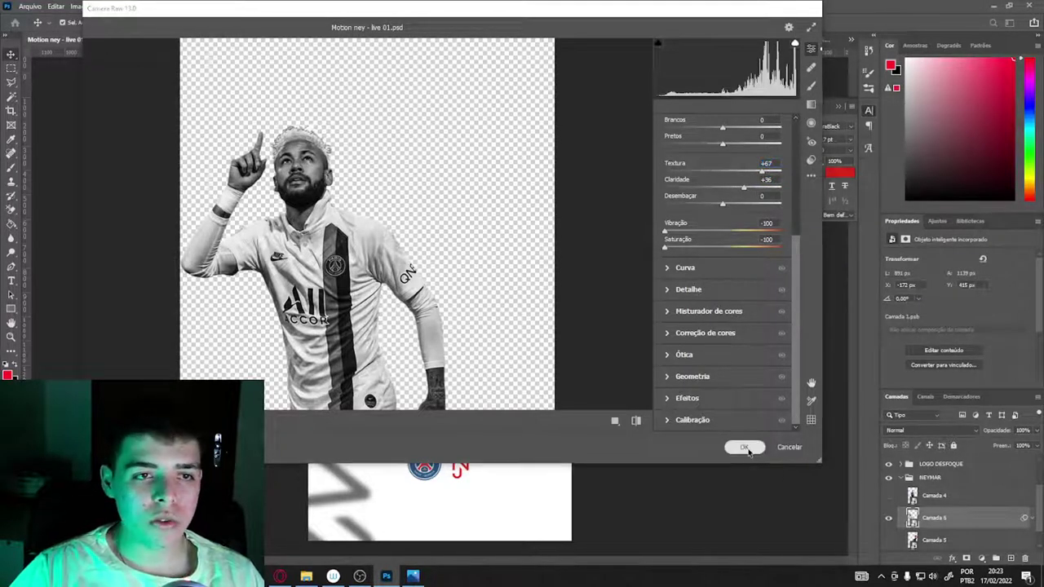
# Show and select the blue-jersey Neymar, Camada 5, and launch Camera Raw Filter on it
pyautogui.click(887, 496)
pyautogui.click(944, 518)
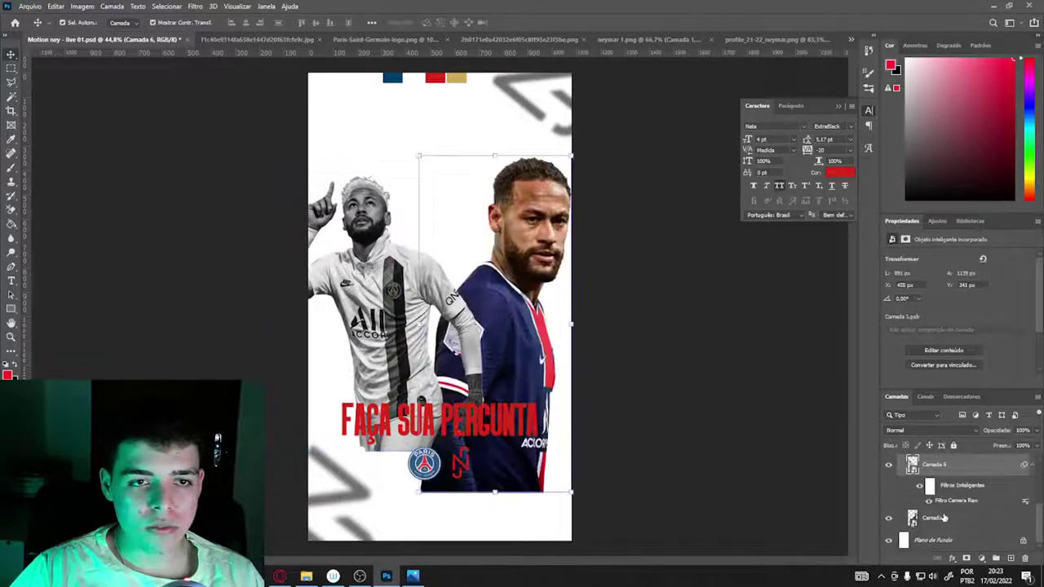
pyautogui.click(944, 518)
pyautogui.click(195, 6)
pyautogui.click(241, 90)
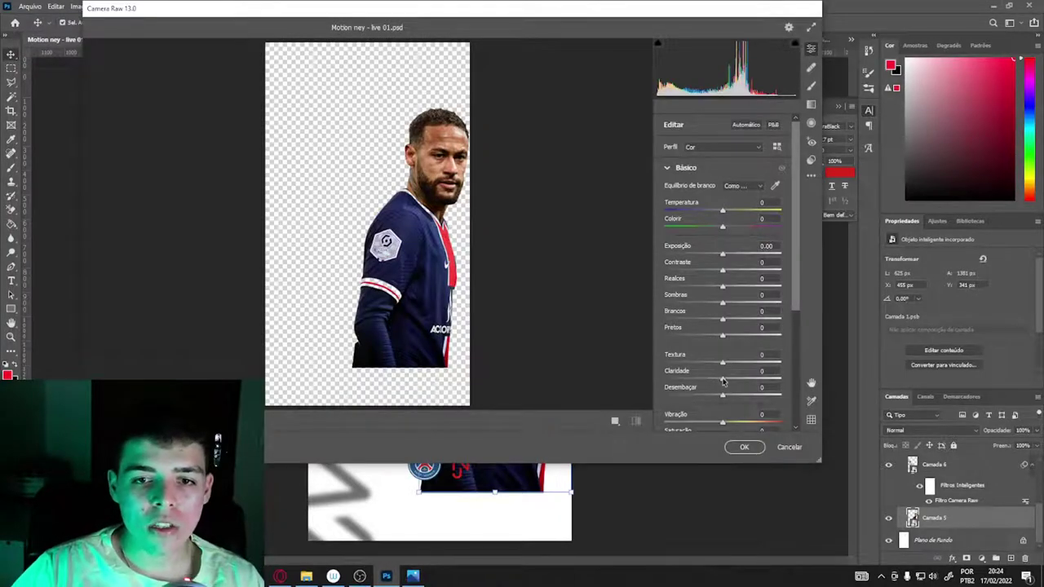
# Set Texture +63, Clarity +30, remove all colour, set Sharpening 60, and zoom the preview to the face
pyautogui.moveTo(723, 380); pyautogui.dragTo(758, 362)
pyautogui.scroll(-1, 754, 356)
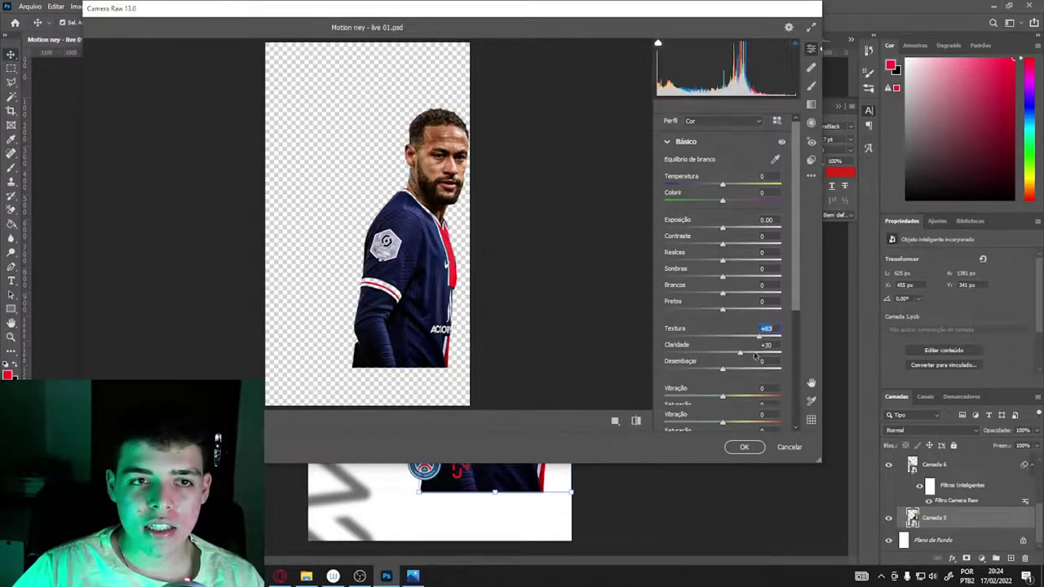
pyautogui.scroll(-3, 754, 356)
pyautogui.moveTo(672, 299)
pyautogui.mouseDown()
pyautogui.moveTo(659, 300)
pyautogui.moveTo(657, 318)
pyautogui.mouseUp()
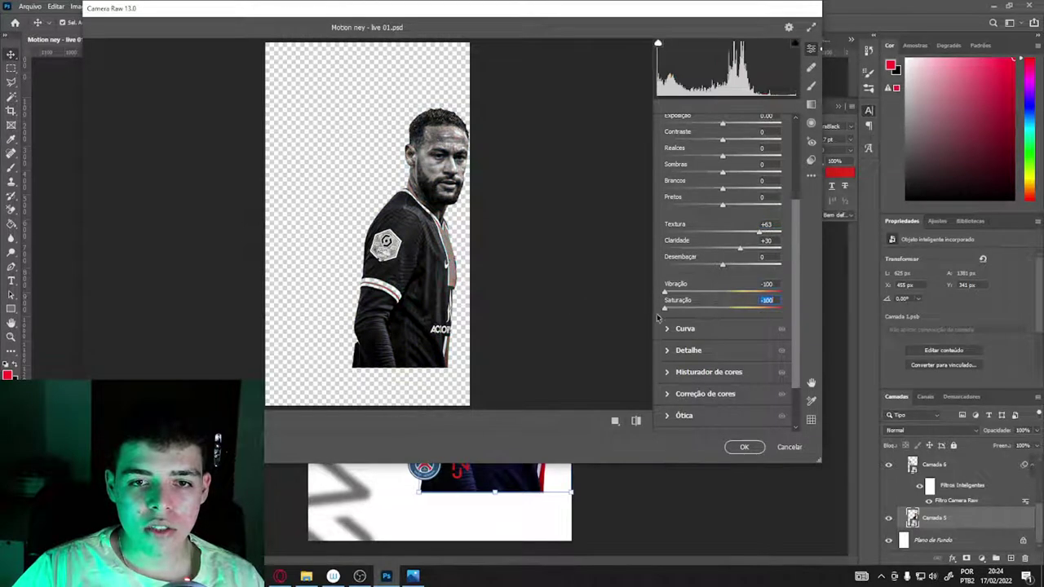
pyautogui.click(690, 351)
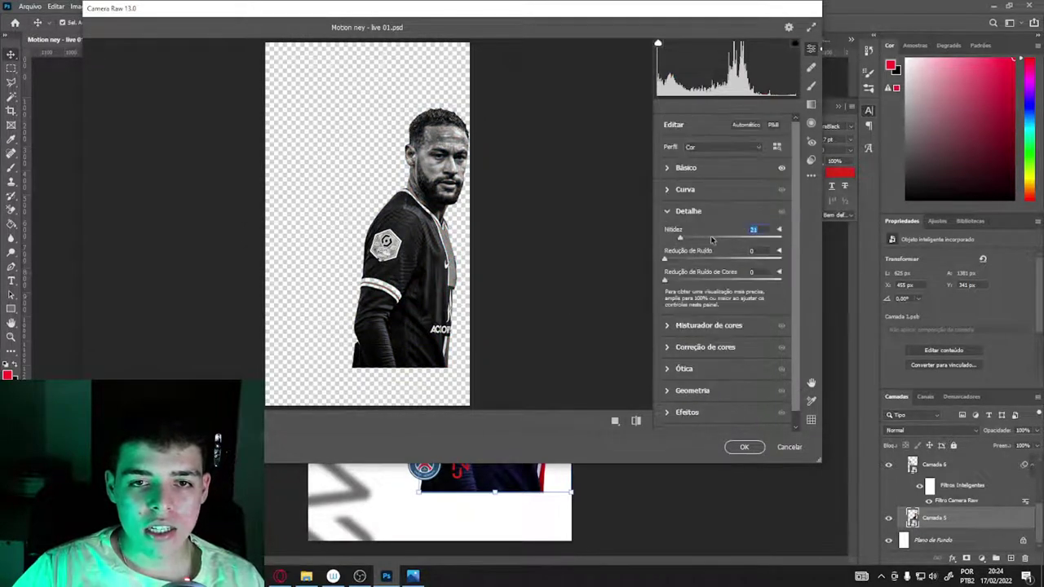
pyautogui.scroll(-1, 712, 275)
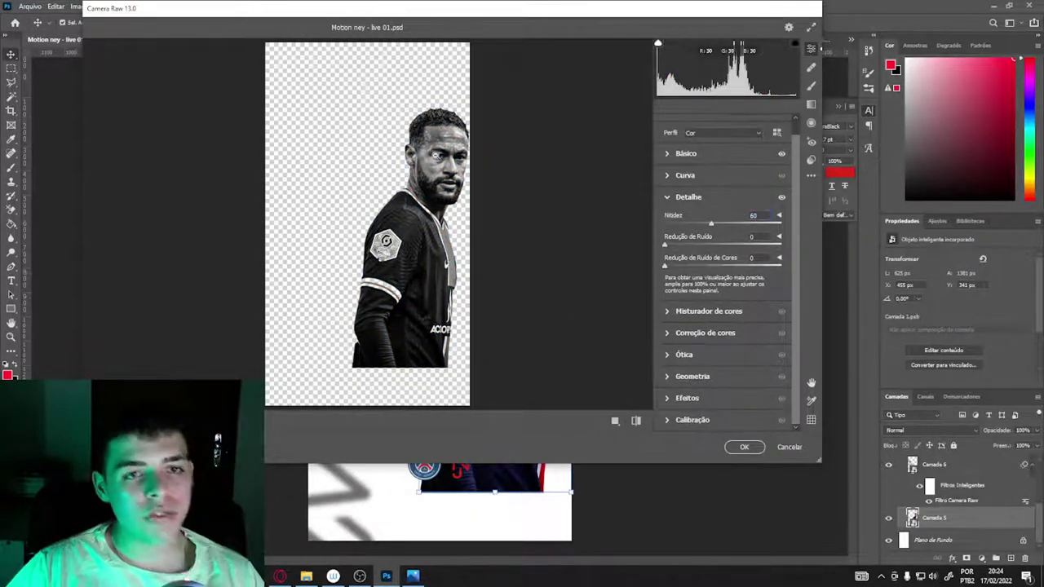
pyautogui.click(494, 160)
pyautogui.moveTo(461, 274); pyautogui.dragTo(461, 165)
pyautogui.keyDown('alt'); pyautogui.click(481, 183); pyautogui.keyUp('alt')
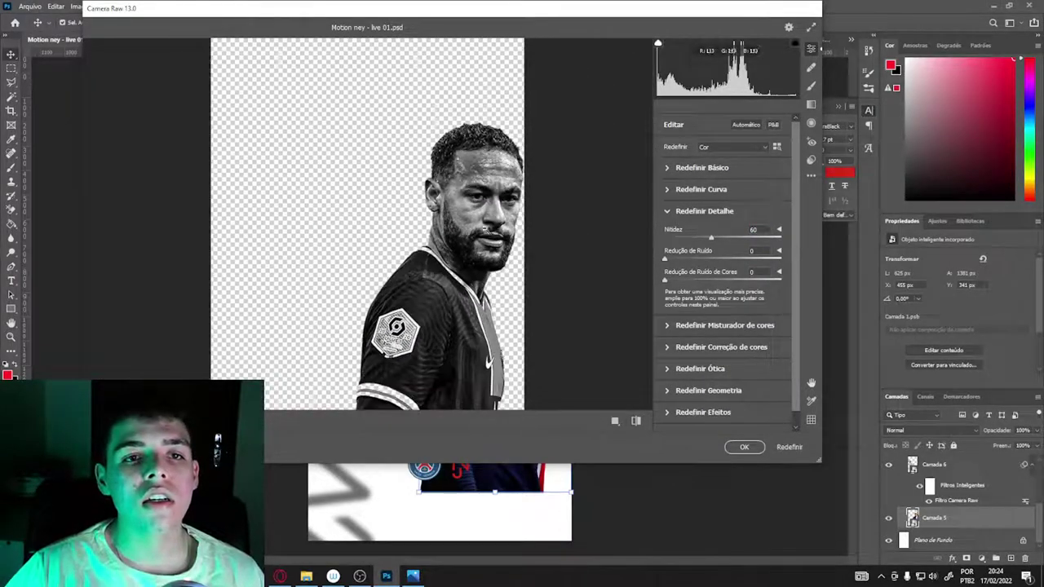
pyautogui.moveTo(481, 183)
pyautogui.mouseDown()
pyautogui.moveTo(527, 188)
pyautogui.moveTo(388, 144)
pyautogui.mouseUp()
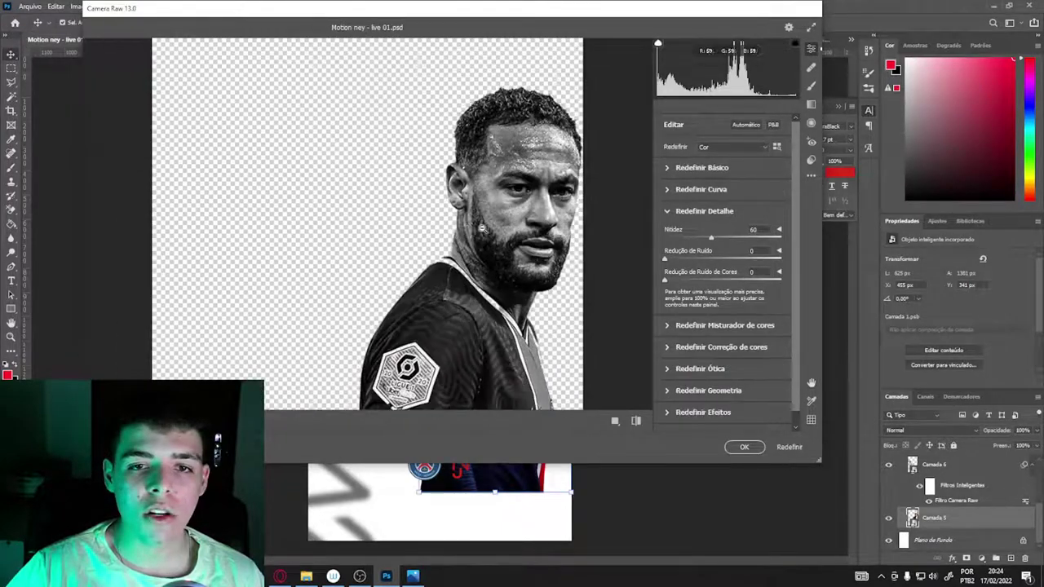
# Check the face in the preview and apply the black-and-white Camera Raw filter to the navy-kit Neymar
pyautogui.moveTo(461, 221)
pyautogui.mouseDown()
pyautogui.moveTo(494, 233)
pyautogui.moveTo(456, 116)
pyautogui.mouseUp()
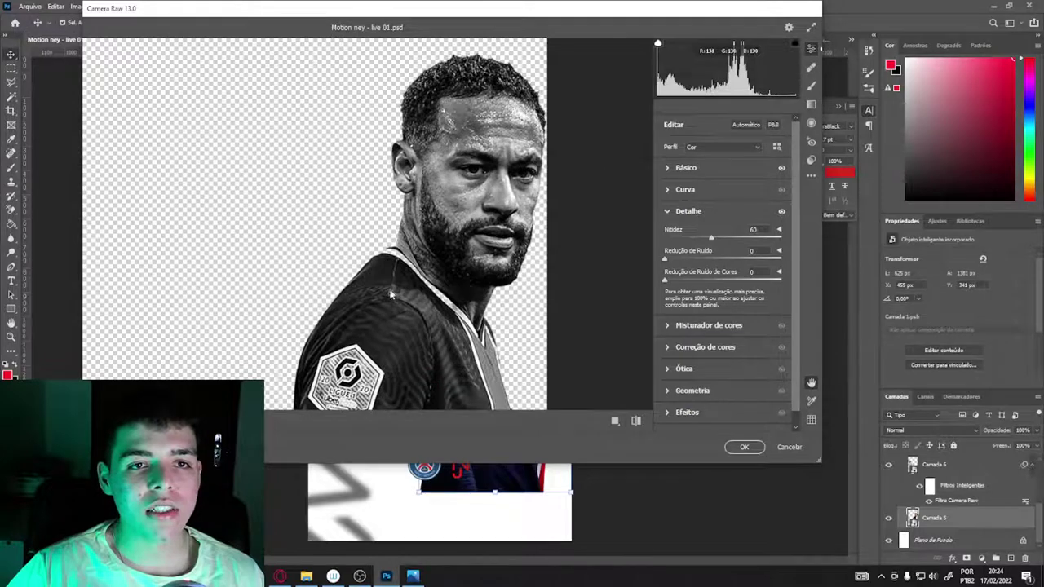
pyautogui.scroll(-10, 391, 296)
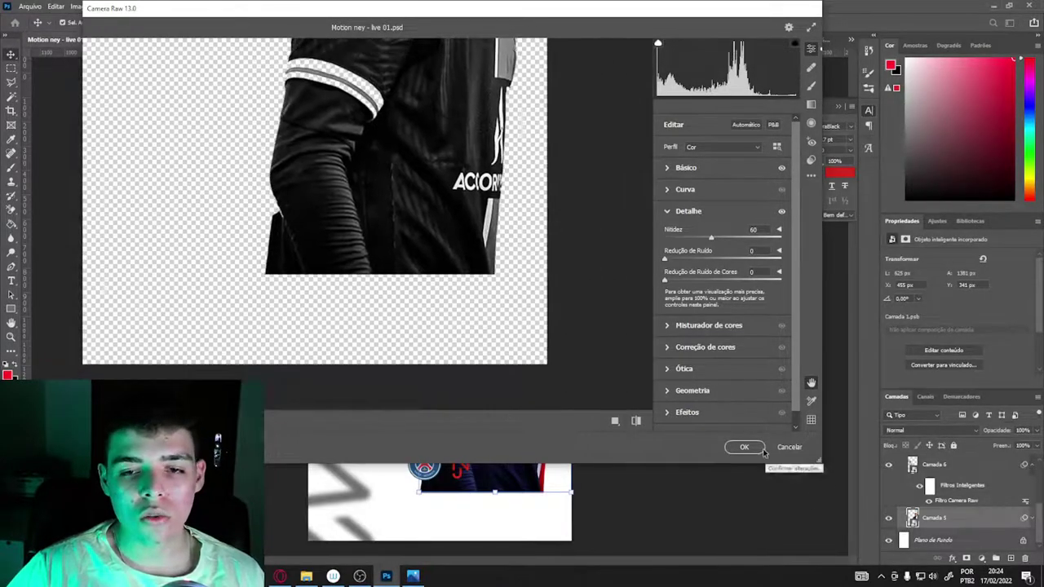
pyautogui.click(762, 450)
# Show and select the standing blue-kit Neymar, Camada 4, and launch Camera Raw Filter on it
pyautogui.scroll(1, 913, 487)
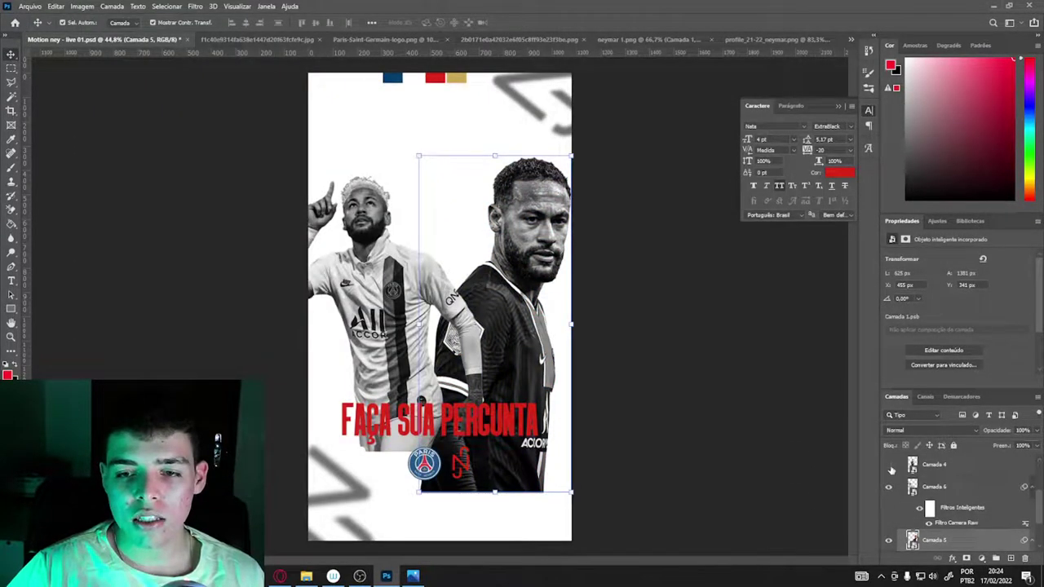
pyautogui.click(889, 465)
pyautogui.scroll(3, 444, 211)
pyautogui.click(444, 211)
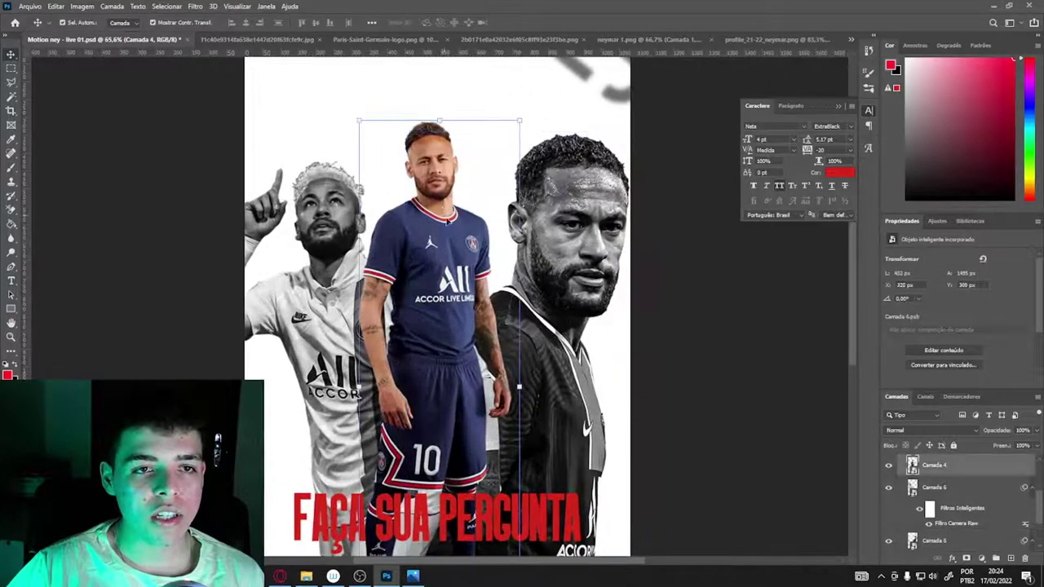
pyautogui.scroll(-3, 450, 238)
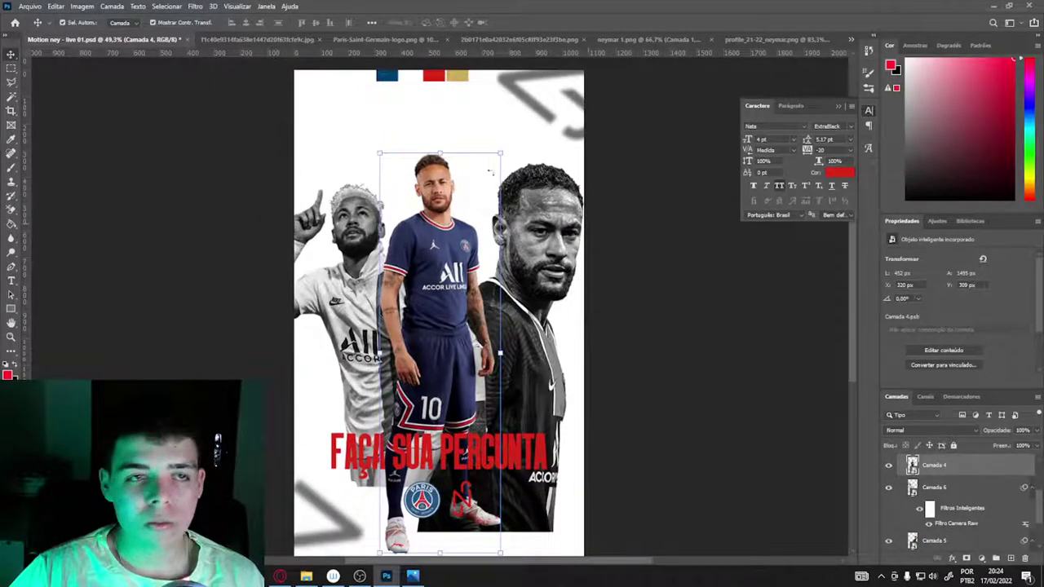
pyautogui.click(195, 5)
pyautogui.click(248, 97)
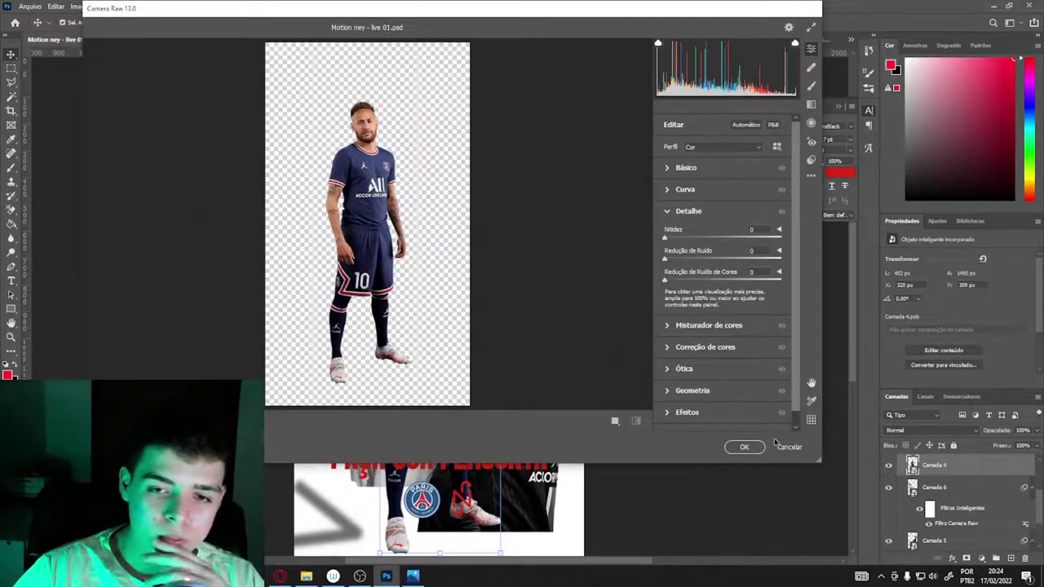
# In Camera Raw, raise centre Neymar's Texture to +49 and Clarity to +40, easing sharpening slightly
pyautogui.click(686, 169)
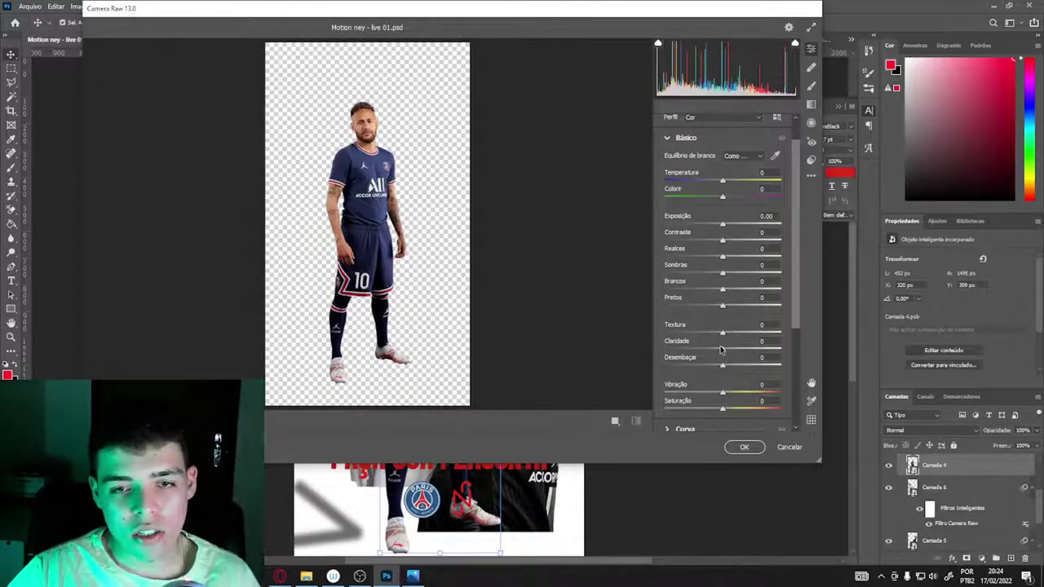
pyautogui.moveTo(723, 349); pyautogui.dragTo(739, 333)
pyautogui.click(334, 75)
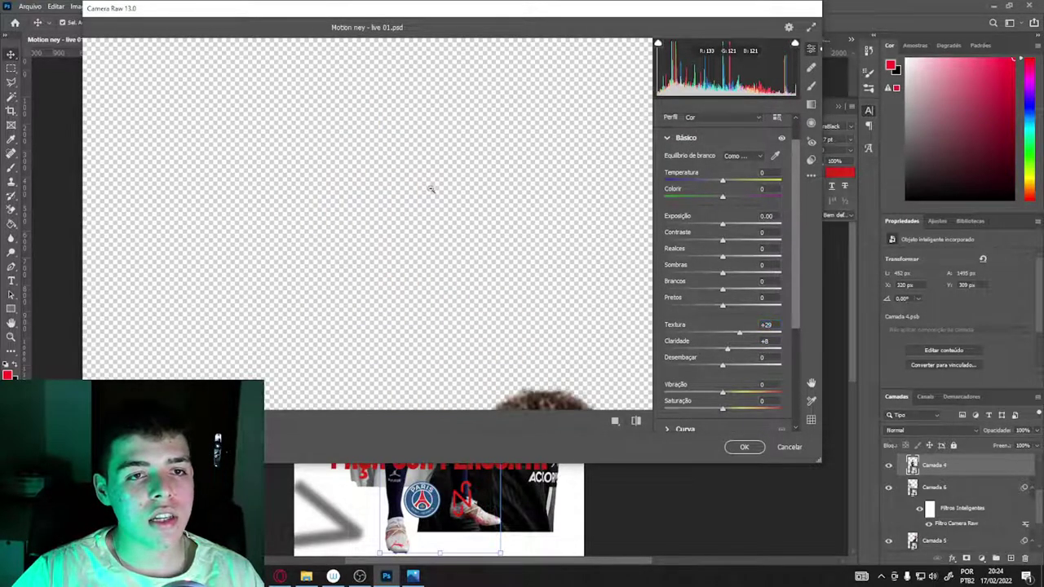
pyautogui.moveTo(431, 186); pyautogui.dragTo(461, 202)
pyautogui.keyDown('alt'); pyautogui.click(461, 201); pyautogui.keyUp('alt')
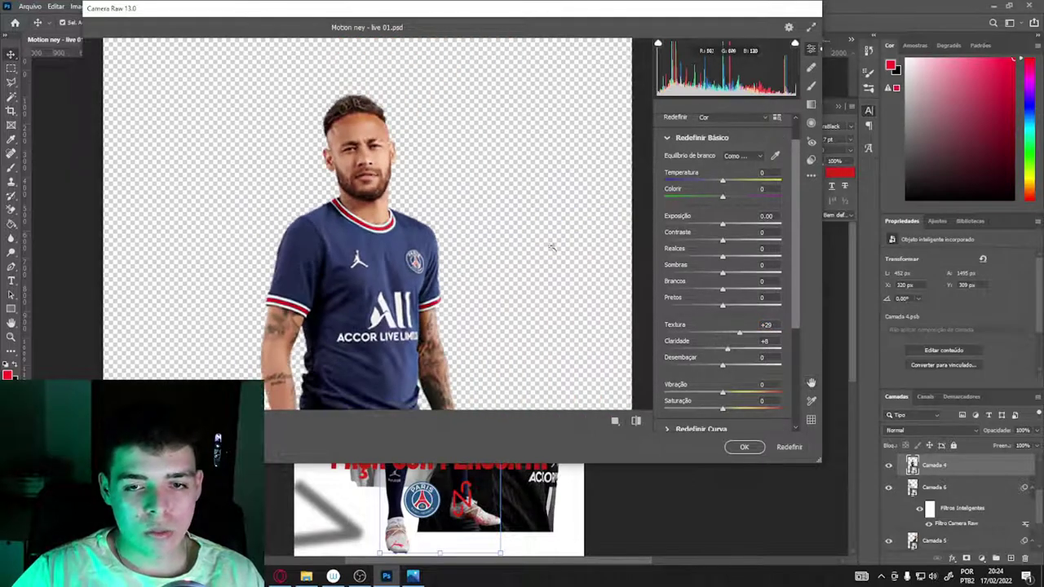
pyautogui.write('+49')
pyautogui.moveTo(733, 351); pyautogui.dragTo(749, 351)
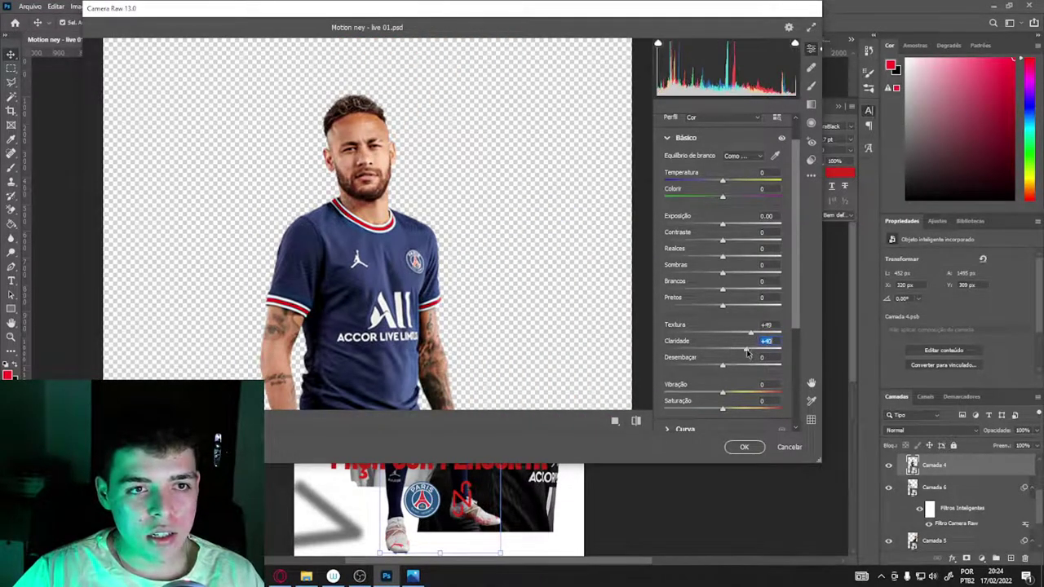
pyautogui.scroll(-3, 714, 343)
pyautogui.click(695, 294)
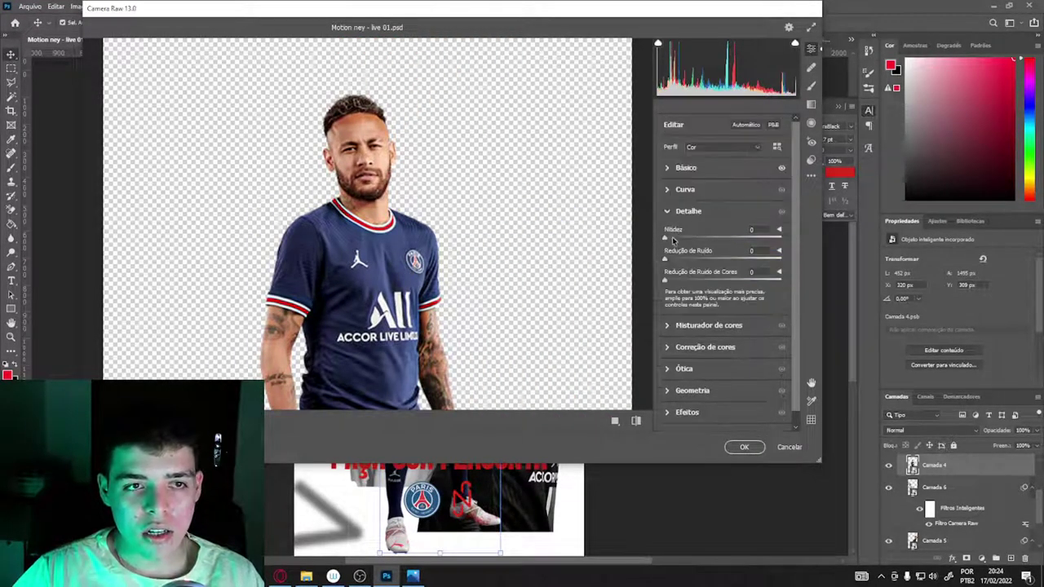
pyautogui.moveTo(706, 239); pyautogui.dragTo(702, 237)
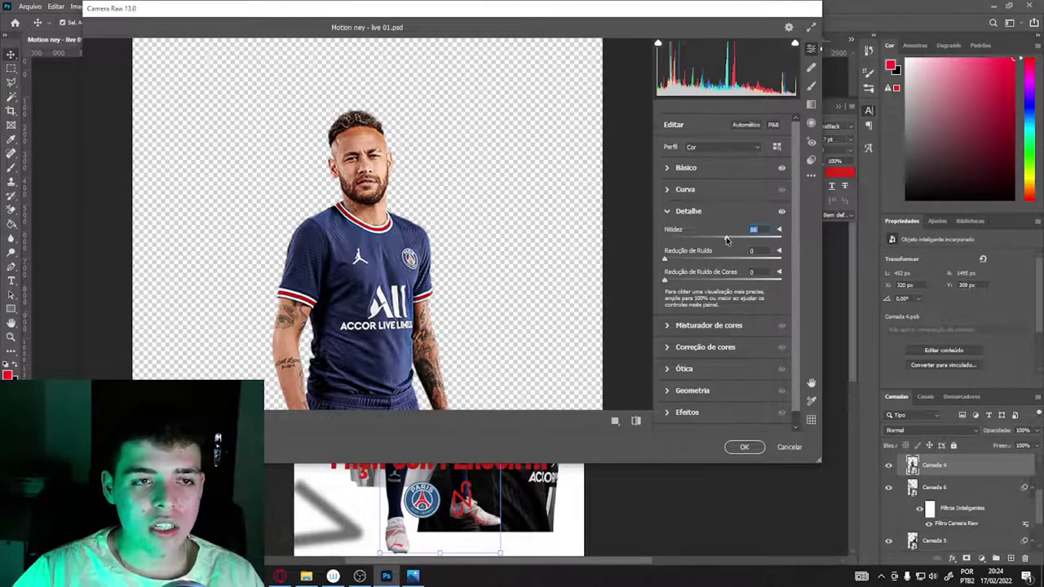
# Raise the Contrast, lower Vibrance to -20, and apply the Camera Raw filter
pyautogui.click(692, 169)
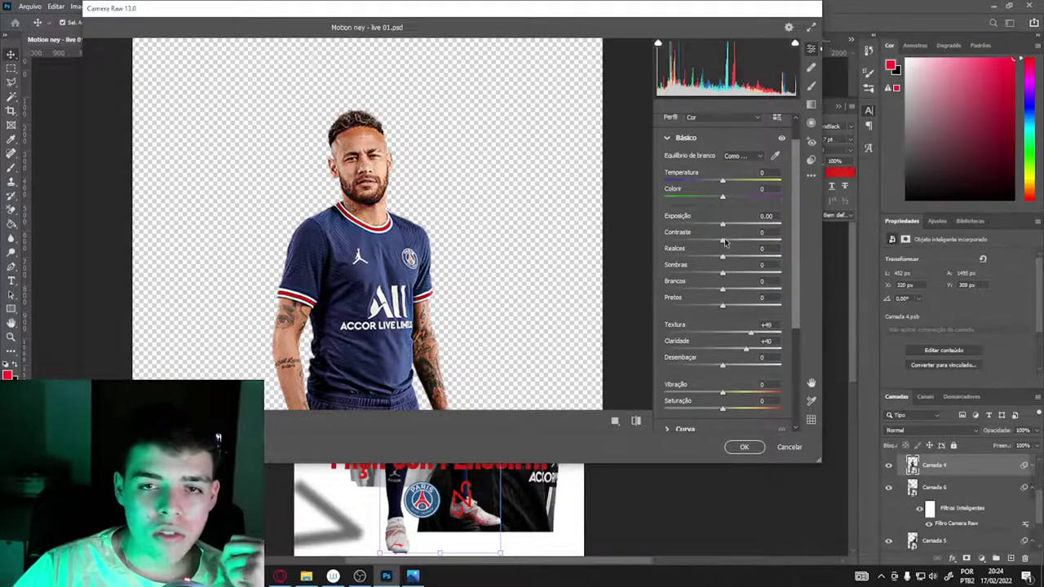
pyautogui.moveTo(722, 238)
pyautogui.mouseDown()
pyautogui.moveTo(697, 257)
pyautogui.moveTo(749, 294)
pyautogui.moveTo(721, 308)
pyautogui.mouseUp()
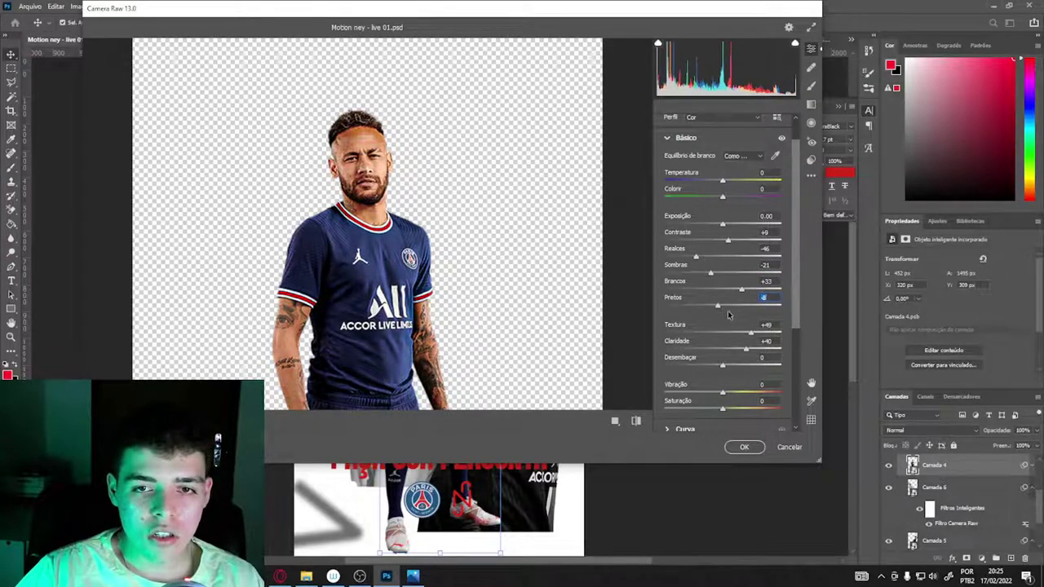
pyautogui.press('alt')
pyautogui.scroll(-3, 459, 289)
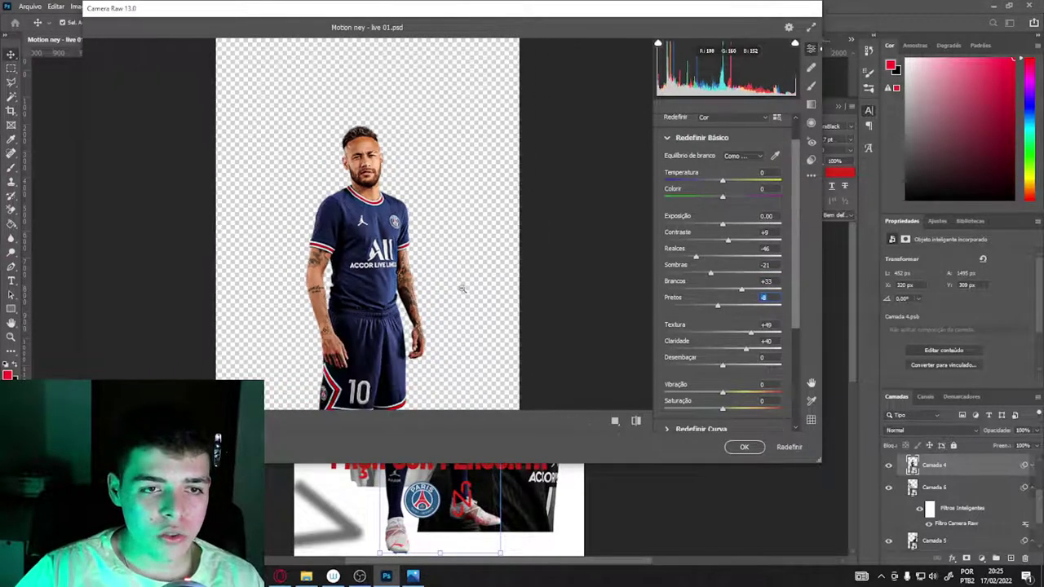
pyautogui.keyDown('alt'); pyautogui.click(418, 327); pyautogui.keyUp('alt')
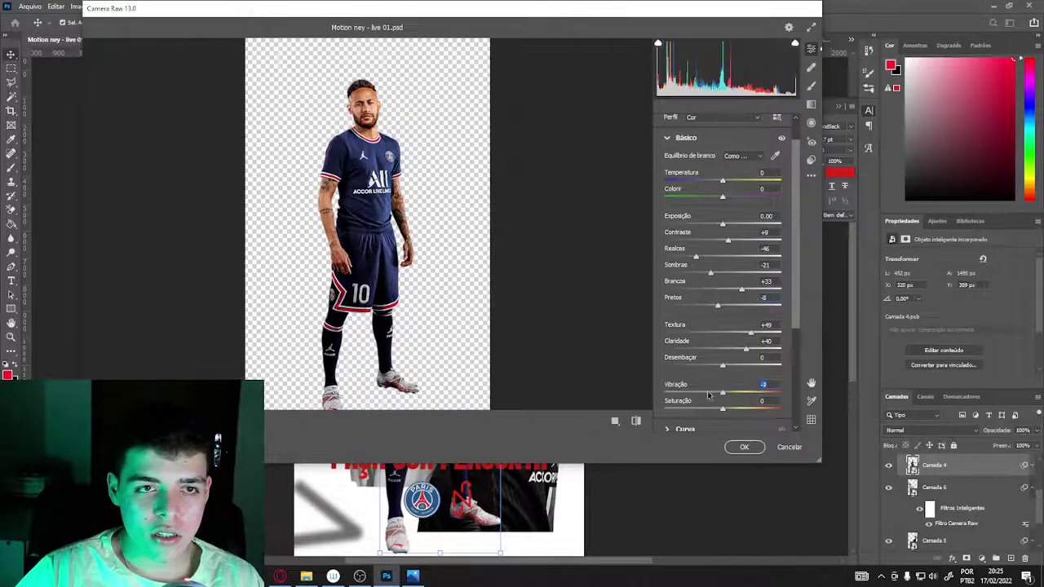
pyautogui.moveTo(708, 395); pyautogui.dragTo(722, 396)
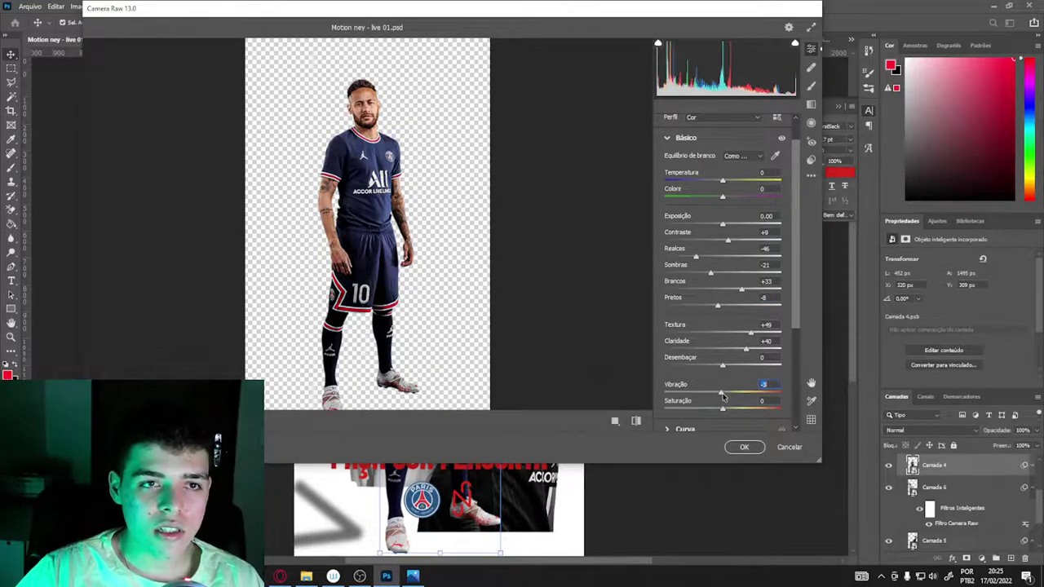
pyautogui.click(744, 449)
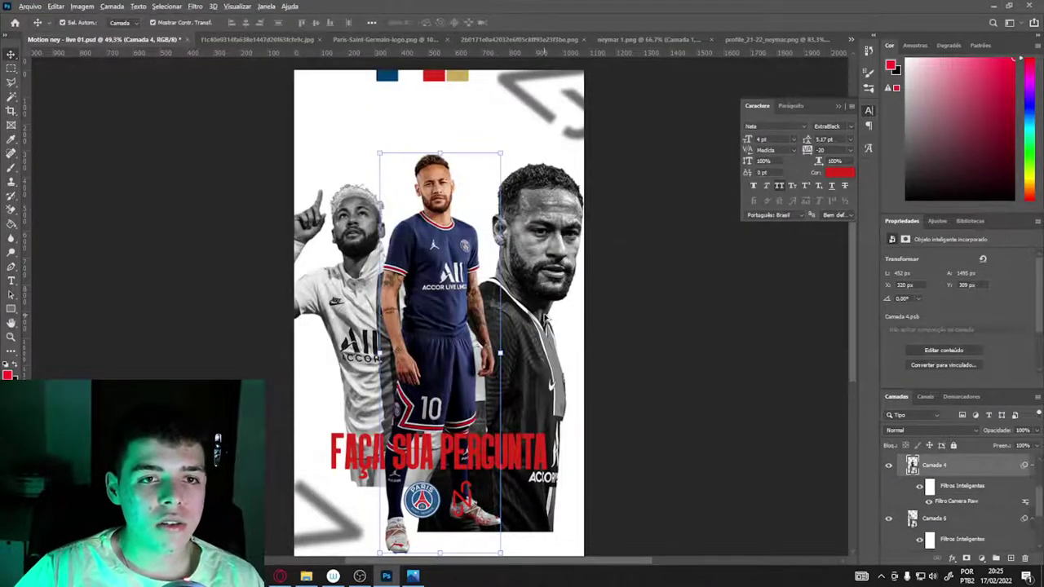
# Shift the colour centre Neymar, Camada 4, slightly to the right
pyautogui.hotkey('ctrl', '+')
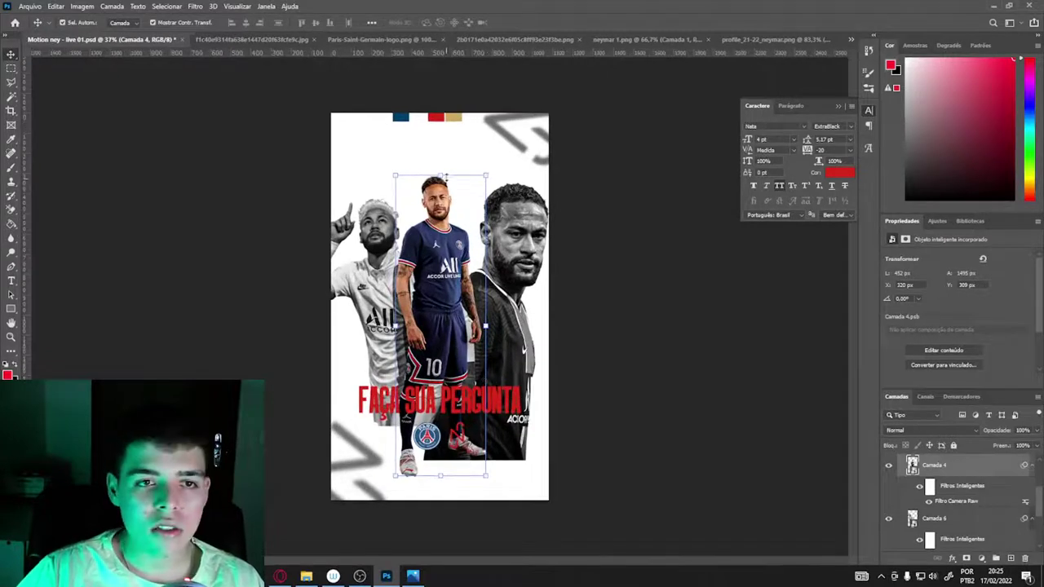
pyautogui.click(509, 261)
pyautogui.hotkey('ctrl', 't')
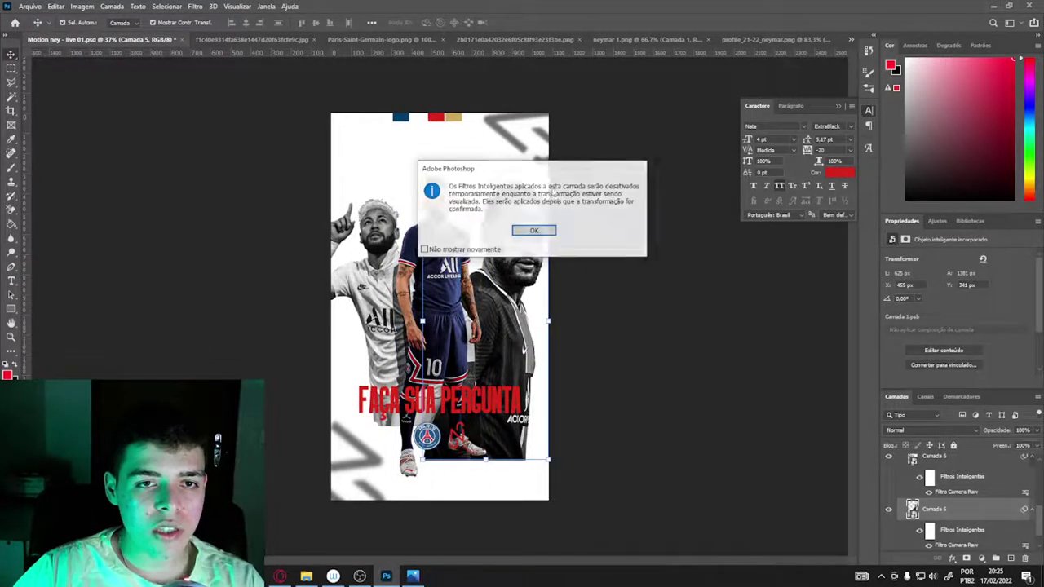
pyautogui.press('Return')
pyautogui.moveTo(547, 181); pyautogui.dragTo(547, 191)
pyautogui.press('Return')
pyautogui.moveTo(455, 249); pyautogui.dragTo(465, 236)
# Fade the right and left black-and-white Neymar cutouts, bringing the left one, Camada 6, to 52% opacity
pyautogui.click(602, 257)
pyautogui.scroll(1, 602, 256)
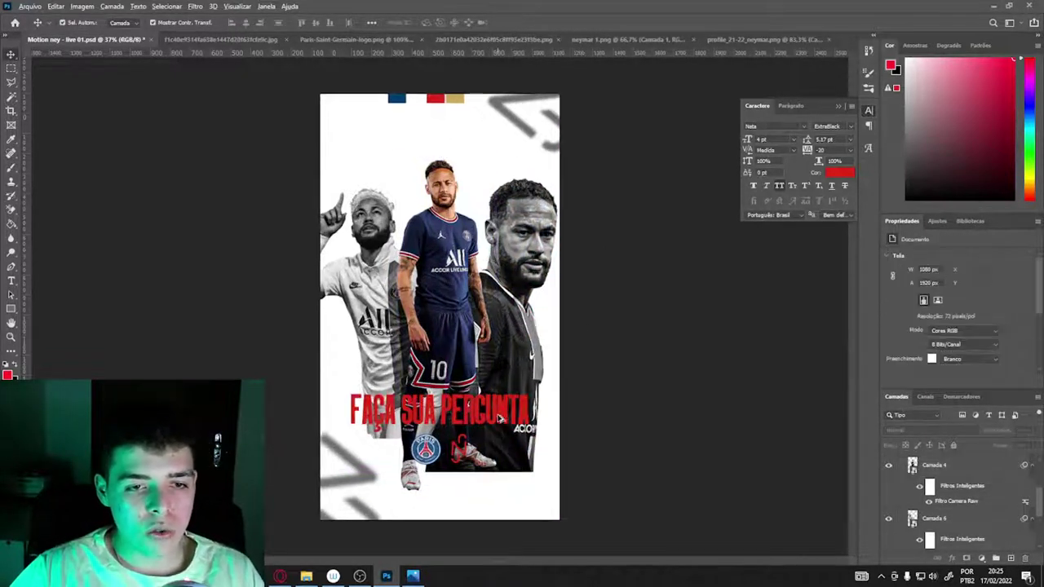
pyautogui.click(527, 286)
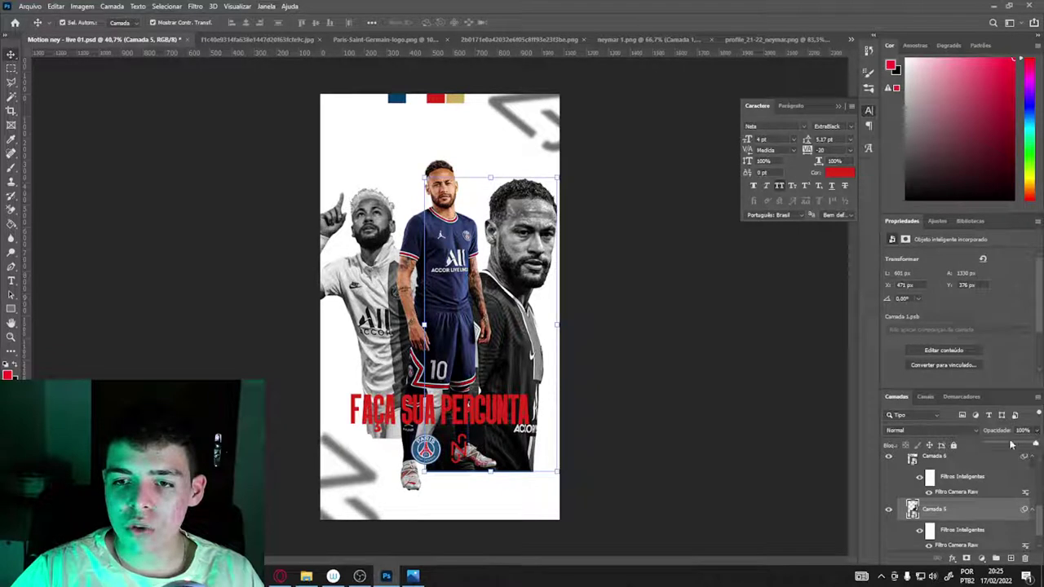
pyautogui.moveTo(1011, 445); pyautogui.dragTo(1008, 445)
pyautogui.click(355, 236)
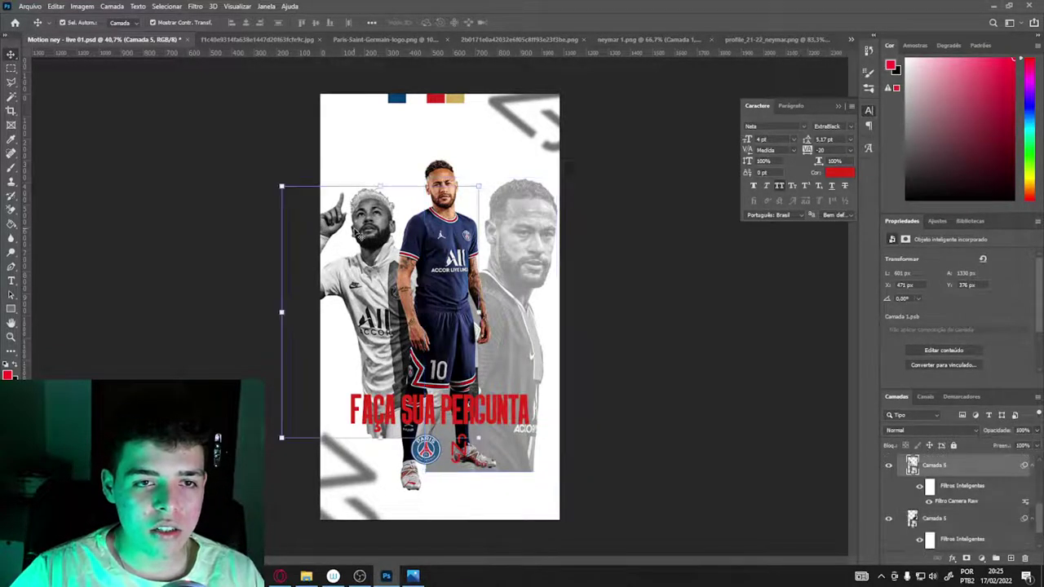
pyautogui.moveTo(1028, 439)
pyautogui.mouseDown()
pyautogui.moveTo(1009, 447)
pyautogui.moveTo(1018, 445)
pyautogui.mouseUp()
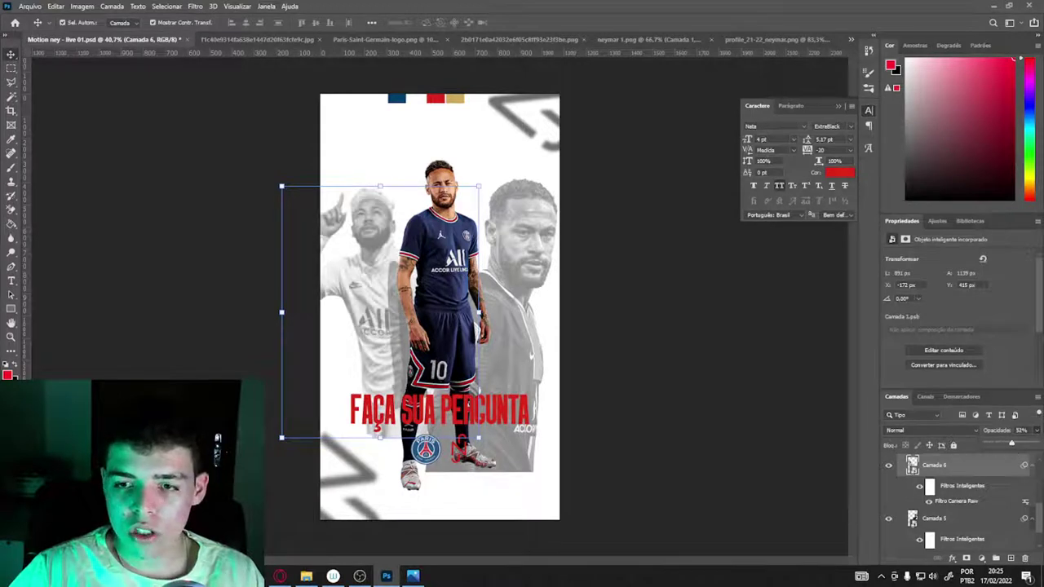
pyautogui.click(960, 520)
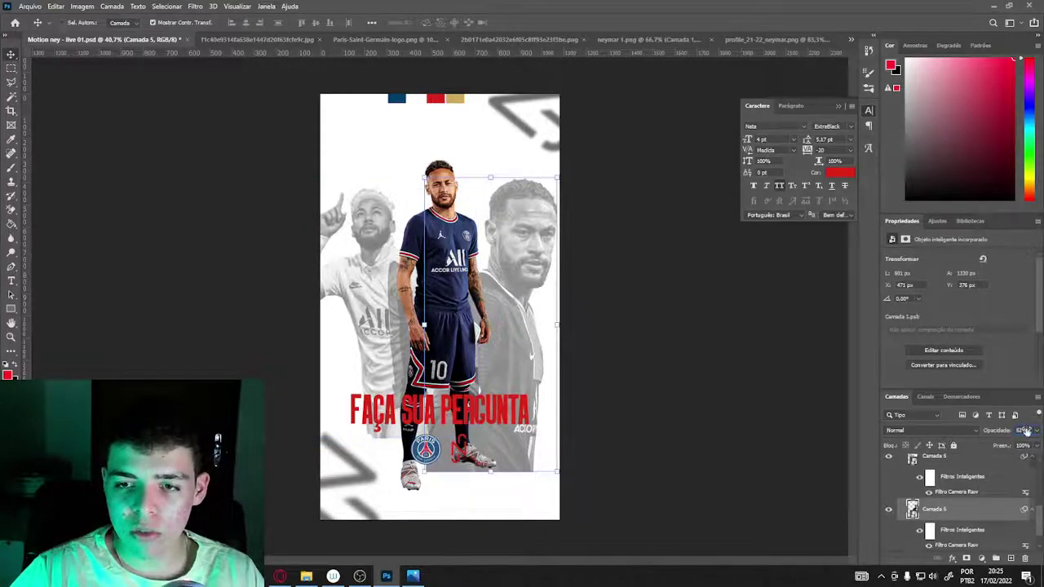
pyautogui.click(746, 318)
pyautogui.scroll(3, 489, 294)
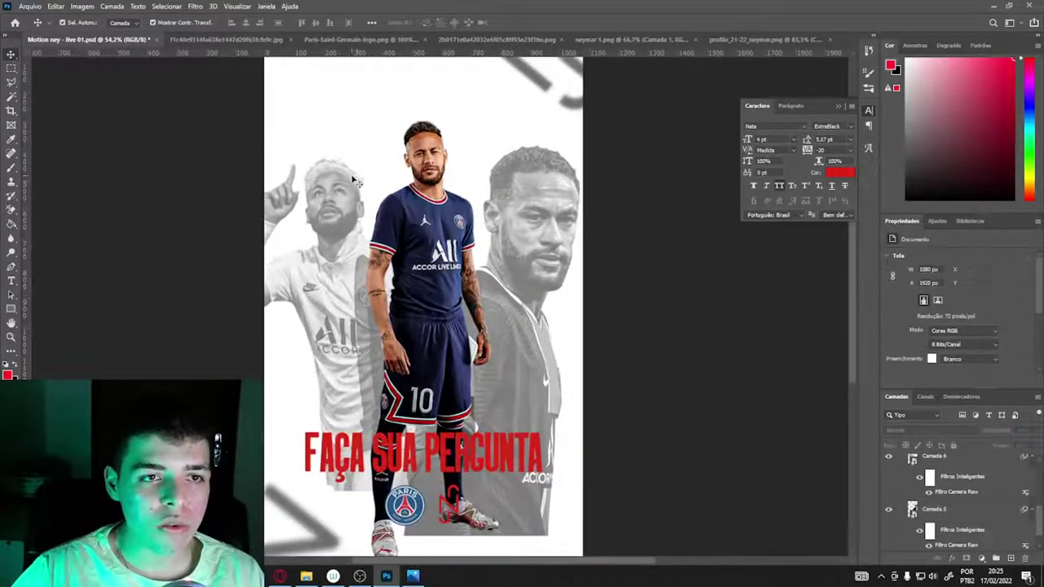
pyautogui.click(350, 196)
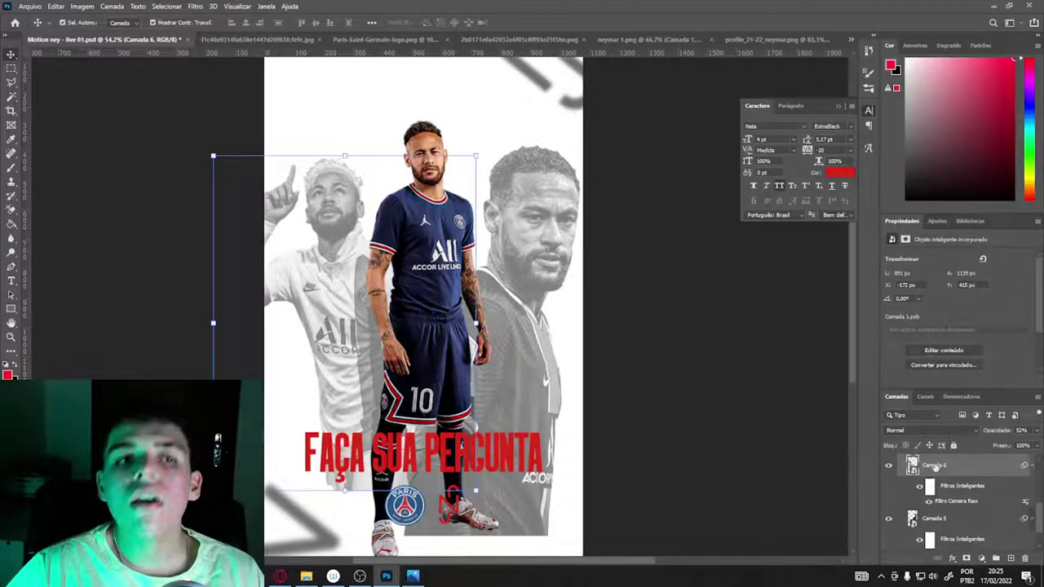
# Load the left-hand Neymar's Camada 6 pixels as a selection from its layer thumbnail
pyautogui.scroll(2, 315, 183)
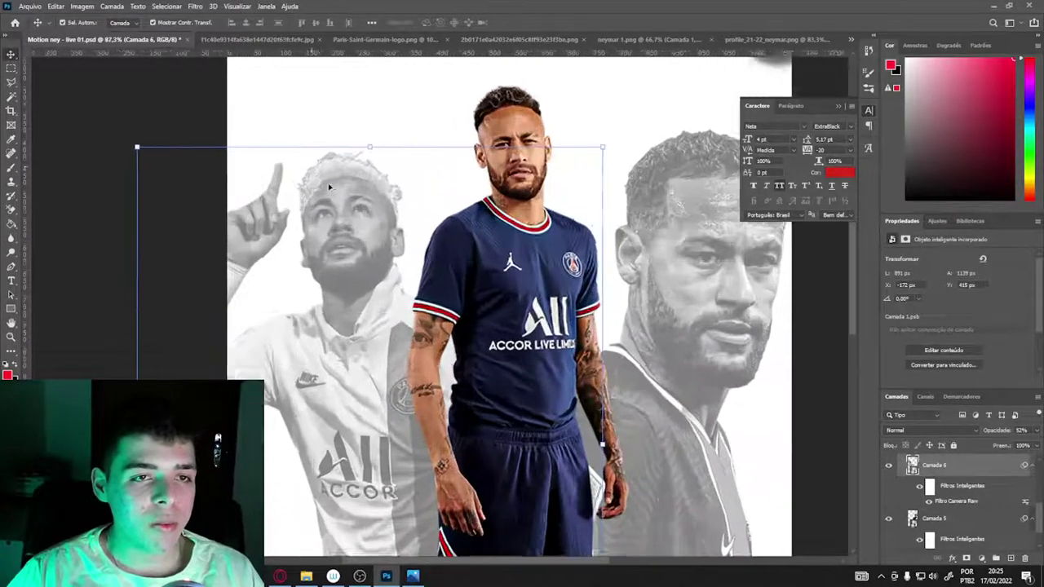
pyautogui.scroll(3, 317, 173)
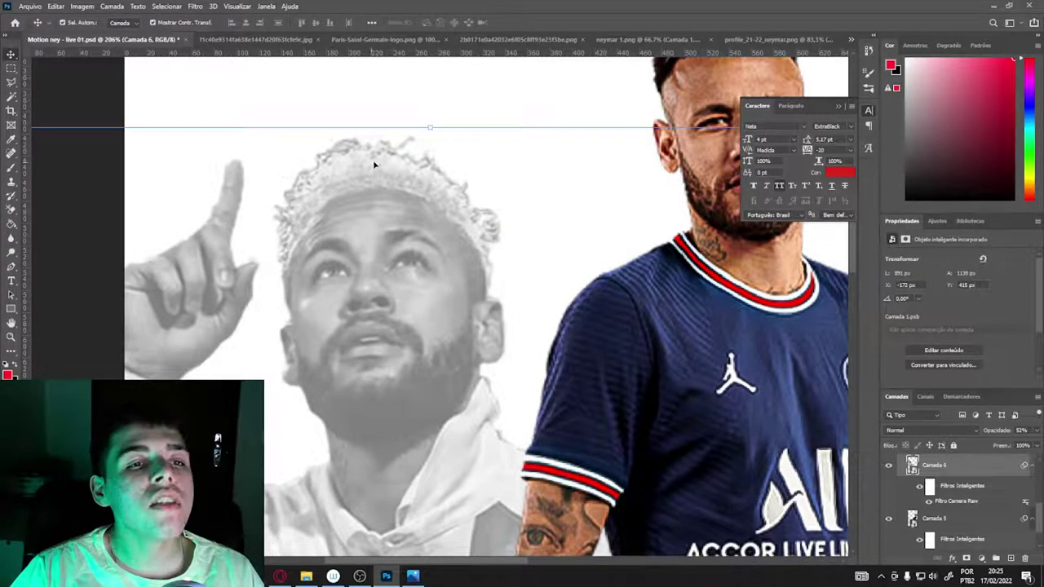
pyautogui.scroll(-1, 428, 219)
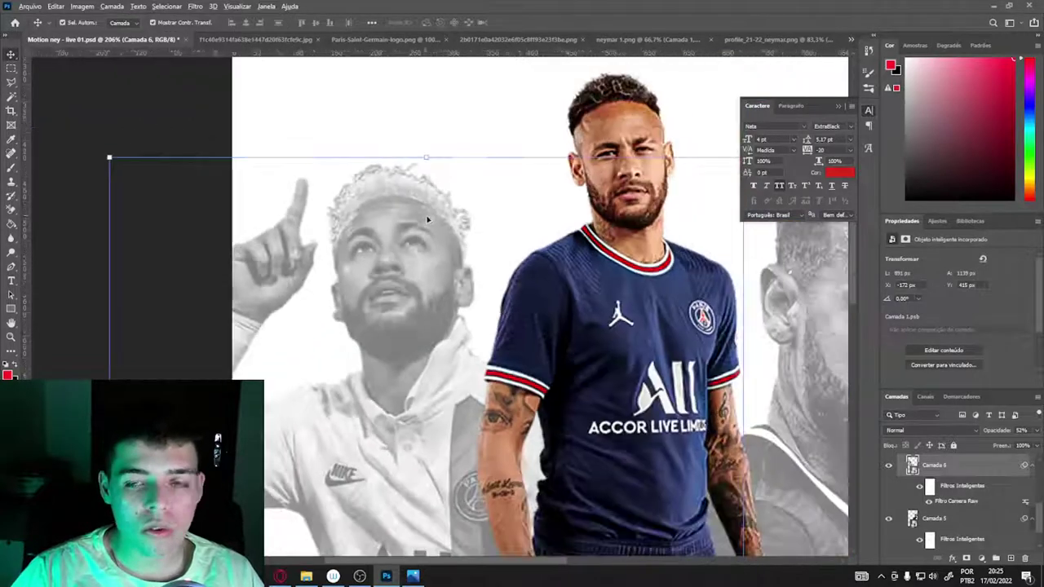
pyautogui.scroll(2, 490, 200)
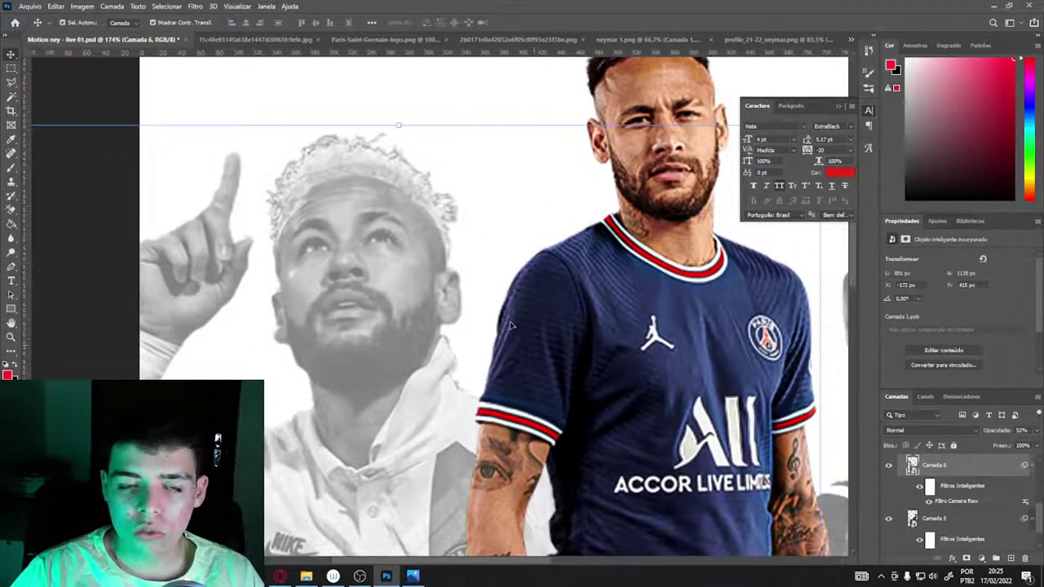
pyautogui.scroll(-2, 474, 318)
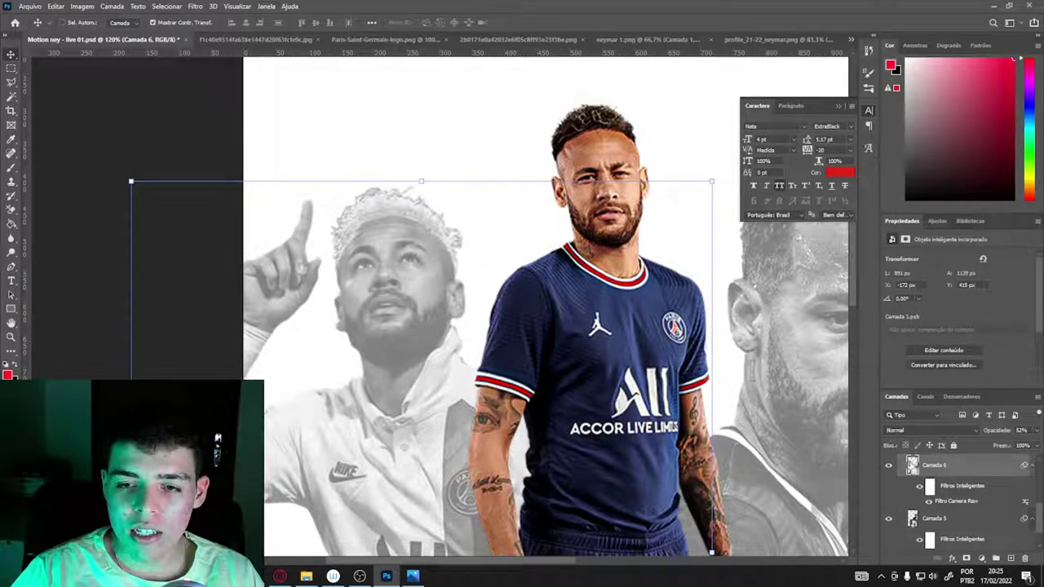
pyautogui.keyDown('ctrl'); pyautogui.click(912, 465); pyautogui.keyUp('ctrl')
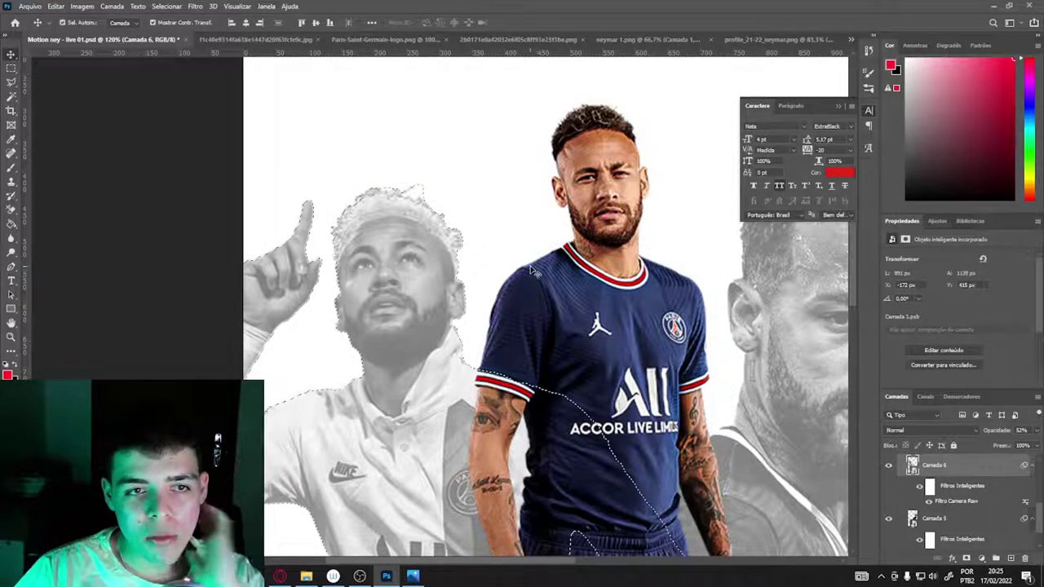
pyautogui.click(167, 7)
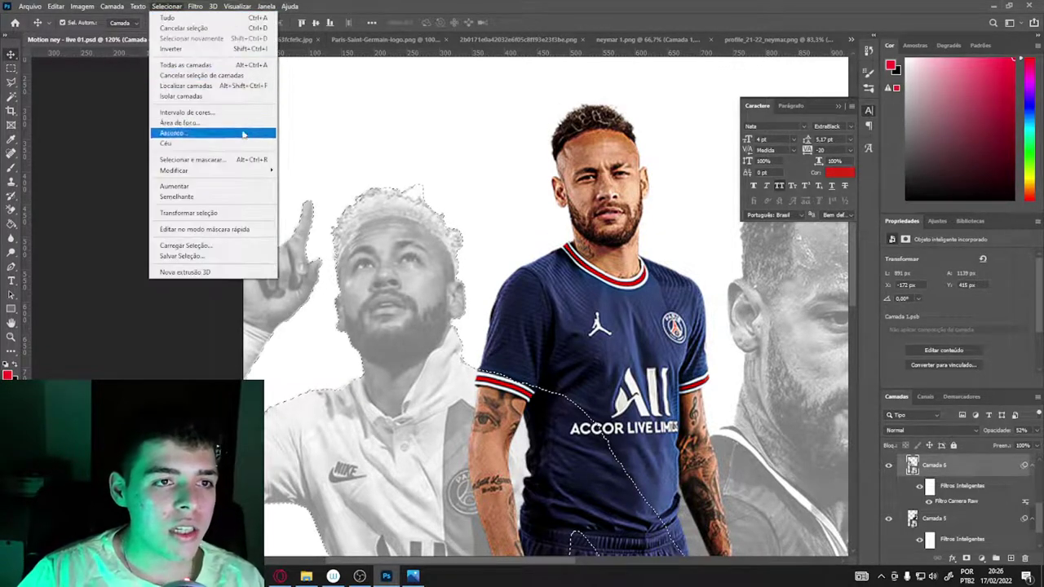
# In Selecionar e mascarar, paint the Refine Edge Brush along the left Neymar's hair outline
pyautogui.click(238, 160)
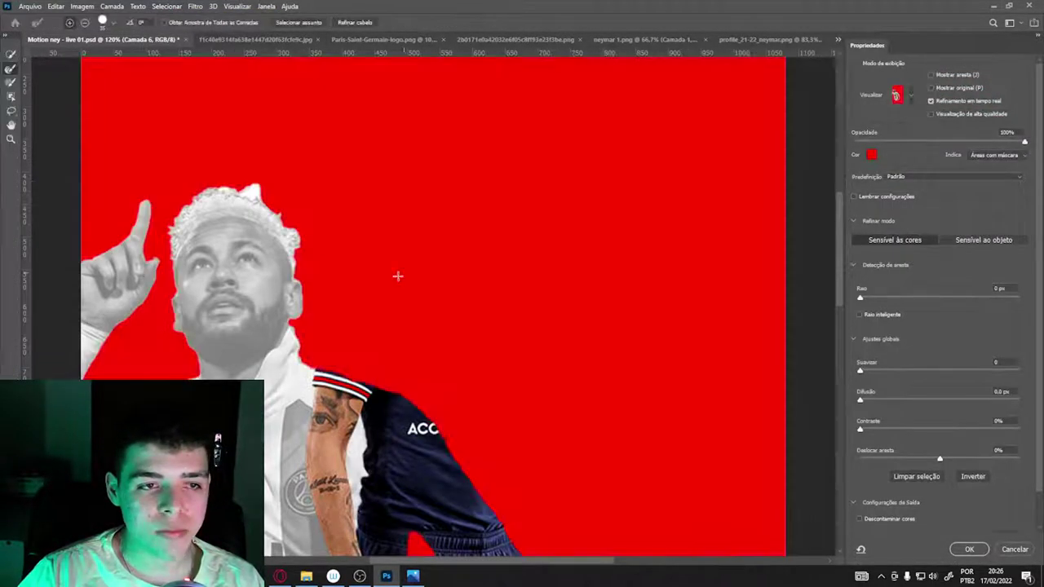
pyautogui.scroll(2, 158, 141)
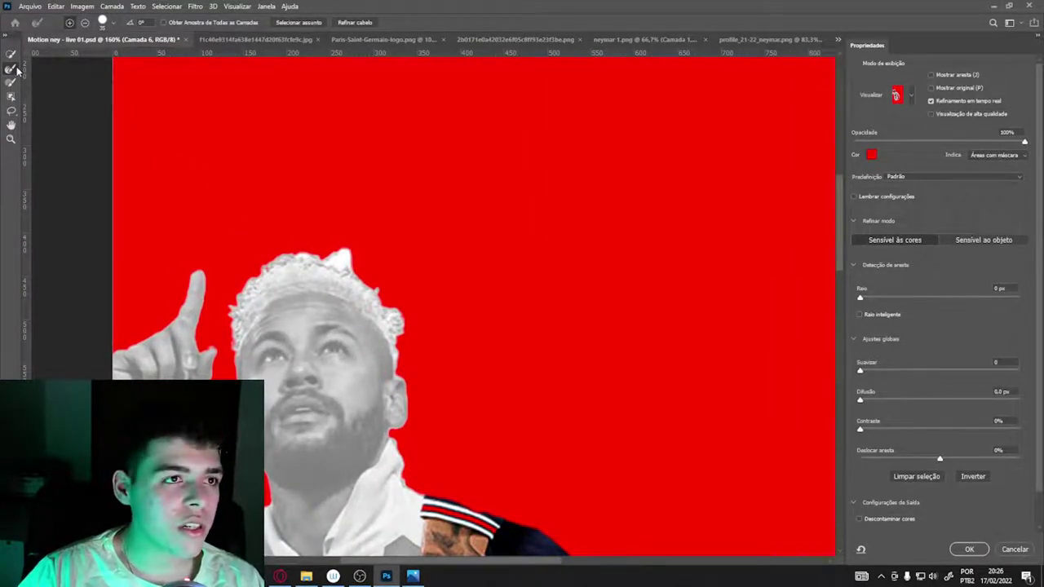
pyautogui.click(12, 69)
pyautogui.click(11, 70)
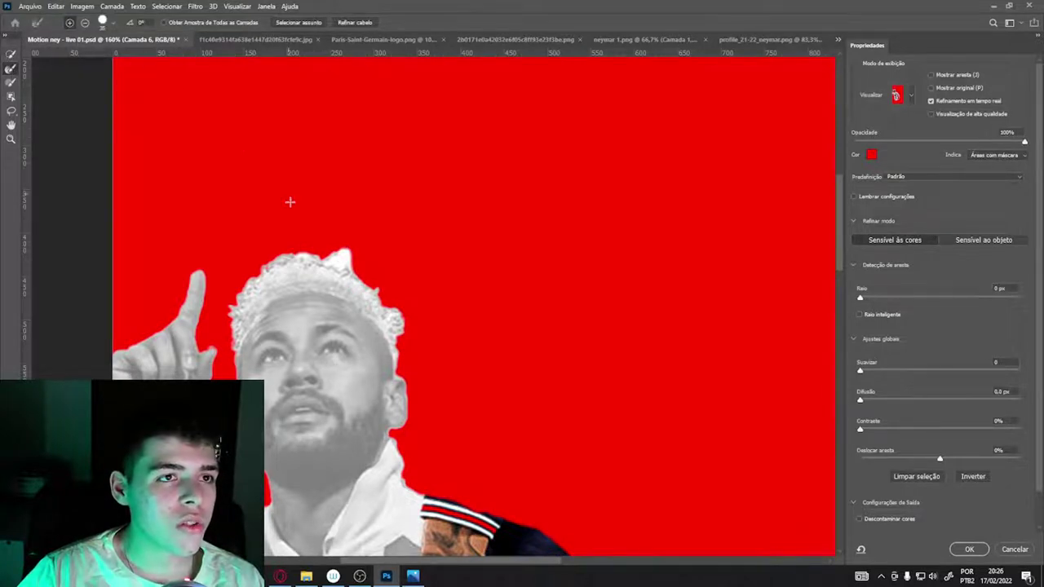
pyautogui.scroll(2, 289, 201)
pyautogui.scroll(2, 277, 220)
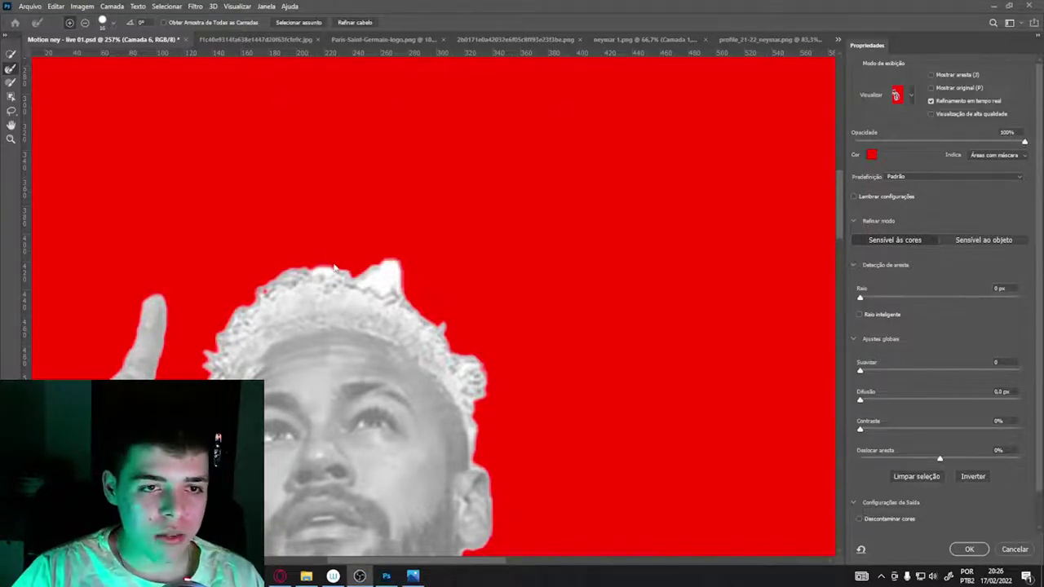
pyautogui.moveTo(377, 275)
pyautogui.mouseDown()
pyautogui.moveTo(388, 280)
pyautogui.moveTo(246, 301)
pyautogui.moveTo(205, 363)
pyautogui.mouseUp()
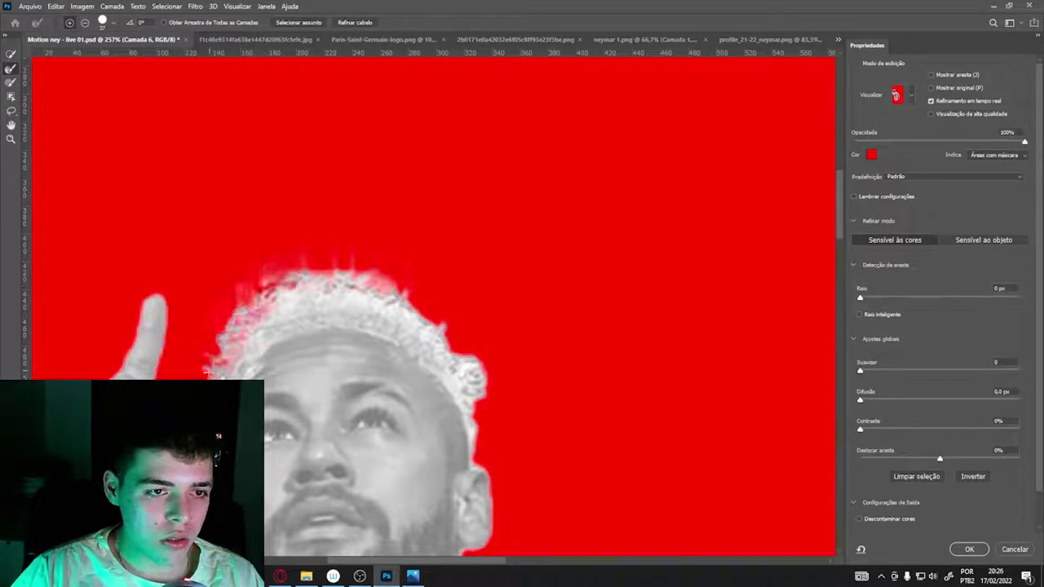
pyautogui.moveTo(422, 305); pyautogui.dragTo(442, 290)
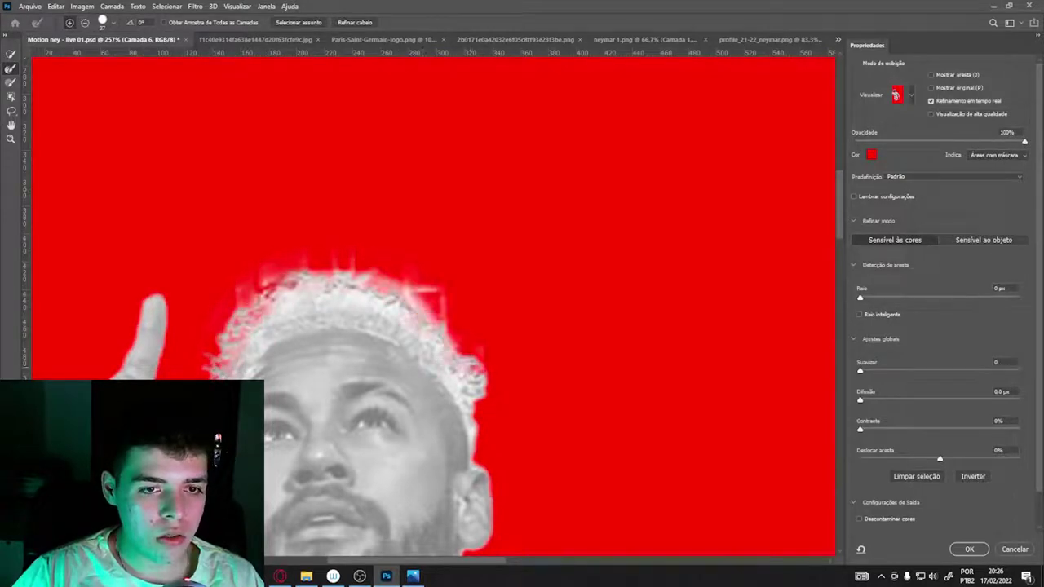
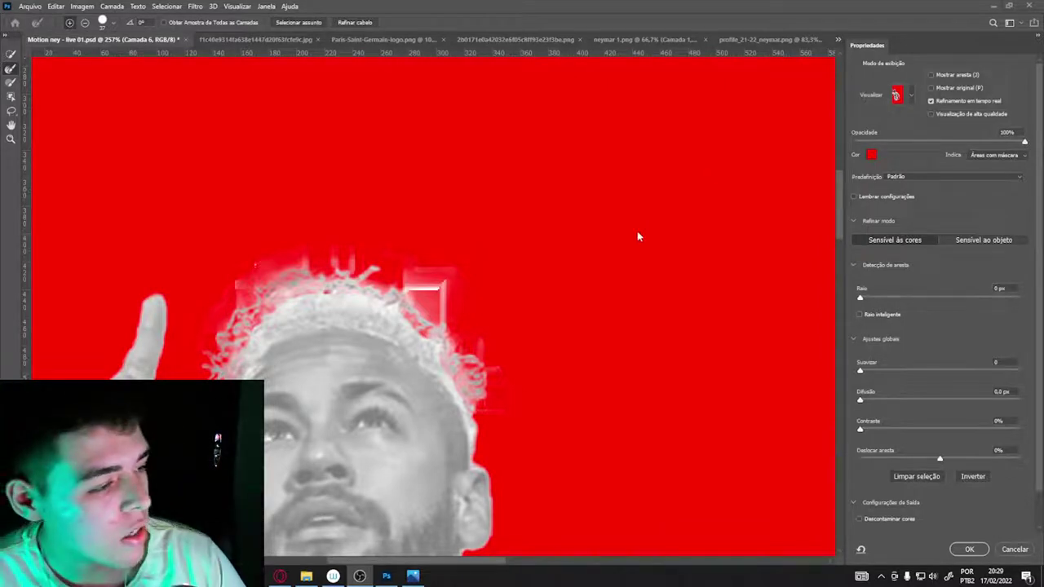
# Brush the hair edge of the grey Neymar, set Contrast 11% and Feather 1.1 px, and accept
pyautogui.scroll(-1, 429, 281)
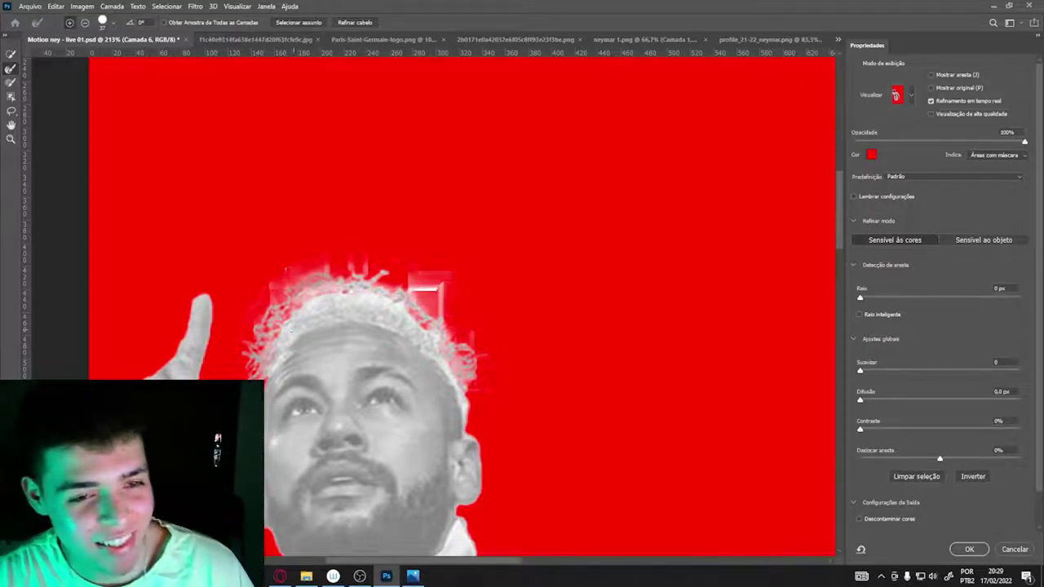
pyautogui.moveTo(358, 257); pyautogui.dragTo(434, 287)
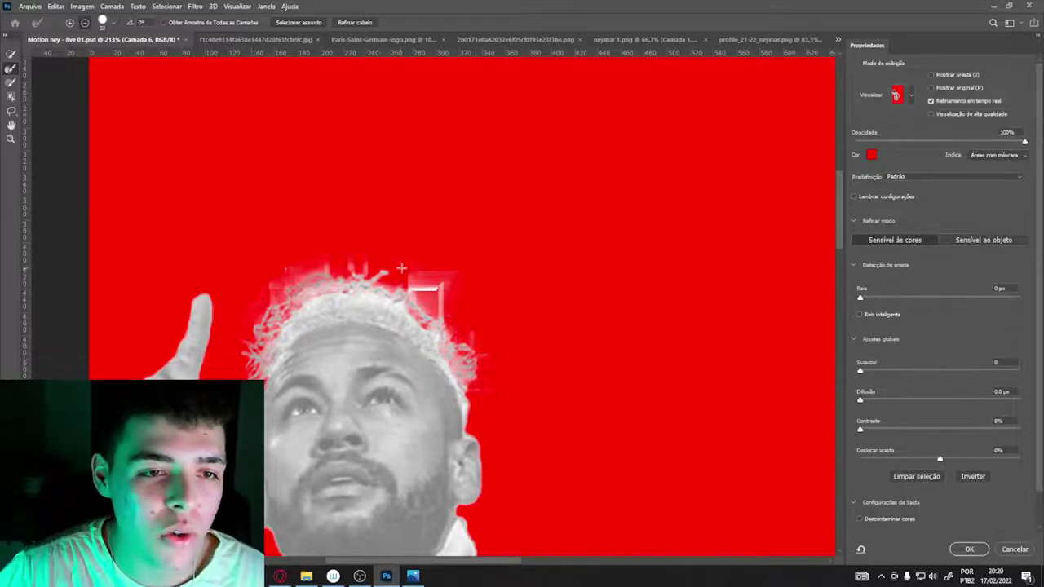
pyautogui.moveTo(381, 251); pyautogui.dragTo(433, 289)
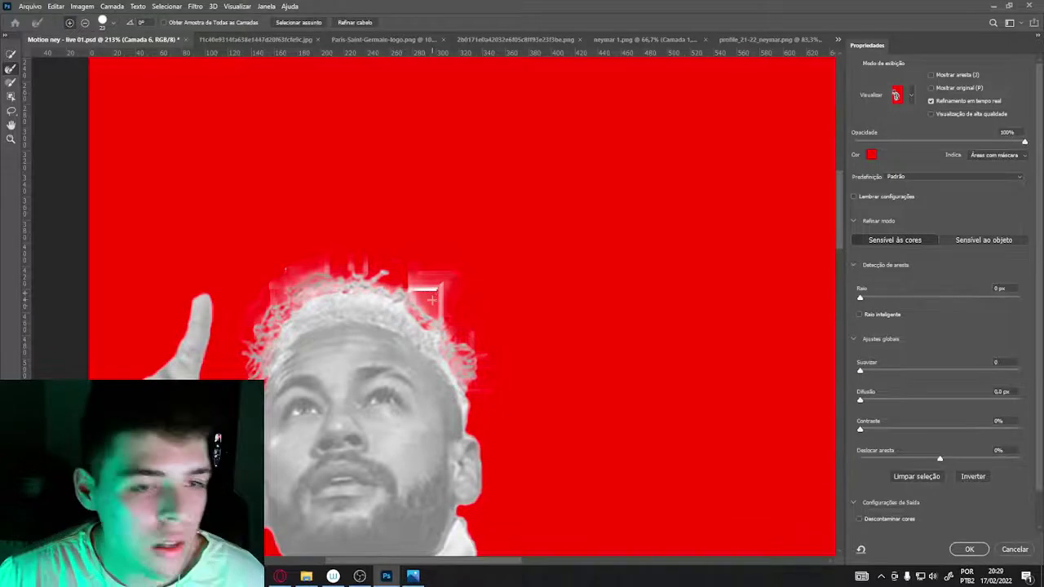
pyautogui.scroll(-2, 441, 300)
pyautogui.scroll(-4, 441, 300)
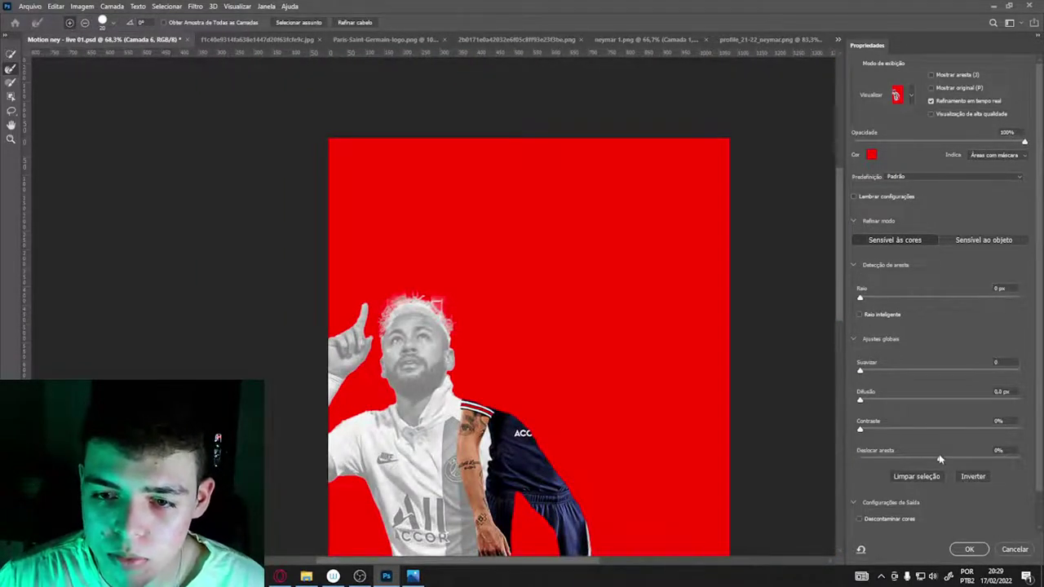
pyautogui.moveTo(860, 429)
pyautogui.mouseDown()
pyautogui.moveTo(877, 430)
pyautogui.moveTo(869, 399)
pyautogui.mouseUp()
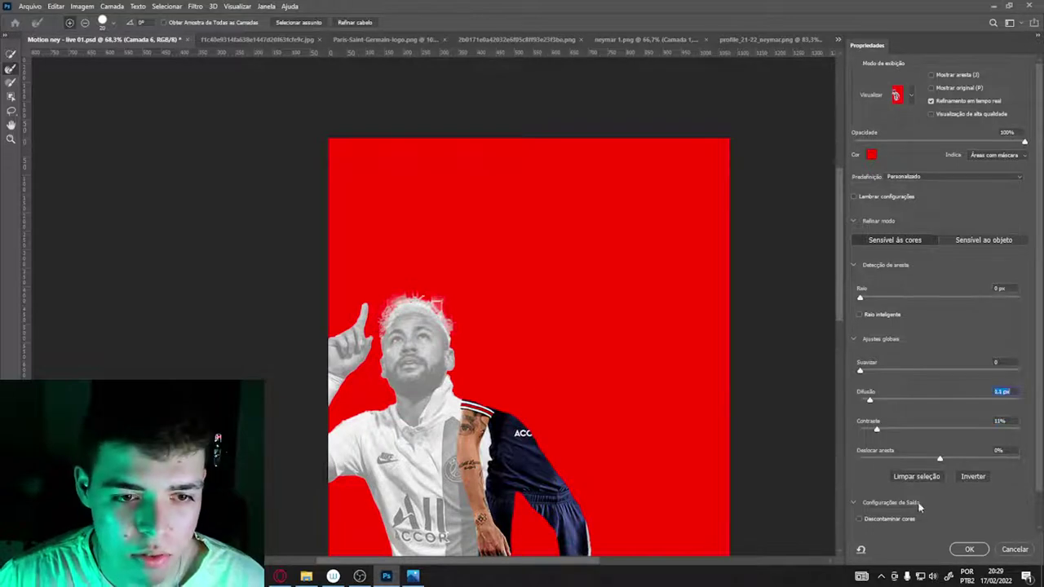
pyautogui.click(969, 549)
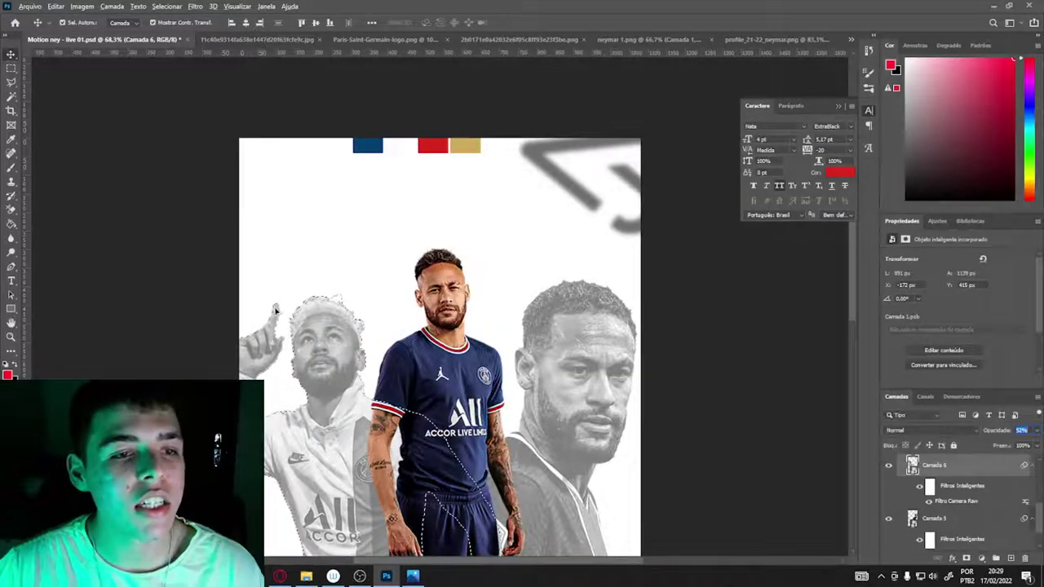
# Select the grey upward-looking Neymar layer, Camada 6, and bring back the head selection
pyautogui.click(367, 281)
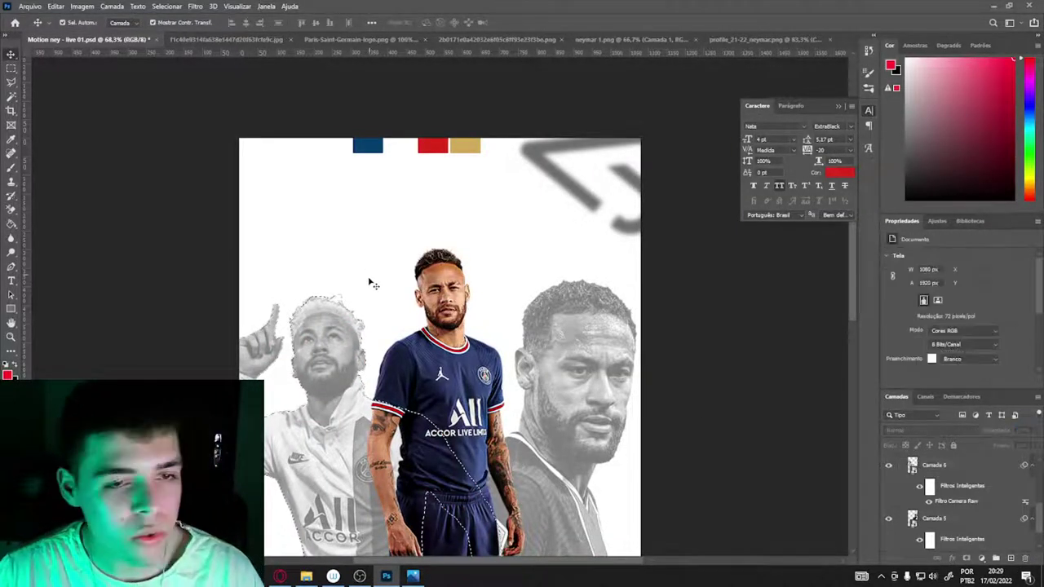
pyautogui.scroll(1, 301, 309)
pyautogui.scroll(1, 301, 308)
pyautogui.scroll(1, 301, 308)
pyautogui.scroll(1, 301, 309)
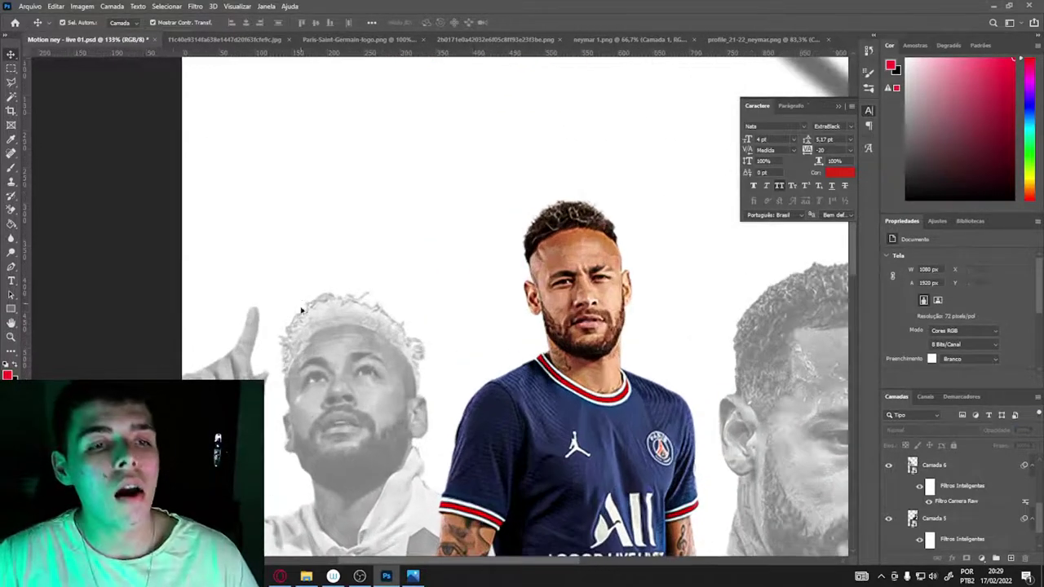
pyautogui.scroll(1, 301, 308)
pyautogui.click(359, 303)
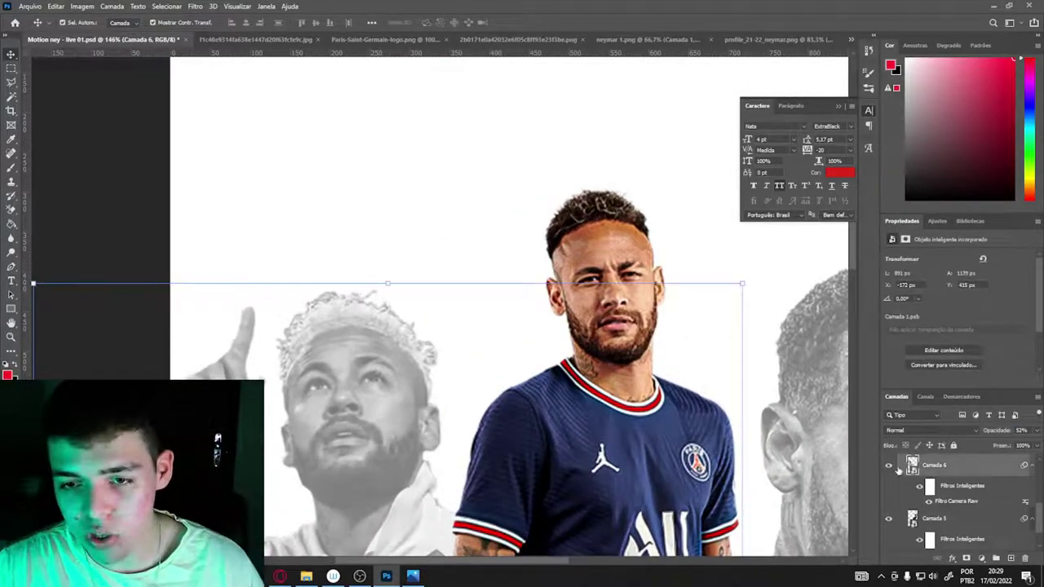
pyautogui.scroll(2, 355, 304)
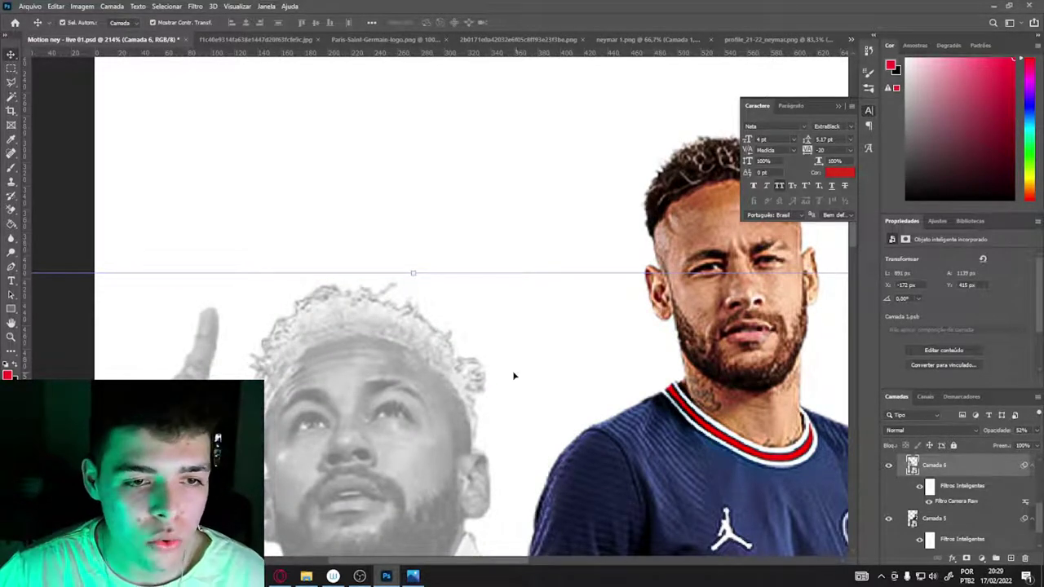
pyautogui.scroll(-2, 514, 376)
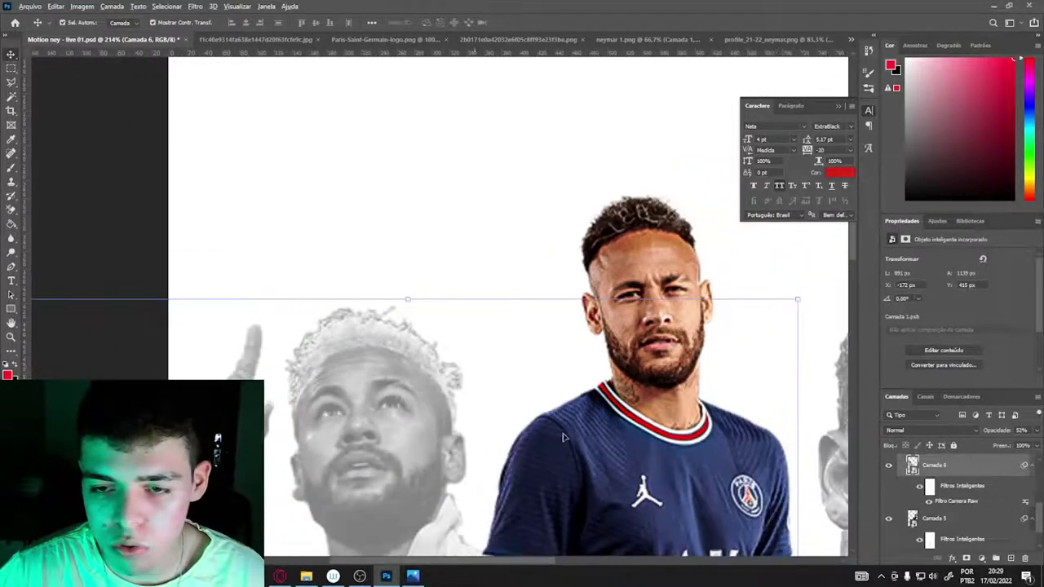
pyautogui.keyDown('ctrl'); pyautogui.click(912, 465); pyautogui.keyUp('ctrl')
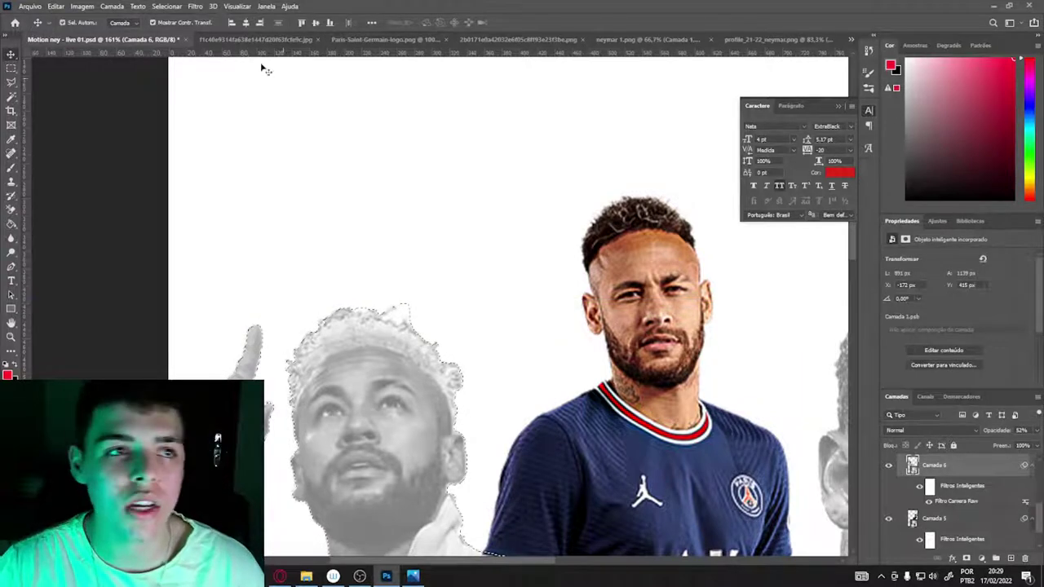
# Refine the selection in Select and Mask and output it as a Layer Mask
pyautogui.click(170, 6)
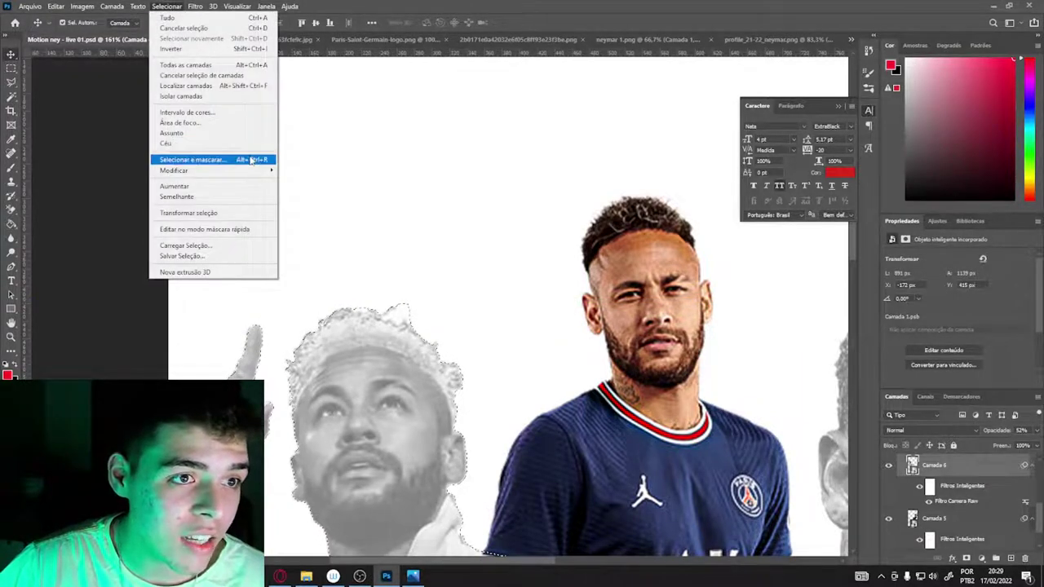
pyautogui.click(245, 159)
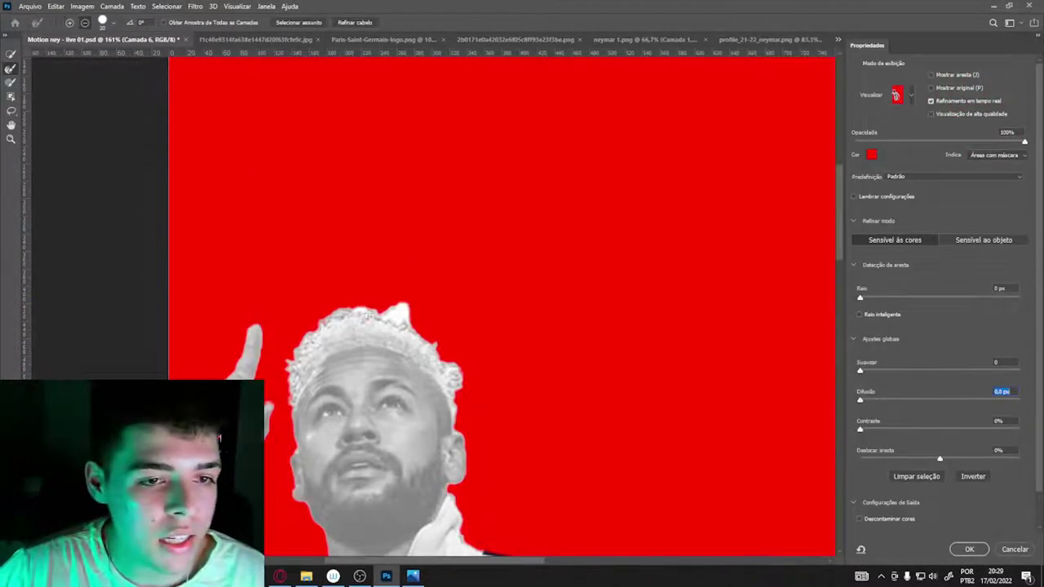
pyautogui.click(10, 69)
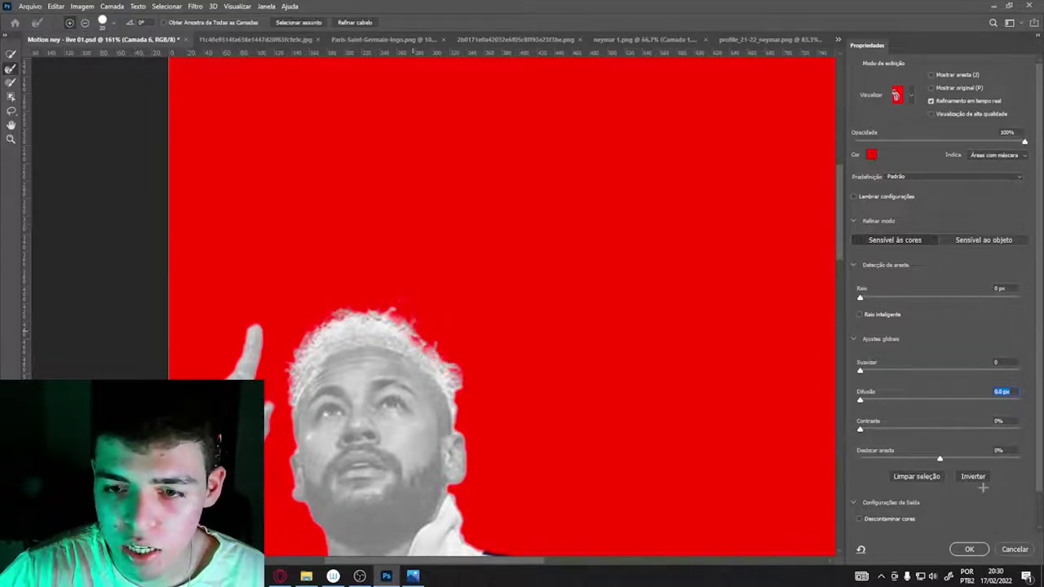
pyautogui.scroll(-1, 983, 488)
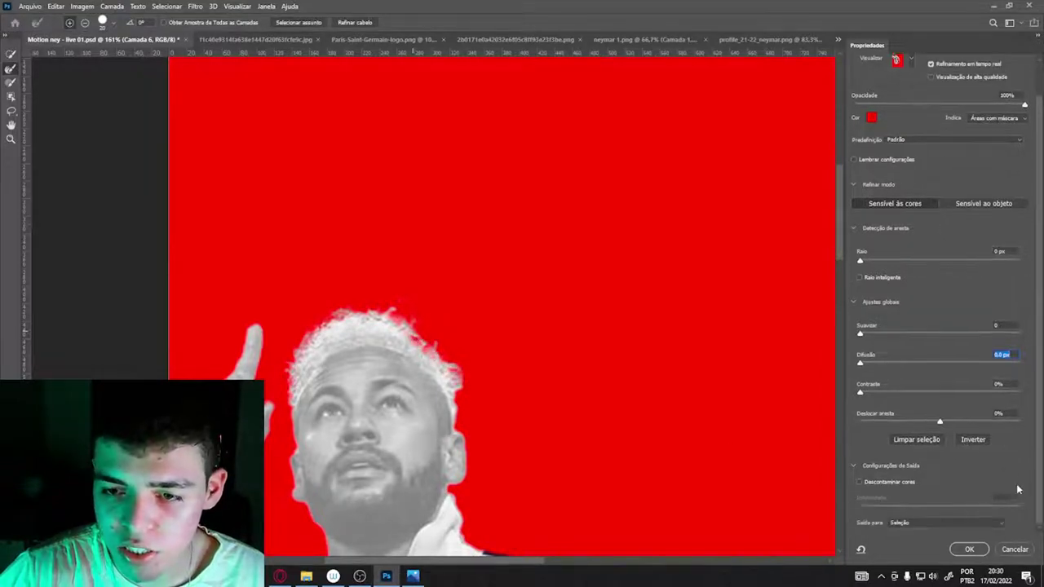
pyautogui.click(899, 525)
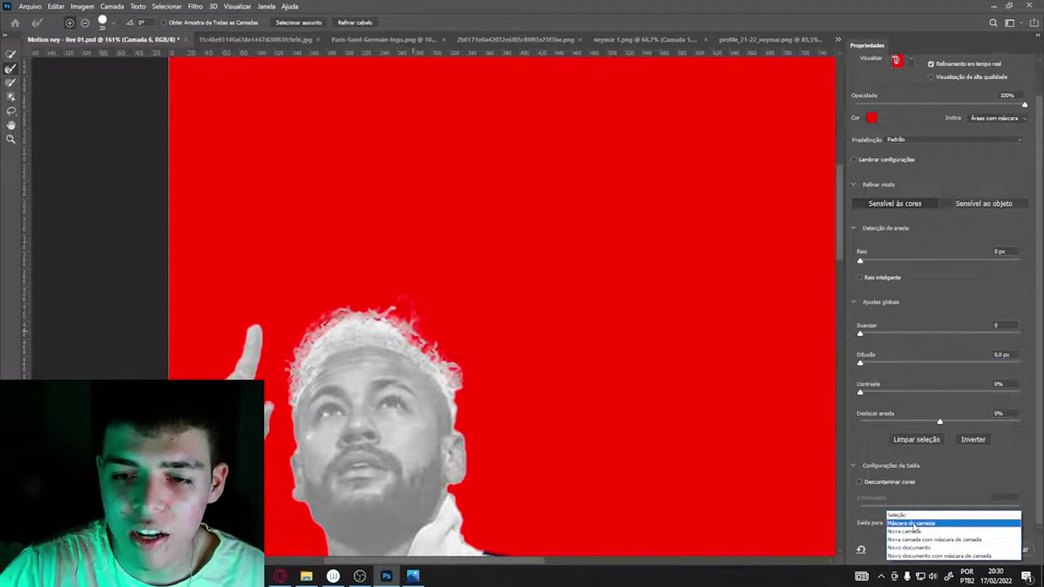
pyautogui.click(912, 524)
pyautogui.click(969, 550)
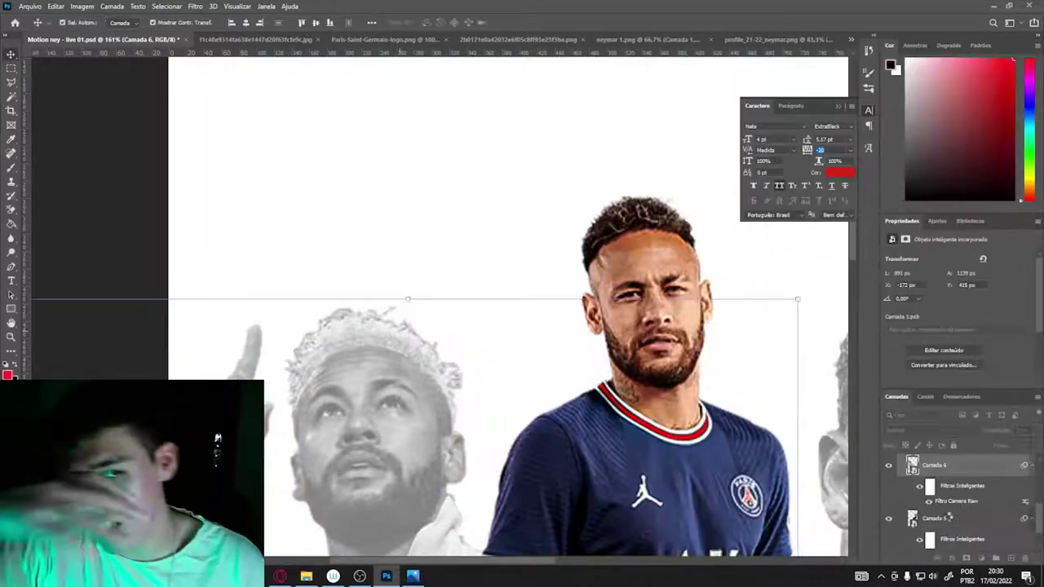
# Target Camada 6's layer mask and pick the Brush tool with default black and white colours
pyautogui.click(912, 465)
pyautogui.scroll(-2, 424, 310)
pyautogui.scroll(4, 410, 336)
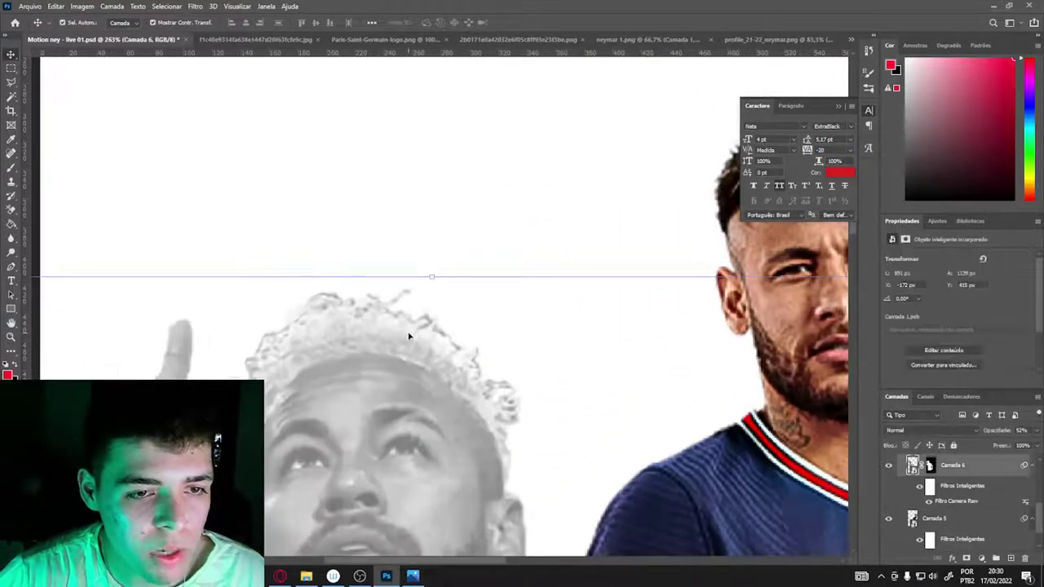
pyautogui.hotkey('ctrl', '\\')
pyautogui.press('d')
pyautogui.press('b')
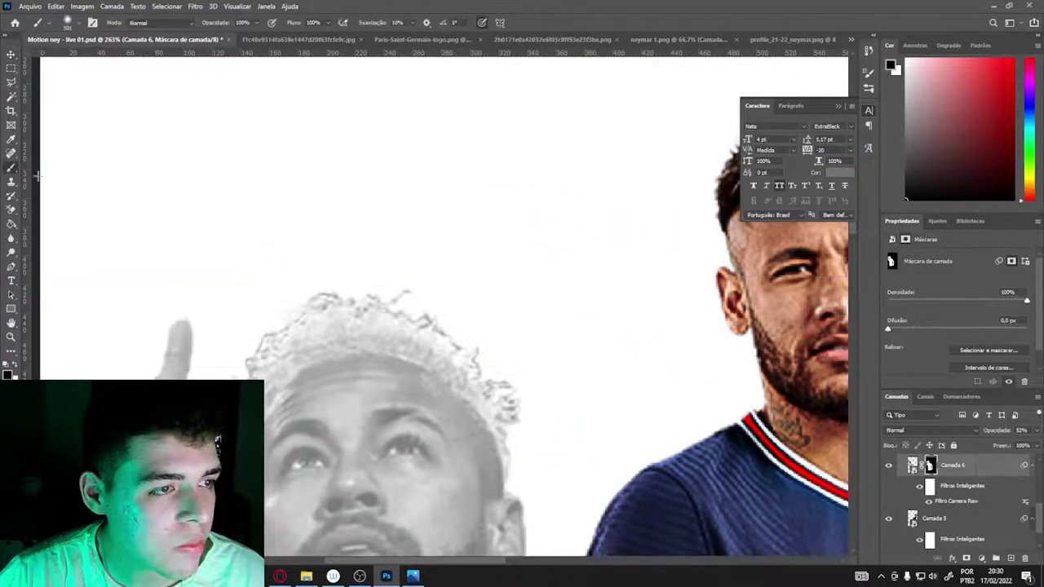
# Zoom in and out around the grey Neymar's hair to inspect the mask edge
pyautogui.scroll(1, 325, 316)
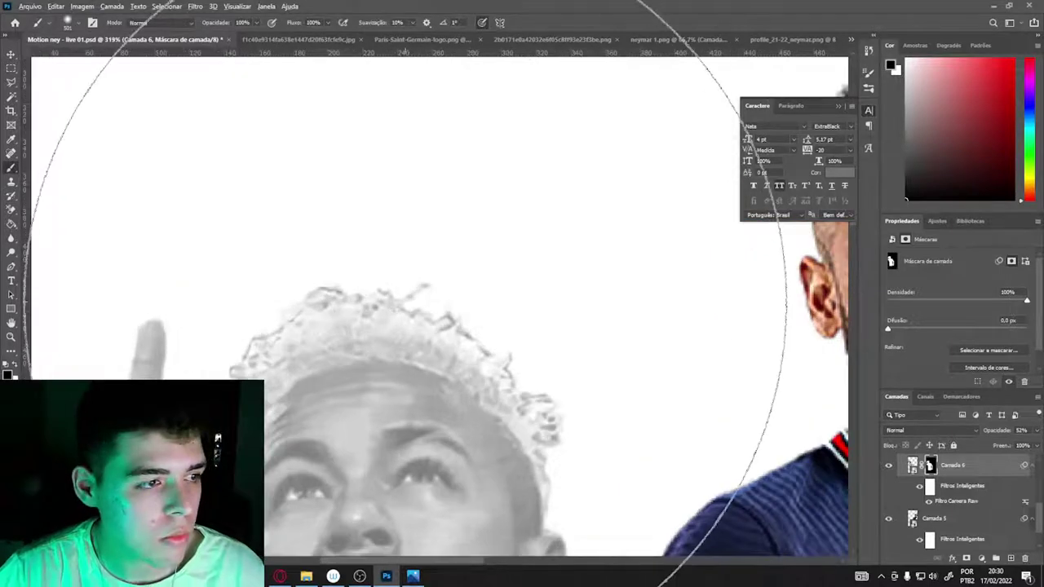
pyautogui.scroll(1, 403, 269)
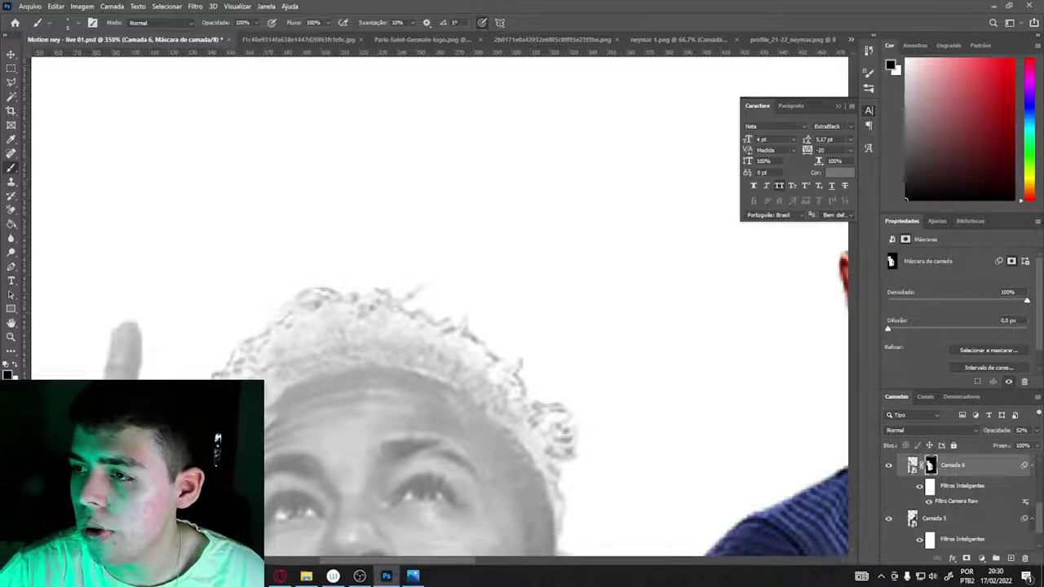
pyautogui.scroll(-2, 408, 174)
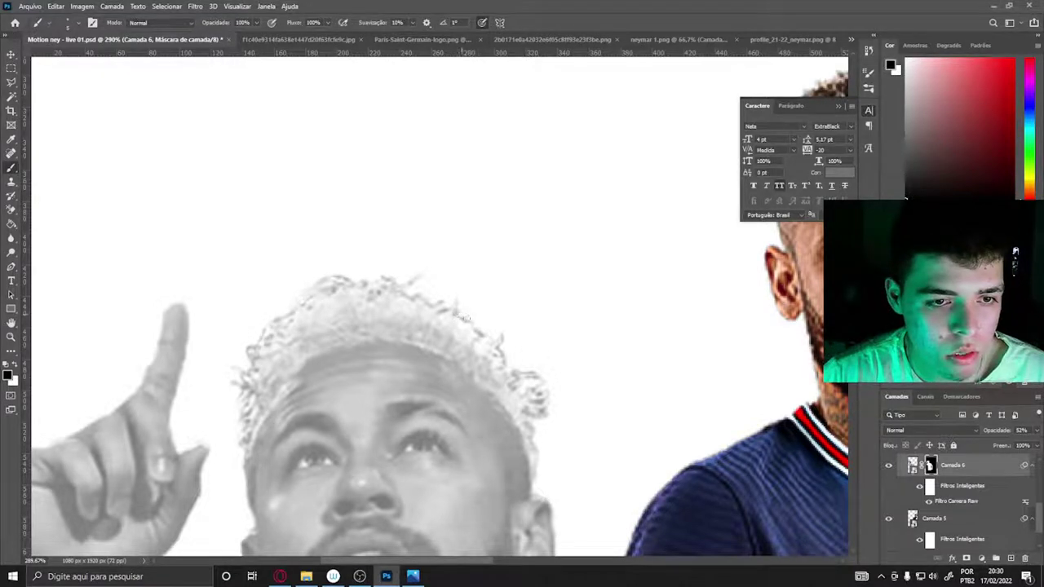
pyautogui.scroll(-4, 461, 318)
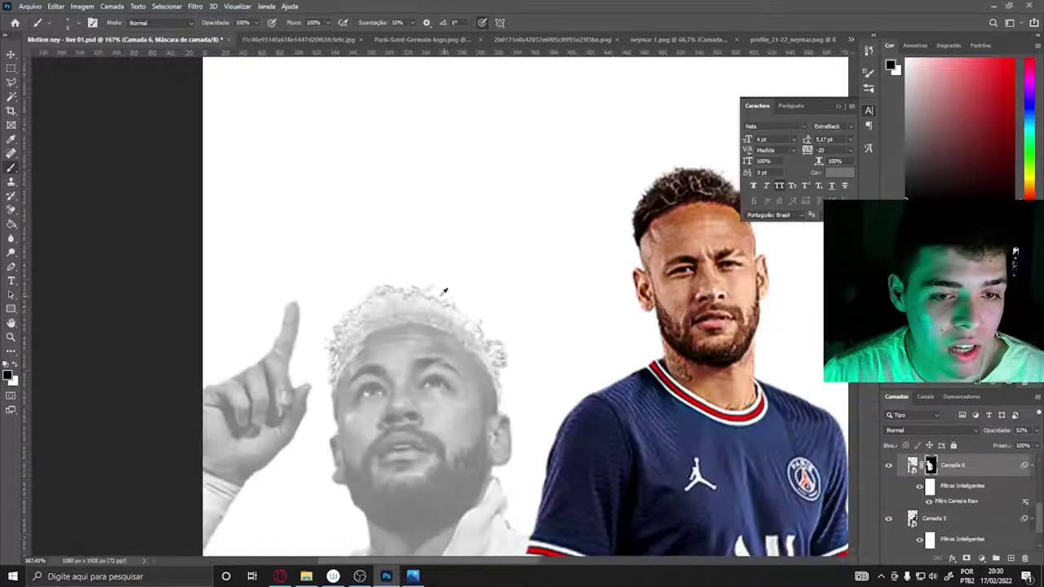
pyautogui.scroll(4, 463, 318)
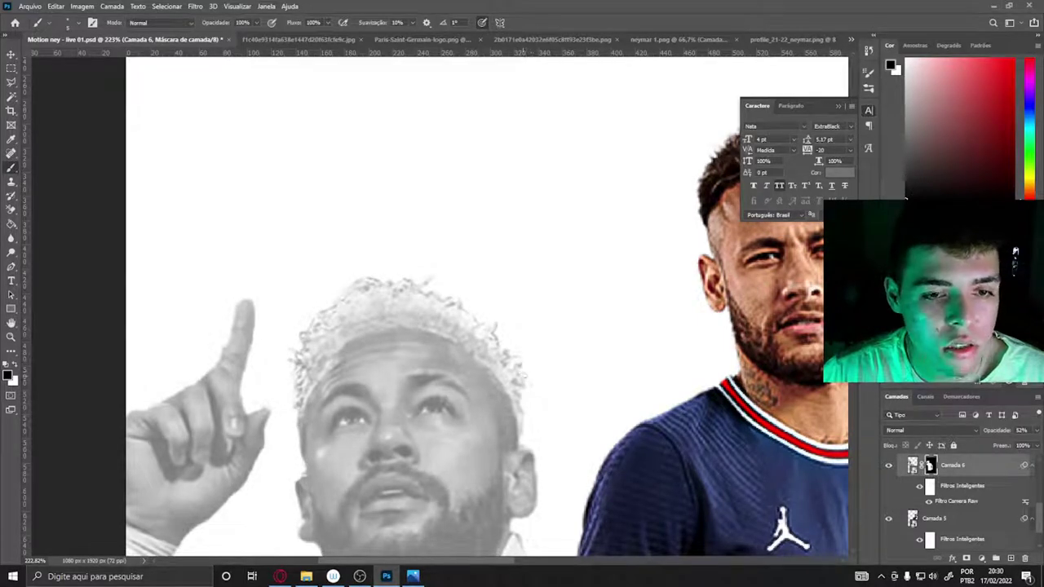
pyautogui.scroll(-4, 502, 332)
pyautogui.scroll(4, 444, 298)
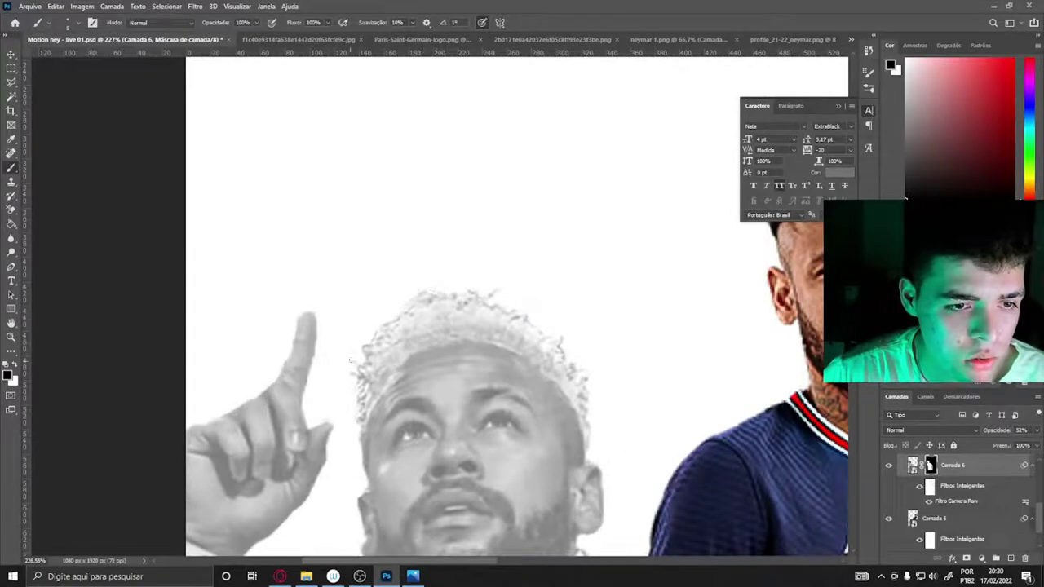
pyautogui.scroll(-5, 370, 337)
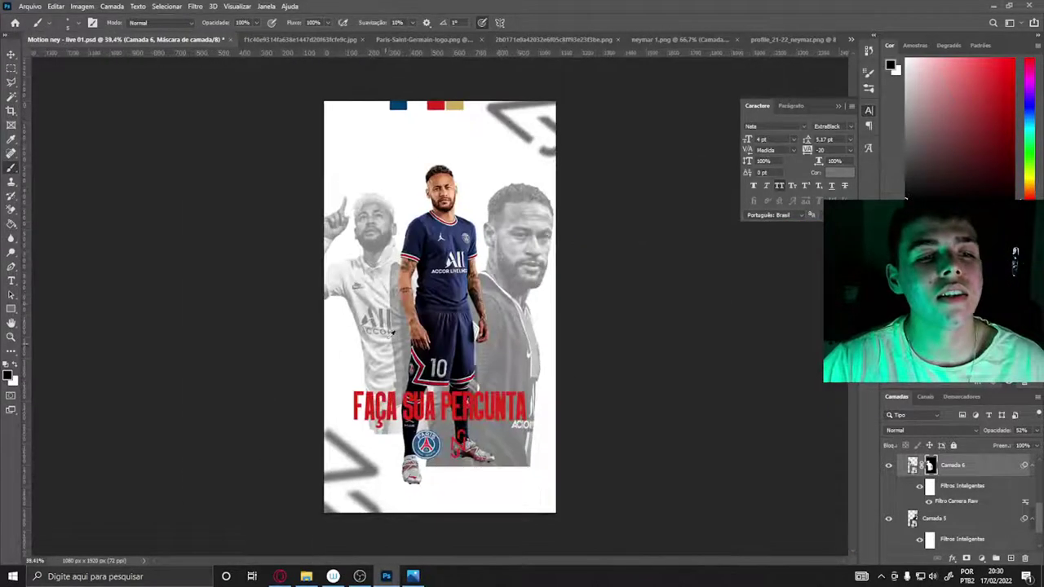
pyautogui.scroll(4, 364, 153)
pyautogui.scroll(1, 363, 153)
pyautogui.scroll(-3, 367, 155)
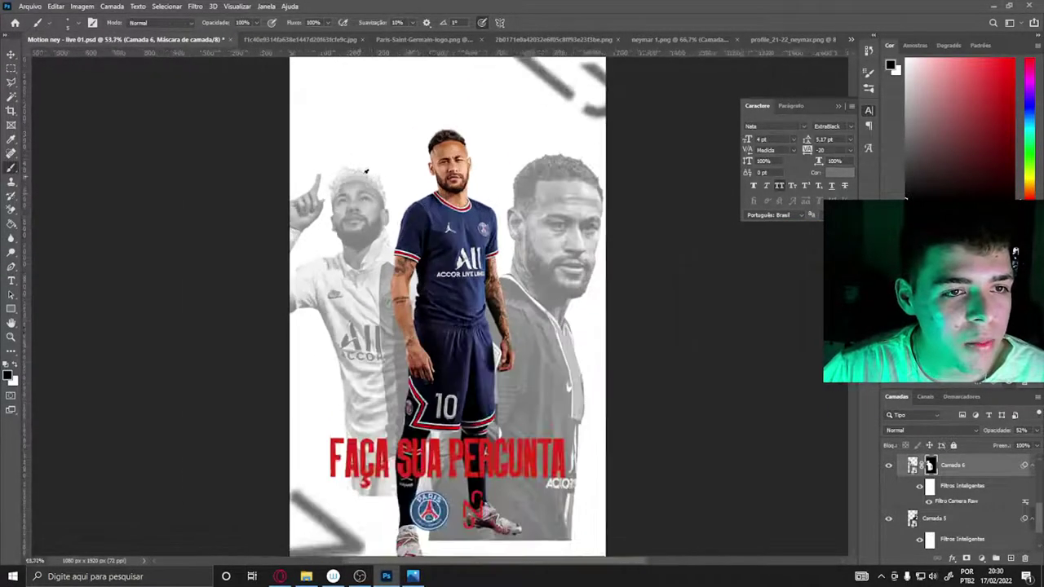
pyautogui.scroll(2, 394, 155)
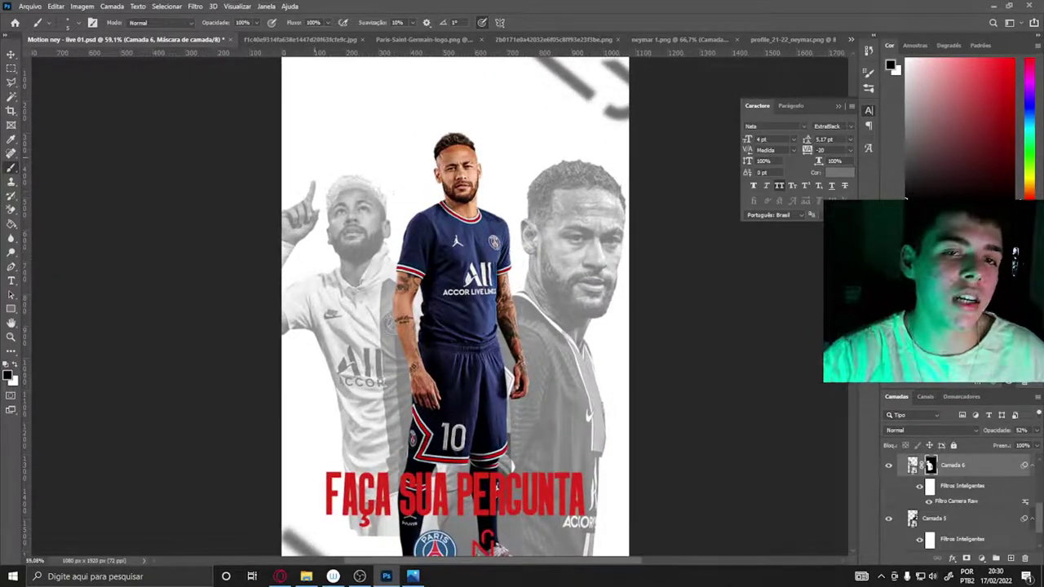
# Collapse the NEYMAR group and add a new empty layer above the colour palette group
pyautogui.click(10, 53)
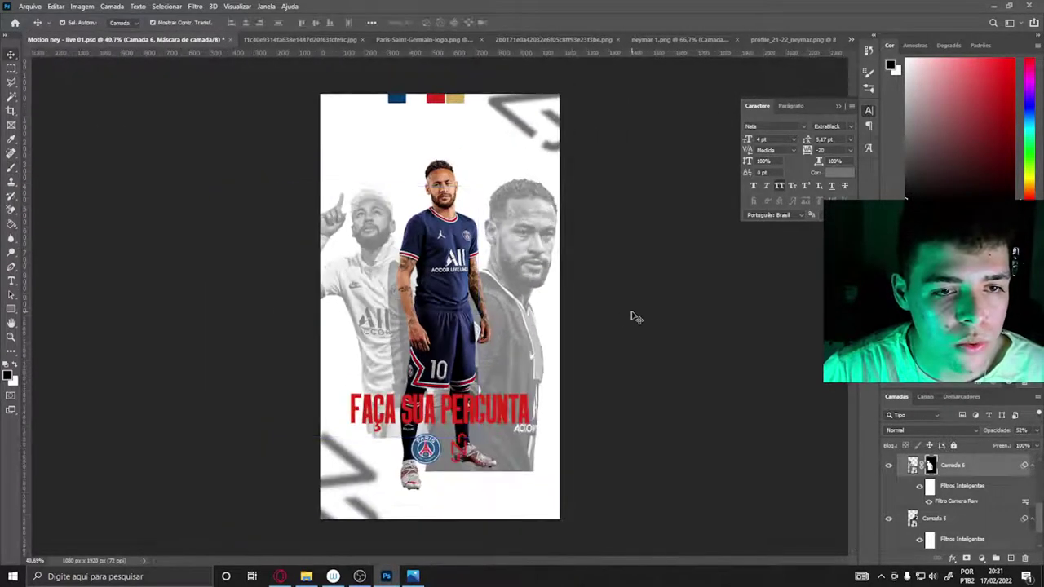
pyautogui.scroll(5, 962, 497)
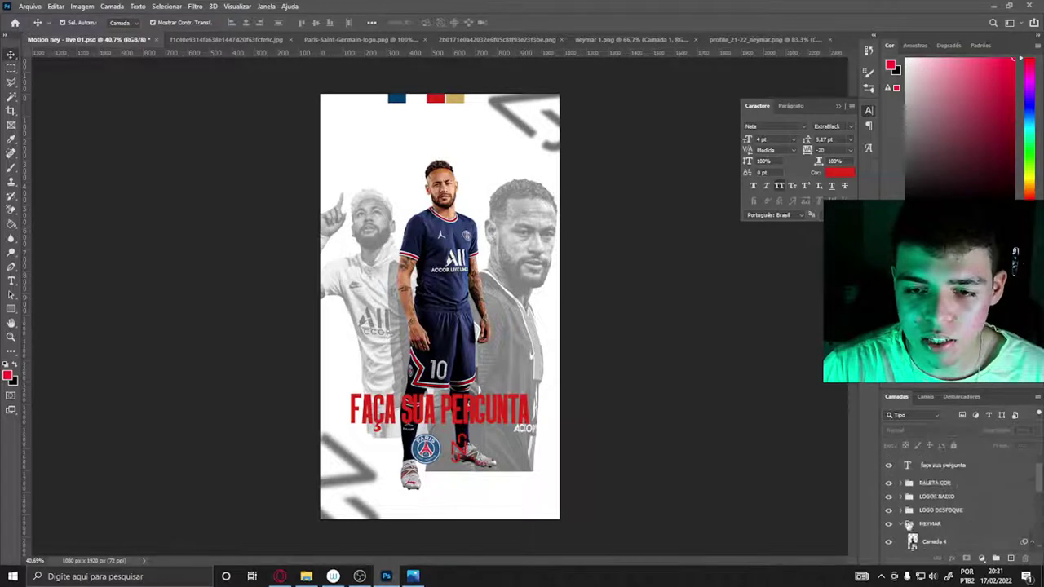
pyautogui.click(900, 525)
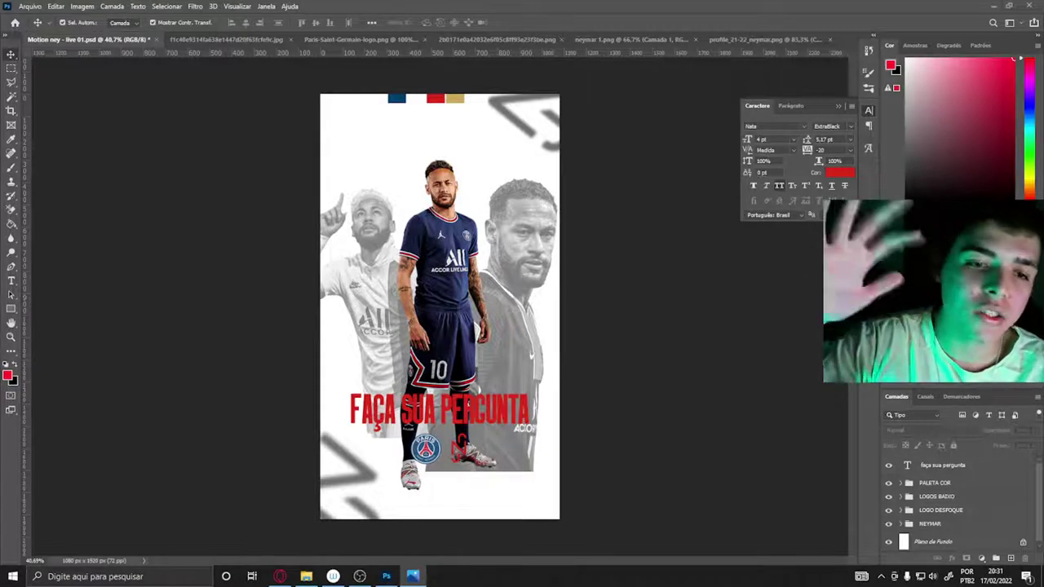
pyautogui.click(951, 482)
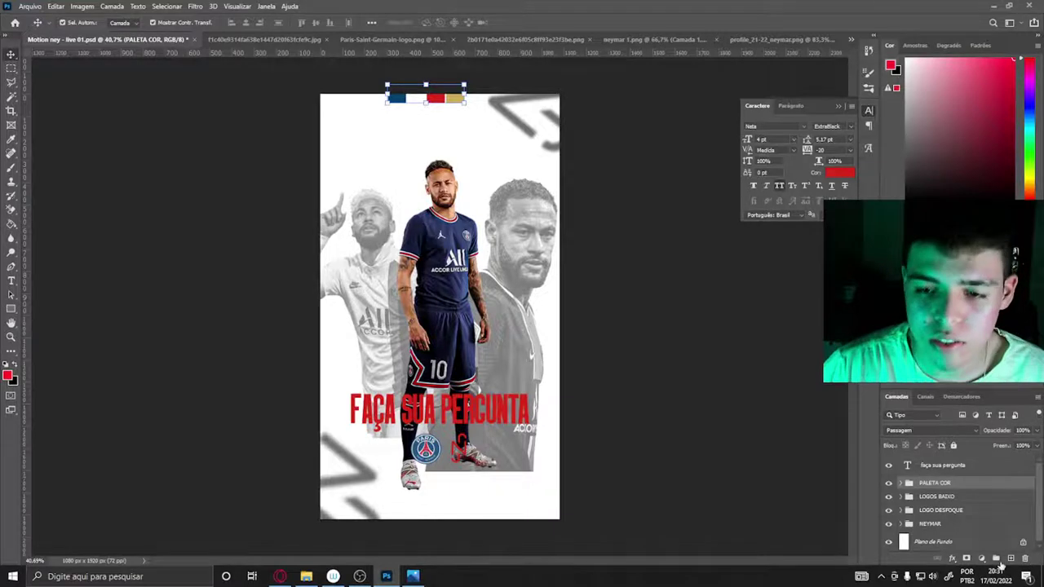
pyautogui.click(1012, 559)
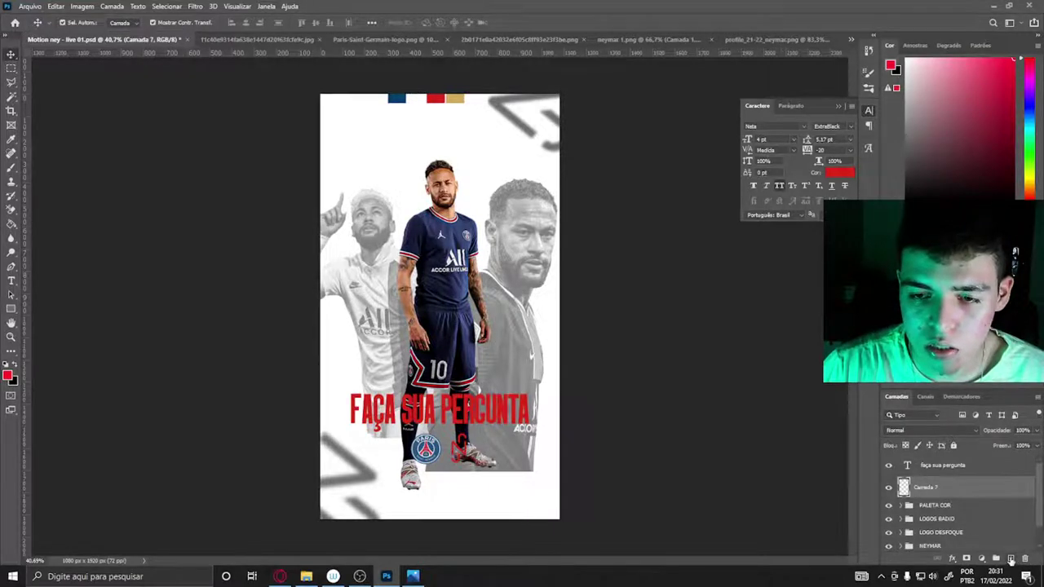
# Switch to the Gradient tool and make white the foreground colour
pyautogui.rightClick(10, 224)
pyautogui.click(33, 227)
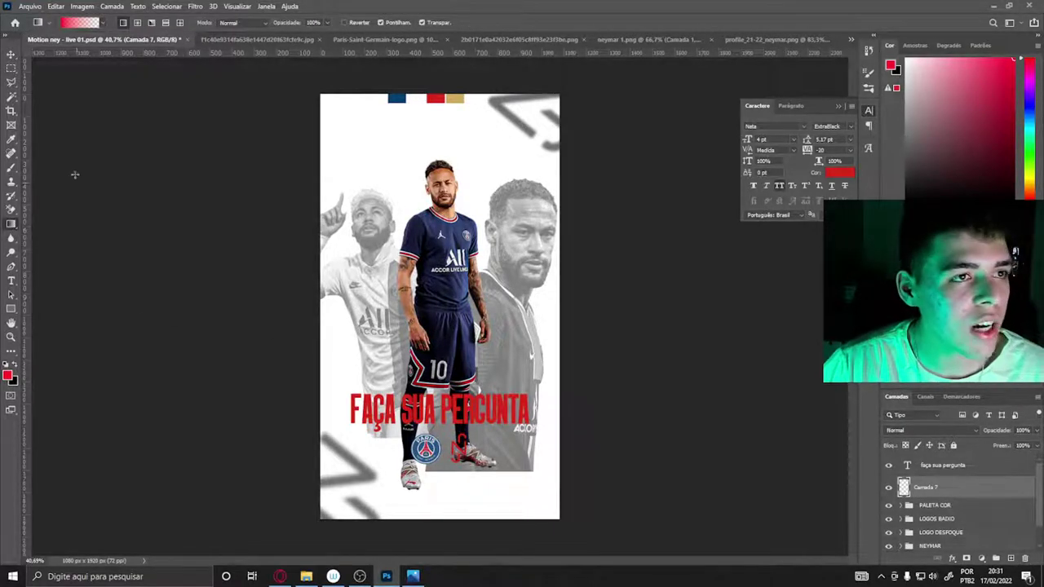
pyautogui.click(97, 24)
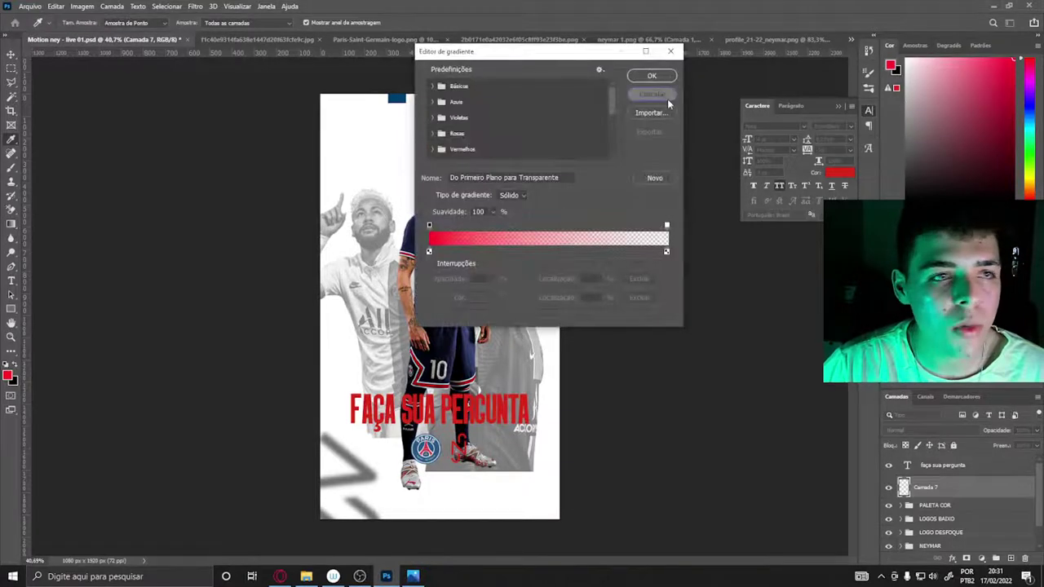
pyautogui.click(667, 98)
pyautogui.click(106, 24)
pyautogui.click(318, 67)
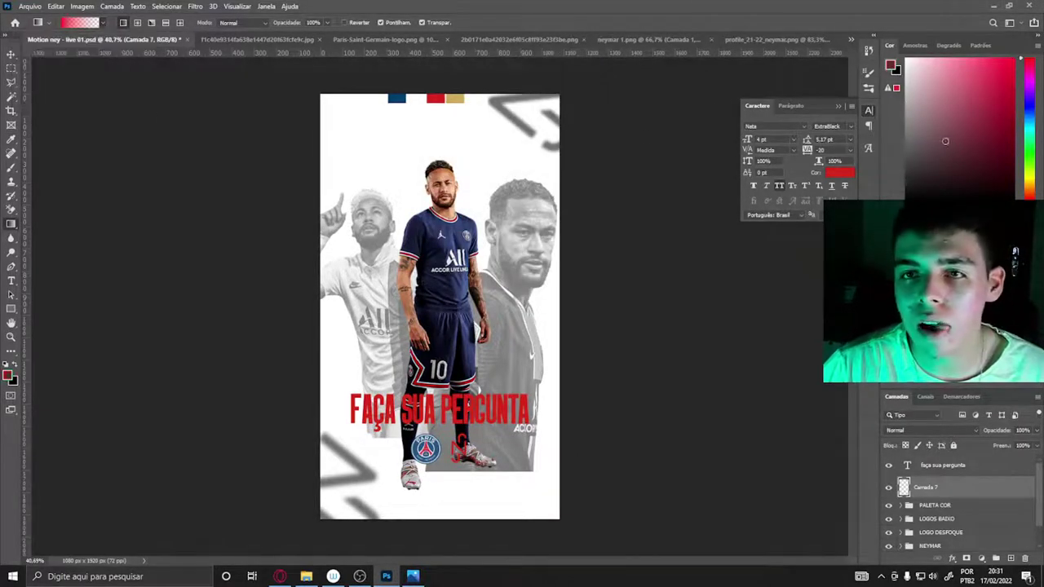
pyautogui.press('d')
pyautogui.press('x')
# Draw a white fade up from the poster's bottom and move the layer below LOGO DESFOQUE
pyautogui.moveTo(395, 454); pyautogui.dragTo(394, 415)
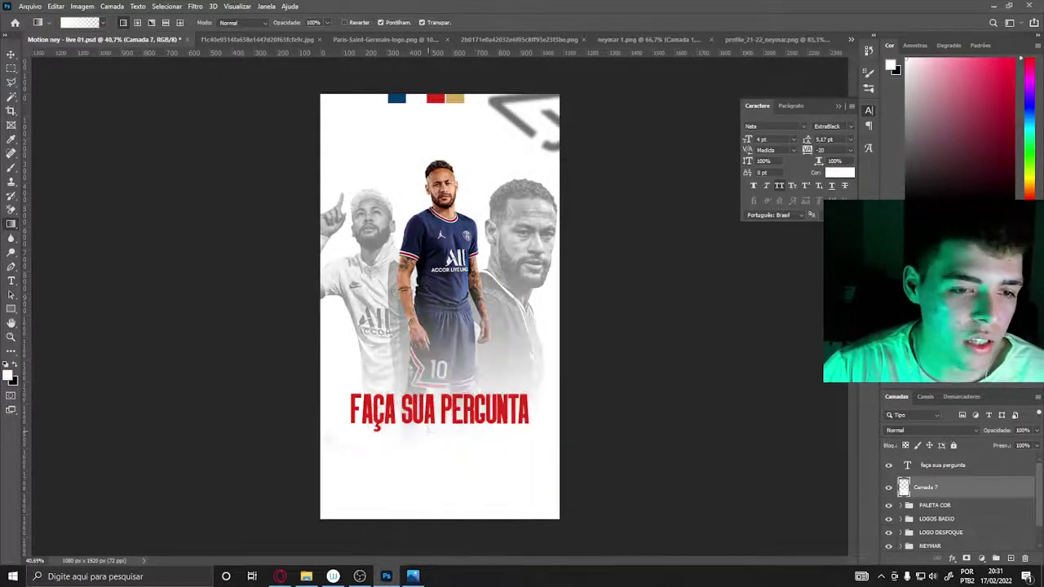
pyautogui.hotkey('ctrl', 'z')
pyautogui.moveTo(435, 441); pyautogui.dragTo(446, 368)
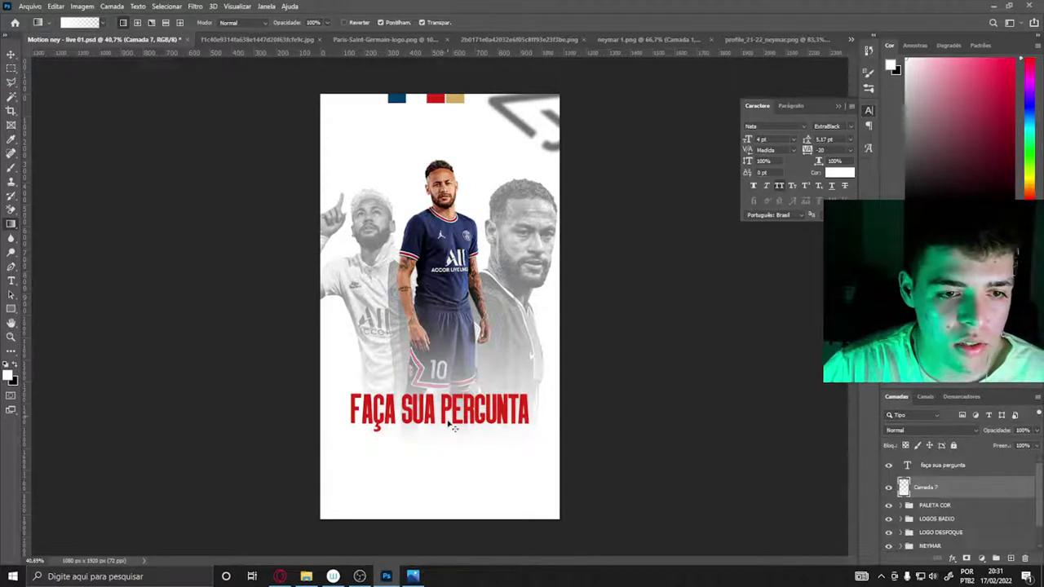
pyautogui.hotkey('ctrl', 'z')
pyautogui.moveTo(445, 434); pyautogui.dragTo(447, 363)
pyautogui.moveTo(931, 490)
pyautogui.mouseDown()
pyautogui.moveTo(948, 511)
pyautogui.moveTo(938, 498)
pyautogui.mouseUp()
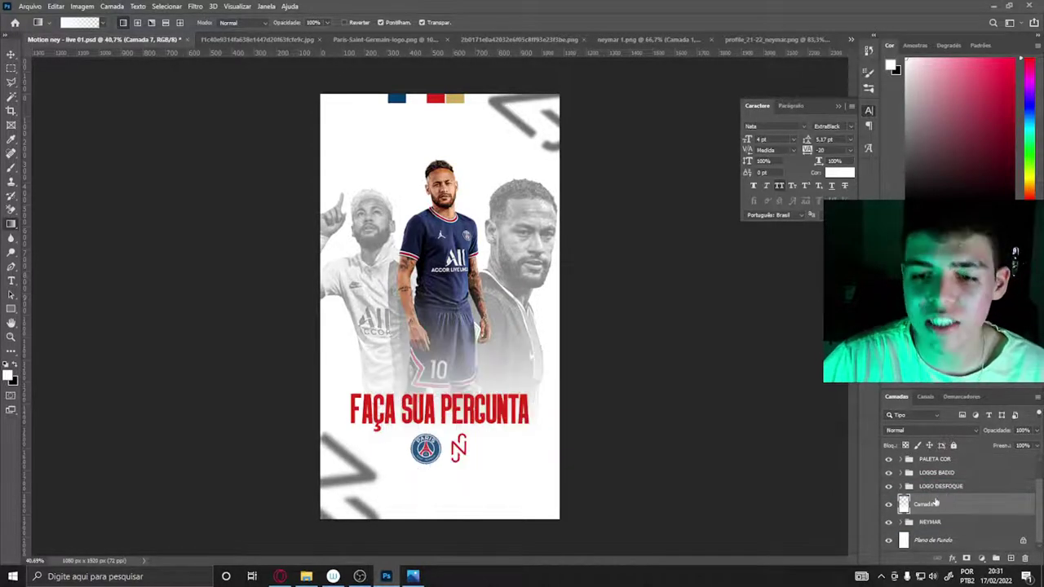
# Try stretching and shifting the fade layer upward, then cancel the transform
pyautogui.click(11, 55)
pyautogui.moveTo(440, 270); pyautogui.dragTo(442, 202)
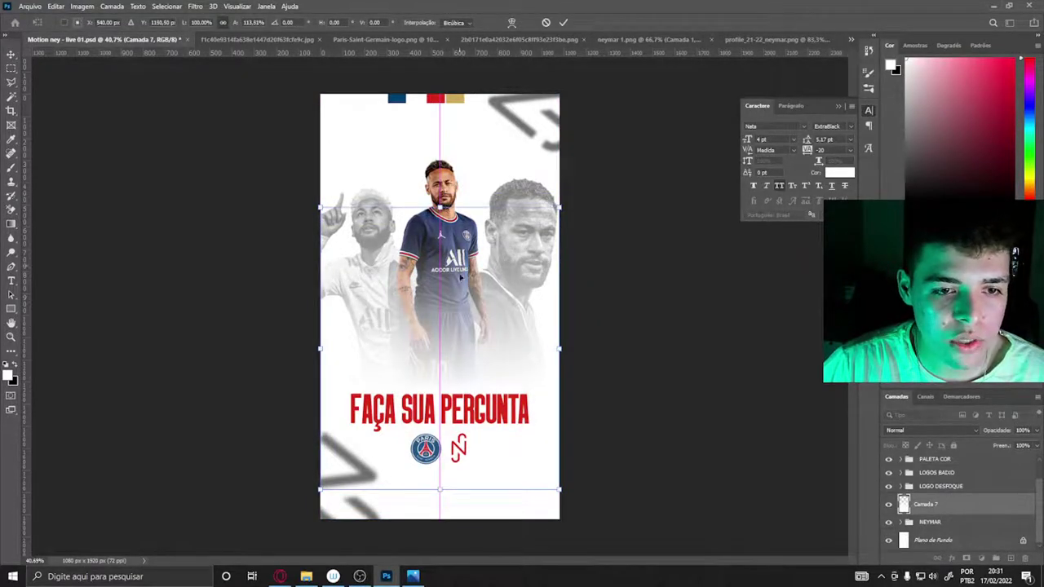
pyautogui.moveTo(454, 293); pyautogui.dragTo(454, 266)
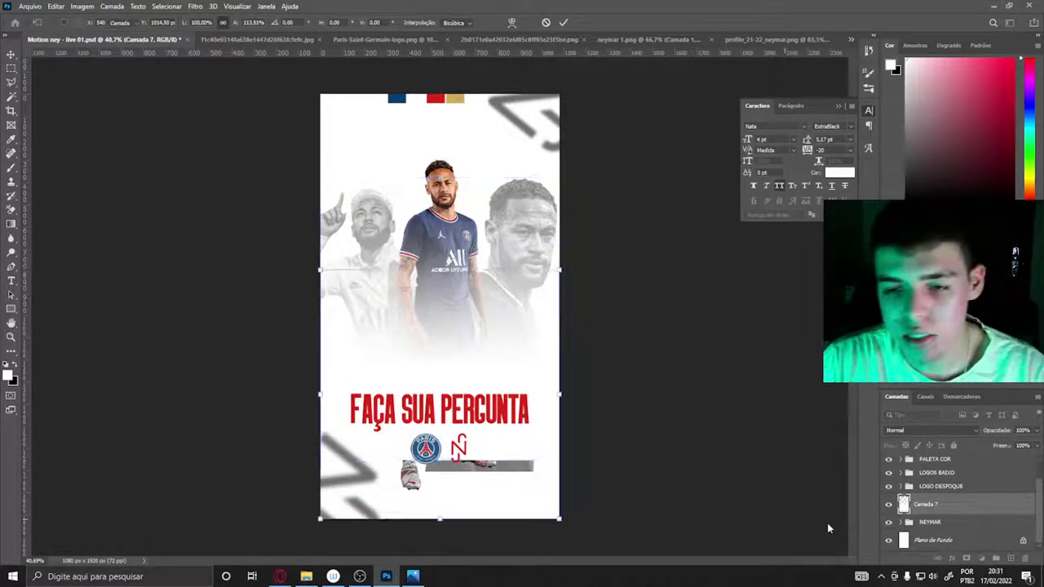
pyautogui.press('Escape')
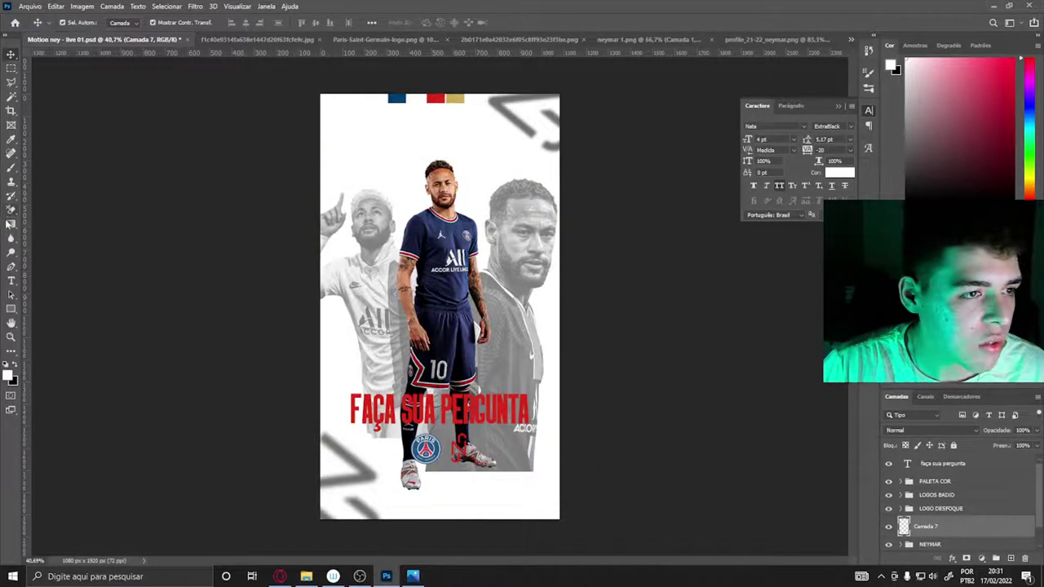
# Redraw the white fade starting higher and stretch Camada 7 downward past the canvas
pyautogui.click(10, 223)
pyautogui.moveTo(454, 295); pyautogui.dragTo(454, 409)
pyautogui.hotkey('ctrl', 'z')
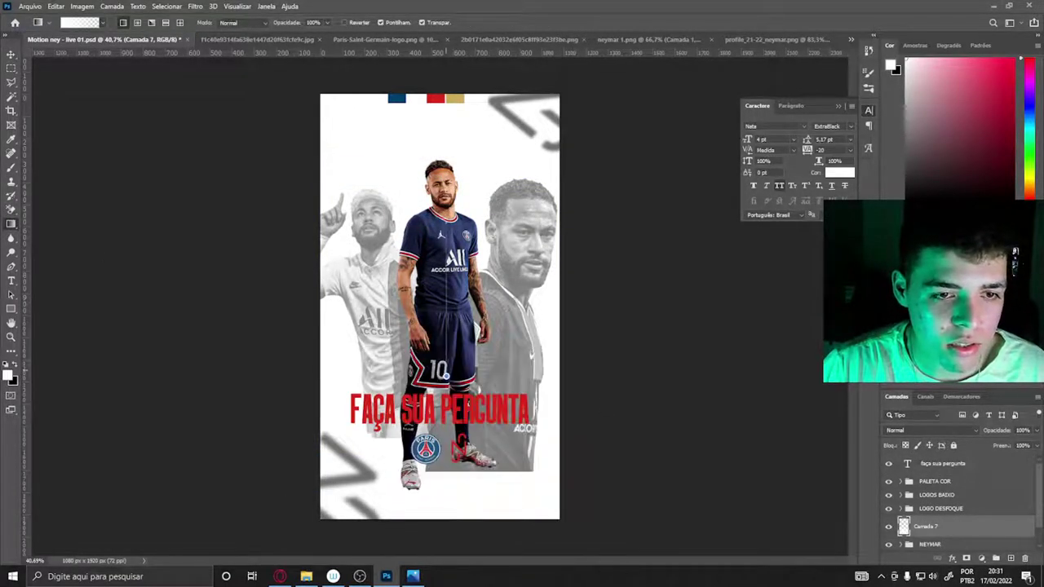
pyautogui.moveTo(446, 271); pyautogui.dragTo(446, 377)
pyautogui.moveTo(448, 259); pyautogui.dragTo(444, 331)
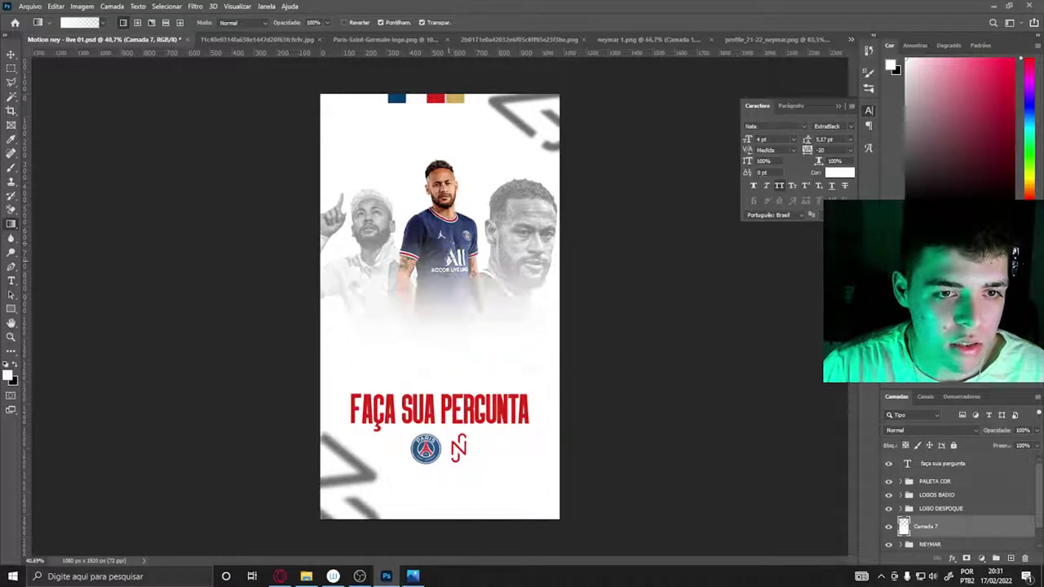
pyautogui.hotkey('ctrl', 'z')
pyautogui.moveTo(446, 249); pyautogui.dragTo(439, 338)
pyautogui.click(11, 55)
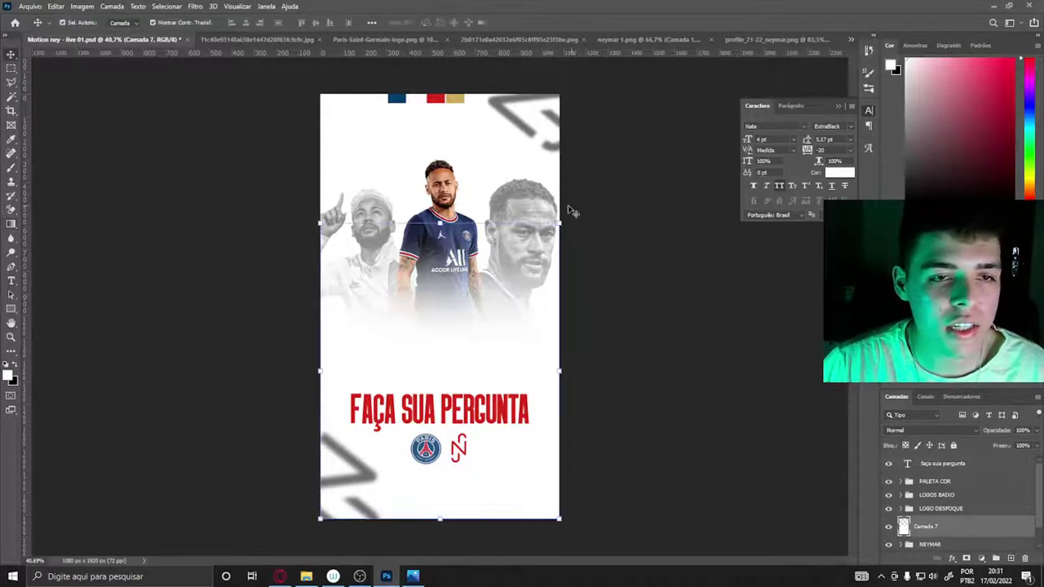
pyautogui.moveTo(438, 222); pyautogui.dragTo(453, 295)
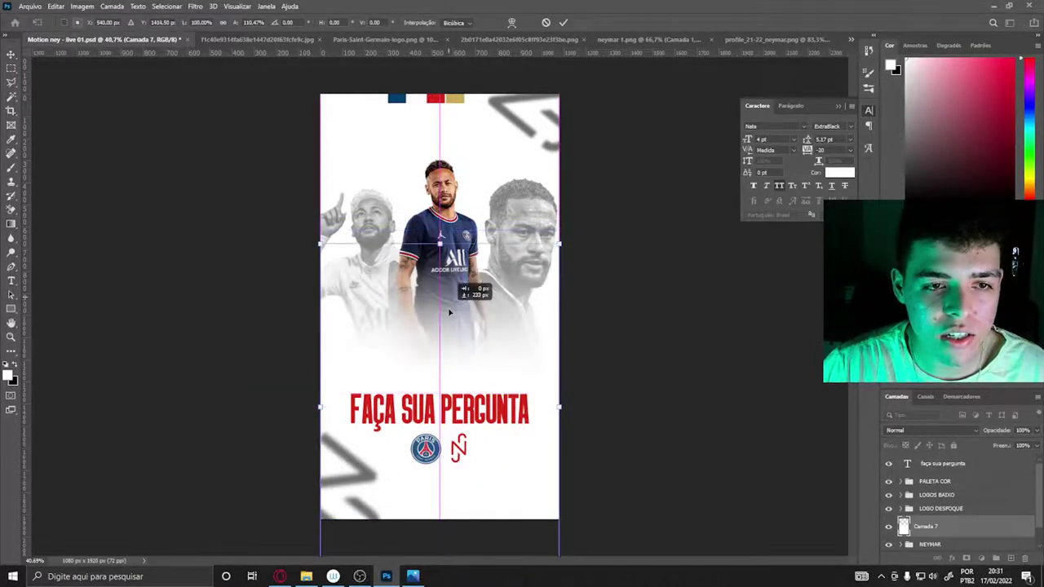
pyautogui.press('Return')
# Scale up the central Neymar on Camada 4 proportionally, dismissing the Smart Filters warning
pyautogui.click(449, 222)
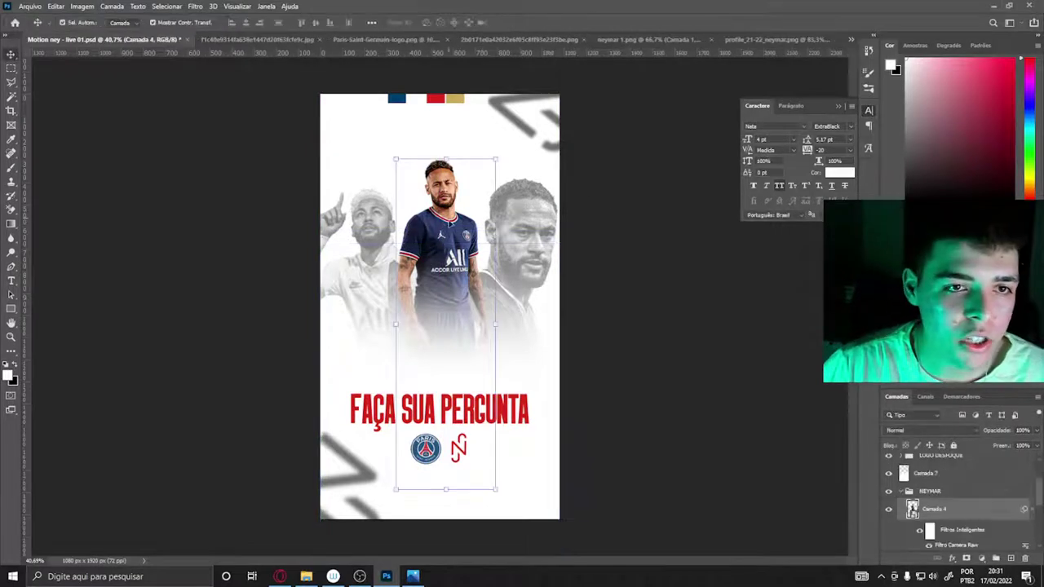
pyautogui.click(441, 491)
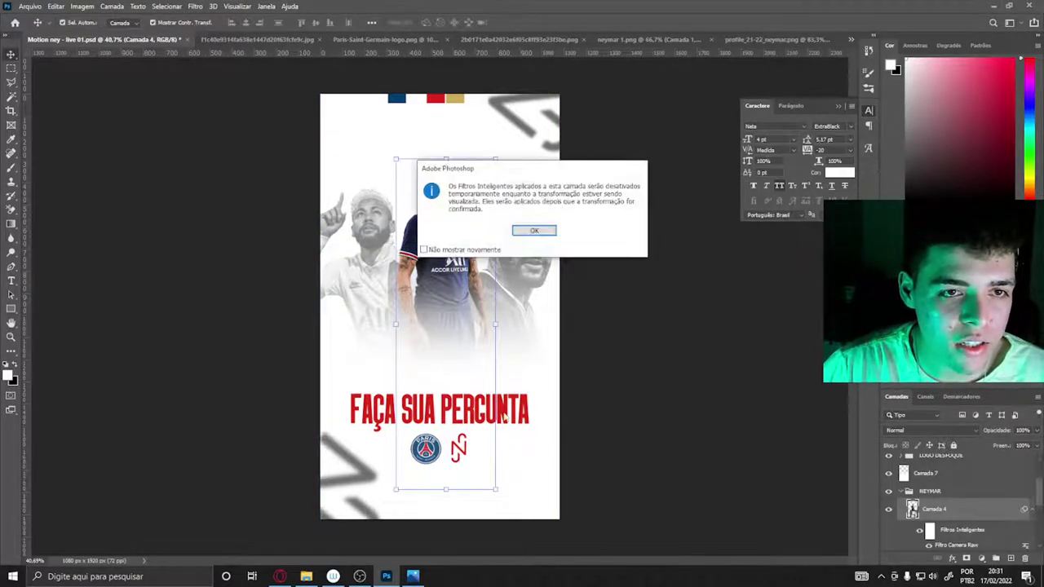
pyautogui.click(546, 233)
pyautogui.moveTo(446, 490); pyautogui.dragTo(446, 545)
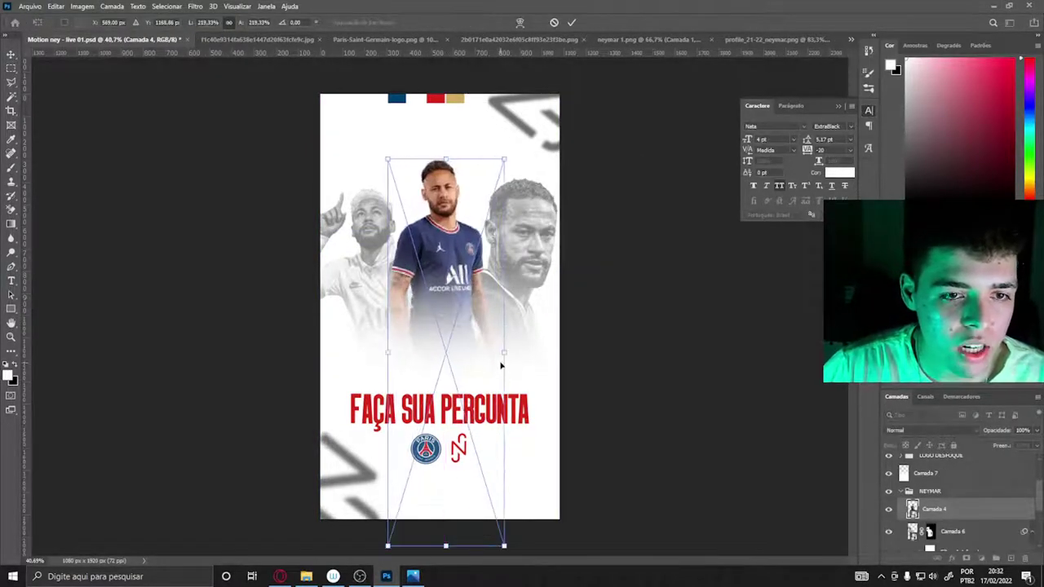
pyautogui.moveTo(501, 356); pyautogui.dragTo(508, 354)
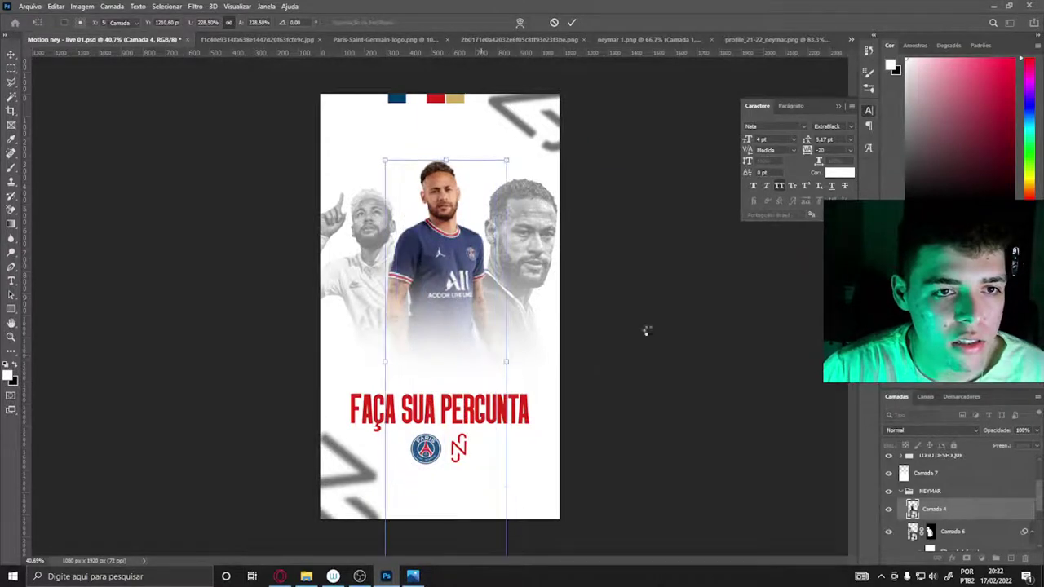
pyautogui.press('Return')
pyautogui.hotkey('ctrl', '+')
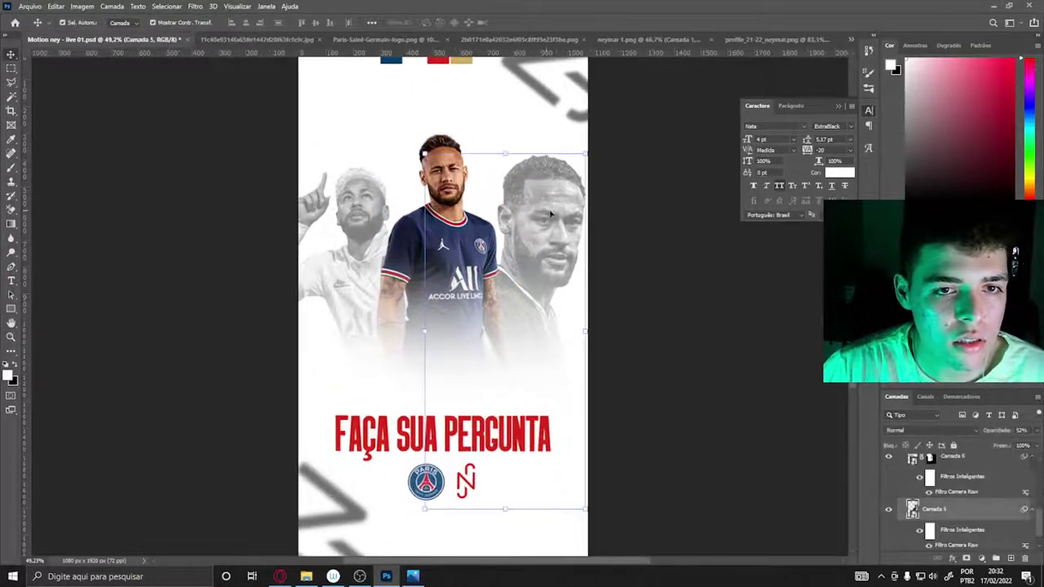
# Nudge the right Neymar (Camada 5) slightly left and apply a Gaussian Blur of about 3.3 px
pyautogui.moveTo(551, 214); pyautogui.dragTo(560, 220)
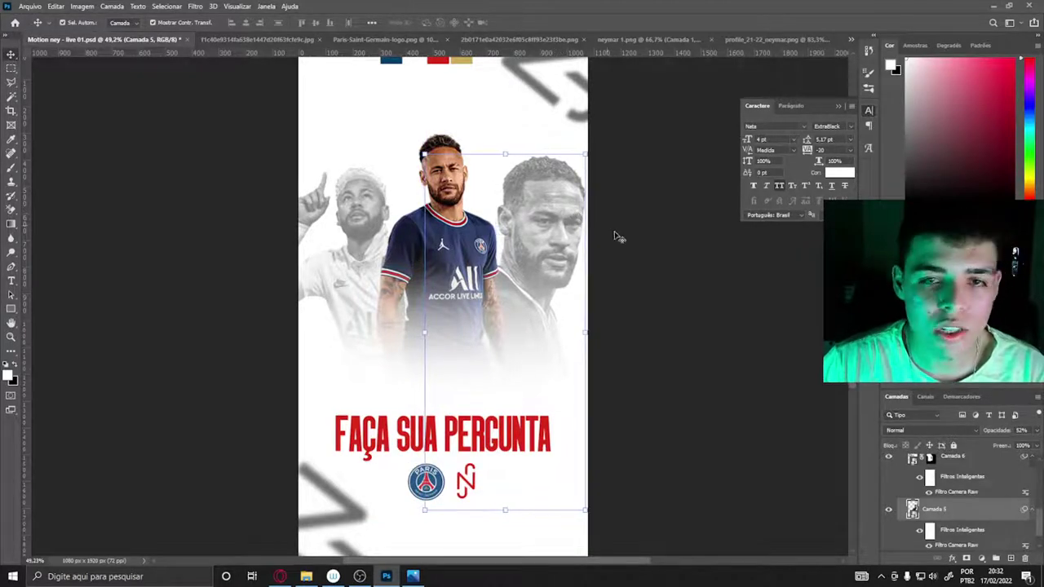
pyautogui.click(196, 5)
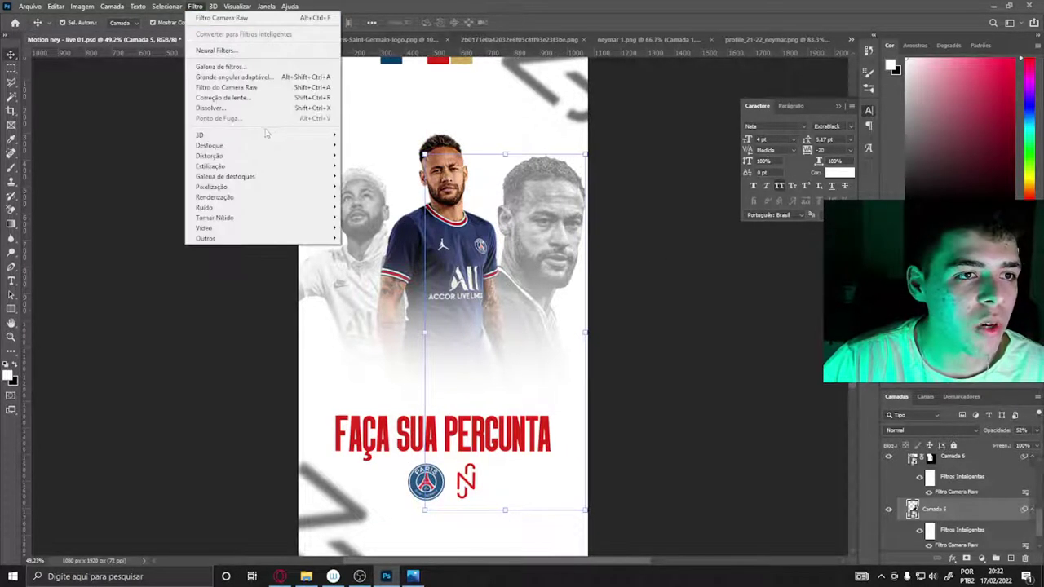
pyautogui.moveTo(221, 142)
pyautogui.click(416, 206)
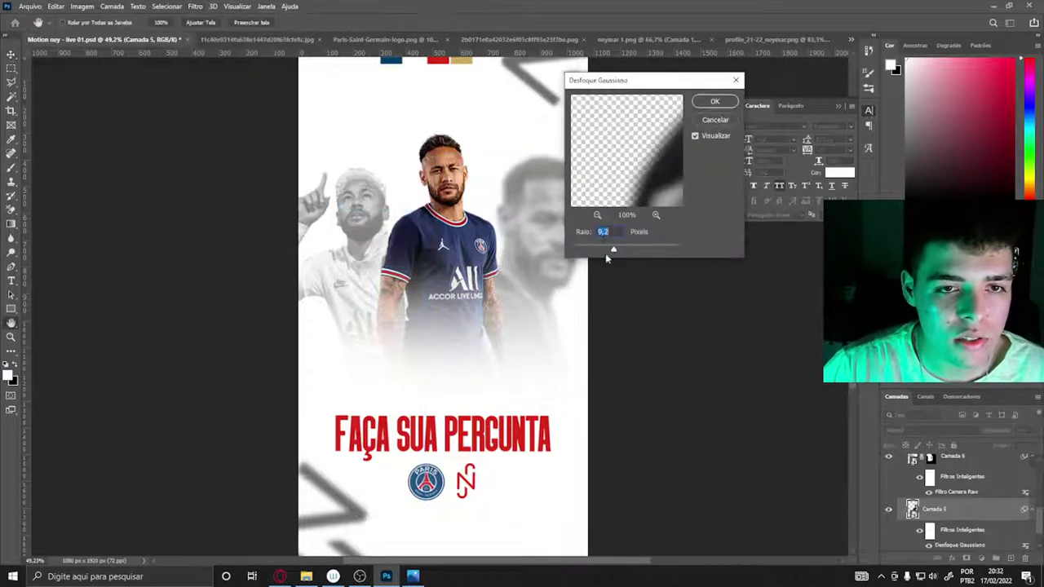
pyautogui.moveTo(598, 253); pyautogui.dragTo(593, 253)
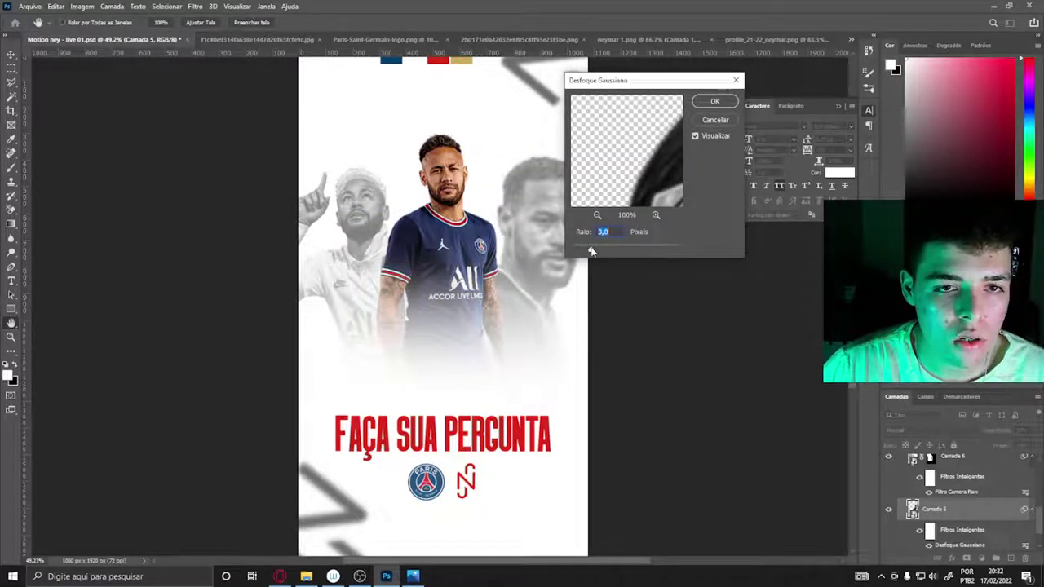
pyautogui.click(714, 102)
# Apply a lighter 2.7 px Gaussian Blur to the grey left Neymar on Camada 6
pyautogui.click(356, 206)
pyautogui.click(196, 6)
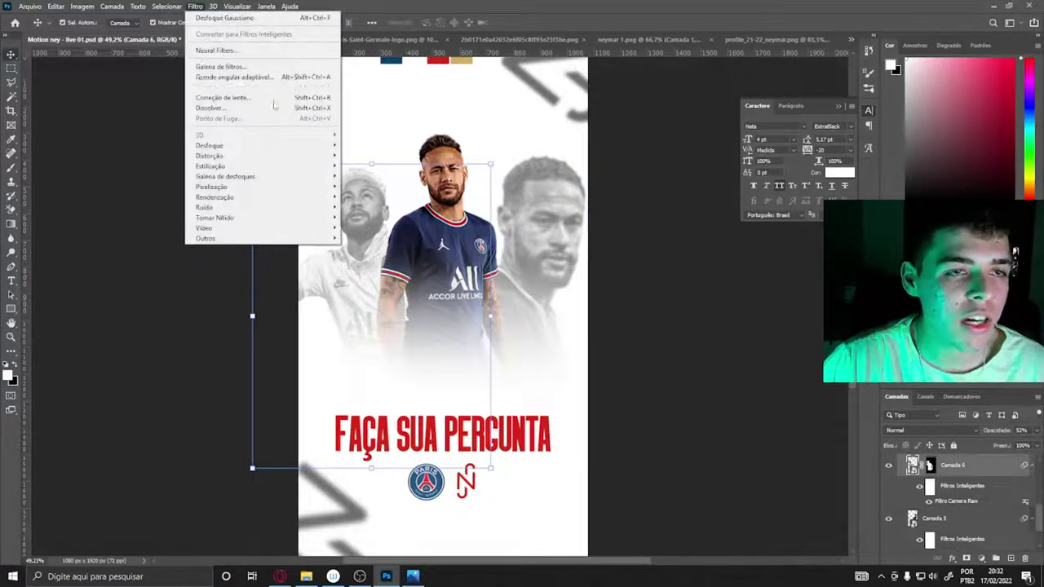
pyautogui.moveTo(244, 145)
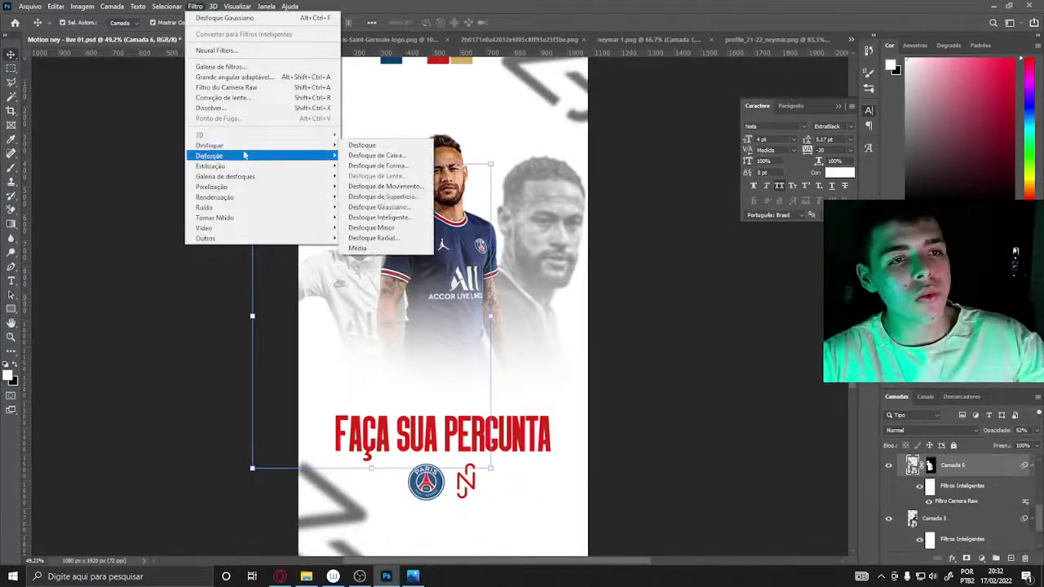
pyautogui.click(414, 209)
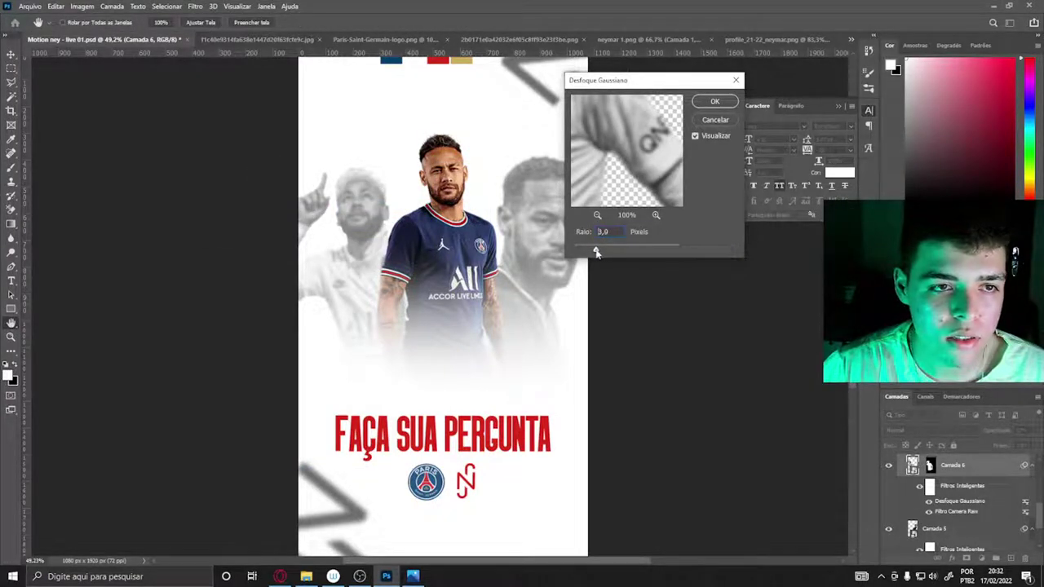
pyautogui.moveTo(587, 252); pyautogui.dragTo(583, 252)
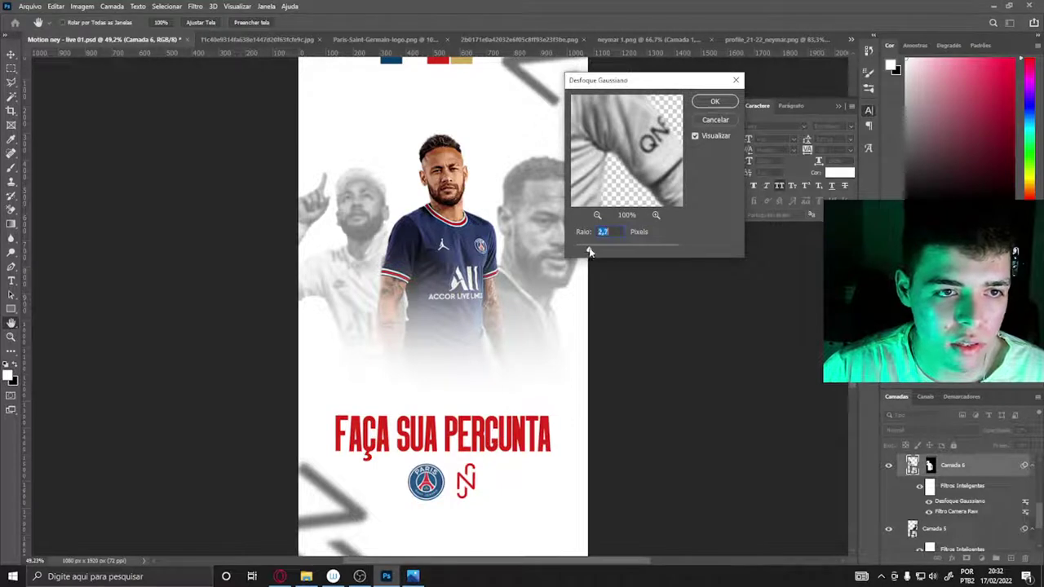
pyautogui.click(715, 101)
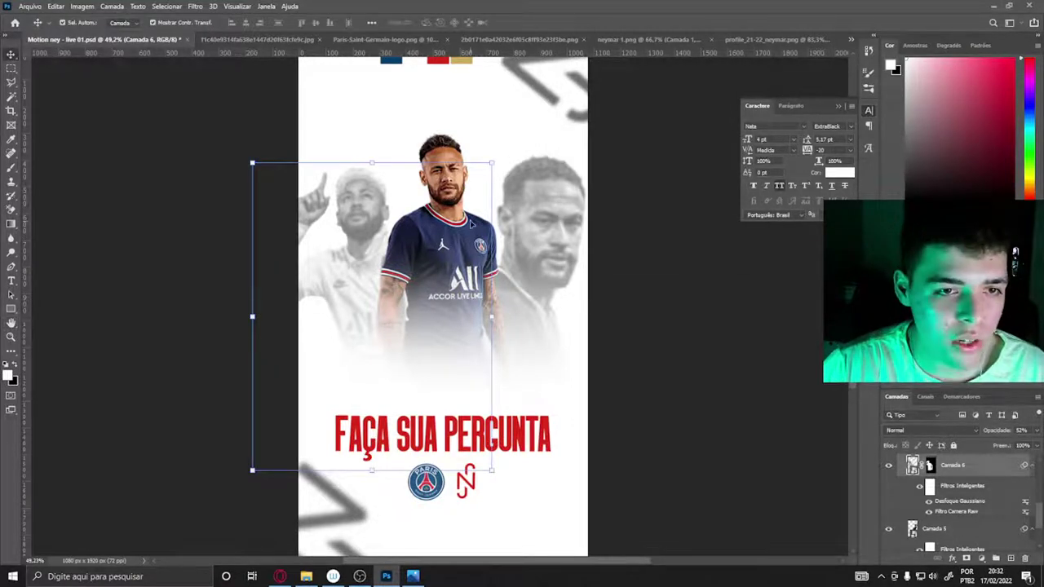
pyautogui.scroll(3, 917, 498)
pyautogui.scroll(3, 917, 503)
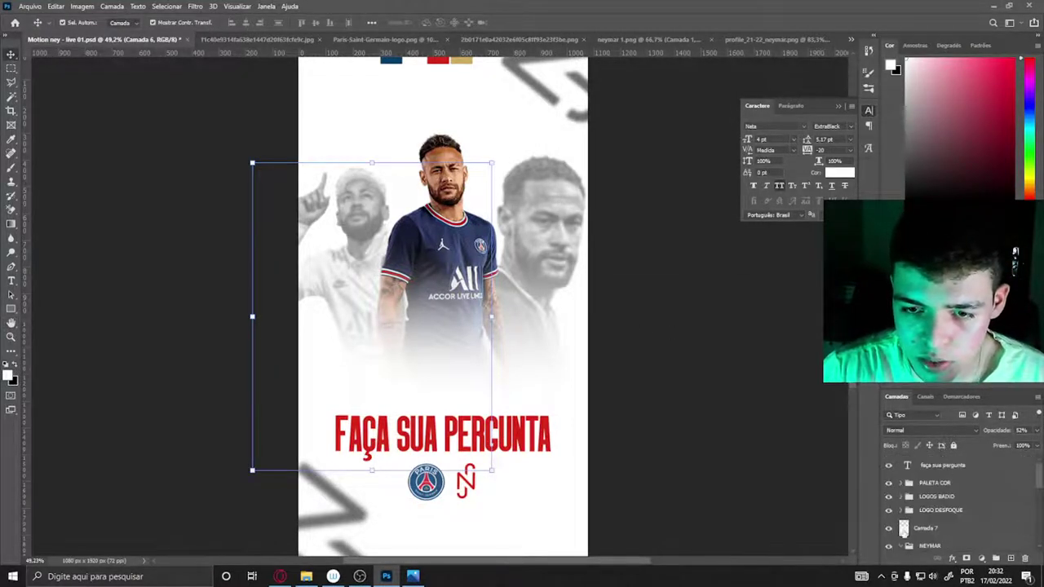
# Group the white fade layer Camada 7 into a collapsed group named DEGRADE BRANCO
pyautogui.click(926, 528)
pyautogui.hotkey('ctrl', 'g')
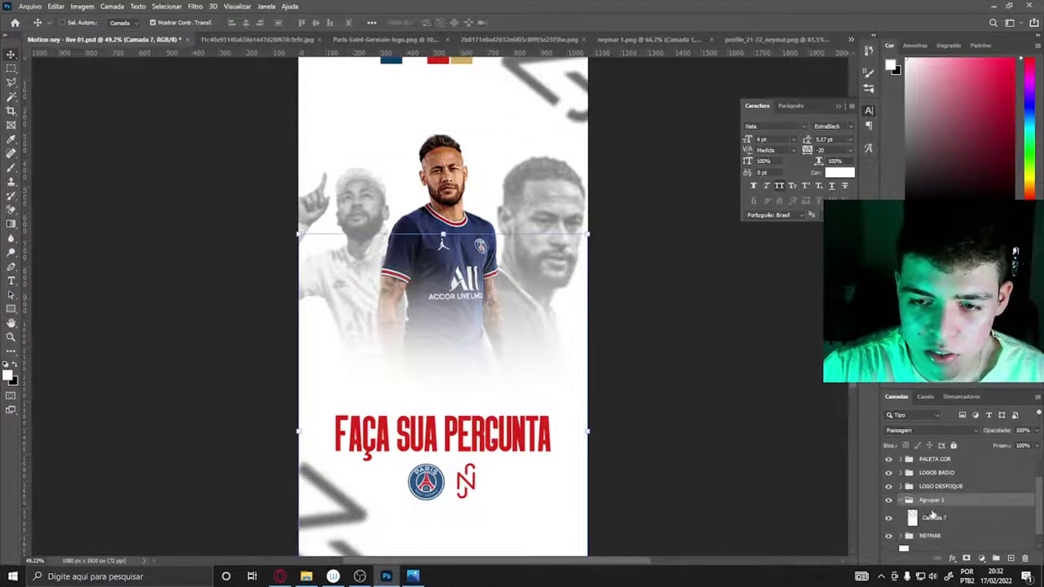
pyautogui.write('degrade')
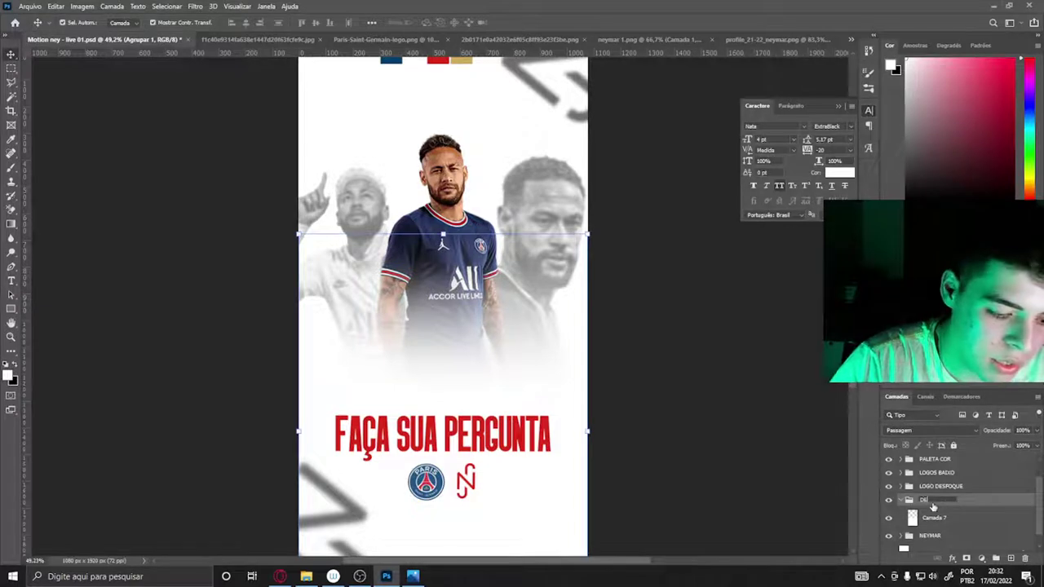
pyautogui.write('DEGRADEE BRANCO')
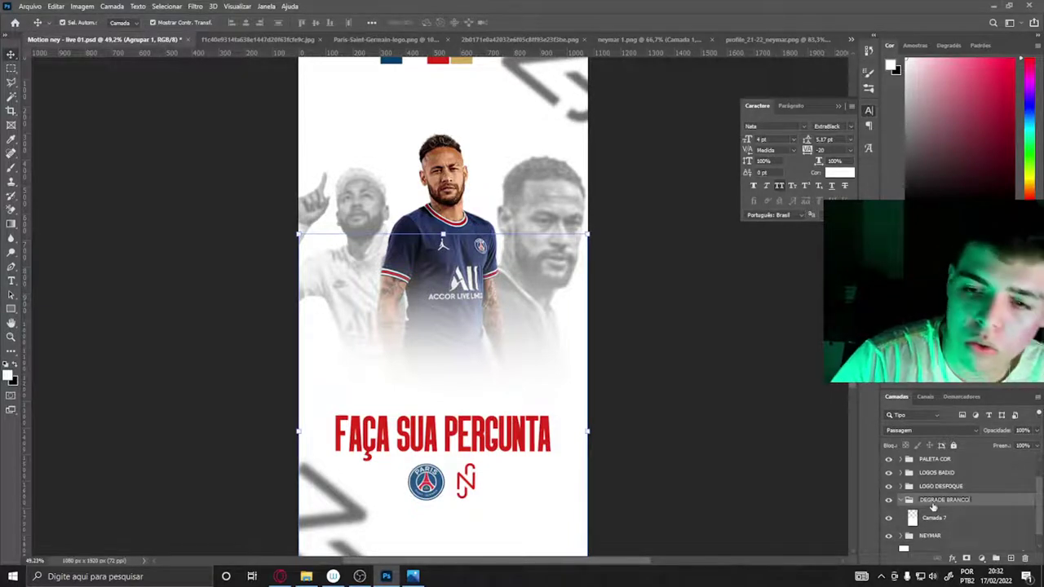
pyautogui.press('Return')
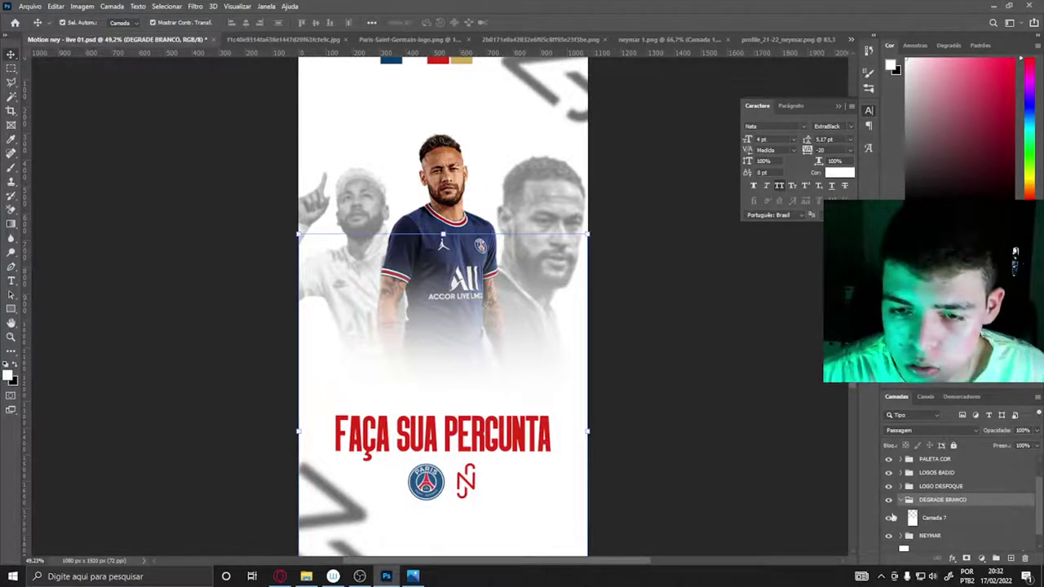
pyautogui.click(902, 500)
pyautogui.click(947, 467)
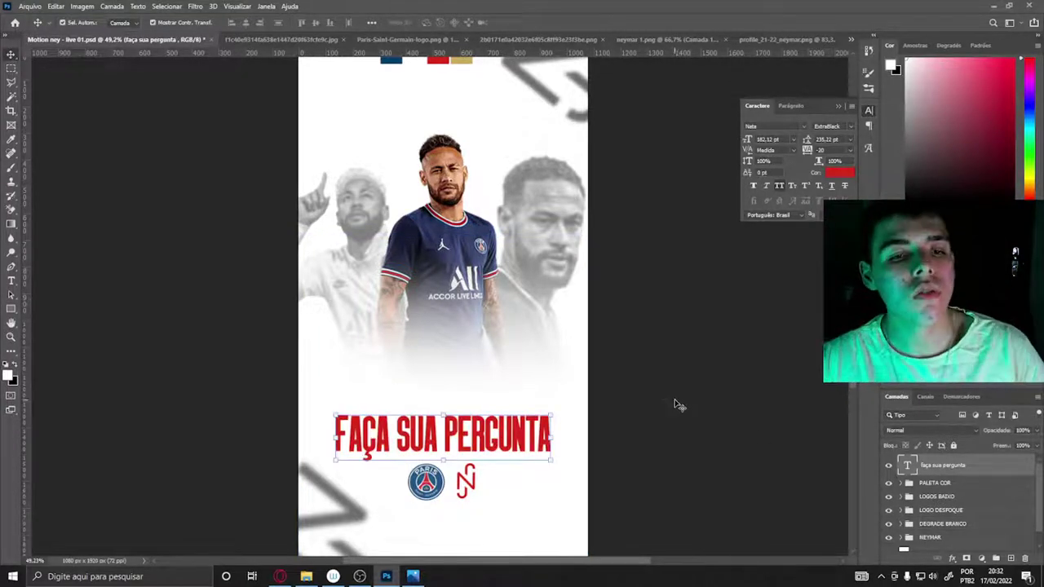
# Colour the headline words FAÇA SUA navy blue #285582
pyautogui.press('t')
pyautogui.moveTo(438, 434); pyautogui.dragTo(302, 414)
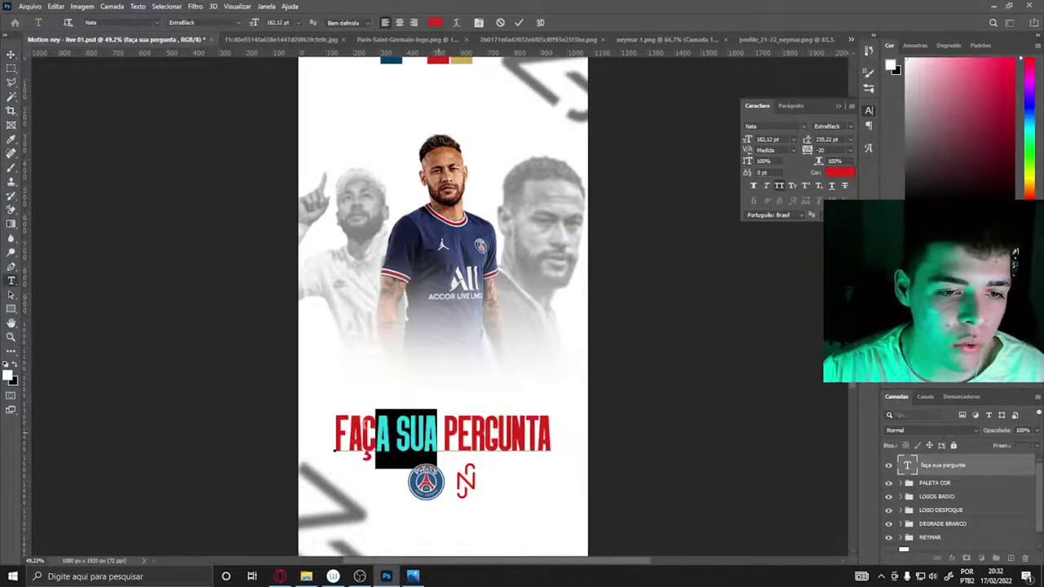
pyautogui.click(436, 23)
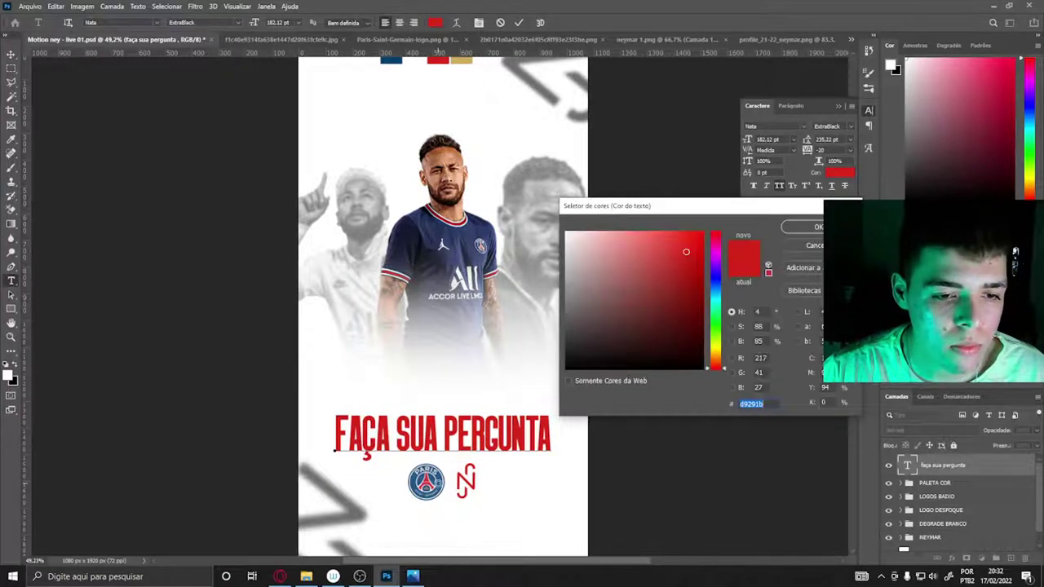
pyautogui.write('285582')
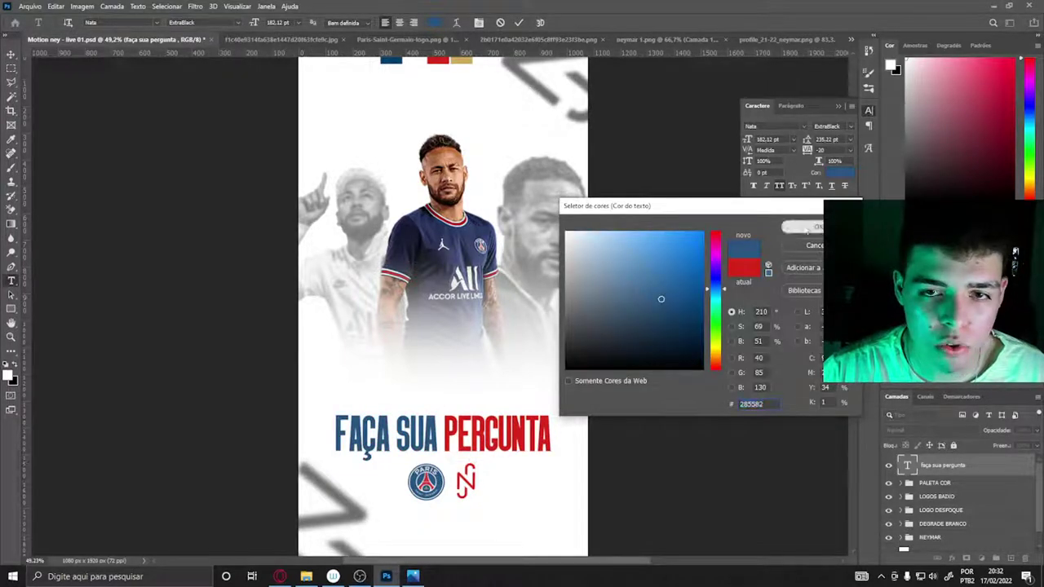
pyautogui.click(808, 227)
pyautogui.scroll(3, 425, 489)
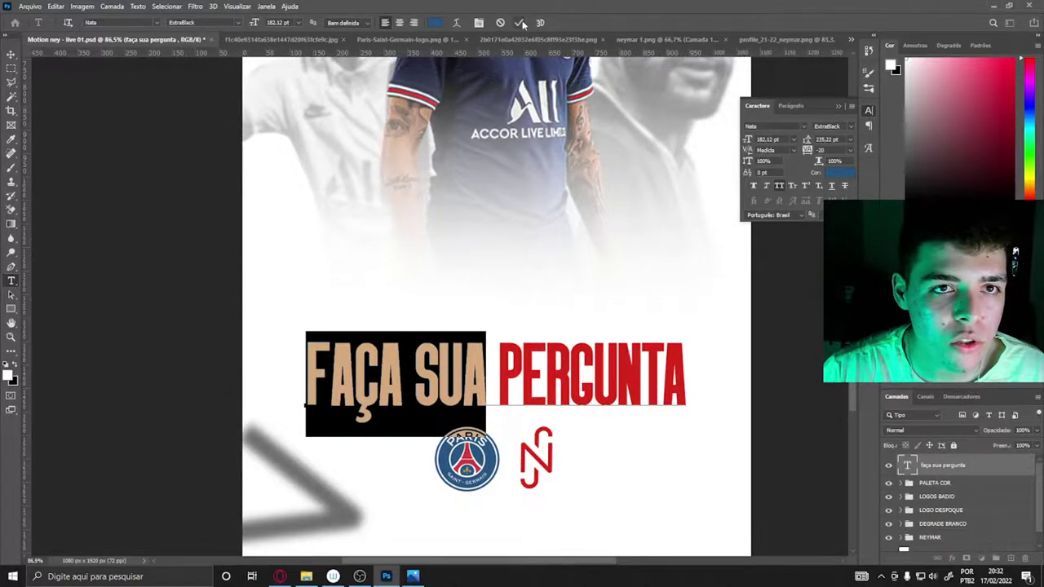
# Colour PERGUNTA red #d53b43 and commit the headline edit
pyautogui.moveTo(497, 371); pyautogui.dragTo(698, 375)
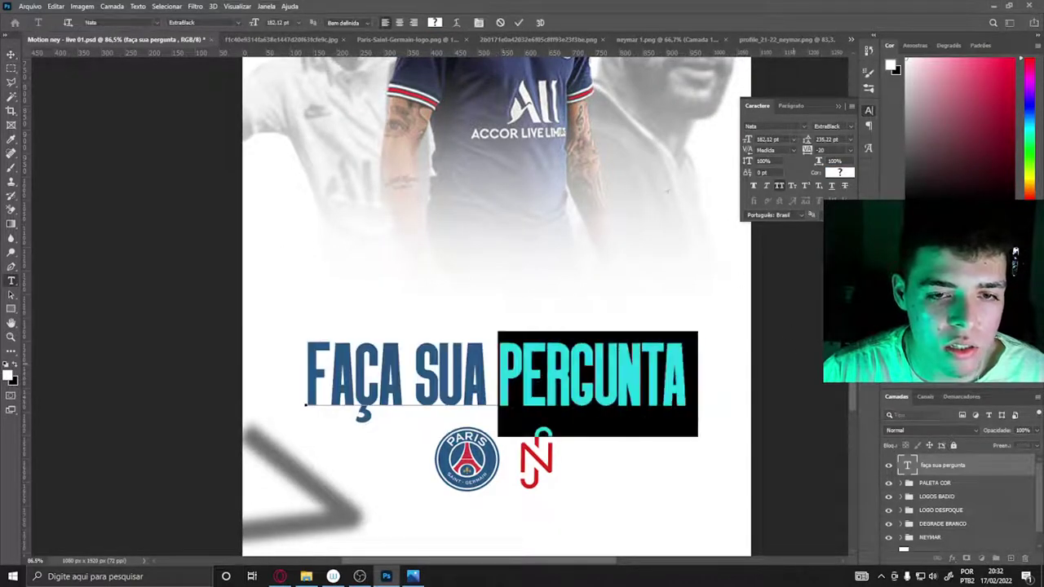
pyautogui.click(436, 23)
pyautogui.write('d53b43')
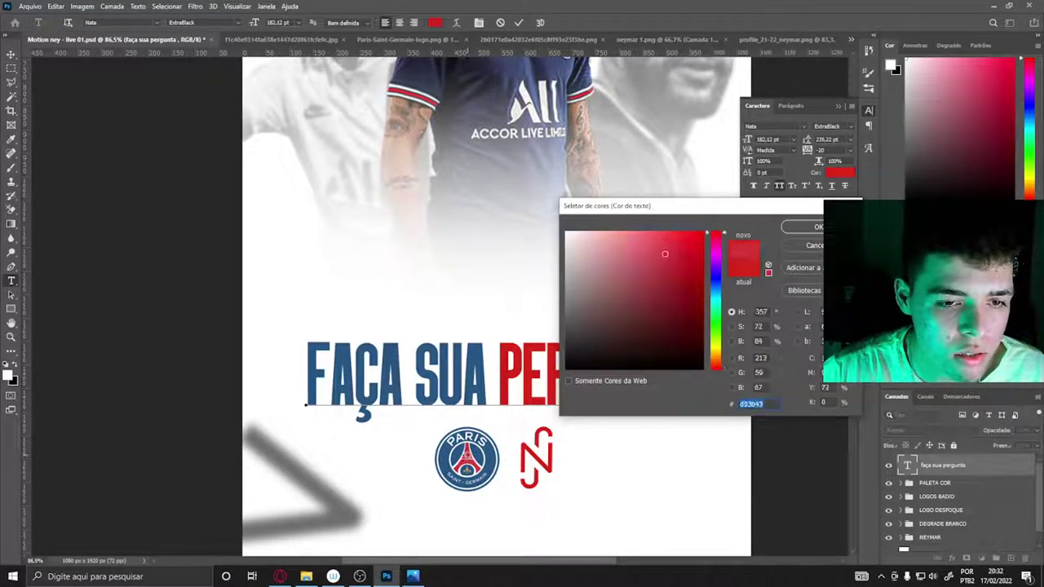
pyautogui.click(818, 229)
pyautogui.scroll(1, 572, 401)
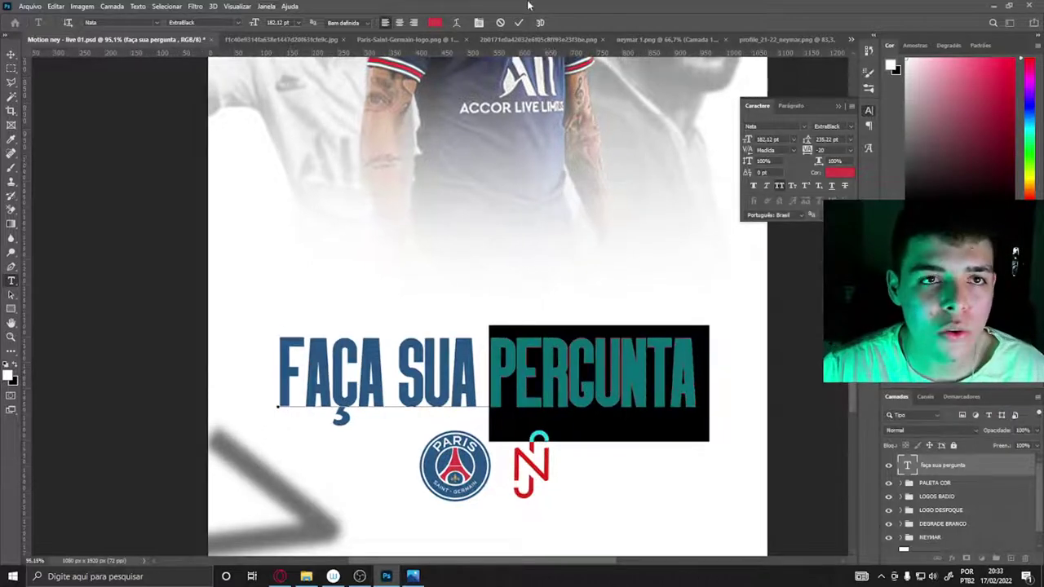
pyautogui.hotkey('ctrl', 'Return')
# Set the NJ logo's Color Overlay to the red sampled from PERGUNTA (d53b43)
pyautogui.press('v')
pyautogui.click(552, 470)
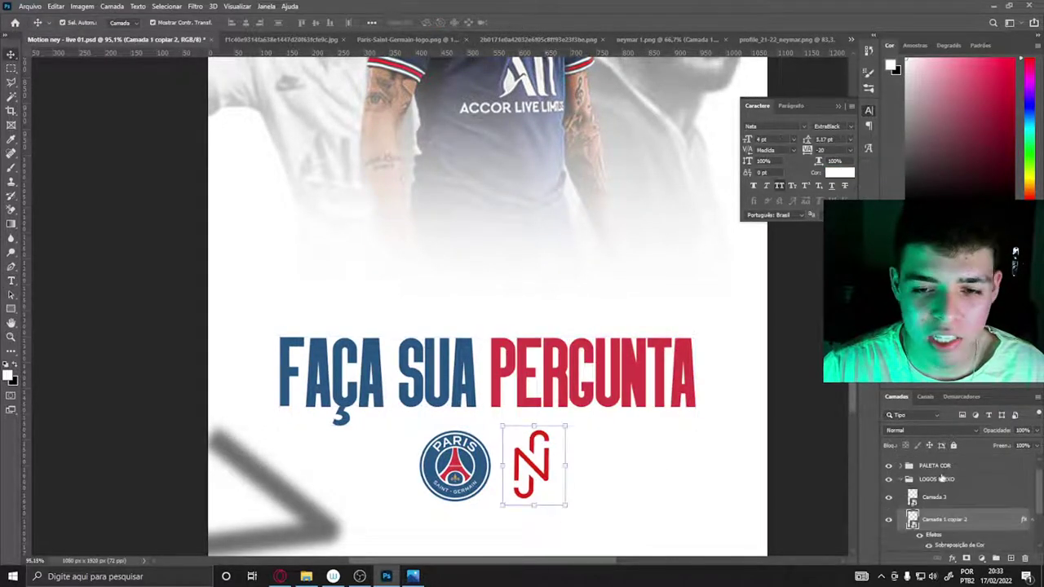
pyautogui.doubleClick(983, 520)
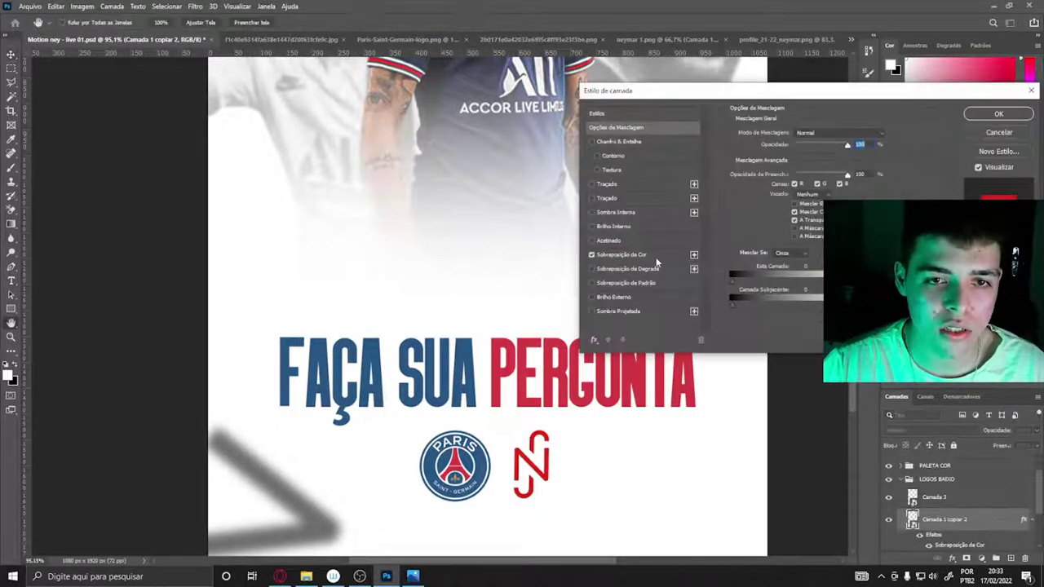
pyautogui.click(656, 257)
pyautogui.click(895, 133)
pyautogui.click(524, 345)
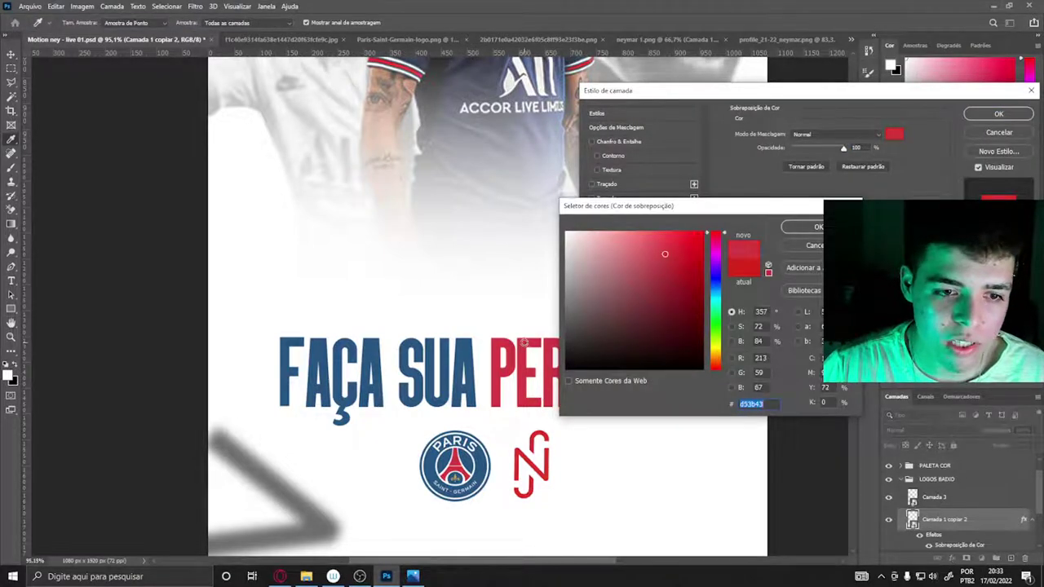
pyautogui.click(802, 227)
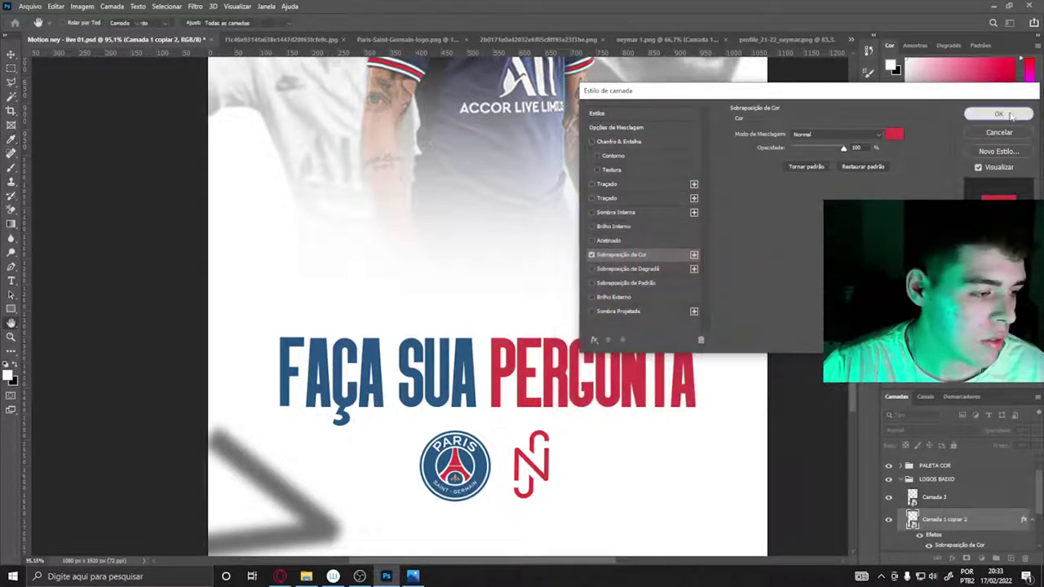
pyautogui.click(998, 114)
pyautogui.scroll(-3, 605, 221)
# Collapse LOGOS BAIXO and add a new layer, Camada 8, inside NEYMAR directly above Camada 6
pyautogui.scroll(1, 463, 255)
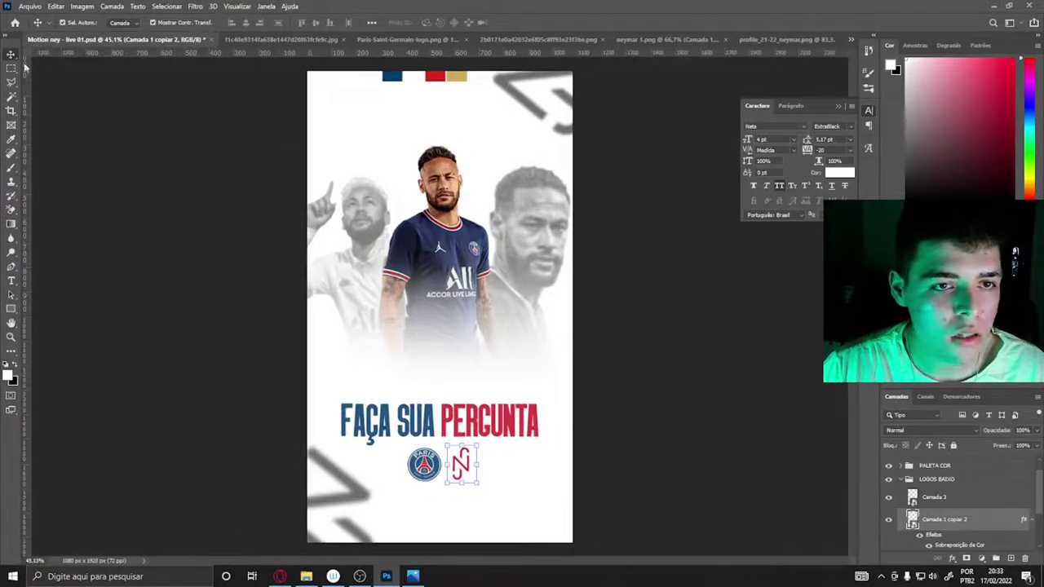
pyautogui.scroll(2, 912, 493)
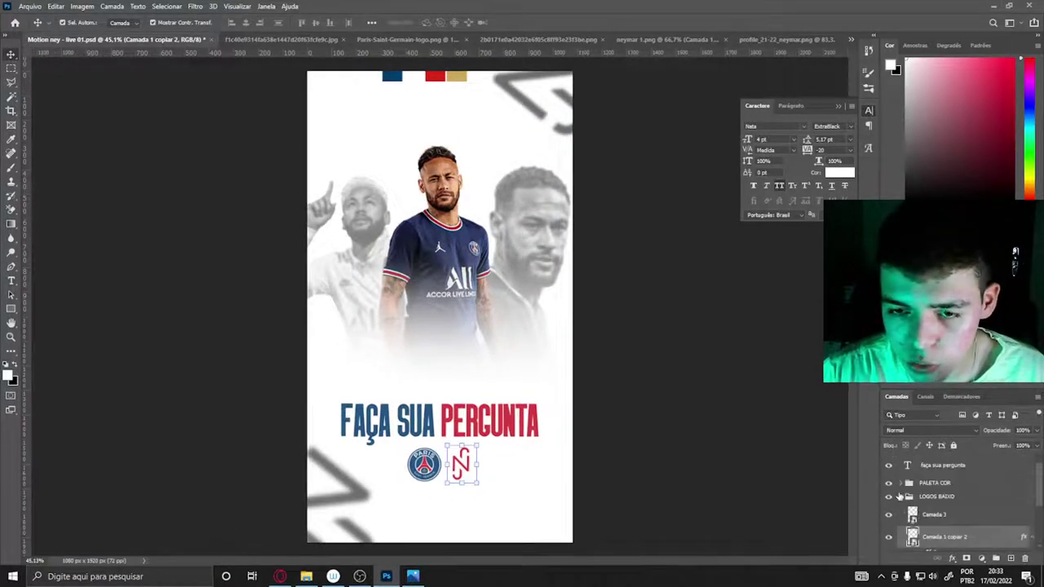
pyautogui.click(901, 496)
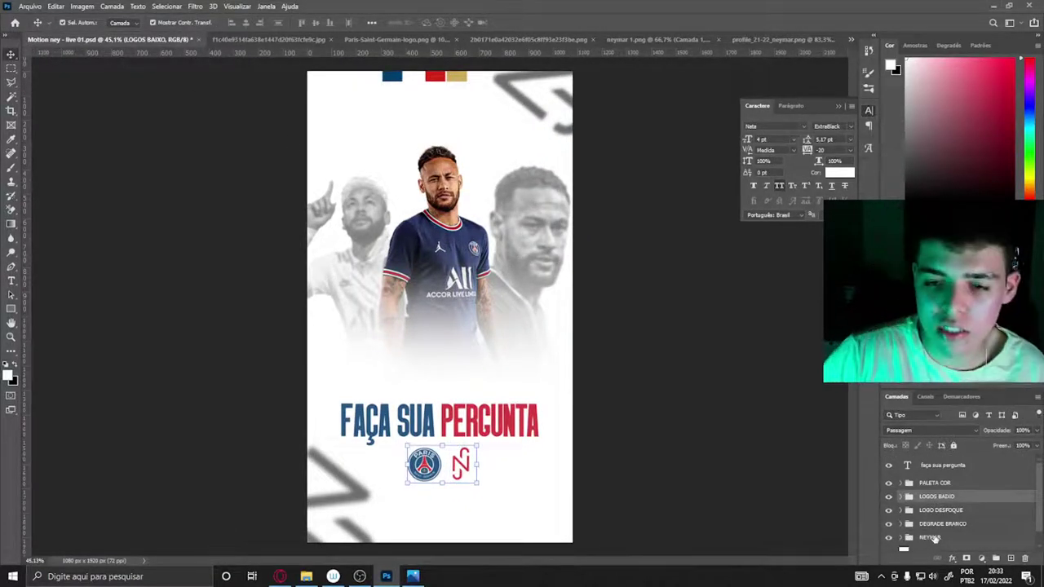
pyautogui.click(936, 538)
pyautogui.click(1011, 560)
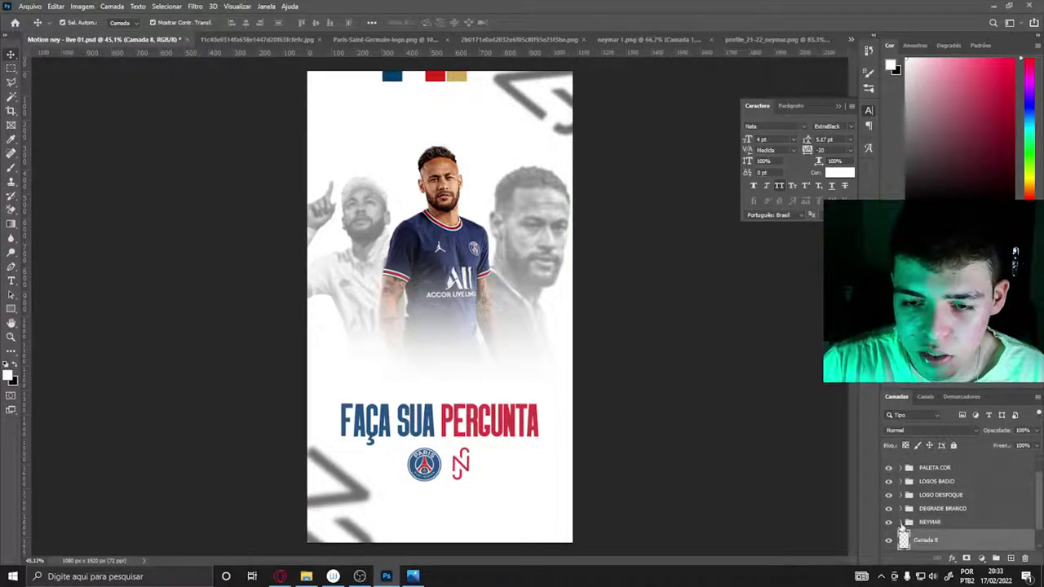
pyautogui.click(901, 522)
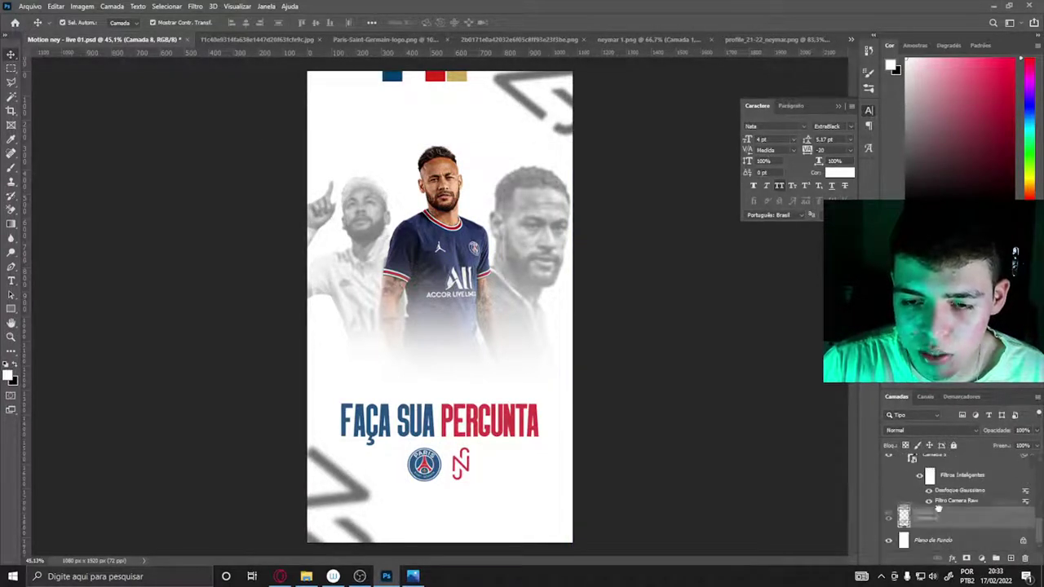
pyautogui.moveTo(938, 509); pyautogui.dragTo(939, 519)
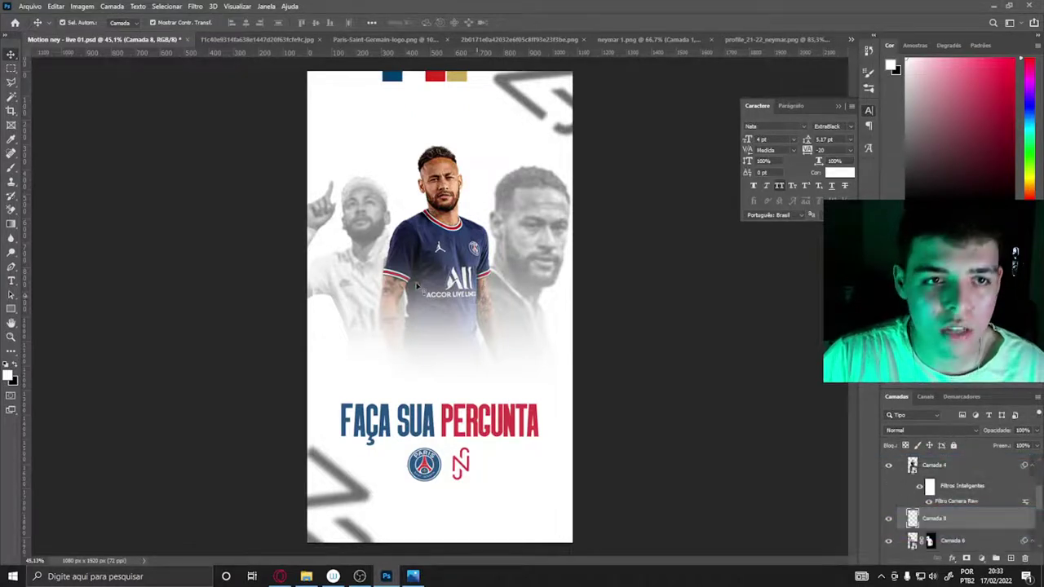
pyautogui.click(10, 171)
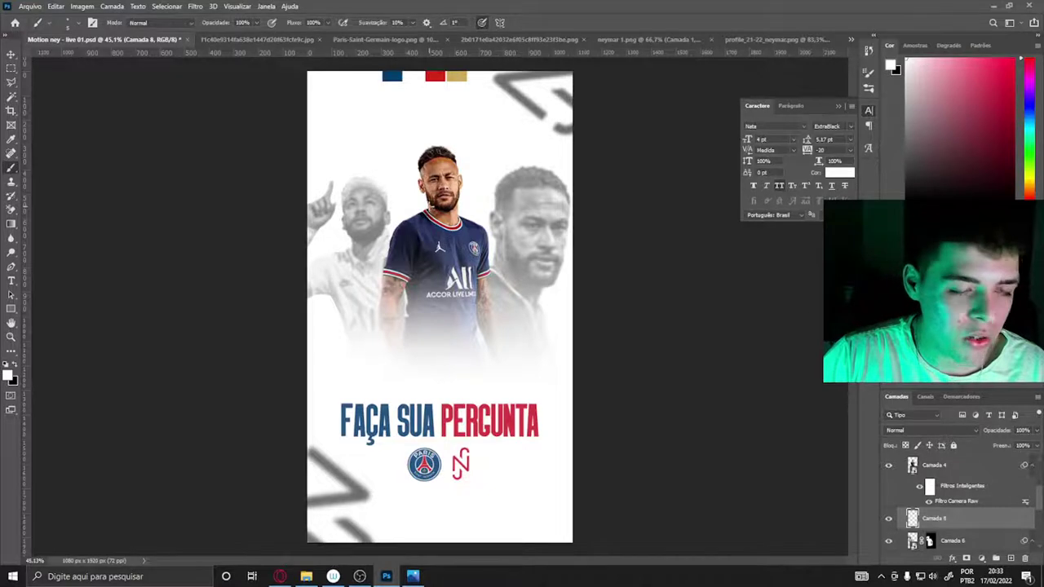
# Enlarge the brush, try a white fade stroke over the side Neymar figures, then undo it
pyautogui.press('Tab')
pyautogui.press('Tab')
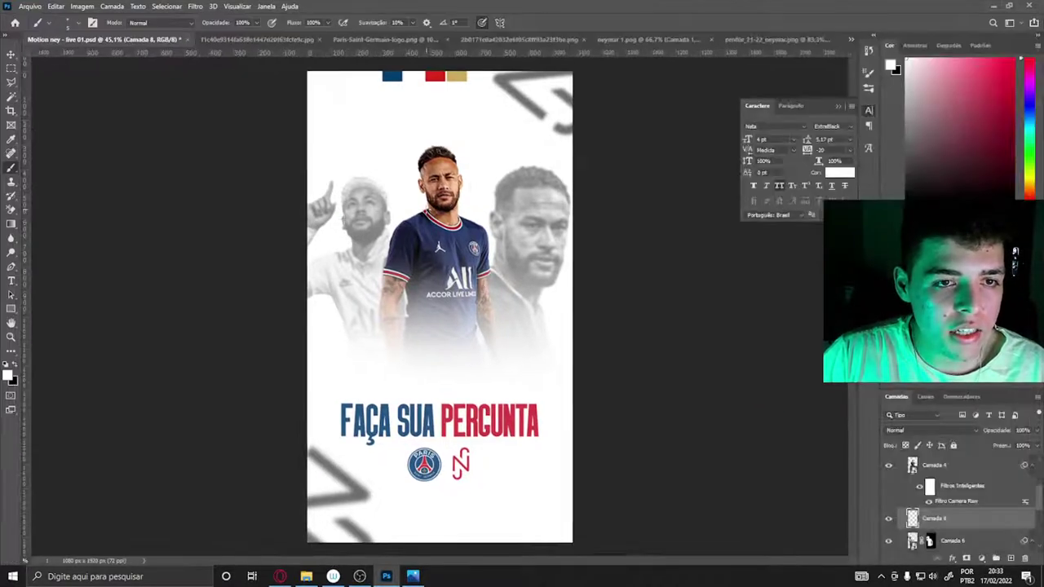
pyautogui.keyDown('alt'); pyautogui.rightClick(427, 210); pyautogui.keyUp('alt')
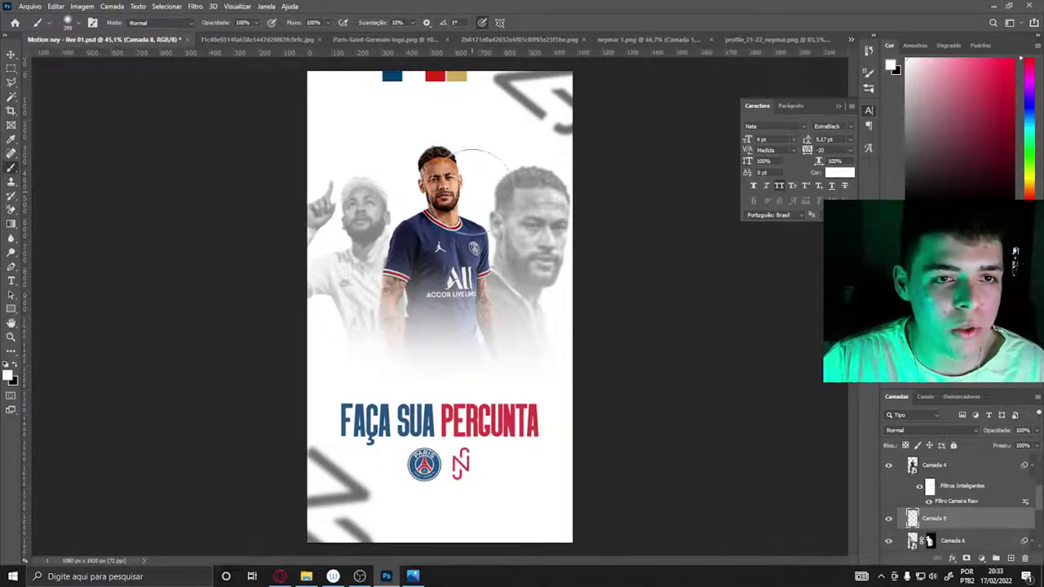
pyautogui.keyDown('alt'); pyautogui.rightClick(425, 204); pyautogui.keyUp('alt')
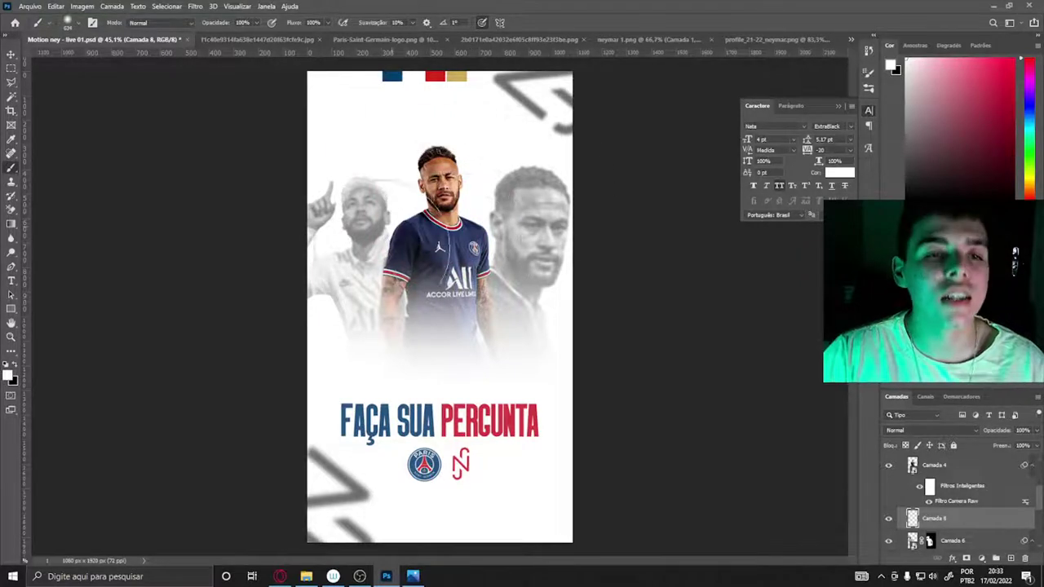
pyautogui.keyDown('alt'); pyautogui.rightClick(444, 245); pyautogui.keyUp('alt')
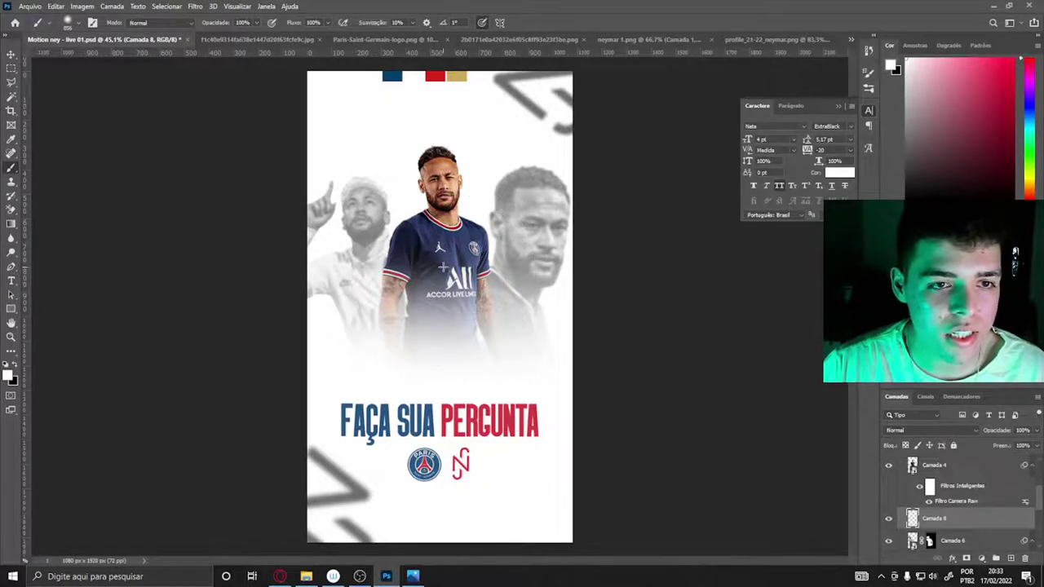
pyautogui.click(443, 267)
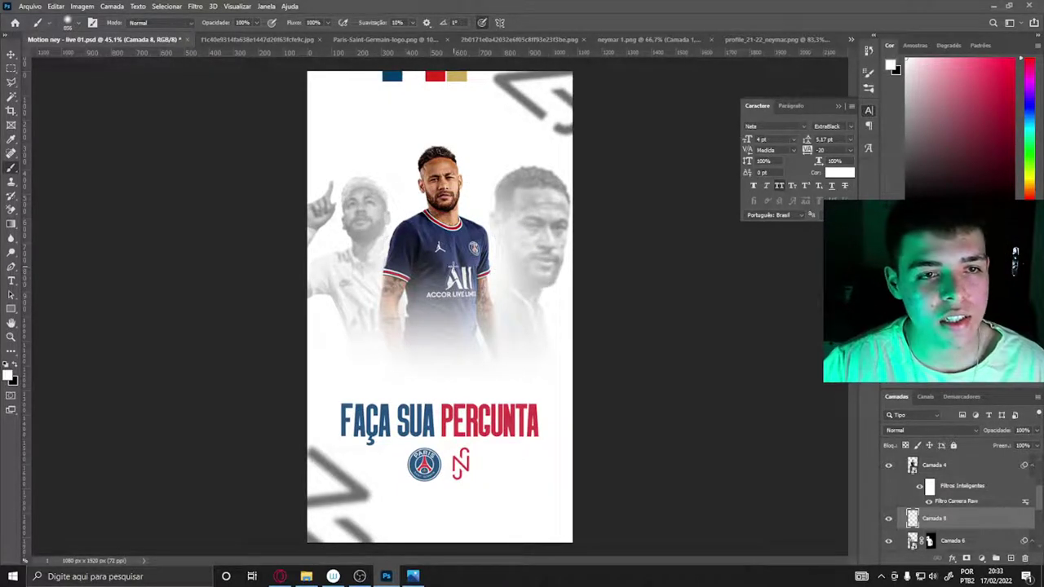
pyautogui.hotkey('ctrl', 'z')
pyautogui.hotkey('ctrl', 'shift', 'z')
pyautogui.hotkey('ctrl', 'z')
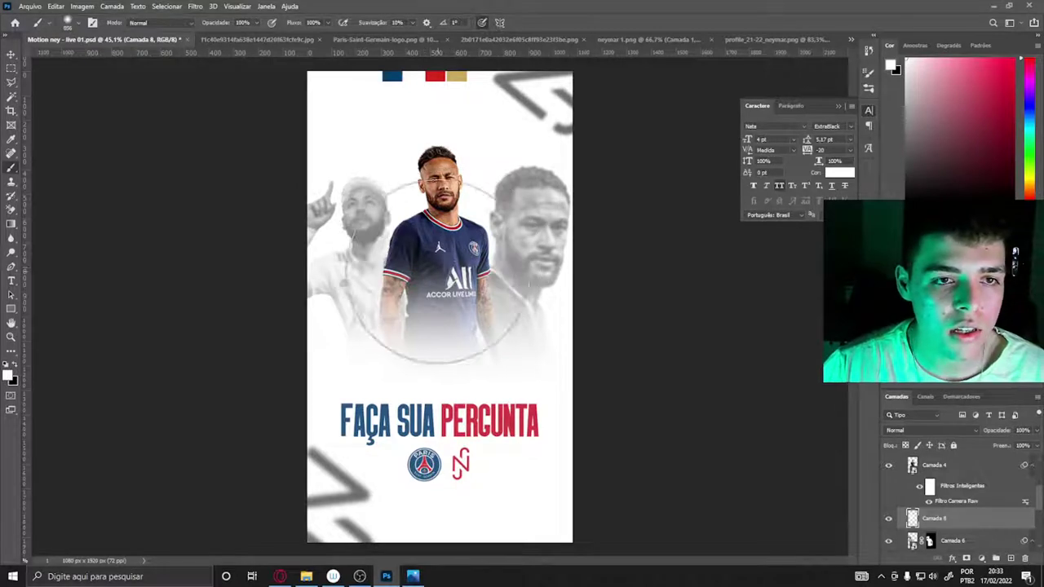
pyautogui.hotkey('ctrl', 'shift', 'z')
pyautogui.hotkey('ctrl', 'z')
pyautogui.hotkey('ctrl', 'z')
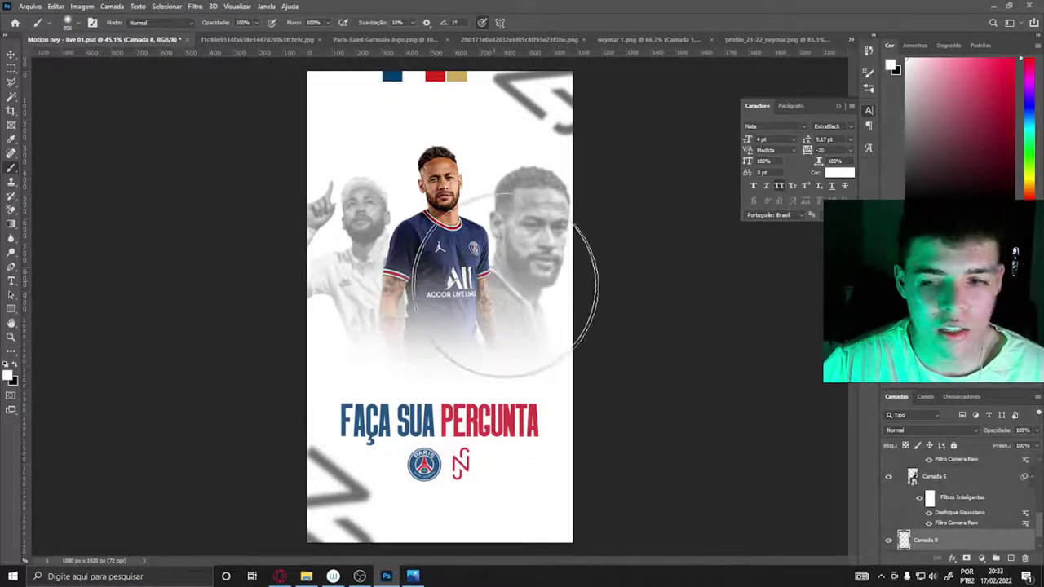
# Set the brush hardness to 0% and add a new empty layer above Camada 6
pyautogui.click(79, 24)
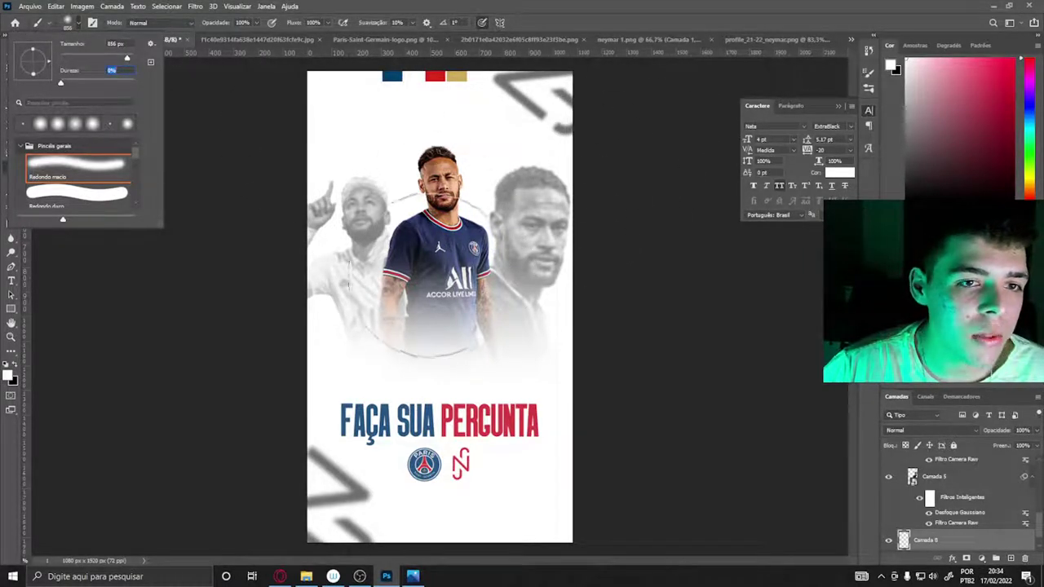
pyautogui.click(436, 278)
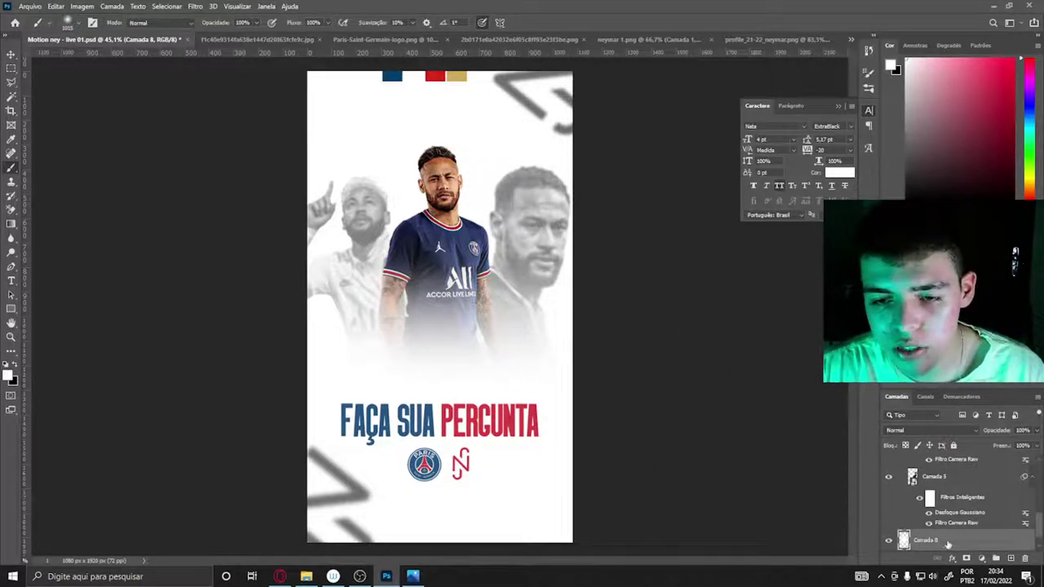
pyautogui.click(964, 511)
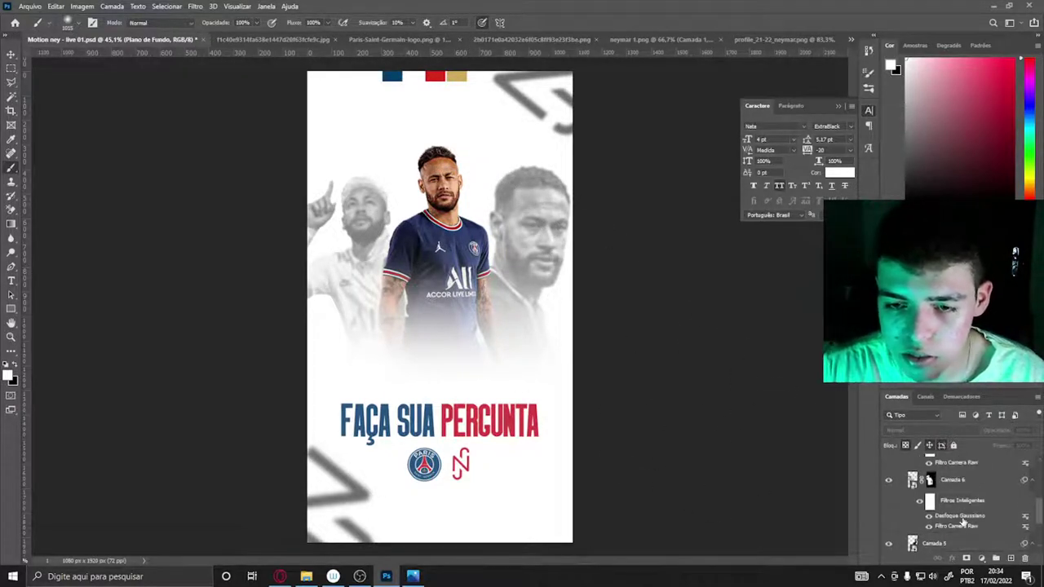
pyautogui.click(1011, 559)
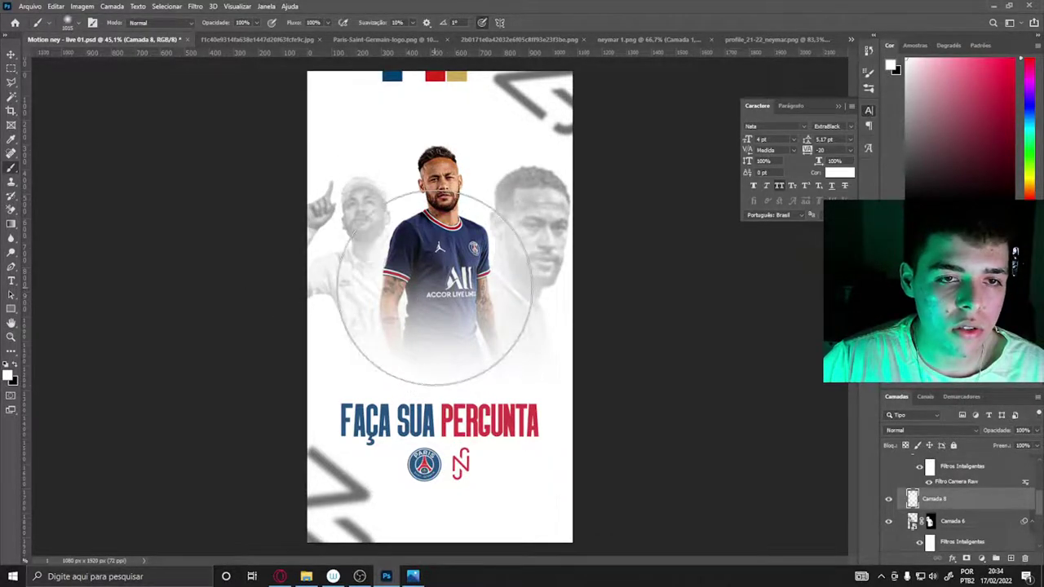
# Shrink the brush, then select the angled top-right shape and the top colour stripe with Move
pyautogui.press('[')
pyautogui.scroll(-2, 437, 298)
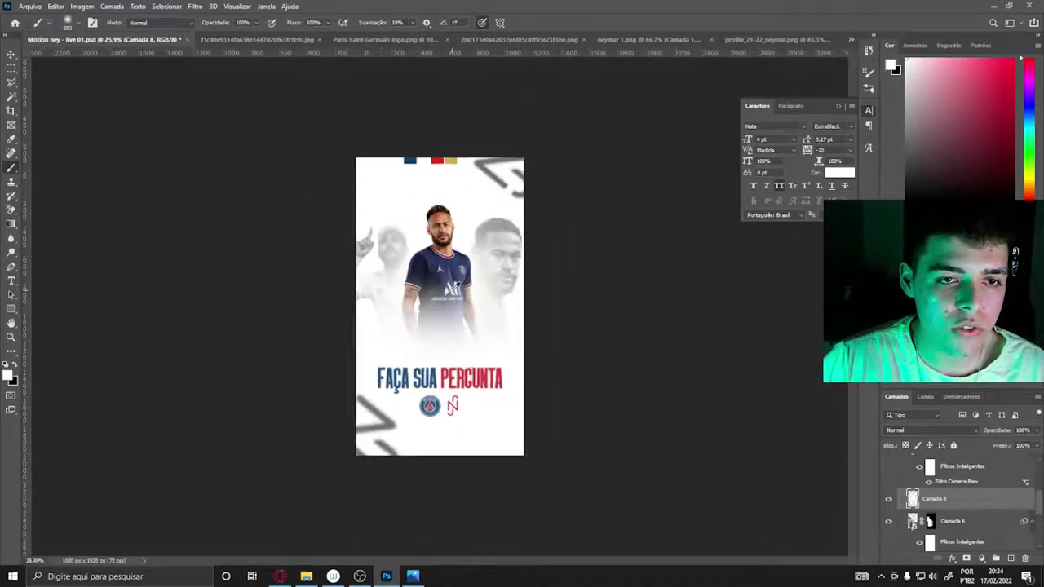
pyautogui.click(12, 56)
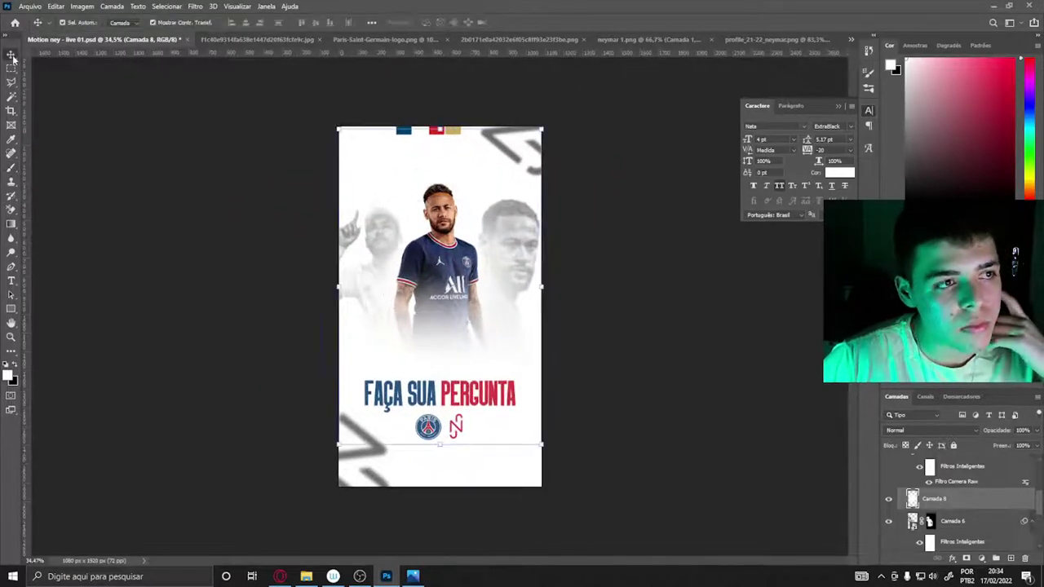
pyautogui.click(535, 178)
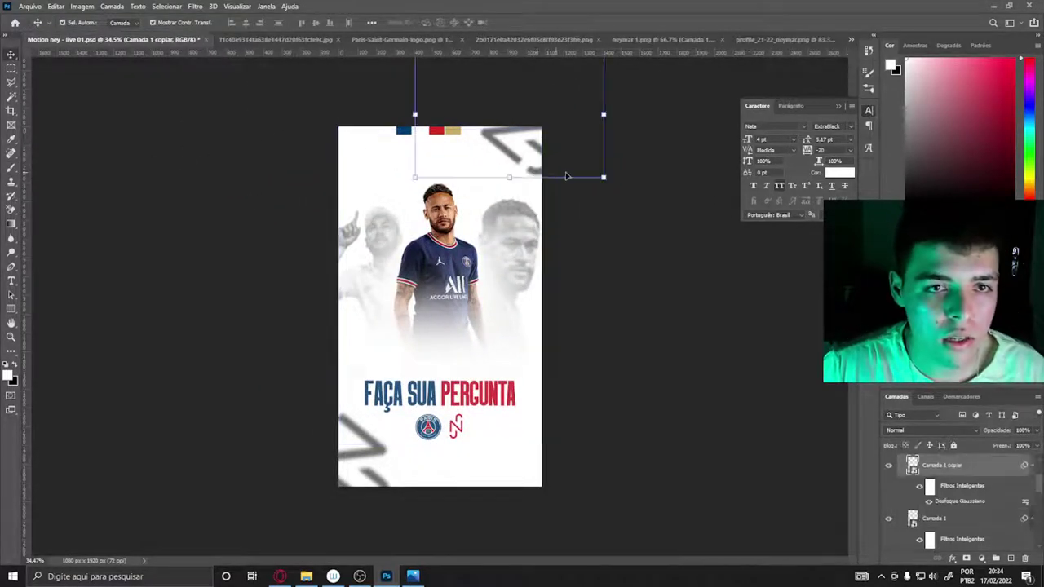
pyautogui.click(483, 159)
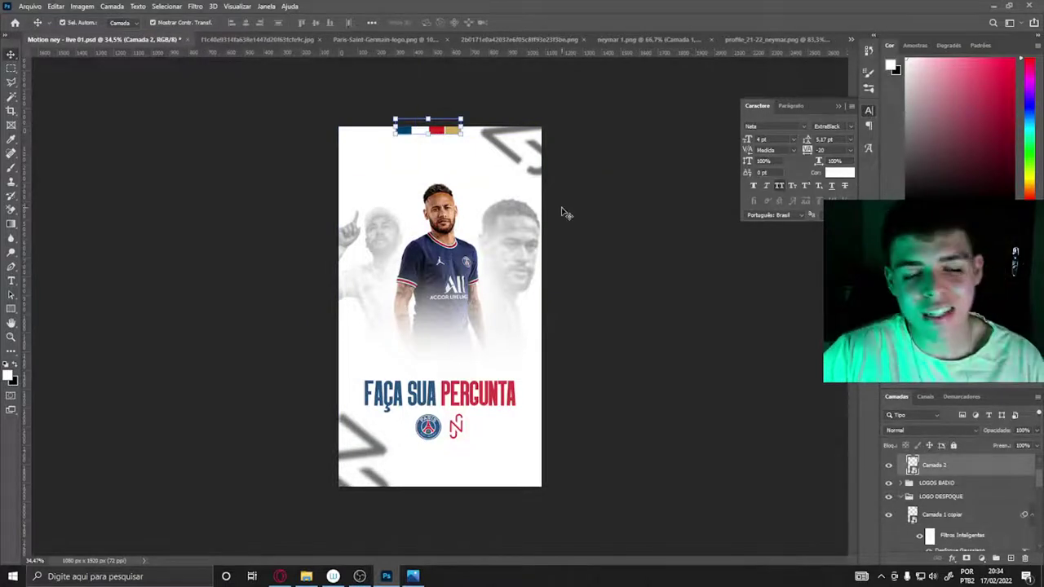
pyautogui.scroll(1, 942, 482)
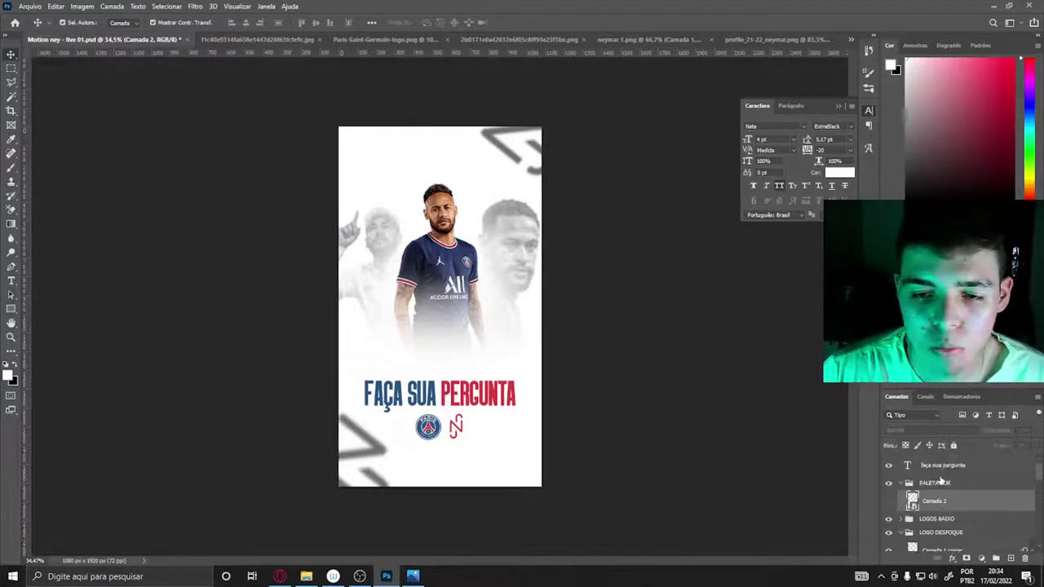
# Collapse the PALETA COR and NEYMAR groups and add Camada 9 above PALETA COR
pyautogui.click(938, 466)
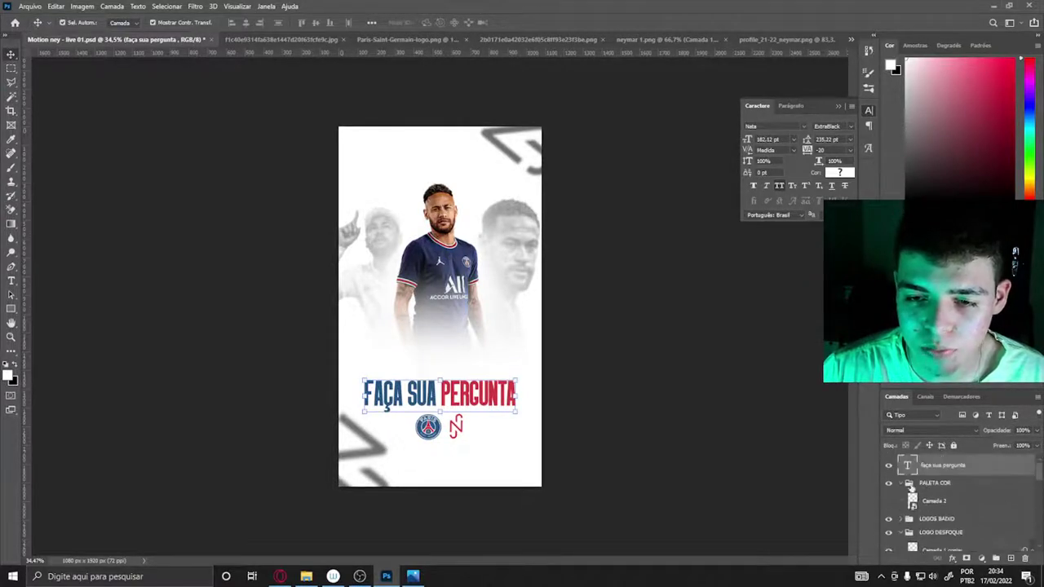
pyautogui.click(900, 483)
pyautogui.click(904, 515)
pyautogui.scroll(-2, 904, 506)
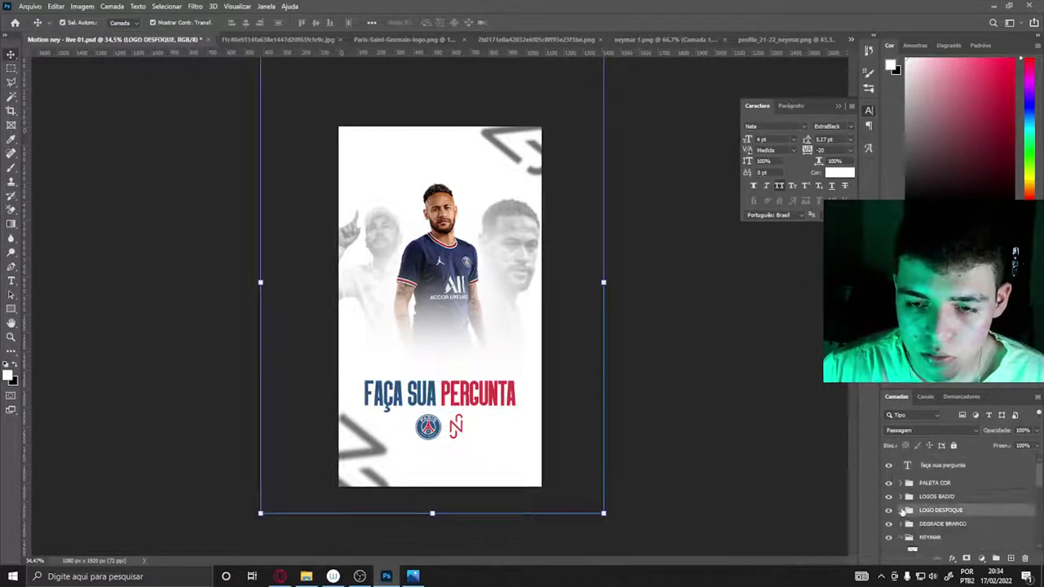
pyautogui.scroll(-2, 904, 506)
pyautogui.click(901, 472)
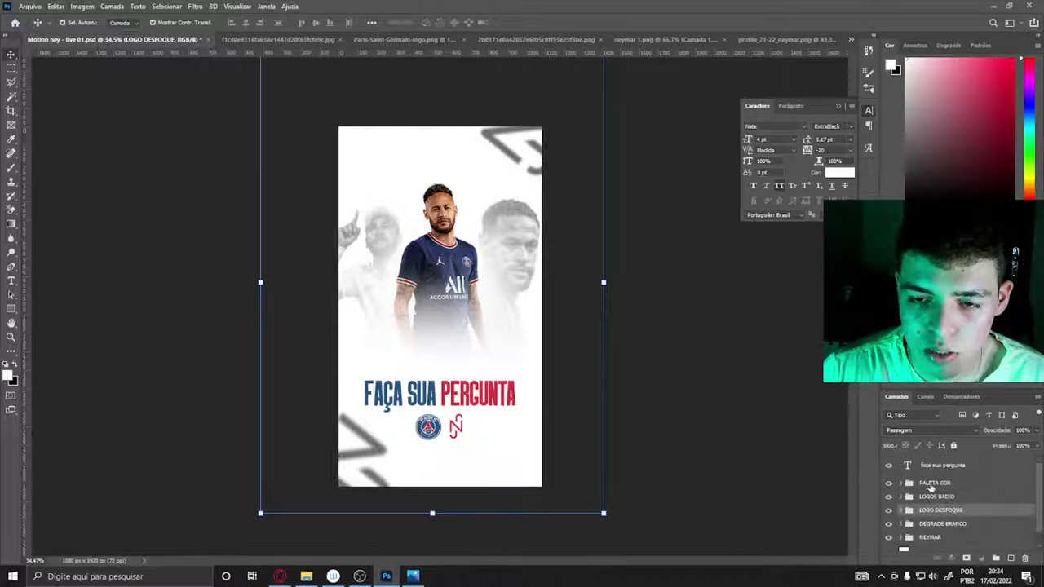
pyautogui.click(932, 485)
pyautogui.click(1011, 560)
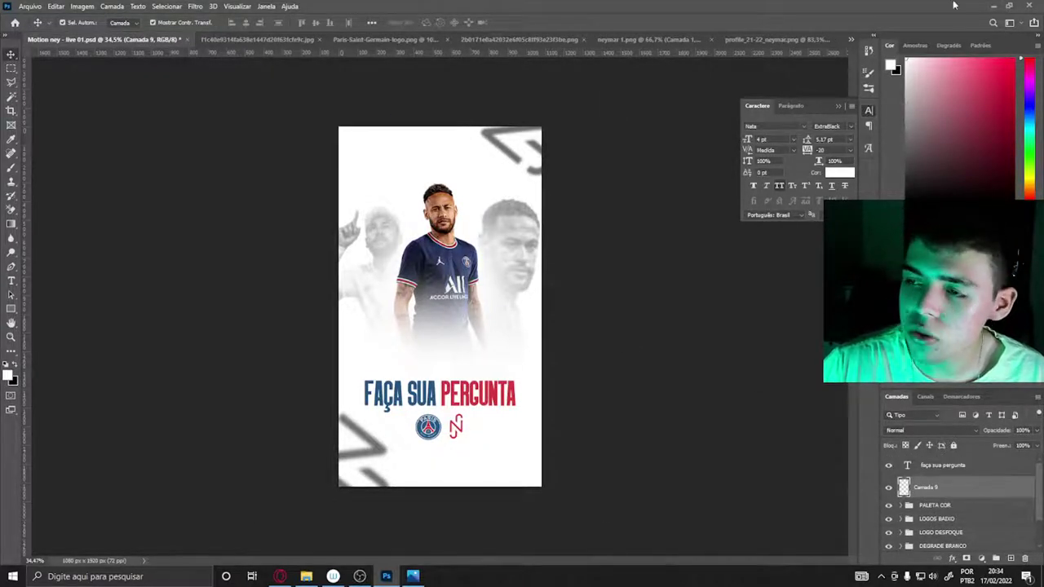
# Paint soft black shading along the poster's edges on Camada 9 with a soft brush
pyautogui.click(10, 168)
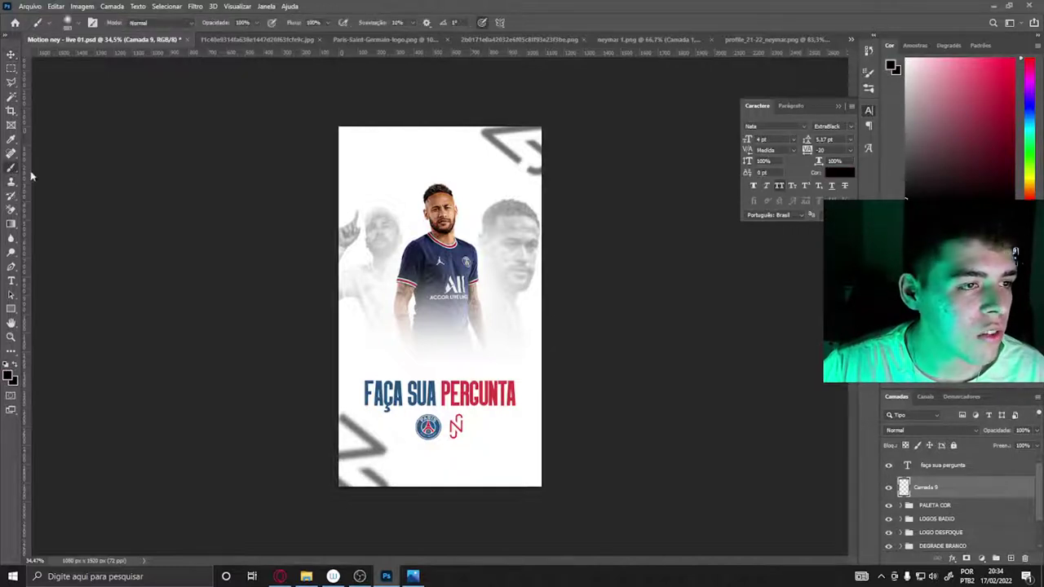
pyautogui.keyDown('alt'); pyautogui.rightClick(306, 143); pyautogui.keyUp('alt')
pyautogui.keyDown('alt'); pyautogui.rightClick(307, 140); pyautogui.keyUp('alt')
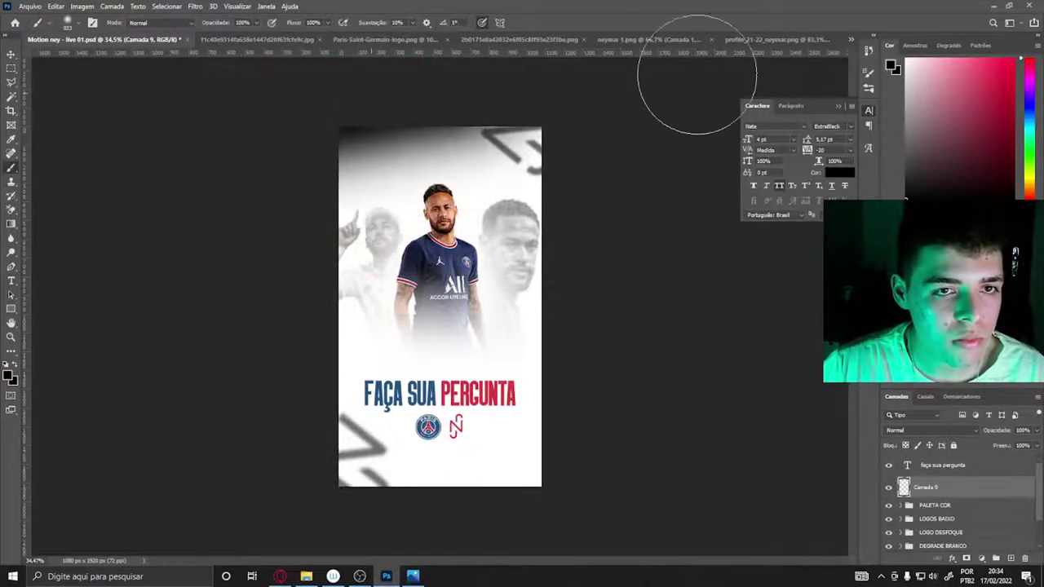
pyautogui.keyDown('alt'); pyautogui.rightClick(376, 103); pyautogui.keyUp('alt')
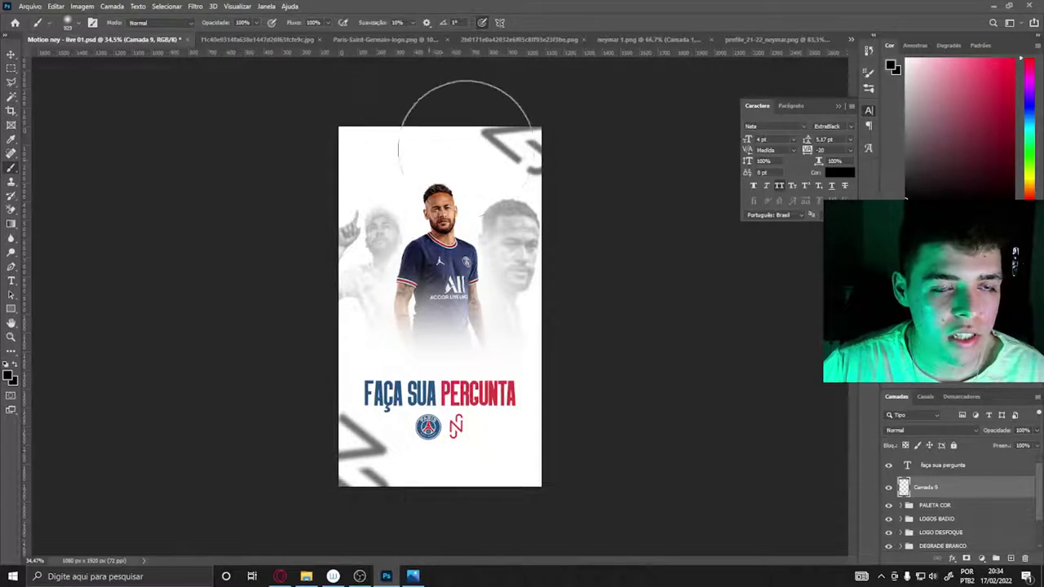
pyautogui.click(79, 25)
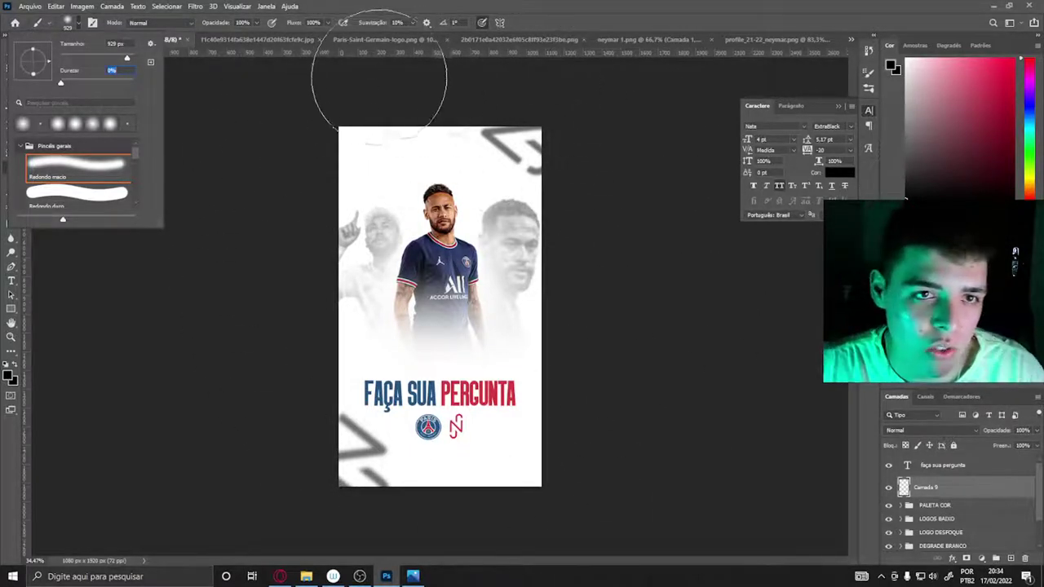
pyautogui.click(377, 70)
pyautogui.moveTo(326, 84)
pyautogui.mouseDown()
pyautogui.moveTo(459, 555)
pyautogui.moveTo(295, 90)
pyautogui.mouseUp()
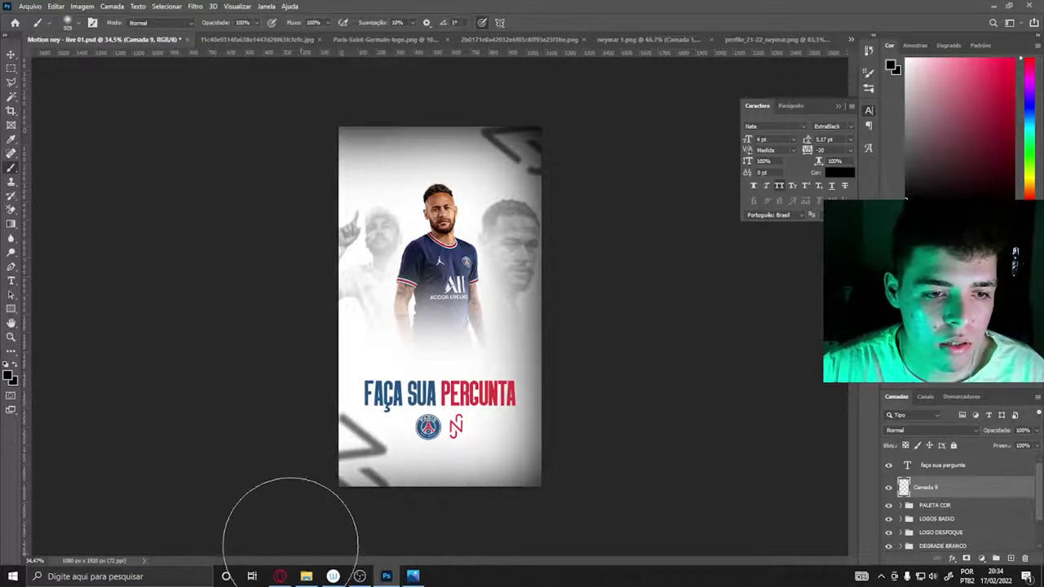
# Stretch the shading over the whole canvas and lower its opacity to about 80%
pyautogui.click(10, 55)
pyautogui.moveTo(440, 489); pyautogui.dragTo(440, 514)
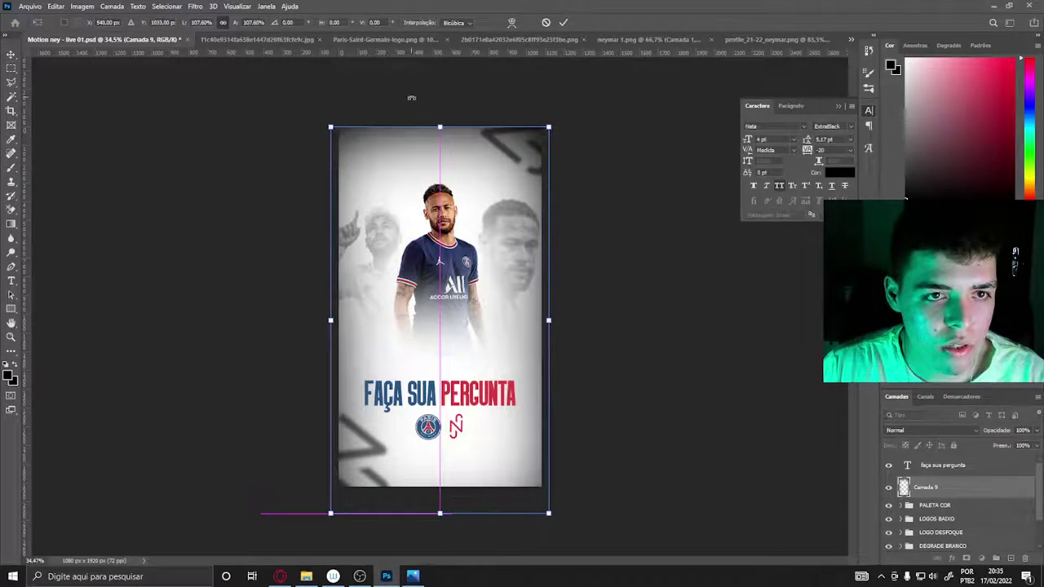
pyautogui.moveTo(440, 125); pyautogui.dragTo(443, 119)
pyautogui.press('Return')
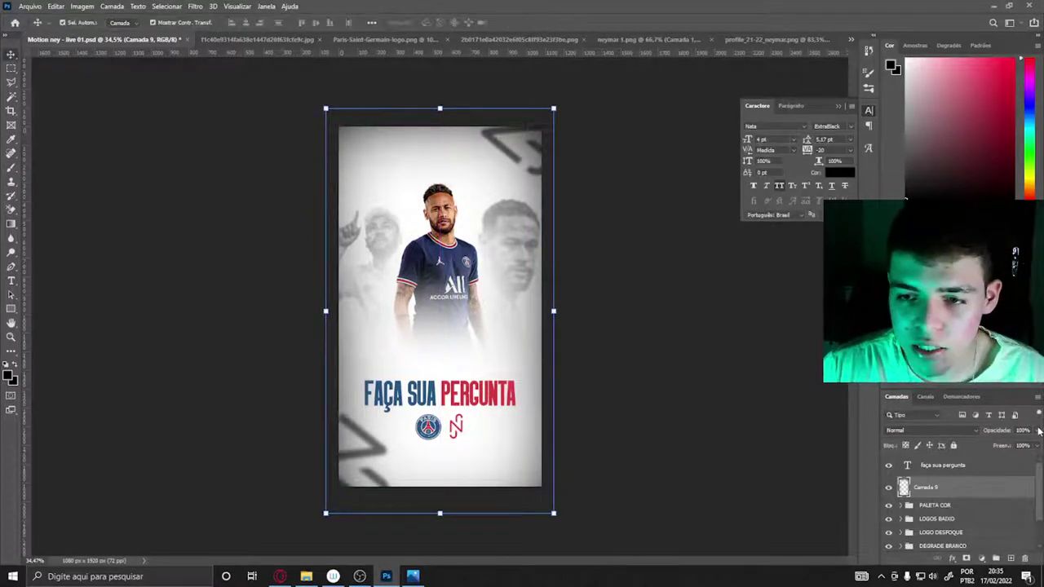
pyautogui.click(1016, 447)
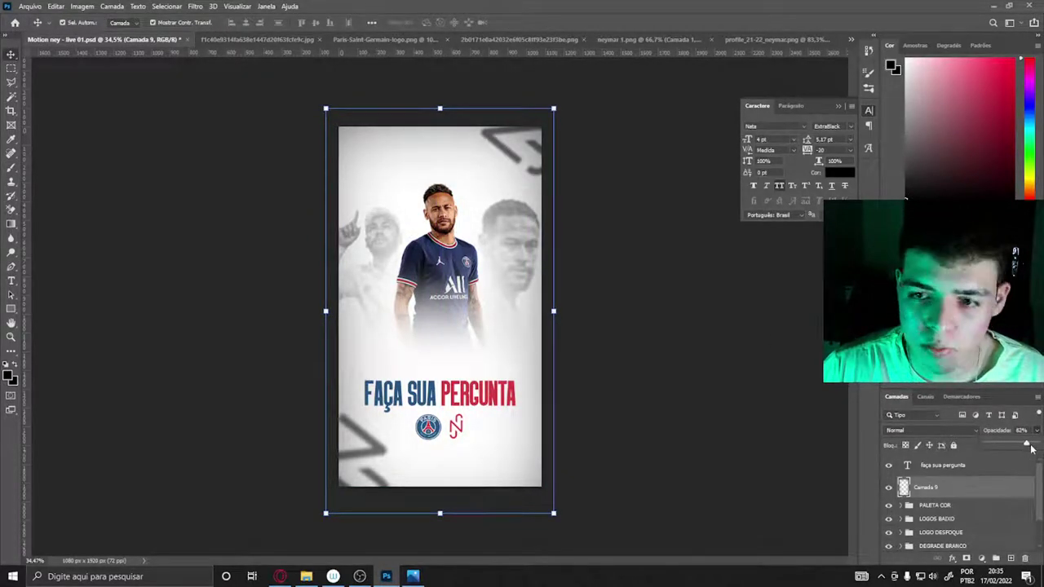
pyautogui.moveTo(1032, 448); pyautogui.dragTo(1031, 446)
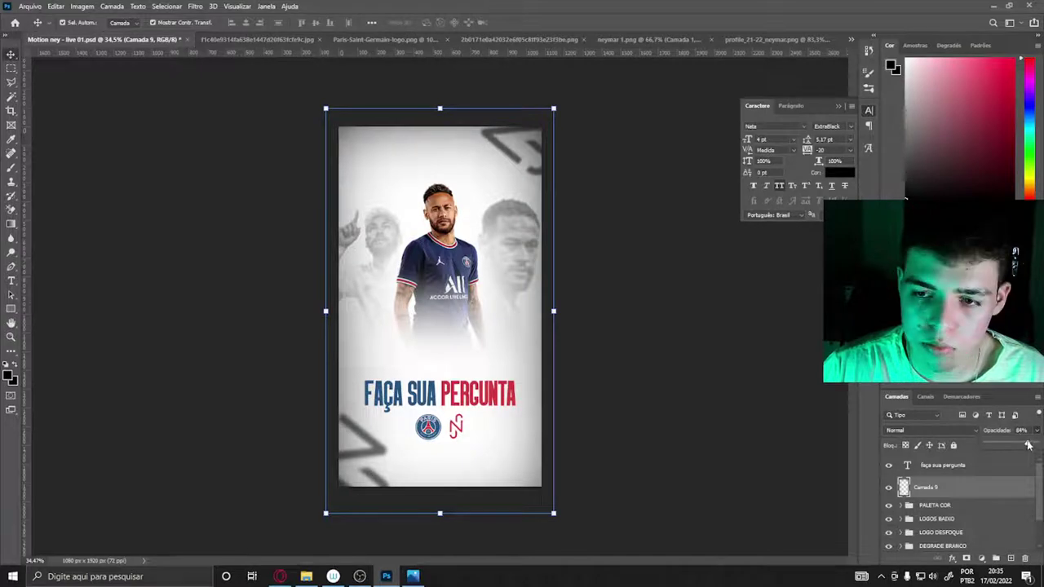
# Deselect and reselect Camada 9, then select the PALETA COR group
pyautogui.click(620, 360)
pyautogui.scroll(2, 424, 277)
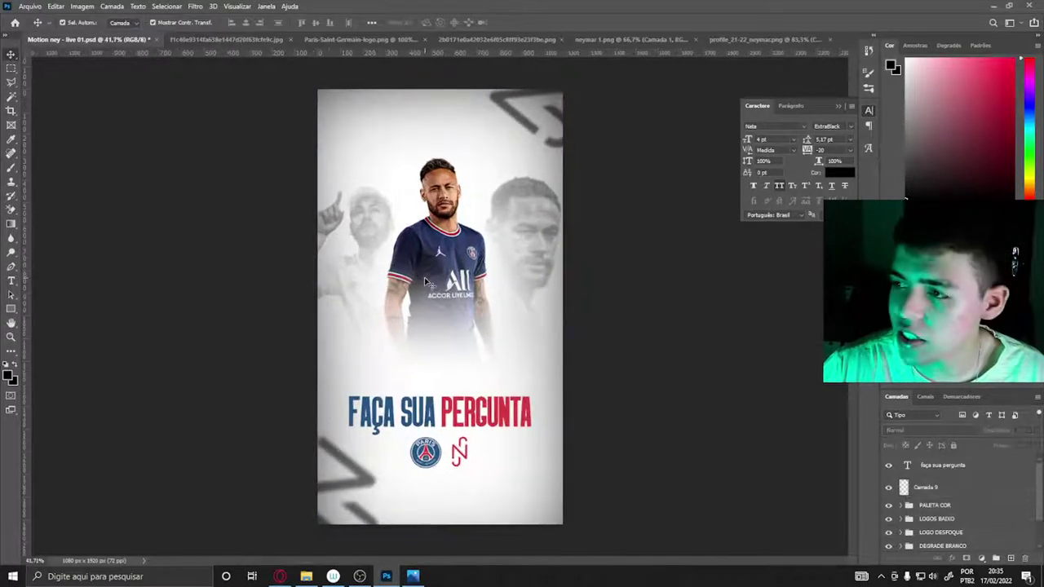
pyautogui.click(975, 487)
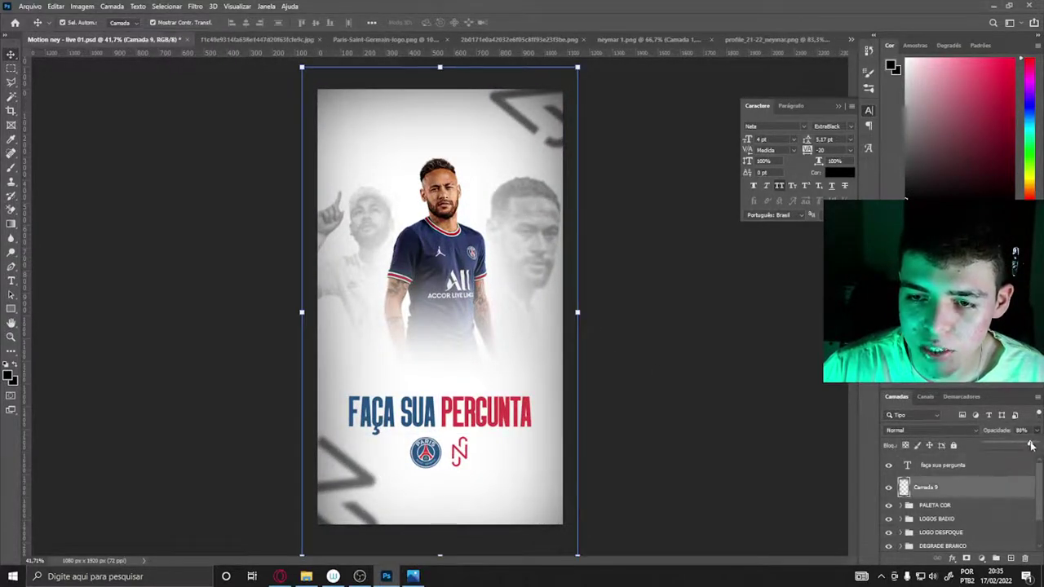
pyautogui.click(658, 367)
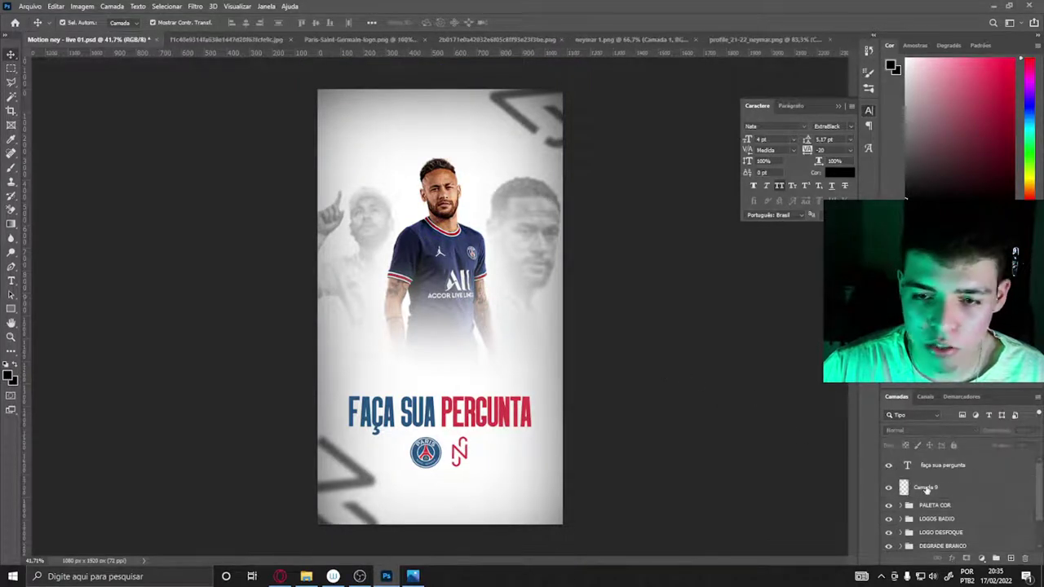
pyautogui.click(944, 507)
pyautogui.scroll(-1, 945, 506)
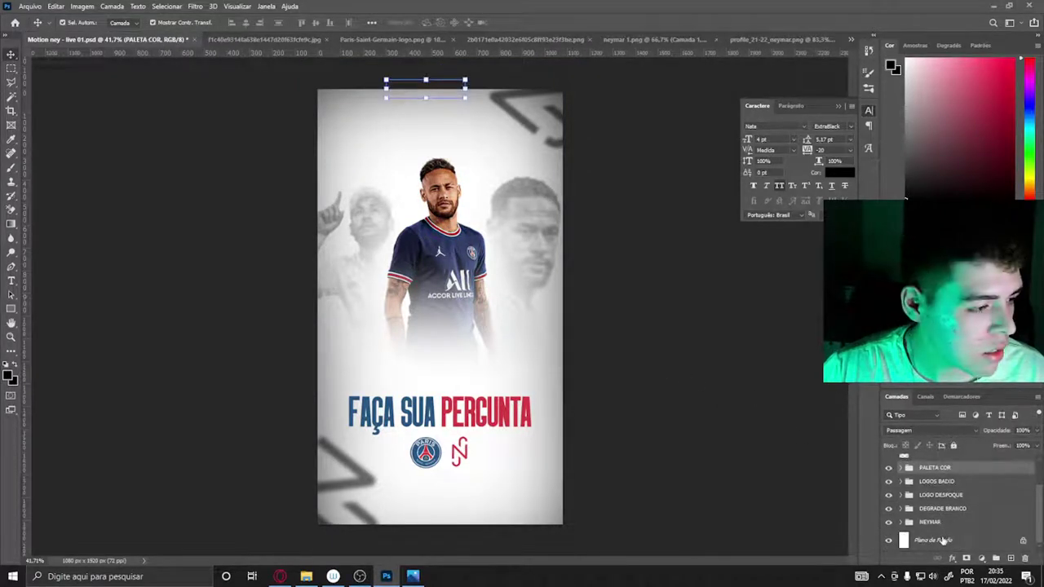
# Add a new empty layer, Camada 10, above the NEYMAR group
pyautogui.click(944, 541)
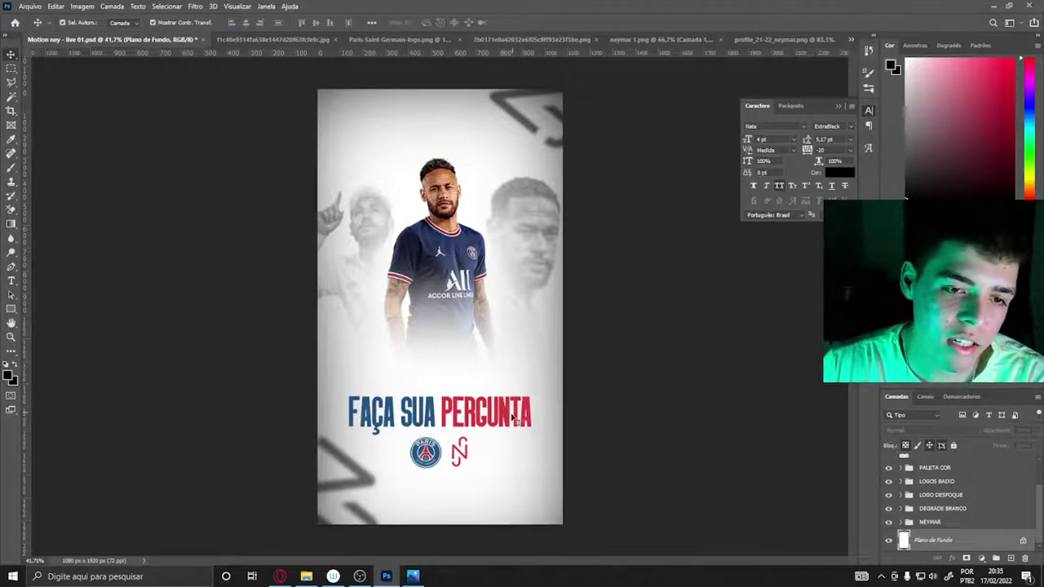
pyautogui.click(979, 523)
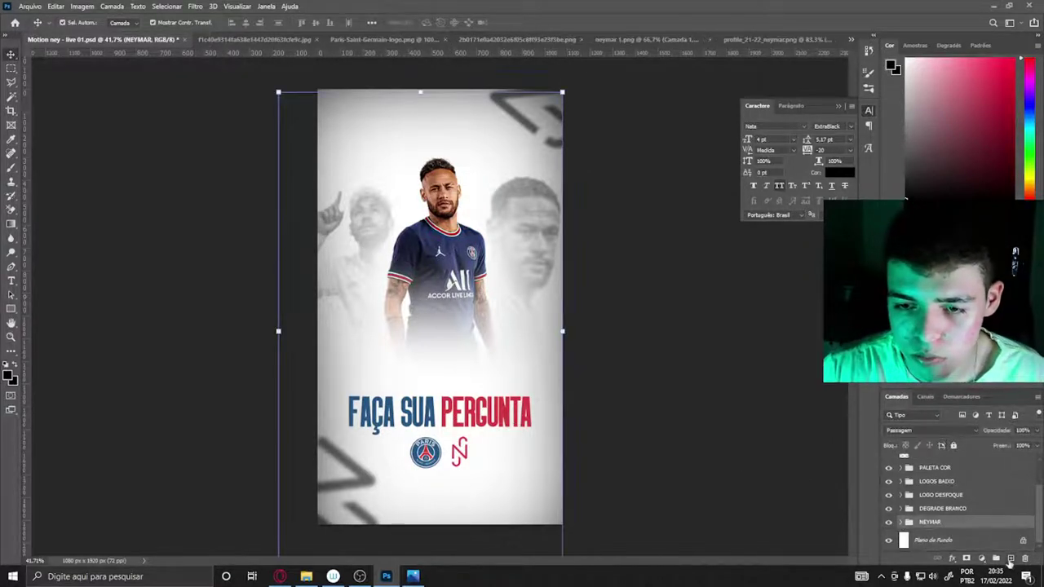
pyautogui.click(1012, 559)
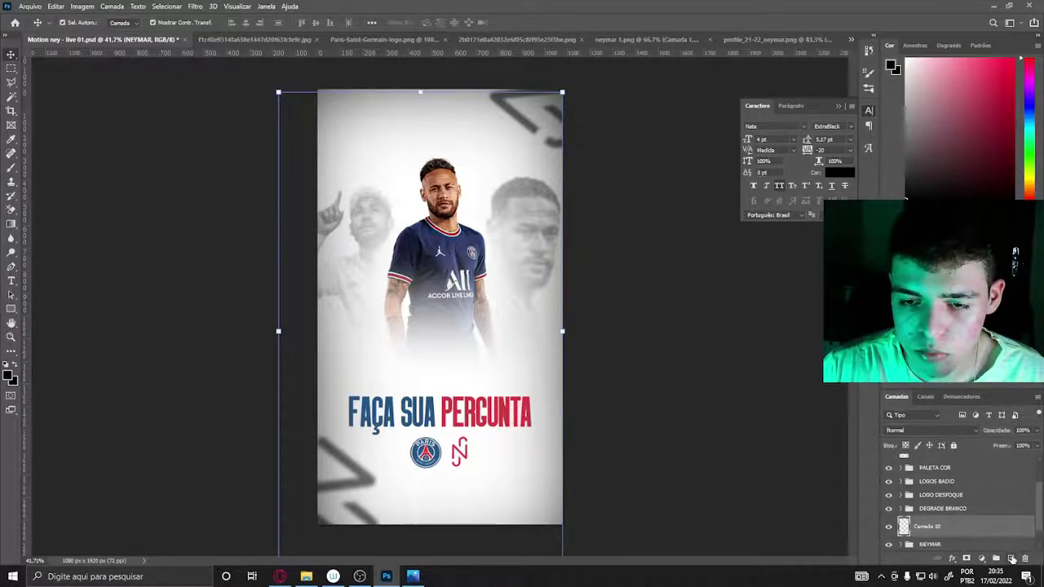
# Paint a soft red glow over the upper poster and blend it with Luz Indireta
pyautogui.click(11, 167)
pyautogui.click(535, 224)
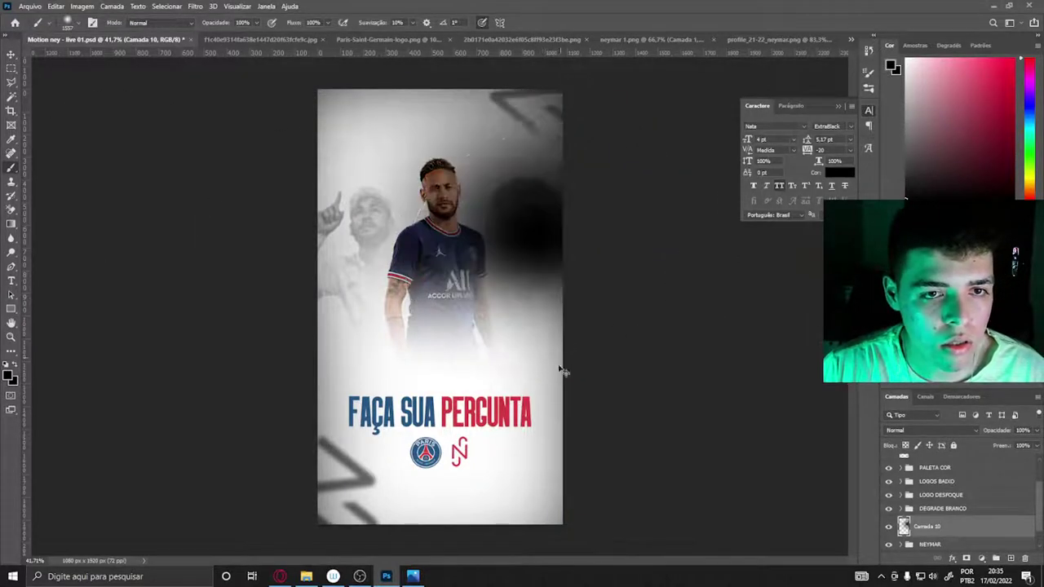
pyautogui.hotkey('ctrl', 'z')
pyautogui.keyDown('alt'); pyautogui.click(522, 395); pyautogui.keyUp('alt')
pyautogui.press(']')
pyautogui.press(']')
pyautogui.press(']')
pyautogui.click(559, 228)
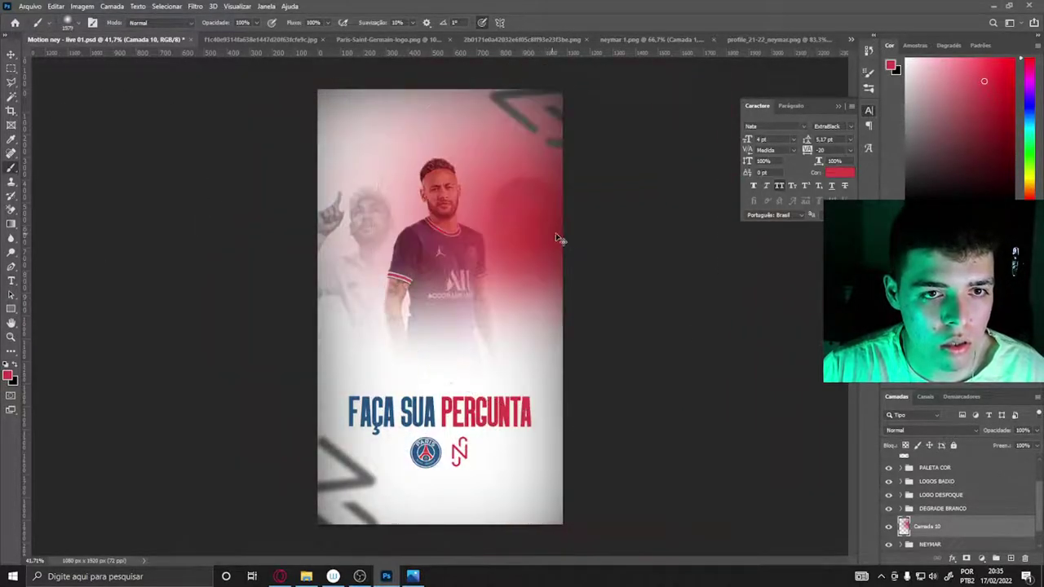
pyautogui.hotkey('ctrl', 'z')
pyautogui.click(560, 236)
pyautogui.hotkey('ctrl', 'z')
pyautogui.click(555, 236)
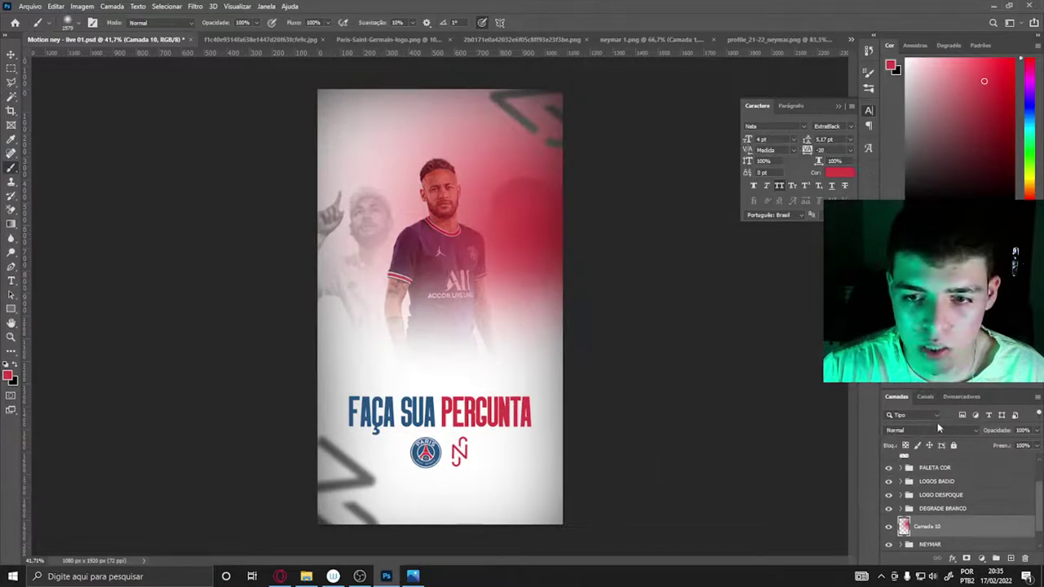
pyautogui.click(937, 430)
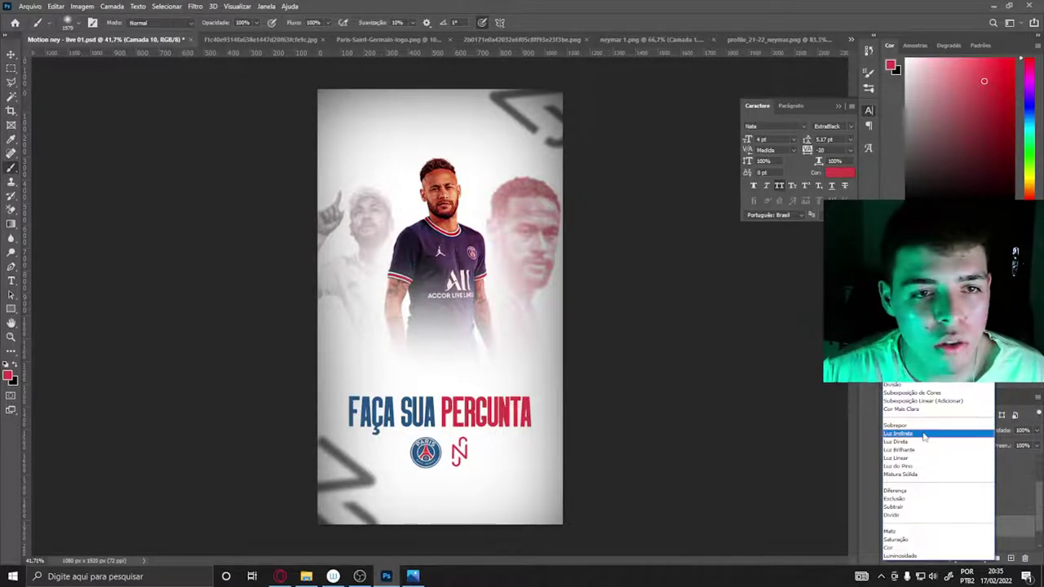
pyautogui.click(922, 433)
# Move Camada 10 into the NEYMAR group and reorder it in the stack
pyautogui.click(10, 54)
pyautogui.scroll(-2, 959, 530)
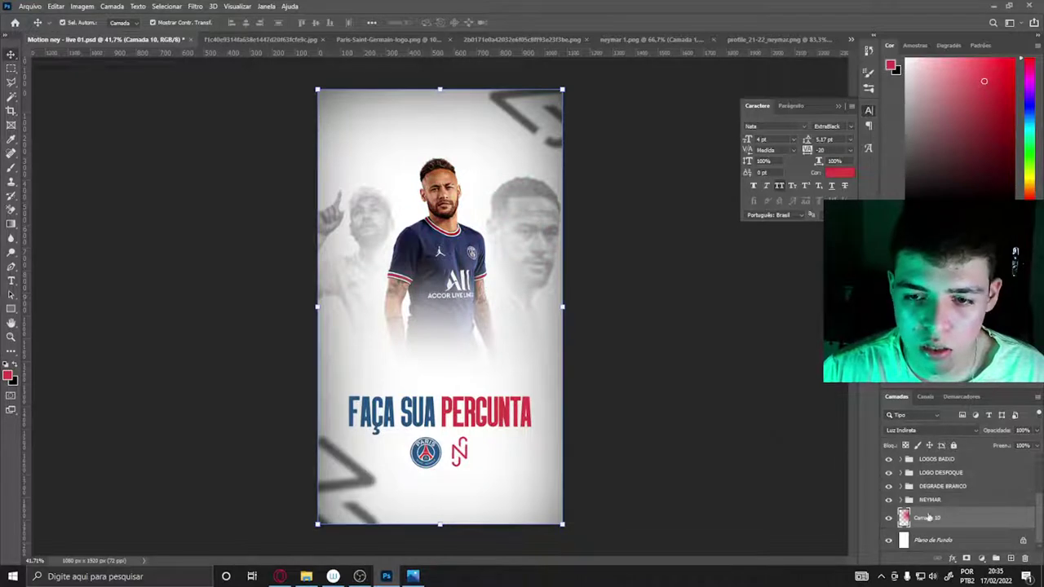
pyautogui.moveTo(928, 518); pyautogui.dragTo(930, 501)
pyautogui.click(908, 523)
pyautogui.click(901, 522)
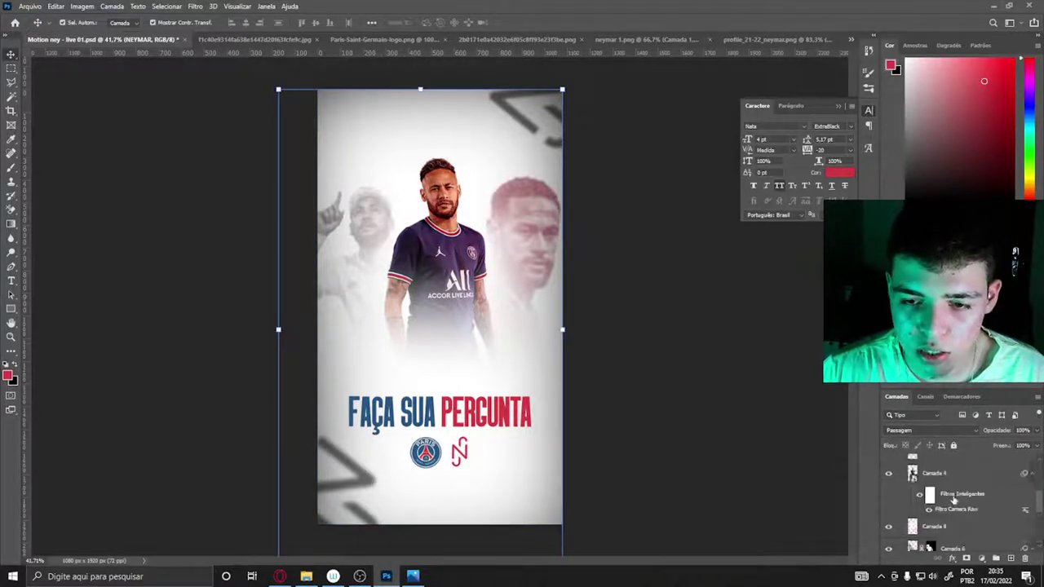
pyautogui.scroll(-2, 953, 489)
pyautogui.moveTo(949, 545); pyautogui.dragTo(947, 490)
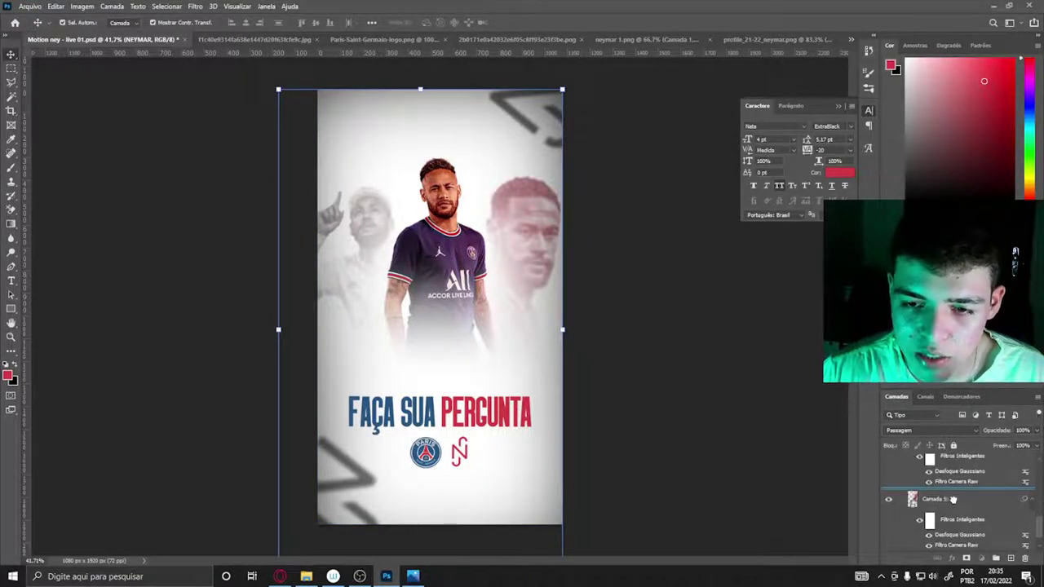
# Stretch Camada 10 wider and taller over the poster, then add a new layer above it
pyautogui.click(936, 476)
pyautogui.moveTo(565, 305); pyautogui.dragTo(601, 294)
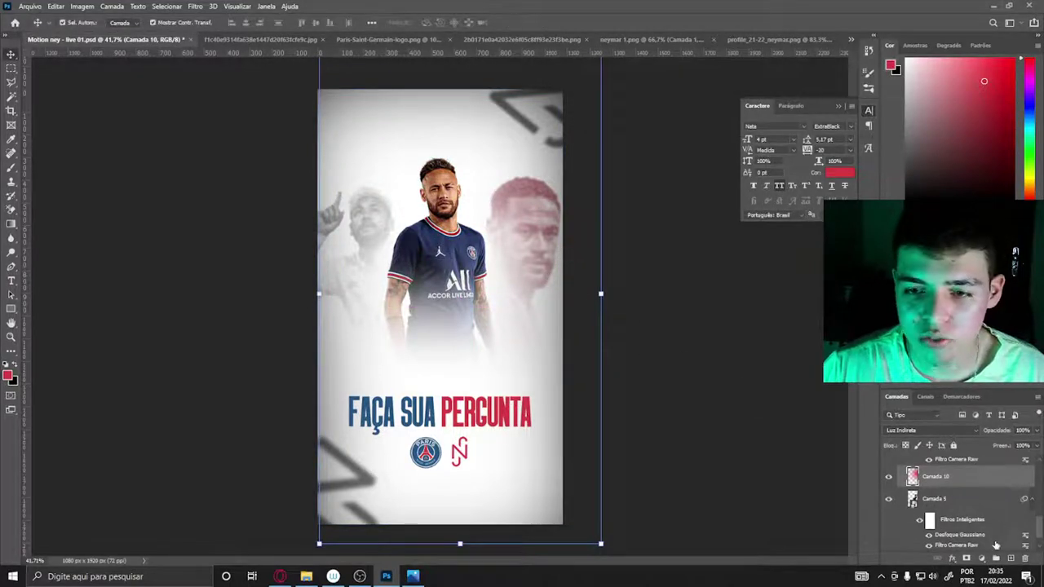
pyautogui.hotkey('ctrl', 'shift', 'alt', 'n')
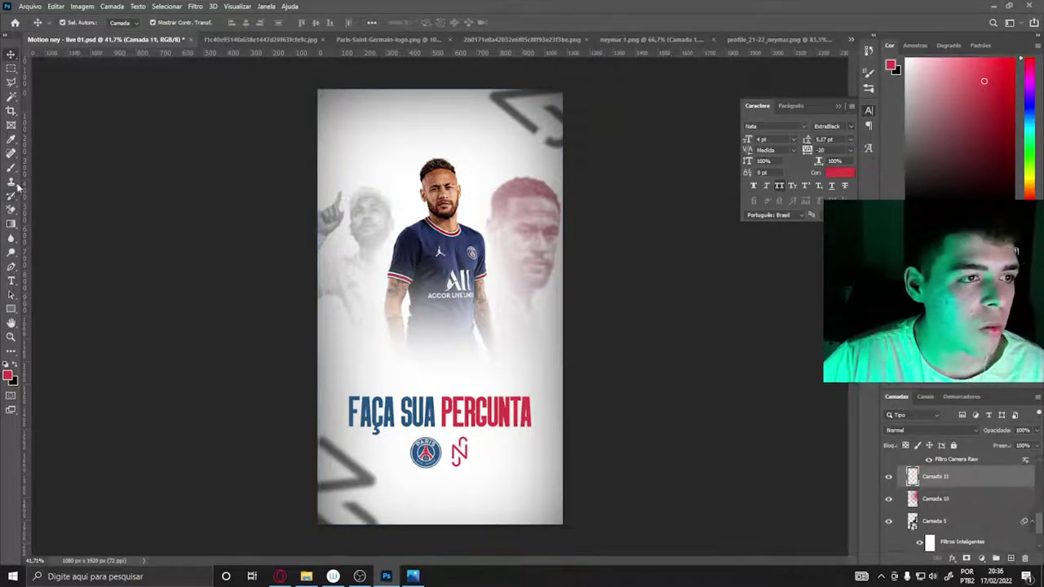
# Paint a soft glow in the FAÇA text's blue over the upper-left, blended in Sobrepor mode
pyautogui.press('b')
pyautogui.keyDown('alt'); pyautogui.click(396, 400); pyautogui.keyUp('alt')
pyautogui.moveTo(396, 395); pyautogui.dragTo(361, 384)
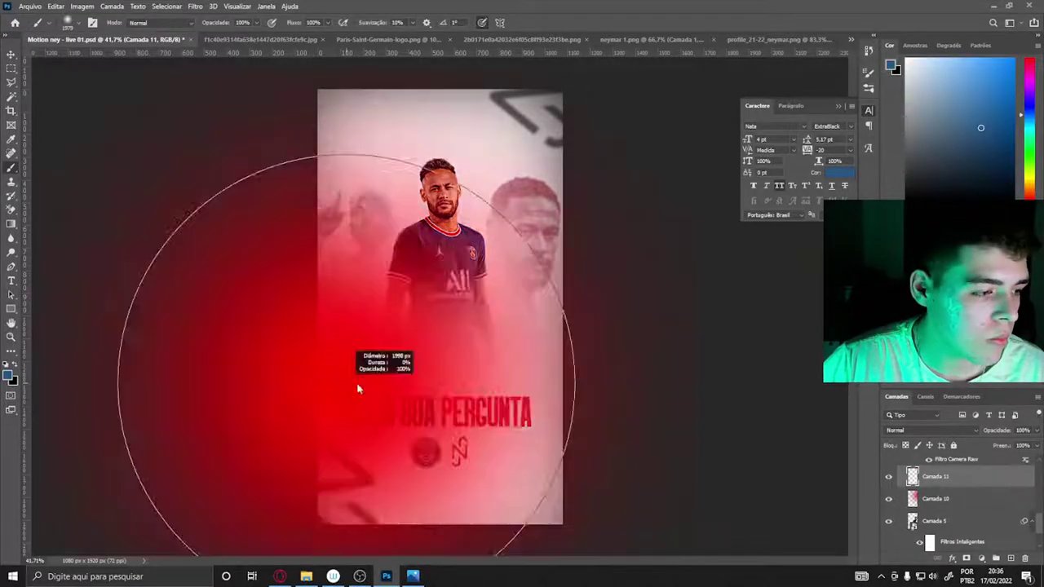
pyautogui.moveTo(968, 532); pyautogui.dragTo(944, 463)
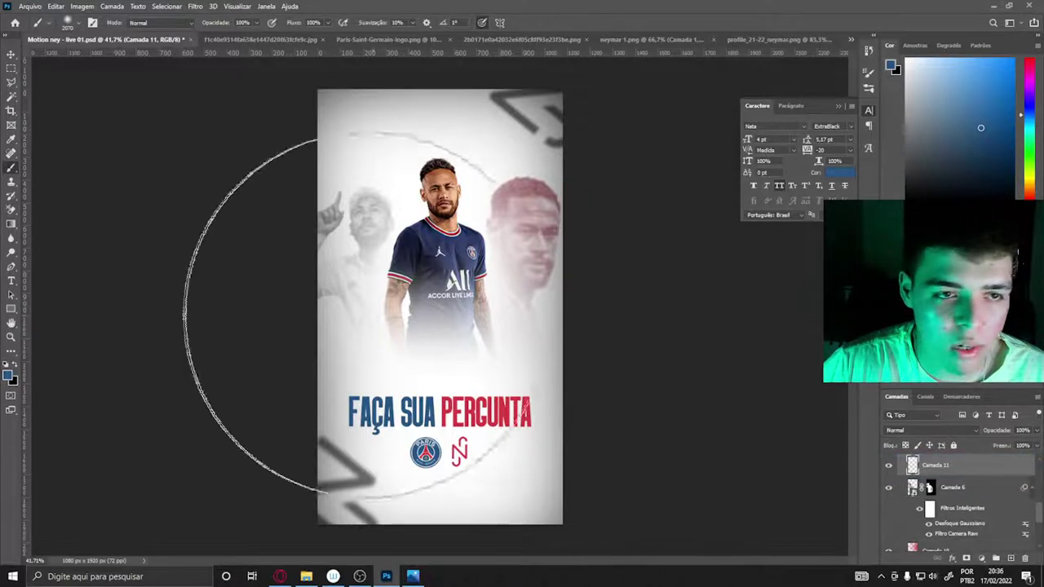
pyautogui.moveTo(351, 204); pyautogui.dragTo(295, 250)
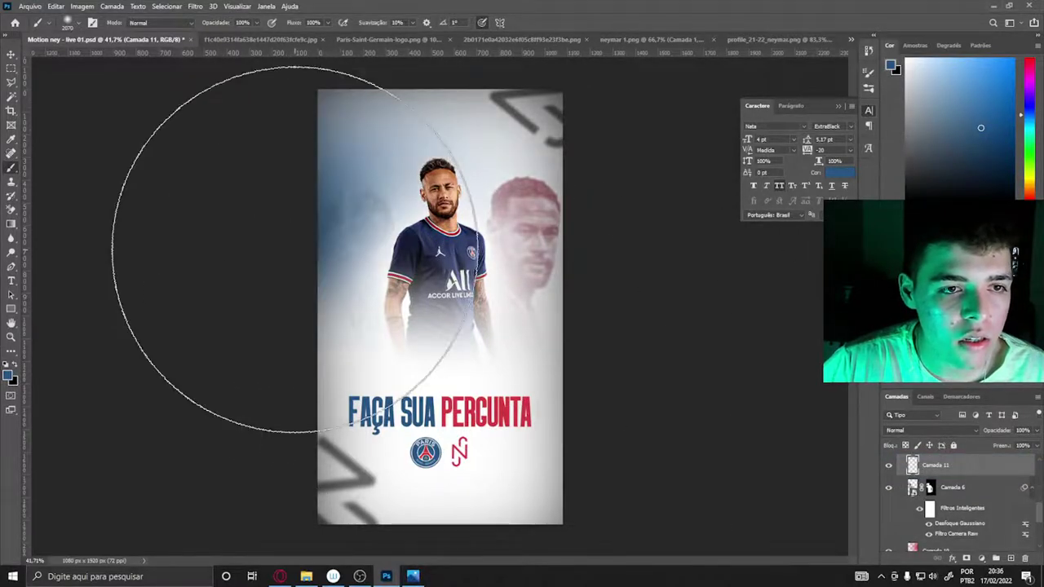
pyautogui.hotkey('ctrl', 'z')
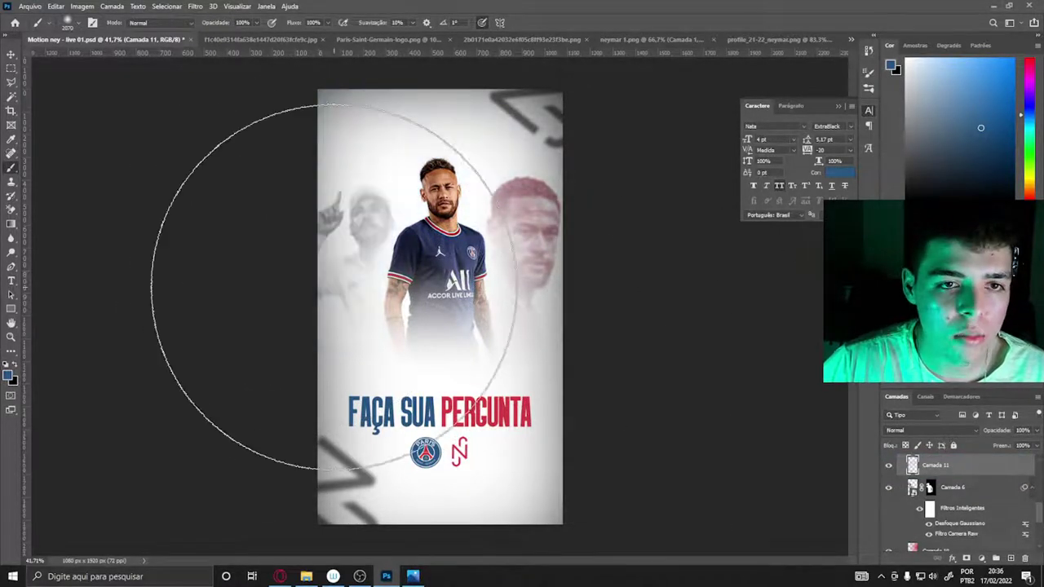
pyautogui.click(923, 430)
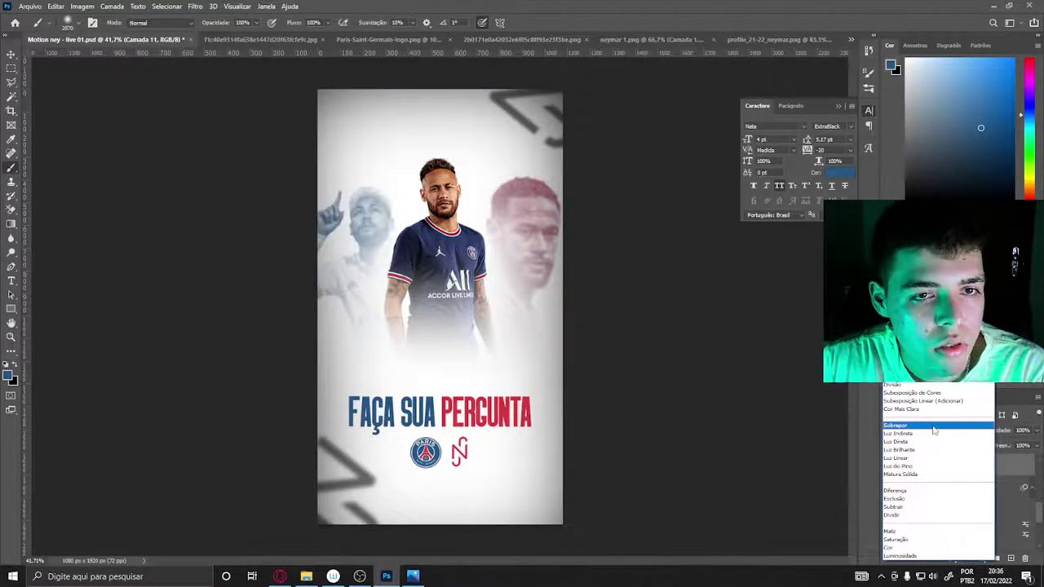
pyautogui.click(935, 428)
pyautogui.click(11, 54)
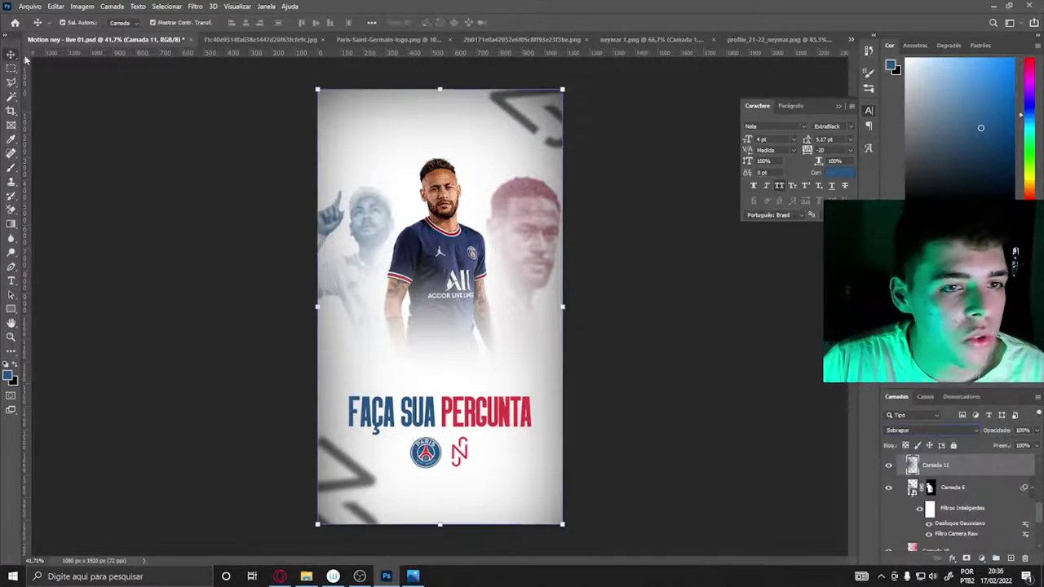
pyautogui.moveTo(568, 310); pyautogui.dragTo(583, 306)
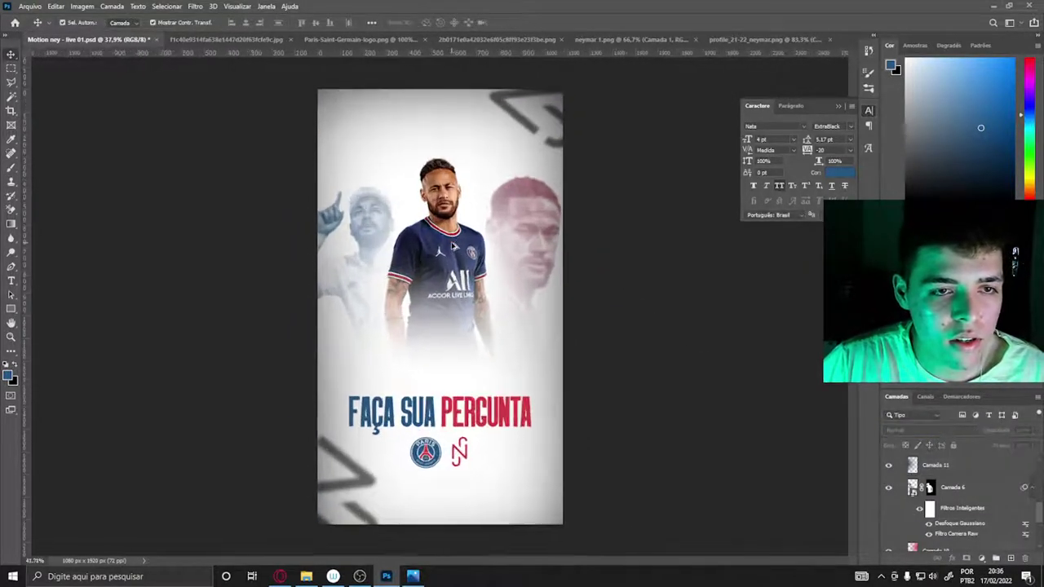
# Select the NEYMAR group and add a new empty layer, Camada 12, at the top
pyautogui.scroll(-2, 951, 502)
pyautogui.click(937, 514)
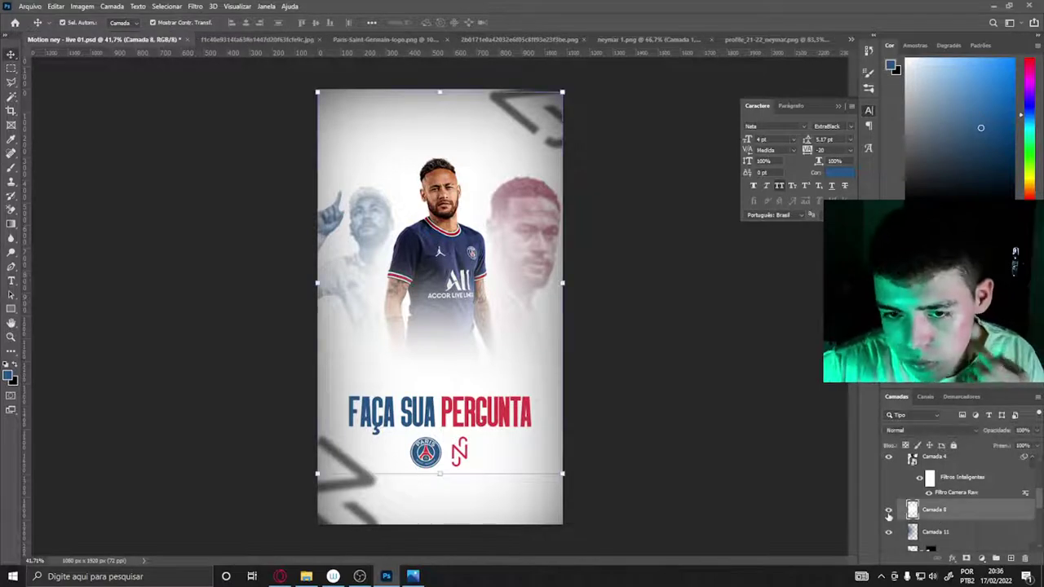
pyautogui.scroll(1, 891, 515)
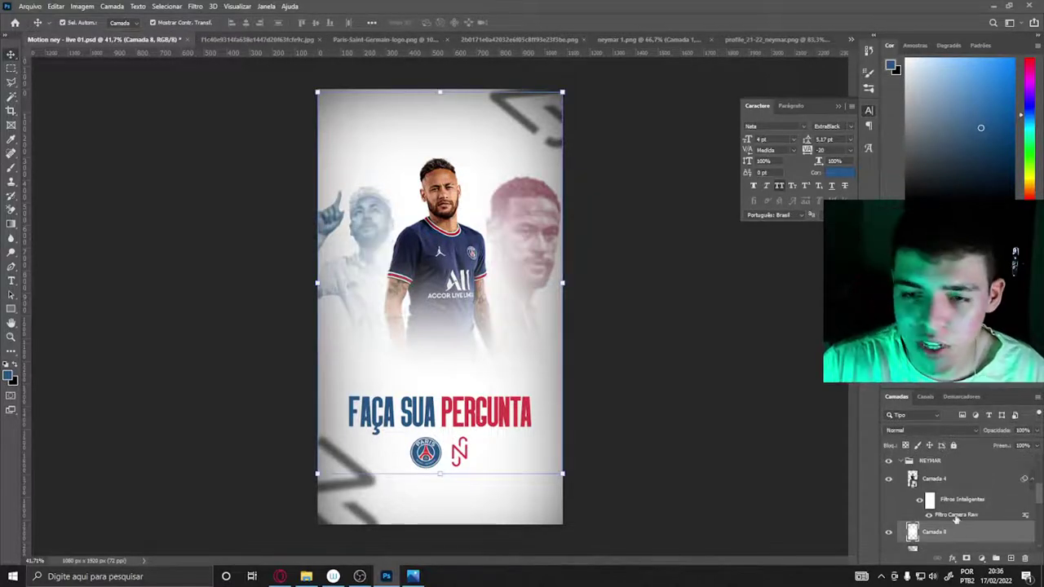
pyautogui.scroll(2, 946, 526)
pyautogui.scroll(1, 930, 534)
pyautogui.scroll(1, 913, 542)
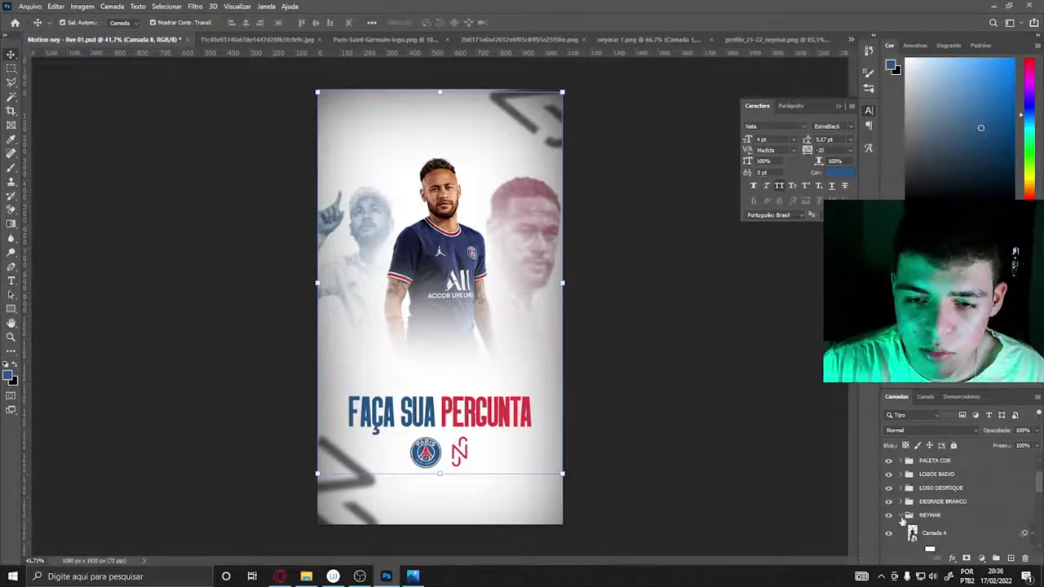
pyautogui.click(904, 516)
pyautogui.scroll(1, 908, 511)
pyautogui.click(1011, 559)
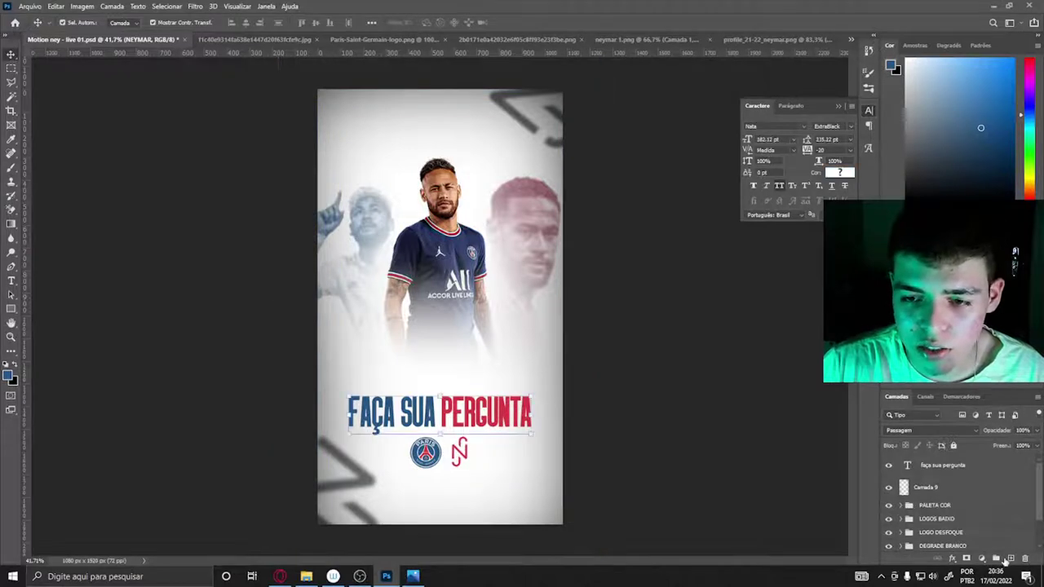
# Paint a soft glow in the PERCUNTA red upper-right, blended in Subexposição Linear (Adicionar)
pyautogui.click(10, 167)
pyautogui.moveTo(1019, 118); pyautogui.dragTo(1037, 33)
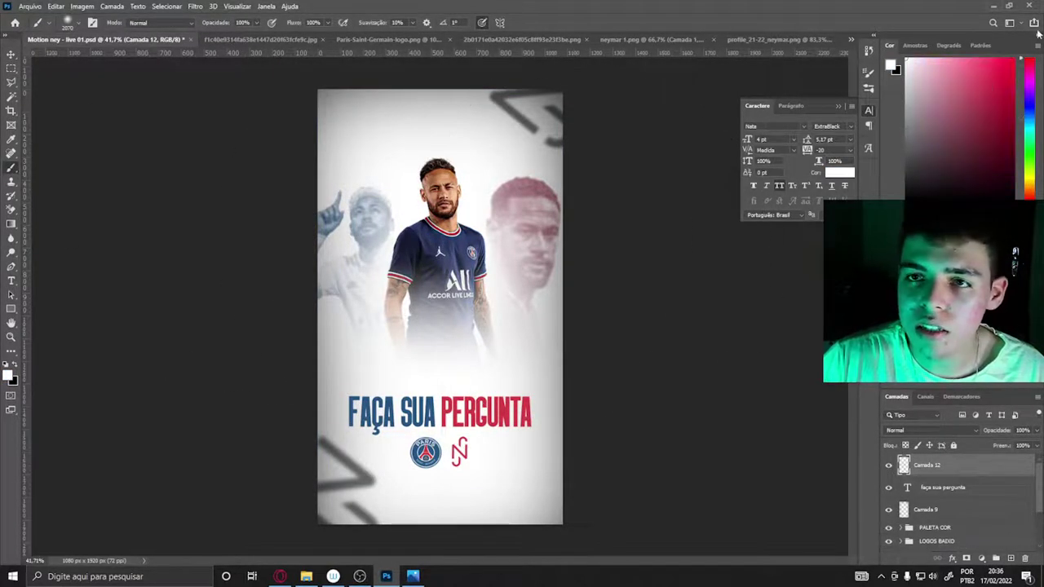
pyautogui.keyDown('alt'); pyautogui.click(499, 408); pyautogui.keyUp('alt')
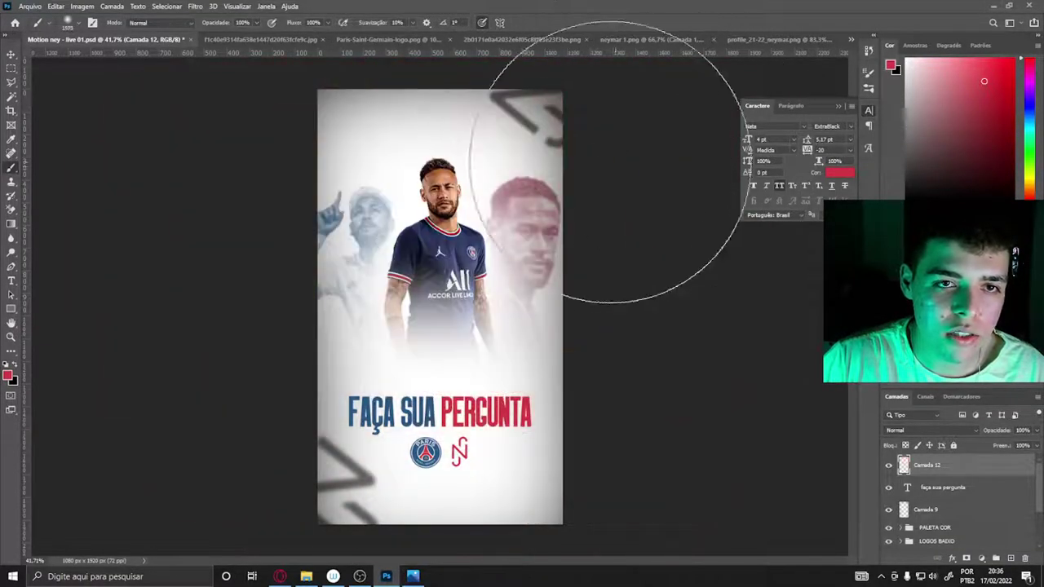
pyautogui.click(607, 161)
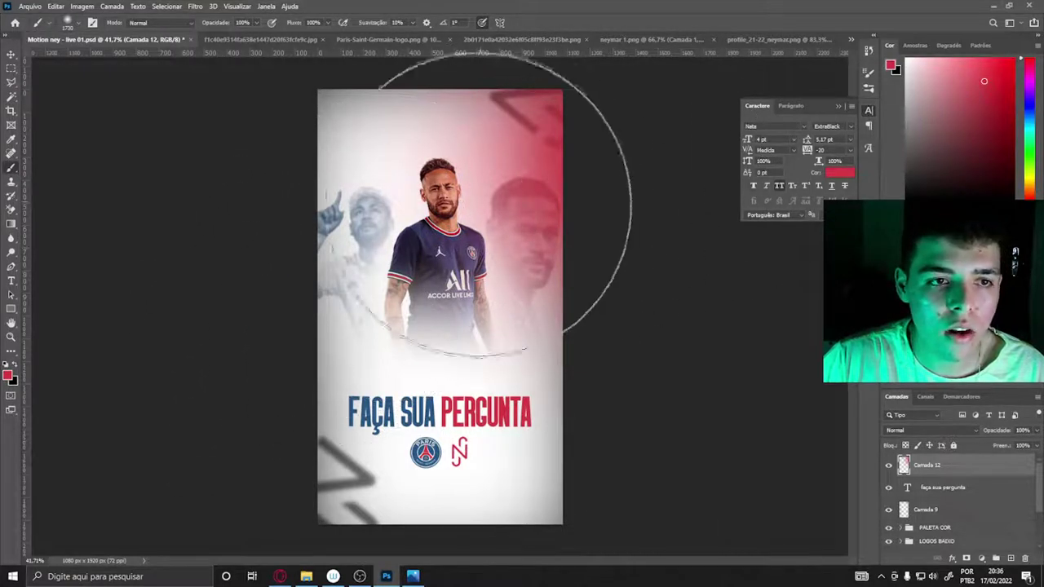
pyautogui.click(905, 430)
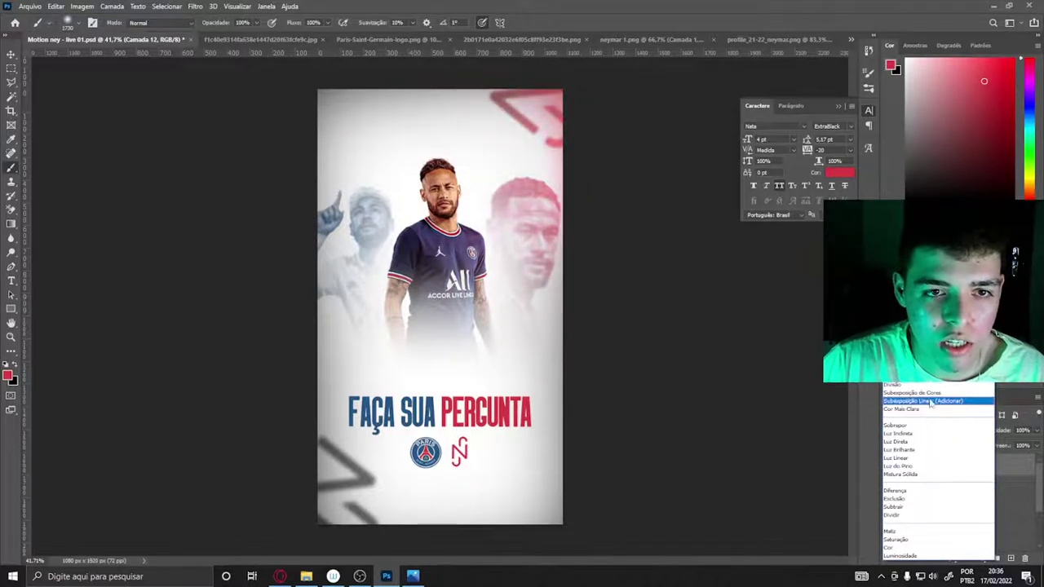
pyautogui.click(930, 402)
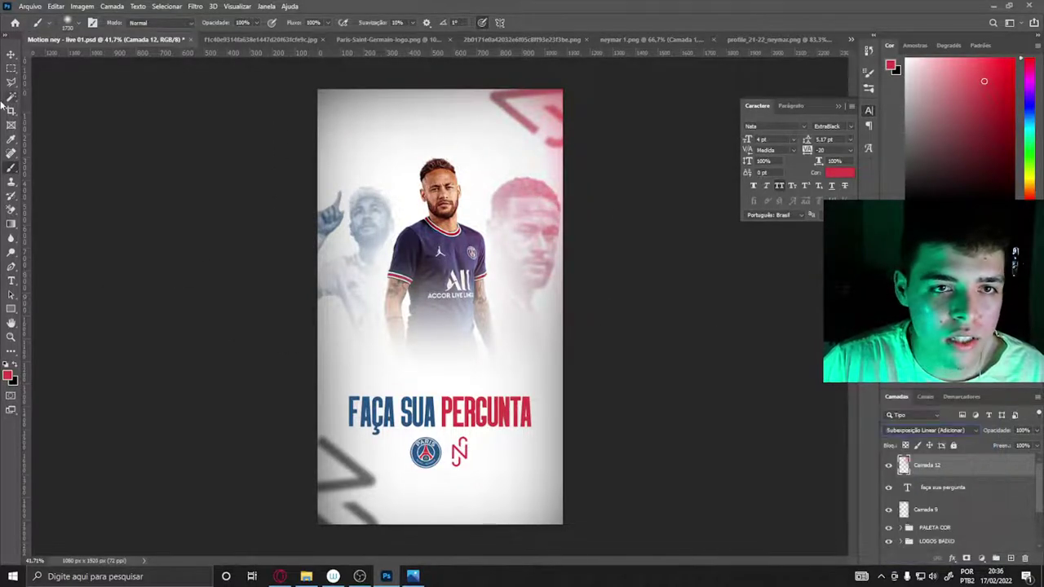
# Scale the red glow up slightly, then add another layer, Camada 13, on top
pyautogui.click(10, 54)
pyautogui.moveTo(574, 290); pyautogui.dragTo(588, 292)
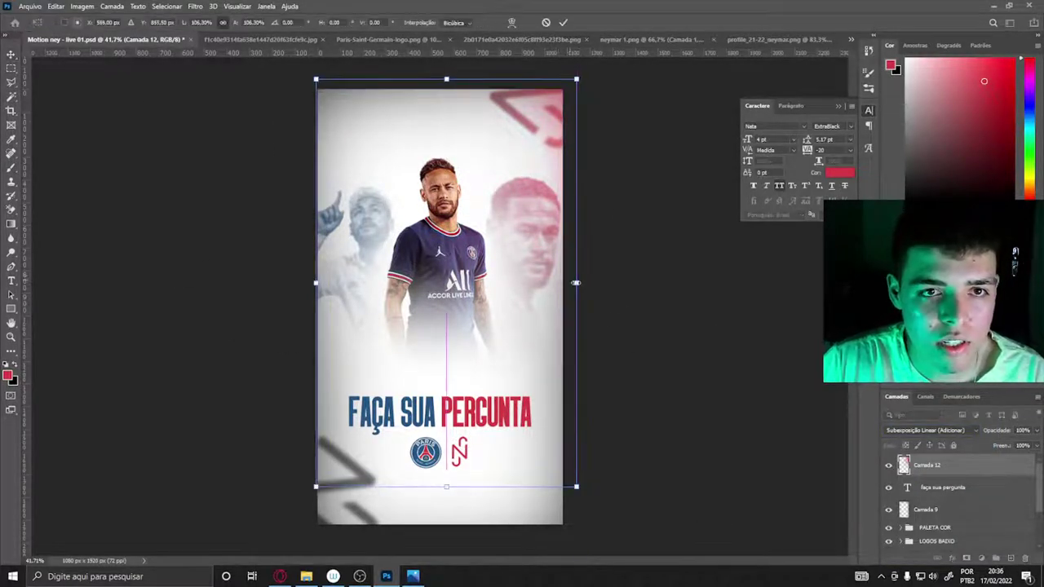
pyautogui.press('Return')
pyautogui.moveTo(941, 510); pyautogui.dragTo(938, 465)
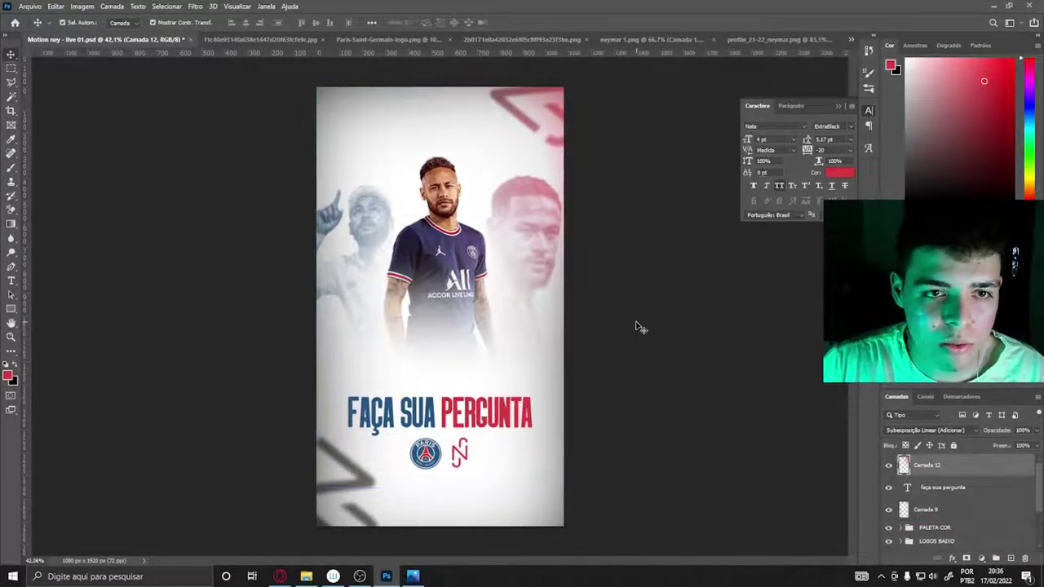
pyautogui.hotkey('ctrl', 'shift', 'alt', 'e')
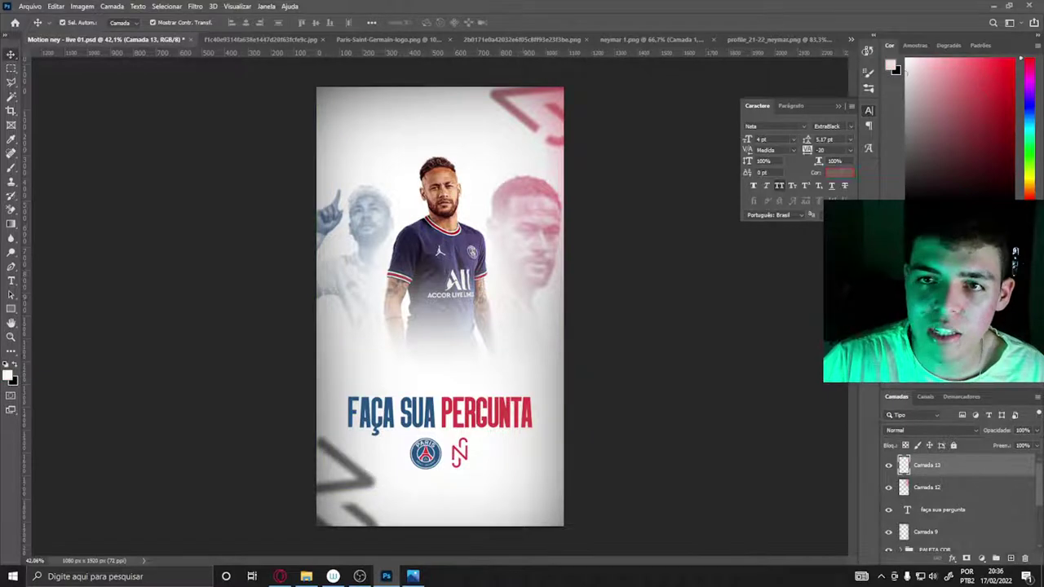
# Rescale Camada 9's dark vignette to about 89% and recentre it over the poster
pyautogui.click(12, 168)
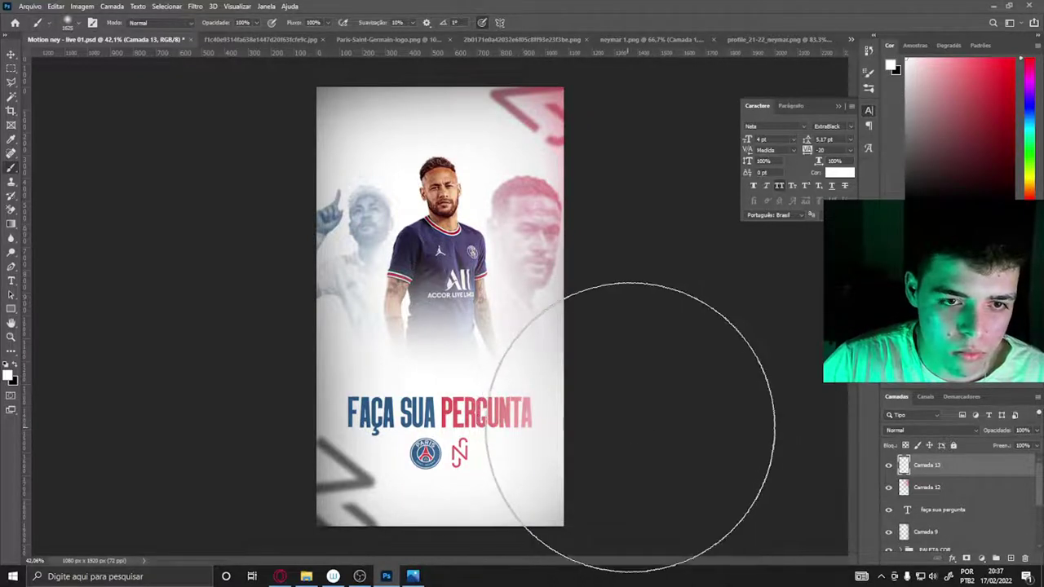
pyautogui.scroll(1, 599, 406)
pyautogui.press('v')
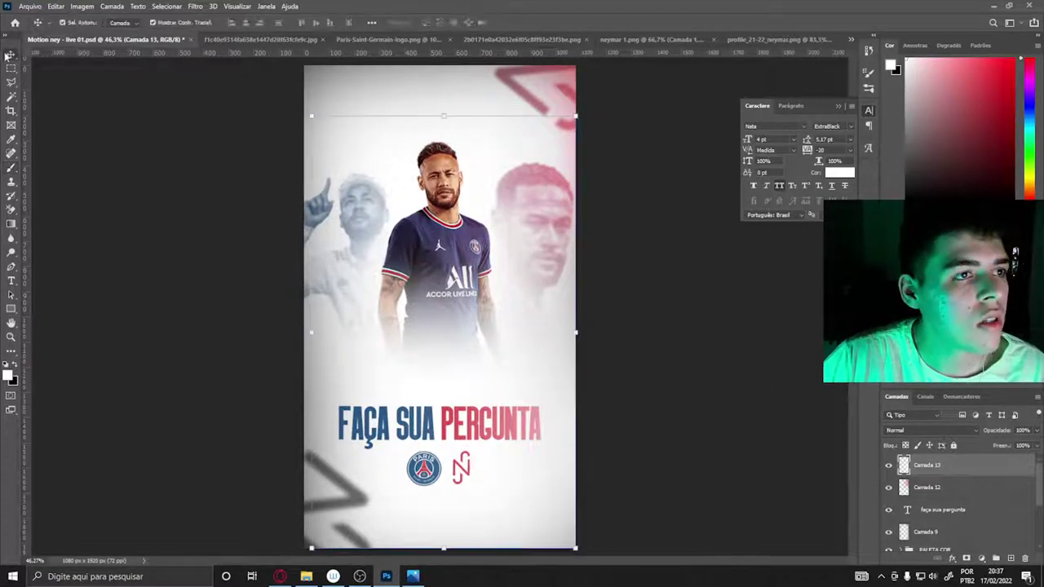
pyautogui.click(550, 198)
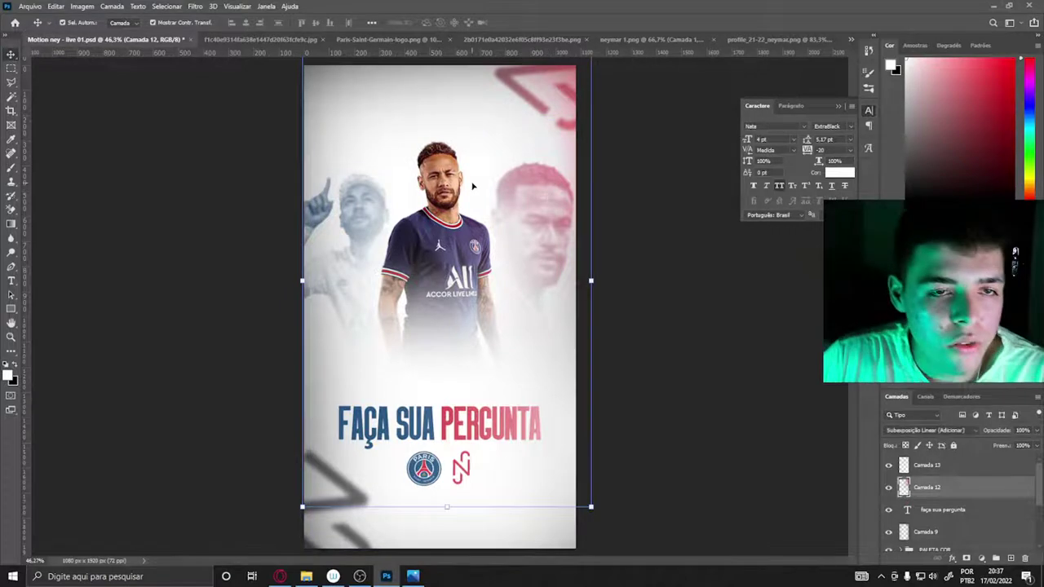
pyautogui.scroll(-1, 493, 252)
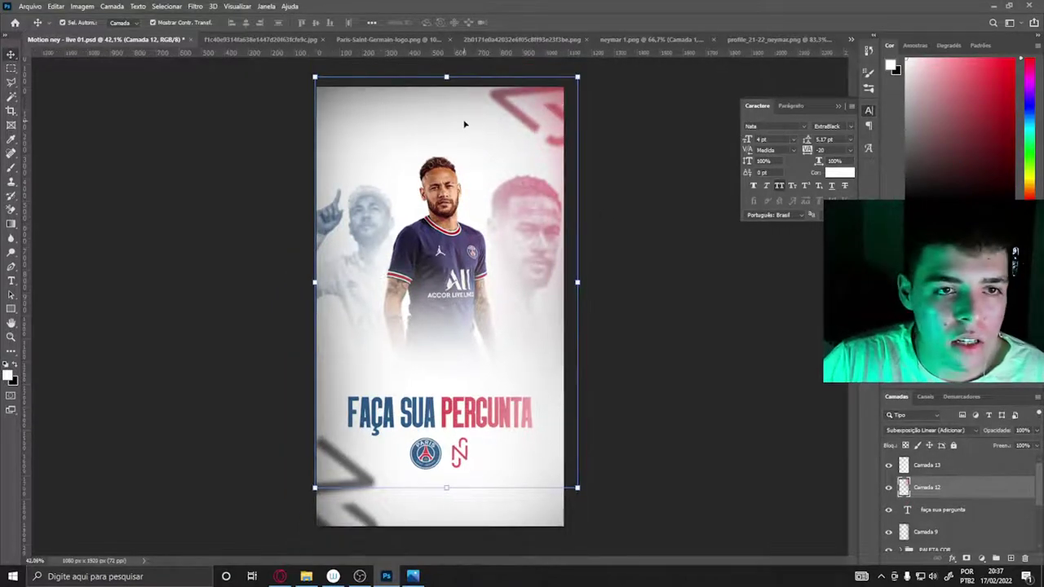
pyautogui.scroll(-2, 946, 506)
pyautogui.click(927, 494)
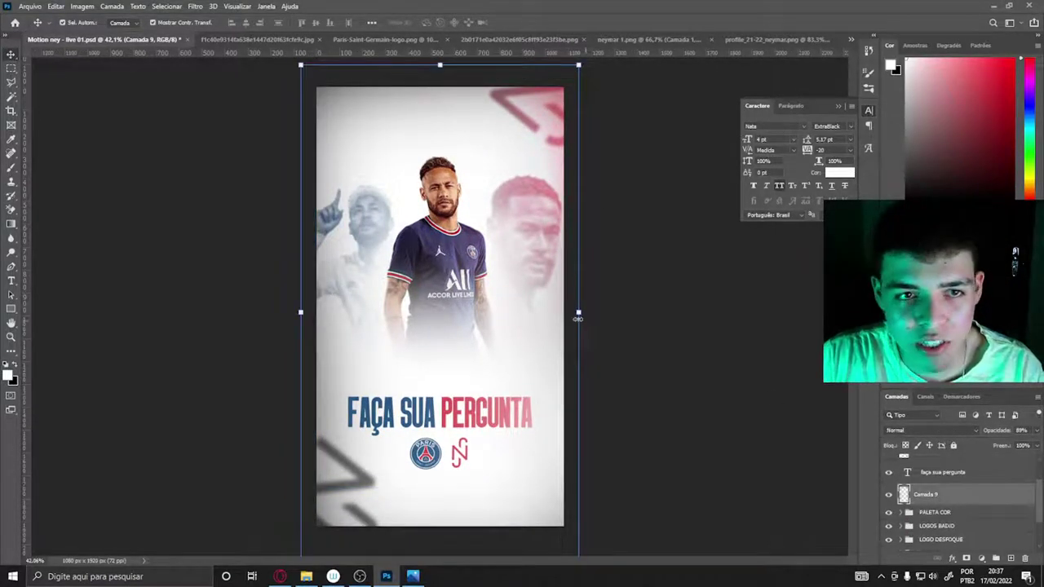
pyautogui.moveTo(580, 311); pyautogui.dragTo(562, 310)
pyautogui.moveTo(301, 312); pyautogui.dragTo(353, 310)
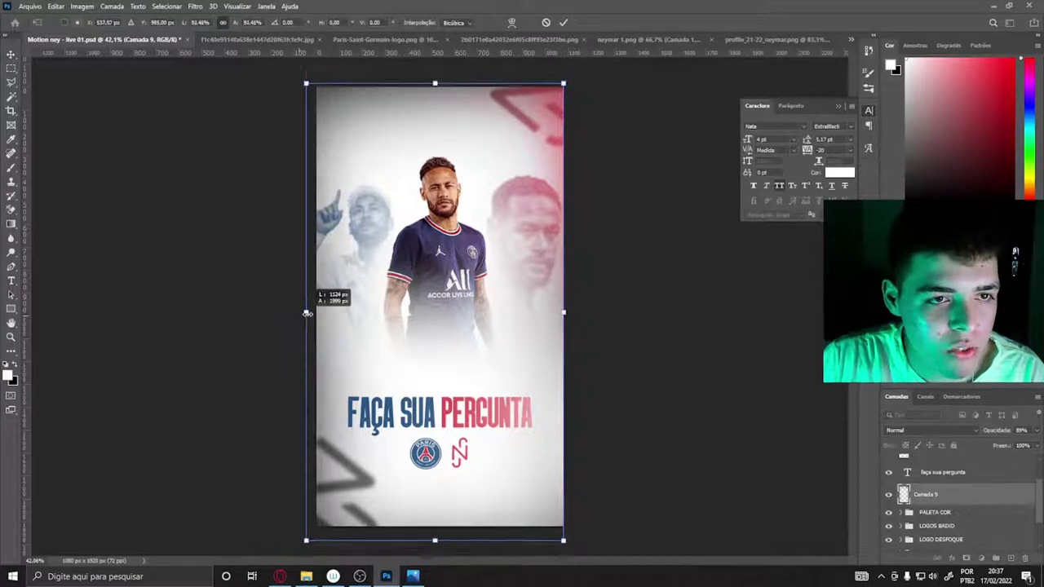
pyautogui.moveTo(372, 441); pyautogui.dragTo(375, 439)
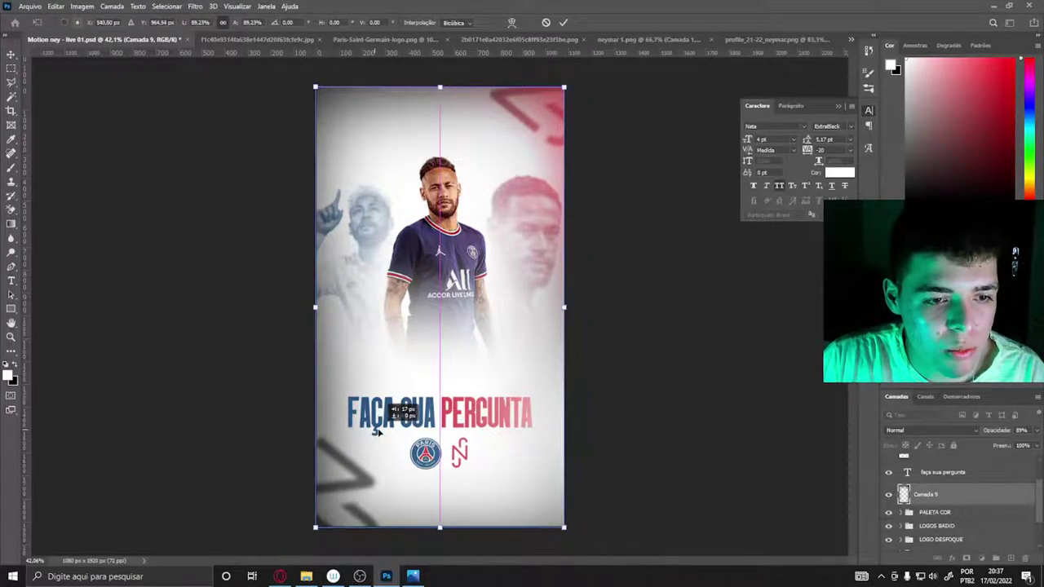
pyautogui.press('Return')
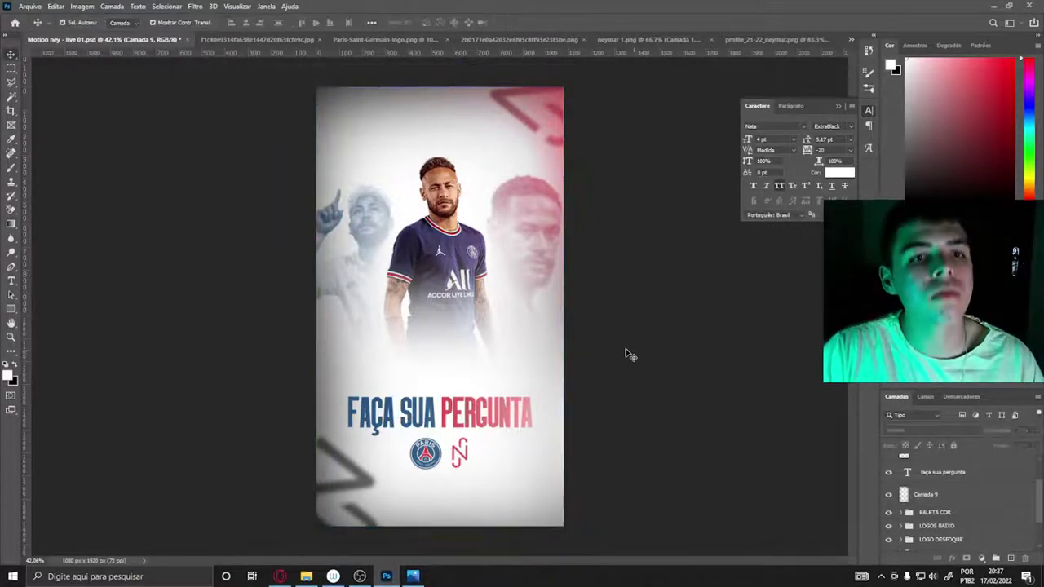
pyautogui.scroll(-2, 629, 354)
pyautogui.scroll(1, 426, 392)
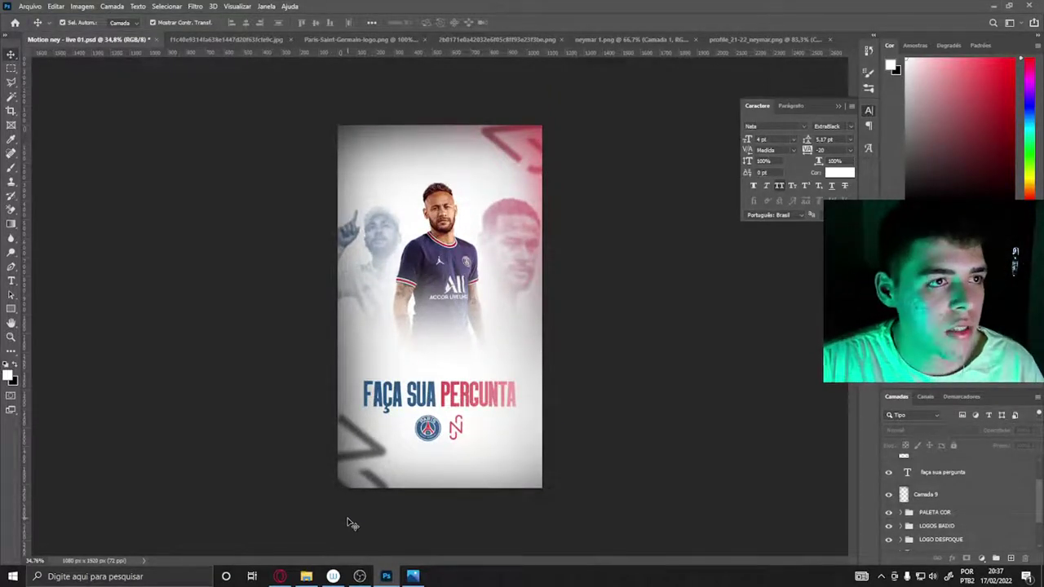
# In Opera, run a Google Images search for 'caixa de pergunta'
pyautogui.moveTo(286, 575)
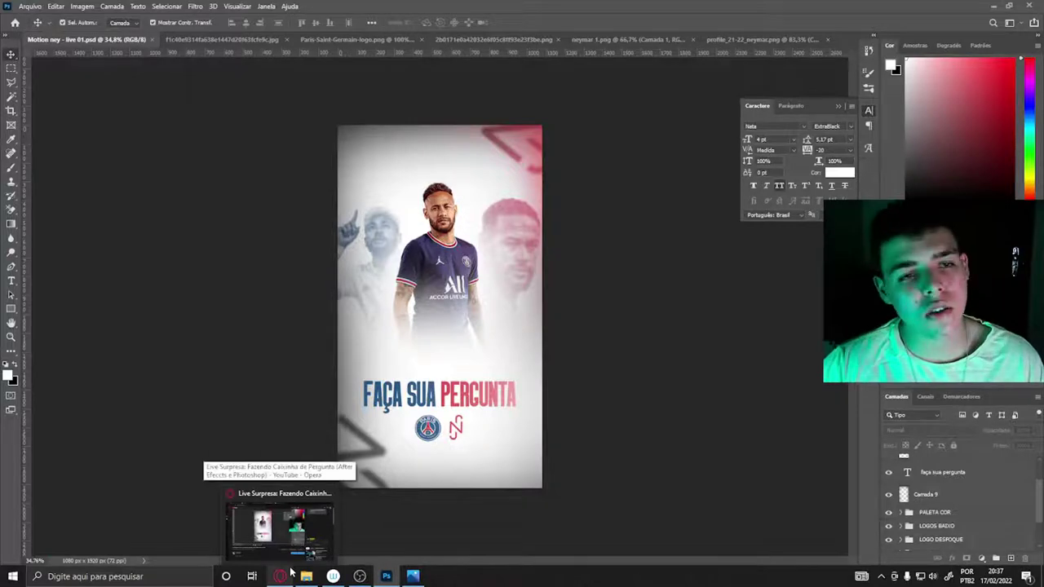
pyautogui.click(299, 543)
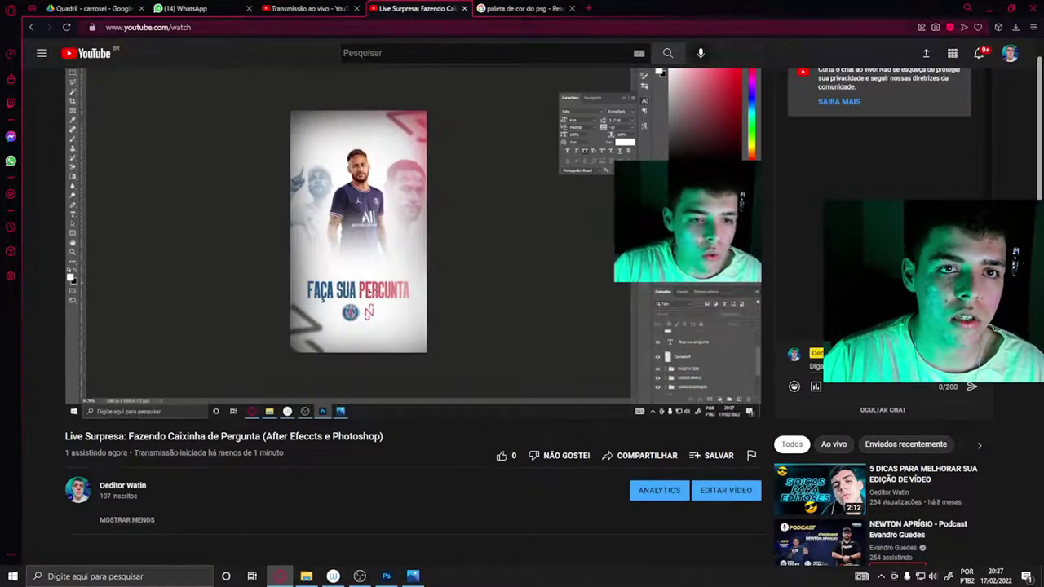
pyautogui.click(534, 10)
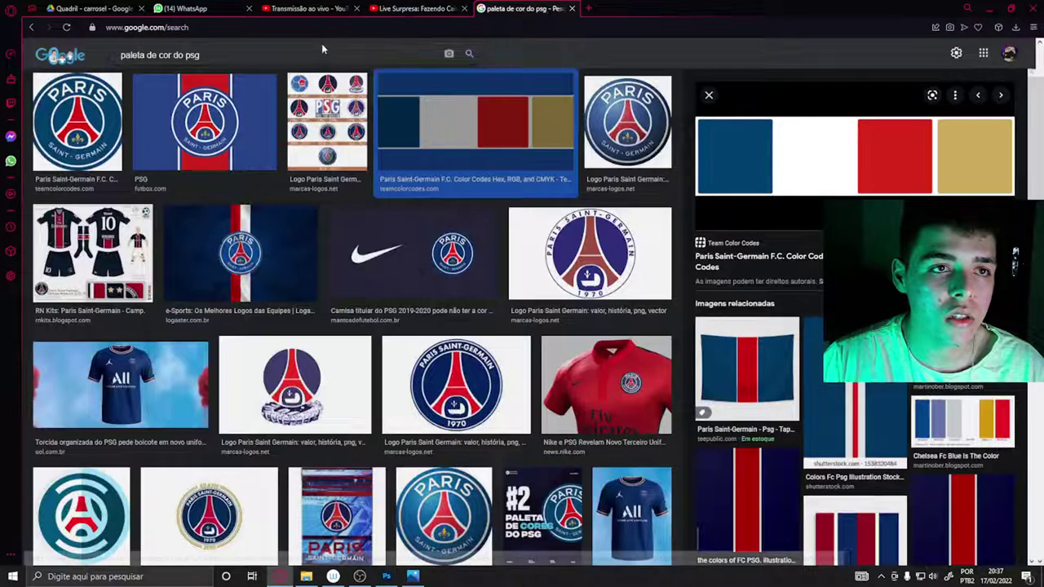
pyautogui.hotkey('ctrl', 'a')
pyautogui.write('caixa ')
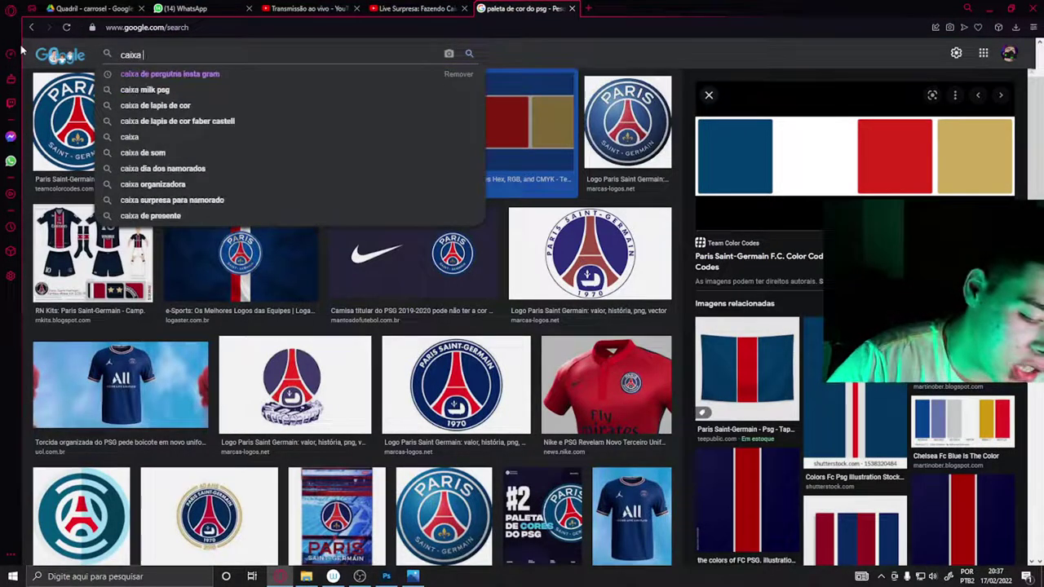
pyautogui.write('de pergunta')
pyautogui.press('Return')
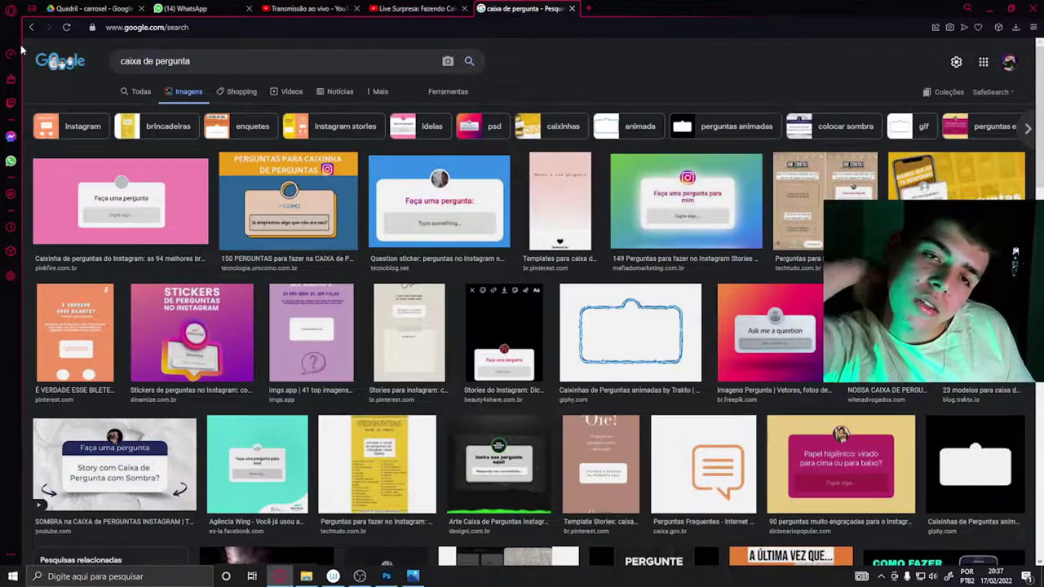
# Copy the blue 'Faça uma pergunta' sticker image and paste it into Photoshop as Camada 14
pyautogui.click(439, 200)
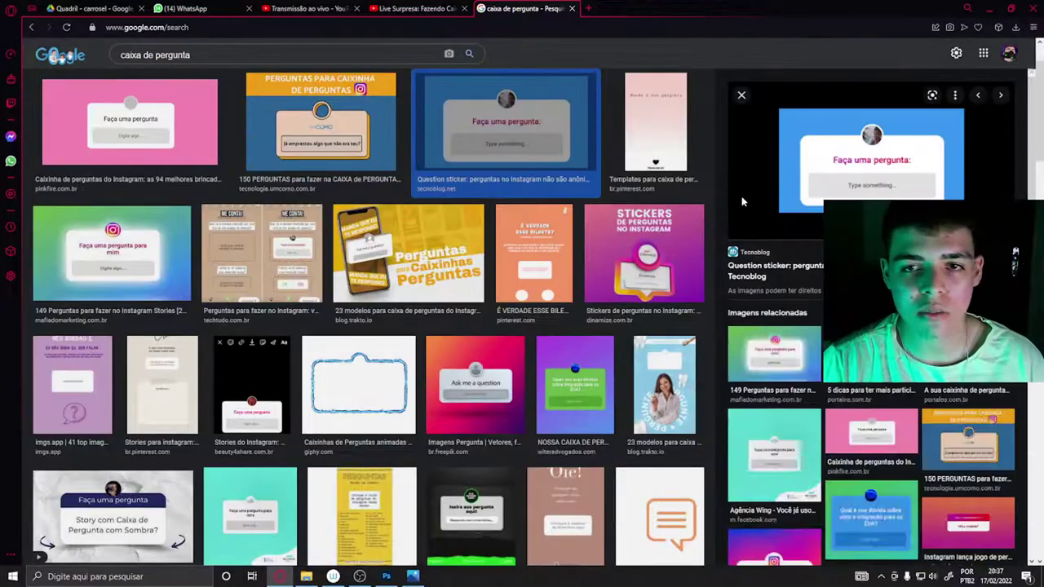
pyautogui.rightClick(810, 175)
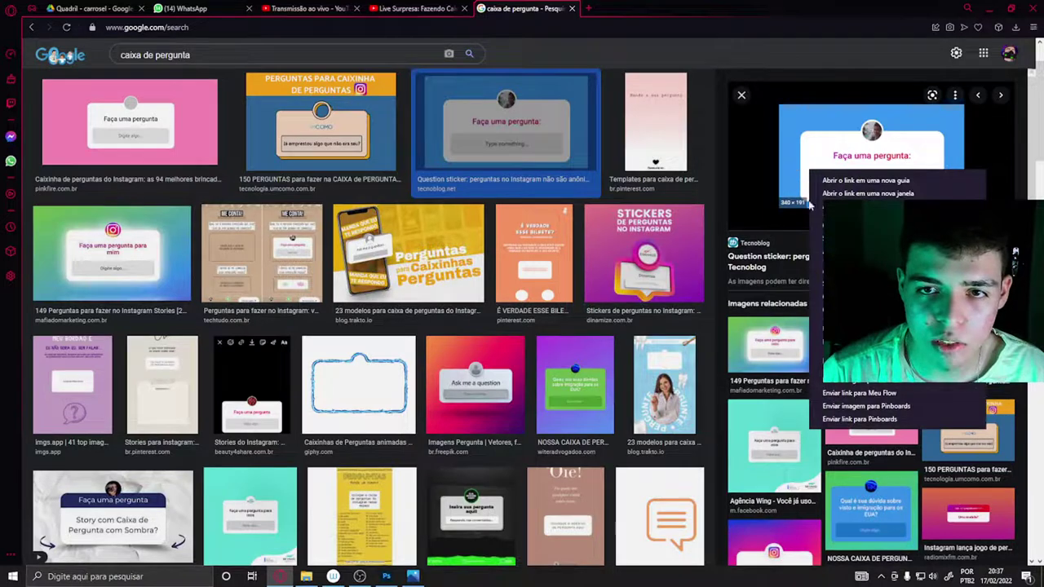
pyautogui.click(387, 576)
pyautogui.hotkey('ctrl', 'v')
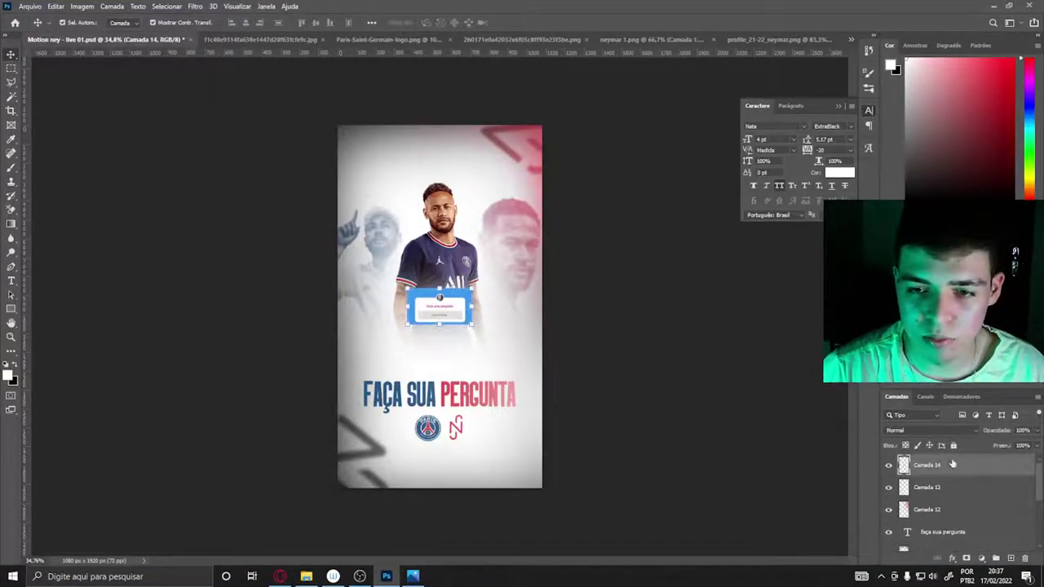
# Convert Camada 14 to a smart object and scale it to full poster width above the title
pyautogui.rightClick(953, 464)
pyautogui.click(946, 149)
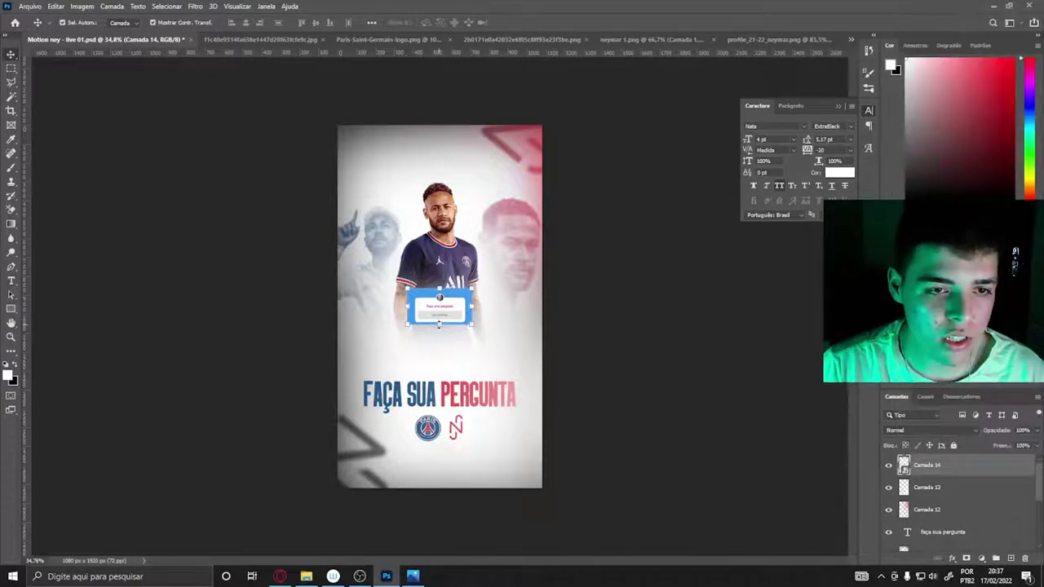
pyautogui.moveTo(472, 325); pyautogui.dragTo(552, 413)
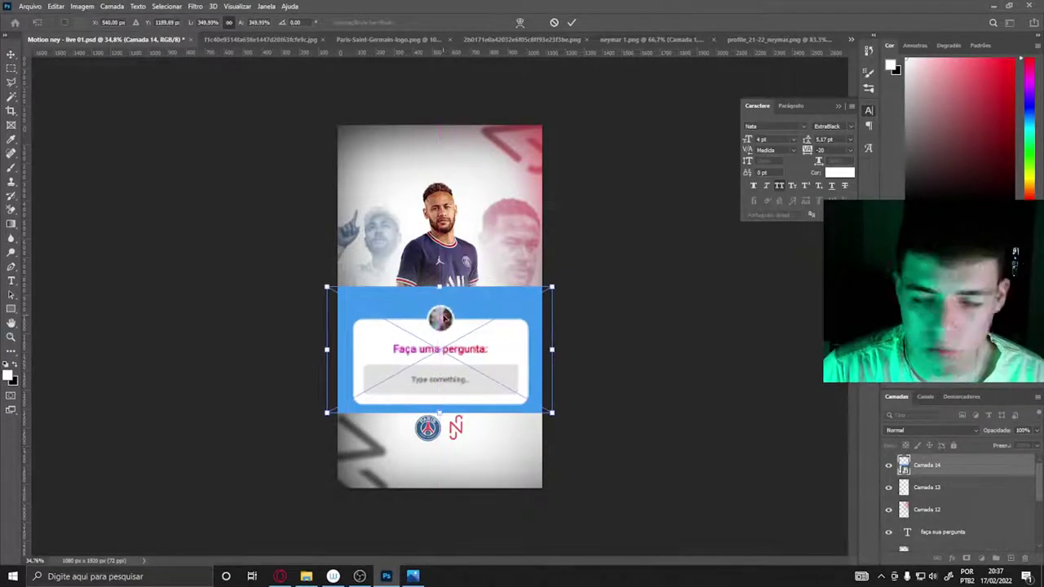
pyautogui.moveTo(444, 324); pyautogui.dragTo(435, 293)
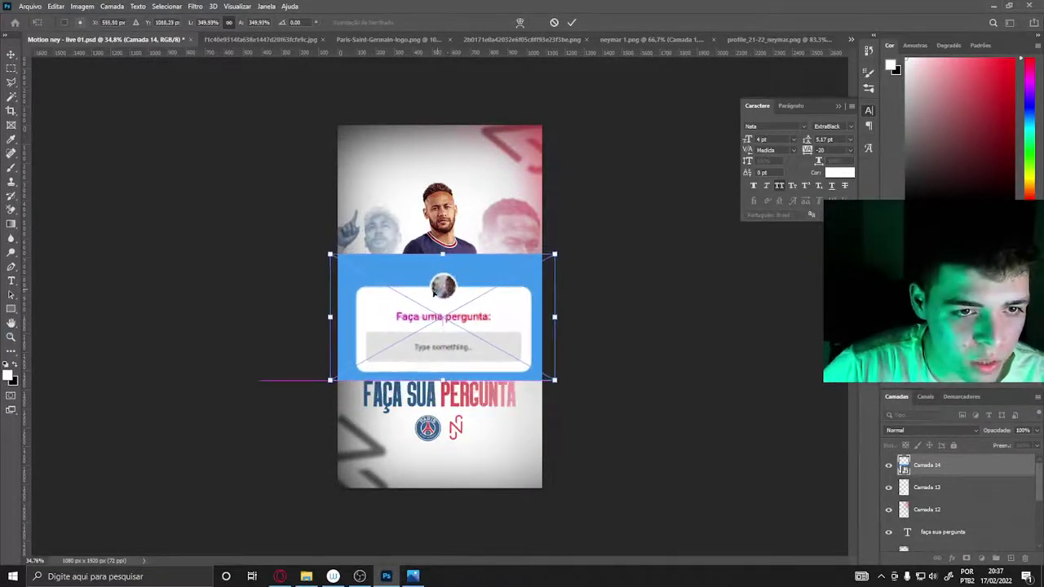
pyautogui.moveTo(330, 318); pyautogui.dragTo(340, 319)
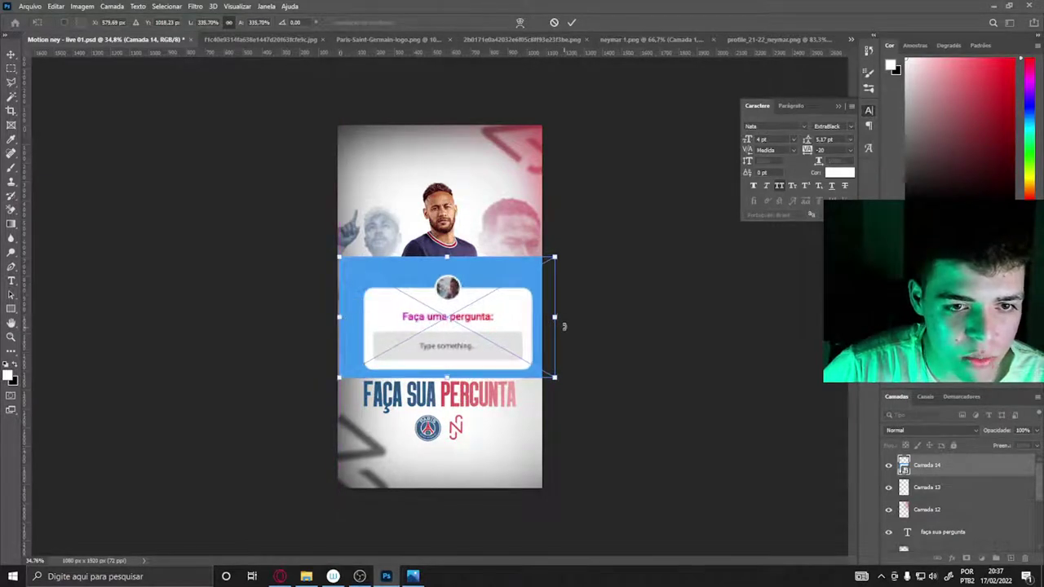
pyautogui.moveTo(564, 326); pyautogui.dragTo(547, 318)
pyautogui.press('Return')
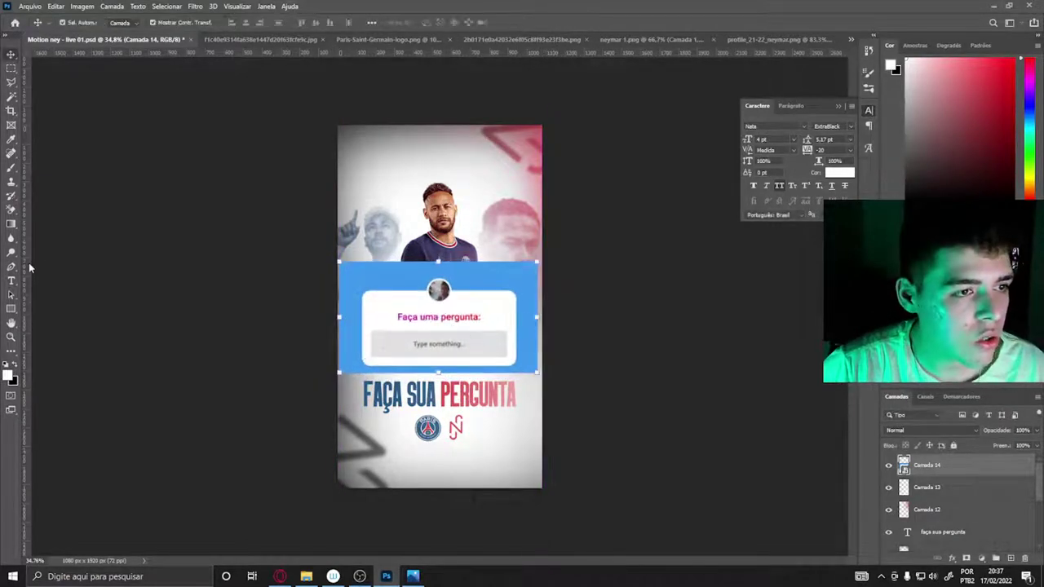
# Remove the old vertical guide and add a new one near the poster's left margin
pyautogui.moveTo(399, 305); pyautogui.dragTo(12, 243)
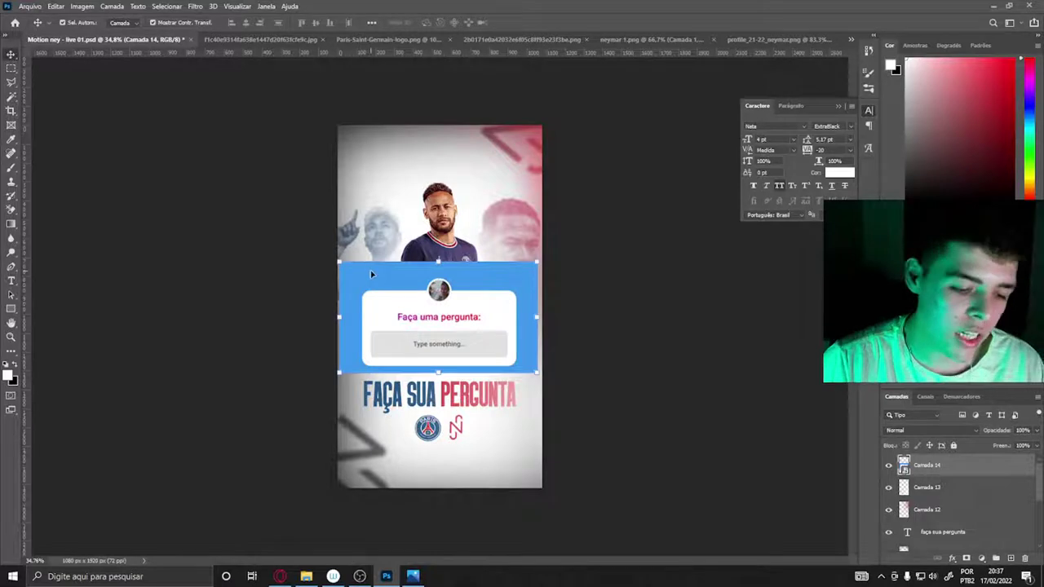
pyautogui.hotkey('ctrl', 'r')
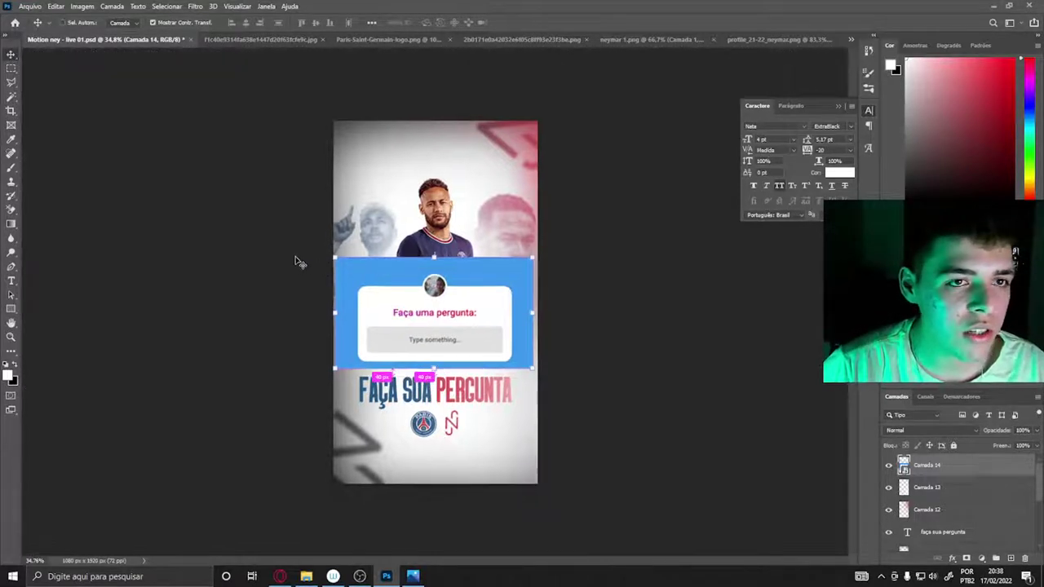
pyautogui.hotkey('ctrl', 'r')
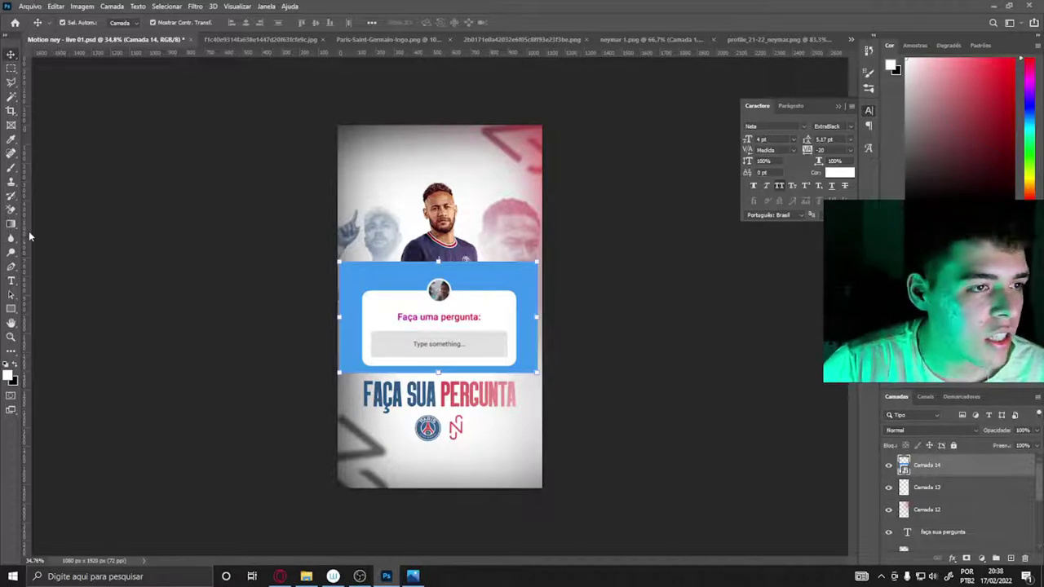
pyautogui.moveTo(28, 236); pyautogui.dragTo(358, 265)
# Widen the FAÇA SUA PERGUNTA title slightly and add a vertical guide at its right edge
pyautogui.scroll(3, 356, 326)
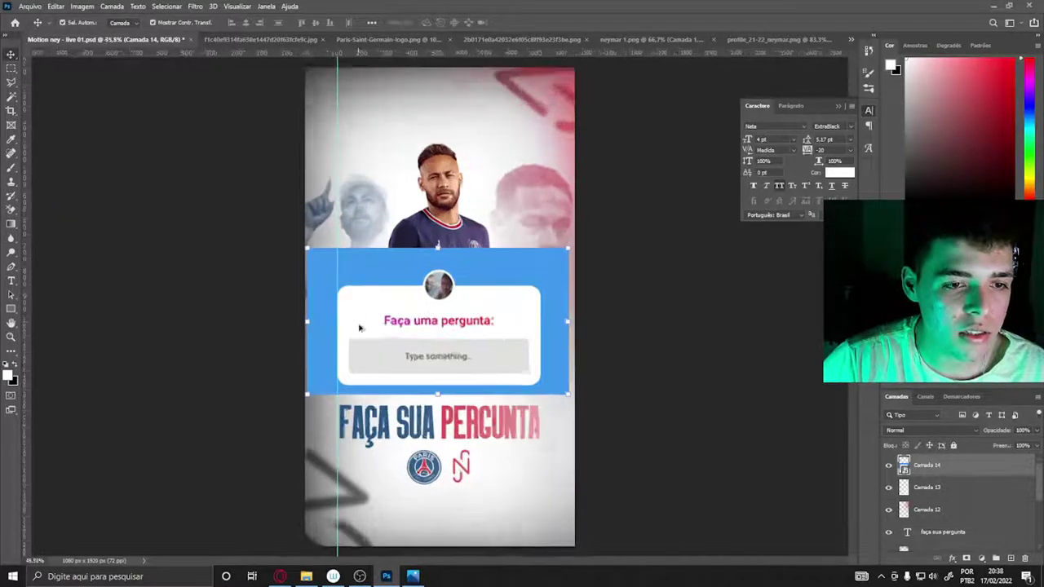
pyautogui.click(362, 432)
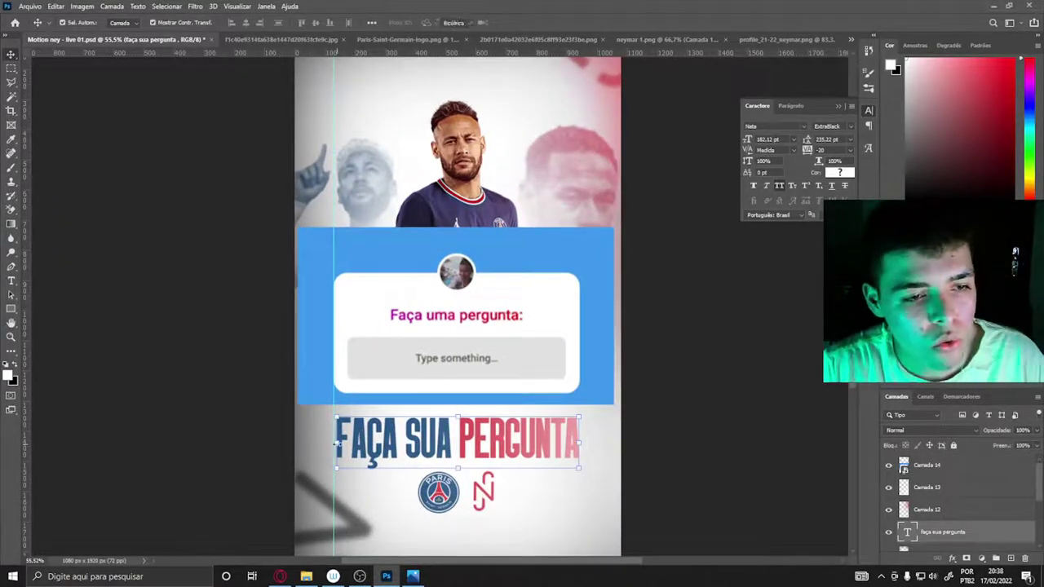
pyautogui.moveTo(334, 444); pyautogui.dragTo(332, 445)
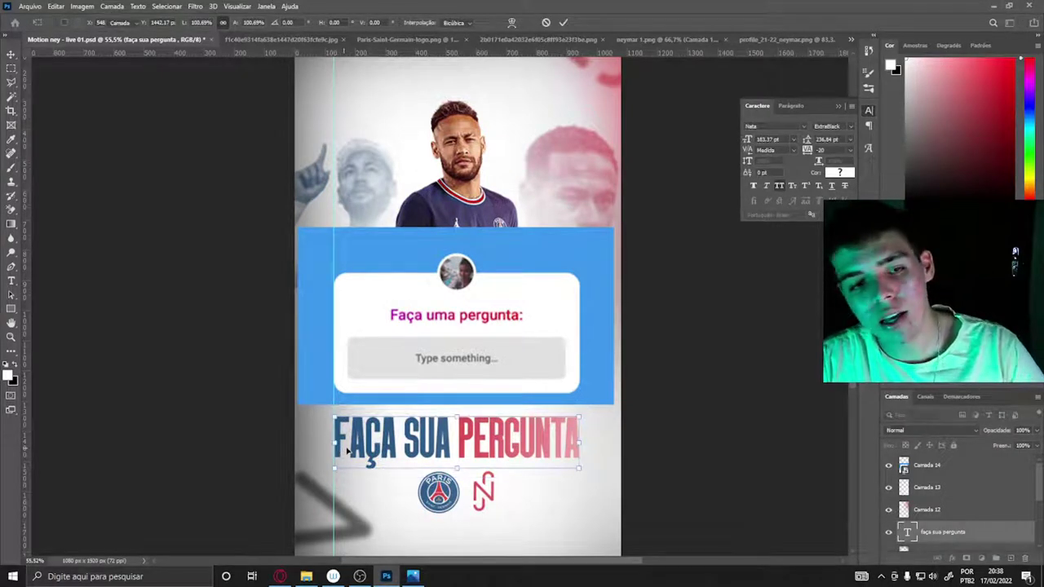
pyautogui.press('Return')
pyautogui.moveTo(41, 288); pyautogui.dragTo(579, 322)
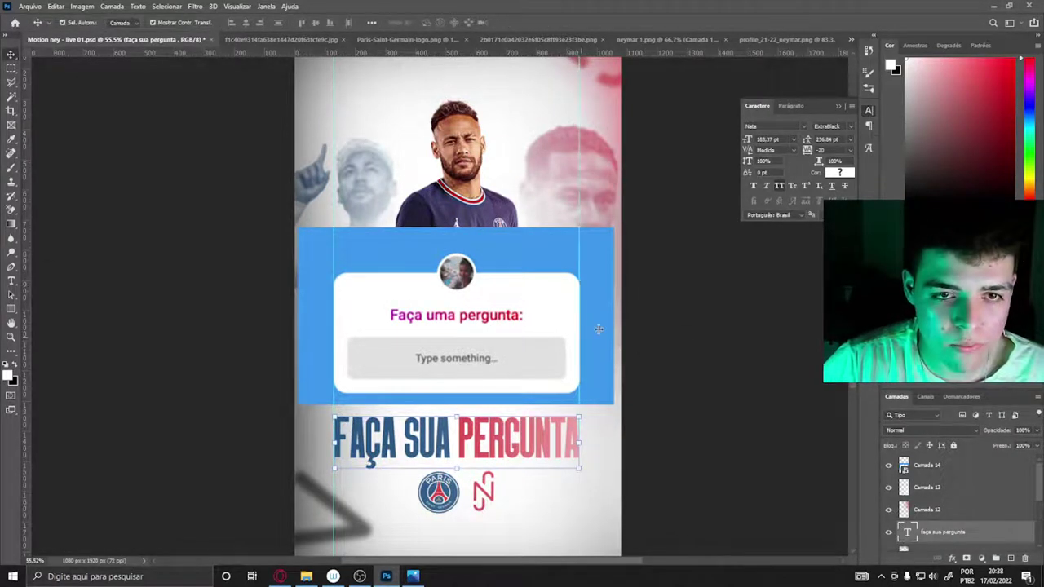
# Try masking out the sticker's blue background with Magic Wand, then undo to keep it
pyautogui.click(604, 318)
pyautogui.click(13, 97)
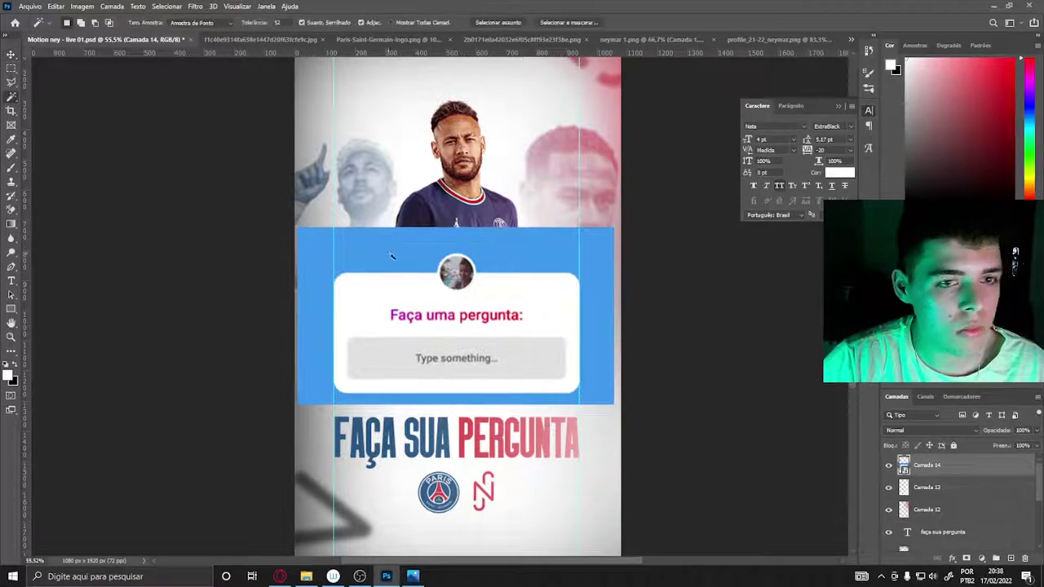
pyautogui.click(388, 256)
pyautogui.press('Return')
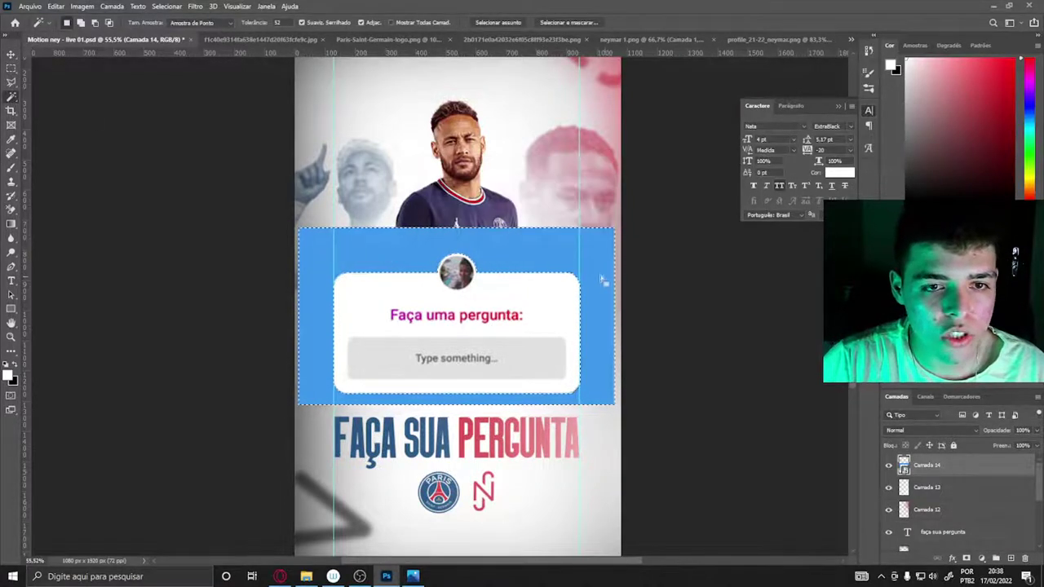
pyautogui.click(967, 559)
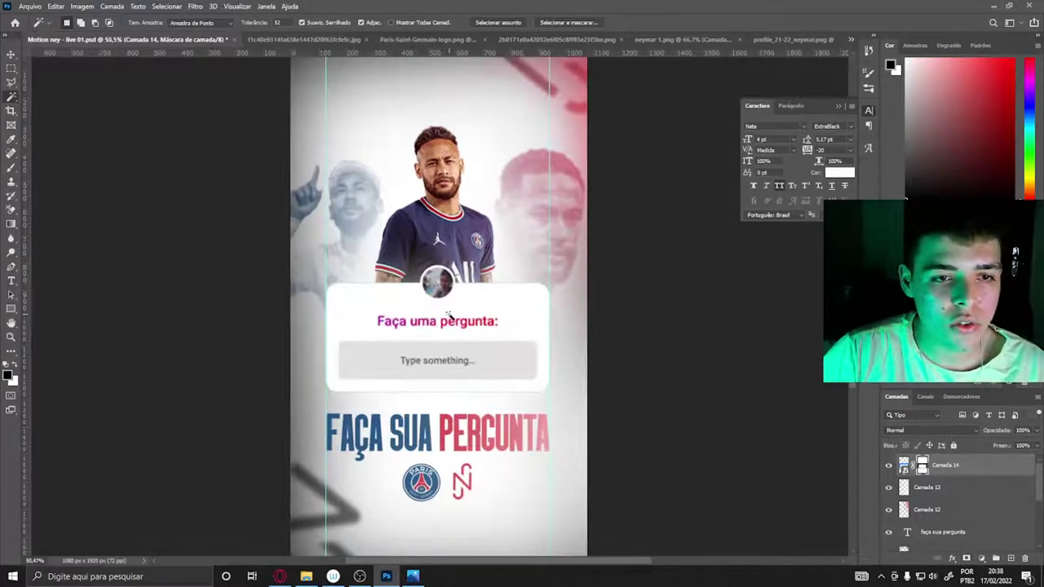
pyautogui.click(11, 54)
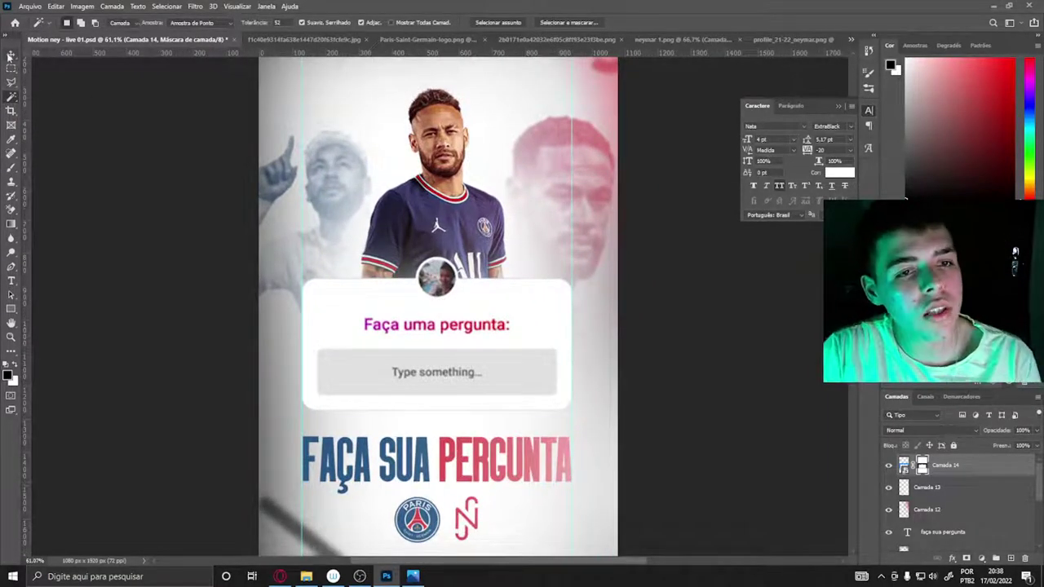
pyautogui.hotkey('ctrl', 'z')
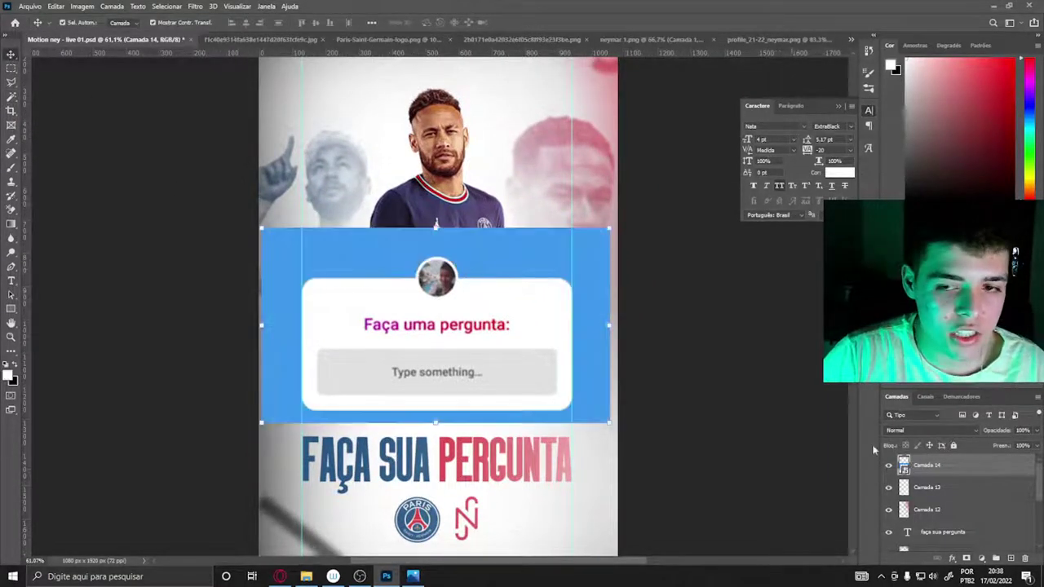
# Copy the pink 'Faça uma pergunta' box from Google Images and paste it onto the poster
pyautogui.click(280, 577)
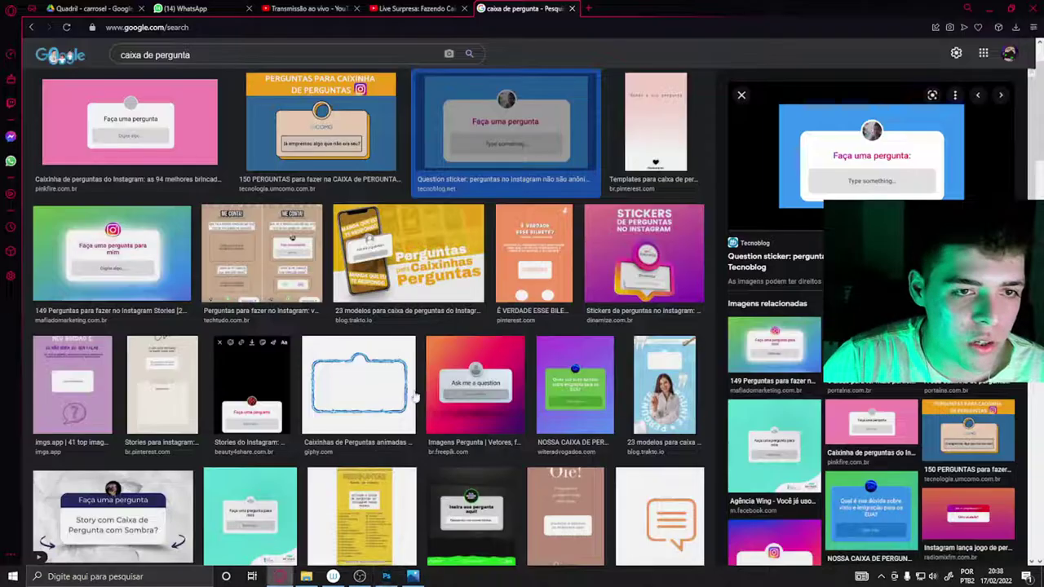
pyautogui.scroll(2, 476, 300)
pyautogui.click(131, 196)
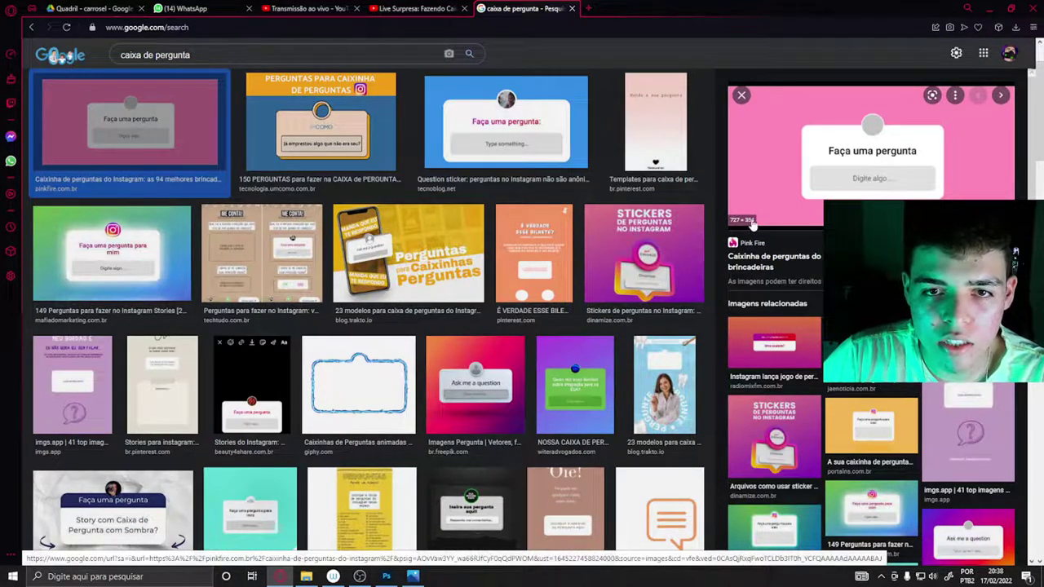
pyautogui.rightClick(785, 197)
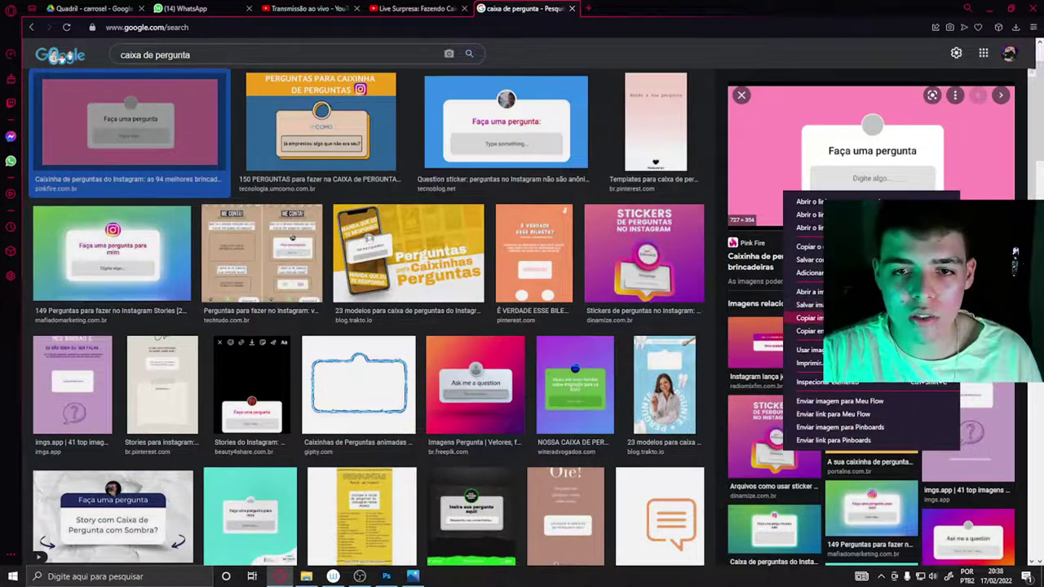
pyautogui.click(807, 310)
pyautogui.click(413, 577)
pyautogui.hotkey('ctrl', 'v')
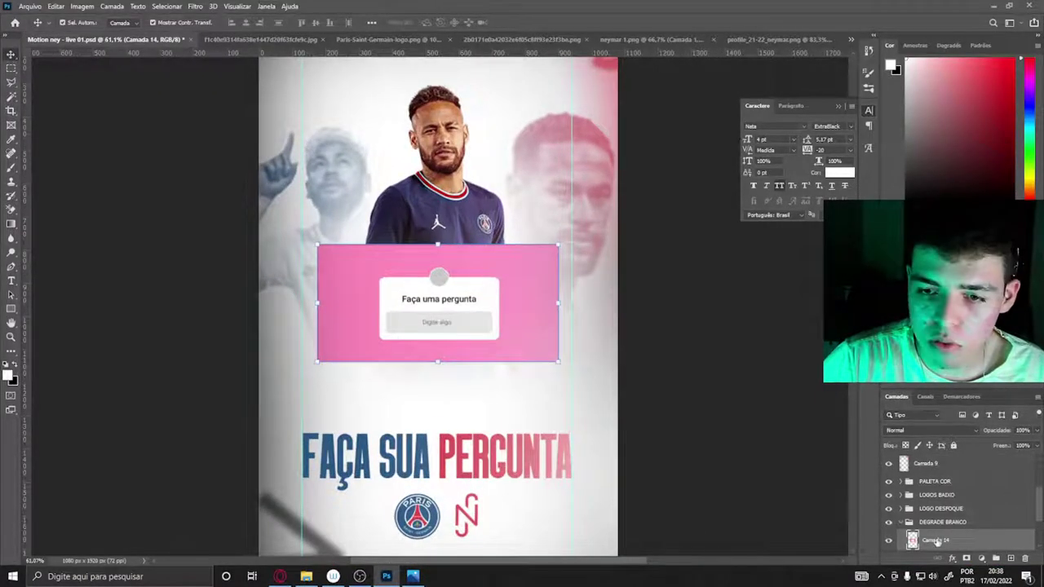
# Stretch the pink box across the poster and try an inverted colour mask, then undo it
pyautogui.rightClick(937, 542)
pyautogui.press('Escape')
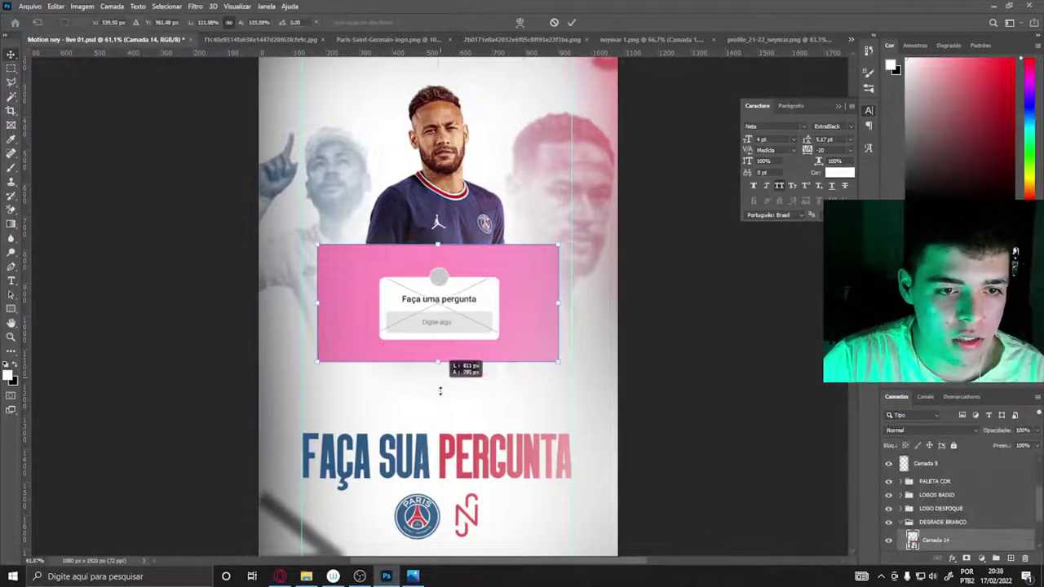
pyautogui.hotkey('ctrl', 't')
pyautogui.moveTo(318, 245); pyautogui.dragTo(210, 245)
pyautogui.press('Return')
pyautogui.press('w')
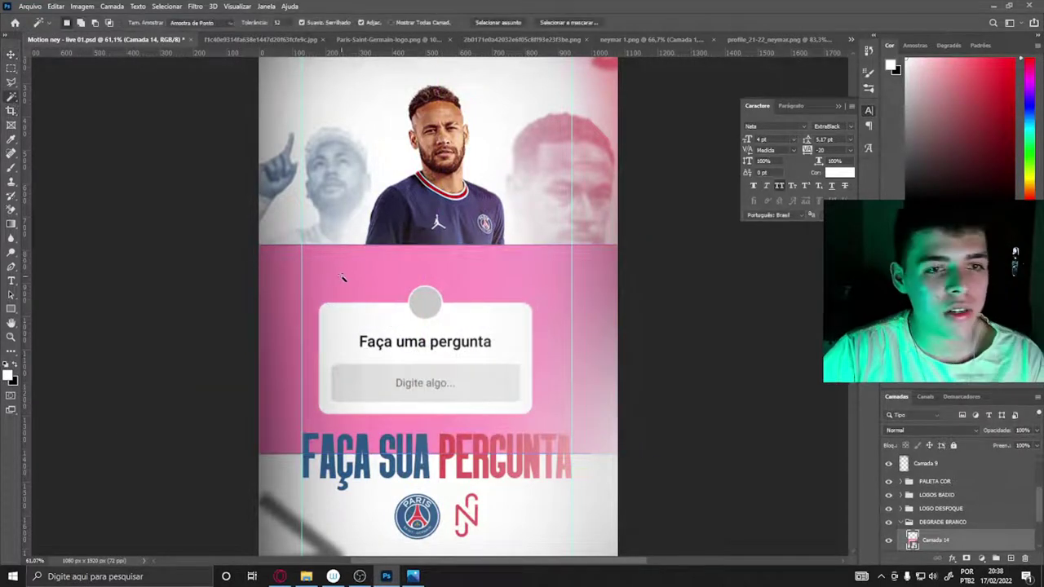
pyautogui.click(966, 558)
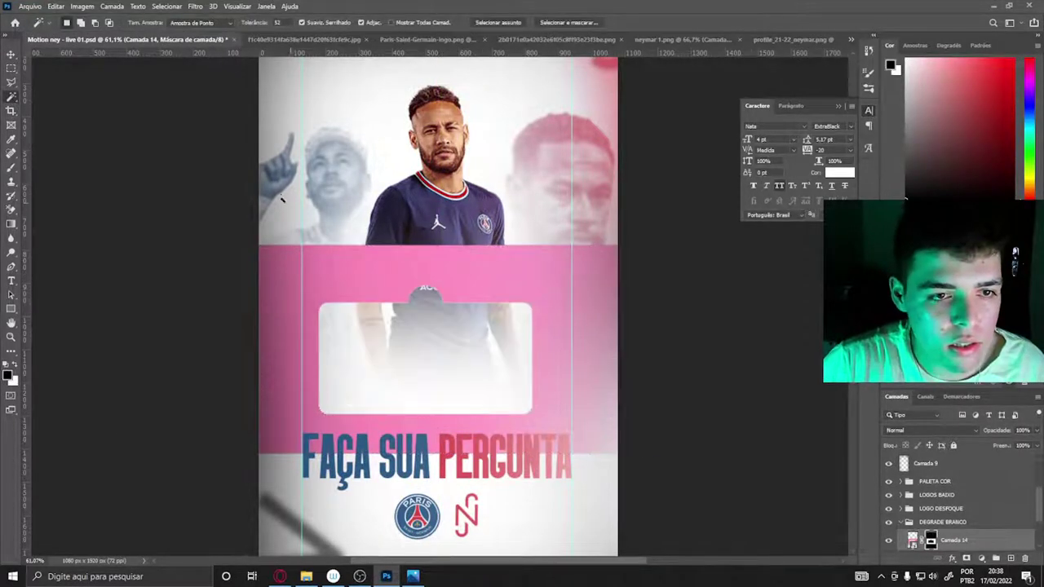
pyautogui.hotkey('ctrl', 'i')
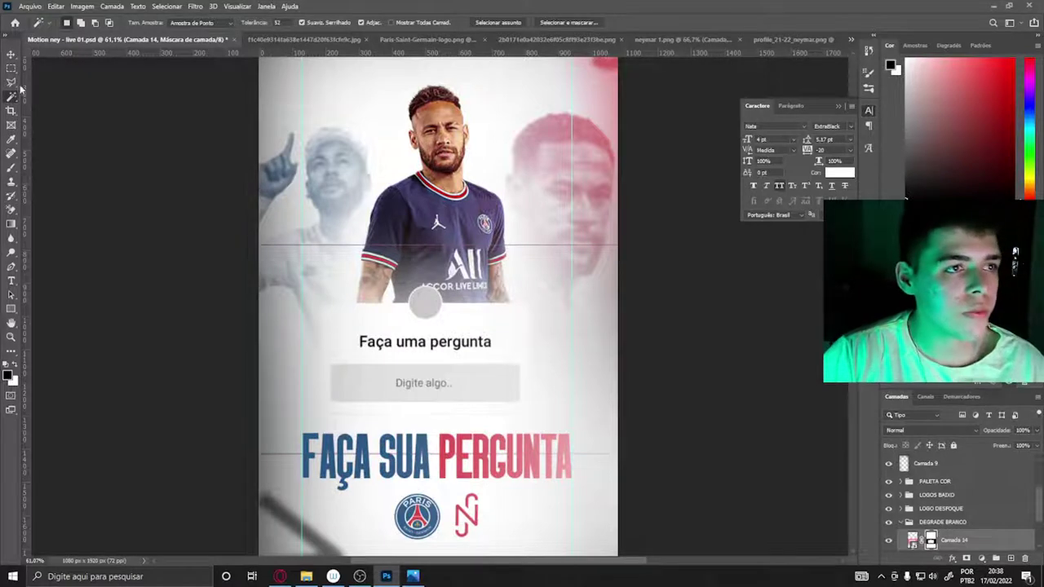
pyautogui.click(11, 68)
pyautogui.click(12, 54)
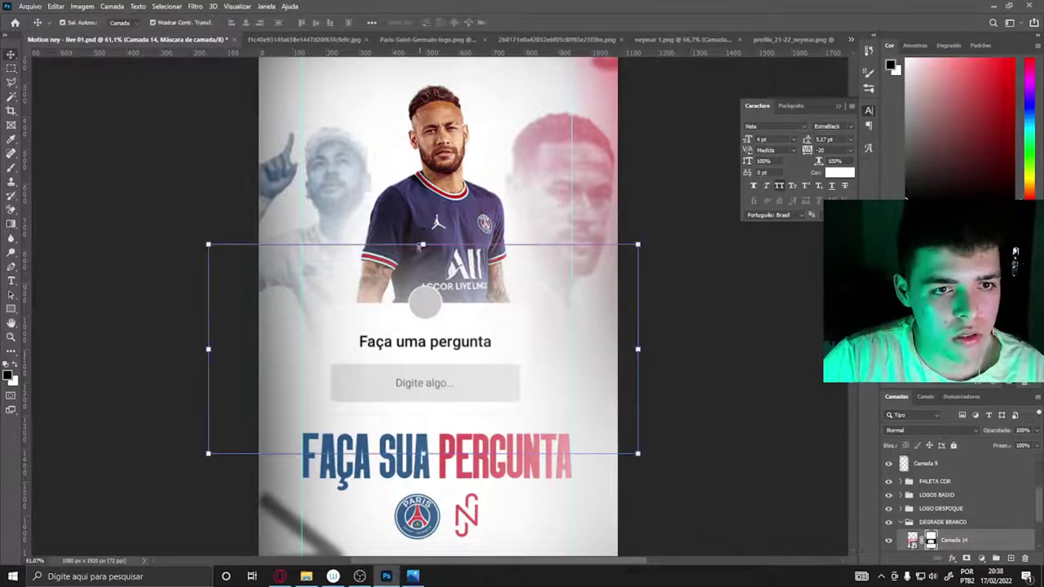
pyautogui.hotkey('ctrl', 'z')
pyautogui.hotkey('ctrl', 'z')
pyautogui.hotkey('ctrl', 'z')
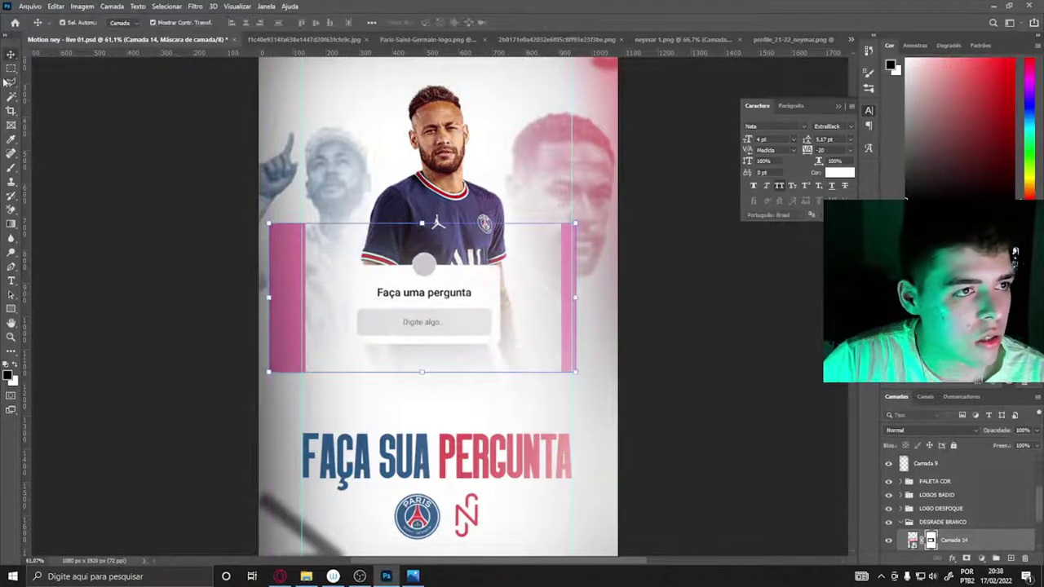
# Paint black on Camada 14's layer mask to hide the pink bars beside the card
pyautogui.click(11, 68)
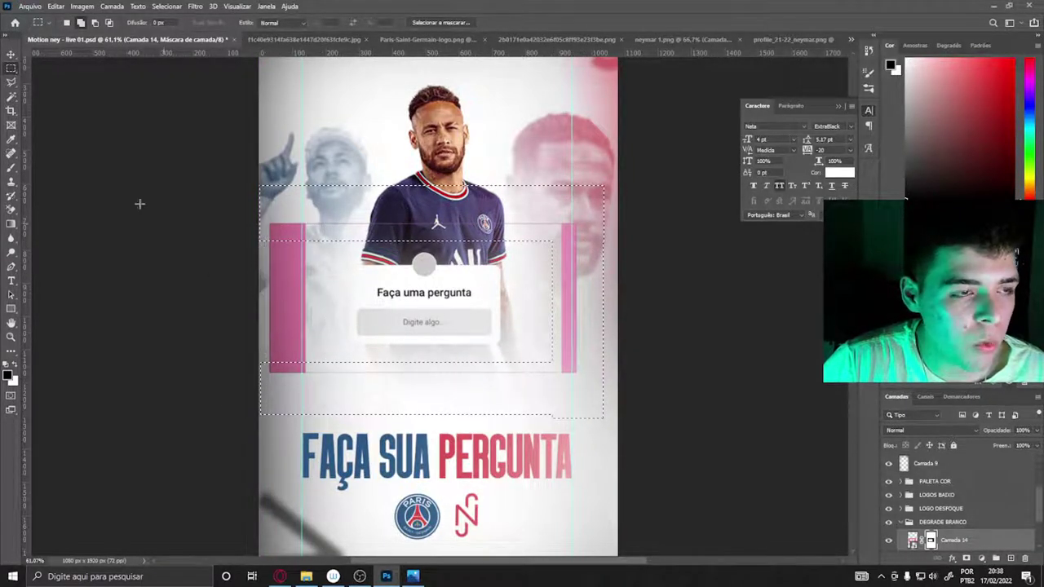
pyautogui.press('b')
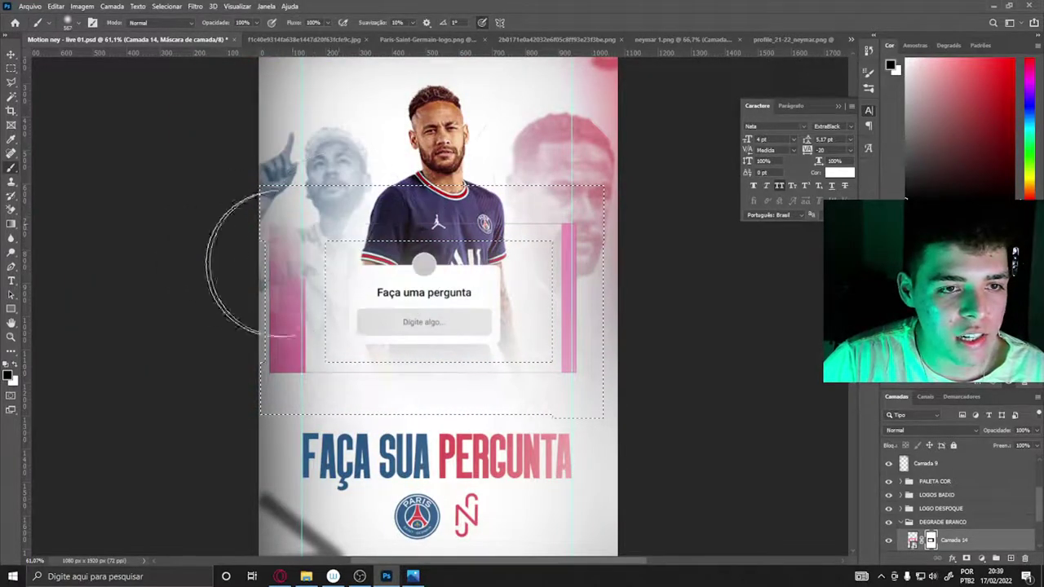
pyautogui.moveTo(253, 265)
pyautogui.mouseDown()
pyautogui.moveTo(606, 221)
pyautogui.moveTo(588, 351)
pyautogui.mouseUp()
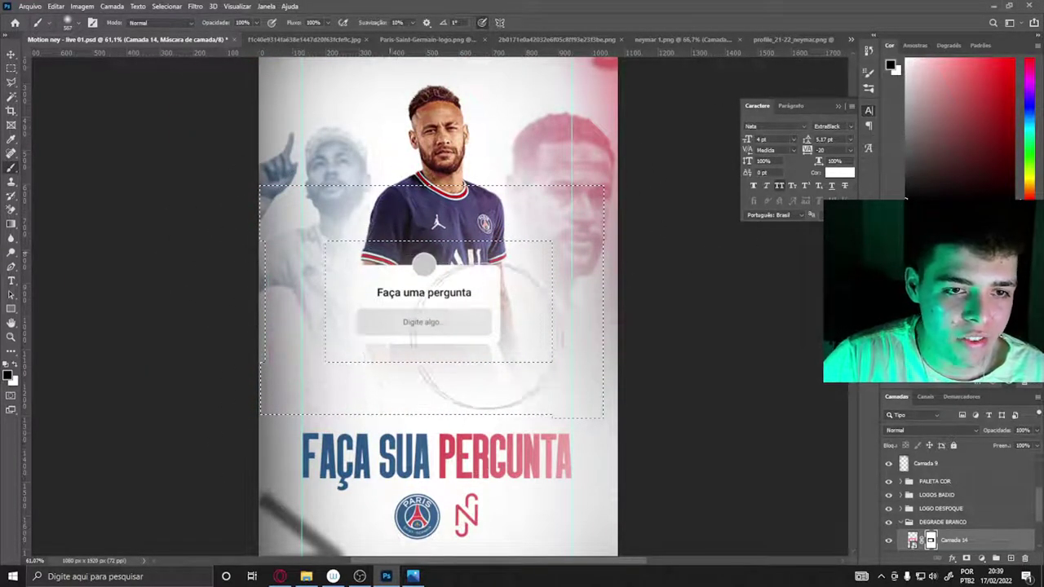
pyautogui.hotkey('ctrl', 'd')
# Scale the question card to about 175% and centre it above the headline
pyautogui.click(11, 55)
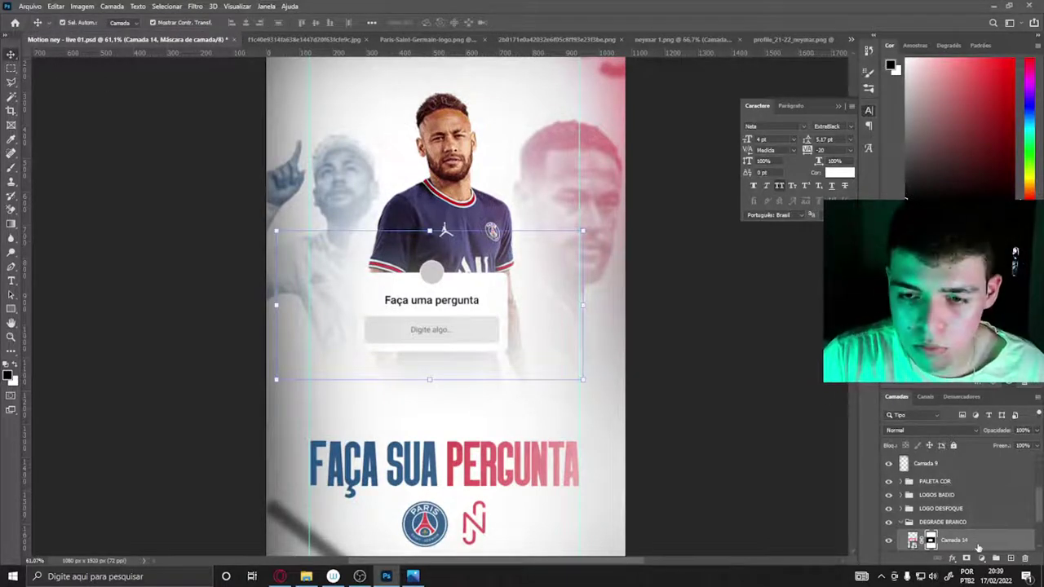
pyautogui.moveTo(430, 378); pyautogui.dragTo(430, 469)
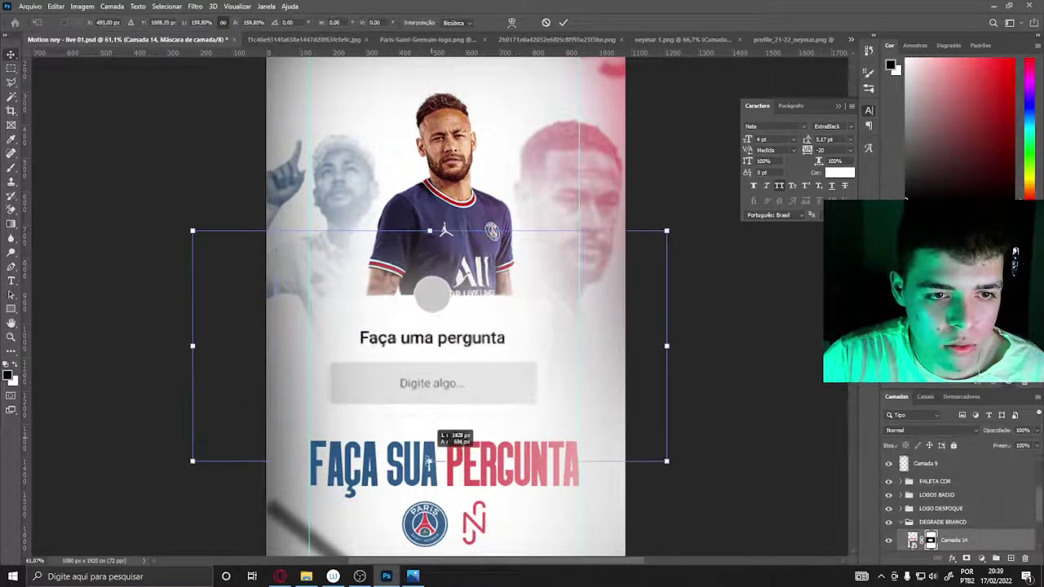
pyautogui.moveTo(463, 390)
pyautogui.mouseDown()
pyautogui.moveTo(471, 400)
pyautogui.moveTo(493, 395)
pyautogui.mouseUp()
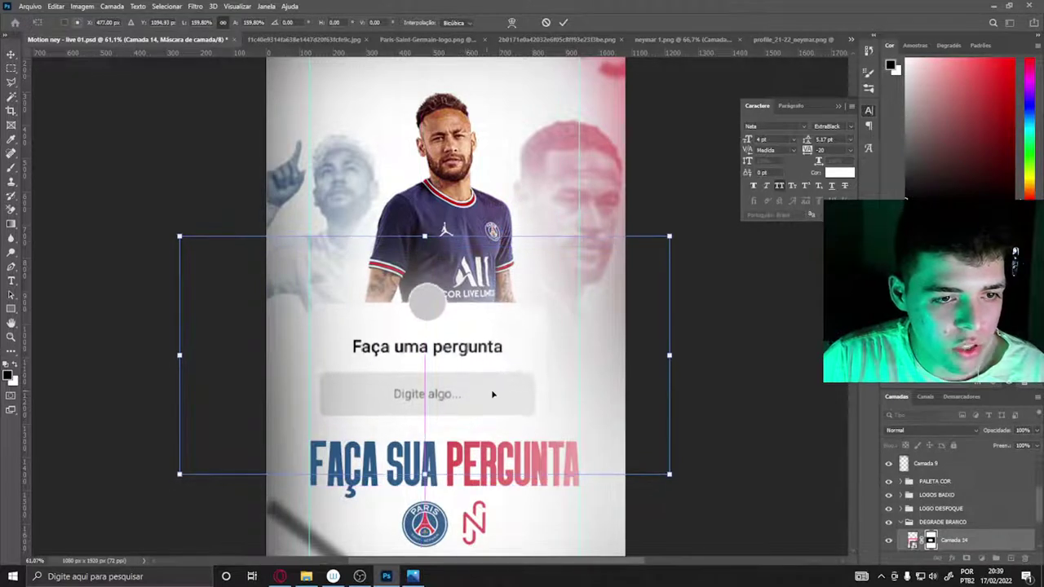
pyautogui.moveTo(670, 358); pyautogui.dragTo(708, 369)
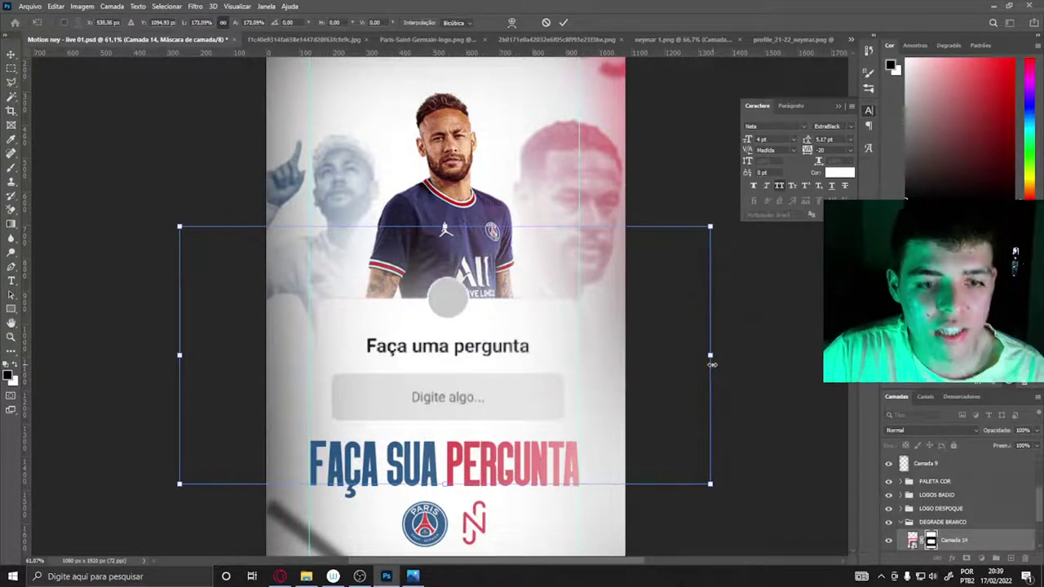
pyautogui.moveTo(489, 376); pyautogui.dragTo(489, 364)
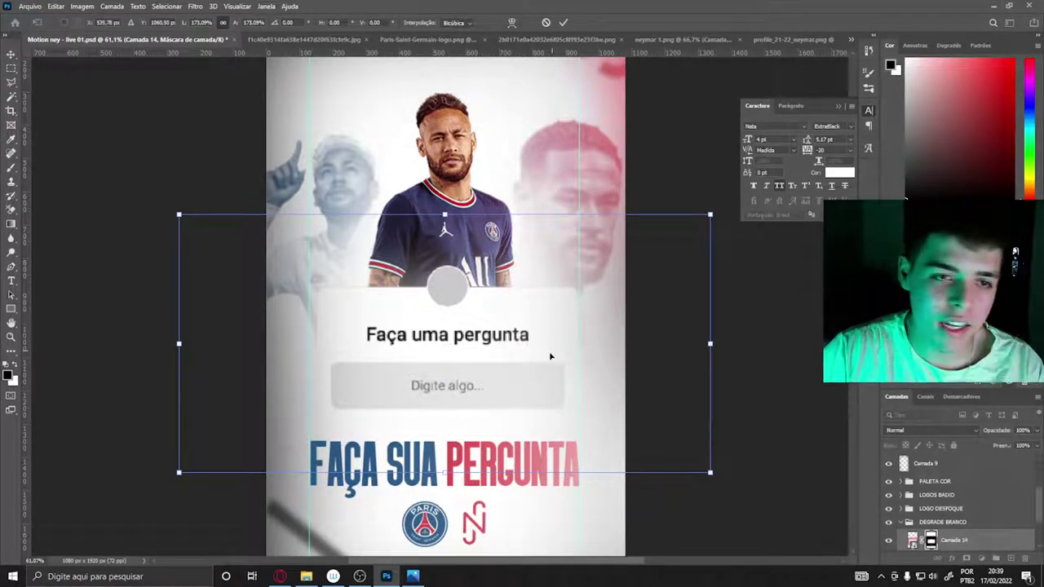
pyautogui.press('Left')
pyautogui.press('Left')
pyautogui.press('Left')
pyautogui.moveTo(176, 346); pyautogui.dragTo(169, 344)
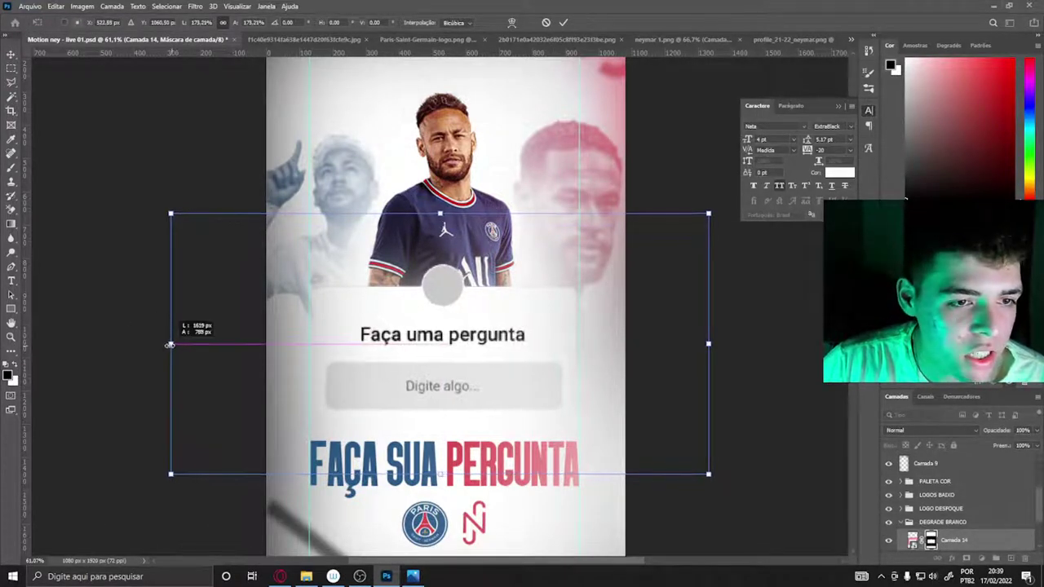
pyautogui.moveTo(708, 345); pyautogui.dragTo(711, 344)
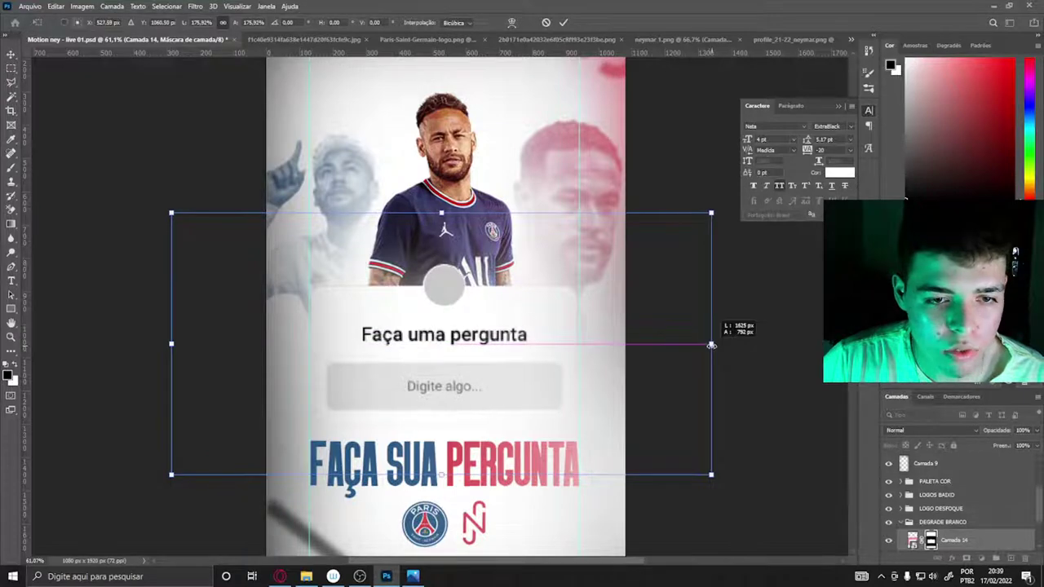
pyautogui.press('Return')
pyautogui.rightClick(994, 547)
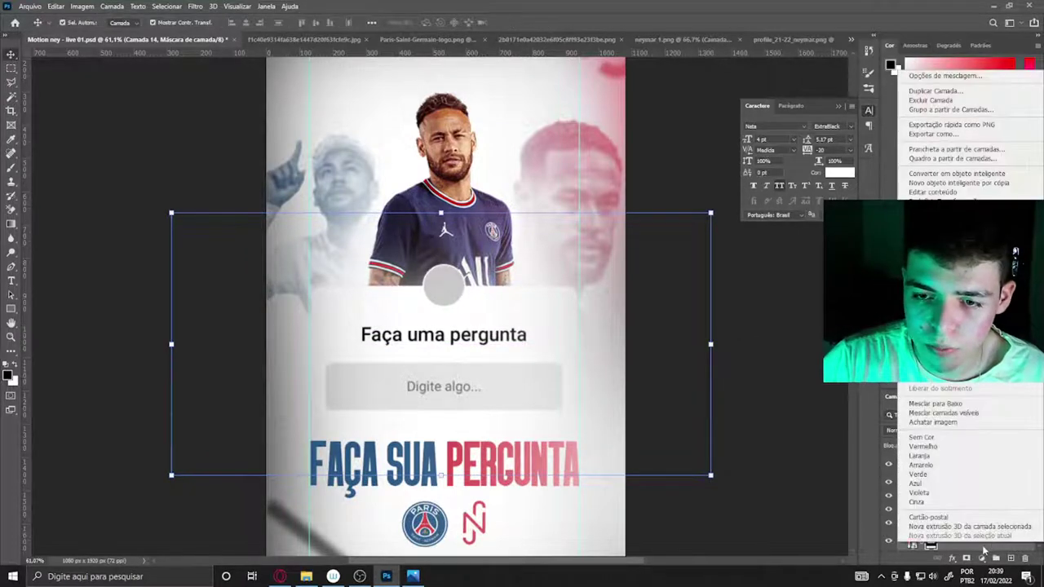
pyautogui.press('Escape')
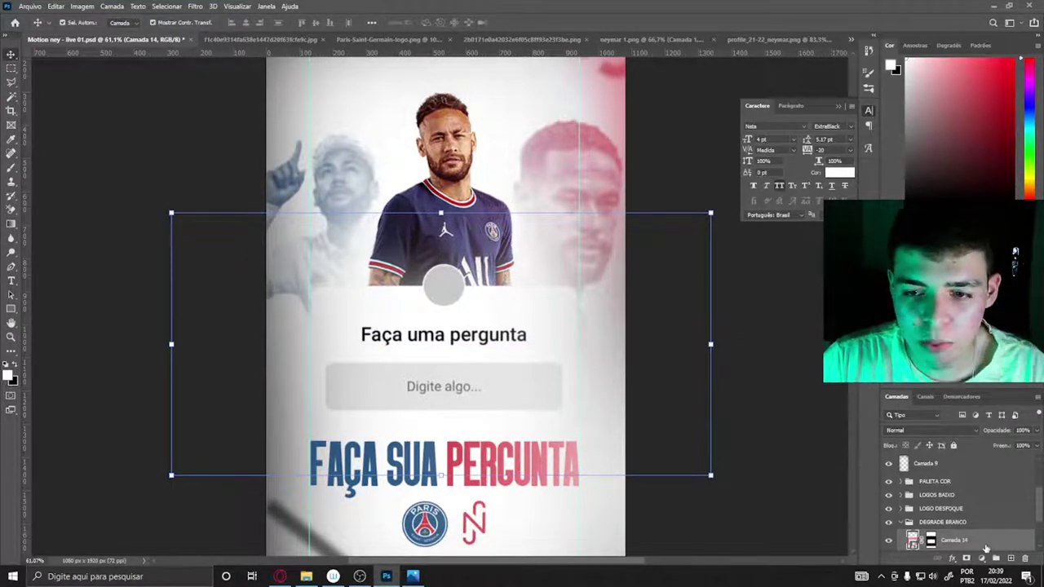
# Select the poster's top band and lower title area with rectangular marquees
pyautogui.doubleClick(981, 545)
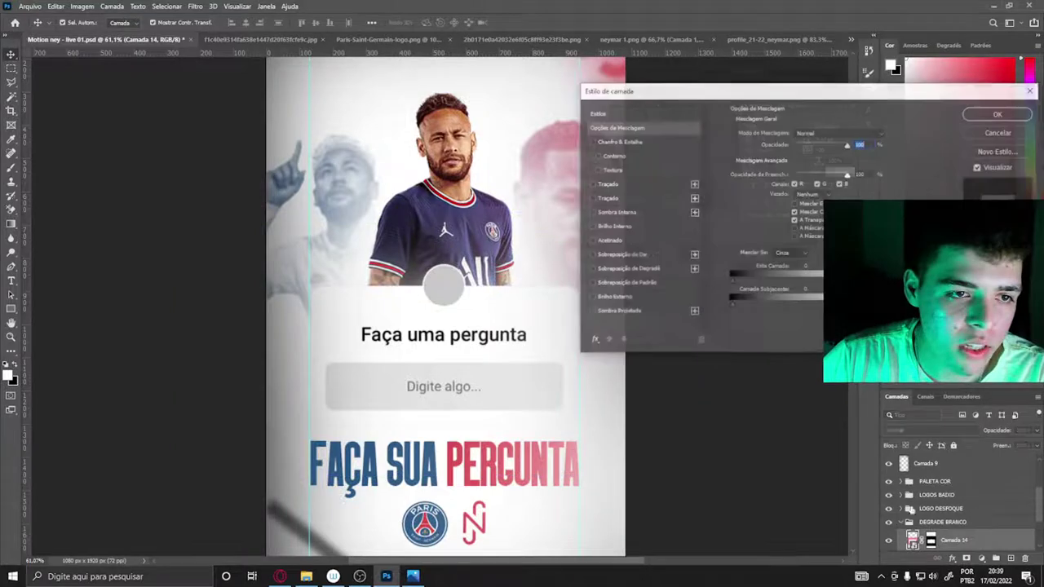
pyautogui.click(607, 184)
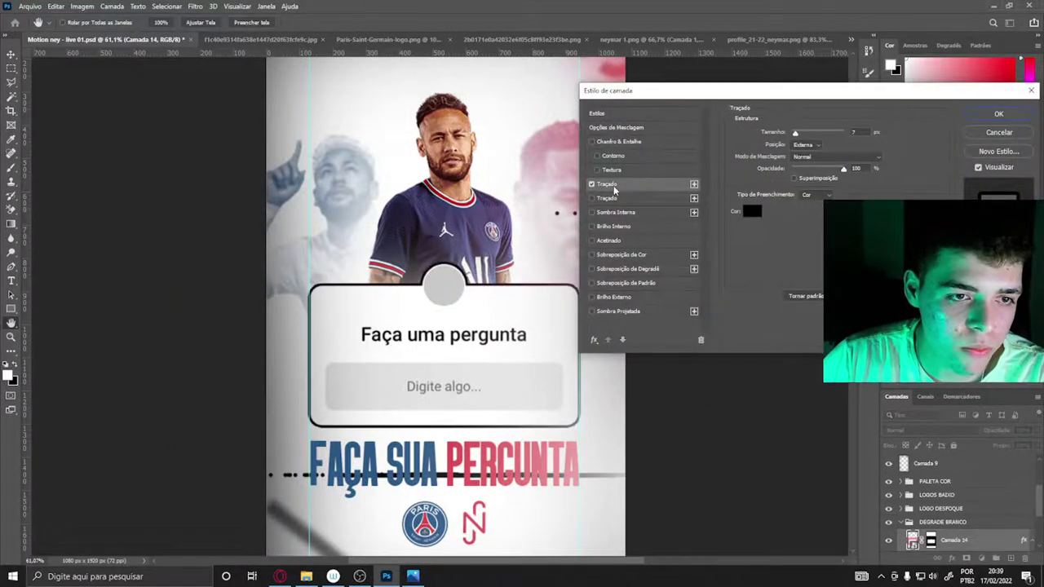
pyautogui.click(998, 133)
pyautogui.click(11, 70)
pyautogui.moveTo(226, 116); pyautogui.dragTo(678, 260)
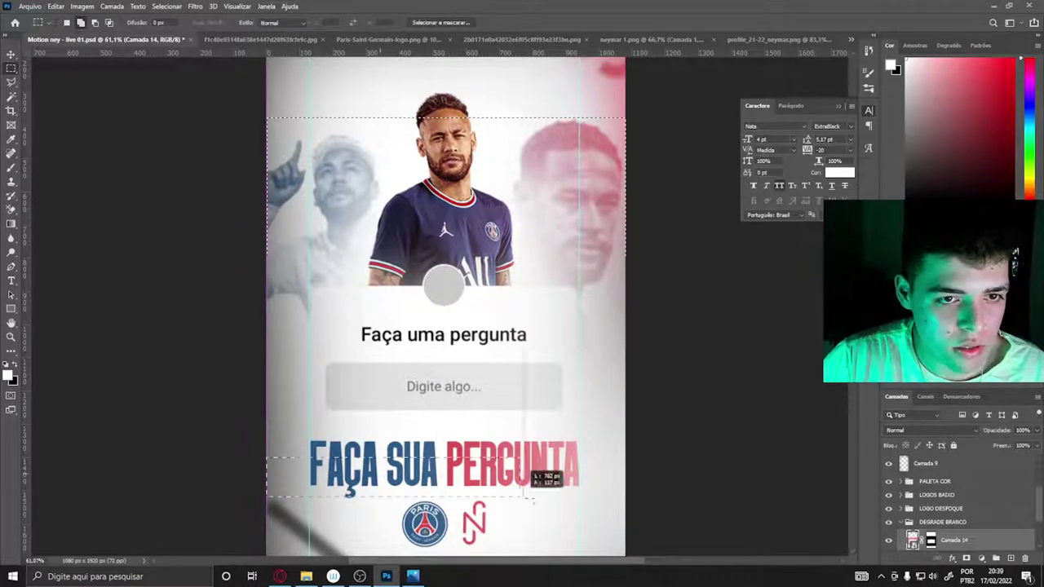
pyautogui.moveTo(532, 493); pyautogui.dragTo(580, 288)
pyautogui.hotkey('ctrl', '0')
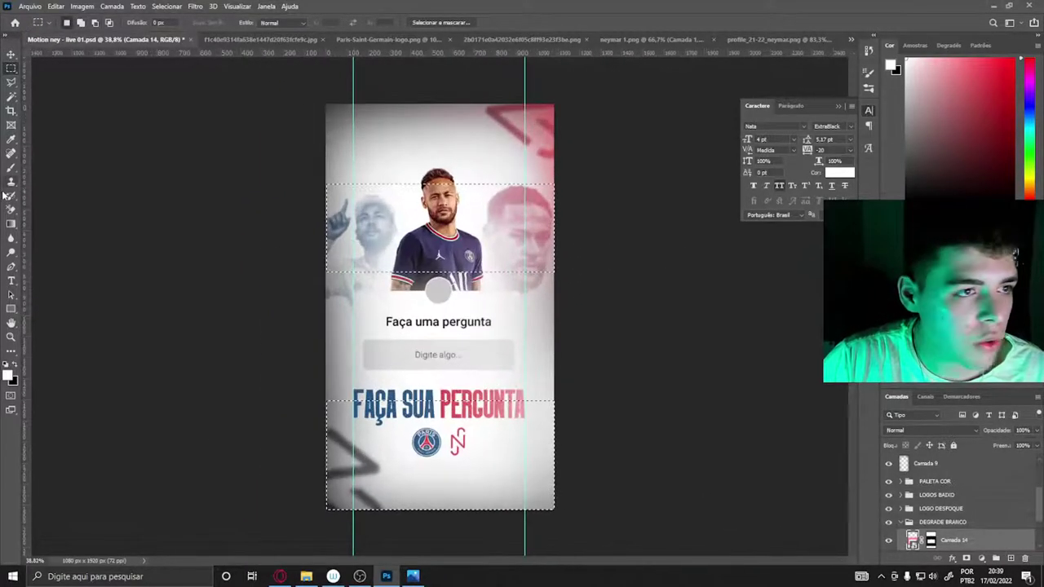
# Paint black on Camada 14's layer mask inside the selection, then deselect
pyautogui.click(11, 167)
pyautogui.press('x')
pyautogui.click(558, 227)
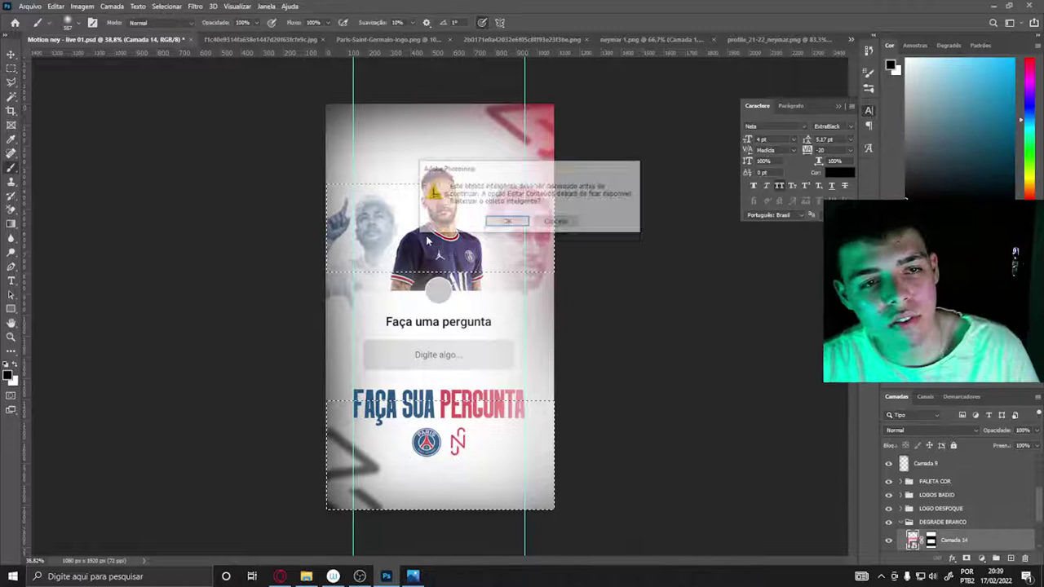
pyautogui.click(558, 222)
pyautogui.click(931, 540)
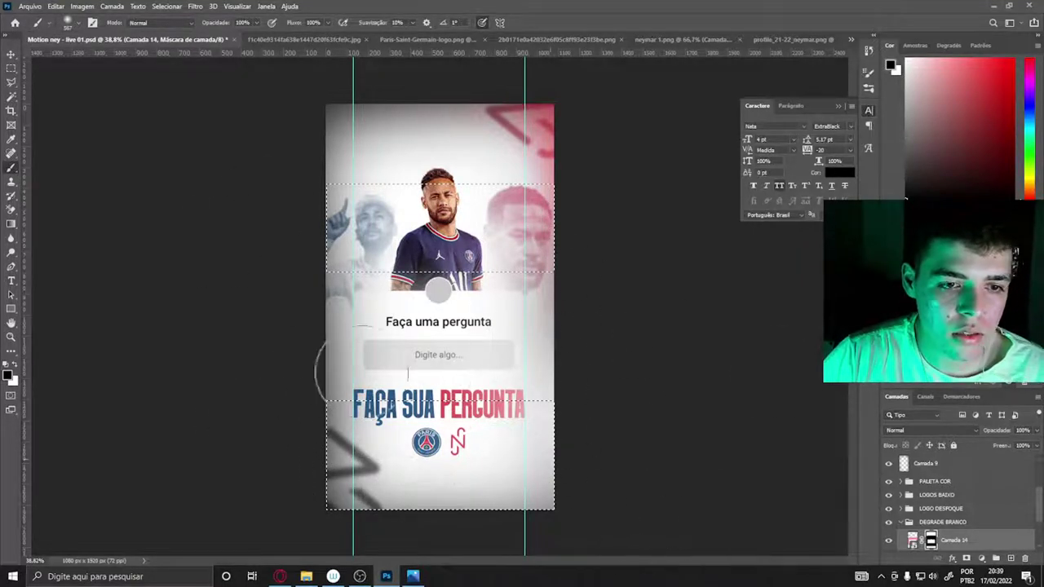
pyautogui.hotkey('ctrl', 'd')
pyautogui.scroll(1, 455, 298)
pyautogui.scroll(1, 455, 297)
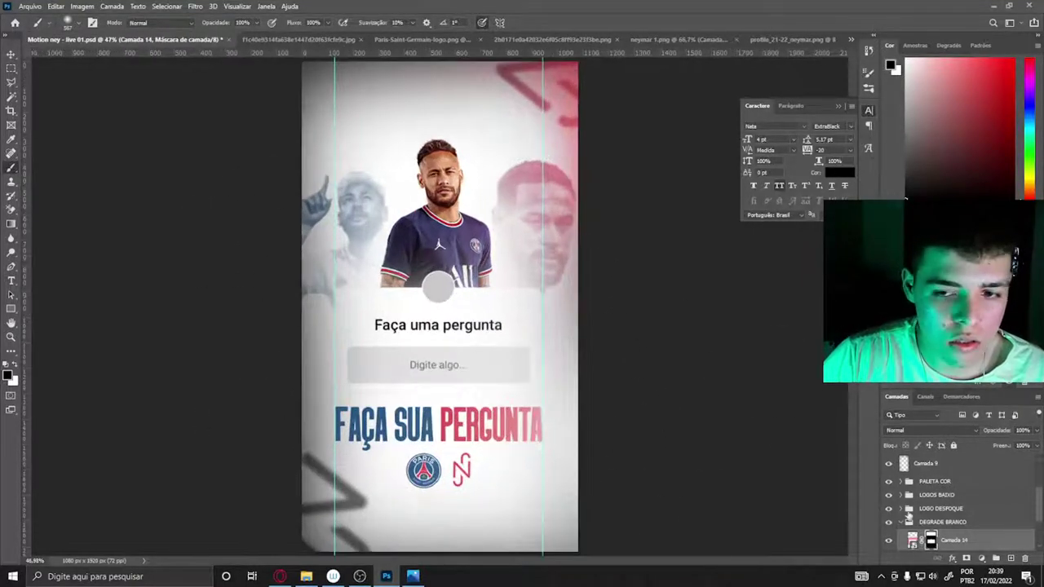
# Give Camada 14 a red stroke sampled from the PERGUNTA lettering and set fill to 0%
pyautogui.click(986, 548)
pyautogui.doubleClick(986, 544)
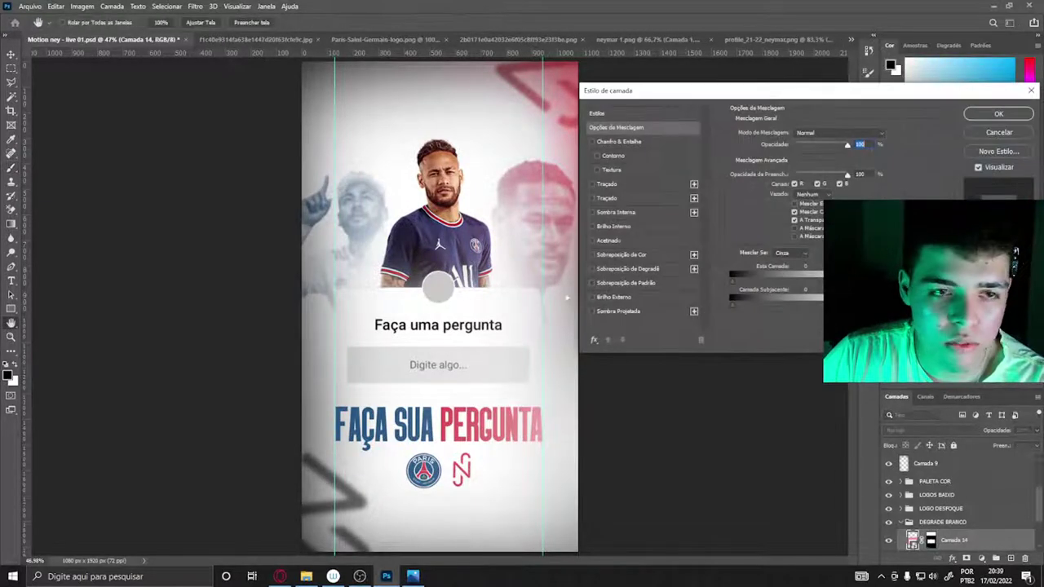
pyautogui.click(606, 184)
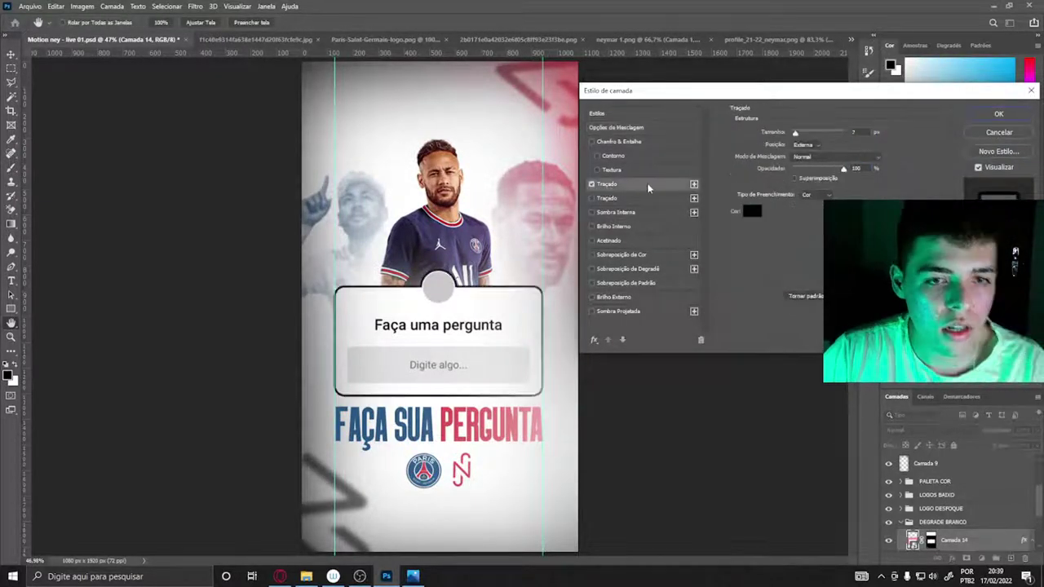
pyautogui.click(751, 210)
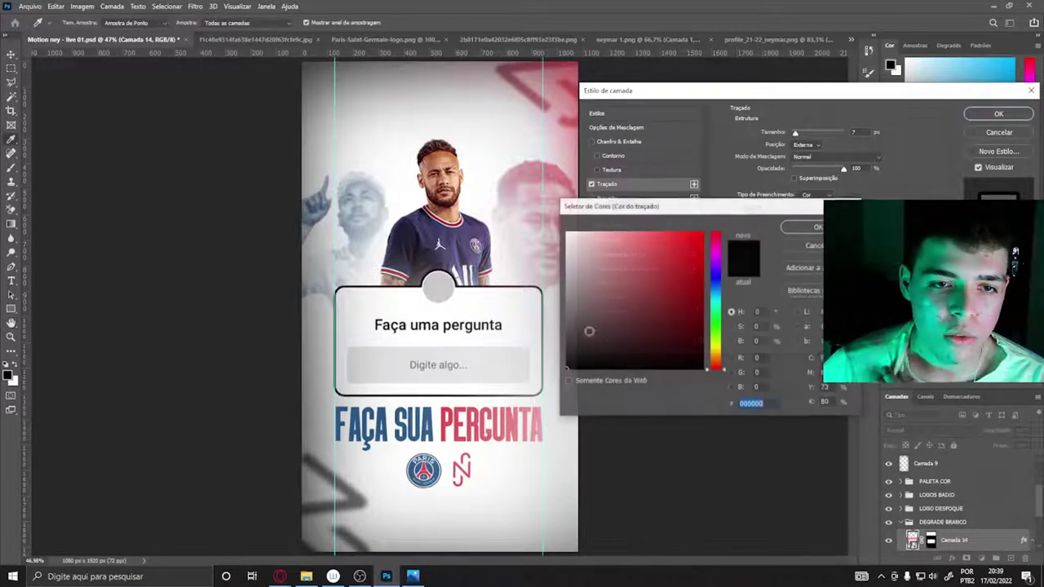
pyautogui.click(457, 420)
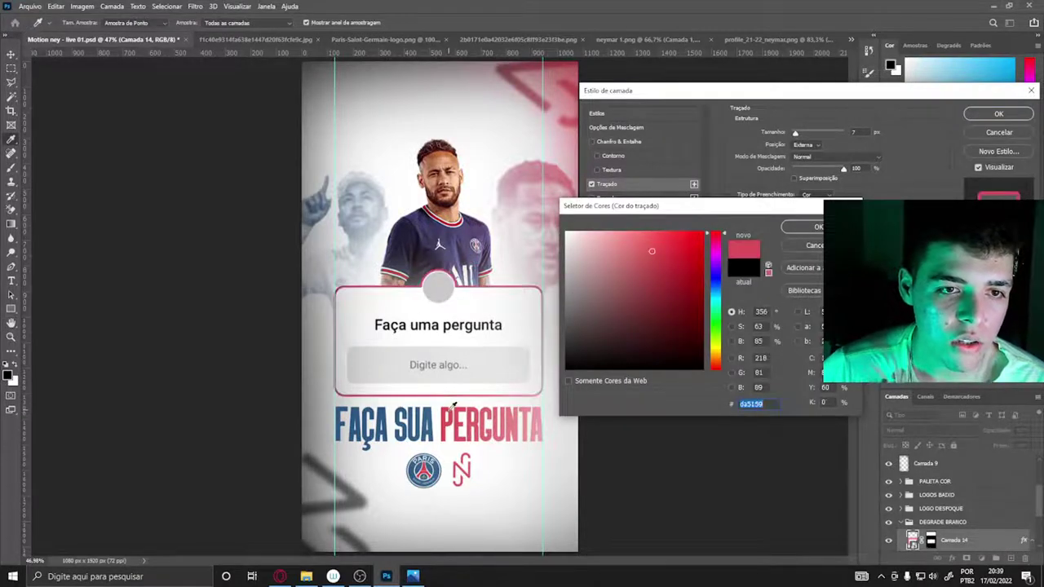
pyautogui.click(818, 227)
pyautogui.click(998, 113)
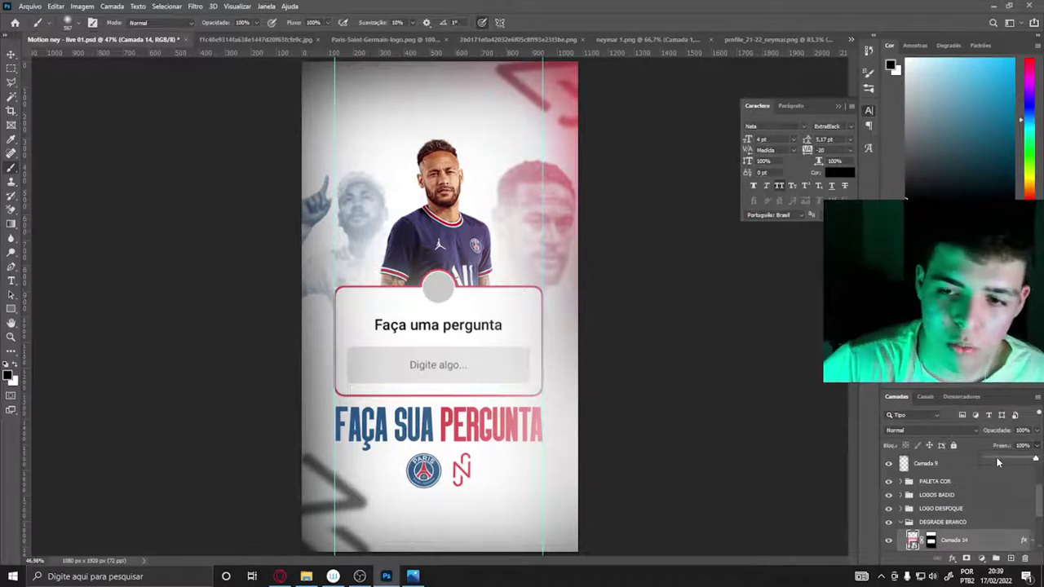
pyautogui.moveTo(998, 463); pyautogui.dragTo(844, 441)
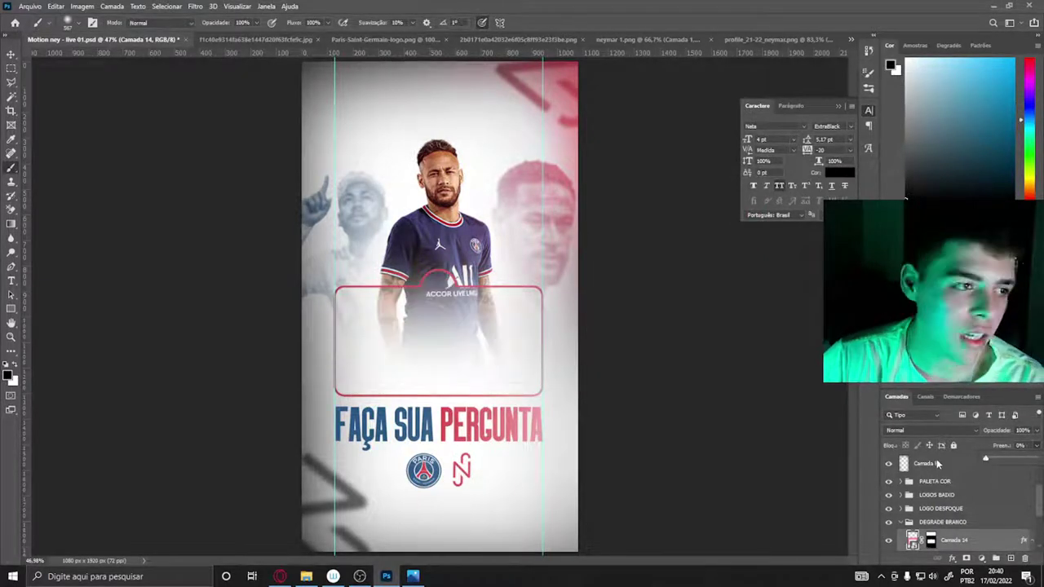
pyautogui.scroll(1, 399, 327)
pyautogui.scroll(1, 400, 326)
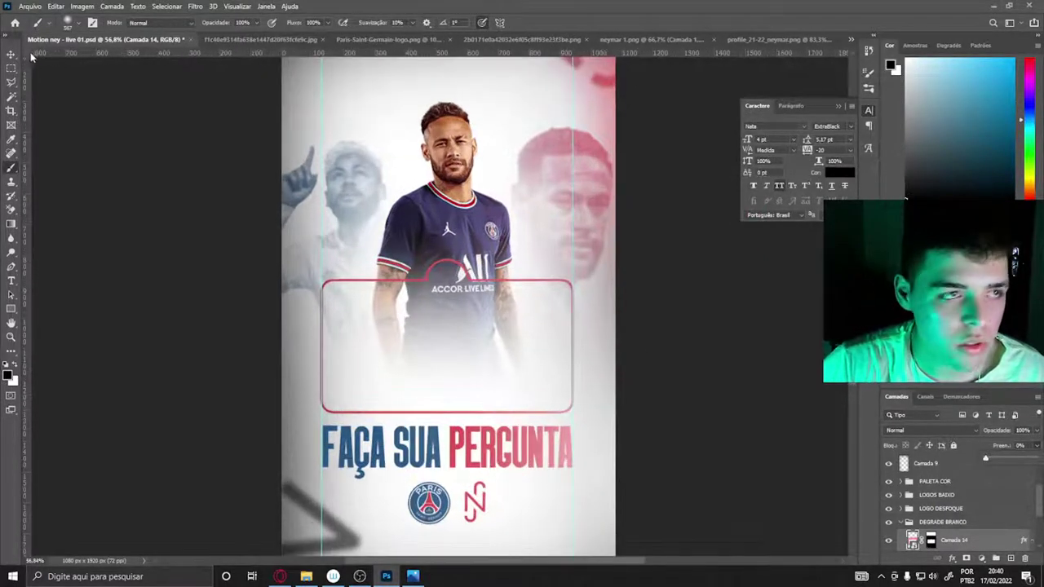
# Make the question box's red stroke outline thinner
pyautogui.click(13, 55)
pyautogui.click(199, 202)
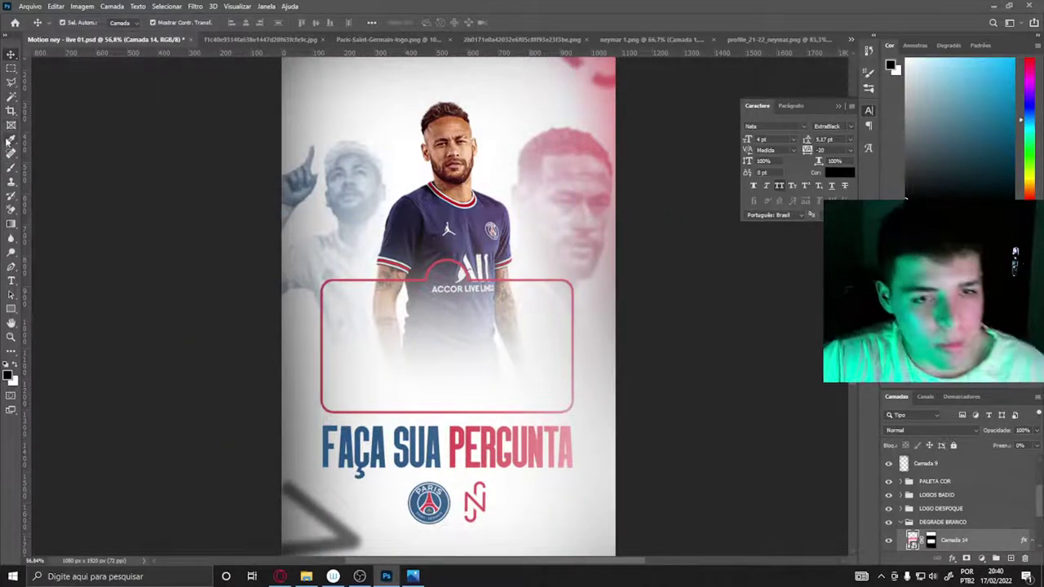
pyautogui.click(997, 542)
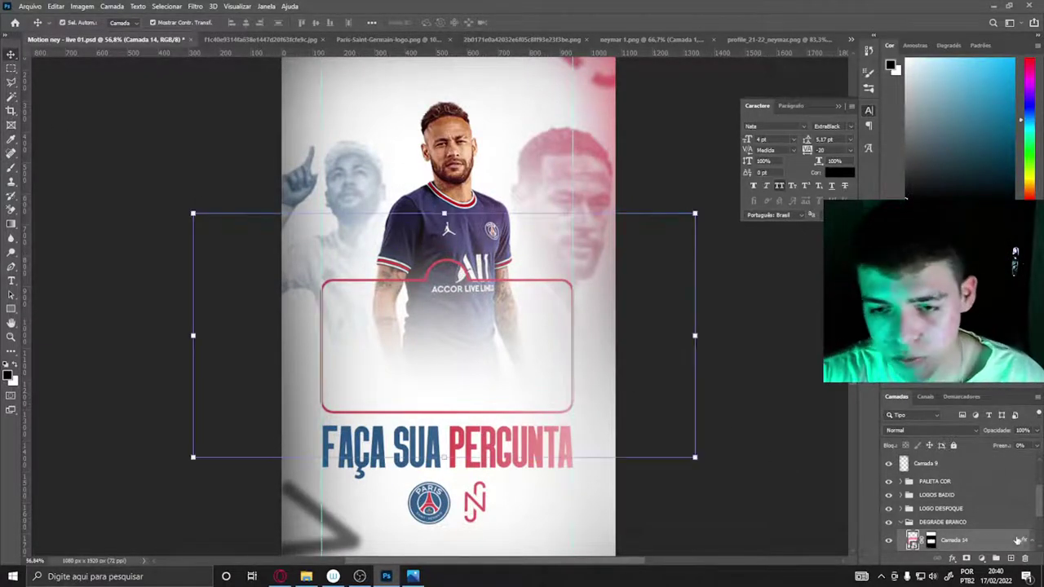
pyautogui.doubleClick(999, 542)
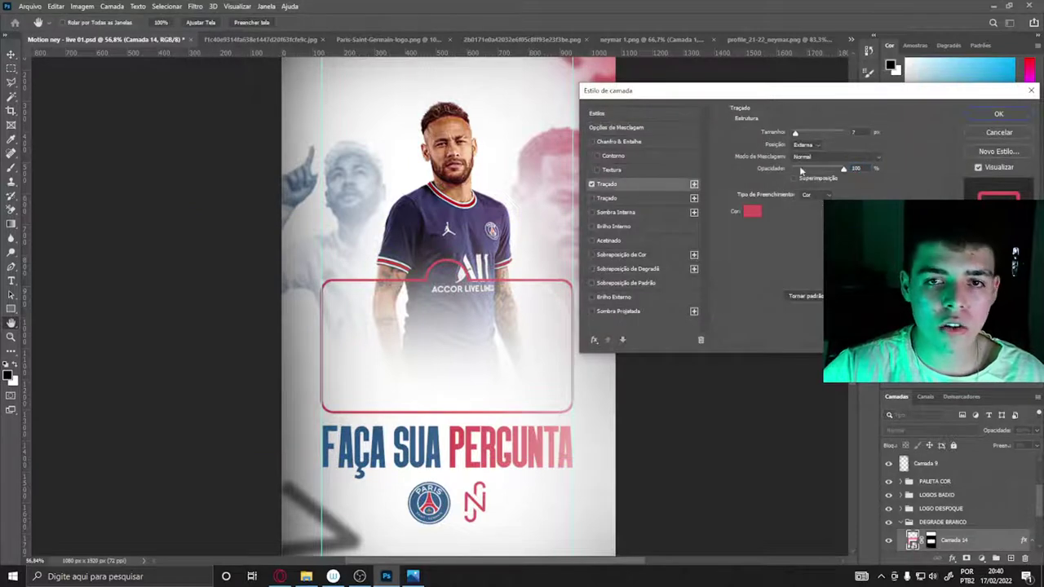
pyautogui.moveTo(797, 133); pyautogui.dragTo(793, 133)
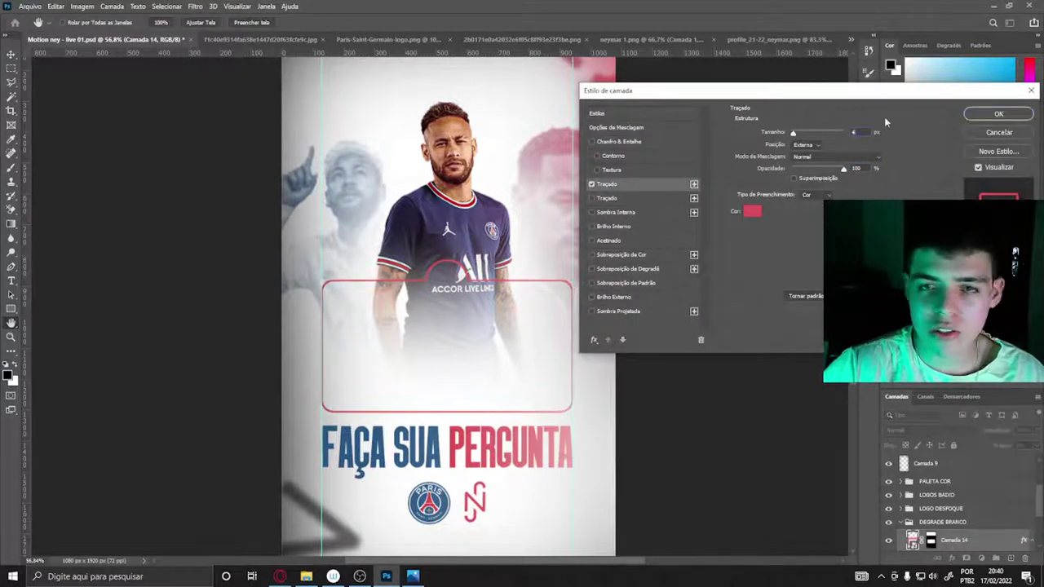
pyautogui.click(983, 120)
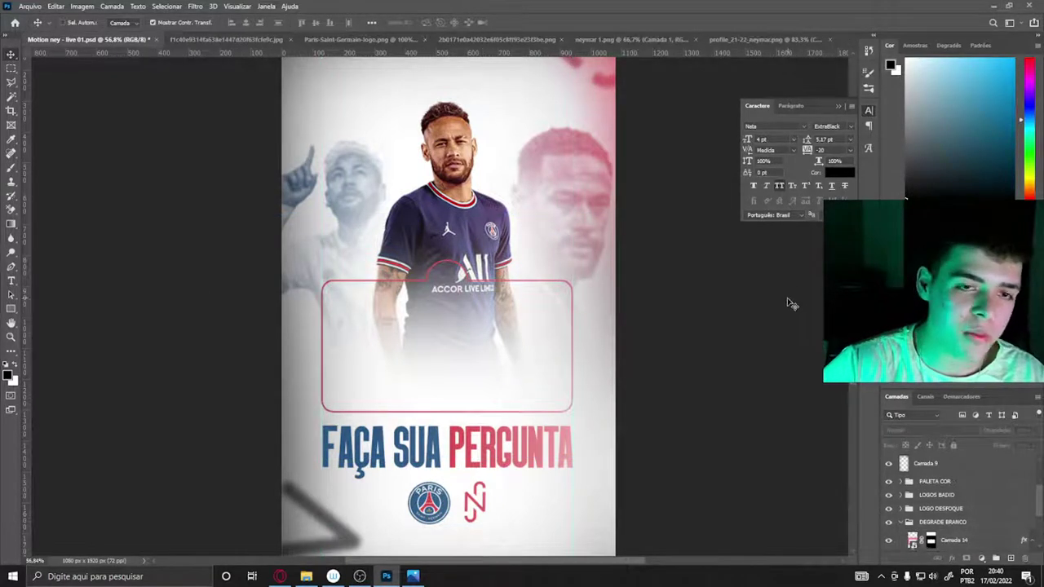
# Delete the red gradient layer at the top right and select Camada 9
pyautogui.scroll(-3, 450, 314)
pyautogui.scroll(1, 450, 314)
pyautogui.scroll(1, 445, 310)
pyautogui.click(535, 222)
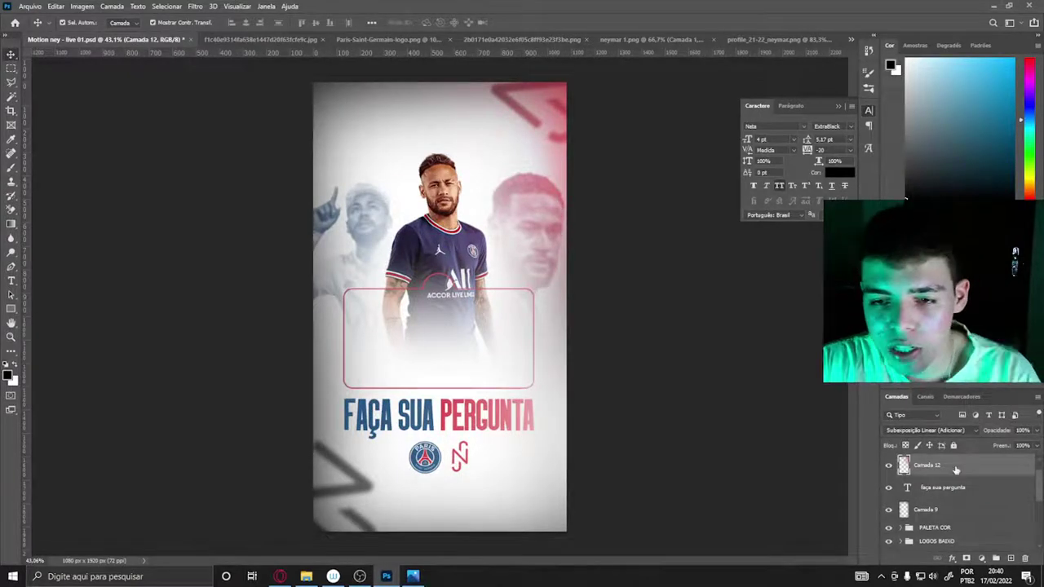
pyautogui.press('Delete')
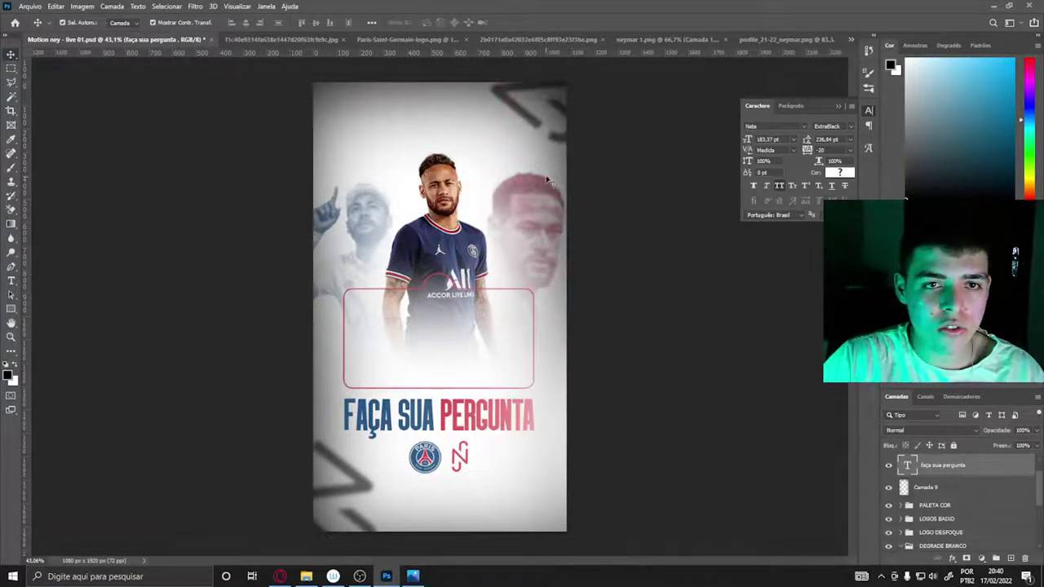
pyautogui.click(953, 487)
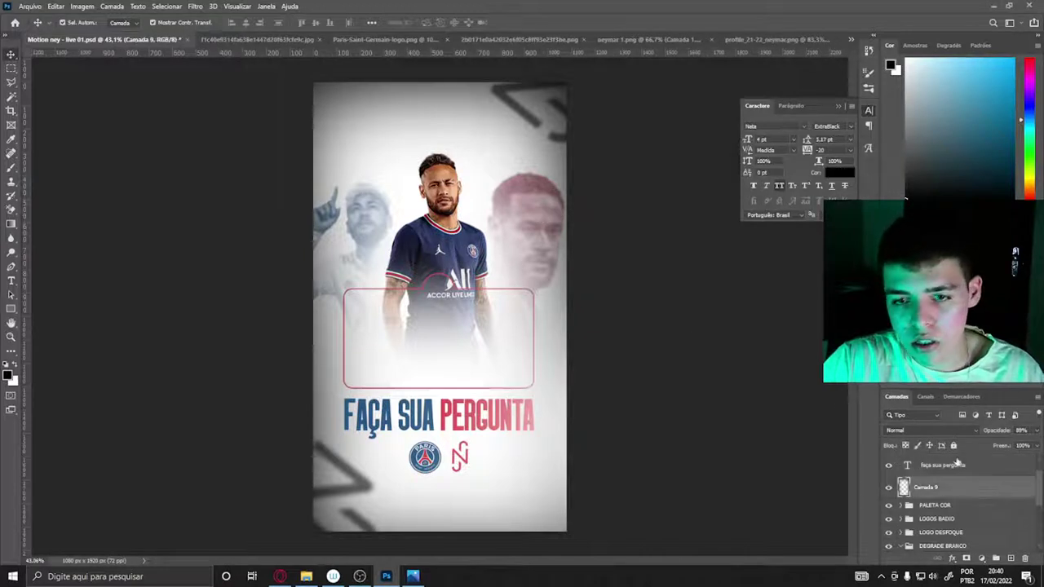
pyautogui.scroll(-2, 953, 488)
pyautogui.scroll(-3, 953, 488)
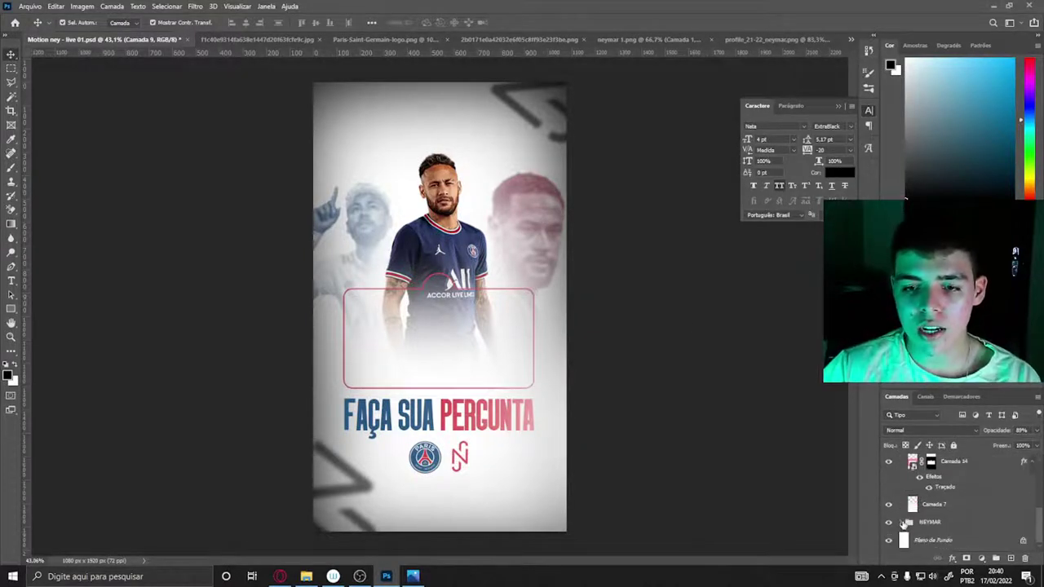
pyautogui.scroll(-3, 943, 519)
pyautogui.scroll(-2, 942, 518)
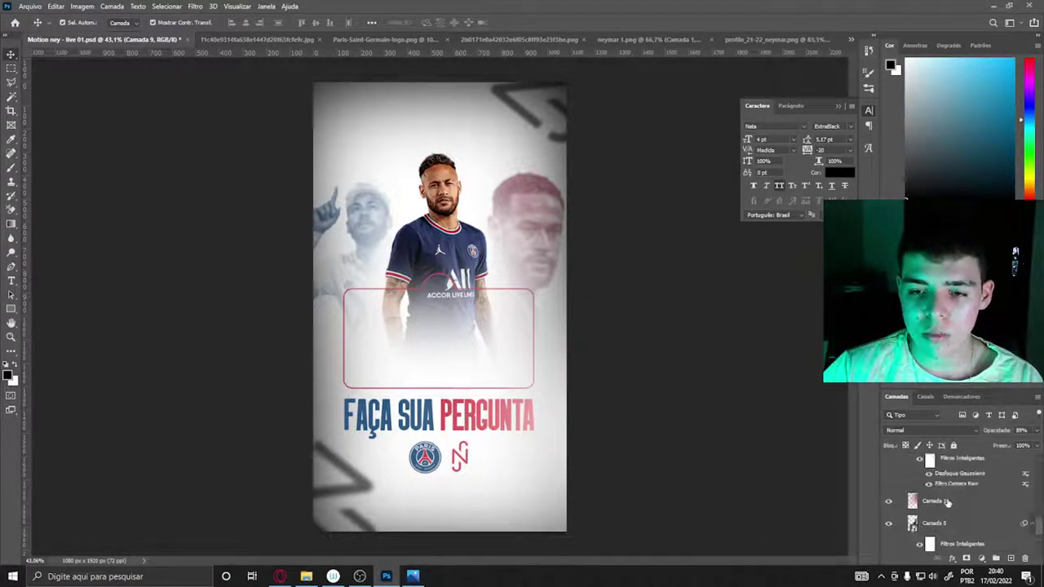
# Add a new layer above Camada 5 and paint a soft red glow over the upper right
pyautogui.moveTo(938, 499); pyautogui.dragTo(1015, 559)
pyautogui.click(1011, 559)
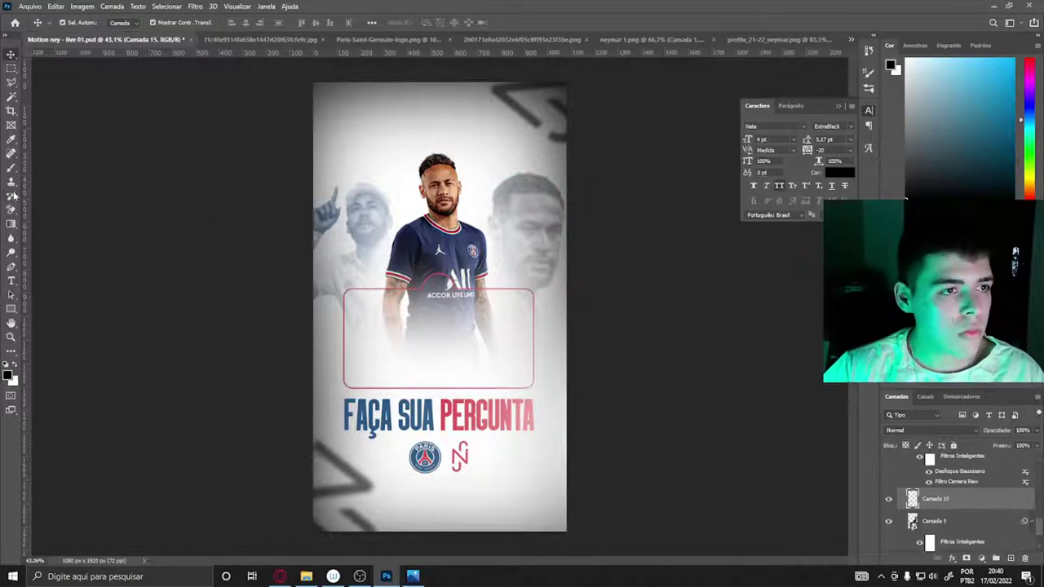
pyautogui.click(11, 167)
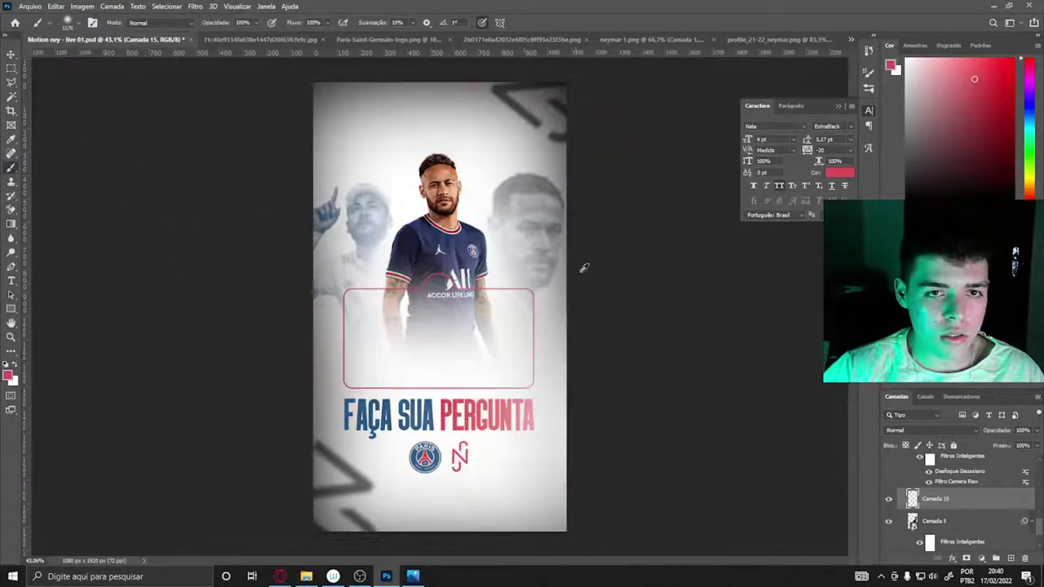
pyautogui.click(595, 213)
pyautogui.hotkey('ctrl', 'z')
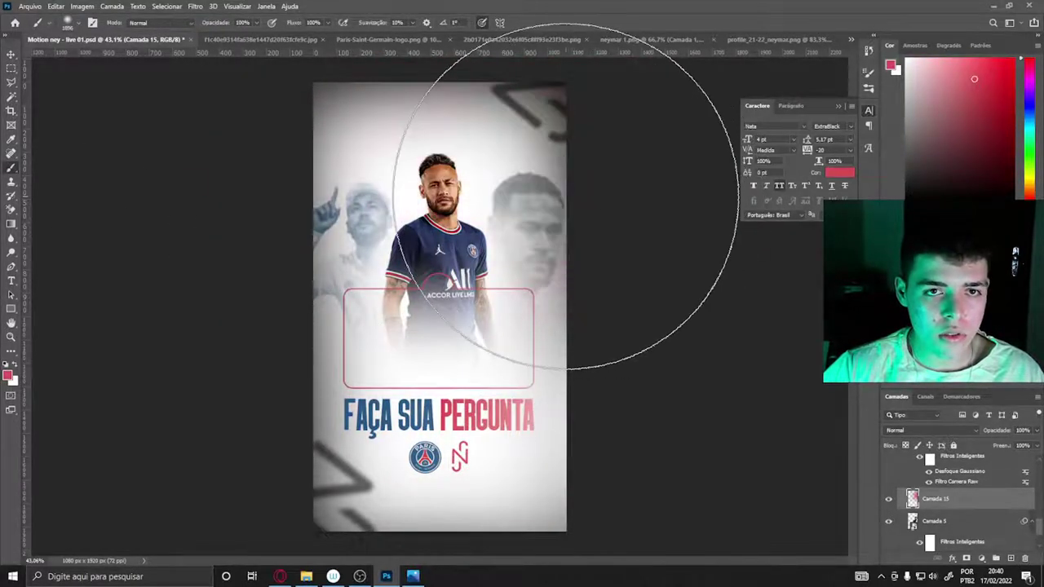
pyautogui.hotkey('ctrl', 'shift', 'z')
pyautogui.hotkey('ctrl', 'z')
pyautogui.hotkey('ctrl', 'shift', 'z')
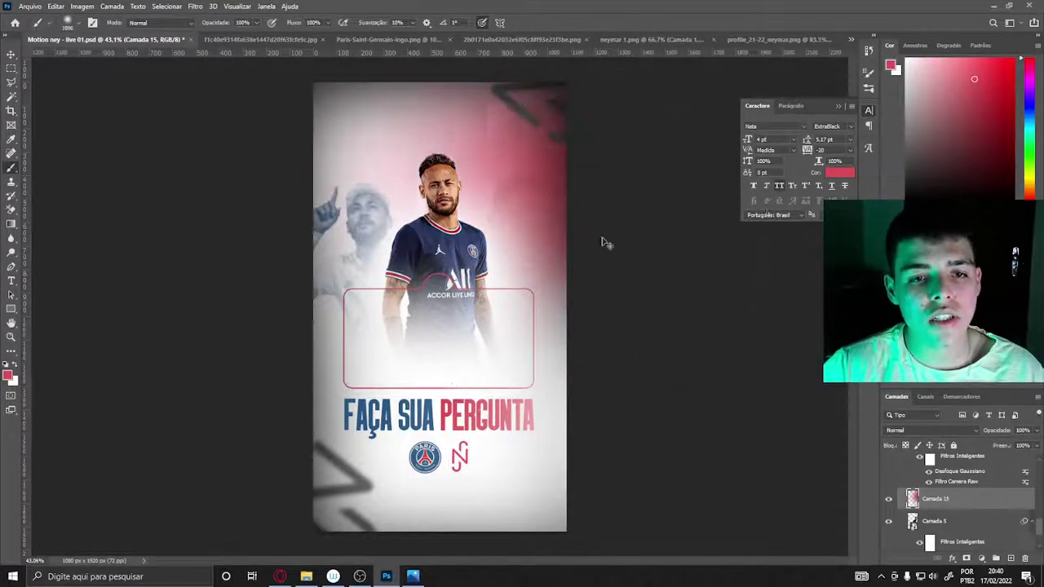
pyautogui.click(606, 179)
# Set the glow layer to about 55% opacity and Divisão blend mode
pyautogui.click(947, 430)
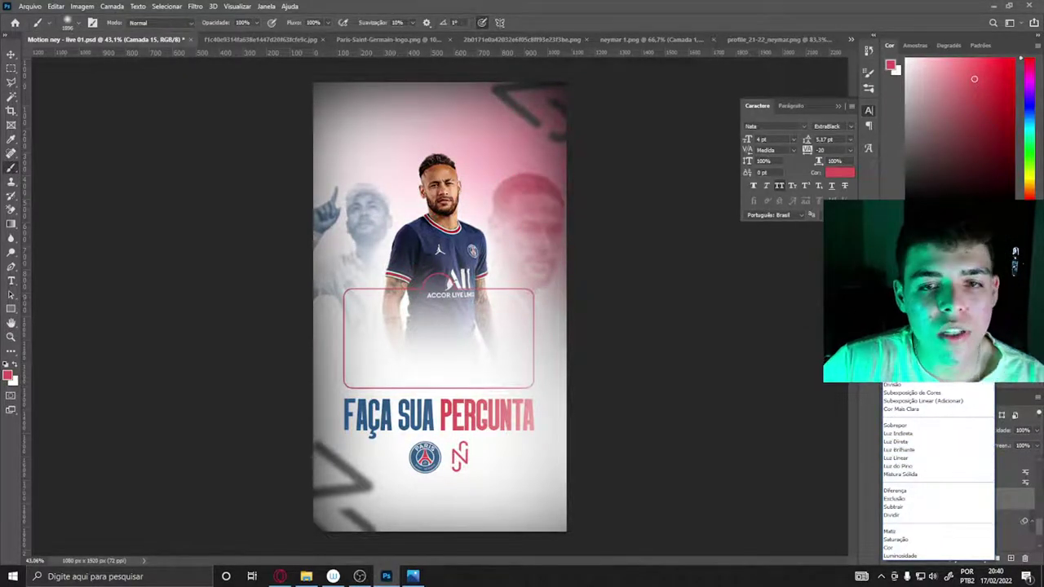
pyautogui.click(997, 443)
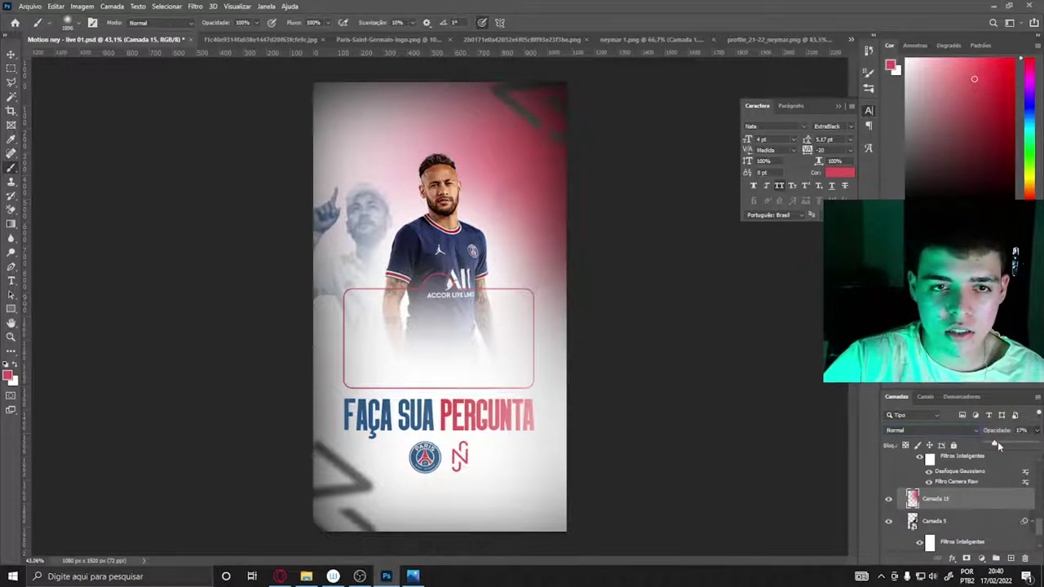
pyautogui.moveTo(998, 445); pyautogui.dragTo(1016, 446)
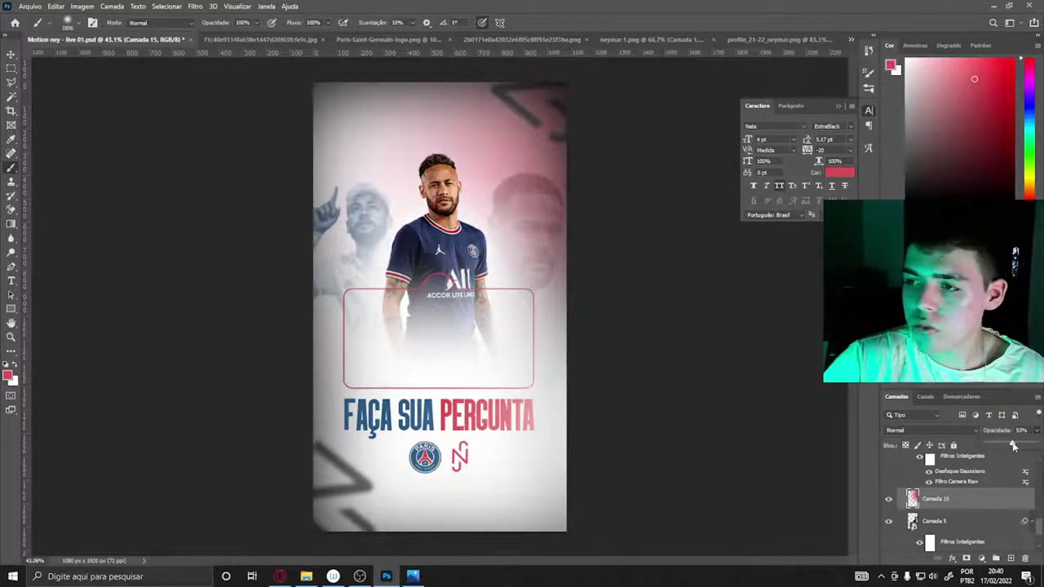
pyautogui.scroll(-1, 924, 515)
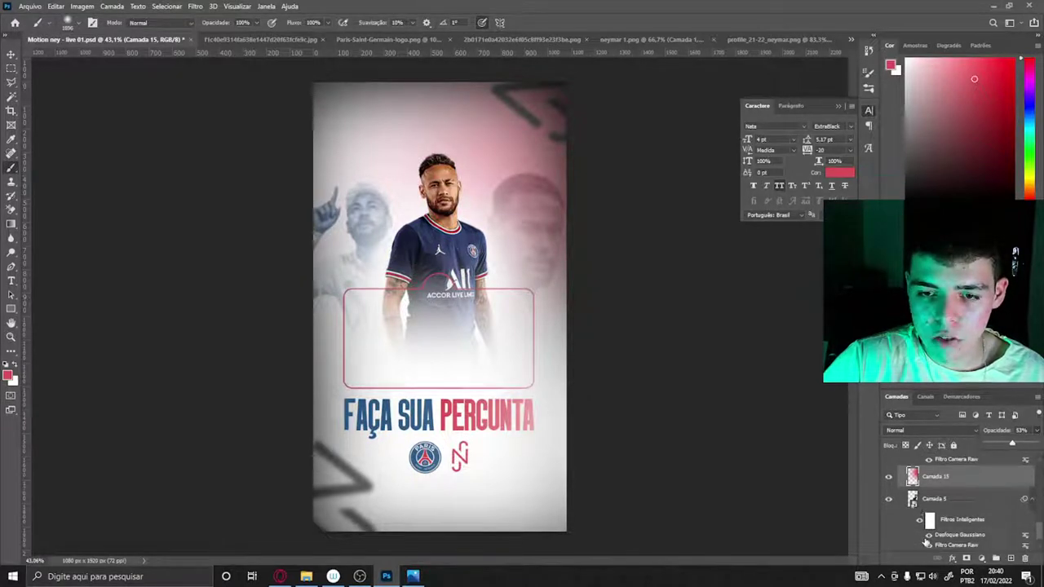
pyautogui.click(927, 538)
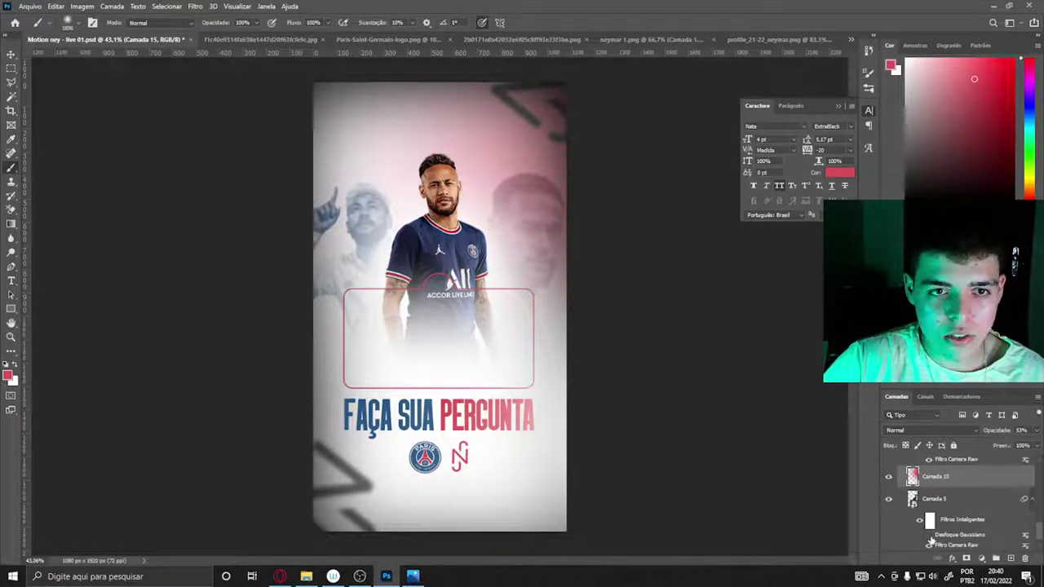
pyautogui.click(930, 430)
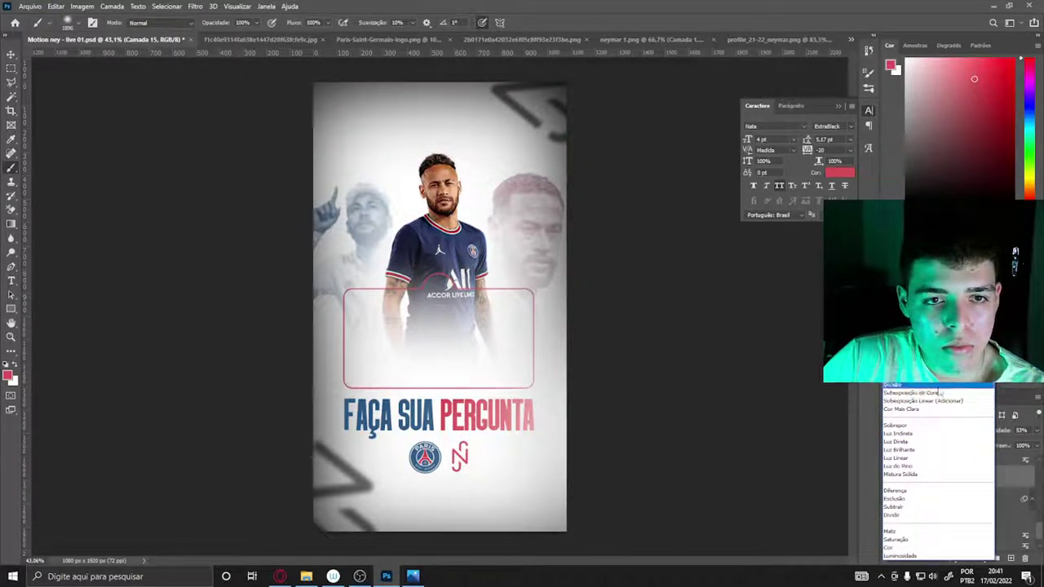
pyautogui.click(905, 385)
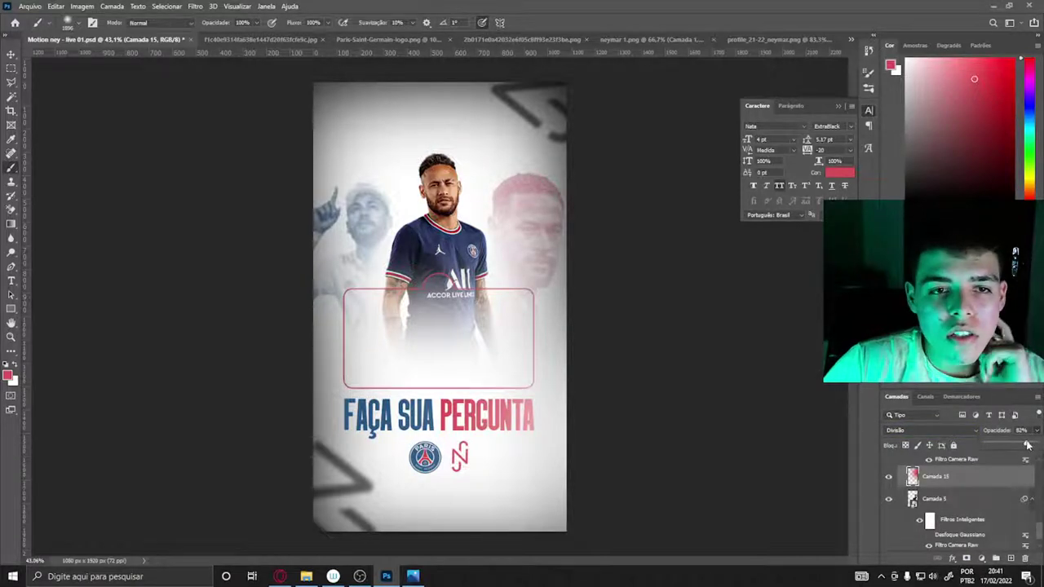
# Move the faded left-hand player figure (Camada 6) and enlarge it slightly
pyautogui.click(11, 54)
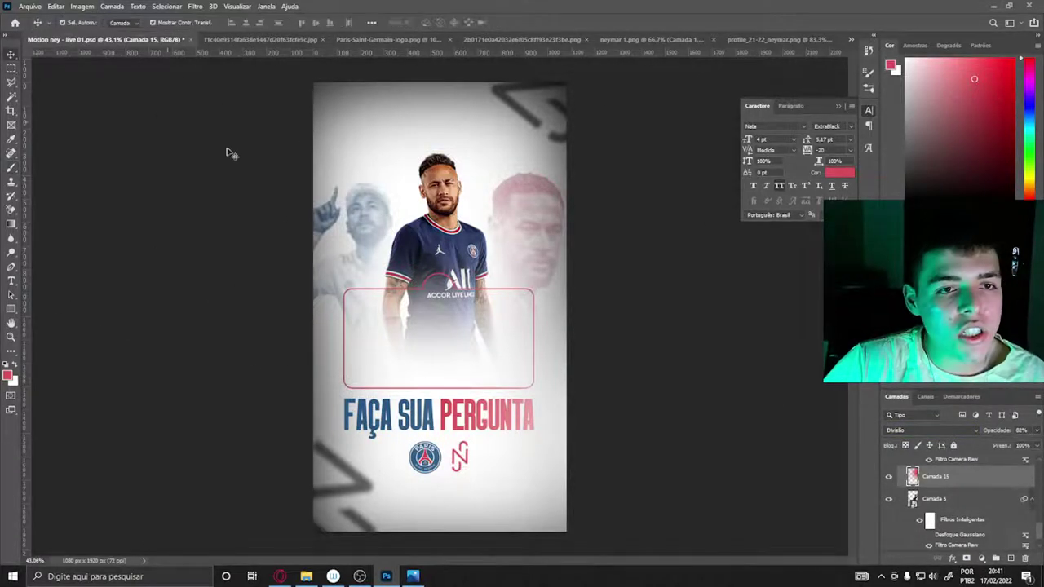
pyautogui.scroll(-1, 969, 496)
pyautogui.scroll(1, 970, 495)
pyautogui.scroll(1, 938, 506)
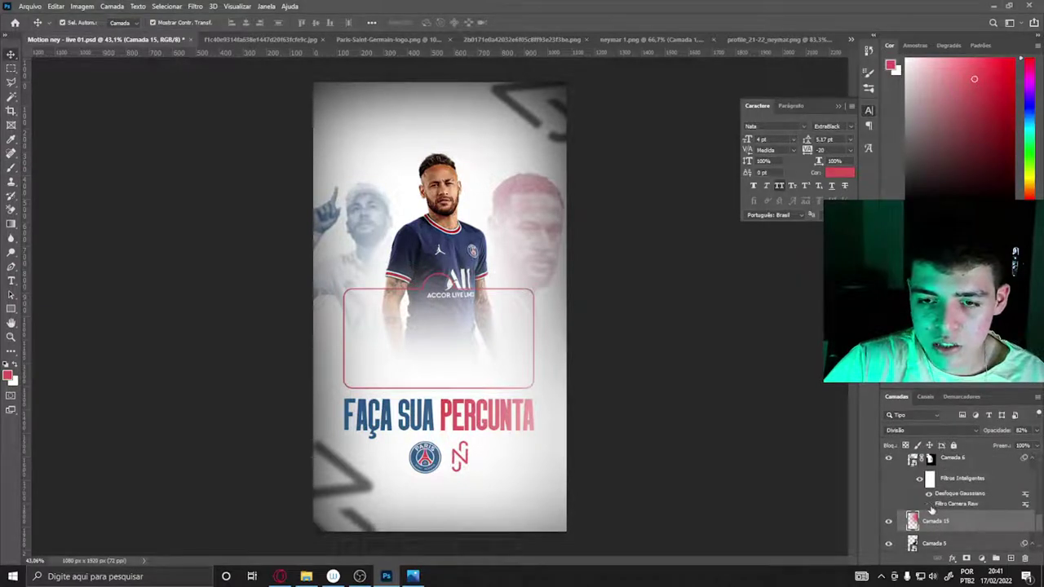
pyautogui.click(931, 509)
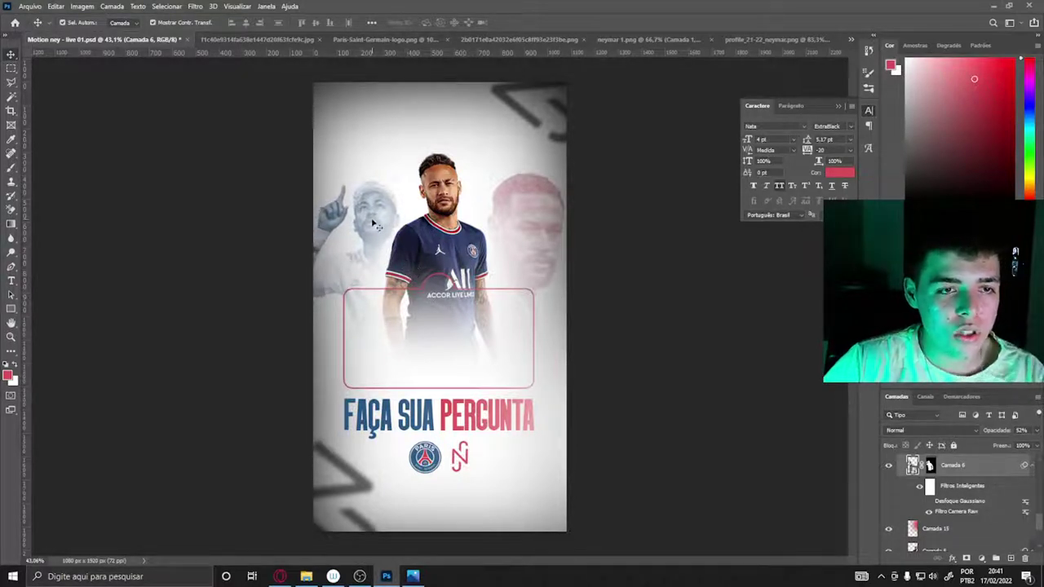
pyautogui.moveTo(386, 231)
pyautogui.mouseDown()
pyautogui.moveTo(443, 186)
pyautogui.moveTo(494, 177)
pyautogui.mouseUp()
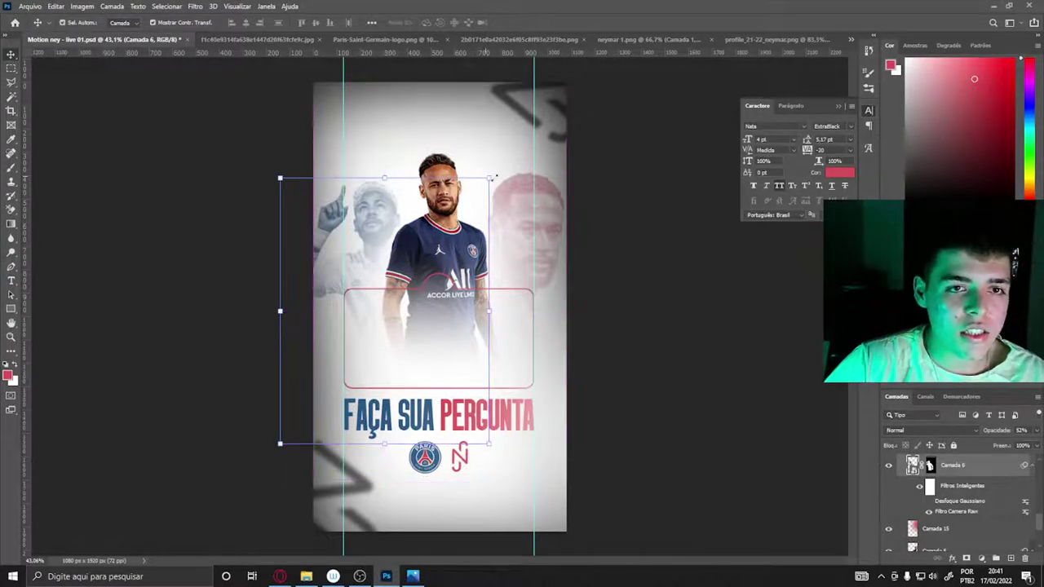
pyautogui.hotkey('ctrl', 'h')
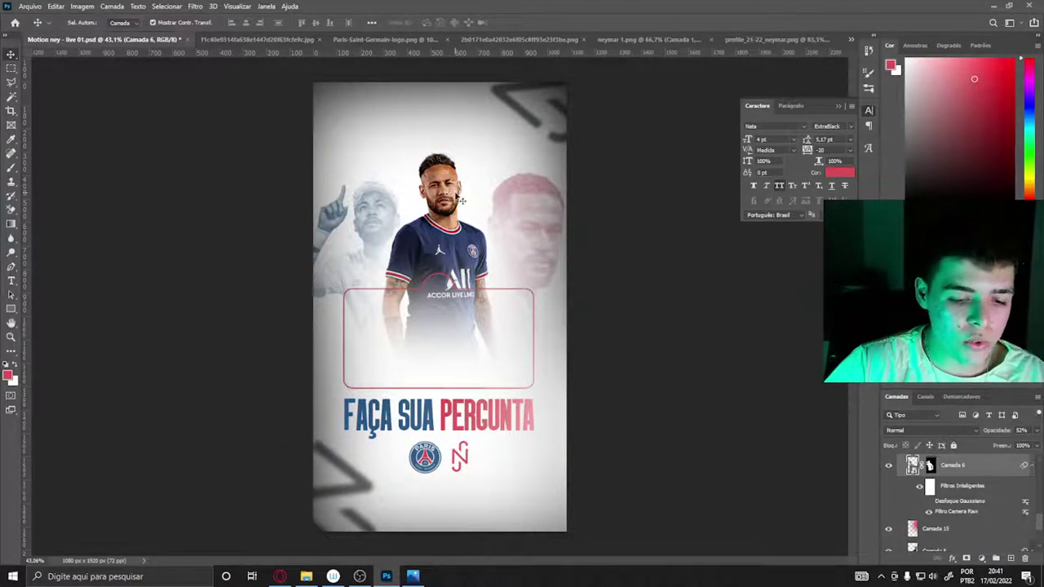
pyautogui.hotkey('ctrl', 't')
pyautogui.click(532, 234)
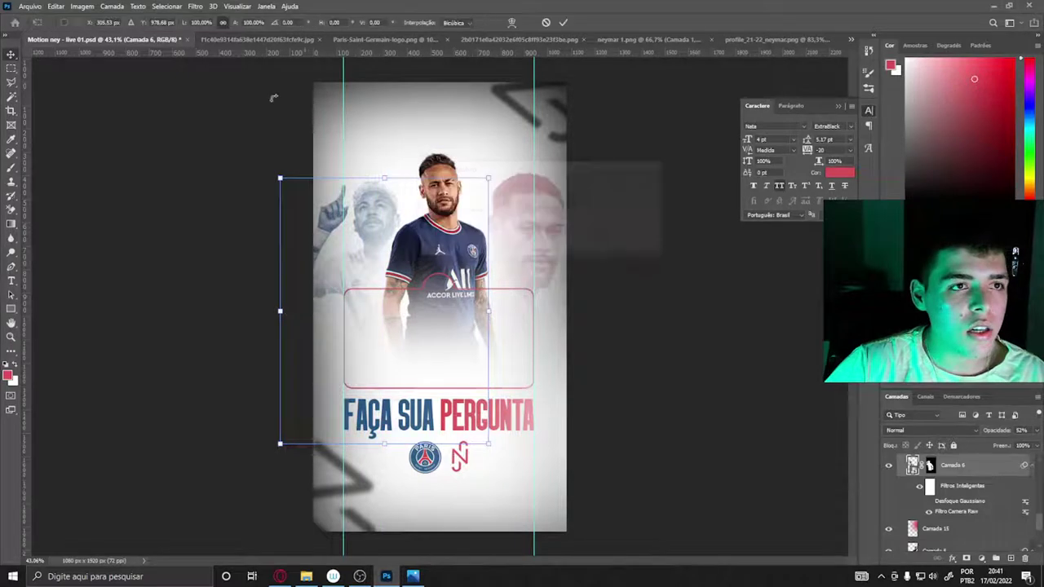
pyautogui.click(563, 20)
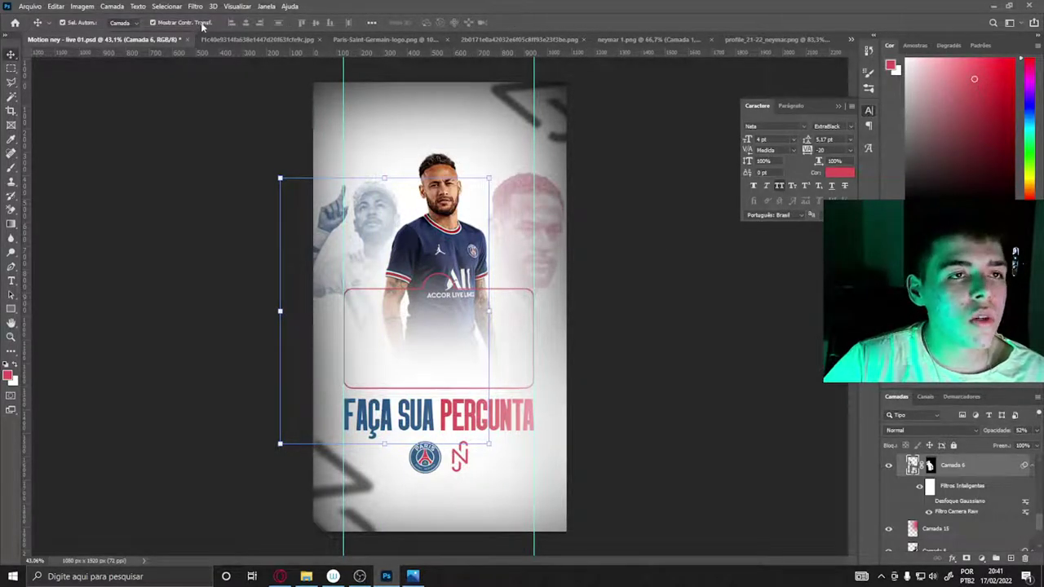
pyautogui.hotkey('ctrl', 't')
pyautogui.press('Return')
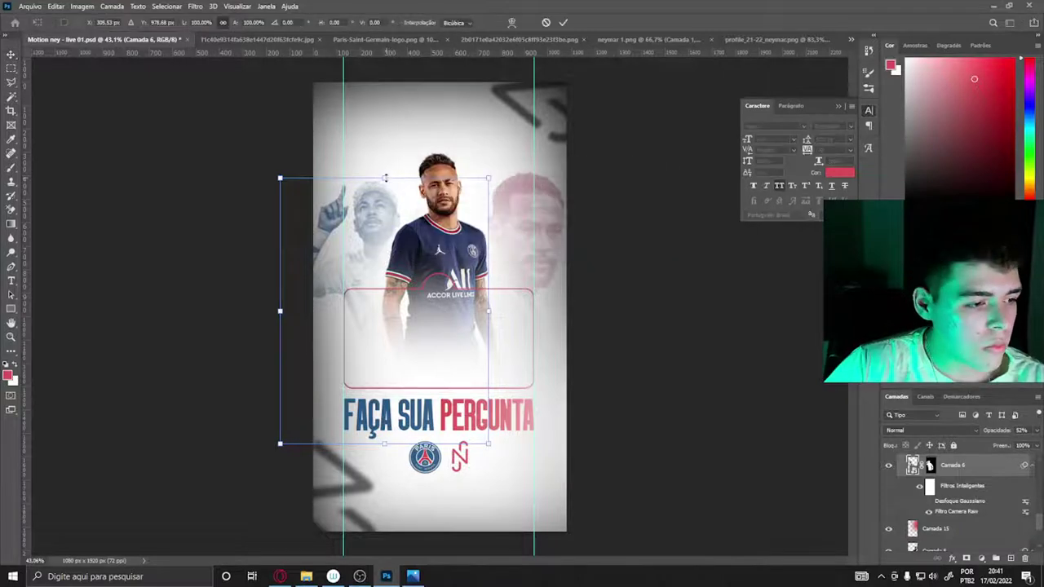
pyautogui.moveTo(384, 175); pyautogui.dragTo(397, 204)
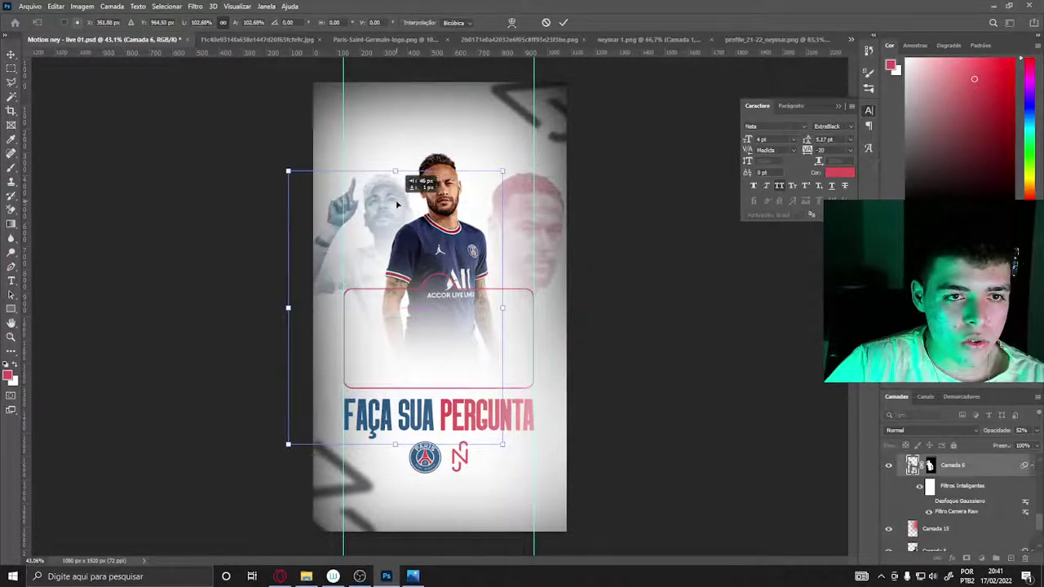
pyautogui.press('Return')
# Enlarge the faded right-hand face (Camada 5) to about 146% and shift it down slightly
pyautogui.click(559, 272)
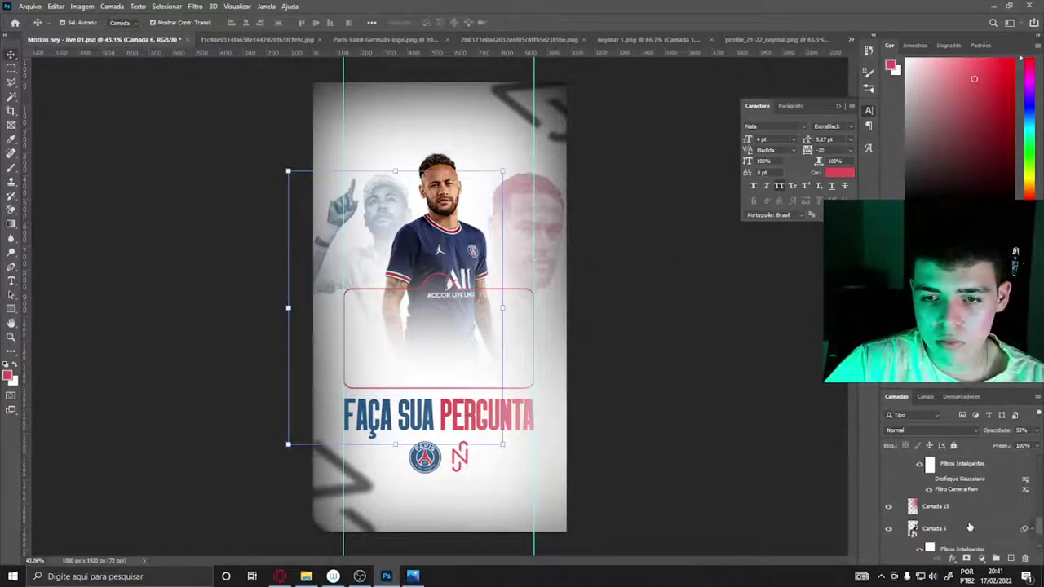
pyautogui.click(571, 333)
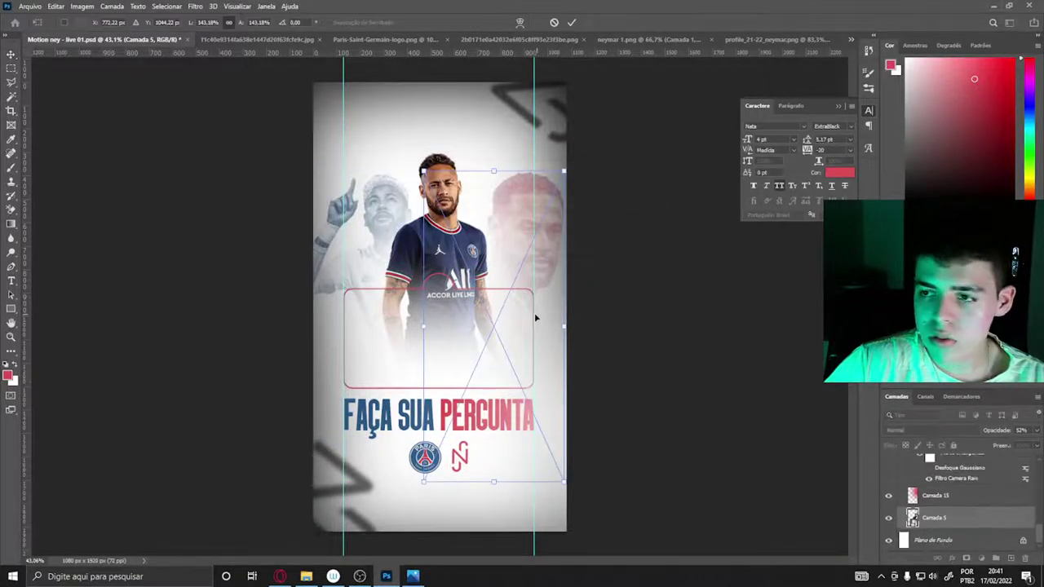
pyautogui.moveTo(534, 312); pyautogui.dragTo(566, 321)
pyautogui.moveTo(548, 239); pyautogui.dragTo(548, 253)
pyautogui.moveTo(569, 330); pyautogui.dragTo(561, 323)
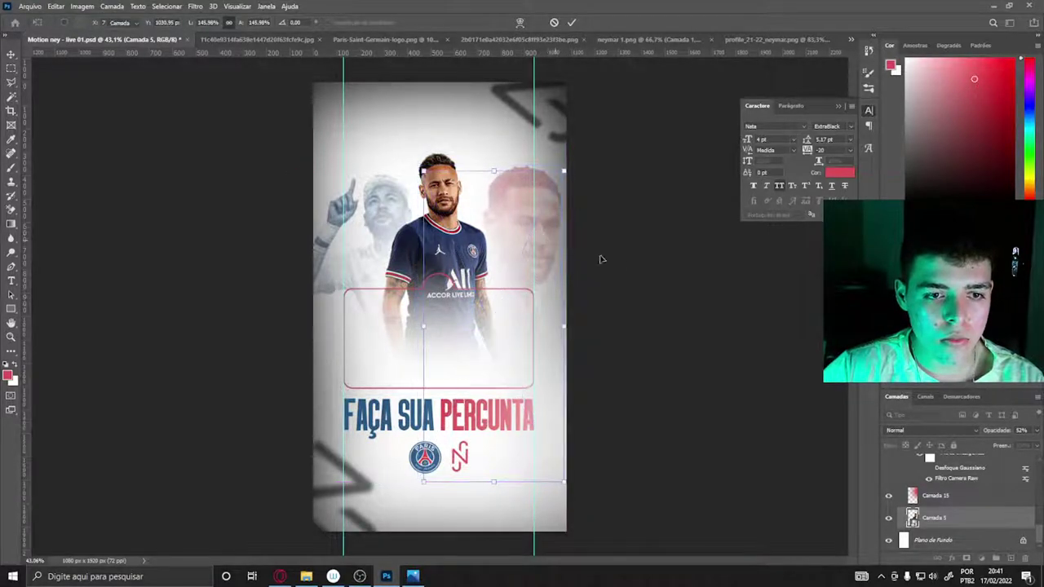
pyautogui.press('Return')
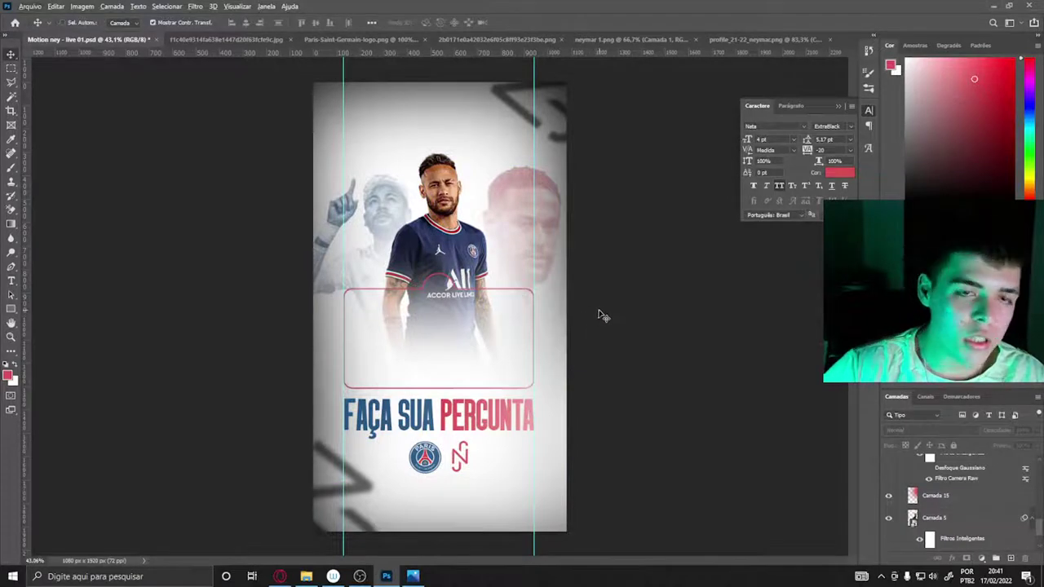
pyautogui.hotkey('ctrl', 'h')
pyautogui.hotkey('ctrl', '0')
pyautogui.hotkey('ctrl', '-')
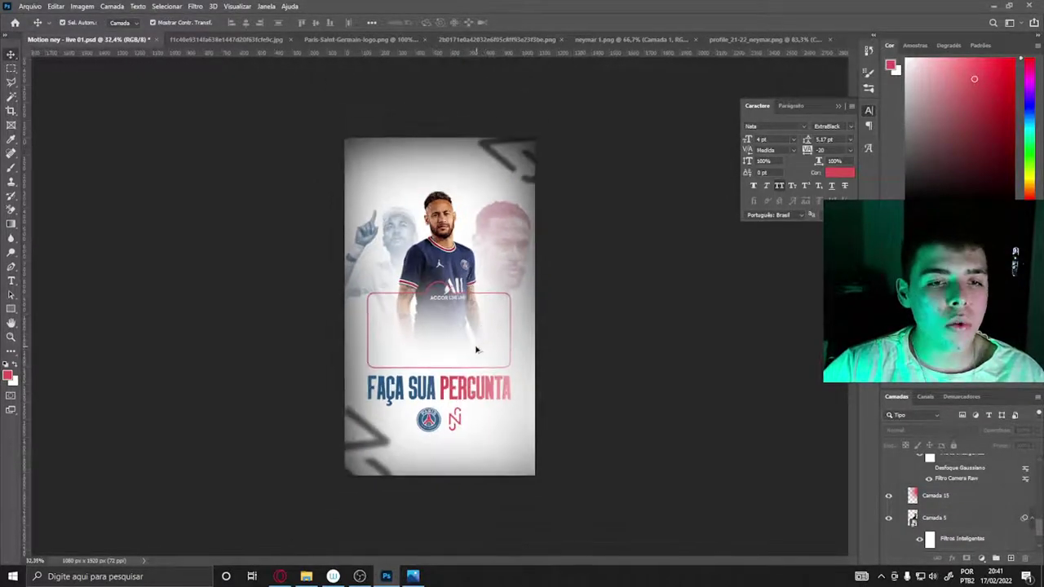
pyautogui.hotkey('ctrl', '0')
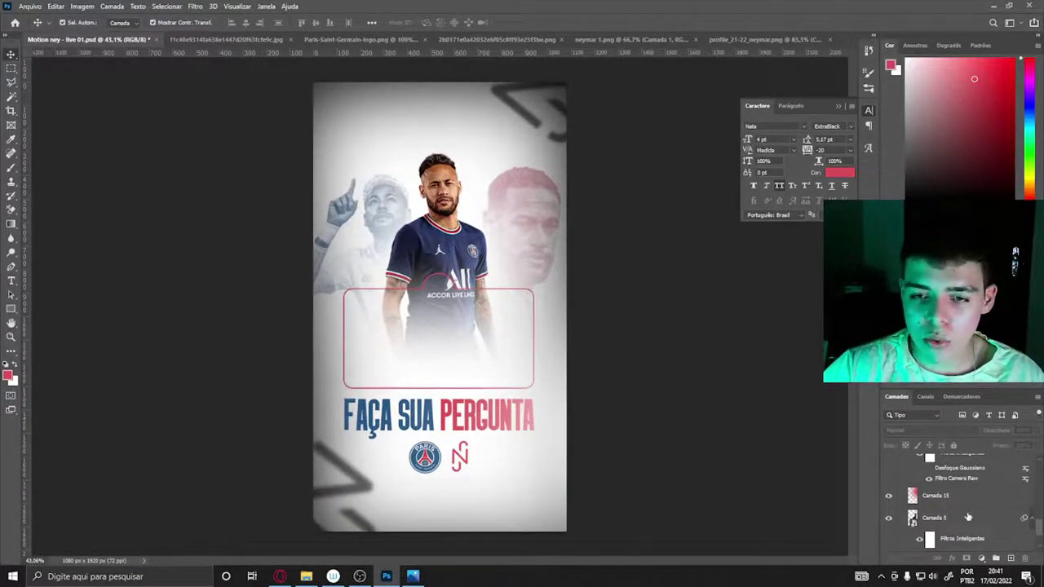
pyautogui.scroll(-1, 969, 524)
# Add a new layer above Camada 15 and paint a large soft pink glow at the upper right
pyautogui.click(966, 481)
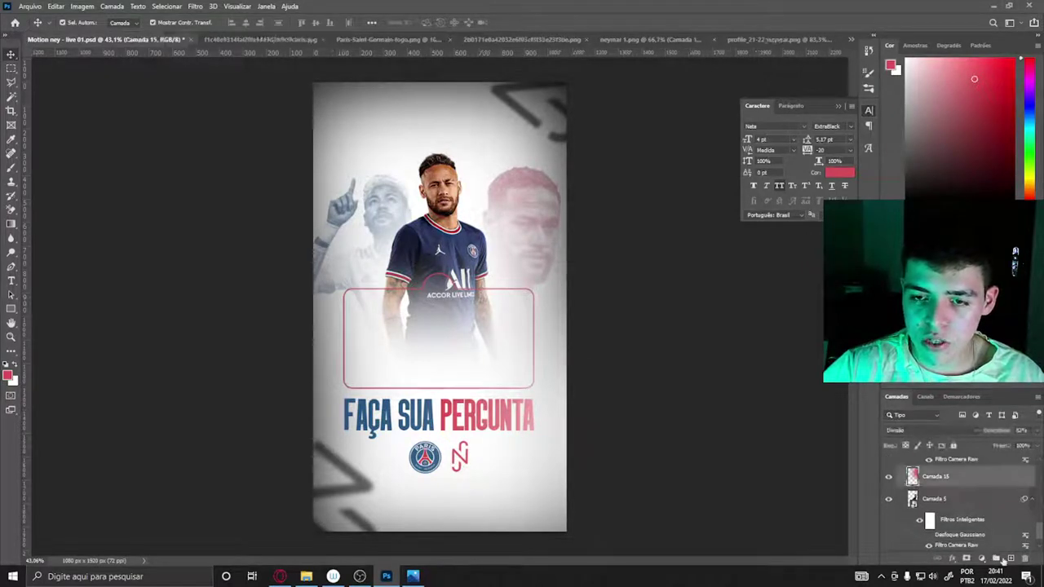
pyautogui.click(1011, 560)
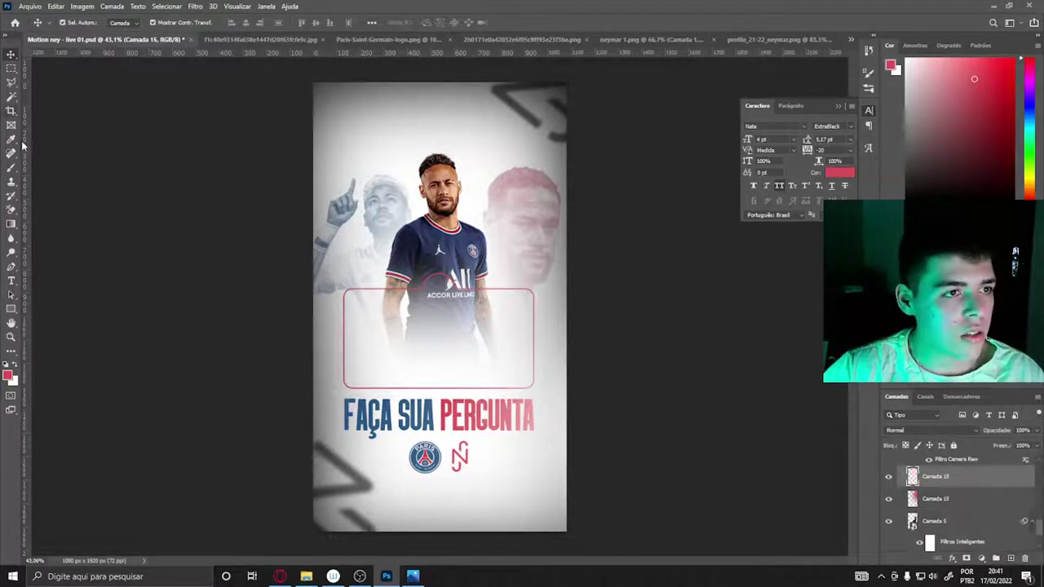
pyautogui.click(11, 167)
pyautogui.click(504, 196)
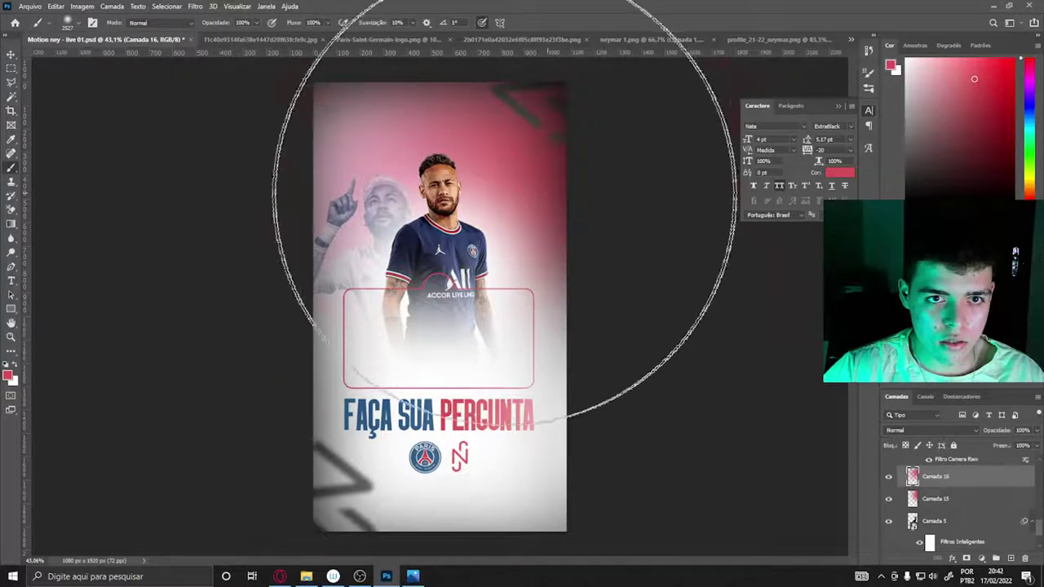
pyautogui.hotkey('ctrl', 'z')
pyautogui.click(618, 175)
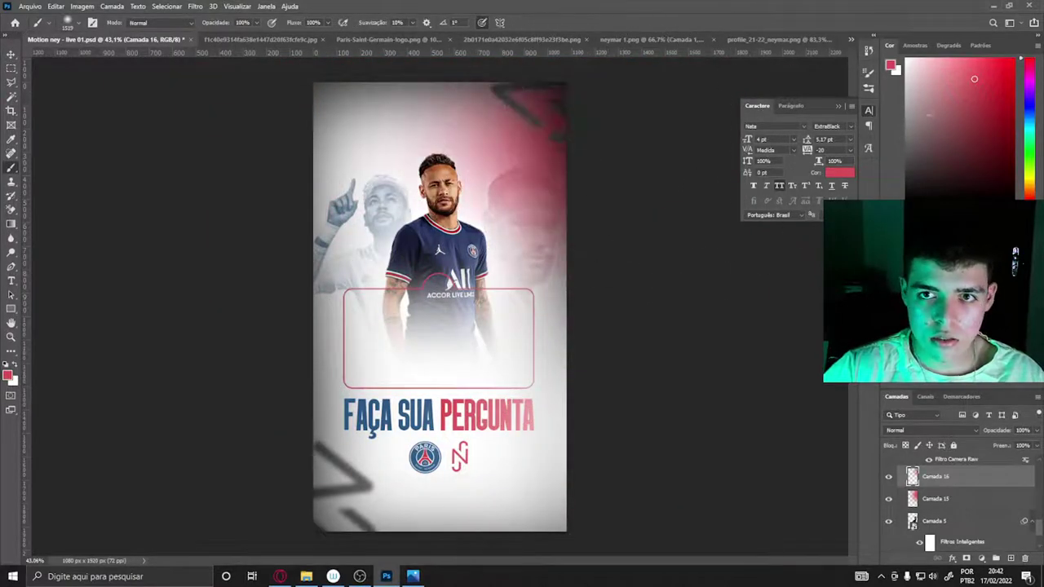
# Move the glow layer above Camada 13 and blend it in Subexposição Linear (Adicionar) at 55% opacity
pyautogui.click(906, 431)
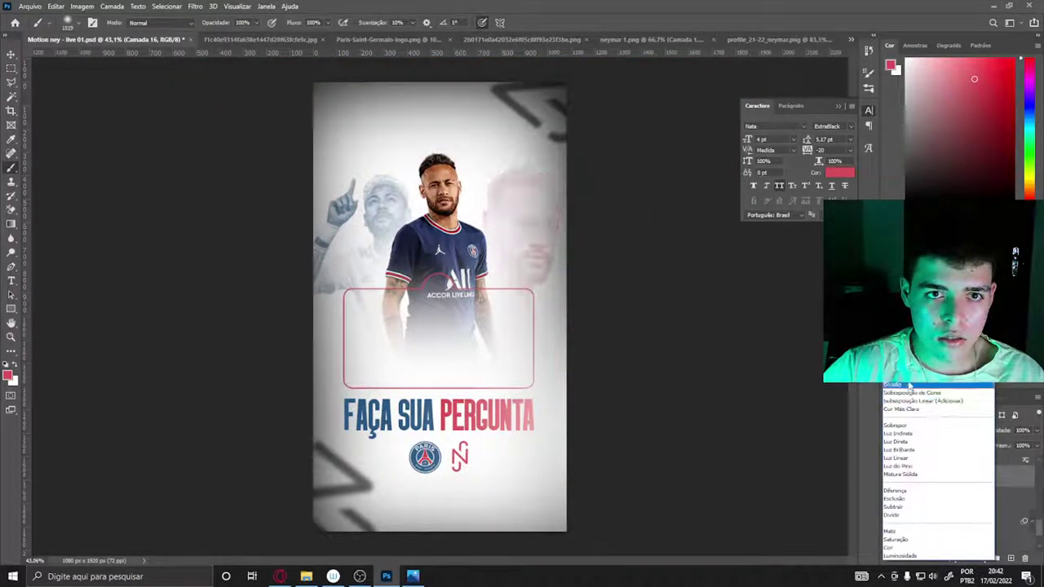
pyautogui.click(901, 377)
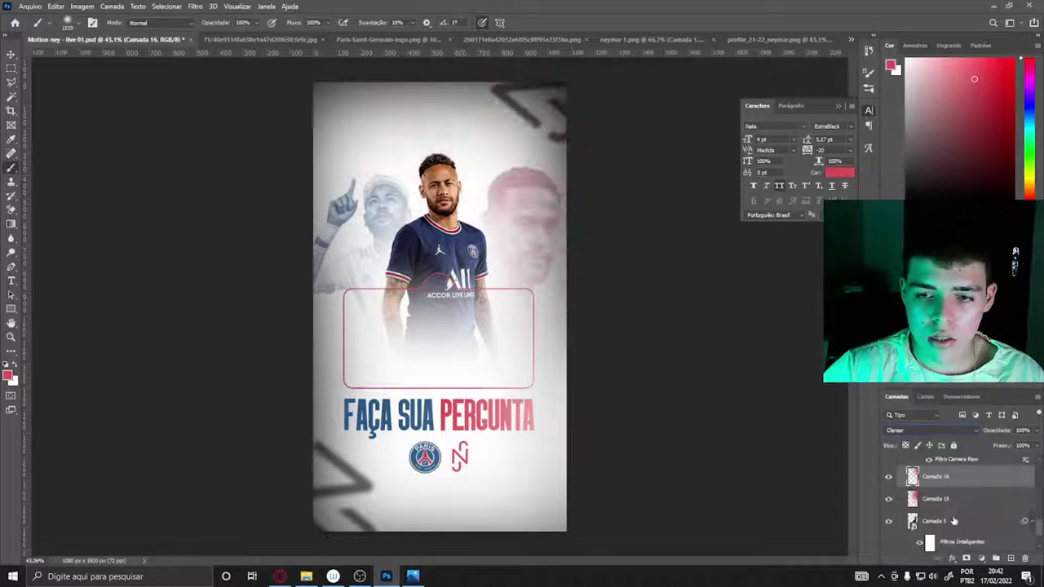
pyautogui.moveTo(953, 490)
pyautogui.mouseDown()
pyautogui.moveTo(960, 405)
pyautogui.moveTo(953, 462)
pyautogui.mouseUp()
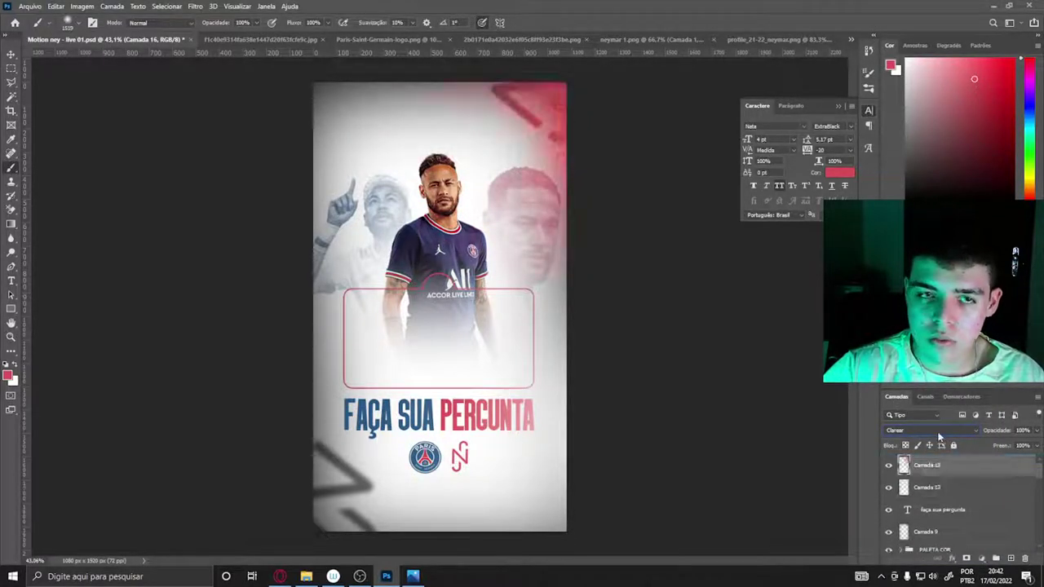
pyautogui.click(938, 430)
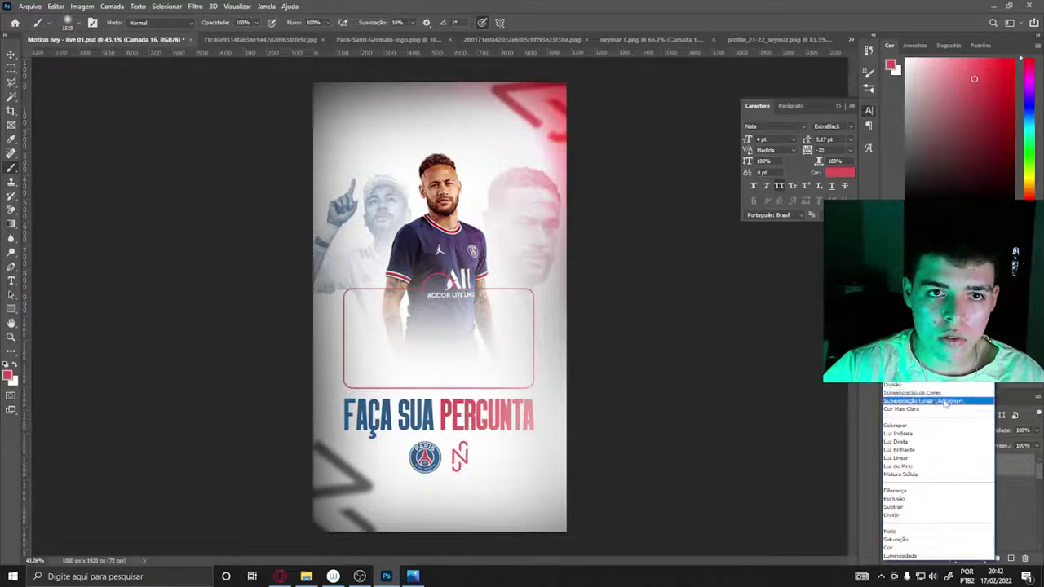
pyautogui.click(946, 401)
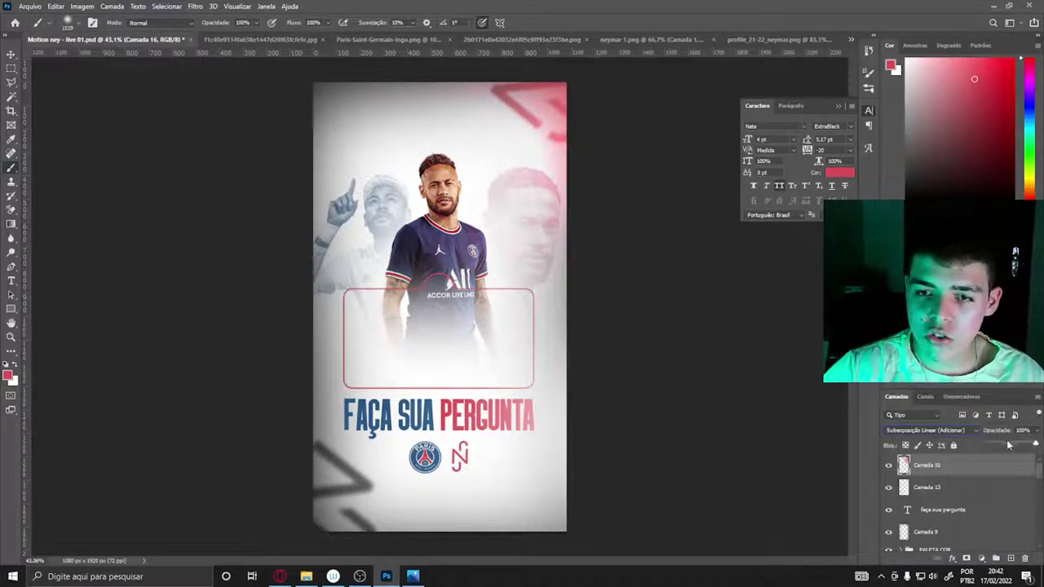
pyautogui.moveTo(1011, 445); pyautogui.dragTo(1012, 445)
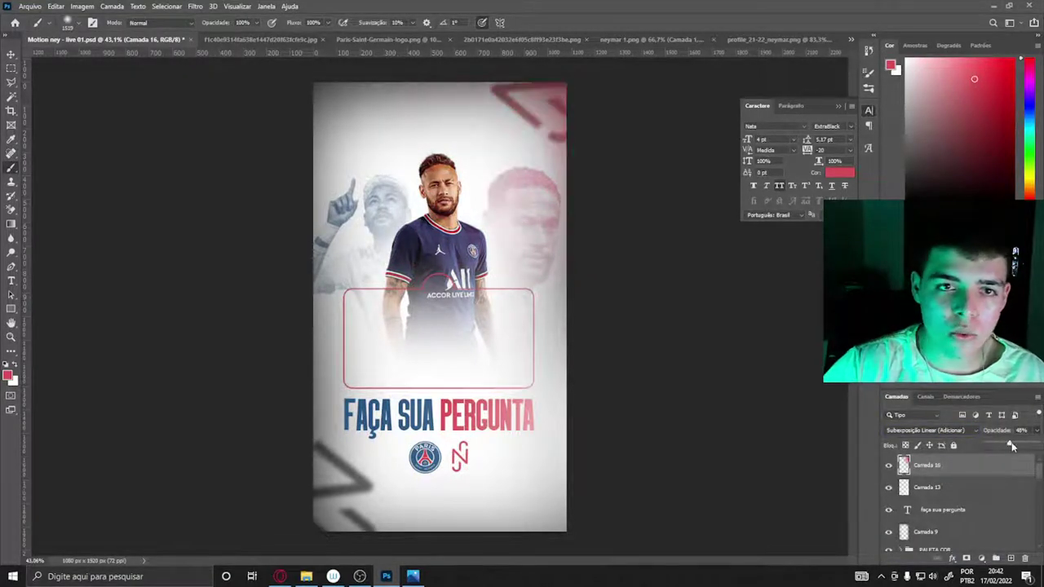
pyautogui.click(12, 55)
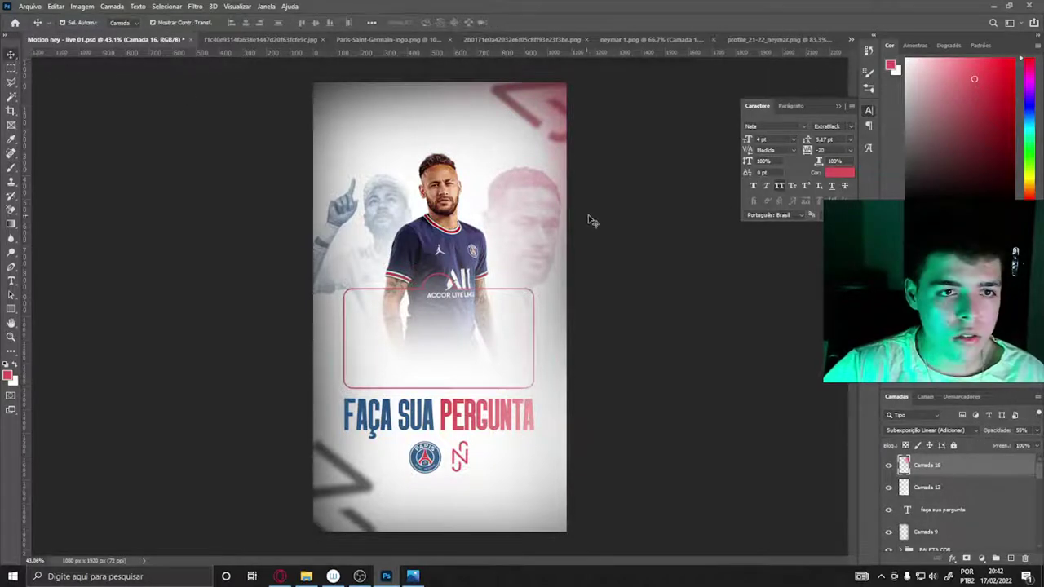
pyautogui.click(303, 243)
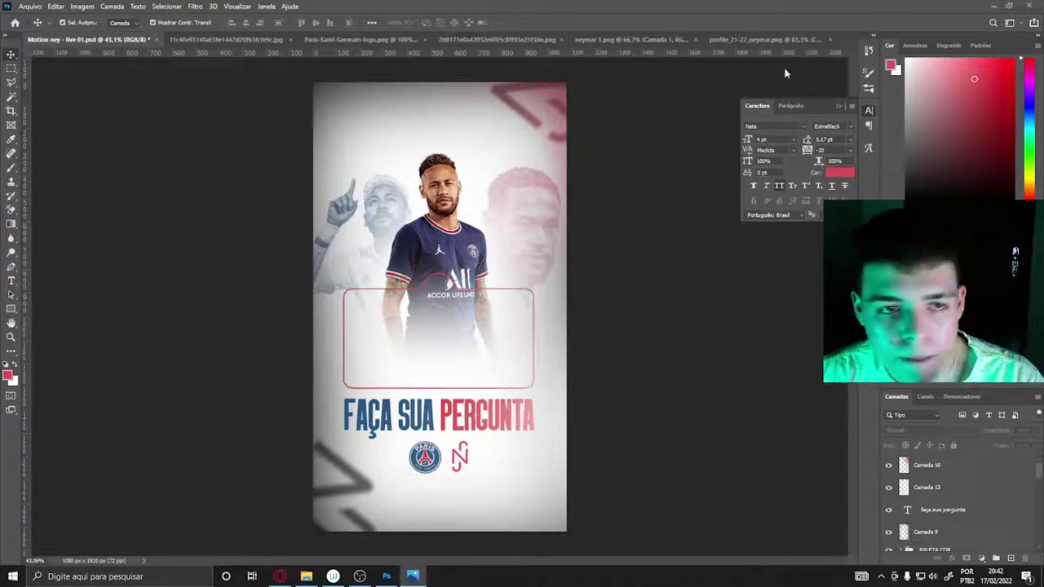
# Group the 'faça sua pergunta' text layer into a group named TEXTO
pyautogui.scroll(-5, 963, 522)
pyautogui.scroll(-3, 958, 522)
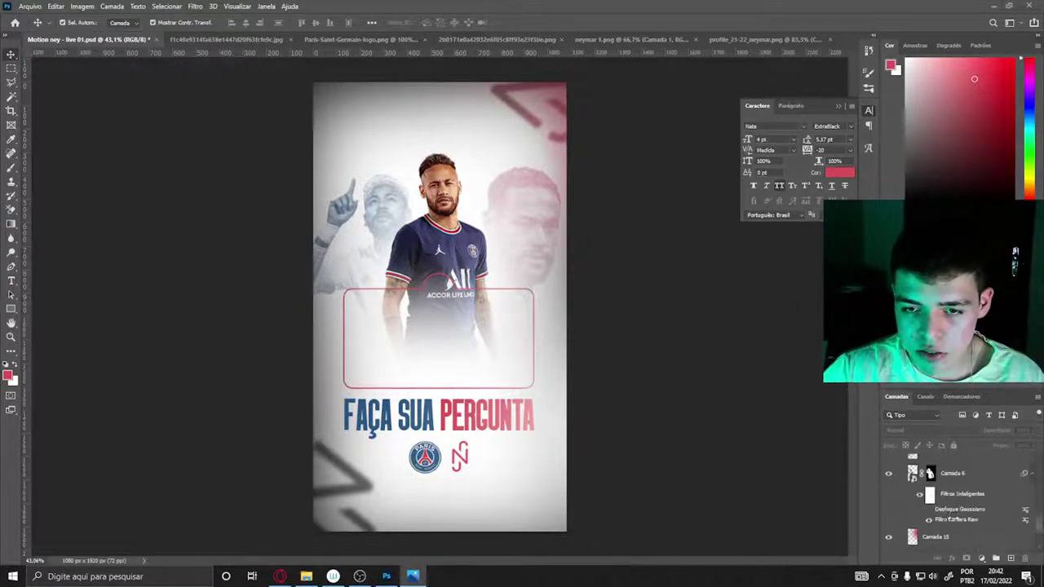
pyautogui.scroll(-3, 949, 489)
pyautogui.scroll(-3, 946, 481)
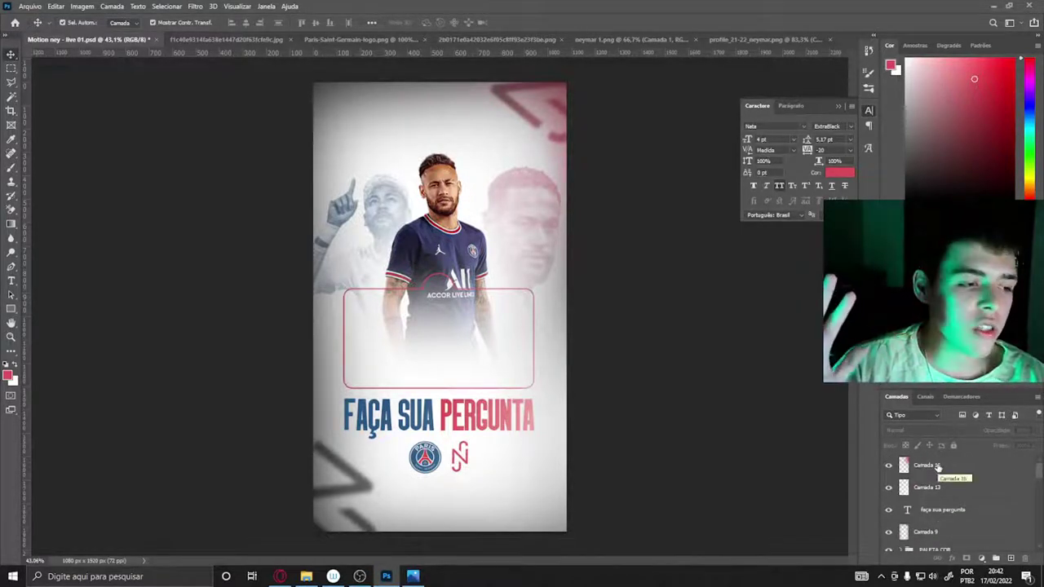
pyautogui.click(937, 467)
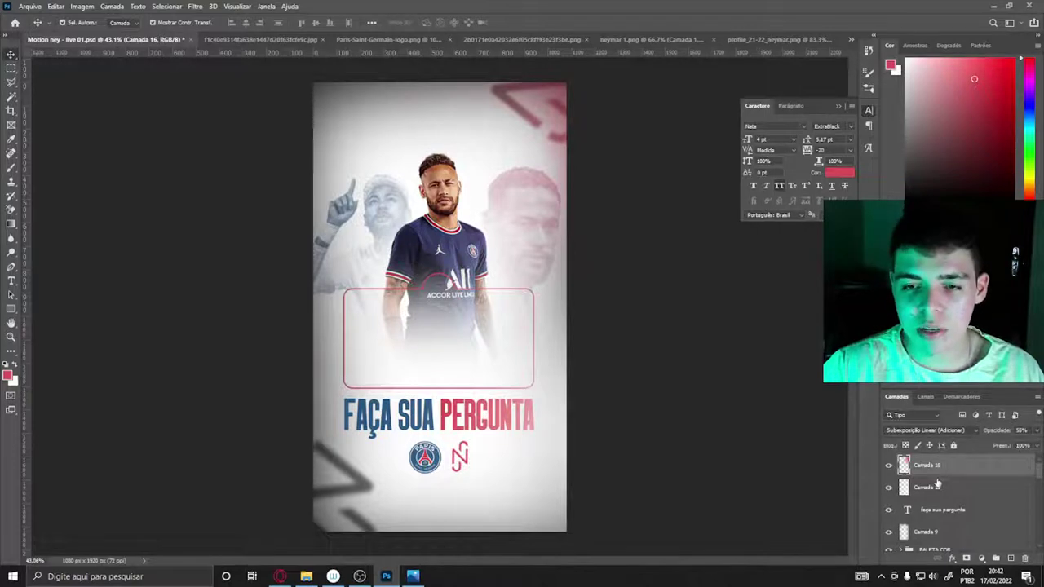
pyautogui.scroll(-1, 942, 482)
pyautogui.click(950, 488)
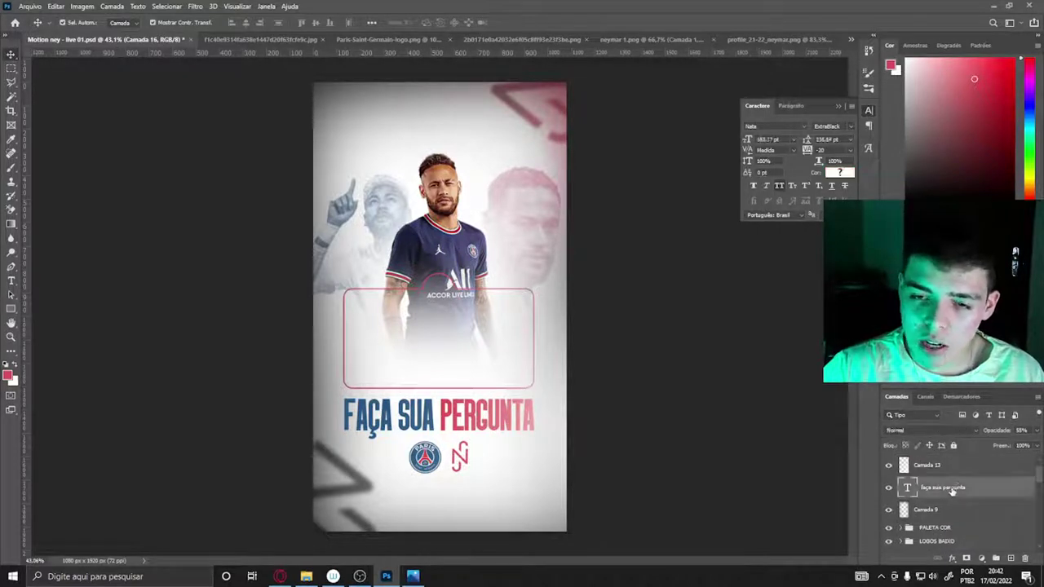
pyautogui.hotkey('ctrl', 'g')
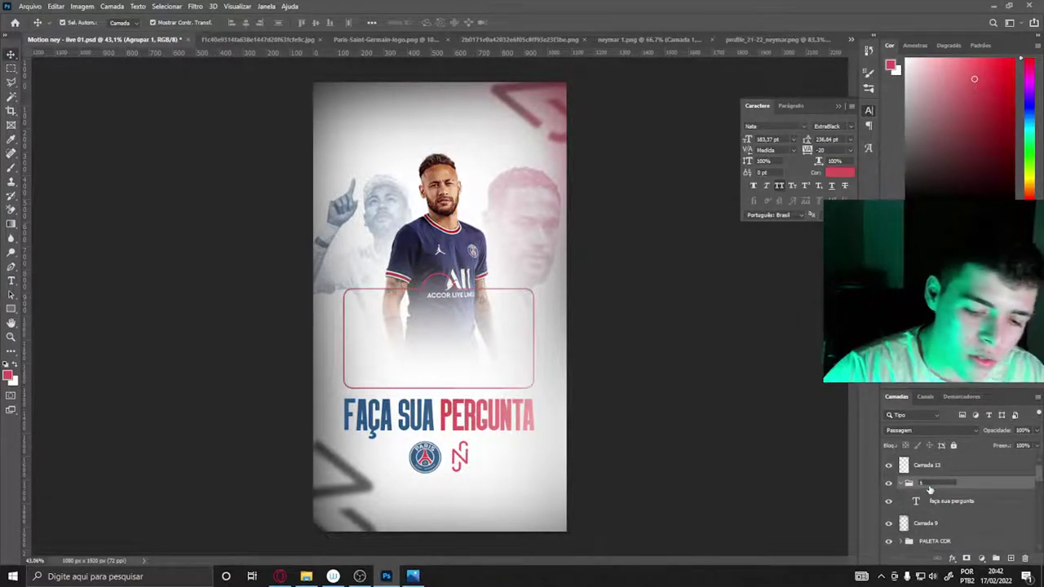
pyautogui.write('TEXTO')
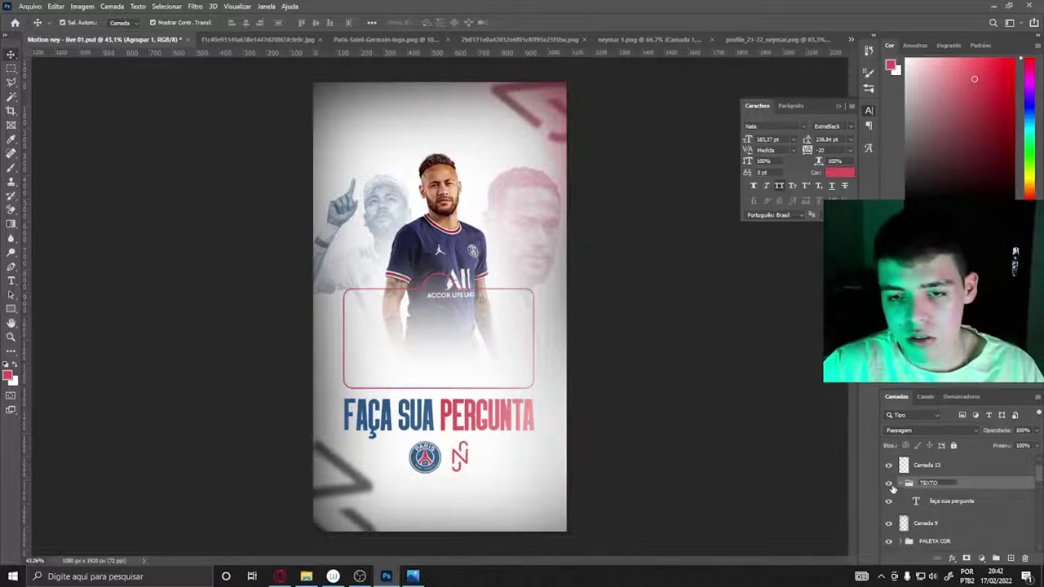
pyautogui.click(908, 483)
# Put Camada 9 into its own group named VINHETA
pyautogui.click(931, 504)
pyautogui.hotkey('ctrl', 'g')
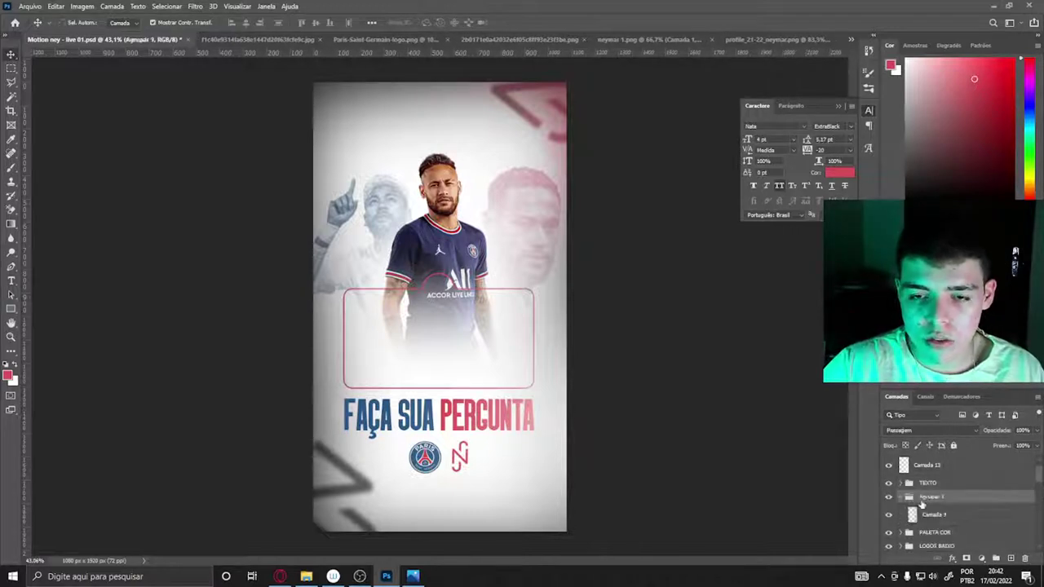
pyautogui.write('VINHETA')
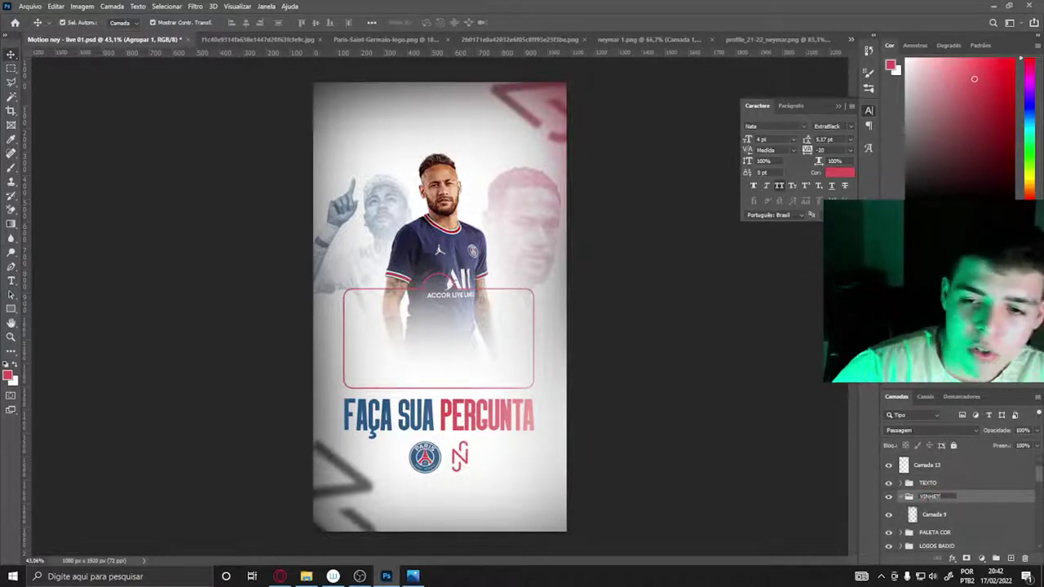
pyautogui.click(901, 497)
# Group the Camada 13 and Camada 16 glow layers into a group named LUZES
pyautogui.click(934, 469)
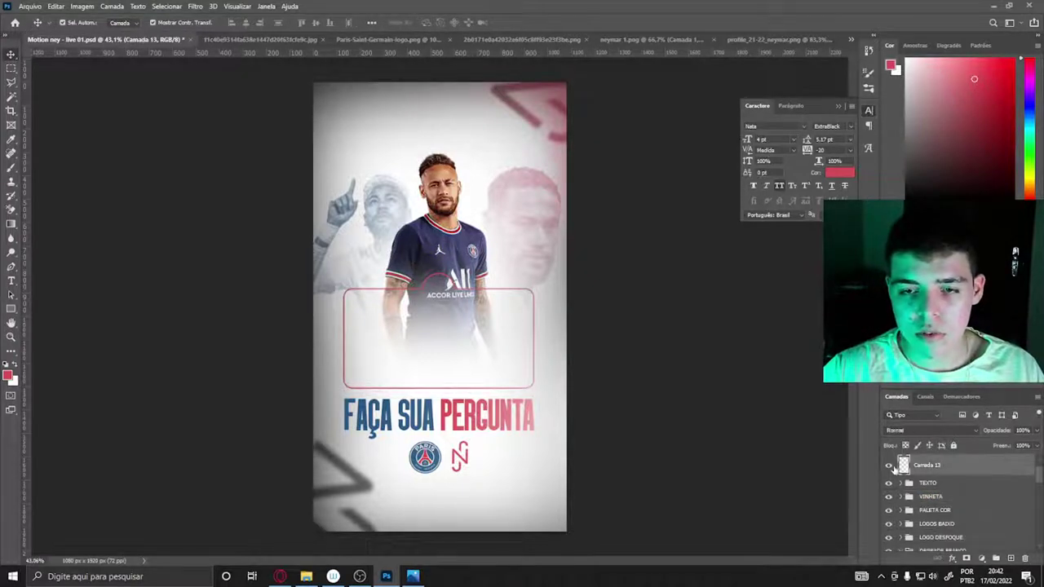
pyautogui.click(889, 465)
pyautogui.click(890, 465)
pyautogui.click(889, 465)
pyautogui.click(889, 465)
pyautogui.hotkey('ctrl', 'shift', 'alt', 'n')
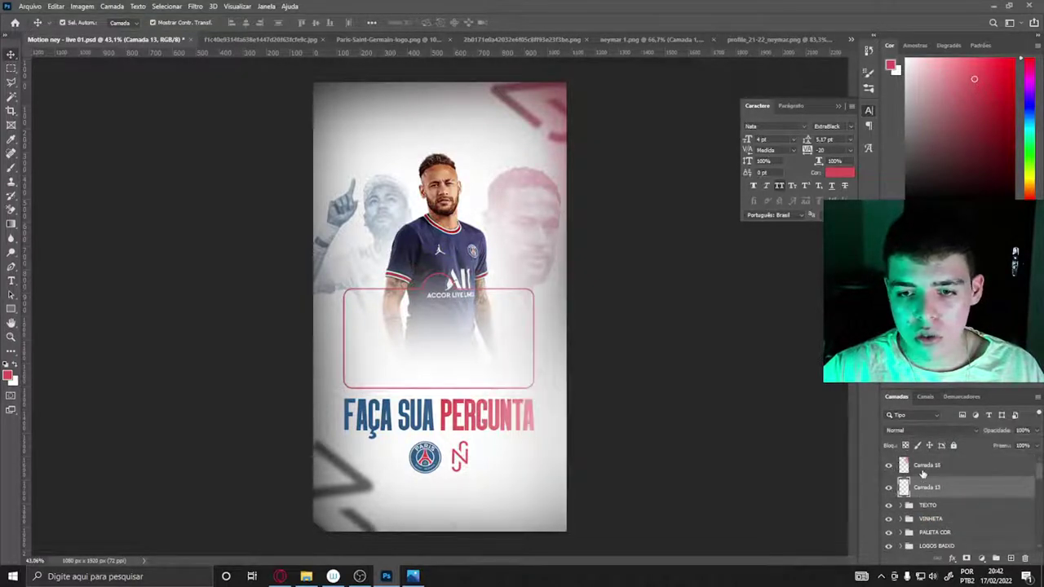
pyautogui.keyDown('shift'); pyautogui.click(940, 473); pyautogui.keyUp('shift')
pyautogui.hotkey('ctrl', 'g')
pyautogui.doubleClick(932, 461)
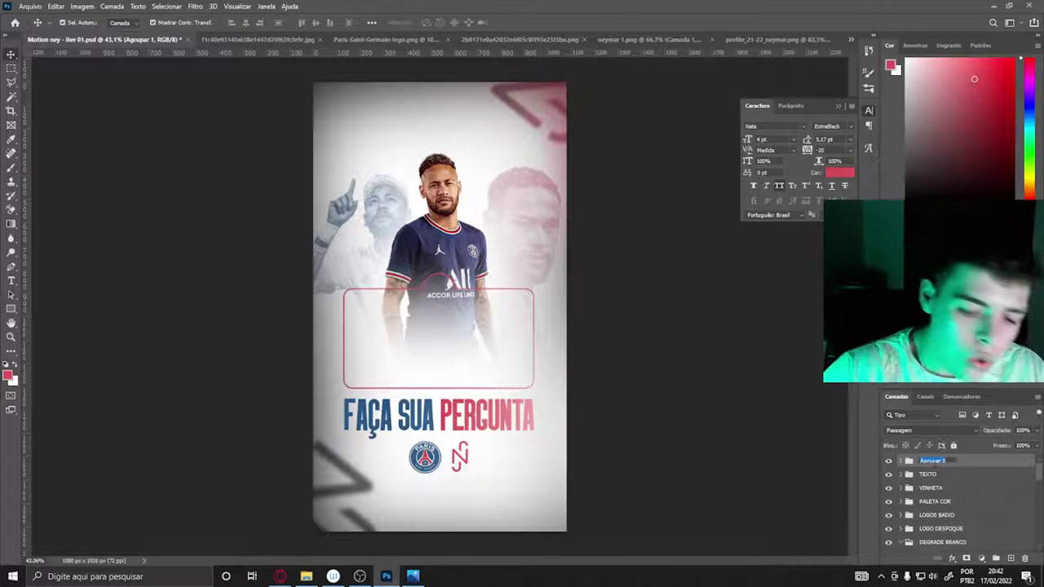
pyautogui.write('LUZES')
pyautogui.click(963, 488)
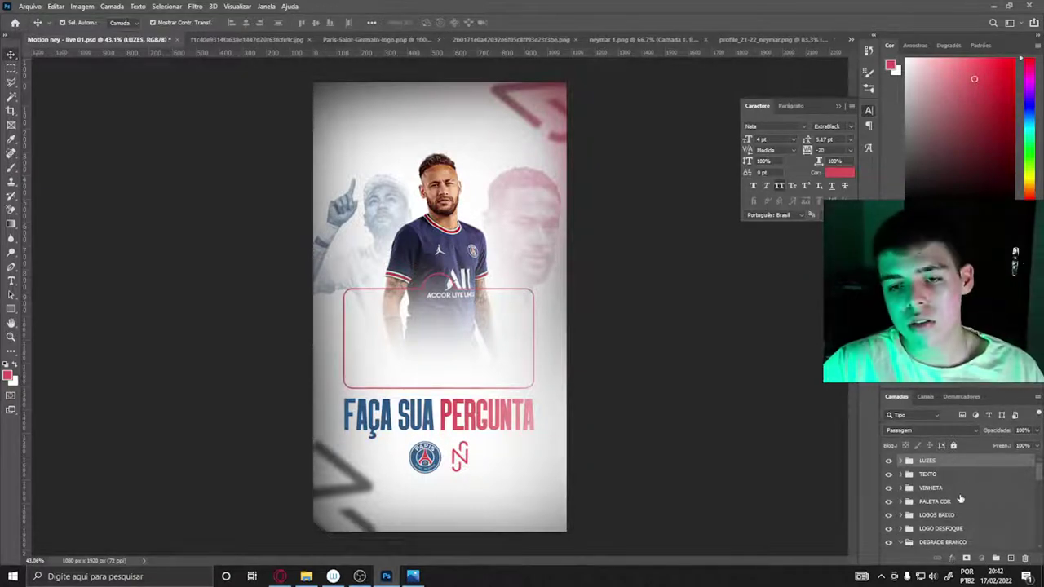
# Move Camada 14 out of the DEGRADE BRANCO group and rename it CAIXA
pyautogui.scroll(-5, 962, 502)
pyautogui.scroll(3, 946, 501)
pyautogui.click(906, 488)
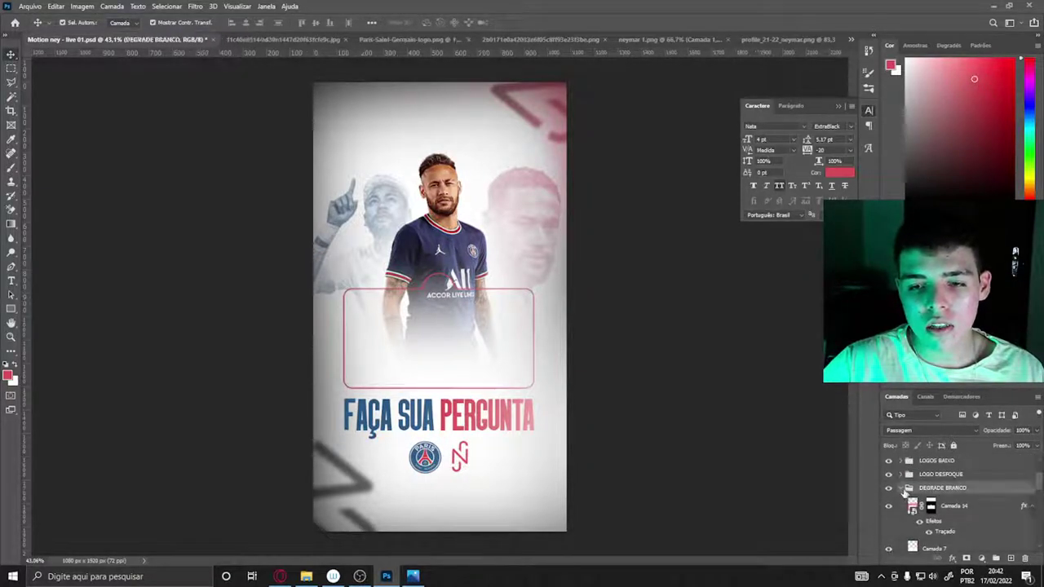
pyautogui.click(900, 488)
pyautogui.click(900, 502)
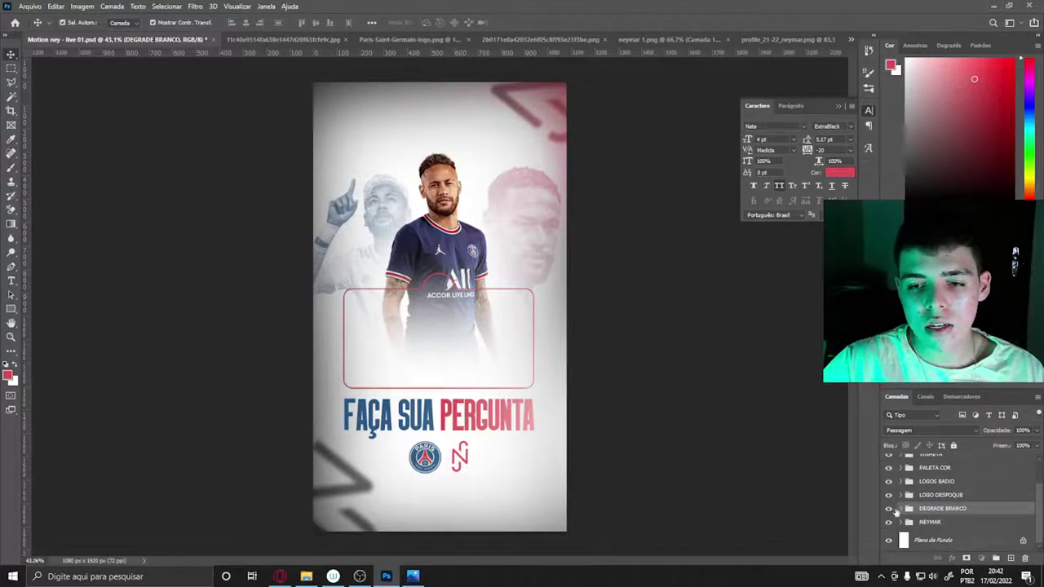
pyautogui.click(902, 509)
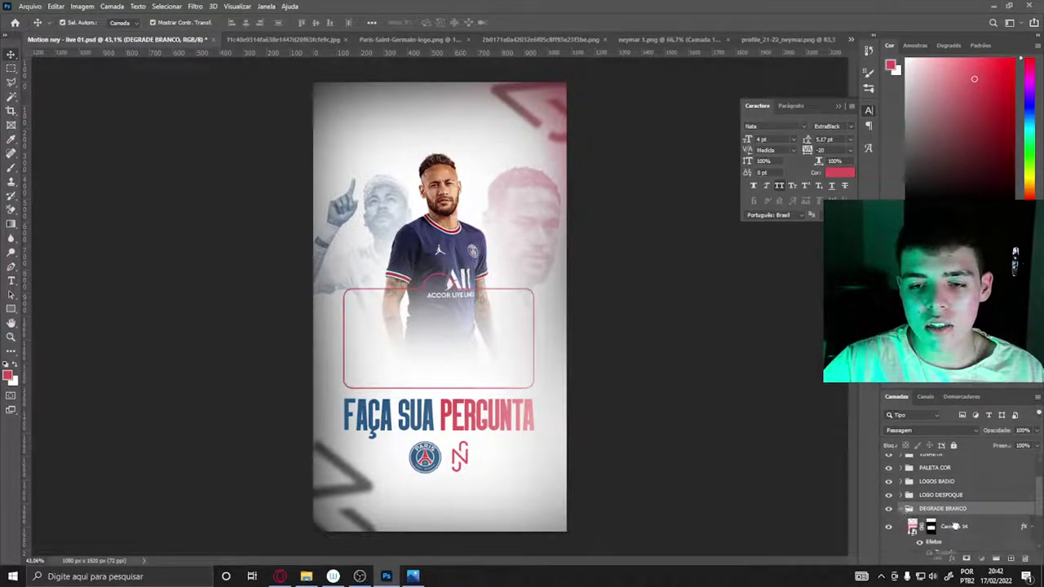
pyautogui.moveTo(956, 527); pyautogui.dragTo(911, 516)
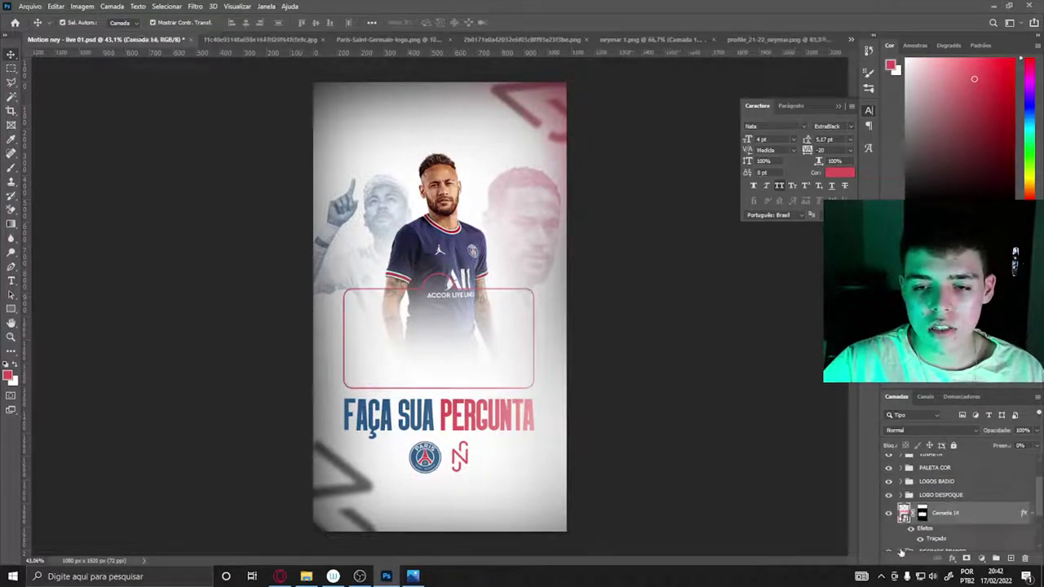
pyautogui.write('CAIXA')
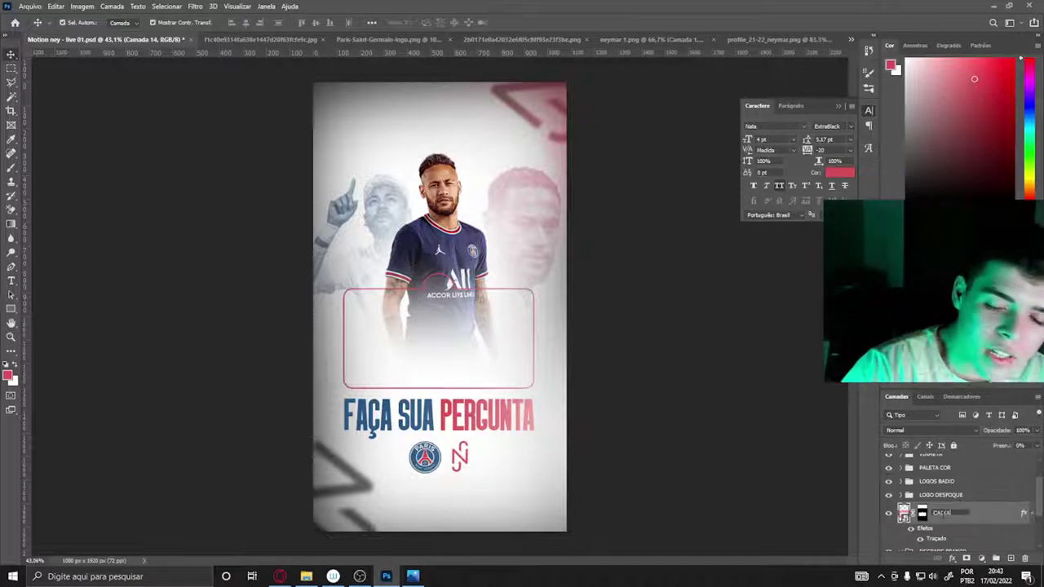
pyautogui.press('Return')
pyautogui.scroll(2, 958, 508)
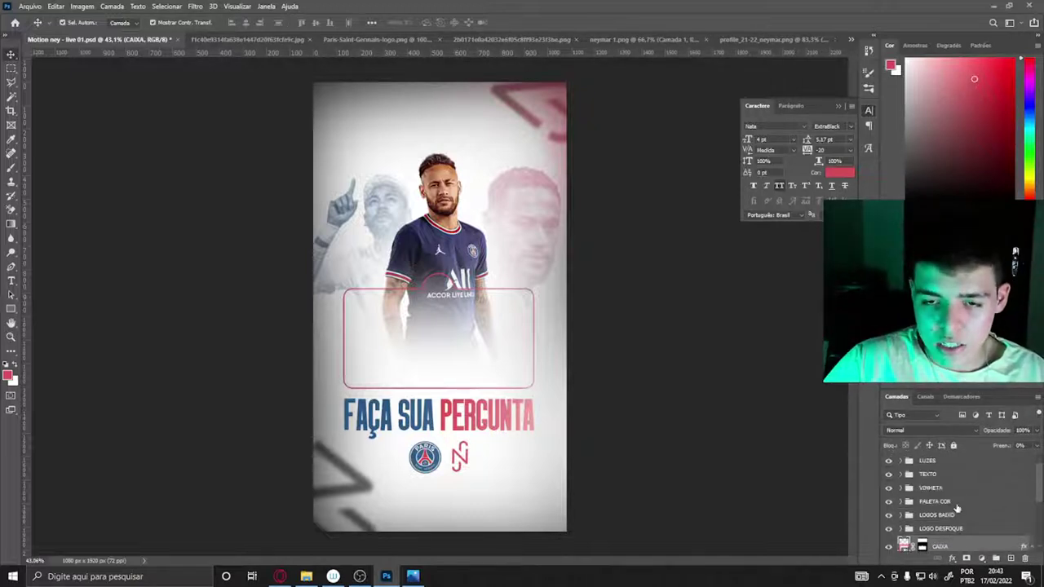
pyautogui.click(932, 462)
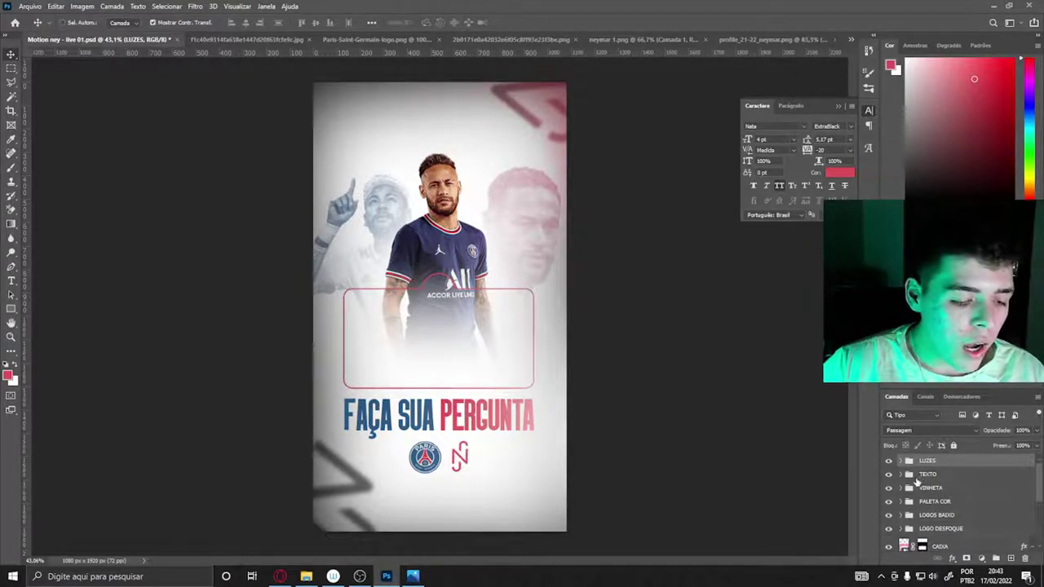
pyautogui.hotkey('ctrl', 'alt', 'shift', 'f')
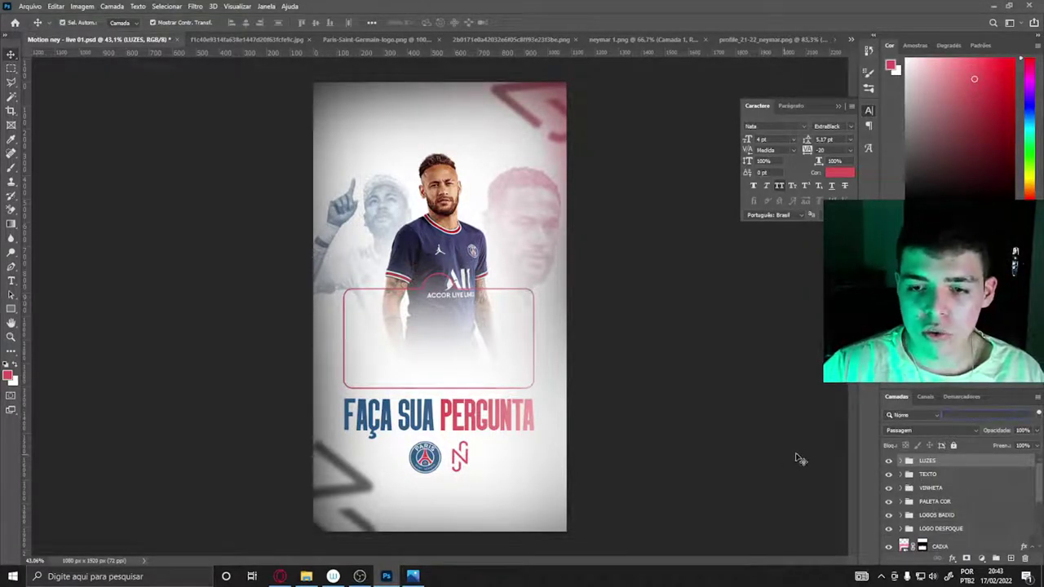
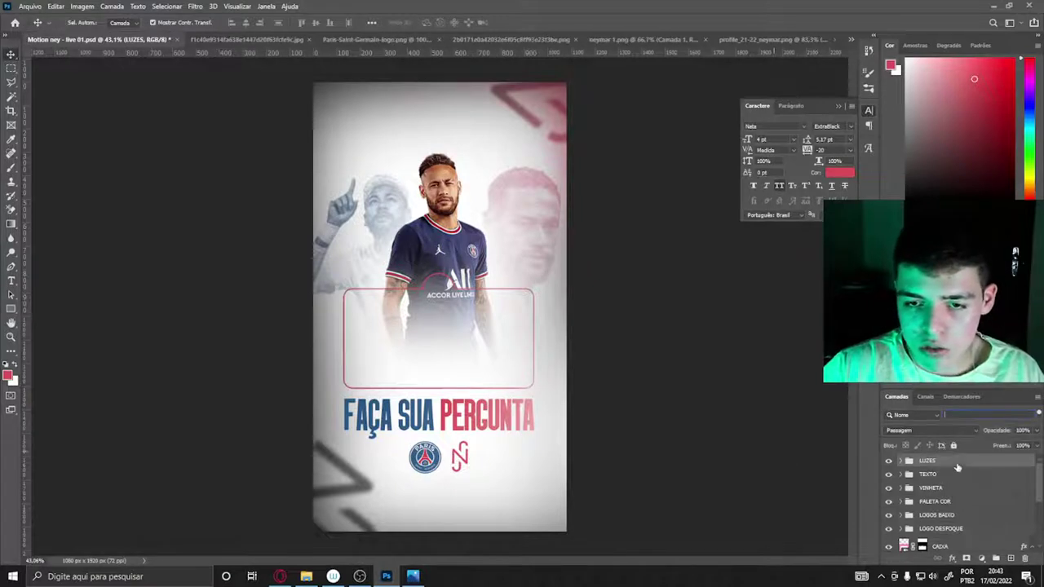
# Select all the poster's layers and group them into Agrupar 1
pyautogui.scroll(-5, 946, 522)
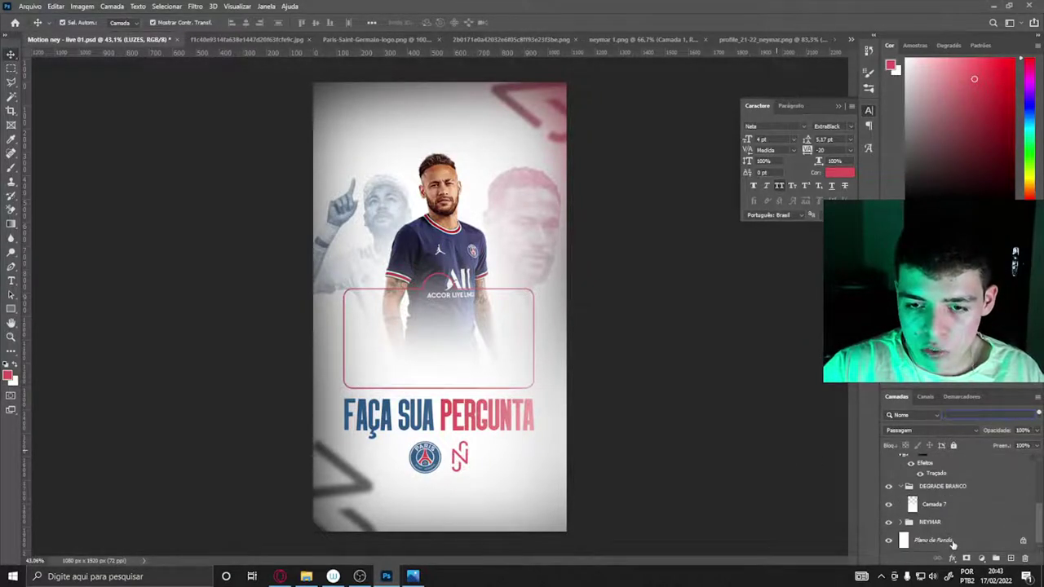
pyautogui.keyDown('shift'); pyautogui.click(966, 525); pyautogui.keyUp('shift')
pyautogui.hotkey('ctrl', 'g')
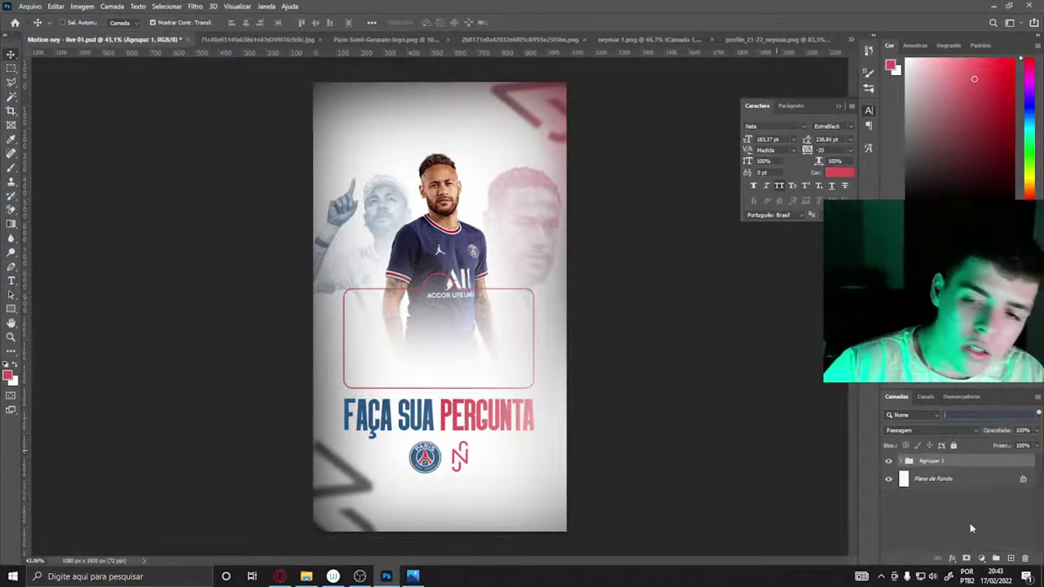
# Discard a duplicate of Agrupar 1 and stamp a merged Camada 17 layer above the group
pyautogui.hotkey('ctrl', 'j')
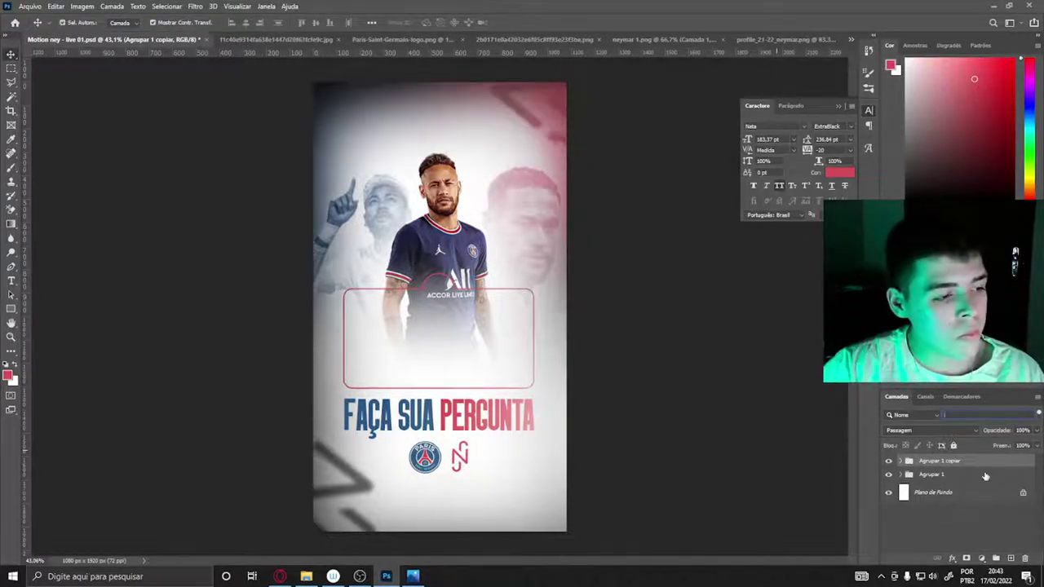
pyautogui.write('4')
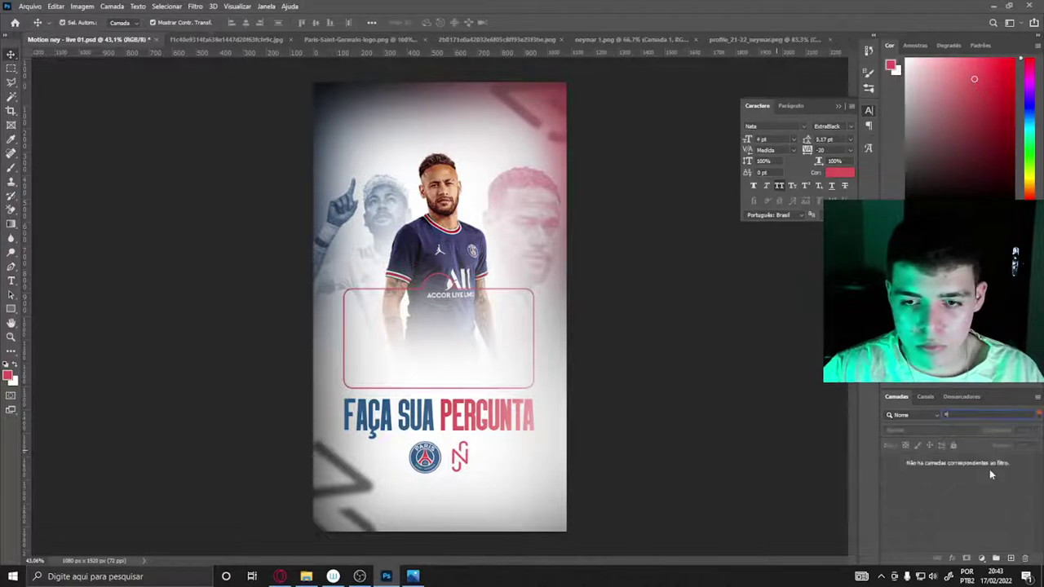
pyautogui.click(1040, 414)
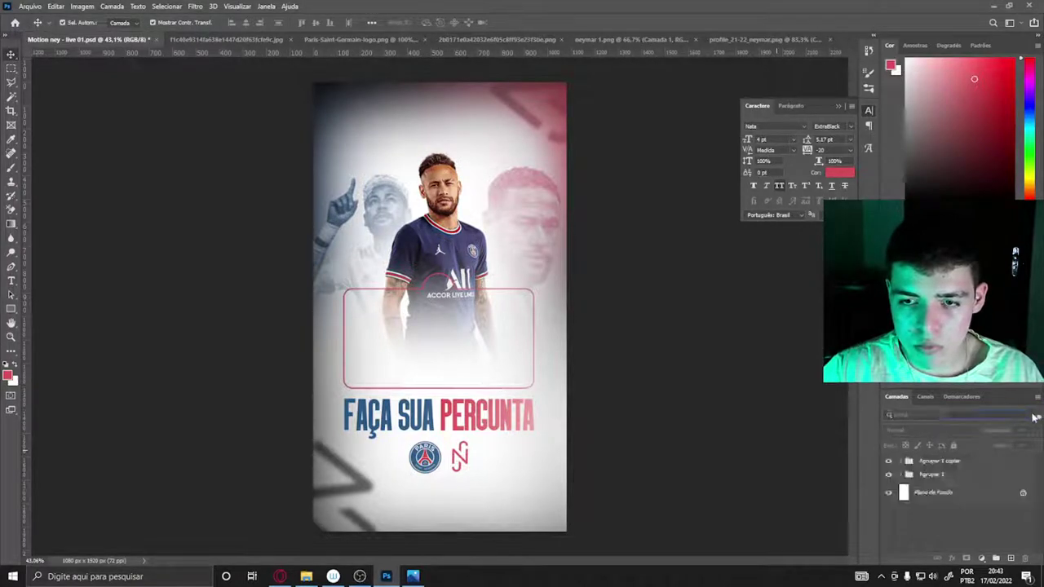
pyautogui.click(945, 462)
pyautogui.hotkey('ctrl', 'z')
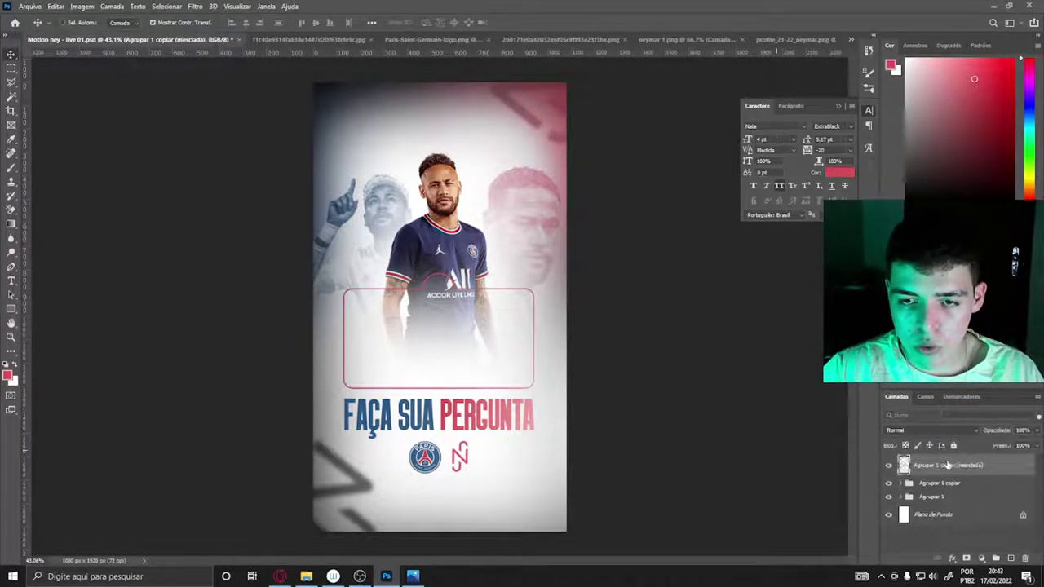
pyautogui.hotkey('ctrl', 'shift', 'z')
pyautogui.press('Delete')
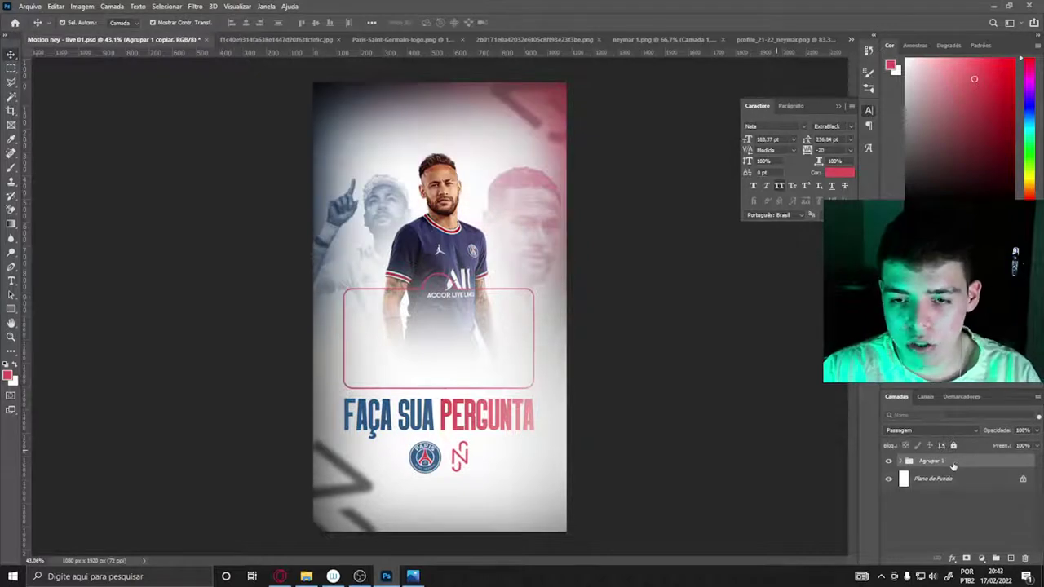
pyautogui.hotkey('ctrl', 'v')
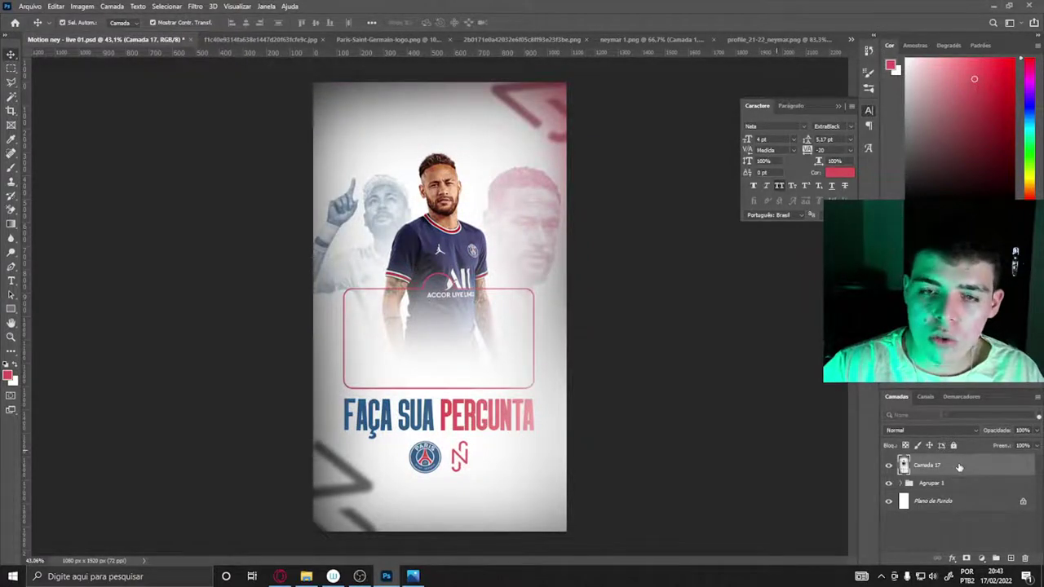
# Check Camada 17 and the Agrupar 1 group, restoring Camada 17 after deleting it
pyautogui.rightClick(958, 466)
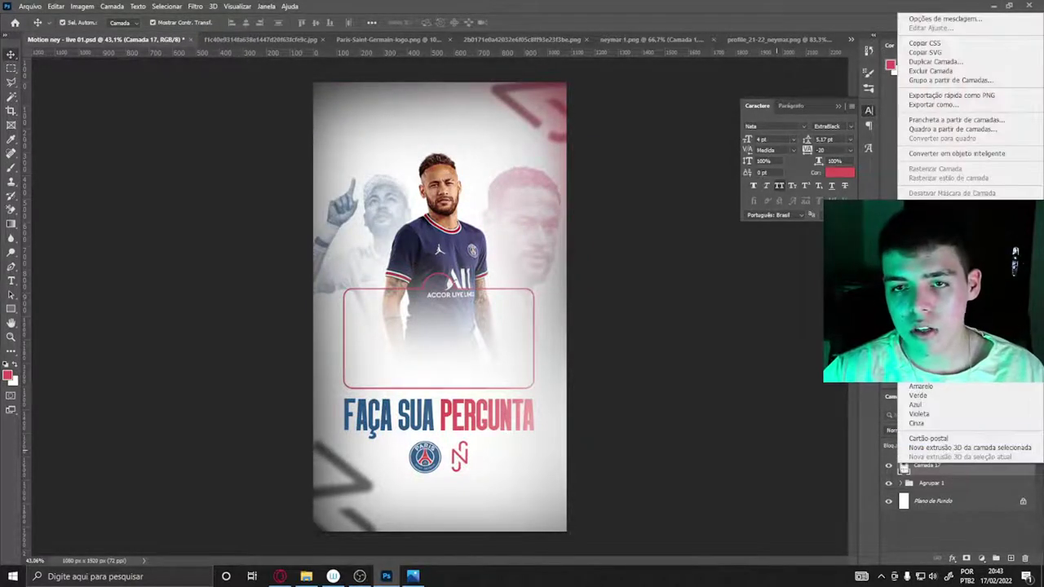
pyautogui.click(957, 153)
pyautogui.click(1039, 415)
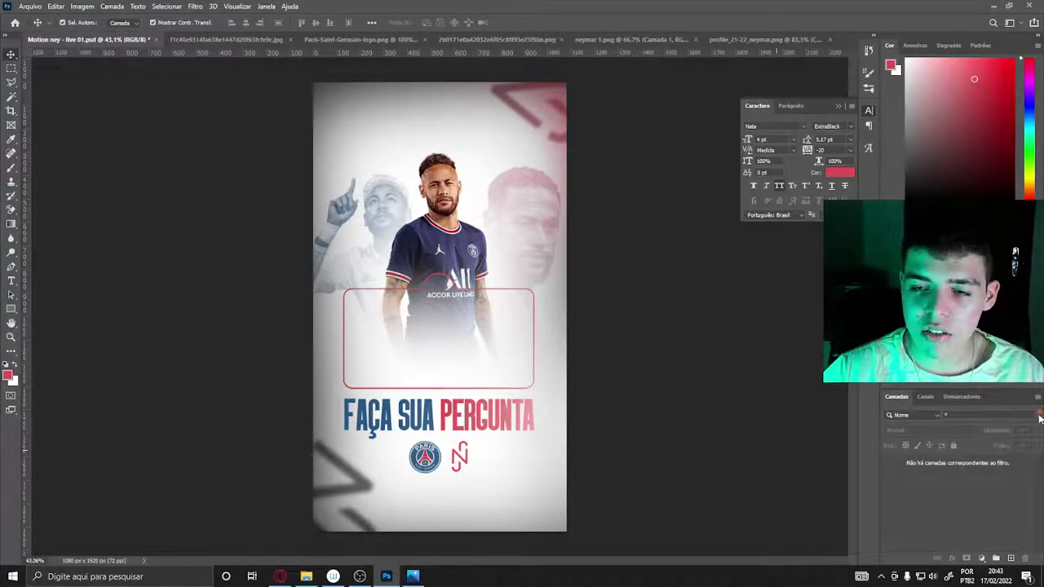
pyautogui.click(1040, 417)
pyautogui.click(953, 468)
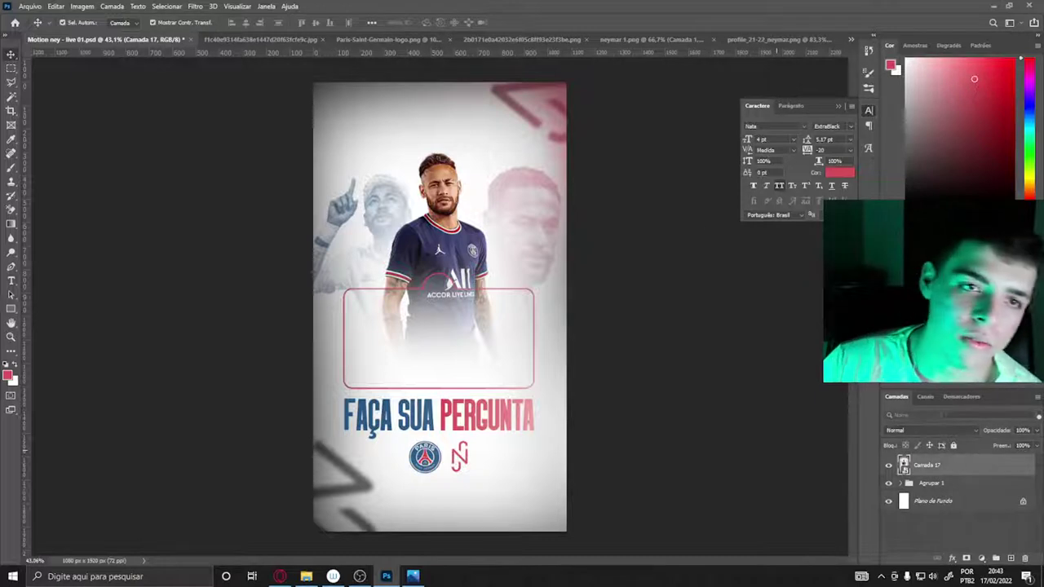
pyautogui.press('Delete')
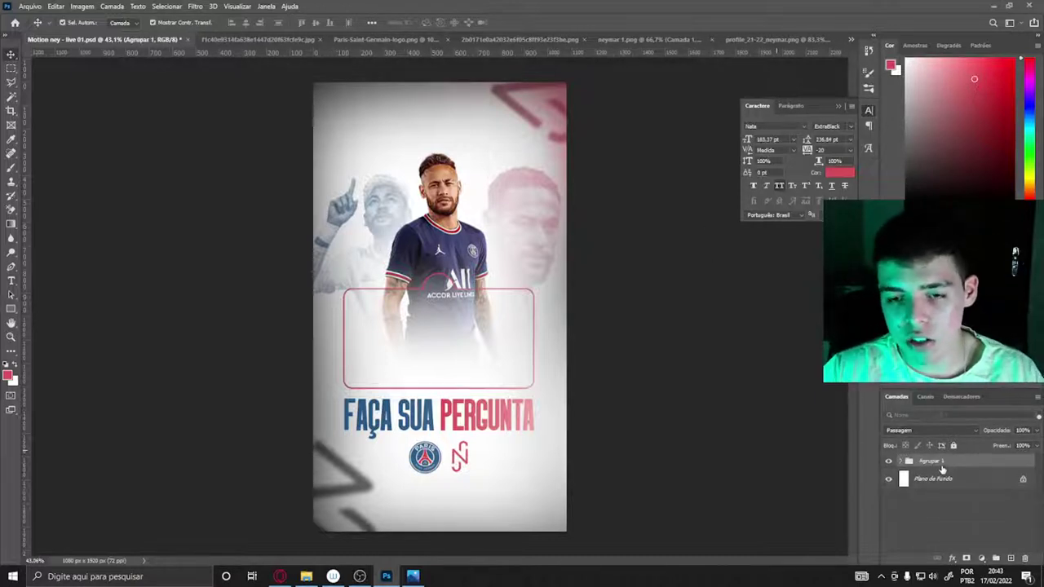
pyautogui.click(900, 461)
pyautogui.click(901, 462)
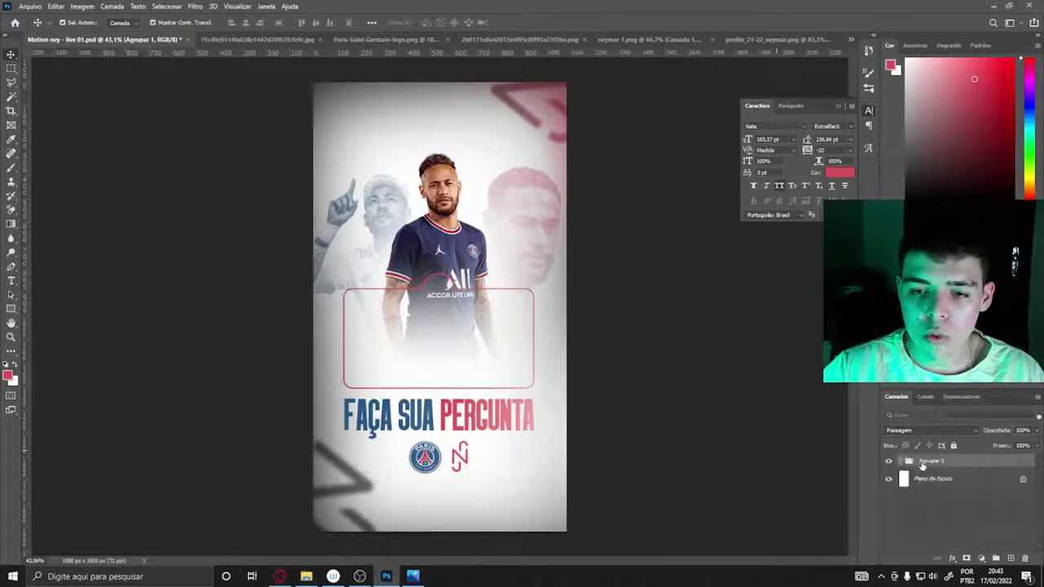
pyautogui.hotkey('ctrl', 'z')
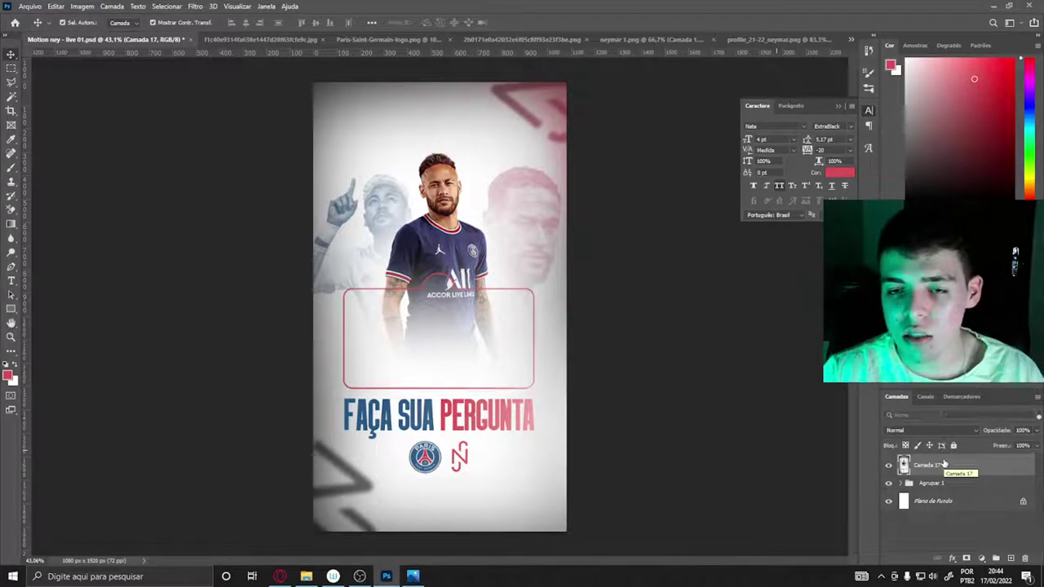
# Convert Camada 17 to a smart object and give it a -10 Camera Raw vignette
pyautogui.rightClick(944, 464)
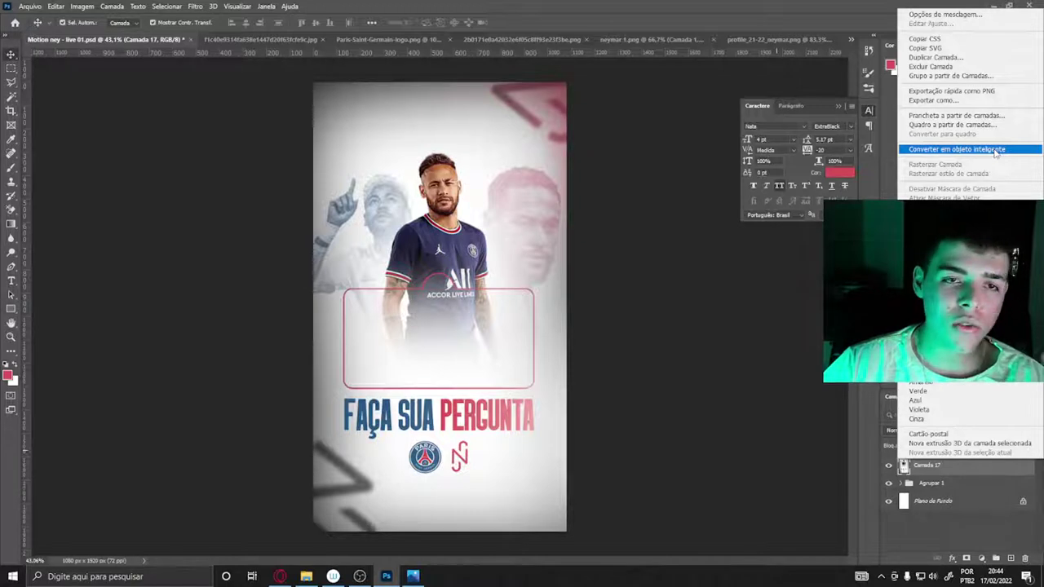
pyautogui.click(995, 151)
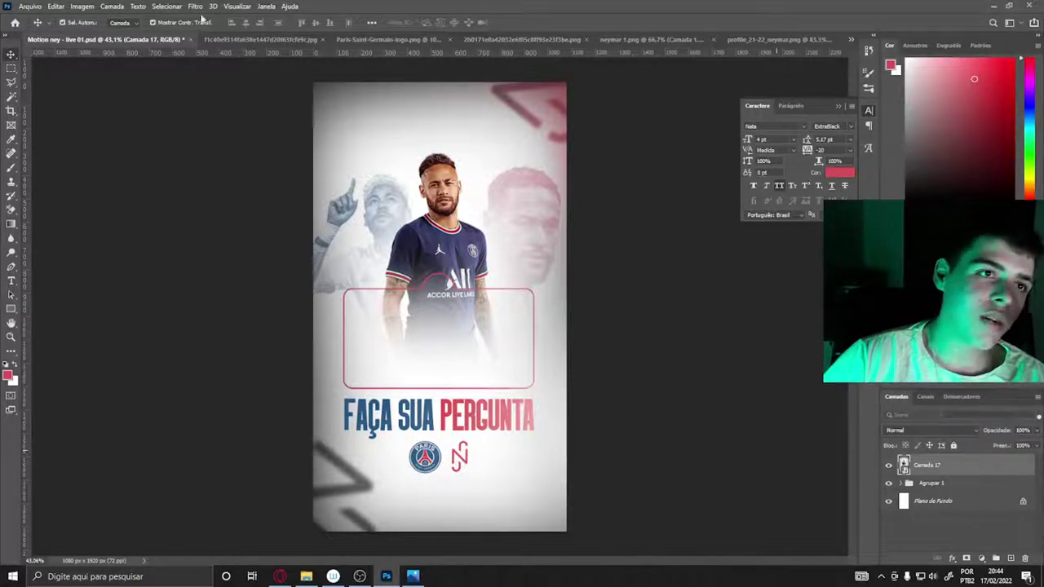
pyautogui.click(195, 6)
pyautogui.click(237, 87)
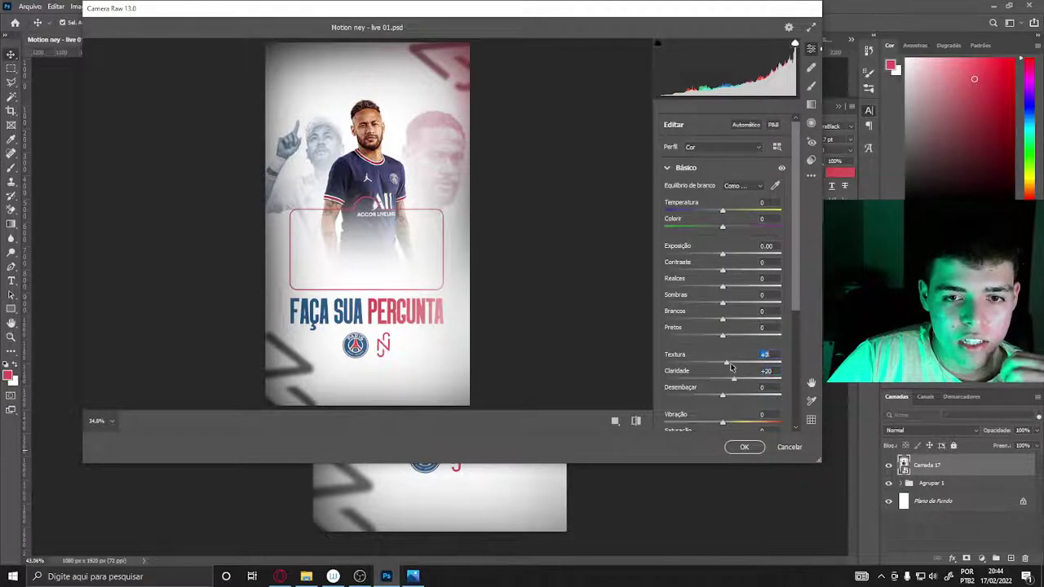
pyautogui.scroll(-5, 726, 375)
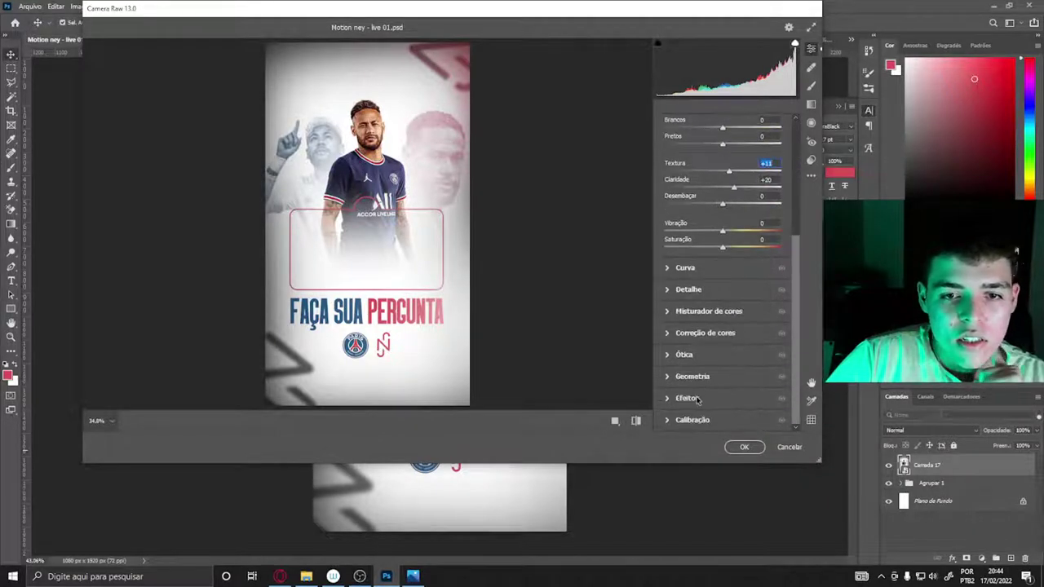
pyautogui.click(689, 398)
pyautogui.moveTo(722, 371); pyautogui.dragTo(718, 372)
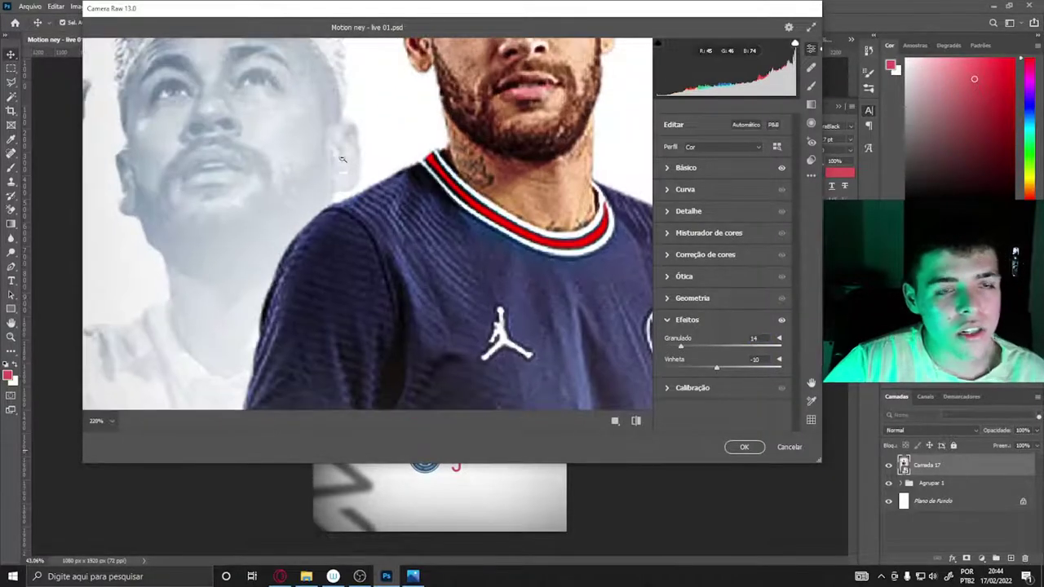
# Set Camera Raw Contraste +14, Pretos +10, Textura +11, Claridade +20 and apply the filter
pyautogui.click(344, 167)
pyautogui.scroll(-2, 343, 188)
pyautogui.scroll(-1, 343, 192)
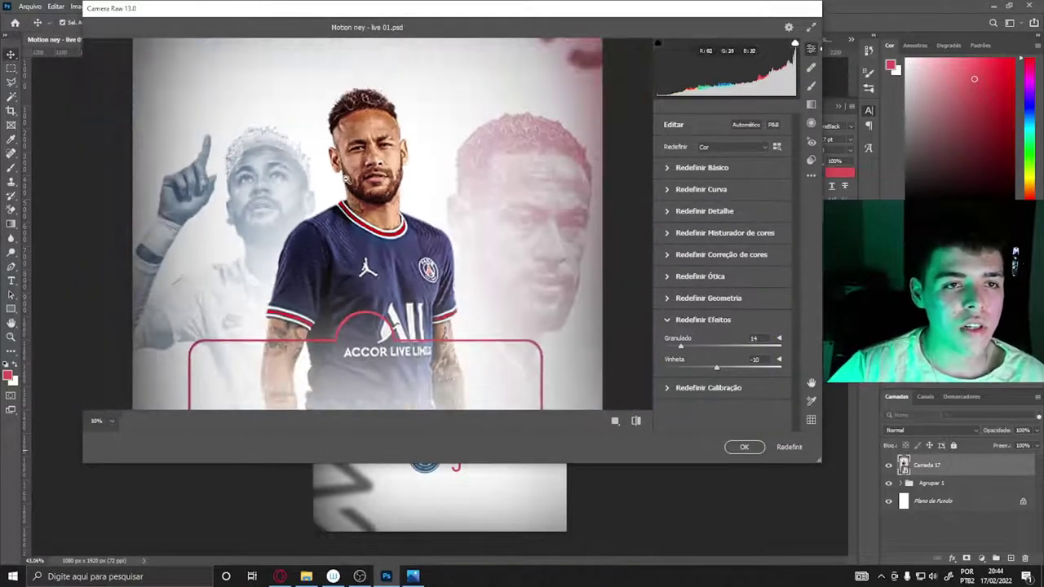
pyautogui.scroll(-2, 344, 203)
pyautogui.scroll(-1, 343, 204)
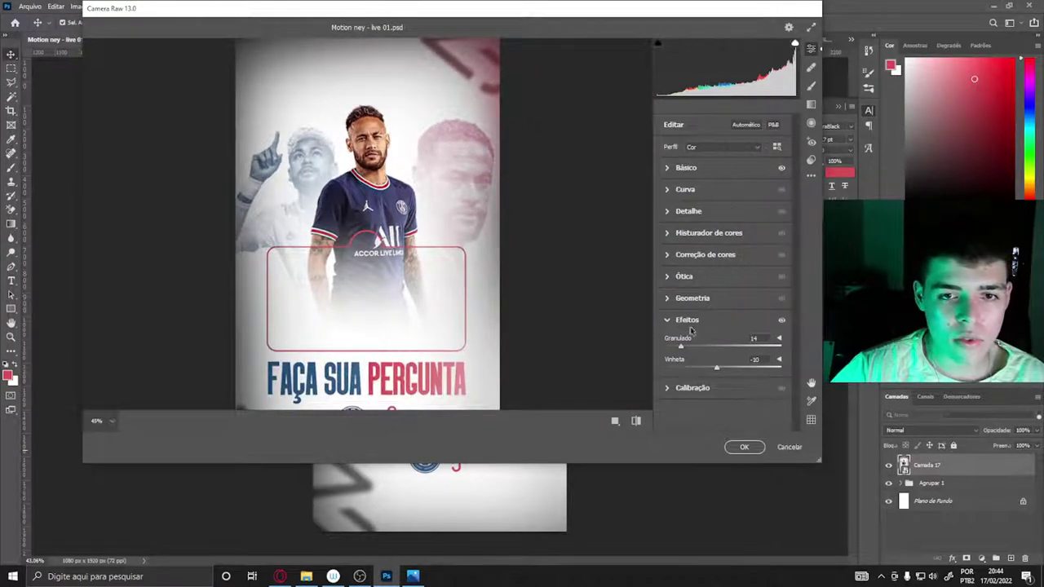
pyautogui.click(689, 169)
pyautogui.click(685, 140)
pyautogui.click(698, 214)
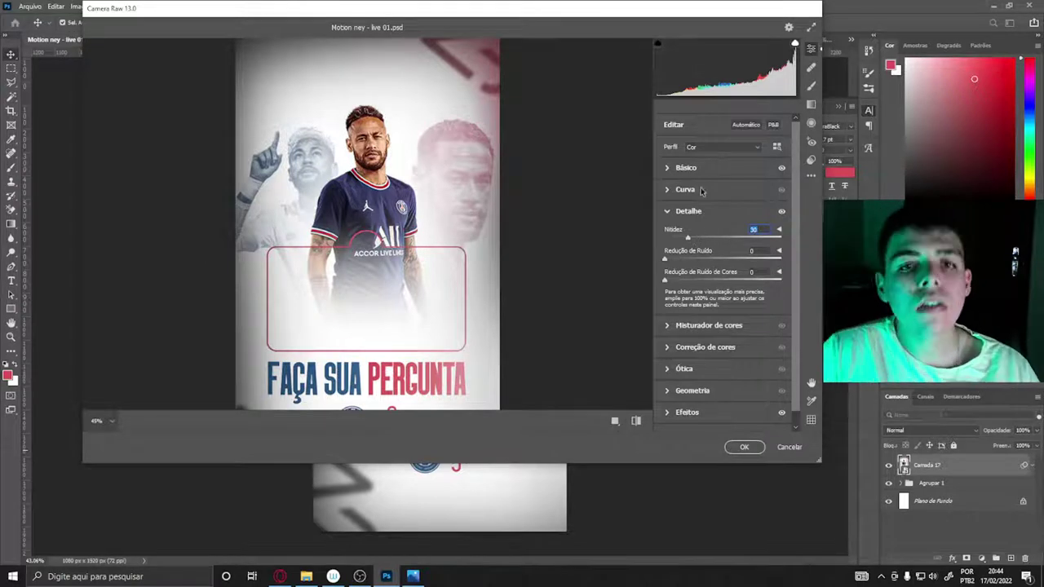
pyautogui.click(685, 168)
pyautogui.moveTo(726, 246); pyautogui.dragTo(739, 243)
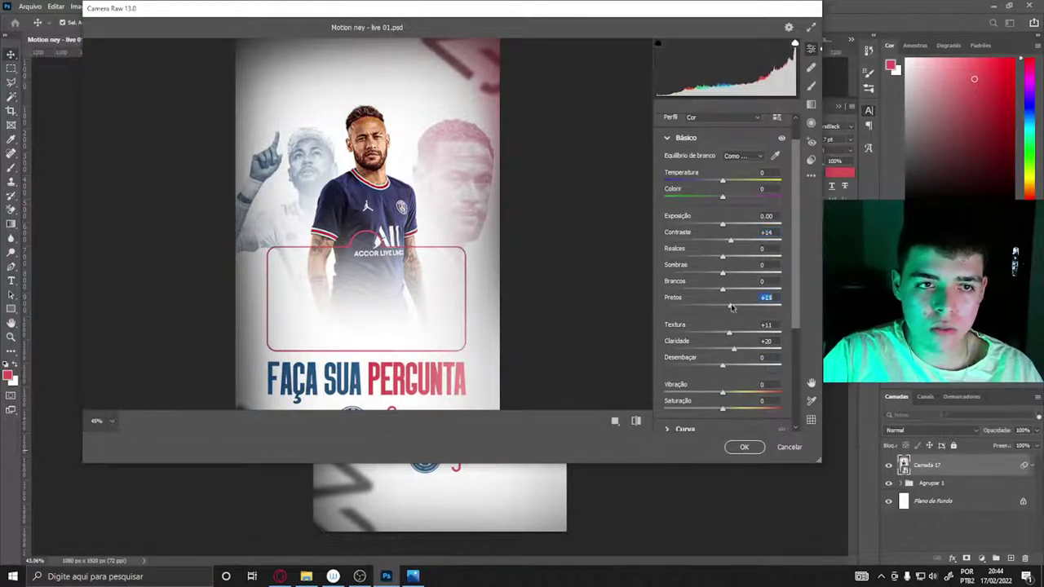
pyautogui.hotkey('ctrl', '0')
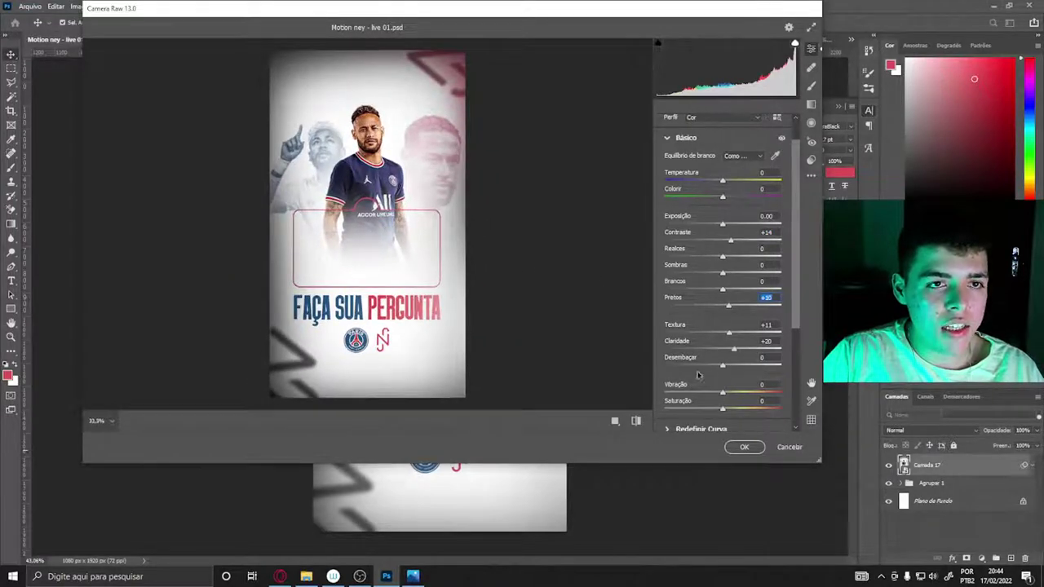
pyautogui.click(751, 448)
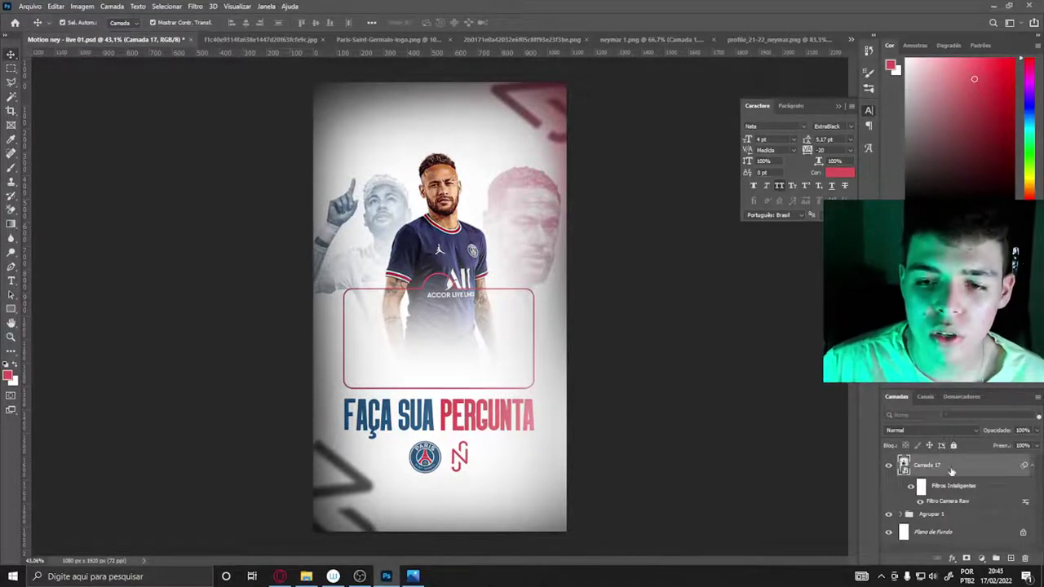
# Hide Camada 17 and quit Photoshop, discarding changes to the other open images
pyautogui.click(888, 466)
pyautogui.click(818, 460)
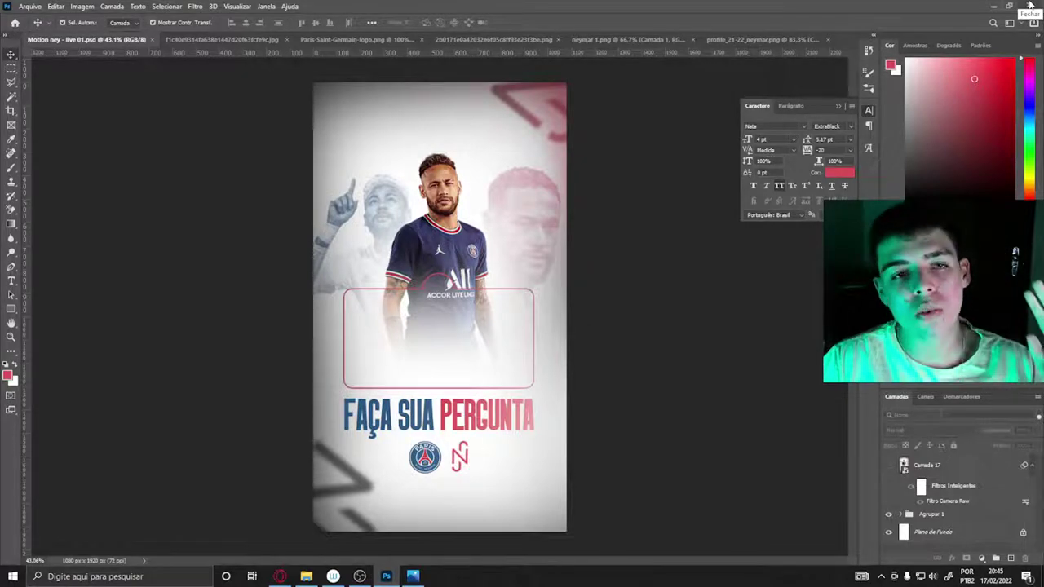
pyautogui.click(1031, 6)
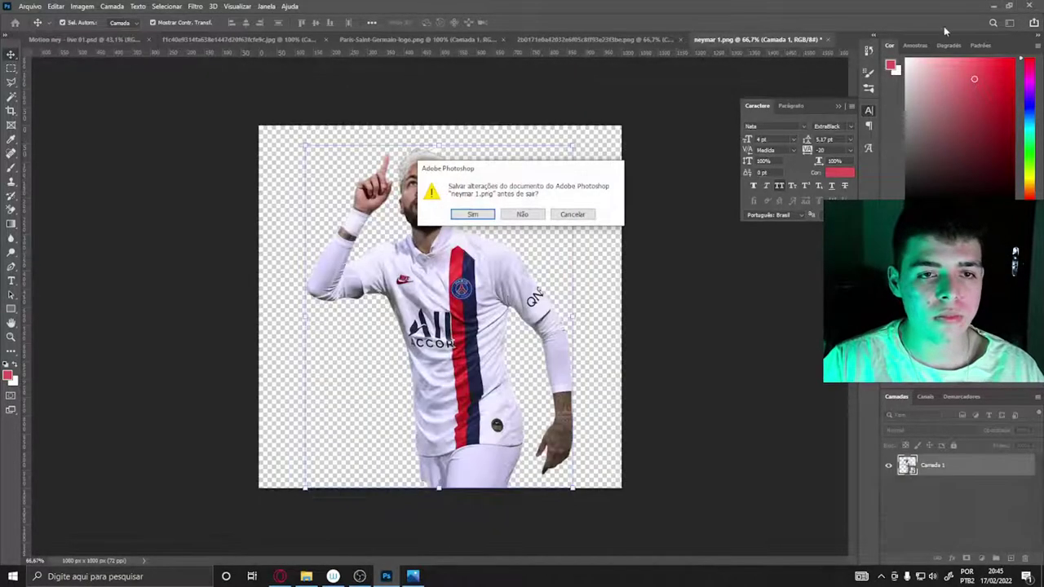
pyautogui.click(521, 214)
pyautogui.click(521, 213)
pyautogui.click(521, 213)
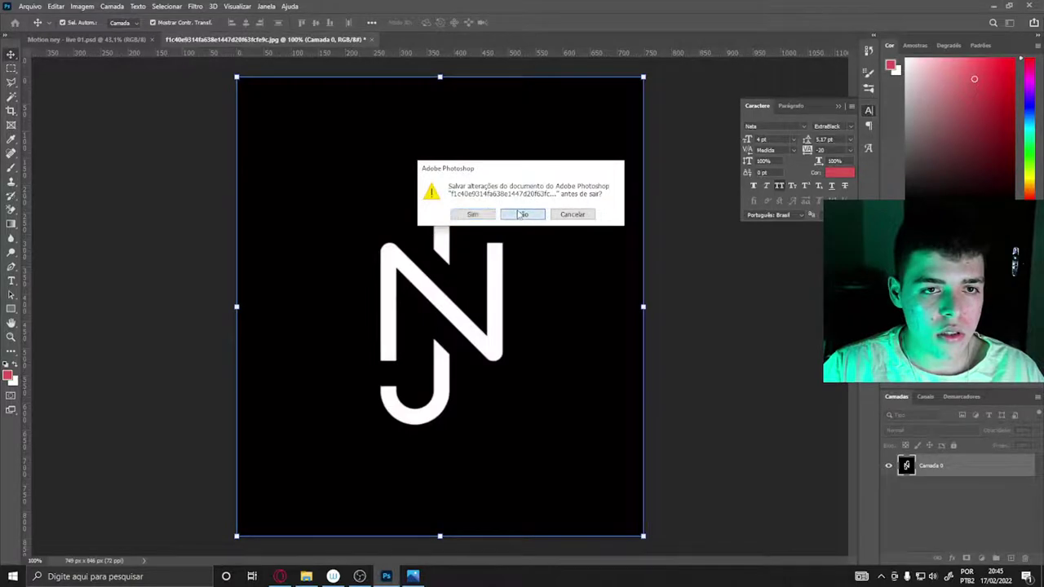
pyautogui.click(521, 214)
pyautogui.click(1041, 578)
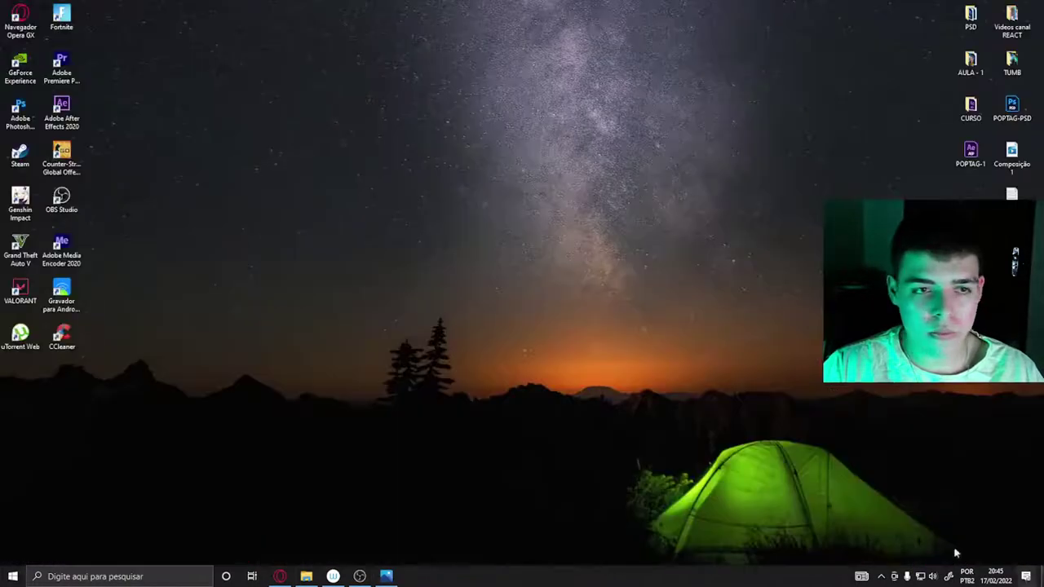
pyautogui.press('super')
# Launch After Effects 2020 from Windows search and wait in the browser while it loads
pyautogui.write('ae')
pyautogui.click(153, 275)
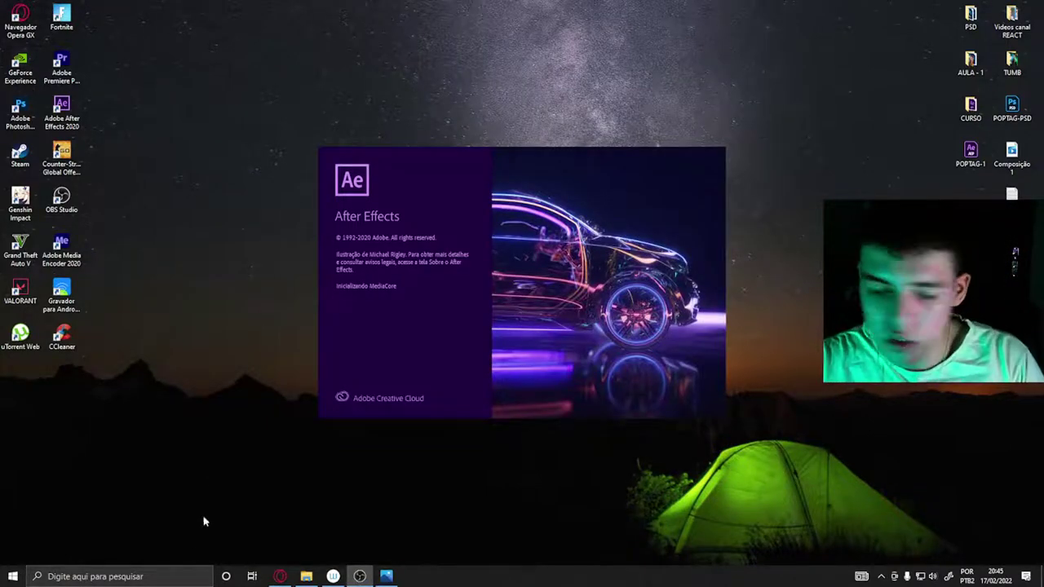
pyautogui.click(280, 577)
pyautogui.hotkey('ctrl', 'Tab')
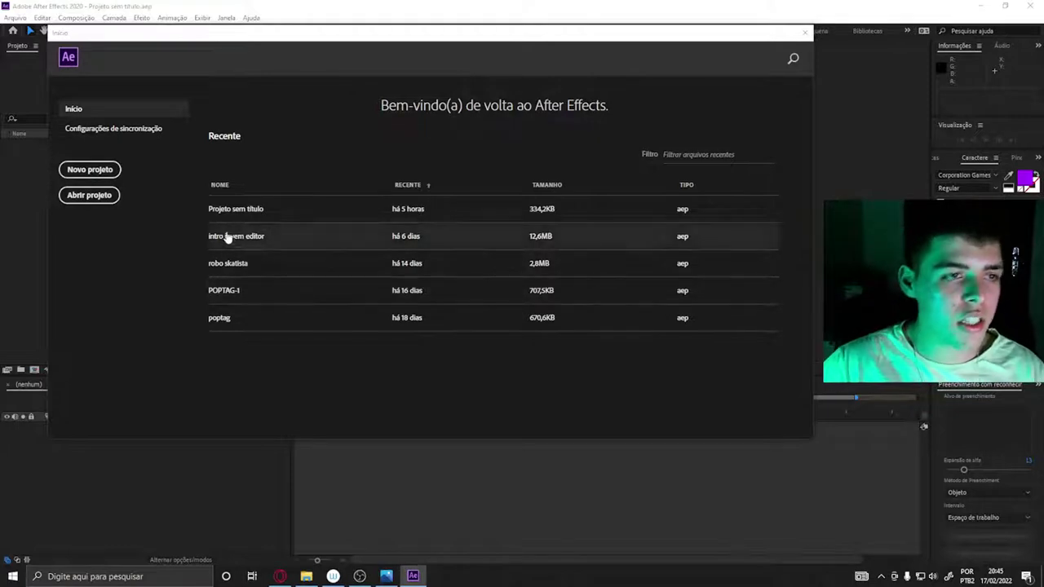
# Create a new project and save it as 'Motion Ney - Animado' in Desktop > AULA - 1
pyautogui.click(89, 170)
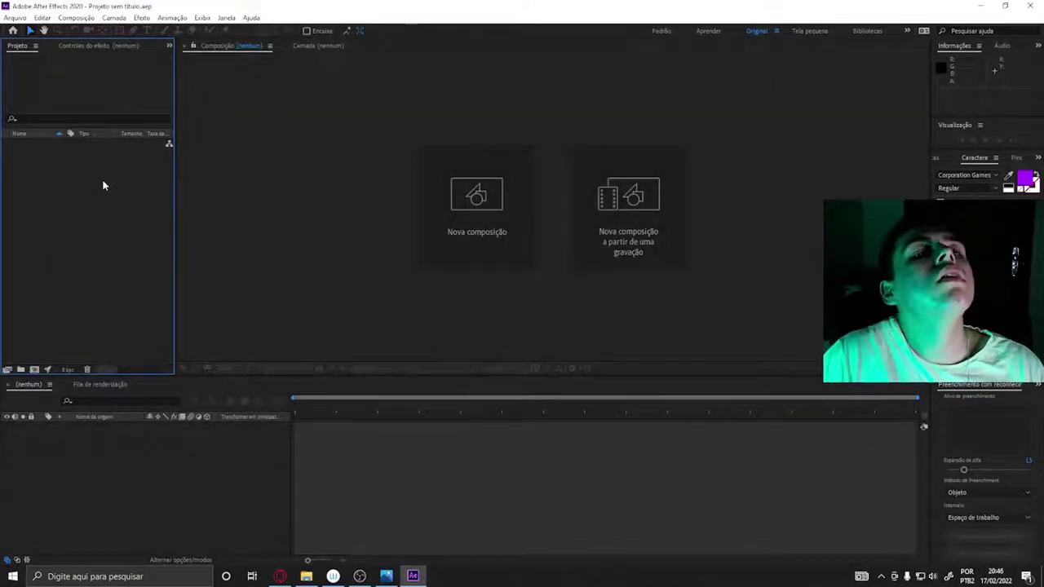
pyautogui.click(332, 181)
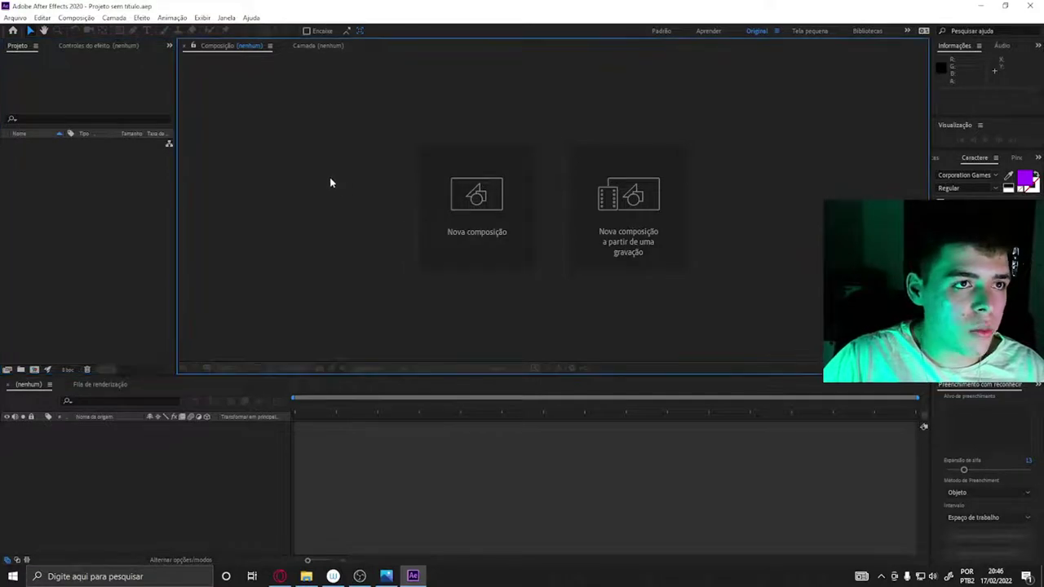
pyautogui.click(17, 17)
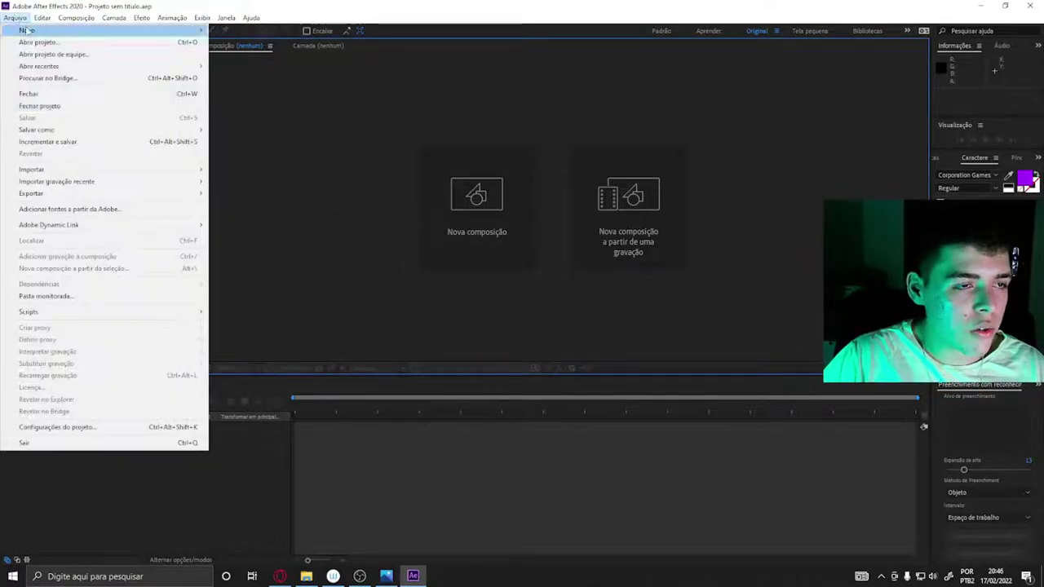
pyautogui.moveTo(37, 130)
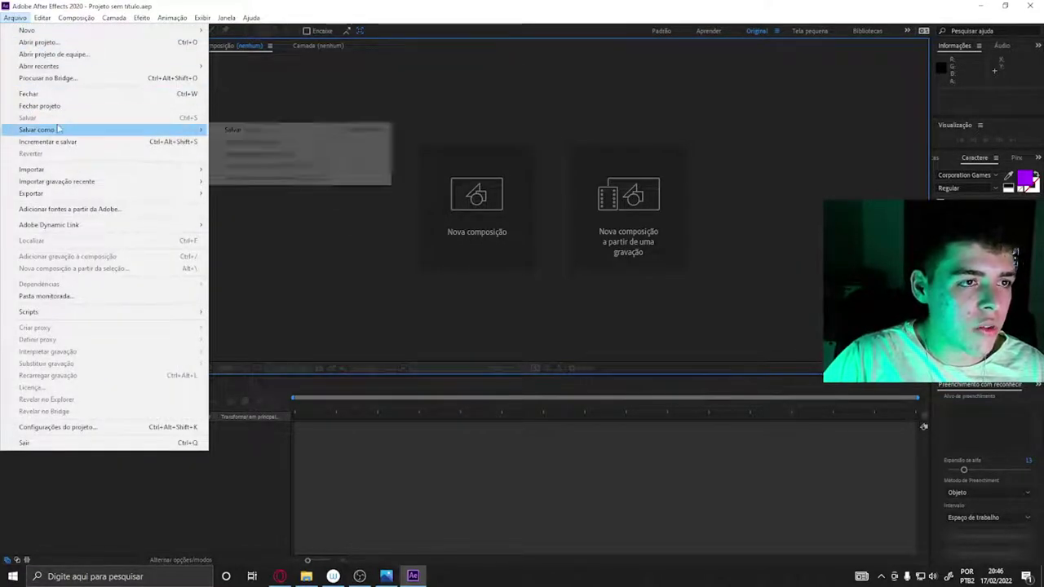
pyautogui.click(232, 130)
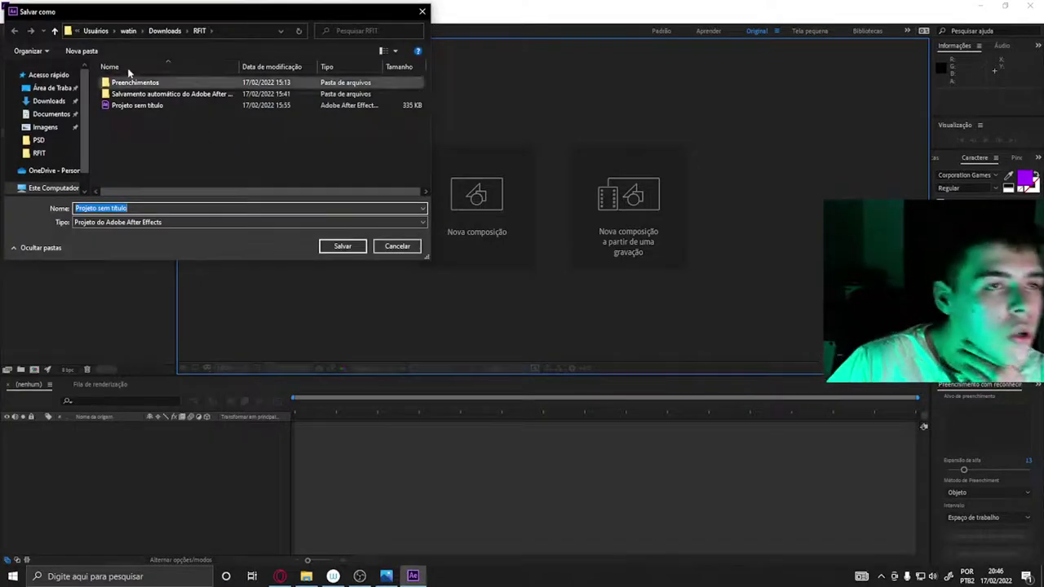
pyautogui.click(50, 88)
pyautogui.doubleClick(149, 86)
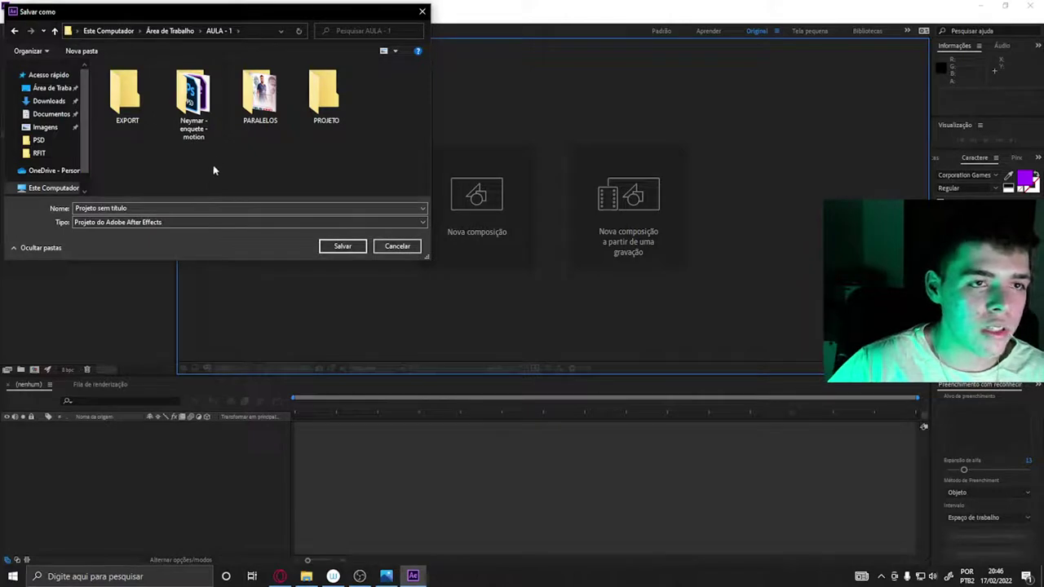
pyautogui.click(163, 208)
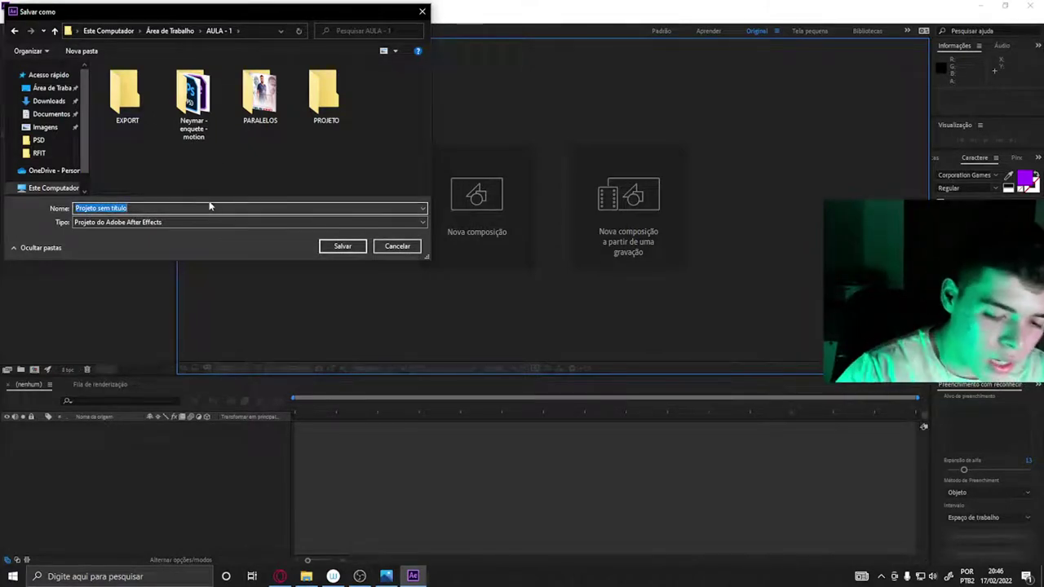
pyautogui.write('mo')
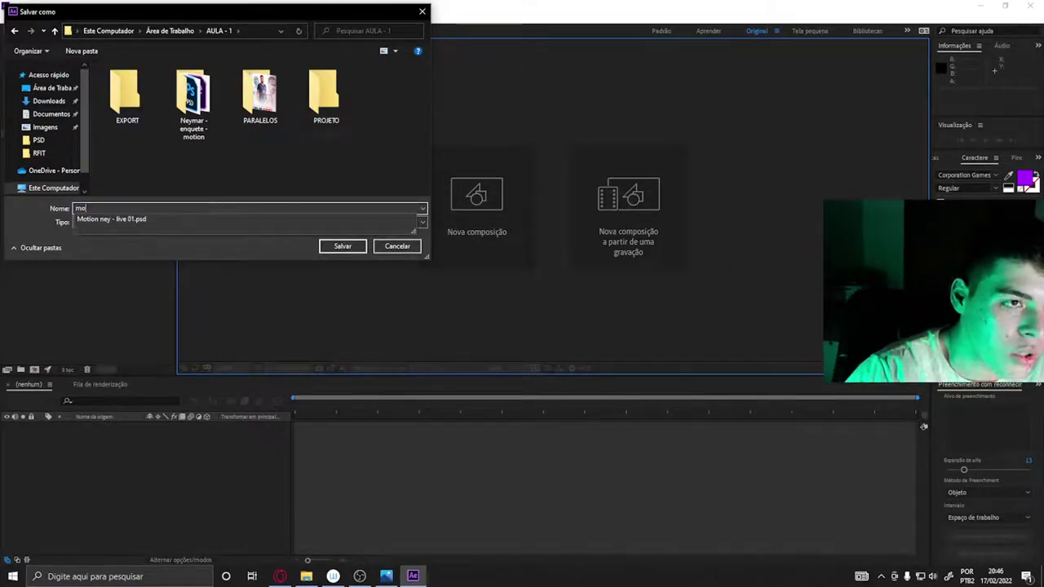
pyautogui.press('BackSpace')
pyautogui.press('BackSpace')
pyautogui.write('Motion Ney')
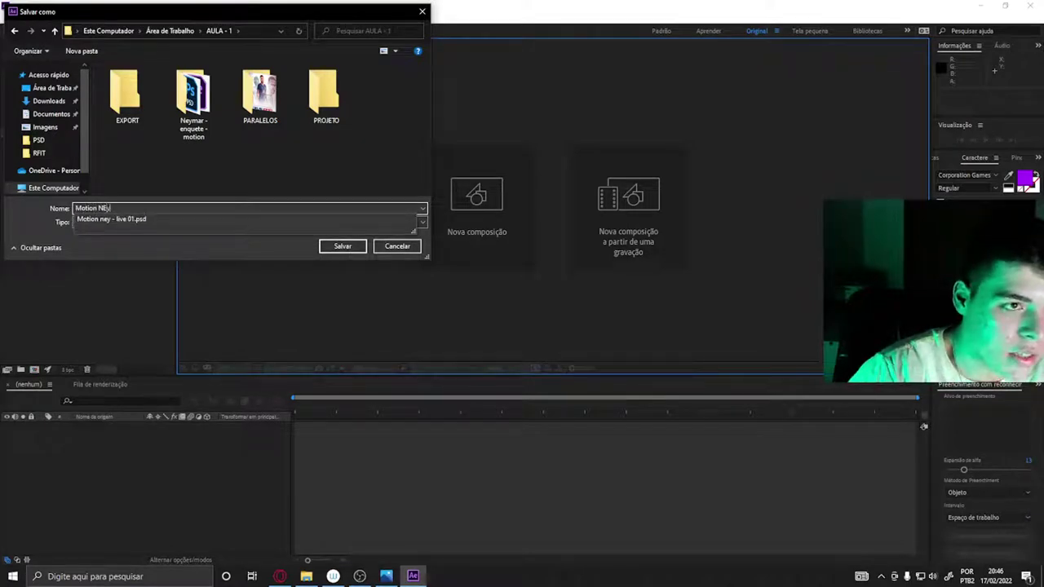
pyautogui.write('Animado')
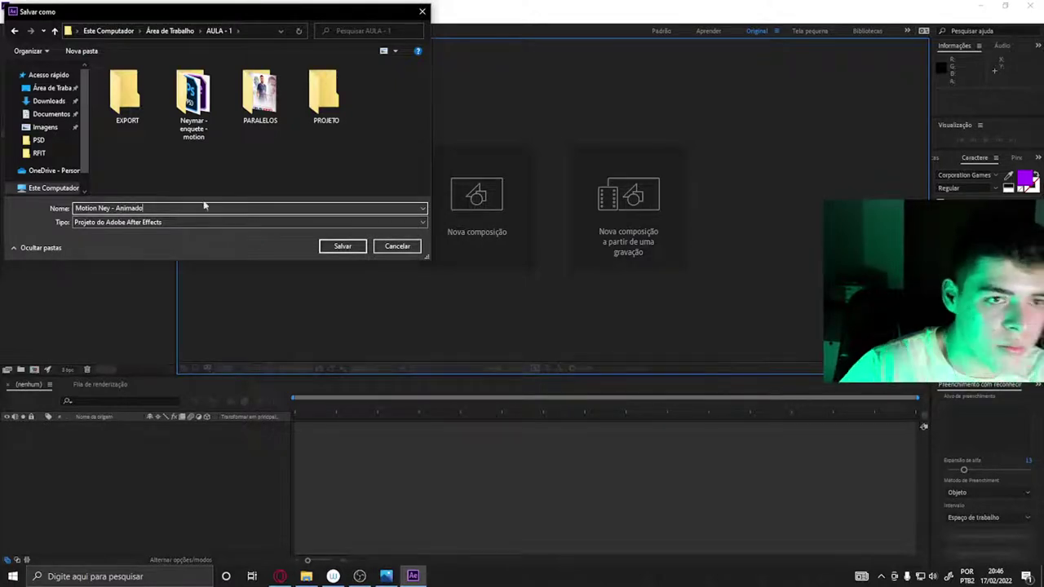
pyautogui.click(339, 245)
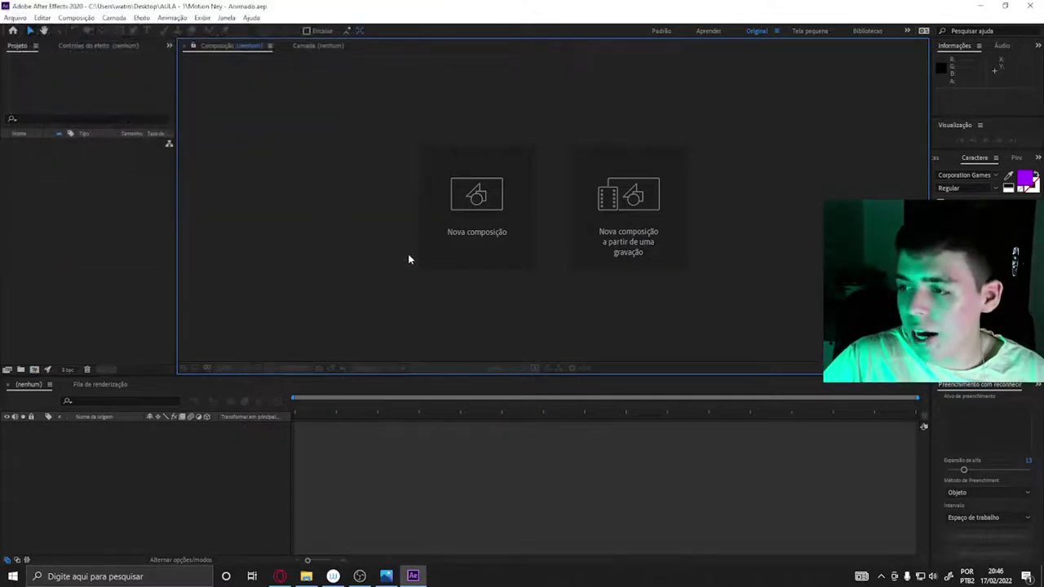
pyautogui.click(360, 576)
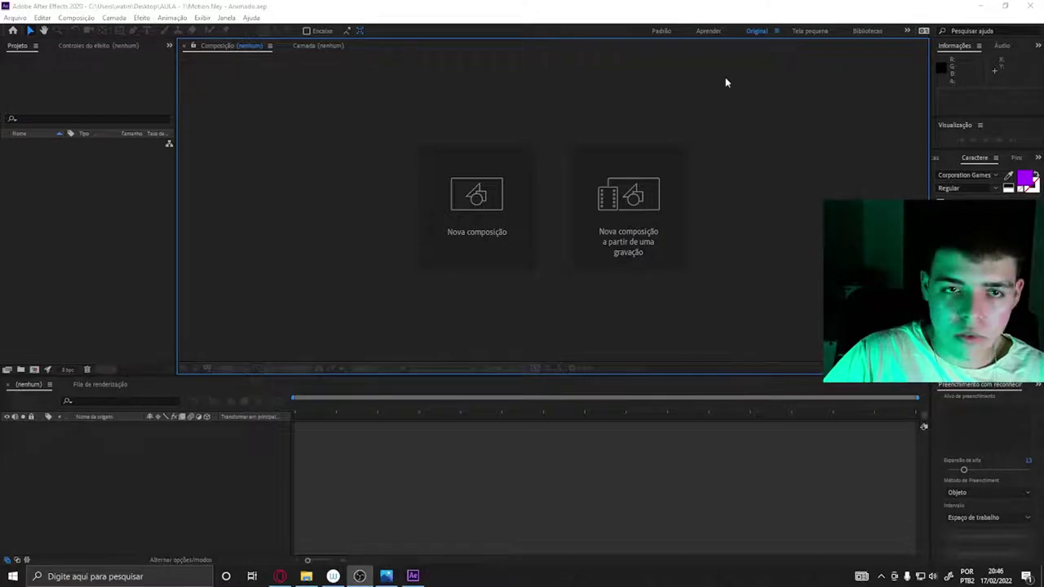
# Create Composição 1, remove it again, and bring up Importar arquivo with Ctrl+I
pyautogui.click(466, 244)
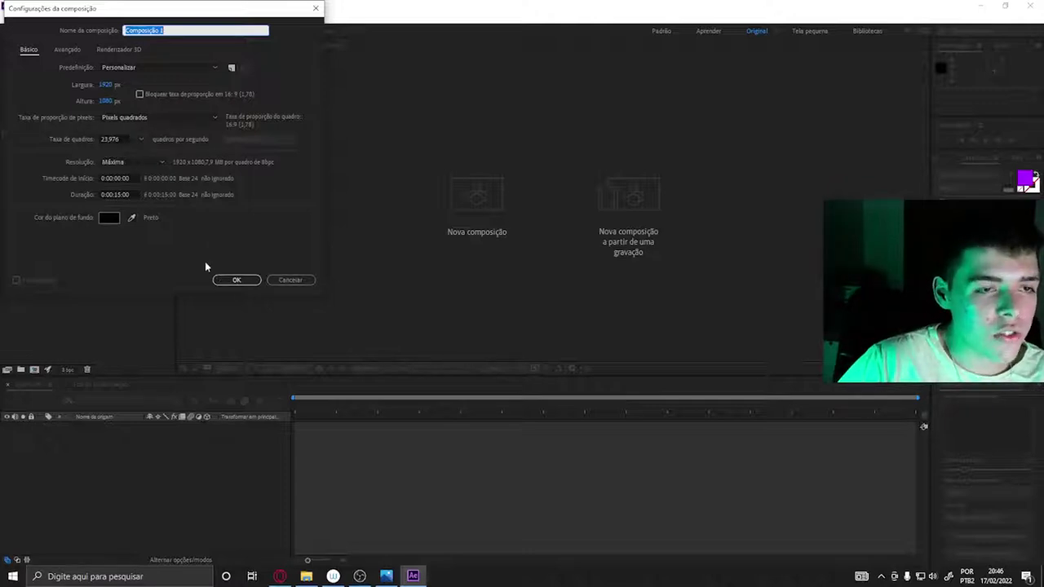
pyautogui.click(232, 281)
pyautogui.scroll(-8, 489, 236)
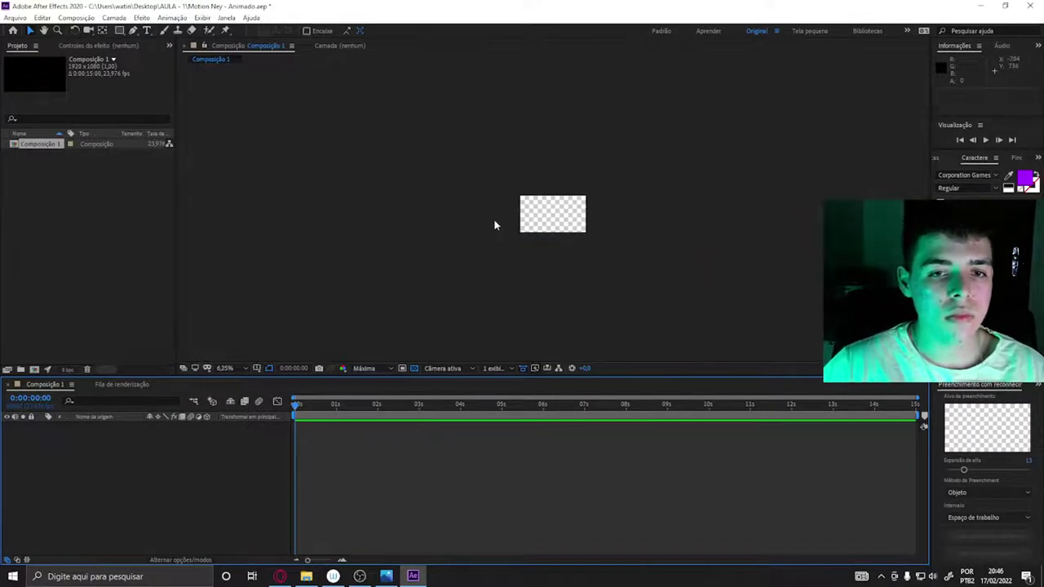
pyautogui.scroll(4, 326, 212)
pyautogui.press('Delete')
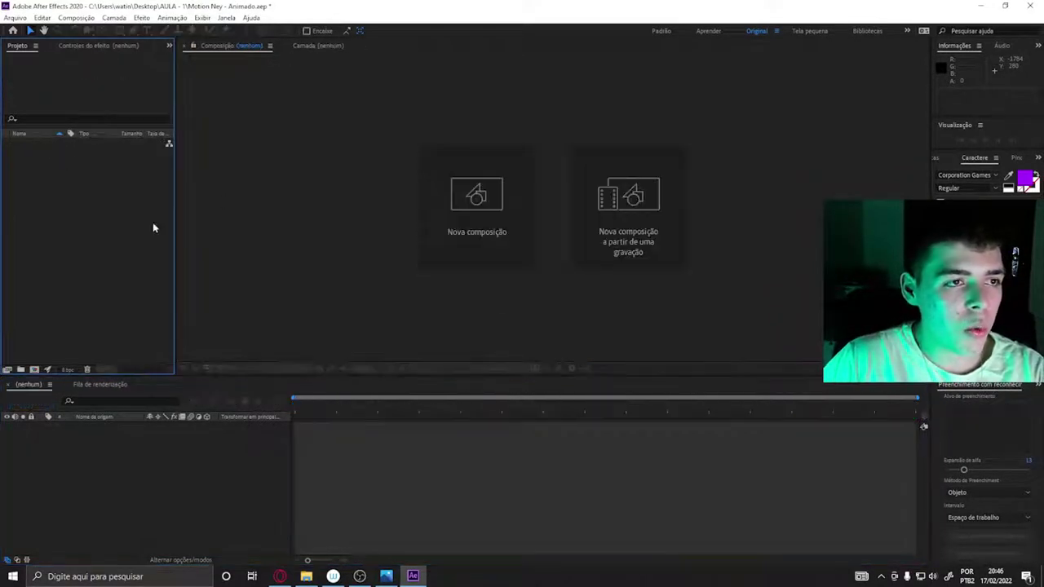
pyautogui.hotkey('ctrl', 'i')
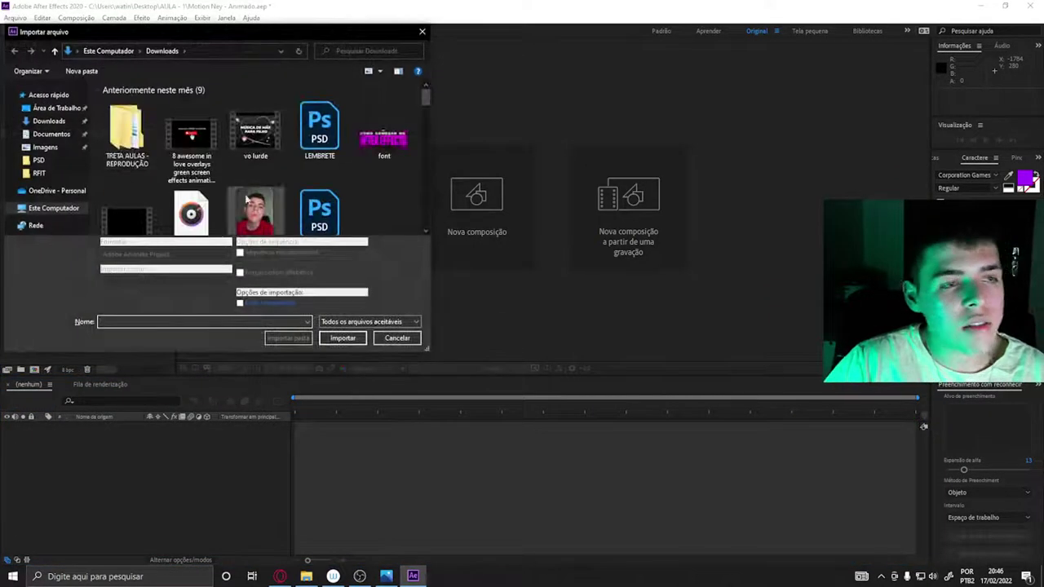
# Import Motion ney - live 01.psd from AULA - 1 as a composition keeping layer sizes
pyautogui.click(30, 114)
pyautogui.click(387, 340)
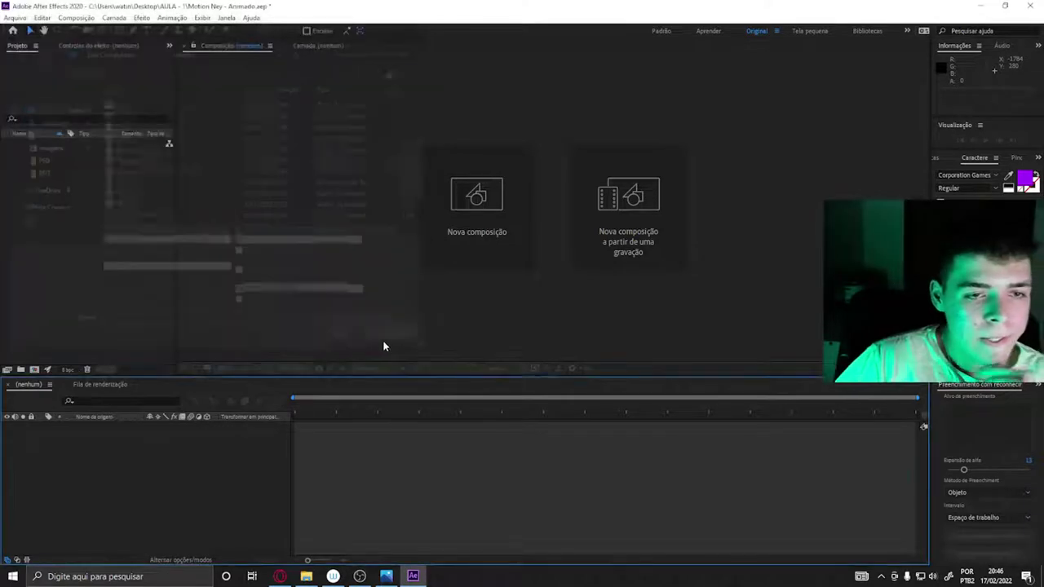
pyautogui.hotkey('ctrl', 'i')
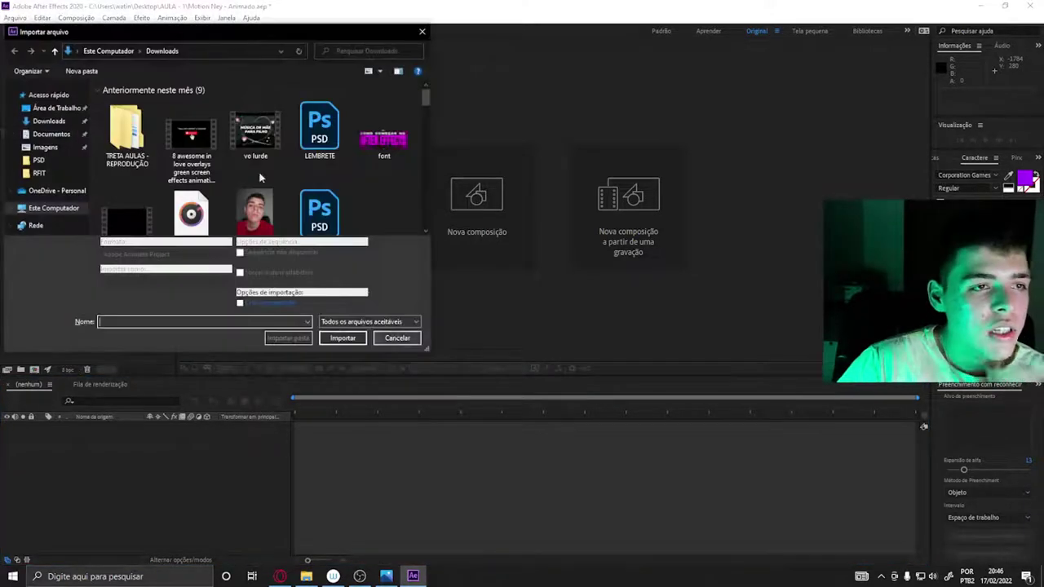
pyautogui.click(49, 107)
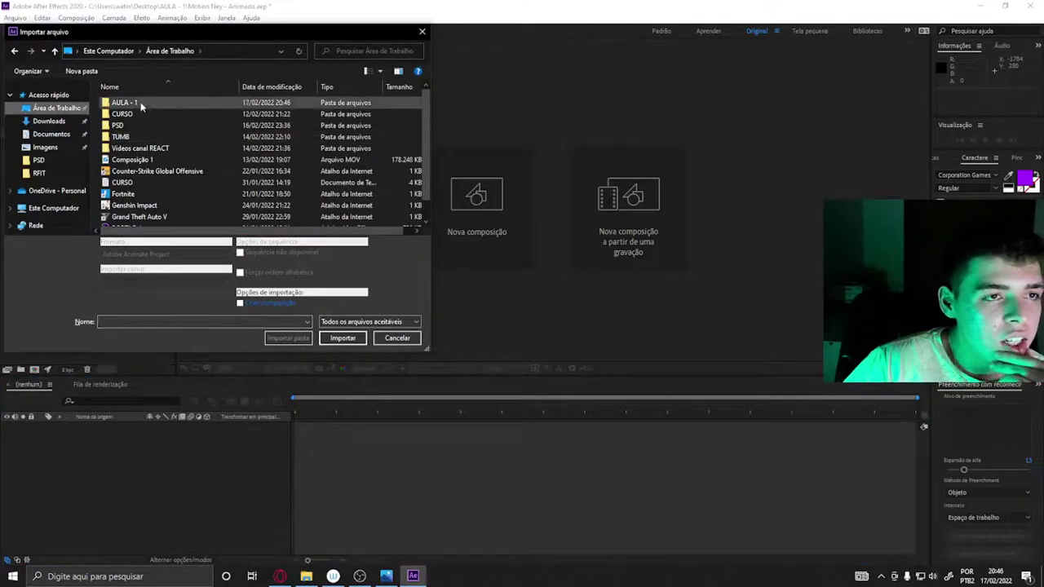
pyautogui.doubleClick(135, 103)
pyautogui.click(399, 213)
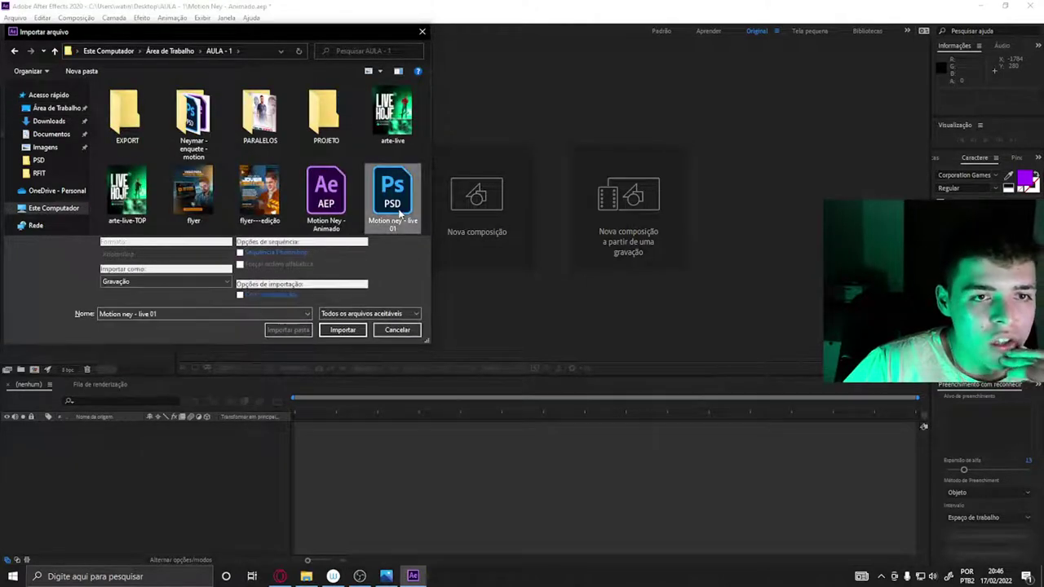
pyautogui.click(343, 330)
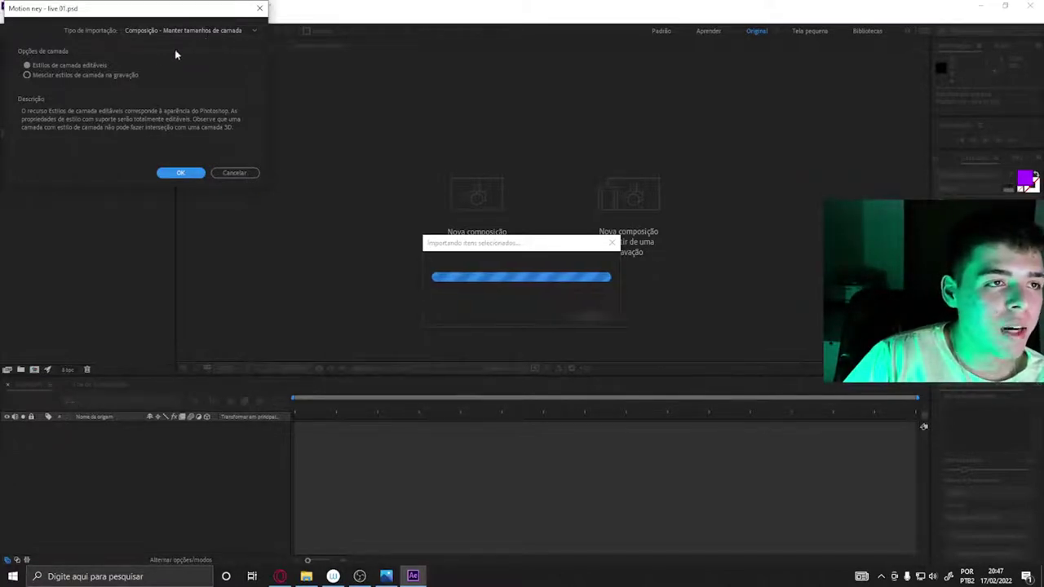
pyautogui.click(180, 175)
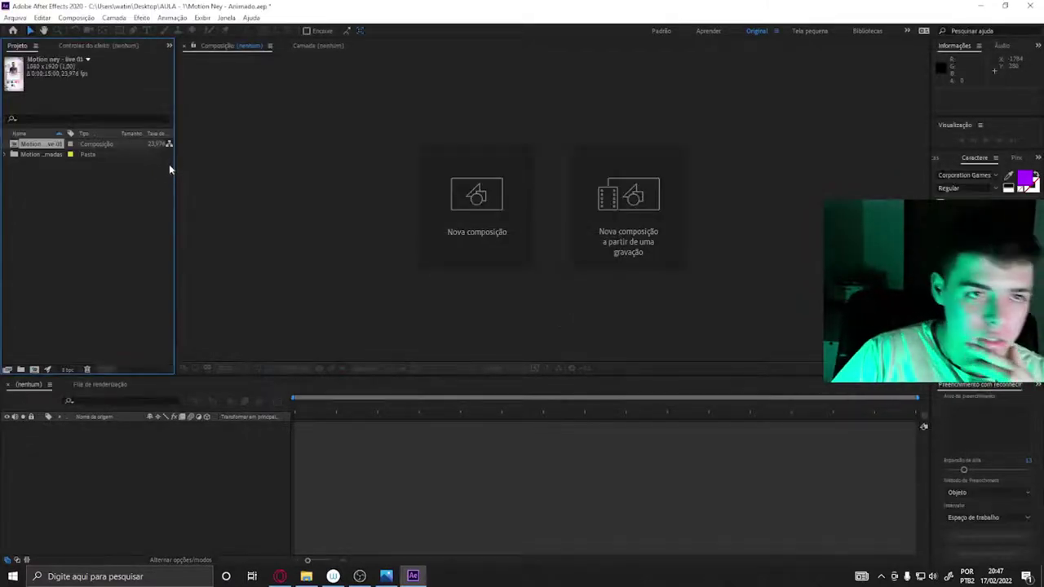
# Open the live 01 comp, enter the Agrupar 1 precomp and delete its PALETA COR layer
pyautogui.doubleClick(49, 145)
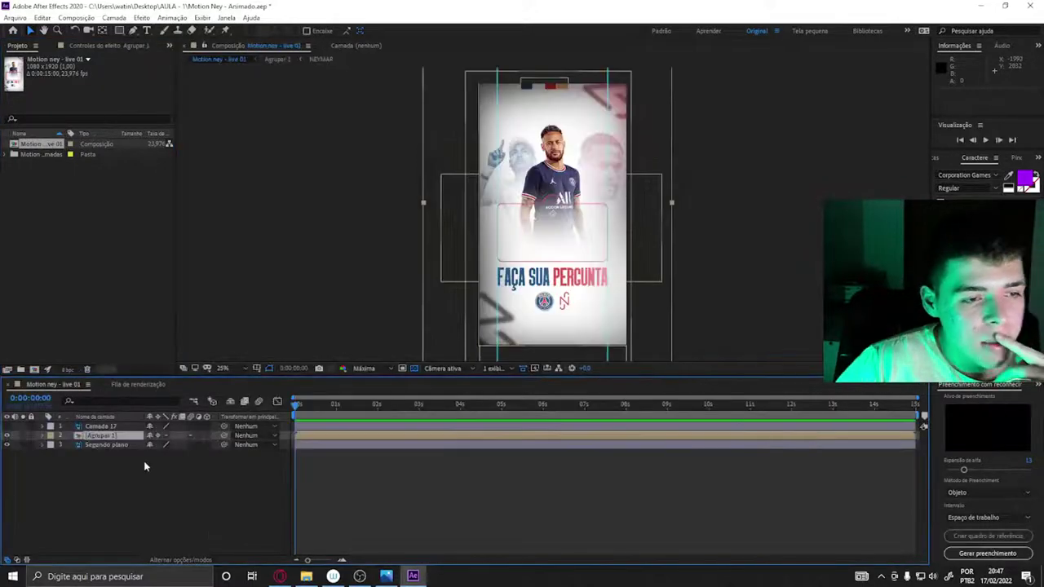
pyautogui.click(106, 426)
pyautogui.click(93, 417)
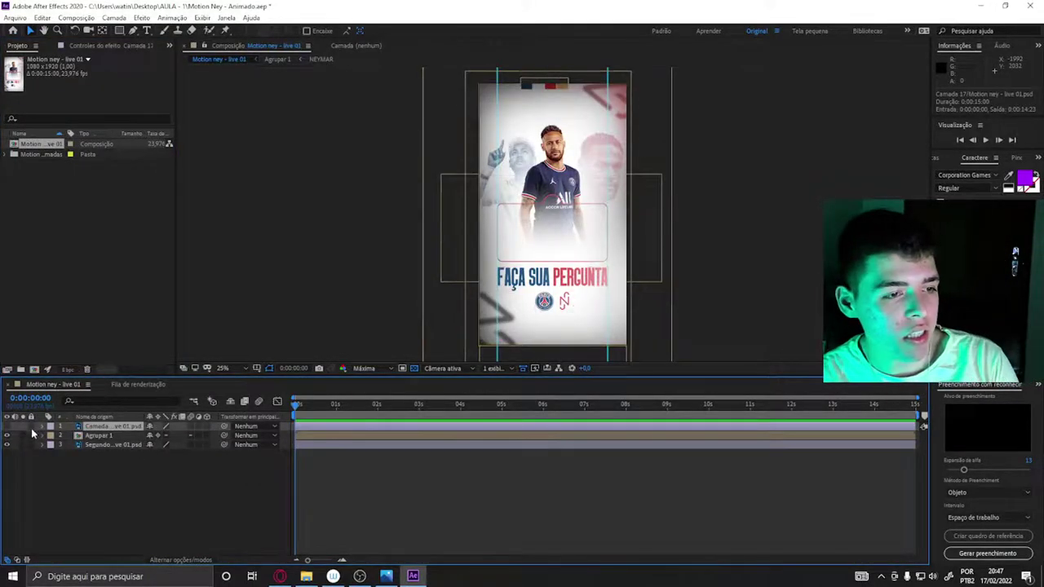
pyautogui.doubleClick(122, 435)
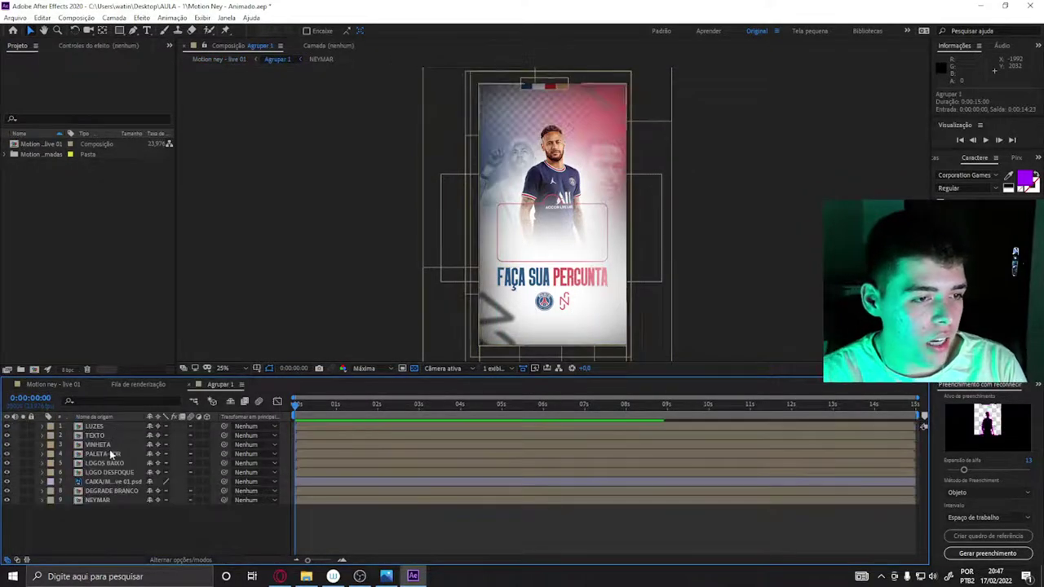
pyautogui.press('Delete')
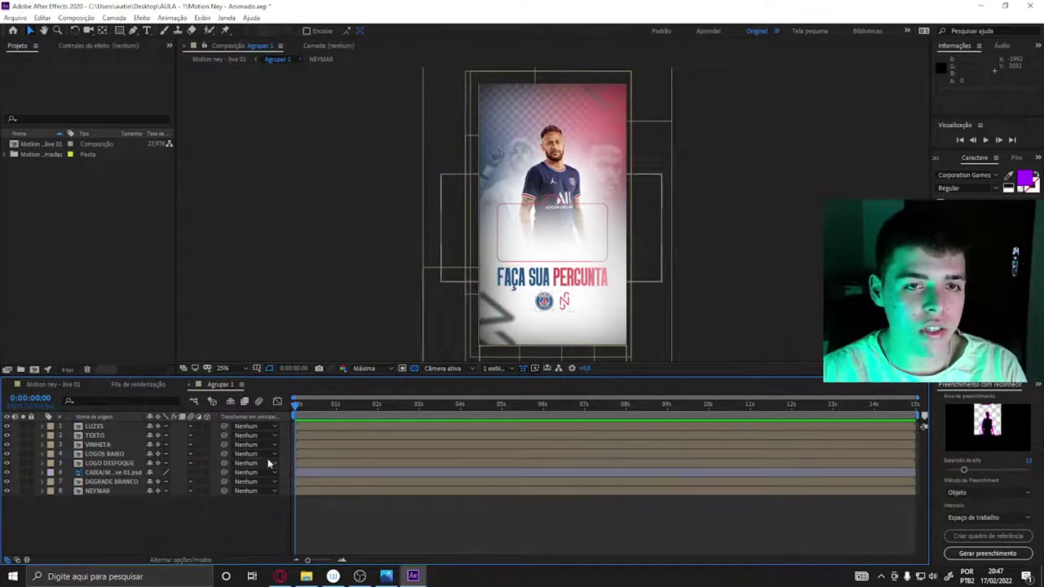
pyautogui.click(413, 369)
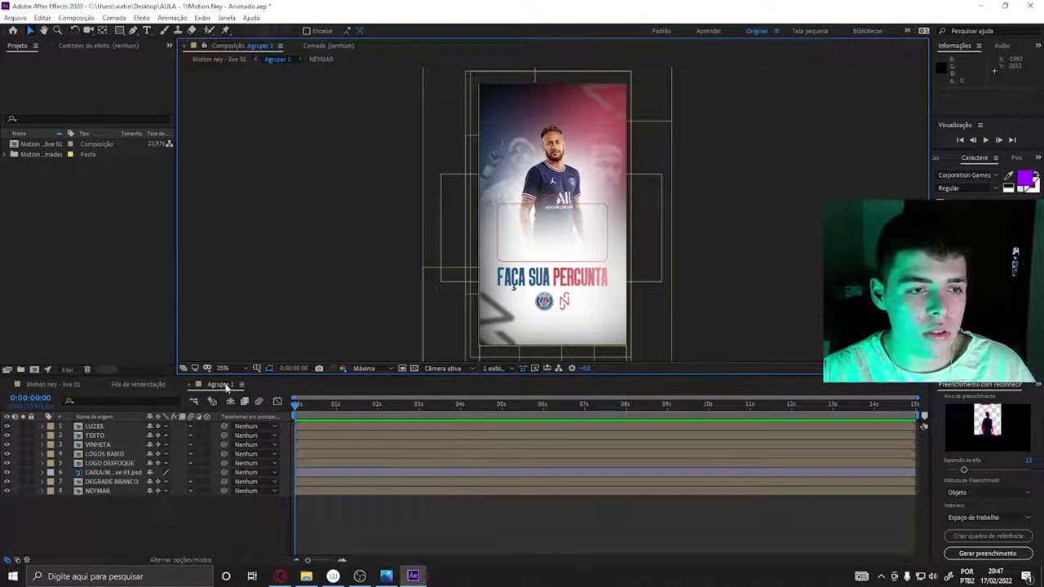
# Add a white solid, Branco Sólido 1, and move it below the NEYMAR layer
pyautogui.rightClick(110, 508)
pyautogui.moveTo(138, 394)
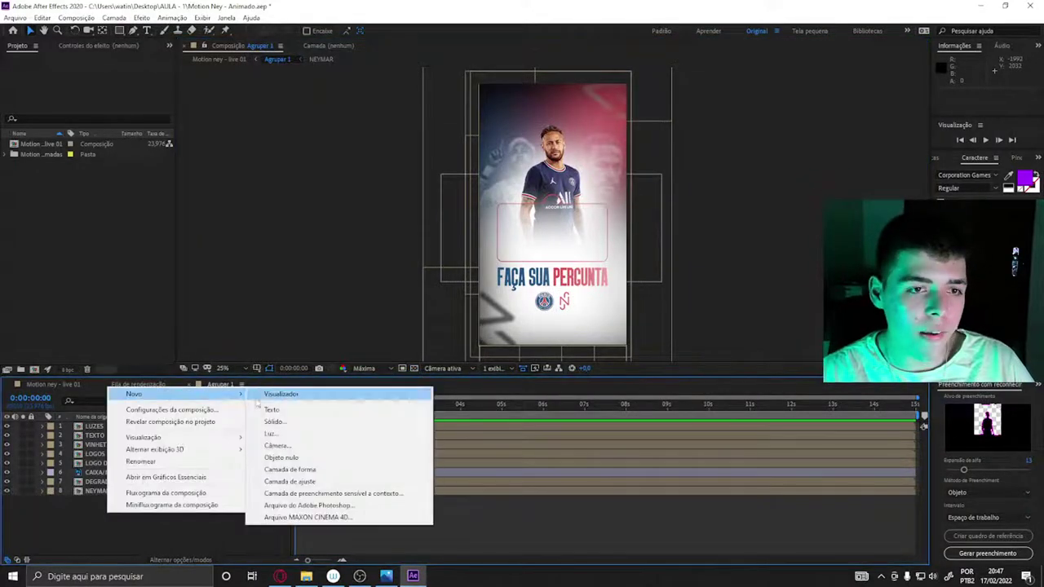
pyautogui.click(272, 421)
pyautogui.click(152, 190)
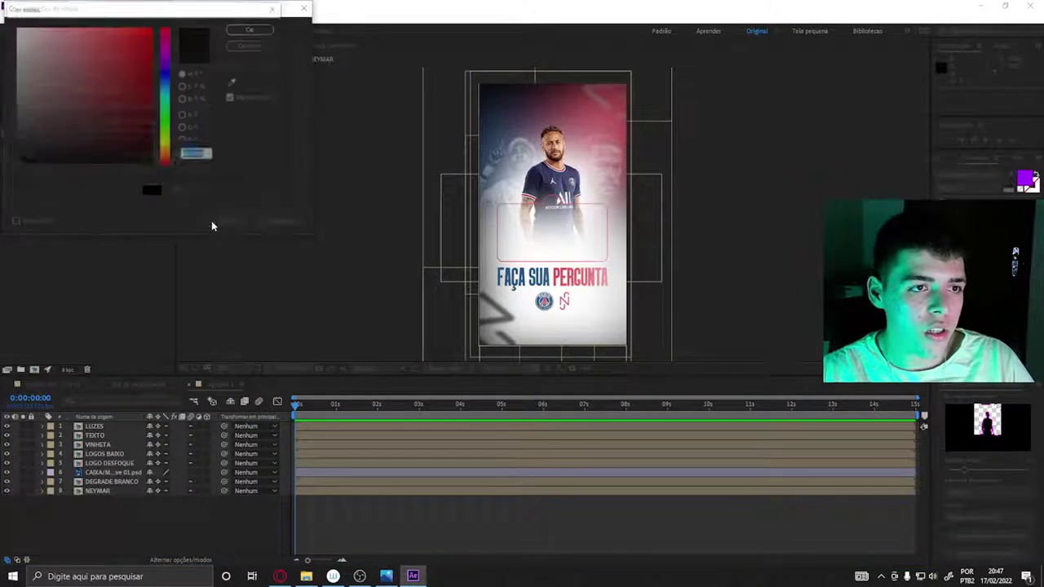
pyautogui.click(15, 21)
pyautogui.click(249, 30)
pyautogui.click(224, 220)
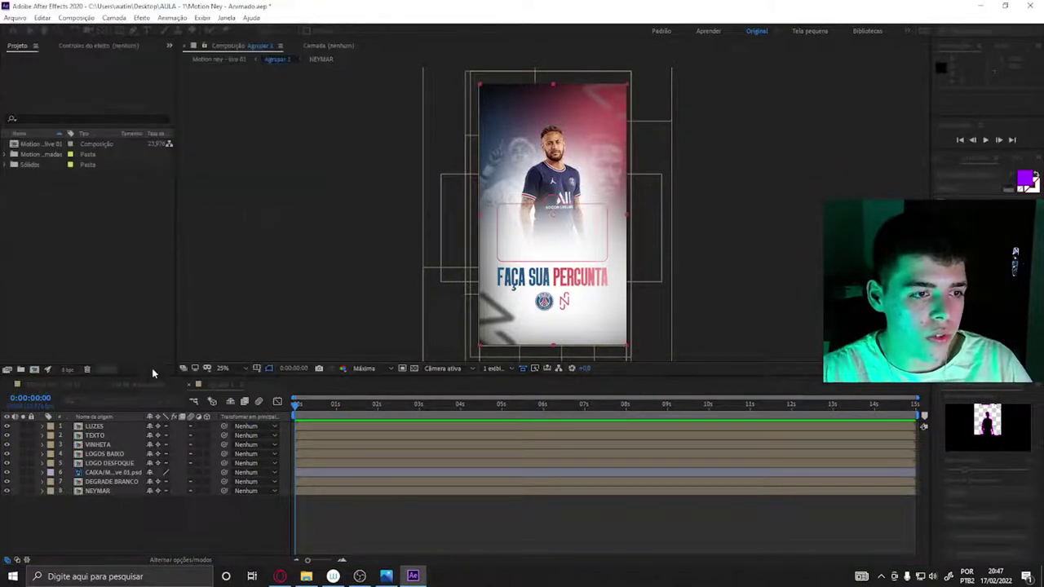
pyautogui.moveTo(102, 426); pyautogui.dragTo(107, 522)
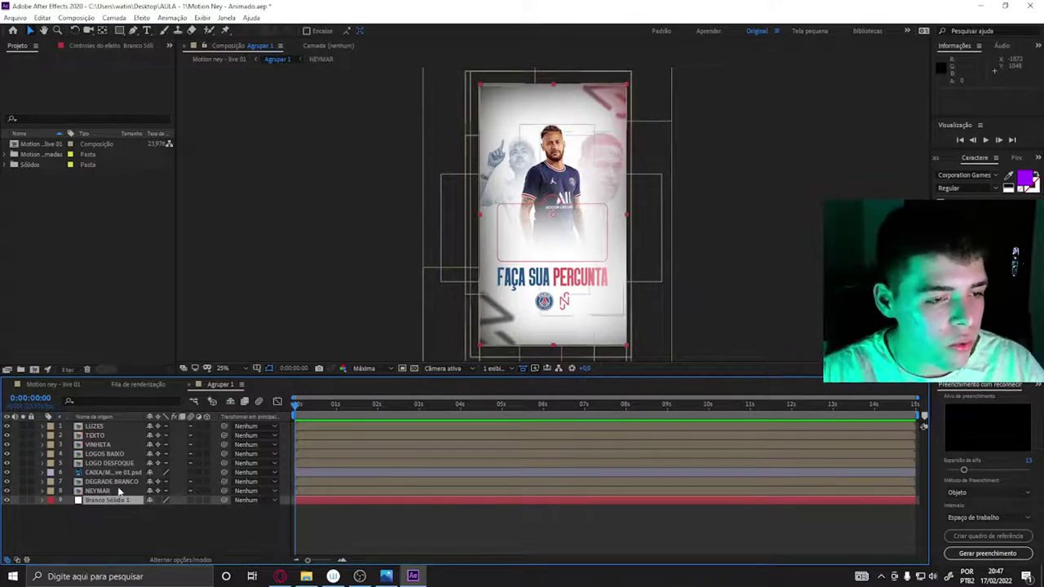
pyautogui.click(33, 482)
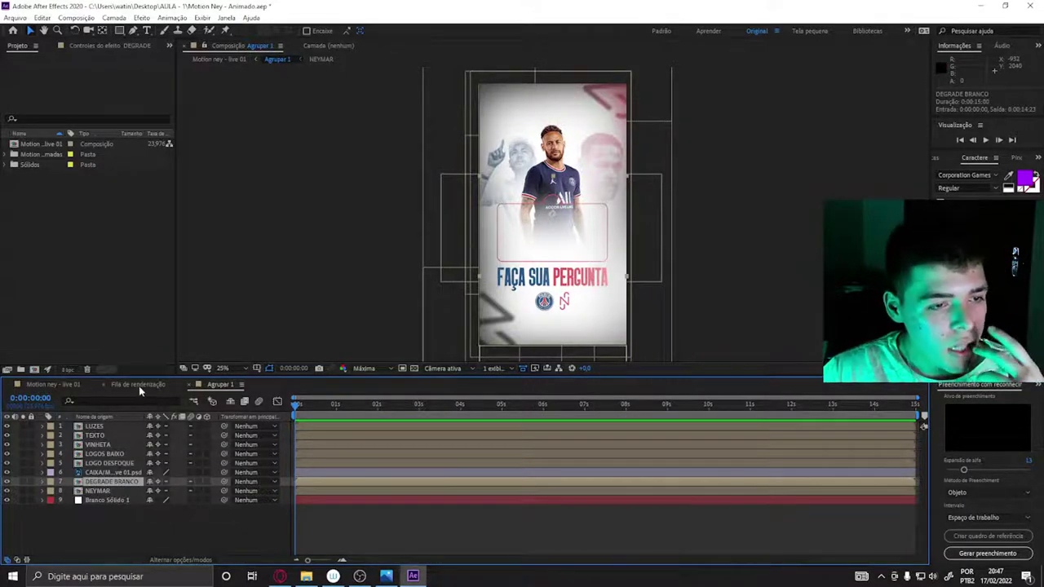
# Inside LOGOS BAIXO, give Camada 3's opacity a wiggle(100,100) expression and preview it
pyautogui.doubleClick(113, 454)
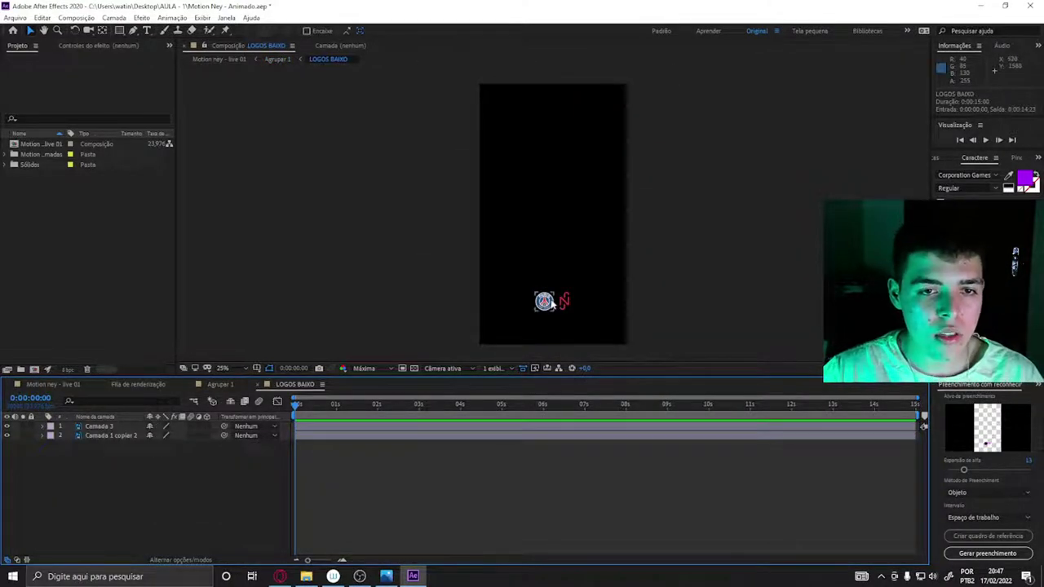
pyautogui.click(548, 302)
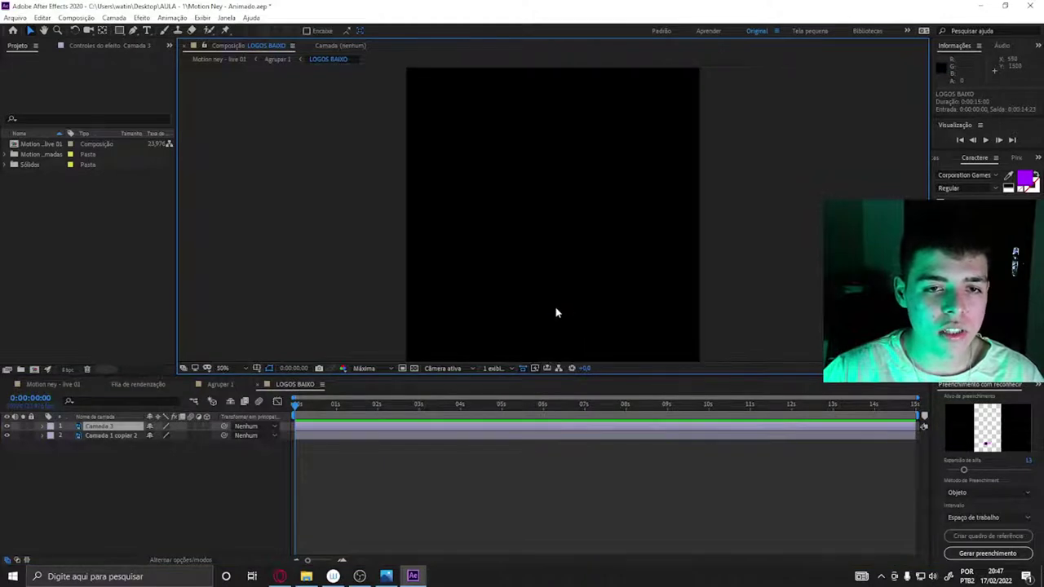
pyautogui.scroll(2, 620, 119)
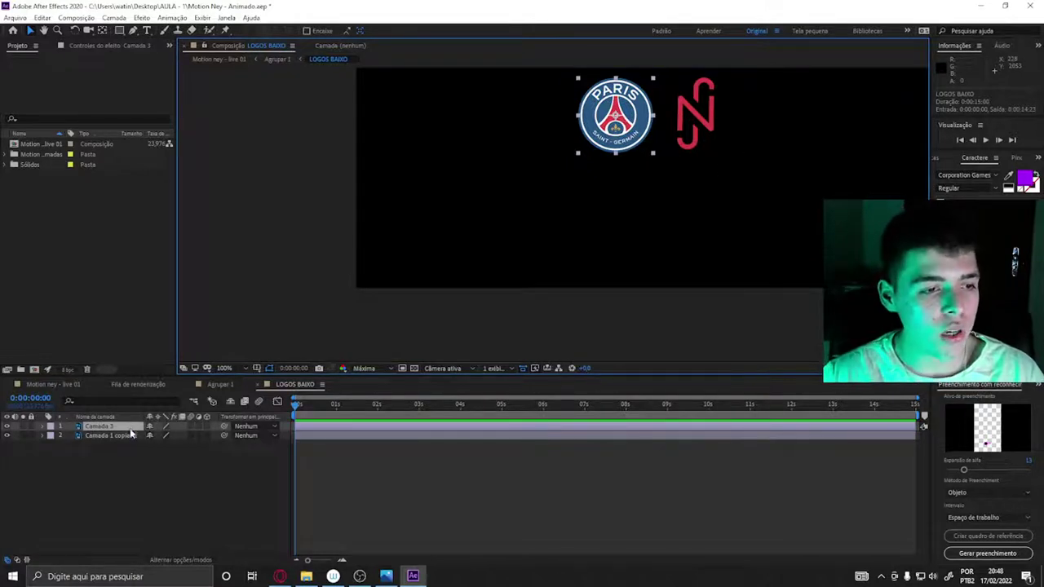
pyautogui.press('t')
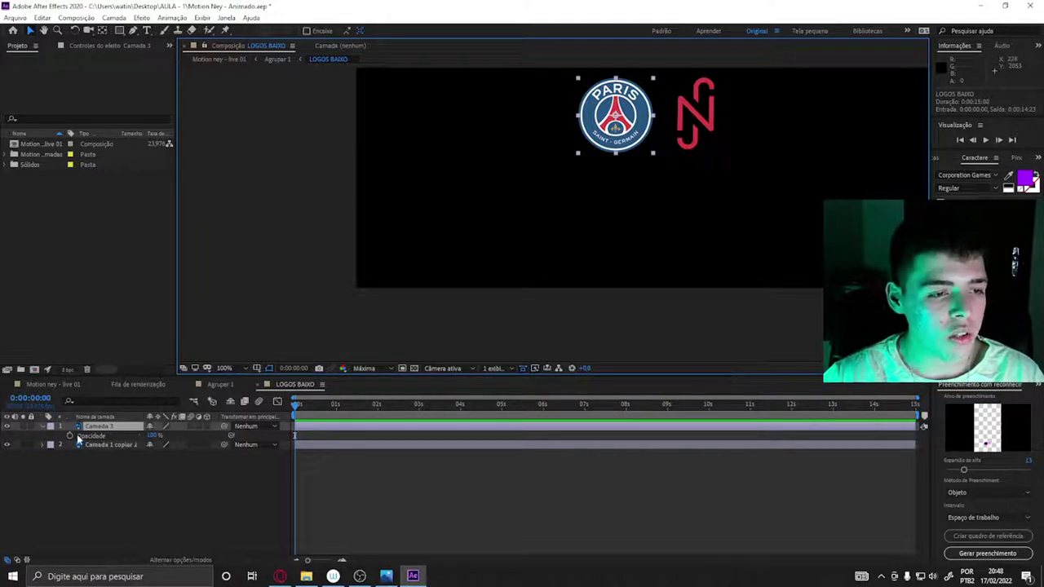
pyautogui.press('t')
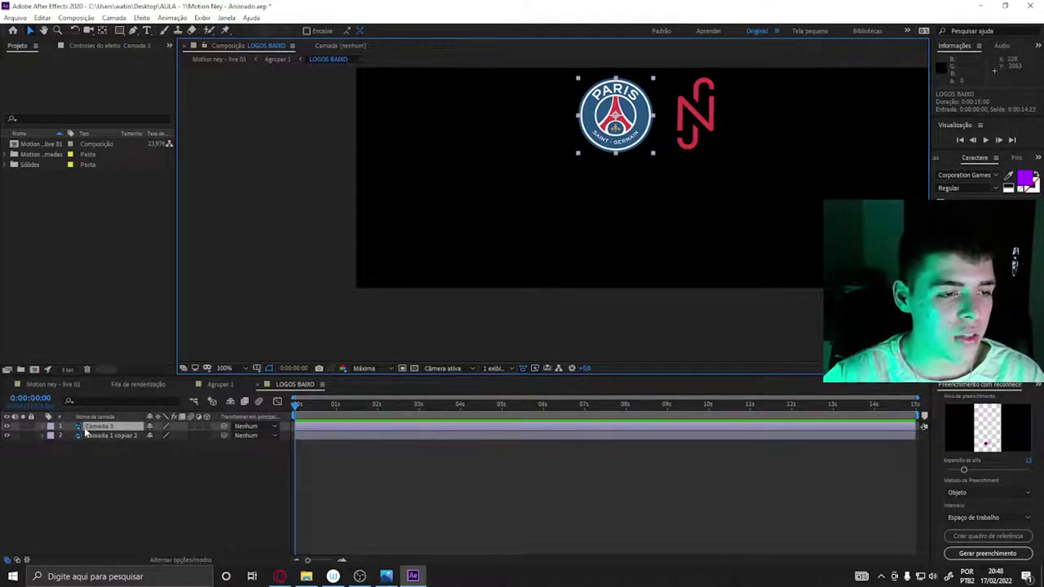
pyautogui.press('t')
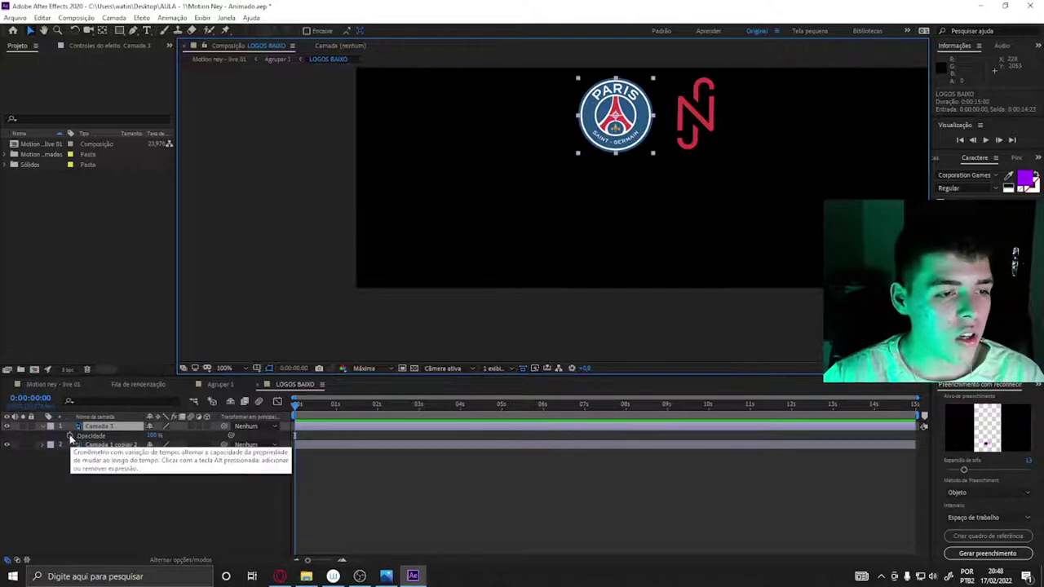
pyautogui.keyDown('alt'); pyautogui.click(70, 438); pyautogui.keyUp('alt')
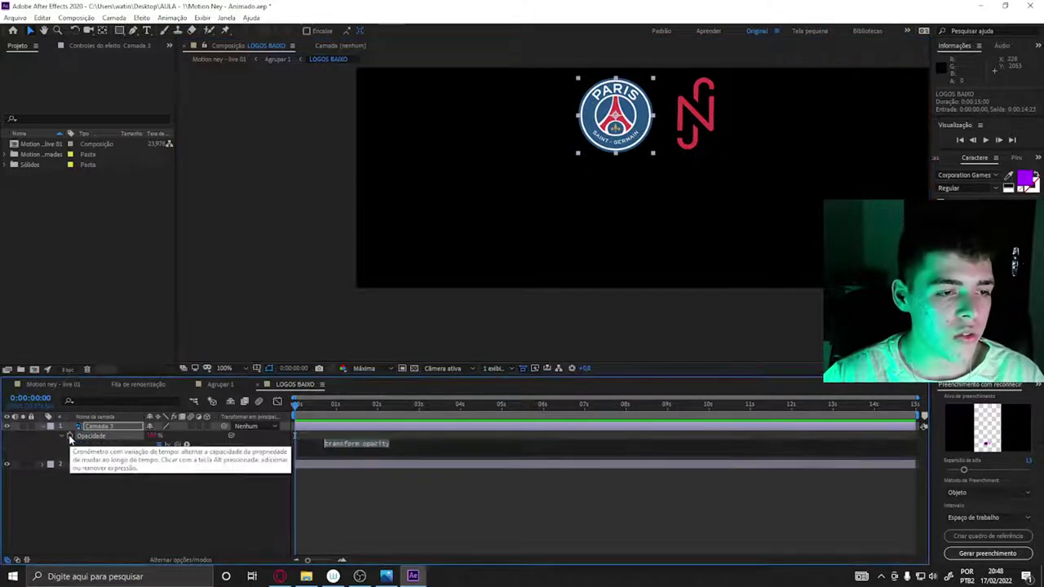
pyautogui.click(331, 461)
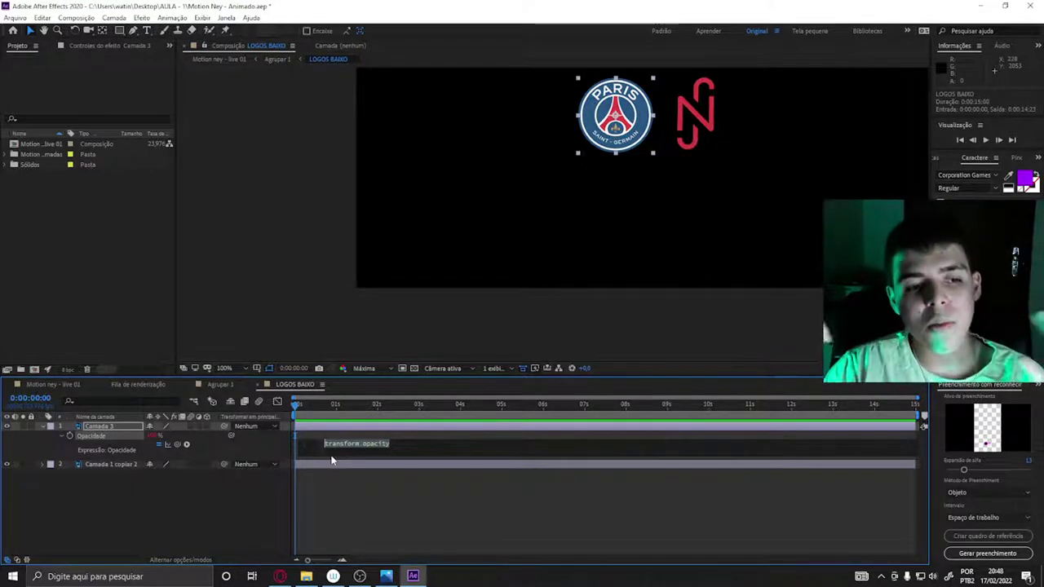
pyautogui.write('wi')
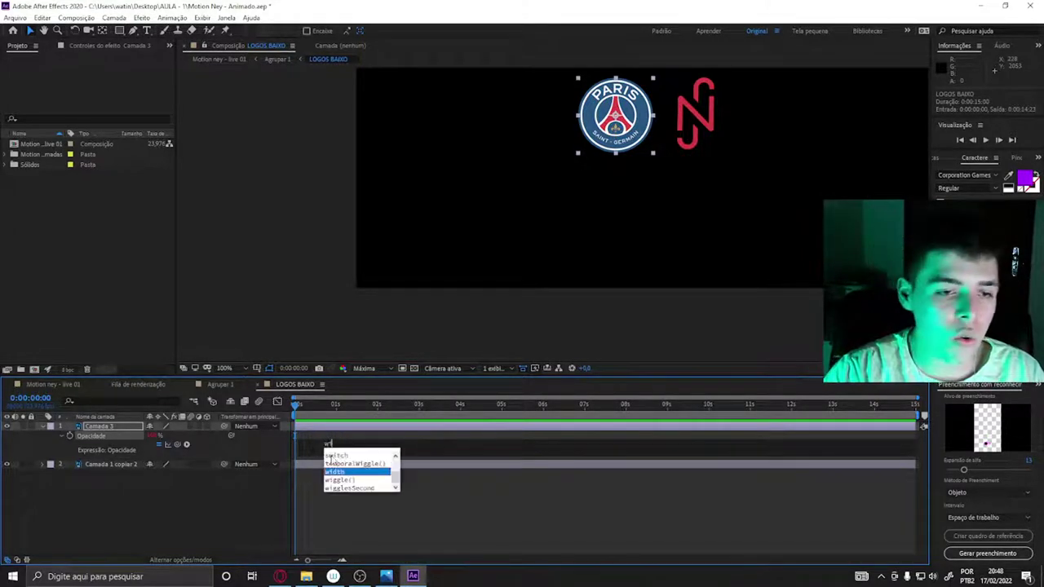
pyautogui.write('ggle')
pyautogui.press('Return')
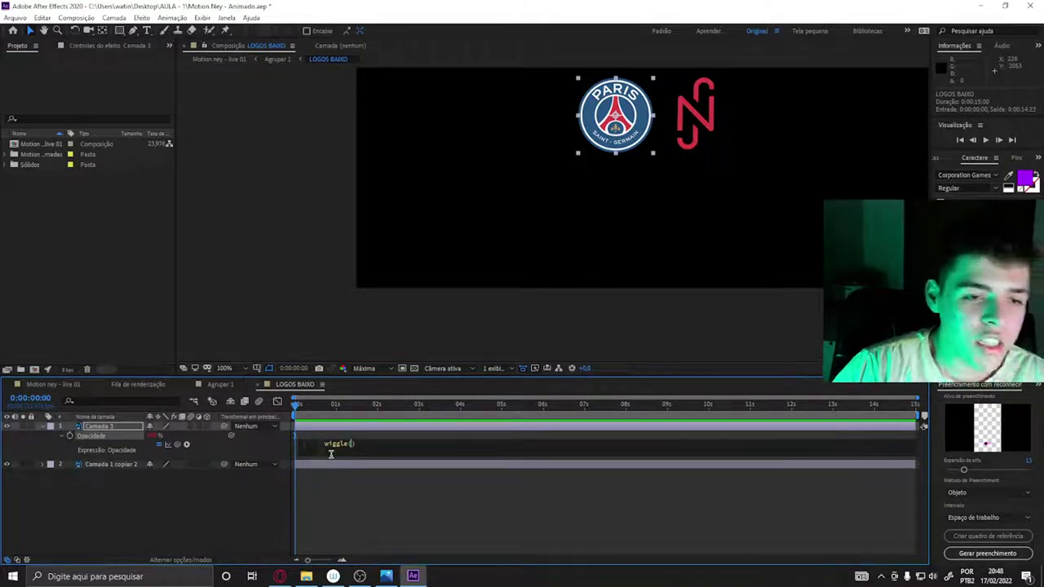
pyautogui.write('100')
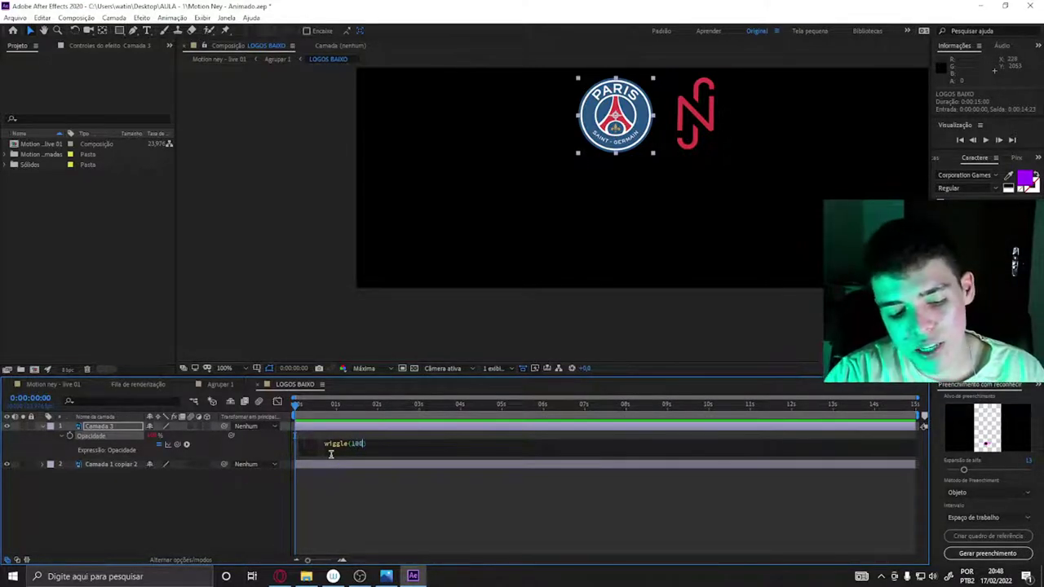
pyautogui.write(',100')
pyautogui.click(341, 430)
pyautogui.press('space')
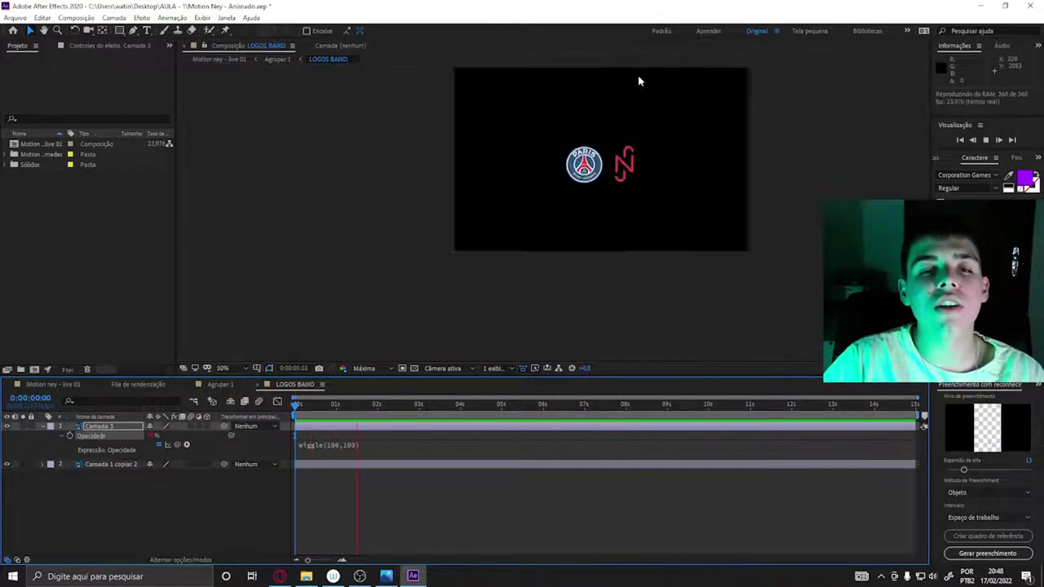
pyautogui.click(642, 140)
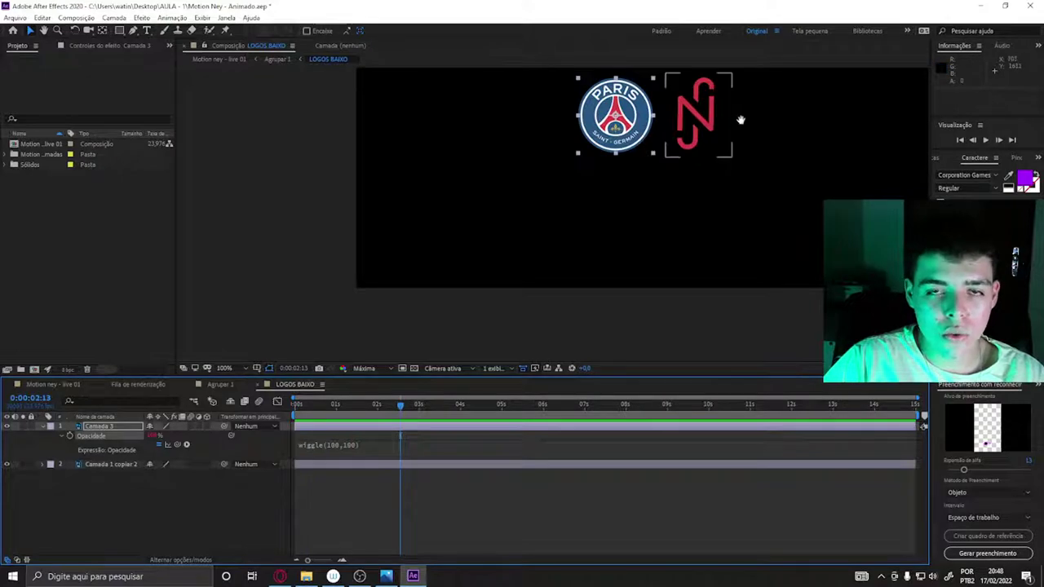
# Give the N logo layer's opacity a wiggle(50,100) expression and preview both logos
pyautogui.moveTo(741, 120); pyautogui.dragTo(579, 238)
pyautogui.click(546, 231)
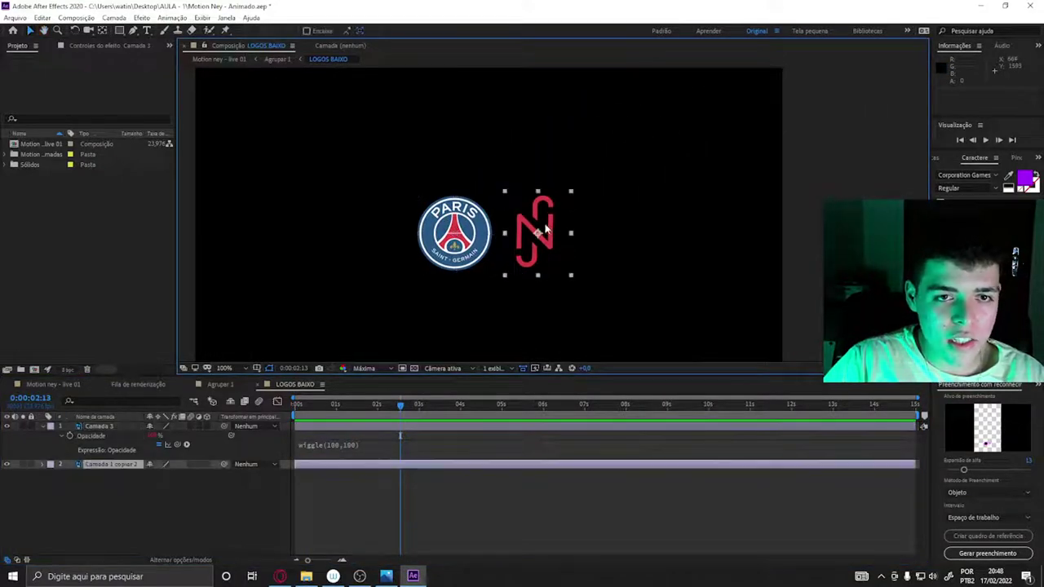
pyautogui.click(125, 466)
pyautogui.keyDown('alt'); pyautogui.click(71, 474); pyautogui.keyUp('alt')
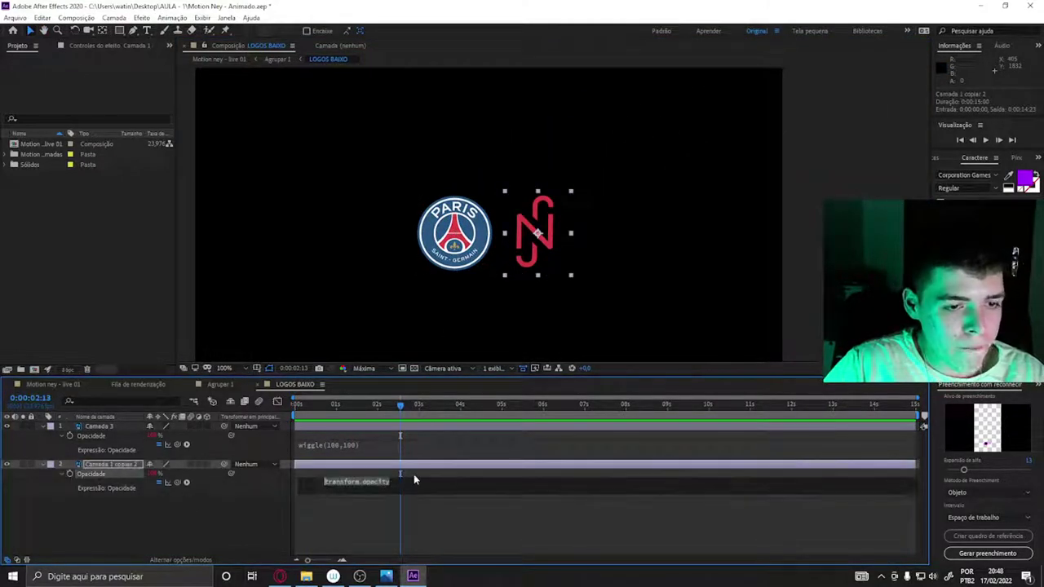
pyautogui.write('wiggle(')
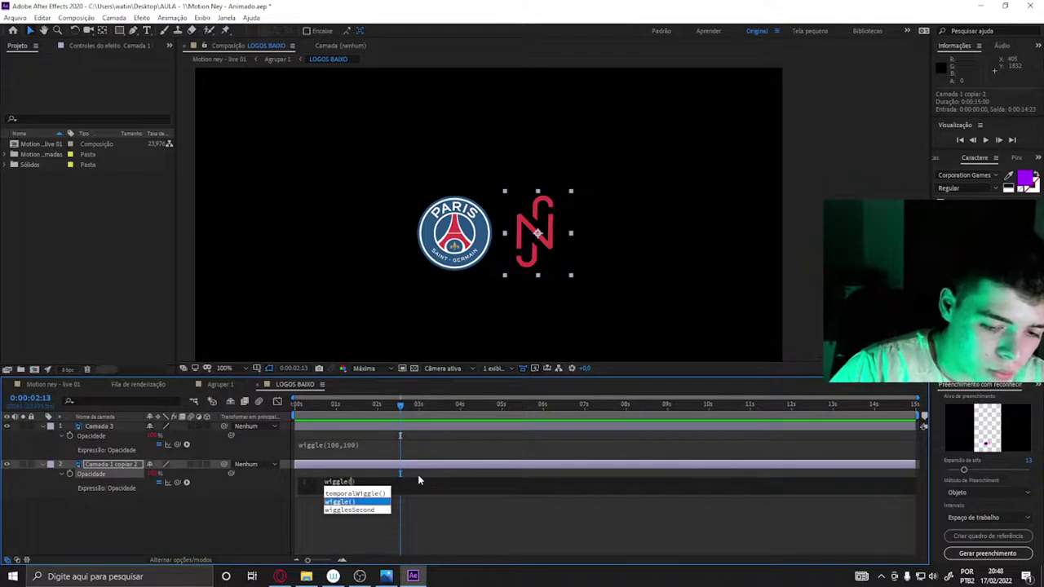
pyautogui.press('Return')
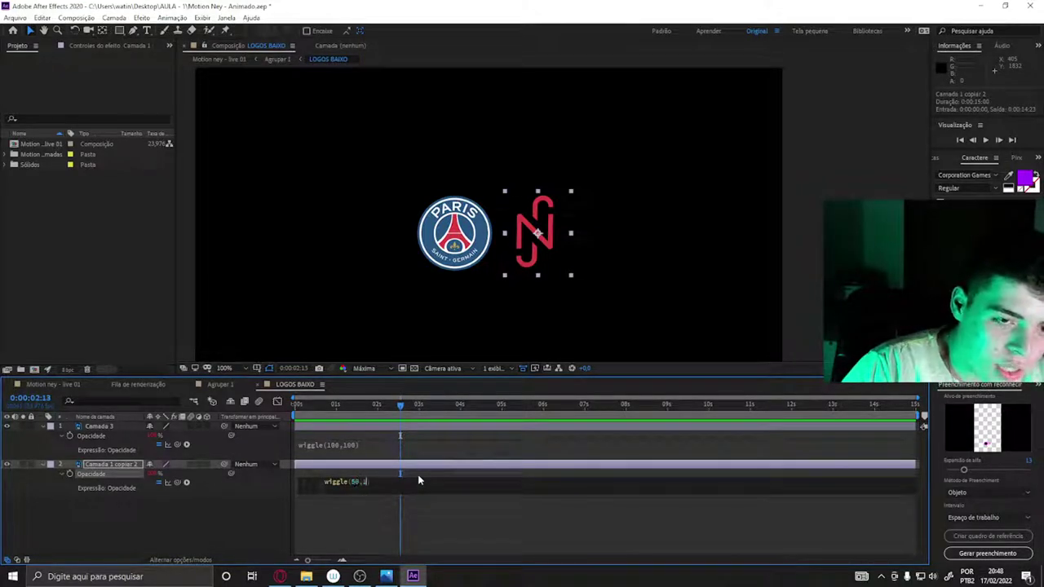
pyautogui.write('50,100')
pyautogui.click(310, 406)
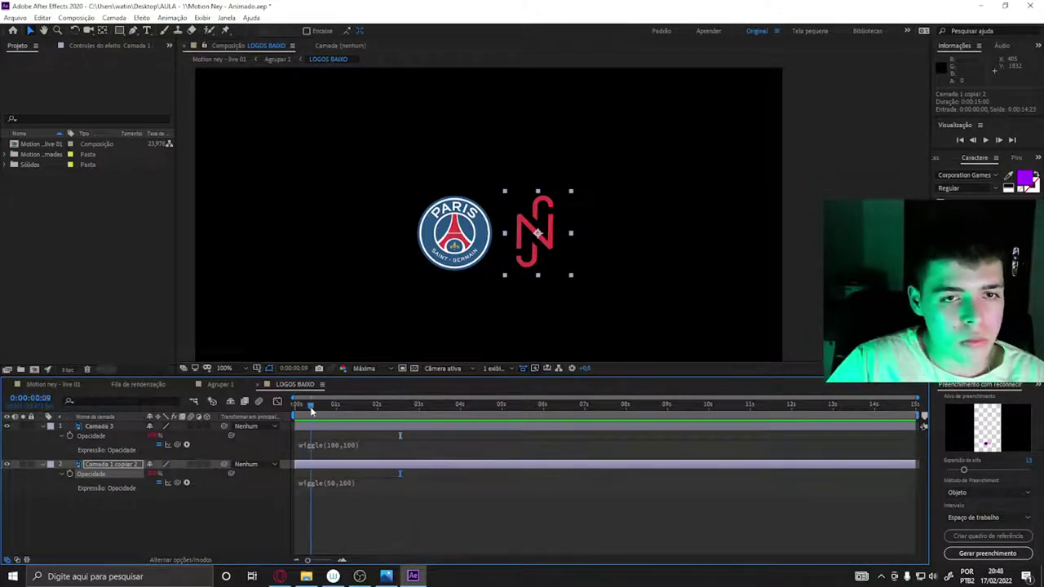
pyautogui.press('space')
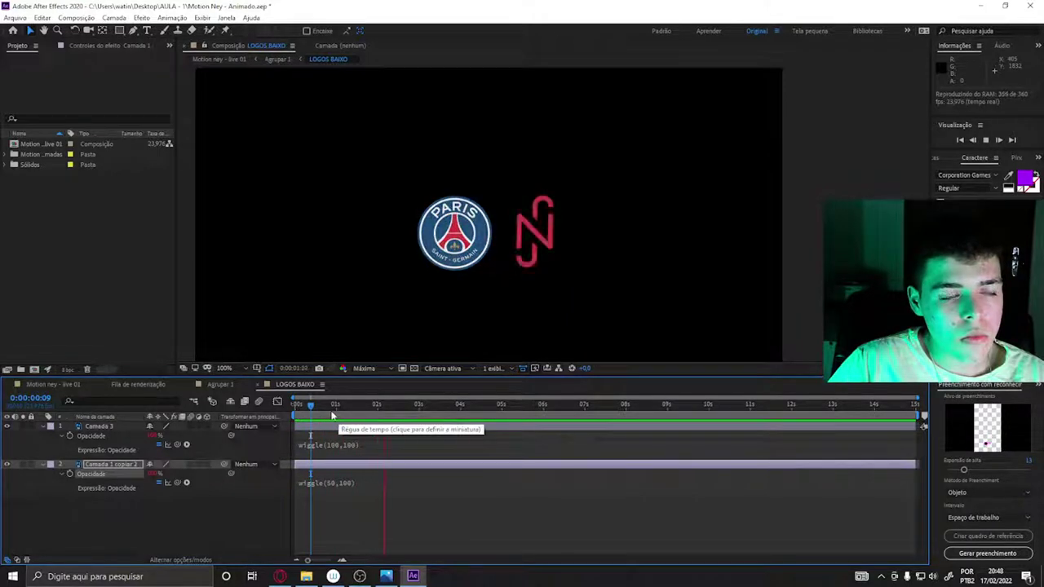
pyautogui.press('space')
pyautogui.click(218, 384)
# Preview the Agrupar 1 poster and pan down to inspect the flickering PSG and N logos
pyautogui.press('space')
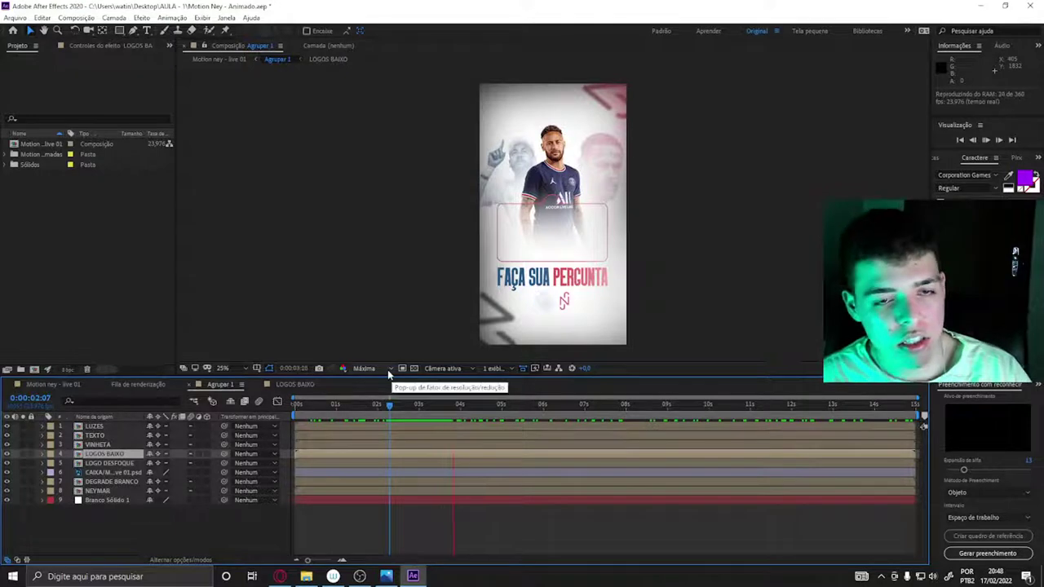
pyautogui.press('space')
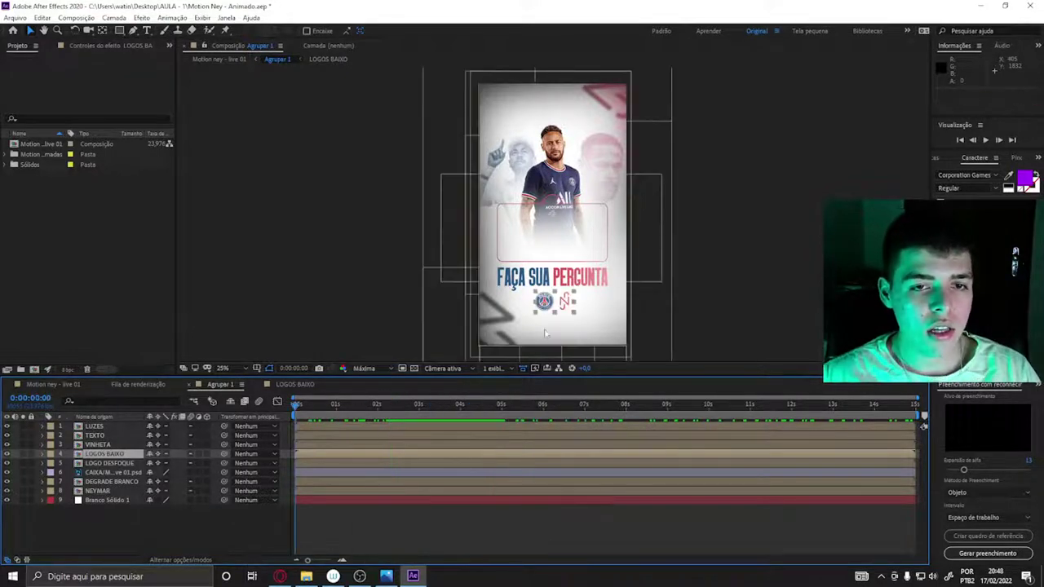
pyautogui.scroll(2, 585, 275)
pyautogui.moveTo(633, 336); pyautogui.dragTo(635, 260)
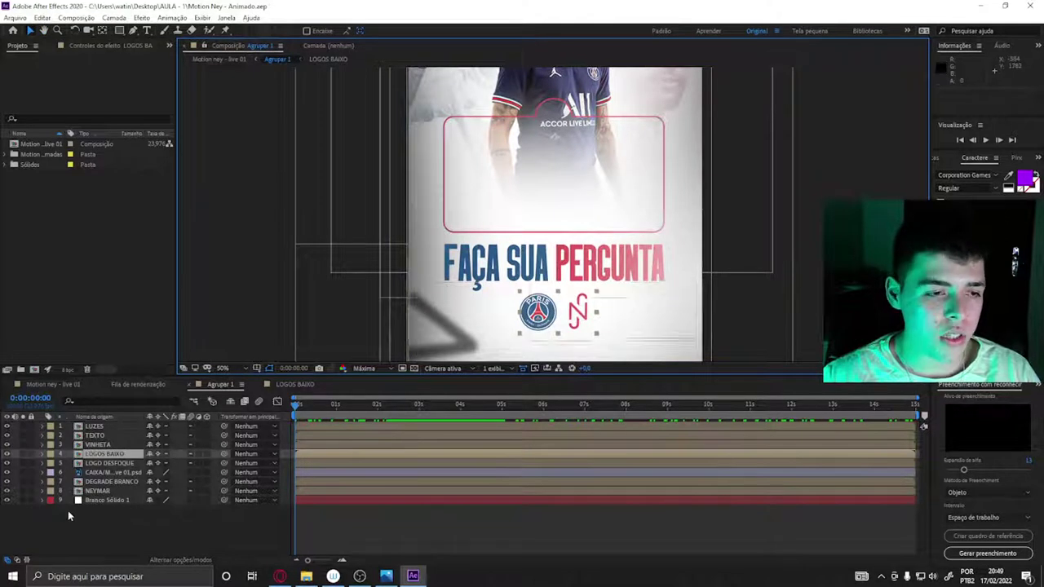
pyautogui.click(108, 463)
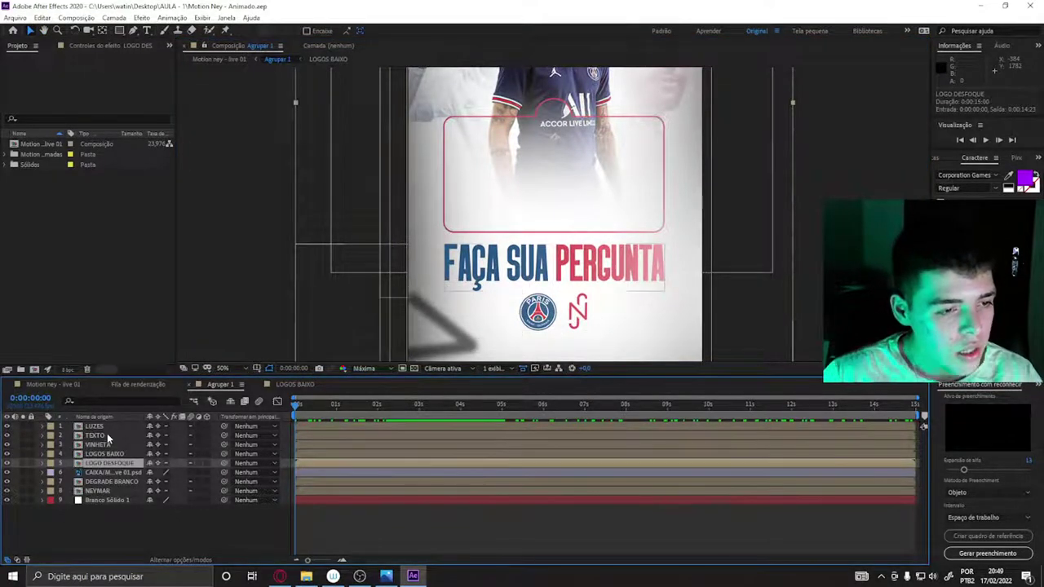
pyautogui.doubleClick(106, 434)
pyautogui.click(530, 328)
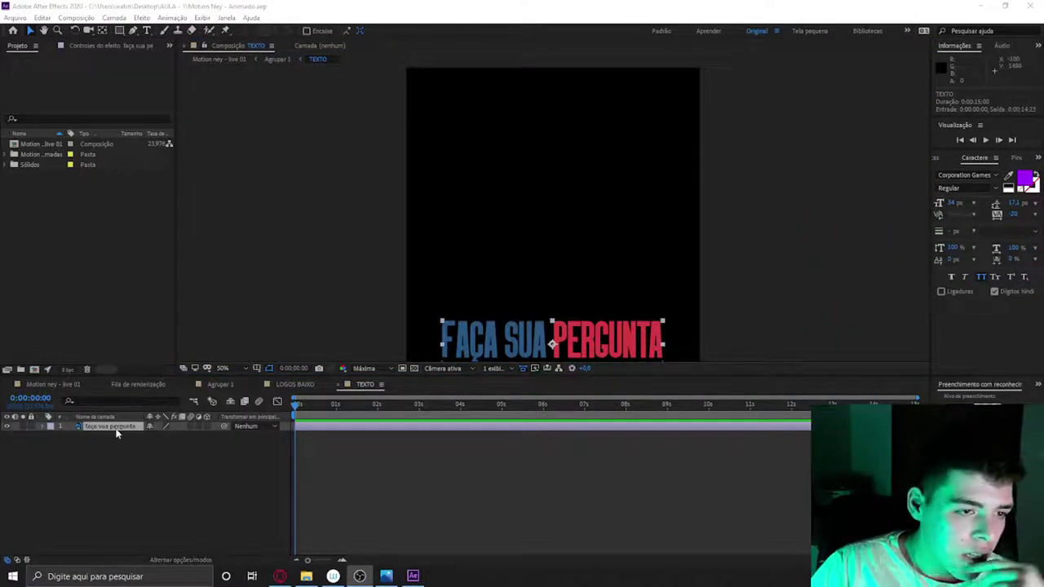
pyautogui.rightClick(116, 430)
pyautogui.click(114, 432)
pyautogui.rightClick(112, 432)
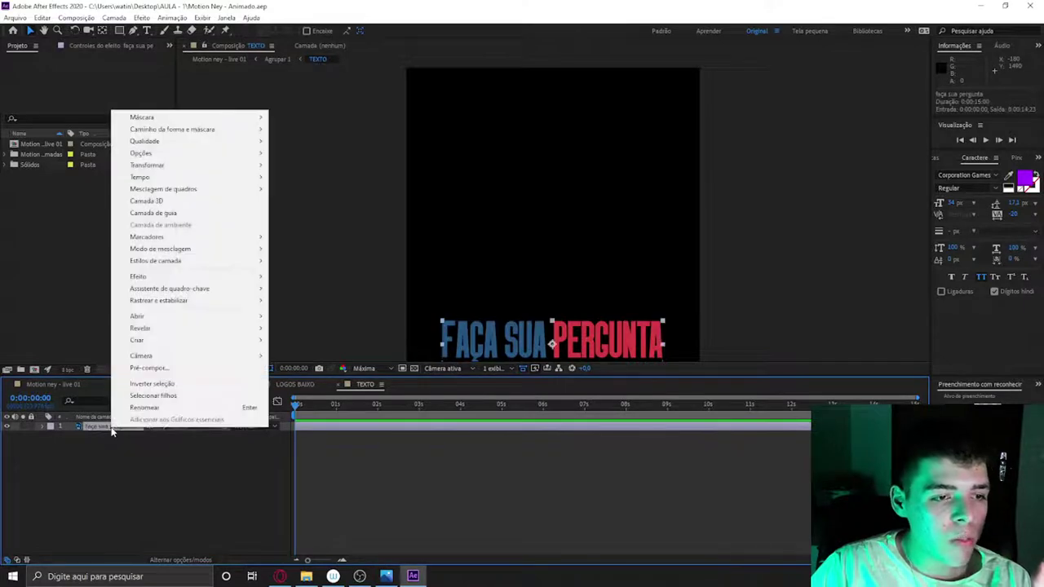
pyautogui.click(103, 430)
pyautogui.rightClick(99, 437)
pyautogui.click(103, 431)
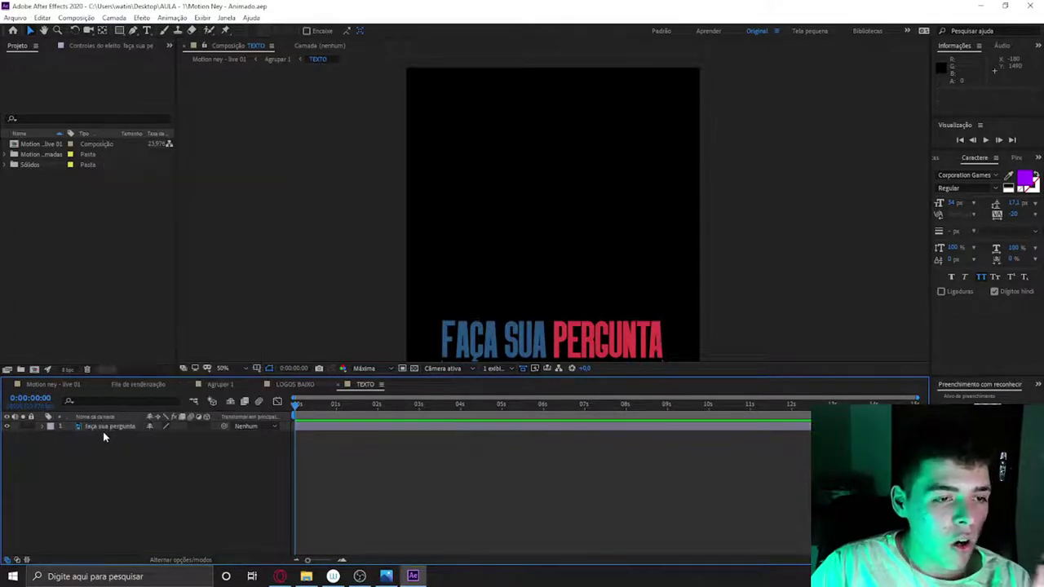
pyautogui.press('Return')
pyautogui.doubleClick(105, 430)
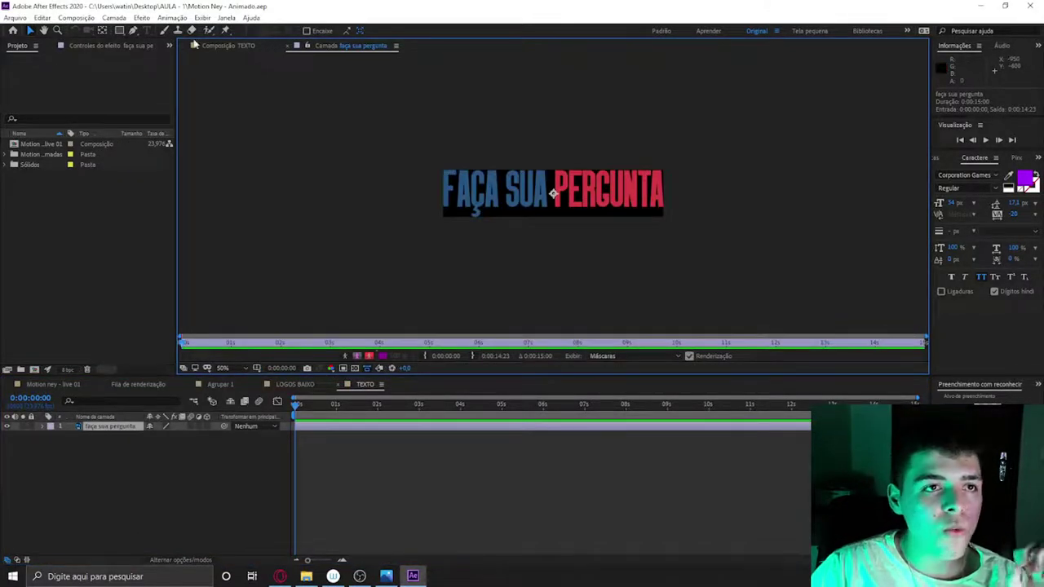
pyautogui.click(194, 42)
pyautogui.click(470, 443)
pyautogui.scroll(-1, 589, 317)
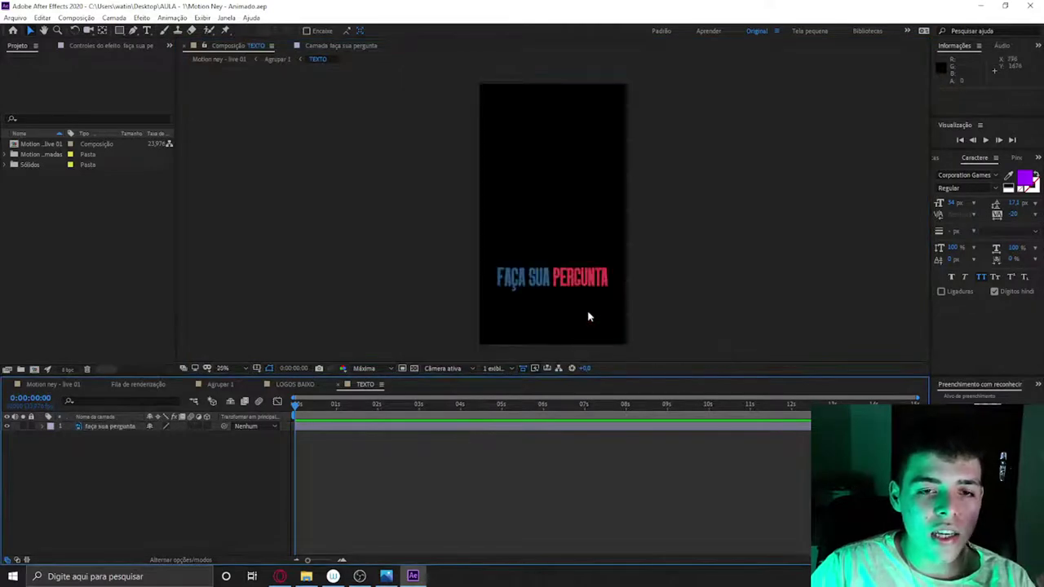
pyautogui.scroll(1, 571, 300)
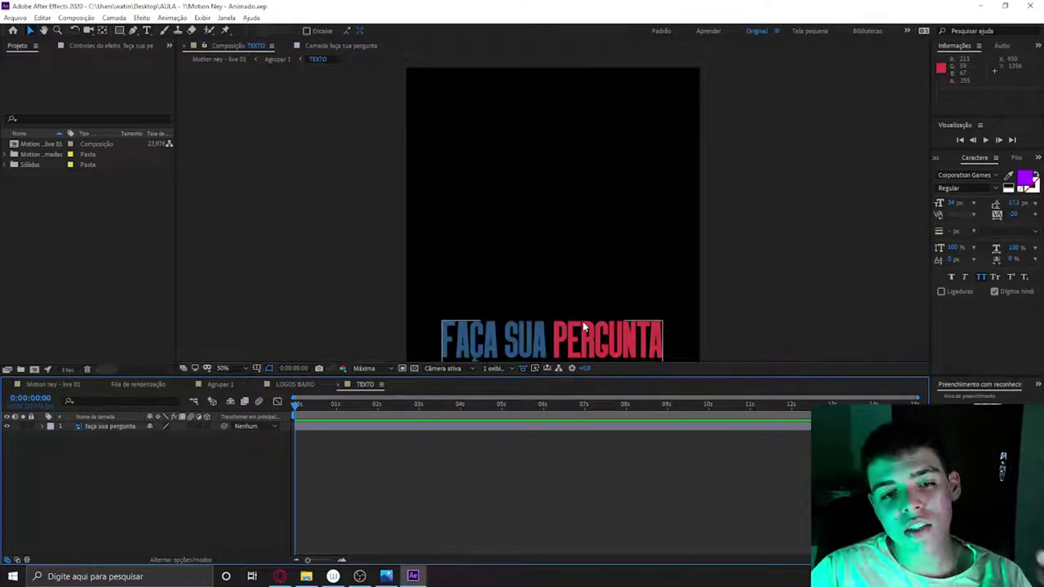
# Convert the faça sua pergunta layer into editable text
pyautogui.rightClick(124, 428)
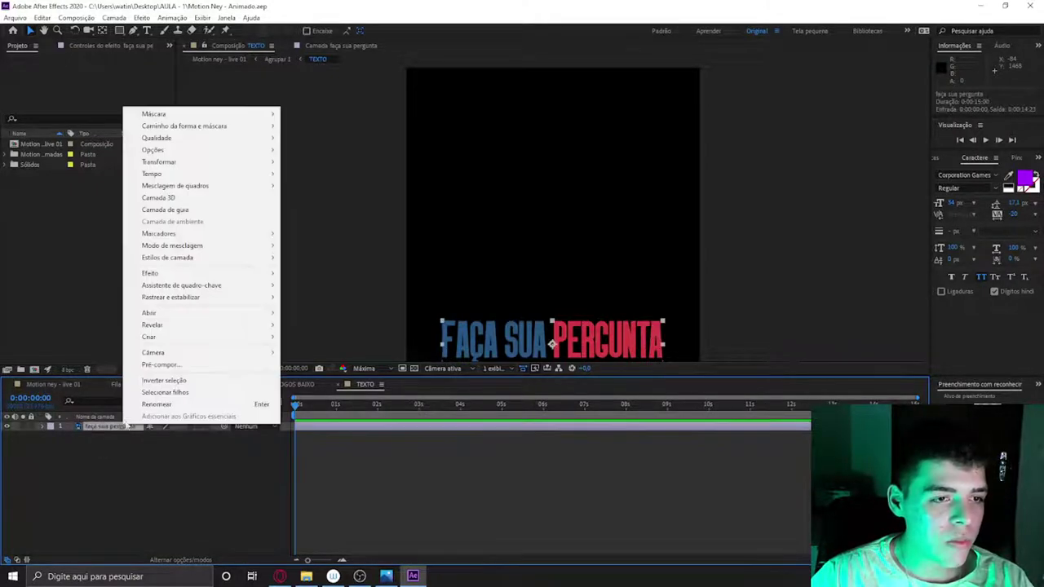
pyautogui.moveTo(148, 337)
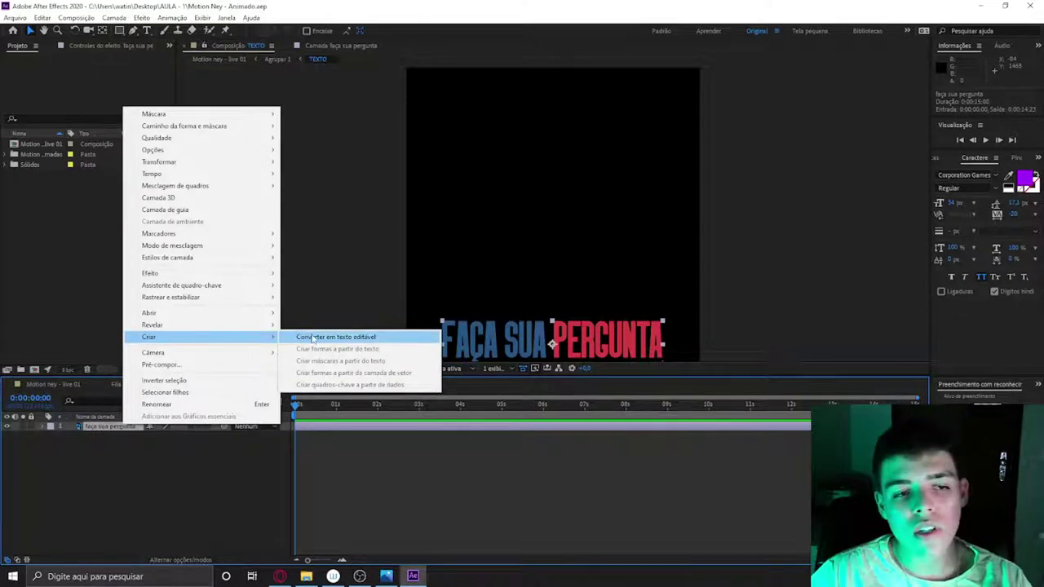
pyautogui.click(313, 337)
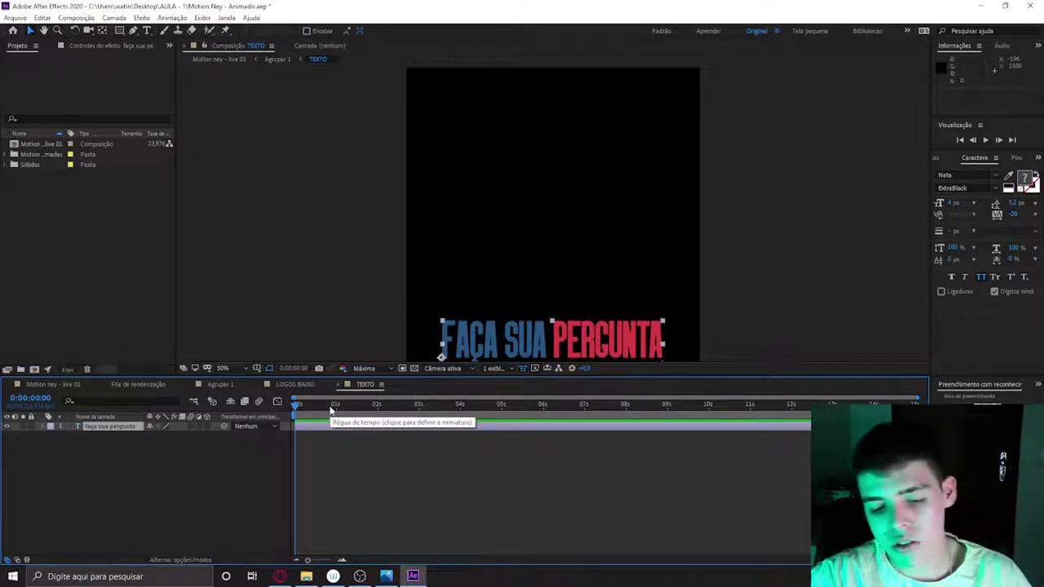
# Centre the text's anchor point on the words and raise the title in the frame
pyautogui.hotkey('ctrl', 'alt', 'Home')
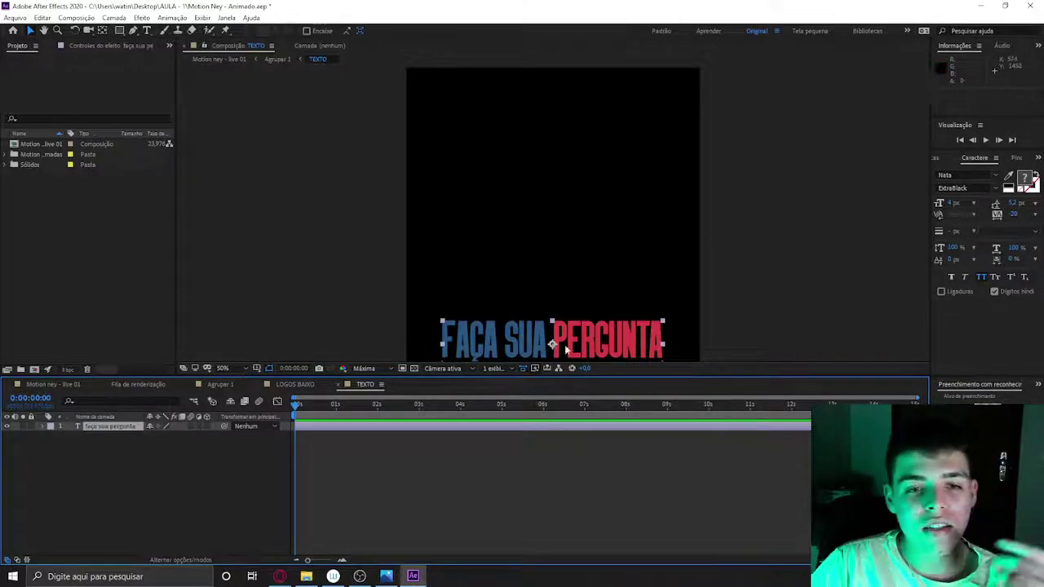
pyautogui.scroll(2, 556, 307)
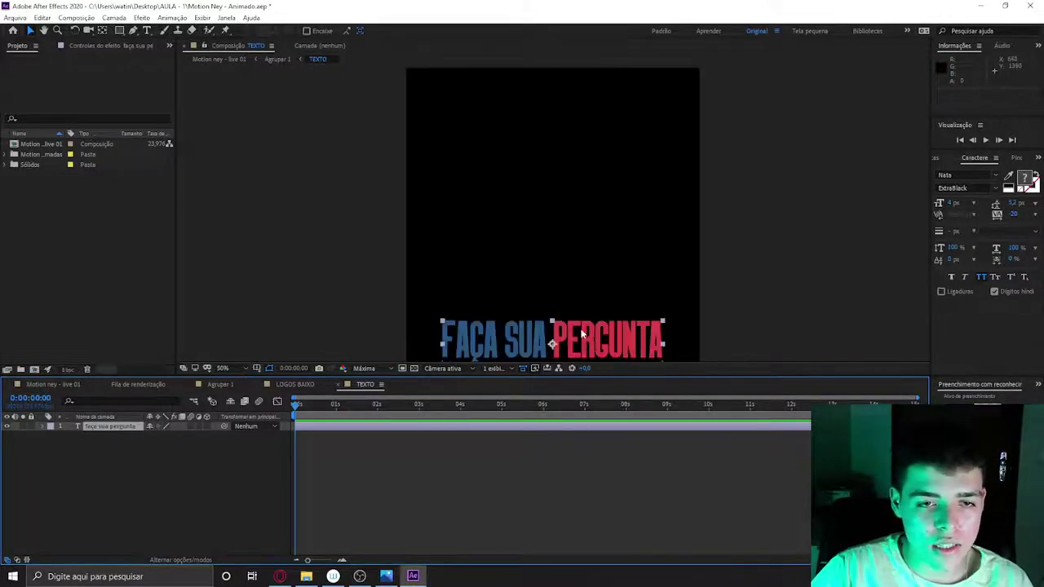
pyautogui.moveTo(582, 334); pyautogui.dragTo(577, 272)
pyautogui.hotkey('ctrl', 'Home')
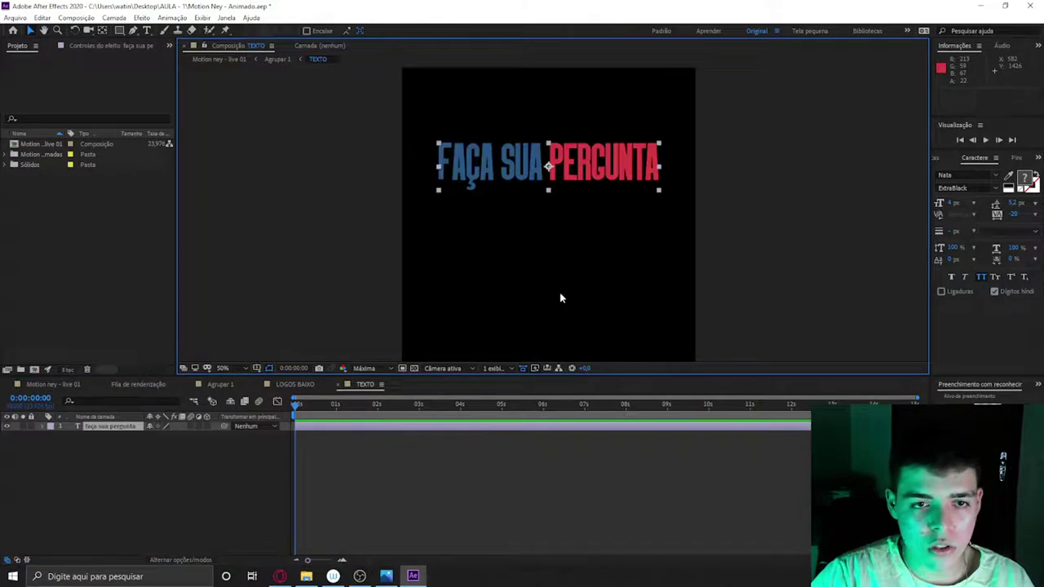
pyautogui.hotkey('ctrl', 'z')
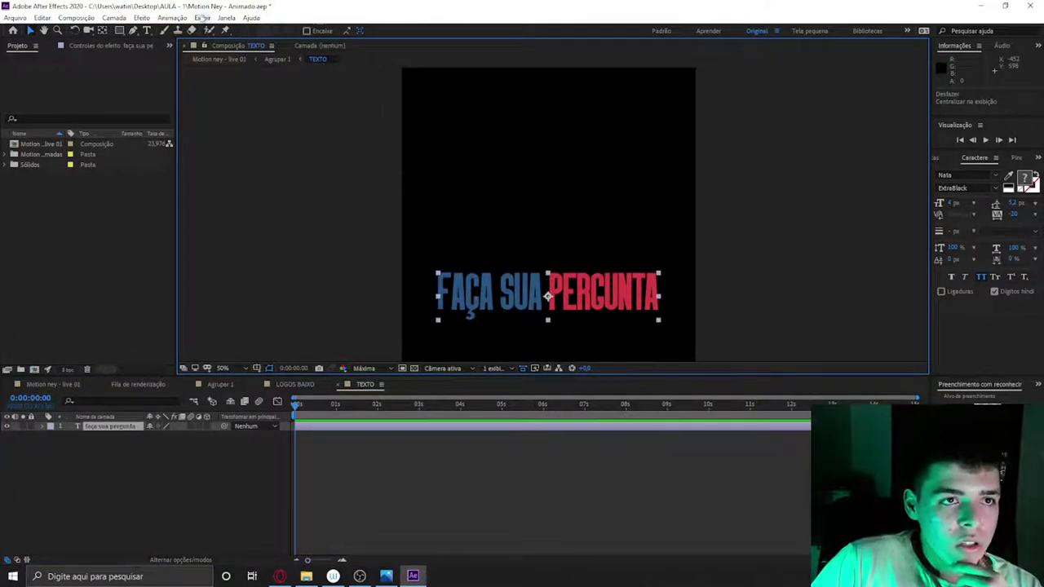
# Apply Animation Composer's Overshoot Scaling (Top) Animate Characters preset to the text as both in and out
pyautogui.click(226, 17)
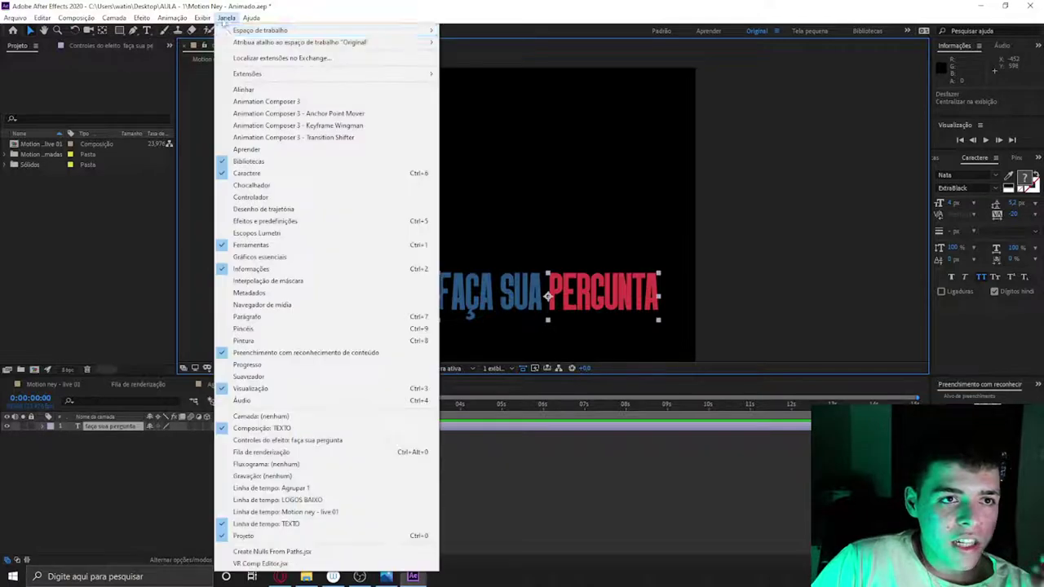
pyautogui.click(280, 103)
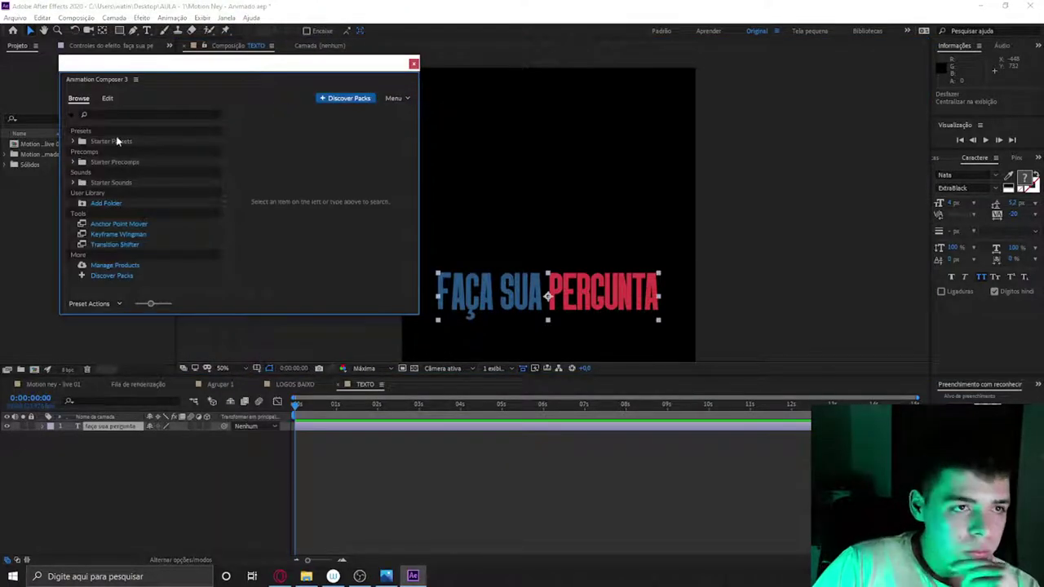
pyautogui.click(74, 142)
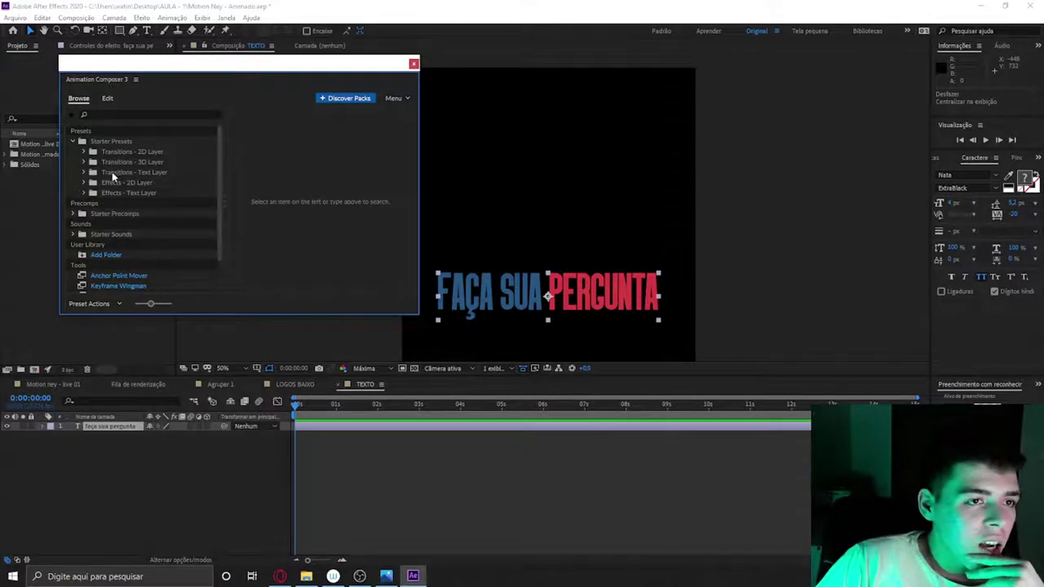
pyautogui.click(85, 173)
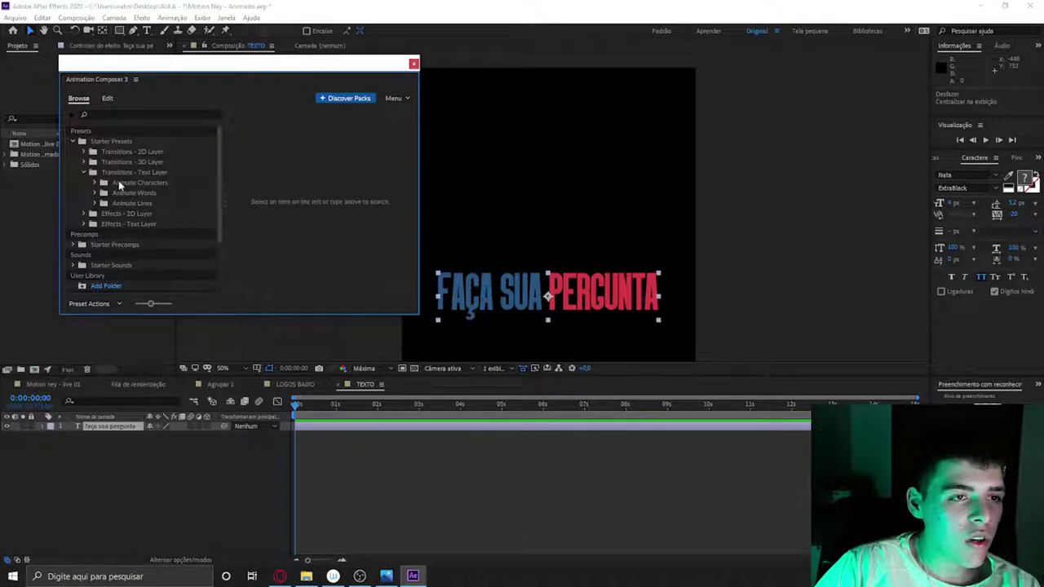
pyautogui.click(122, 183)
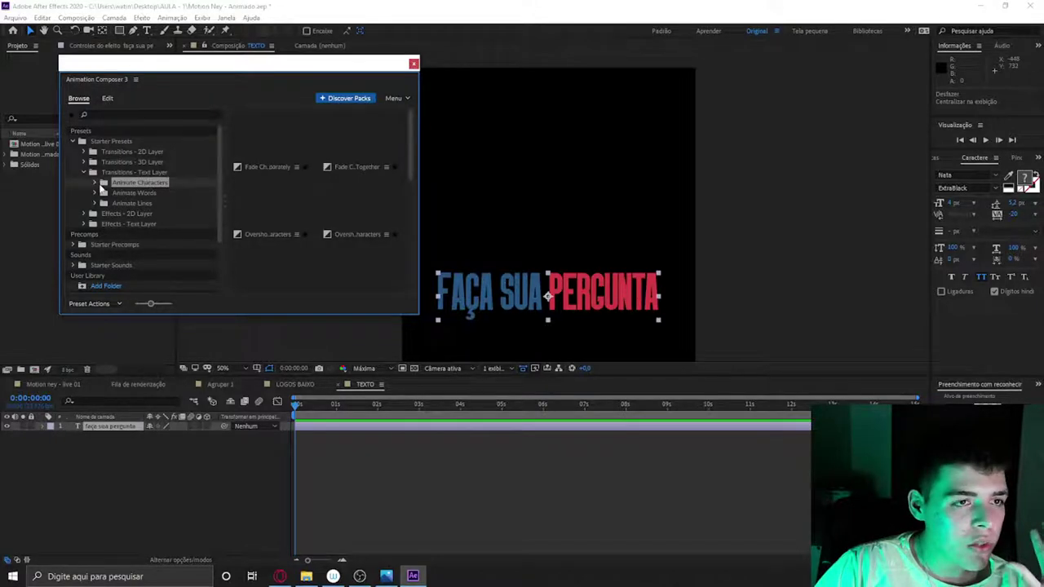
pyautogui.click(286, 199)
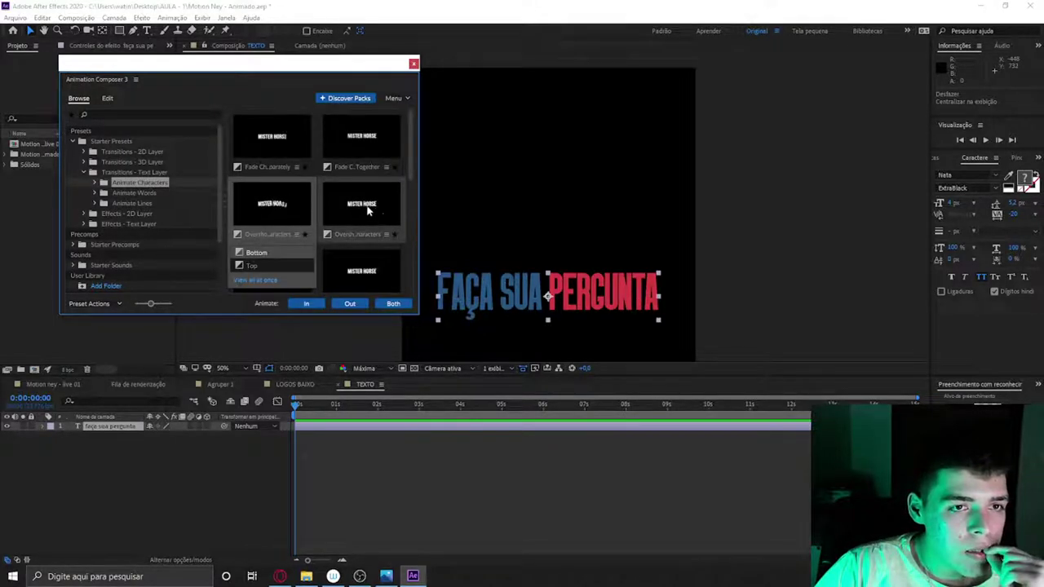
pyautogui.scroll(-1, 310, 204)
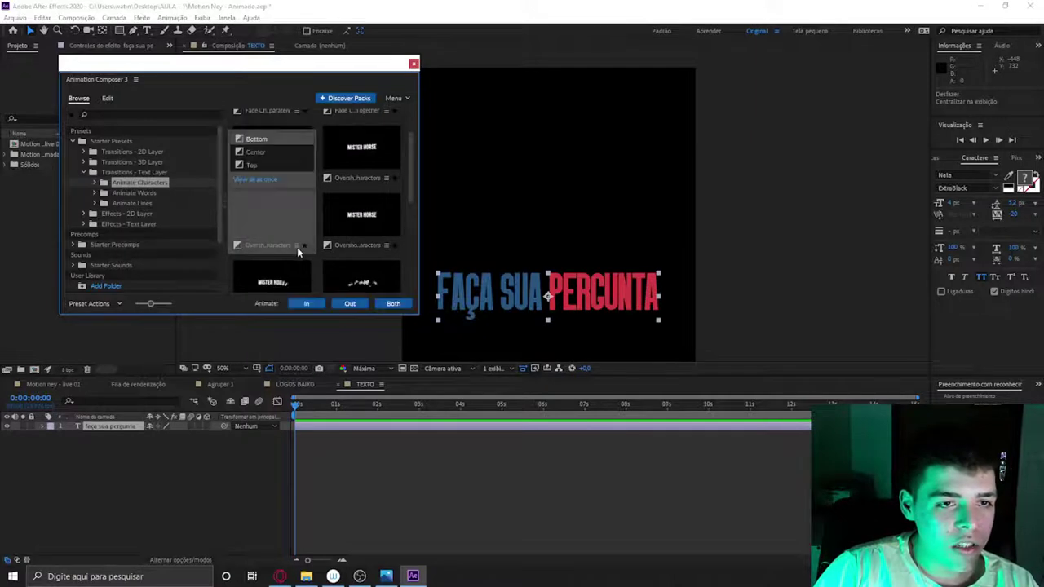
pyautogui.click(269, 180)
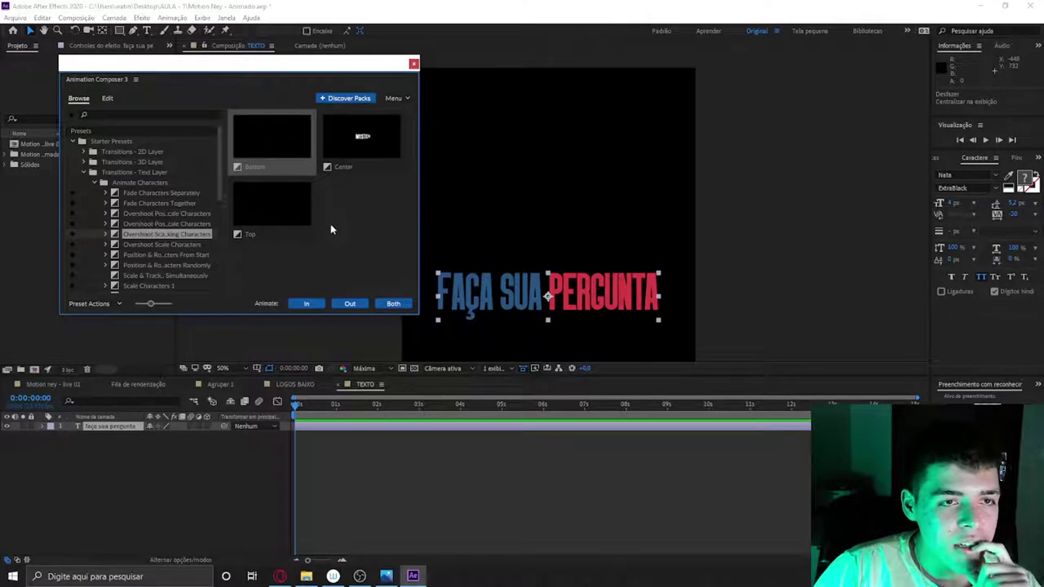
pyautogui.click(277, 230)
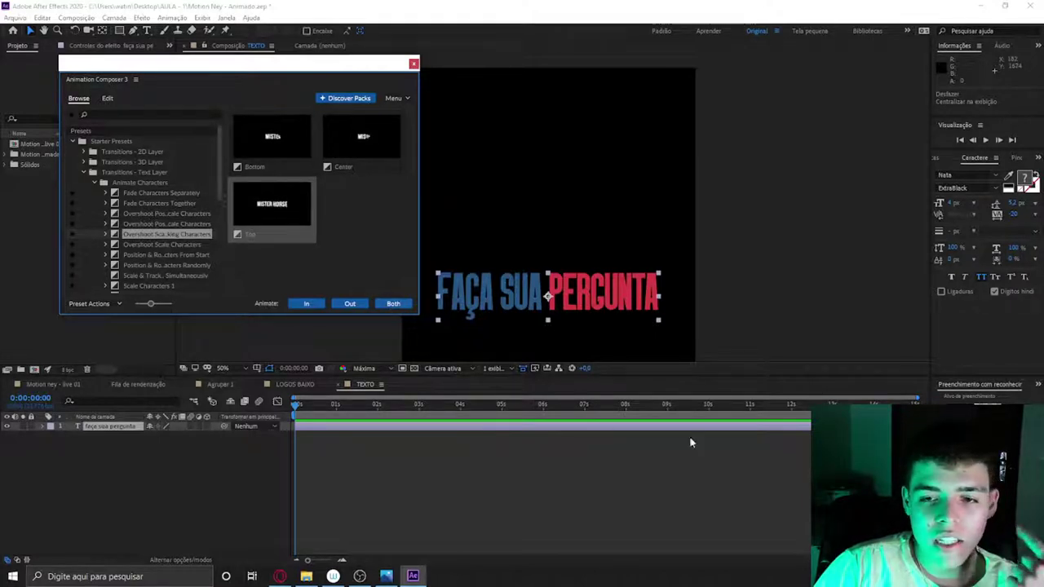
pyautogui.click(390, 305)
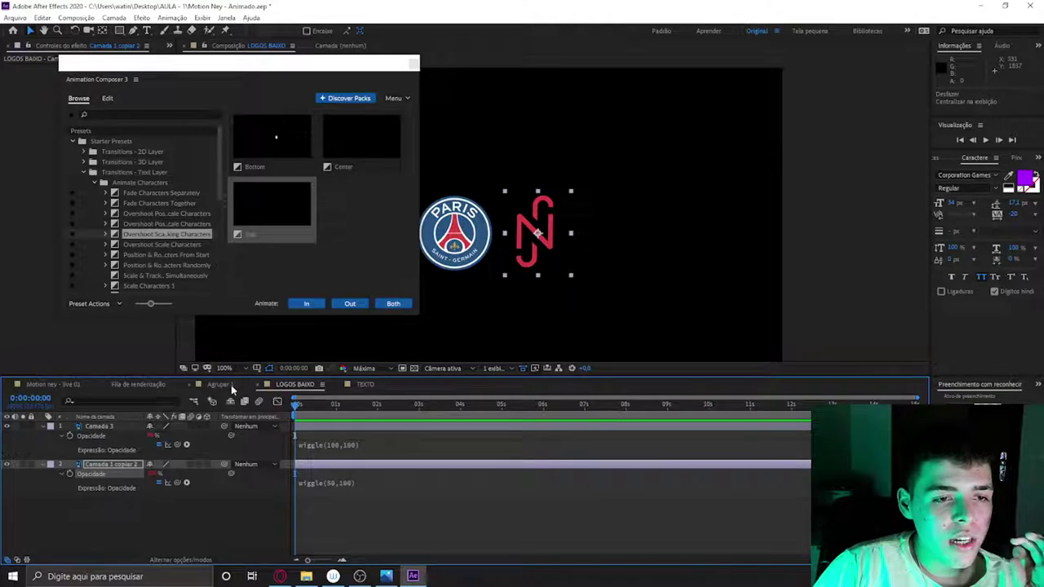
pyautogui.click(347, 389)
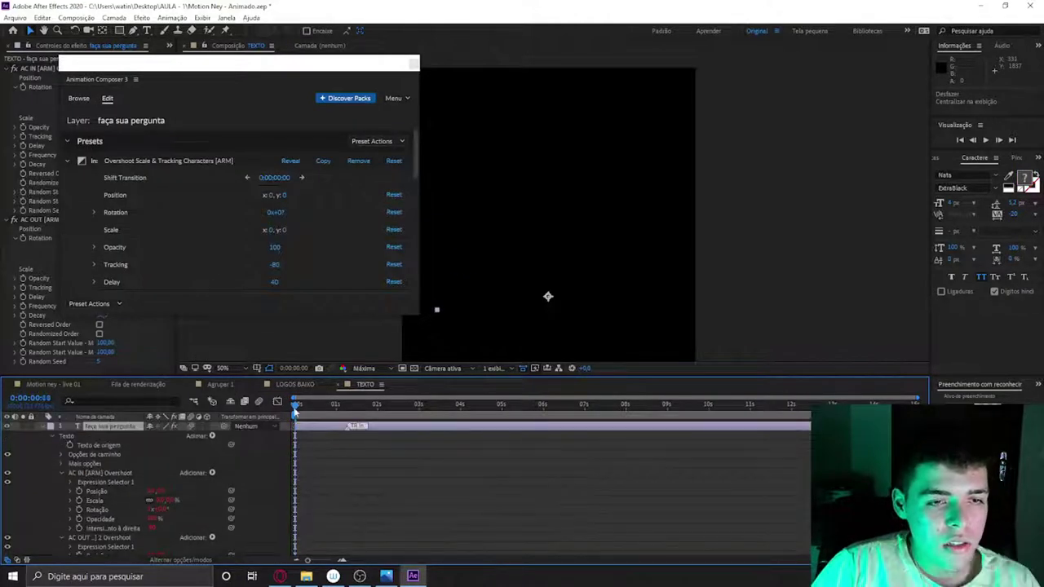
pyautogui.press('space')
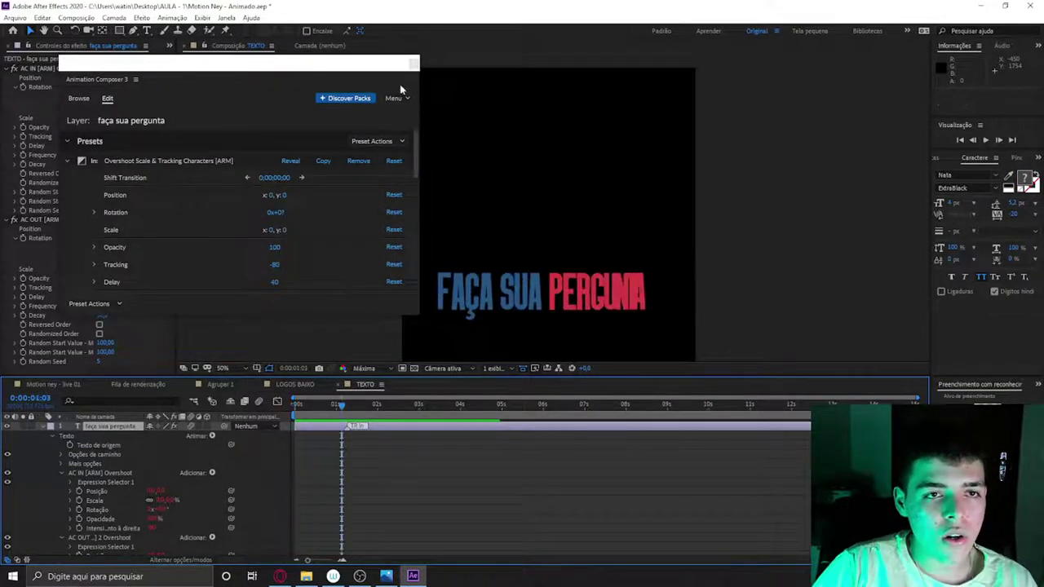
pyautogui.moveTo(389, 70)
pyautogui.mouseDown()
pyautogui.moveTo(380, 137)
pyautogui.moveTo(392, 169)
pyautogui.mouseUp()
pyautogui.click(416, 161)
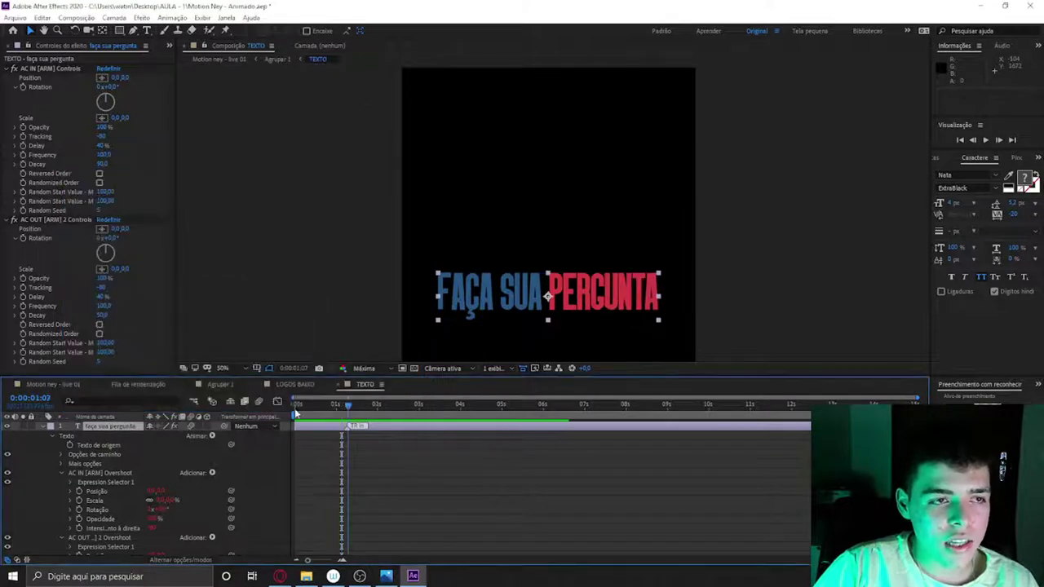
pyautogui.press('space')
pyautogui.press('space')
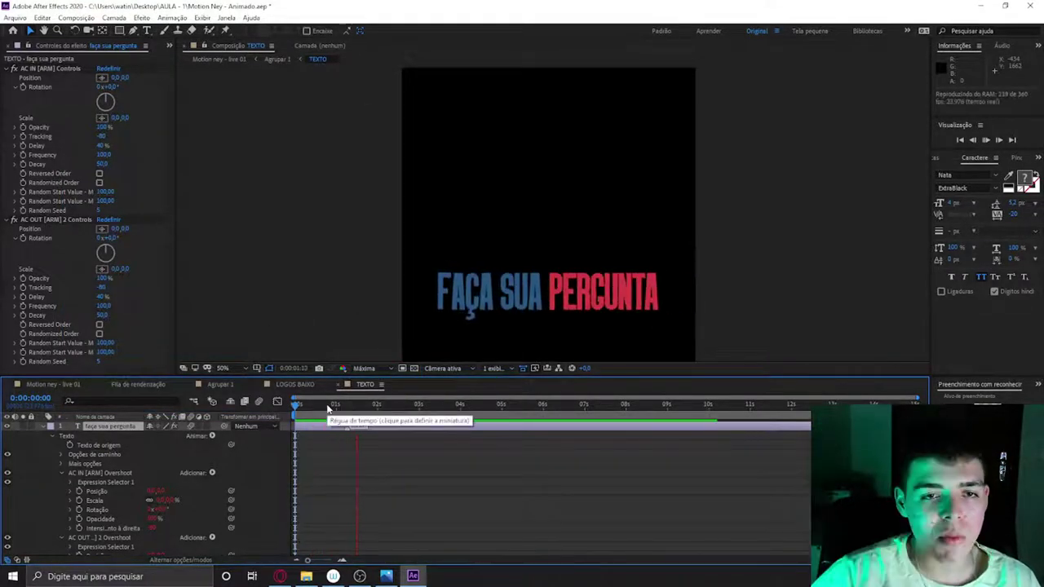
pyautogui.press('space')
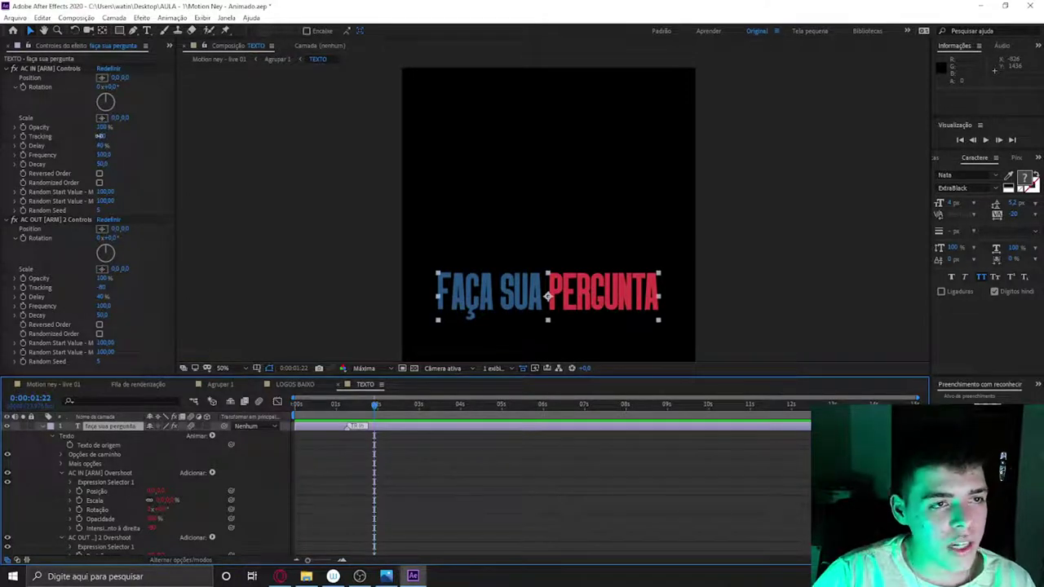
pyautogui.click(49, 68)
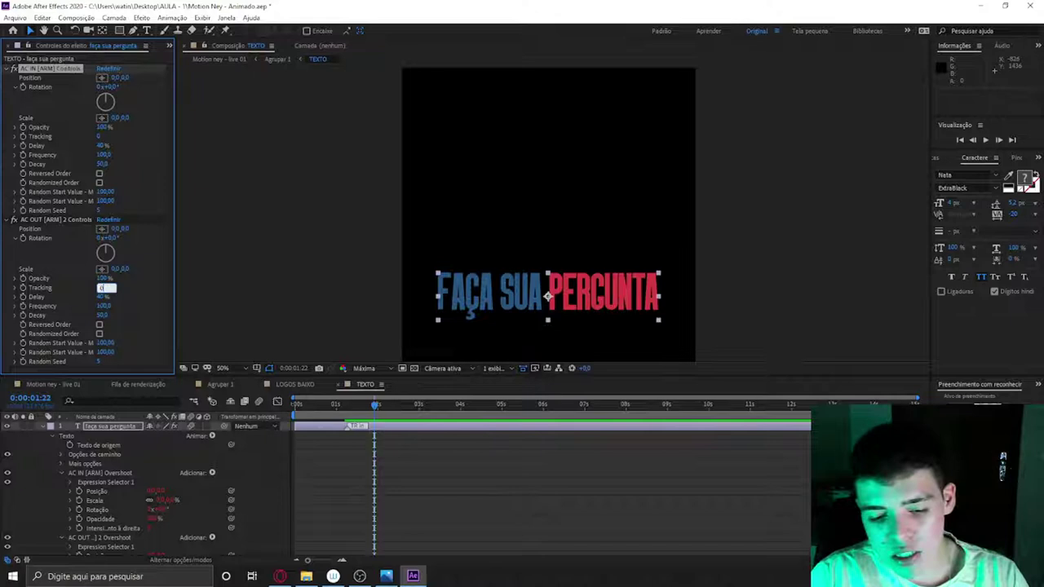
pyautogui.press('Return')
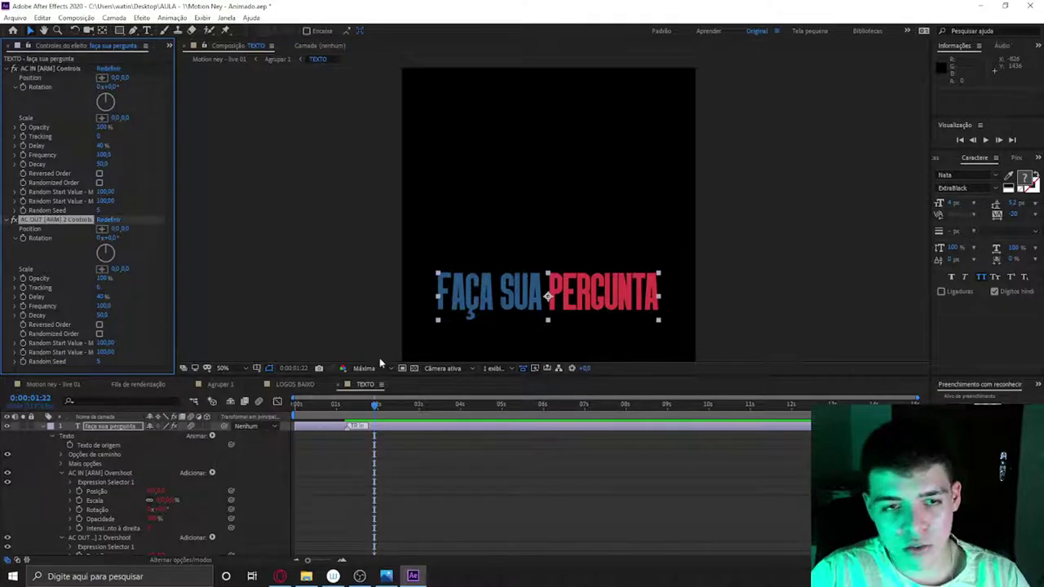
pyautogui.click(257, 414)
pyautogui.press('Home')
pyautogui.press('space')
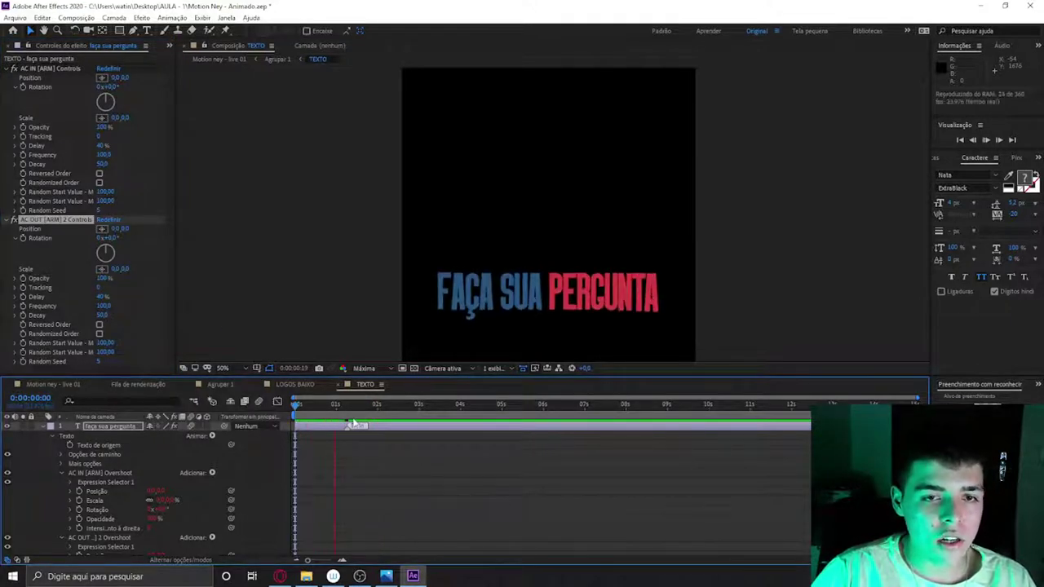
pyautogui.press('space')
pyautogui.press('space')
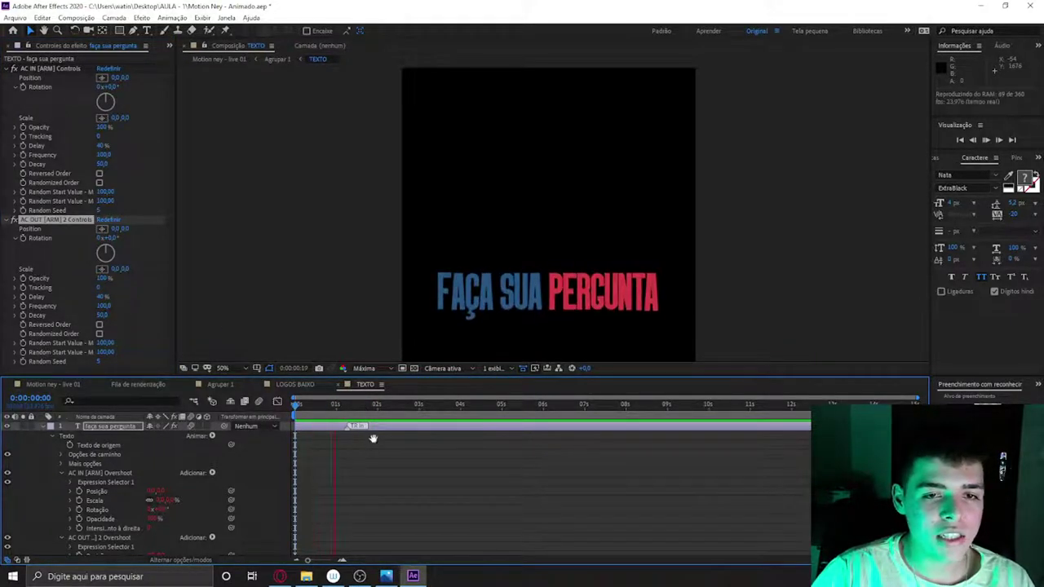
pyautogui.click(44, 425)
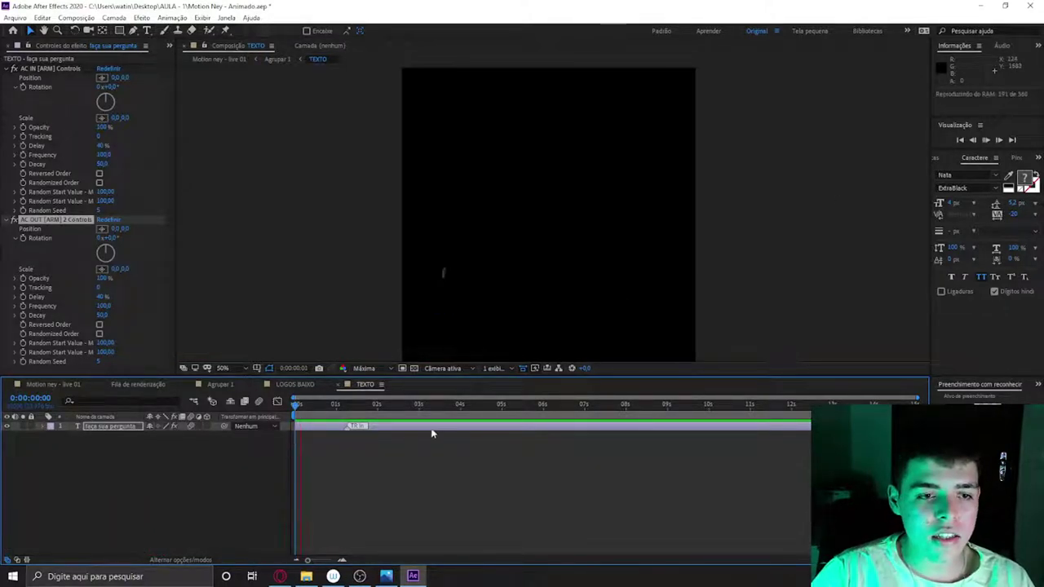
pyautogui.press('space')
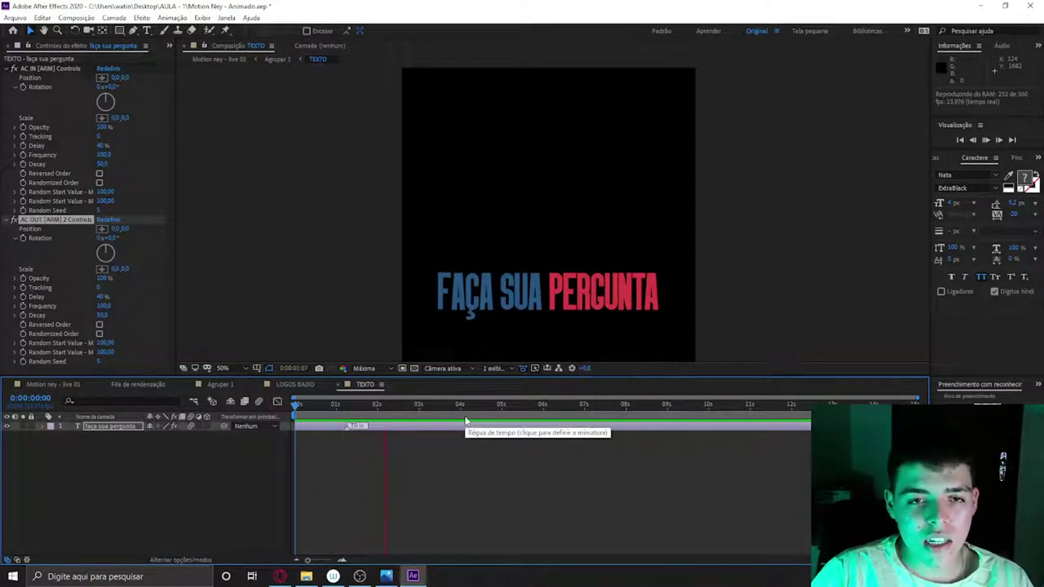
pyautogui.press('space')
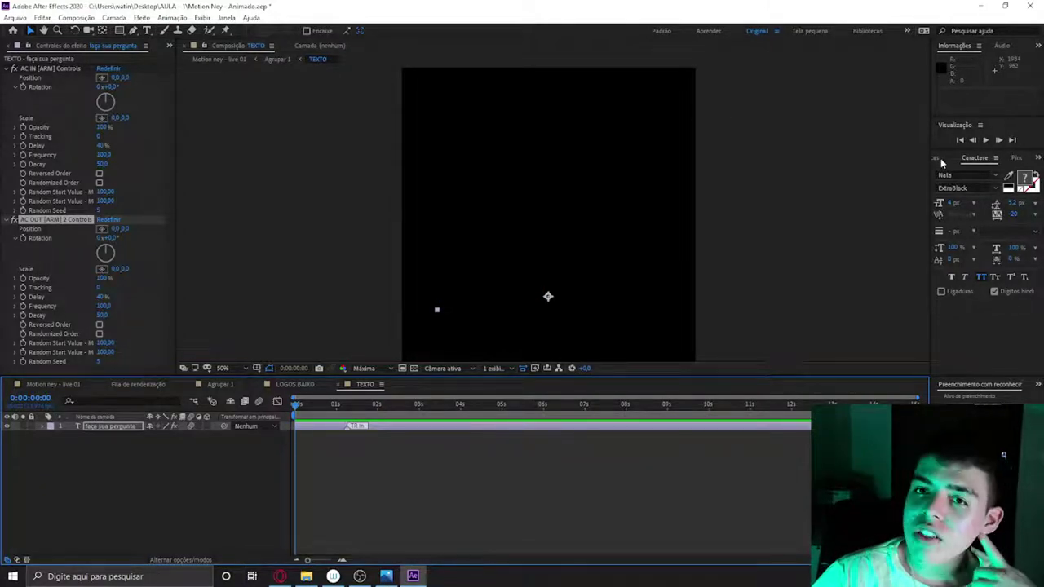
# Switch the right-hand panel from Bibliotecas to Efeitos e predefinições
pyautogui.click(940, 158)
pyautogui.click(1039, 159)
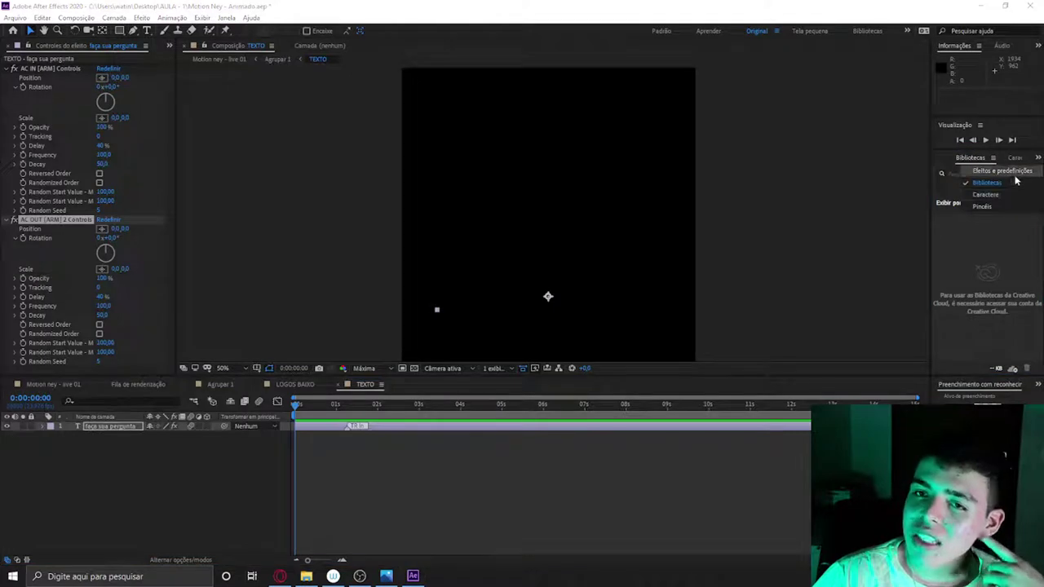
pyautogui.click(990, 171)
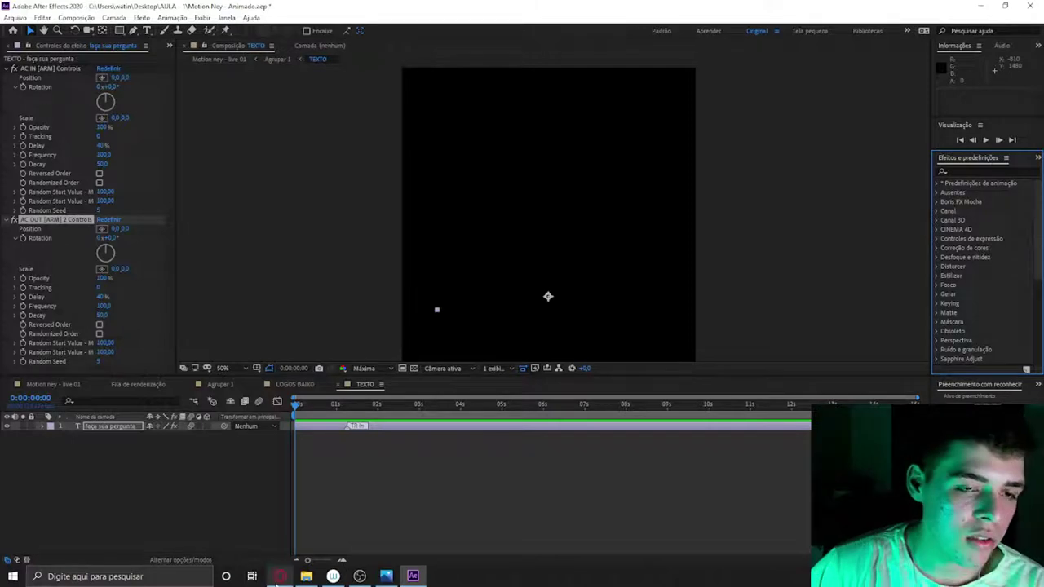
pyautogui.click(279, 576)
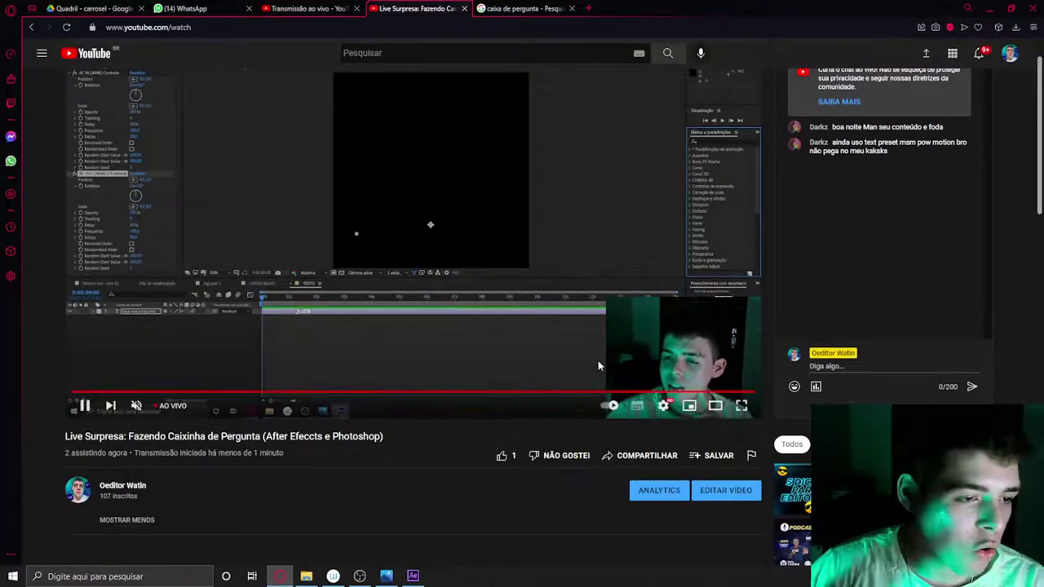
pyautogui.moveTo(415, 577)
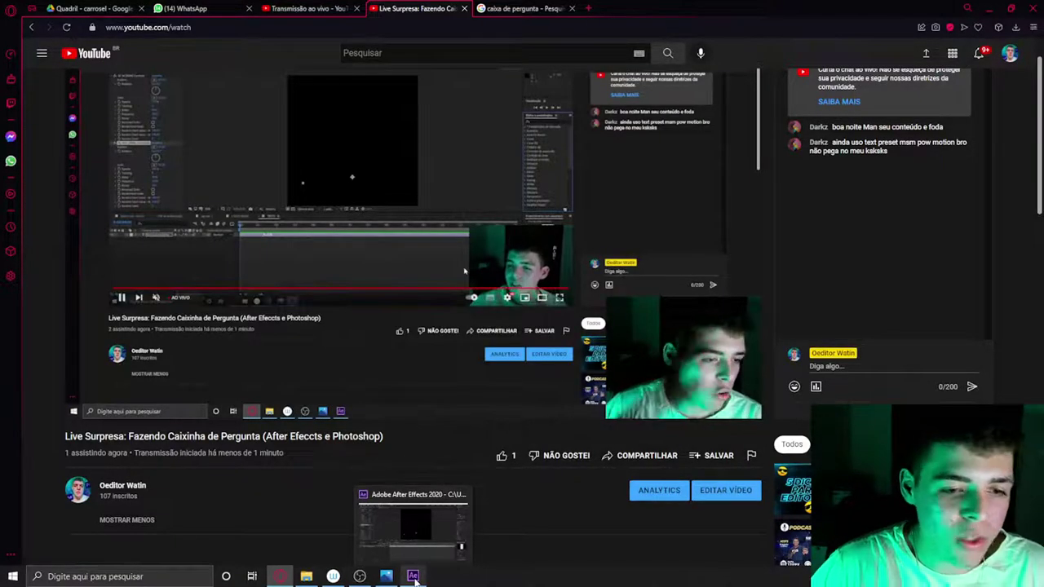
pyautogui.click(415, 578)
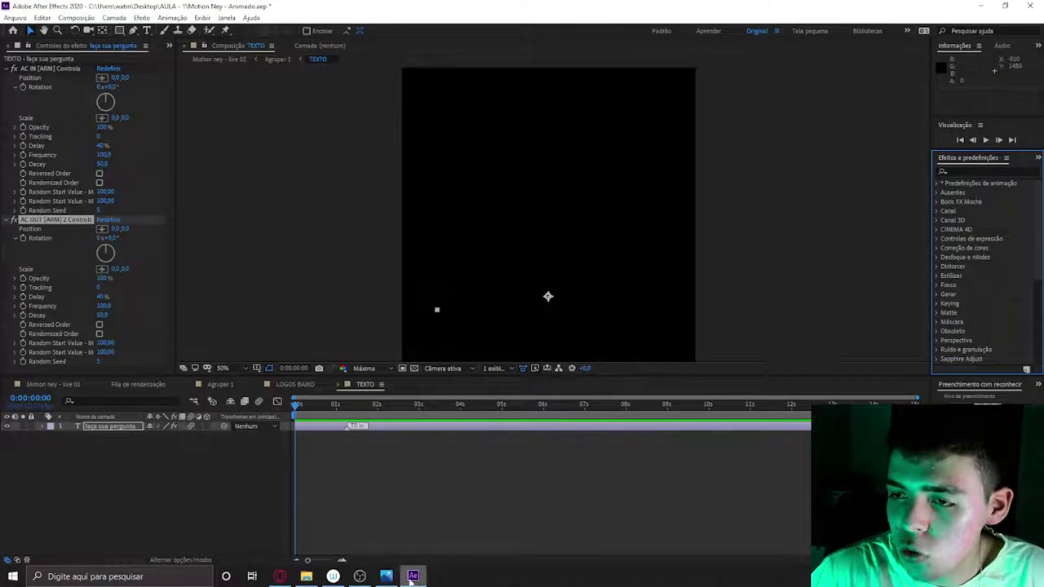
pyautogui.click(280, 576)
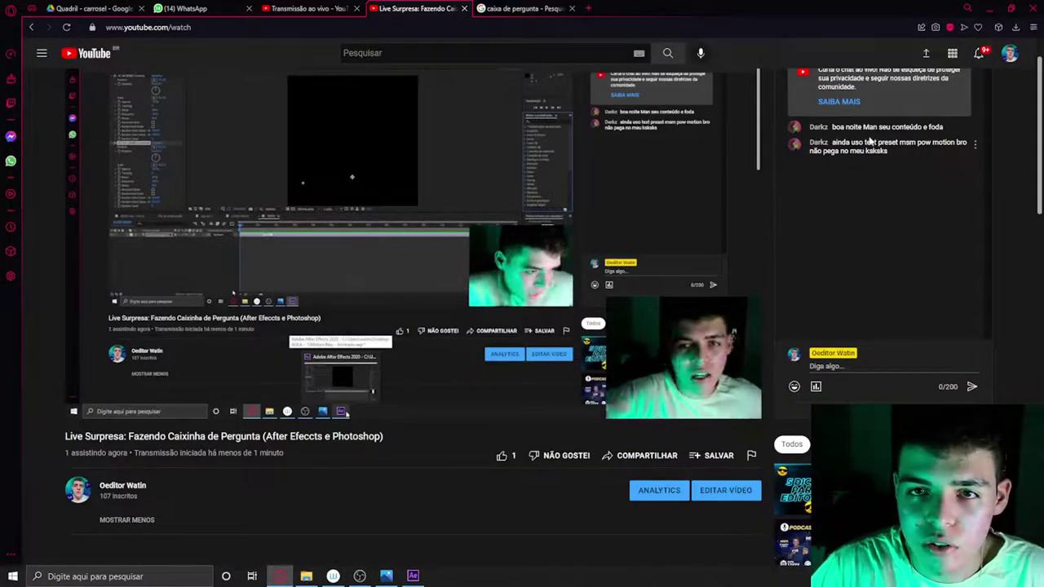
pyautogui.click(414, 577)
pyautogui.press('space')
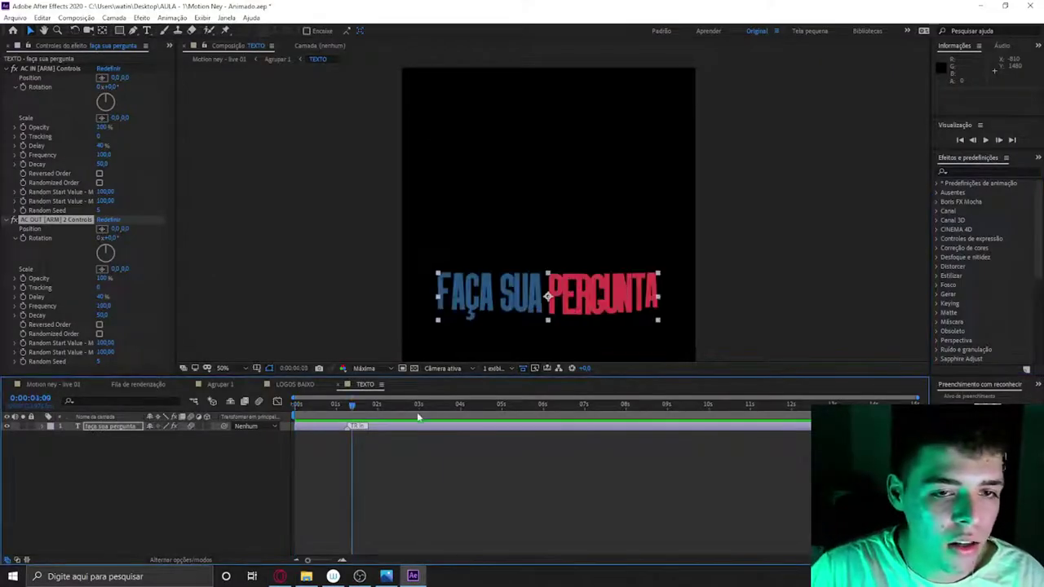
pyautogui.press('space')
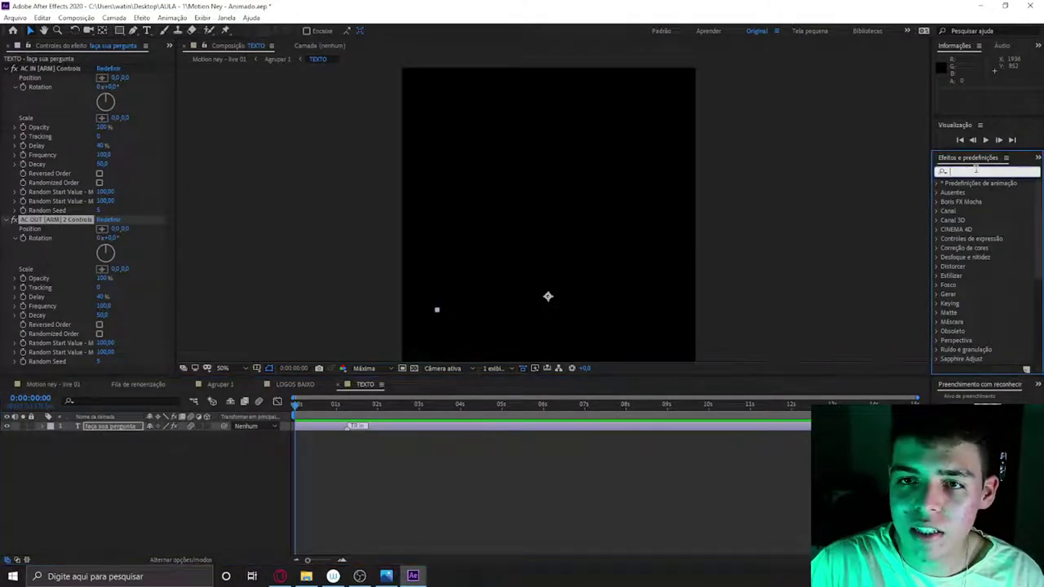
# Filter Effects & Presets with 'cc light sw' to show CC Light Sweep, and move to about 3 seconds
pyautogui.click(976, 171)
pyautogui.write('eleme')
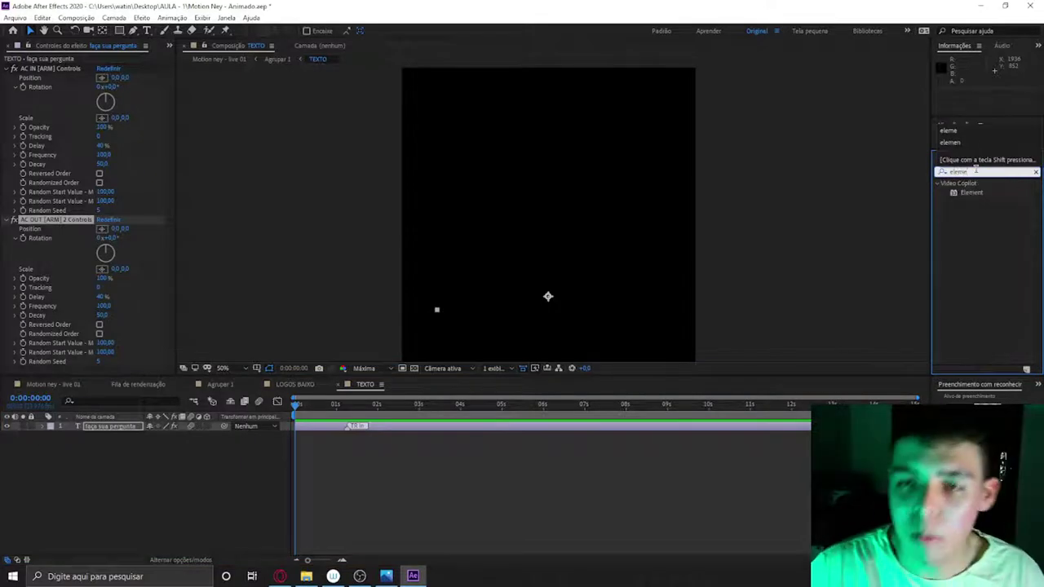
pyautogui.doubleClick(976, 171)
pyautogui.press('BackSpace')
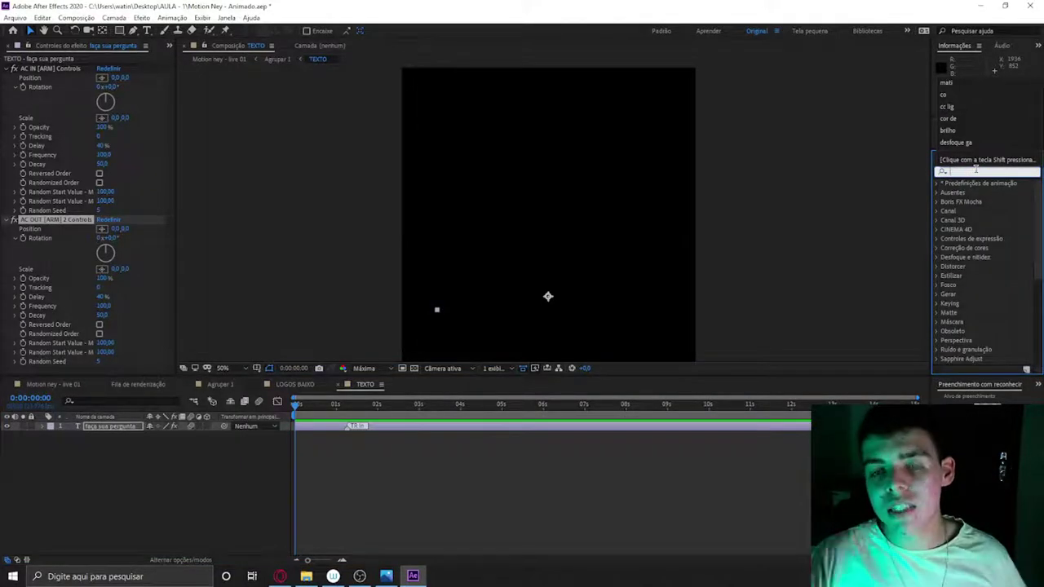
pyautogui.write('e')
pyautogui.press('BackSpace')
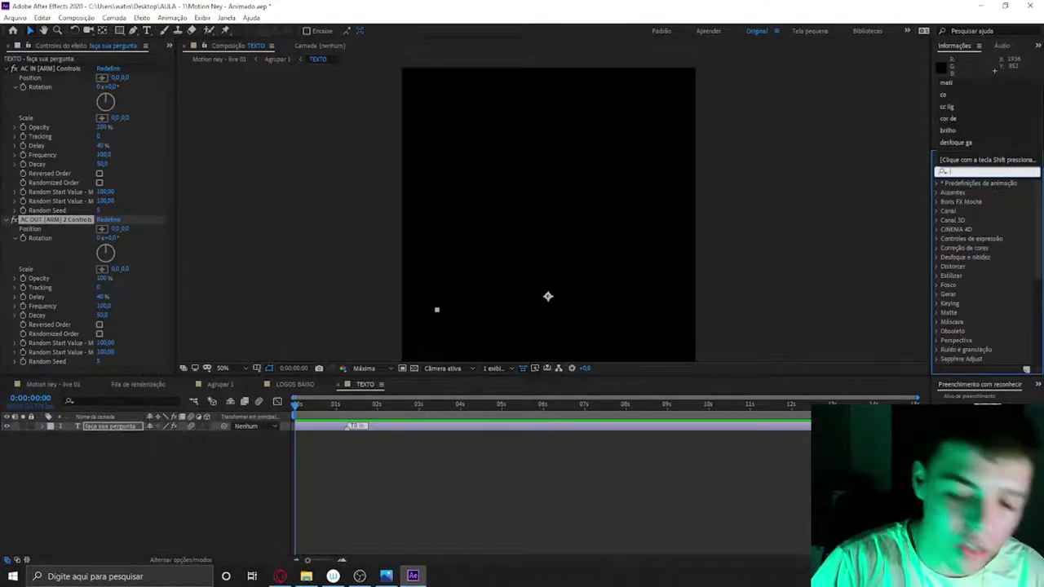
pyautogui.write('cc lig')
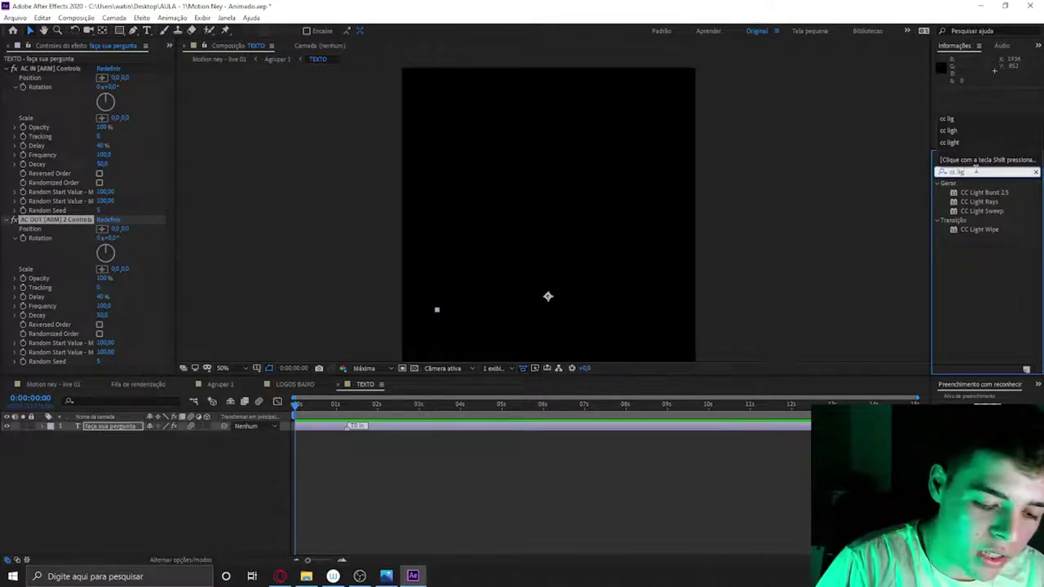
pyautogui.write('ht')
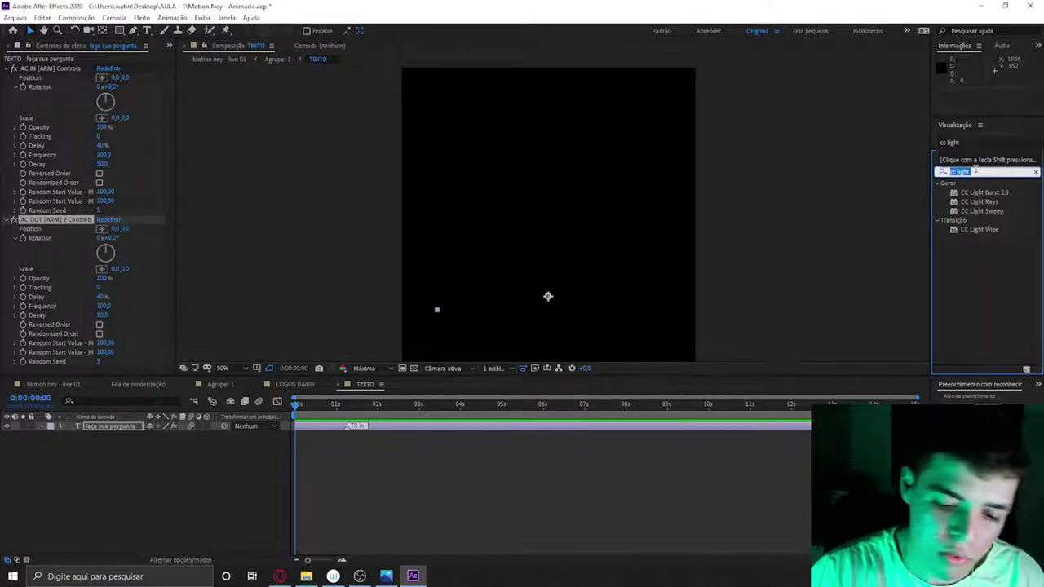
pyautogui.write('cc li')
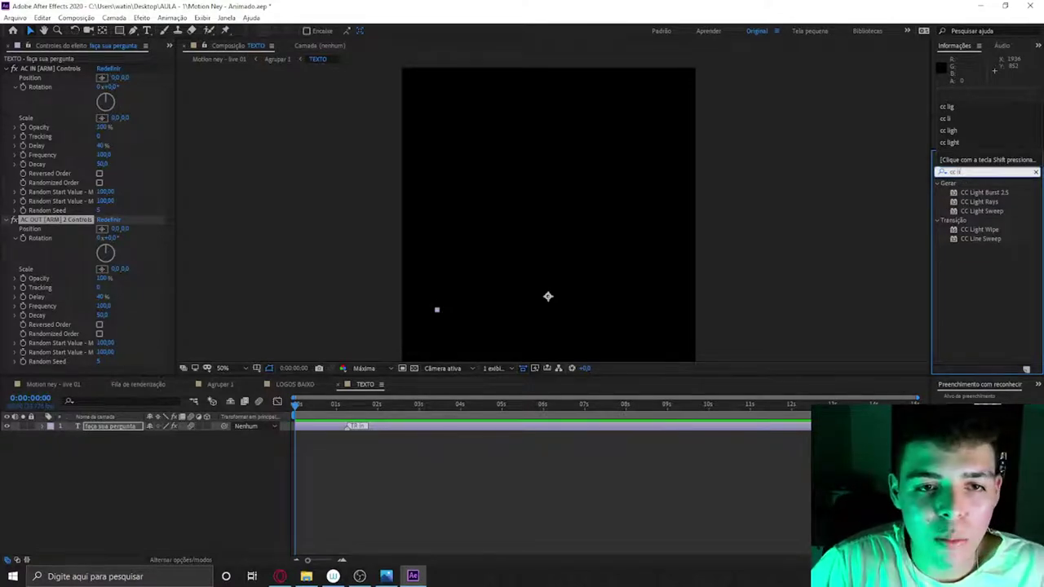
pyautogui.click(976, 171)
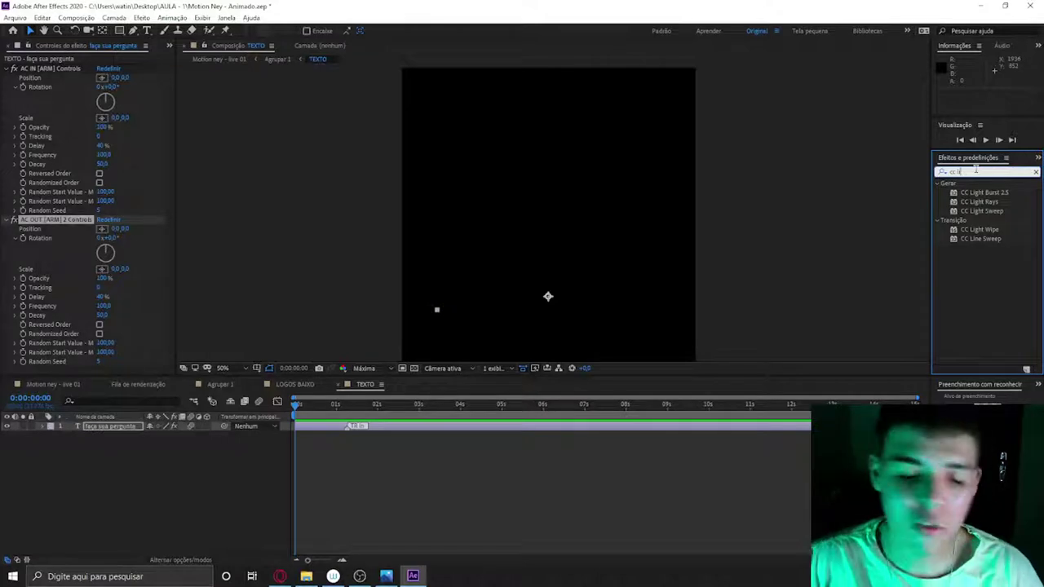
pyautogui.write('ght')
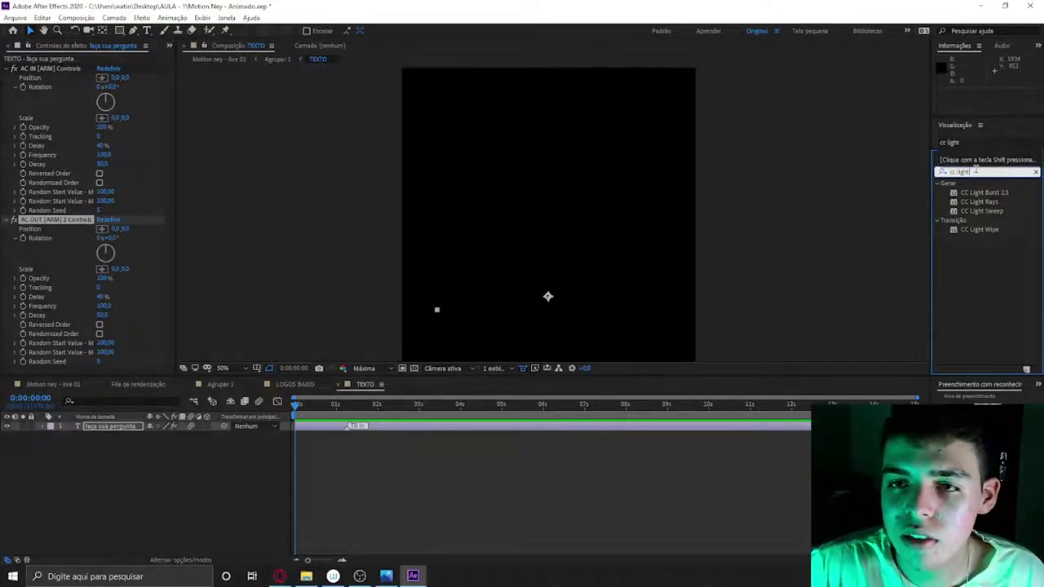
pyautogui.press('Return')
pyautogui.write('sw')
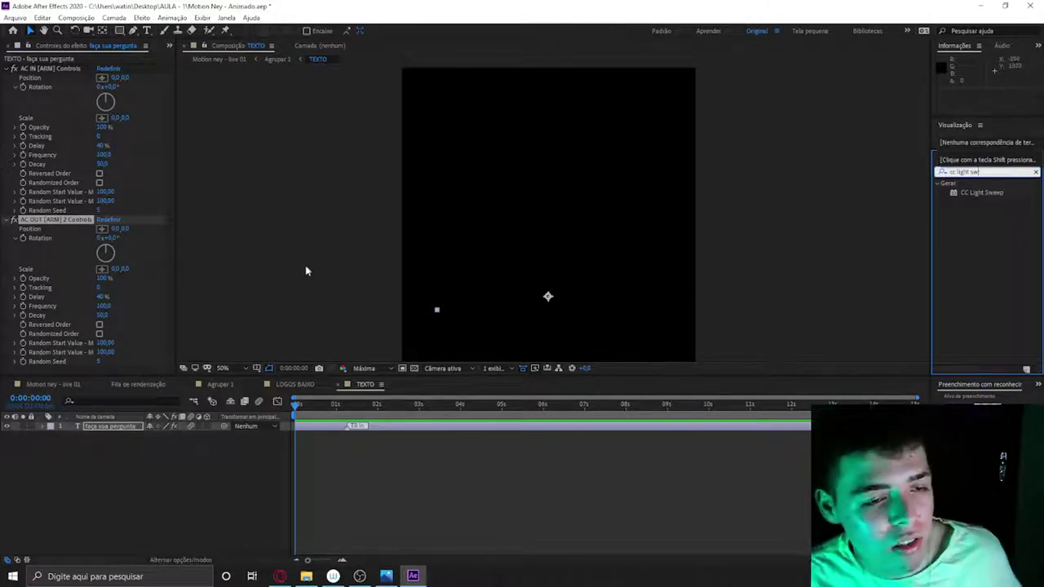
pyautogui.moveTo(408, 405); pyautogui.dragTo(434, 406)
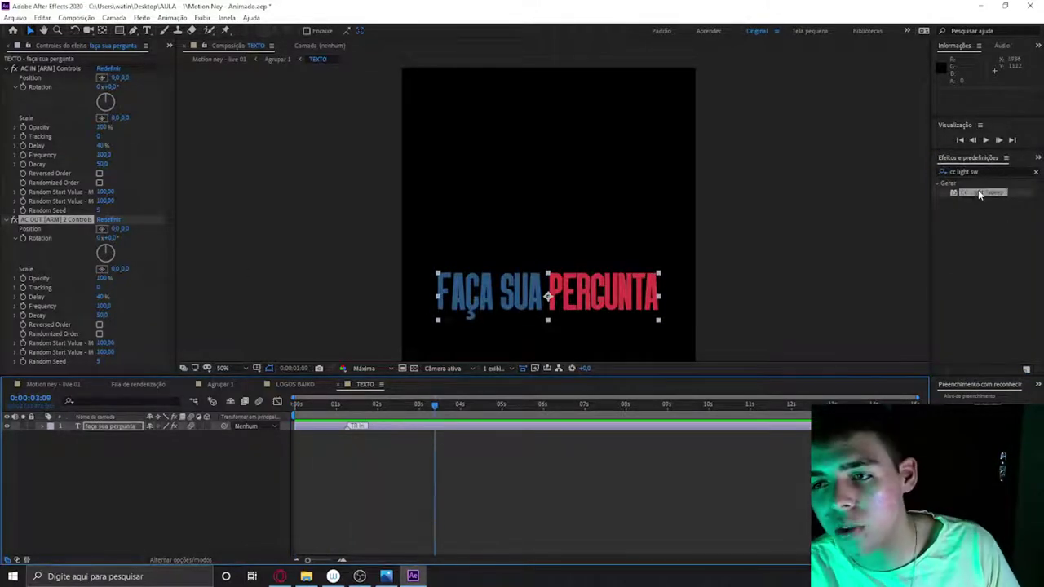
# Apply CC Light Sweep to the text, set its centre below-left of the text, and preview
pyautogui.moveTo(981, 192)
pyautogui.mouseDown()
pyautogui.moveTo(514, 439)
pyautogui.moveTo(512, 428)
pyautogui.mouseUp()
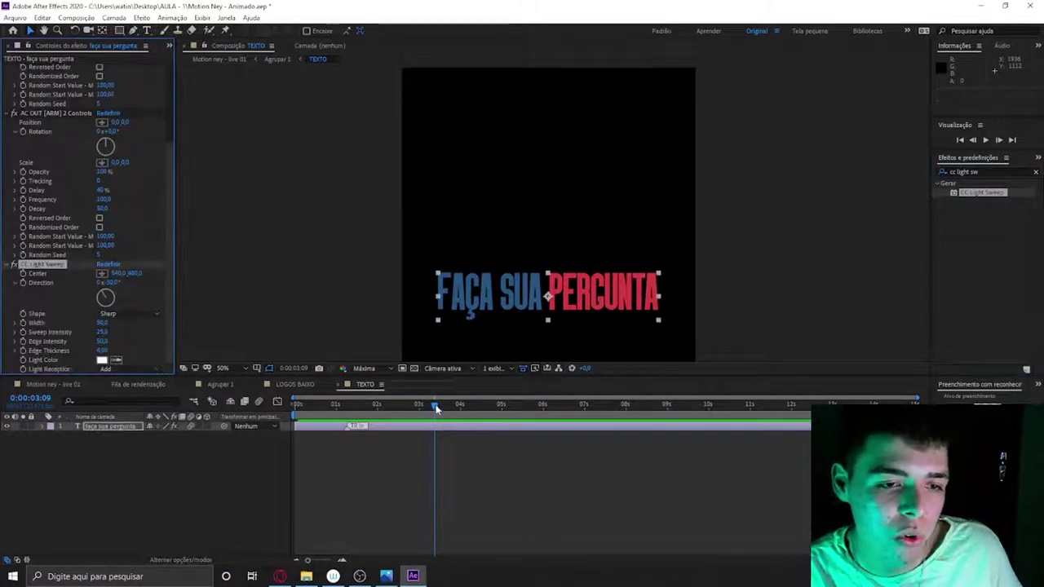
pyautogui.moveTo(434, 406); pyautogui.dragTo(369, 406)
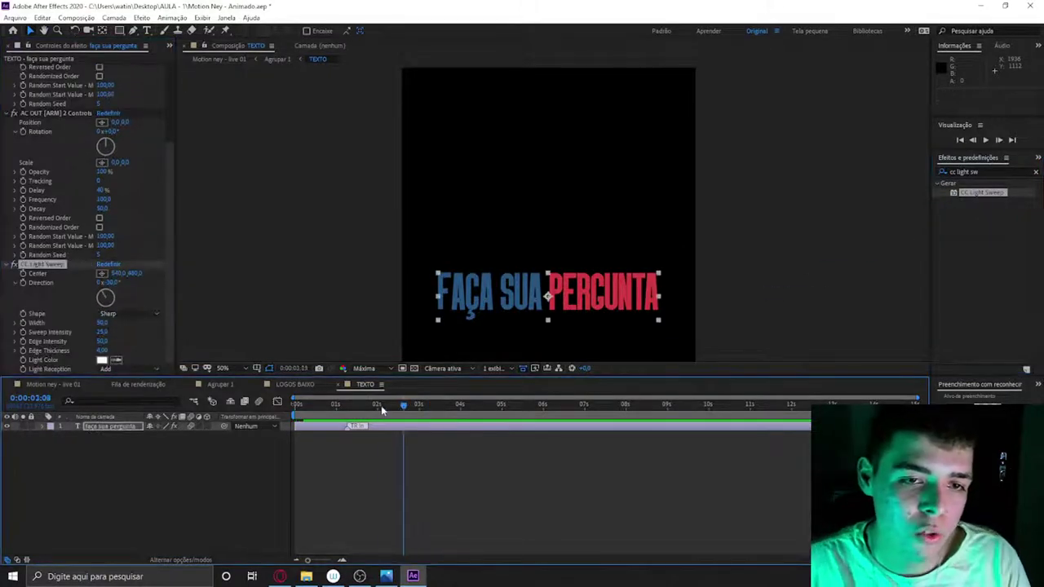
pyautogui.click(101, 273)
pyautogui.click(432, 317)
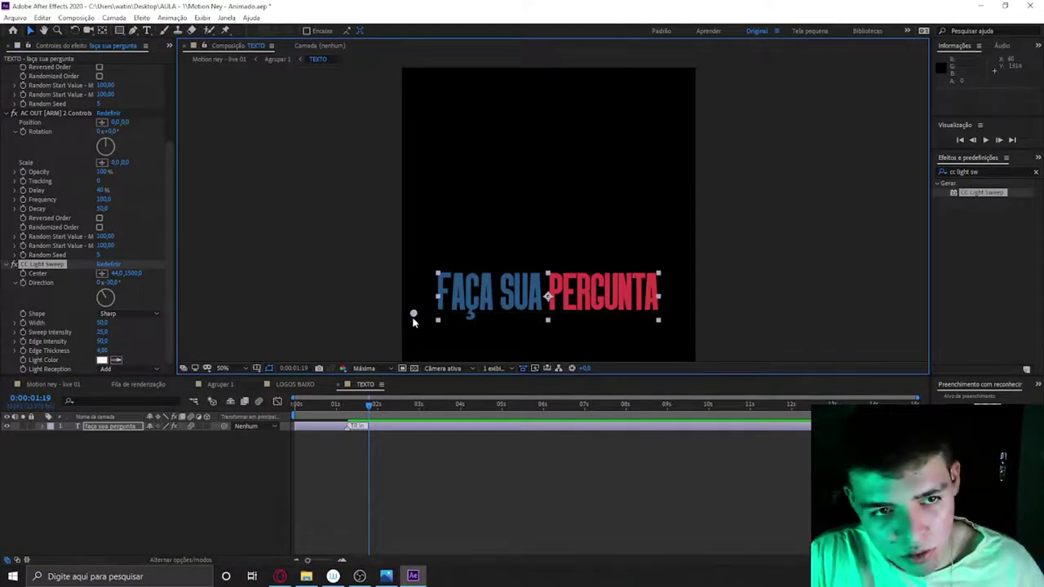
pyautogui.moveTo(469, 316); pyautogui.dragTo(416, 318)
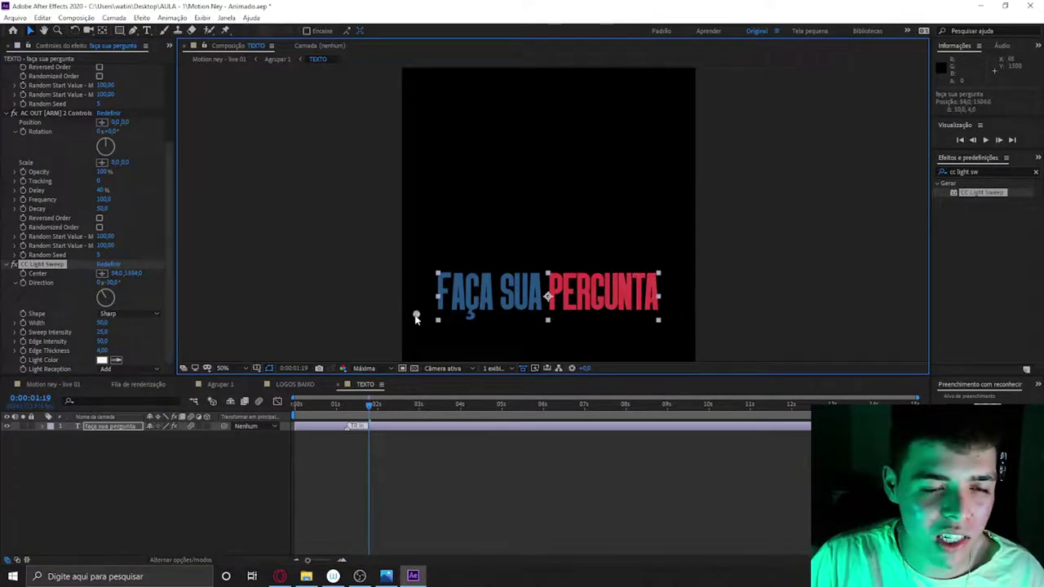
pyautogui.moveTo(383, 405); pyautogui.dragTo(295, 405)
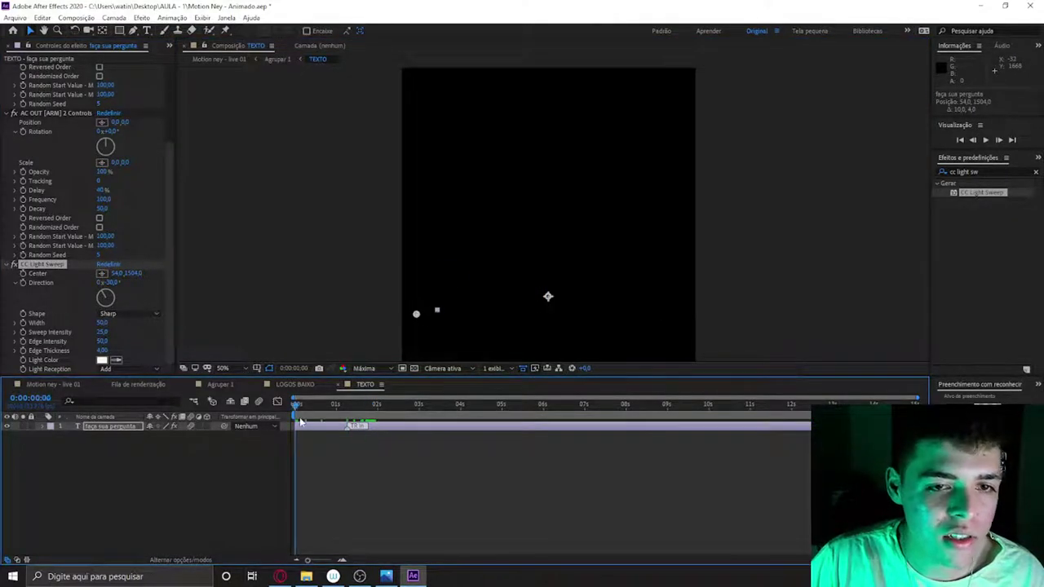
pyautogui.press('space')
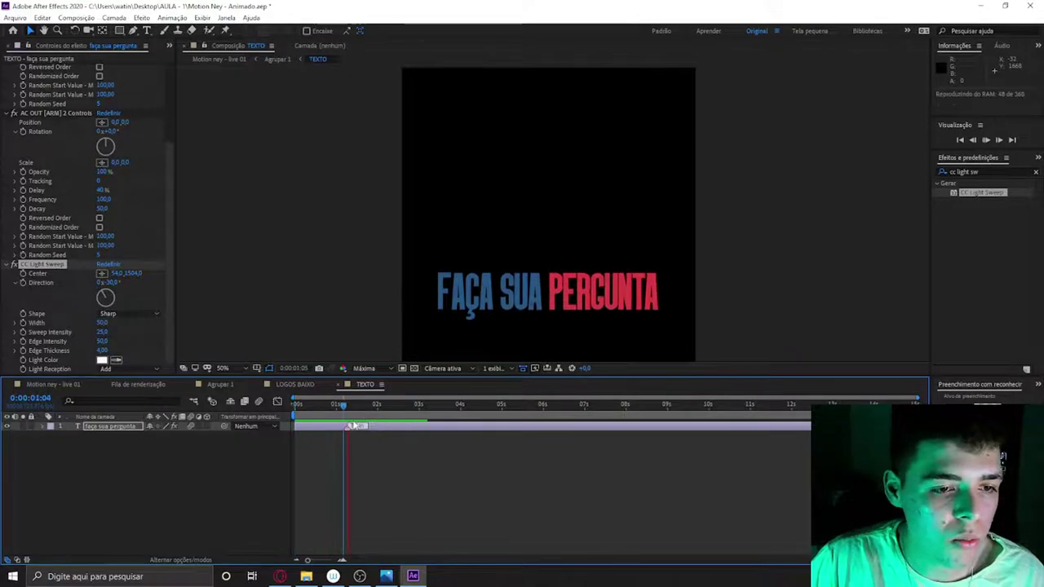
pyautogui.press('space')
pyautogui.press('space')
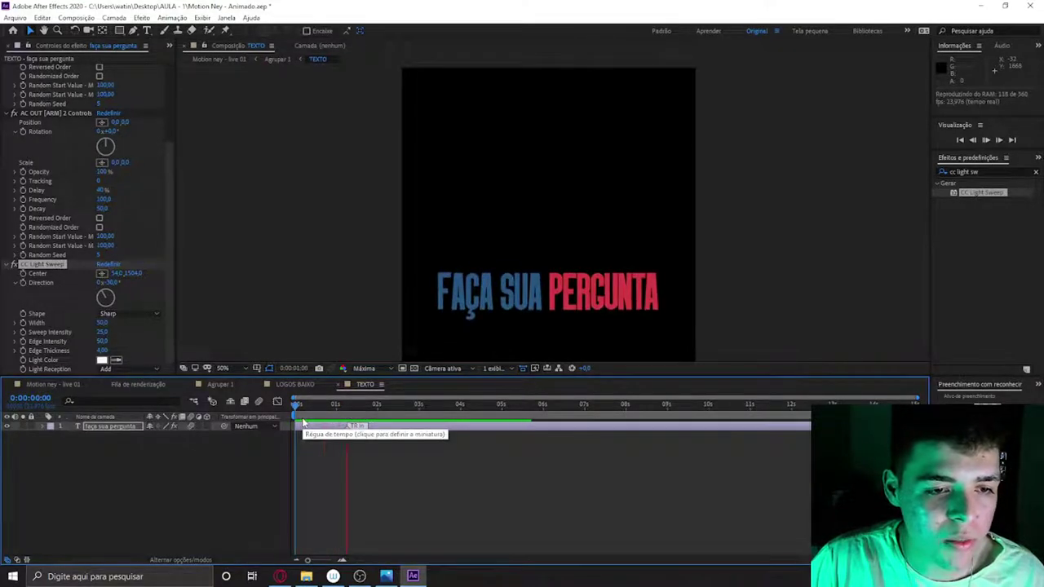
# Reapply CC Light Sweep with its Center at the lower left (28.0,1554.0), then preview
pyautogui.click(42, 266)
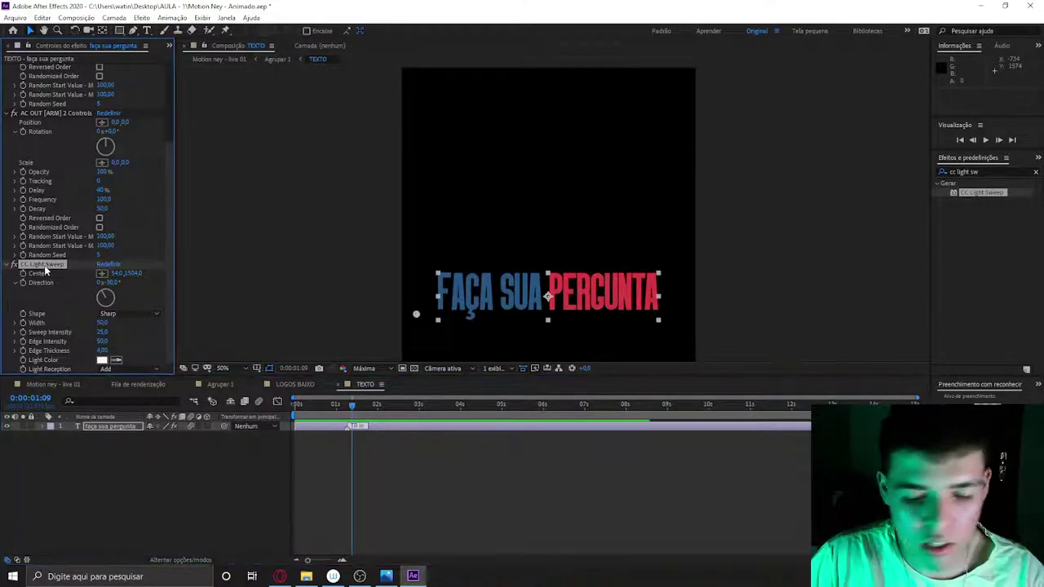
pyautogui.press('Delete')
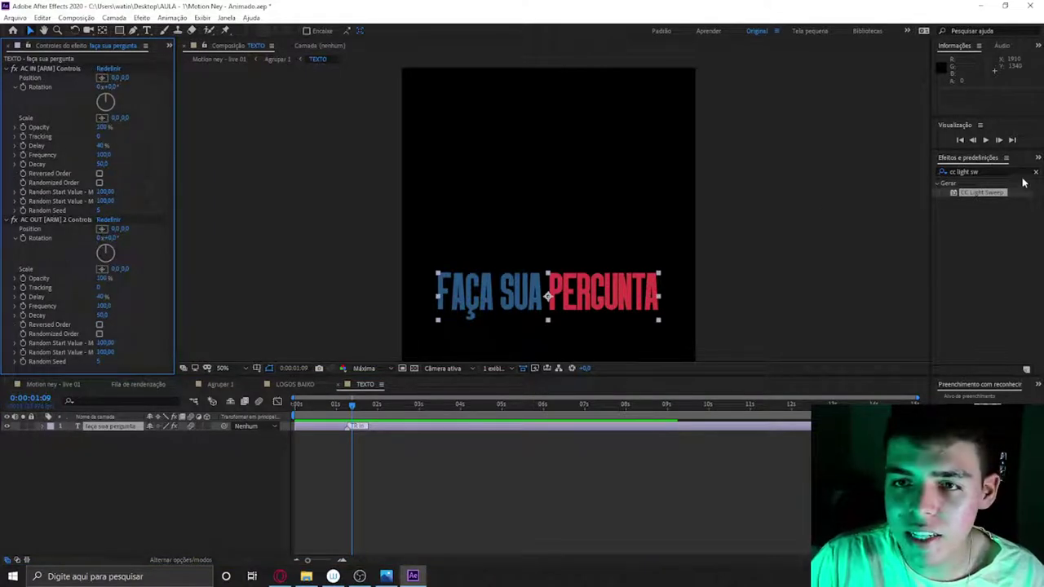
pyautogui.moveTo(1004, 196); pyautogui.dragTo(802, 383)
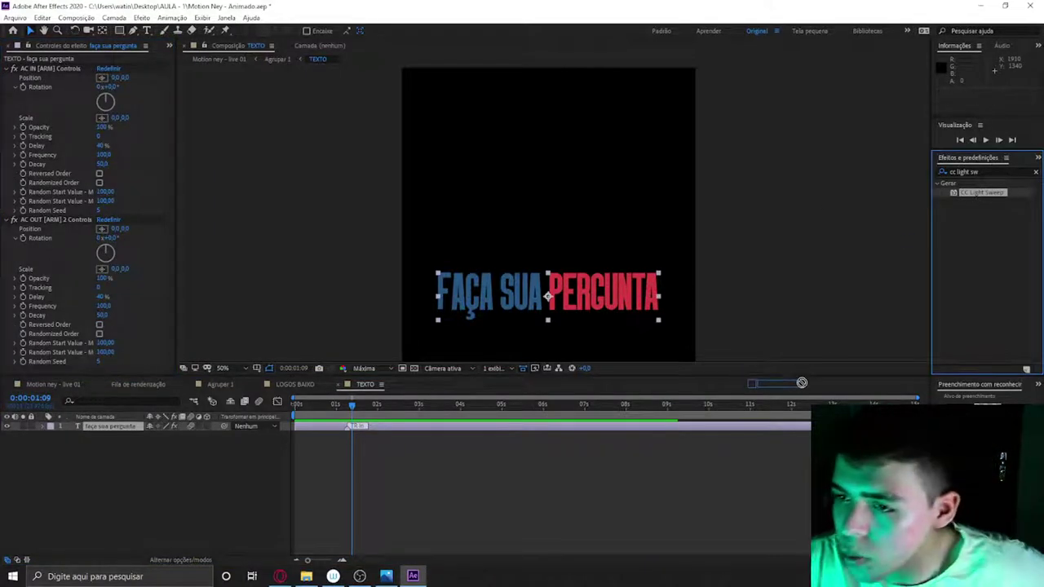
pyautogui.moveTo(802, 383)
pyautogui.mouseDown()
pyautogui.moveTo(803, 396)
pyautogui.moveTo(664, 434)
pyautogui.mouseUp()
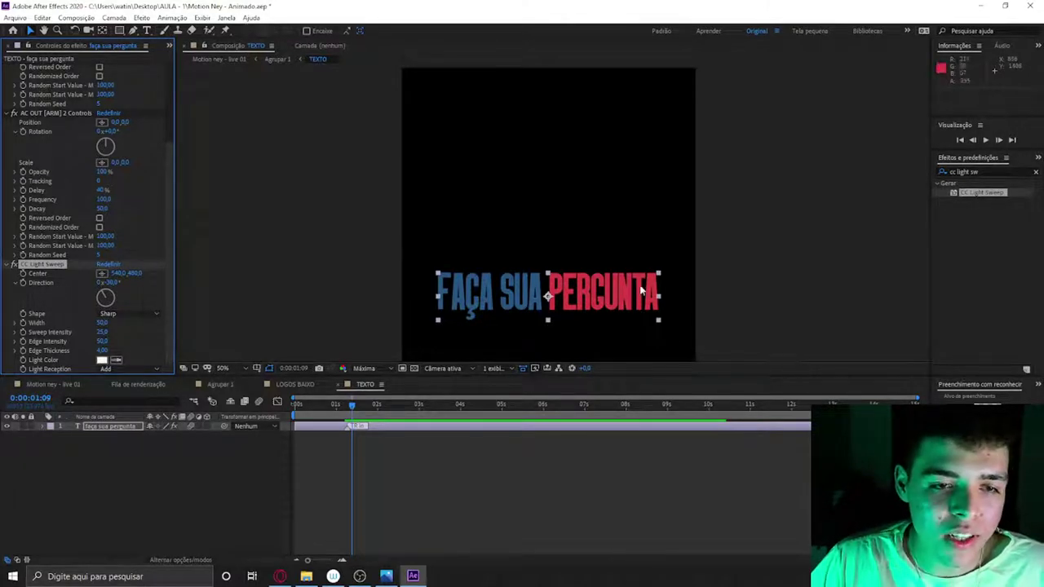
pyautogui.click(102, 274)
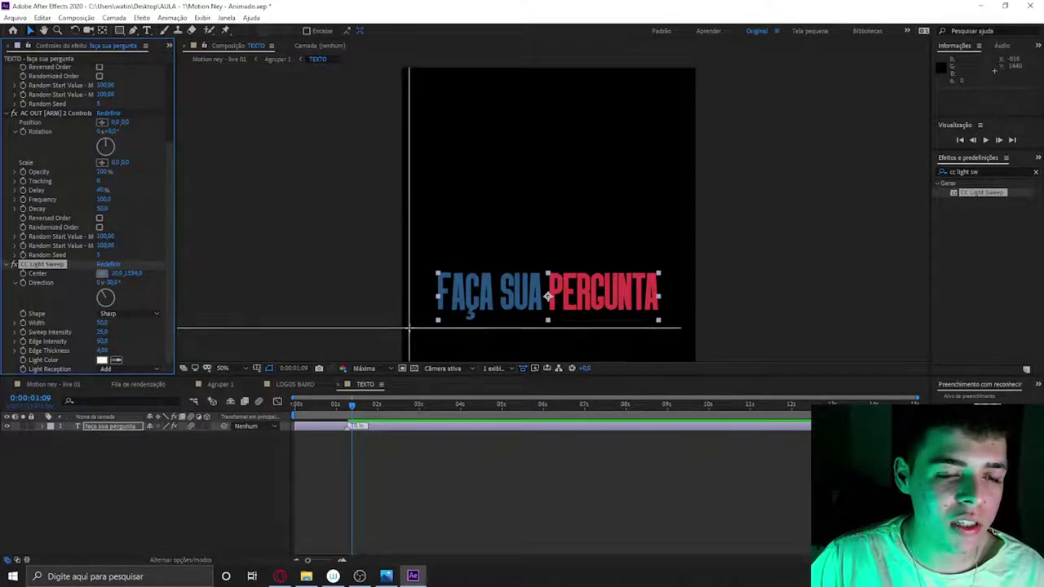
pyautogui.click(410, 331)
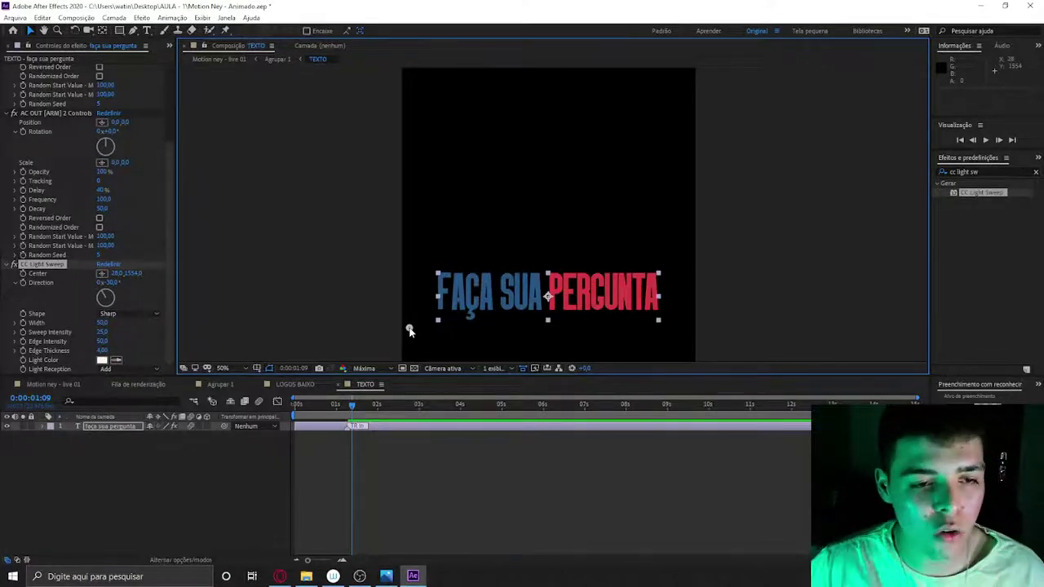
pyautogui.press('space')
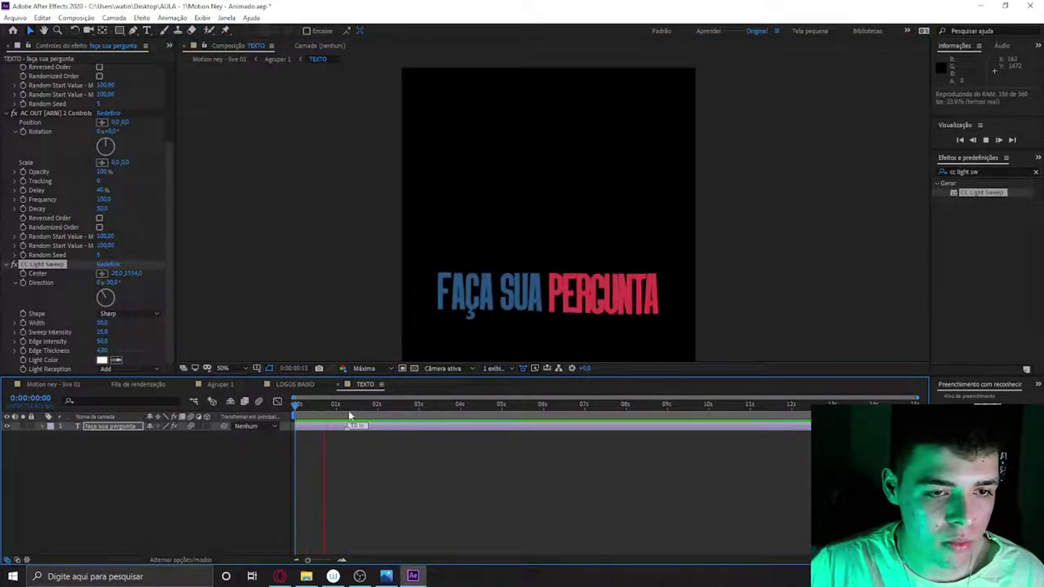
# Keyframe the sweep Center at 58,1594 at 1:15, then move it to 1104,1436 at 3:02
pyautogui.press('space')
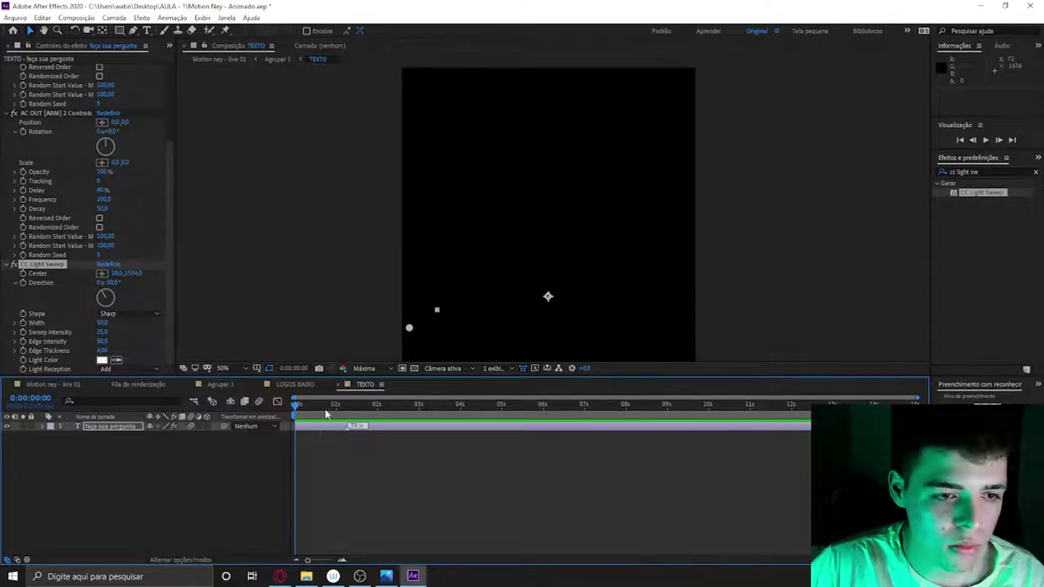
pyautogui.press('space')
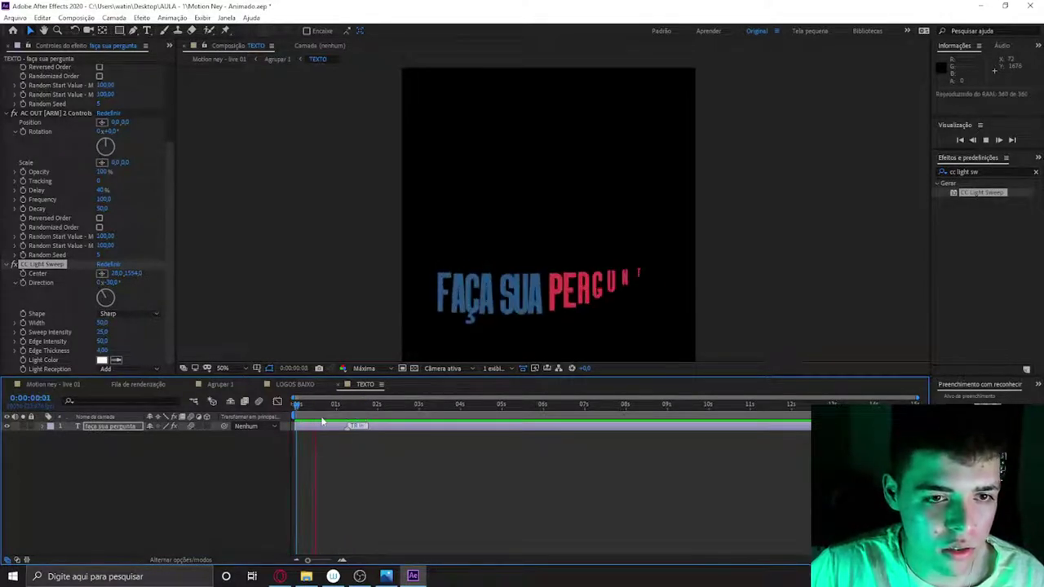
pyautogui.press('space')
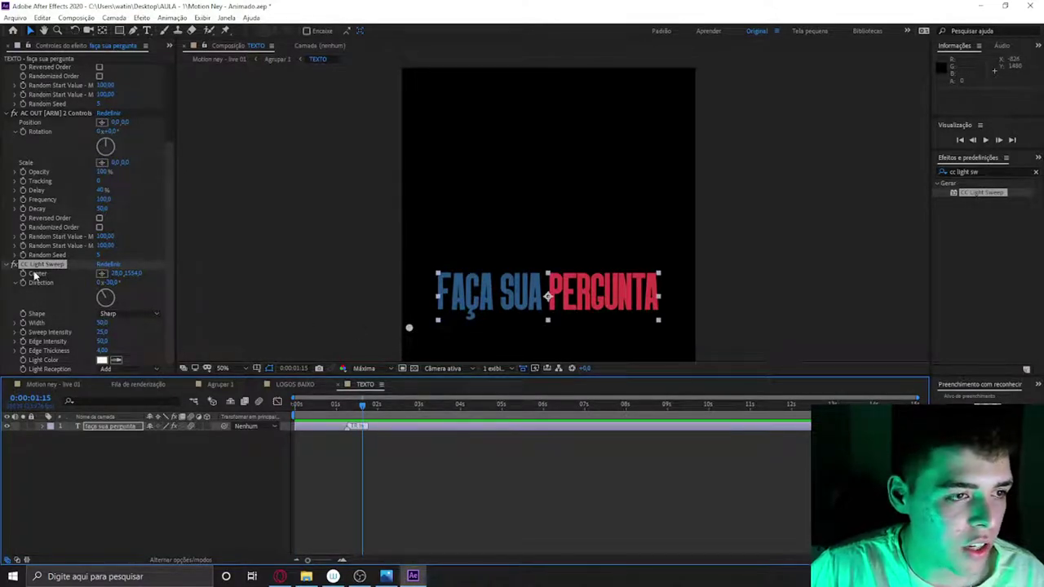
pyautogui.moveTo(409, 329)
pyautogui.mouseDown()
pyautogui.moveTo(651, 294)
pyautogui.moveTo(428, 336)
pyautogui.mouseUp()
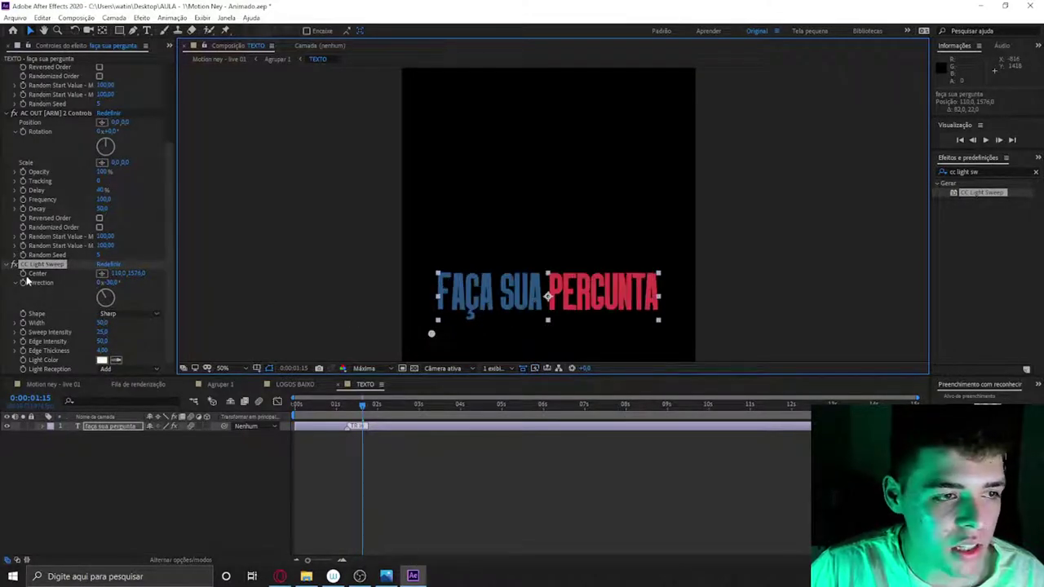
pyautogui.moveTo(434, 337); pyautogui.dragTo(417, 338)
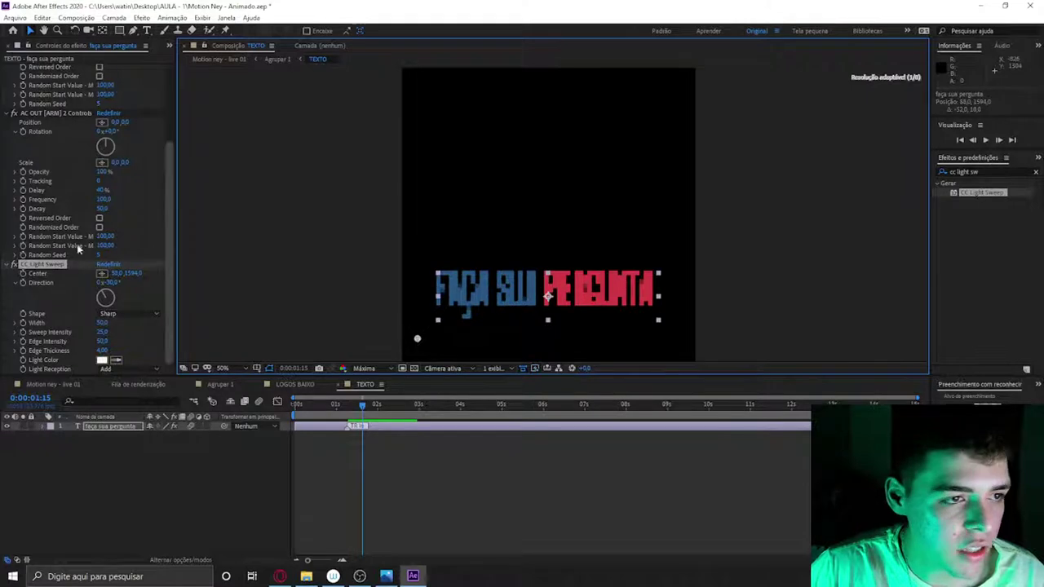
pyautogui.click(25, 279)
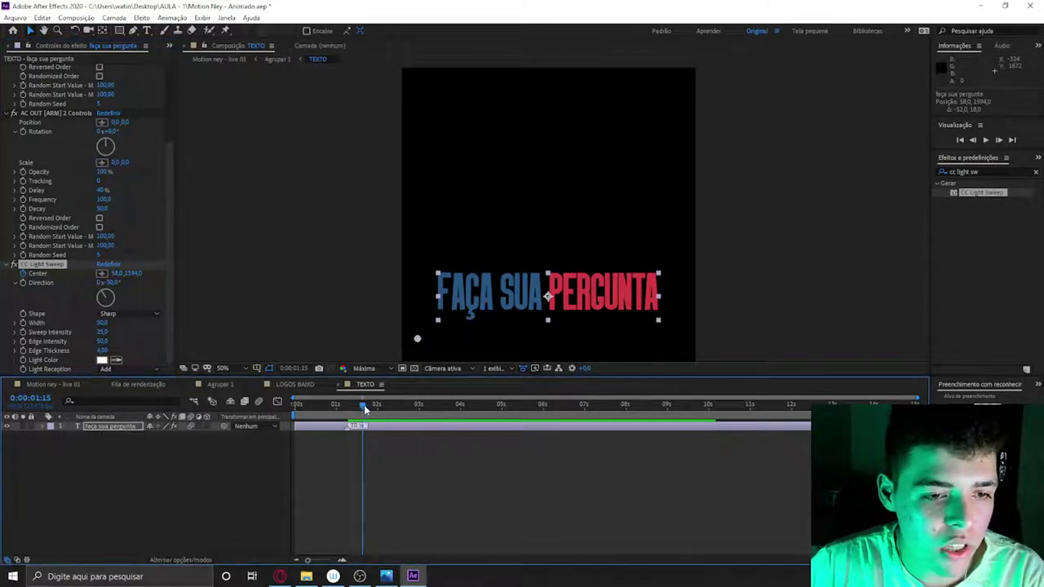
pyautogui.moveTo(363, 411); pyautogui.dragTo(436, 418)
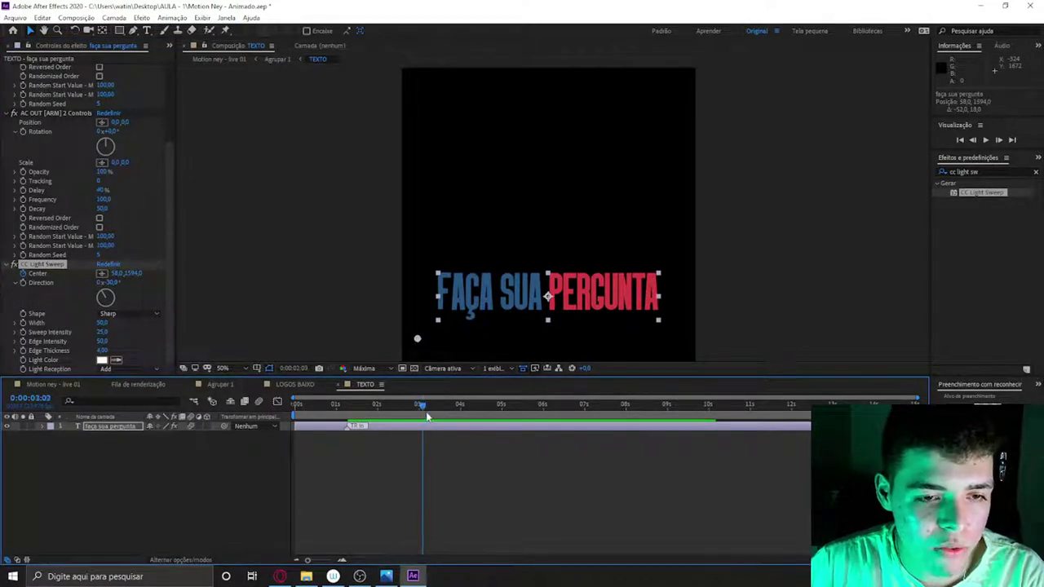
pyautogui.moveTo(418, 342); pyautogui.dragTo(685, 303)
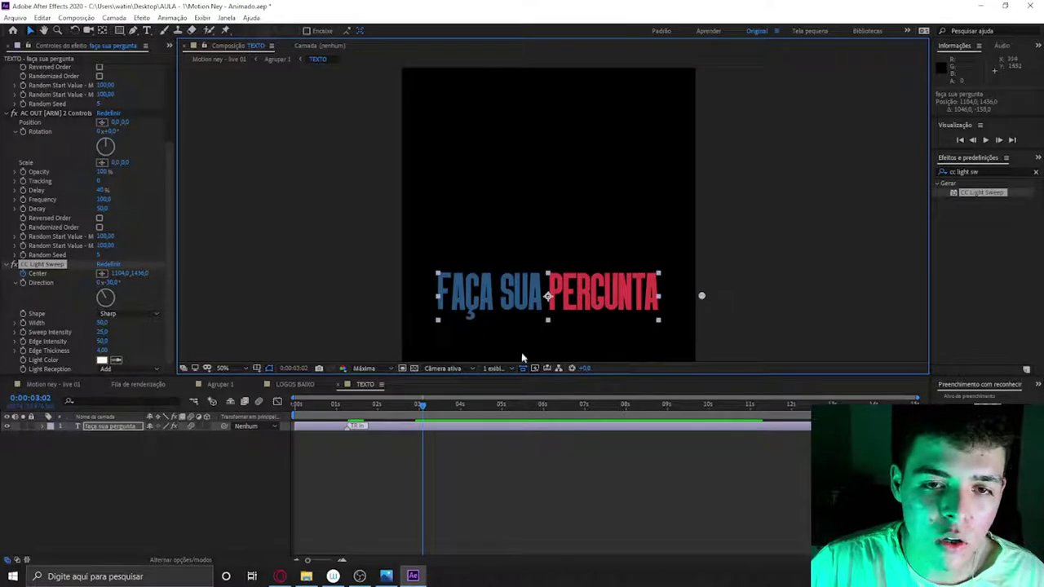
# Reveal the Center keyframes with U and preview the light sweep passing across the title
pyautogui.press('u')
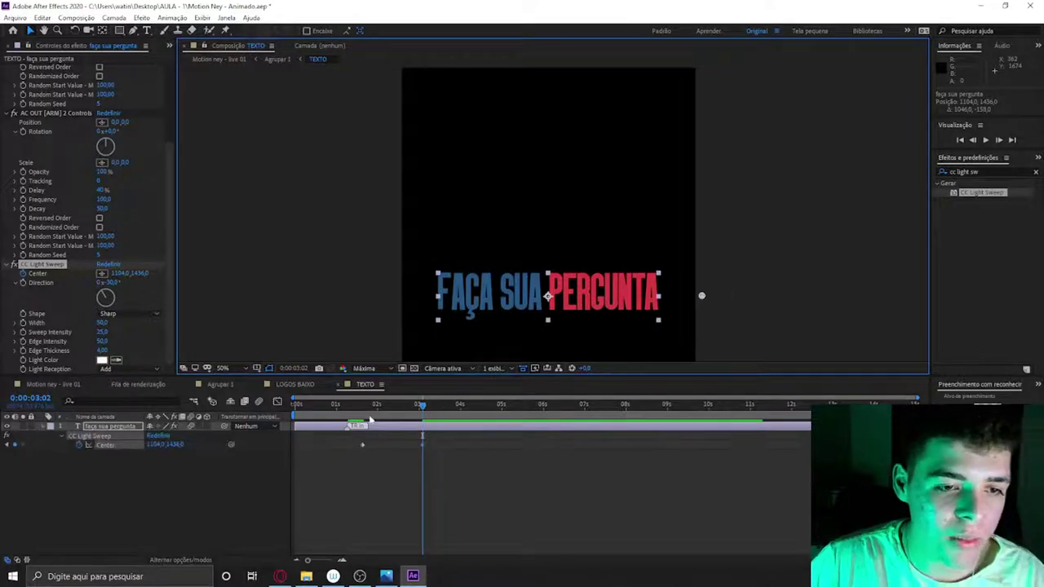
pyautogui.click(361, 412)
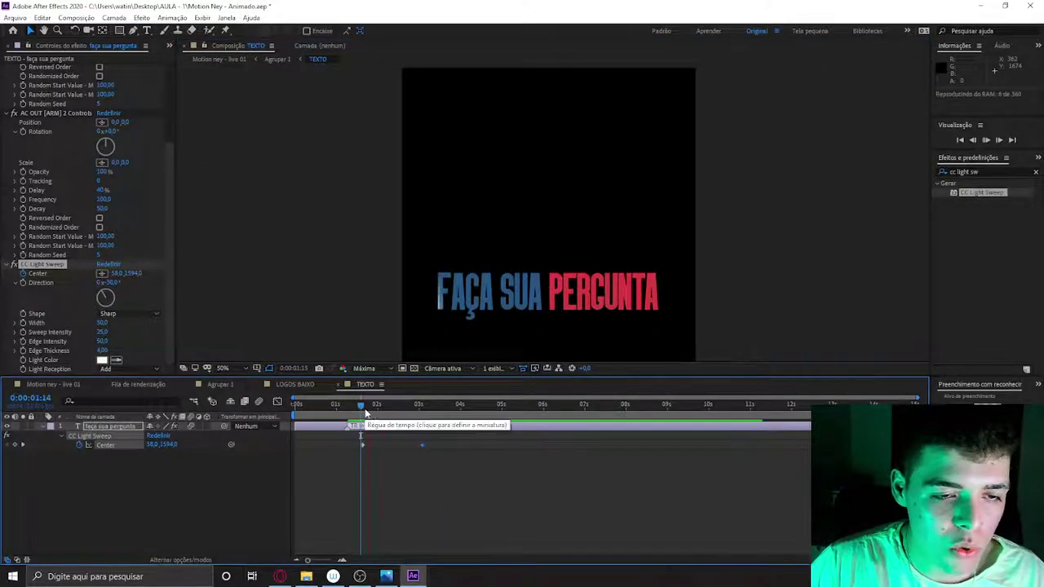
pyautogui.click(365, 412)
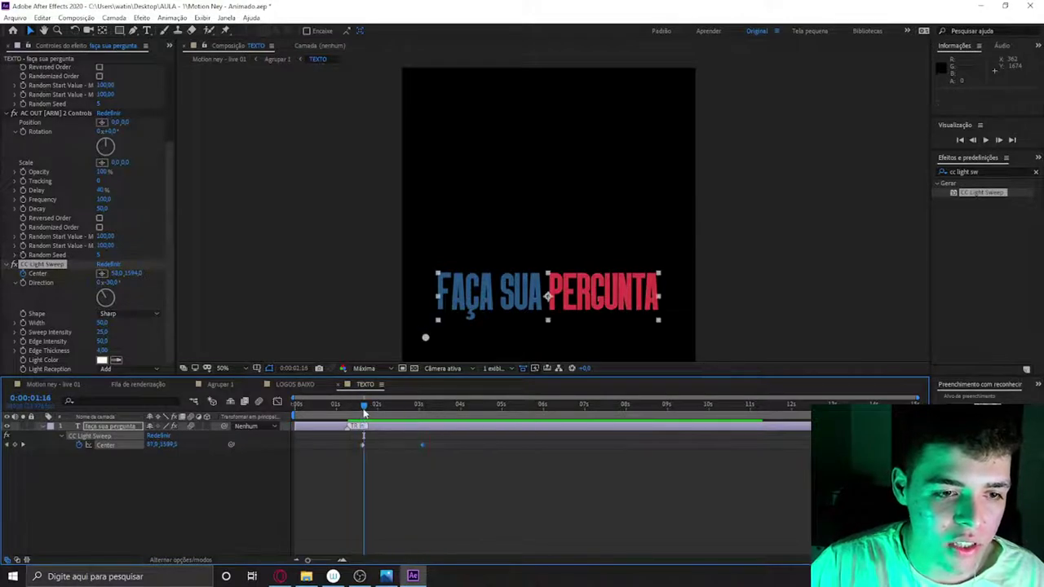
pyautogui.press('space')
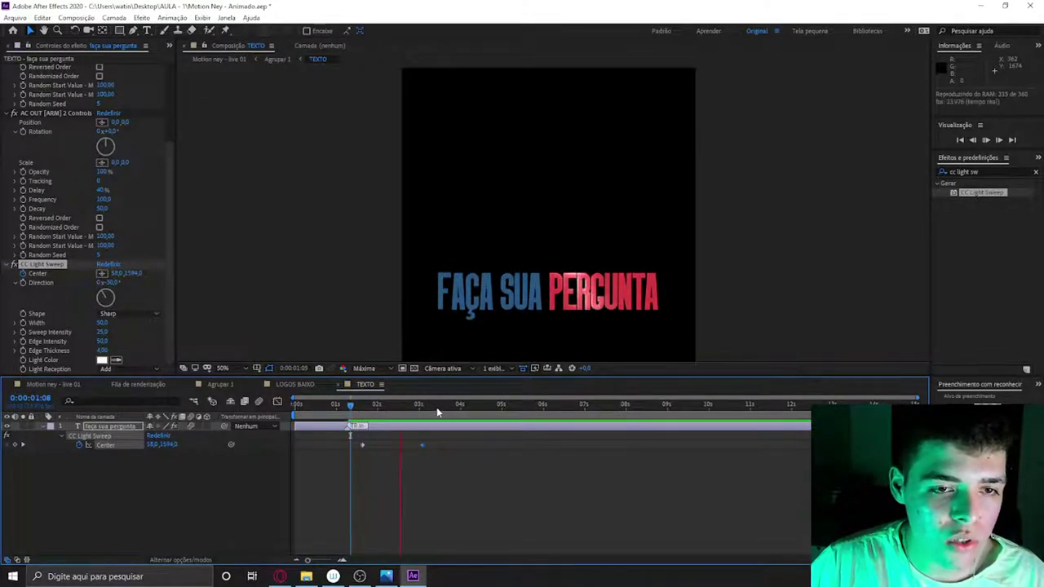
pyautogui.click(361, 412)
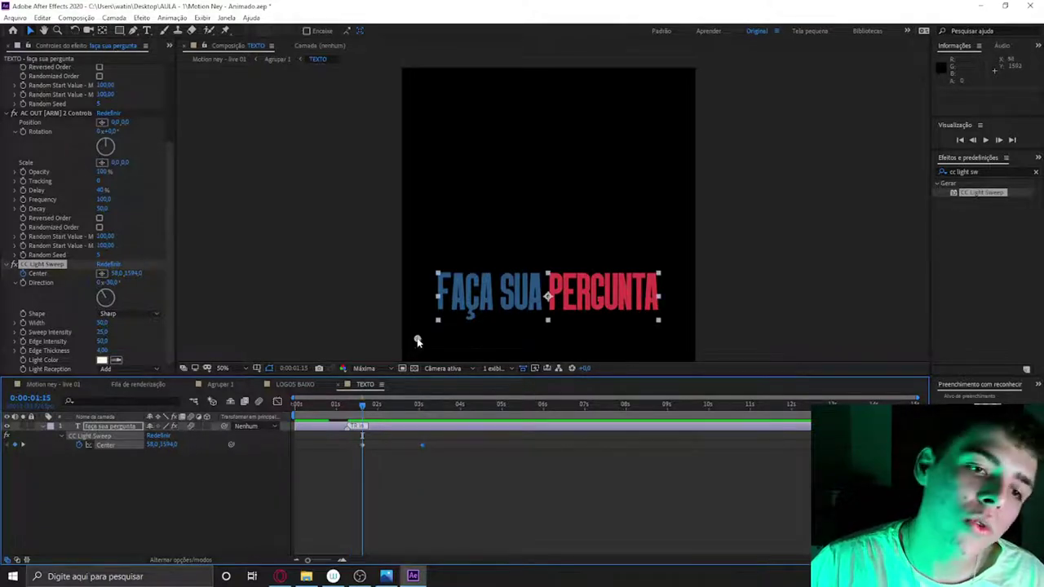
pyautogui.click(424, 407)
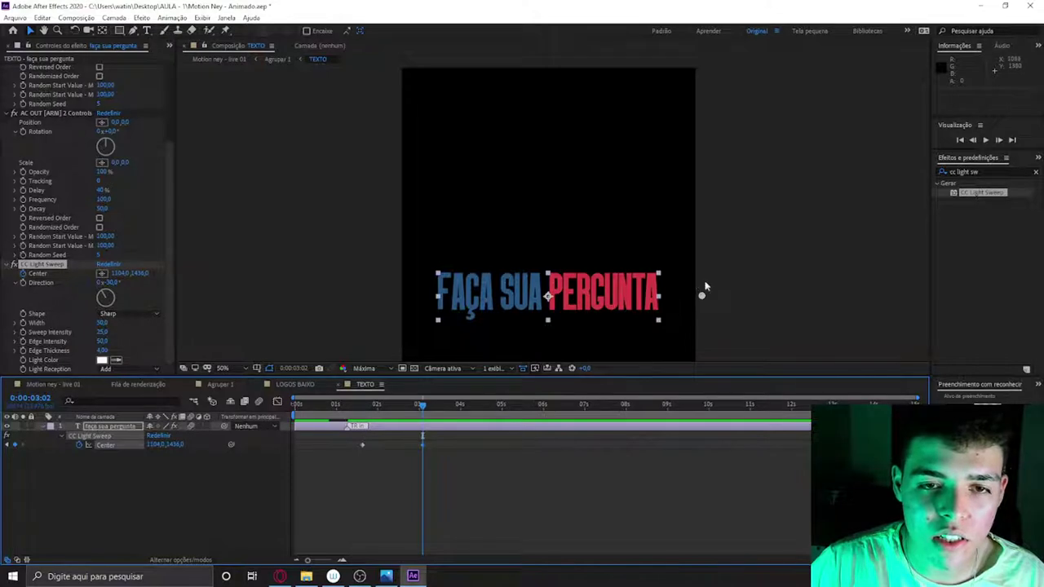
pyautogui.press('space')
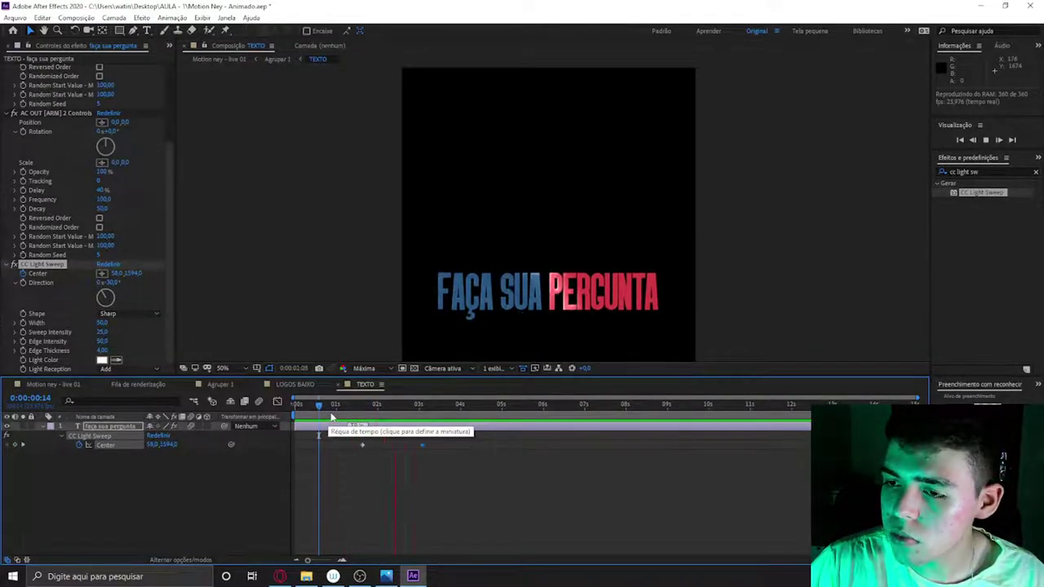
pyautogui.press('space')
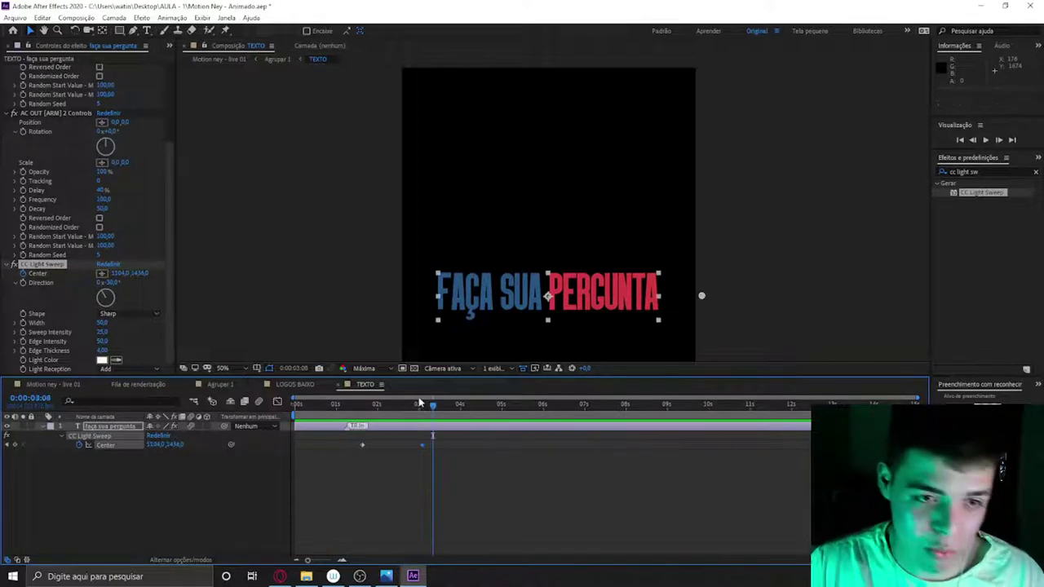
pyautogui.press('space')
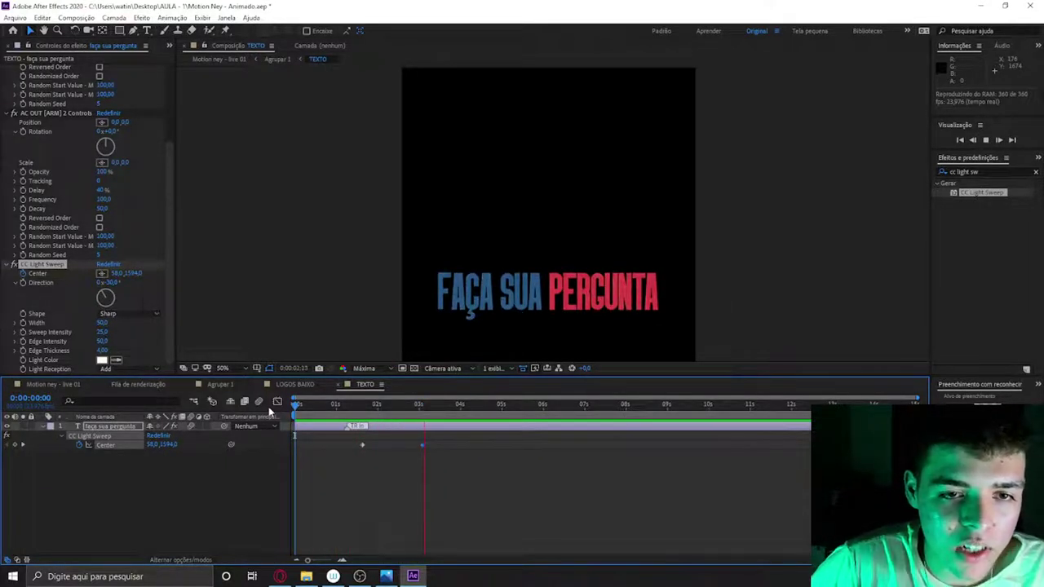
pyautogui.click(341, 412)
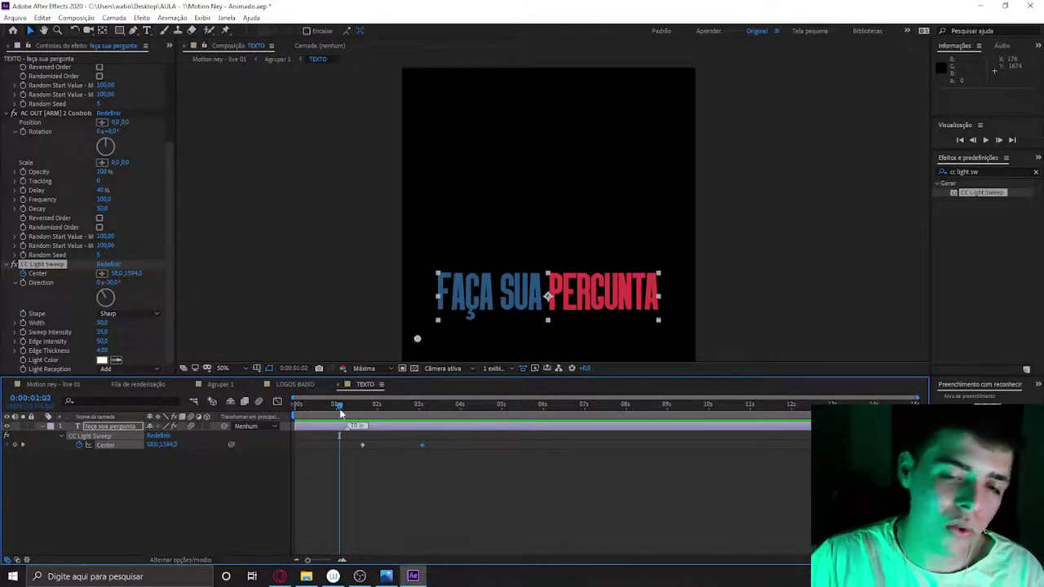
pyautogui.moveTo(341, 415); pyautogui.dragTo(363, 418)
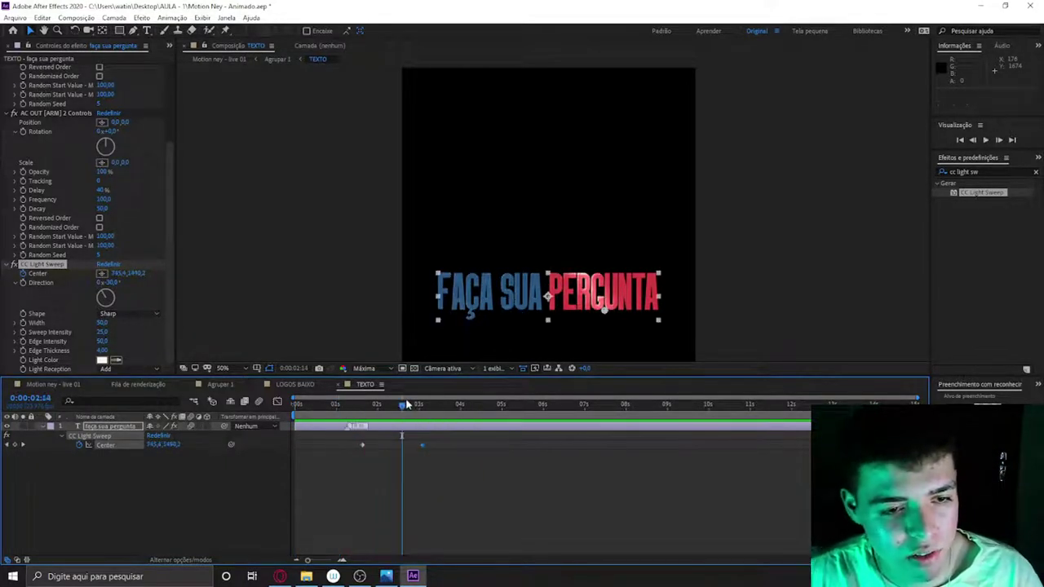
# Marquee-select both CC Light Sweep Center keyframes
pyautogui.moveTo(454, 449); pyautogui.dragTo(327, 475)
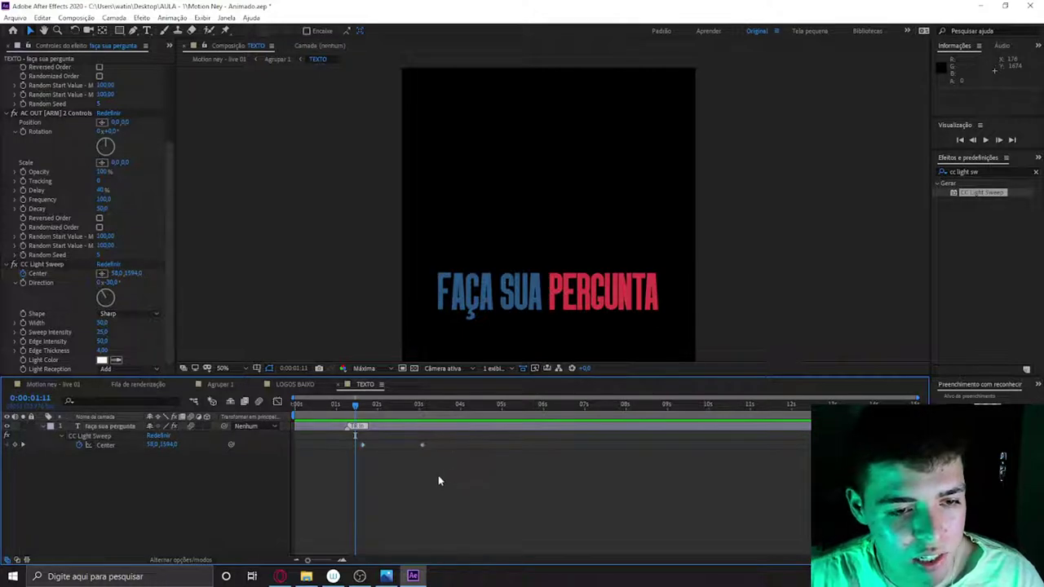
pyautogui.moveTo(453, 472); pyautogui.dragTo(331, 451)
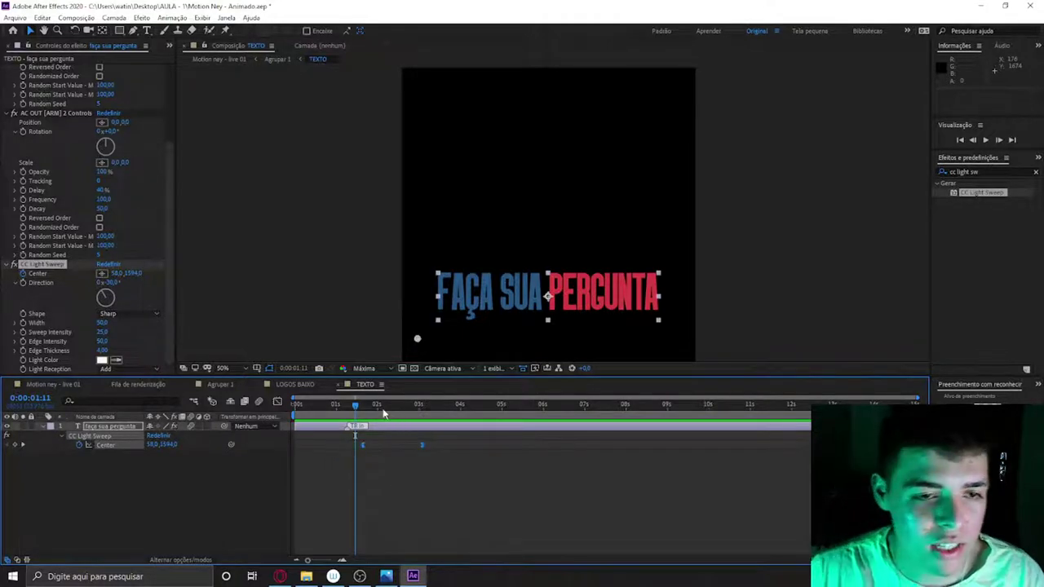
pyautogui.moveTo(484, 442); pyautogui.dragTo(357, 453)
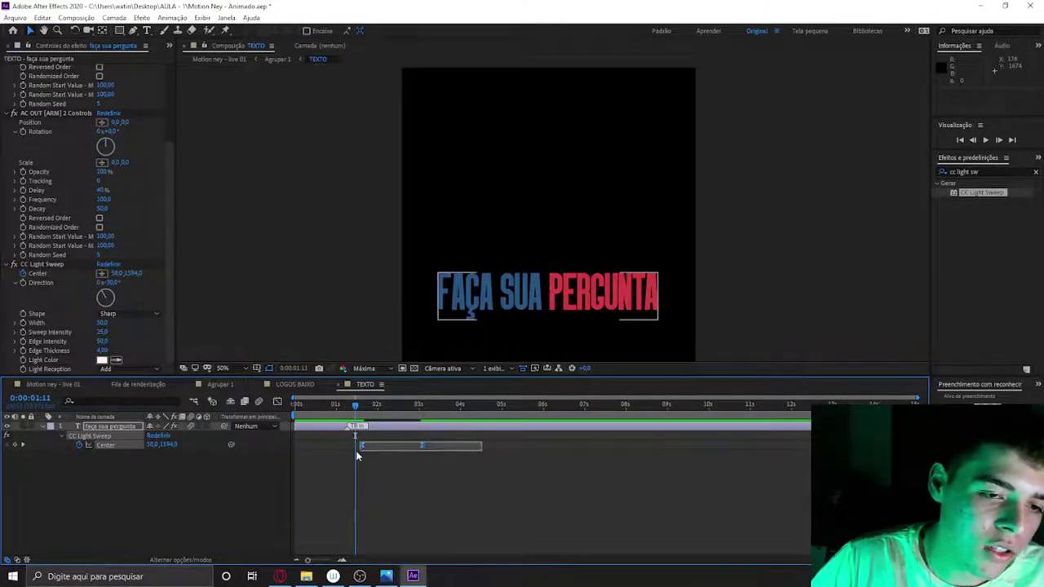
pyautogui.moveTo(364, 449)
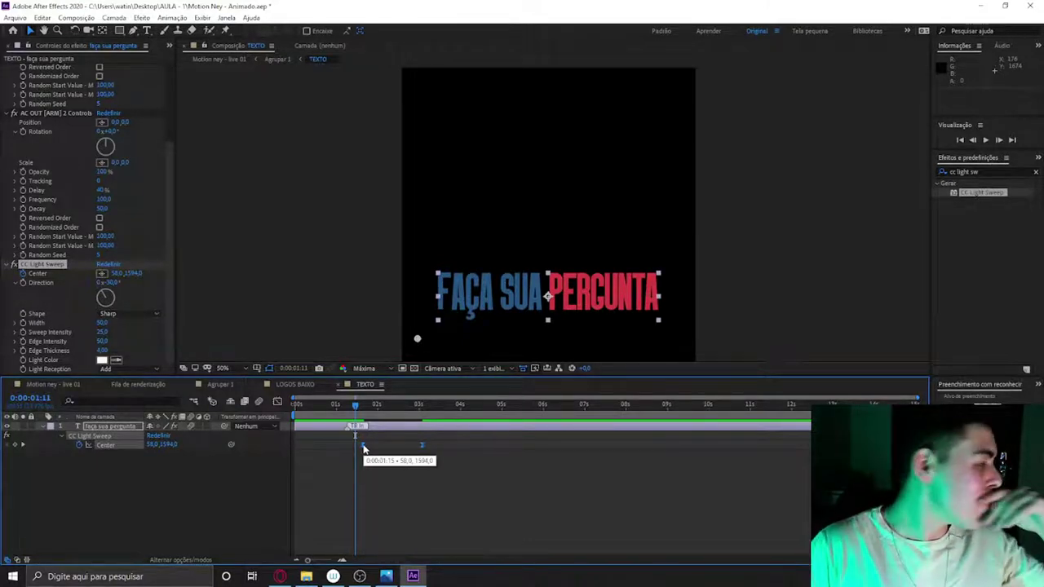
# Apply Easy Ease to the CC Light Sweep Center keyframes and preview the smoother sweep
pyautogui.rightClick(421, 446)
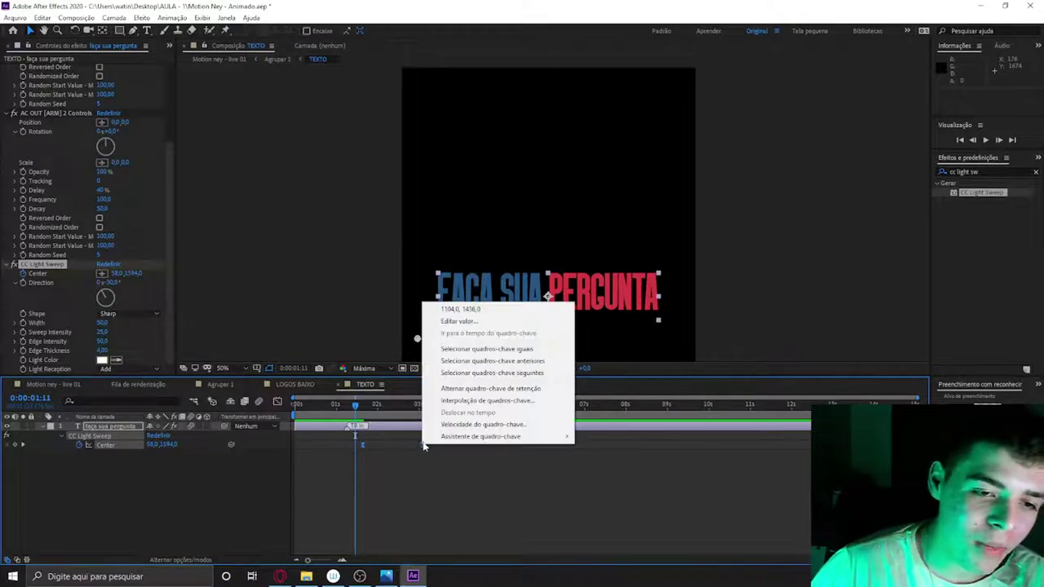
pyautogui.moveTo(478, 433)
pyautogui.click(620, 461)
pyautogui.click(415, 480)
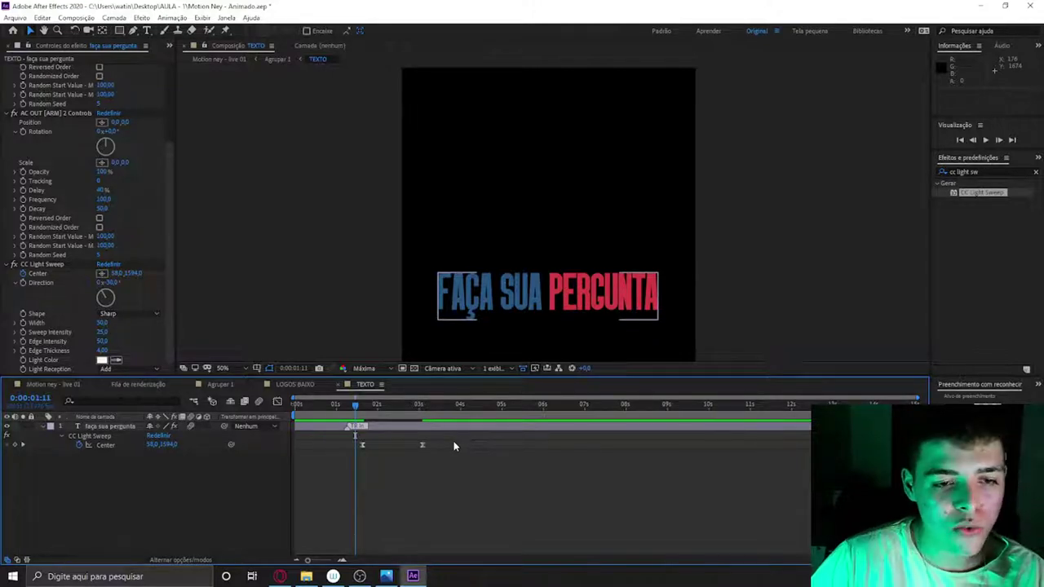
pyautogui.click(361, 444)
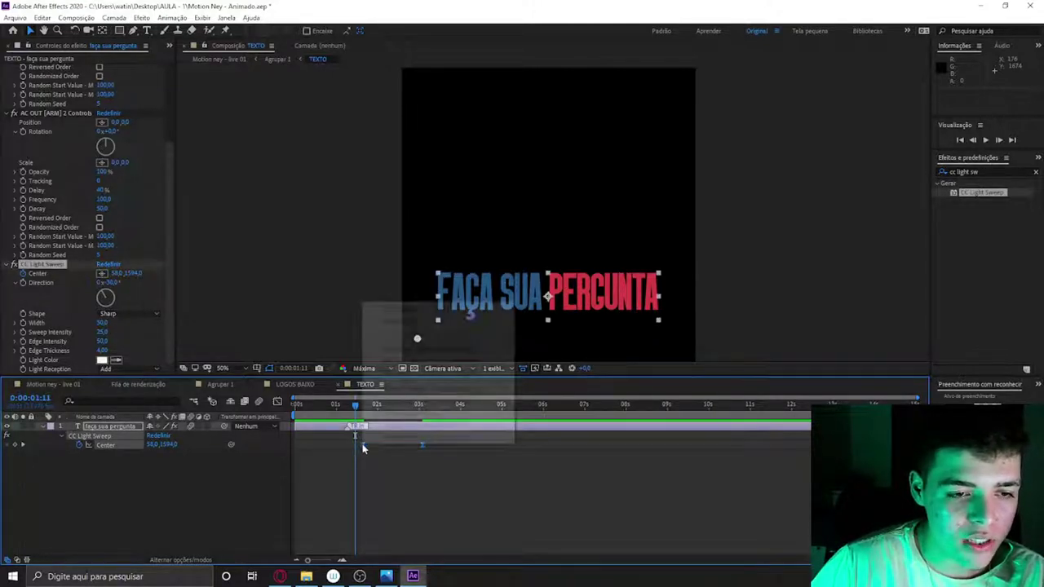
pyautogui.rightClick(363, 445)
pyautogui.moveTo(381, 438)
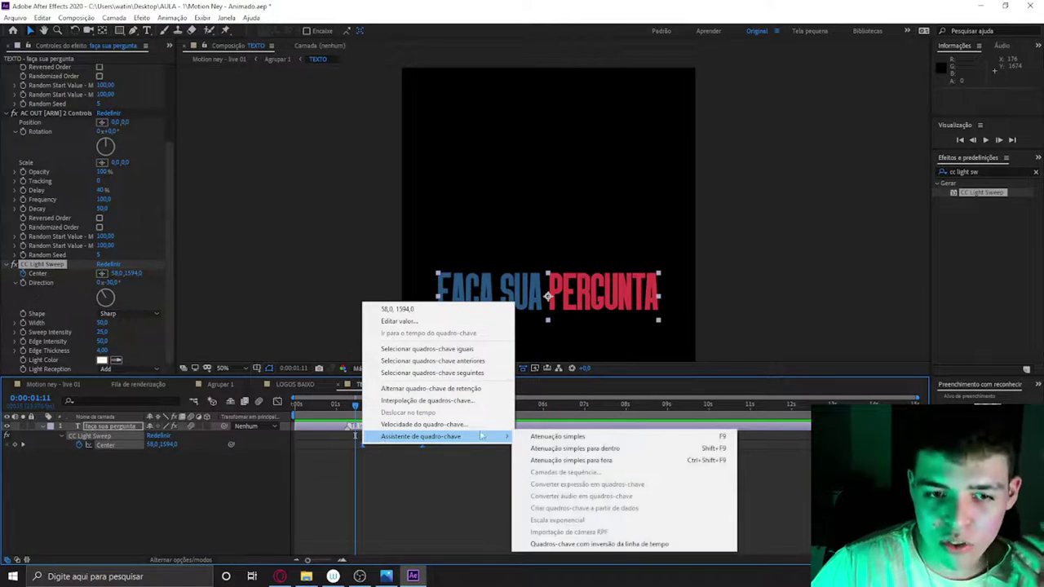
pyautogui.click(549, 438)
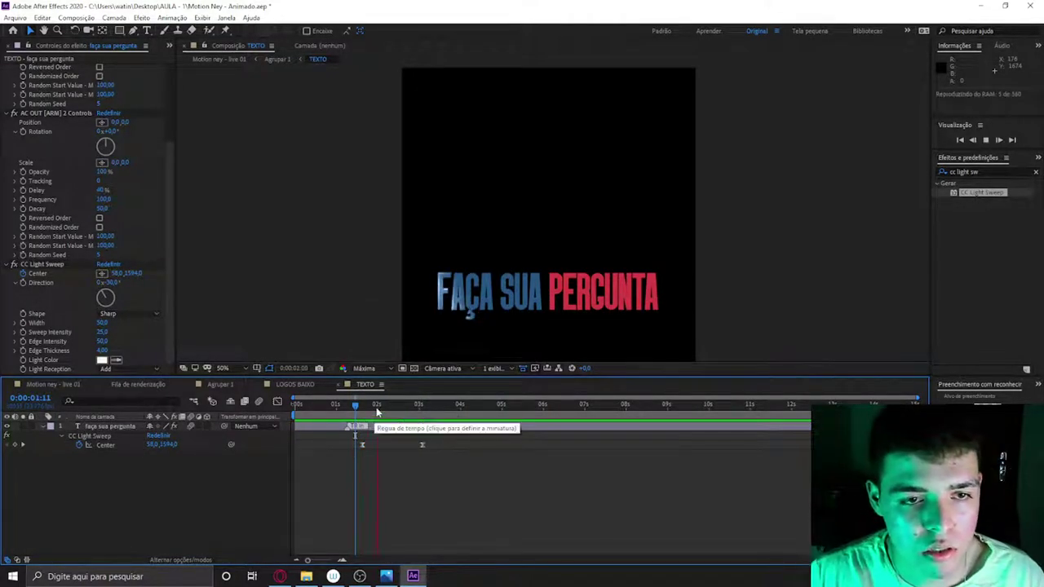
pyautogui.press('space')
pyautogui.press('space')
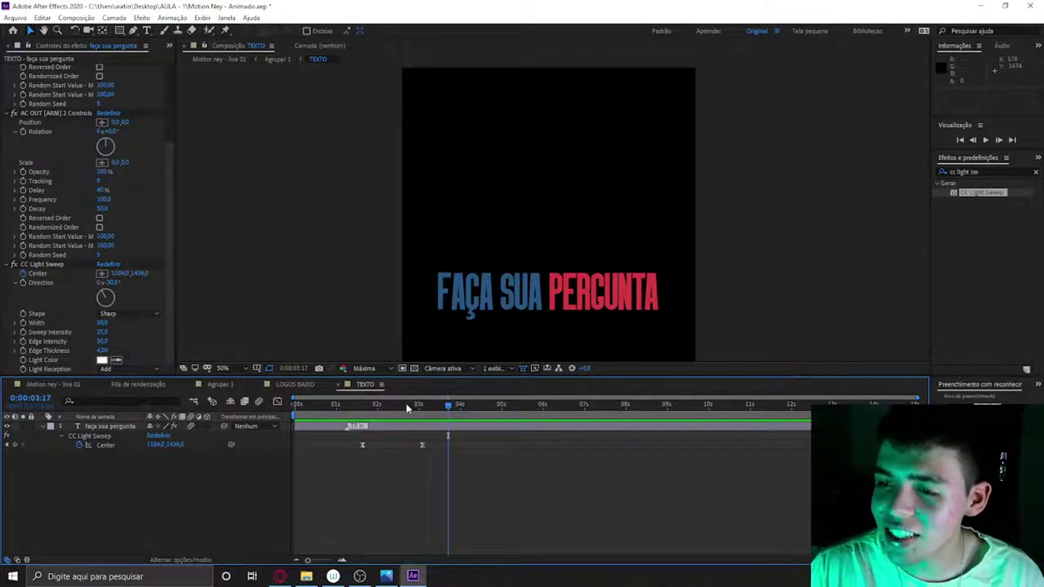
pyautogui.press('j')
pyautogui.press('j')
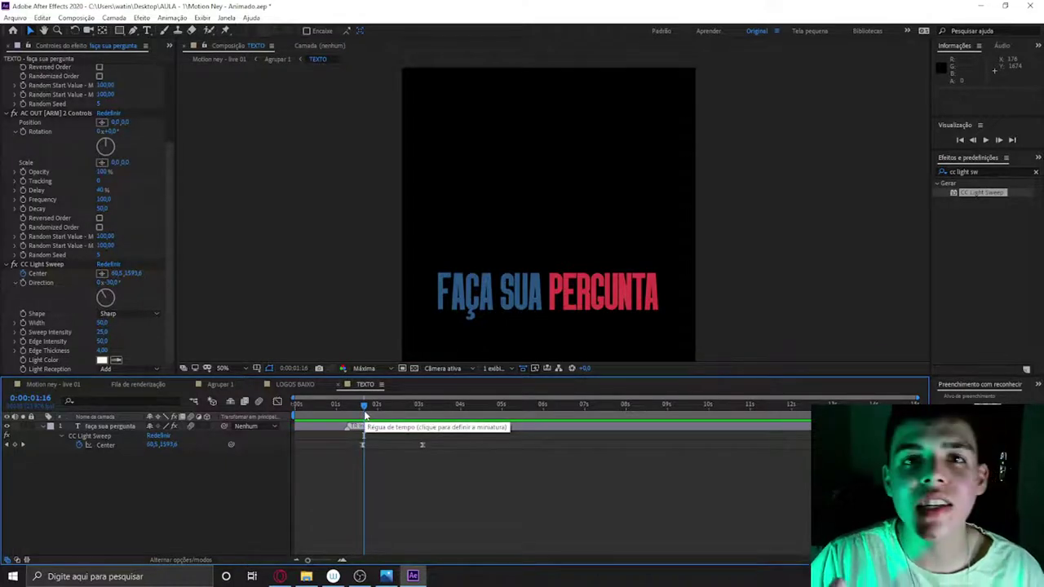
# Try Deslocamento turbulento (Turbulent Displace) on the text, then undo it
pyautogui.click(987, 172)
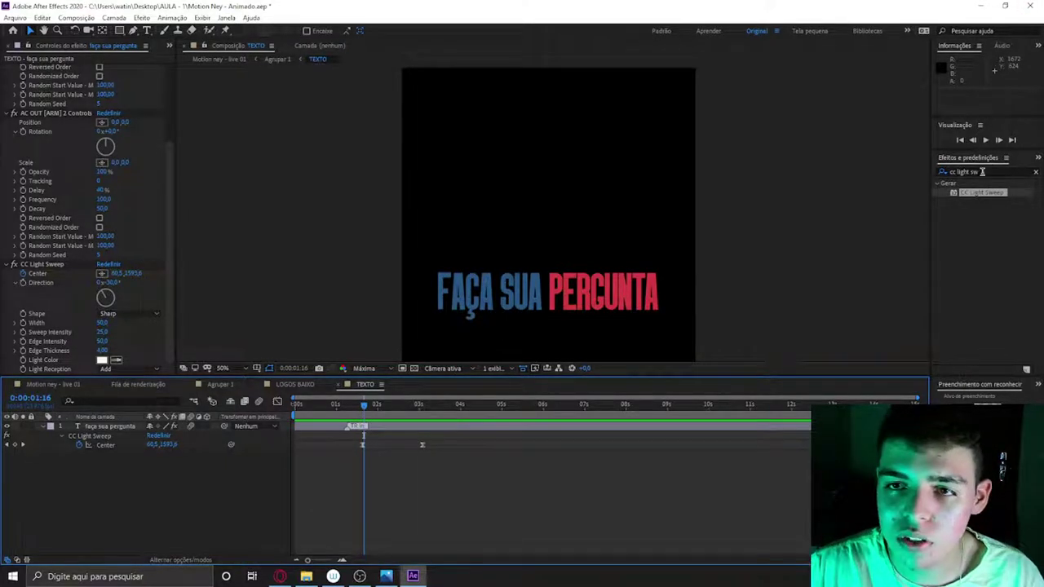
pyautogui.write('tu')
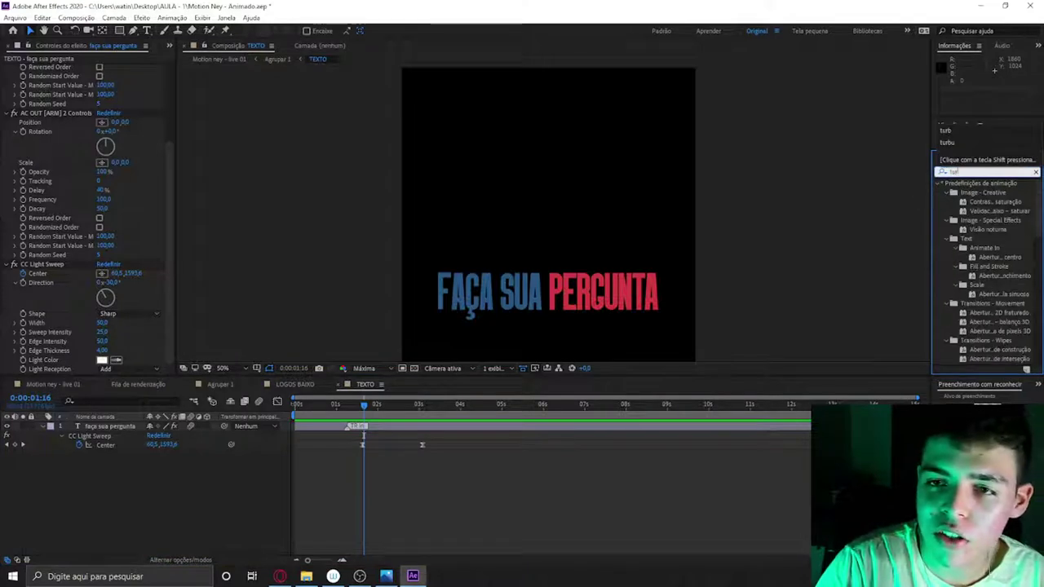
pyautogui.write('rbu')
pyautogui.moveTo(1020, 193); pyautogui.dragTo(608, 291)
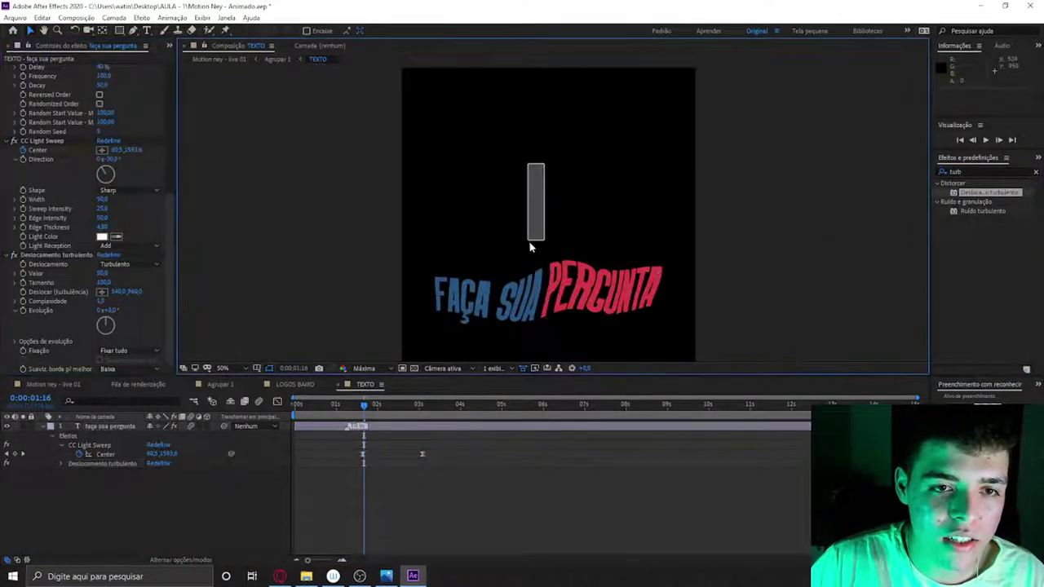
pyautogui.click(413, 293)
pyautogui.hotkey('ctrl', 'z')
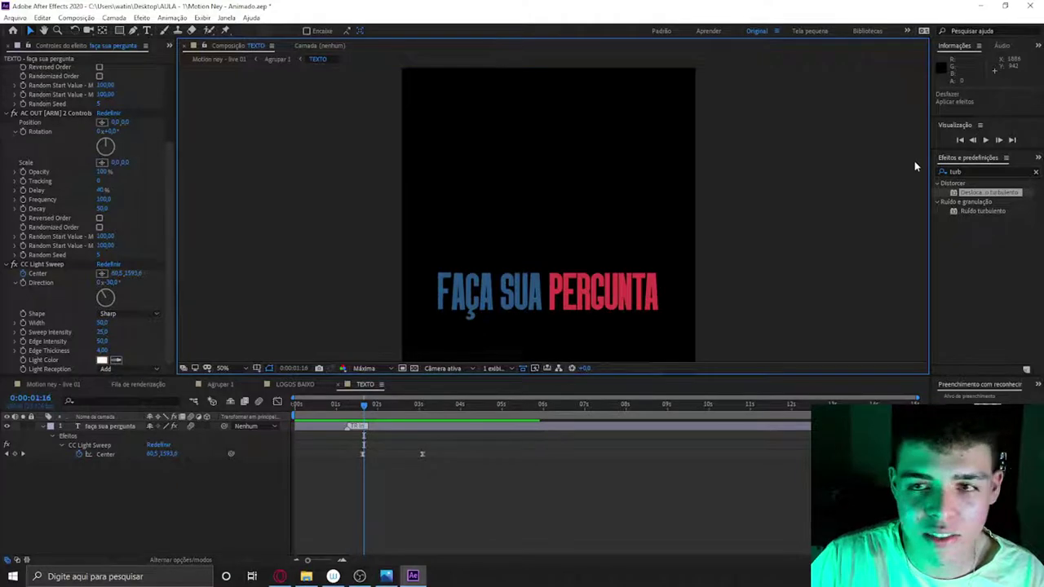
# Clear the 'turbu' effects search and preview the eased light sweep
pyautogui.click(1004, 171)
pyautogui.press('BackSpace')
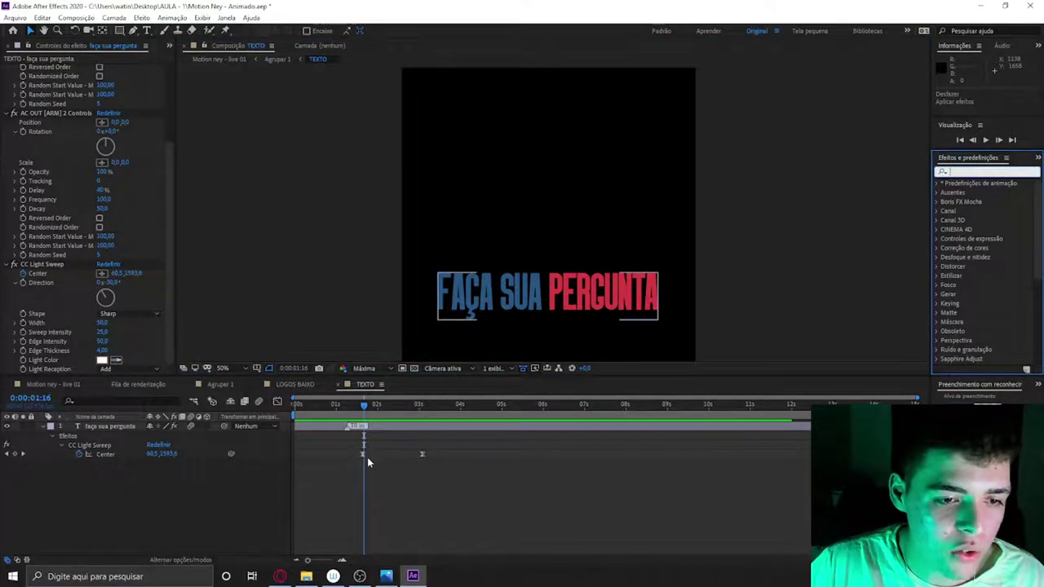
pyautogui.click(369, 414)
pyautogui.press('space')
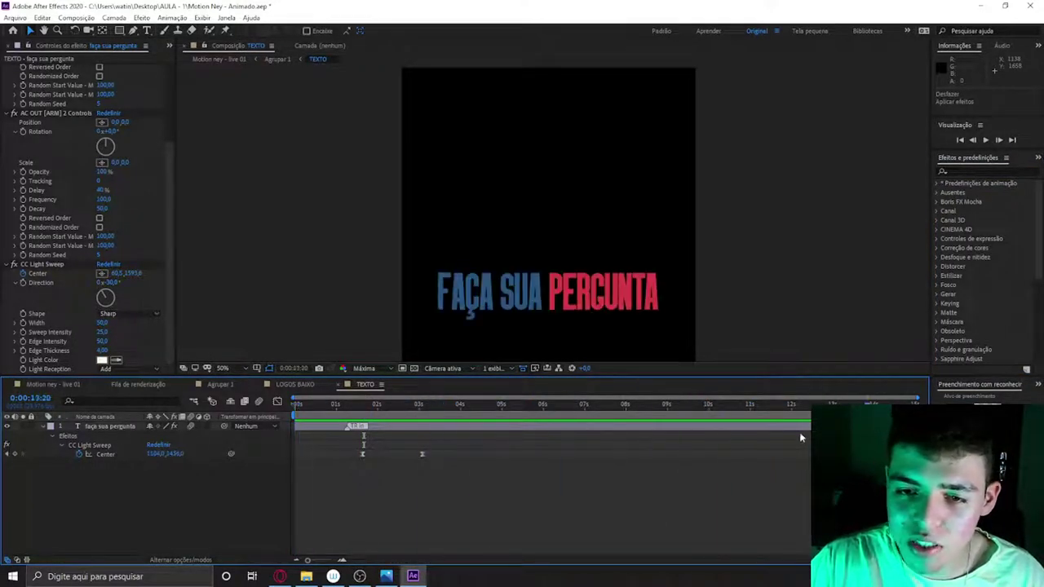
pyautogui.moveTo(295, 451); pyautogui.dragTo(558, 452)
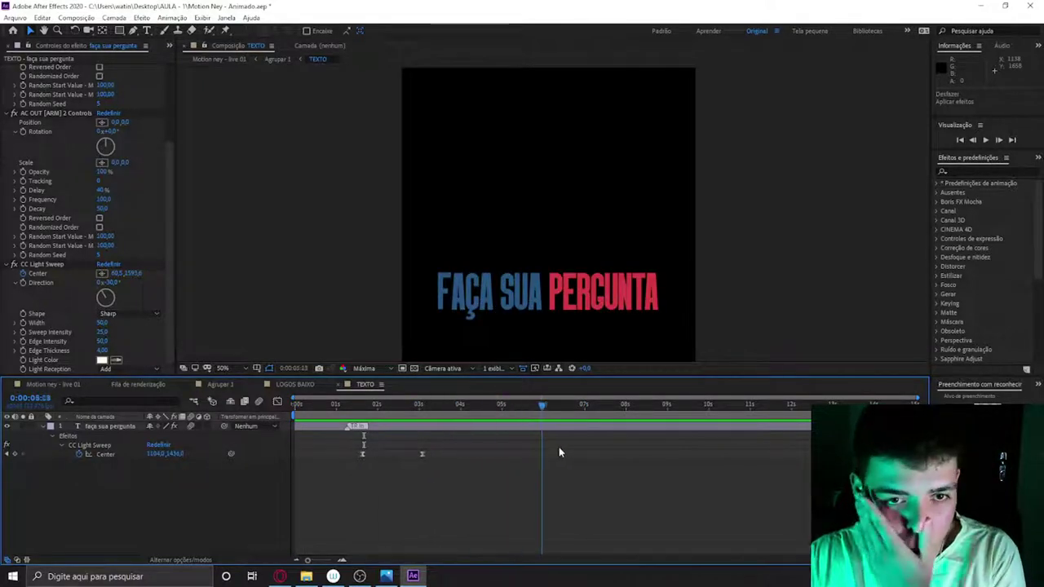
pyautogui.press('space')
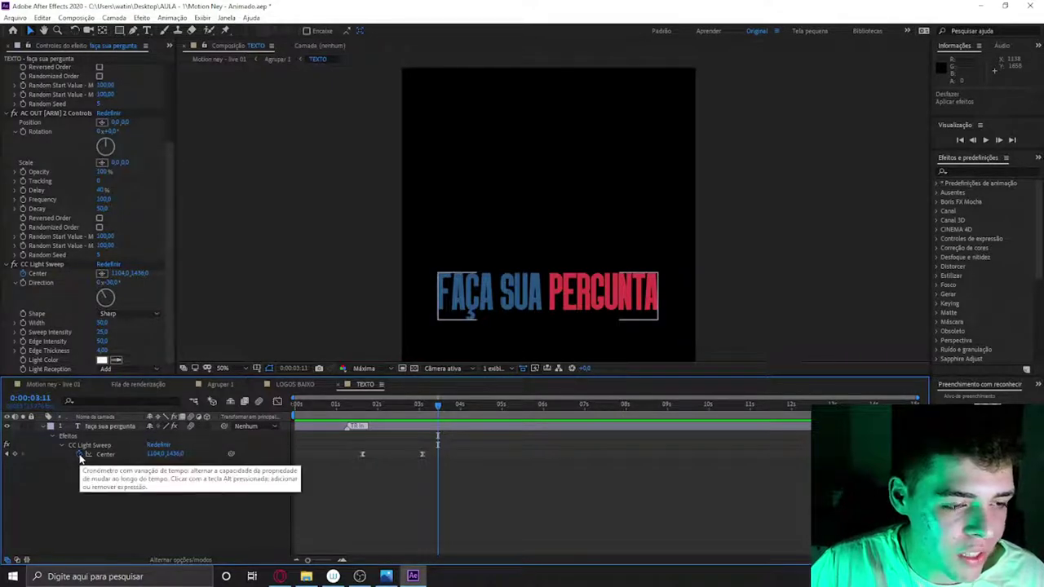
# Add a loopOut() expression to the CC Light Sweep Center and preview the repeating sweep
pyautogui.keyDown('alt'); pyautogui.click(80, 455); pyautogui.keyUp('alt')
pyautogui.write('lo')
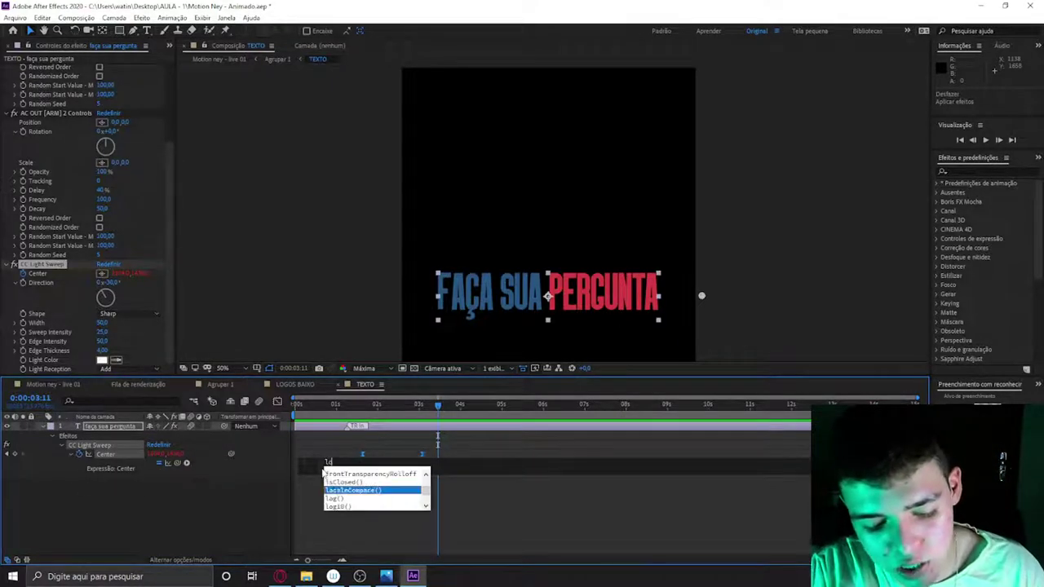
pyautogui.write('oo')
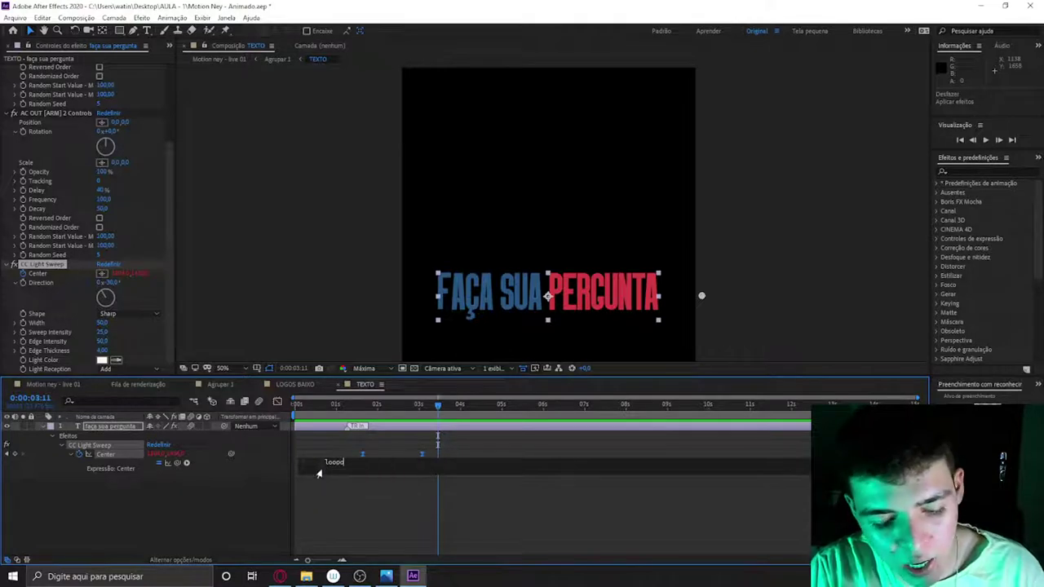
pyautogui.write('out')
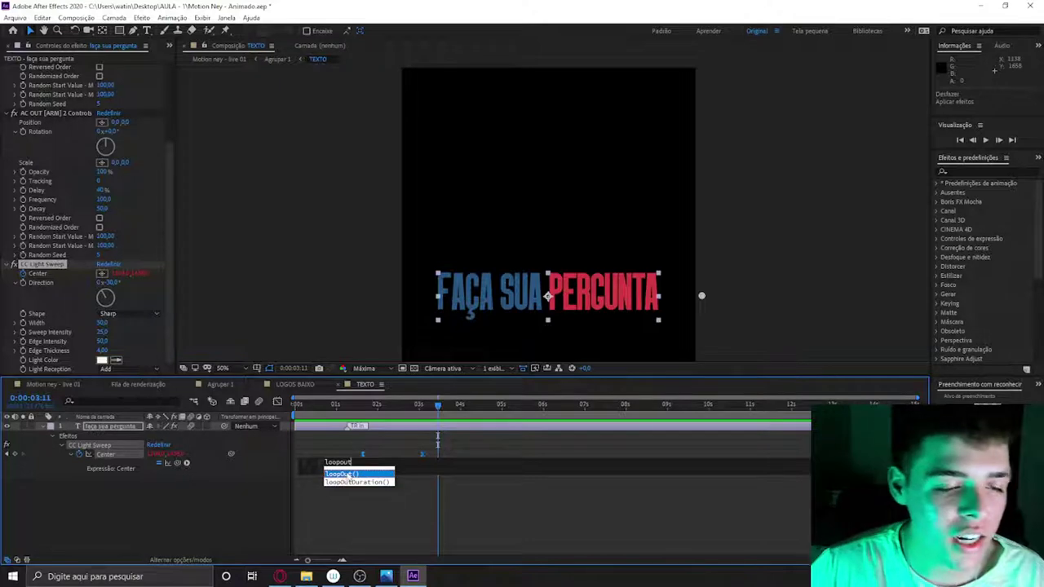
pyautogui.click(369, 479)
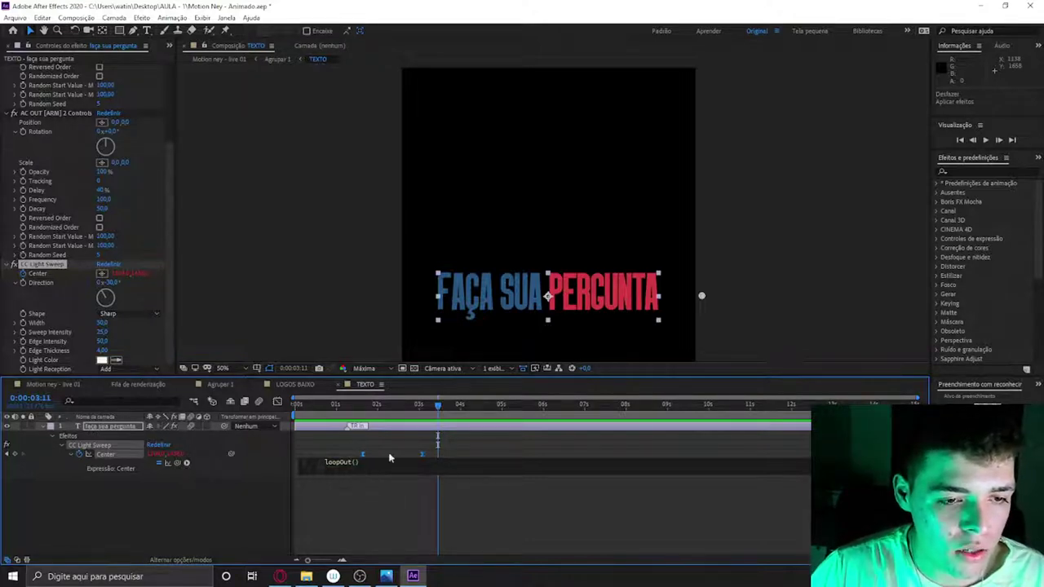
pyautogui.click(298, 404)
pyautogui.press('space')
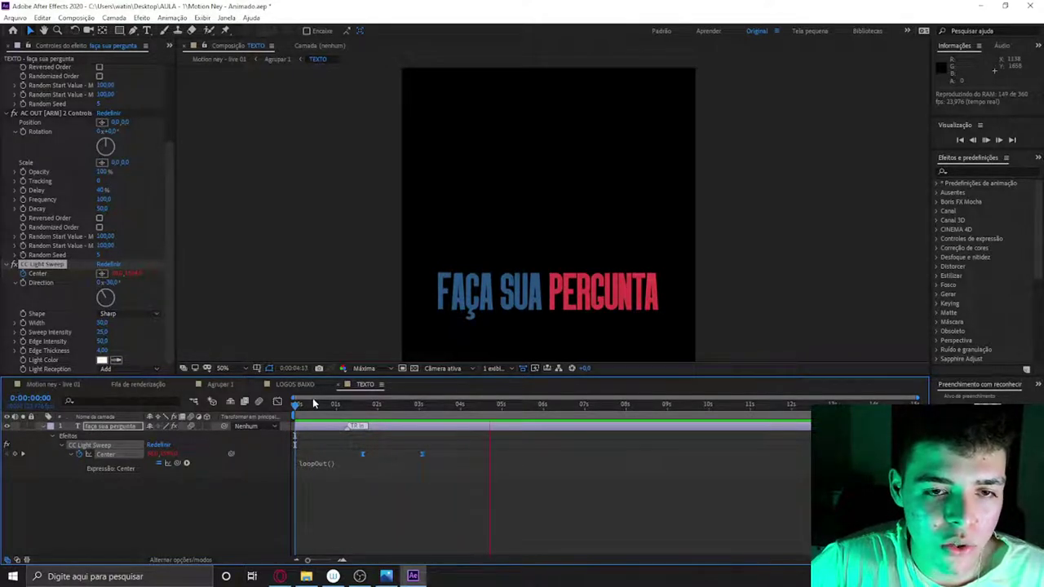
pyautogui.click(340, 490)
# Move the second Center keyframe to about 5 seconds and preview the slower sweep
pyautogui.click(424, 456)
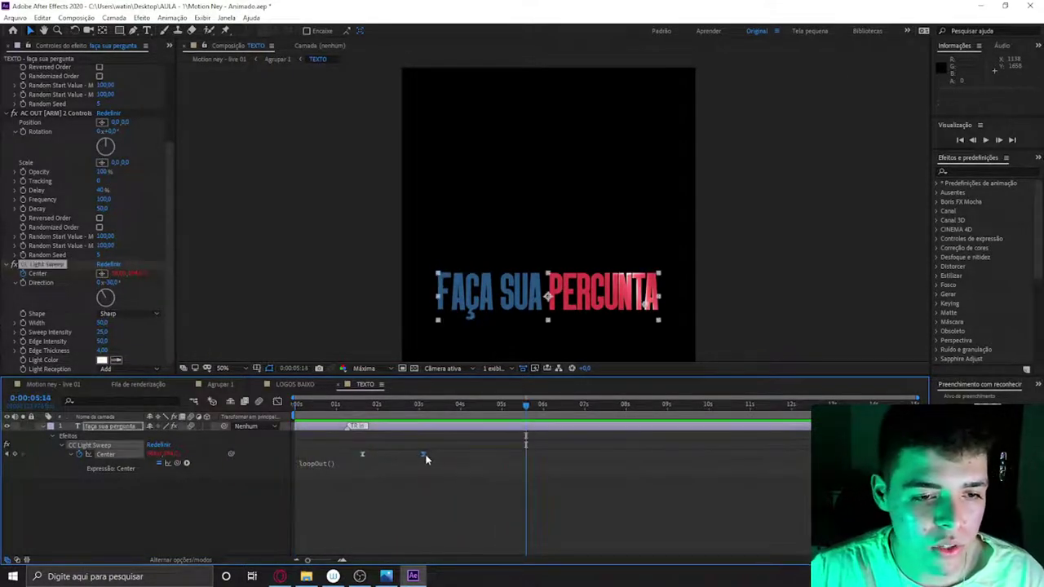
pyautogui.moveTo(424, 455); pyautogui.dragTo(531, 454)
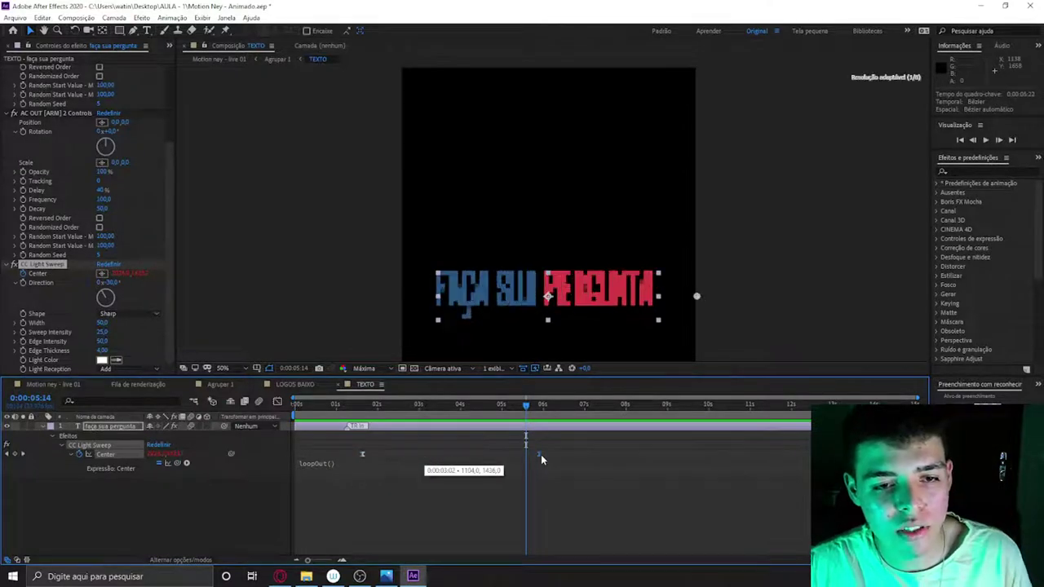
pyautogui.press('space')
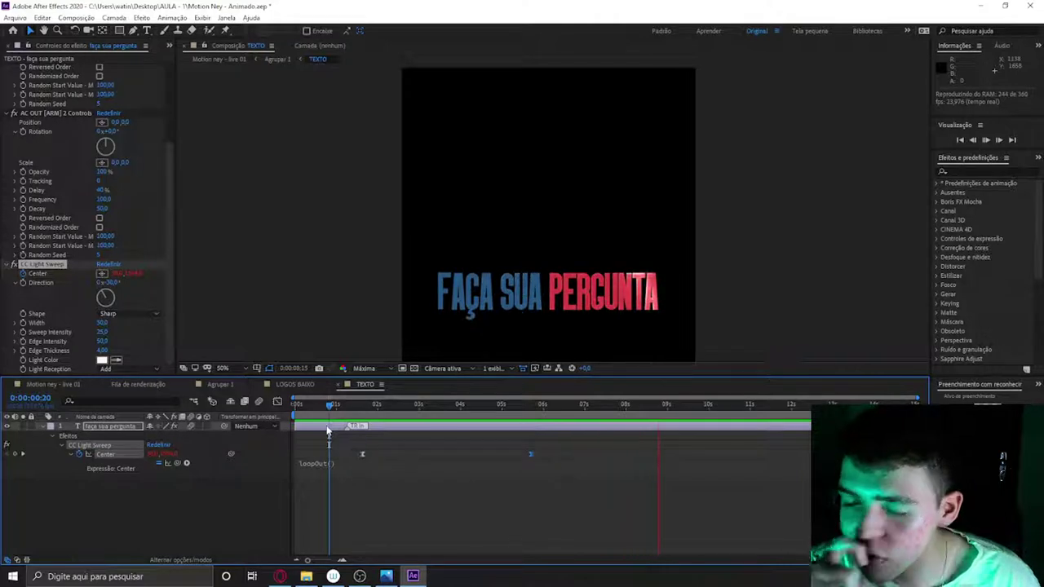
pyautogui.press('space')
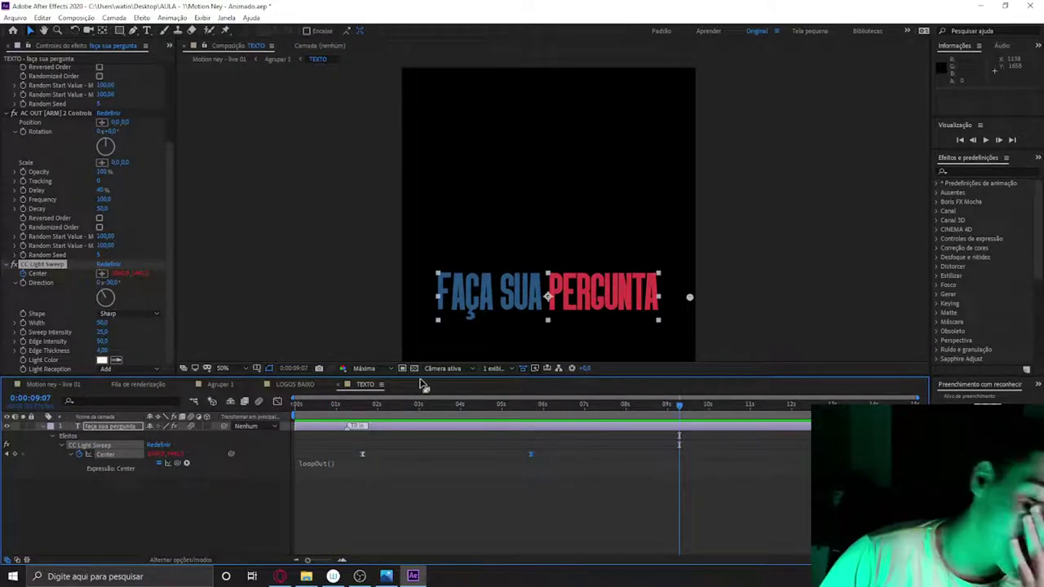
pyautogui.moveTo(599, 450); pyautogui.dragTo(345, 468)
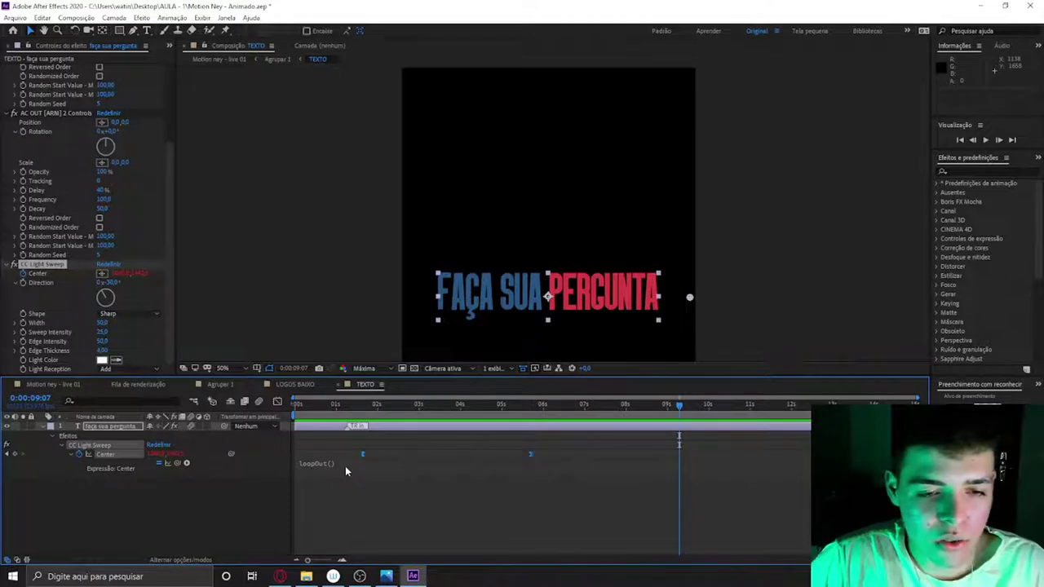
# Reshape the Center speed curve for a sharp start that eases slowly into the second keyframe
pyautogui.moveTo(569, 445); pyautogui.dragTo(321, 465)
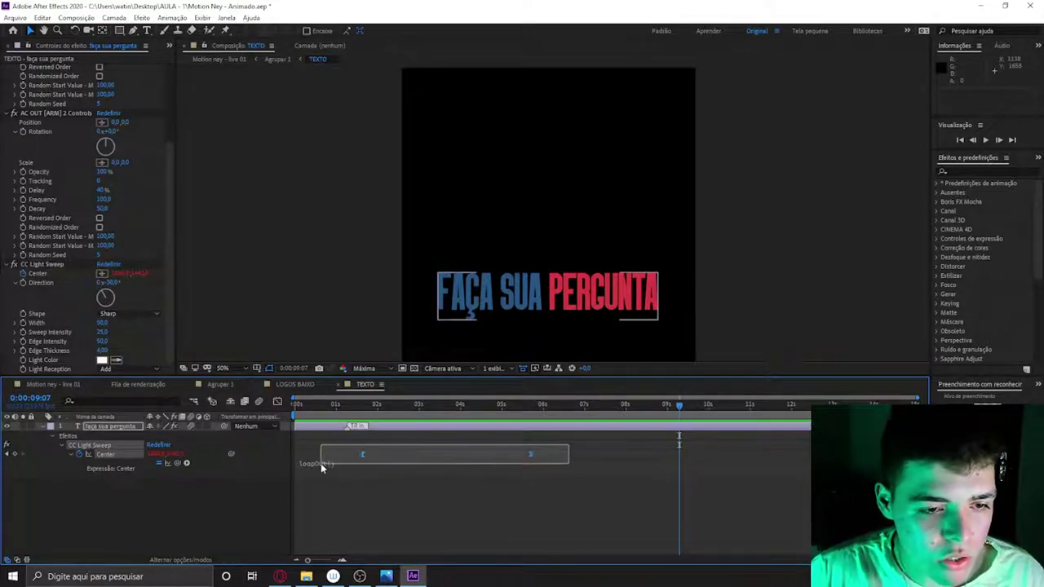
pyautogui.click(278, 401)
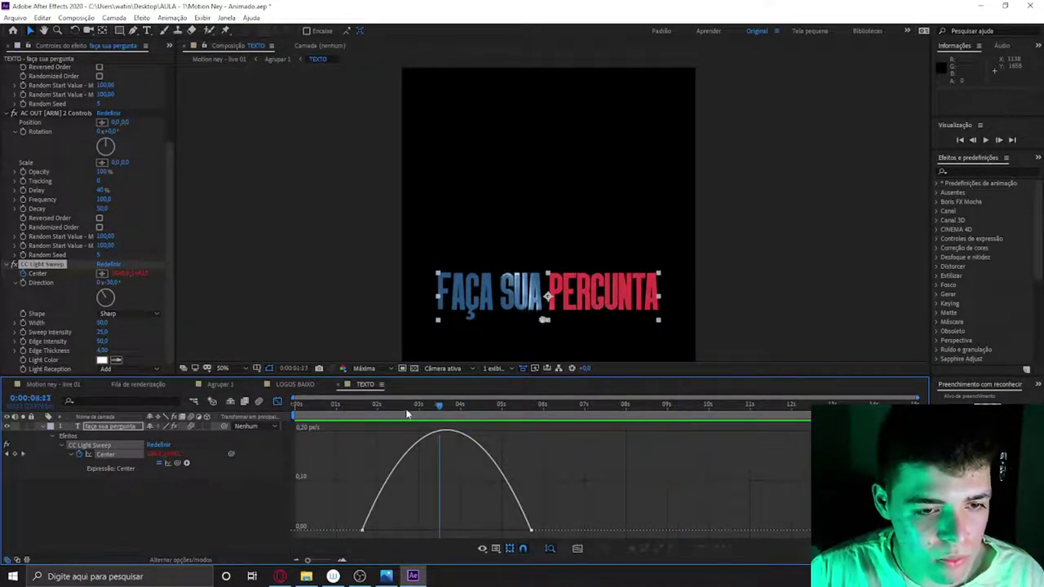
pyautogui.click(358, 405)
pyautogui.moveTo(358, 418); pyautogui.dragTo(328, 416)
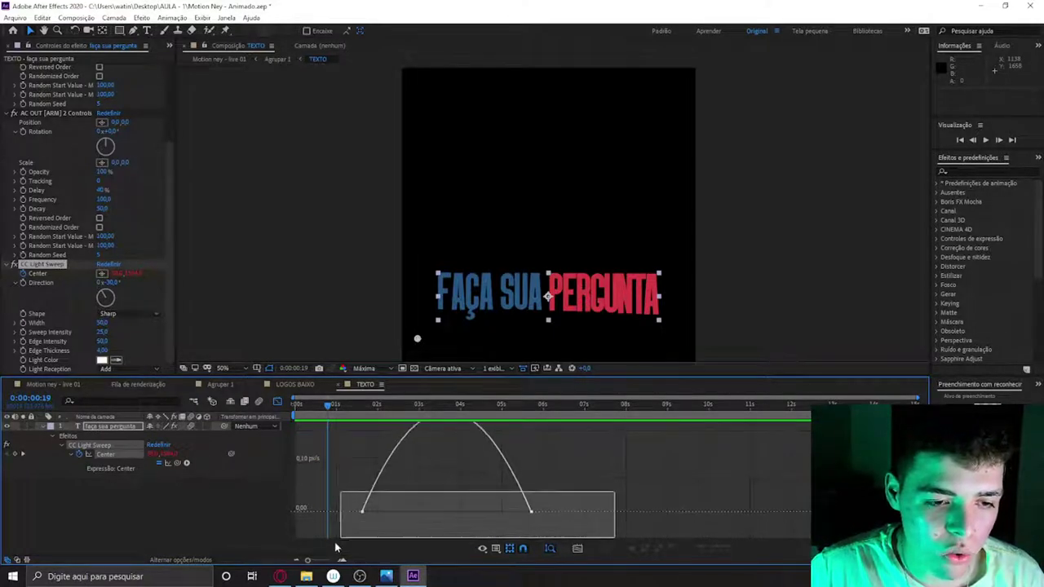
pyautogui.moveTo(571, 528); pyautogui.dragTo(330, 529)
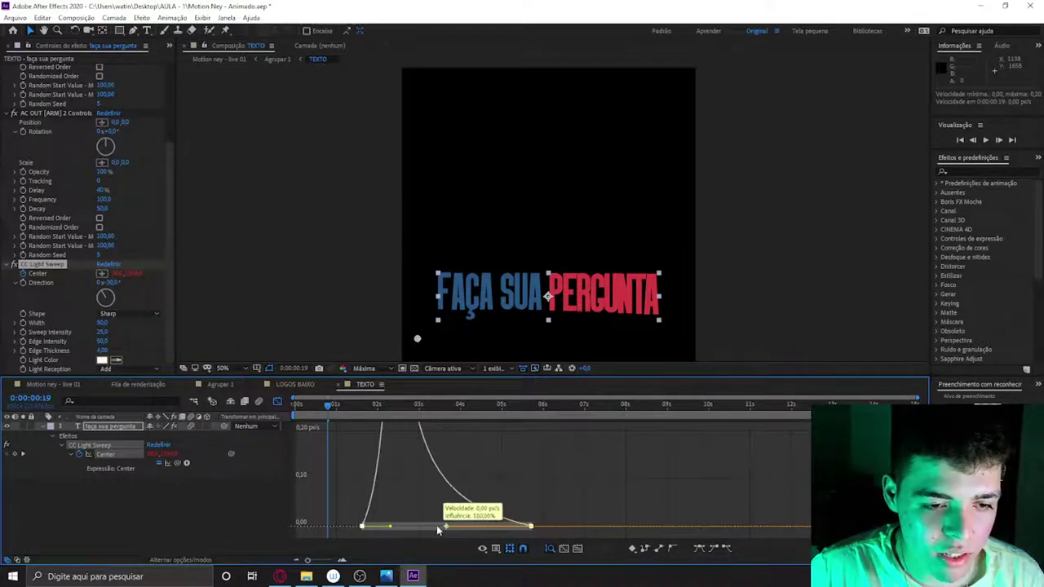
pyautogui.moveTo(504, 529); pyautogui.dragTo(365, 530)
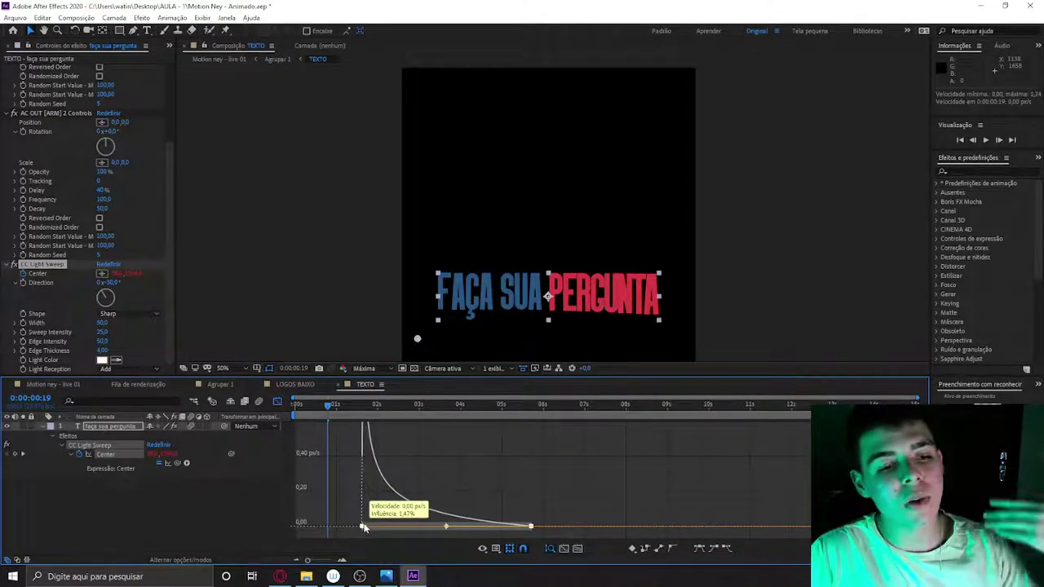
pyautogui.moveTo(365, 530); pyautogui.dragTo(363, 526)
# Preview the reshaped sweep, then return to the layer bars at about 0:00:00:23
pyautogui.press('space')
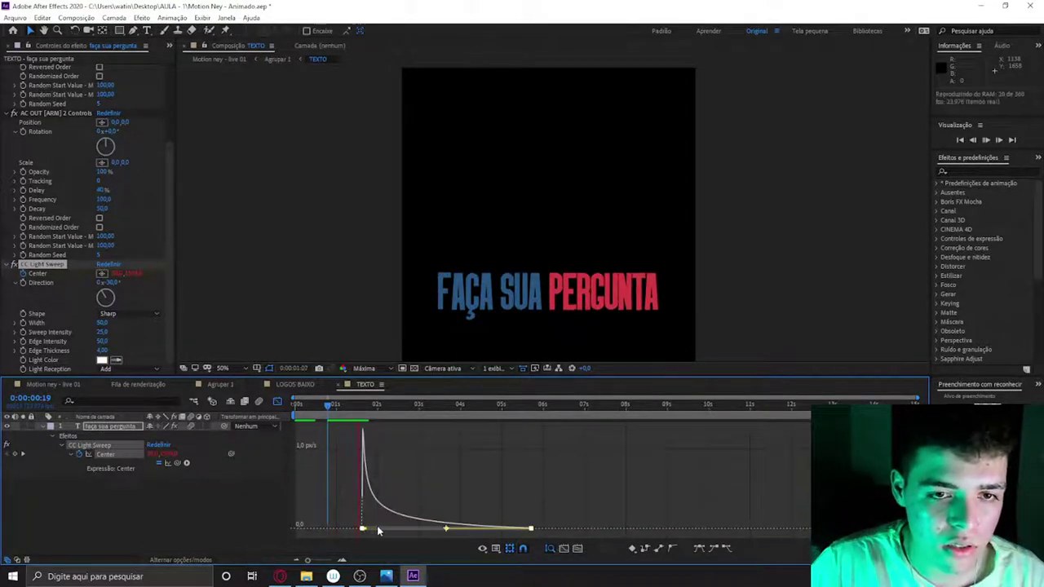
pyautogui.press('space')
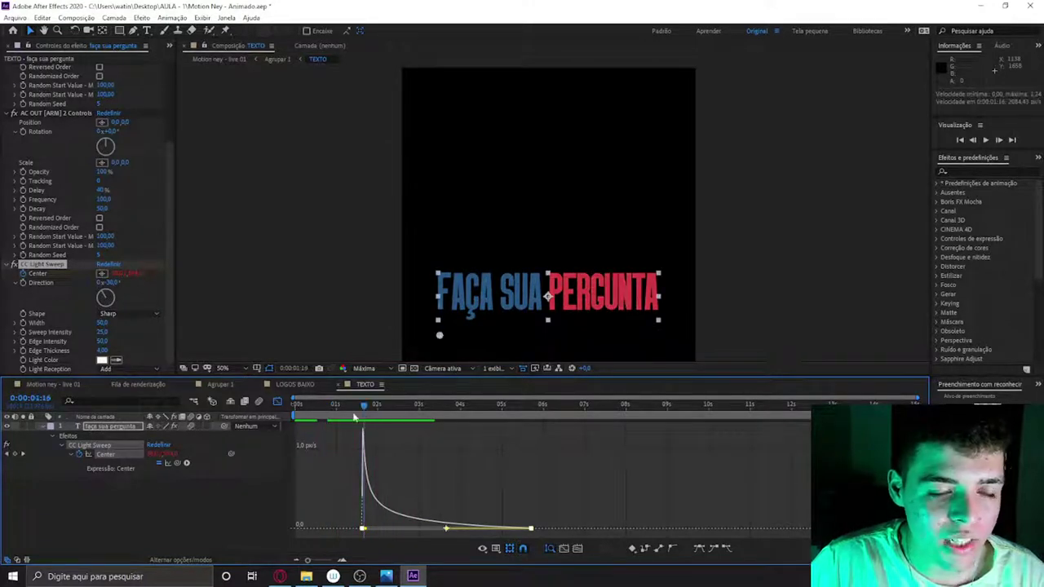
pyautogui.press('space')
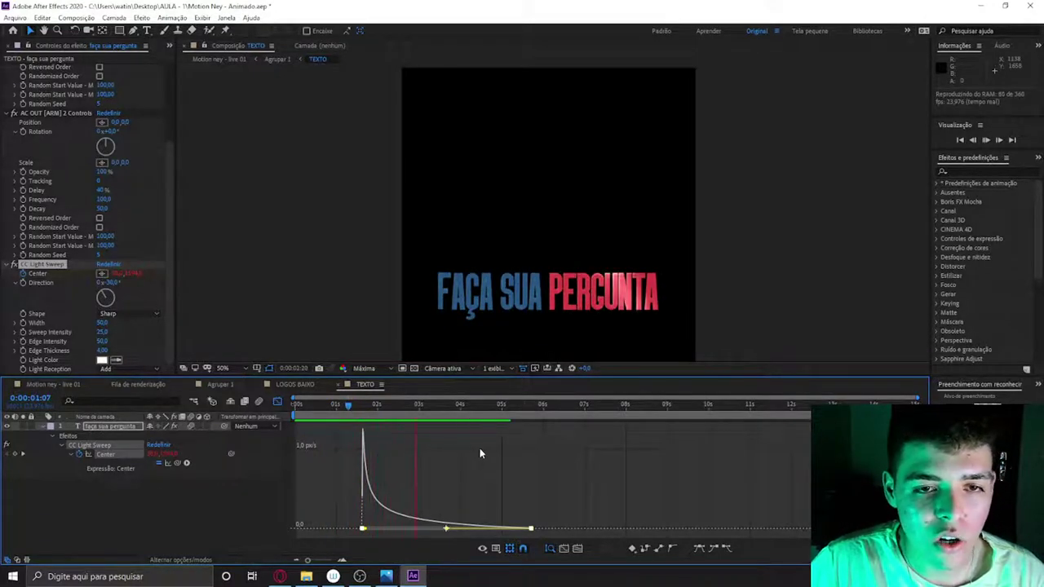
pyautogui.click(363, 416)
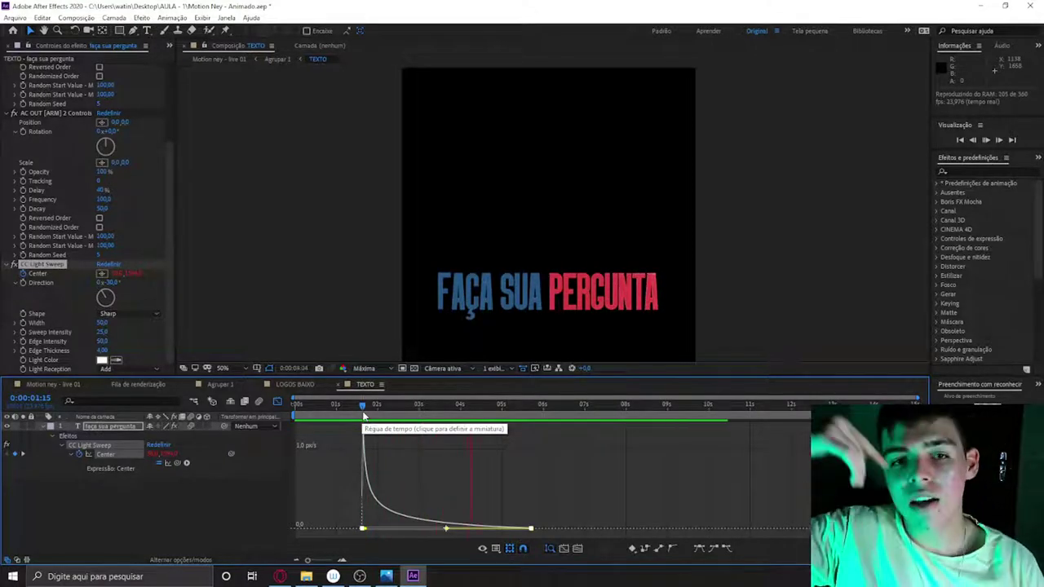
pyautogui.press('space')
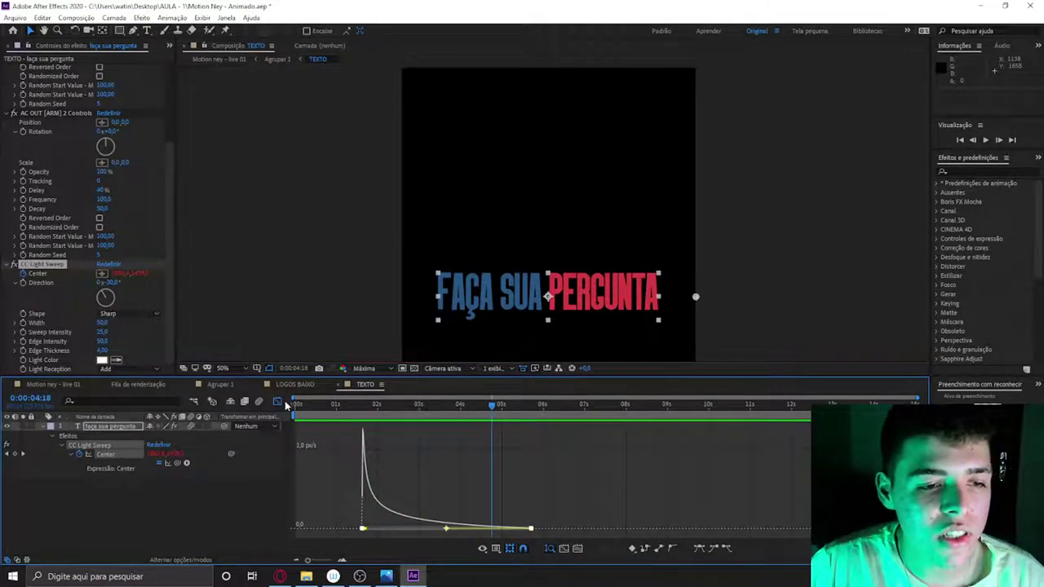
pyautogui.click(277, 401)
pyautogui.click(334, 405)
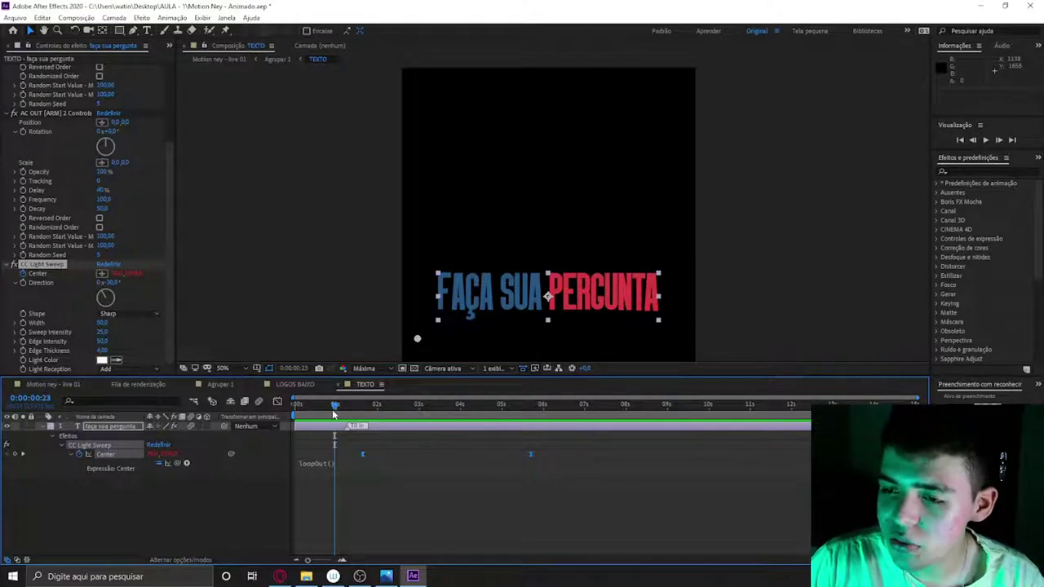
# Try loopIn() in place of loopOut() on the light sweep's Center expression
pyautogui.click(595, 448)
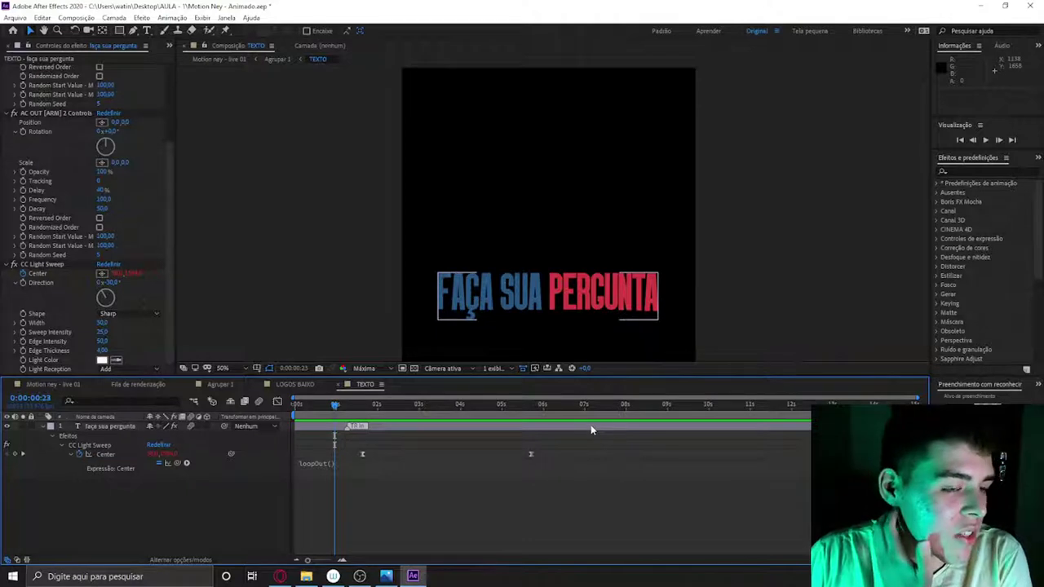
pyautogui.click(332, 464)
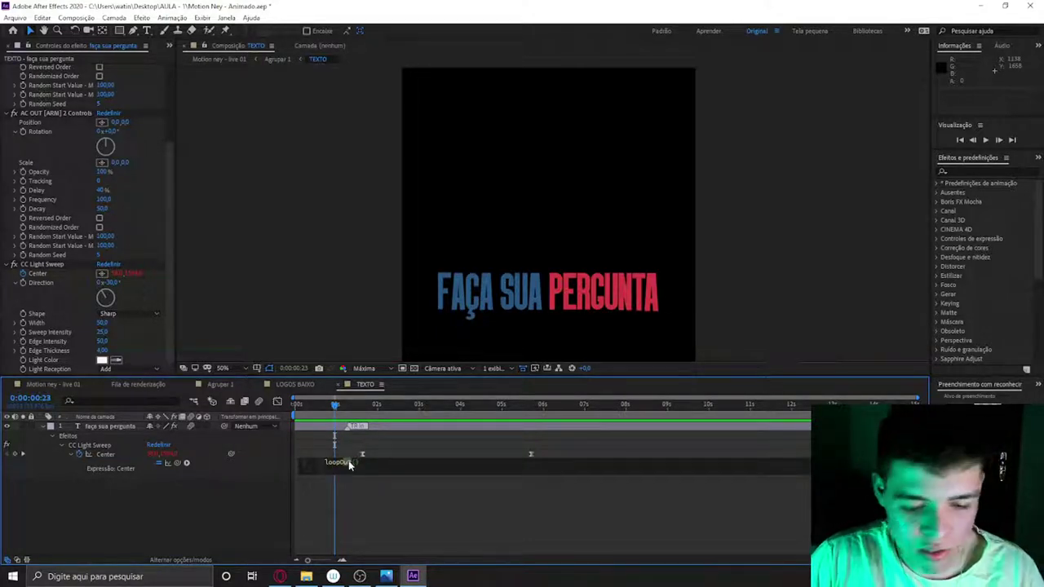
pyautogui.write('loopIn')
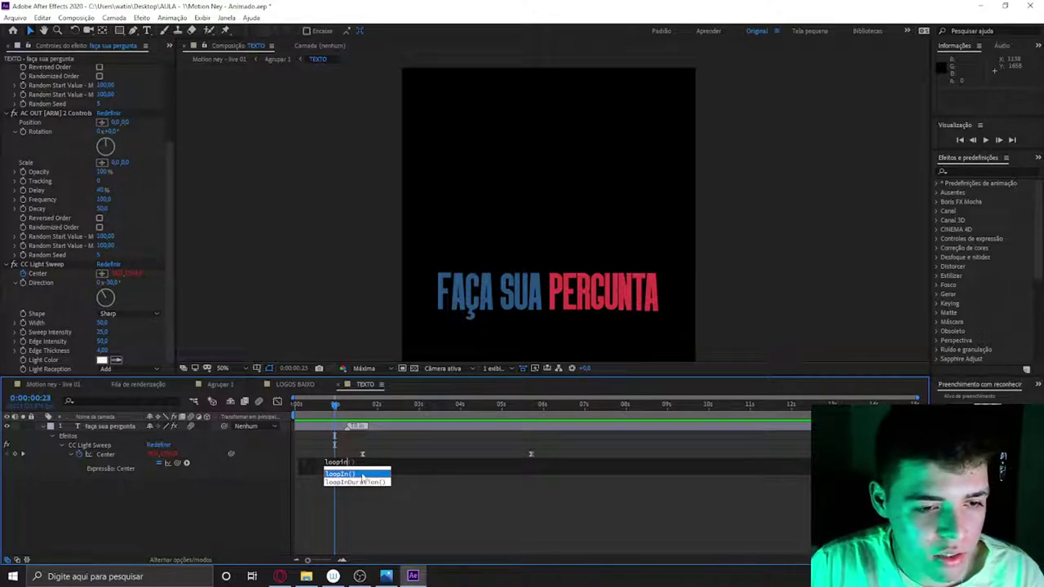
pyautogui.click(366, 474)
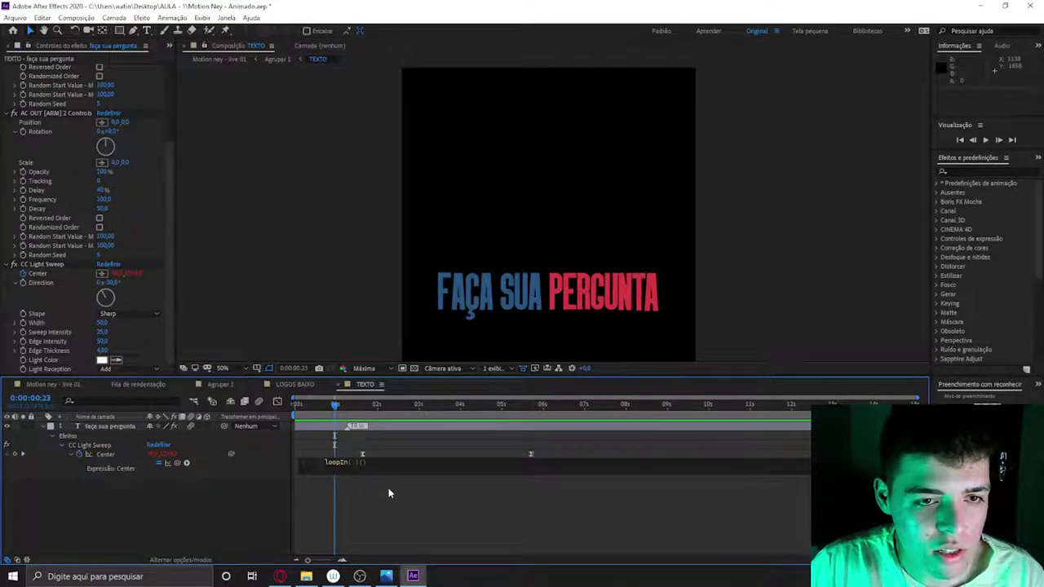
pyautogui.click(384, 484)
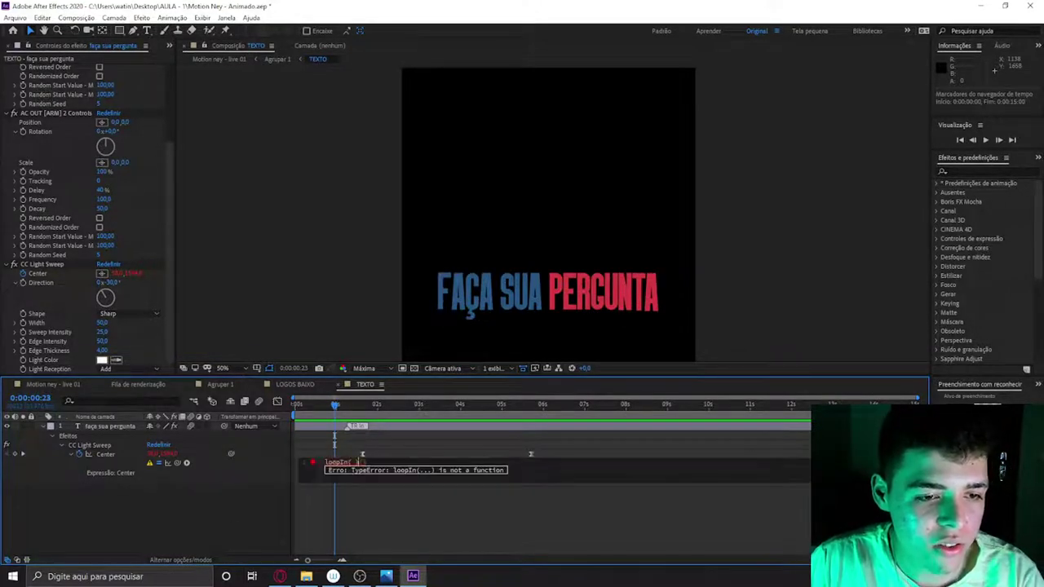
pyautogui.click(343, 462)
pyautogui.click(367, 479)
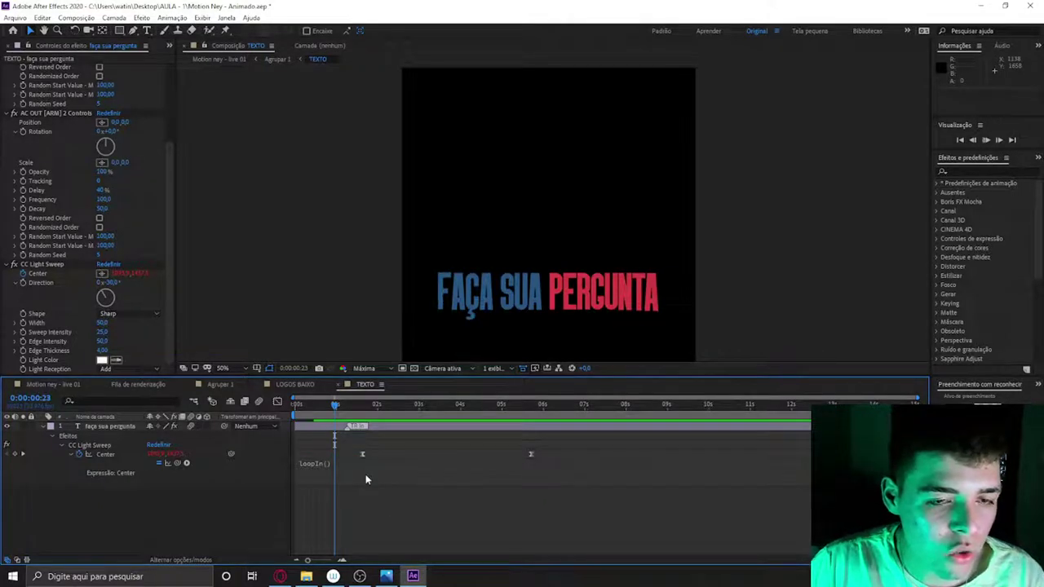
# Preview the light sweep across the text, then switch to the Agrupar 1 comp
pyautogui.press('space')
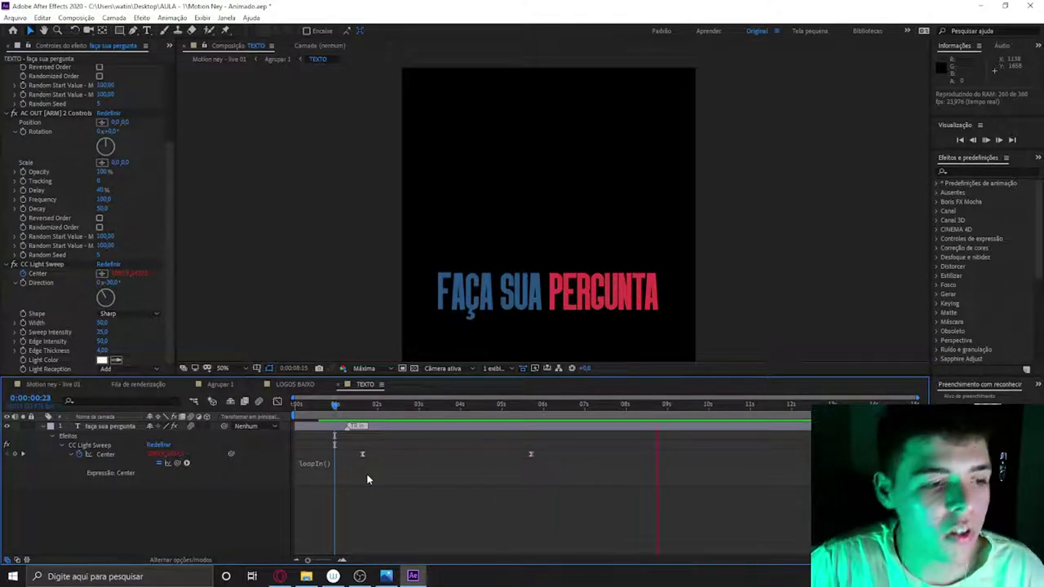
pyautogui.click(459, 443)
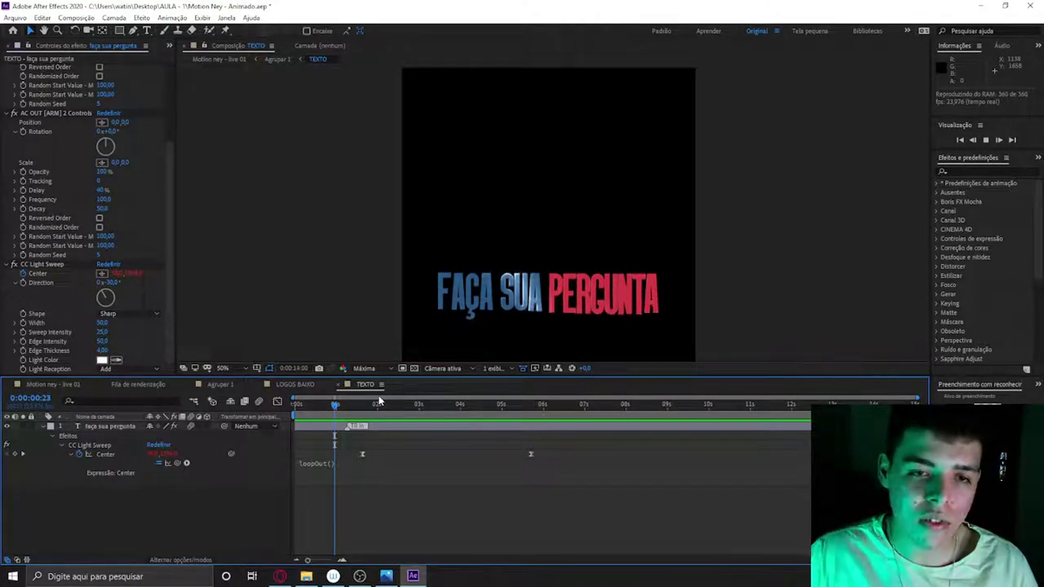
pyautogui.press('space')
pyautogui.click(212, 387)
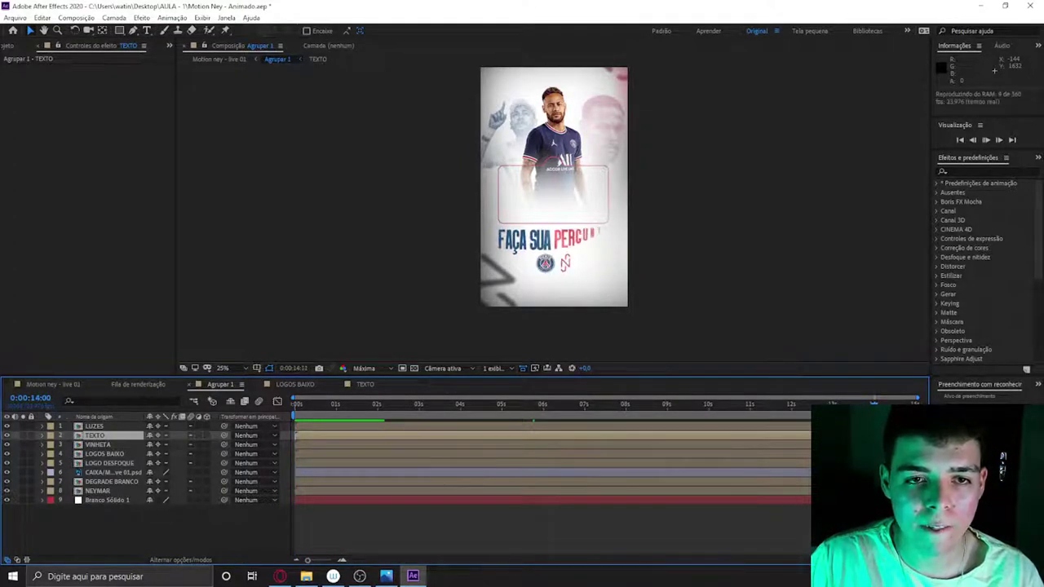
# Replay the Agrupar 1 poster from the start, dismissing the new-layer menu unused
pyautogui.press('space')
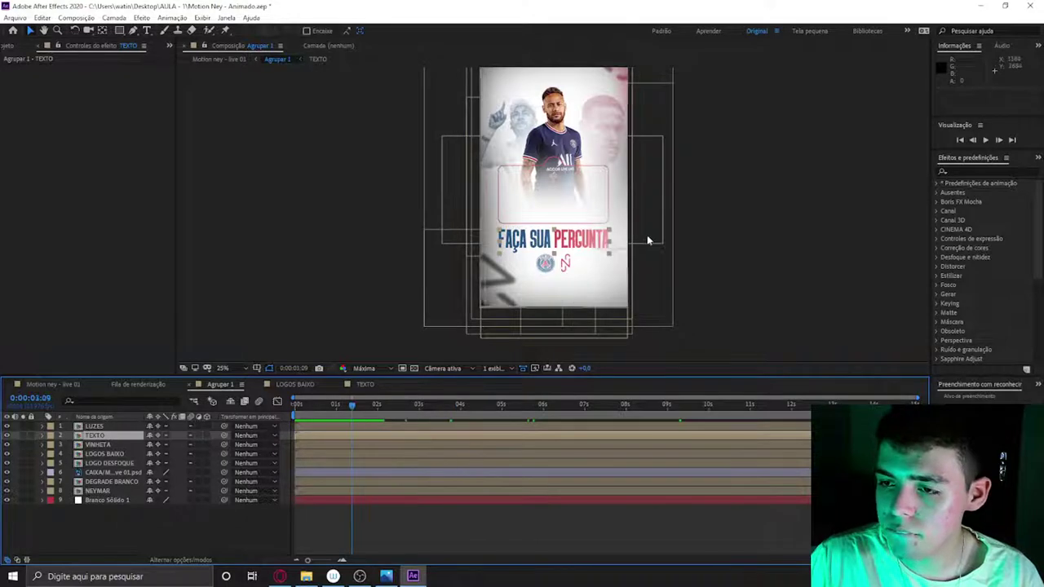
pyautogui.scroll(-3, 647, 241)
pyautogui.scroll(3, 617, 139)
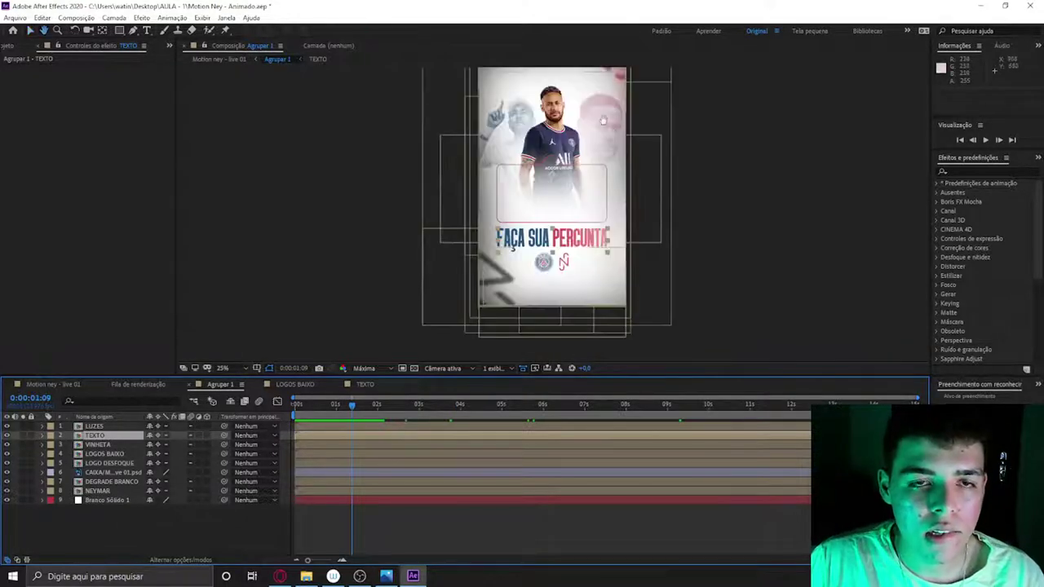
pyautogui.scroll(1, 603, 121)
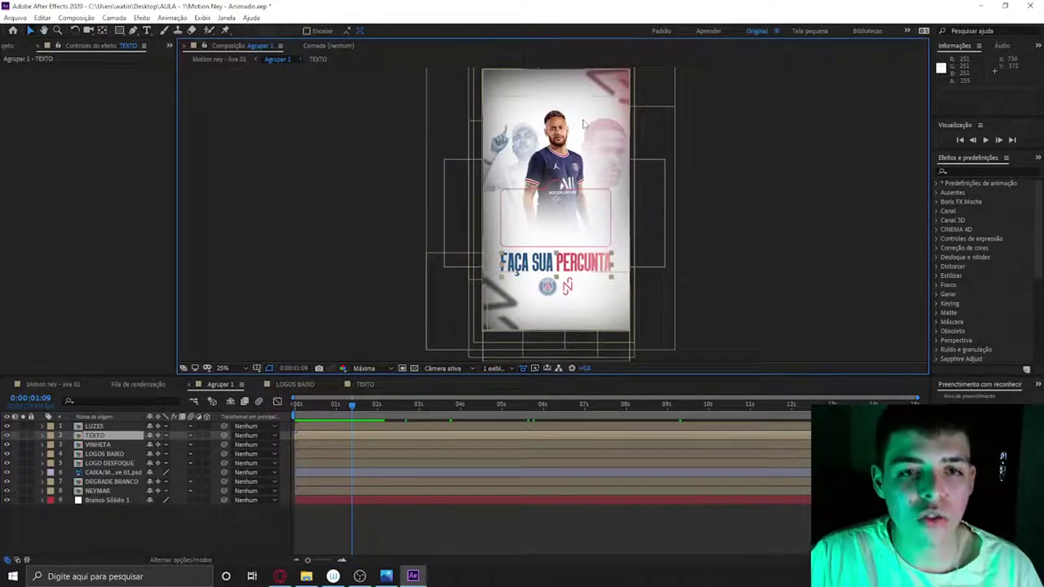
pyautogui.moveTo(393, 405); pyautogui.dragTo(267, 403)
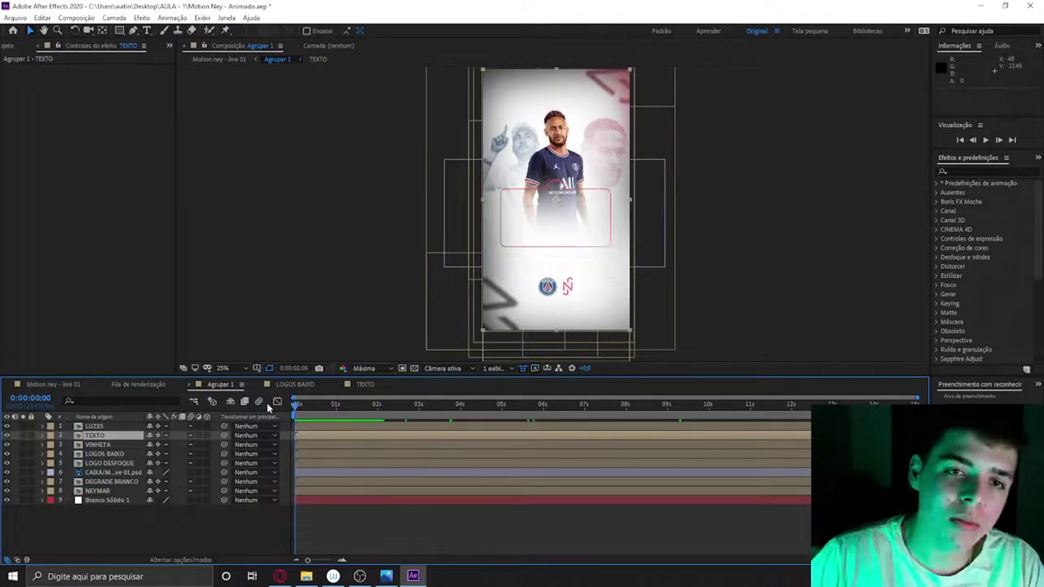
pyautogui.press('space')
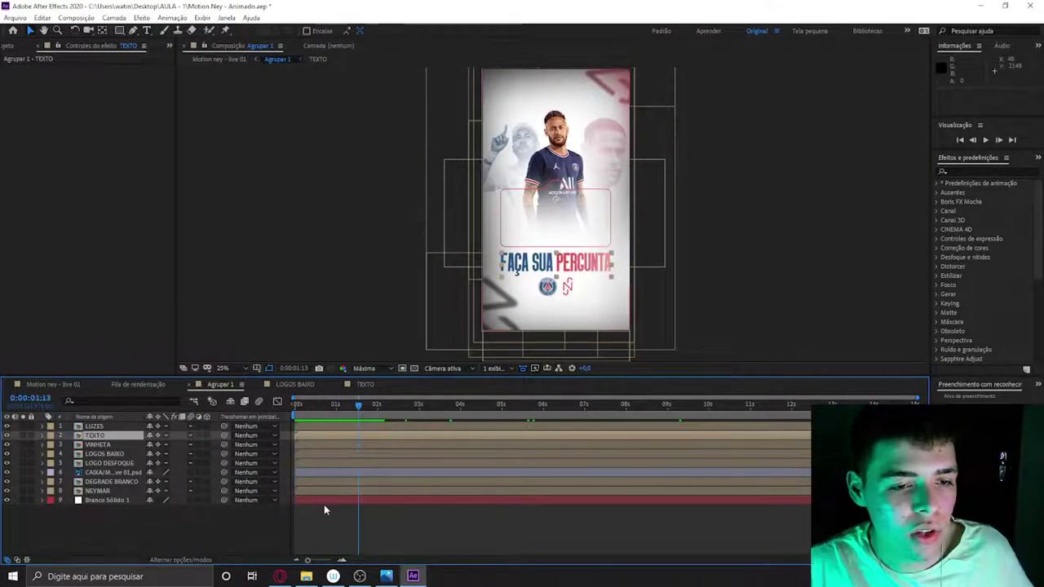
pyautogui.rightClick(324, 511)
pyautogui.moveTo(384, 395)
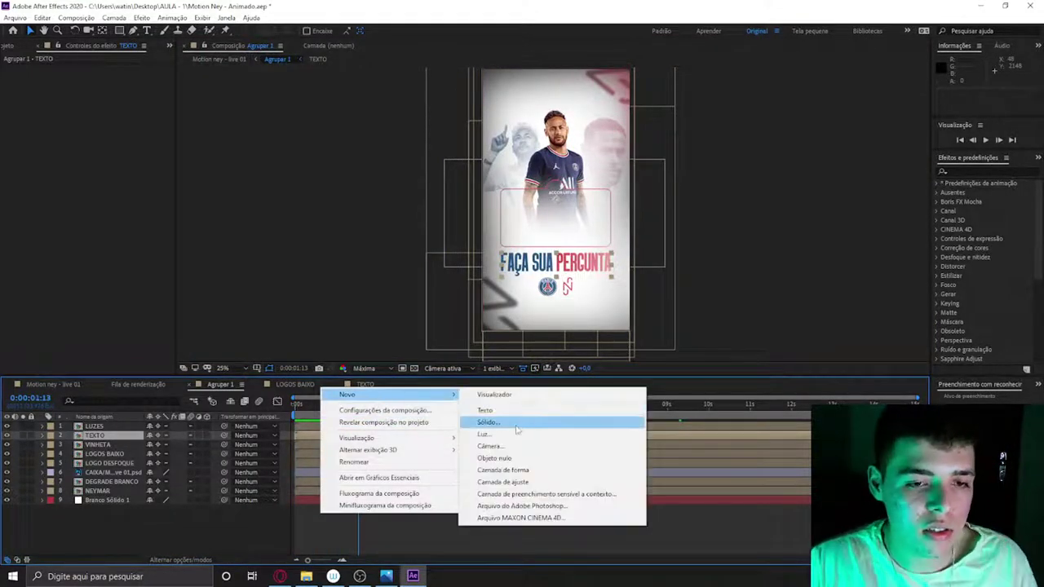
pyautogui.press('Escape')
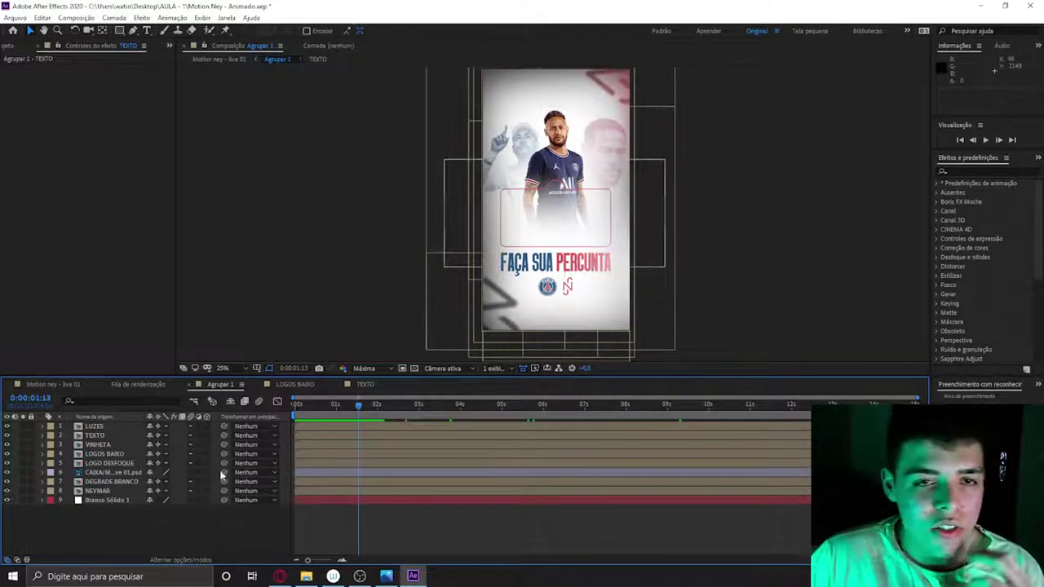
# Toggle the LUZES layer's visibility to compare, then open the LUZES precomp
pyautogui.click(96, 427)
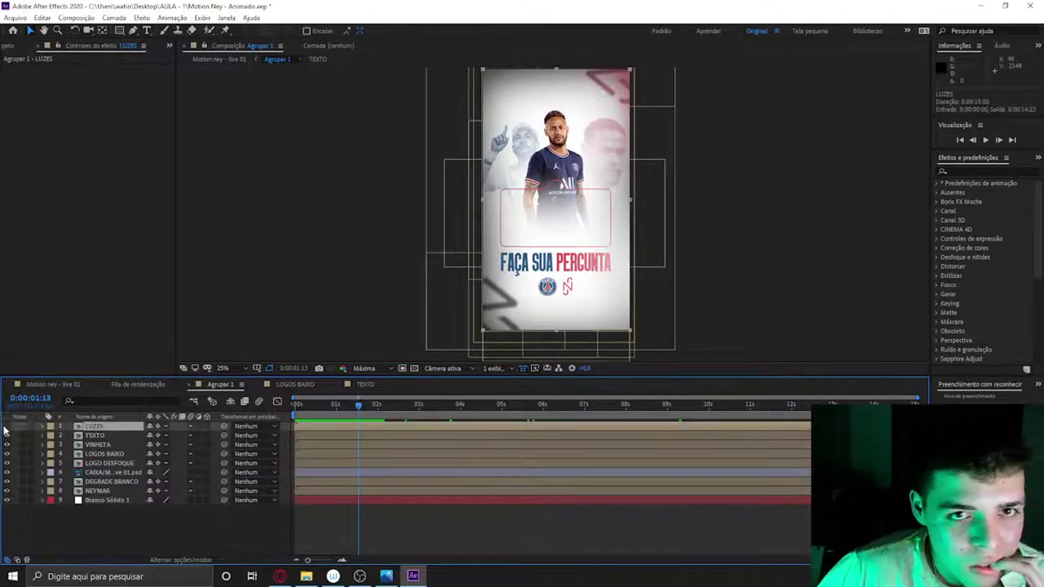
pyautogui.click(7, 425)
pyautogui.click(7, 426)
pyautogui.click(7, 425)
pyautogui.click(7, 426)
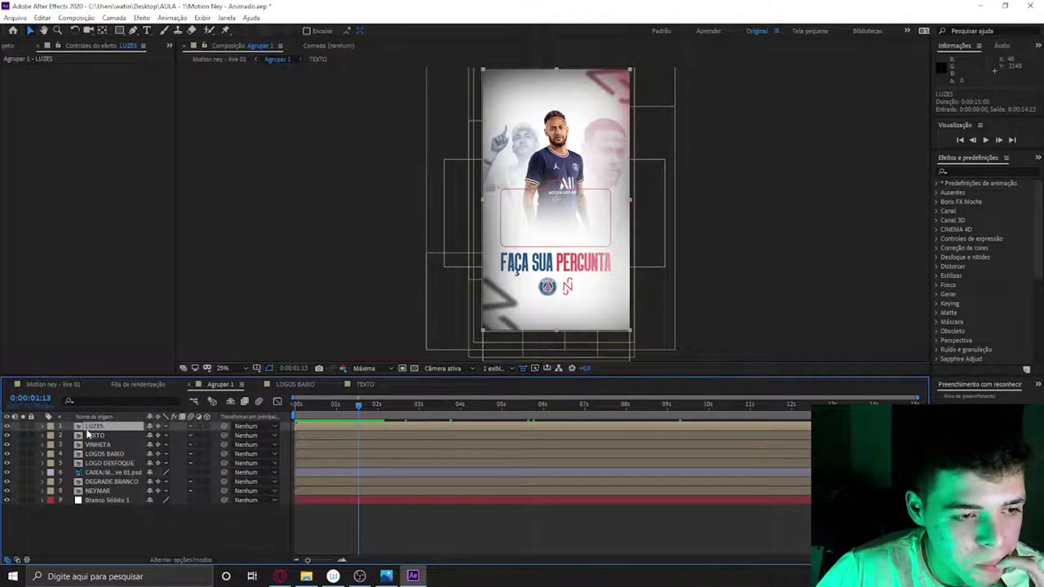
pyautogui.doubleClick(91, 427)
pyautogui.click(98, 435)
# Toggle the Camada 13 and Camada 16 glows off and on to compare them
pyautogui.click(7, 435)
pyautogui.click(6, 435)
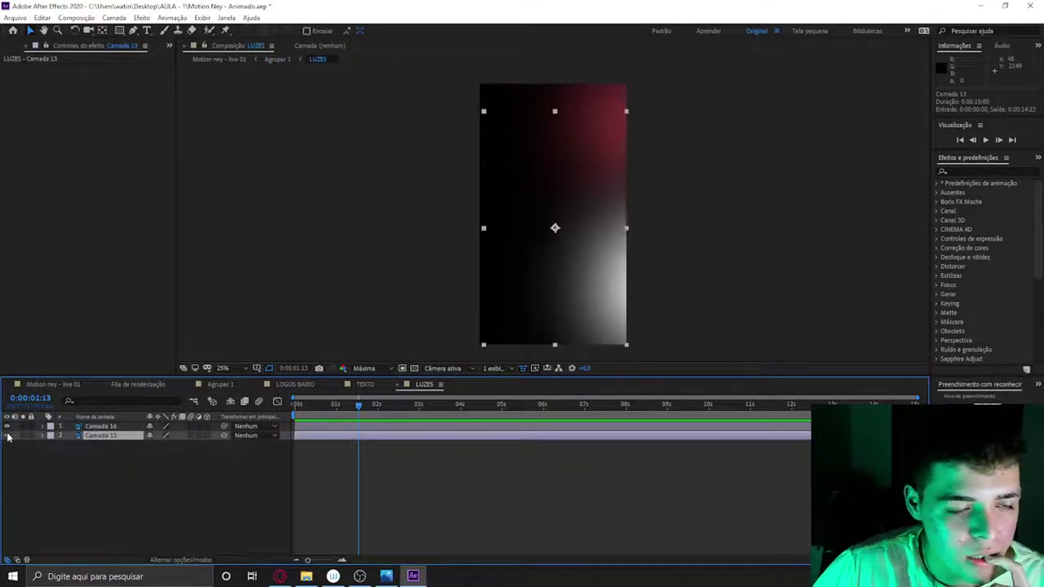
pyautogui.click(7, 435)
pyautogui.click(7, 426)
pyautogui.click(7, 434)
pyautogui.click(7, 426)
pyautogui.click(92, 465)
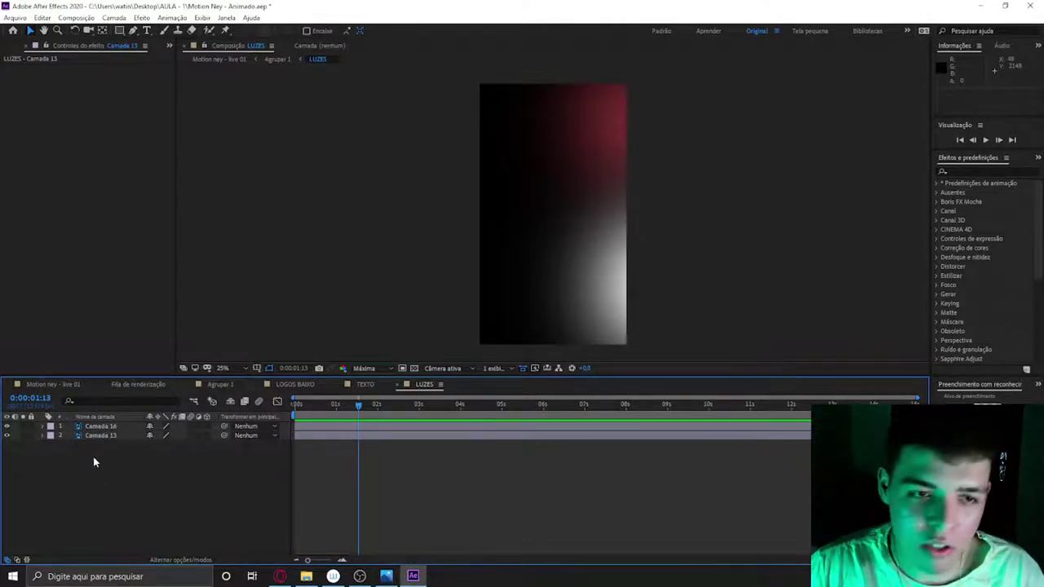
# Add an expression to Camada 13's Opacity property
pyautogui.click(94, 436)
pyautogui.press('t')
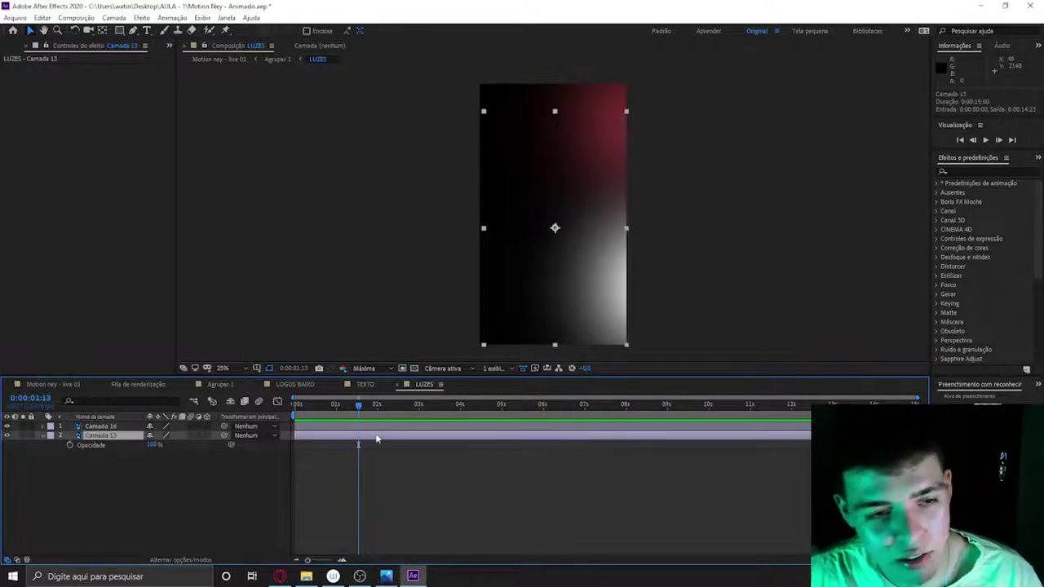
pyautogui.click(351, 407)
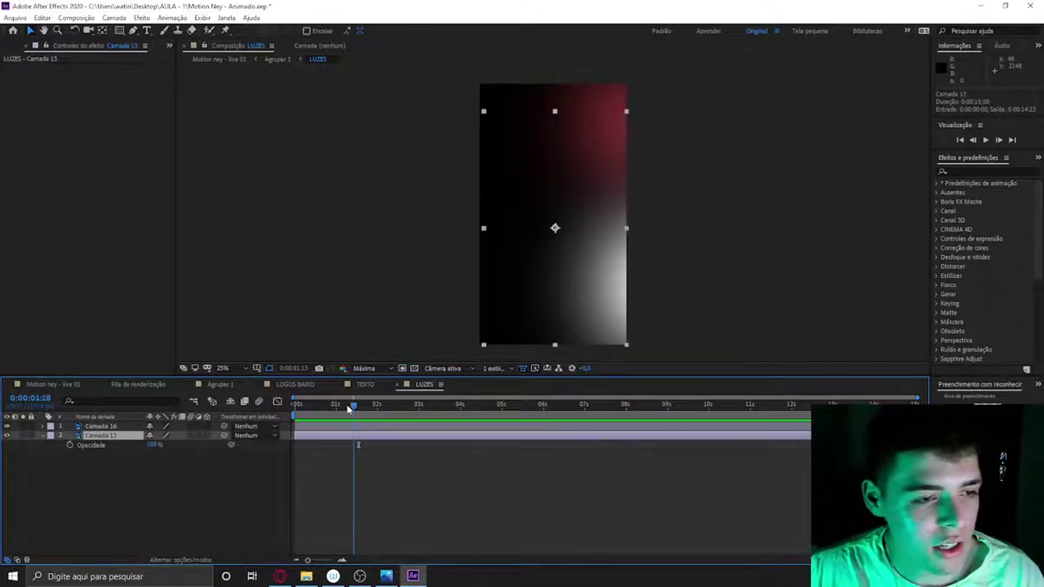
pyautogui.keyDown('alt'); pyautogui.click(69, 445); pyautogui.keyUp('alt')
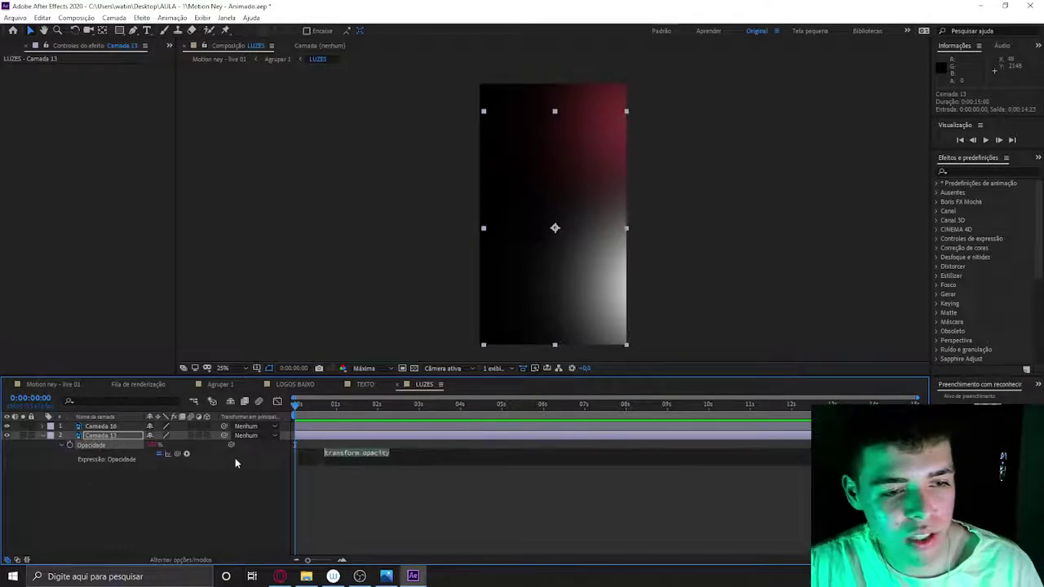
# Give Camada 13's opacity a wiggle(100,100) expression and preview the flicker
pyautogui.write('wiggle(100,100')
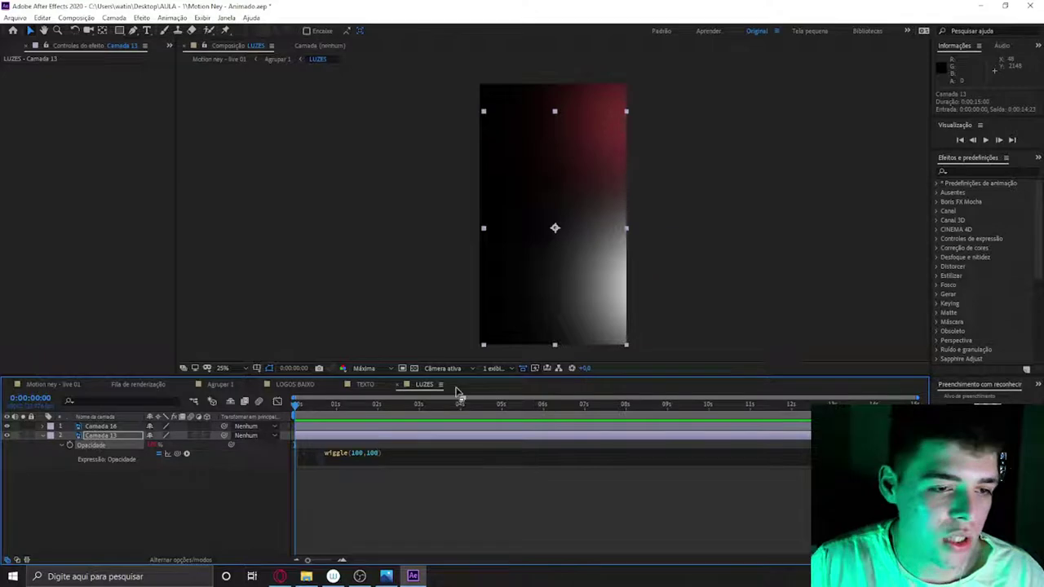
pyautogui.click(333, 406)
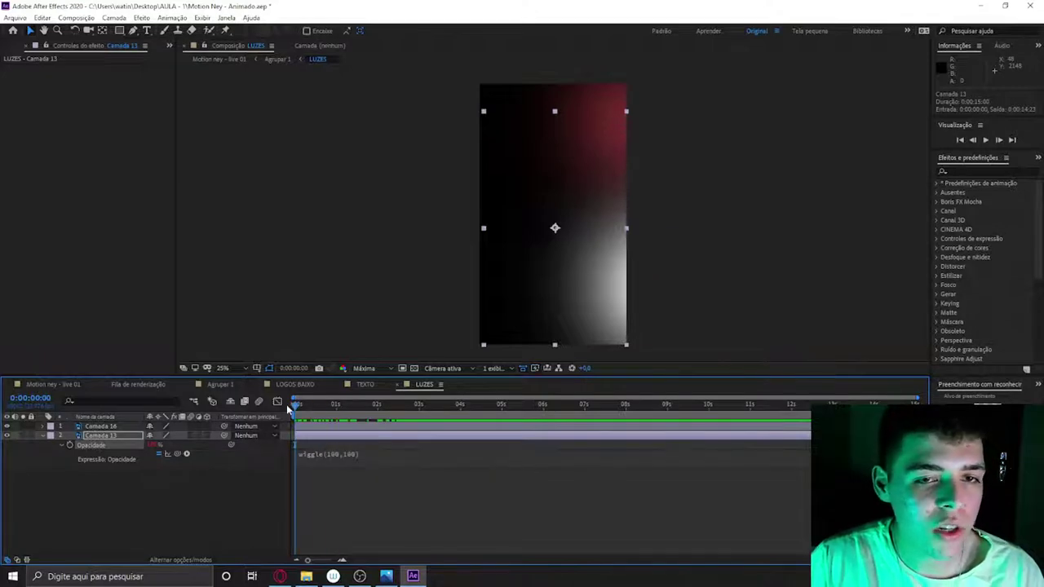
pyautogui.press('space')
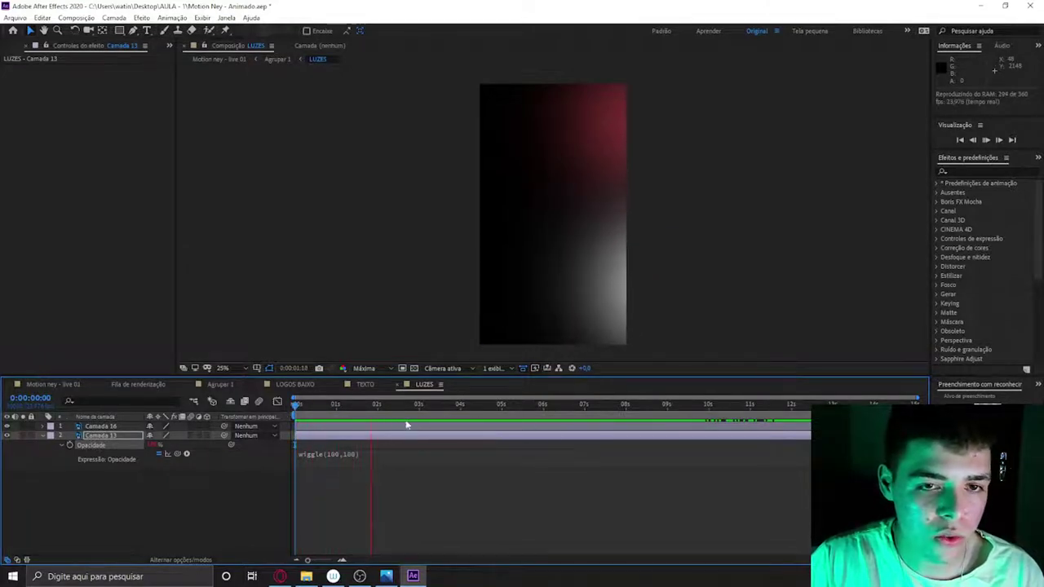
pyautogui.press('space')
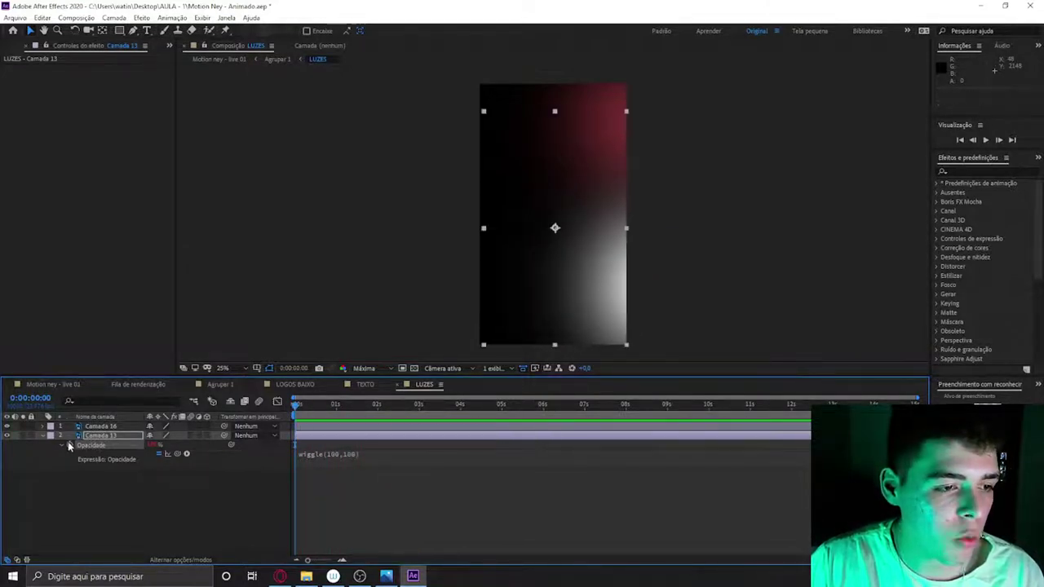
# Edit Camada 13's wiggle expression, changing its frequency to wiggle(100,100)
pyautogui.click(335, 457)
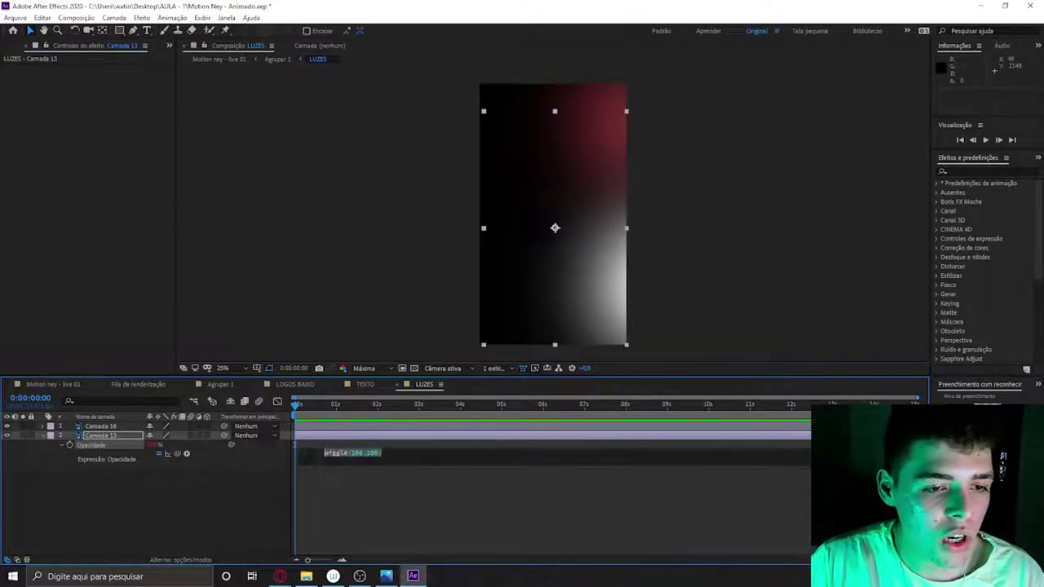
pyautogui.click(386, 484)
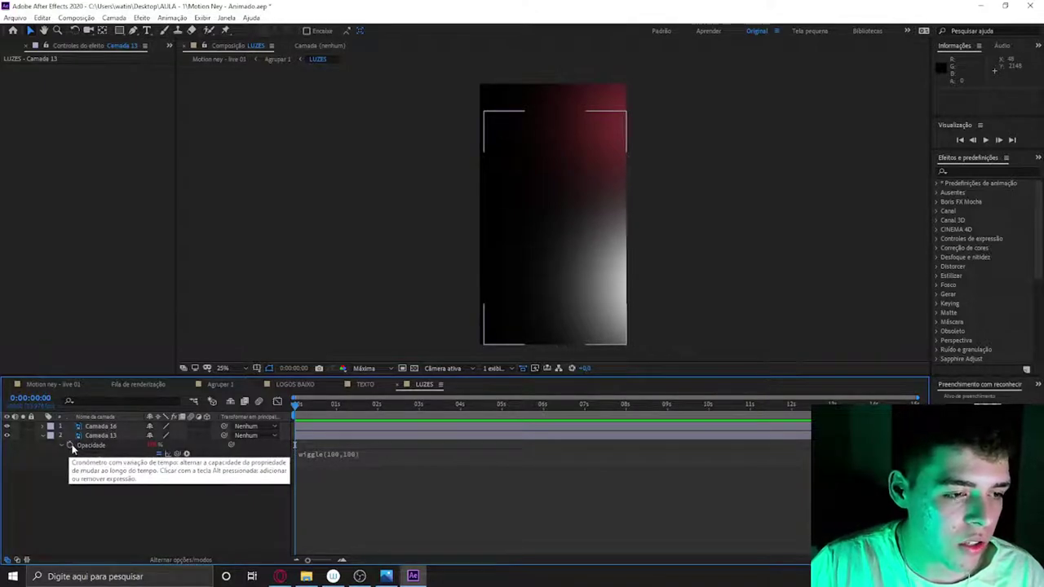
pyautogui.click(343, 454)
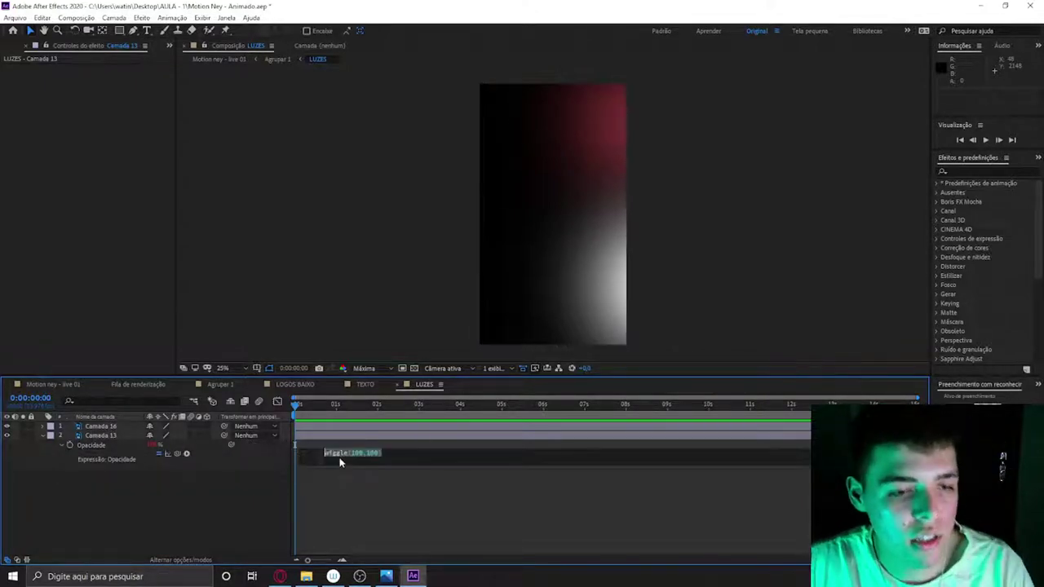
pyautogui.click(294, 445)
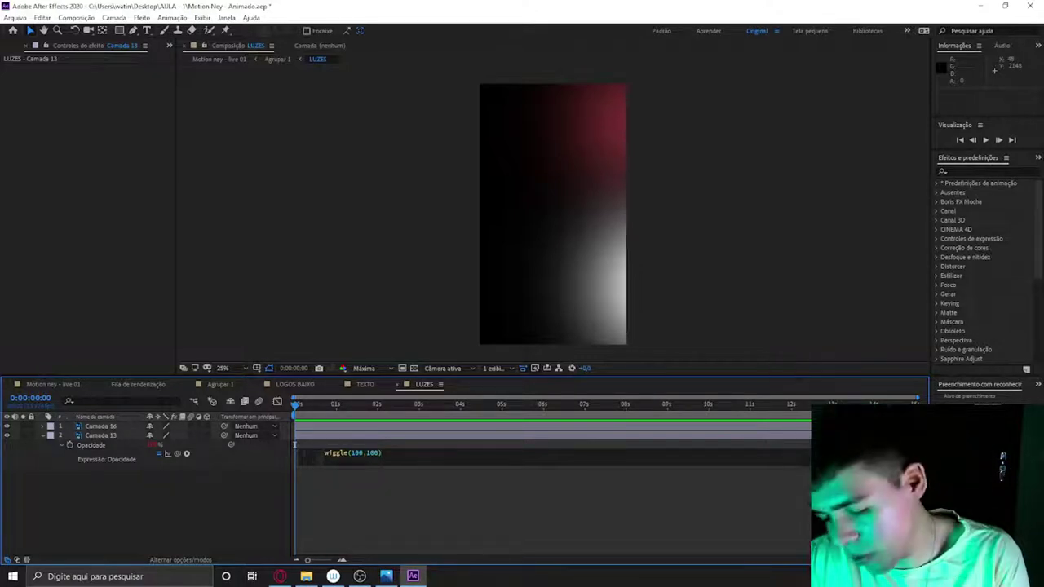
pyautogui.click(325, 421)
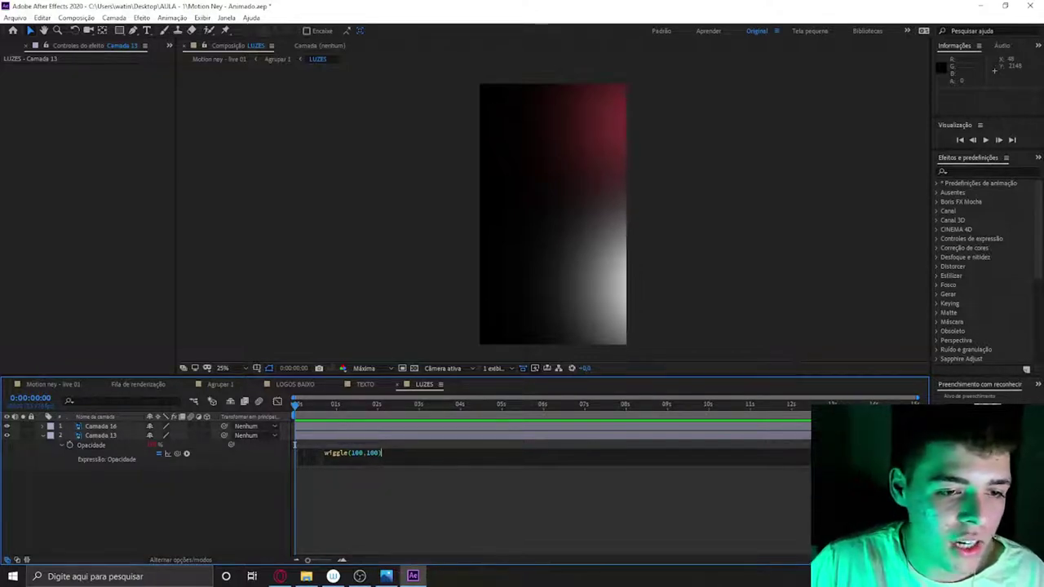
pyautogui.click(347, 453)
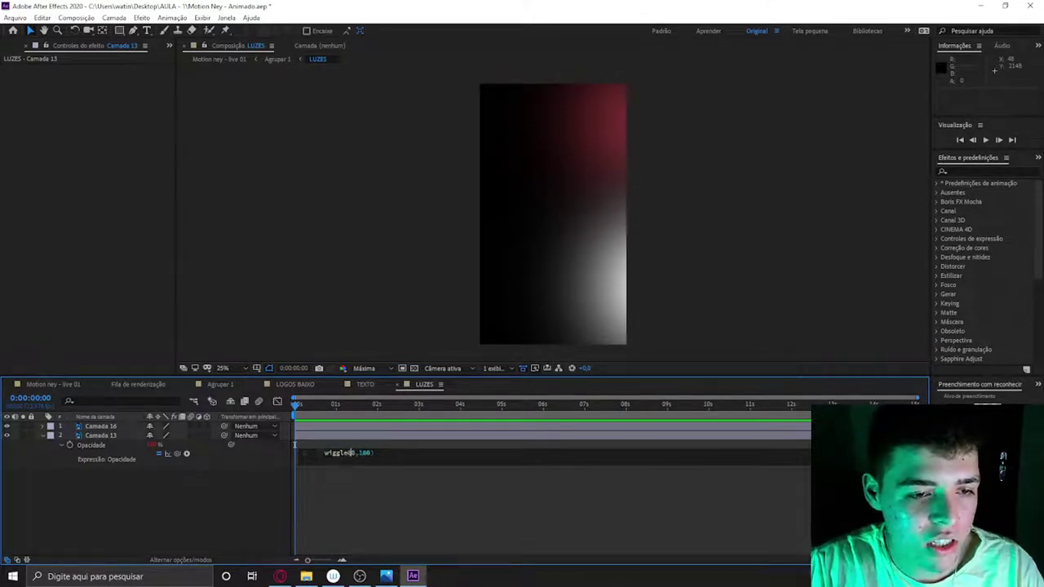
pyautogui.press('Escape')
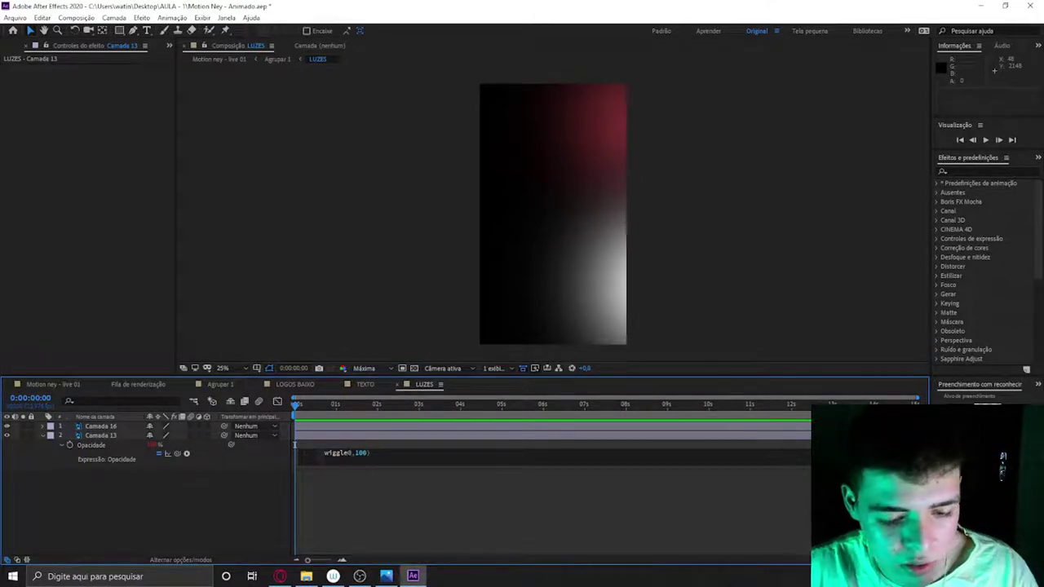
pyautogui.click(335, 441)
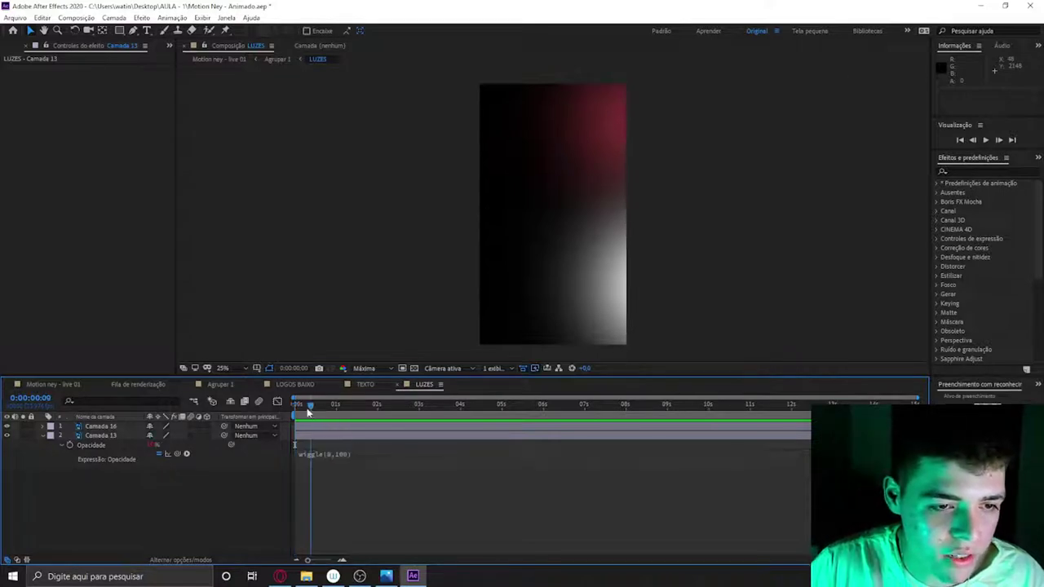
# Preview wiggle(0,100), then restore wiggle(100,100) and replay from the start
pyautogui.press('space')
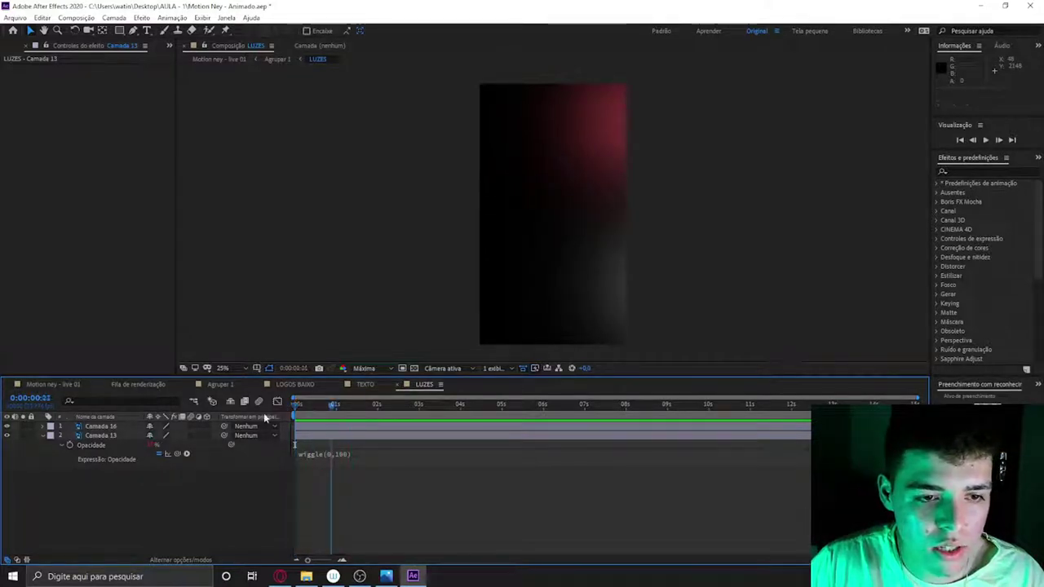
pyautogui.click(331, 455)
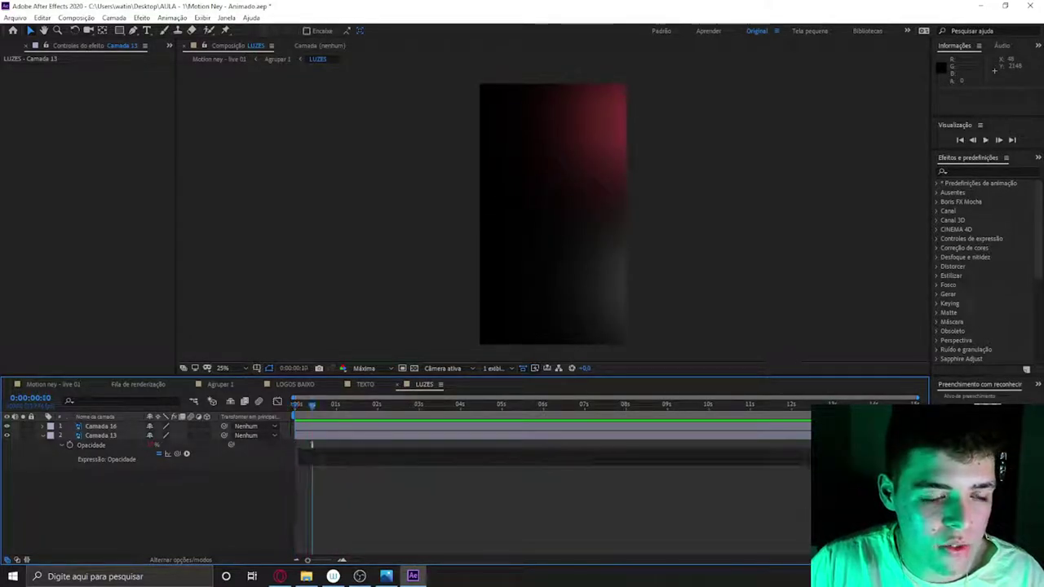
pyautogui.click(367, 485)
pyautogui.write('wiggle(0,100)')
pyautogui.click(320, 404)
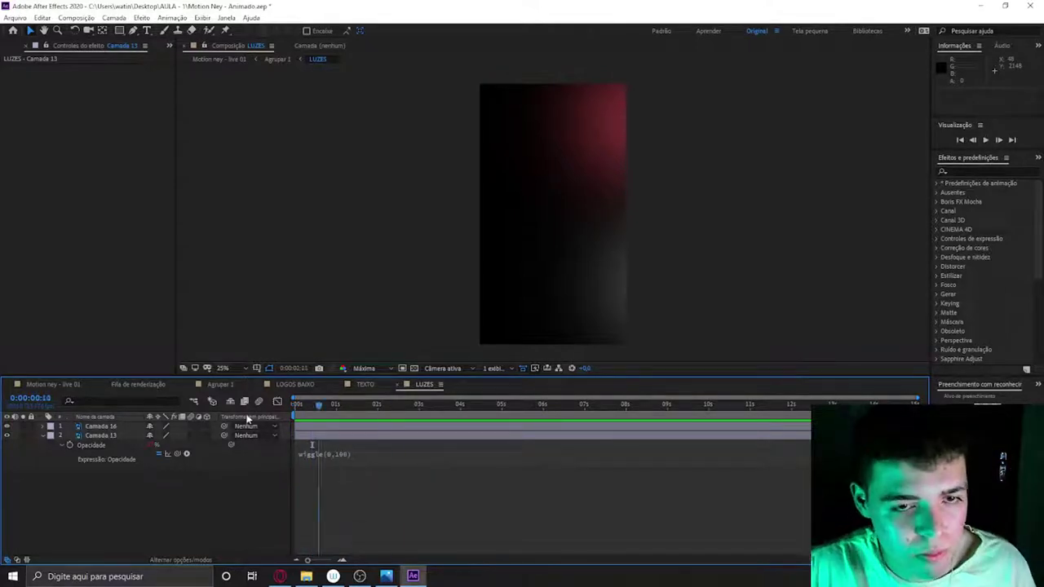
pyautogui.click(352, 455)
pyautogui.write('10')
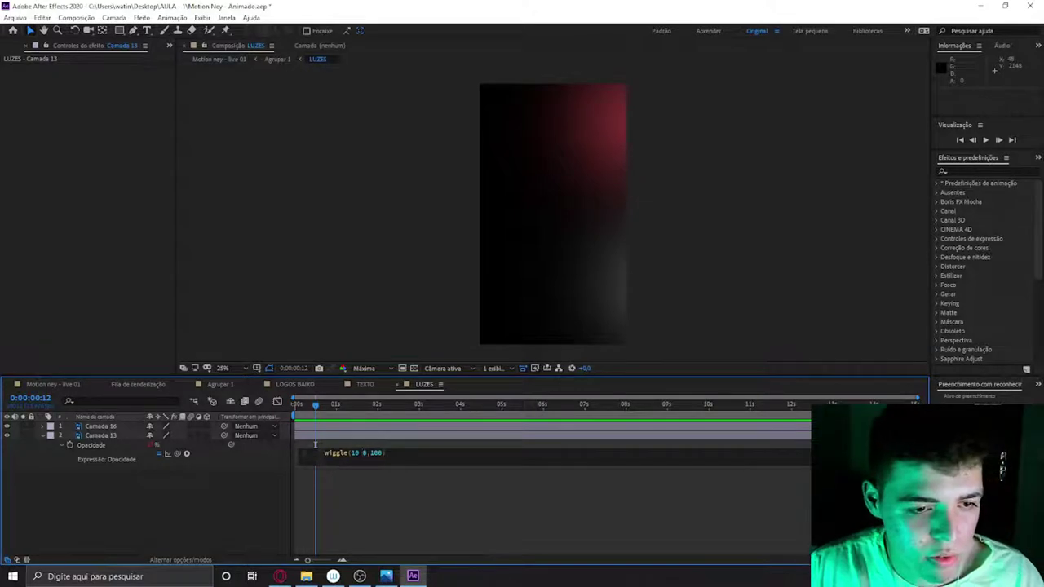
pyautogui.click(387, 531)
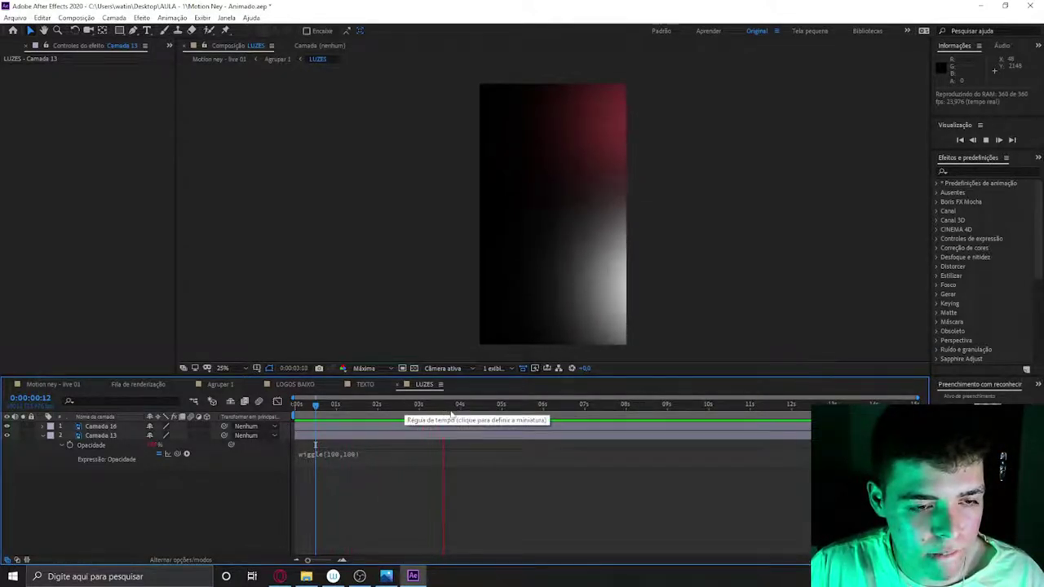
pyautogui.click(297, 405)
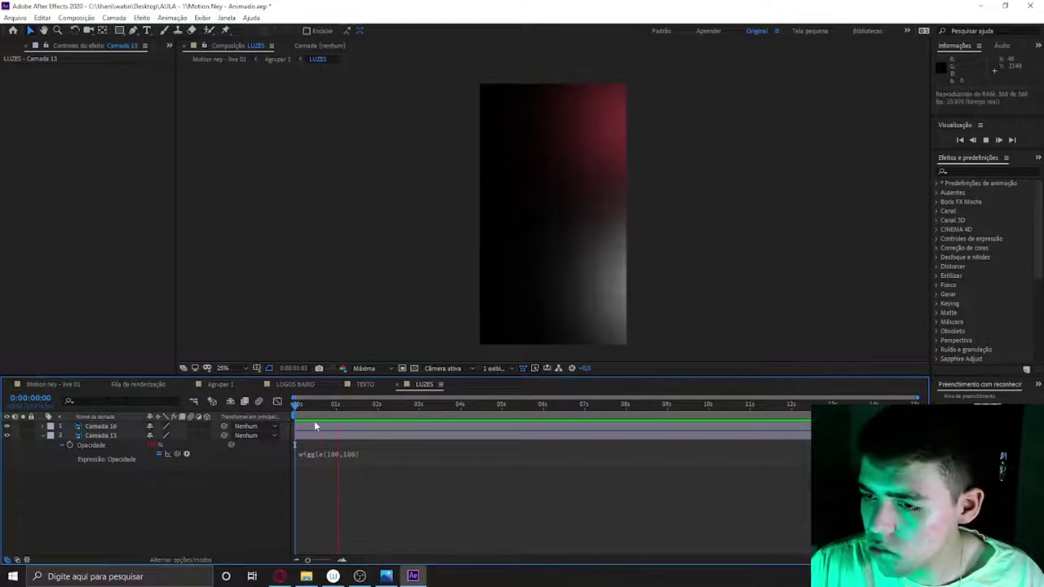
pyautogui.press('space')
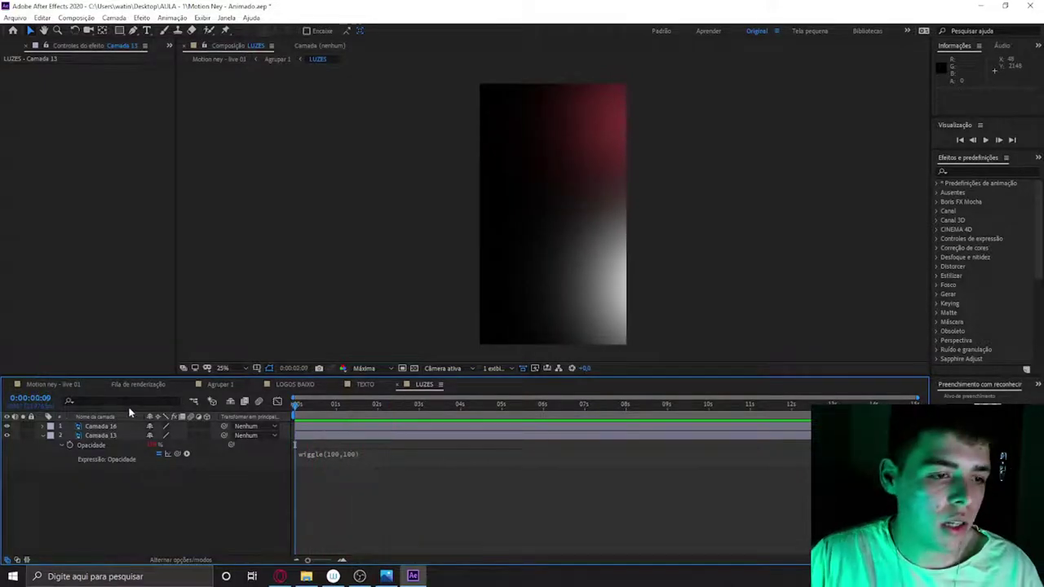
# Give Camada 16's opacity a wiggle(50,100) expression and preview both flickering lights
pyautogui.click(101, 426)
pyautogui.click(95, 417)
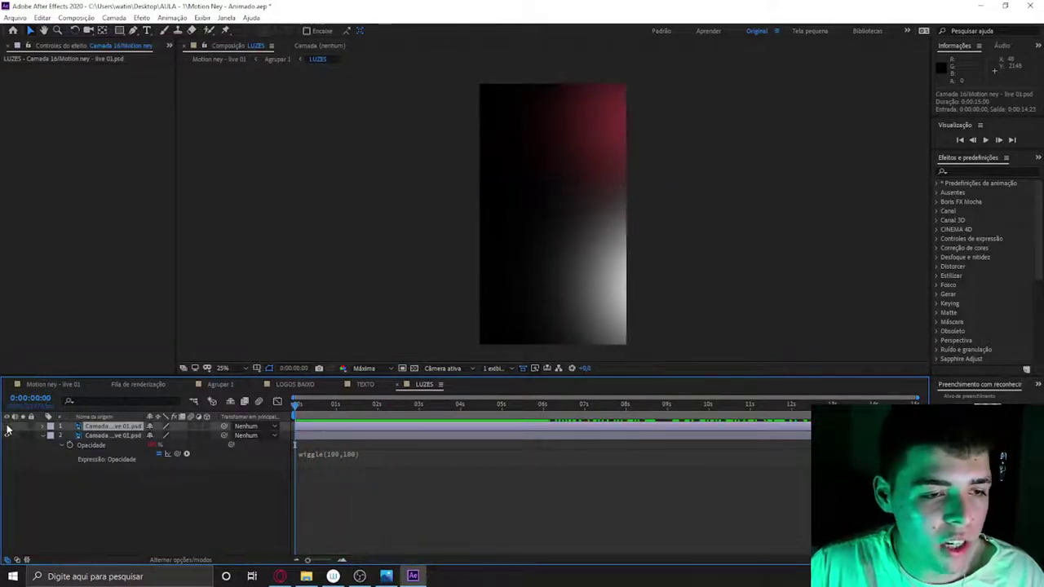
pyautogui.press('t')
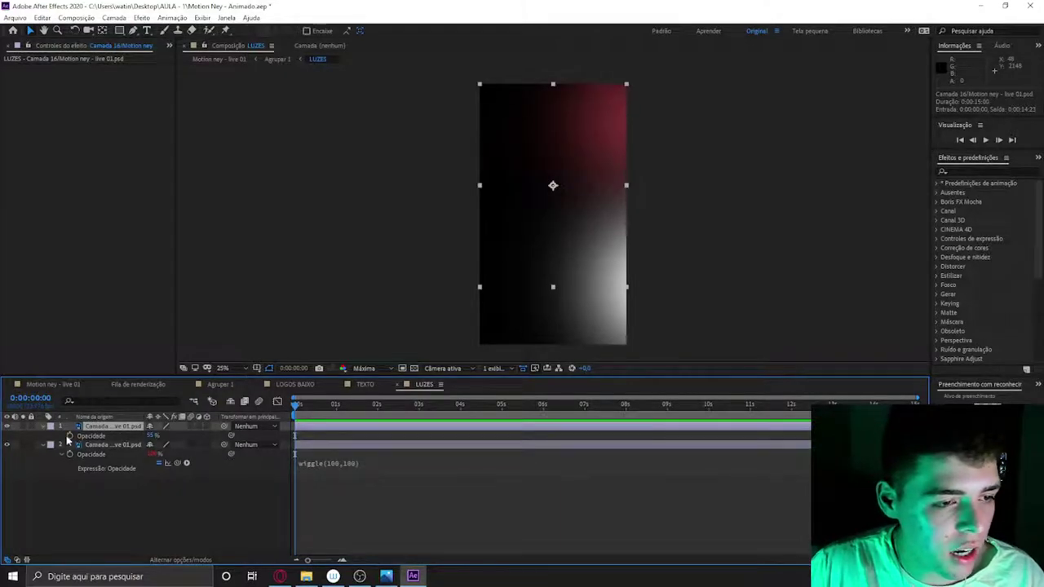
pyautogui.keyDown('alt'); pyautogui.click(70, 437); pyautogui.keyUp('alt')
pyautogui.write('wiggle')
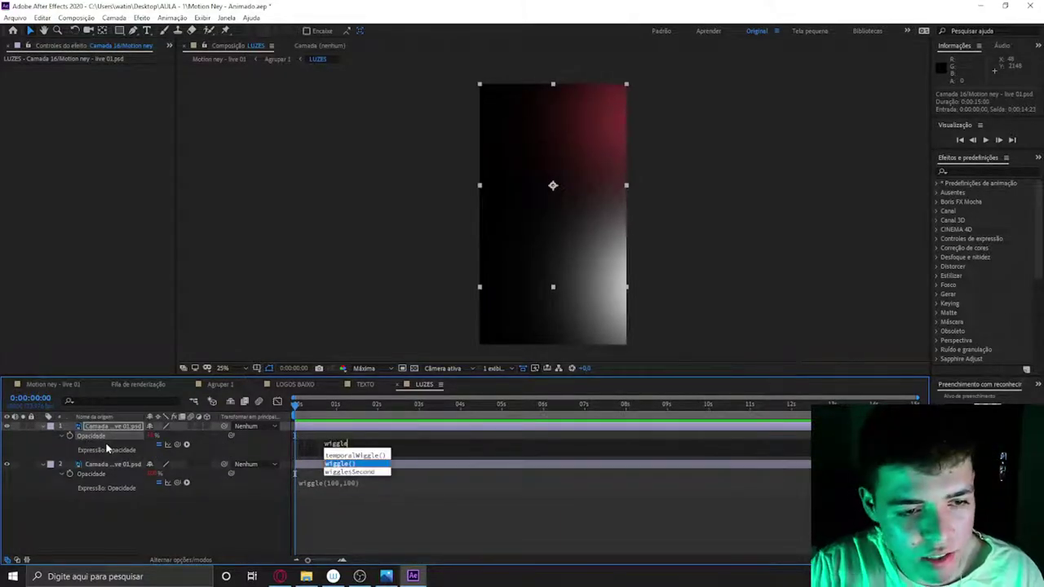
pyautogui.press('Return')
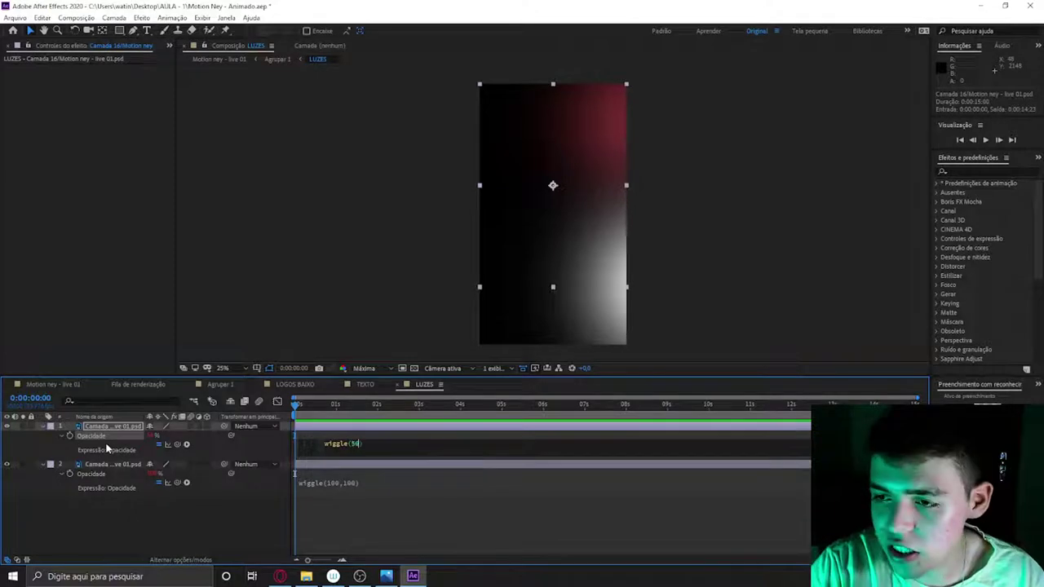
pyautogui.write(',100')
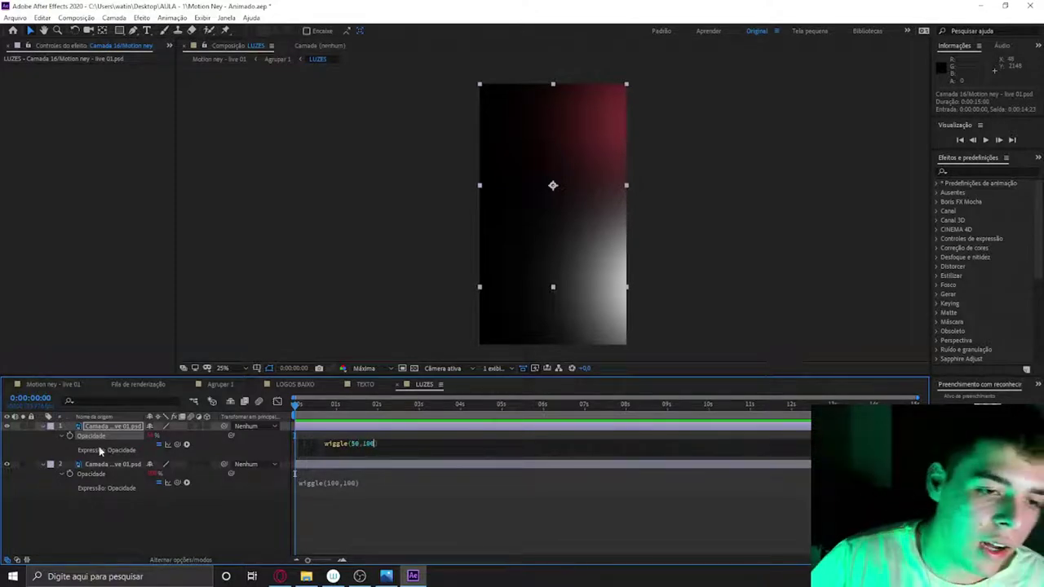
pyautogui.press('KP_Enter')
pyautogui.press('space')
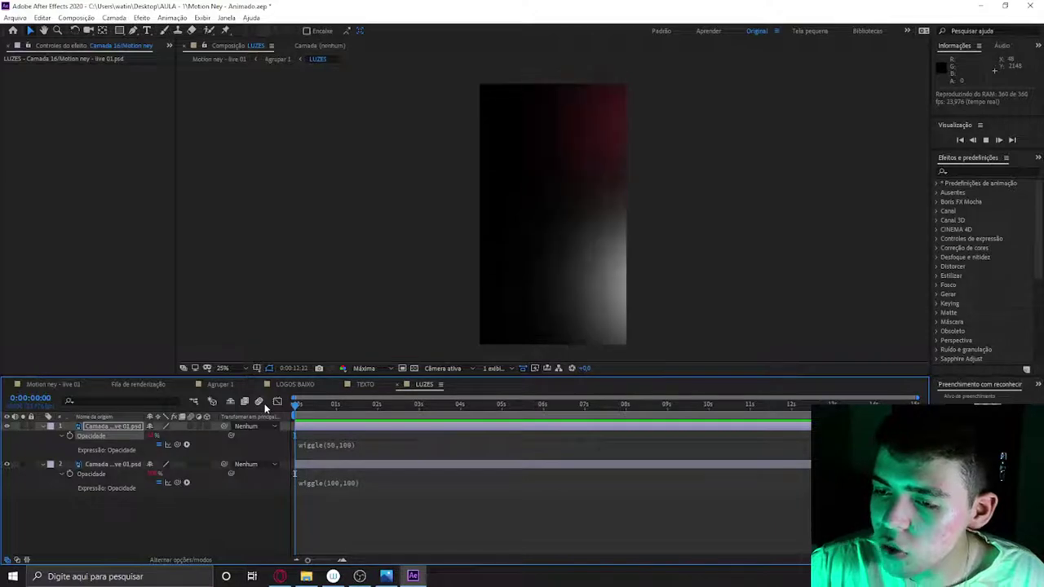
pyautogui.press('space')
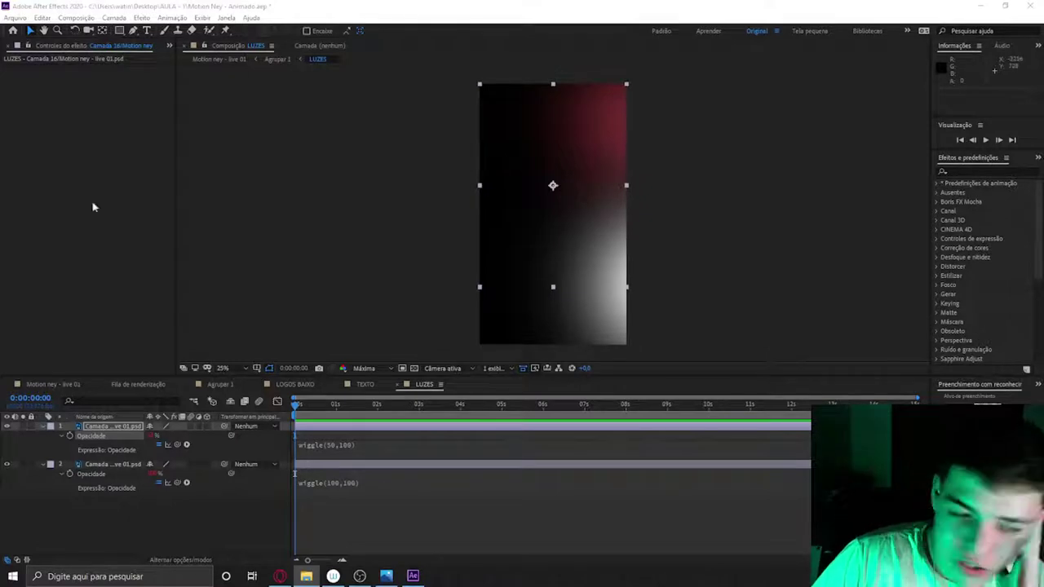
# Open YouTube in a new Opera tab and reach the channel's Studio video management
pyautogui.click(279, 576)
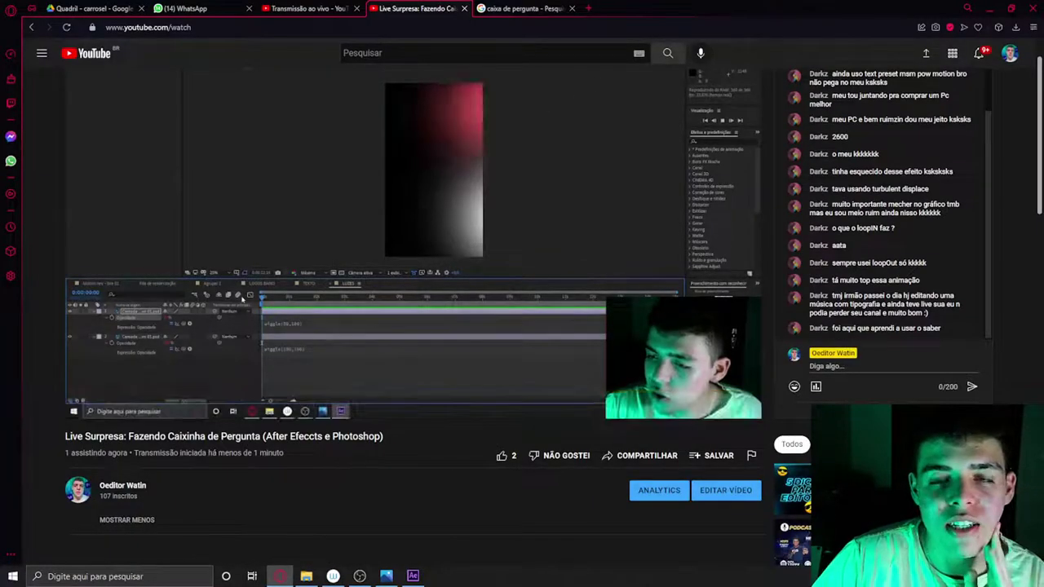
pyautogui.rightClick(107, 56)
pyautogui.click(151, 59)
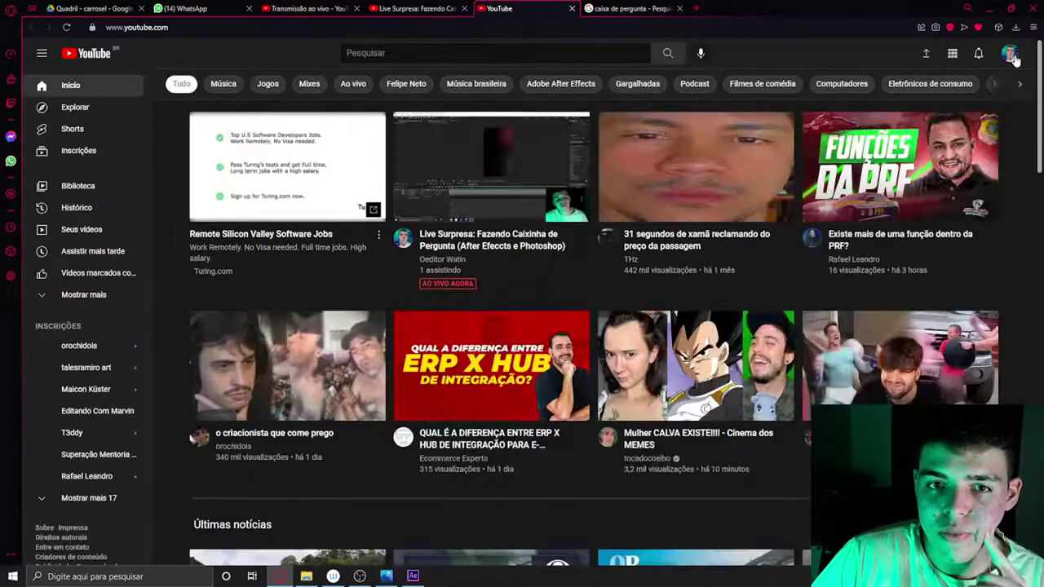
pyautogui.click(1011, 54)
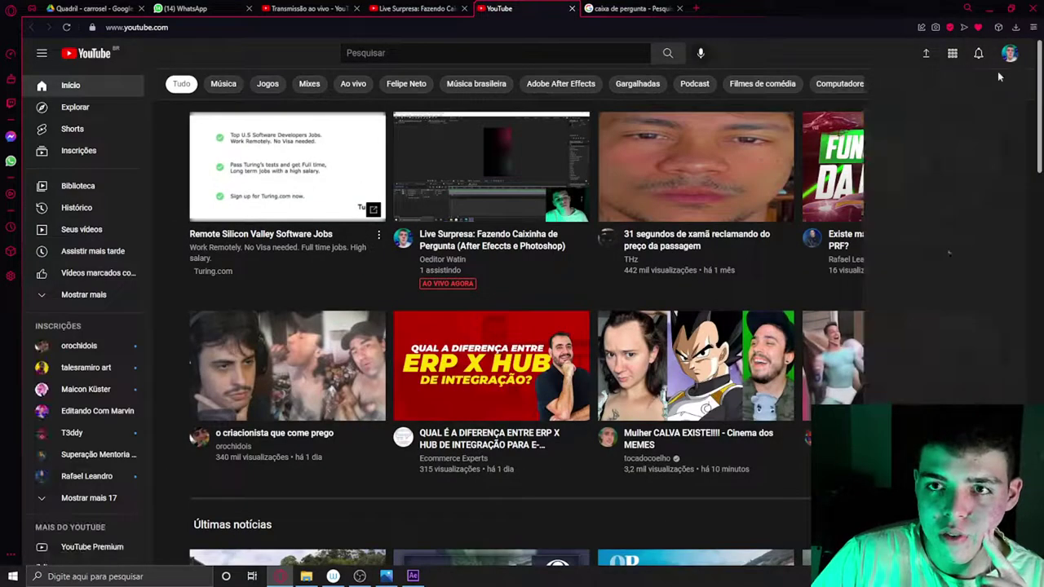
pyautogui.click(901, 131)
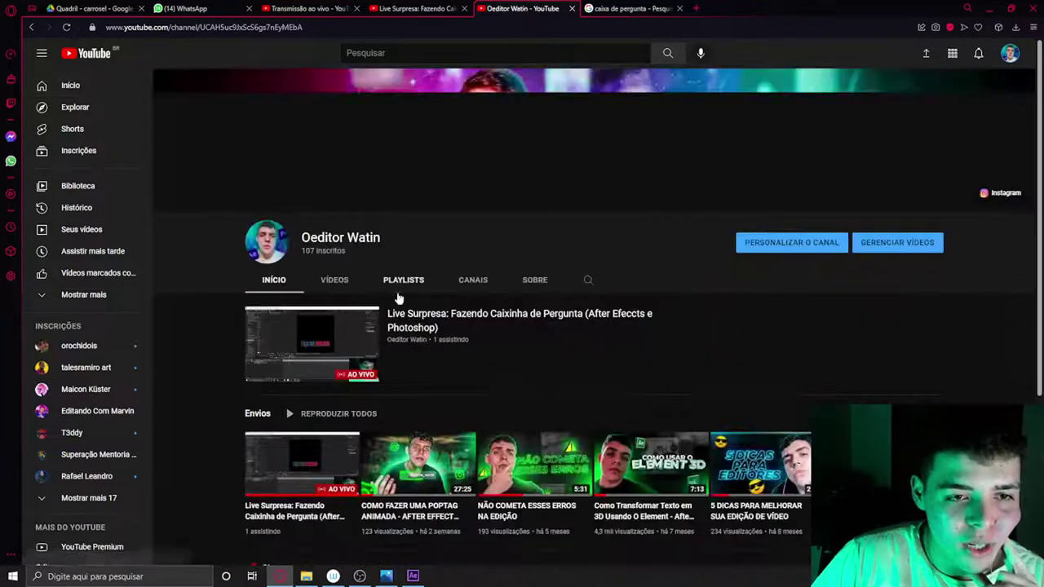
pyautogui.click(889, 246)
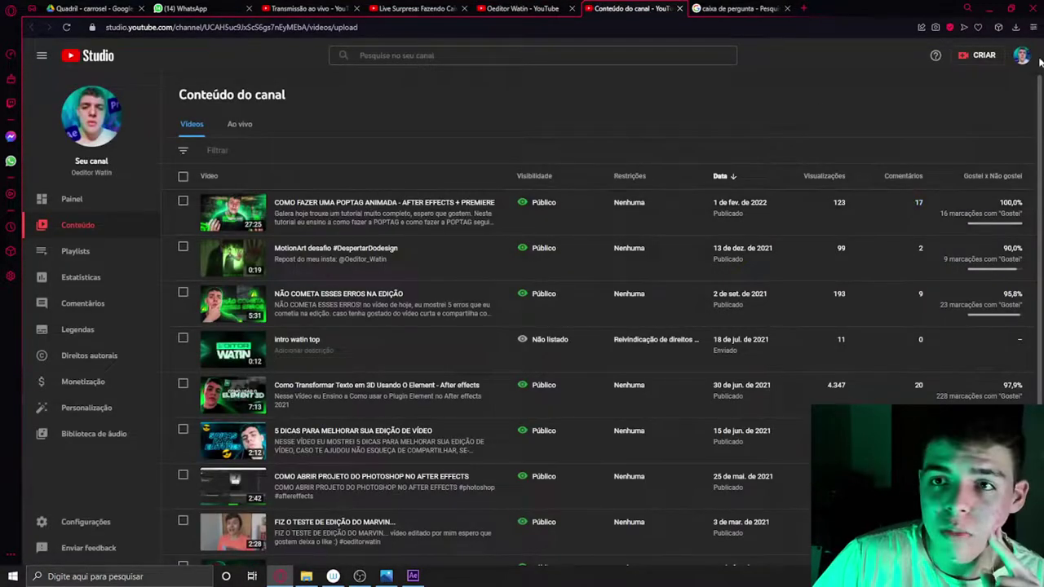
# Switch to the other channel's account and open its newest unlisted video
pyautogui.click(1022, 54)
pyautogui.click(939, 160)
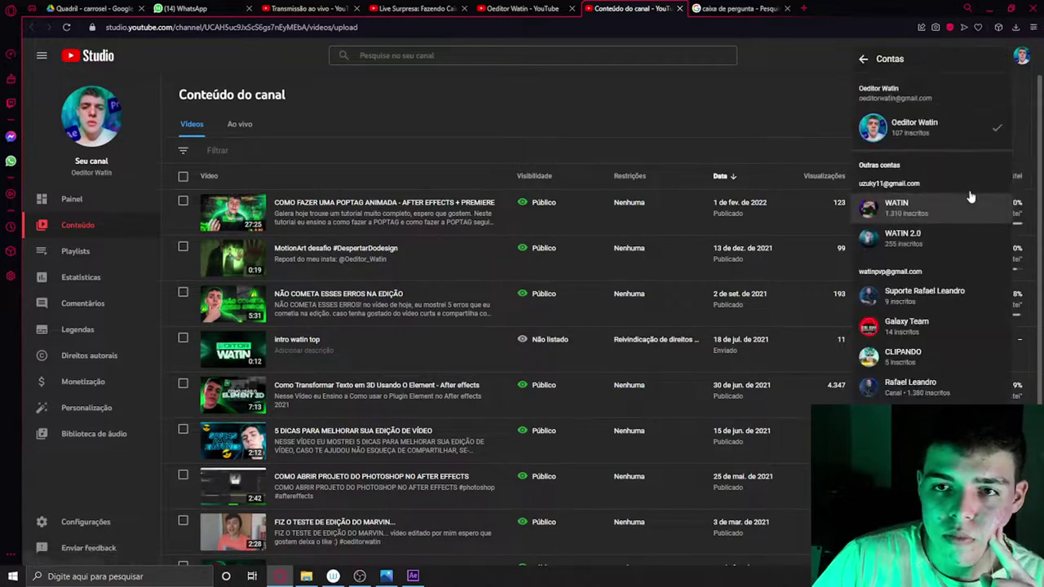
pyautogui.click(927, 236)
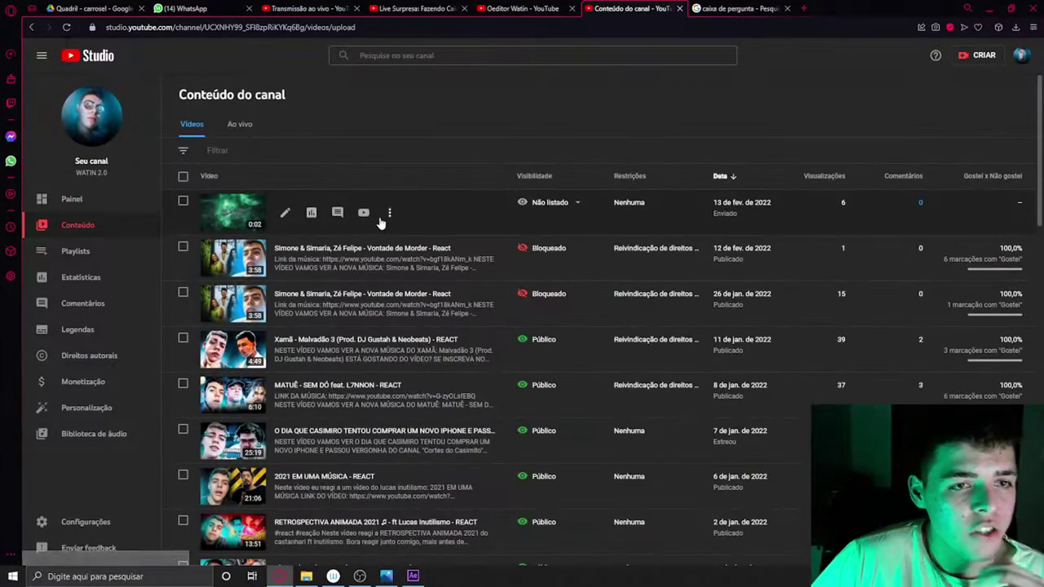
pyautogui.click(362, 220)
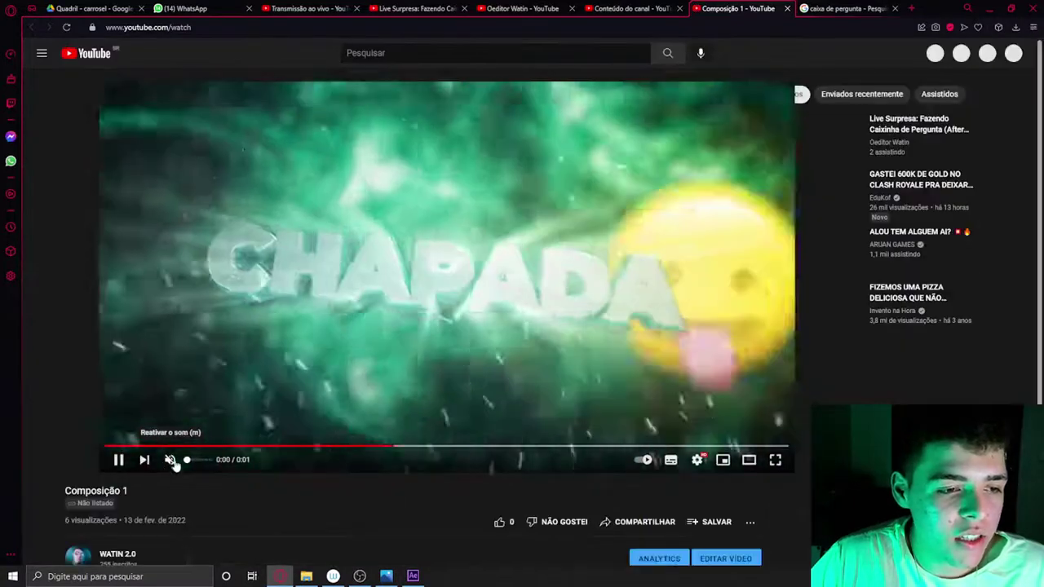
# Unmute and replay Composição 1, rewind it to 0:00, then return to After Effects
pyautogui.click(170, 459)
pyautogui.click(84, 459)
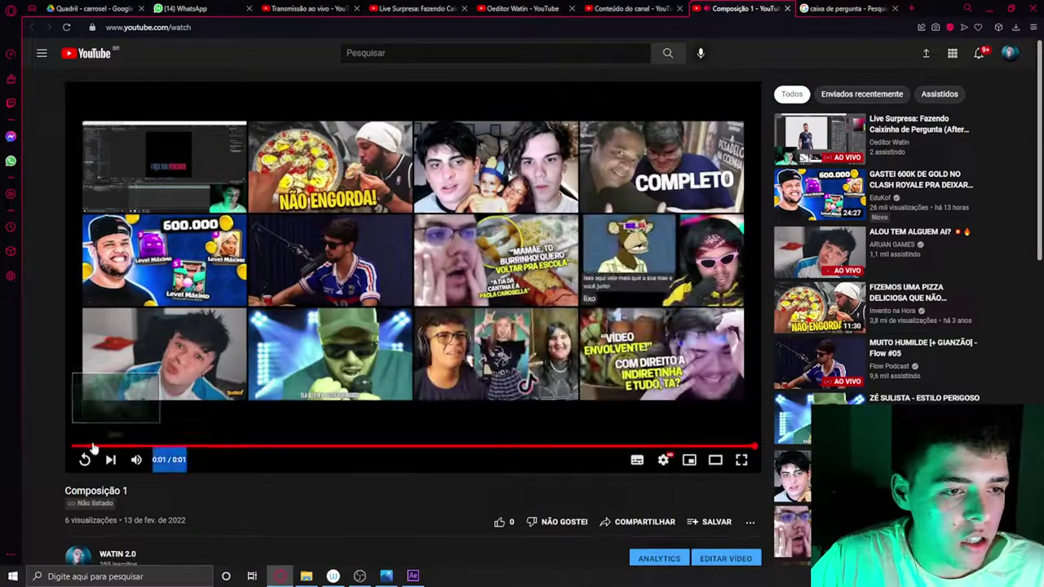
pyautogui.click(84, 459)
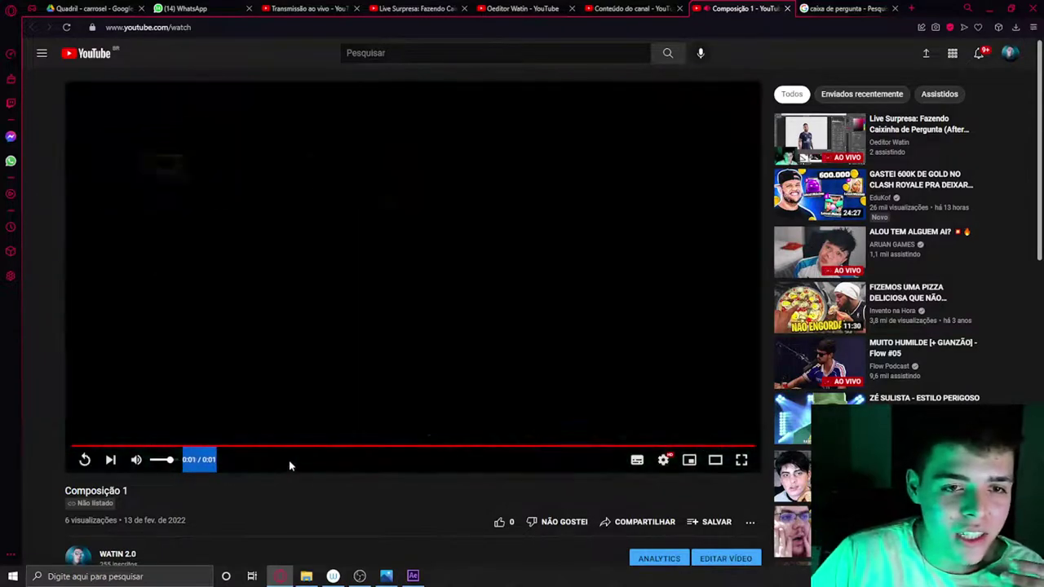
pyautogui.click(269, 447)
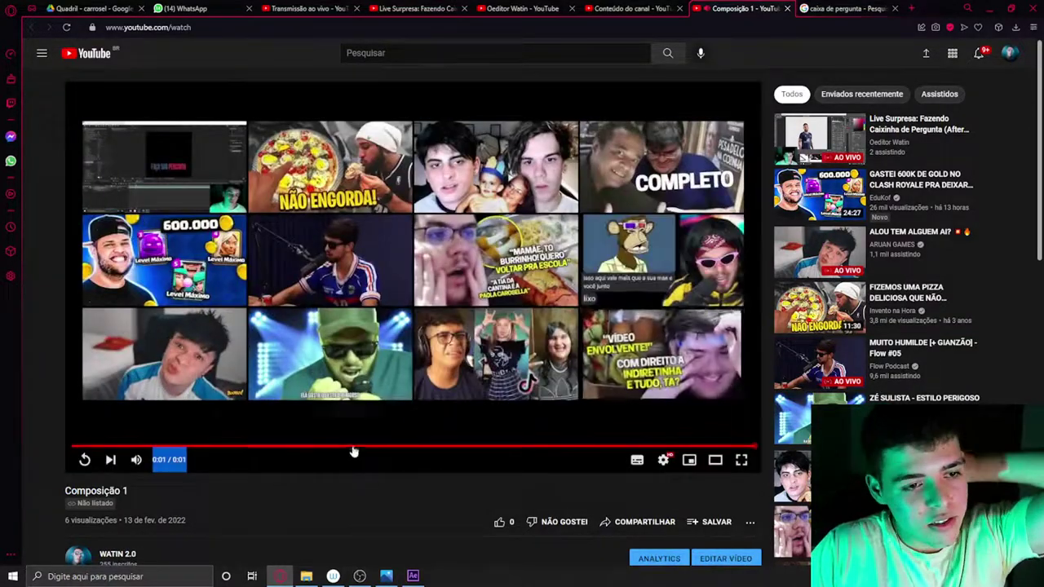
pyautogui.moveTo(354, 447); pyautogui.dragTo(40, 448)
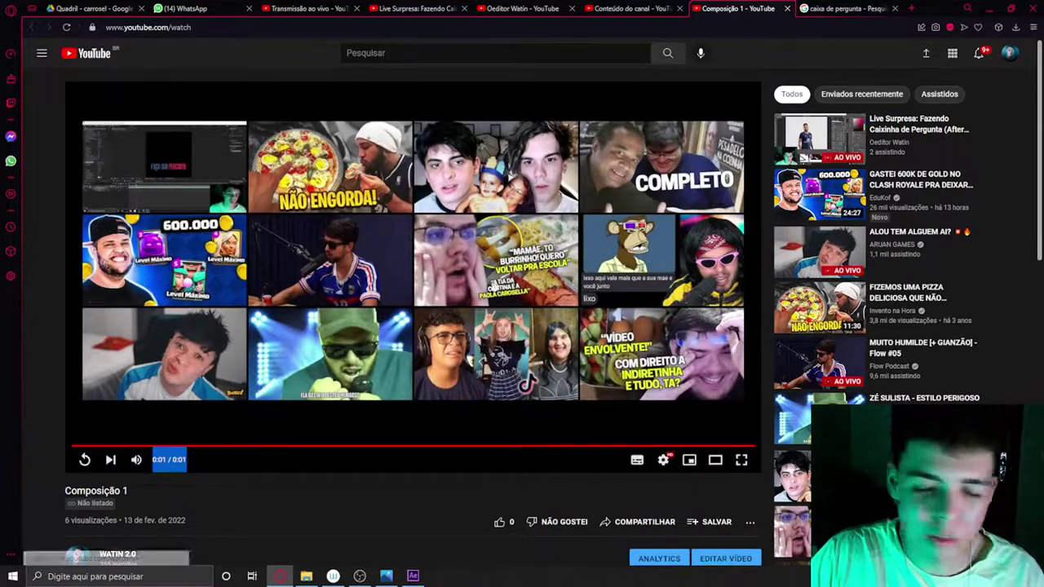
pyautogui.click(412, 576)
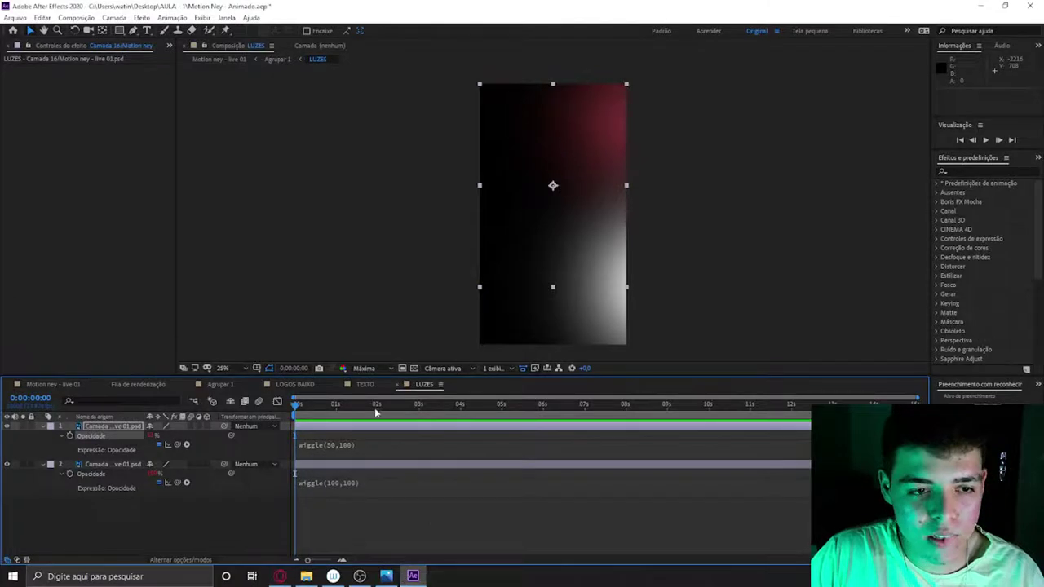
# Preview LUZES, then switch to Motion ney - live 01 and preview the poster
pyautogui.press('space')
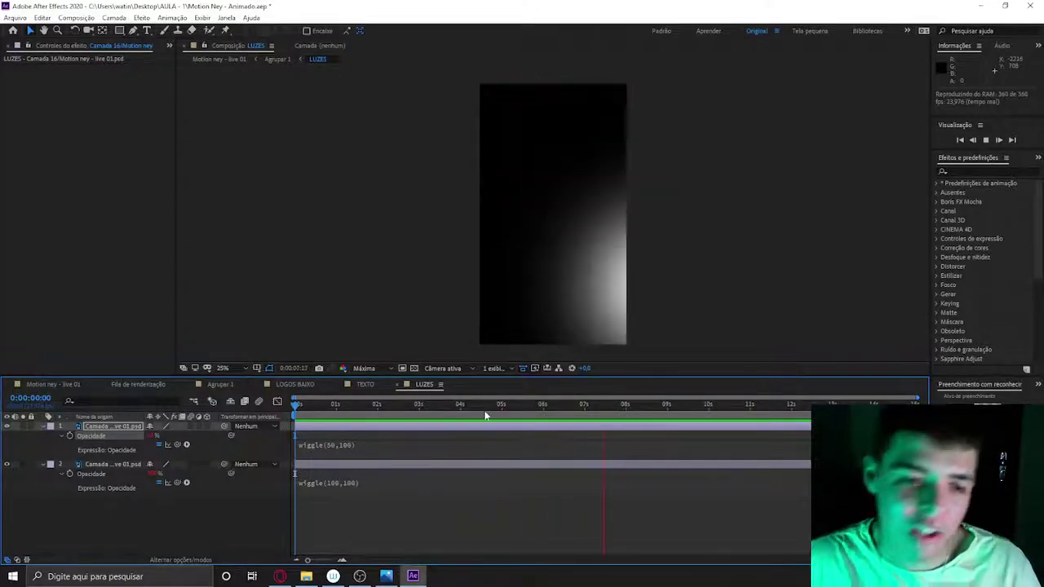
pyautogui.press('space')
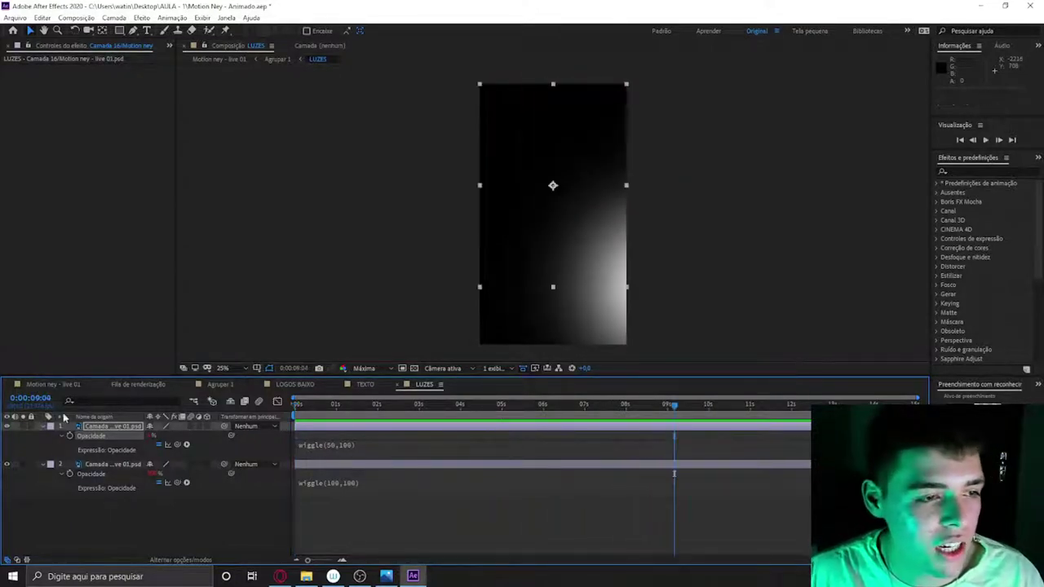
pyautogui.hotkey('shift', 'Escape')
pyautogui.press('space')
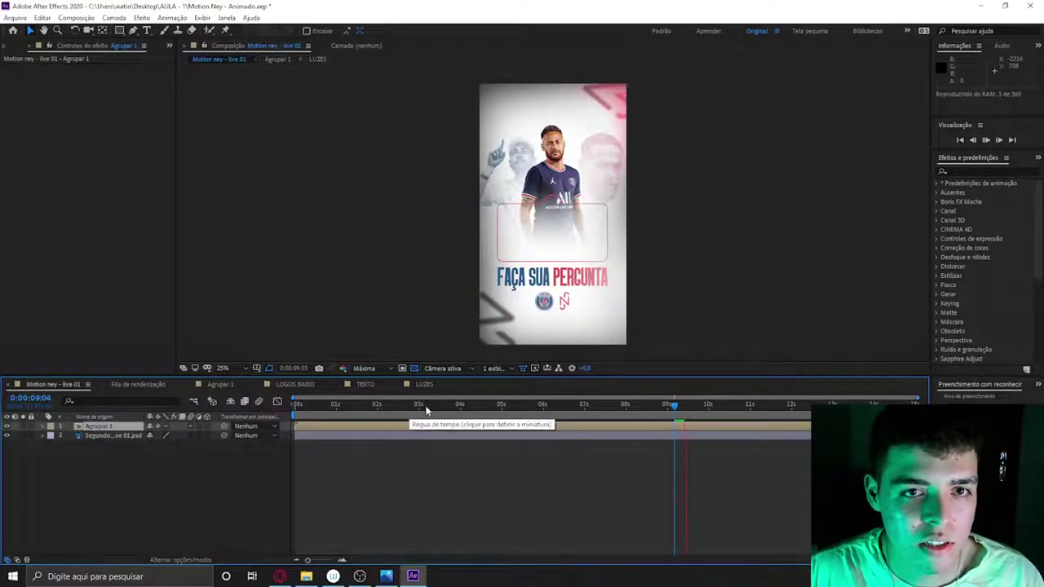
pyautogui.press('space')
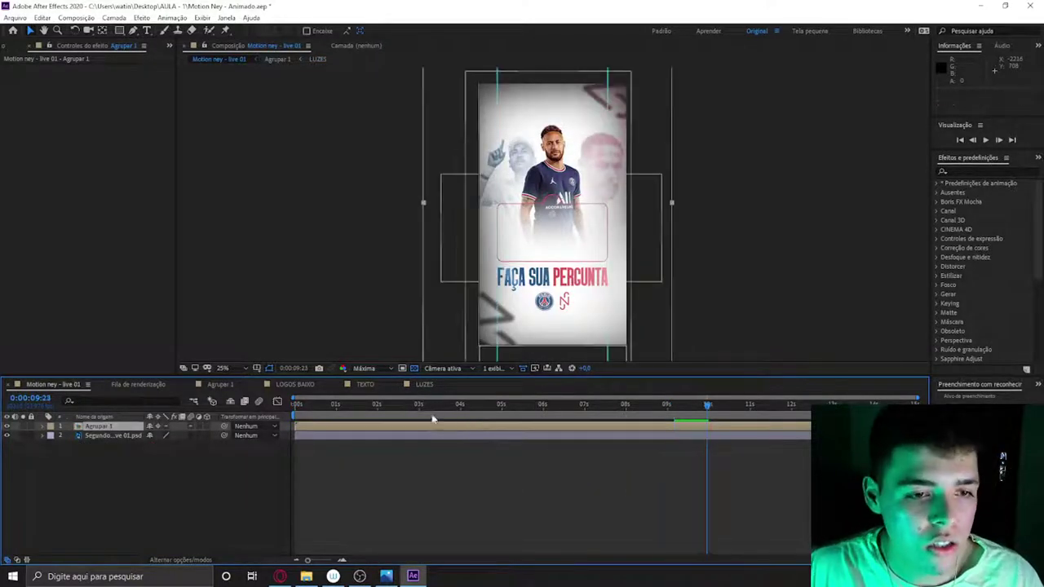
pyautogui.click(310, 404)
pyautogui.press('space')
# Set the preview resolution to Quarto and replay from the start before returning to LUZES
pyautogui.click(364, 368)
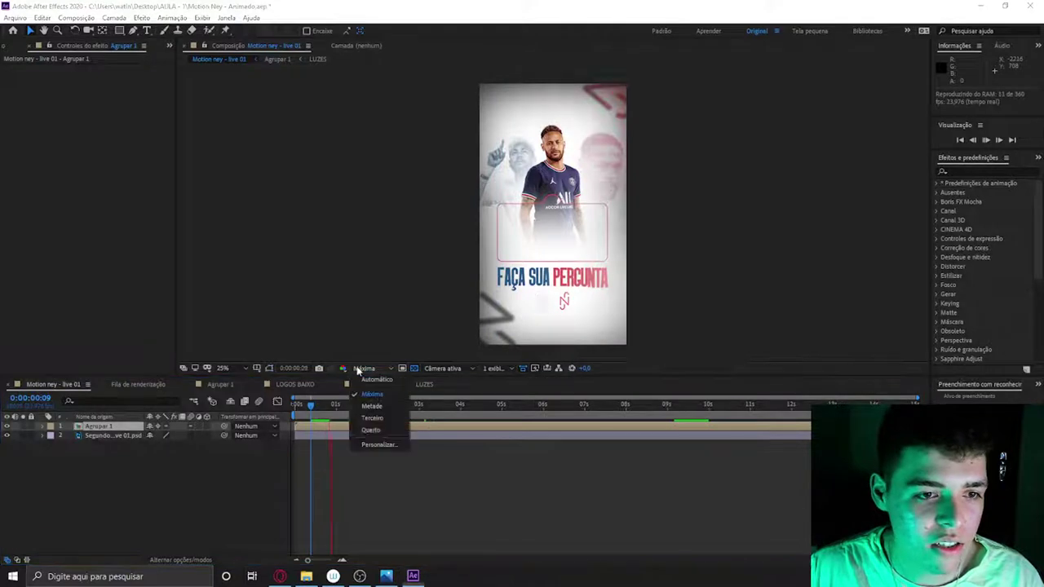
pyautogui.click(363, 430)
pyautogui.press('Home')
pyautogui.press('space')
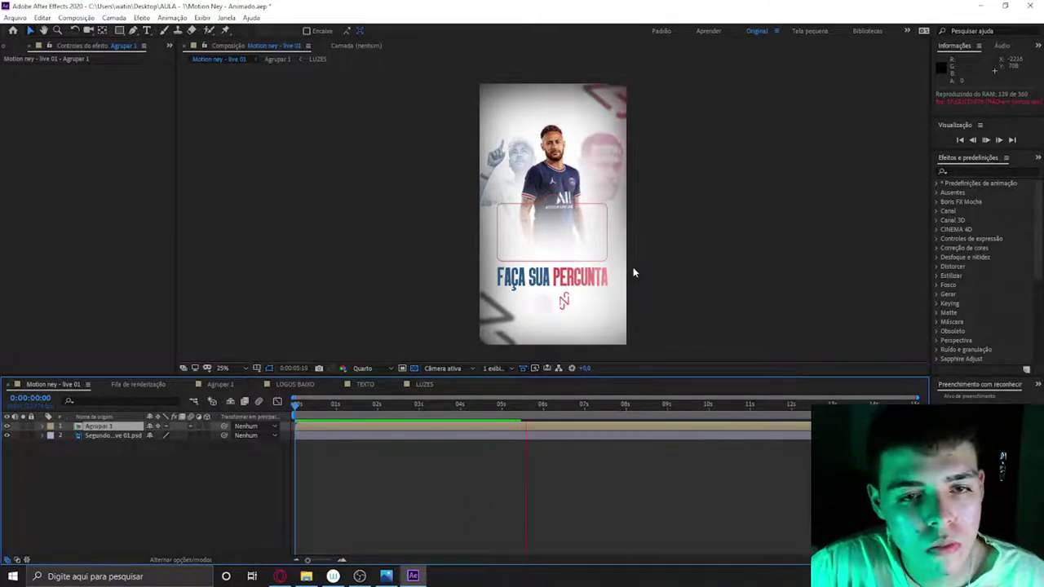
pyautogui.press('space')
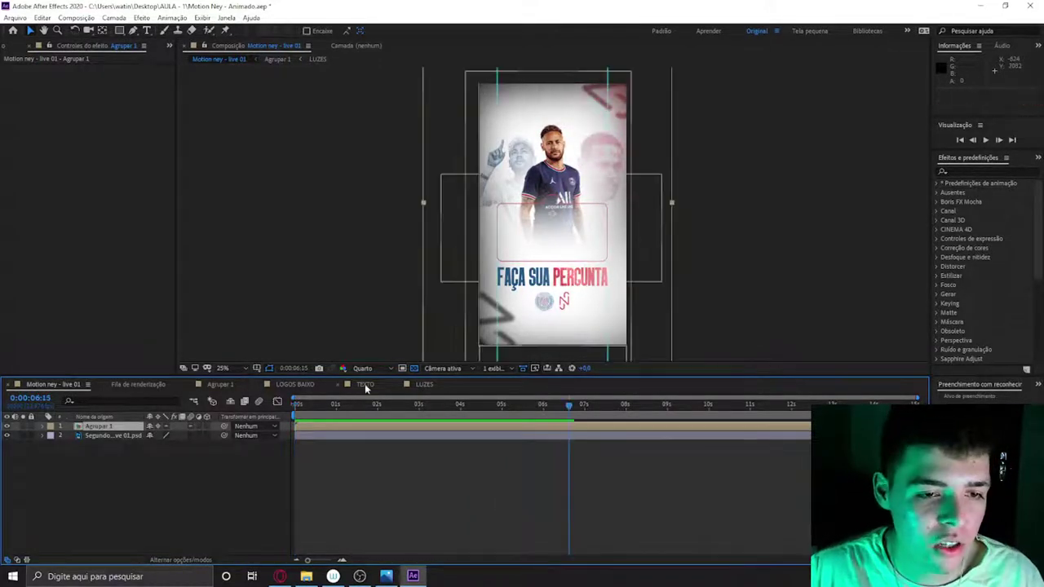
pyautogui.click(424, 386)
# Delete the first light layer's wiggle expression, leaving it at 55% opacity
pyautogui.click(70, 436)
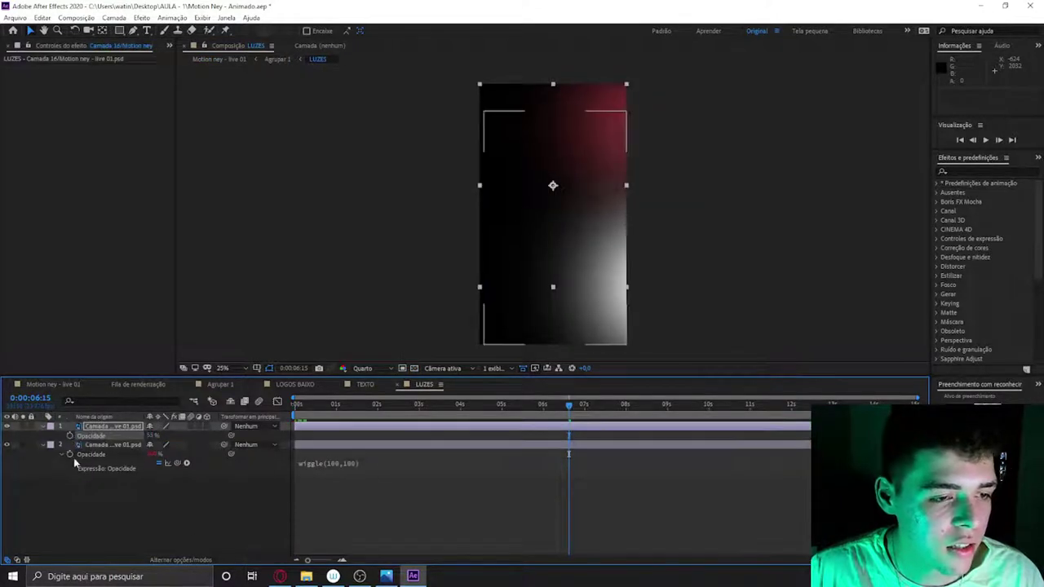
pyautogui.click(70, 454)
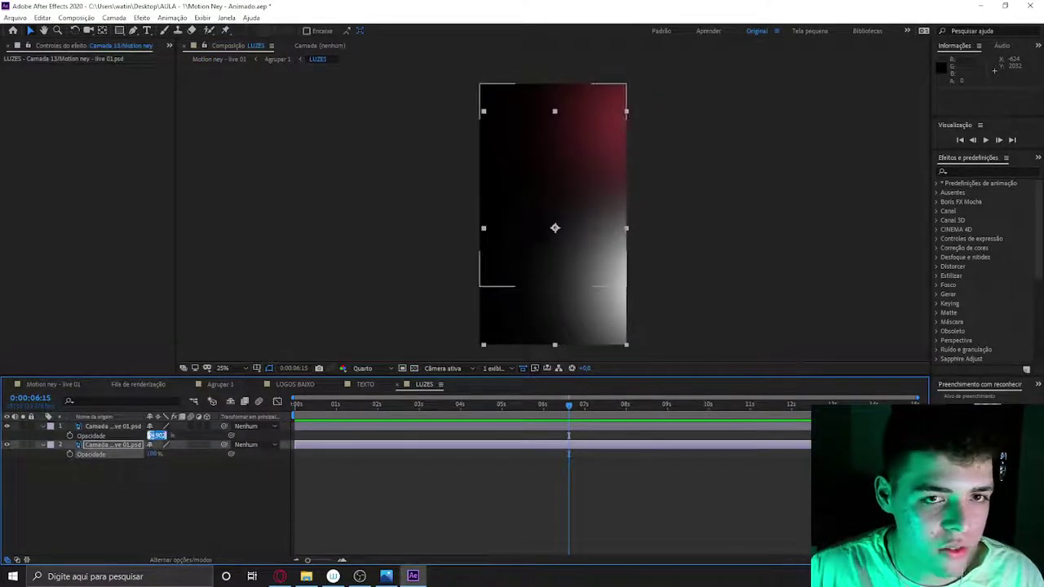
pyautogui.click(198, 487)
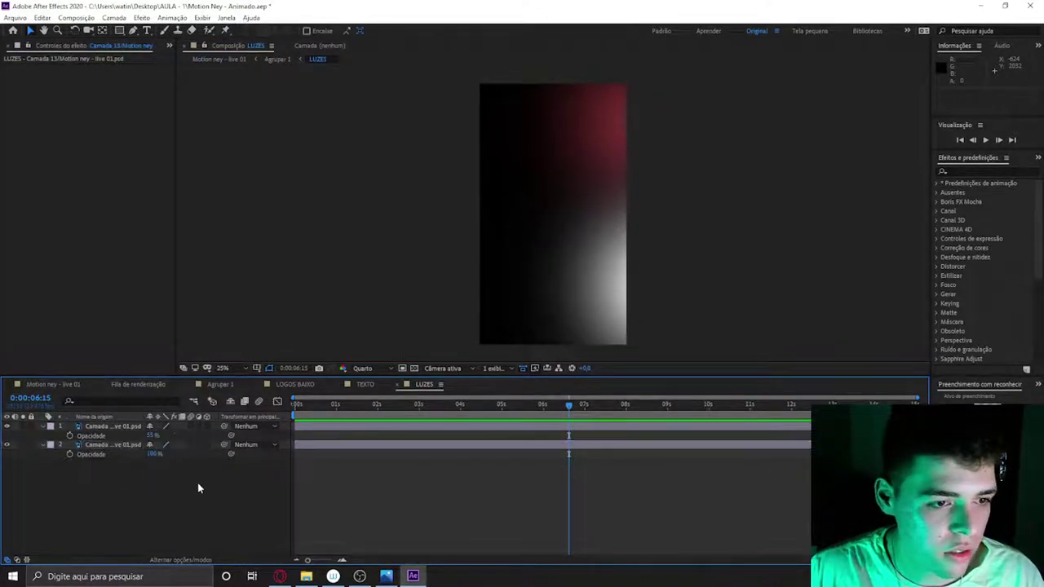
# Keyframe the second light layer's Opacidade from 0% at 0:00 to 100% at 1:19
pyautogui.click(68, 455)
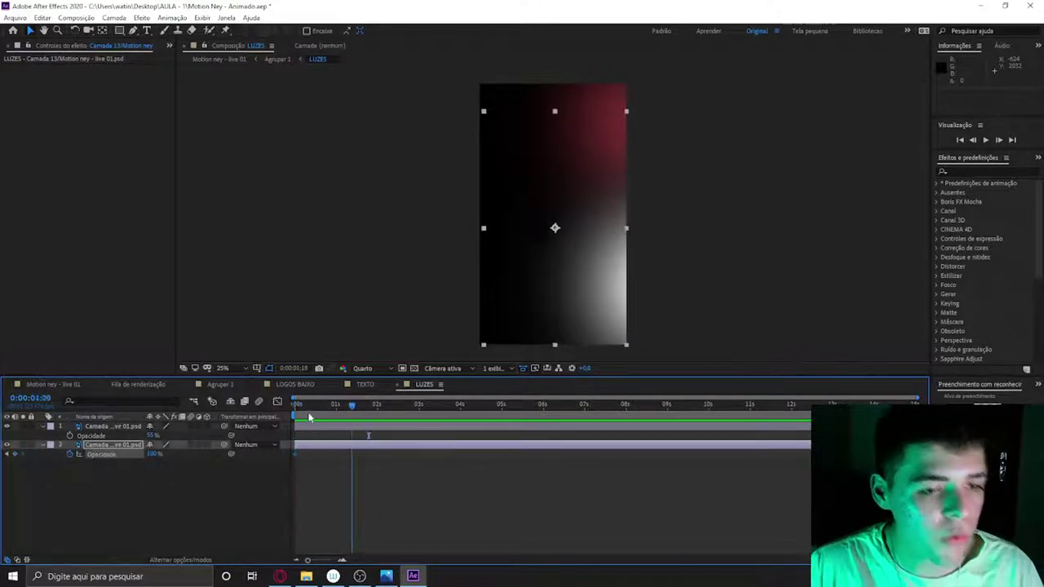
pyautogui.moveTo(370, 424); pyautogui.dragTo(295, 460)
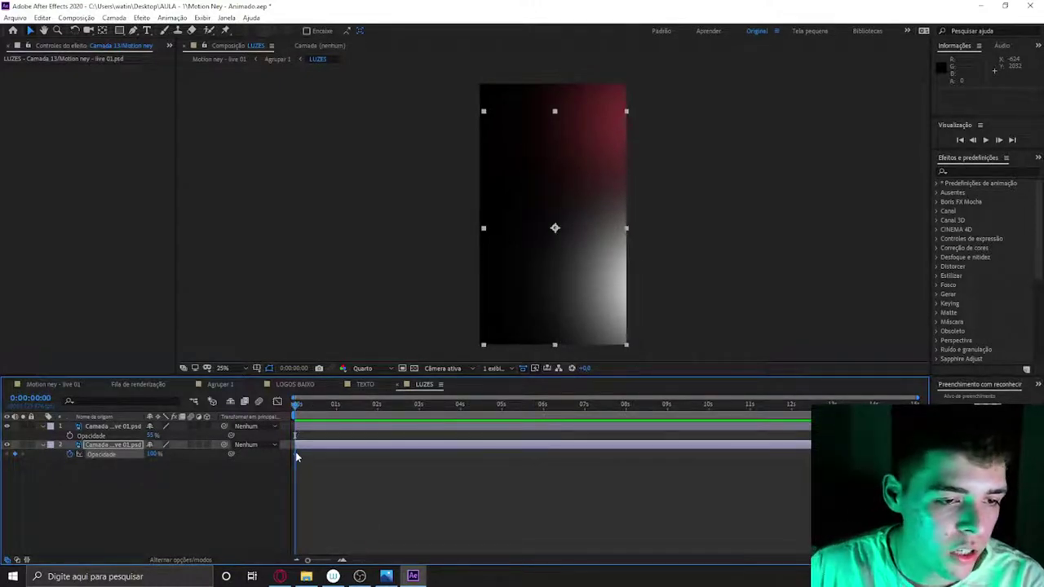
pyautogui.click(100, 455)
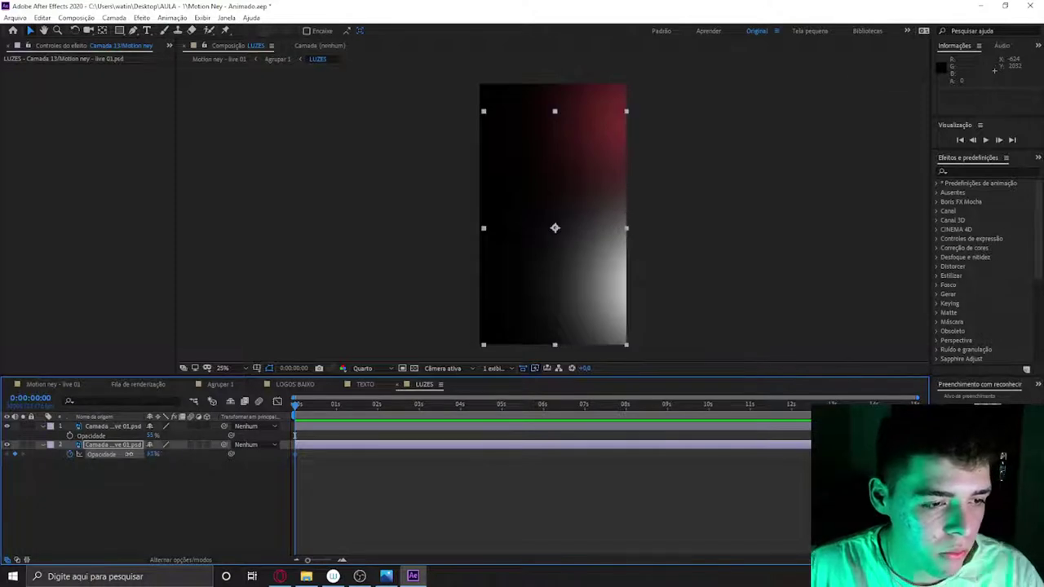
pyautogui.moveTo(129, 454); pyautogui.dragTo(82, 454)
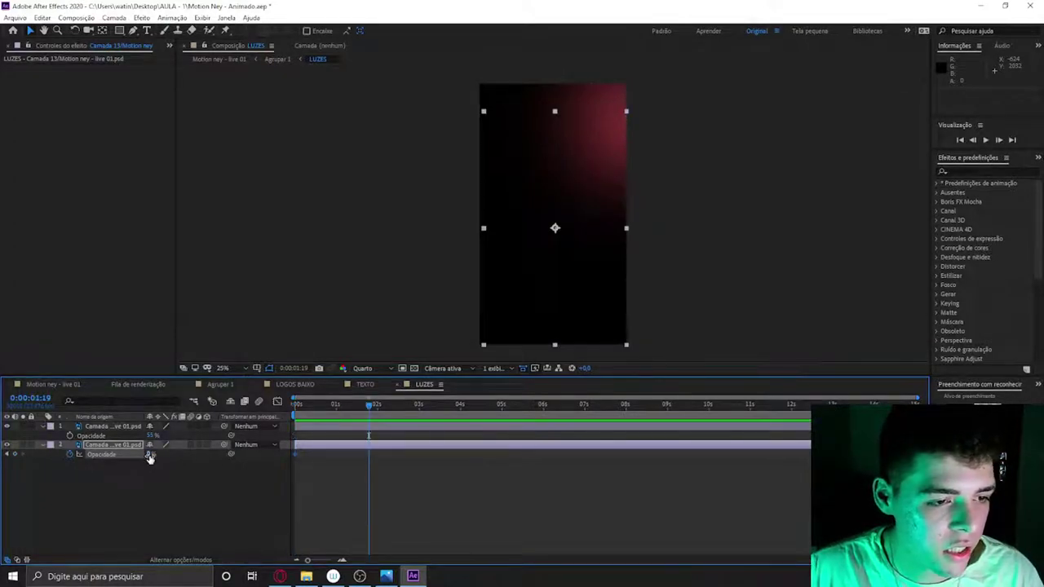
pyautogui.moveTo(150, 455); pyautogui.dragTo(249, 457)
pyautogui.press('Home')
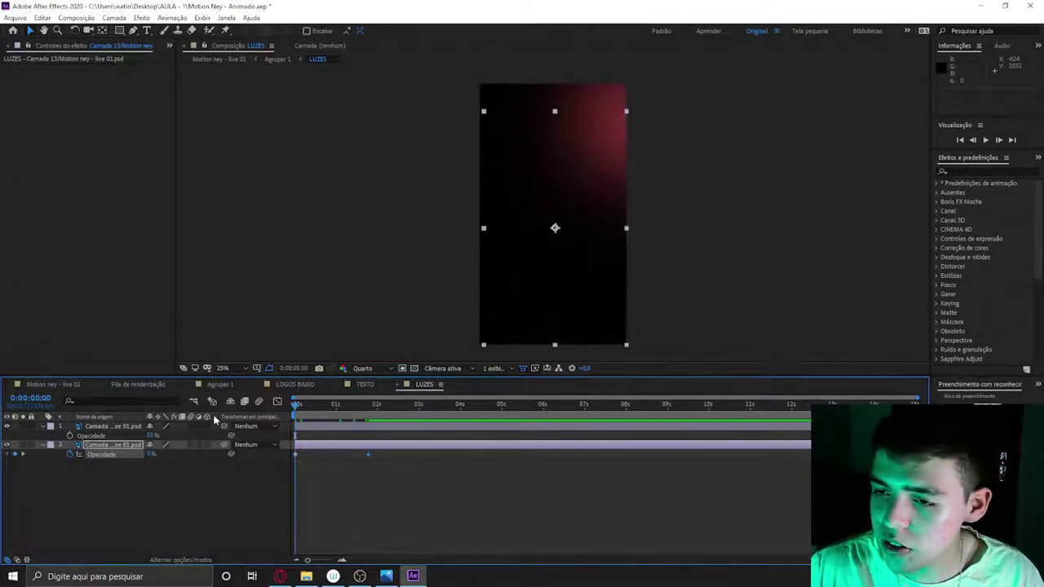
pyautogui.press('space')
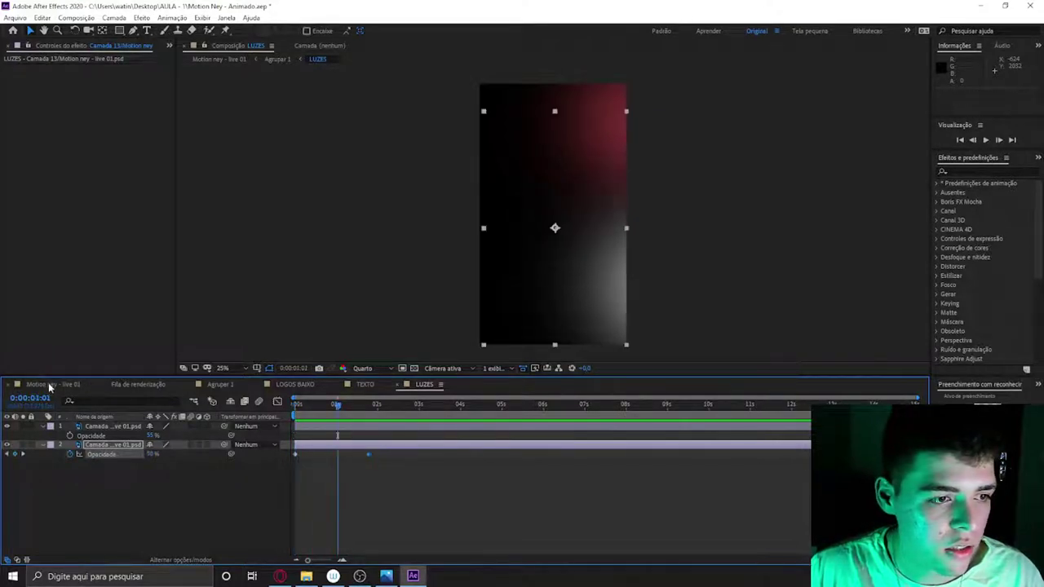
# Preview the full poster in Motion ney - live 01 from the start
pyautogui.click(49, 385)
pyautogui.click(301, 408)
pyautogui.press('space')
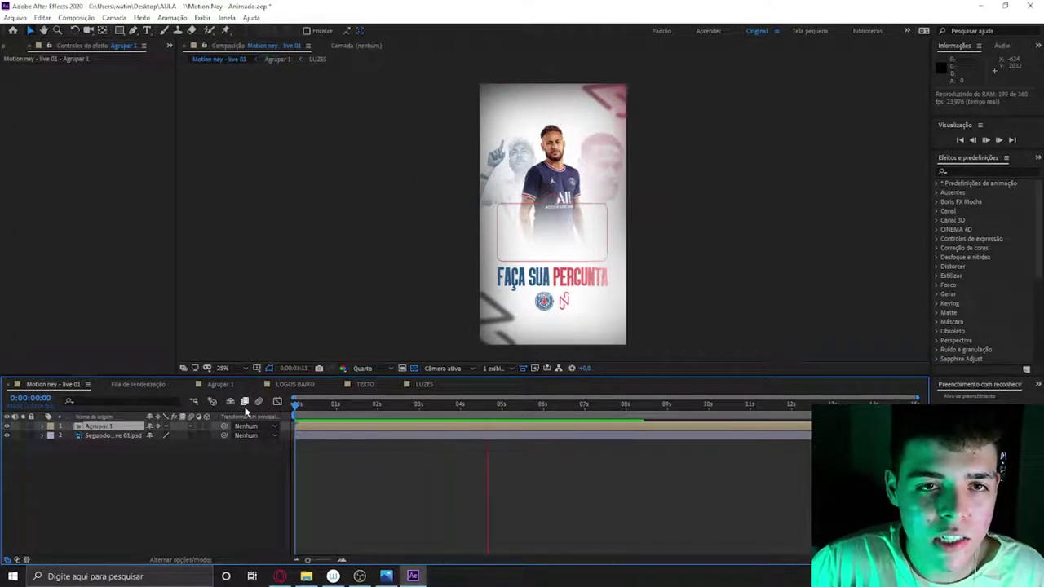
# Keyframe the first light layer's Opacidade from 0% at 0:00 to 55% at 0:00:01:00
pyautogui.click(424, 384)
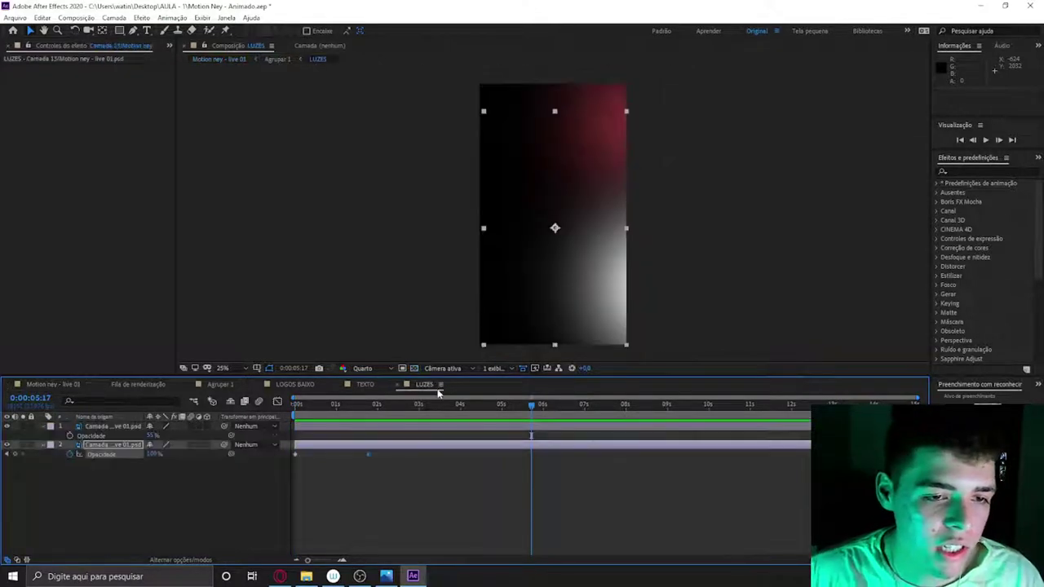
pyautogui.click(306, 405)
pyautogui.moveTo(306, 410)
pyautogui.mouseDown()
pyautogui.moveTo(355, 414)
pyautogui.moveTo(116, 432)
pyautogui.mouseUp()
pyautogui.hotkey('ctrl', 'Up')
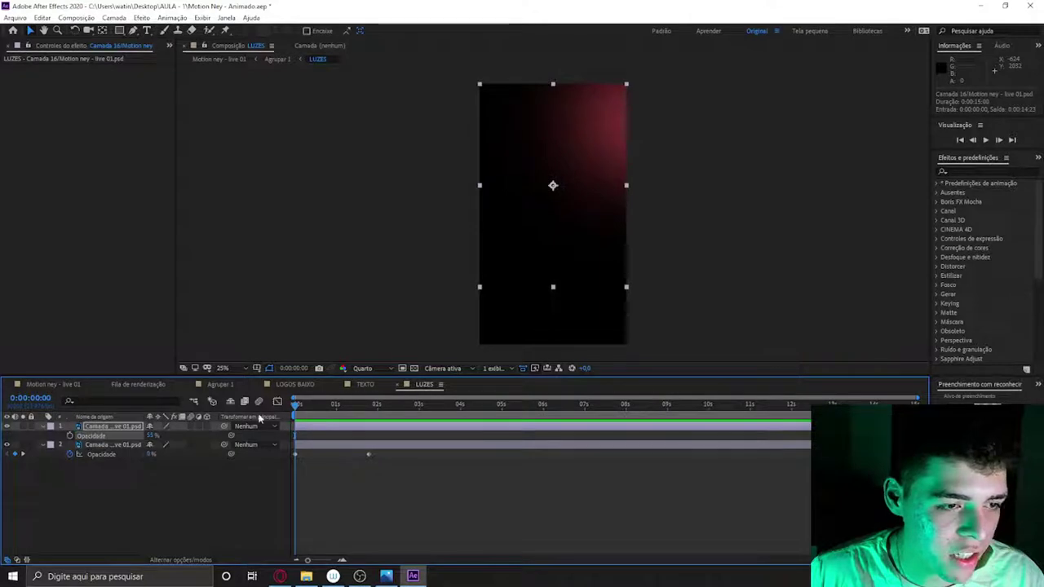
pyautogui.press('space')
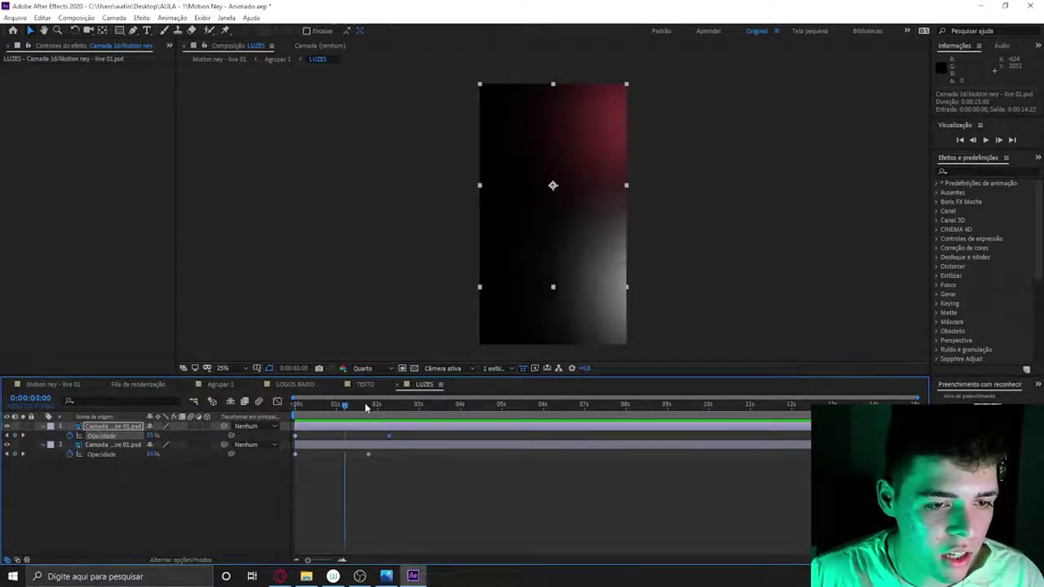
pyautogui.click(400, 459)
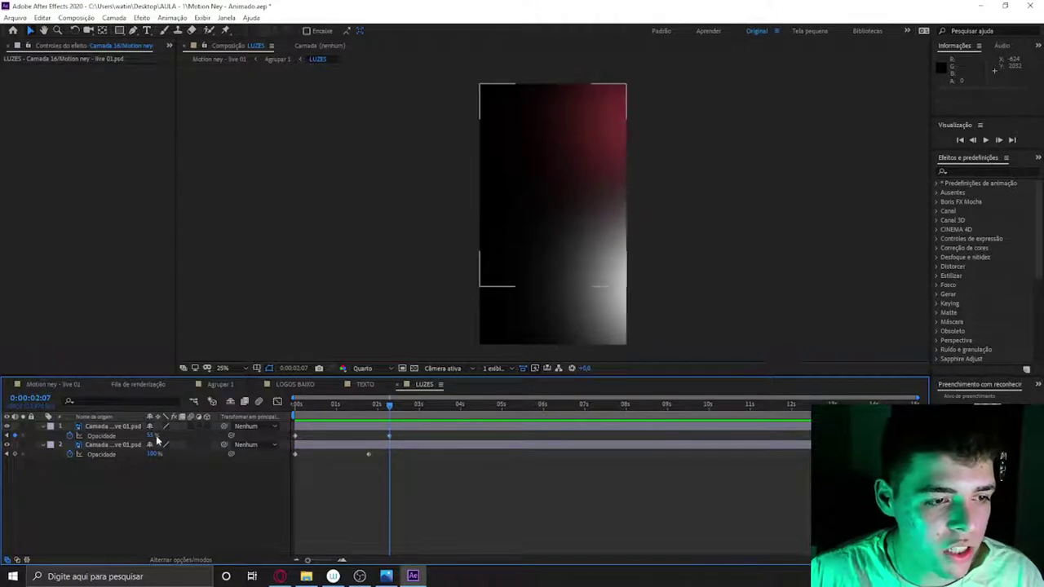
pyautogui.click(419, 433)
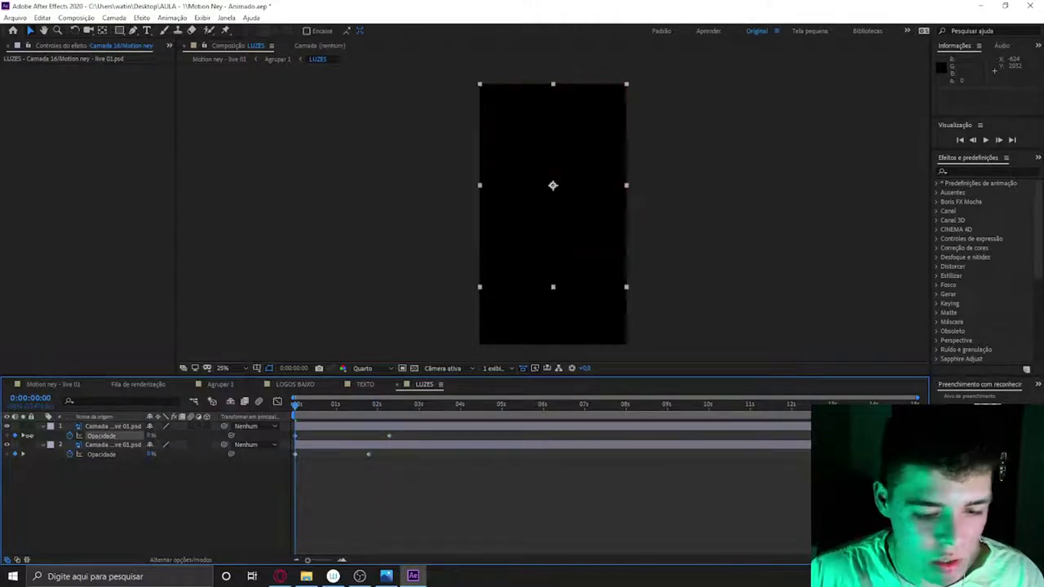
pyautogui.click(418, 488)
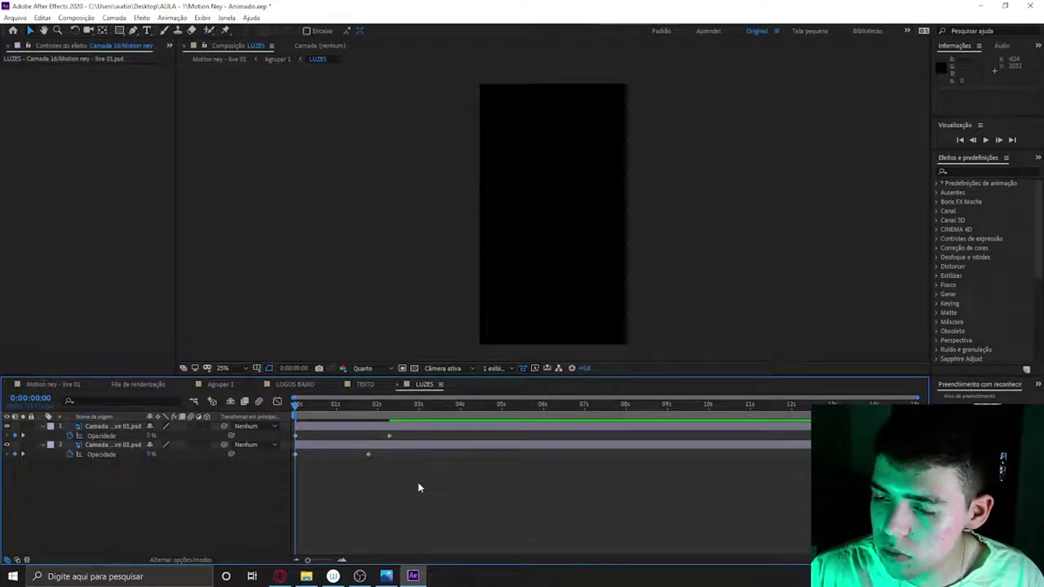
pyautogui.click(389, 436)
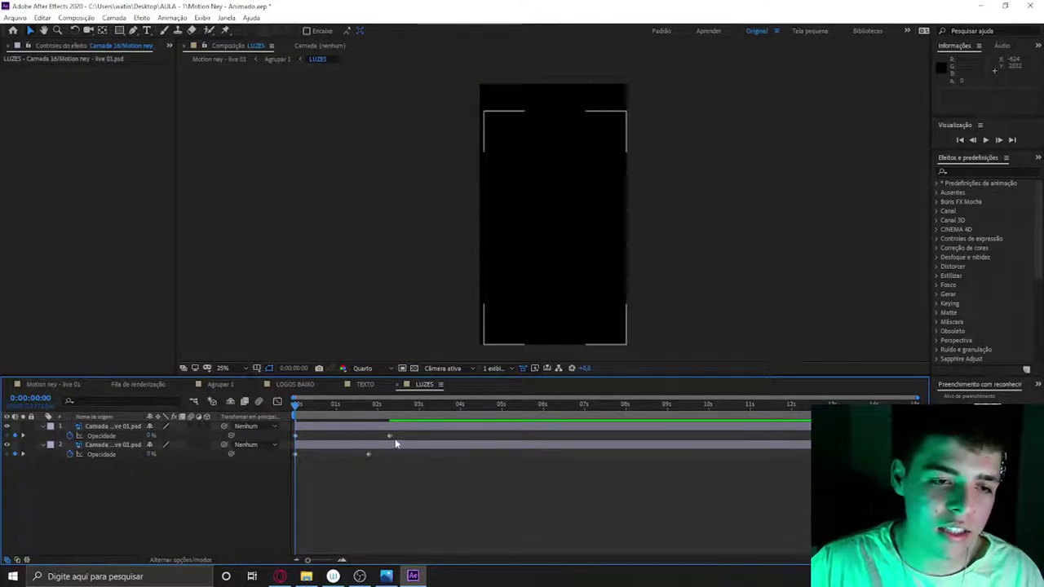
pyautogui.moveTo(390, 435); pyautogui.dragTo(337, 441)
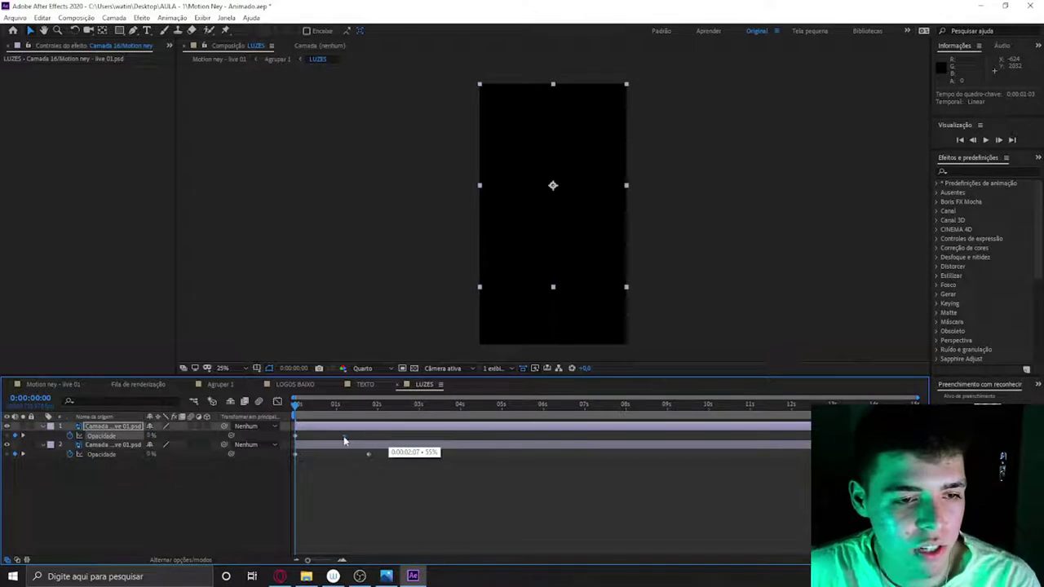
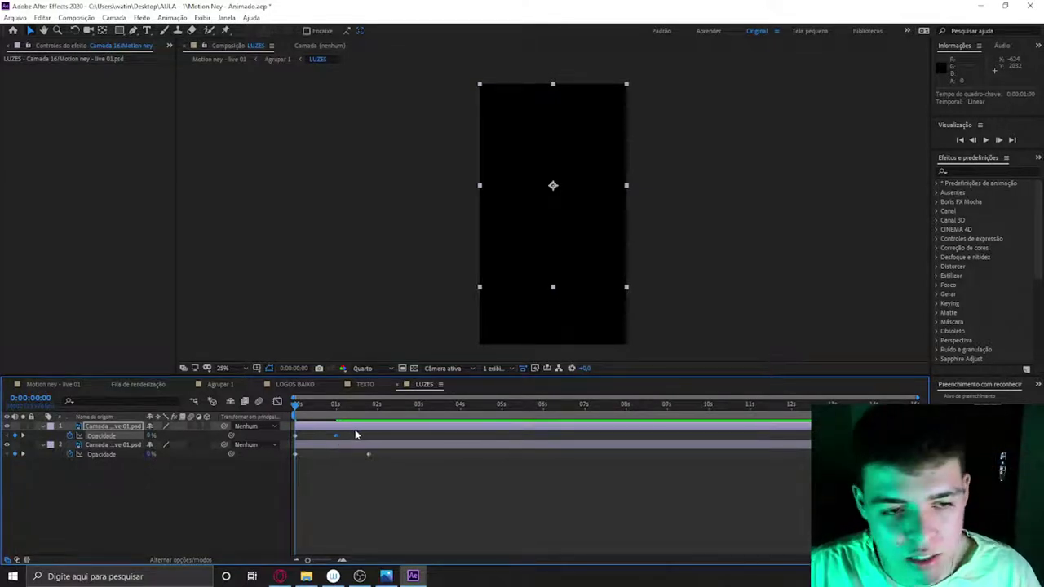
# Preview the LUZES light animation, then play the full Neymar story in the Agrupar 1 comp
pyautogui.press('space')
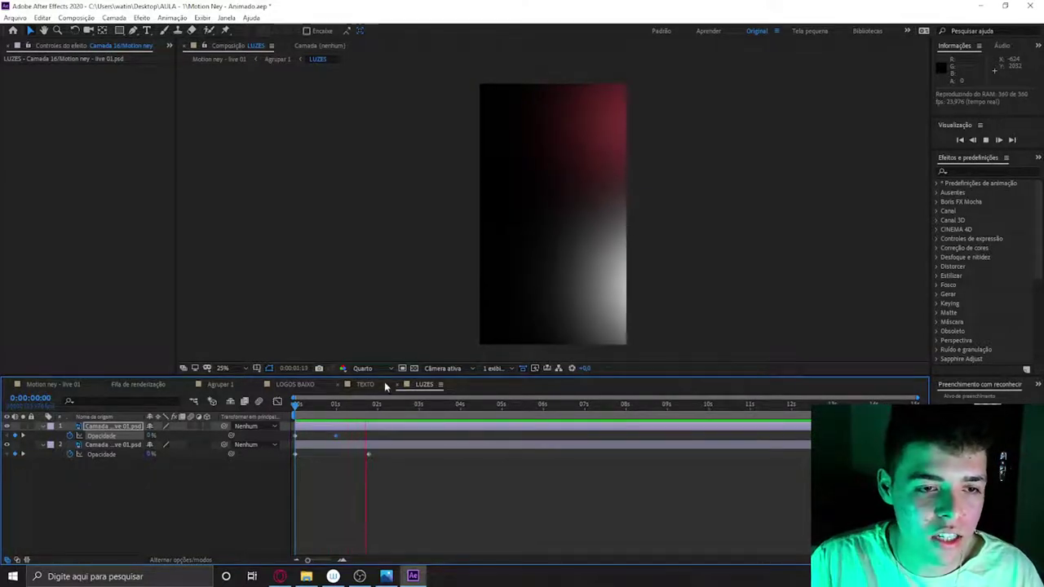
pyautogui.press('space')
pyautogui.click(220, 384)
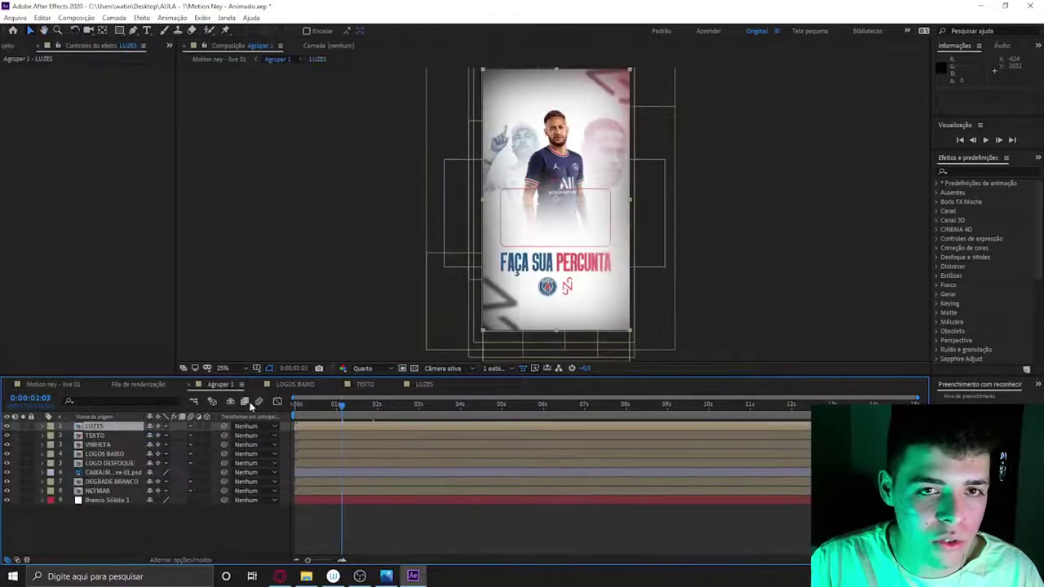
pyautogui.press('space')
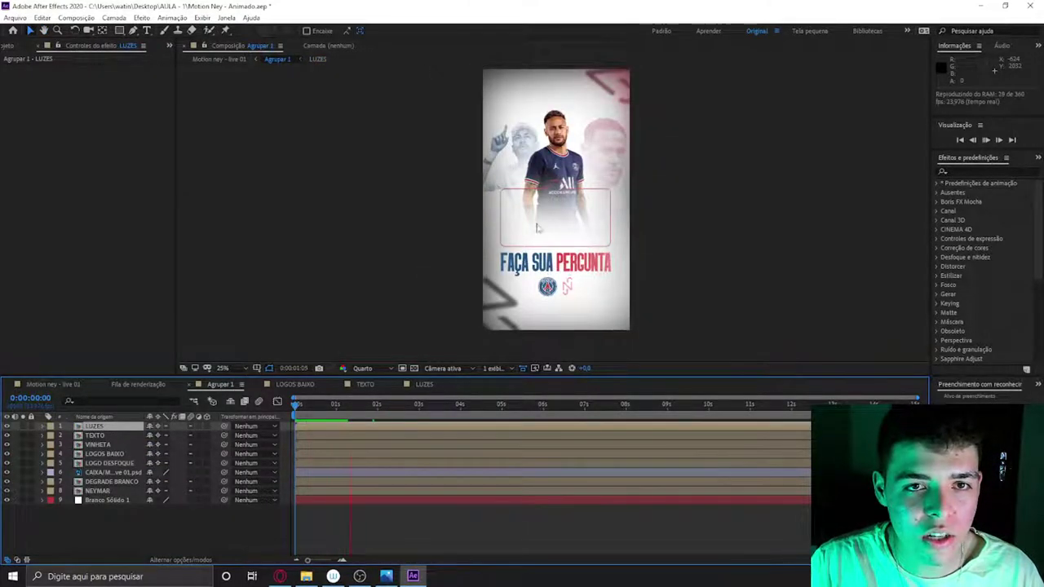
pyautogui.press(',')
pyautogui.press('.')
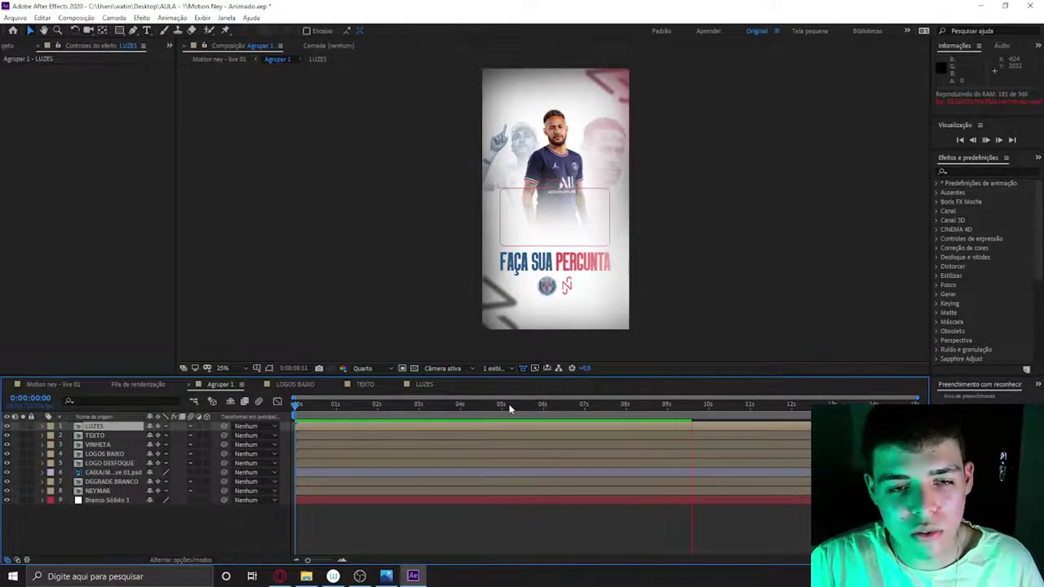
pyautogui.press('space')
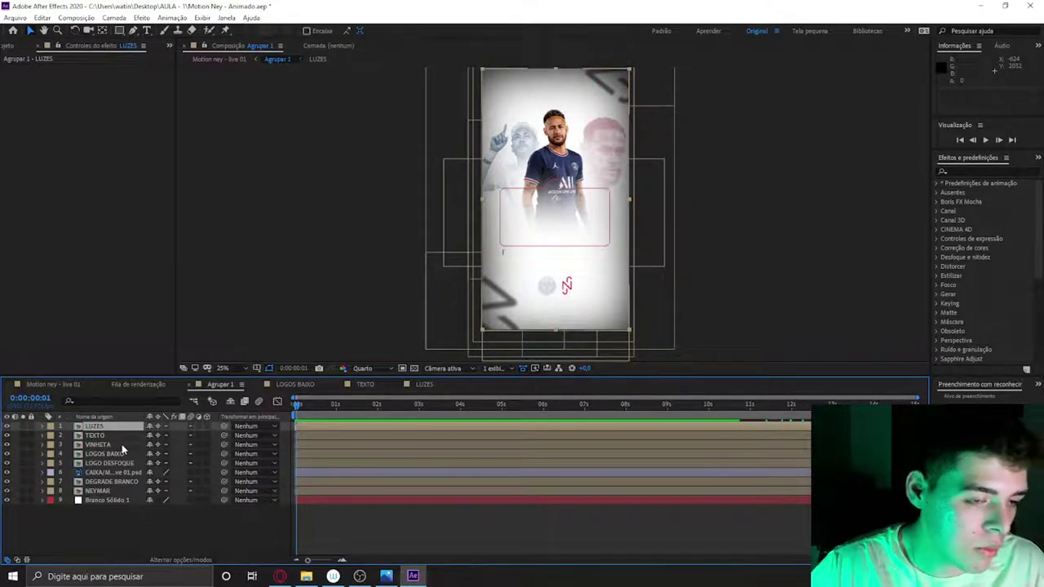
# Solo layer 6 CAIXA so only the red box outline shows, and zoom the viewer to 50%
pyautogui.click(111, 473)
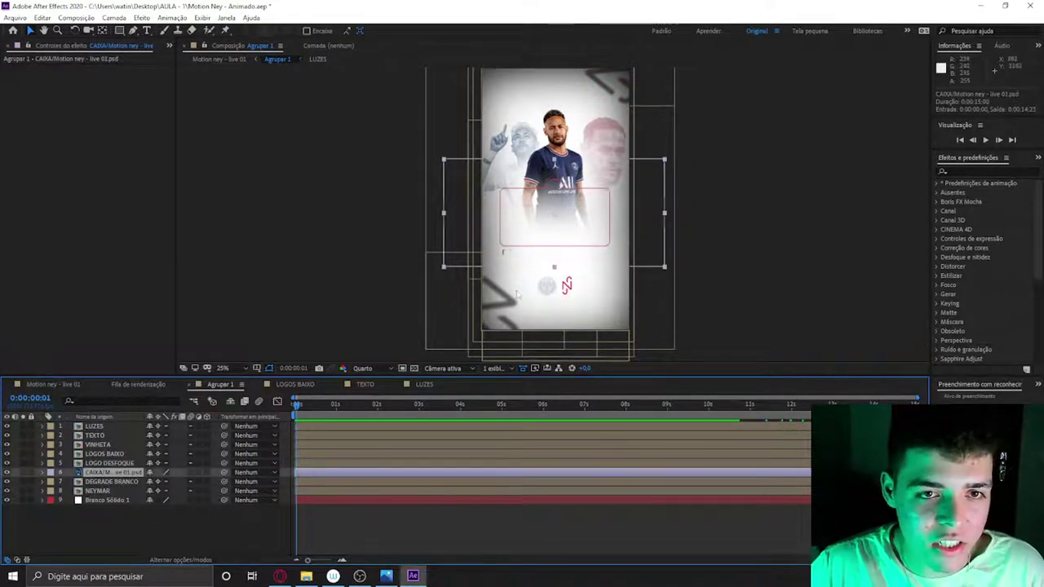
pyautogui.click(24, 474)
pyautogui.click(24, 474)
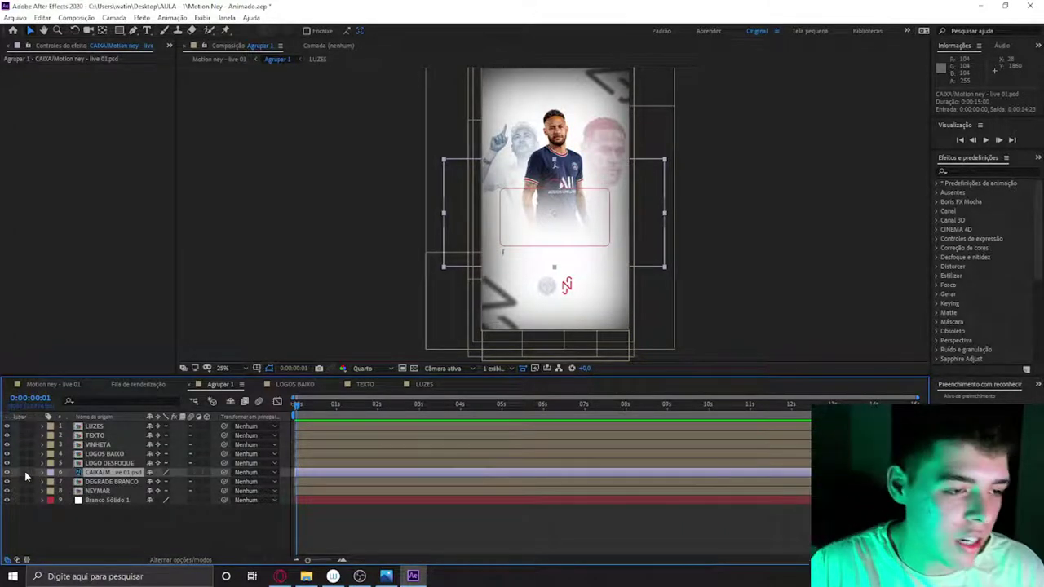
pyautogui.click(24, 473)
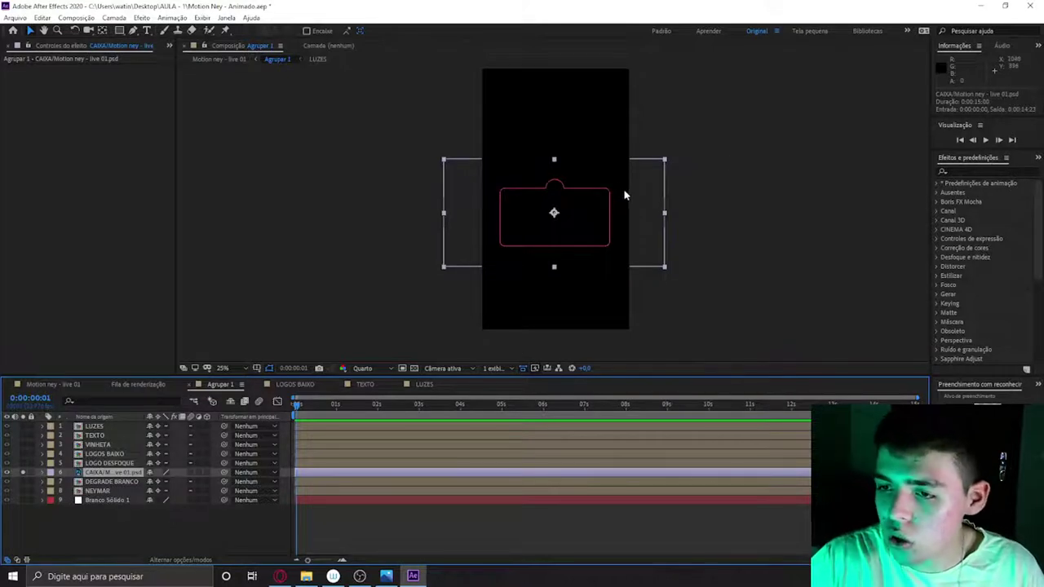
pyautogui.press('.')
pyautogui.press('.')
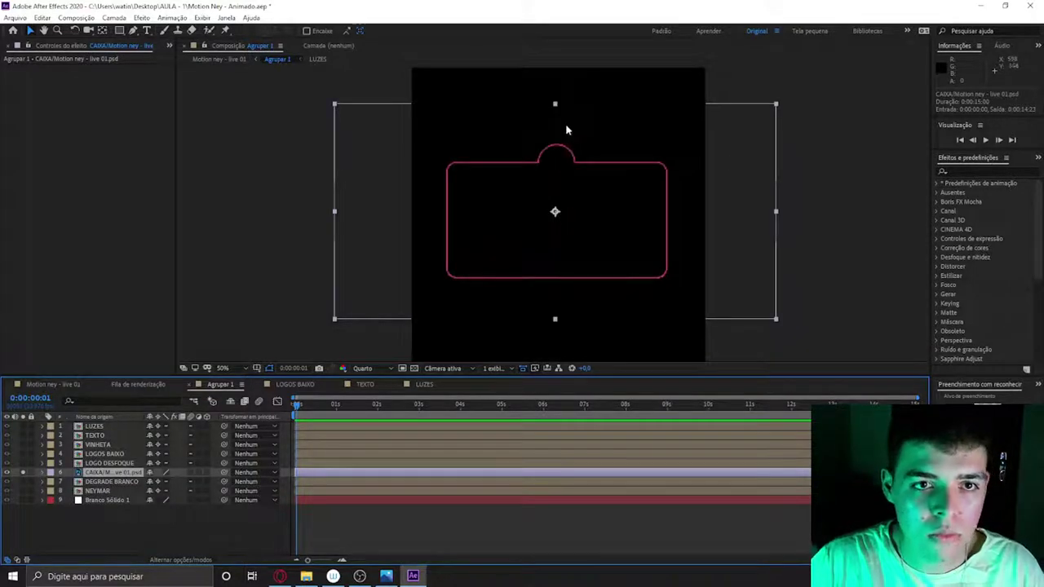
pyautogui.click(381, 369)
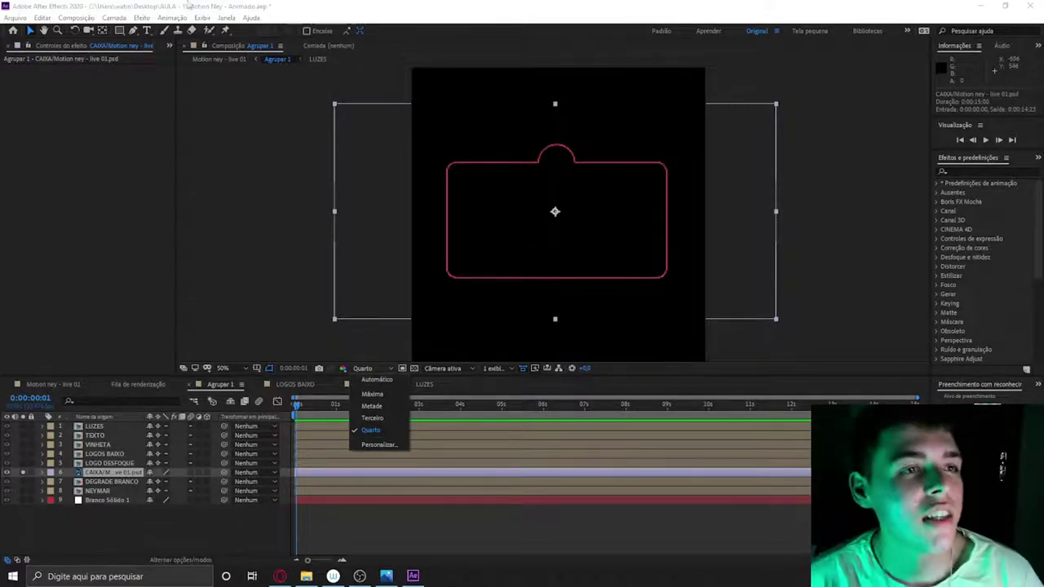
pyautogui.click(133, 33)
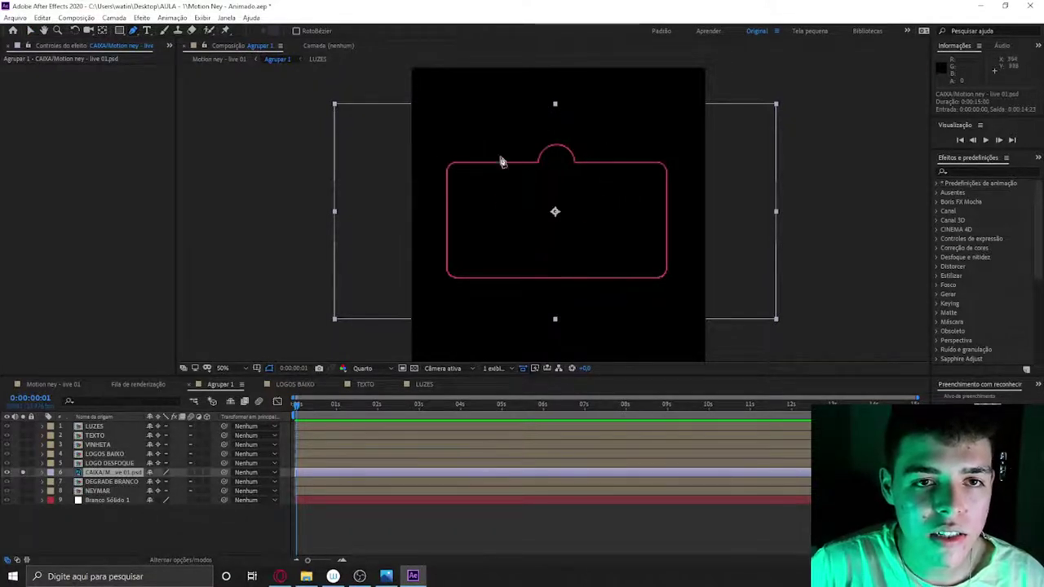
# Add a new black solid layer to the Agrupar 1 comp
pyautogui.rightClick(229, 536)
pyautogui.moveTo(245, 417)
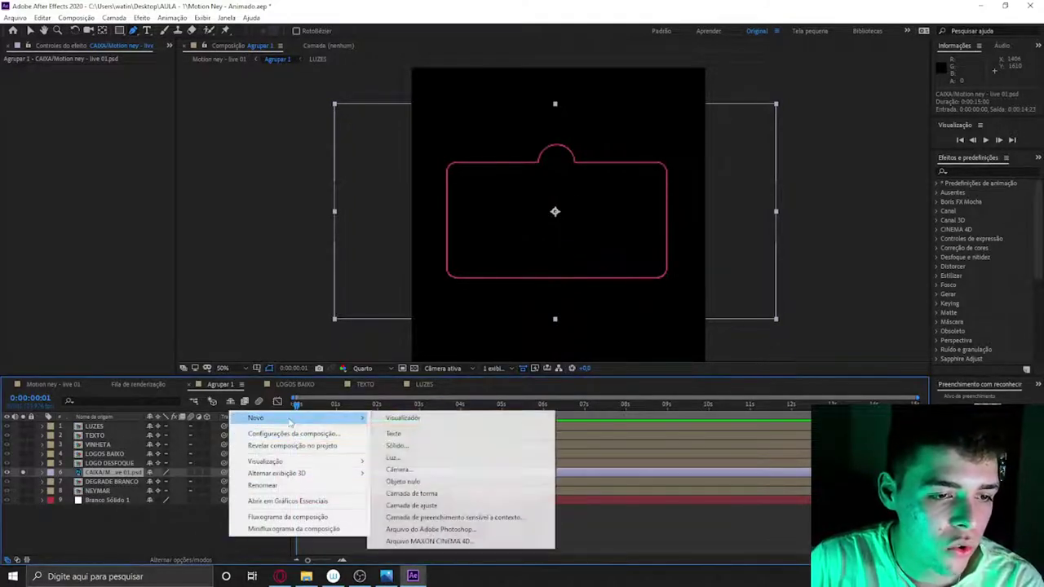
pyautogui.click(438, 447)
pyautogui.click(151, 189)
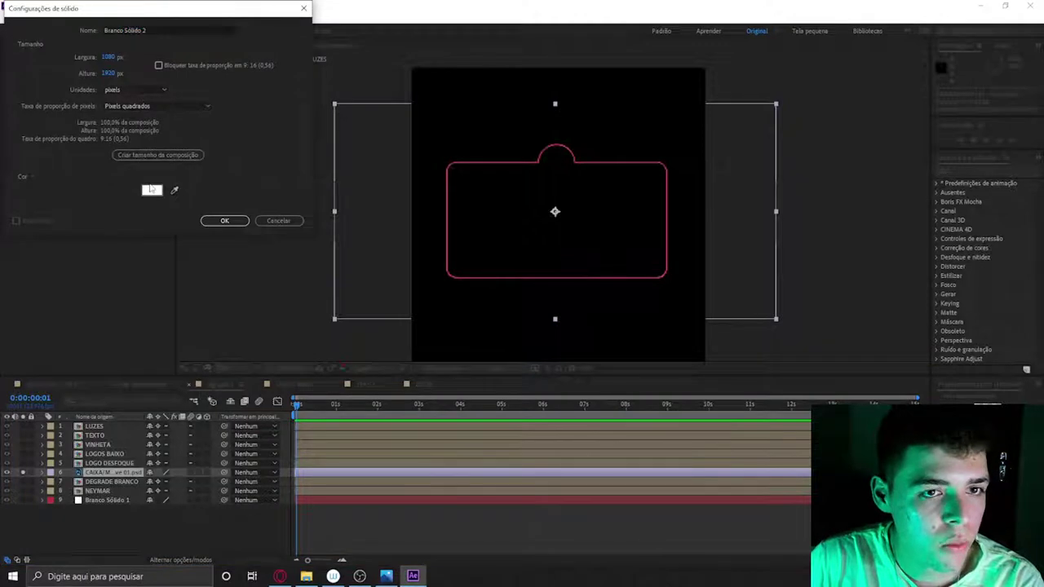
pyautogui.click(252, 29)
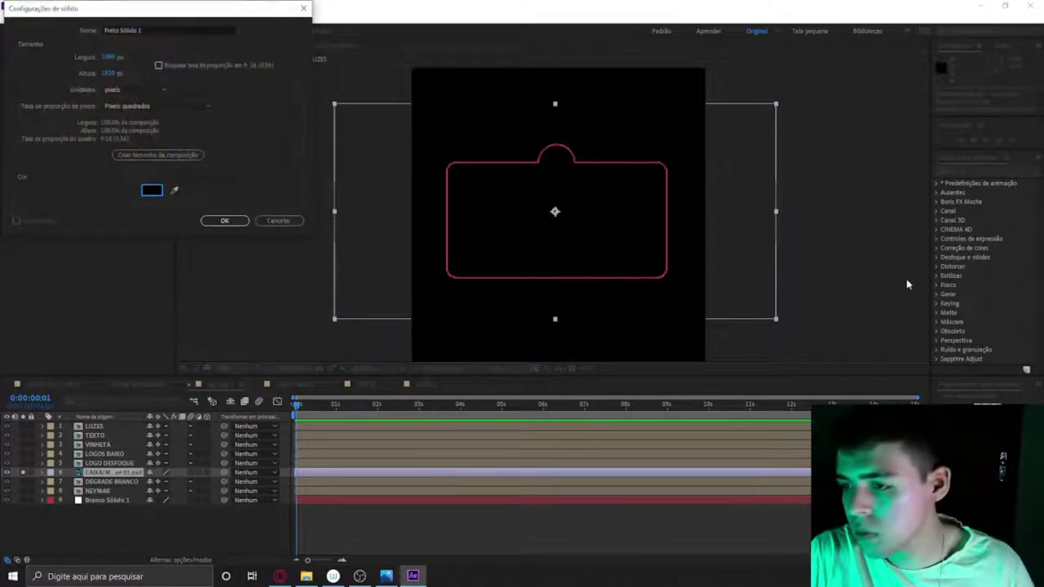
pyautogui.press('Return')
# Apply Saber to the solid with the Energize preset and glow colour FF0000
pyautogui.click(988, 172)
pyautogui.write('saber')
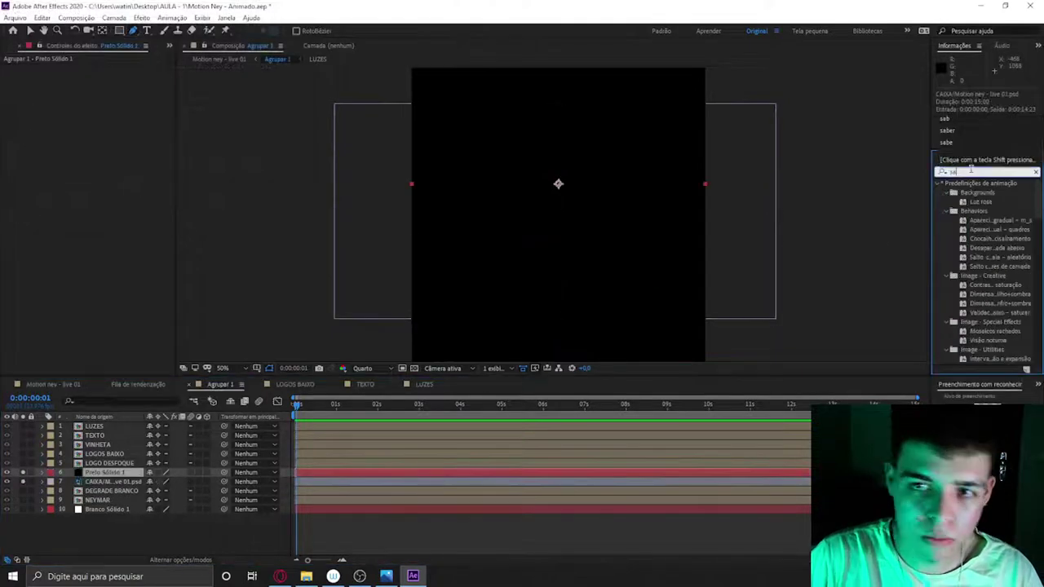
pyautogui.moveTo(967, 193); pyautogui.dragTo(632, 196)
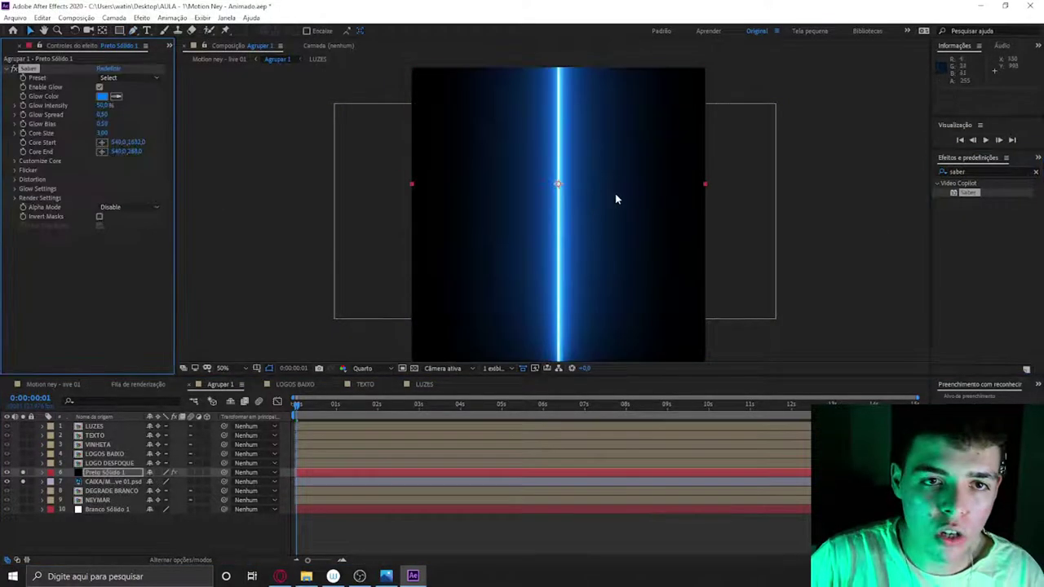
pyautogui.click(122, 78)
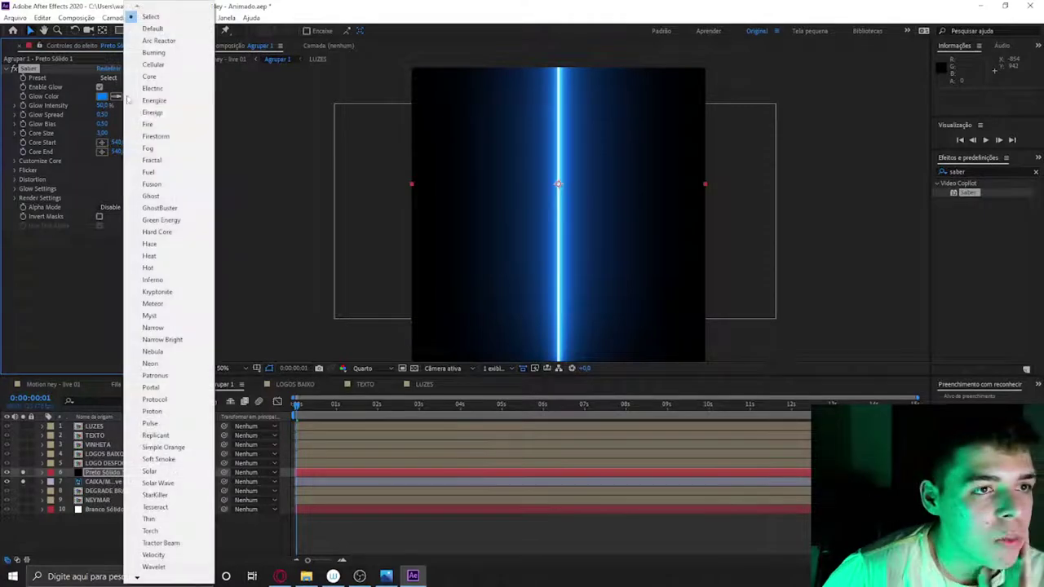
pyautogui.click(155, 100)
pyautogui.click(102, 96)
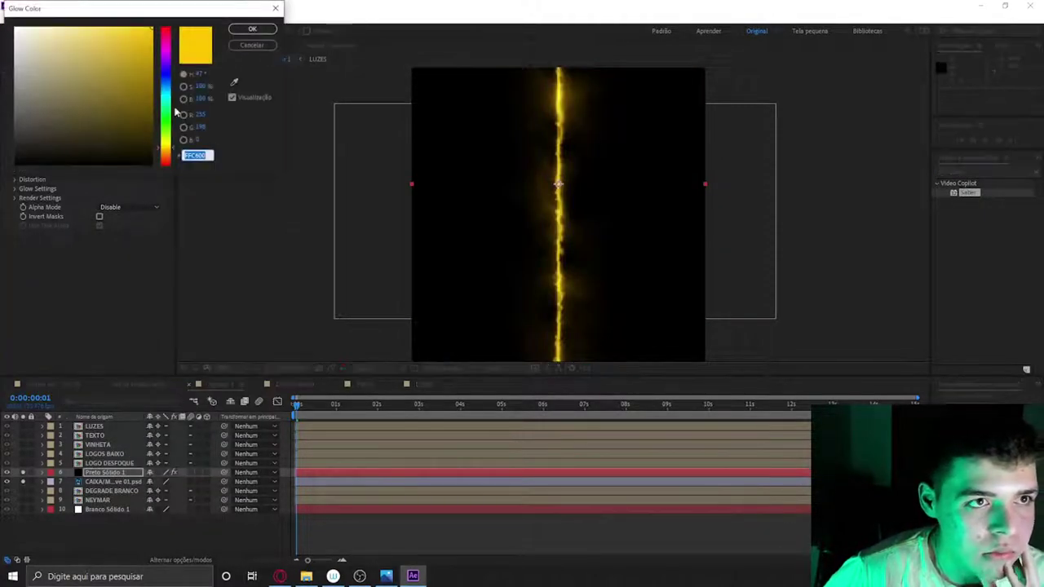
pyautogui.moveTo(159, 81); pyautogui.dragTo(160, 29)
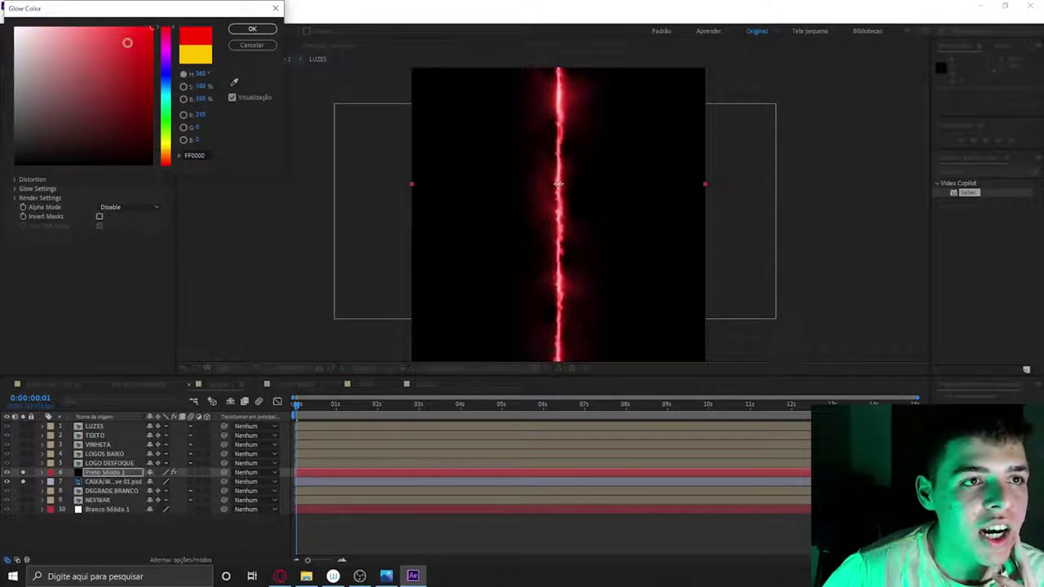
pyautogui.click(252, 29)
pyautogui.press(',')
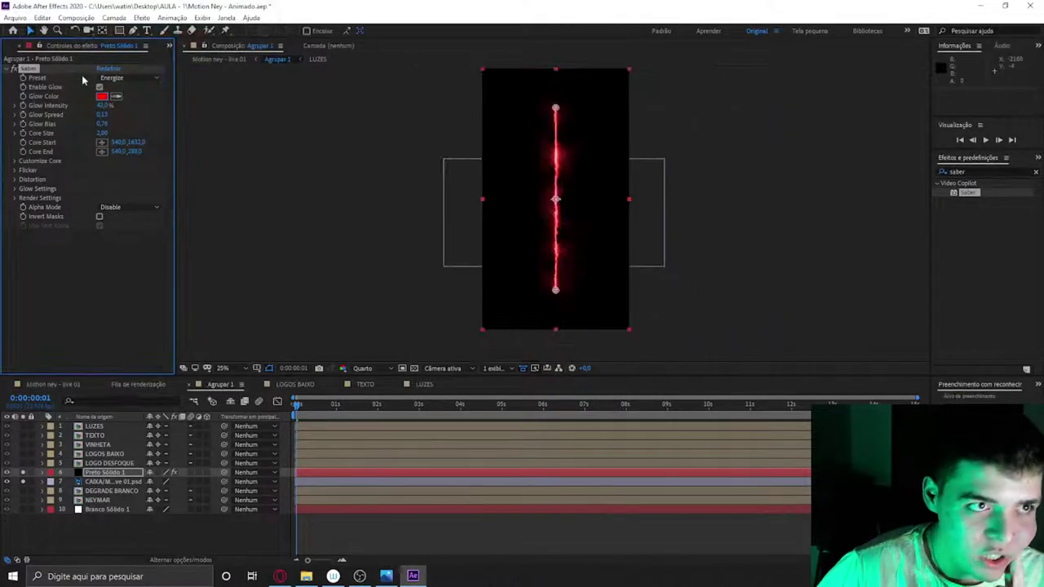
# Set Saber's Composite Settings to Transparent so the red box shows through
pyautogui.click(135, 78)
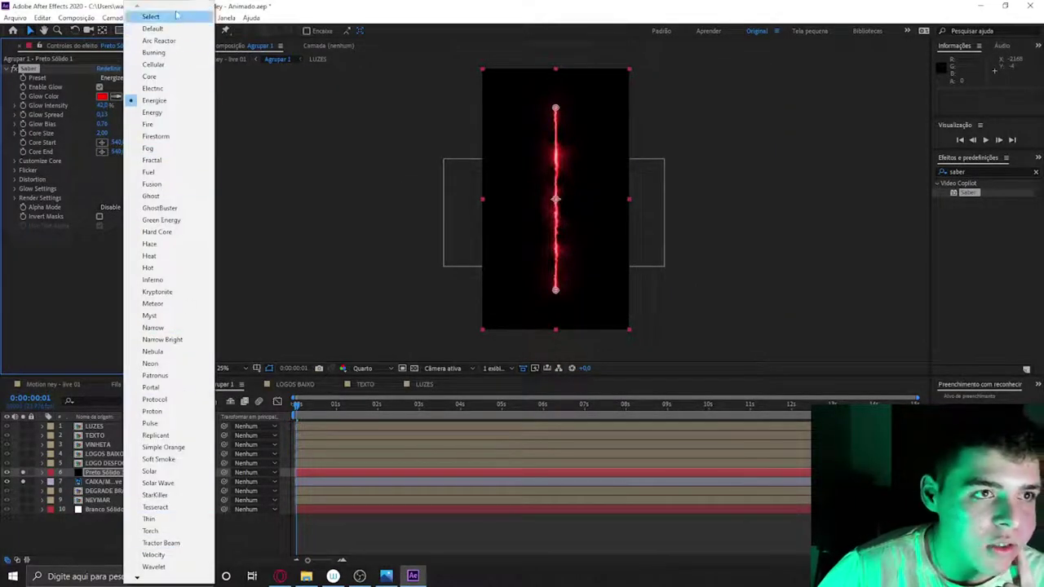
pyautogui.click(365, 145)
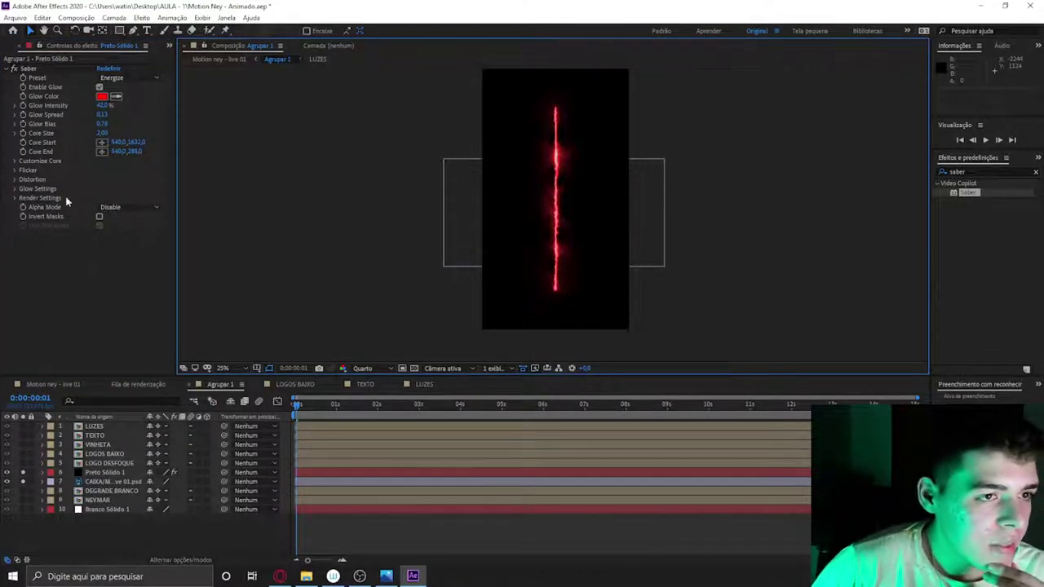
pyautogui.click(14, 200)
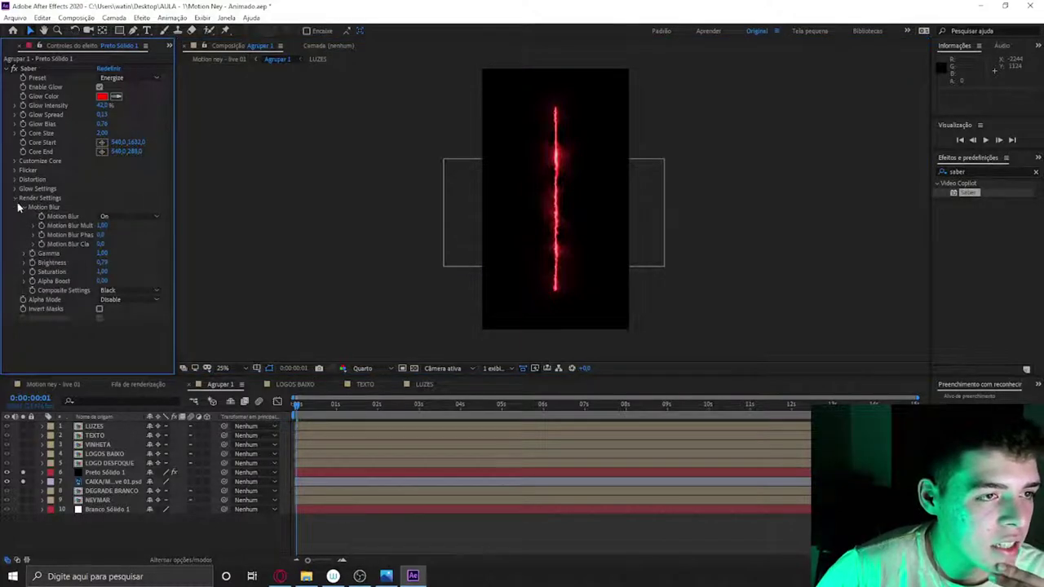
pyautogui.click(114, 294)
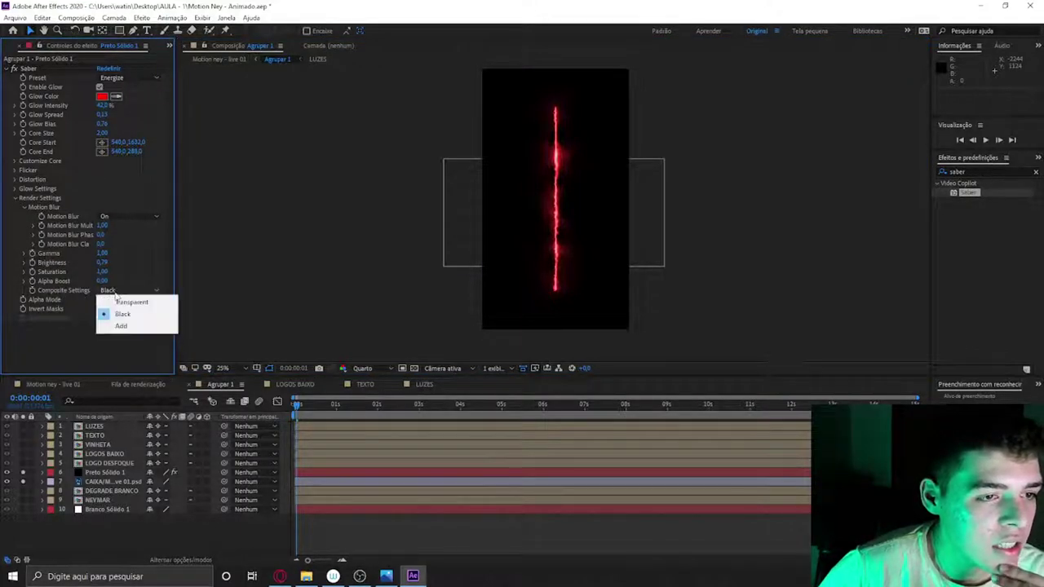
pyautogui.click(135, 300)
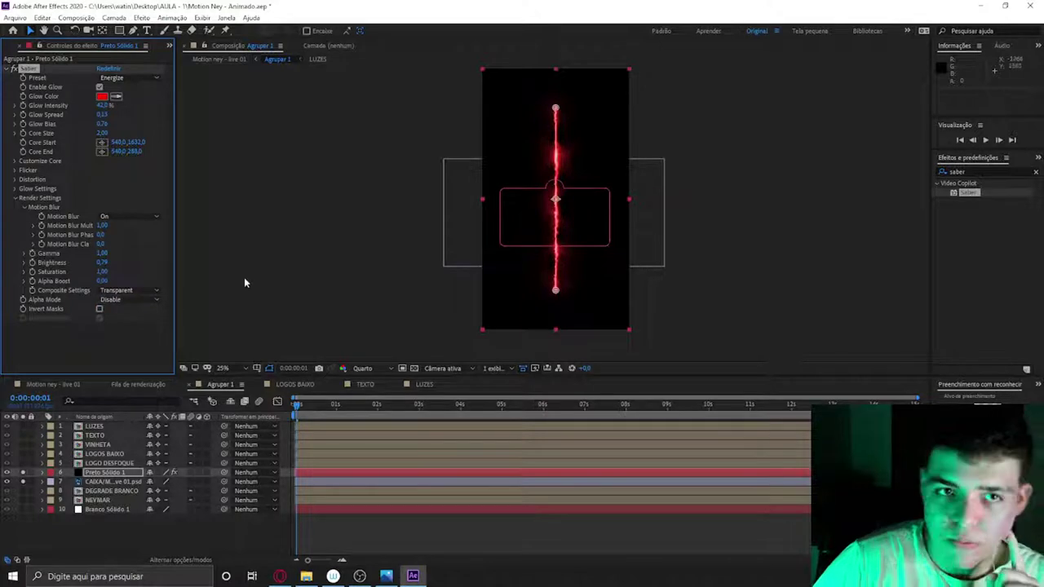
pyautogui.click(133, 31)
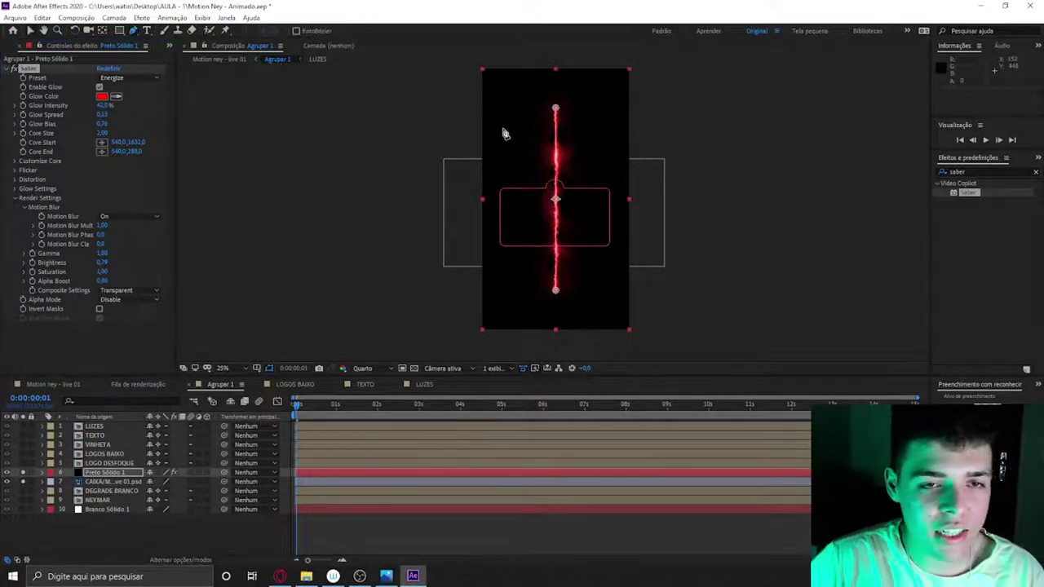
# Zoom to 100% and set Saber's Customize Core > Core Type to Layer Masks
pyautogui.scroll(2, 527, 203)
pyautogui.scroll(2, 514, 220)
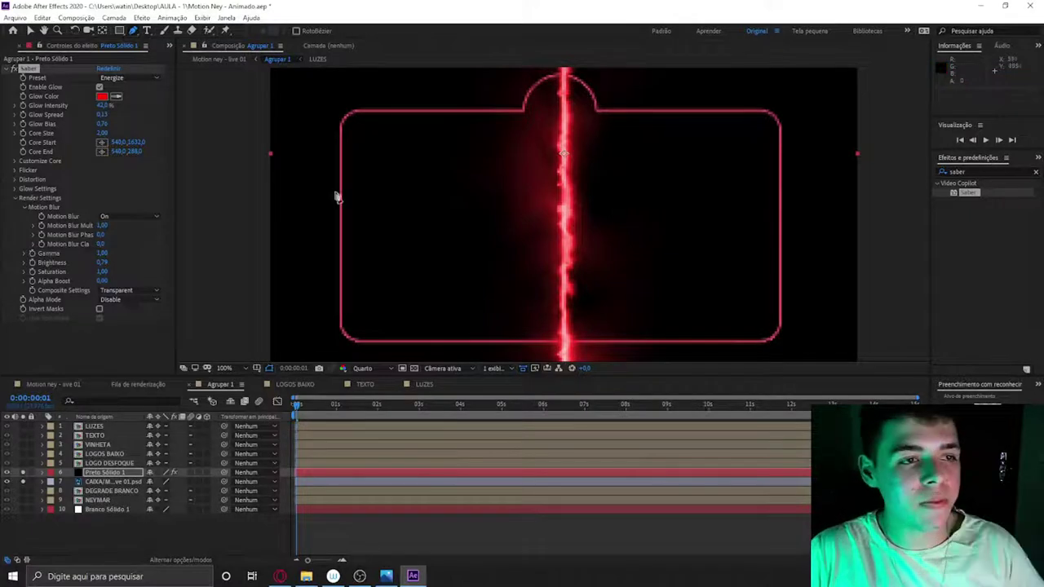
pyautogui.click(14, 165)
pyautogui.click(14, 162)
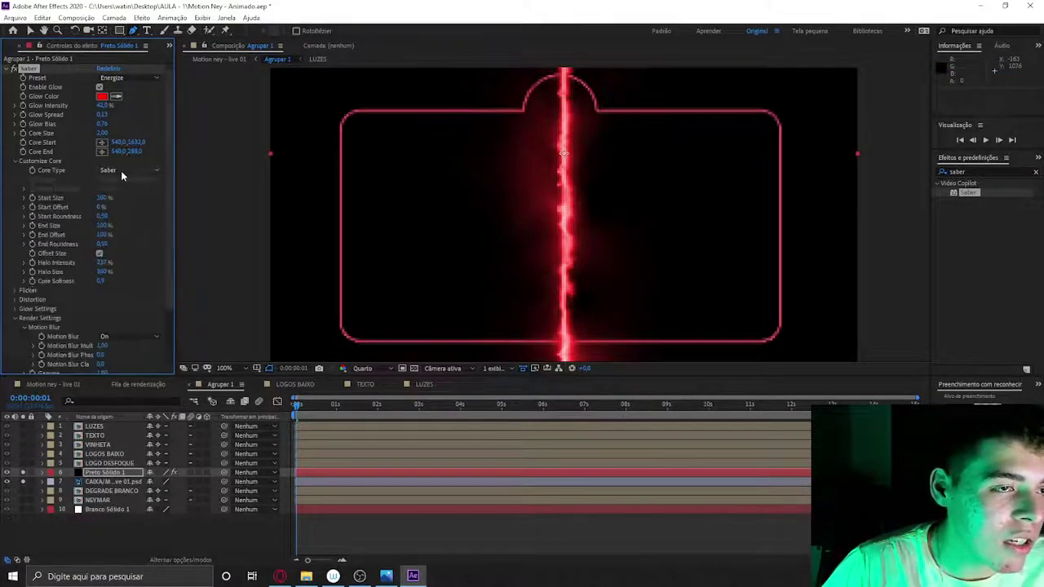
pyautogui.click(125, 170)
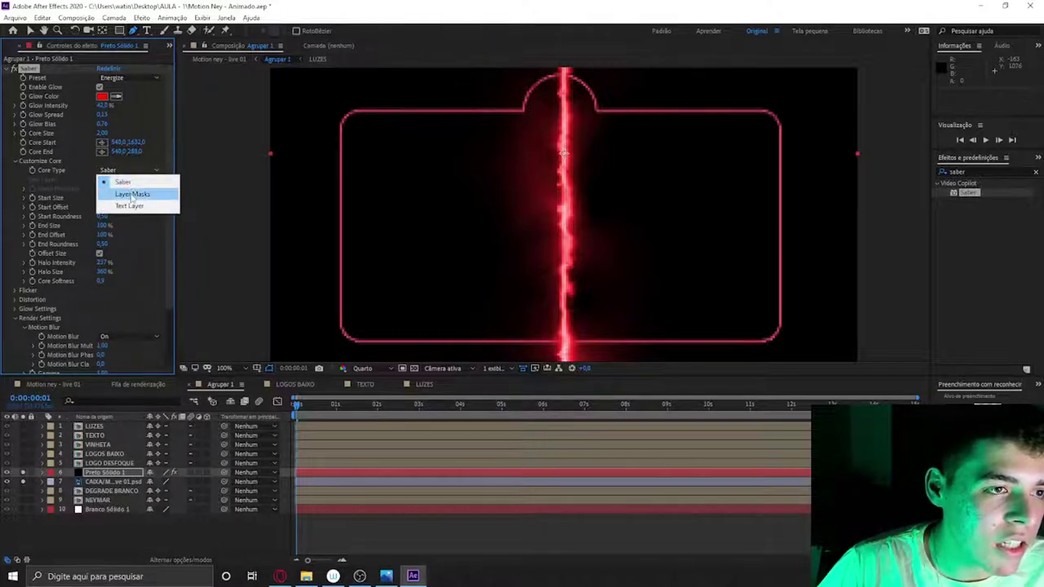
pyautogui.click(130, 194)
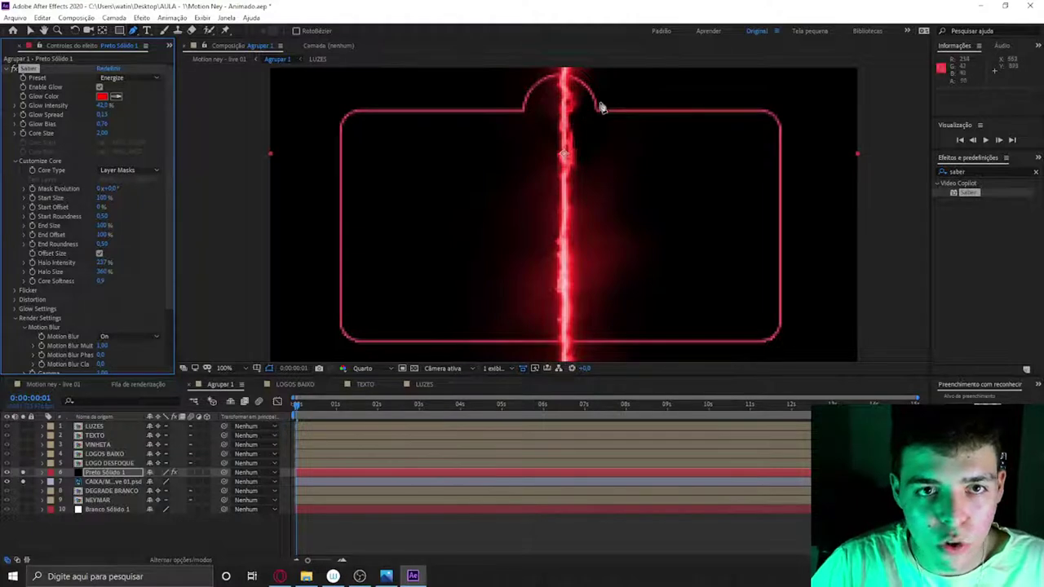
# Draw mask vertices up the box's left side and round the top-left corner
pyautogui.click(764, 343)
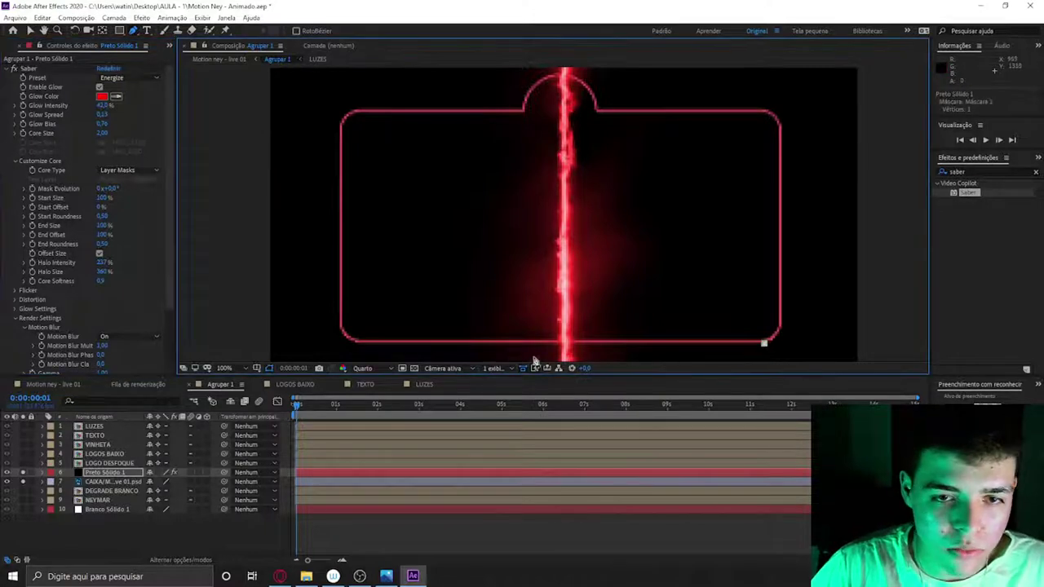
pyautogui.keyDown('shift'); pyautogui.click(358, 343); pyautogui.keyUp('shift')
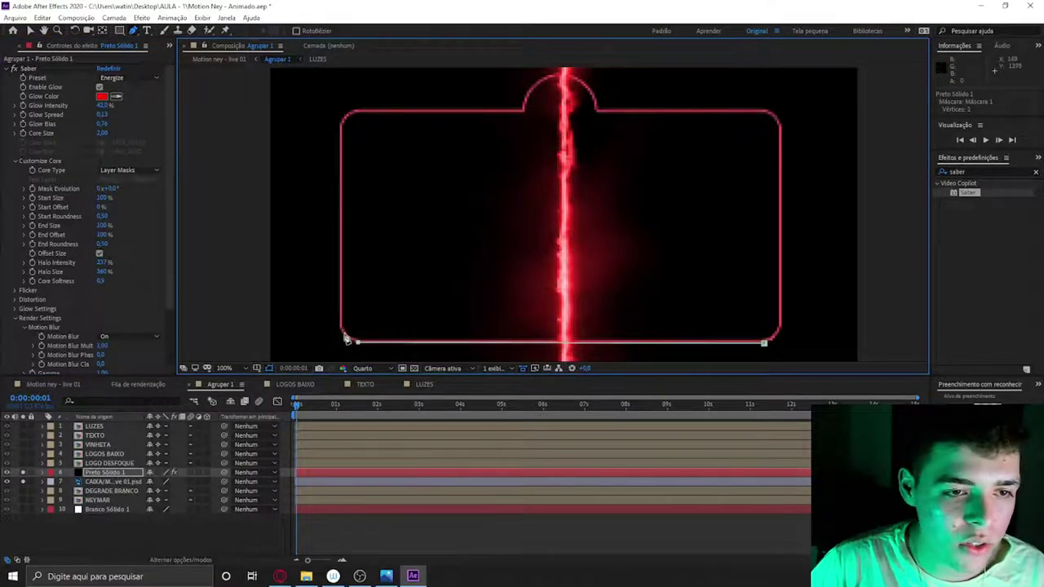
pyautogui.moveTo(341, 318); pyautogui.dragTo(335, 295)
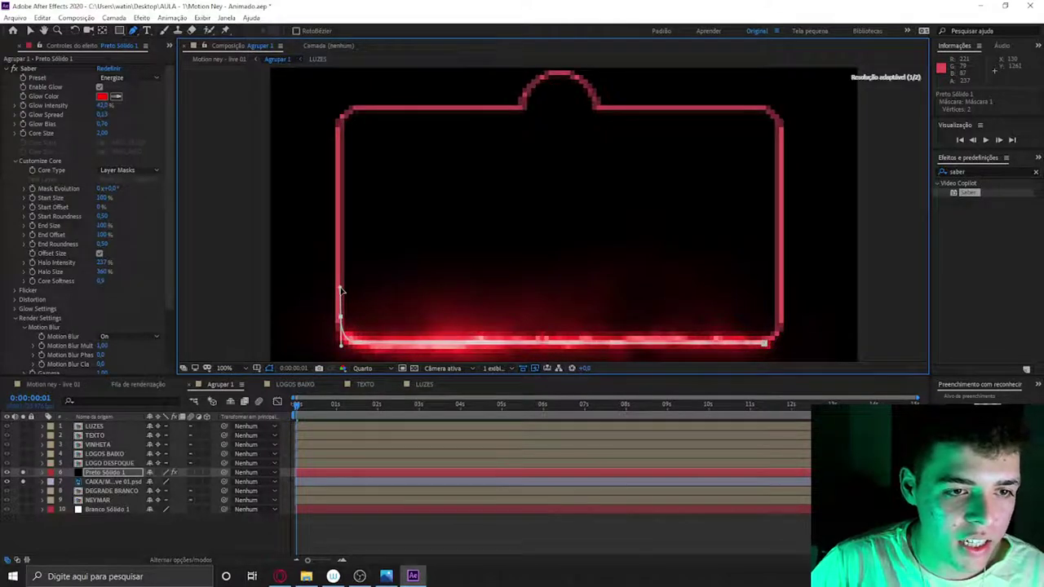
pyautogui.click(341, 290)
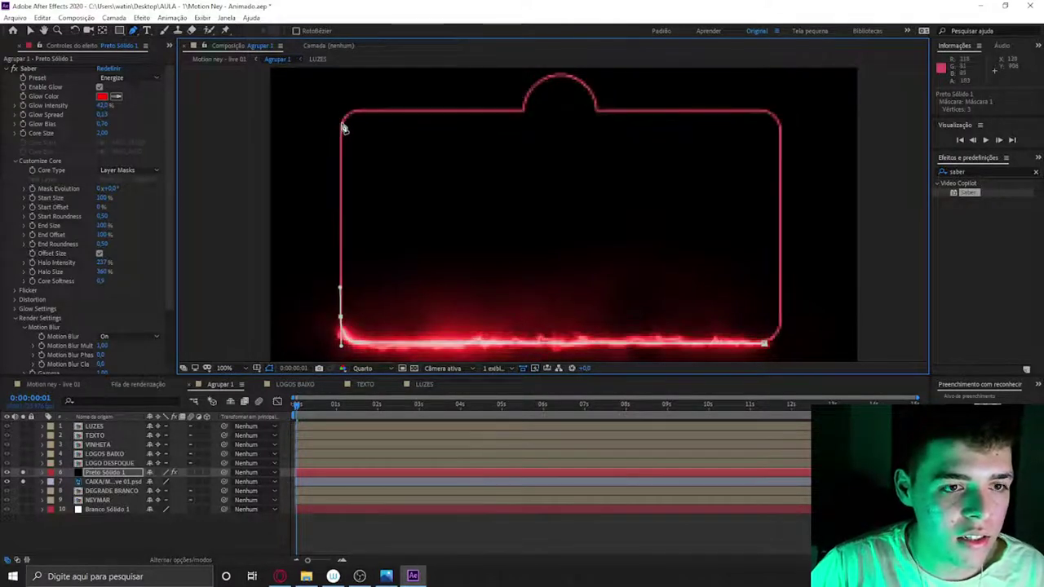
pyautogui.click(353, 111)
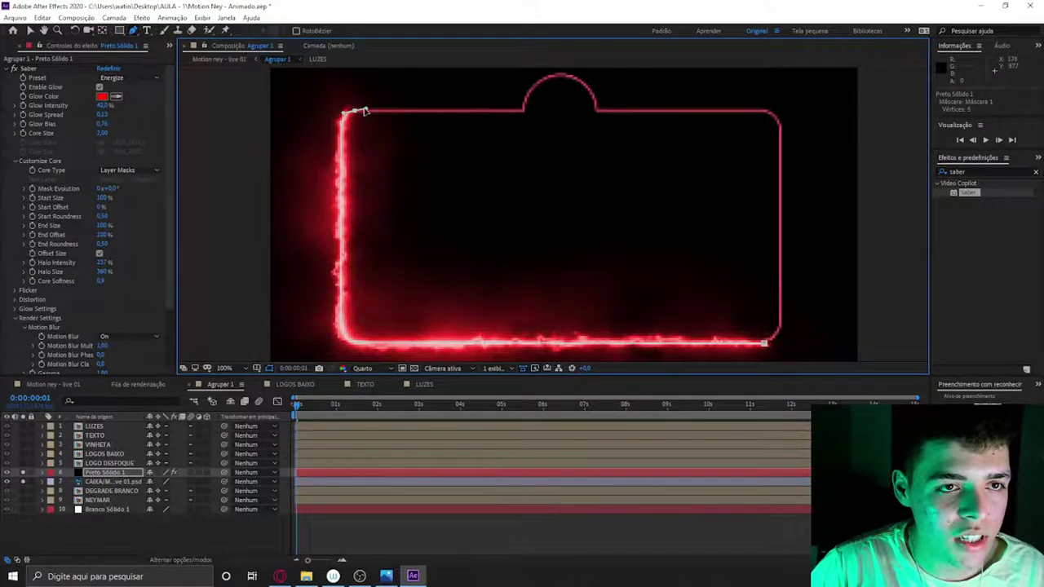
pyautogui.scroll(2, 359, 108)
pyautogui.hotkey('ctrl', 'z')
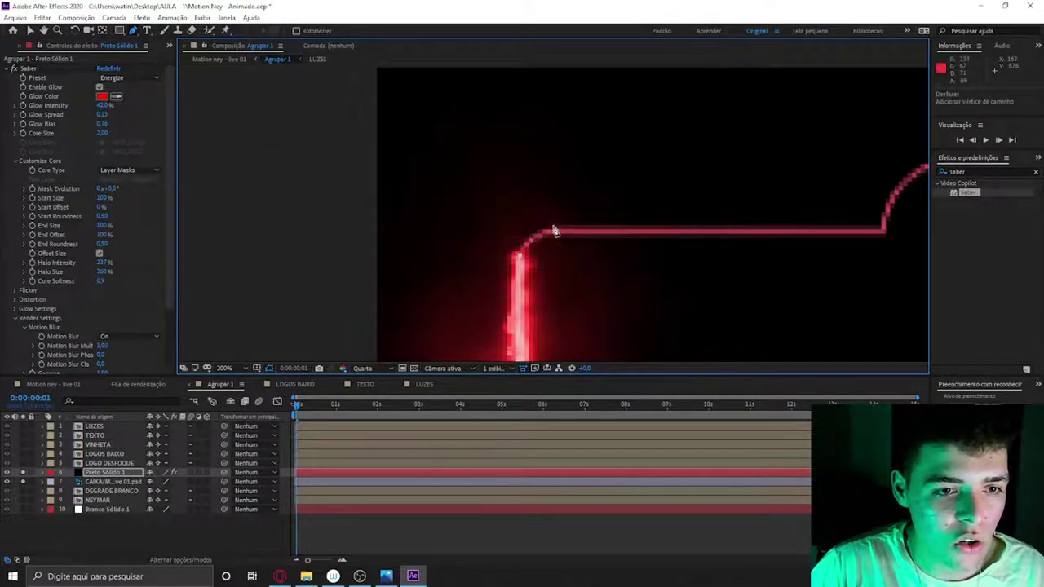
pyautogui.moveTo(555, 232); pyautogui.dragTo(577, 230)
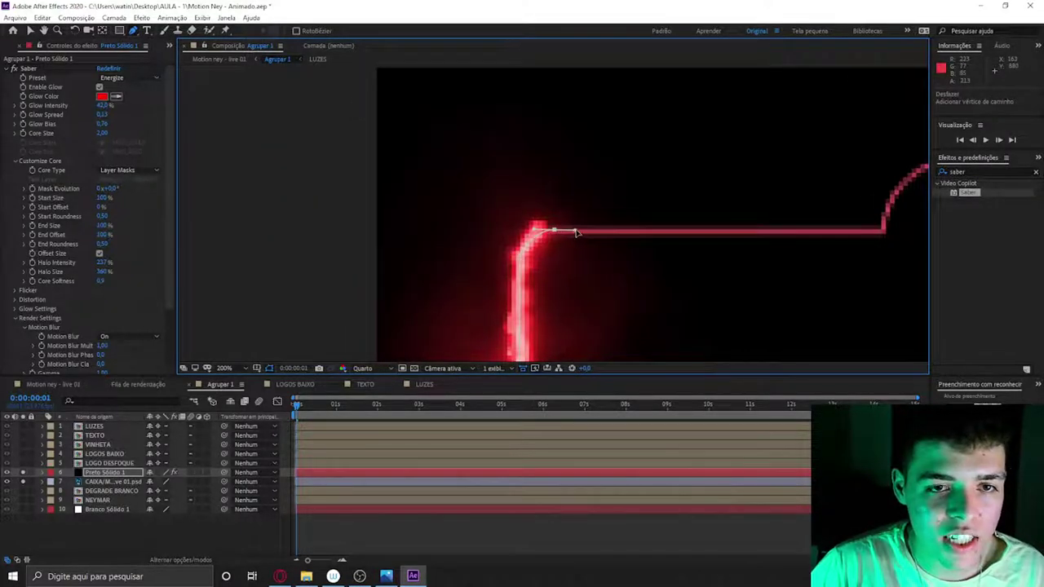
# Extend the mask along the top edge and curve it up over the tab bump
pyautogui.click(881, 229)
pyautogui.moveTo(867, 191); pyautogui.dragTo(520, 264)
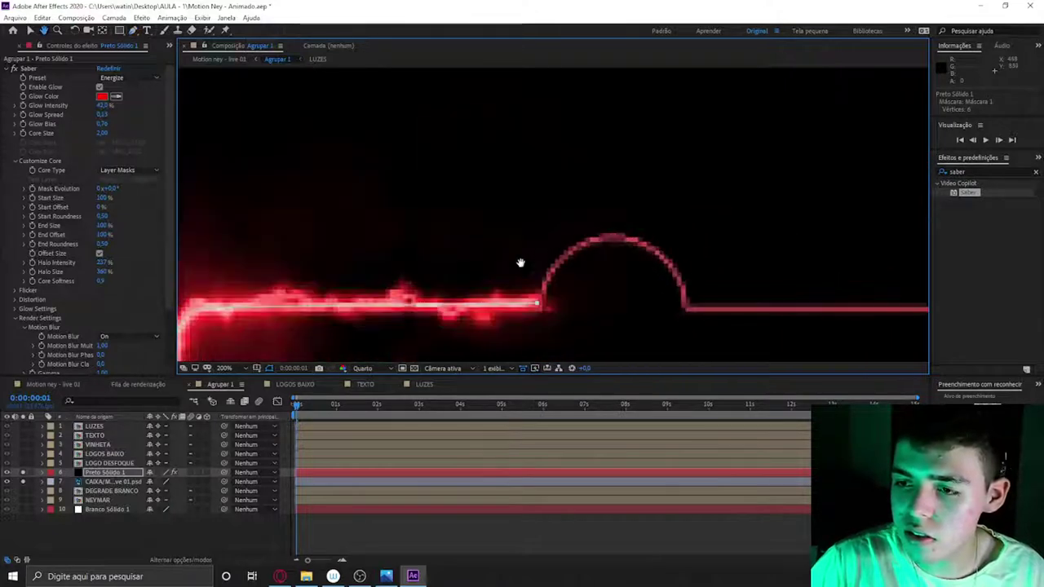
pyautogui.moveTo(602, 236)
pyautogui.mouseDown()
pyautogui.moveTo(662, 258)
pyautogui.moveTo(751, 334)
pyautogui.mouseUp()
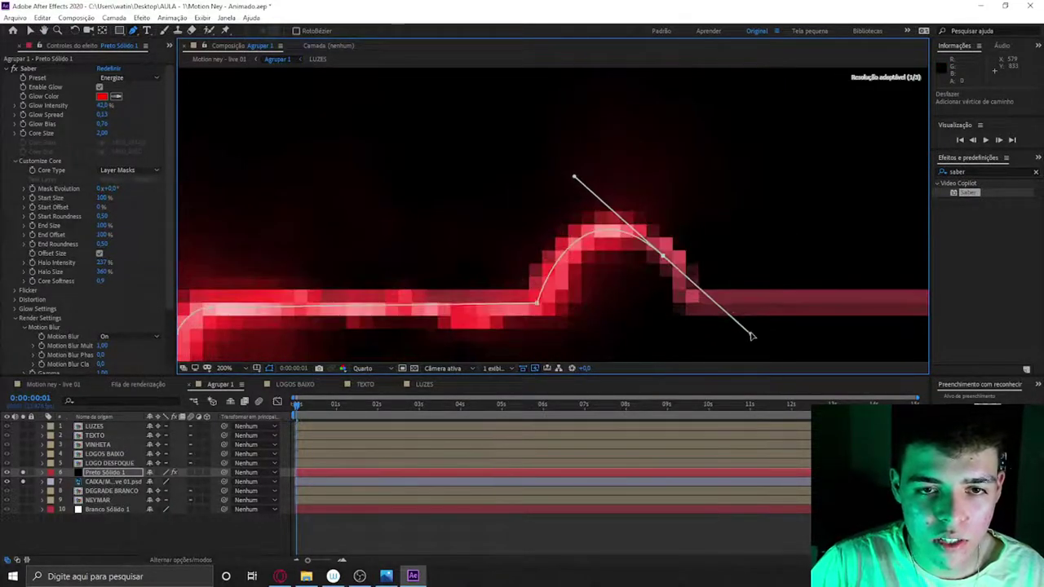
pyautogui.hotkey('ctrl', 'z')
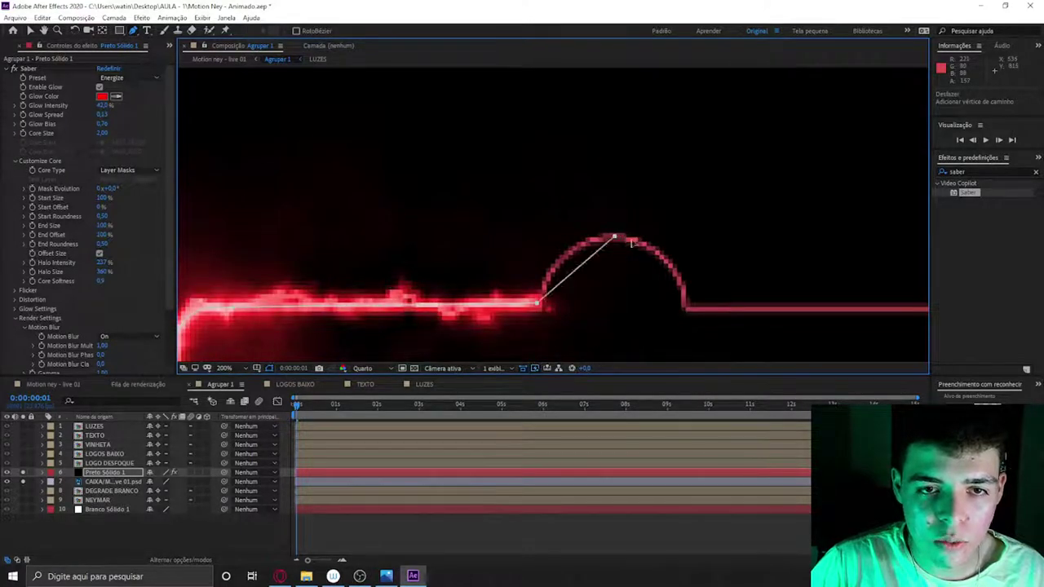
pyautogui.moveTo(614, 237)
pyautogui.mouseDown()
pyautogui.moveTo(673, 254)
pyautogui.moveTo(621, 238)
pyautogui.mouseUp()
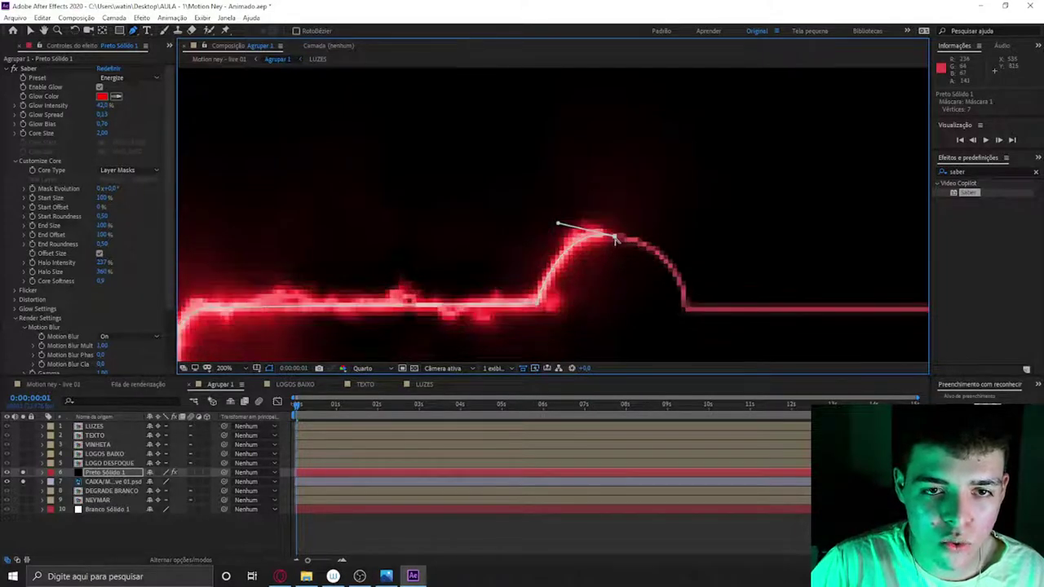
pyautogui.hotkey('ctrl', 'z')
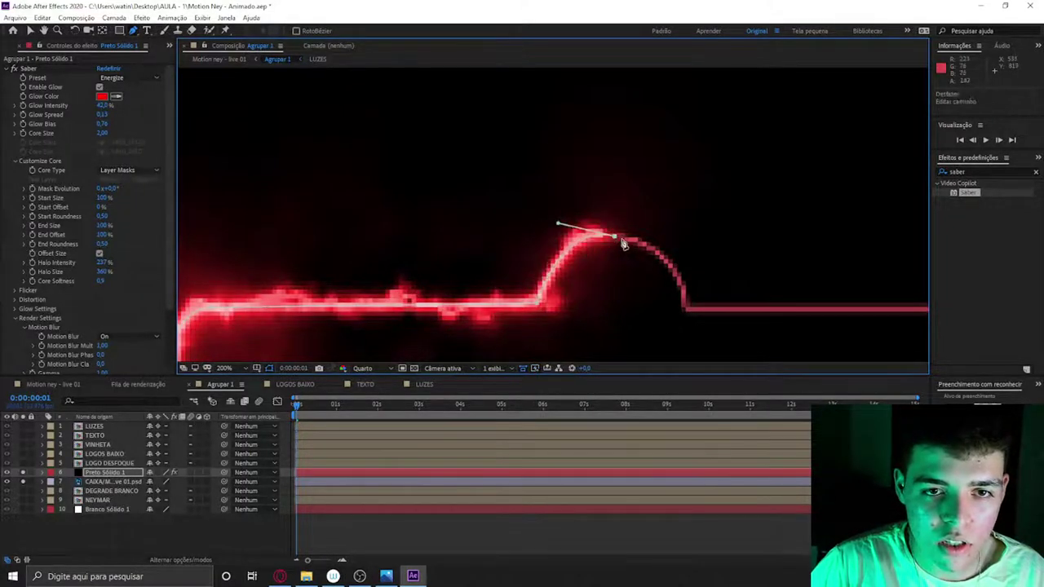
pyautogui.moveTo(669, 270); pyautogui.dragTo(678, 260)
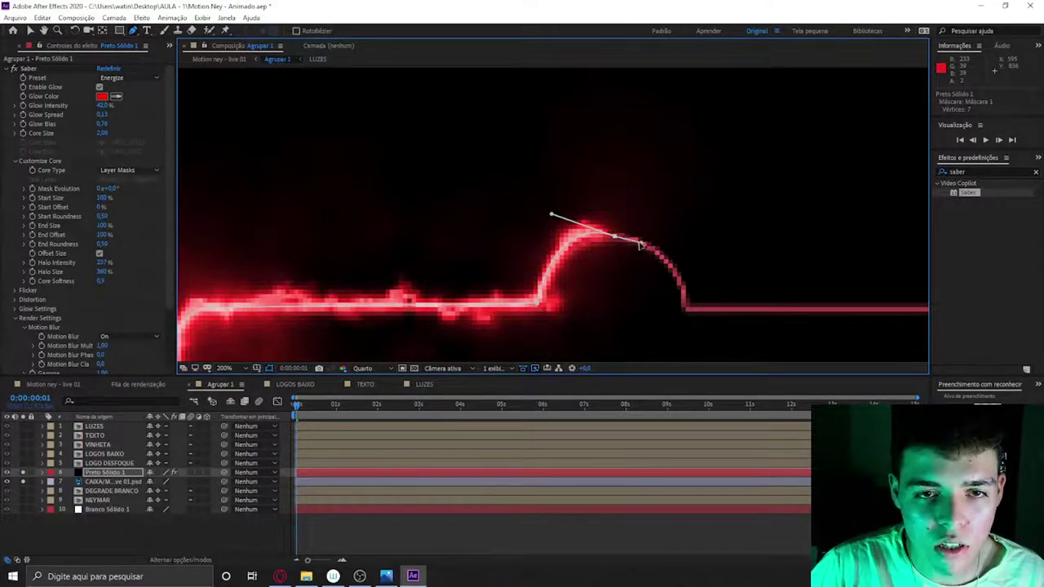
pyautogui.moveTo(626, 242); pyautogui.dragTo(662, 261)
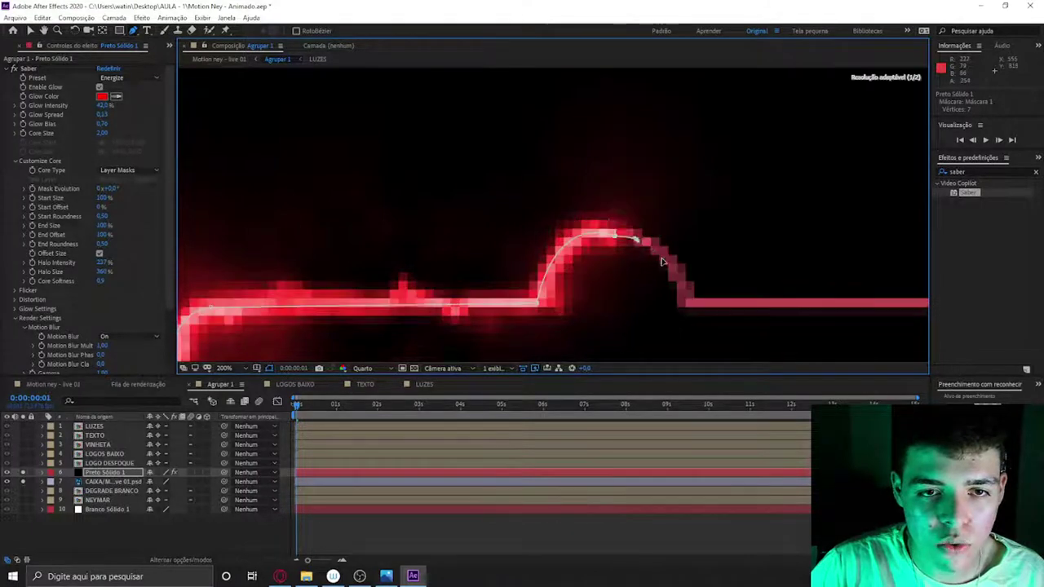
pyautogui.hotkey('ctrl', 'z')
pyautogui.hotkey('ctrl', 'z')
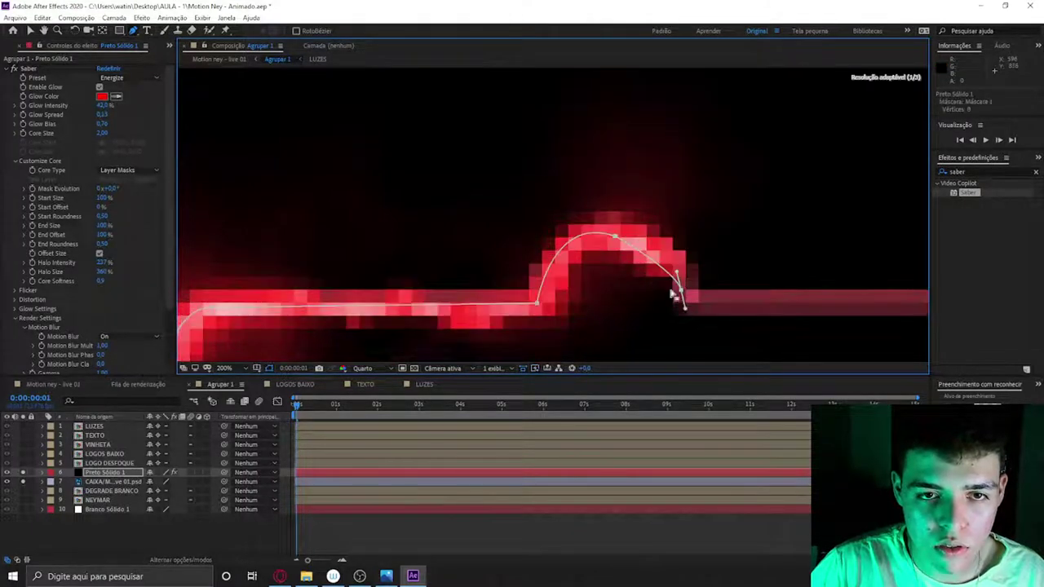
pyautogui.moveTo(615, 237); pyautogui.dragTo(616, 239)
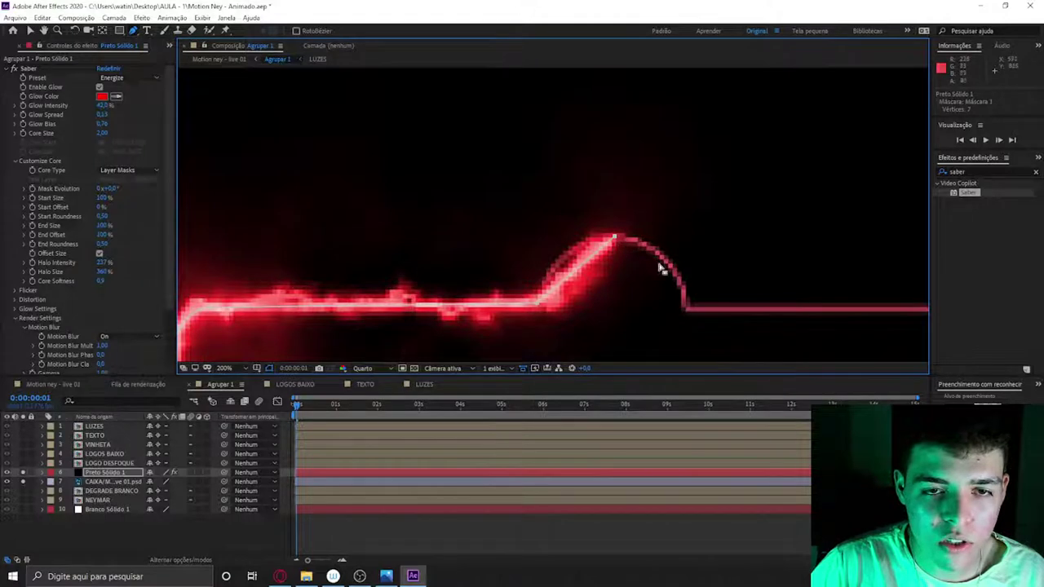
pyautogui.keyDown('alt'); pyautogui.click(685, 305); pyautogui.keyUp('alt')
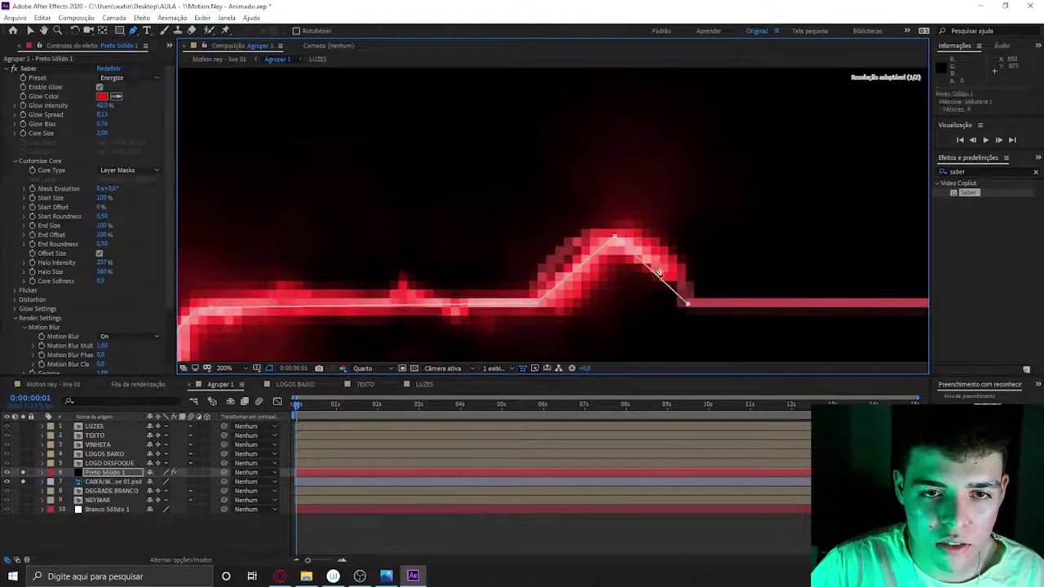
pyautogui.press('v')
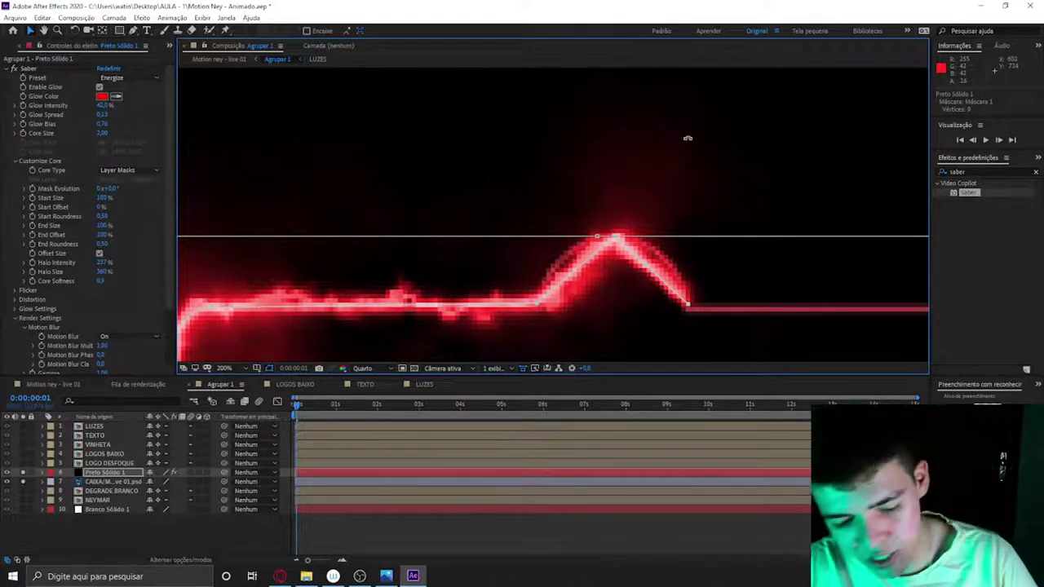
# Add mask points on the tab's descending slope and base, curving them into an arc
pyautogui.click(668, 155)
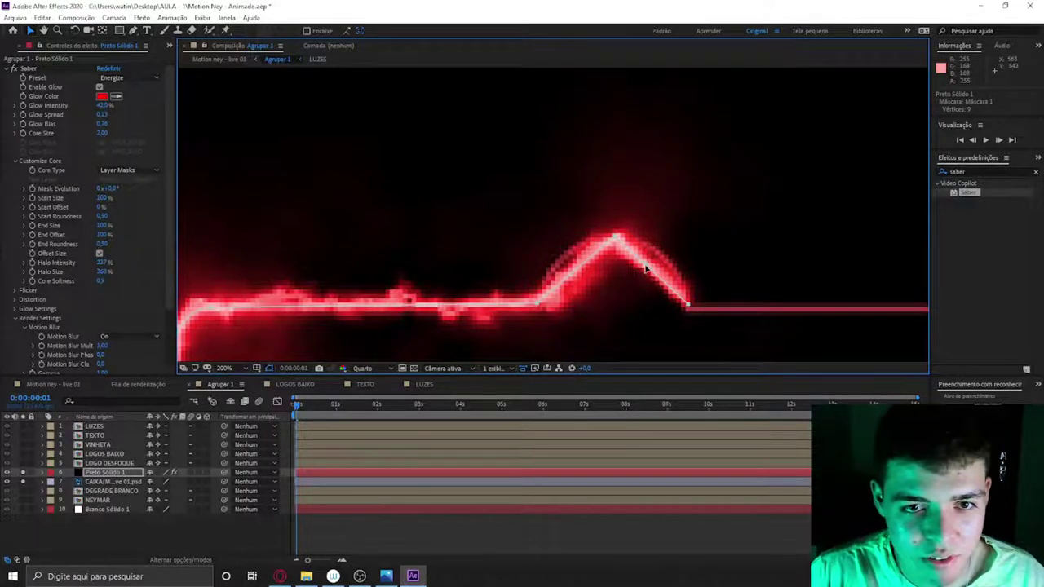
pyautogui.moveTo(648, 267); pyautogui.dragTo(654, 261)
pyautogui.hotkey('ctrl', 'z')
pyautogui.press('p')
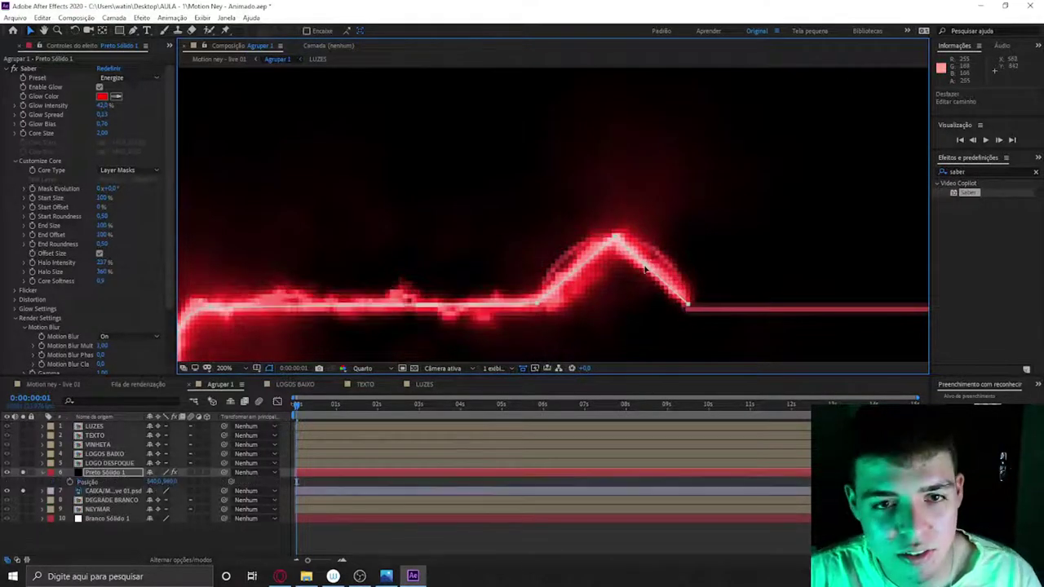
pyautogui.press('g')
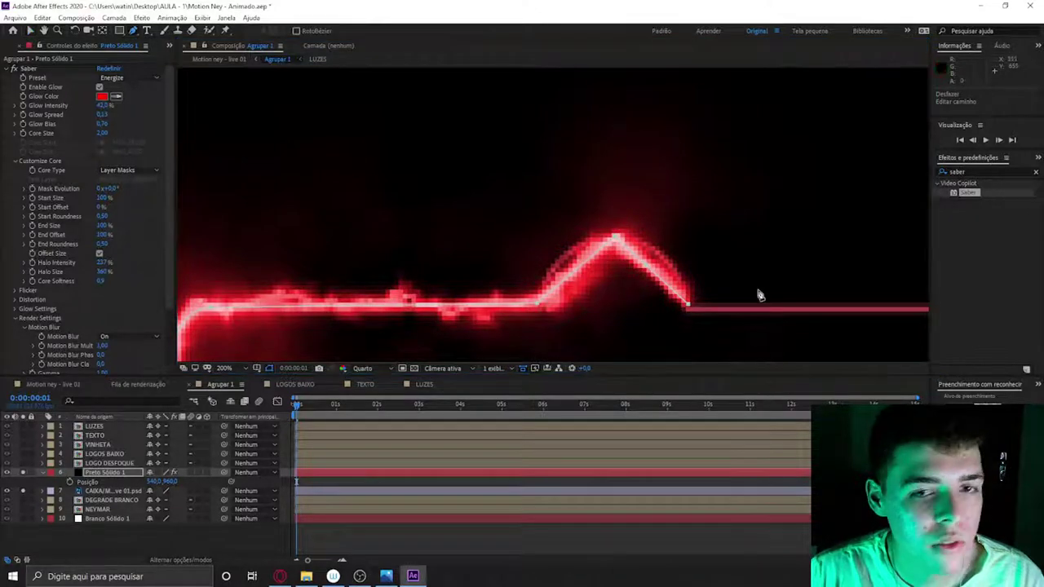
pyautogui.click(646, 270)
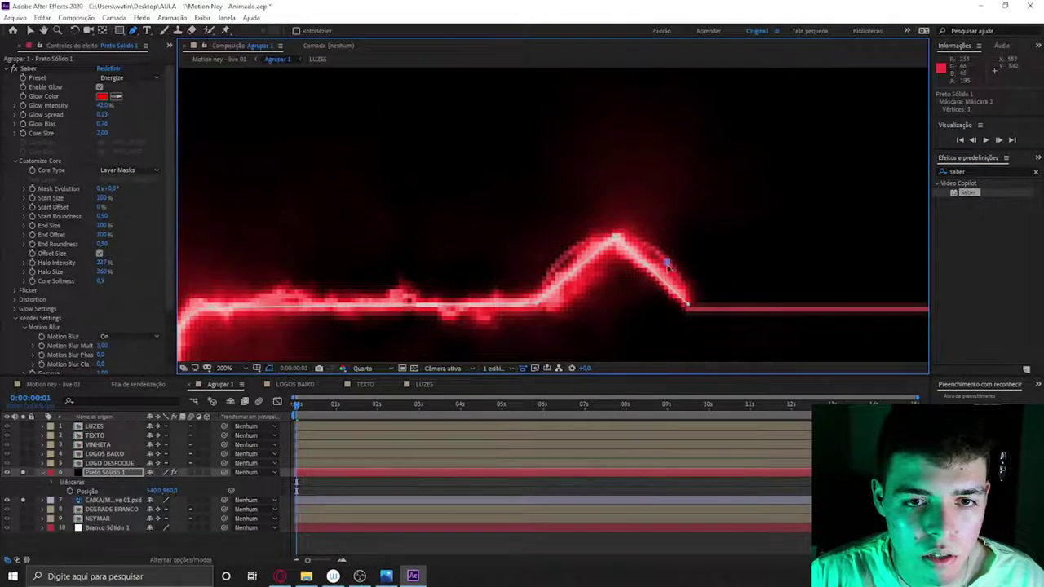
pyautogui.click(644, 265)
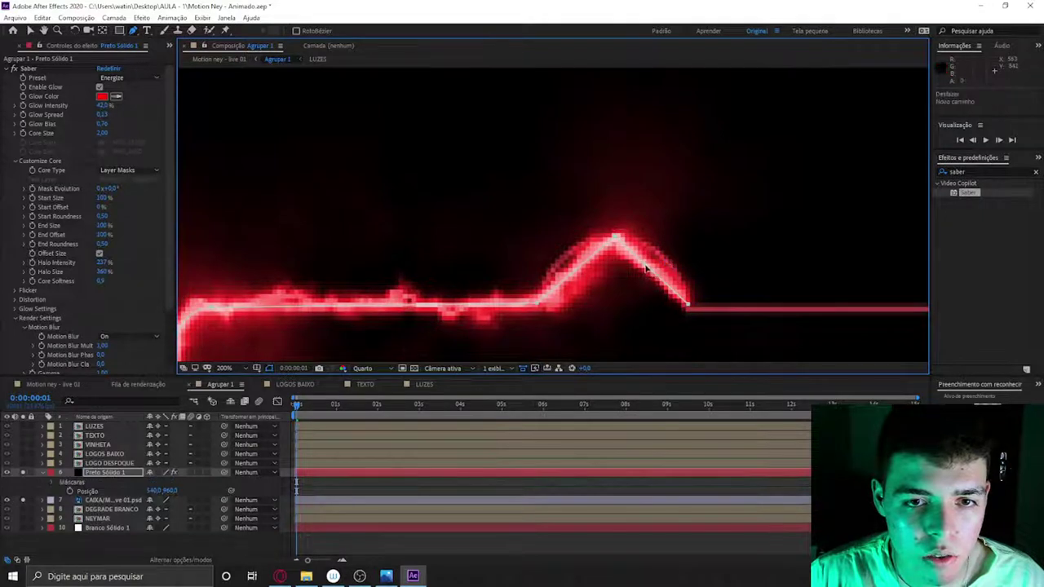
pyautogui.click(689, 306)
pyautogui.click(689, 302)
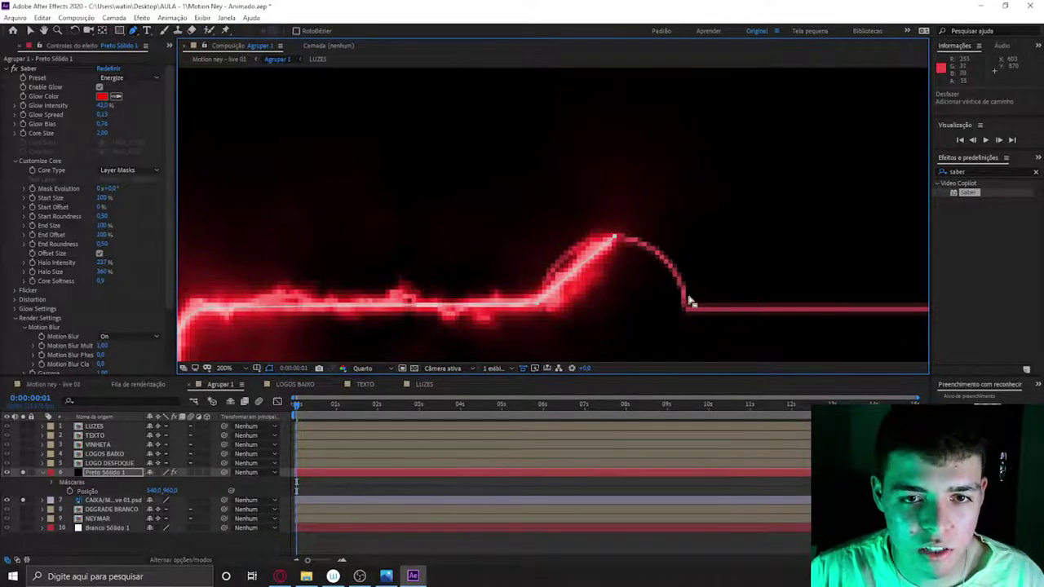
pyautogui.moveTo(609, 241); pyautogui.dragTo(611, 234)
pyautogui.click(609, 243)
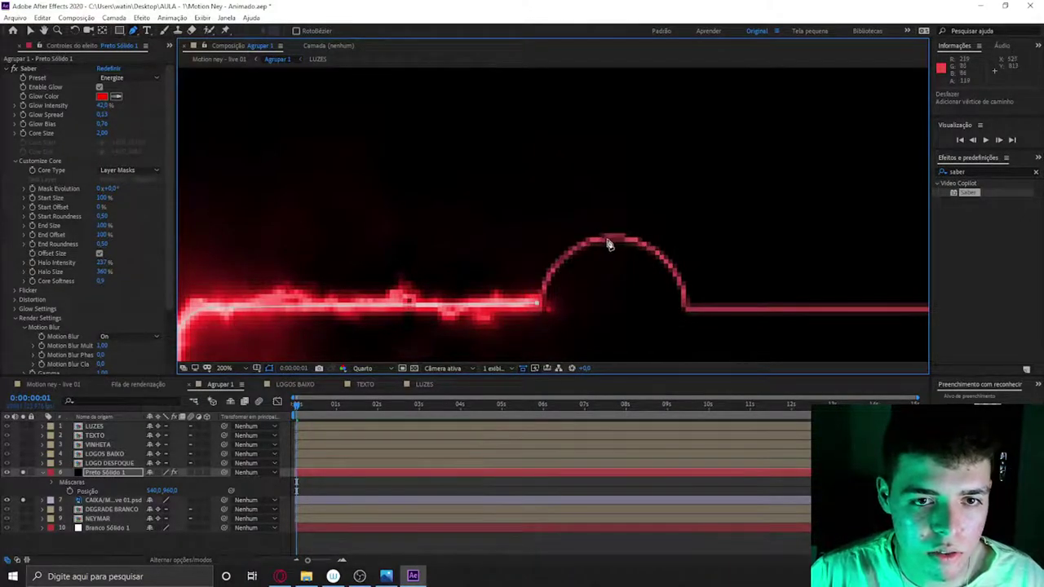
# Fine-tune curve handles so the glow arcs smoothly over the tab peak to its right base
pyautogui.scroll(-5, 735, 327)
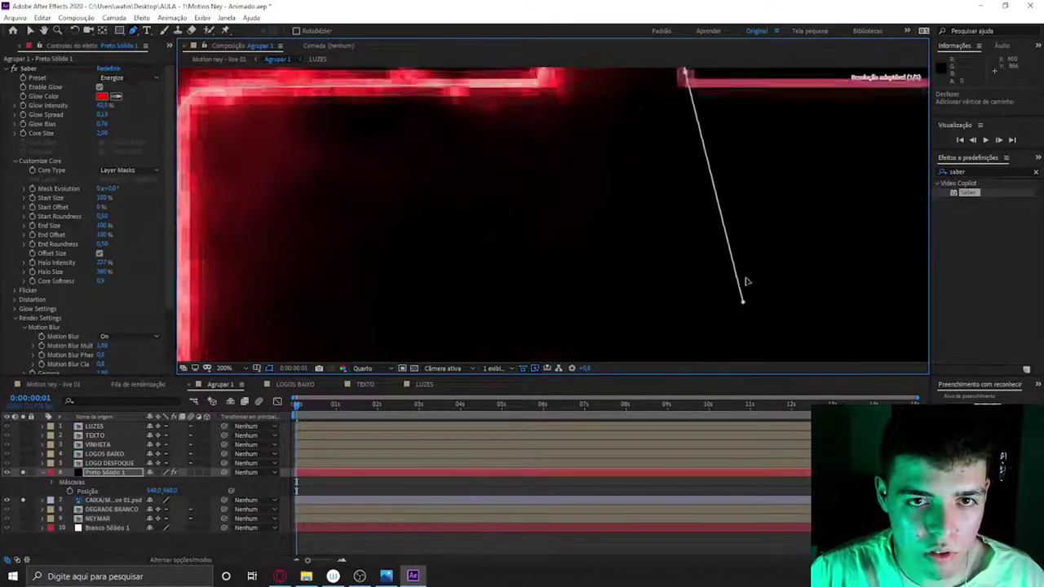
pyautogui.moveTo(738, 210); pyautogui.dragTo(730, 339)
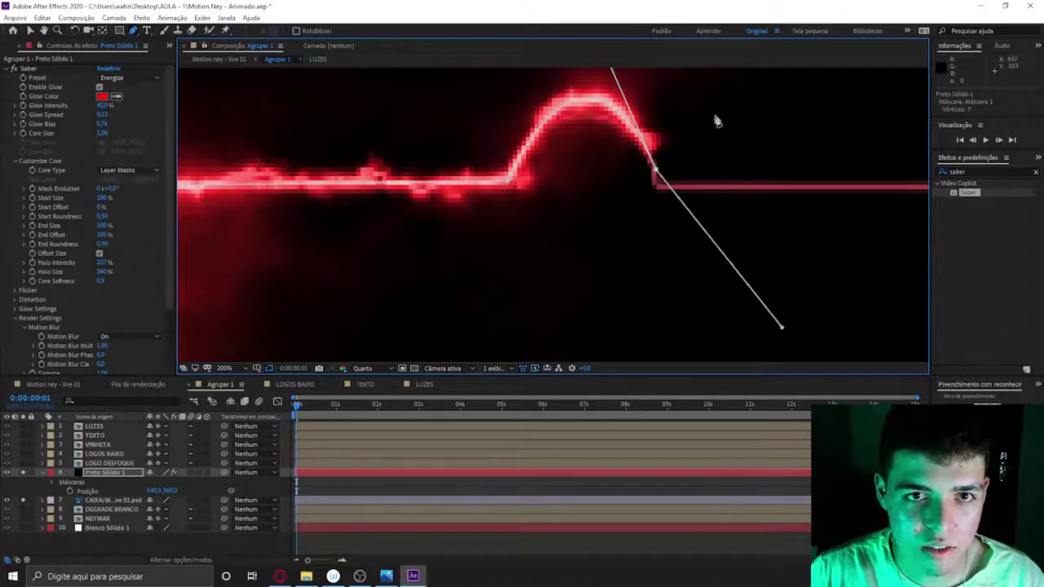
pyautogui.moveTo(713, 116); pyautogui.dragTo(733, 196)
pyautogui.moveTo(600, 88)
pyautogui.mouseDown()
pyautogui.moveTo(596, 130)
pyautogui.moveTo(593, 116)
pyautogui.mouseUp()
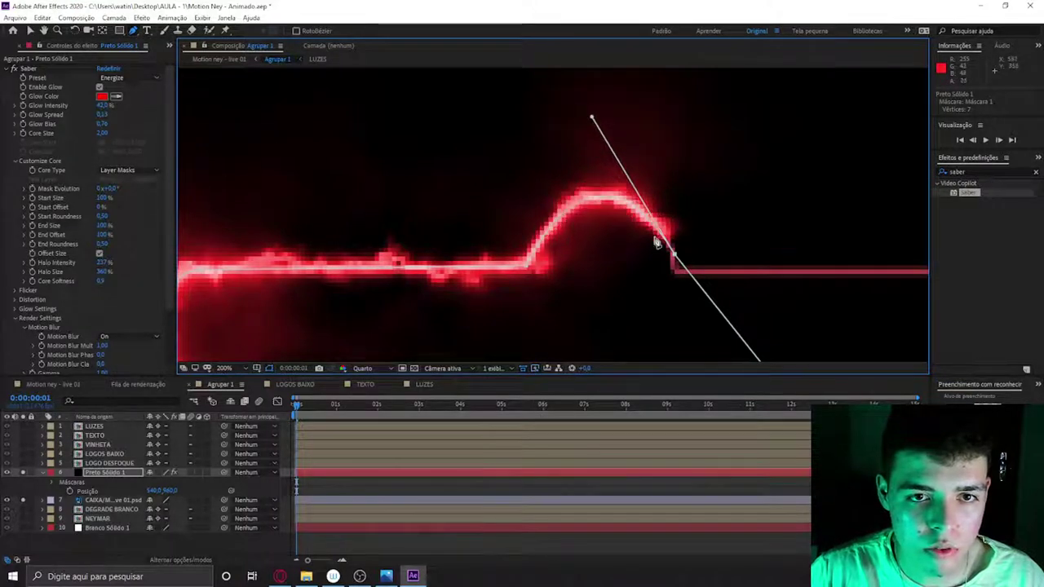
pyautogui.scroll(-2, 720, 254)
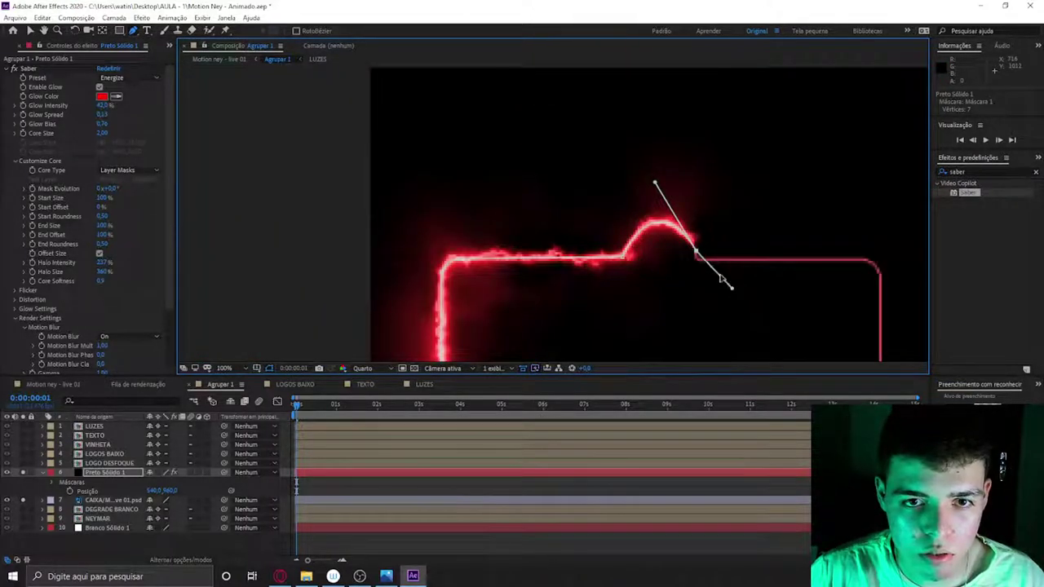
pyautogui.scroll(2, 699, 259)
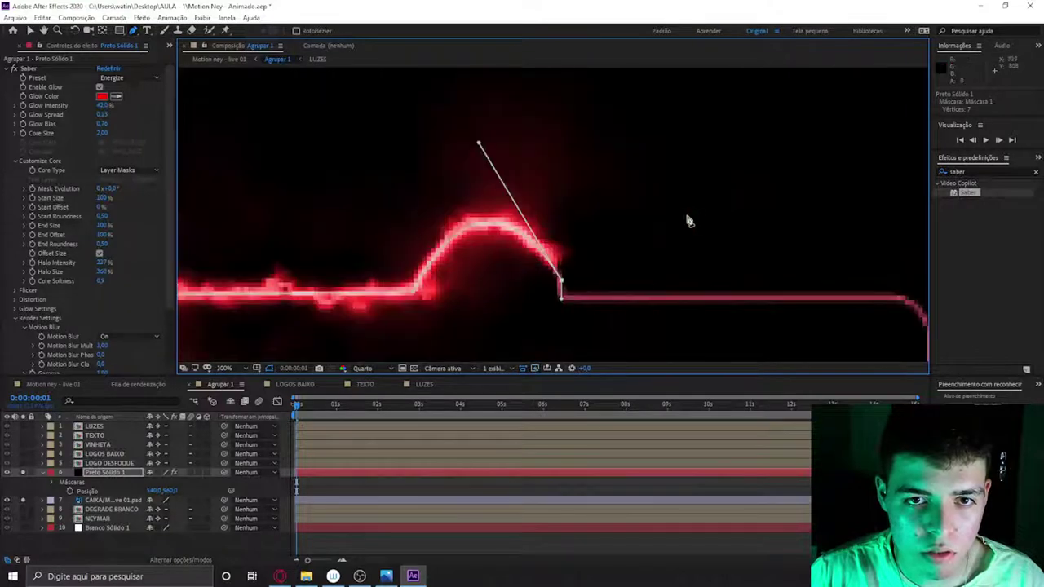
pyautogui.moveTo(478, 163); pyautogui.dragTo(485, 168)
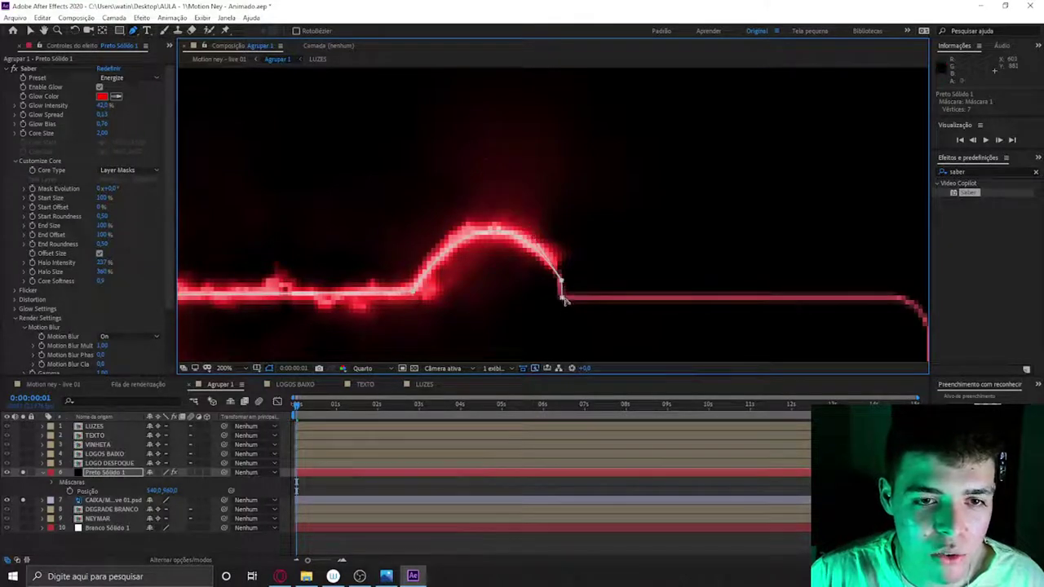
pyautogui.click(561, 287)
pyautogui.scroll(2, 554, 269)
pyautogui.moveTo(544, 194); pyautogui.dragTo(543, 196)
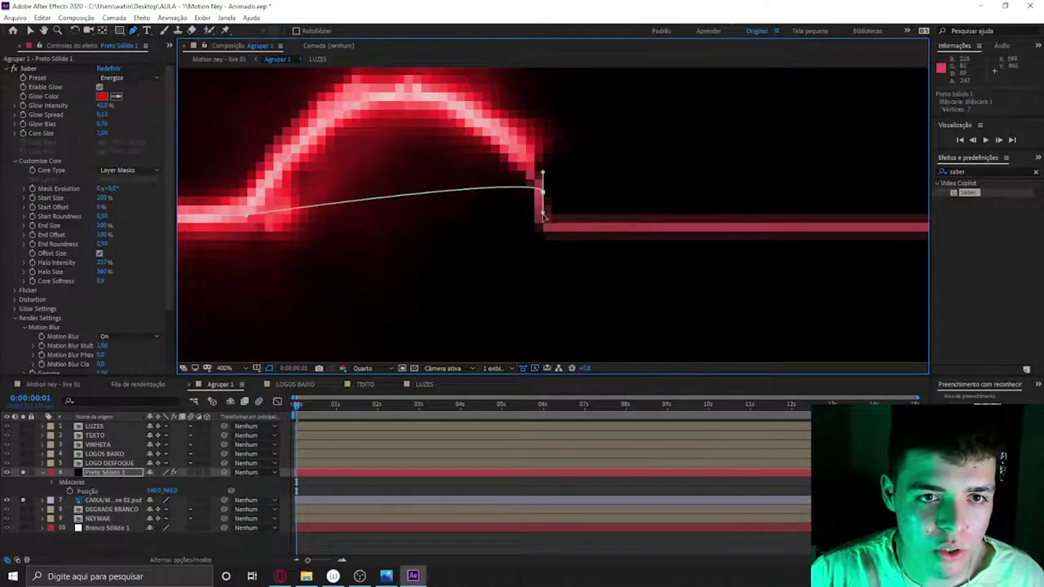
pyautogui.click(544, 226)
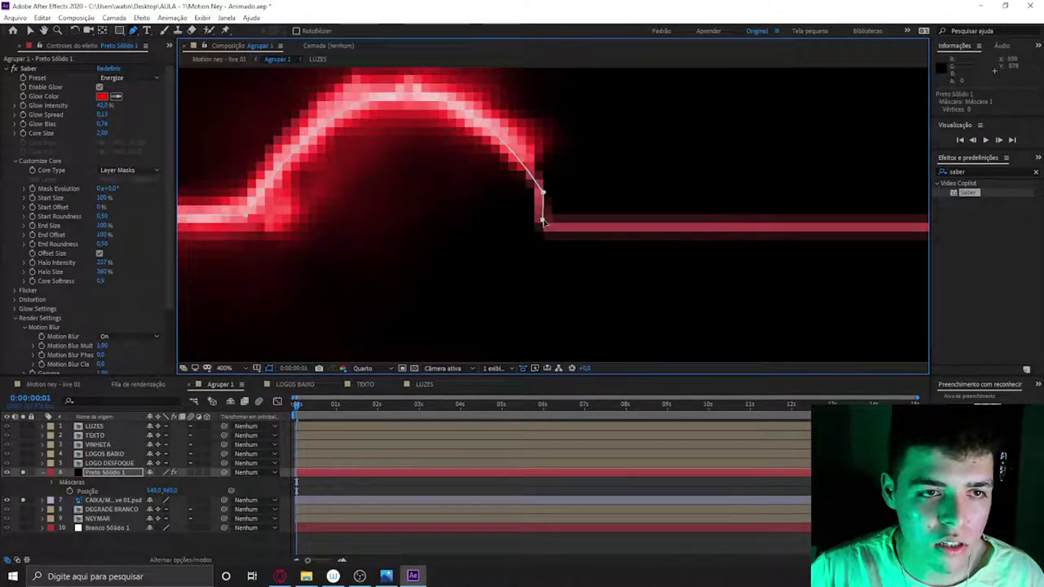
pyautogui.scroll(-1, 523, 196)
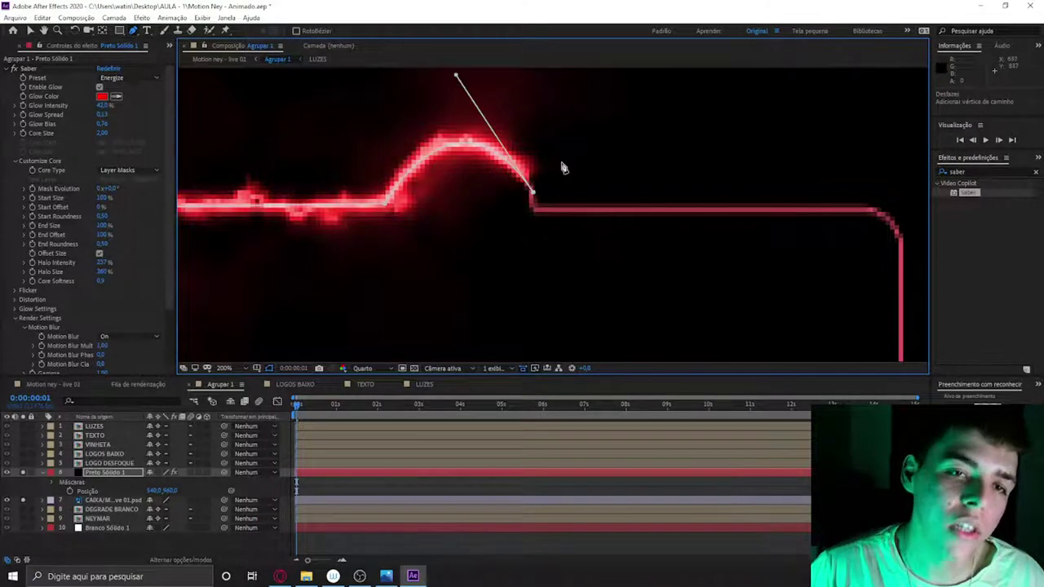
# Toggle the Saber glow off and on to compare, then reselect Preto Sólido 1
pyautogui.click(7, 474)
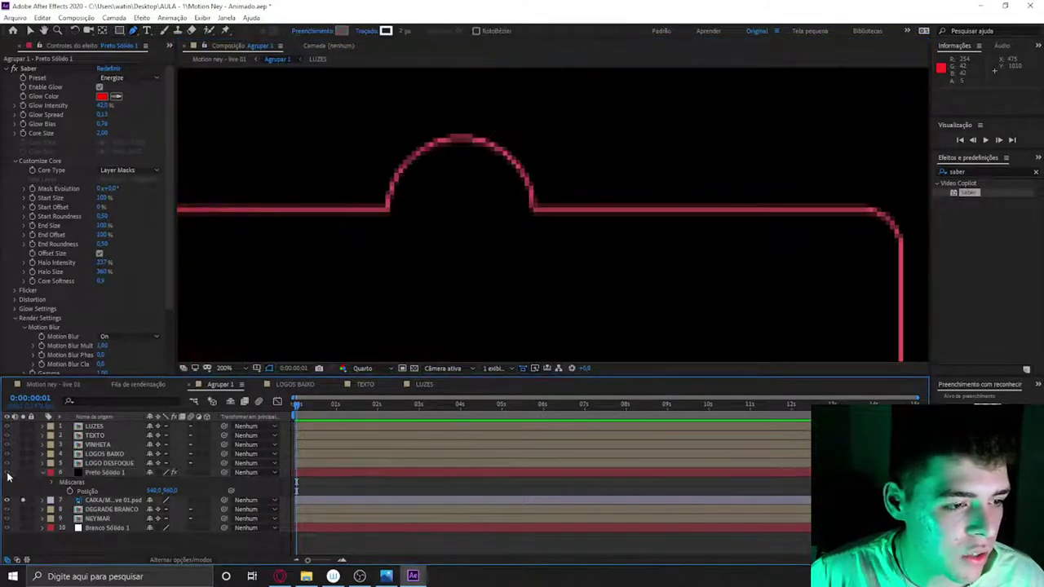
pyautogui.click(23, 473)
pyautogui.click(23, 473)
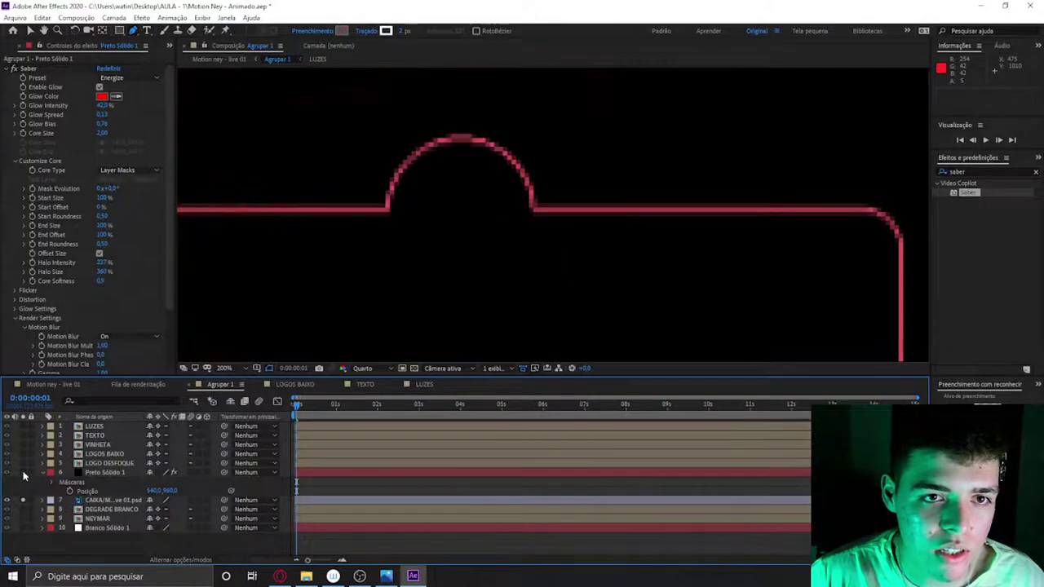
pyautogui.click(23, 473)
pyautogui.click(468, 295)
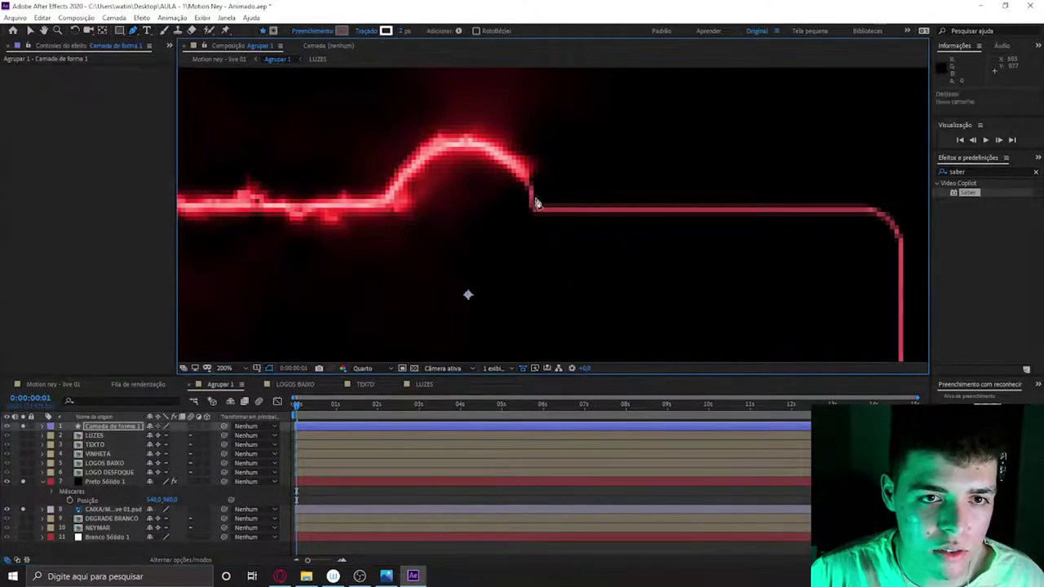
pyautogui.click(88, 482)
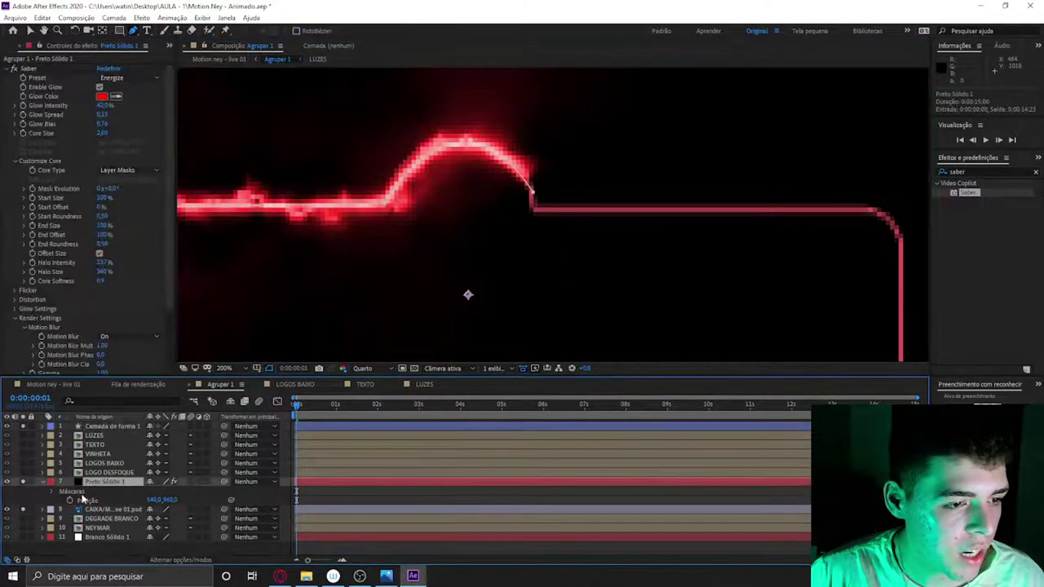
# Continue the mask to the top-right corner and down the right edge, rounding both right corners
pyautogui.click(532, 195)
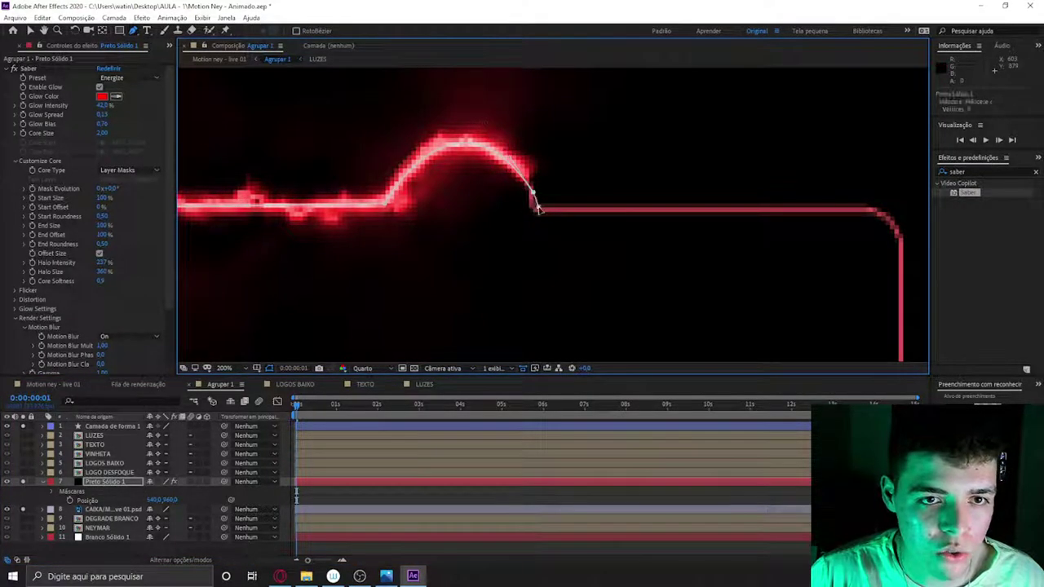
pyautogui.click(871, 211)
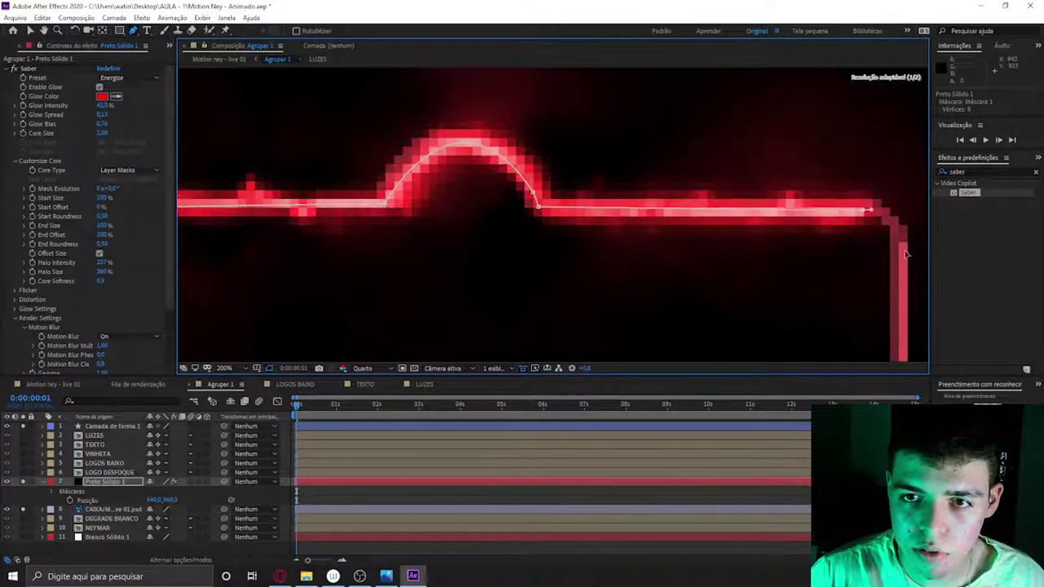
pyautogui.click(904, 276)
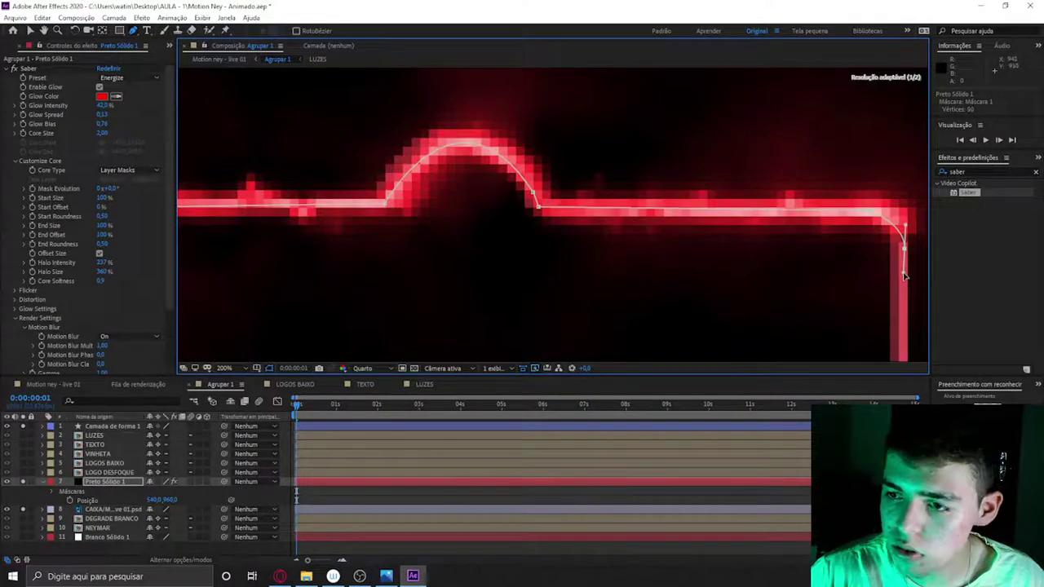
pyautogui.click(900, 258)
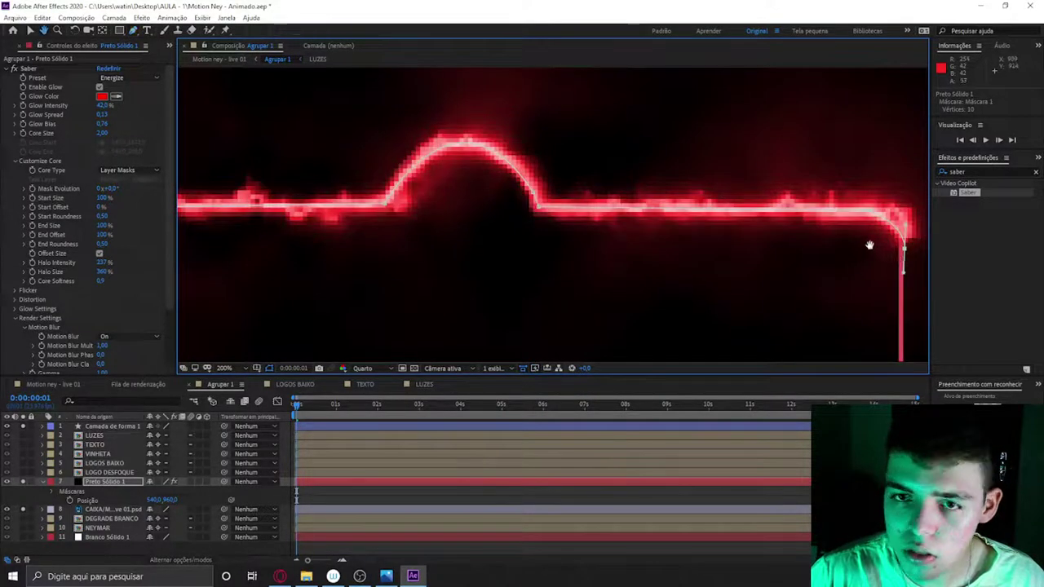
pyautogui.moveTo(870, 243); pyautogui.dragTo(716, 155)
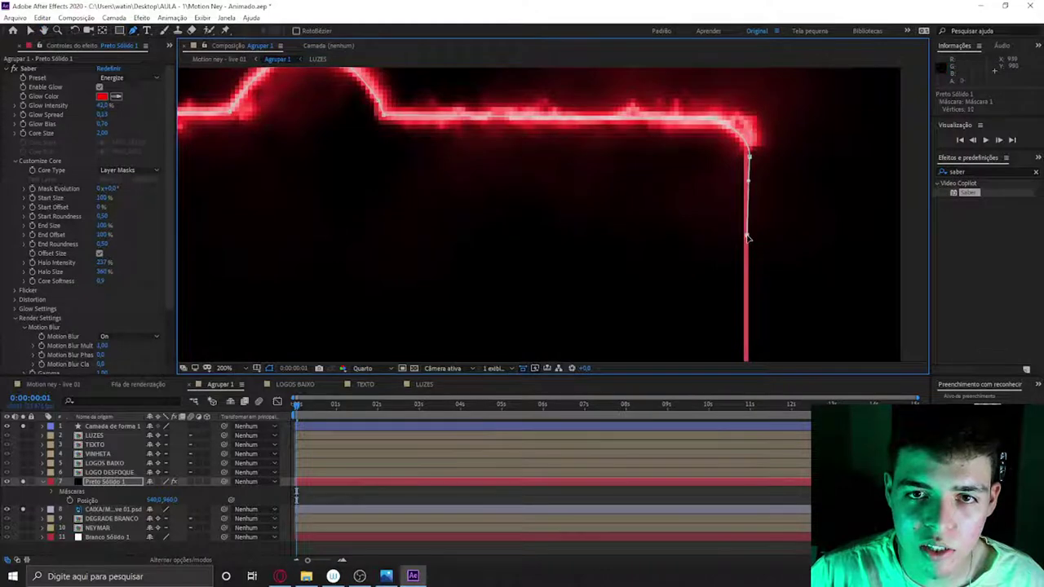
pyautogui.hotkey('ctrl', 'z')
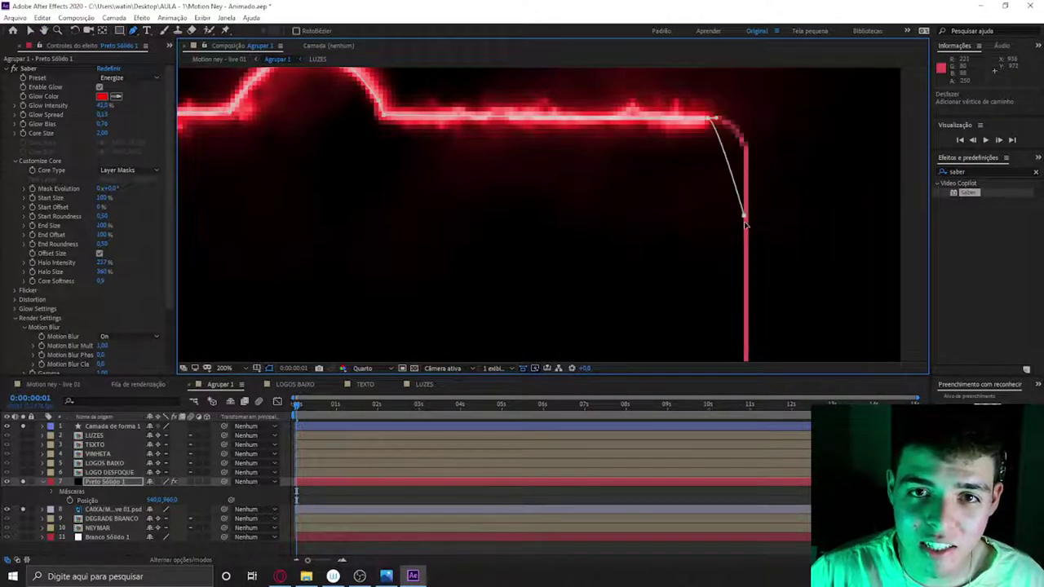
pyautogui.click(750, 310)
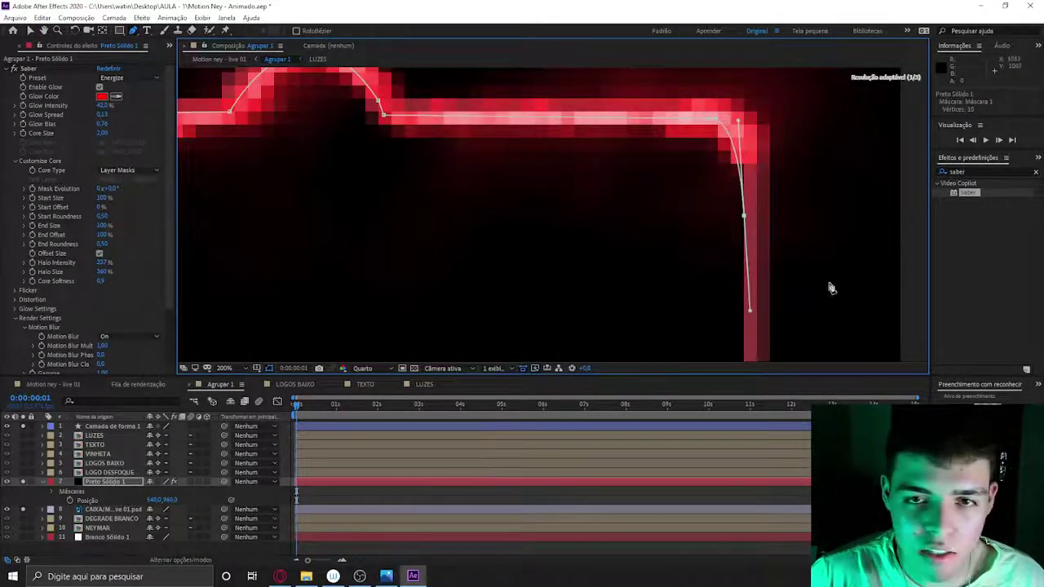
pyautogui.hotkey('ctrl', 'z')
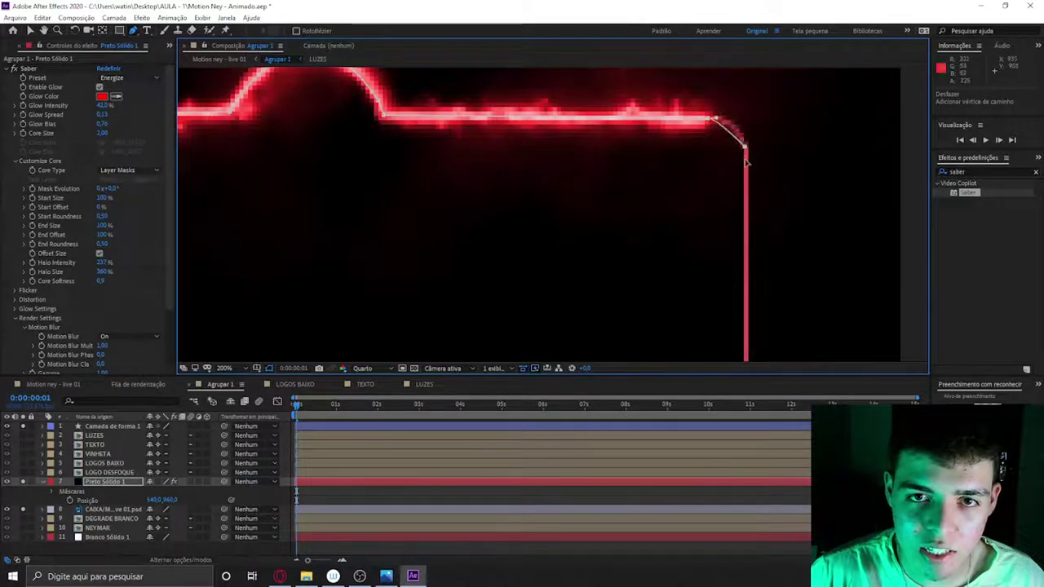
pyautogui.moveTo(745, 161); pyautogui.dragTo(745, 169)
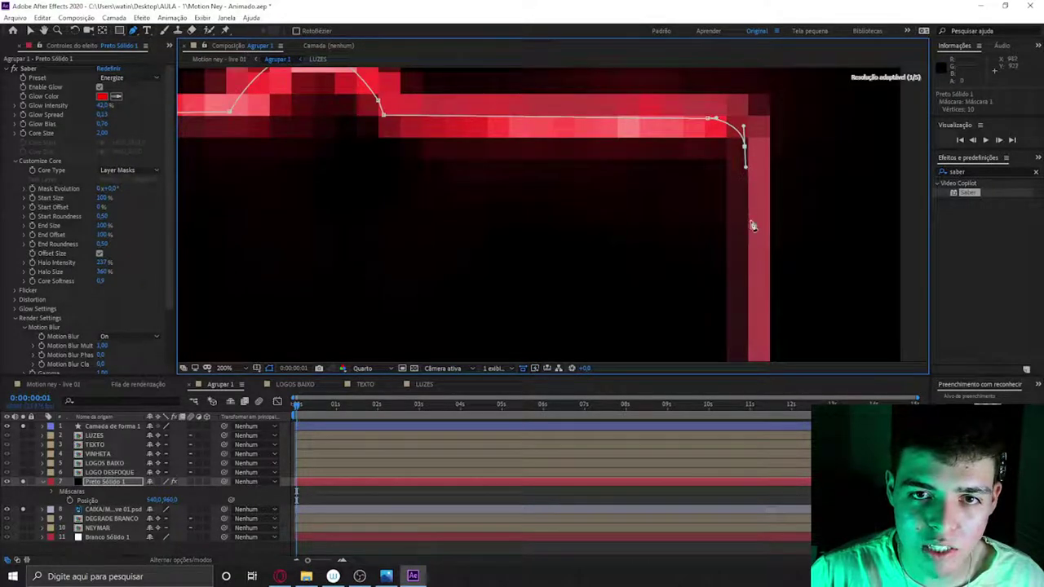
pyautogui.scroll(-5, 737, 198)
pyautogui.scroll(-2, 746, 221)
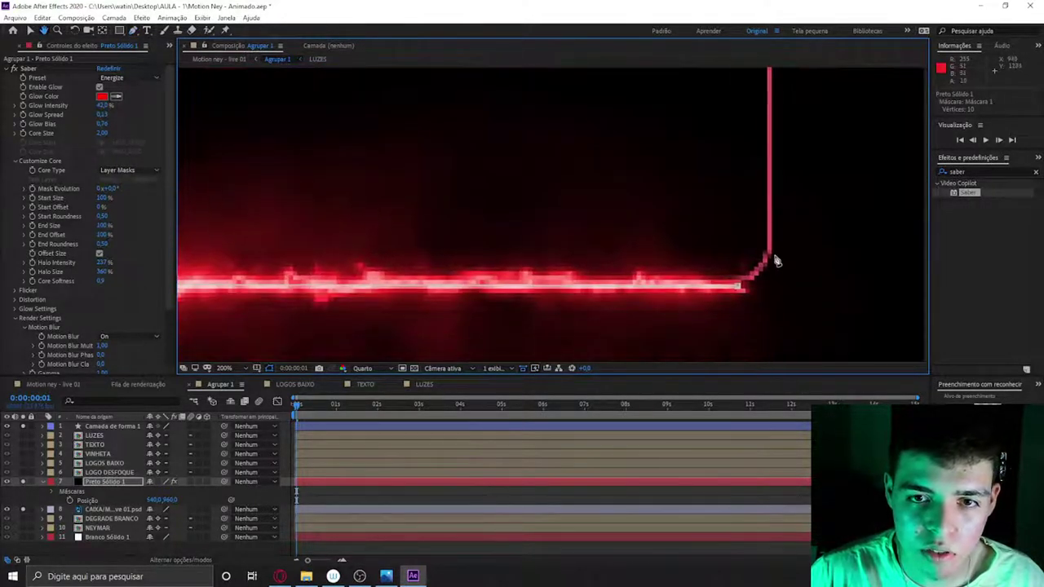
pyautogui.moveTo(745, 285); pyautogui.dragTo(745, 294)
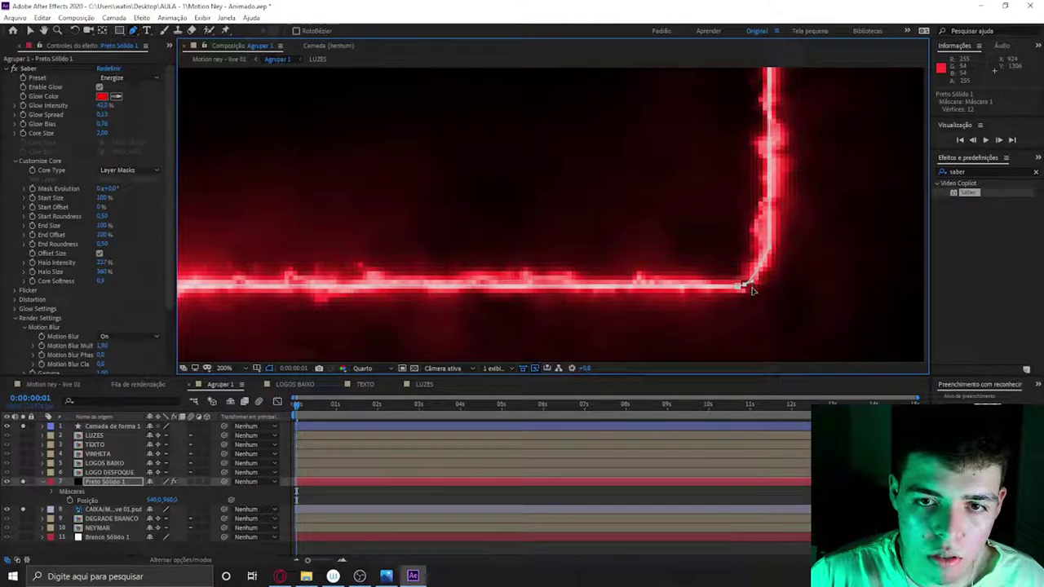
# Hide the Saber glow, then run Layer > Auto-trace on the CAIXA layer with default settings
pyautogui.scroll(-4, 740, 252)
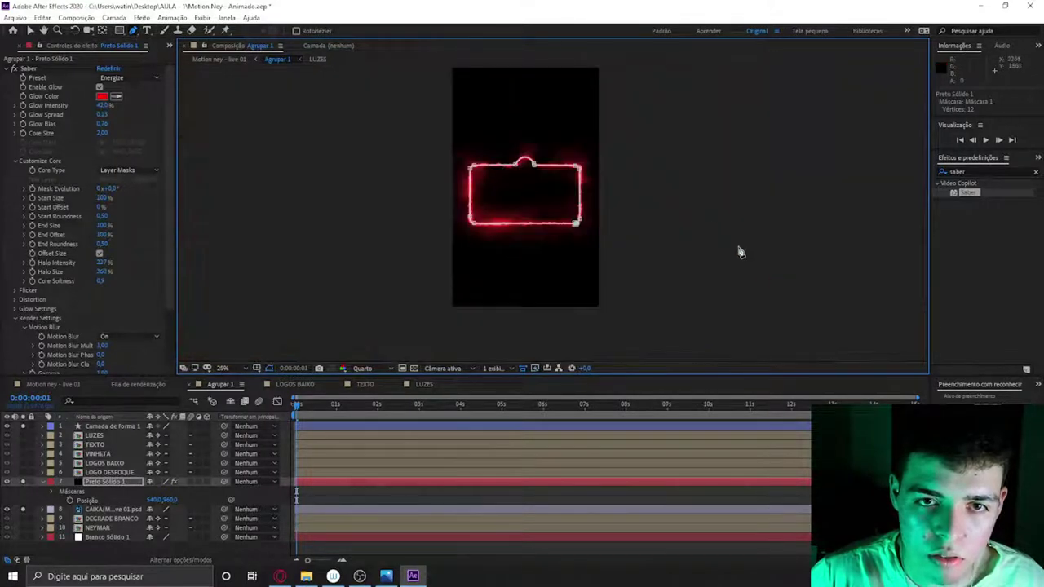
pyautogui.click(29, 30)
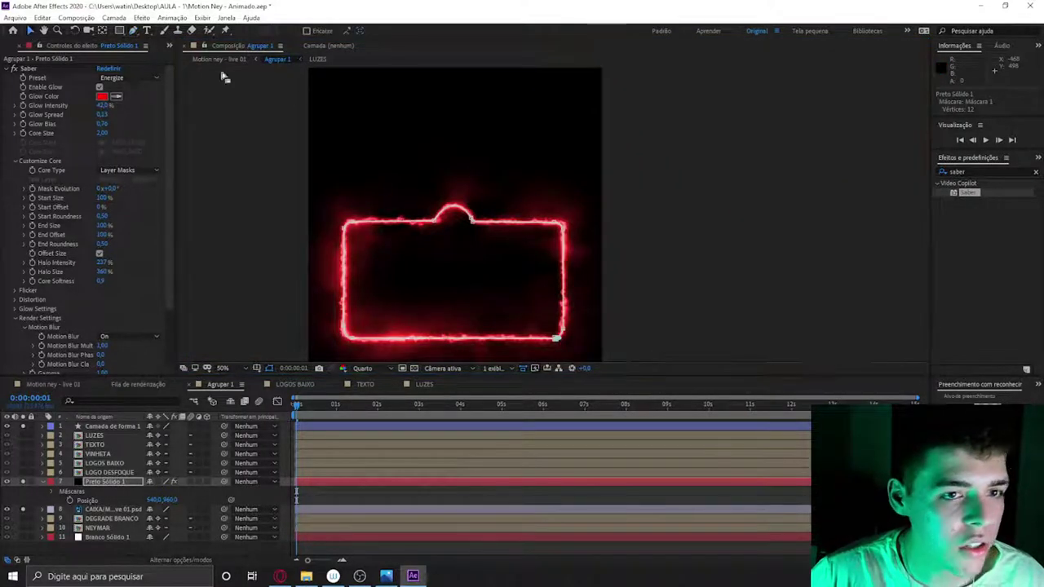
pyautogui.click(866, 268)
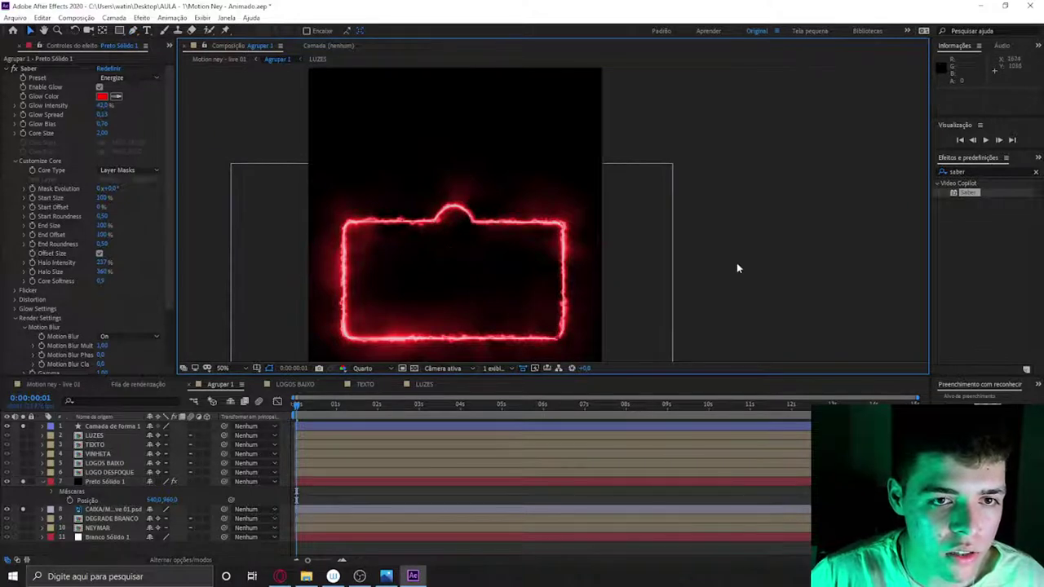
pyautogui.scroll(-2, 539, 255)
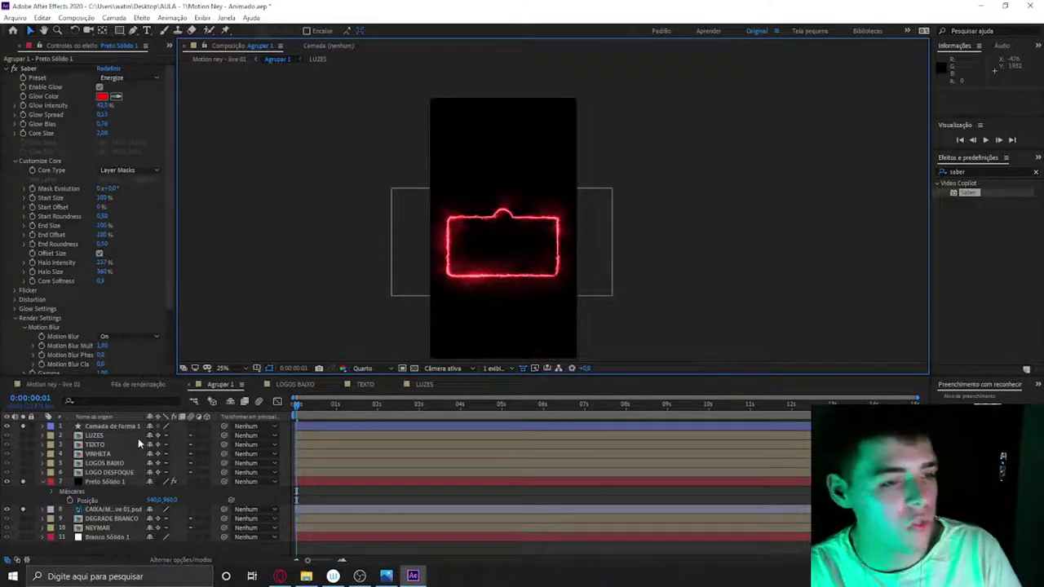
pyautogui.click(9, 487)
pyautogui.click(10, 483)
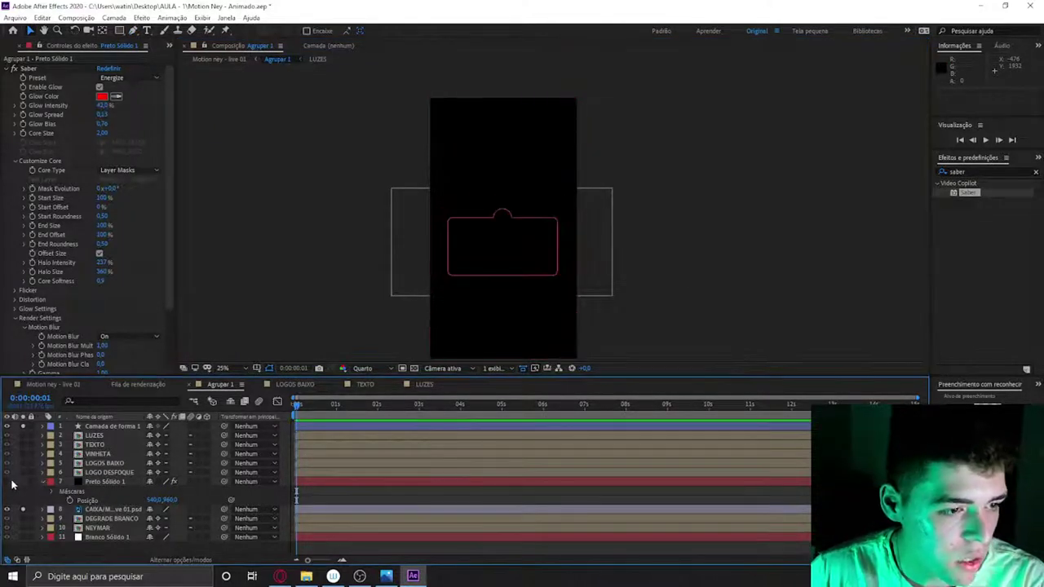
pyautogui.click(114, 511)
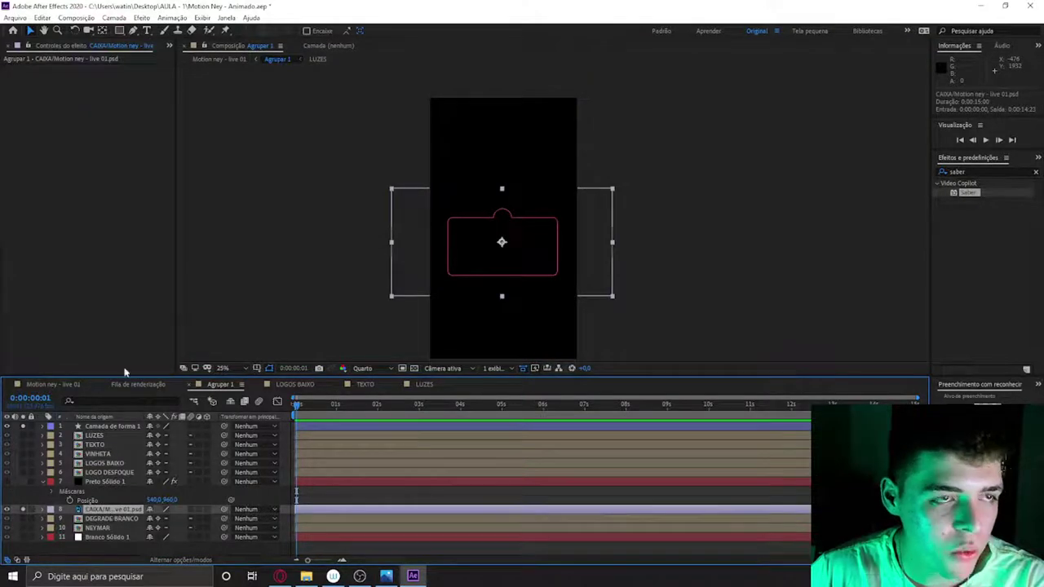
pyautogui.click(122, 18)
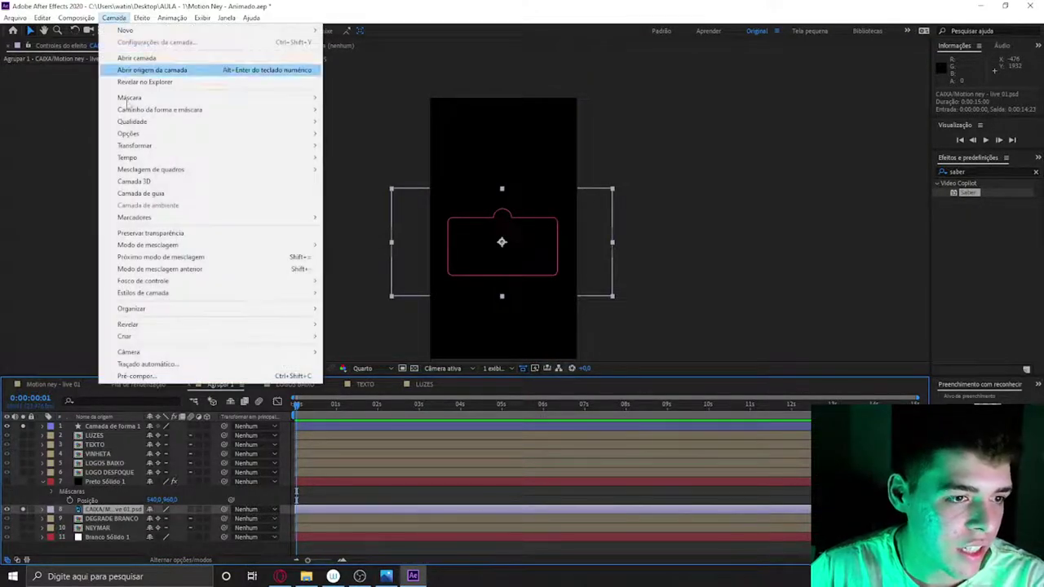
pyautogui.click(173, 365)
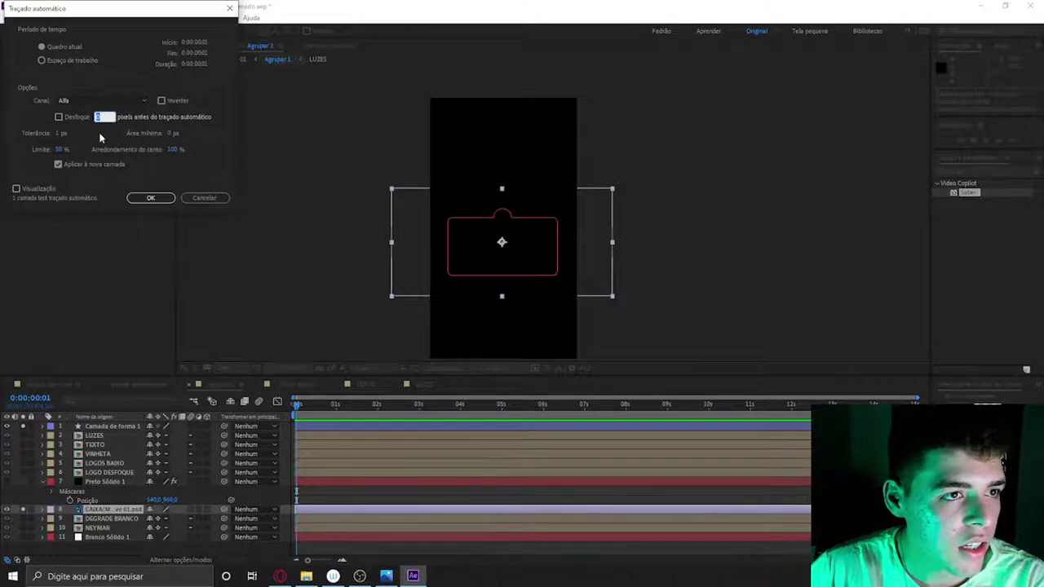
pyautogui.click(151, 199)
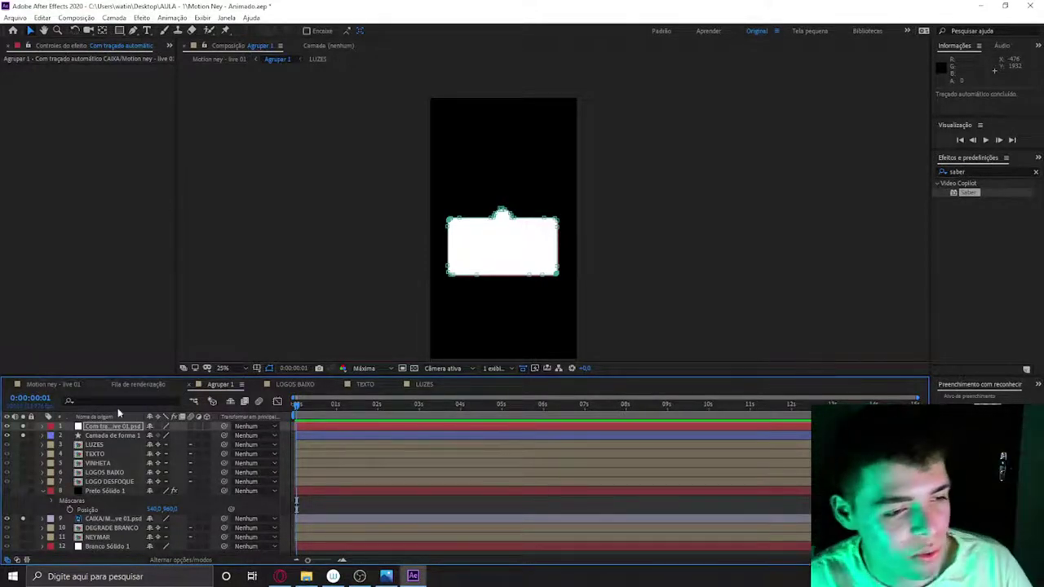
# Compare the glow and auto-traced layers' masks, then delete the auto-traced layer
pyautogui.click(105, 493)
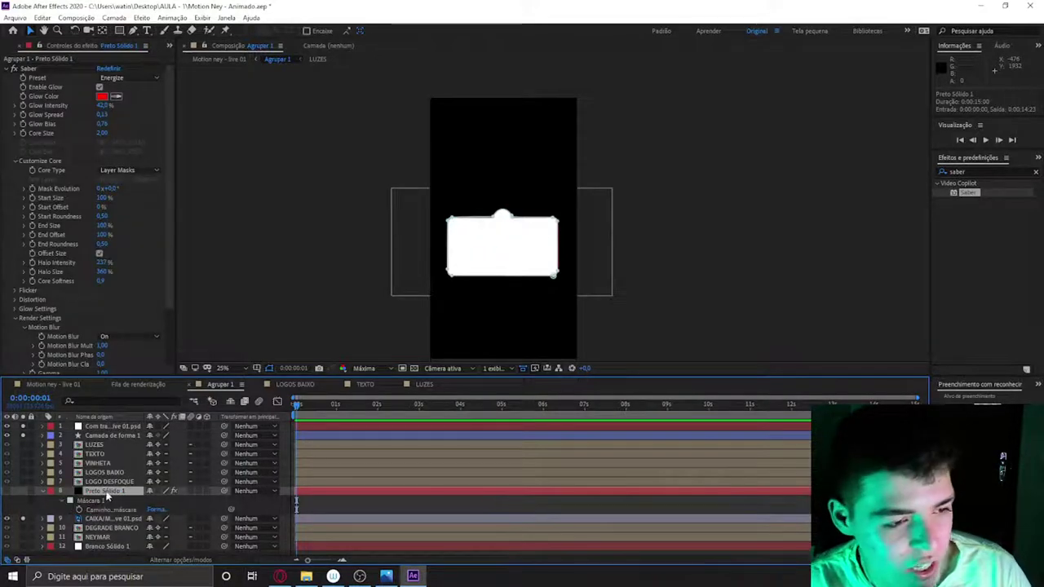
pyautogui.press('u')
pyautogui.click(149, 427)
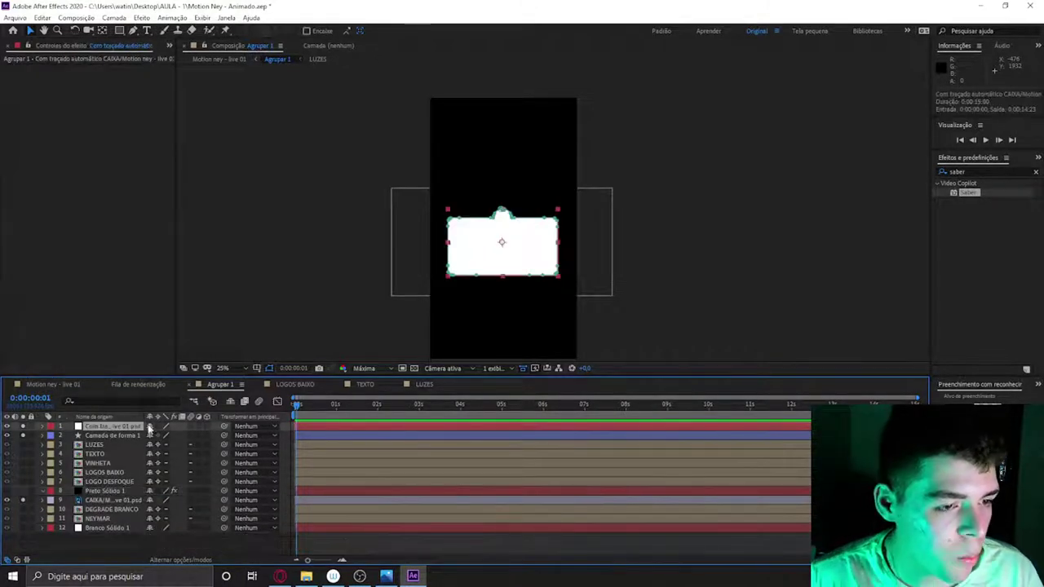
pyautogui.press('m')
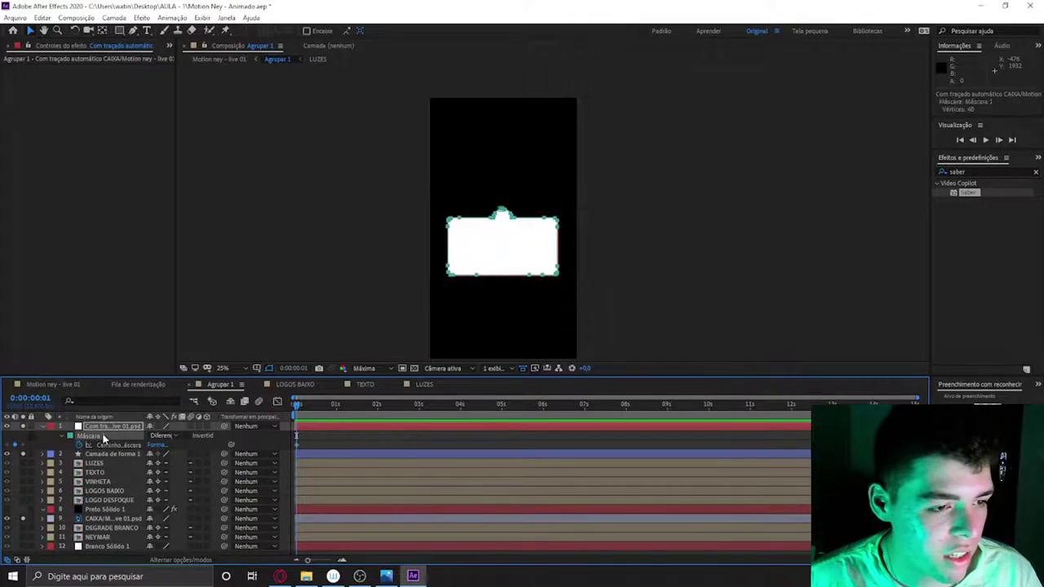
pyautogui.click(110, 512)
pyautogui.press('m')
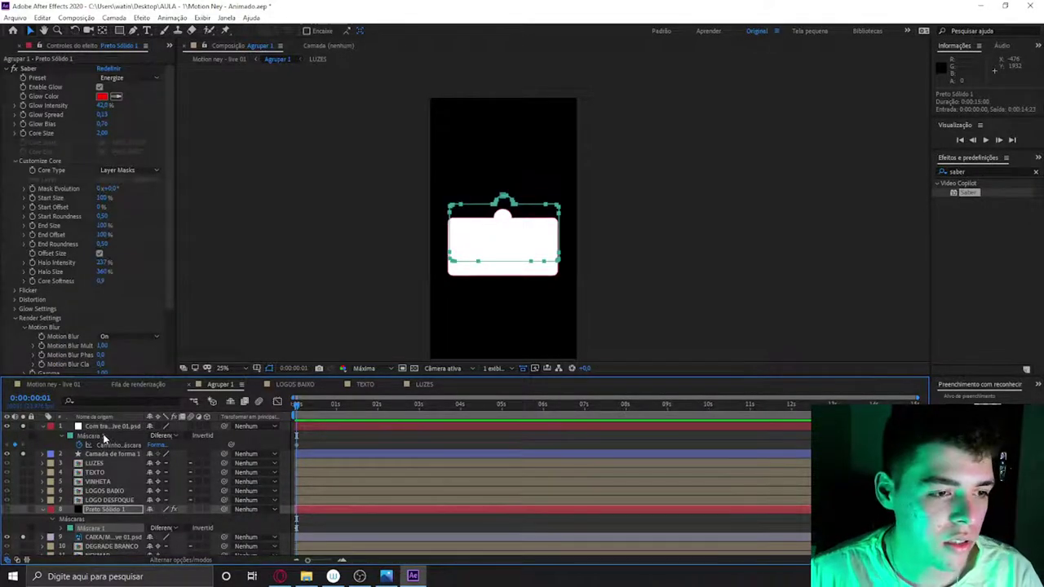
pyautogui.click(109, 428)
pyautogui.press('Delete')
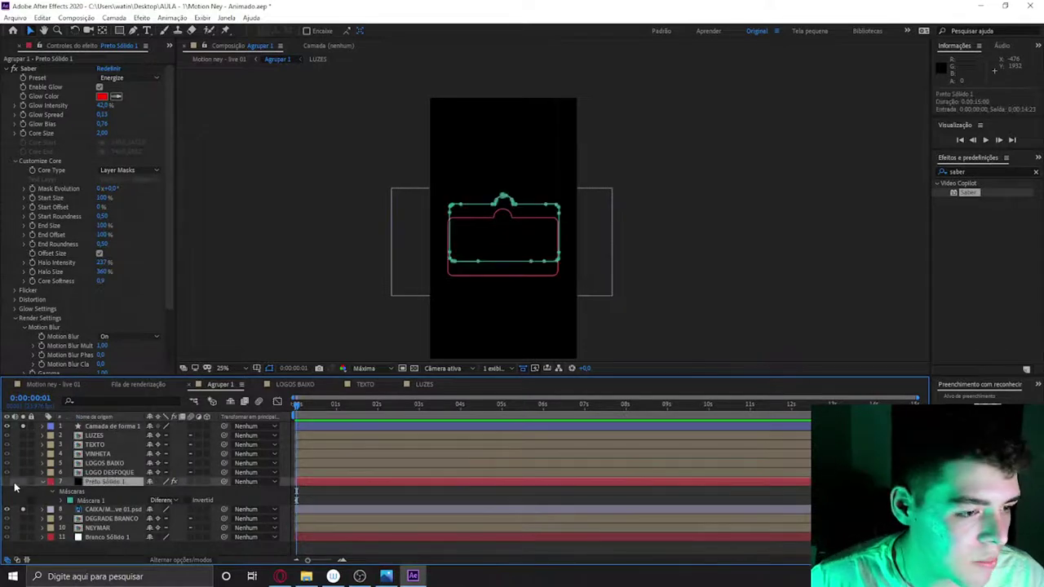
# Shift the Preto Sólido 1 glowing box slightly down and nudge it left
pyautogui.click(22, 487)
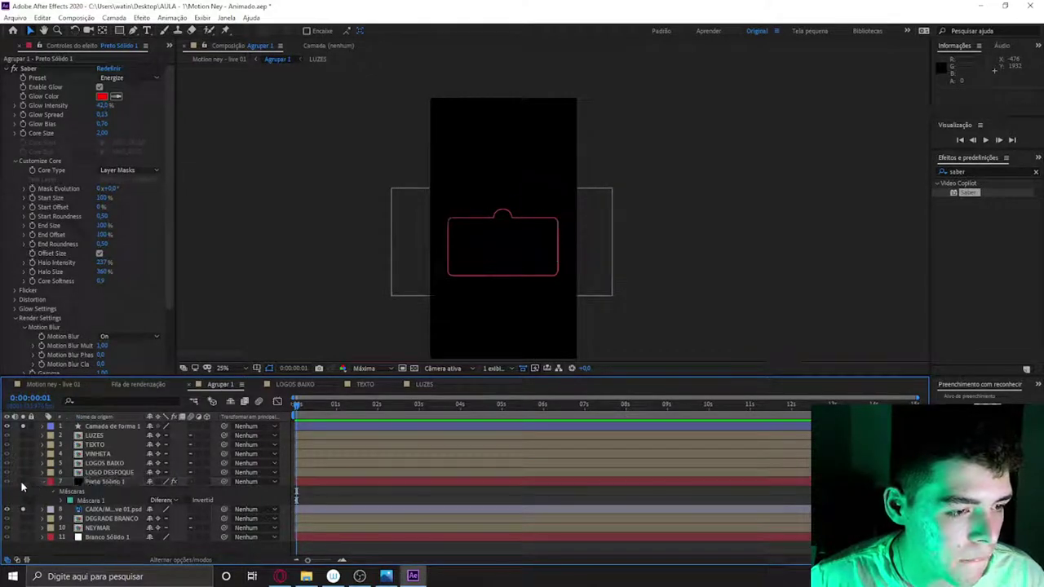
pyautogui.press('.')
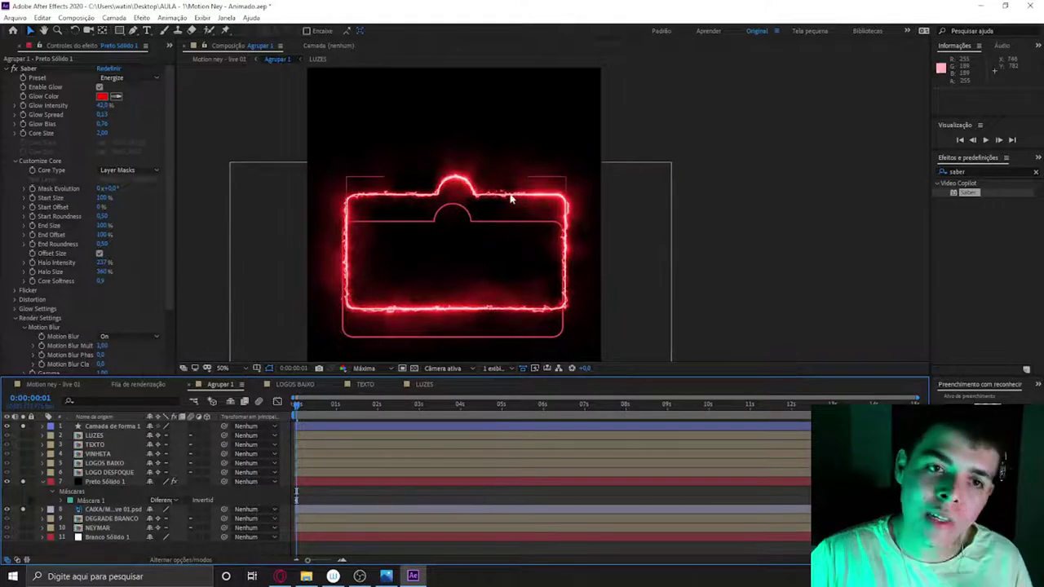
pyautogui.click(502, 197)
pyautogui.moveTo(488, 191); pyautogui.dragTo(484, 216)
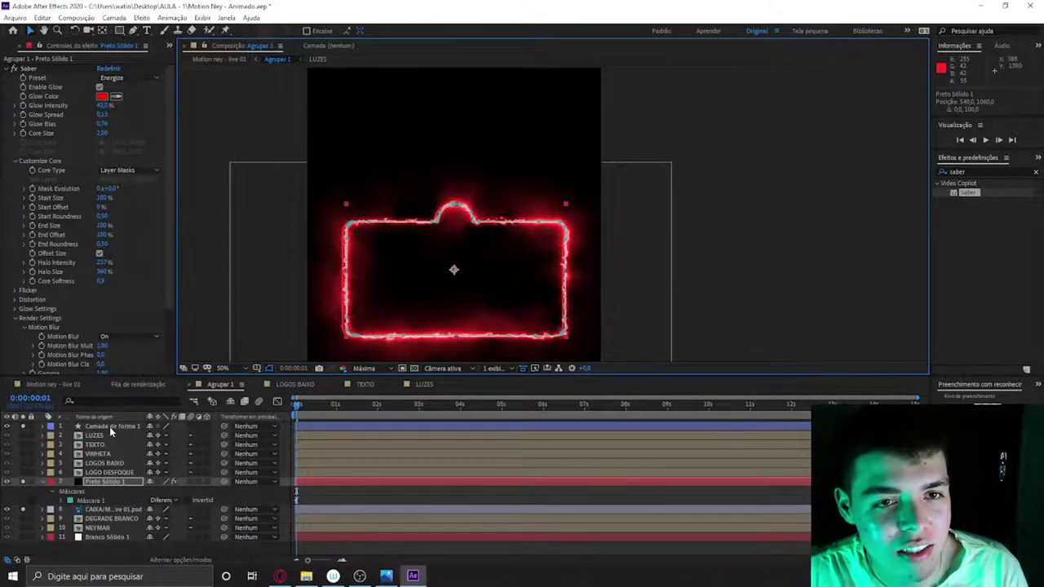
pyautogui.press('Left')
pyautogui.press('Left')
pyautogui.press('Left')
pyautogui.press('Left')
pyautogui.press('Left')
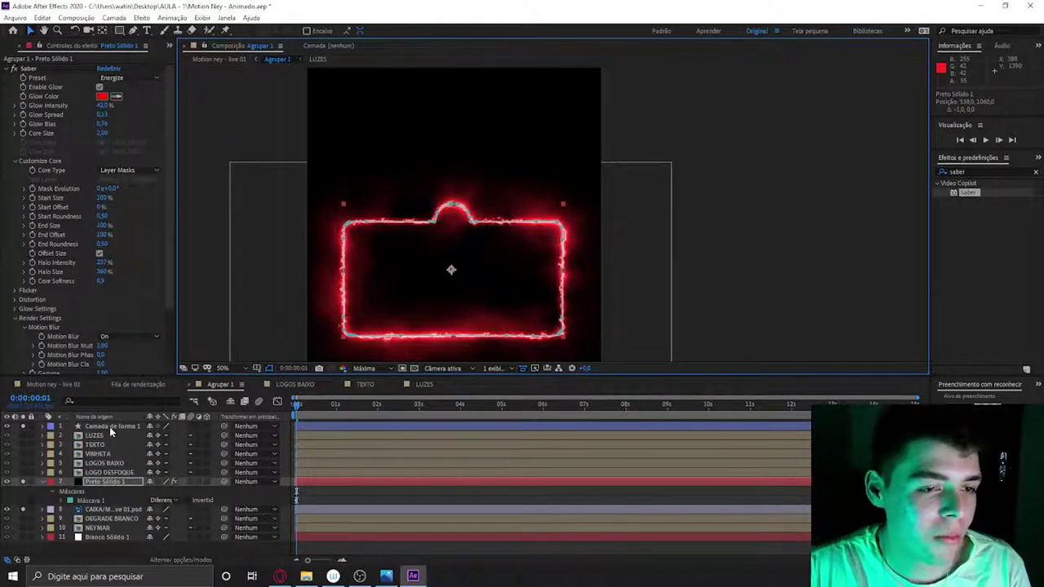
# Preview the Motion ney - live 01 comp, then reopen Agrupar 1 and unsolo the box layer
pyautogui.click(53, 383)
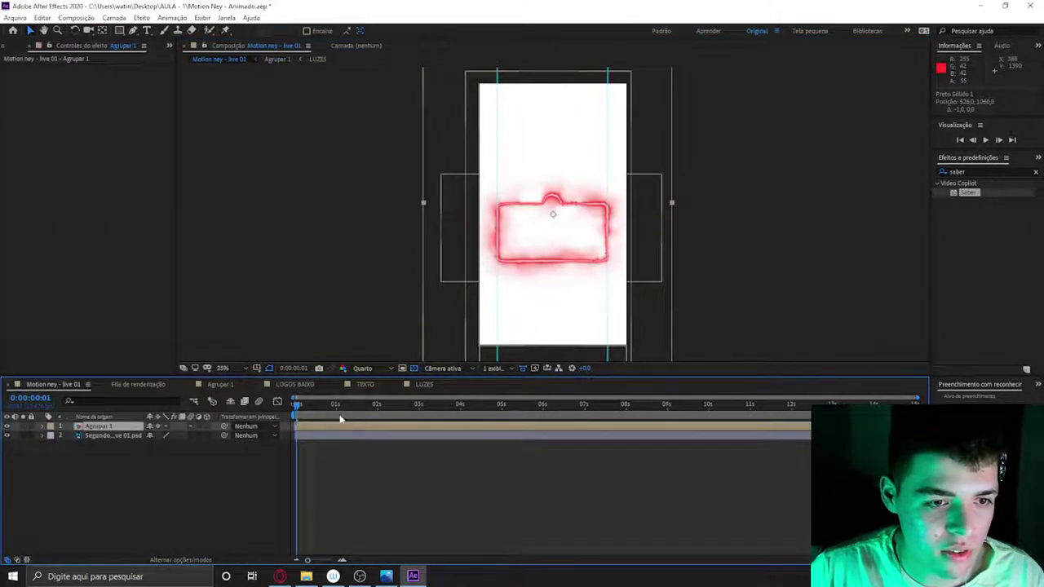
pyautogui.press('space')
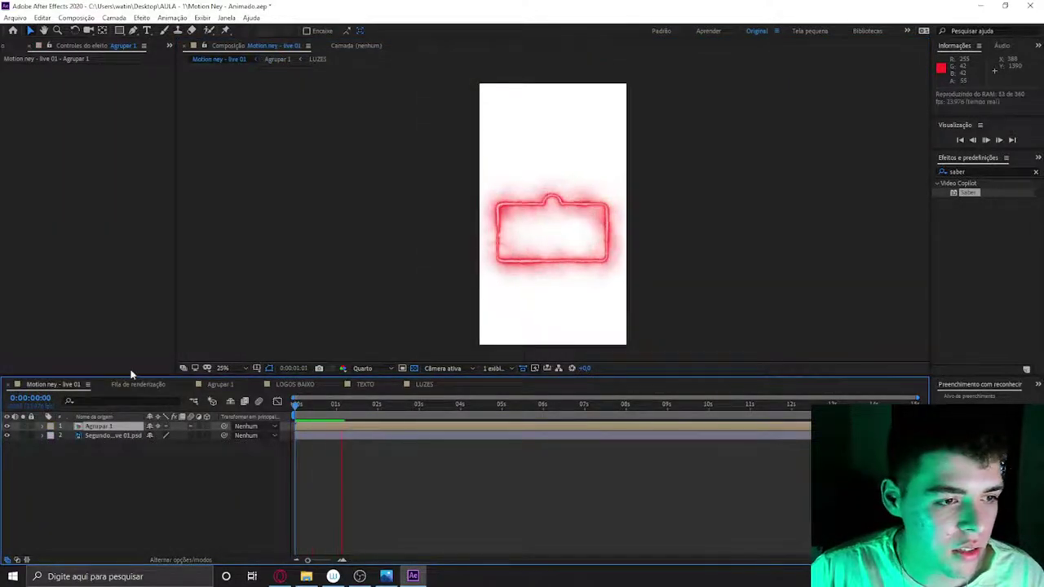
pyautogui.doubleClick(99, 425)
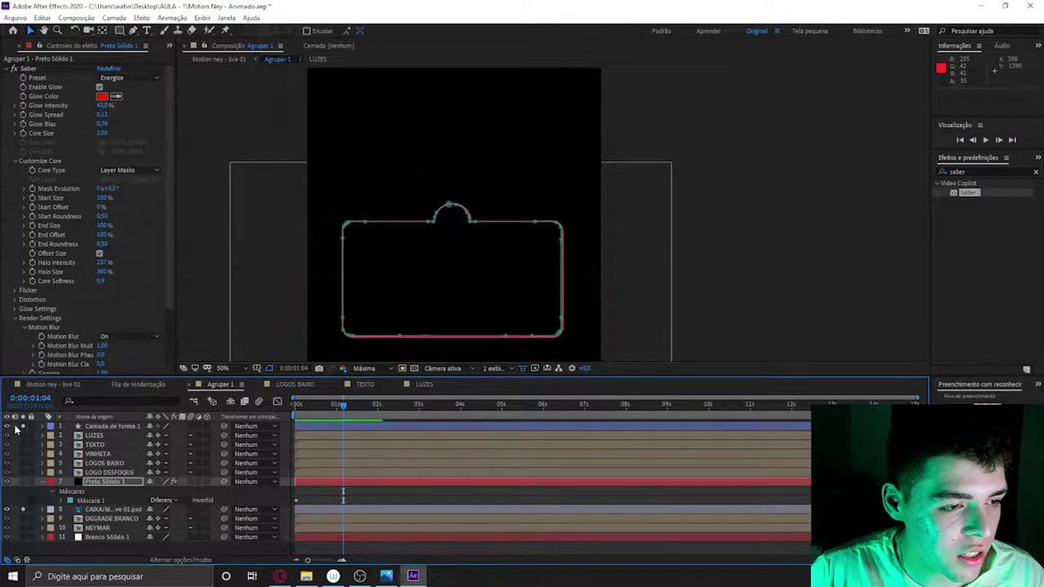
pyautogui.click(22, 509)
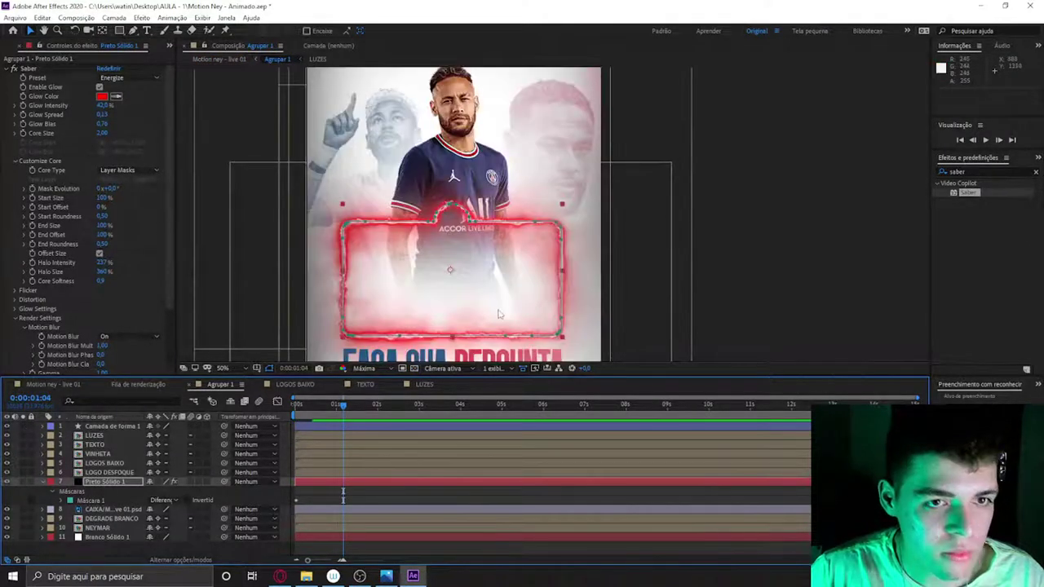
# Scrub Saber's Glow Bias to 0,71 and Glow Spread to 0,44, with Glow Intensity at 29%
pyautogui.scroll(-2, 531, 261)
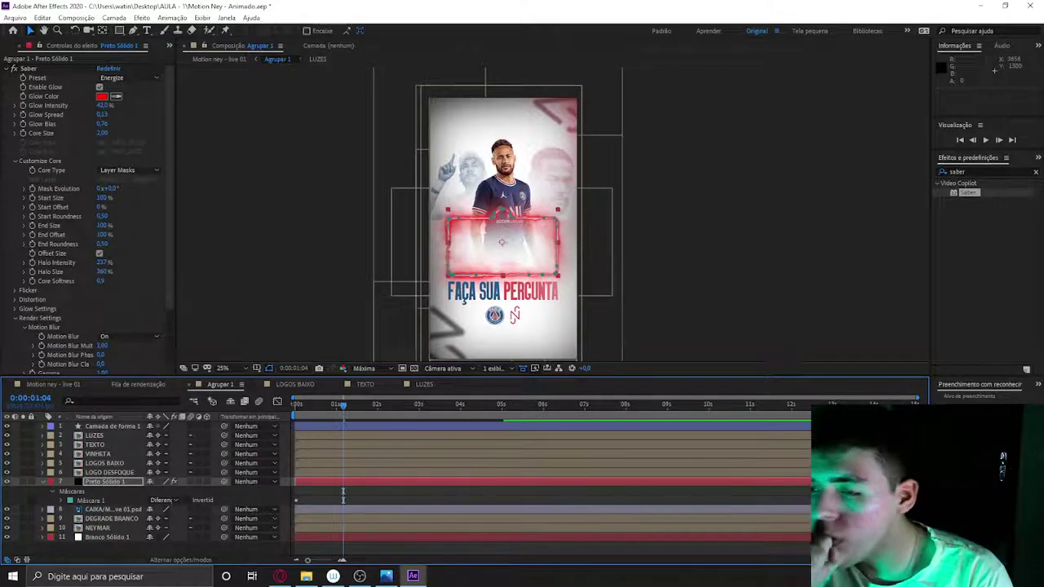
pyautogui.click(102, 106)
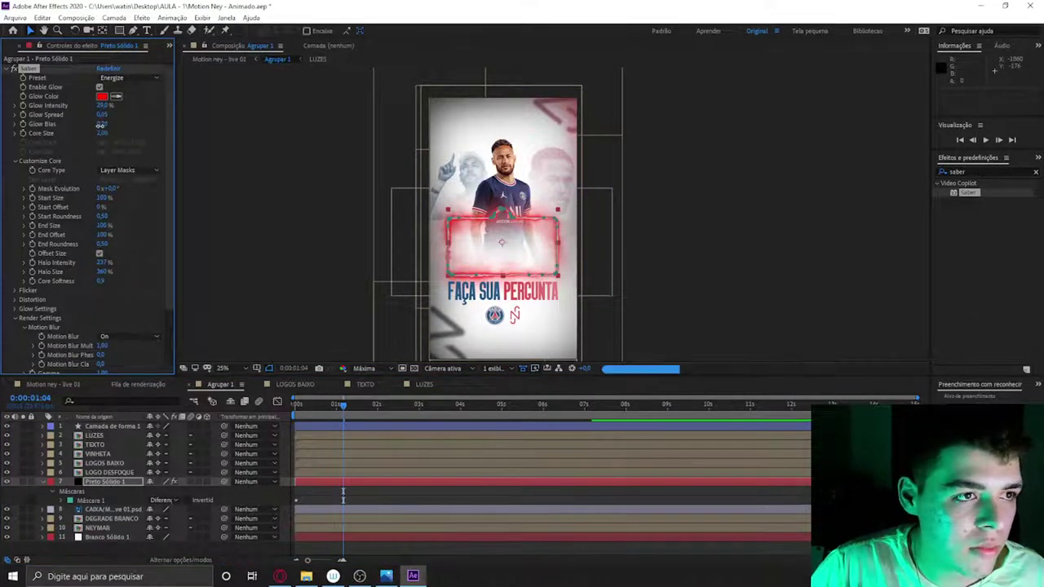
pyautogui.moveTo(100, 125); pyautogui.dragTo(105, 124)
pyautogui.click(482, 187)
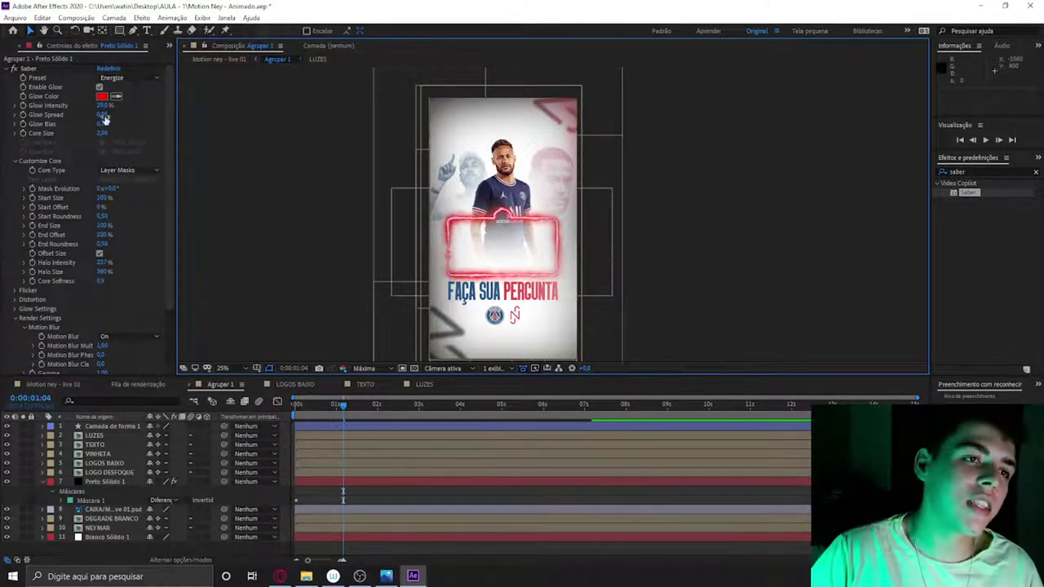
pyautogui.moveTo(104, 119); pyautogui.dragTo(127, 107)
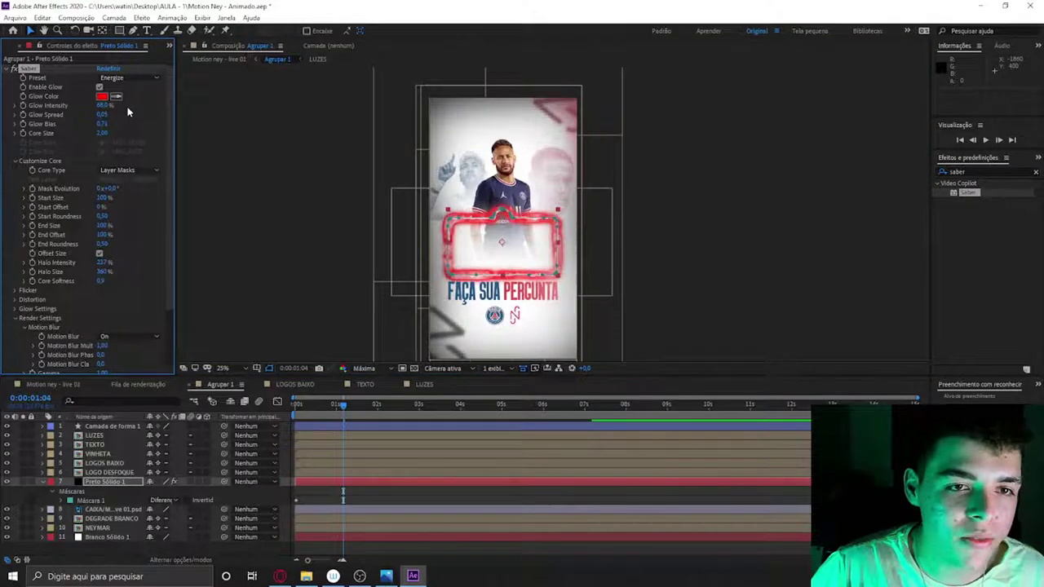
pyautogui.hotkey('ctrl', 'z')
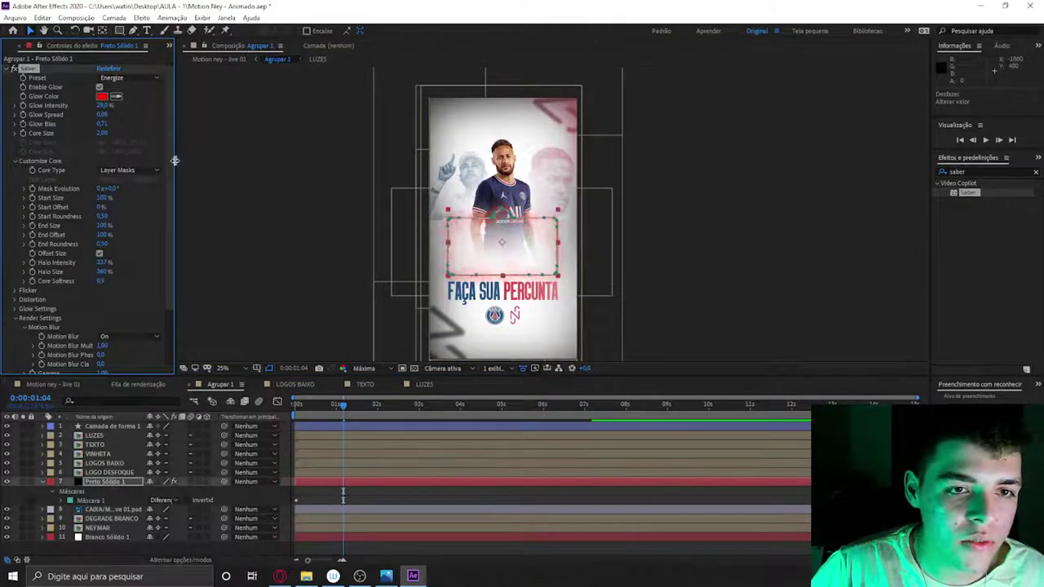
pyautogui.moveTo(102, 115); pyautogui.dragTo(100, 116)
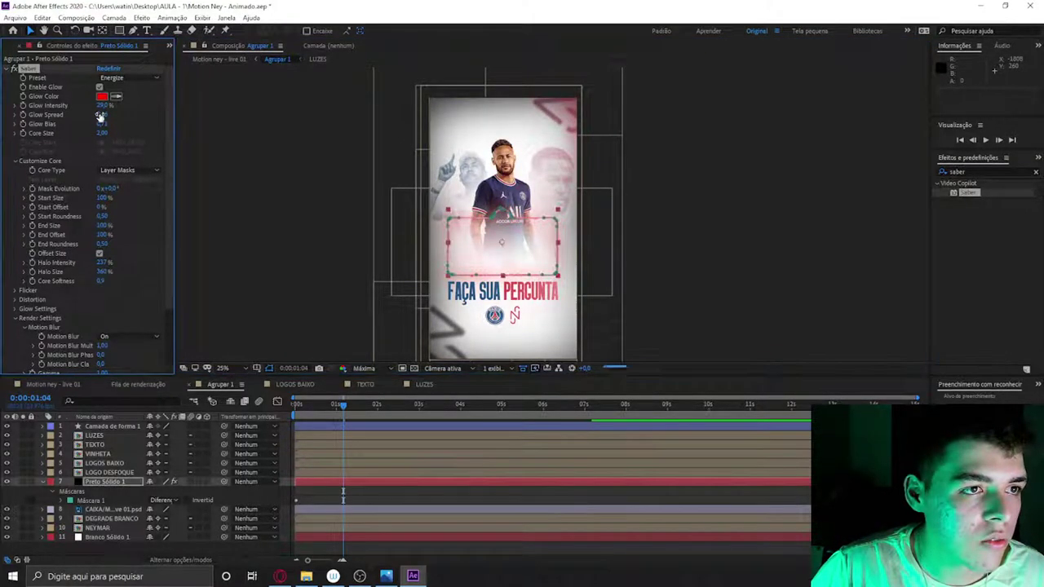
pyautogui.click(727, 137)
pyautogui.scroll(2, 554, 243)
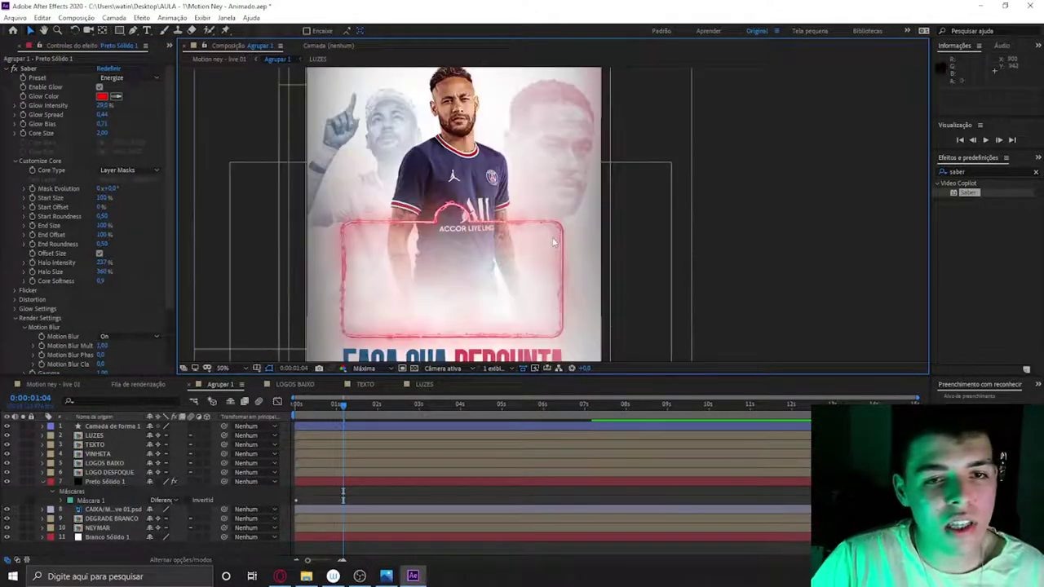
pyautogui.click(98, 482)
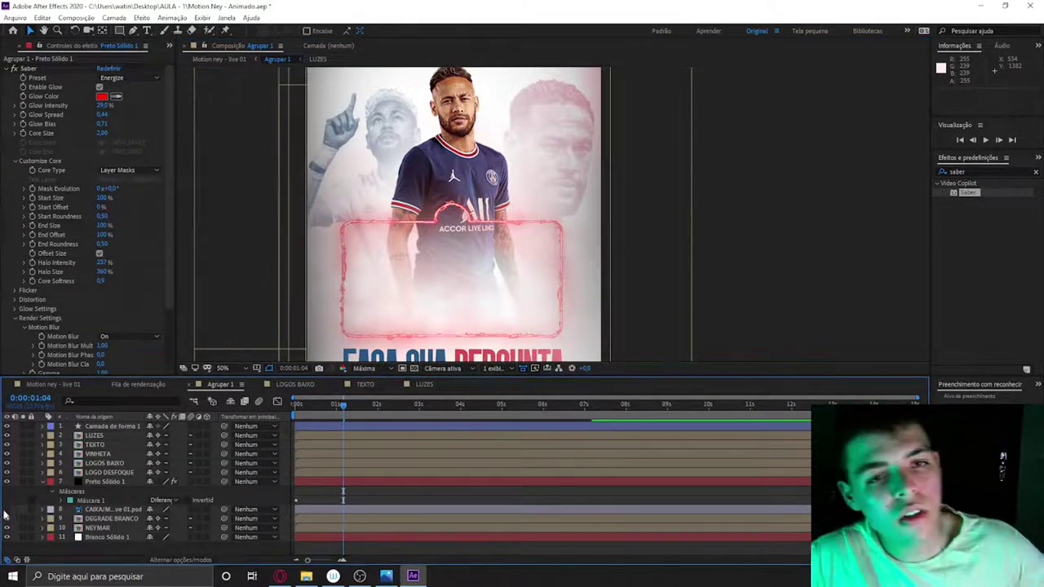
pyautogui.click(95, 510)
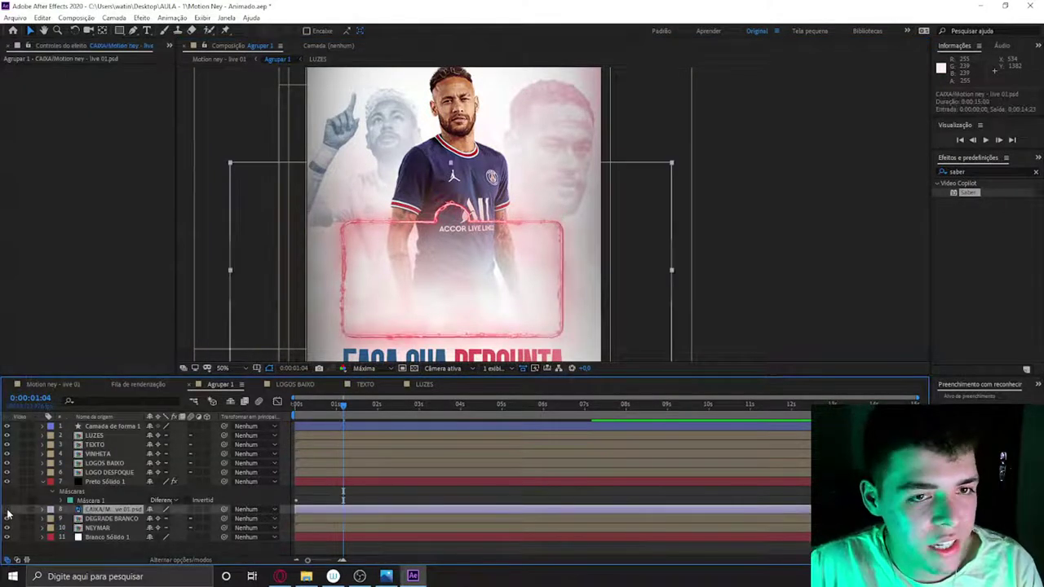
# Delete the CAIXA box image layer from Agrupar 1 and return to frame 0
pyautogui.press('Delete')
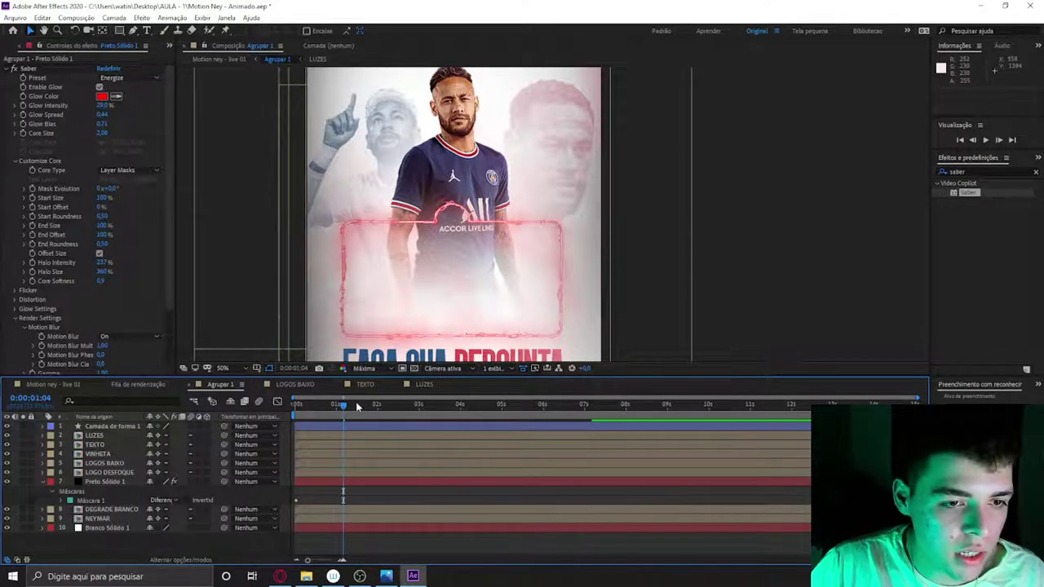
pyautogui.scroll(-2, 463, 256)
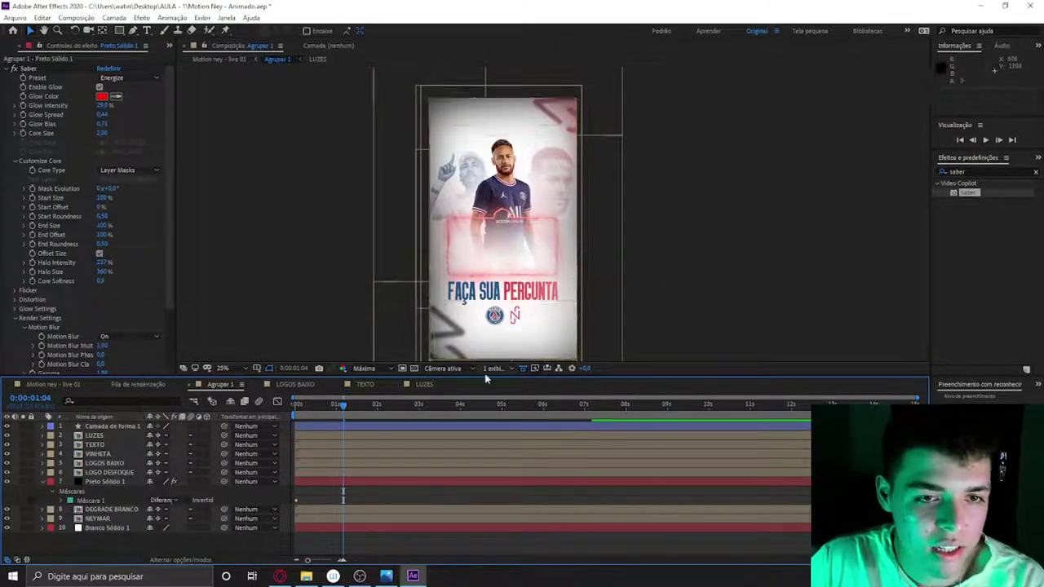
pyautogui.moveTo(340, 411); pyautogui.dragTo(296, 411)
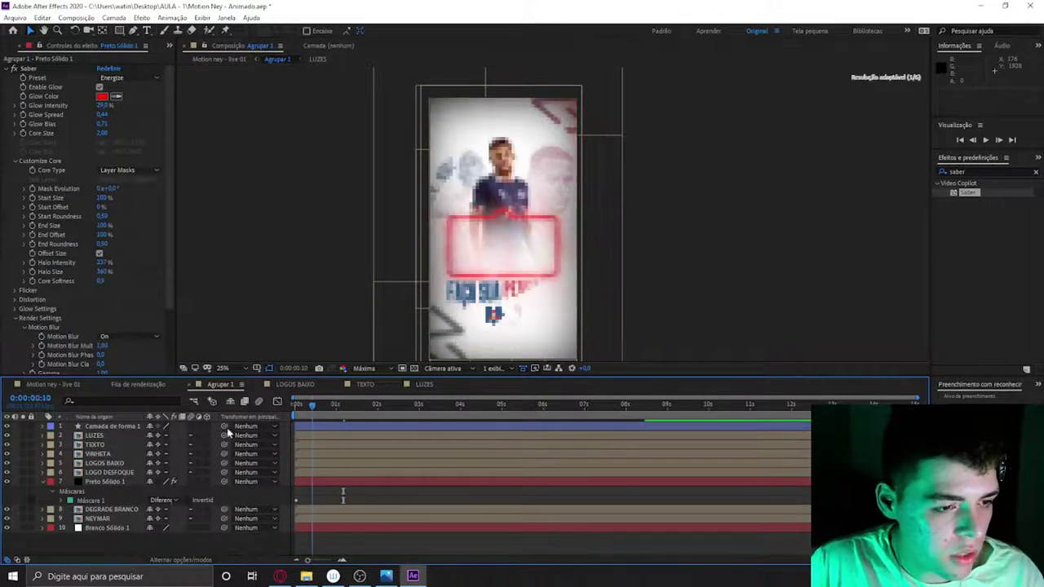
# Select Preto Sólido 1 and scrub Saber's Mask Evolution to try different values
pyautogui.click(43, 483)
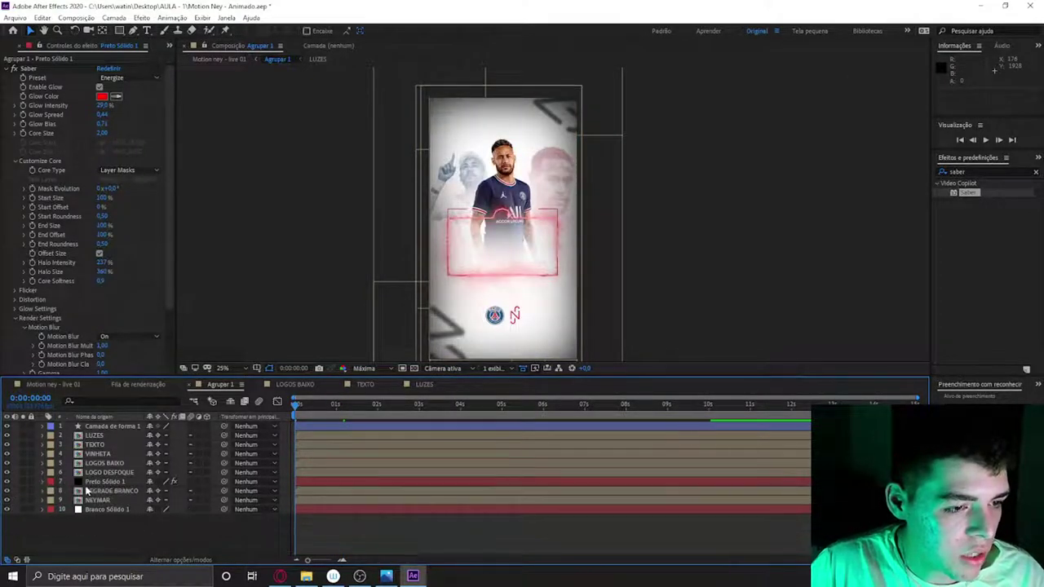
pyautogui.click(102, 483)
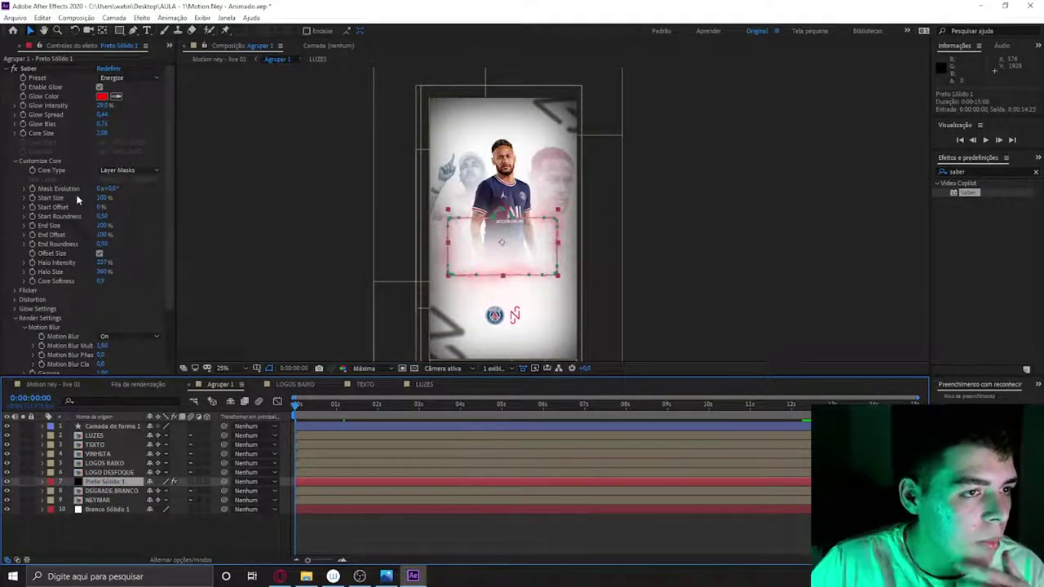
pyautogui.moveTo(108, 188)
pyautogui.mouseDown()
pyautogui.moveTo(94, 190)
pyautogui.moveTo(108, 201)
pyautogui.mouseUp()
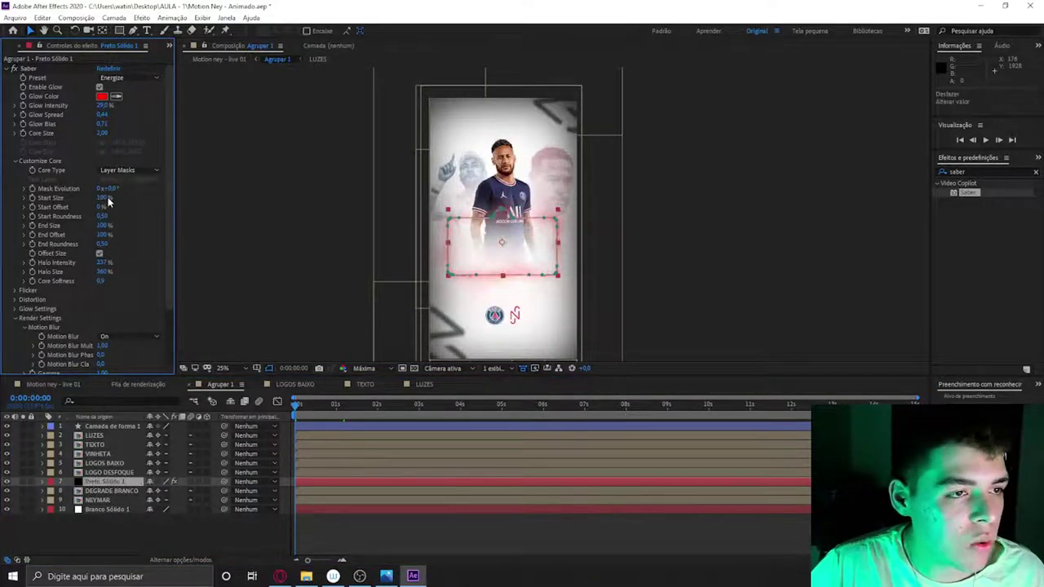
# Add a time expression to Mask Evolution and set viewer resolution to Terceiro
pyautogui.keyDown('alt'); pyautogui.click(31, 188); pyautogui.keyUp('alt')
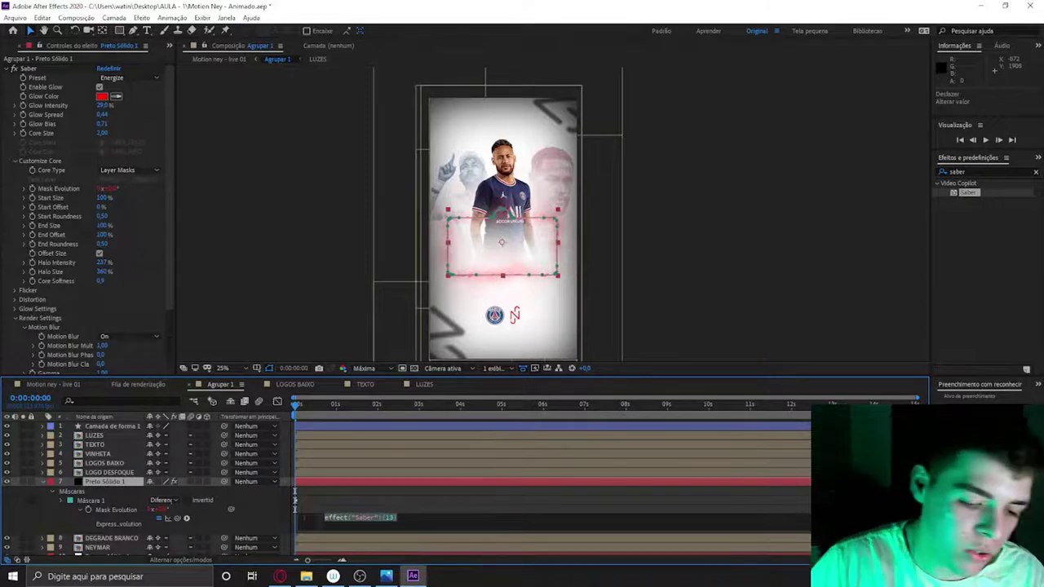
pyautogui.write('tim')
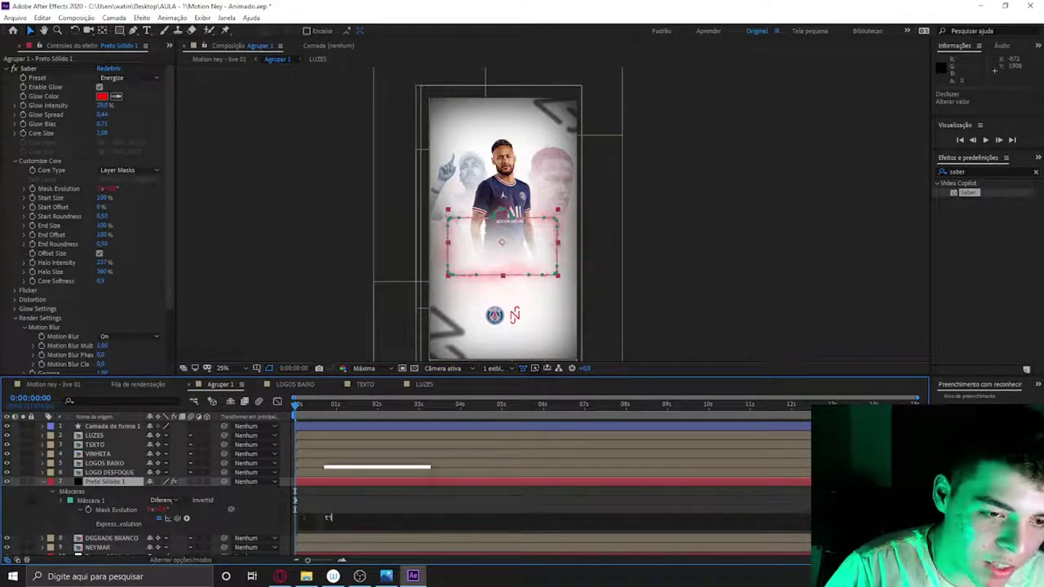
pyautogui.press('Return')
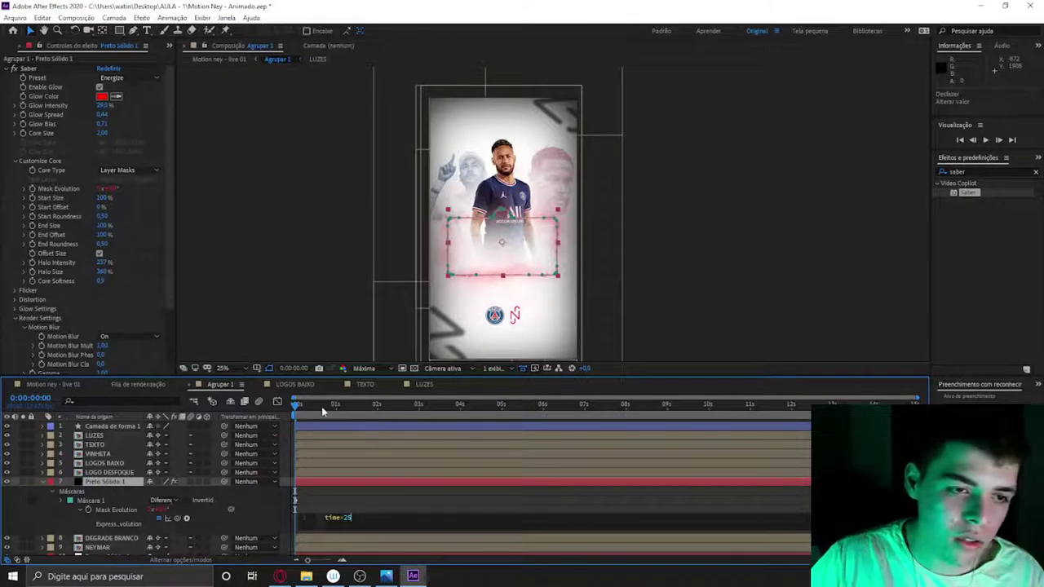
pyautogui.click(388, 369)
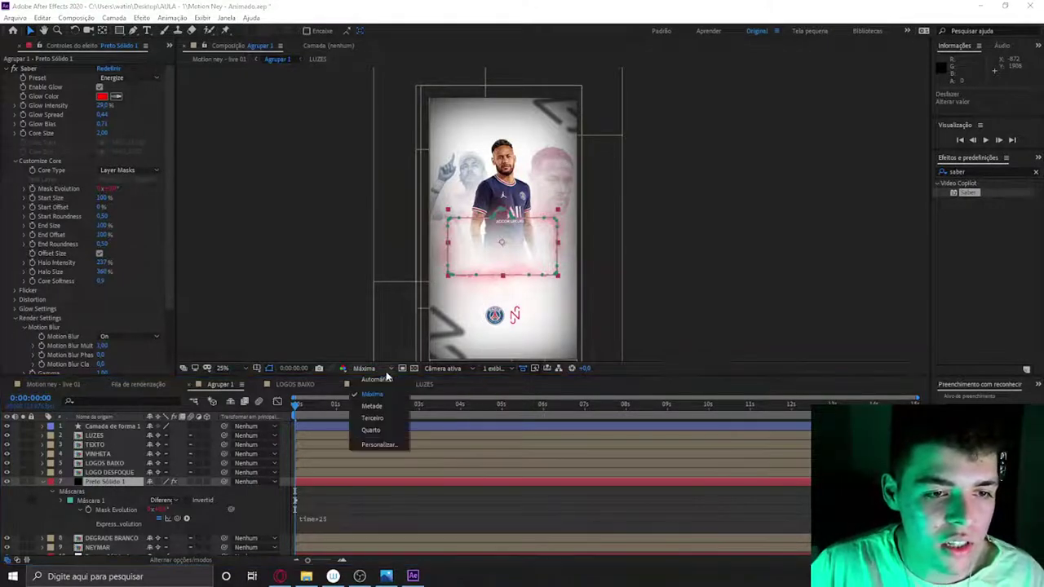
pyautogui.click(389, 419)
# Change the Mask Evolution expression to time*50 and preview the animated neon box
pyautogui.click(334, 519)
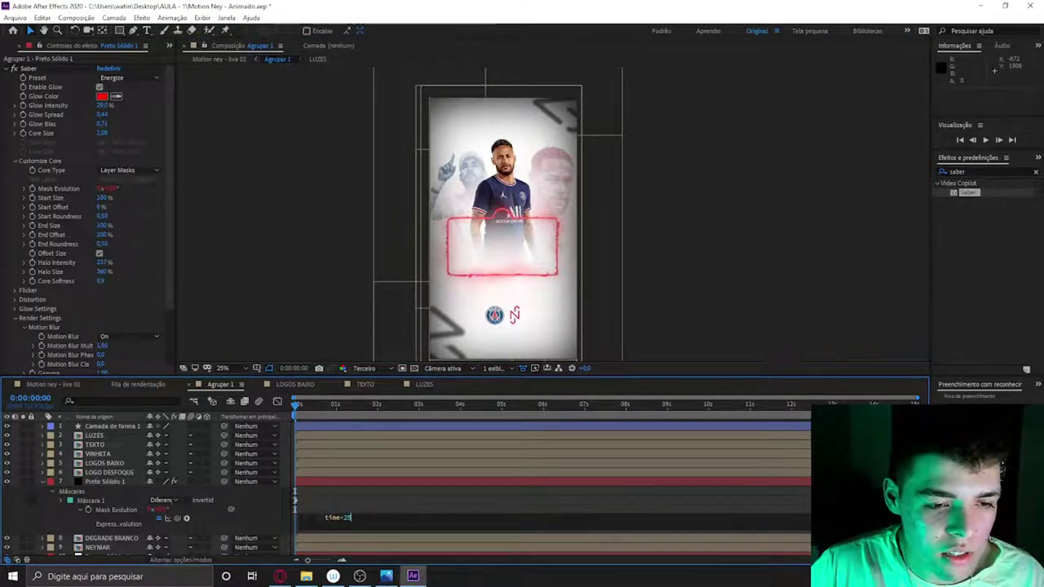
pyautogui.write('time*50')
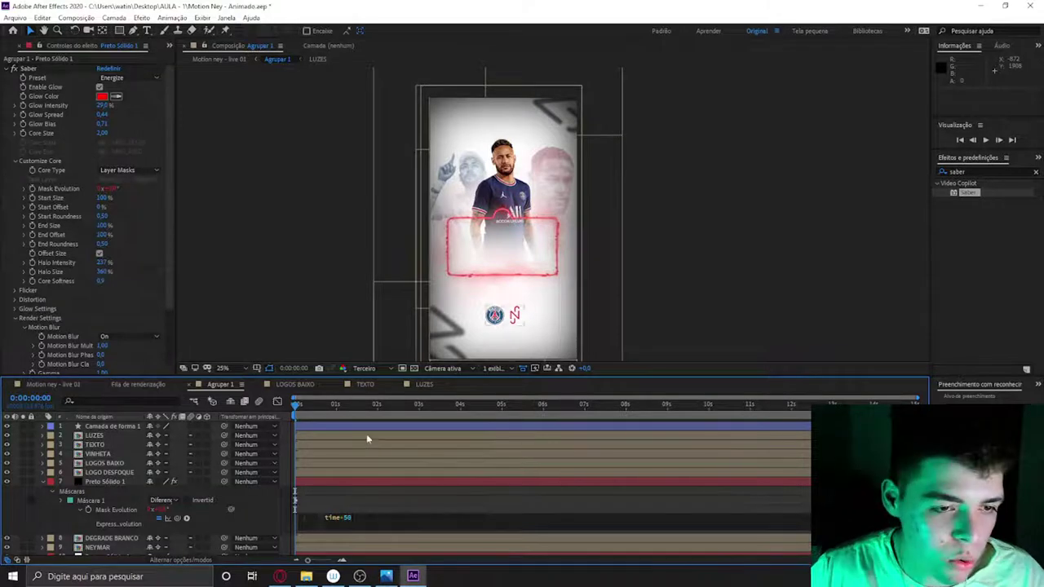
pyautogui.click(322, 413)
pyautogui.press('space')
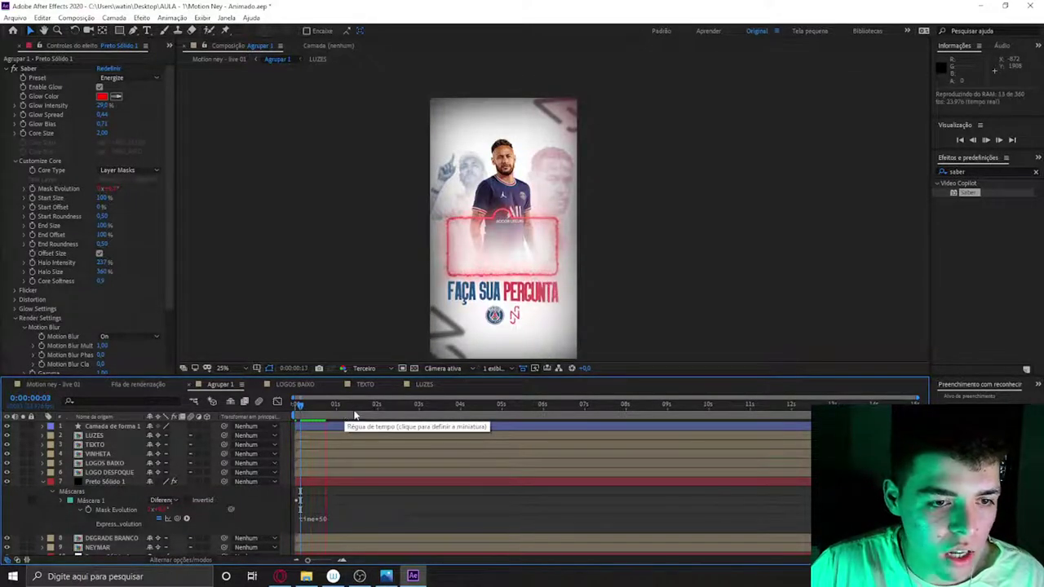
pyautogui.press('space')
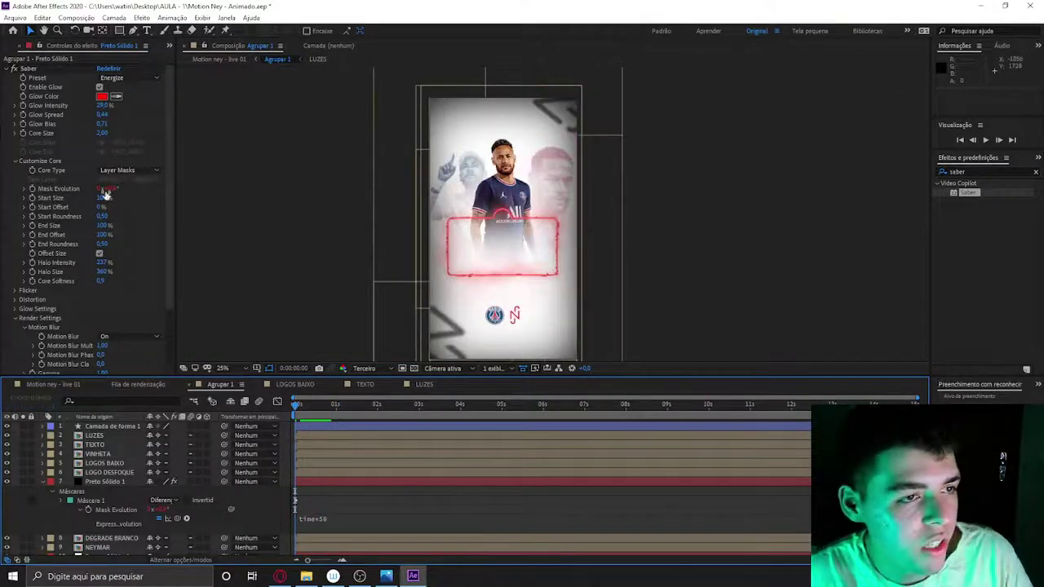
pyautogui.click(499, 231)
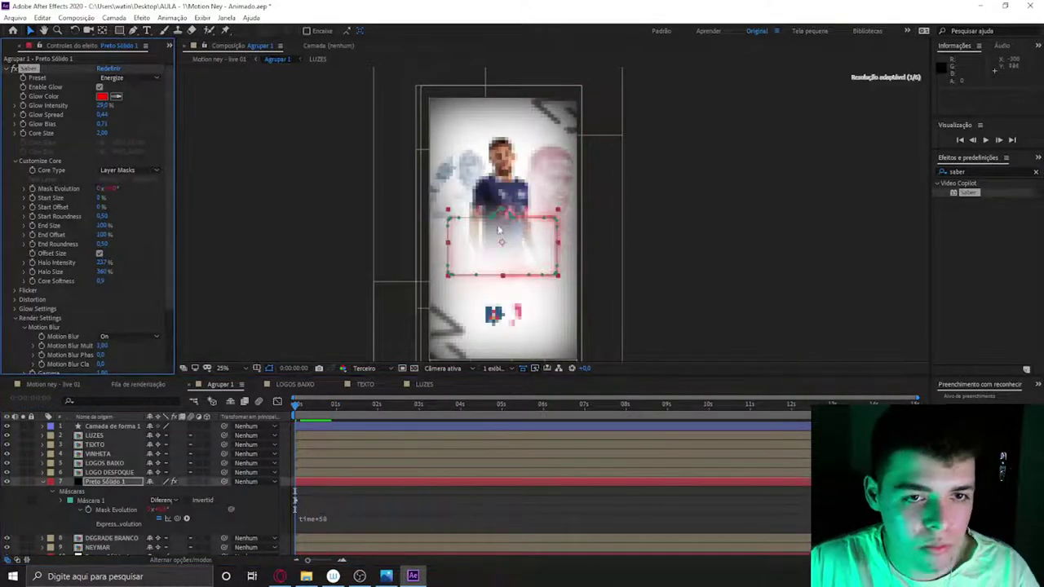
pyautogui.press('space')
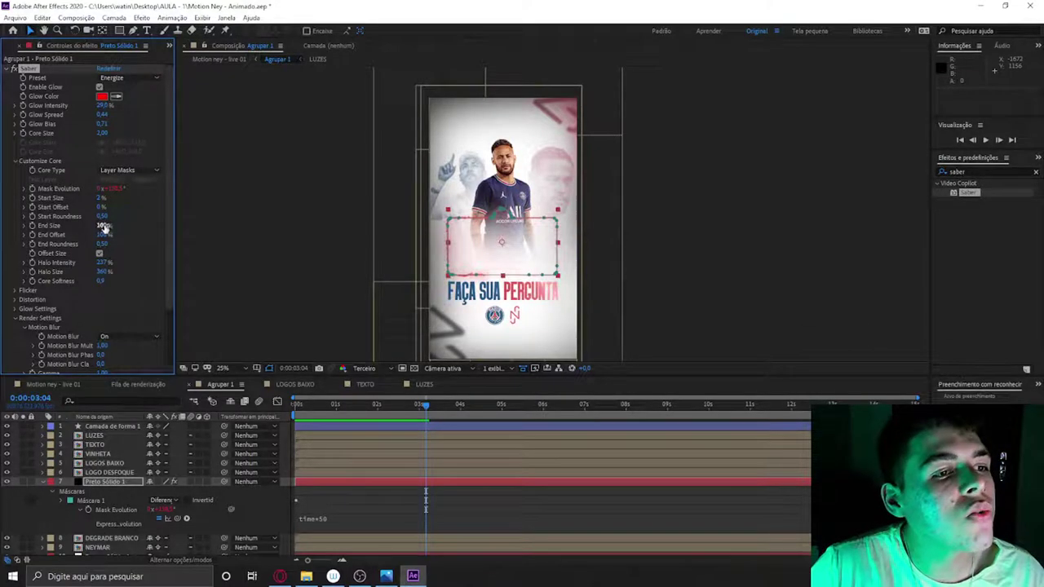
# Try Saber End Size at 0%, undo it, then preview Agrupar 1 from the start to 0:00:07:22
pyautogui.moveTo(105, 228); pyautogui.dragTo(19, 229)
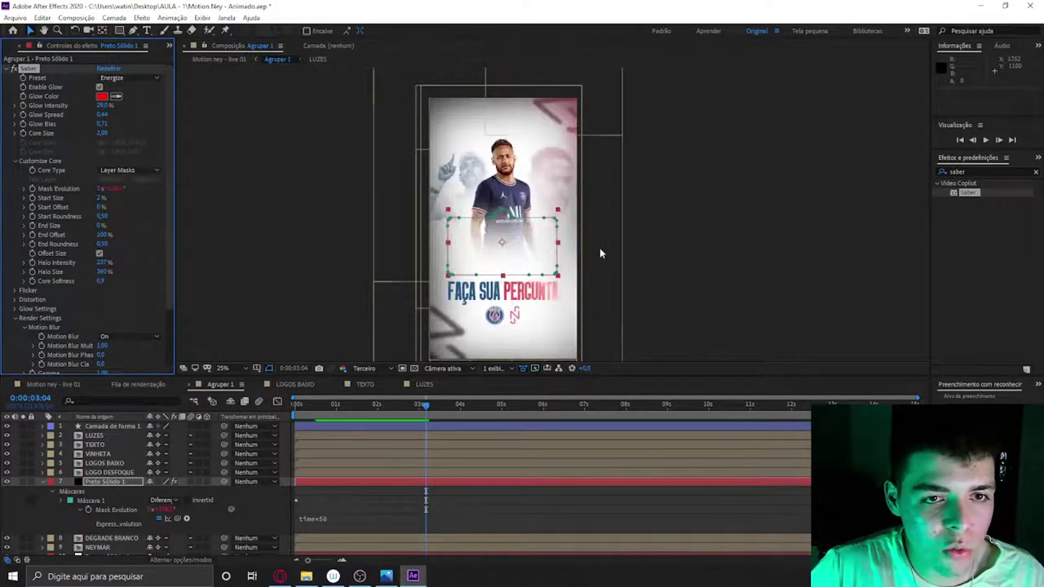
pyautogui.hotkey('ctrl', 'z')
pyautogui.press('Home')
pyautogui.press('space')
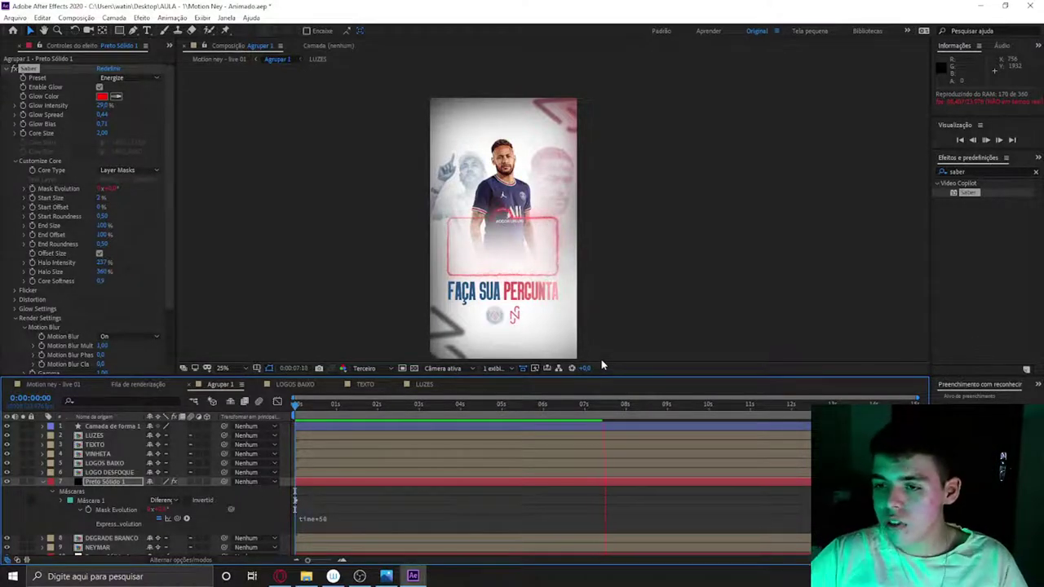
pyautogui.press('space')
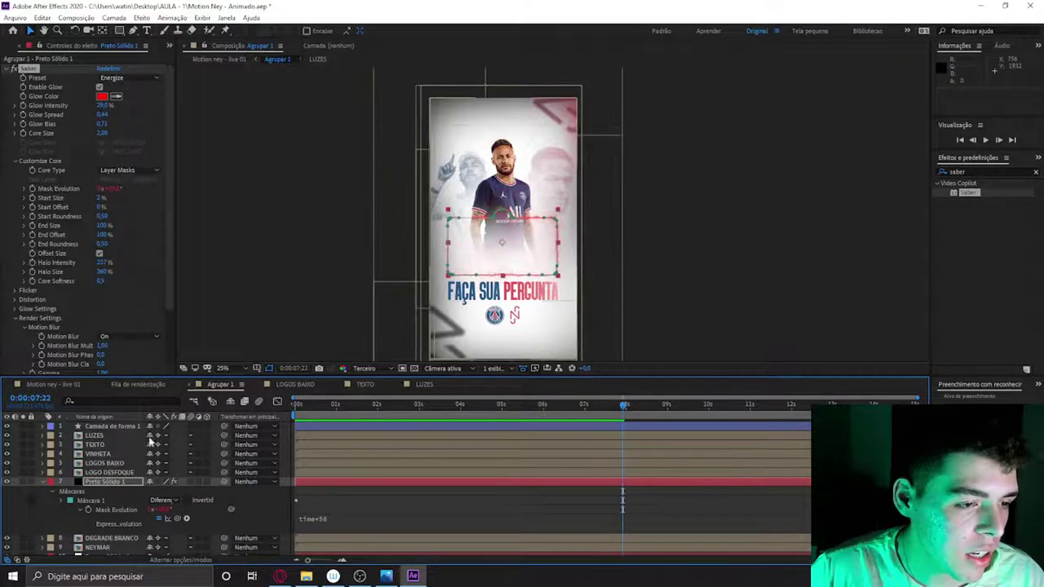
# Open the LOGOS BAIXO composition and set viewer resolution to Máxima
pyautogui.doubleClick(122, 464)
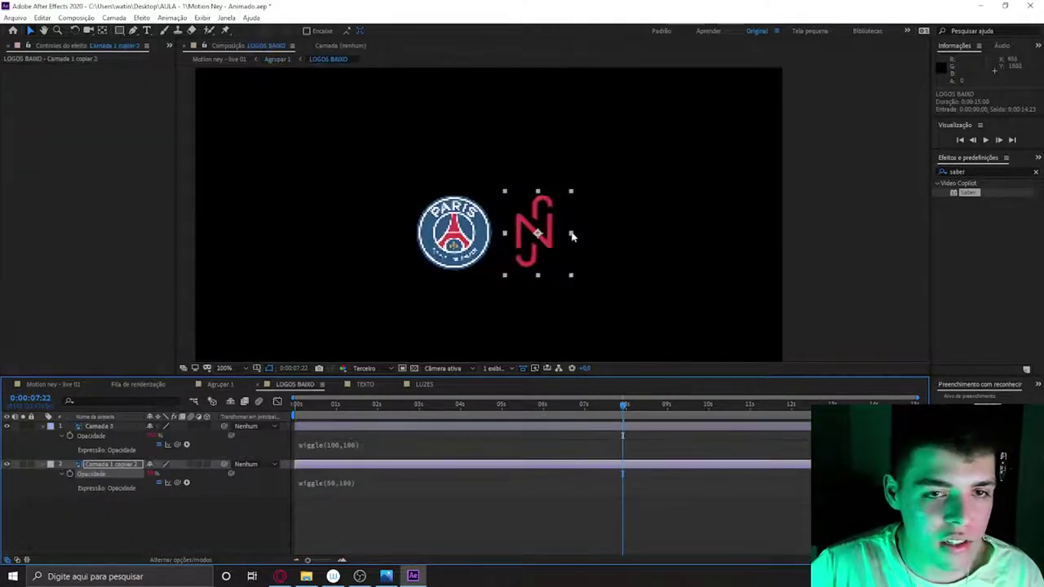
pyautogui.click(365, 368)
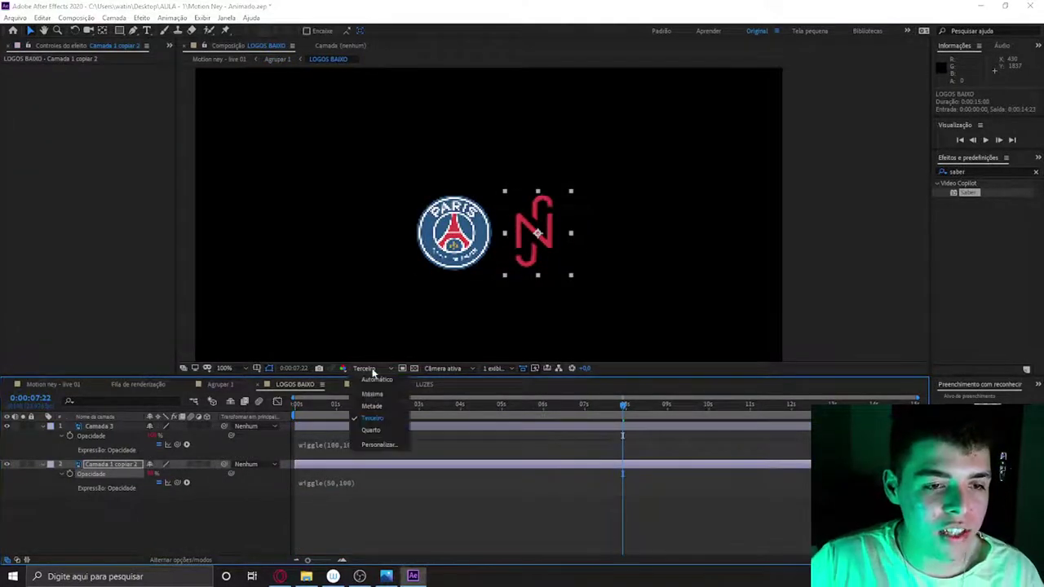
pyautogui.click(372, 395)
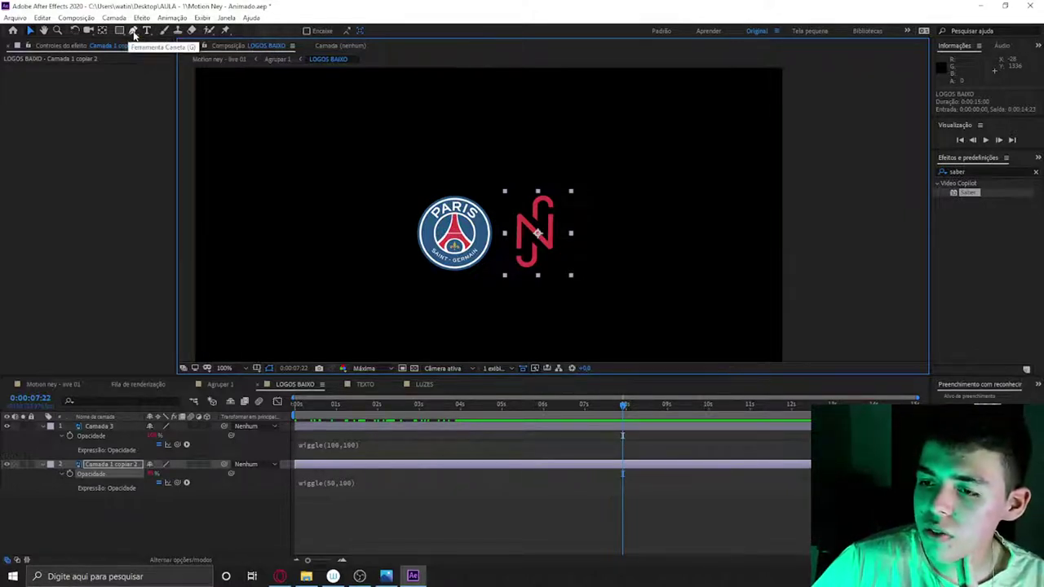
# With the Pen tool at 200% zoom, trace mask points along the N logo on Camada 1 copiar 2
pyautogui.click(134, 31)
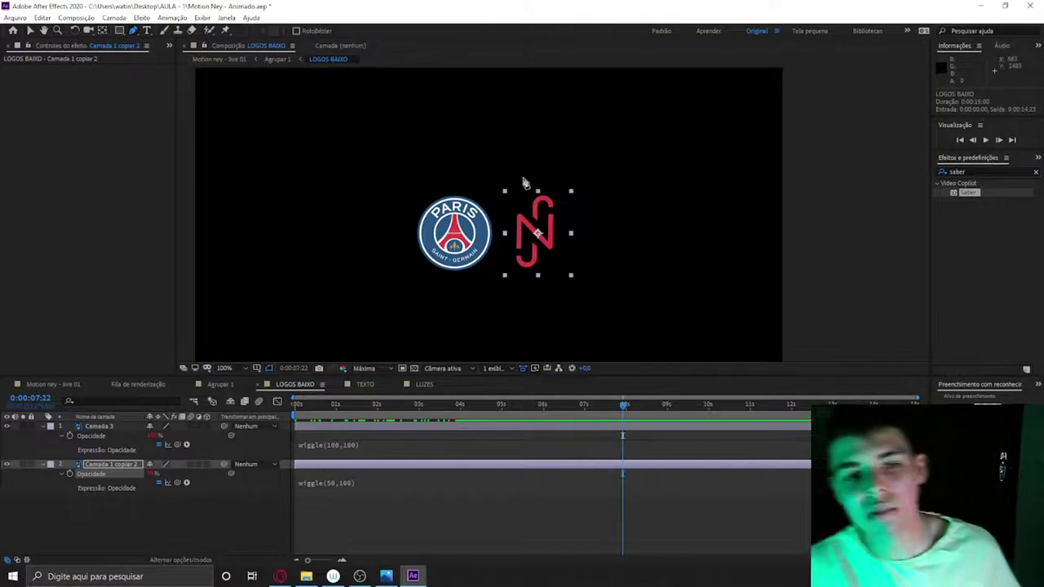
pyautogui.press('.')
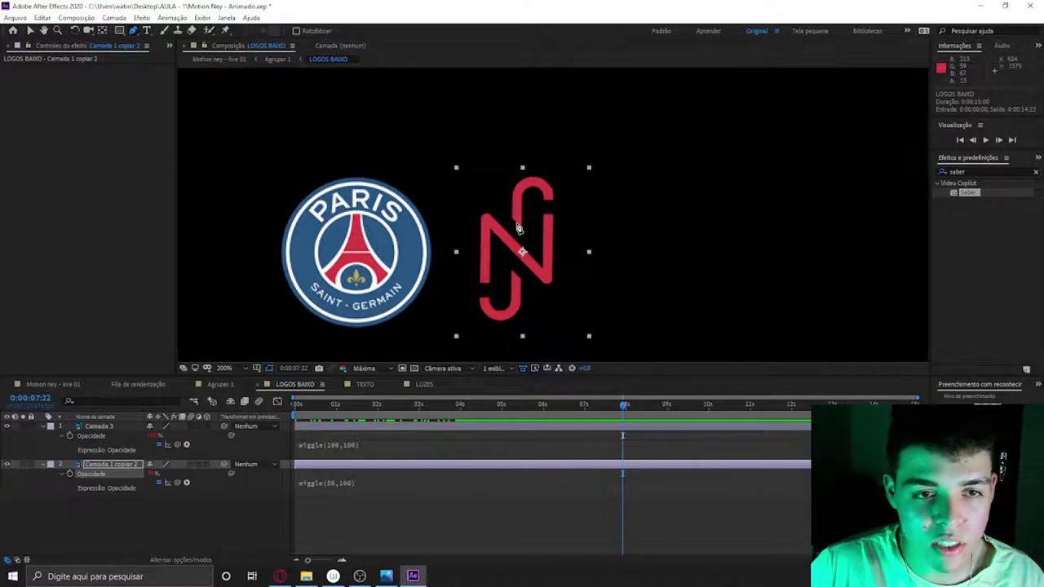
pyautogui.click(330, 470)
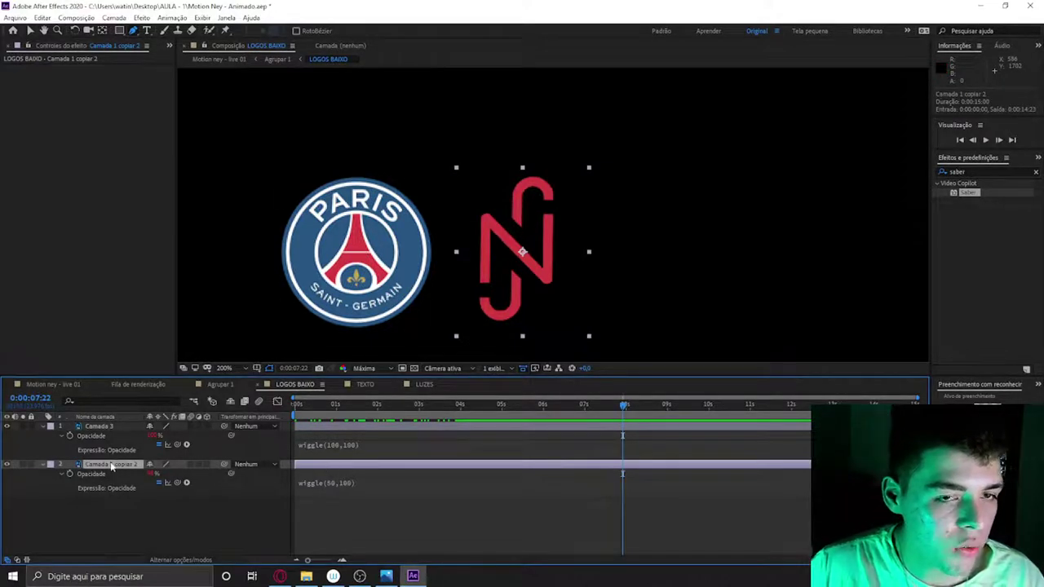
pyautogui.moveTo(485, 301); pyautogui.dragTo(504, 319)
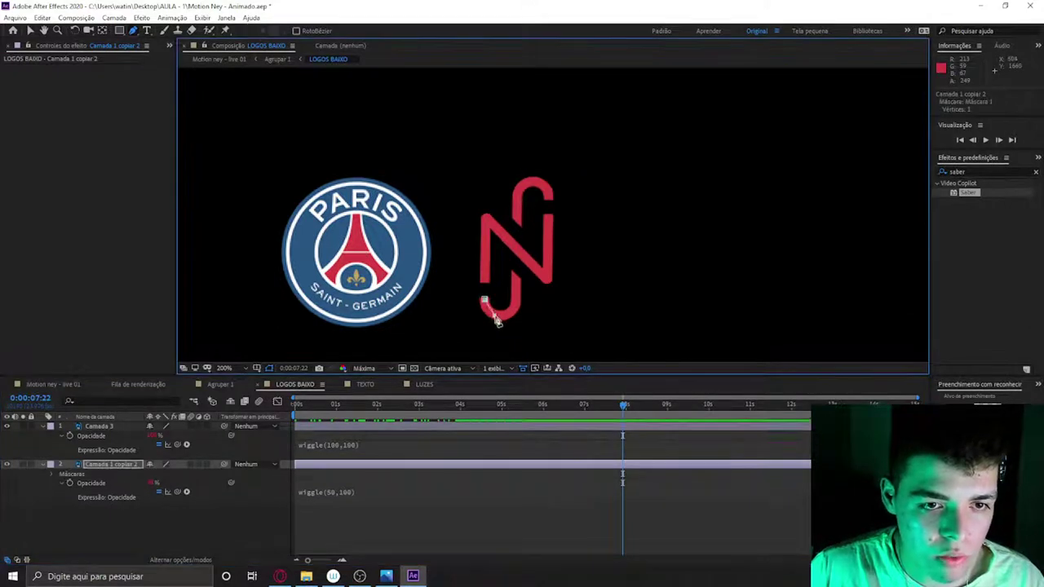
pyautogui.click(517, 282)
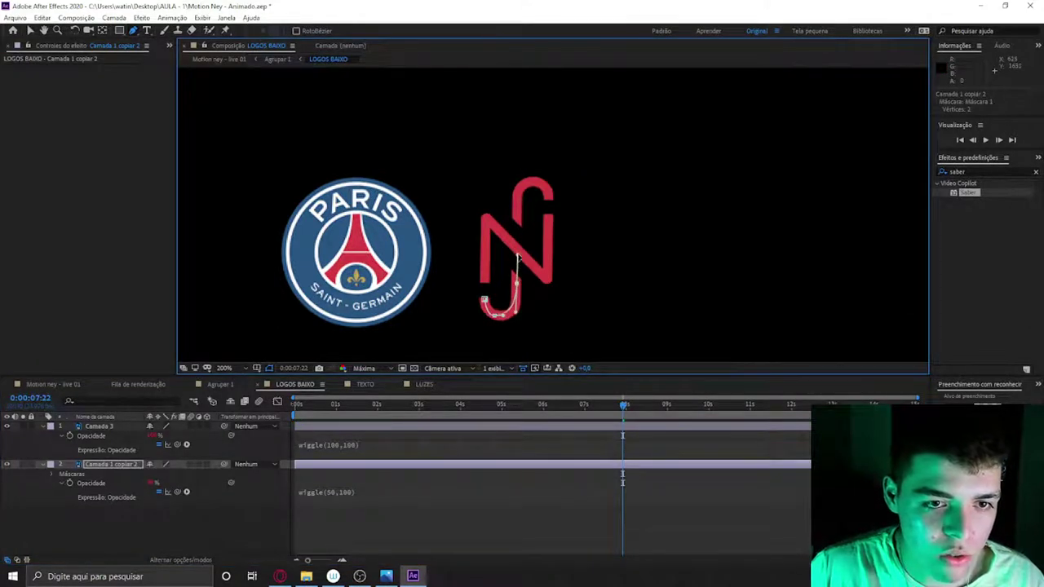
pyautogui.click(516, 188)
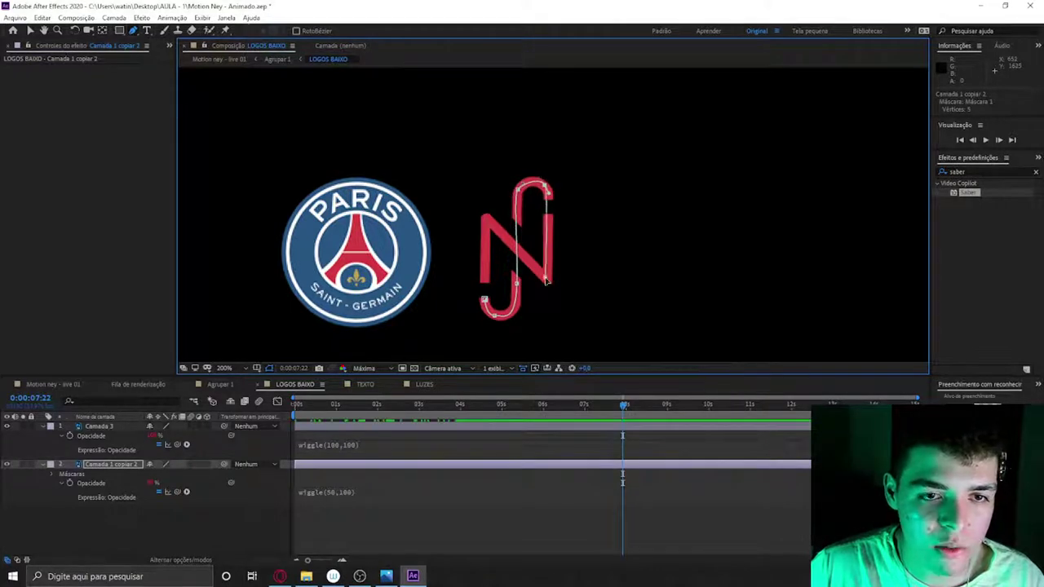
pyautogui.click(488, 219)
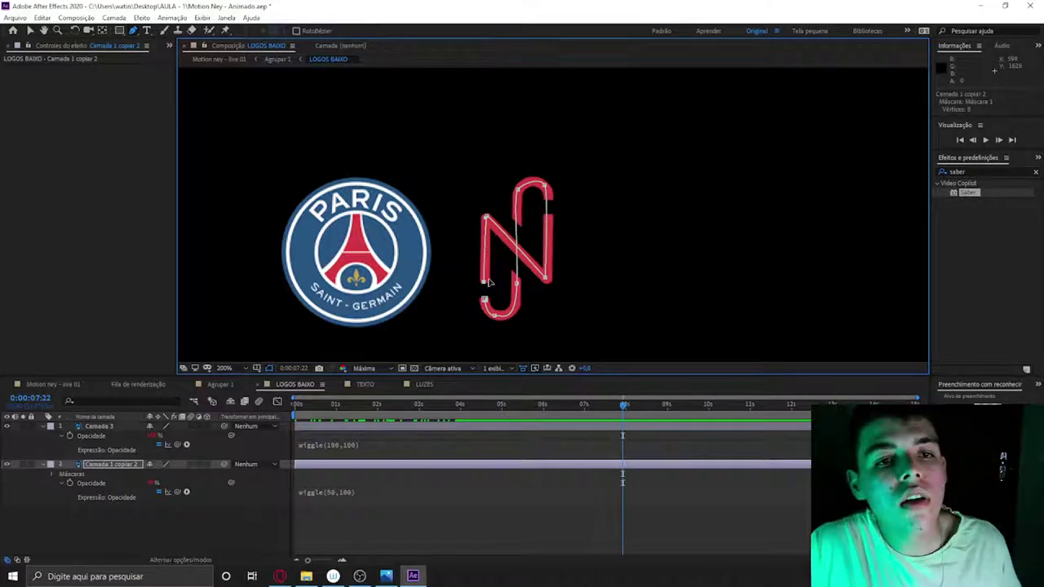
# Apply the Traçado effect to Camada 1 copiar 2, adjust Tamanho do pincel, and open its Cor swatch
pyautogui.hotkey('ctrl', '5')
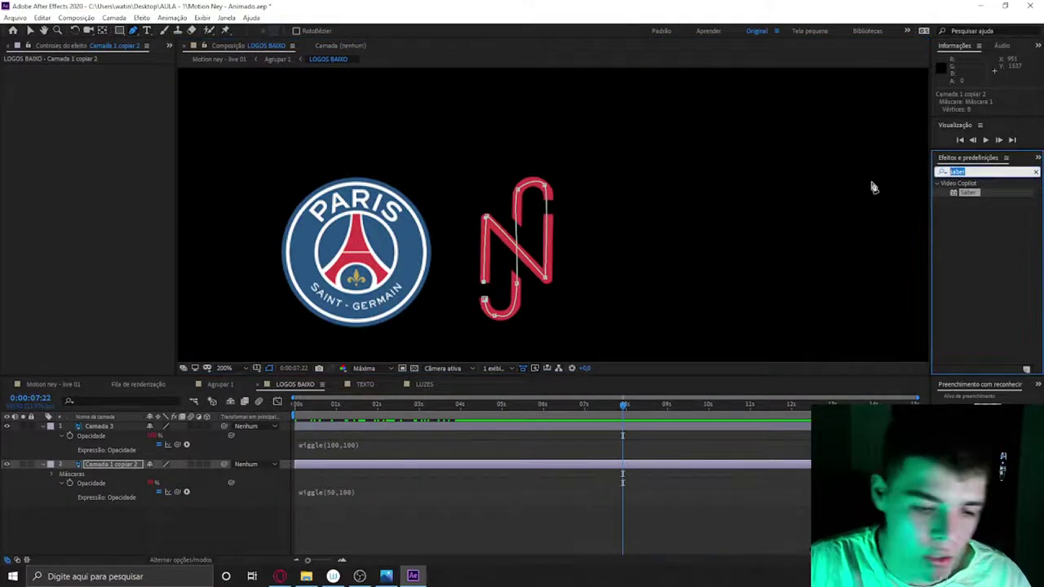
pyautogui.write('traça')
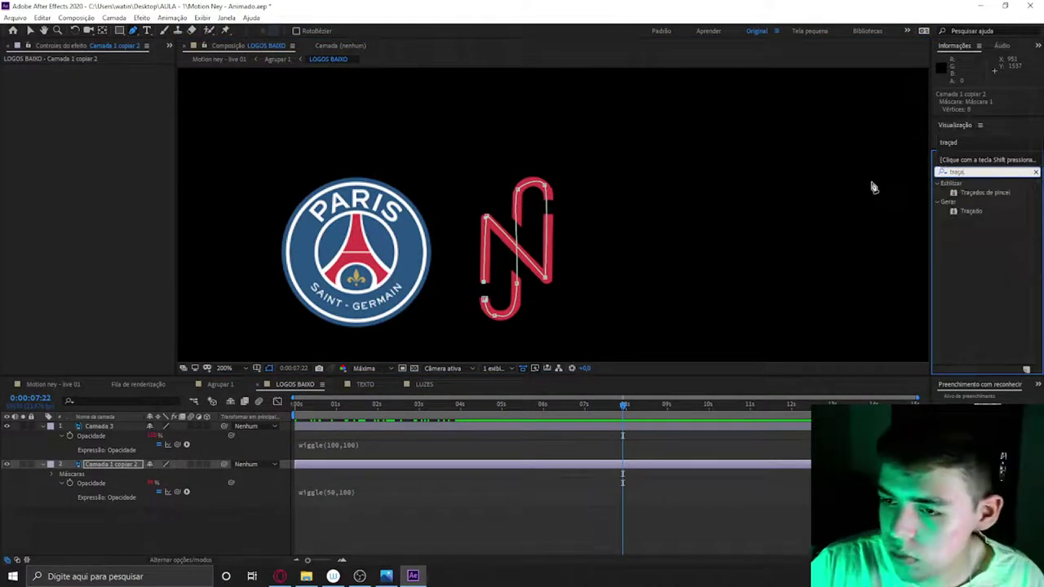
pyautogui.moveTo(980, 212); pyautogui.dragTo(523, 226)
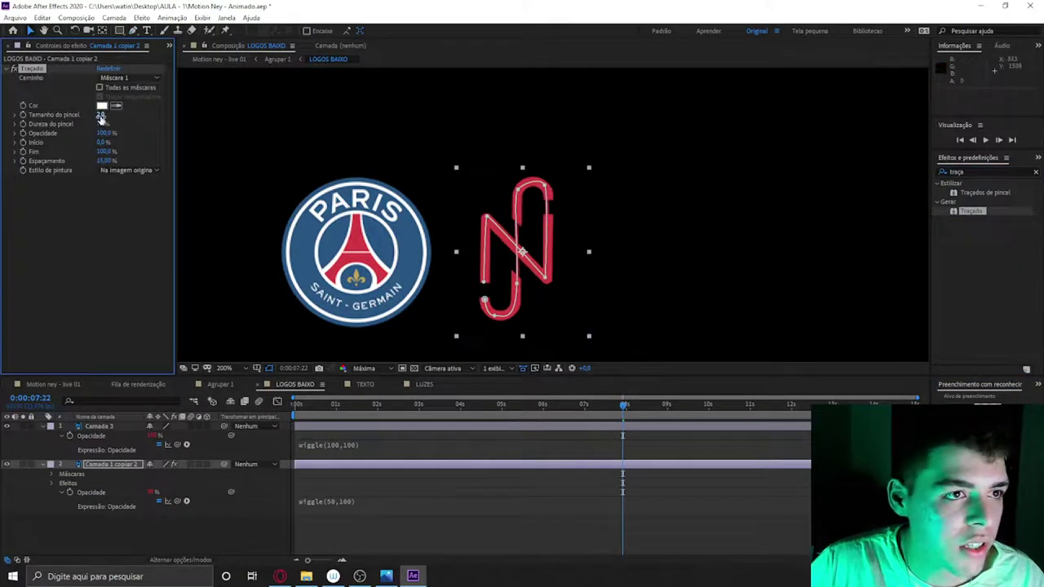
pyautogui.moveTo(100, 117); pyautogui.dragTo(106, 115)
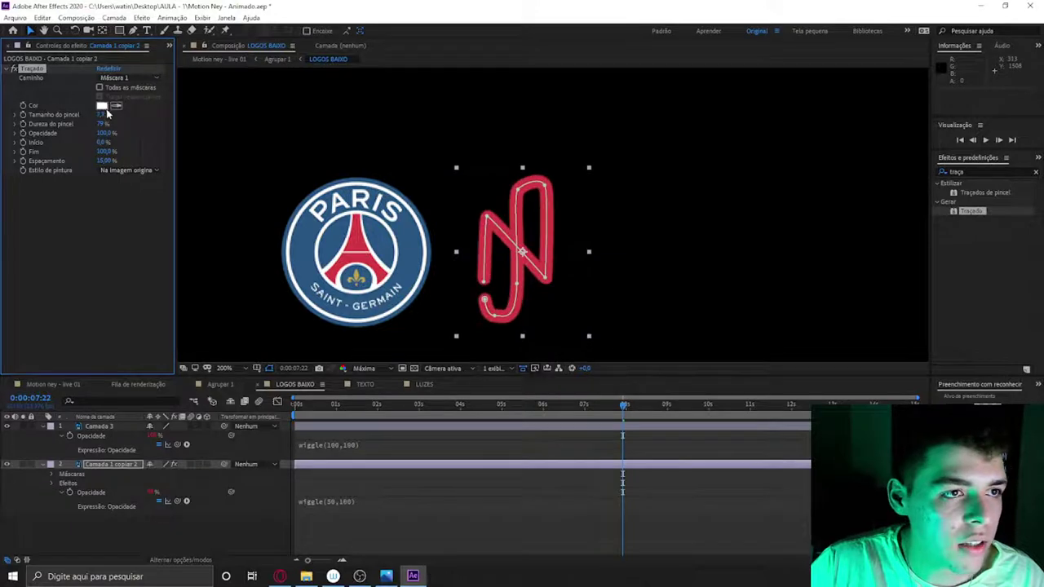
pyautogui.click(101, 106)
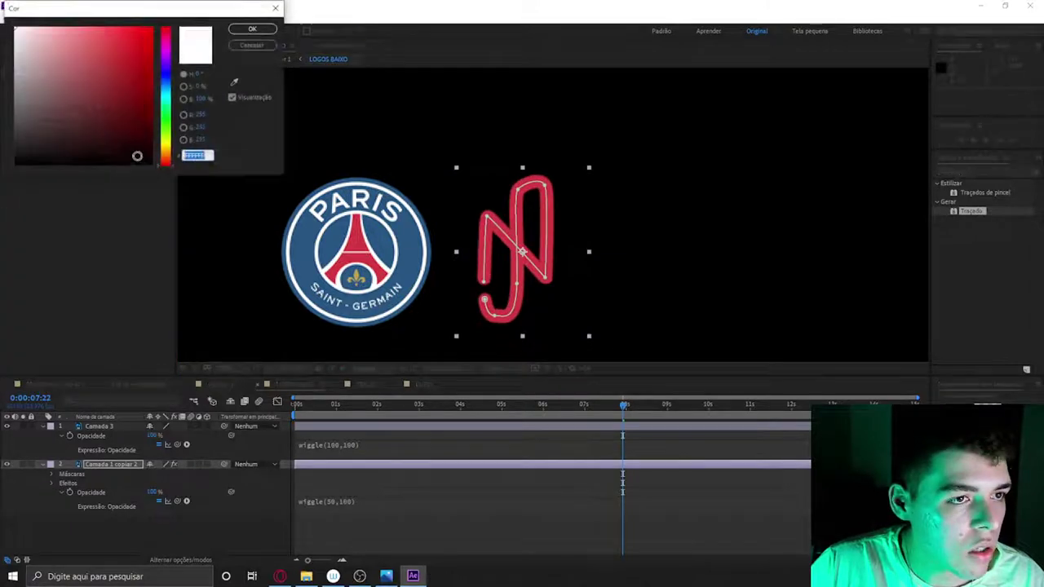
# Set the Traçado stroke to white, brush size 12, with Revelar imagem original paint style
pyautogui.click(262, 30)
pyautogui.click(122, 467)
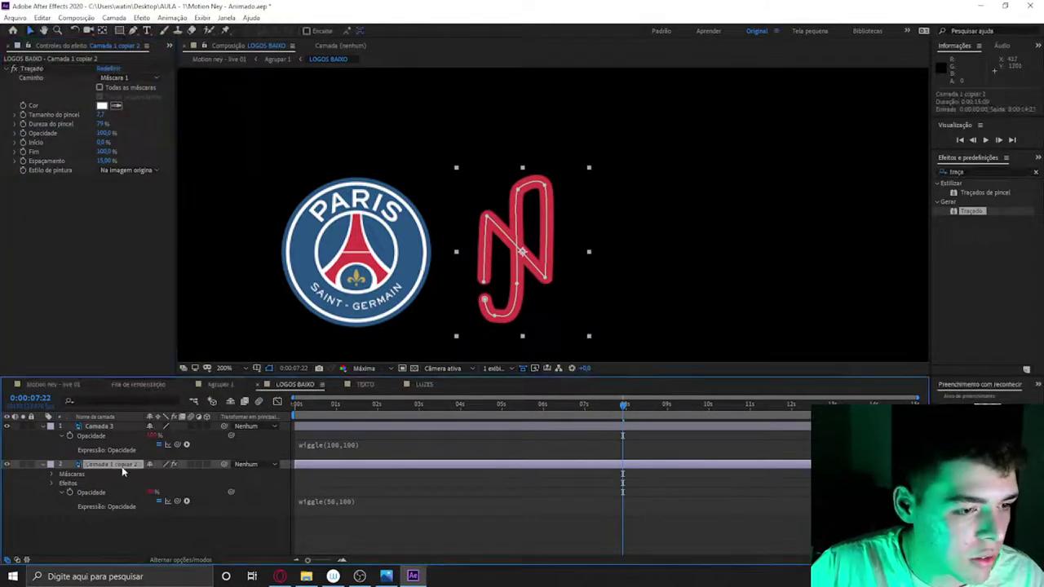
pyautogui.click(74, 485)
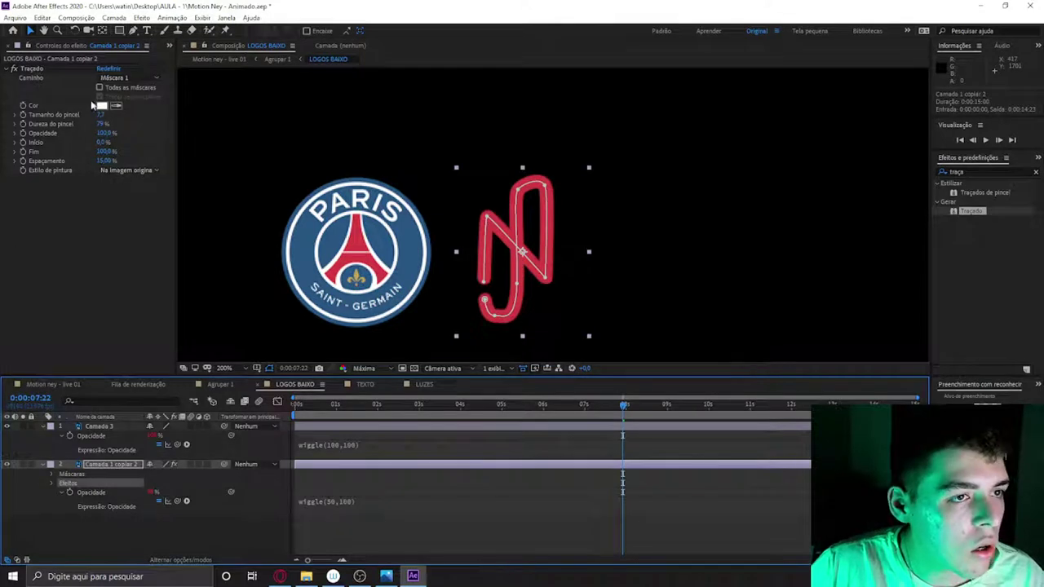
pyautogui.moveTo(101, 114); pyautogui.dragTo(130, 125)
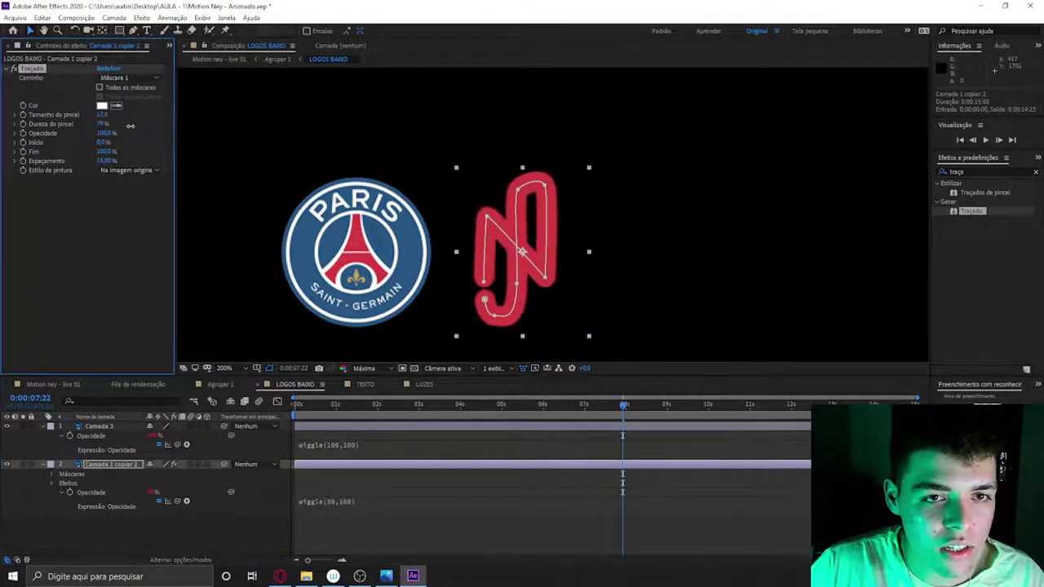
pyautogui.click(135, 173)
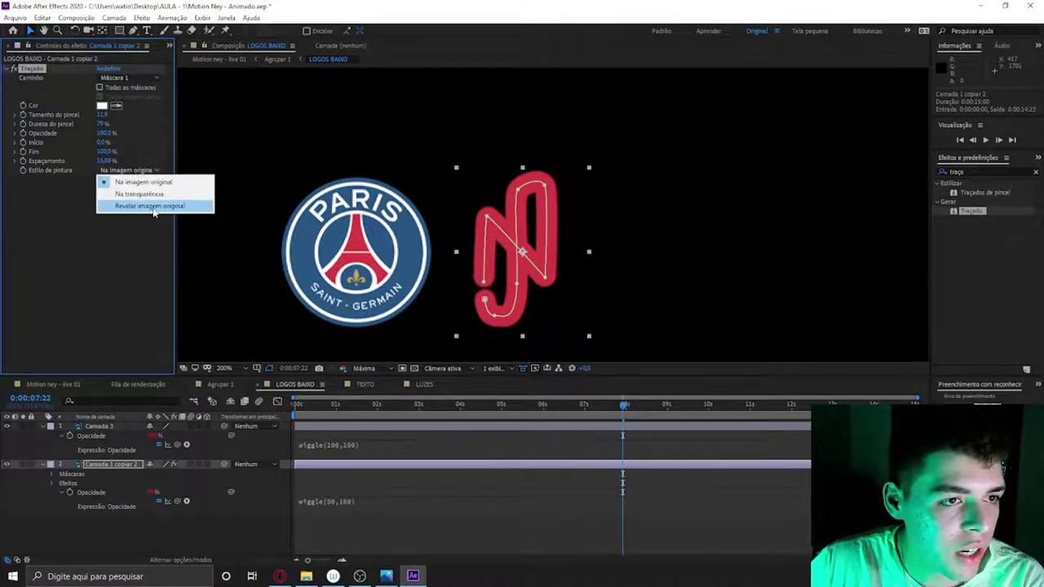
pyautogui.click(153, 208)
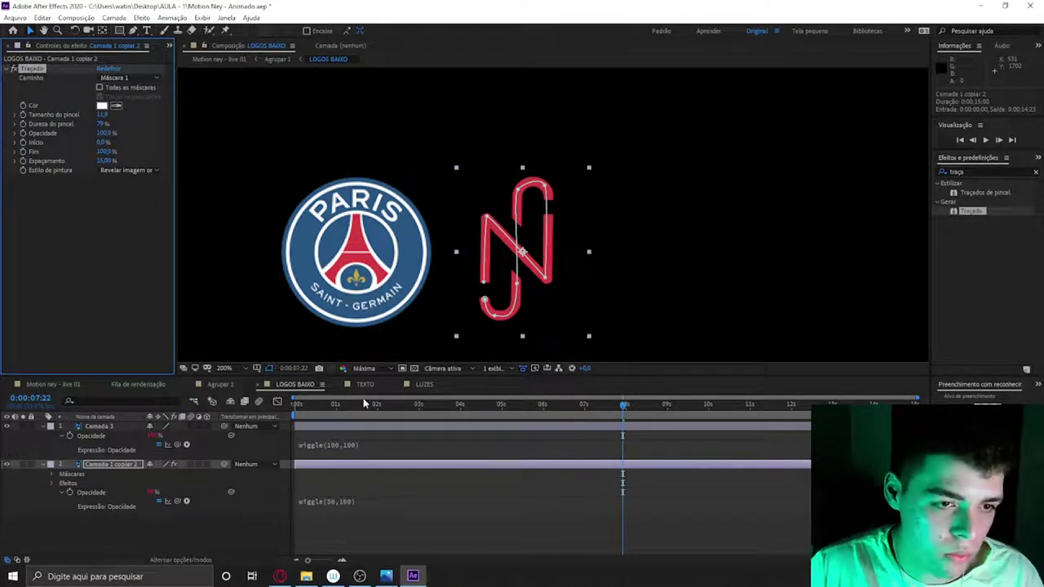
# Move the playhead to 0 and delete the Traçado effect from the N logo layer
pyautogui.moveTo(363, 398); pyautogui.dragTo(276, 404)
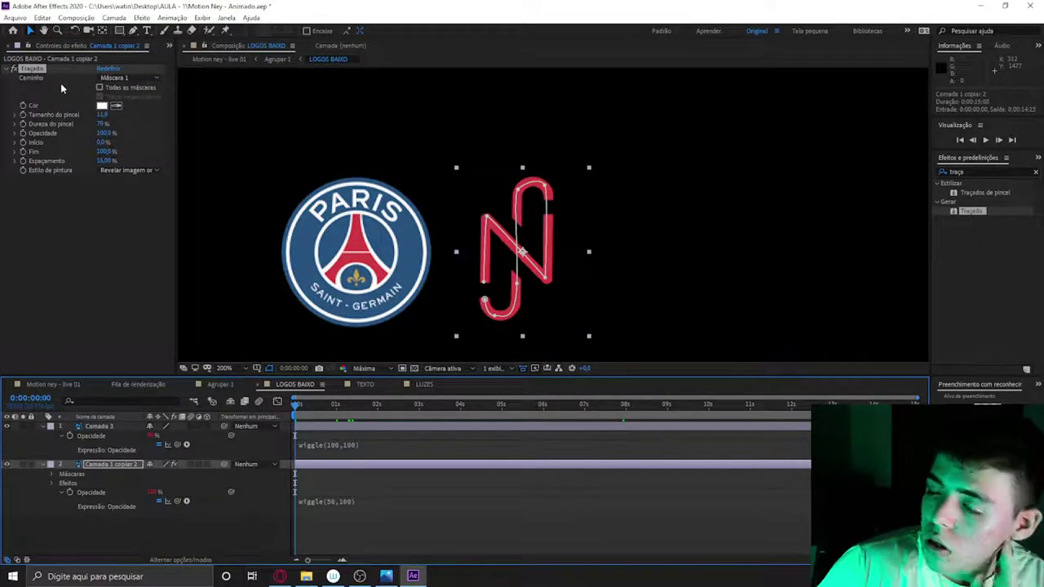
pyautogui.click(29, 70)
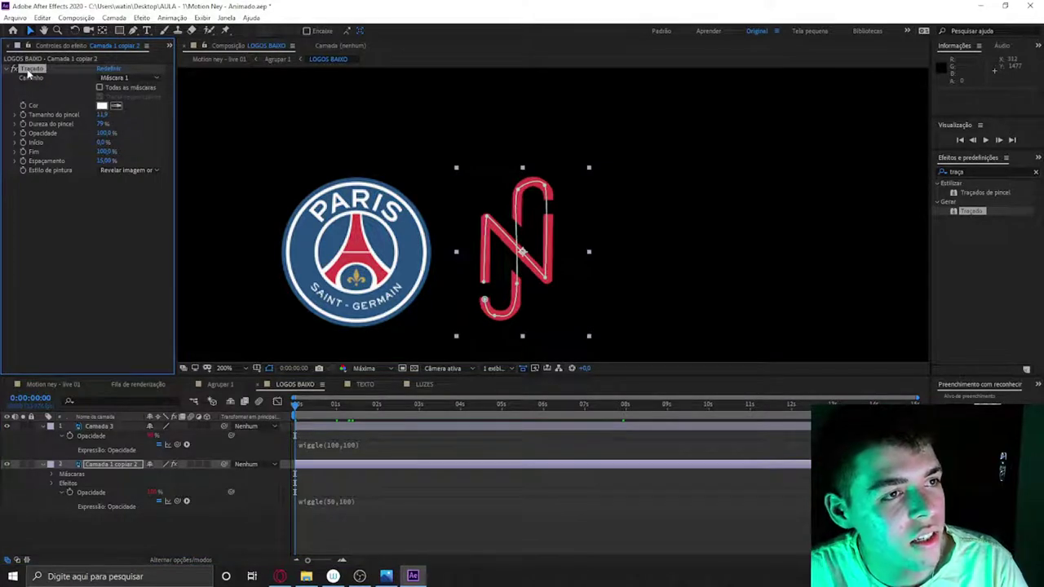
pyautogui.press('Delete')
pyautogui.click(104, 476)
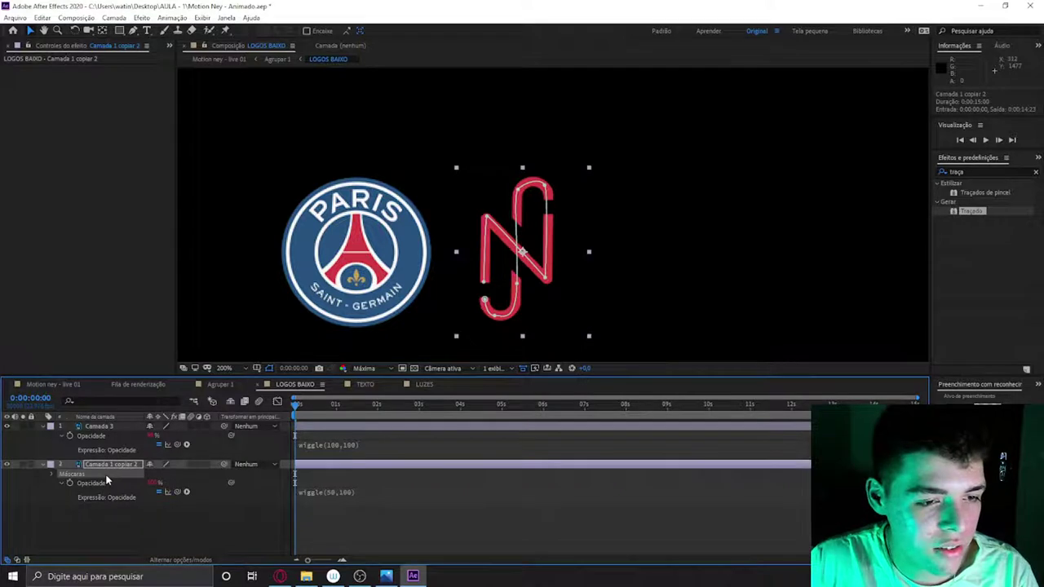
# Delete the old mask and start a new Pen mask from the J's left tip along its curve
pyautogui.press('Delete')
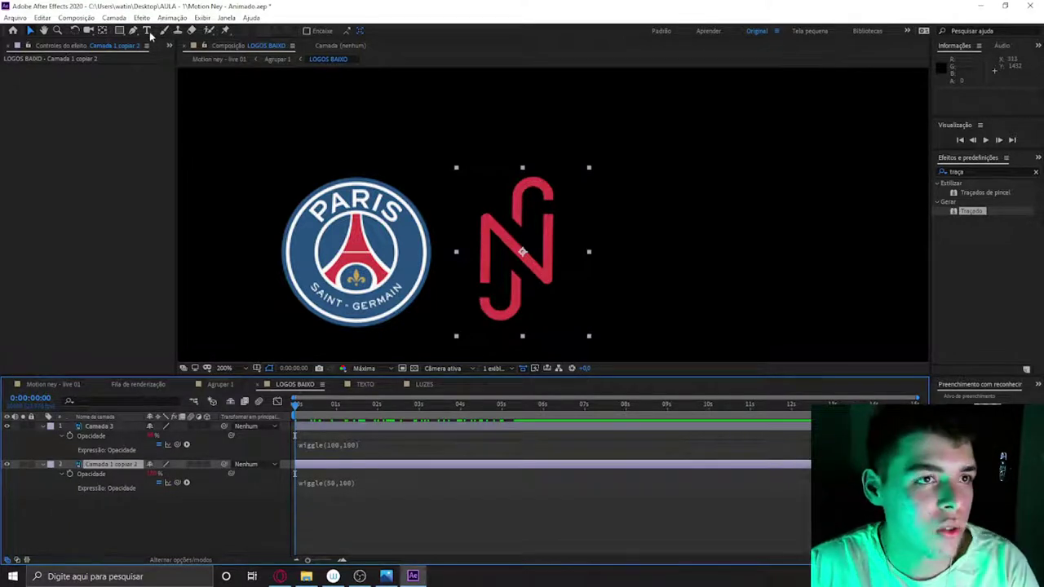
pyautogui.click(133, 30)
pyautogui.scroll(2, 482, 303)
pyautogui.scroll(-2, 462, 296)
pyautogui.scroll(2, 489, 287)
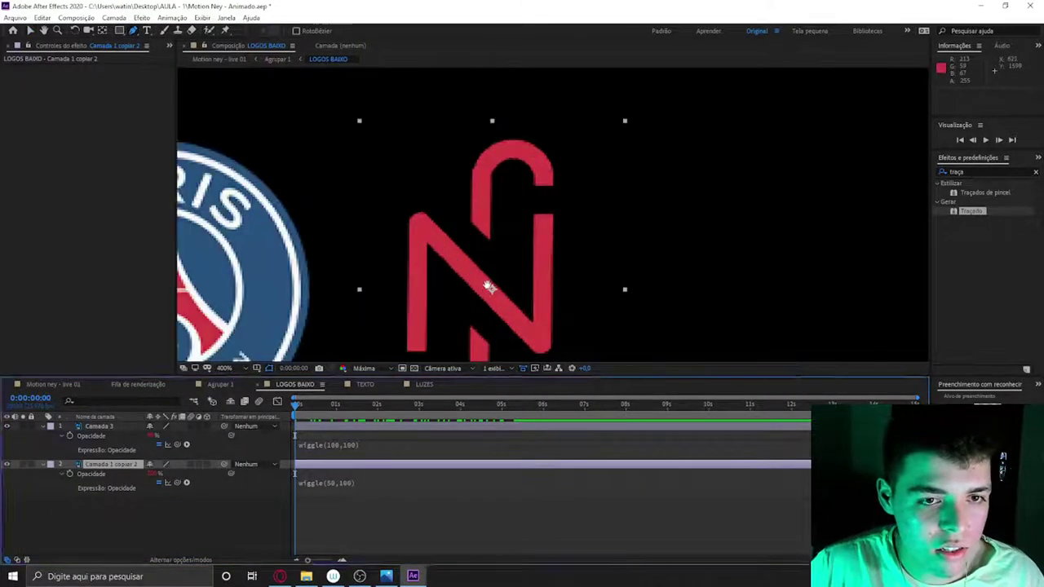
pyautogui.scroll(-3, 490, 287)
pyautogui.click(439, 249)
pyautogui.click(478, 288)
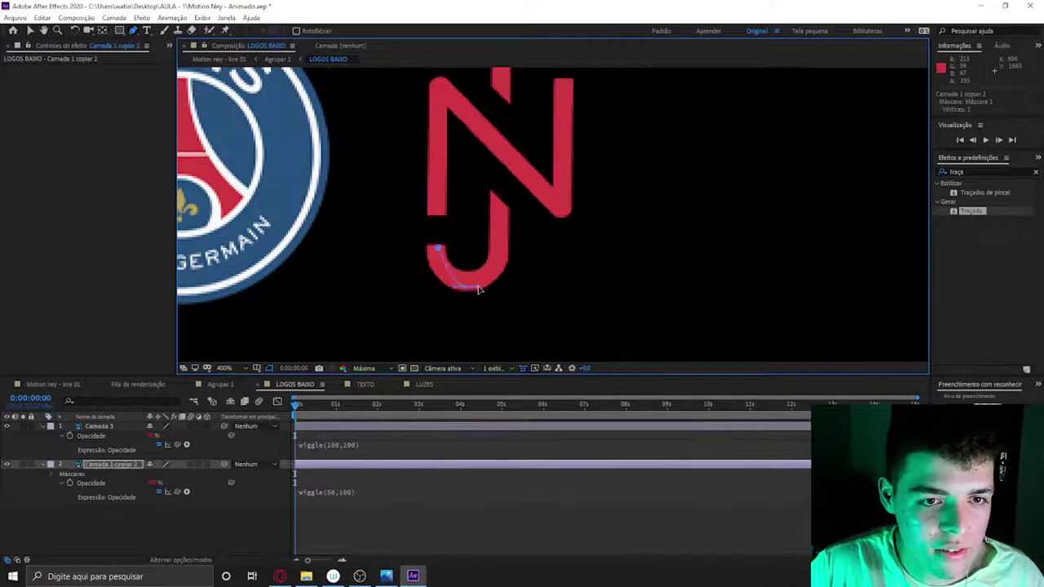
pyautogui.click(495, 264)
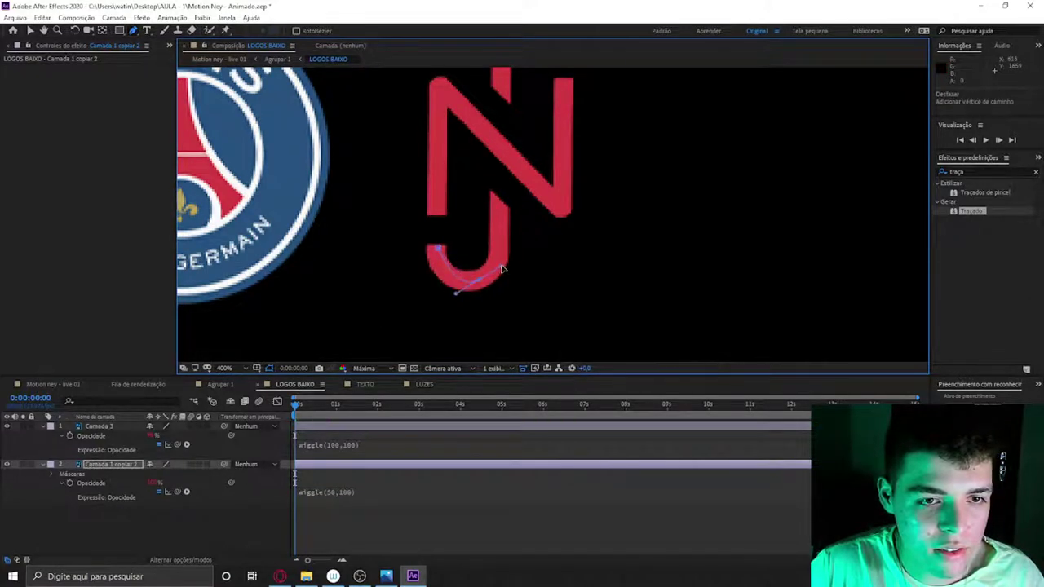
pyautogui.click(500, 200)
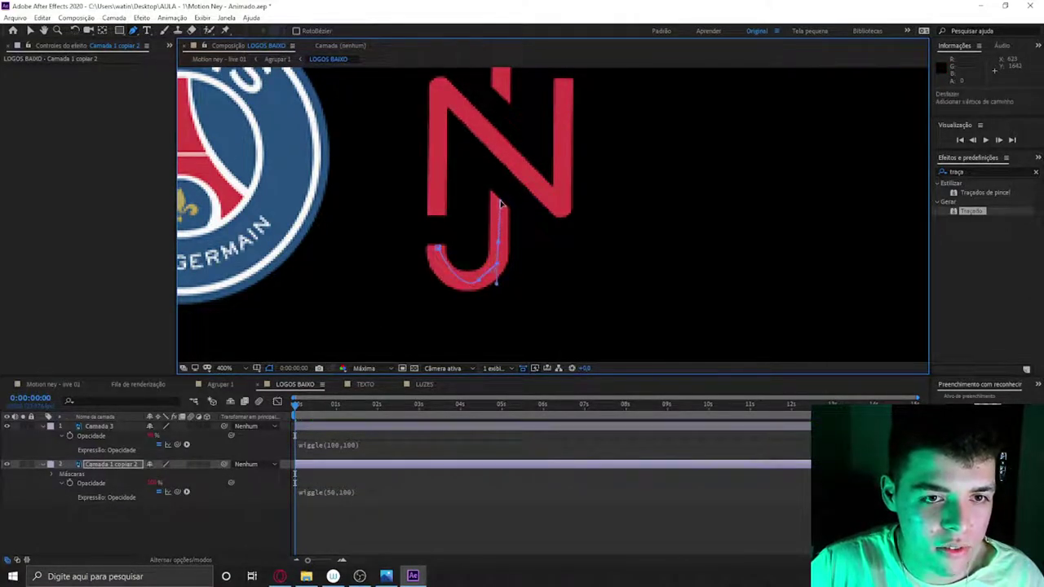
pyautogui.hotkey('ctrl', 'z')
pyautogui.hotkey('ctrl', 'z')
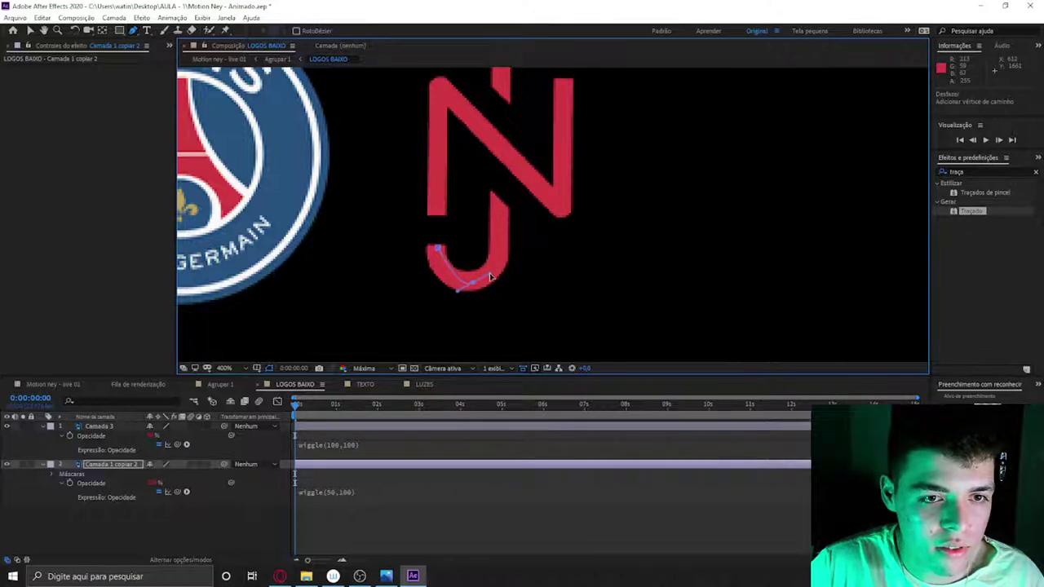
# Continue the mask with curved vertices up the J, over the top arc and down the N's diagonal
pyautogui.moveTo(500, 236)
pyautogui.mouseDown()
pyautogui.moveTo(510, 139)
pyautogui.moveTo(501, 137)
pyautogui.mouseUp()
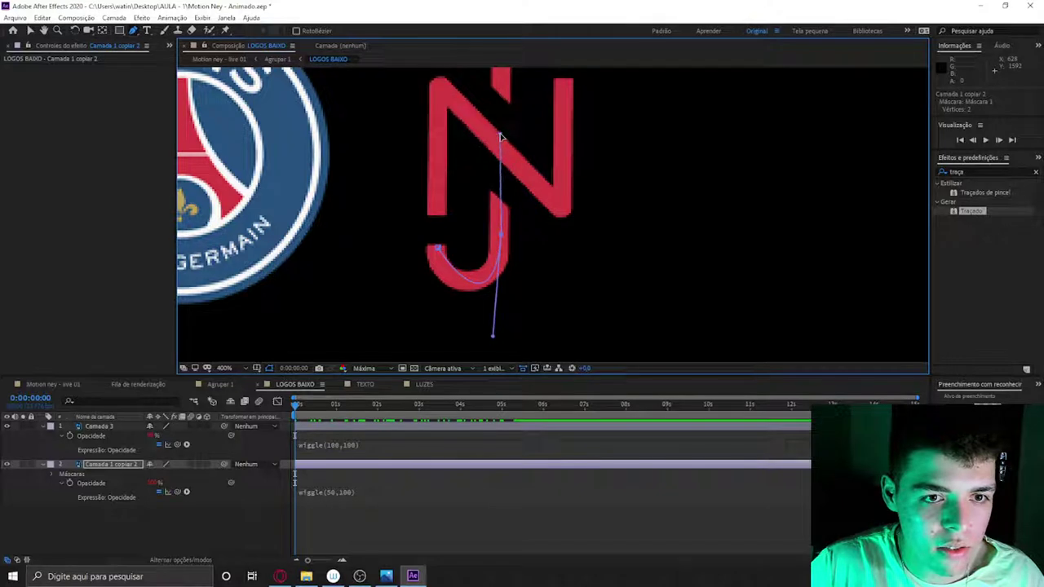
pyautogui.click(450, 273)
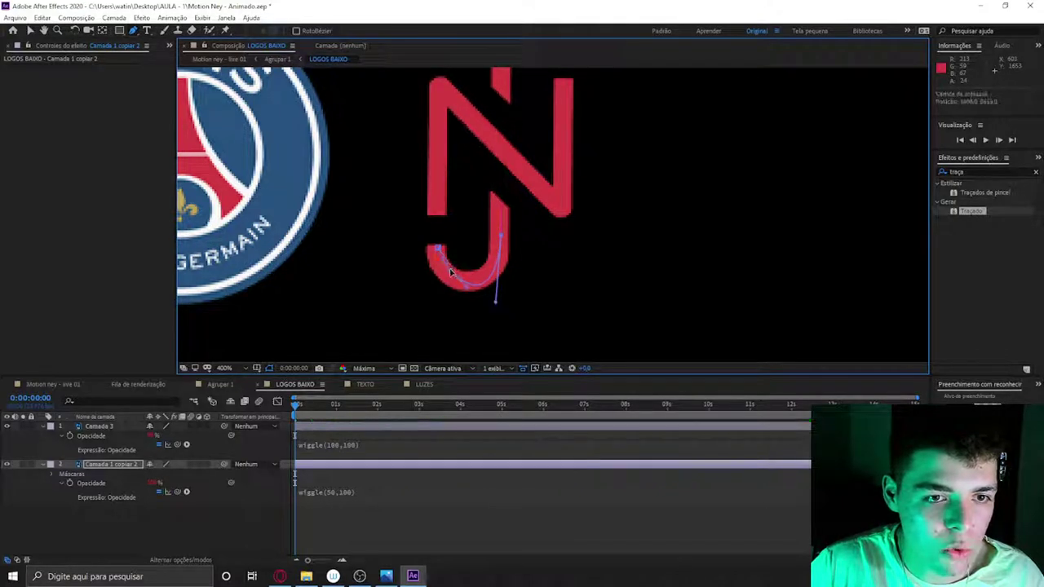
pyautogui.moveTo(543, 163)
pyautogui.mouseDown()
pyautogui.moveTo(555, 302)
pyautogui.moveTo(531, 233)
pyautogui.mouseUp()
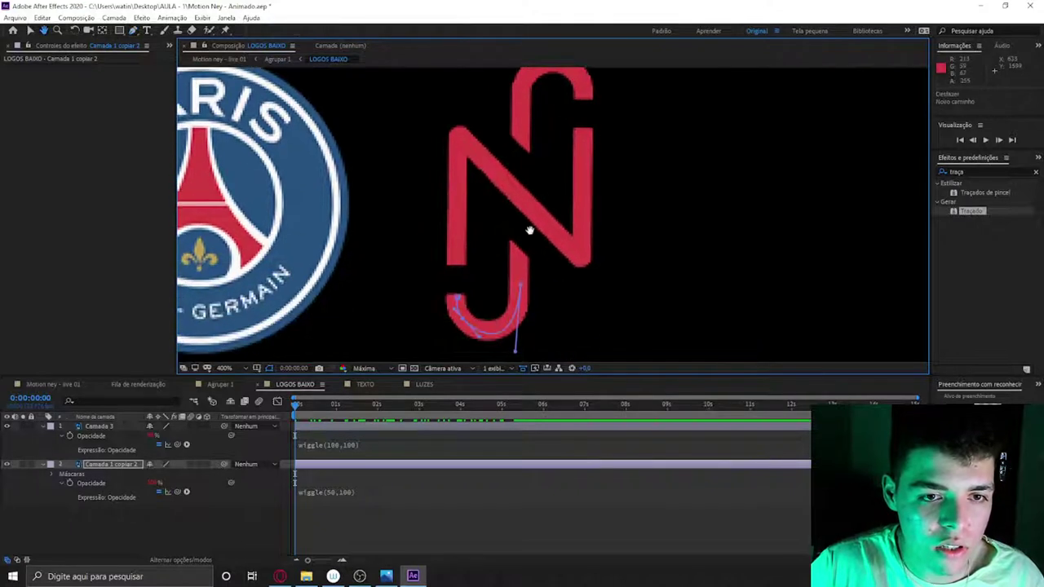
pyautogui.click(526, 98)
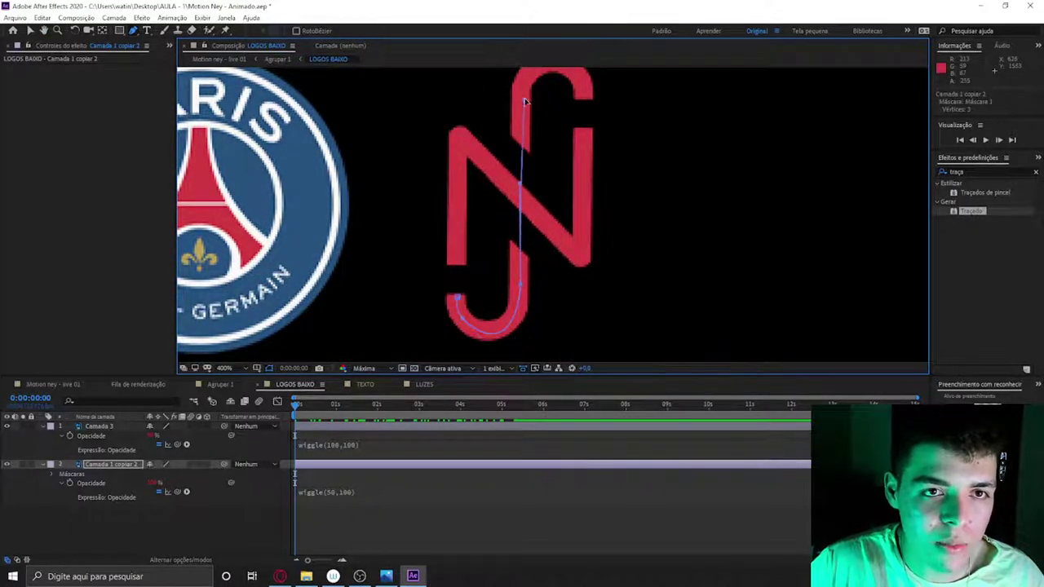
pyautogui.moveTo(531, 88); pyautogui.dragTo(576, 169)
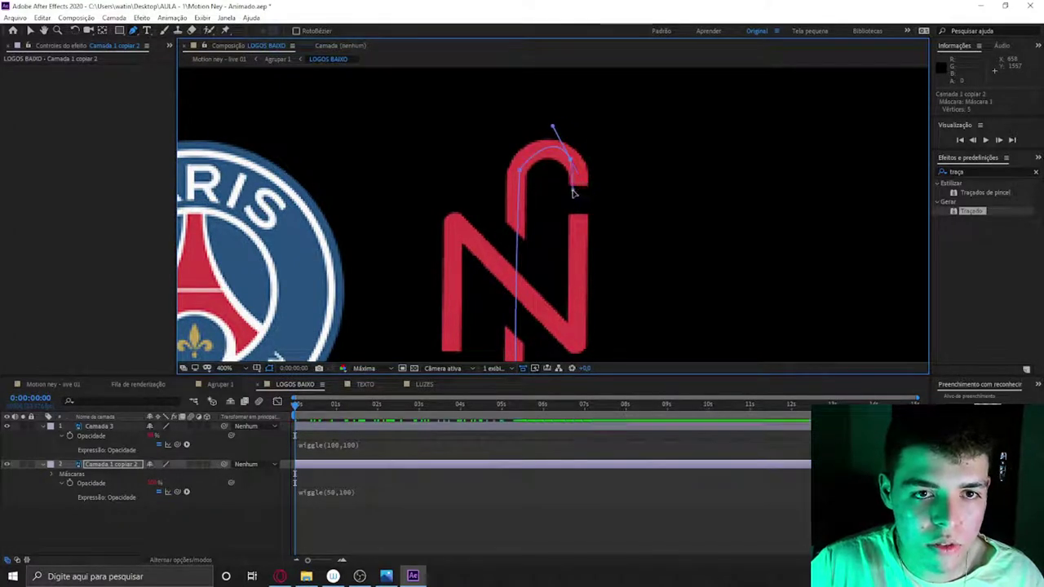
pyautogui.click(453, 221)
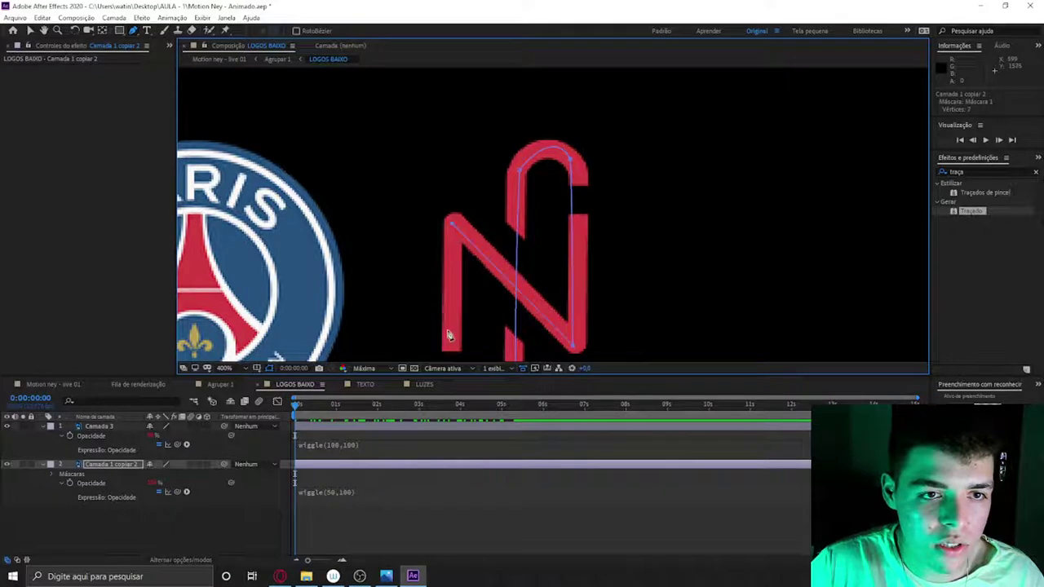
pyautogui.scroll(-2, 508, 312)
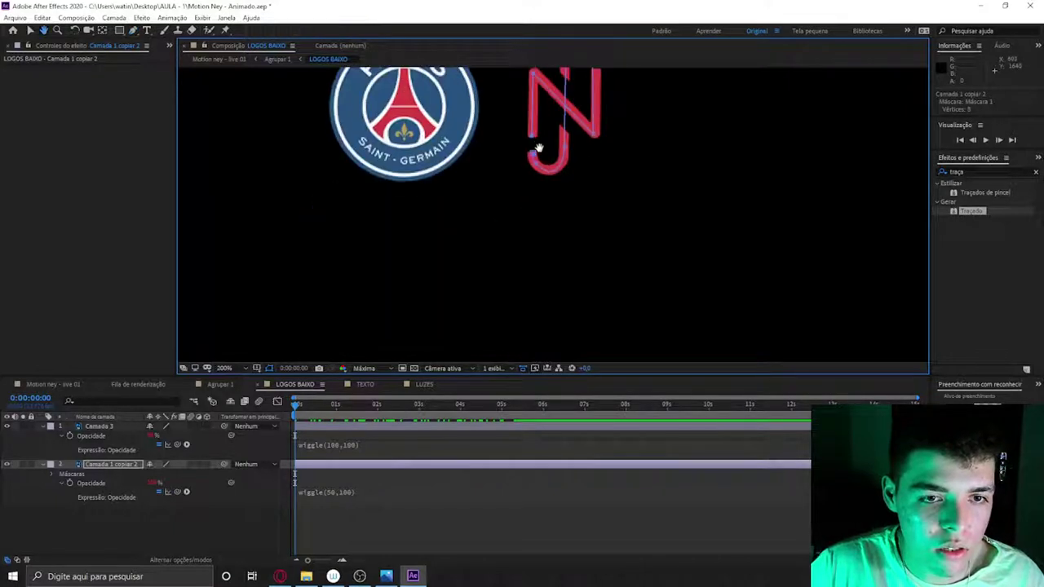
pyautogui.scroll(2, 508, 313)
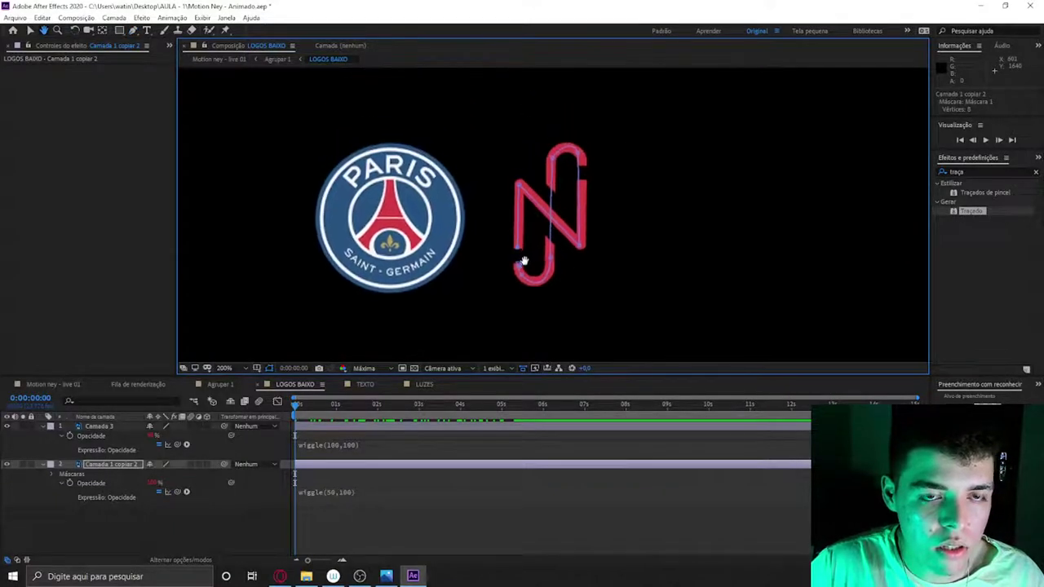
# Apply Traçado to the N logo layer and set Tamanho do pincel to 10
pyautogui.doubleClick(972, 211)
pyautogui.press('v')
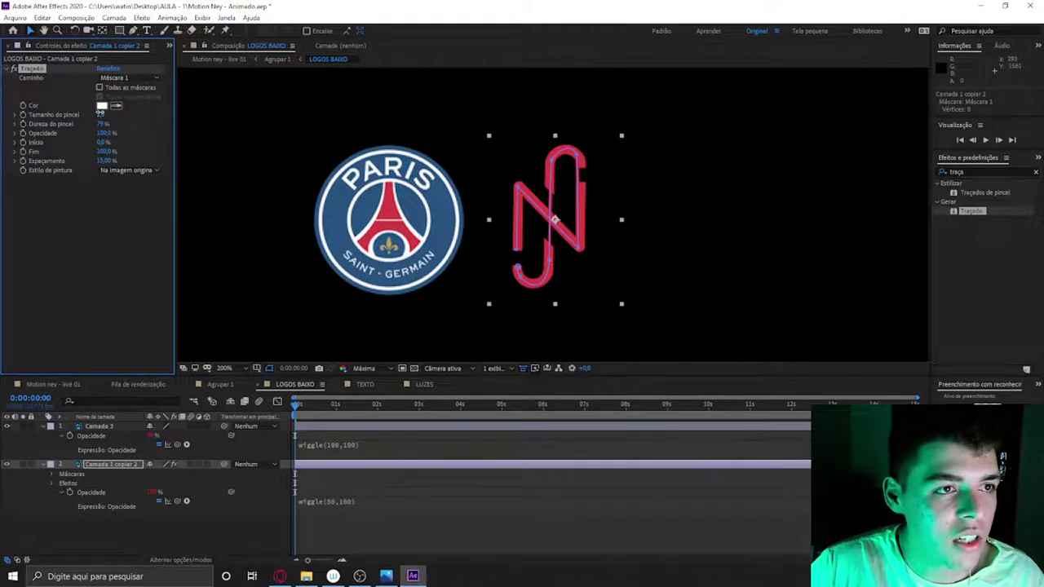
pyautogui.moveTo(100, 113); pyautogui.dragTo(155, 124)
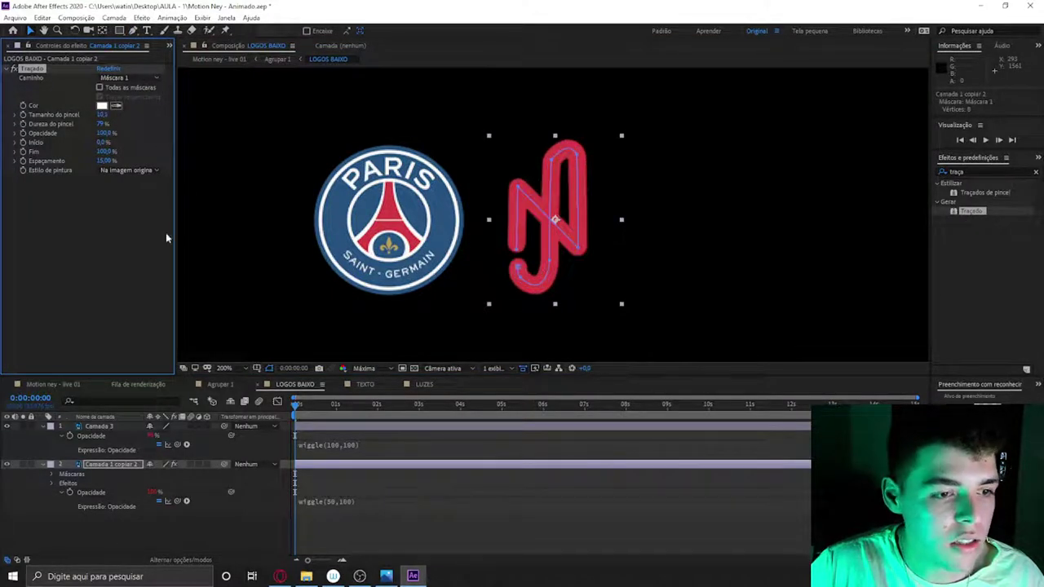
# Expand Efeitos > Traçado in the timeline and test how Início trims the N stroke
pyautogui.click(73, 482)
pyautogui.click(54, 483)
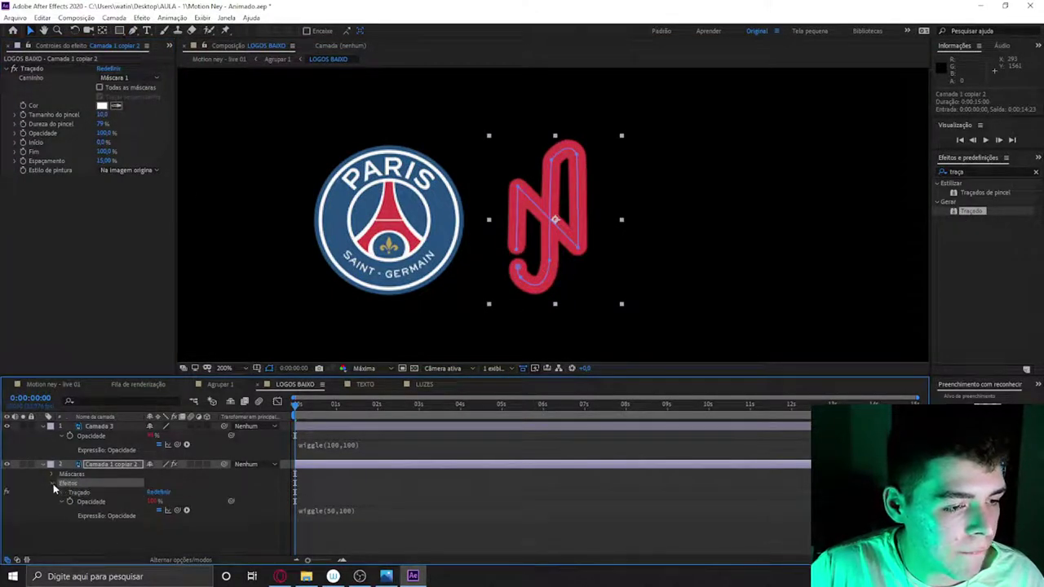
pyautogui.moveTo(79, 492); pyautogui.dragTo(80, 479)
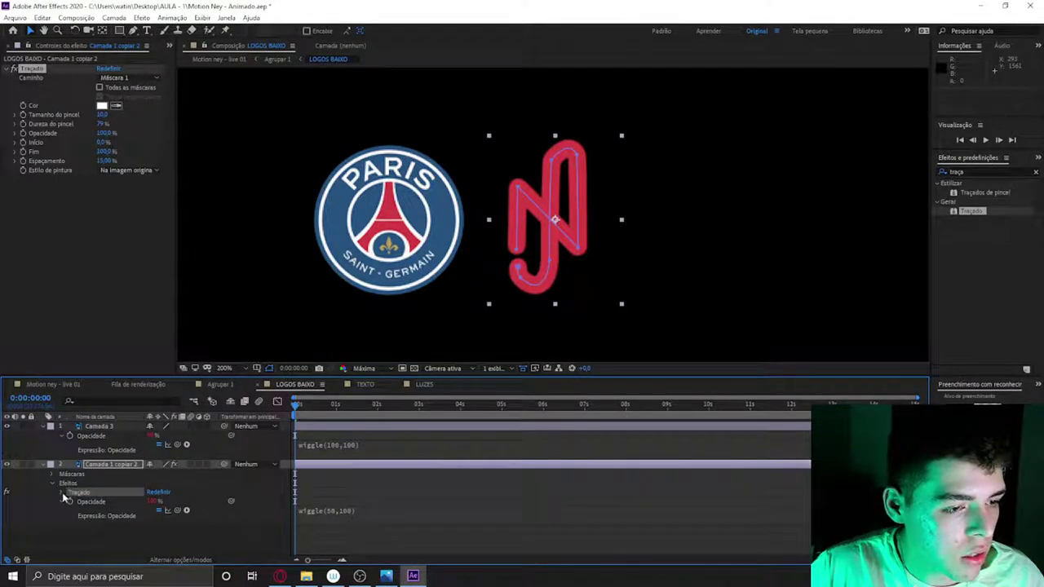
pyautogui.click(62, 493)
pyautogui.scroll(-3, 90, 480)
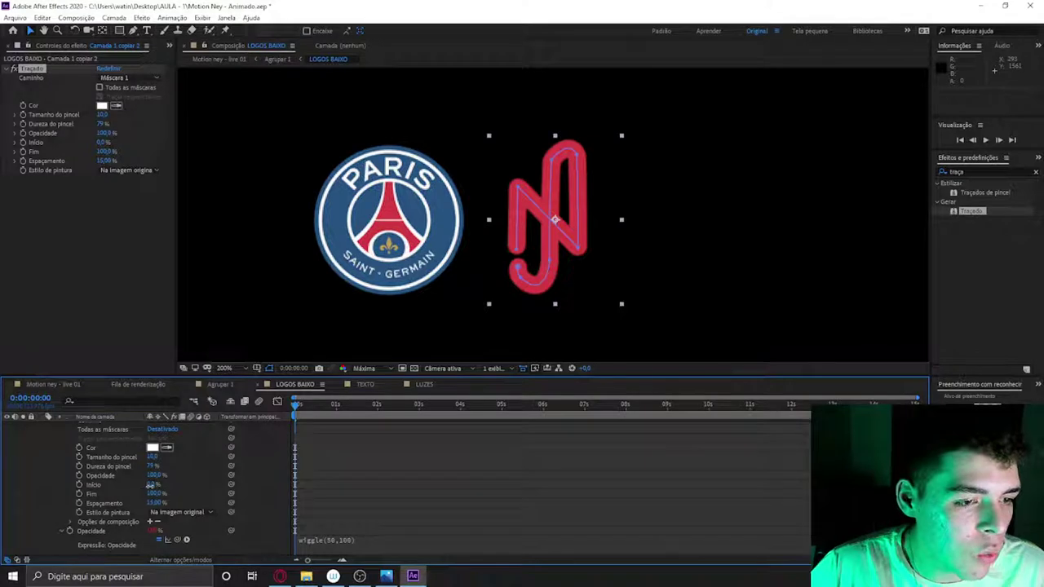
pyautogui.moveTo(150, 486); pyautogui.dragTo(141, 488)
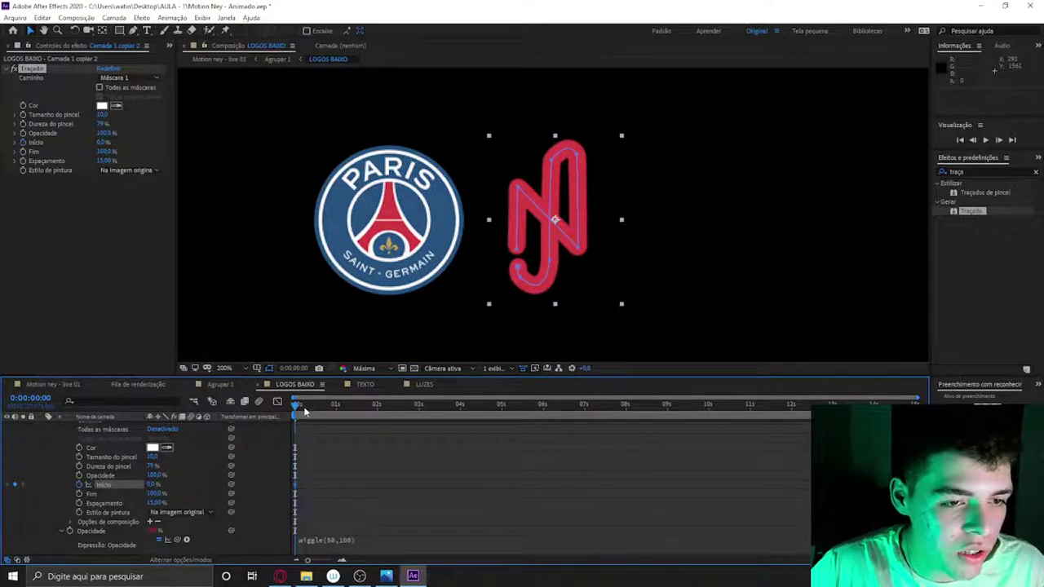
# Preview the stroke drawing on the N logo as Início animates from 100% to 0%
pyautogui.press('space')
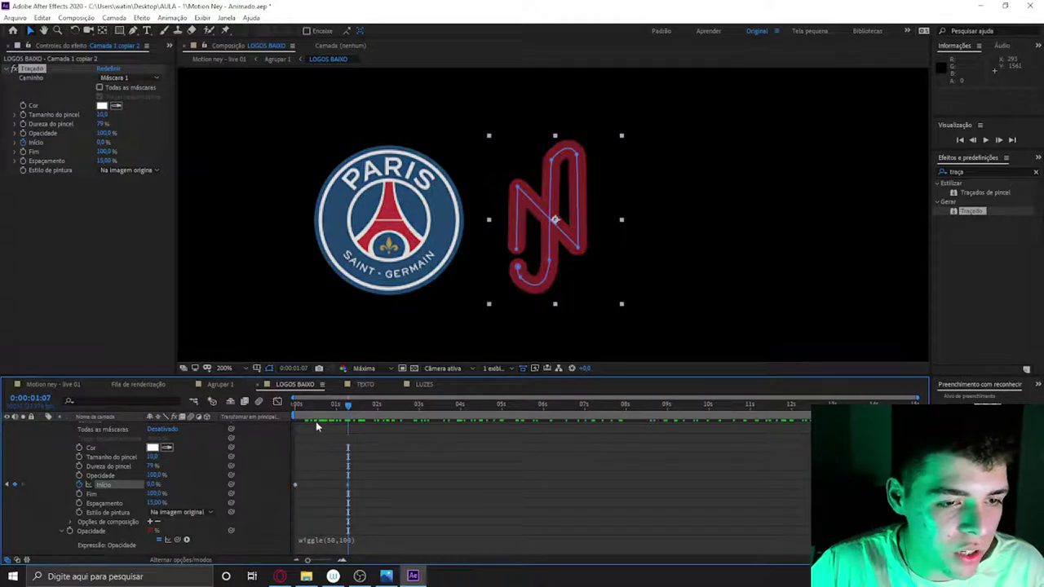
pyautogui.press('space')
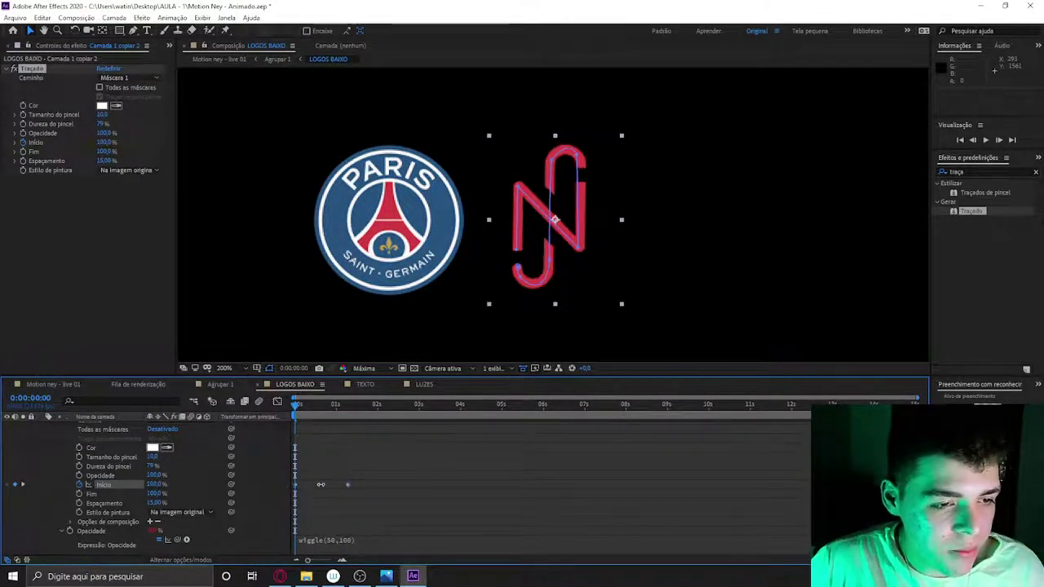
pyautogui.press('space')
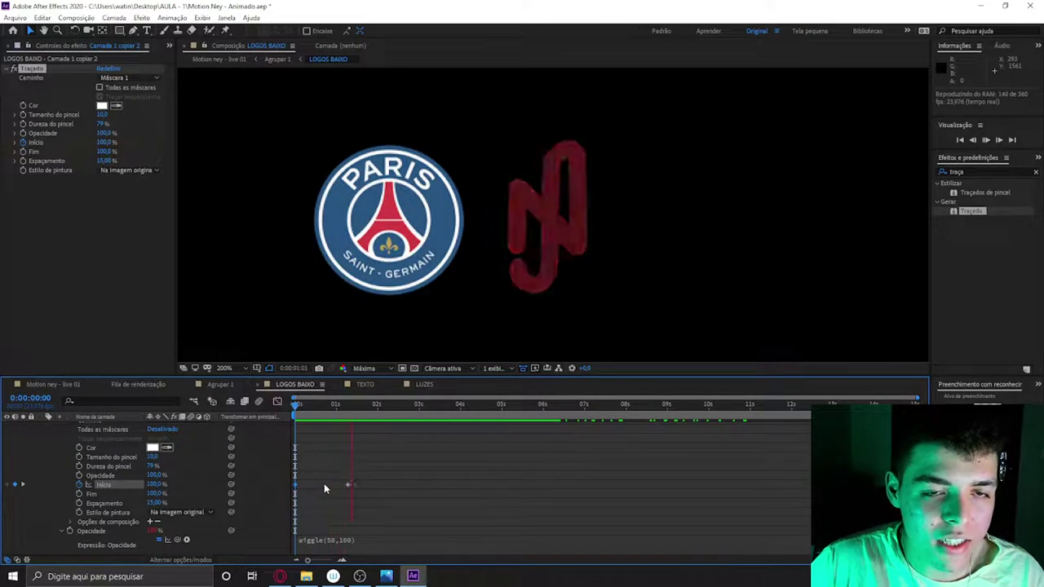
pyautogui.press('space')
pyautogui.press('space')
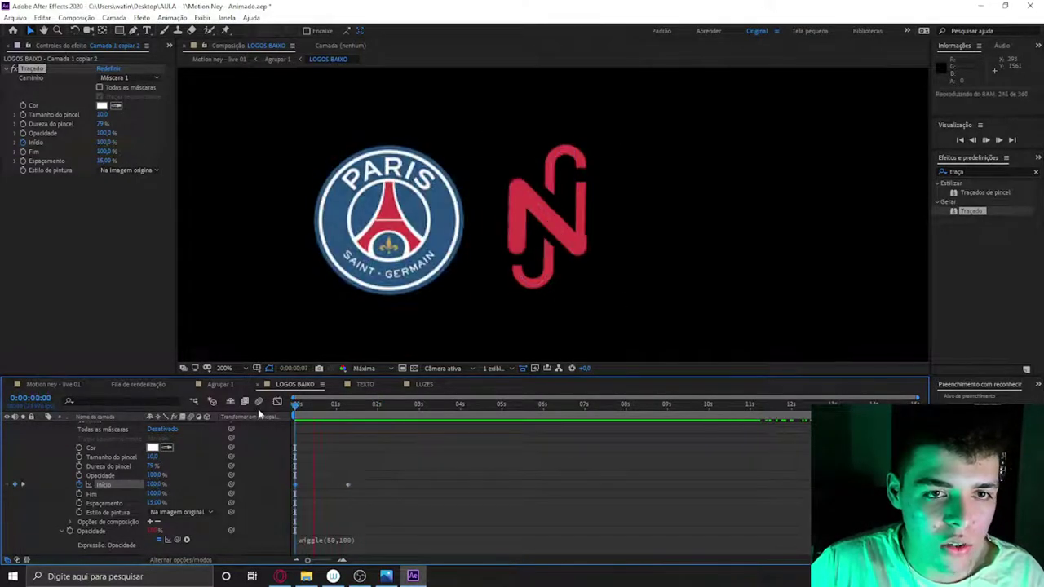
# Set Traçado's Estilo de pintura to Revelar imagem original and preview the reveal from the start
pyautogui.click(124, 171)
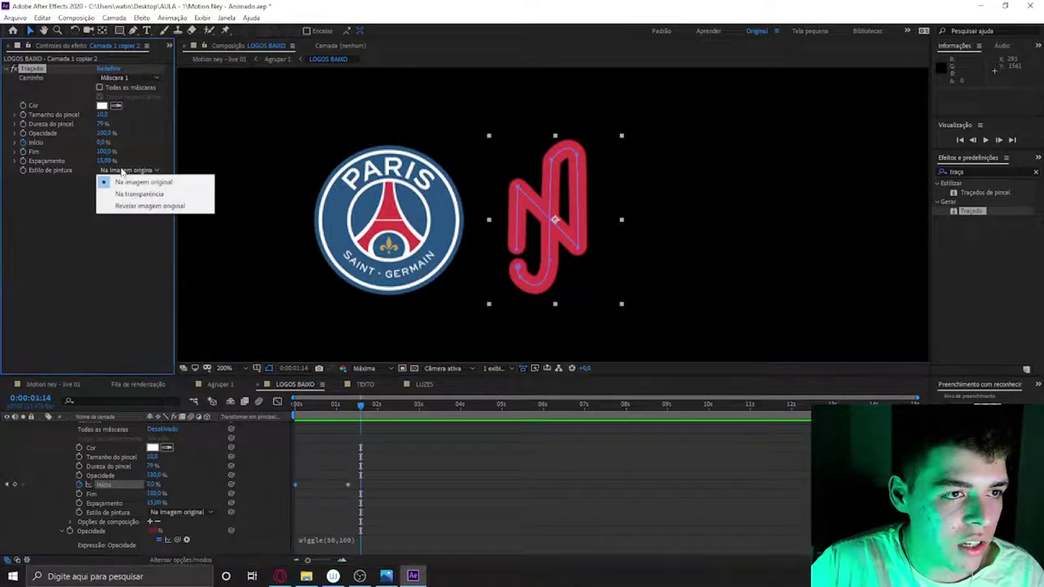
pyautogui.click(149, 206)
pyautogui.moveTo(360, 405); pyautogui.dragTo(288, 416)
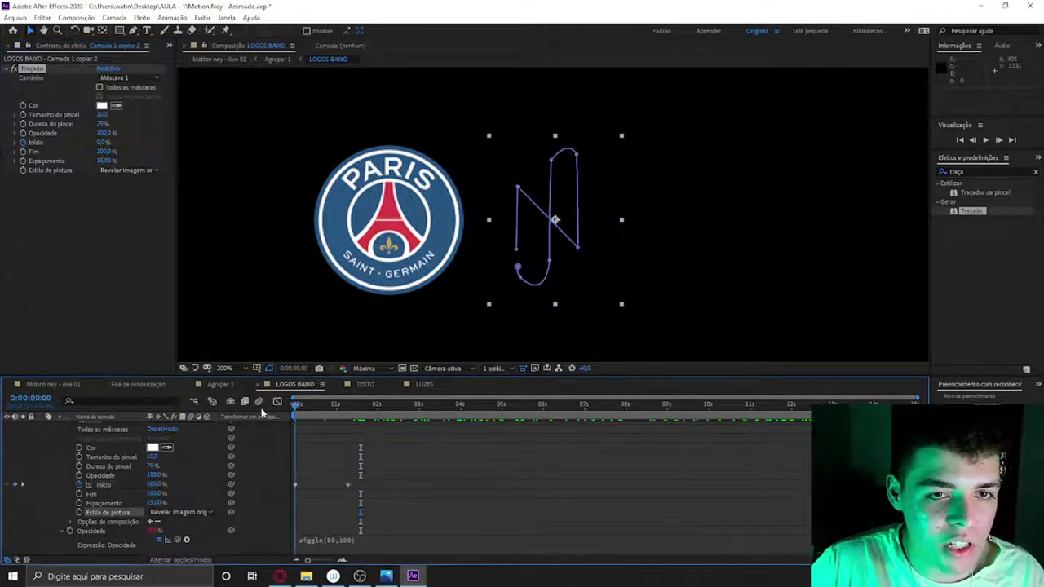
pyautogui.press('space')
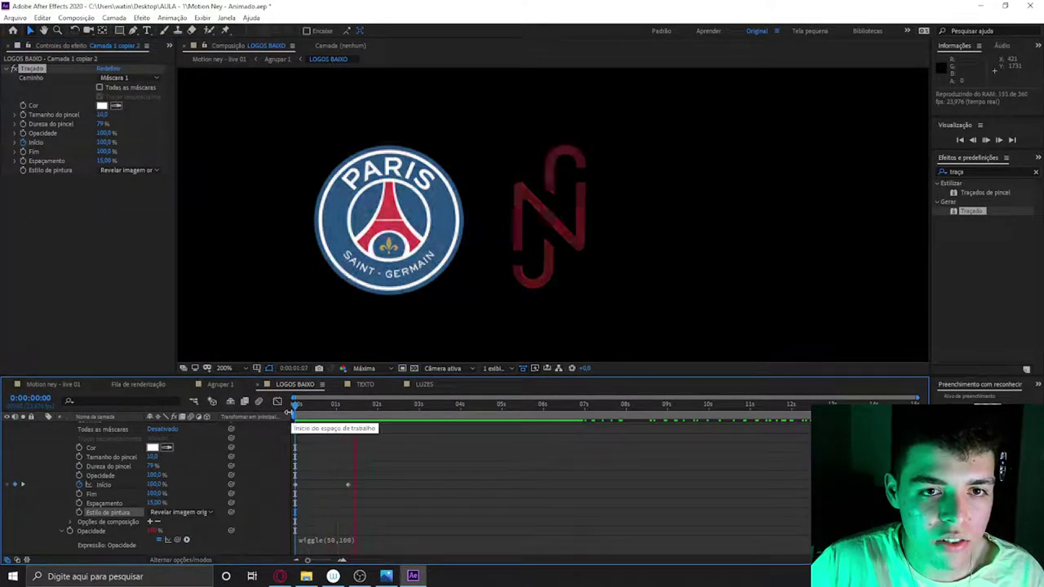
pyautogui.press('space')
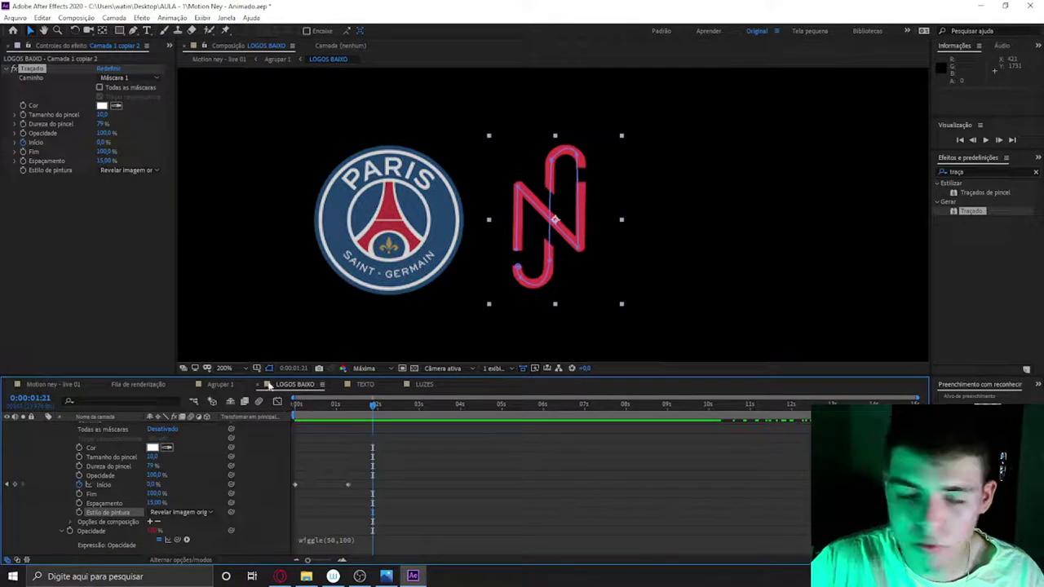
# Select the stroke's keyframed properties and open them in the Graph Editor
pyautogui.press('Home')
pyautogui.moveTo(325, 489); pyautogui.dragTo(254, 498)
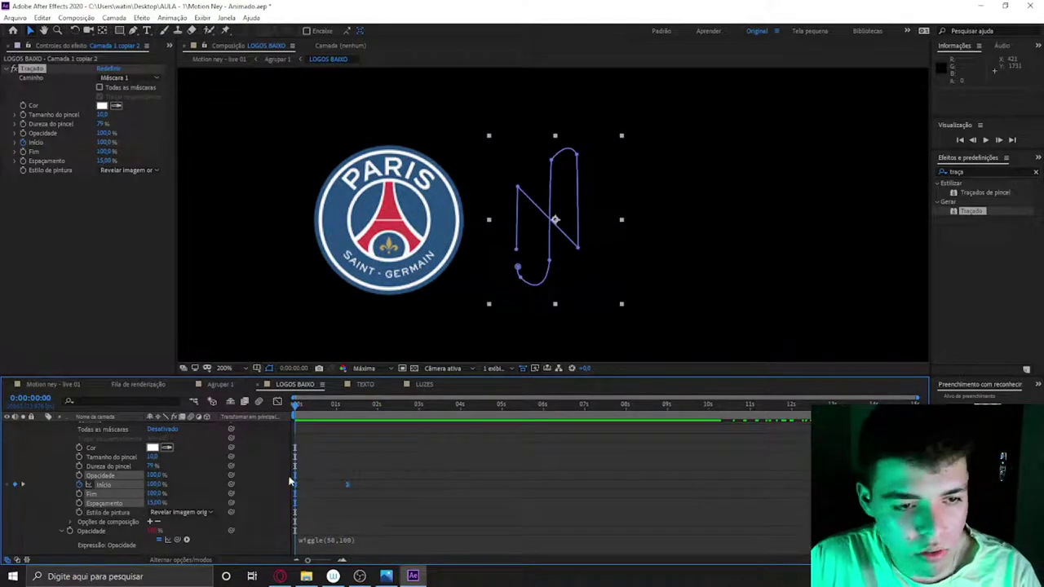
pyautogui.click(277, 402)
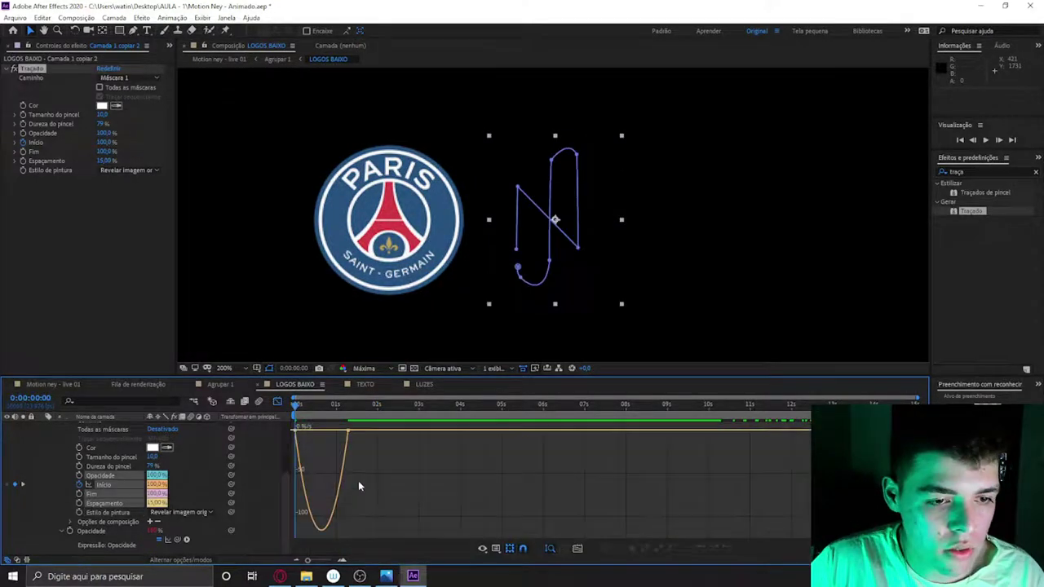
# Steepen the ease on the Início keyframes' speed curve and preview the draw-on
pyautogui.click(278, 402)
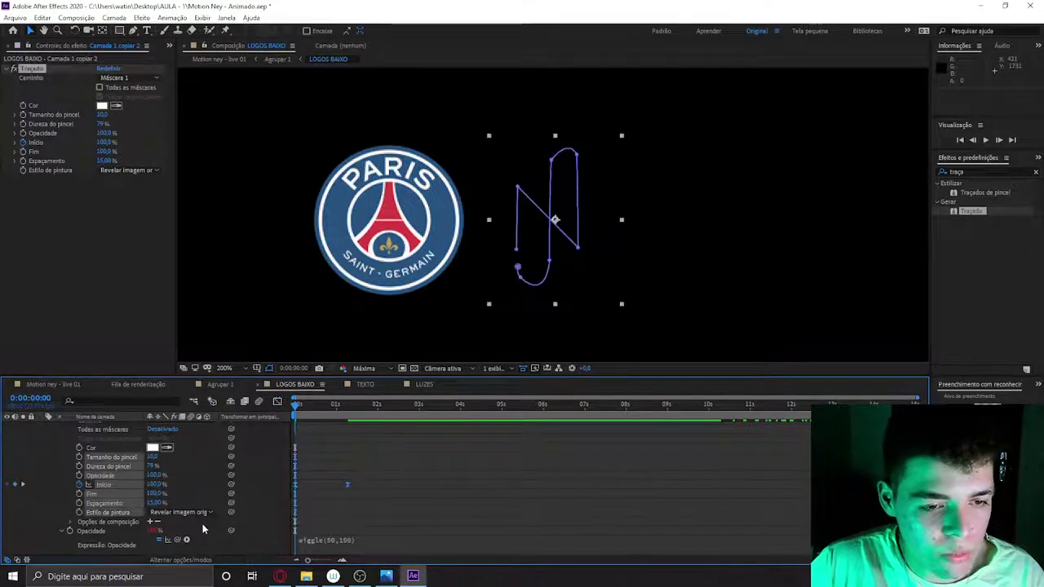
pyautogui.click(379, 475)
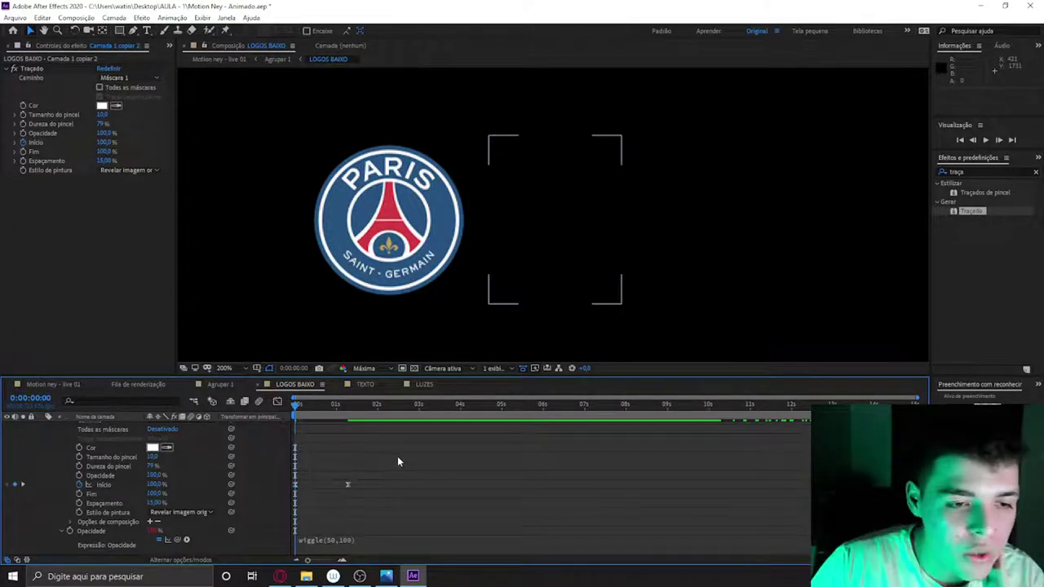
pyautogui.moveTo(427, 455); pyautogui.dragTo(278, 502)
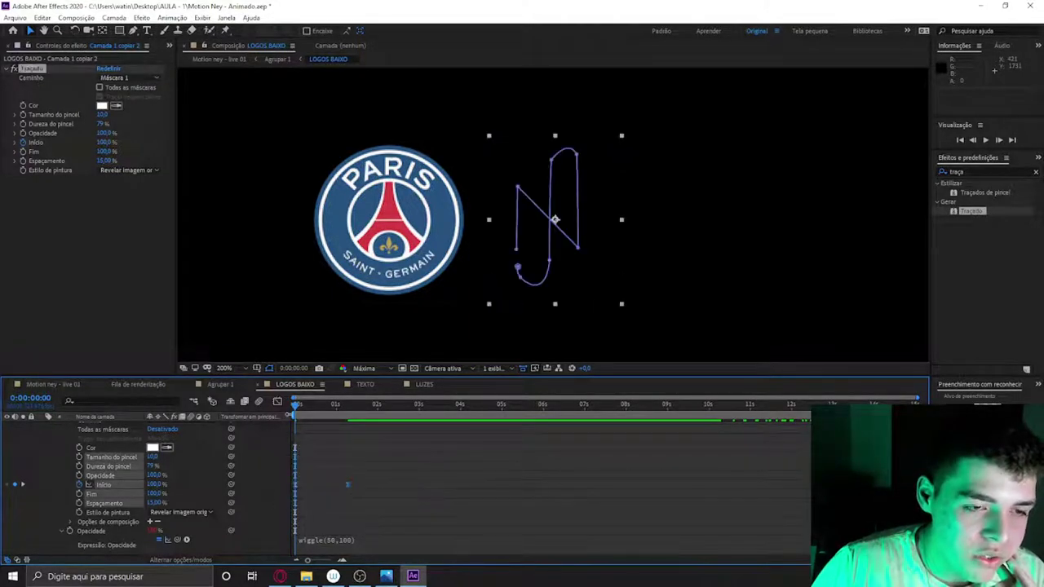
pyautogui.click(278, 401)
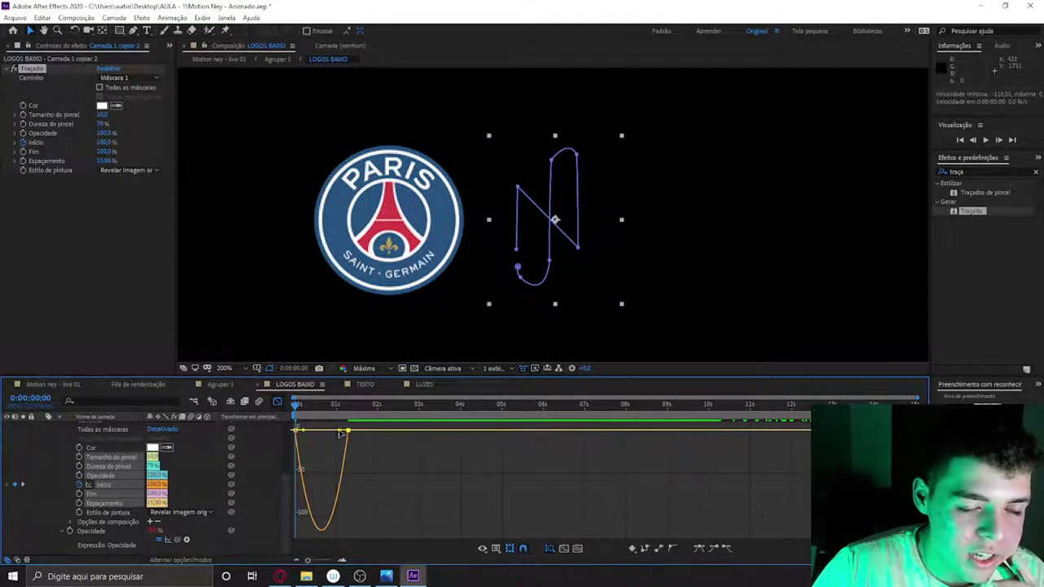
pyautogui.moveTo(351, 433); pyautogui.dragTo(297, 434)
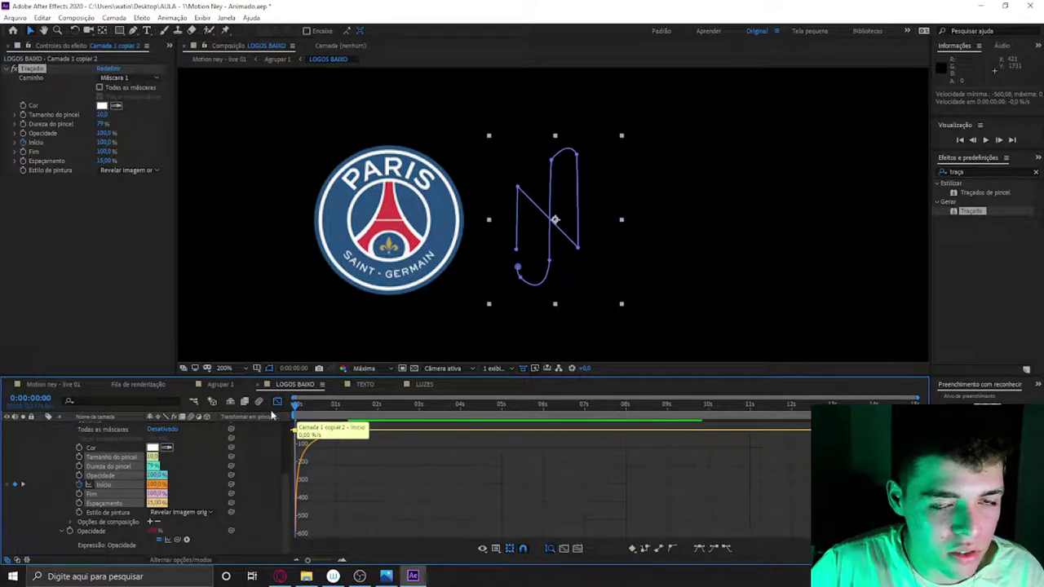
pyautogui.press('space')
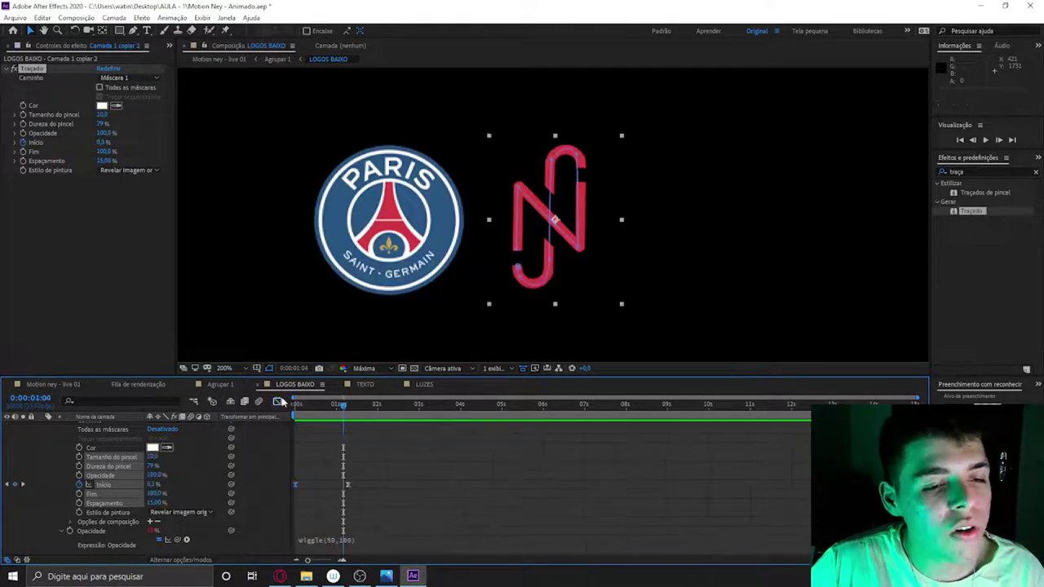
pyautogui.click(278, 402)
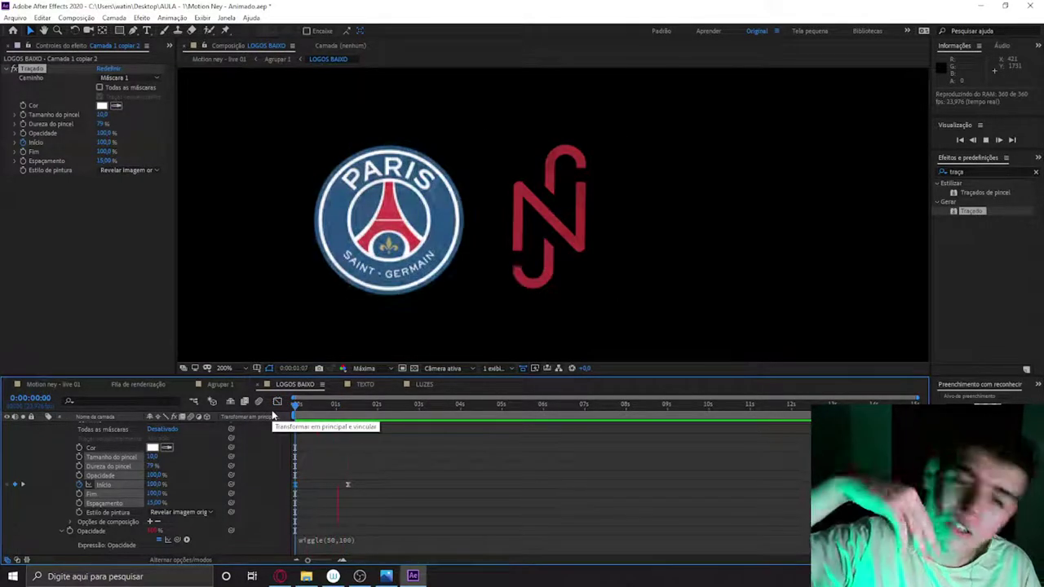
pyautogui.click(298, 414)
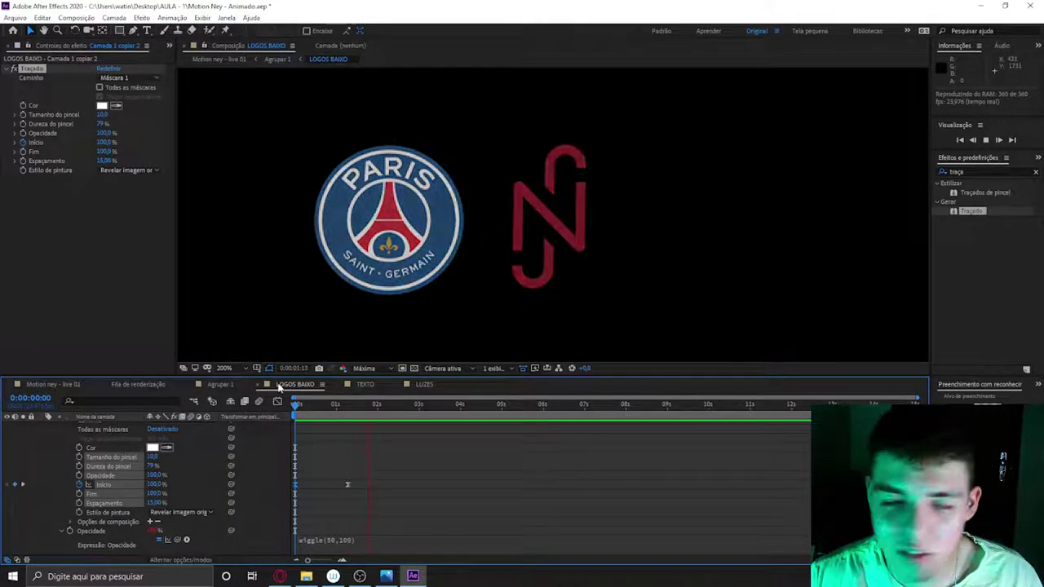
# Collapse the LOGOS BAIXO layers and preview the N logo stroke animation
pyautogui.hotkey('ctrl', 'a')
pyautogui.scroll(3, 323, 441)
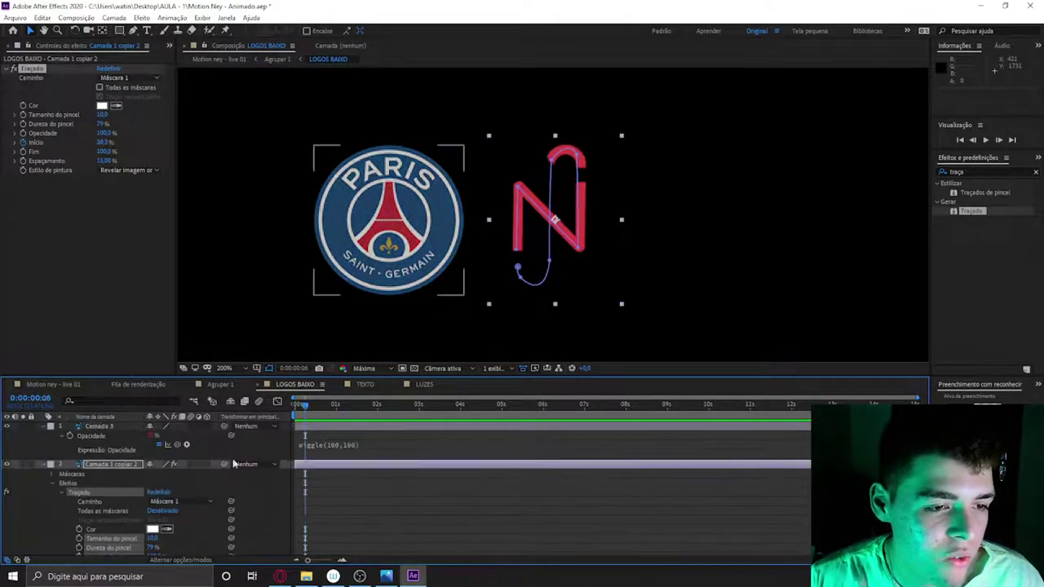
pyautogui.click(191, 468)
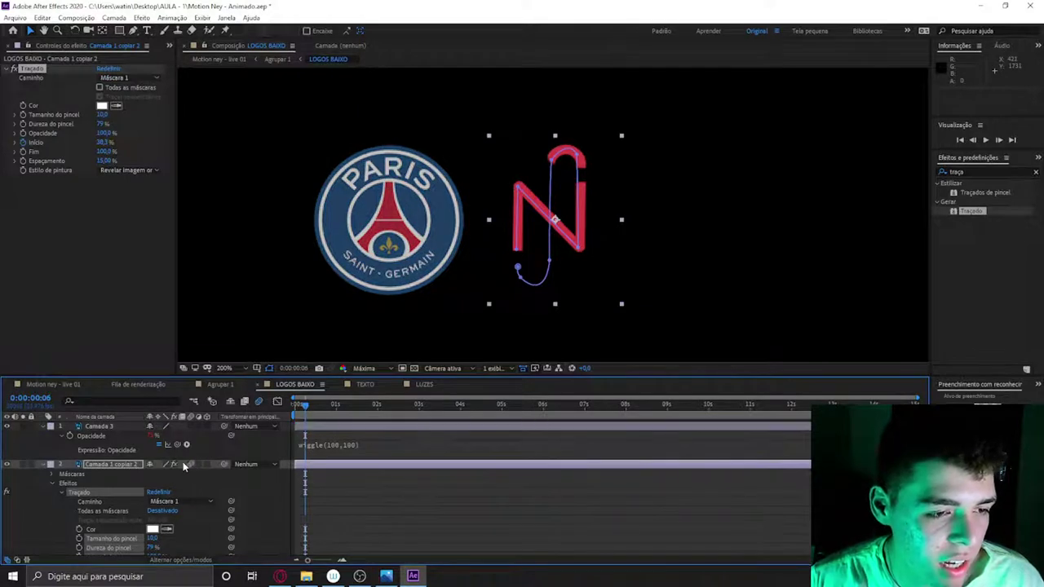
pyautogui.click(50, 464)
pyautogui.click(41, 428)
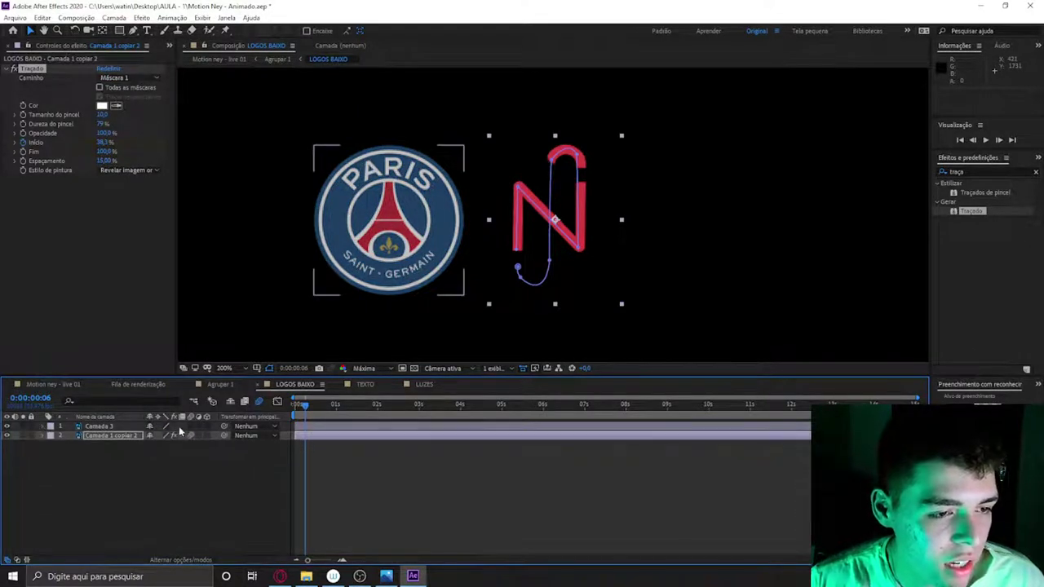
pyautogui.press('space')
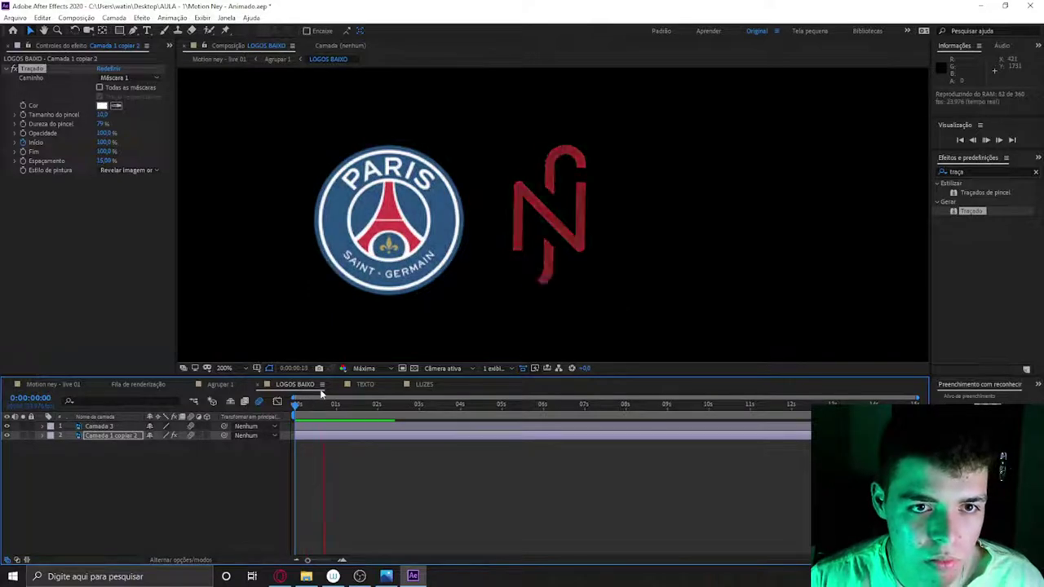
pyautogui.press('space')
# Switch to the Motion ney - live 01 composition and preview the full story
pyautogui.click(155, 385)
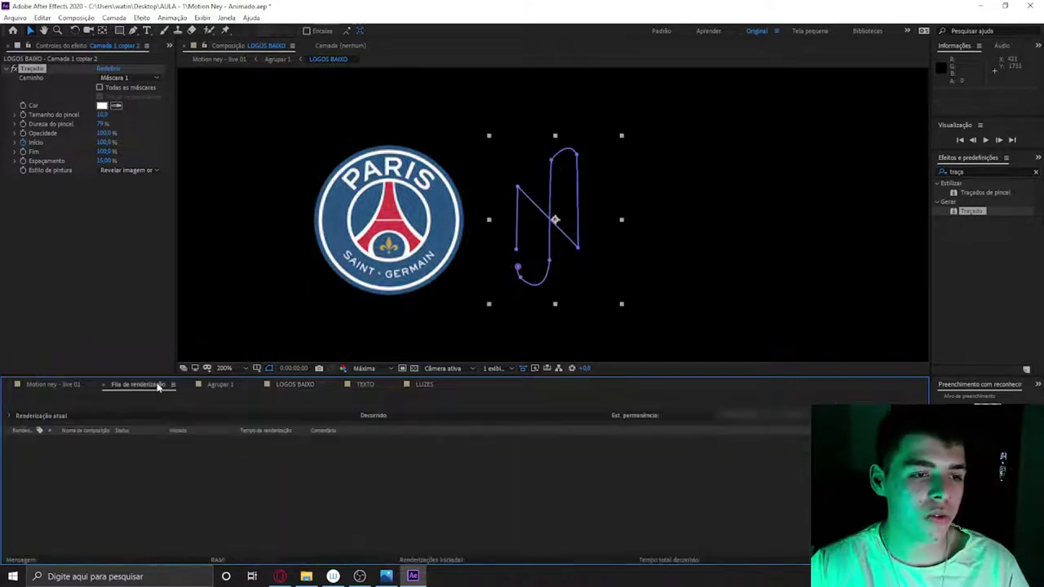
pyautogui.click(53, 384)
pyautogui.press('space')
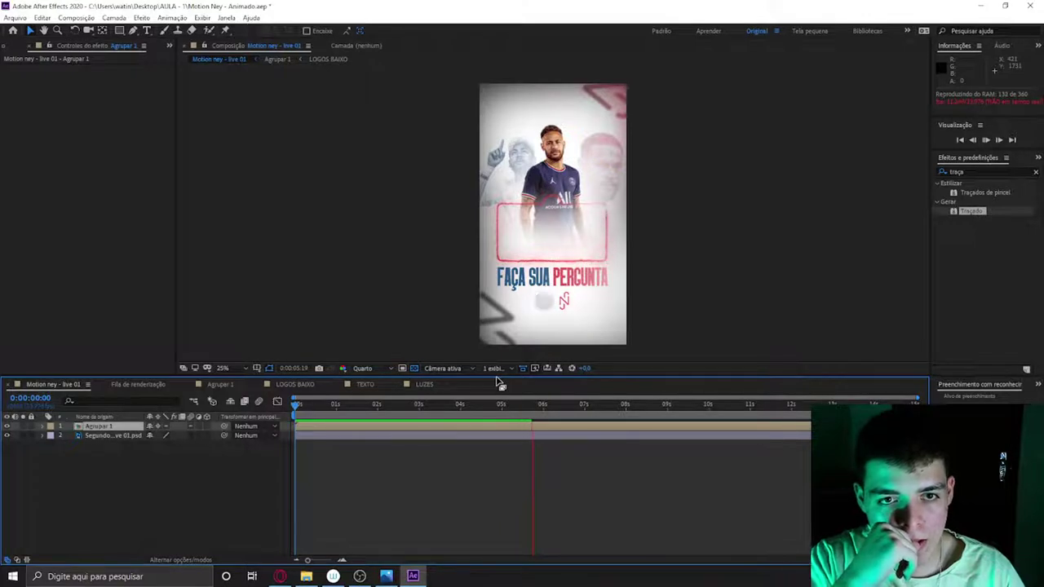
# Stop the preview, open the Agrupar 1 precomp and select the LOGO DESFOQUE layer
pyautogui.press('space')
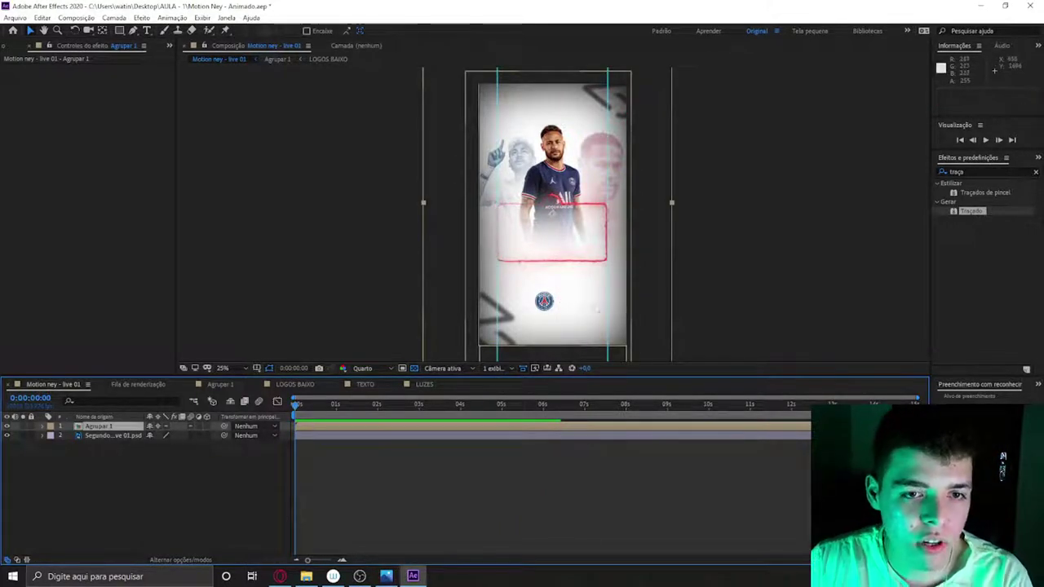
pyautogui.click(27, 31)
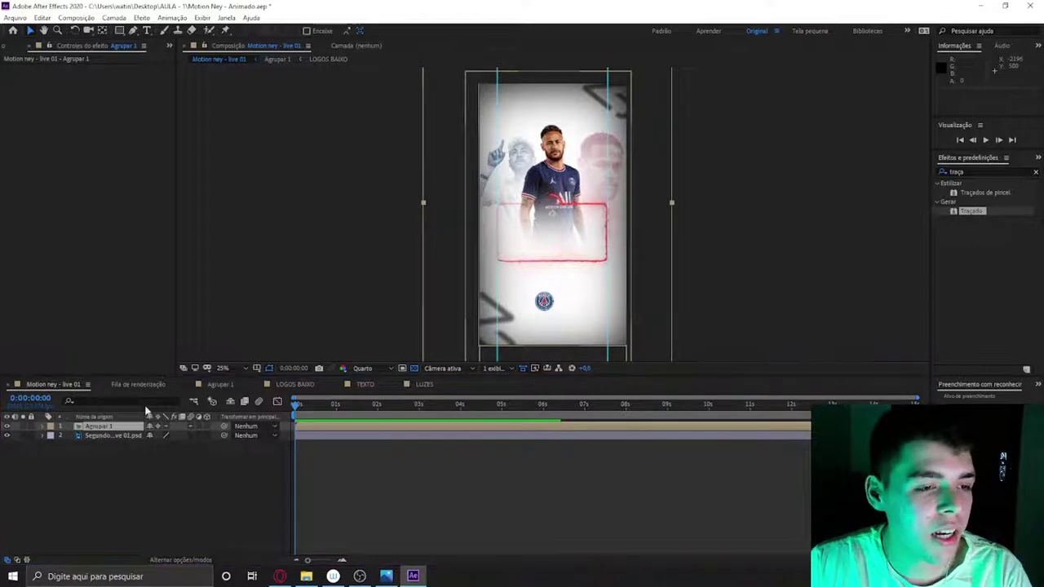
pyautogui.doubleClick(106, 428)
pyautogui.click(114, 466)
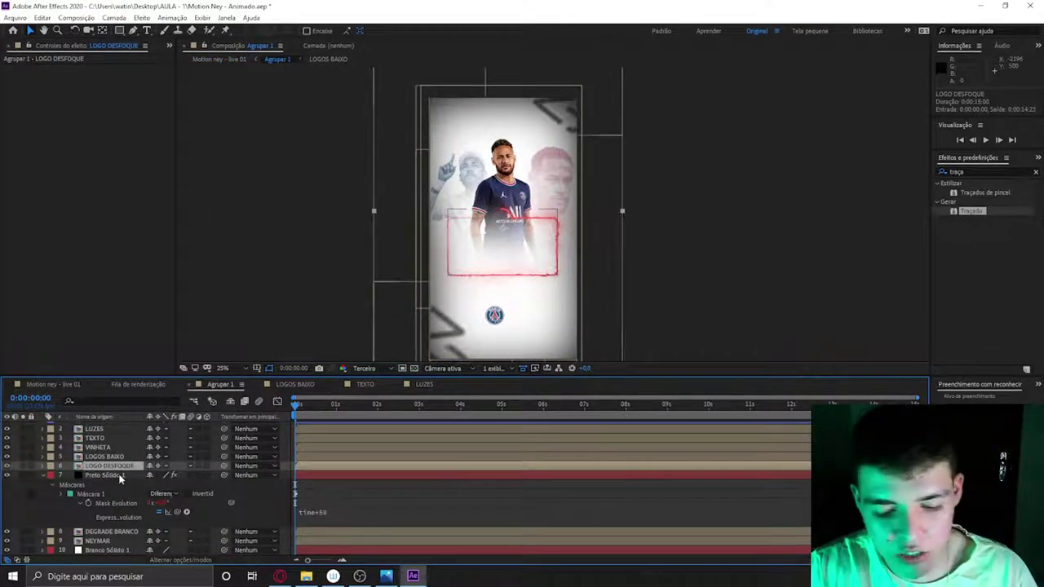
# Add a wiggle() expression to LOGO DESFOQUE's Position, then bring up the 'caixa de pergunta' image search
pyautogui.press('p')
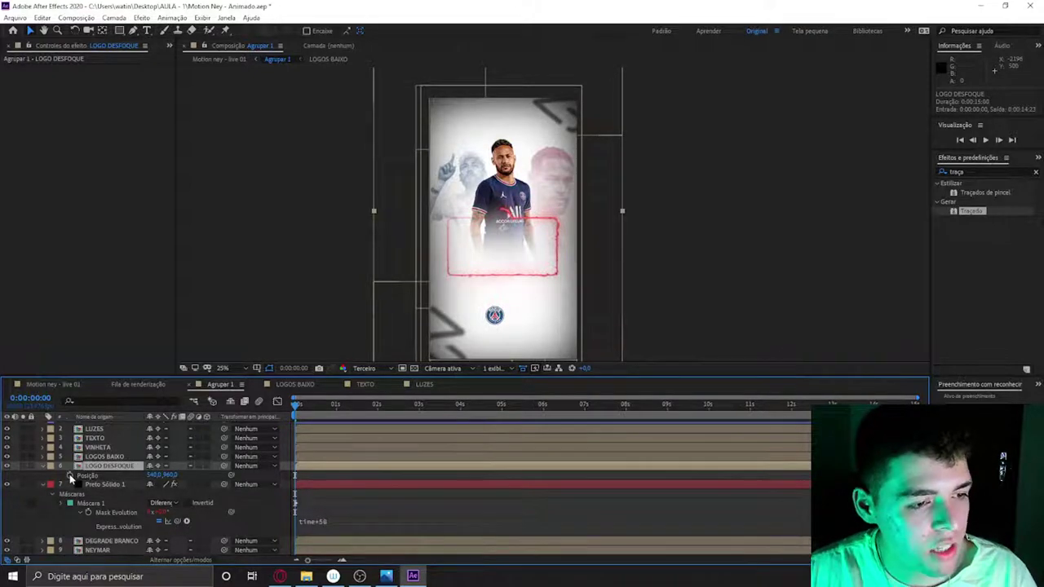
pyautogui.keyDown('alt'); pyautogui.click(70, 476); pyautogui.keyUp('alt')
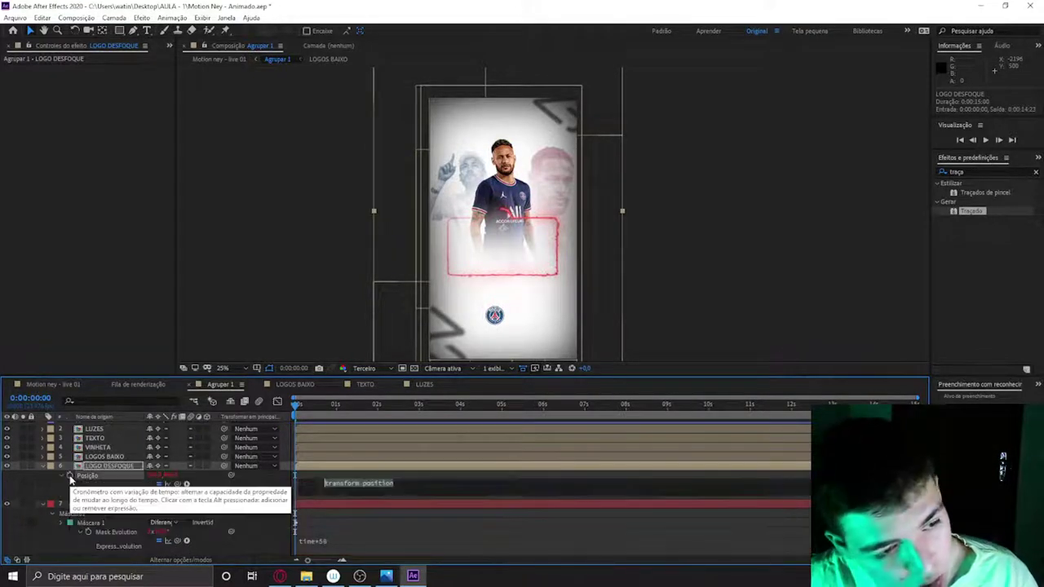
pyautogui.write('w')
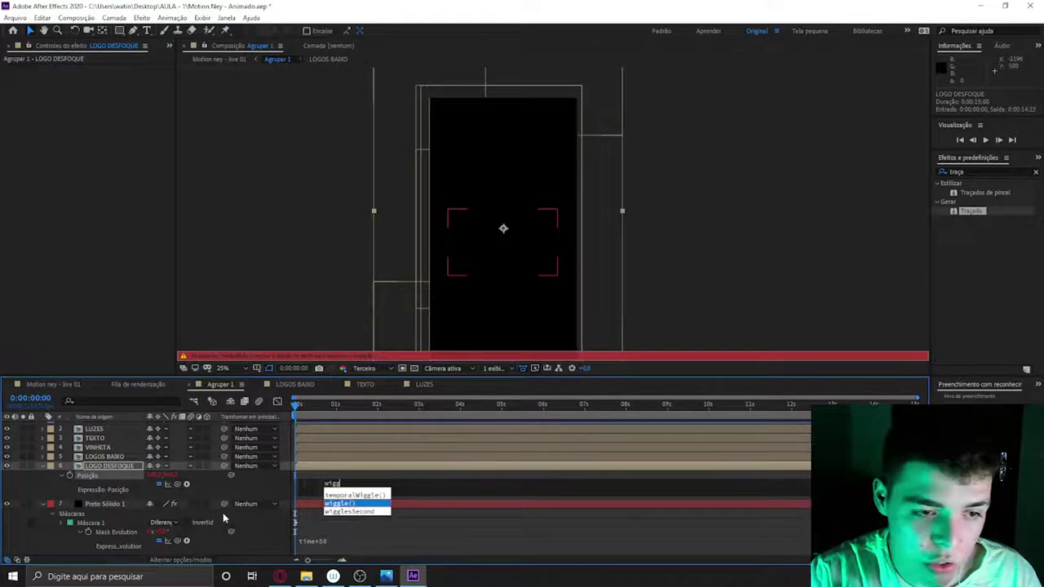
pyautogui.write('igg')
pyautogui.press('Return')
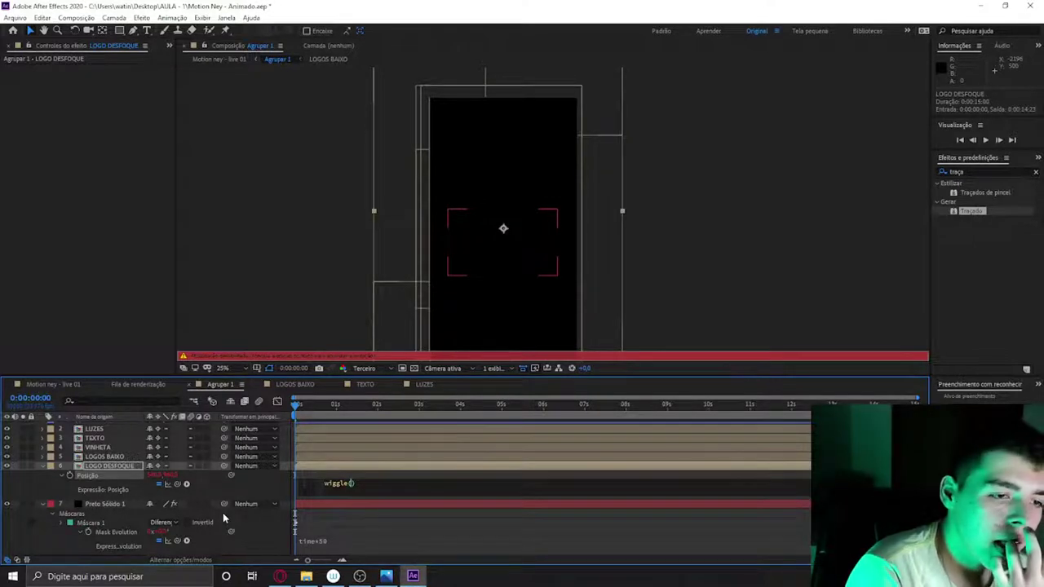
pyautogui.click(160, 474)
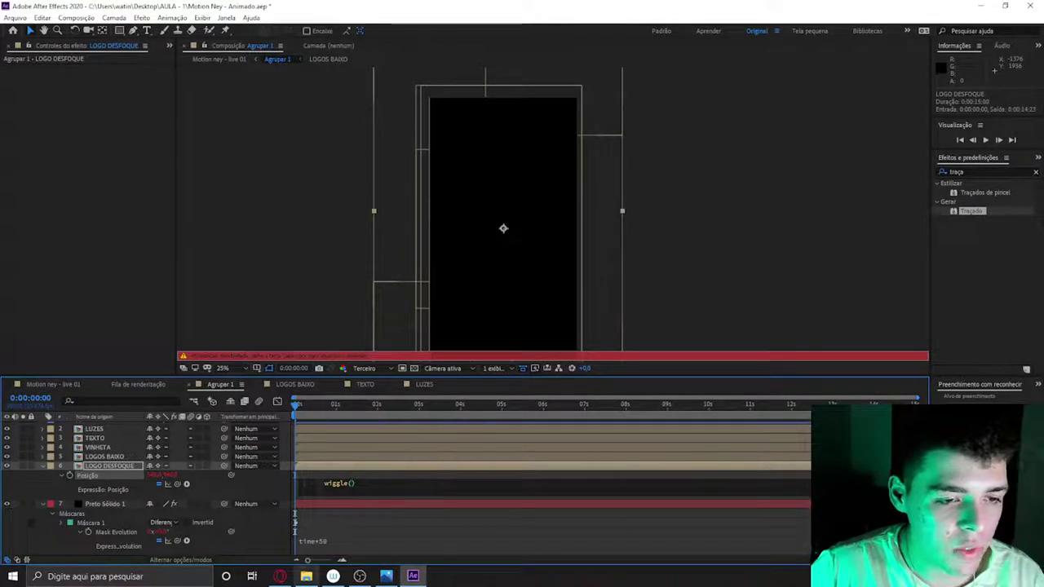
pyautogui.click(280, 577)
pyautogui.click(799, 12)
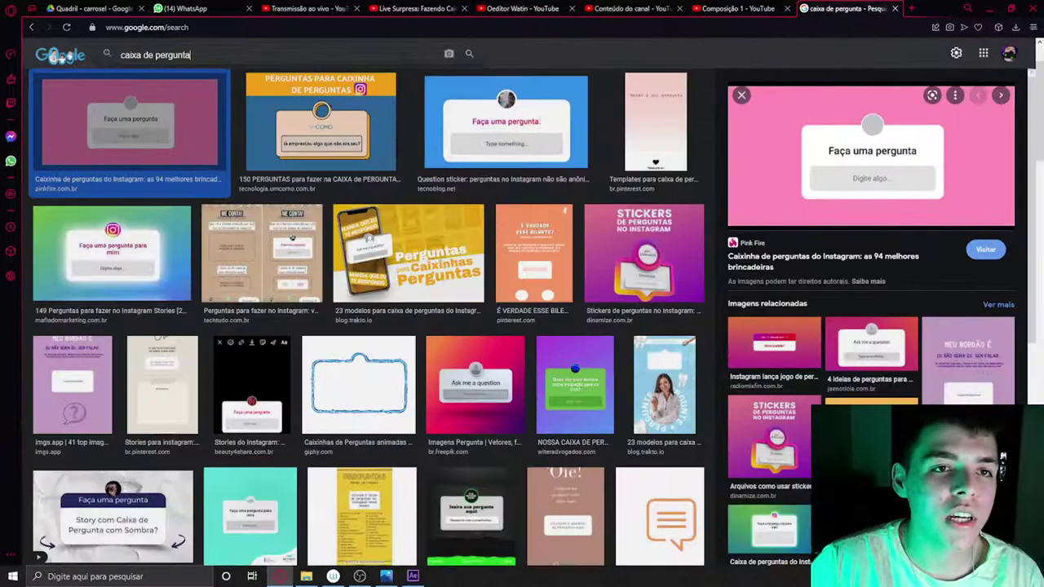
# Replace the Google Images query with 'XYZ', then return to the After Effects project
pyautogui.tripleClick(114, 54)
pyautogui.write('xYZ')
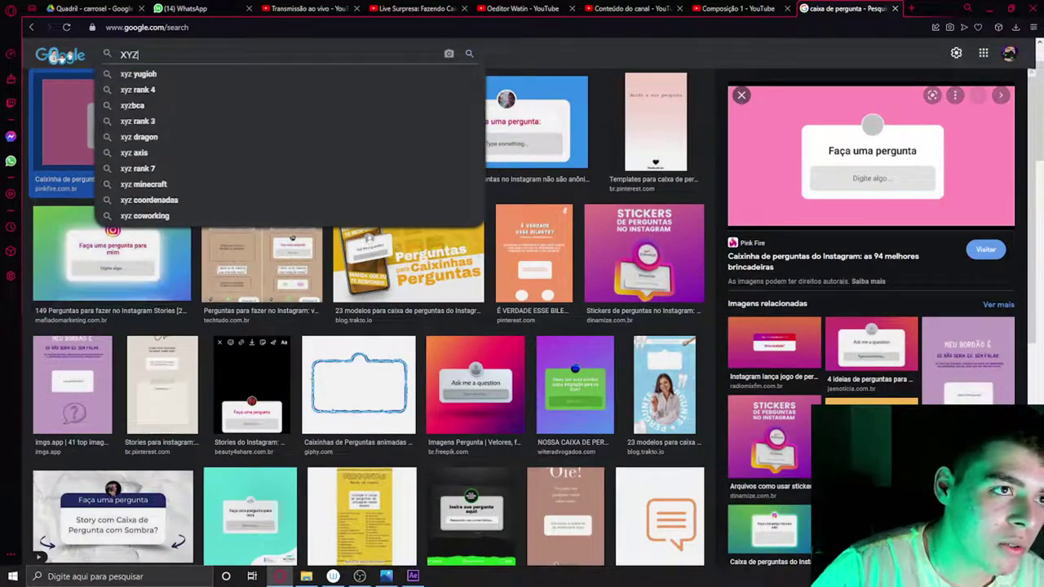
pyautogui.press('Return')
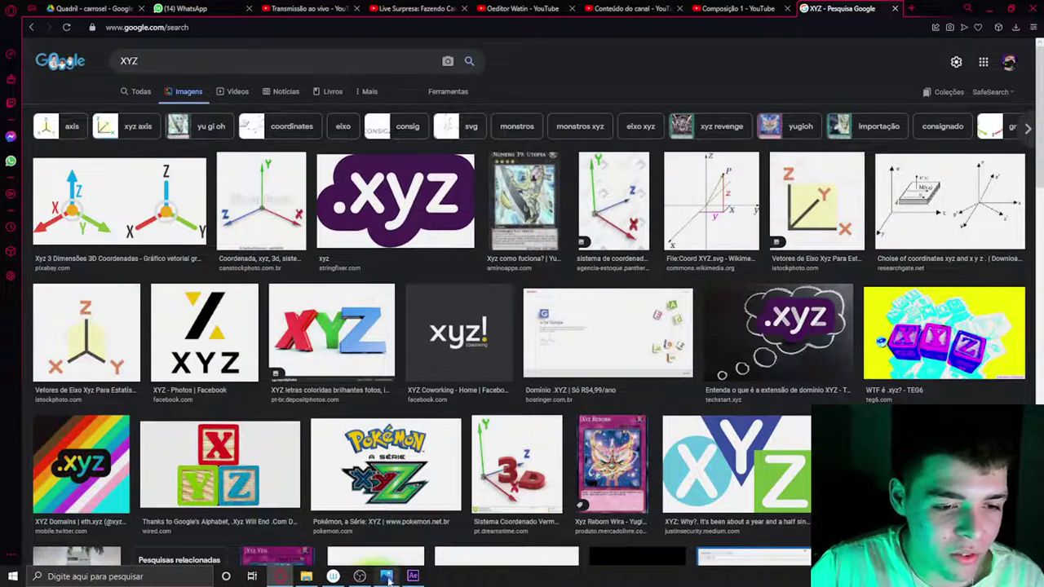
pyautogui.click(413, 577)
pyautogui.press('capslock')
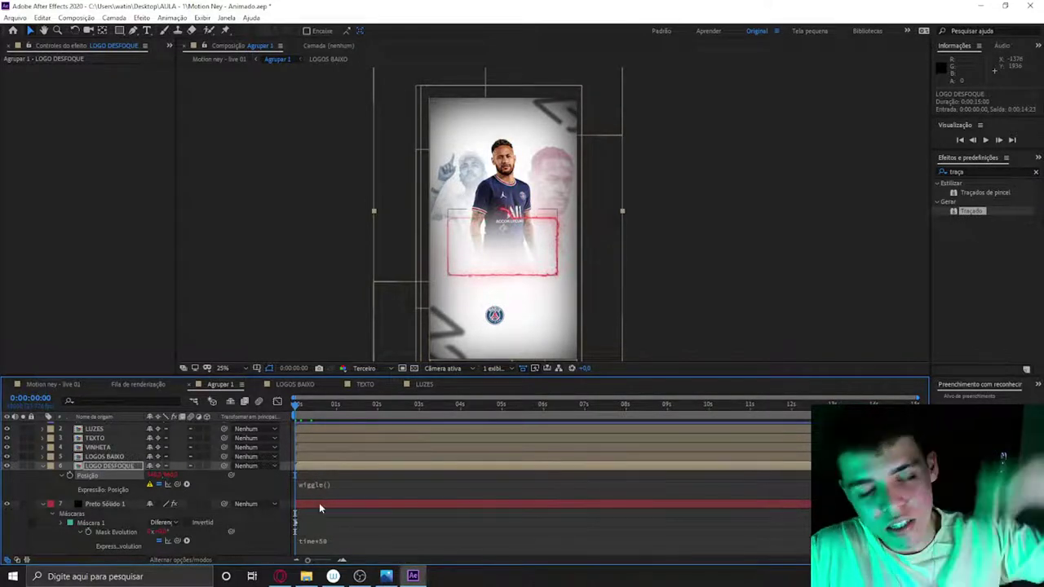
# Change LOGO DESFOQUE's position expression to wiggle(3,5) and preview the jittering logo
pyautogui.click(334, 488)
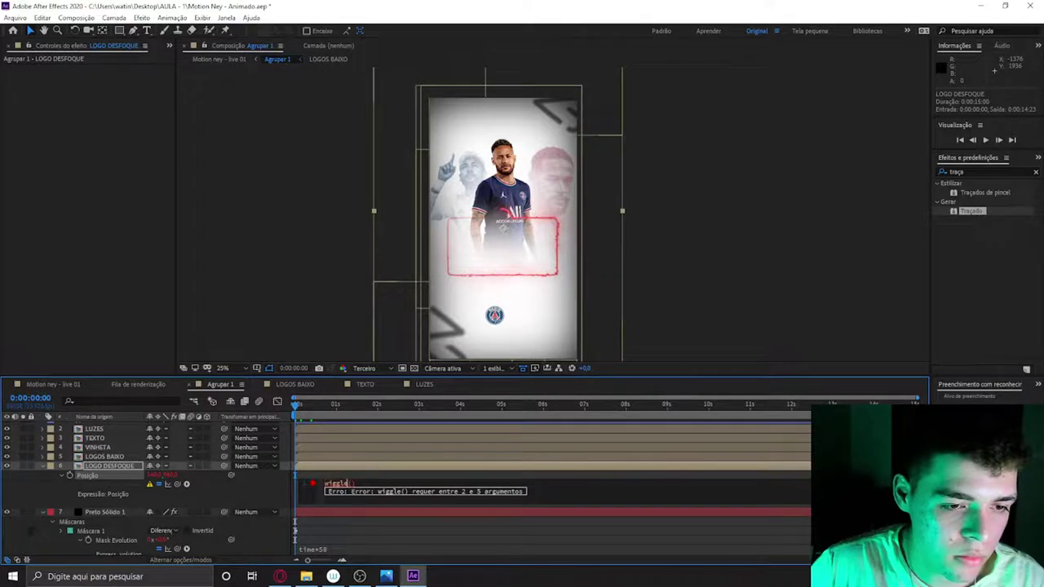
pyautogui.write('3')
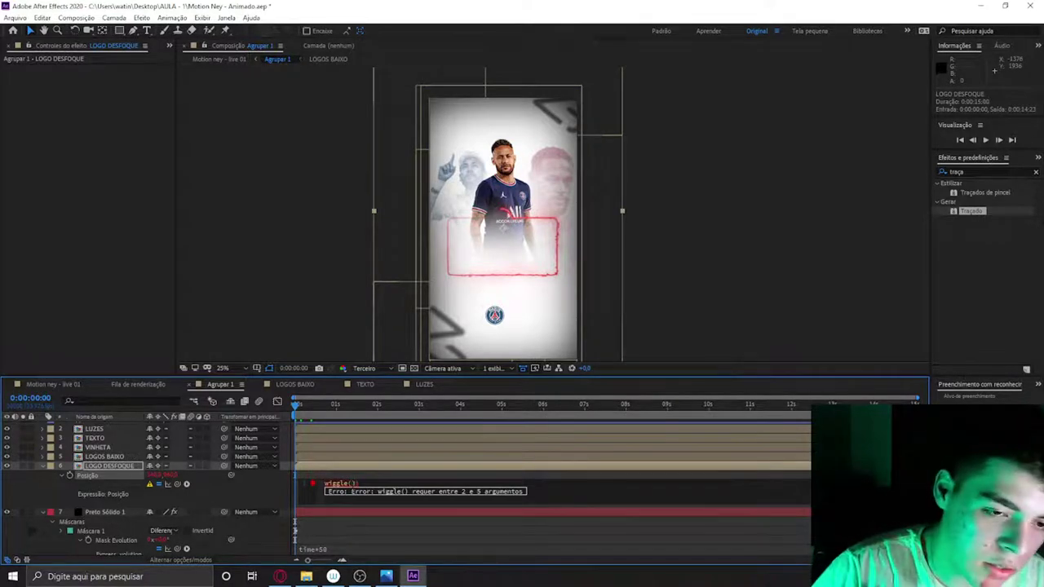
pyautogui.write(',5')
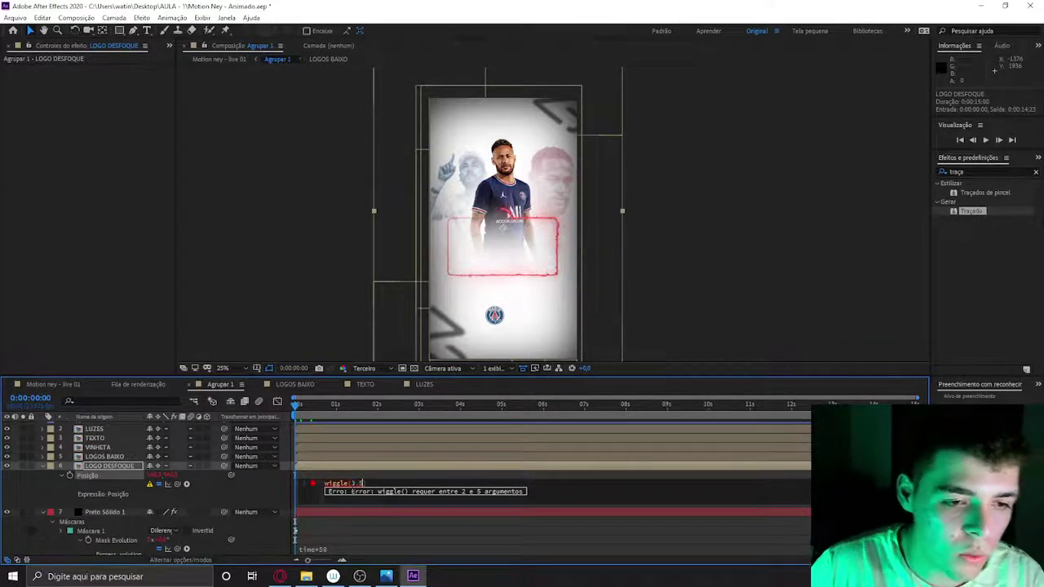
pyautogui.click(334, 474)
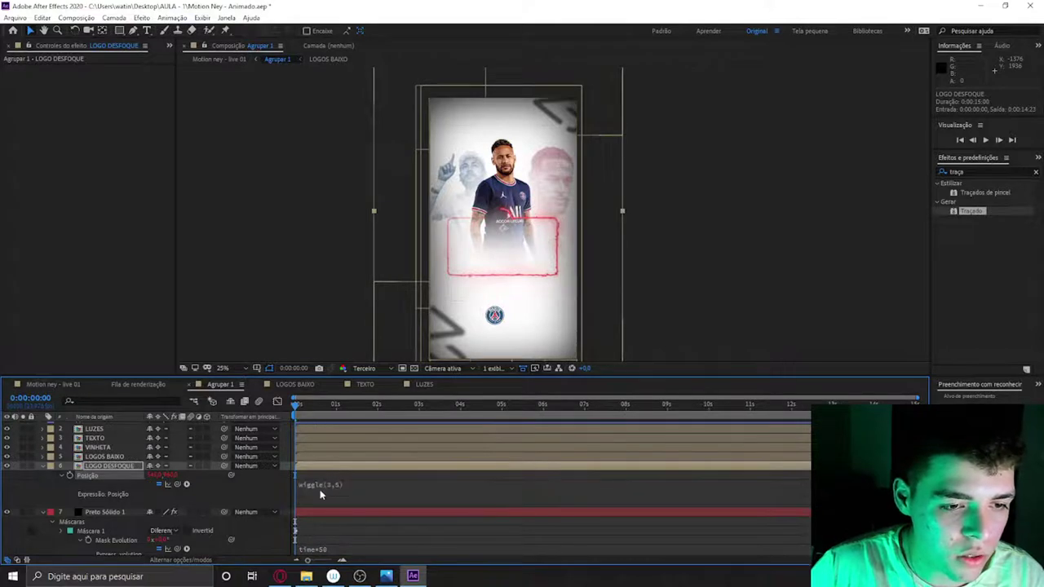
pyautogui.press('space')
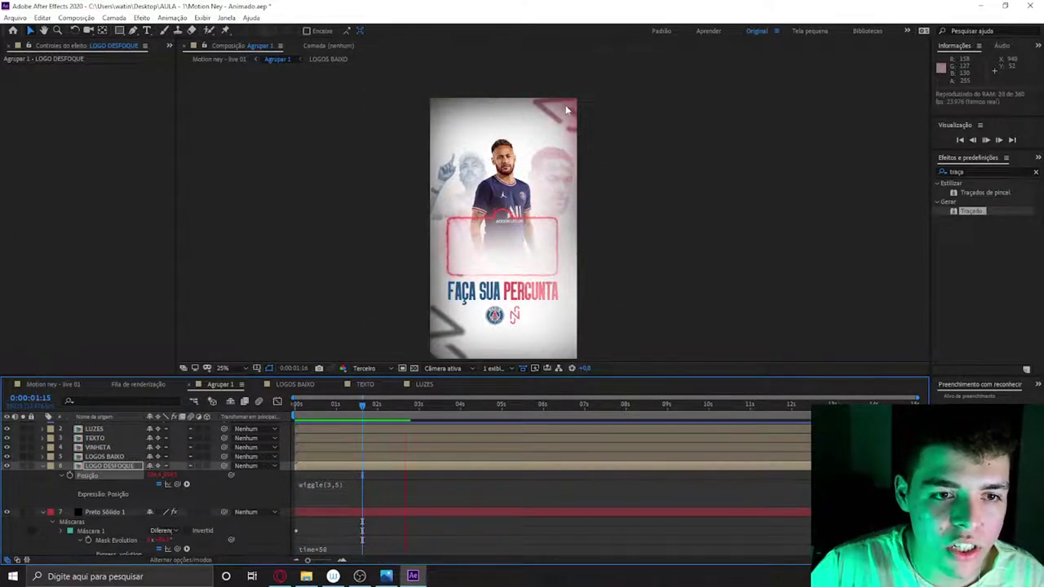
pyautogui.press('space')
pyautogui.press('space')
pyautogui.scroll(2, 515, 234)
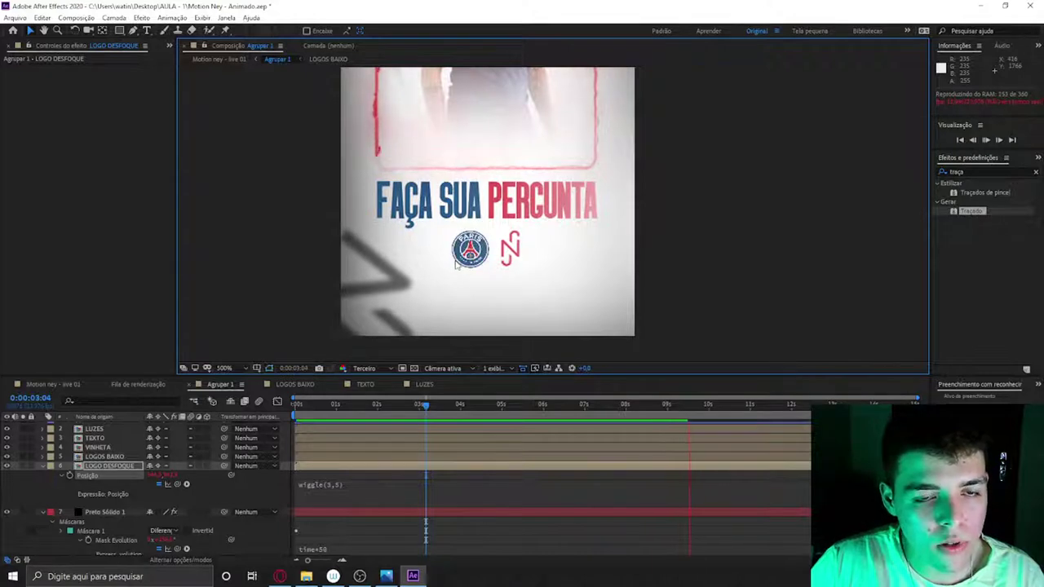
pyautogui.press('space')
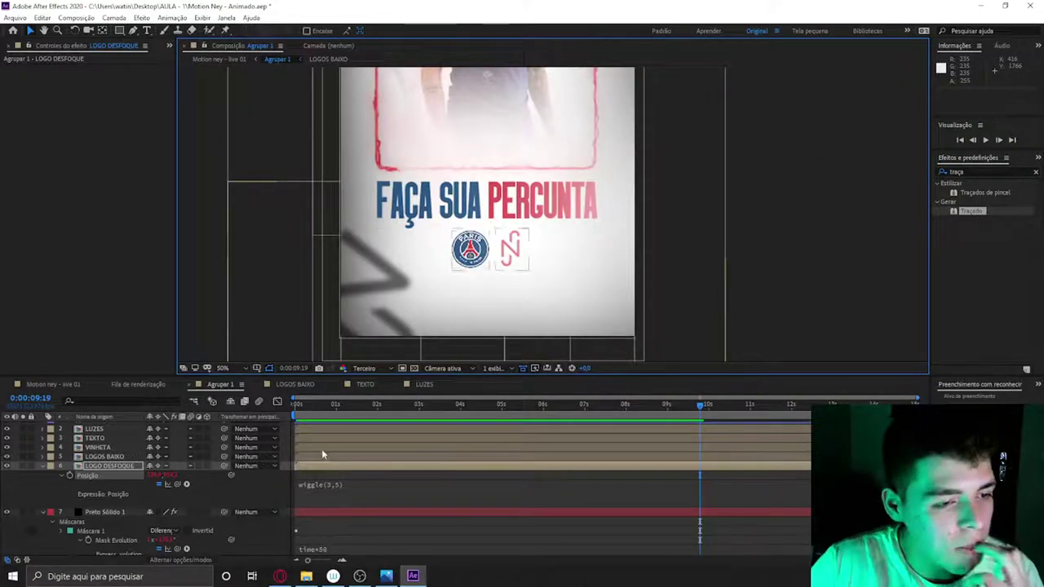
pyautogui.click(119, 458)
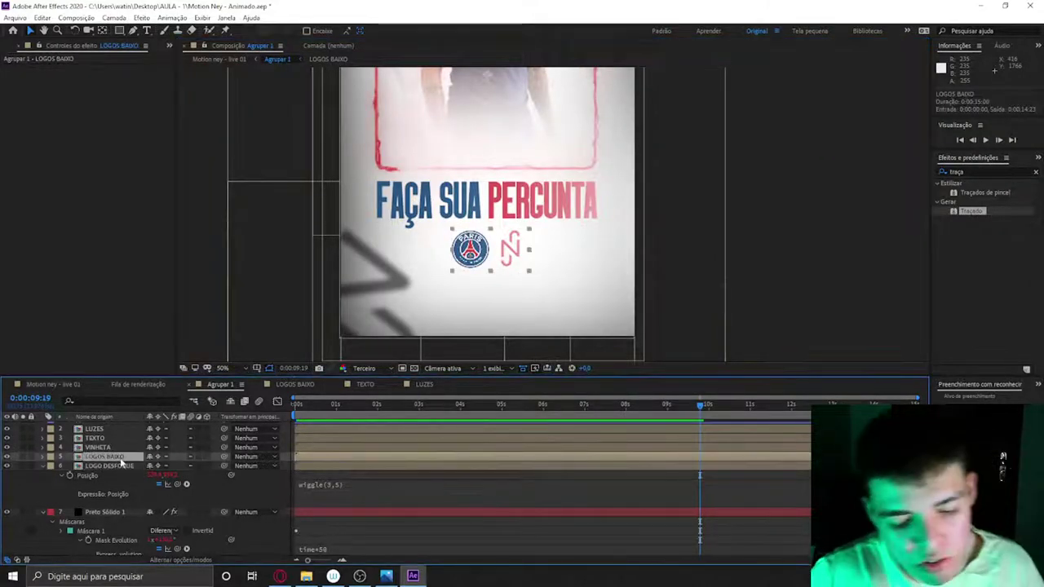
# Make LOGOS BAIXO a 3D layer, undoing a trial X rotation so it stays at 0°
pyautogui.press('p')
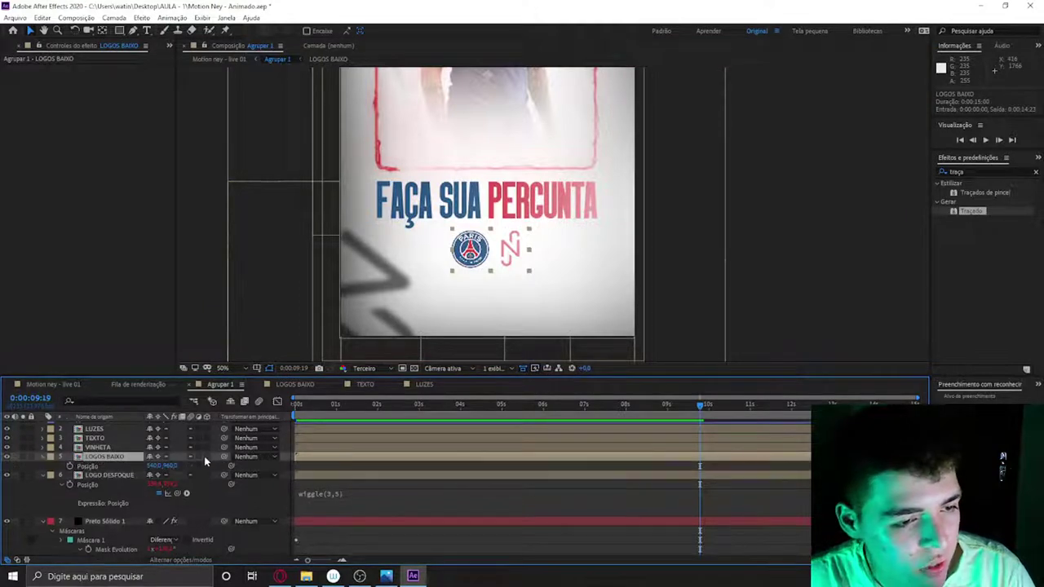
pyautogui.click(205, 457)
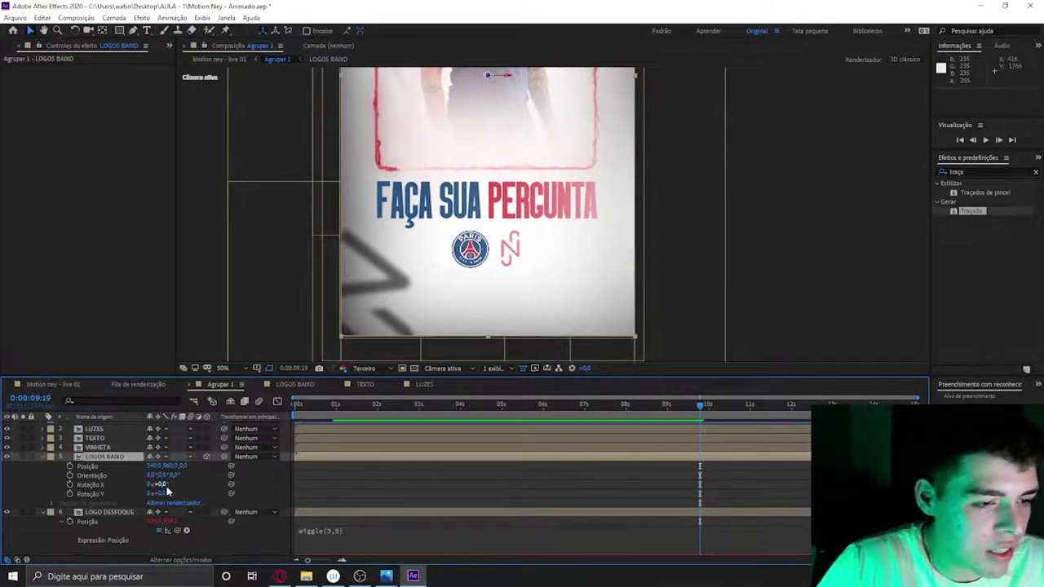
pyautogui.moveTo(163, 486); pyautogui.dragTo(173, 487)
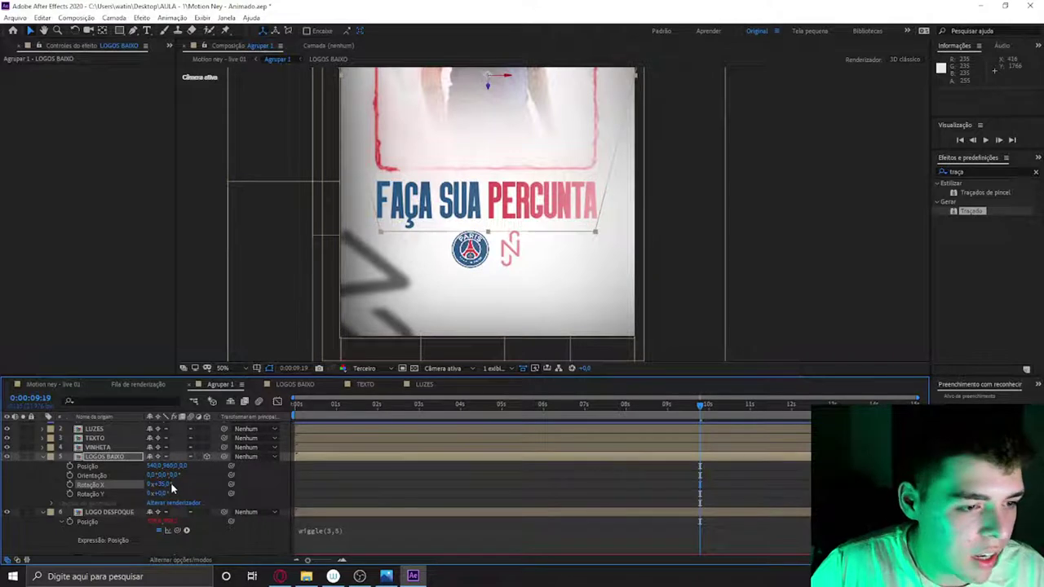
pyautogui.hotkey('ctrl', 'z')
pyautogui.press('u')
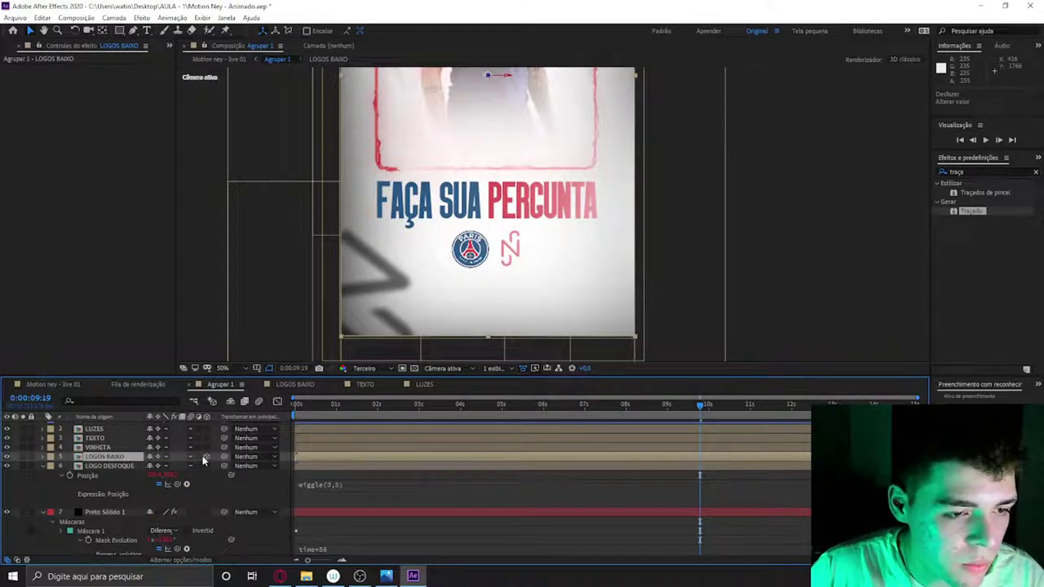
pyautogui.press('F2')
# Preview the whole vertical story, then open the NEYMAR precomposition
pyautogui.press('space')
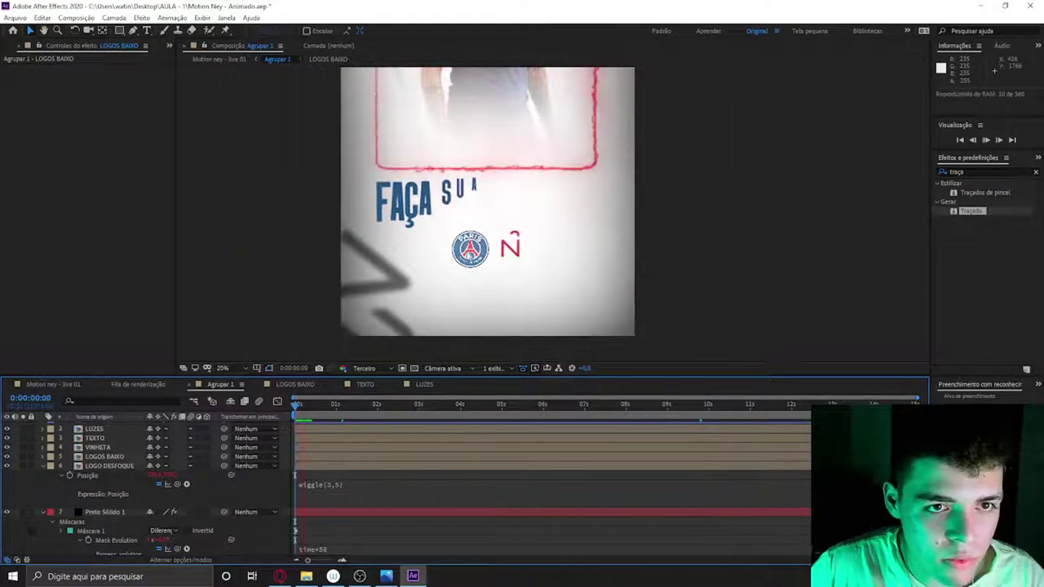
pyautogui.click(566, 166)
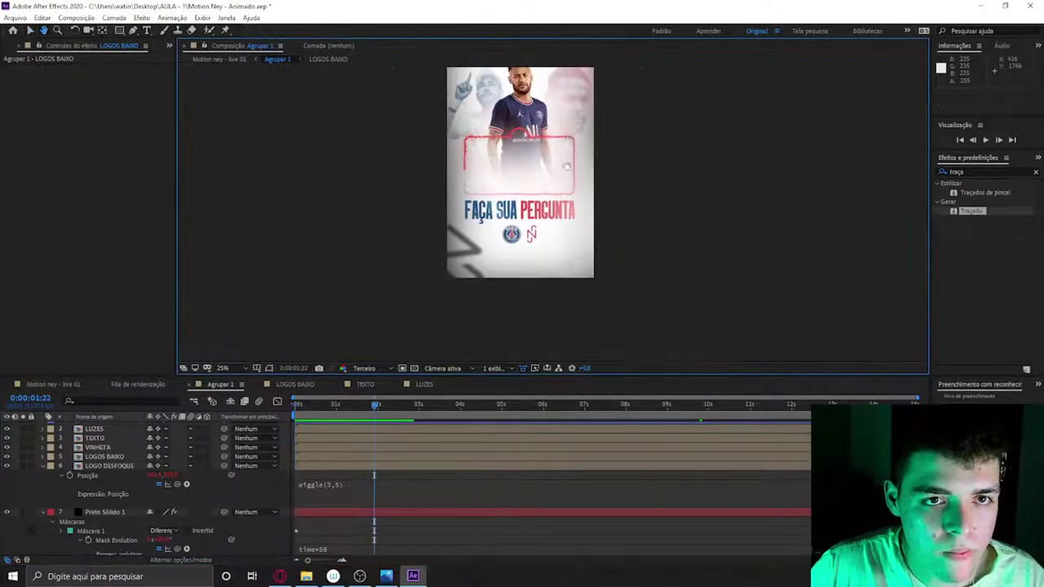
pyautogui.click(257, 412)
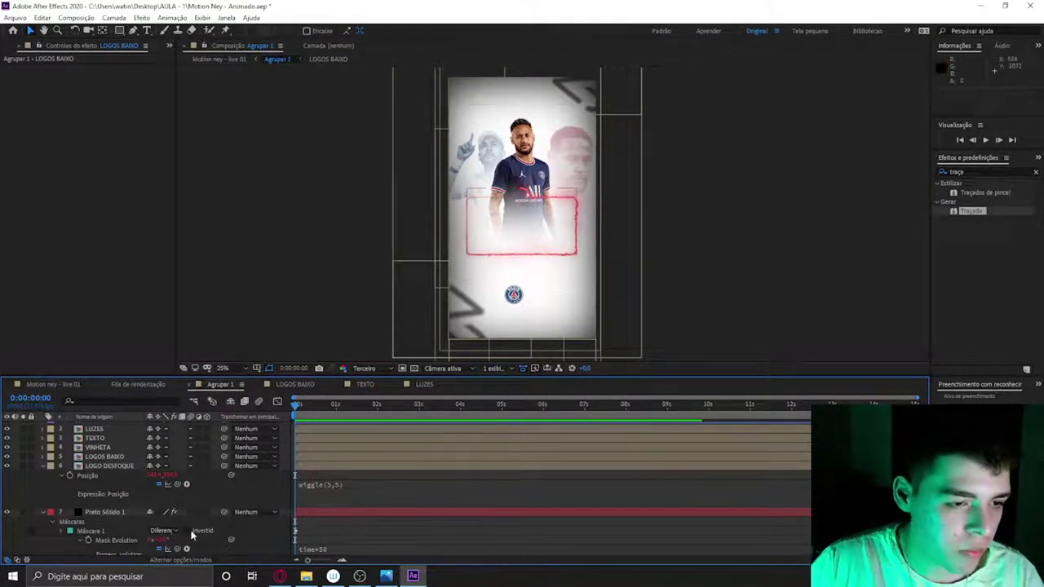
pyautogui.scroll(-3, 130, 514)
pyautogui.doubleClick(120, 537)
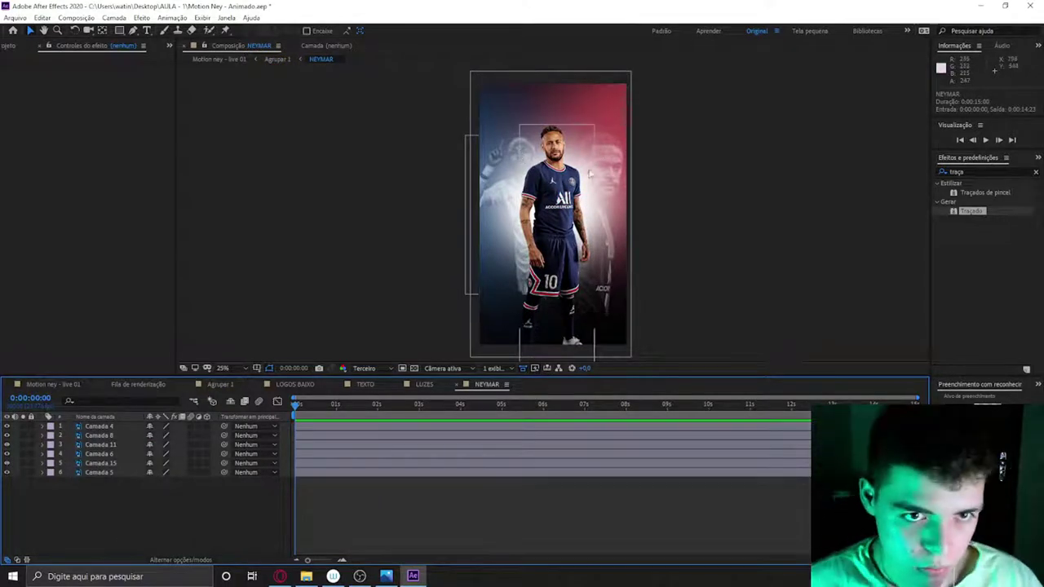
# Keyframe Camada 6's Position so it slides up from below the frame by 23 frames
pyautogui.click(563, 195)
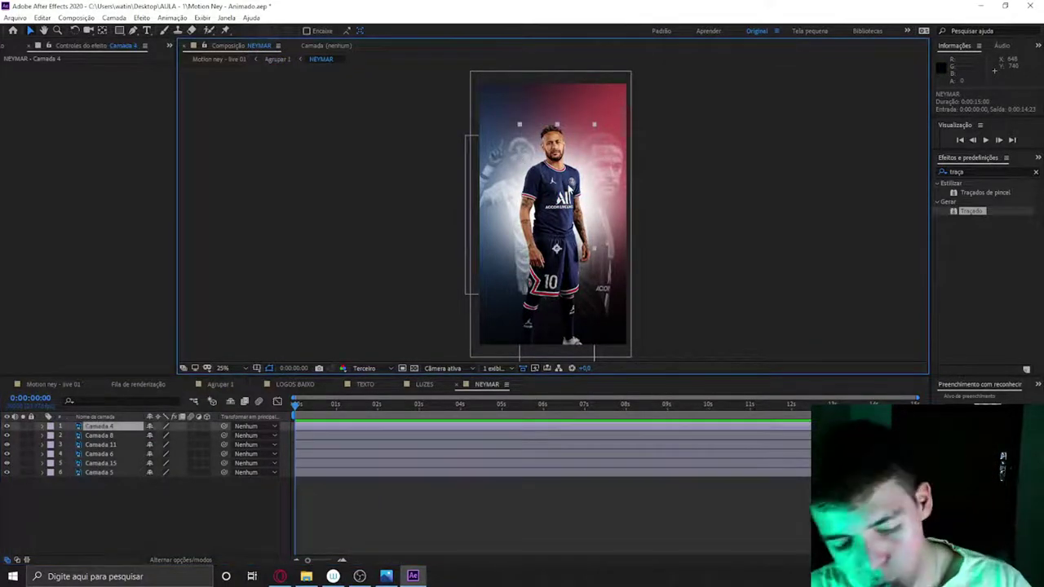
pyautogui.click(485, 254)
pyautogui.click(10, 454)
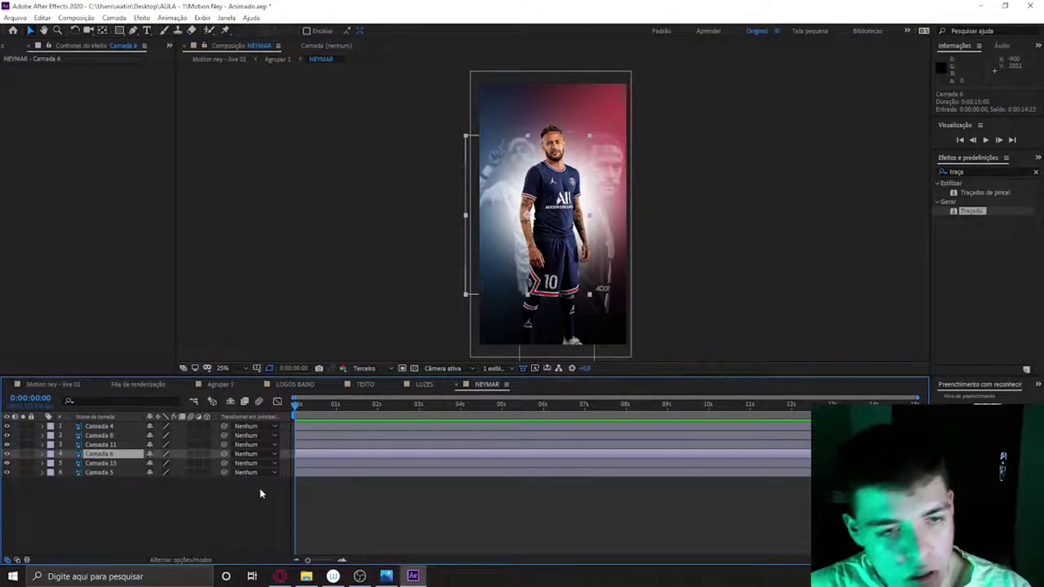
pyautogui.press('p')
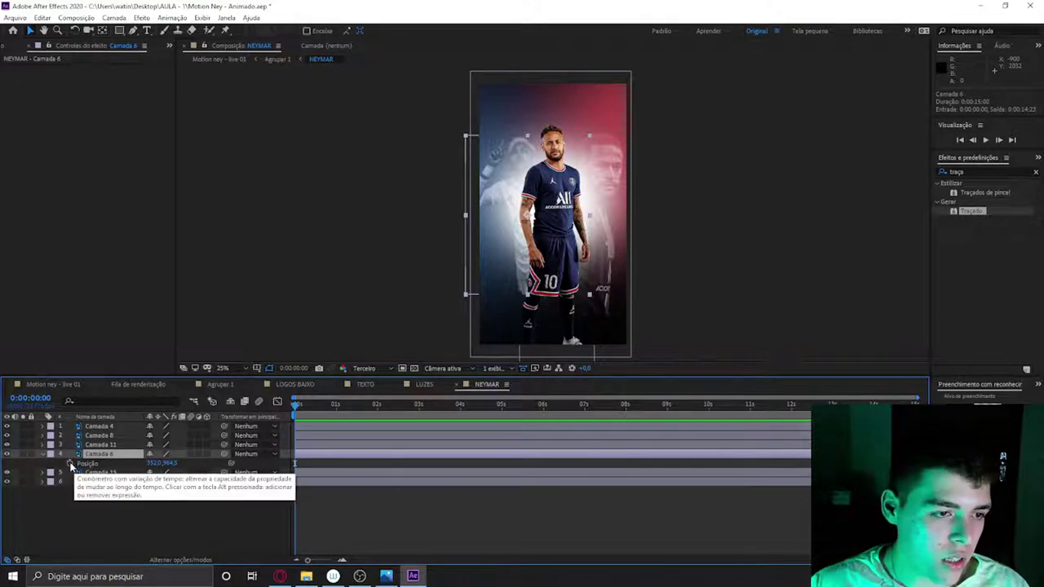
pyautogui.click(70, 463)
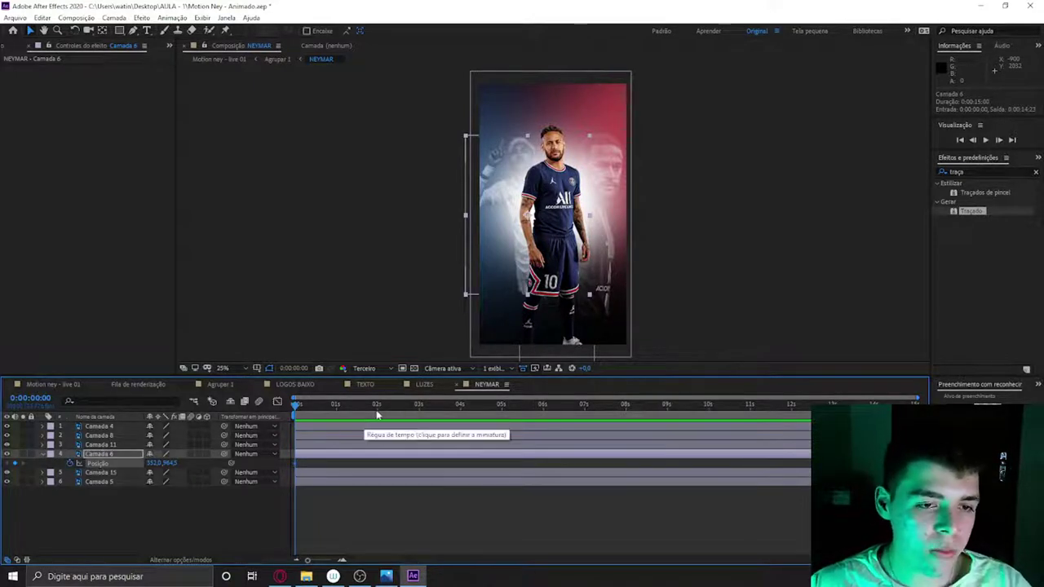
pyautogui.click(334, 412)
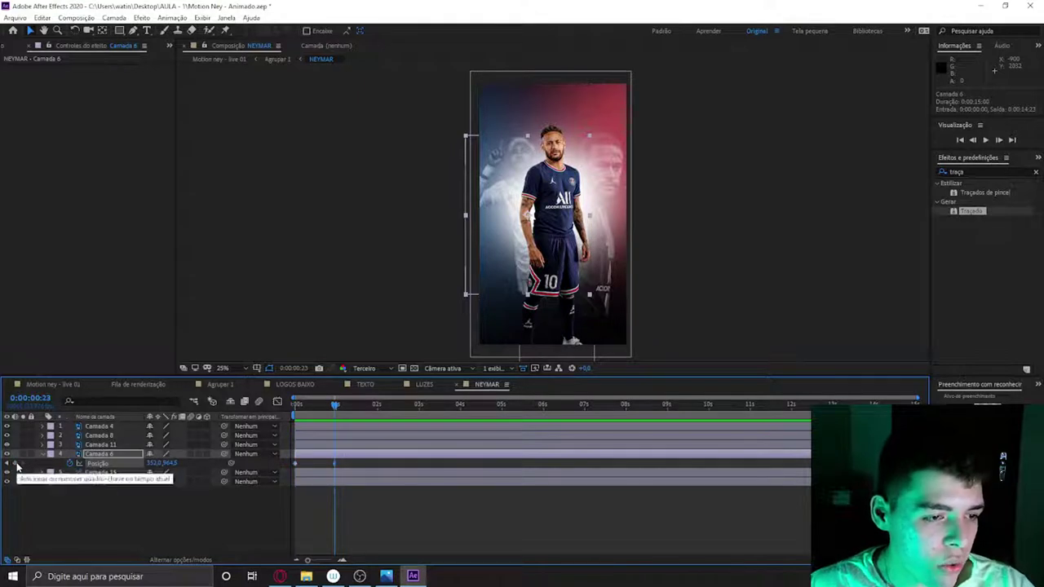
pyautogui.click(15, 463)
pyautogui.click(296, 405)
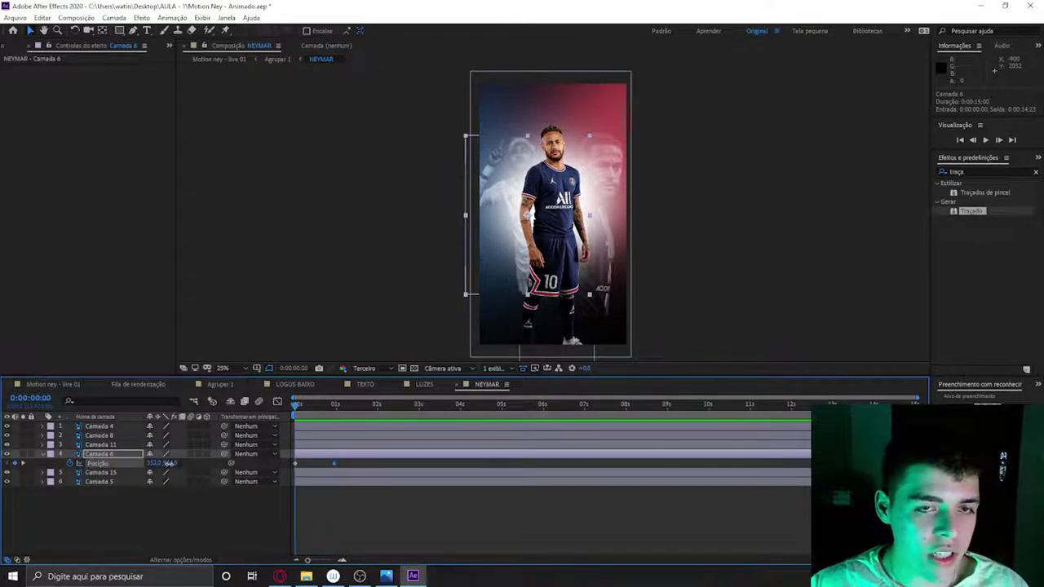
pyautogui.moveTo(169, 463); pyautogui.dragTo(236, 463)
# Easy-ease Camada 6's position keyframes and check the fast-start slide on the speed curve
pyautogui.press('space')
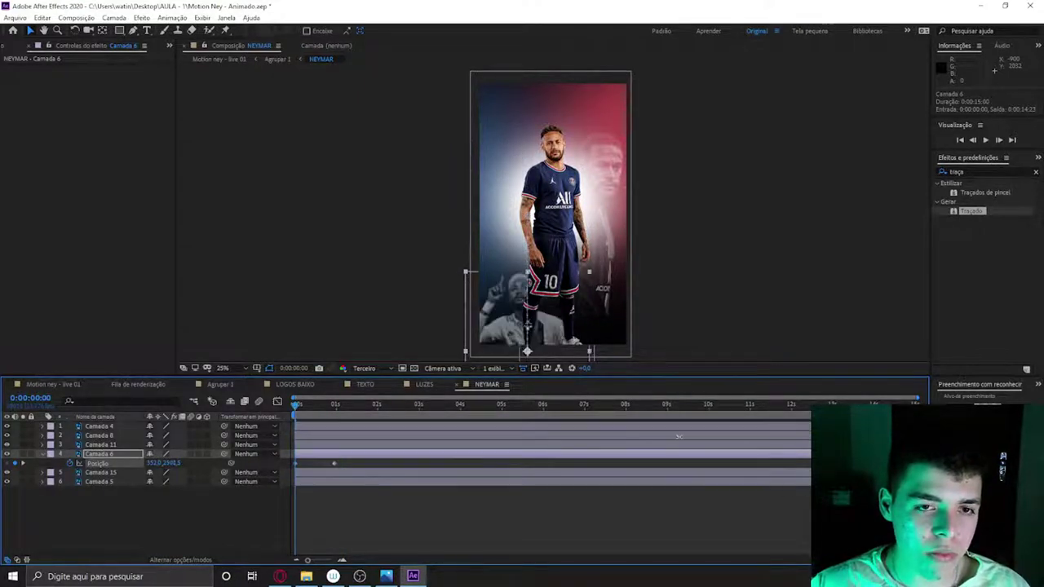
pyautogui.press('space')
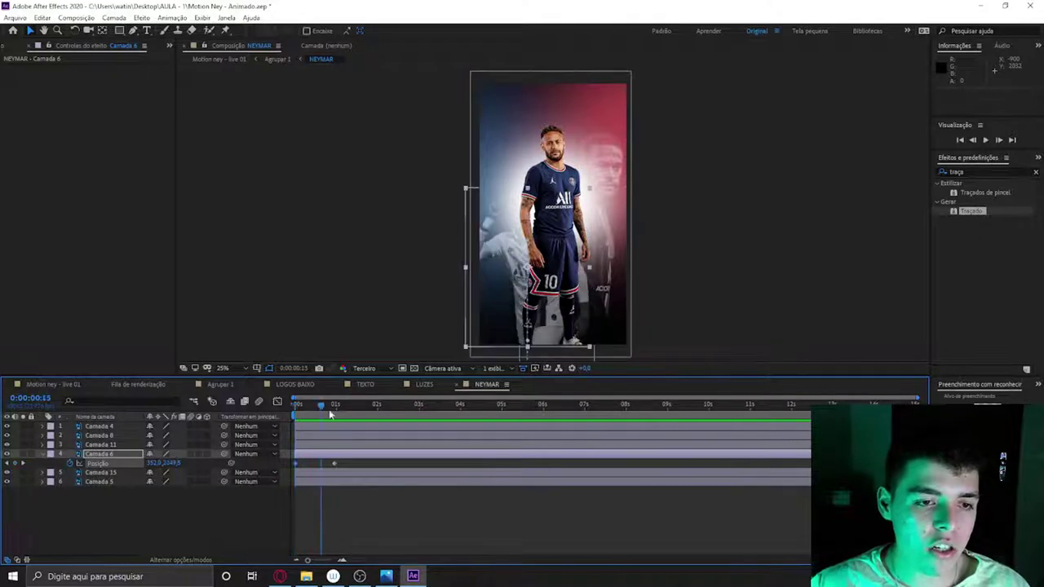
pyautogui.moveTo(309, 470); pyautogui.dragTo(261, 473)
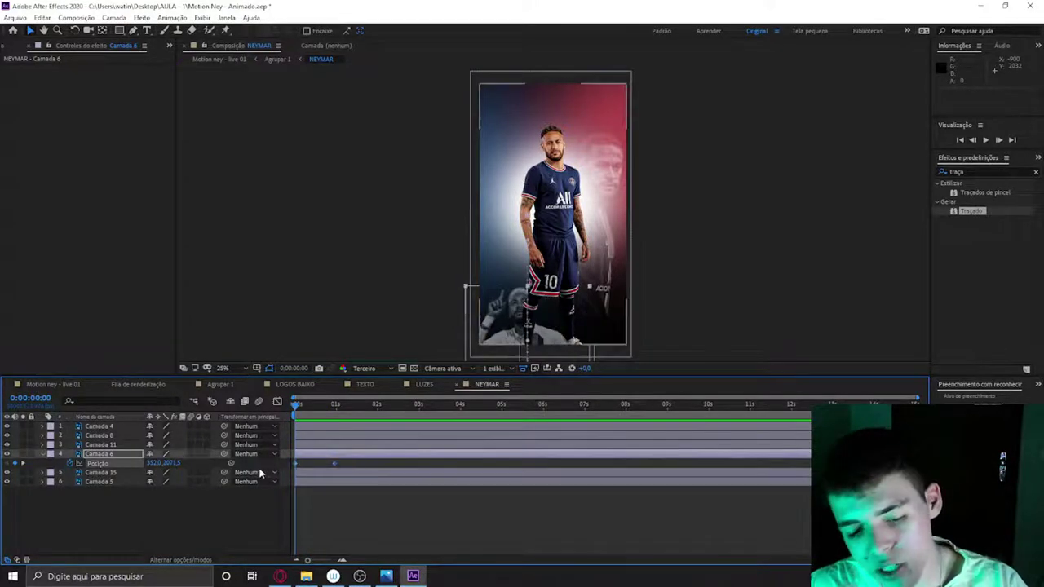
pyautogui.press('F9')
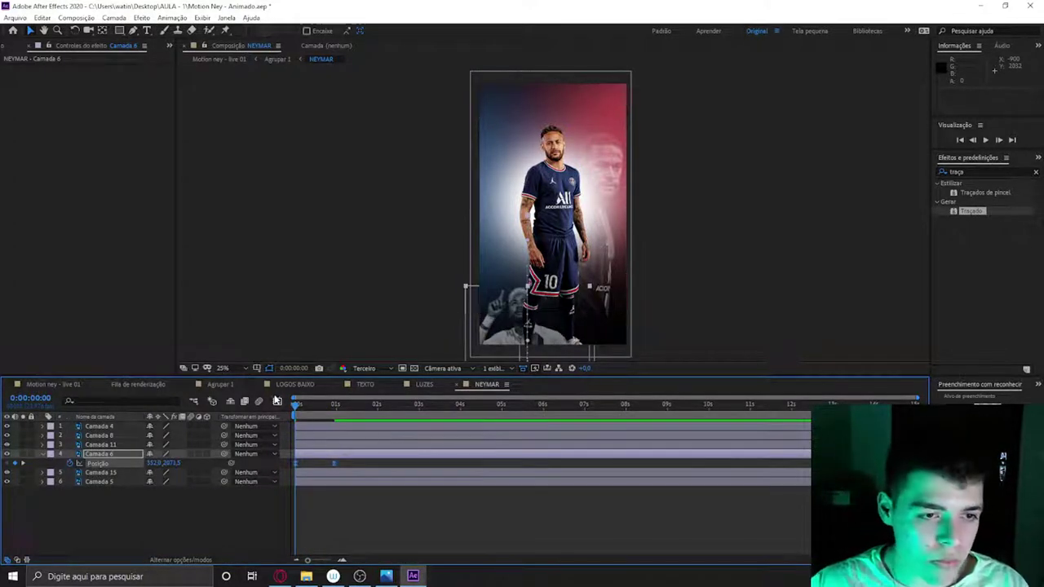
pyautogui.click(277, 401)
pyautogui.moveTo(357, 531)
pyautogui.mouseDown()
pyautogui.moveTo(329, 532)
pyautogui.moveTo(326, 494)
pyautogui.mouseUp()
pyautogui.press('space')
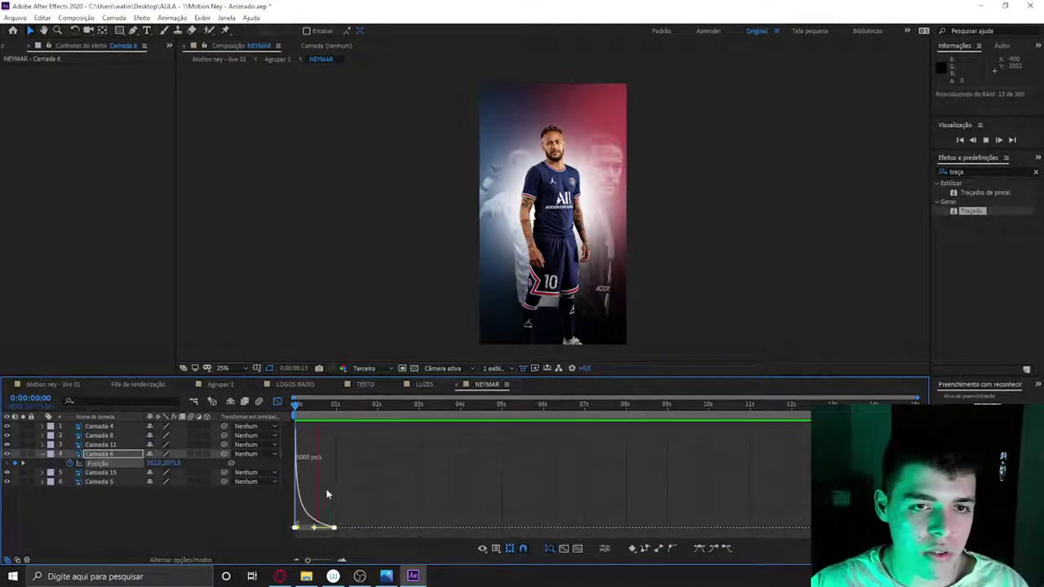
pyautogui.press('space')
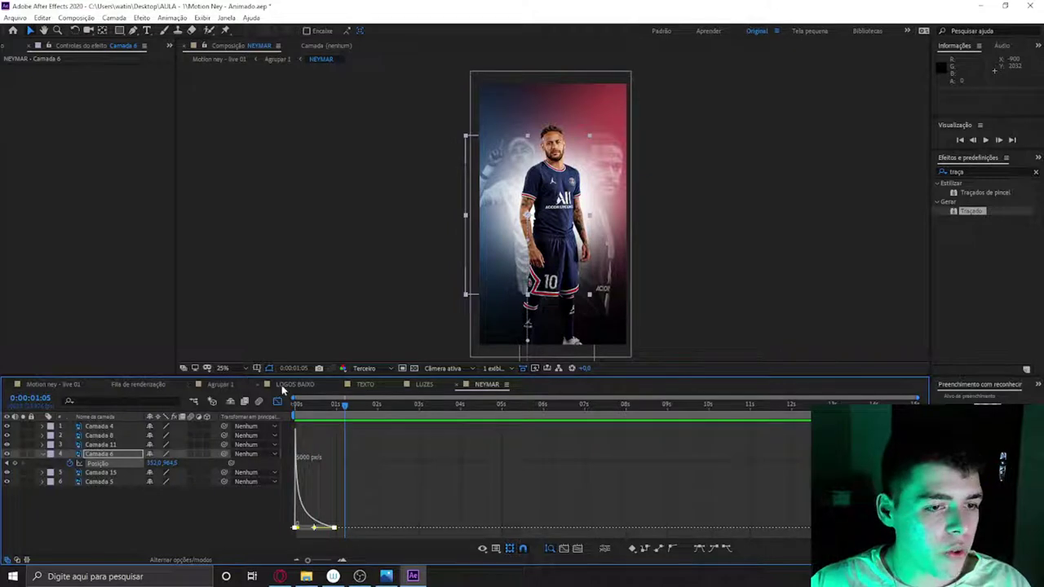
# Preview the full poster in Agrupar 1, then return to NEYMAR's layer bars at 3 frames
pyautogui.click(216, 385)
pyautogui.press('space')
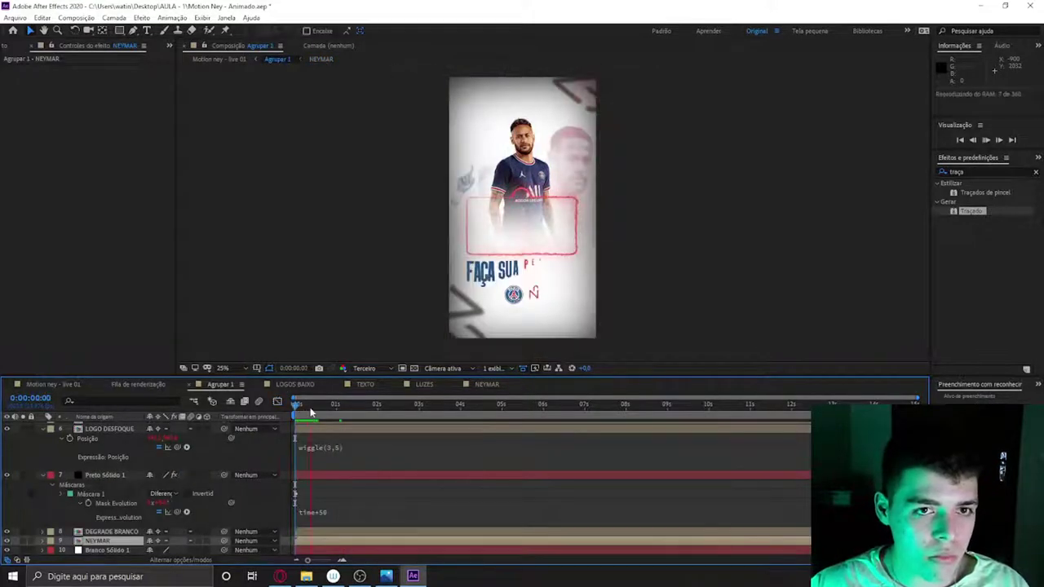
pyautogui.click(487, 384)
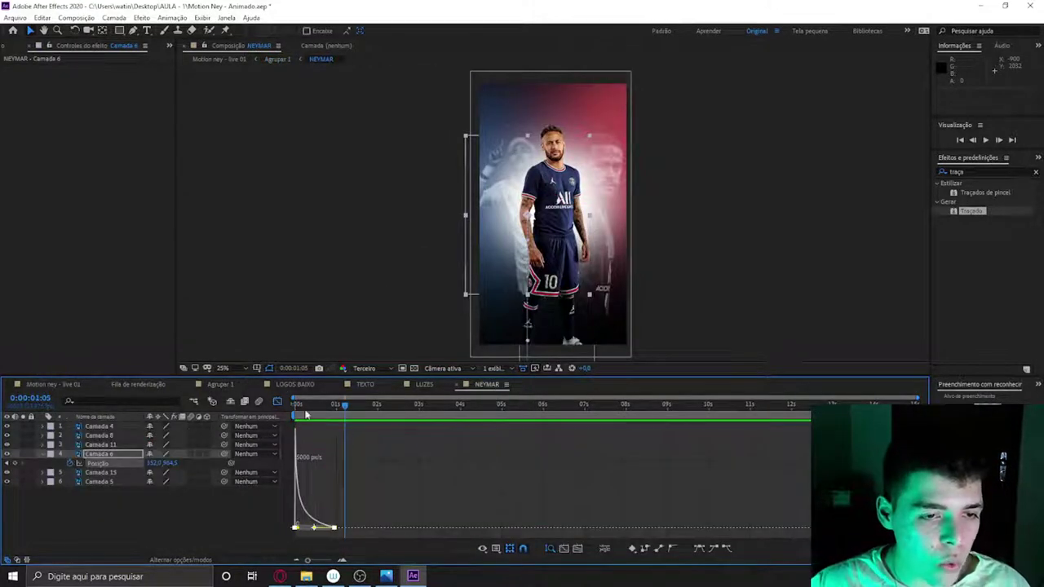
pyautogui.click(277, 403)
pyautogui.moveTo(329, 411); pyautogui.dragTo(300, 412)
# Inspect Camada 11 and the red gradient layer by toggling their visibility
pyautogui.click(319, 441)
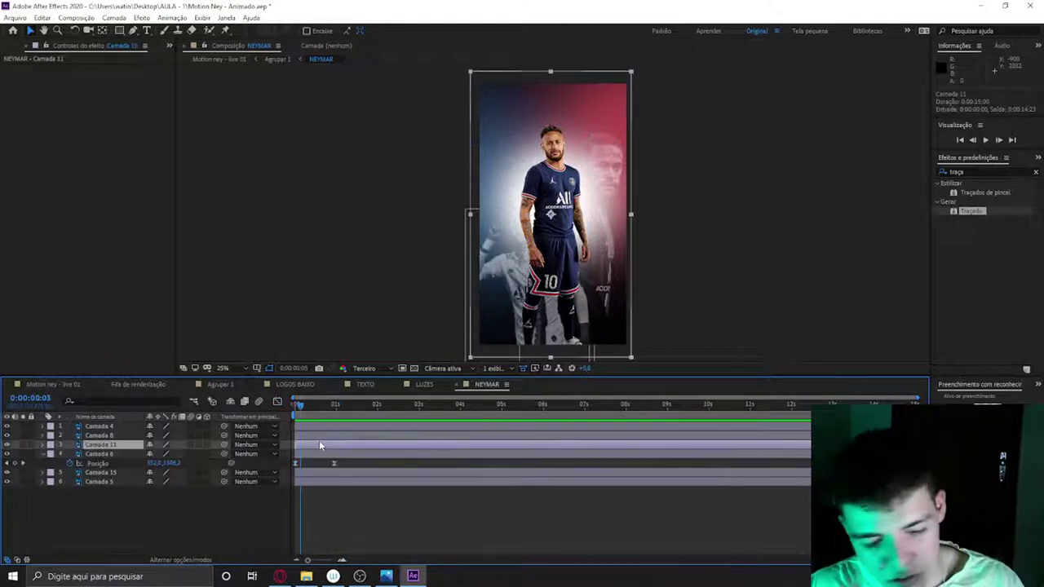
pyautogui.hotkey('alt', 'shift', 'p')
pyautogui.click(8, 445)
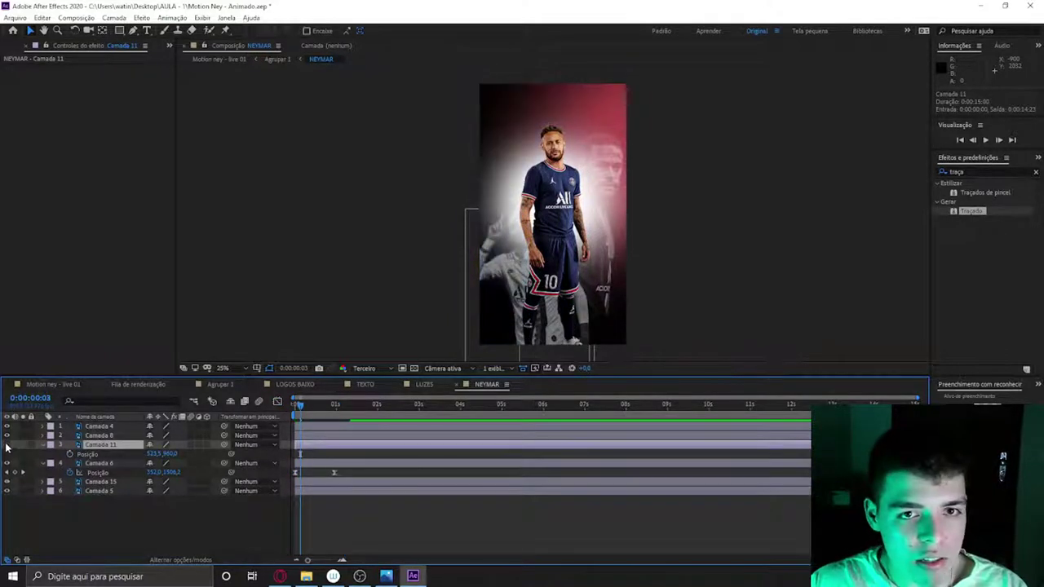
pyautogui.click(7, 444)
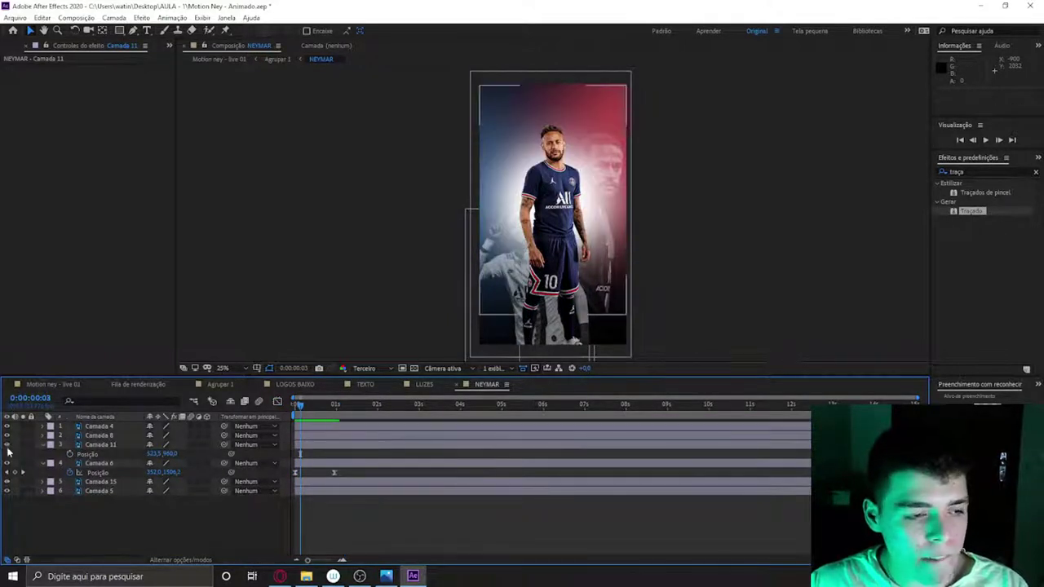
pyautogui.click(7, 483)
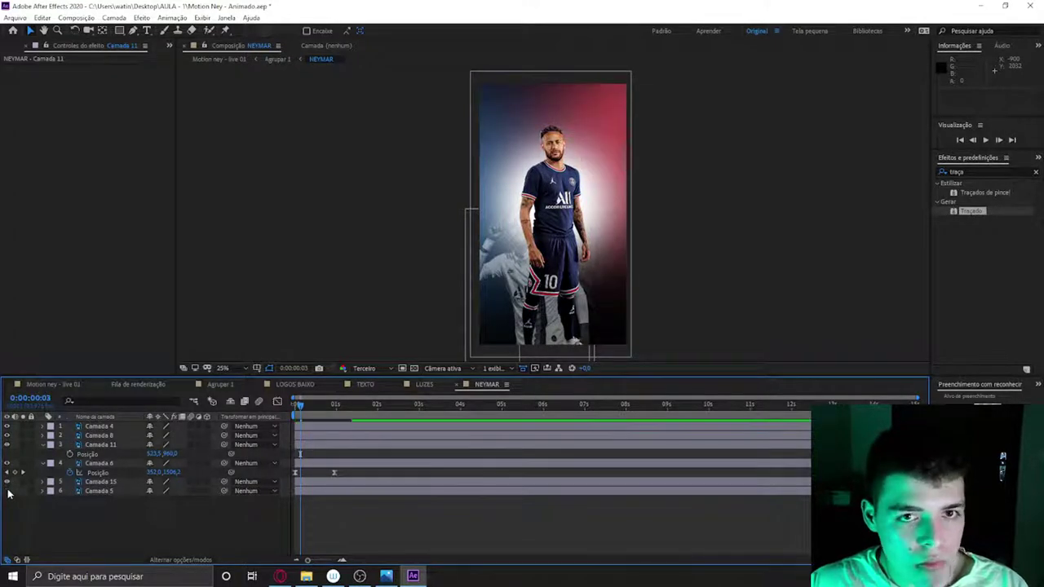
# Keyframe Camada 5's Position at about 21 frames so it slides up from below
pyautogui.click(100, 491)
pyautogui.press('p')
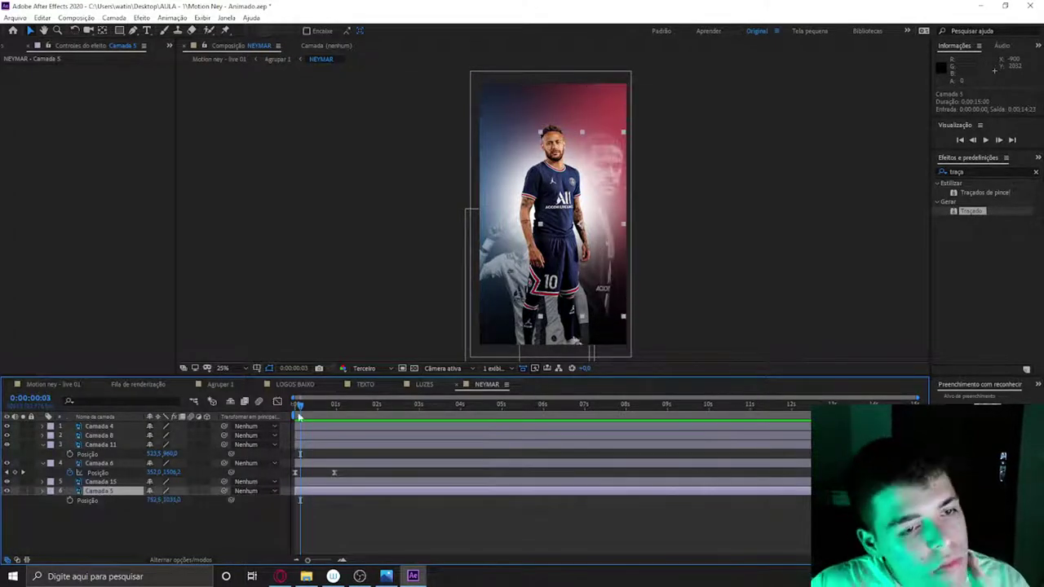
pyautogui.press('Home')
pyautogui.moveTo(342, 412); pyautogui.dragTo(332, 411)
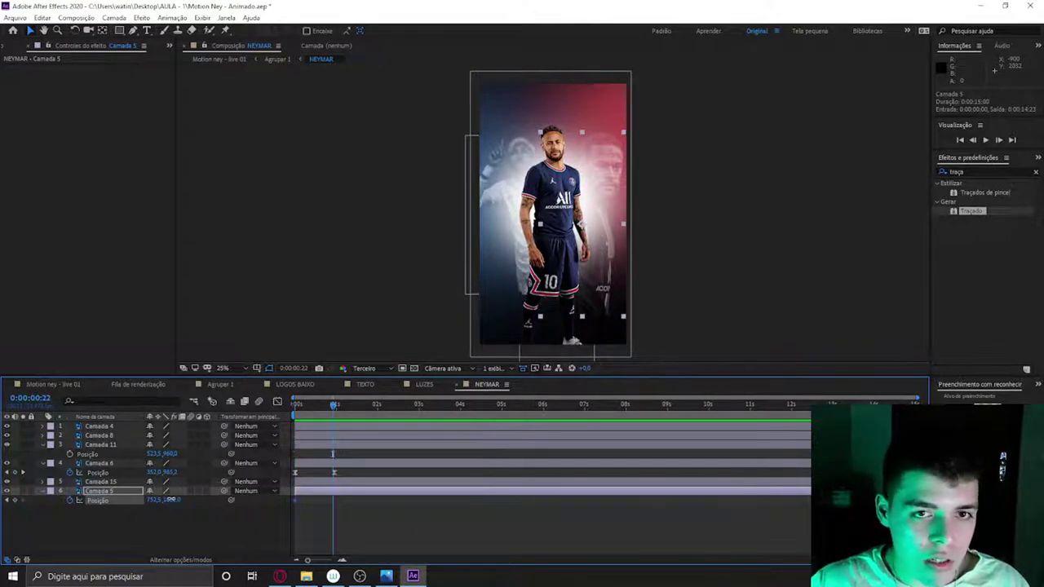
pyautogui.press('Return')
pyautogui.press('Home')
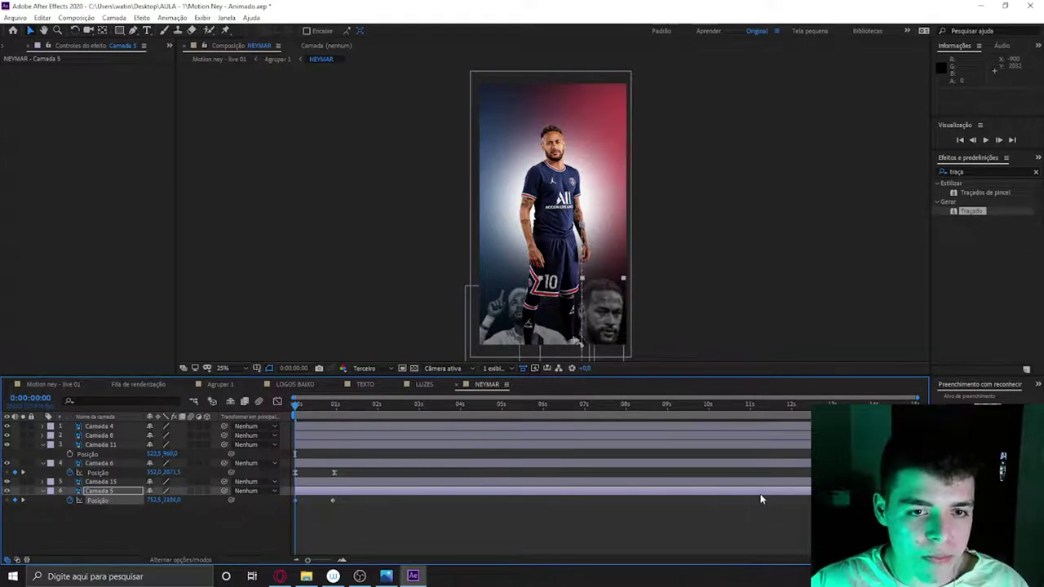
pyautogui.press('space')
# Shape Camada 5's position speed curve so it starts fast and eases into place
pyautogui.moveTo(361, 524)
pyautogui.mouseDown()
pyautogui.moveTo(298, 501)
pyautogui.moveTo(347, 501)
pyautogui.mouseUp()
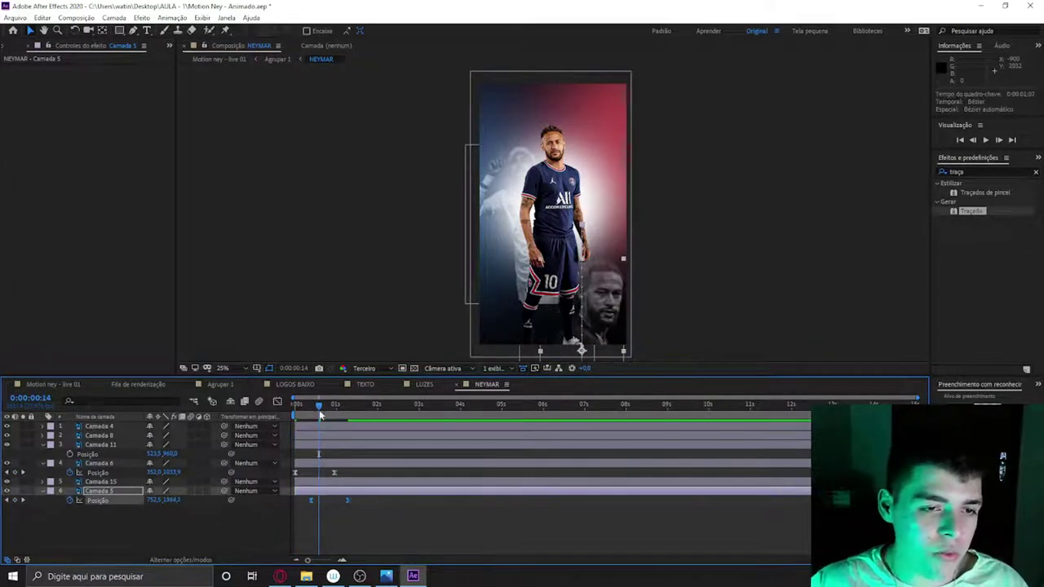
pyautogui.press('space')
pyautogui.hotkey('shift', 'F3')
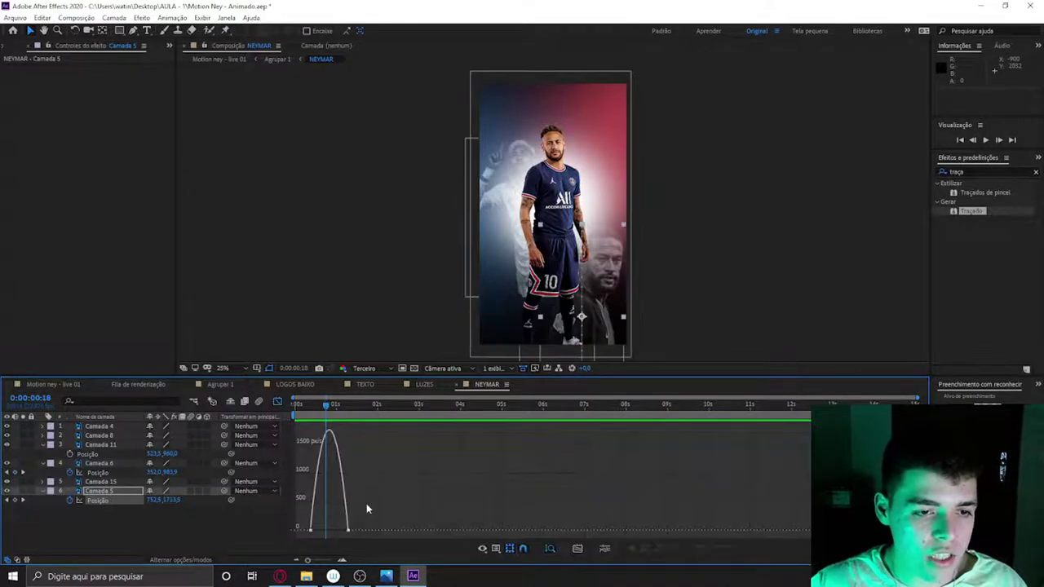
pyautogui.click(328, 539)
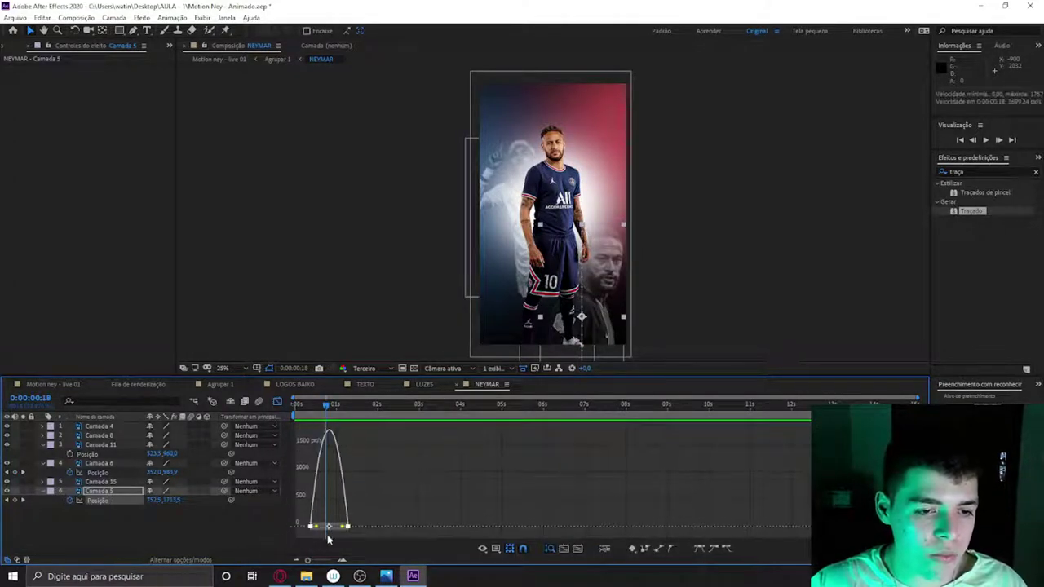
pyautogui.moveTo(341, 529); pyautogui.dragTo(313, 528)
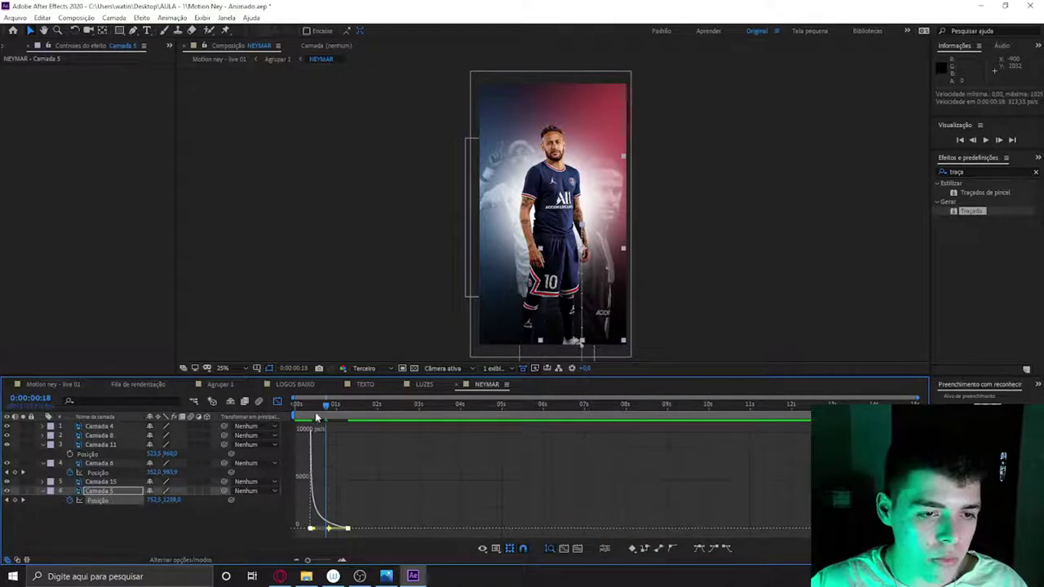
pyautogui.press('space')
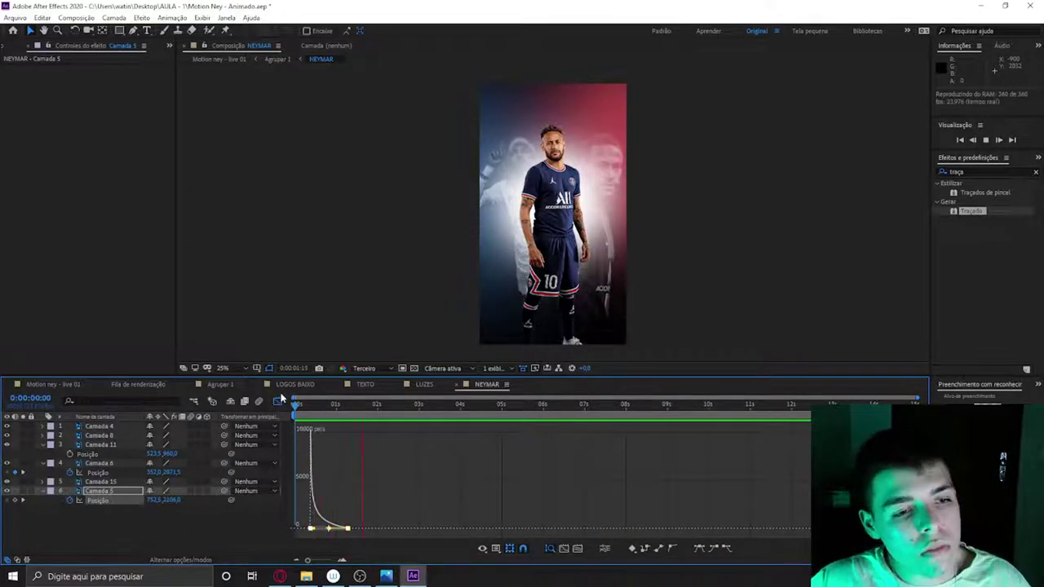
# Preview the NEYMAR animation with both side images sliding in
pyautogui.click(278, 402)
pyautogui.press('space')
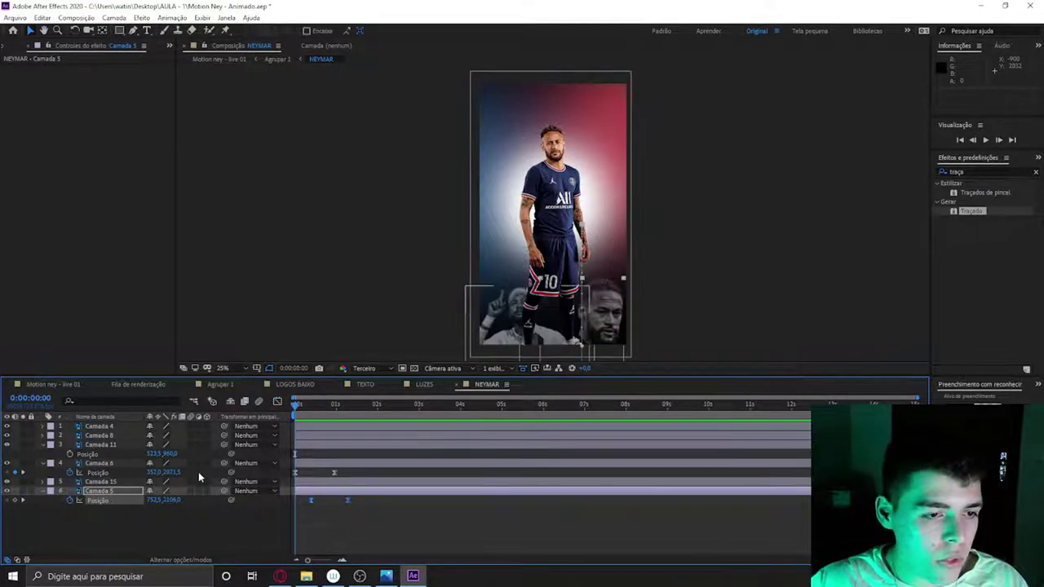
pyautogui.press('space')
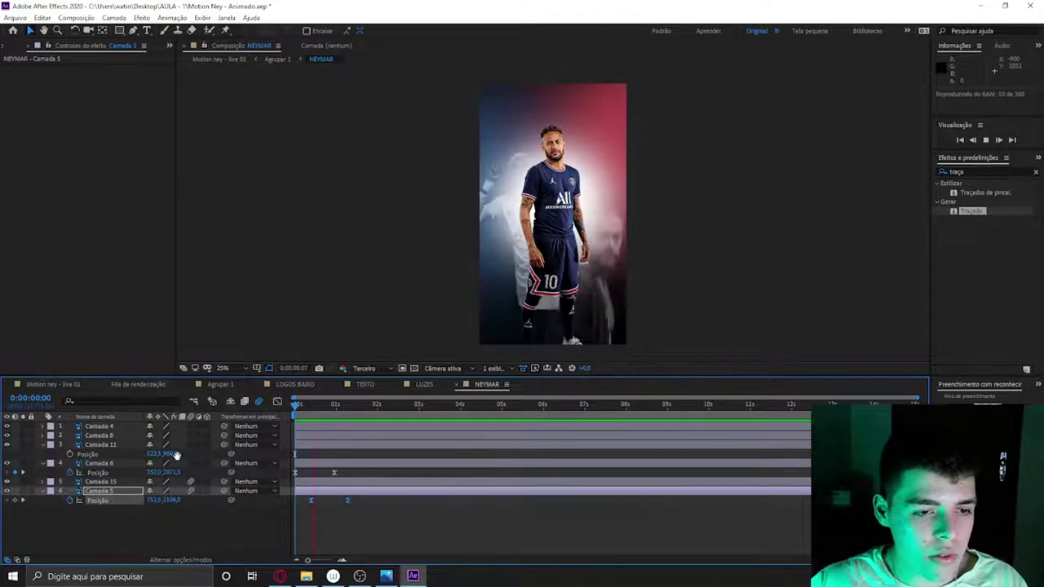
pyautogui.press('space')
pyautogui.press('space')
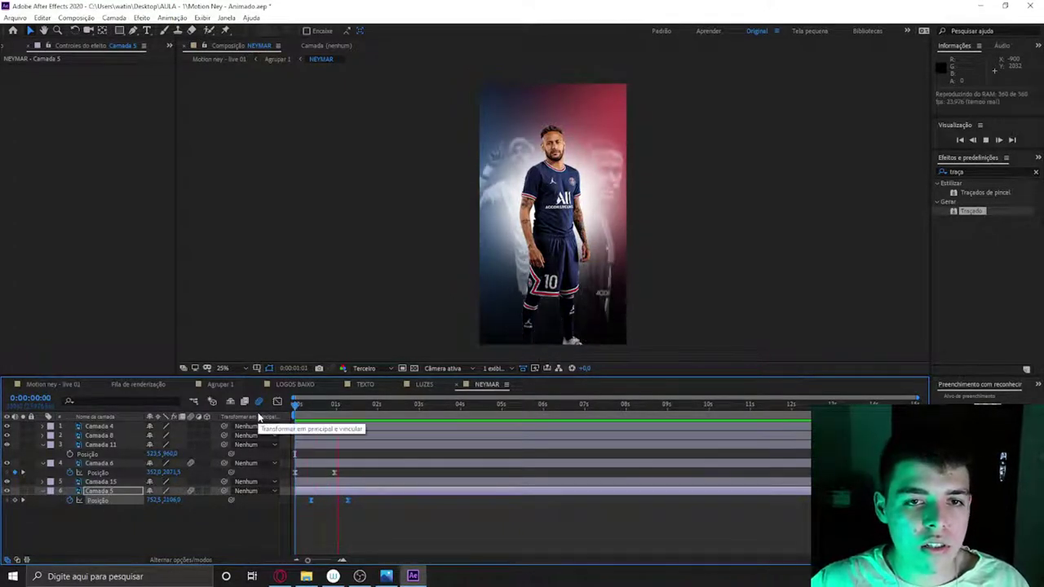
pyautogui.press('space')
# Preview the poster in Agrupar 1, replay NEYMAR, and select Camada 4
pyautogui.click(227, 385)
pyautogui.press('space')
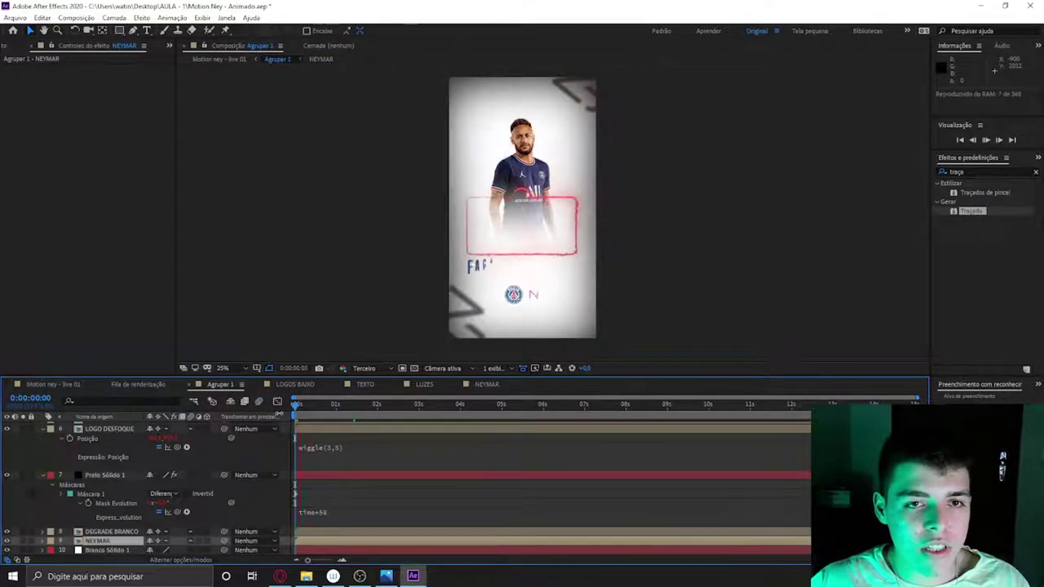
pyautogui.press('space')
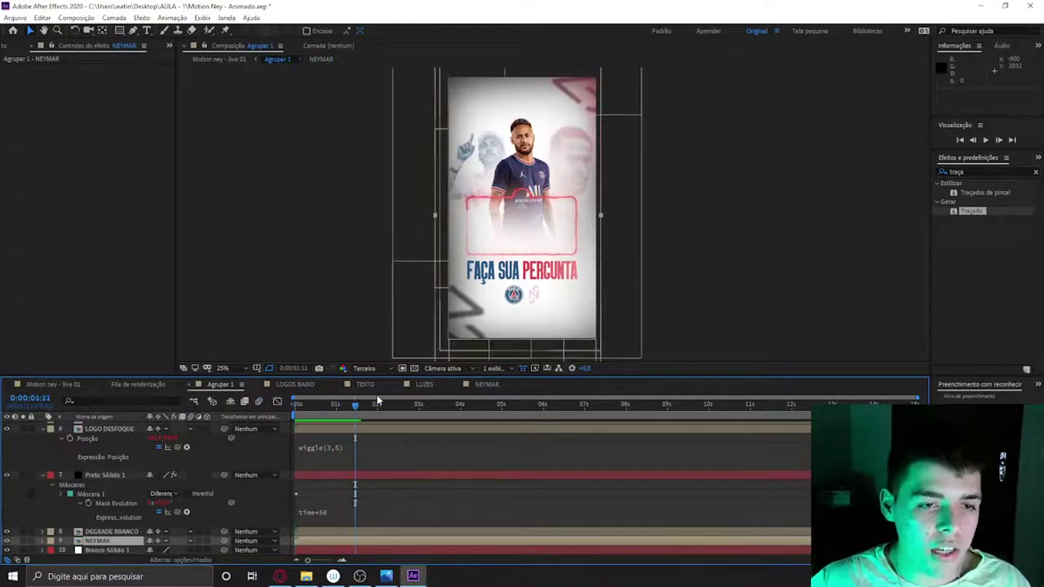
pyautogui.click(487, 385)
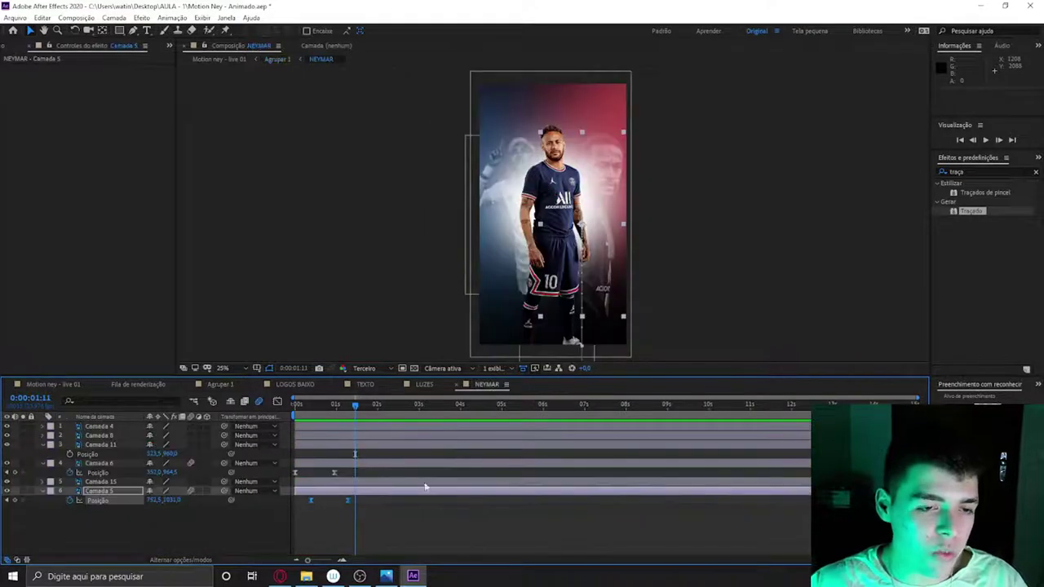
pyautogui.press('space')
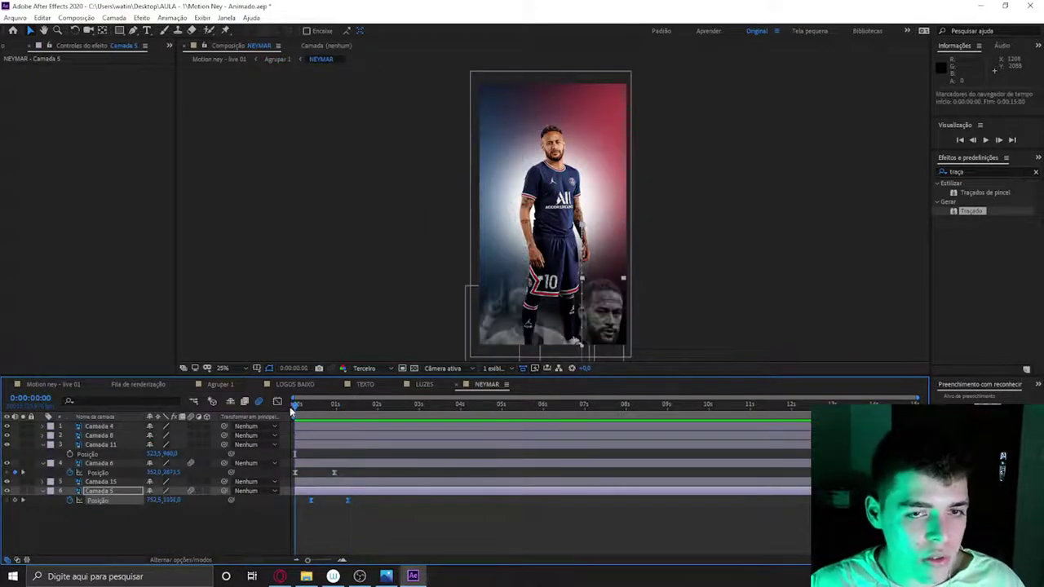
pyautogui.click(326, 445)
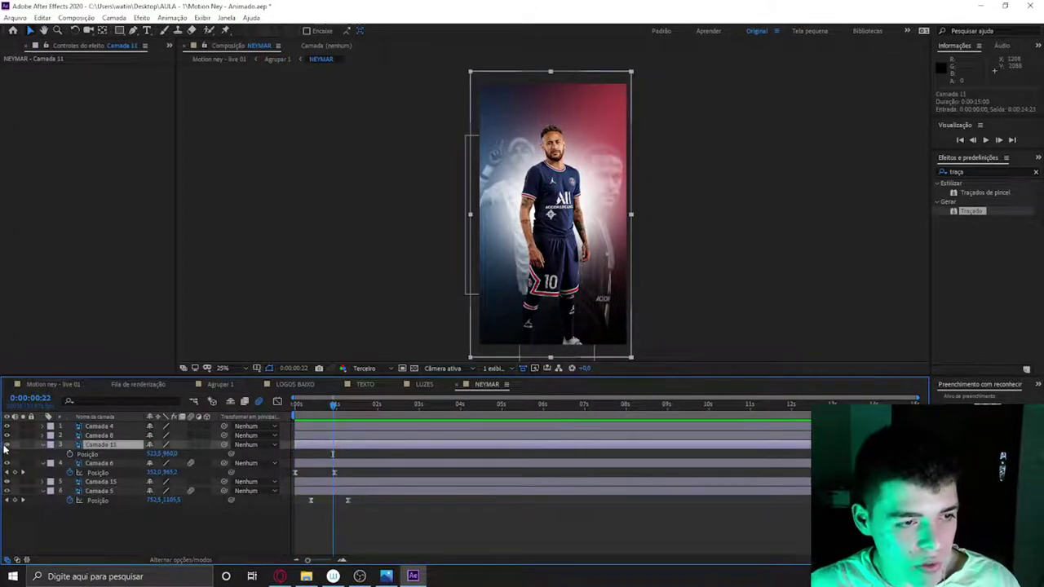
pyautogui.press('space')
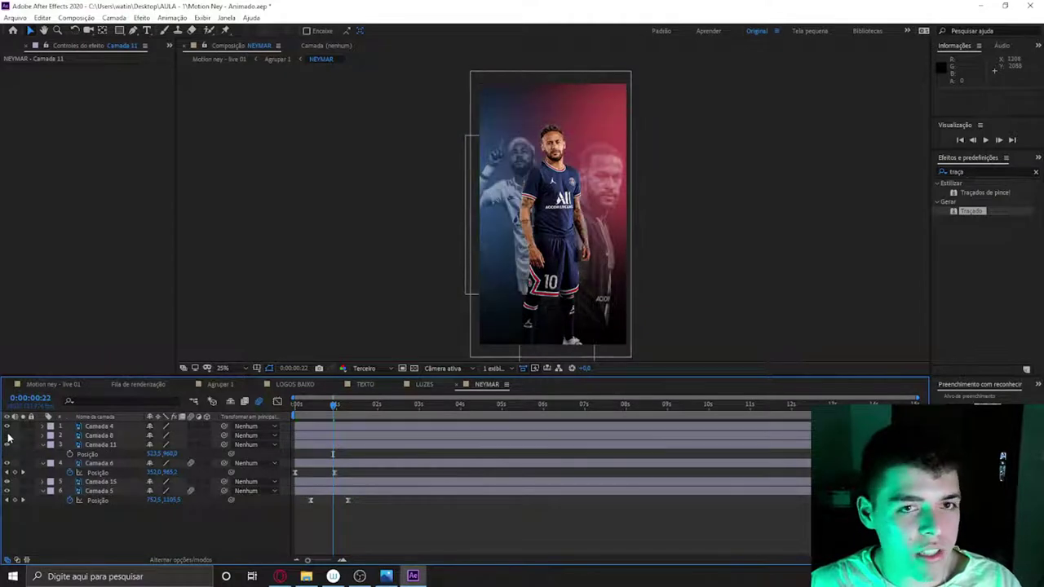
pyautogui.click(91, 438)
pyautogui.click(326, 426)
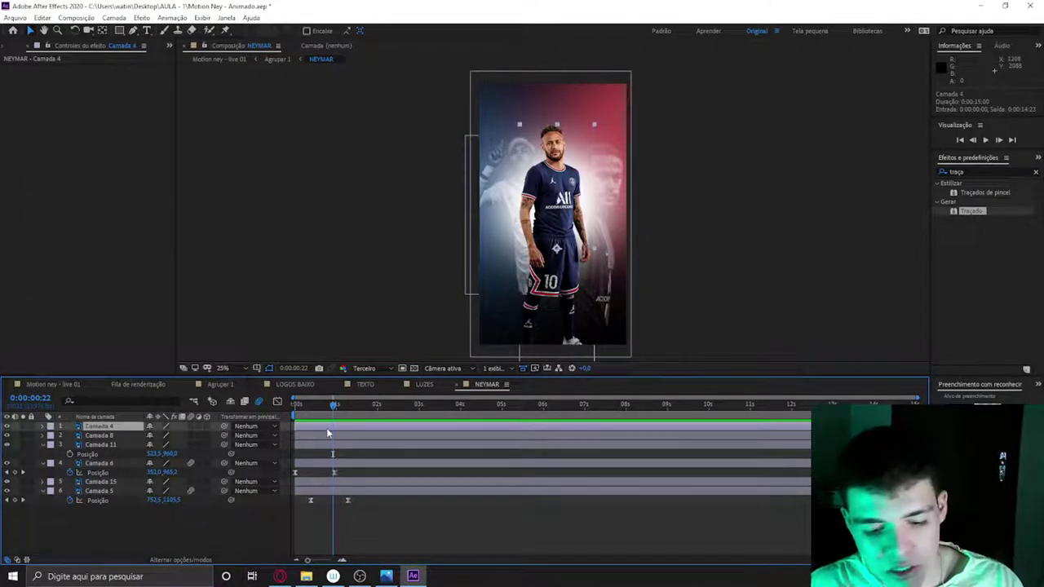
# Keyframe Camada 4's Position so the Neymar cutout rises from below the frame
pyautogui.press('p')
pyautogui.click(70, 436)
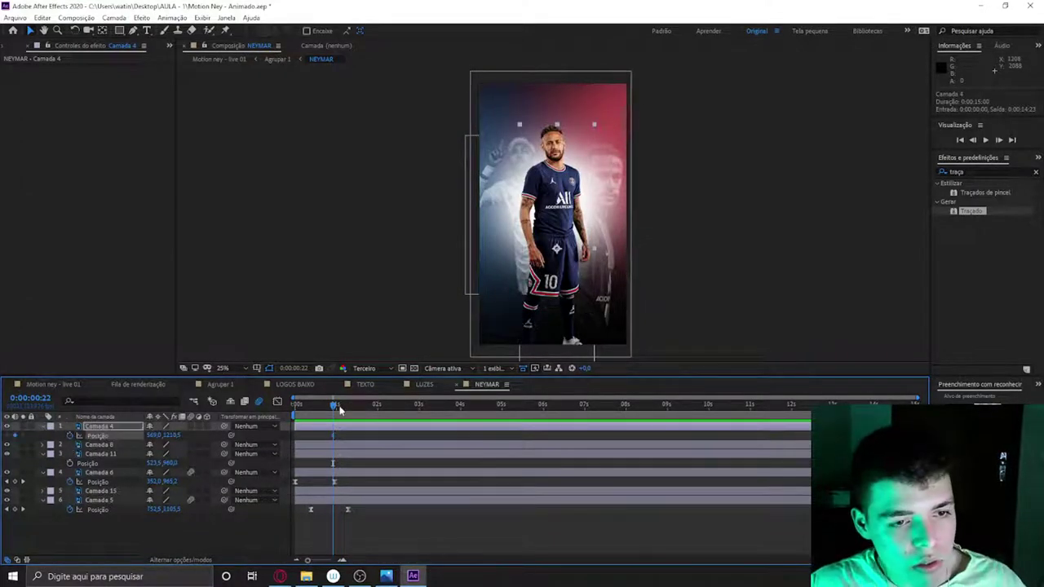
pyautogui.moveTo(340, 411)
pyautogui.mouseDown()
pyautogui.moveTo(389, 414)
pyautogui.moveTo(327, 421)
pyautogui.mouseUp()
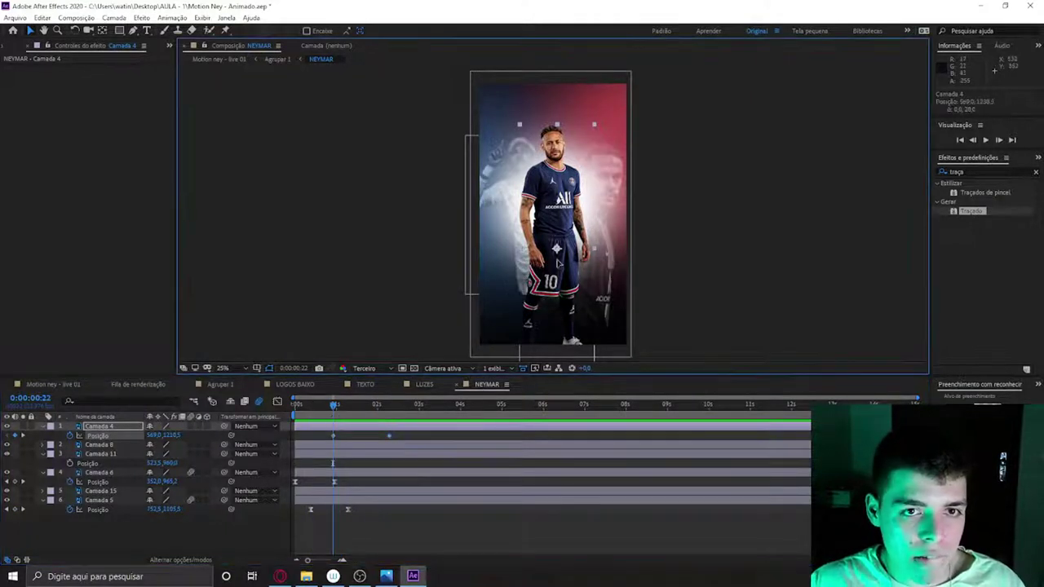
pyautogui.moveTo(543, 235); pyautogui.dragTo(560, 433)
pyautogui.press('space')
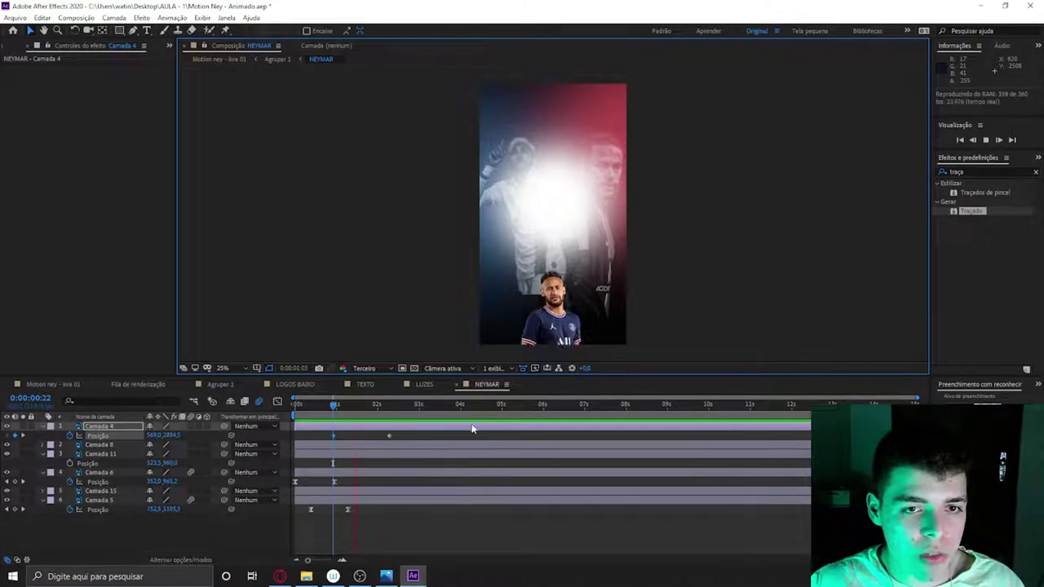
# Ease Camada 4's speed curve for a fast start and preview it in Motion ney - live 01
pyautogui.moveTo(410, 430); pyautogui.dragTo(318, 449)
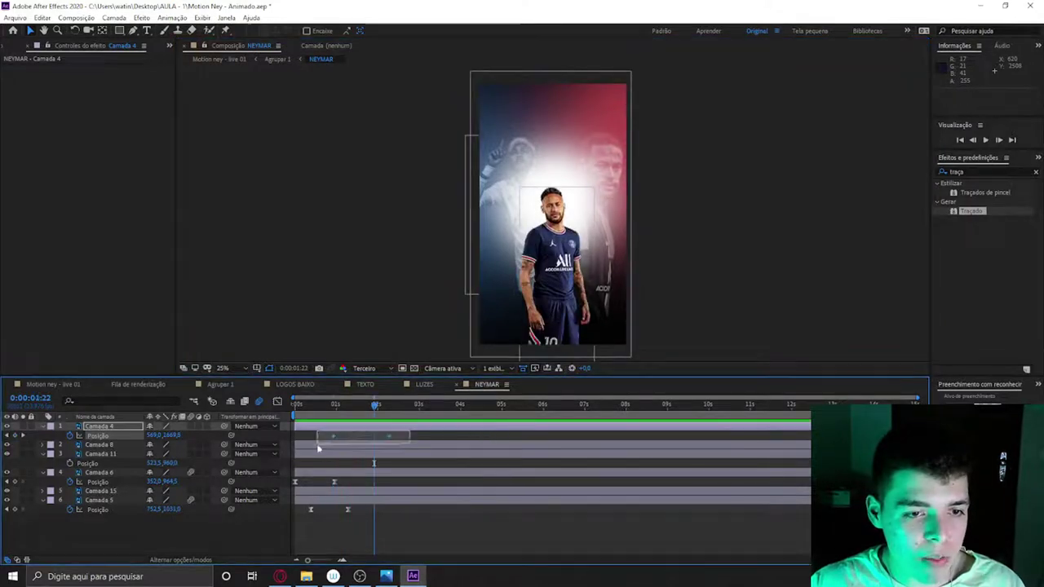
pyautogui.click(278, 402)
pyautogui.moveTo(390, 531); pyautogui.dragTo(359, 531)
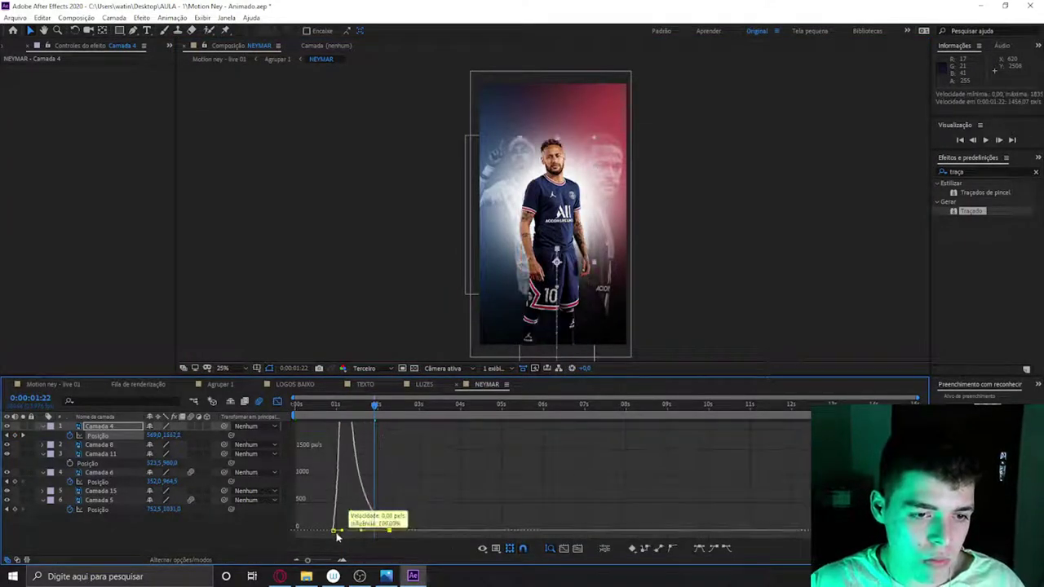
pyautogui.press('space')
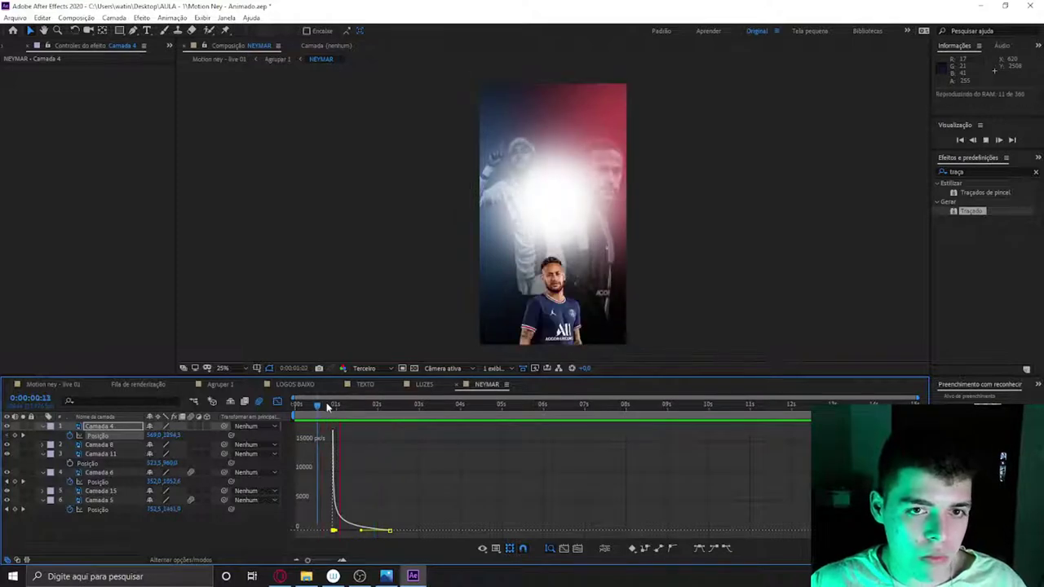
pyautogui.click(53, 385)
pyautogui.press('space')
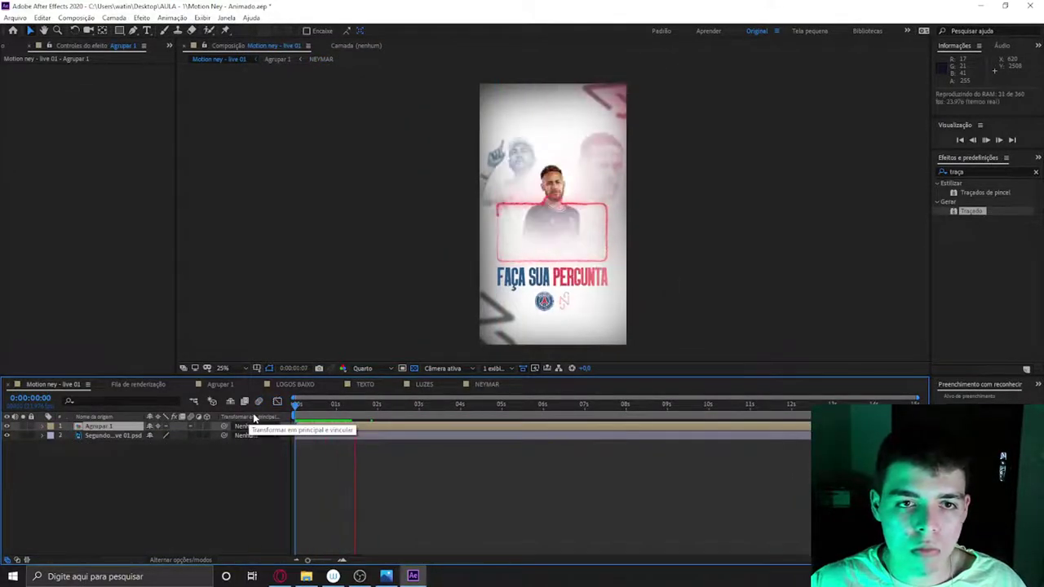
pyautogui.click(384, 403)
# Move Camada 4's end position keyframe earlier for a quicker slide
pyautogui.hotkey('shift', 'Escape')
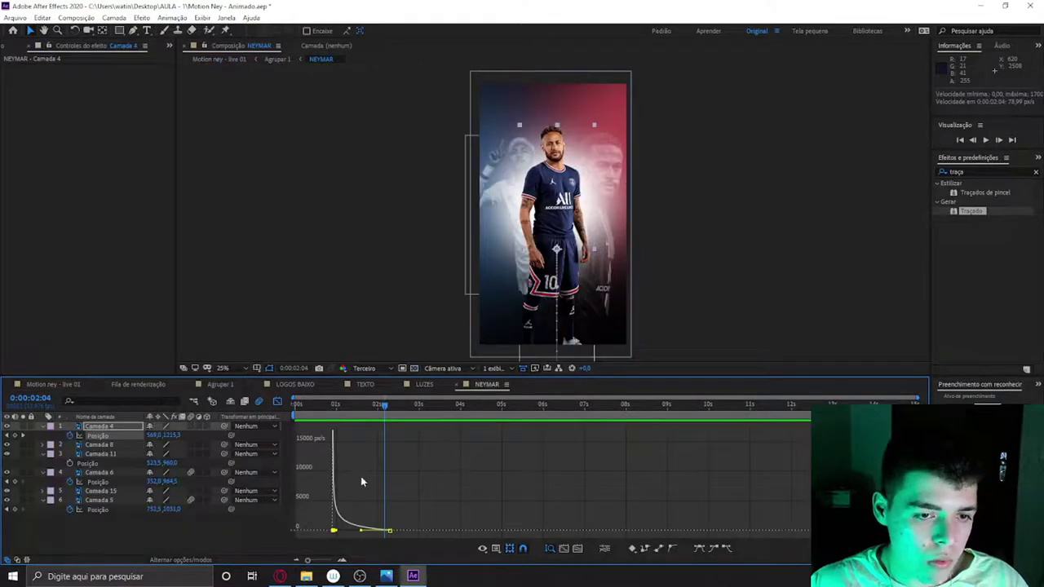
pyautogui.click(277, 402)
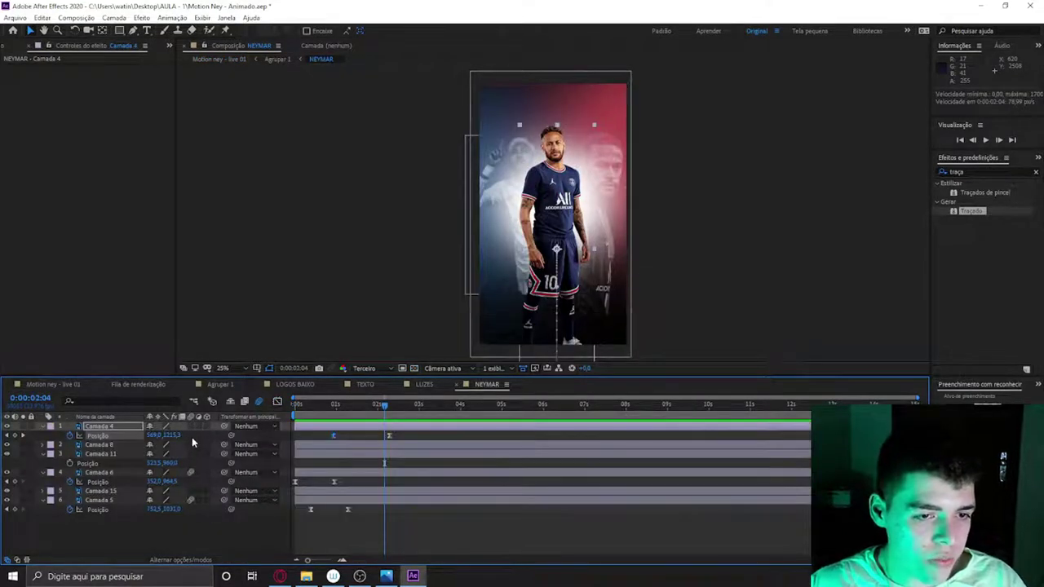
pyautogui.press('space')
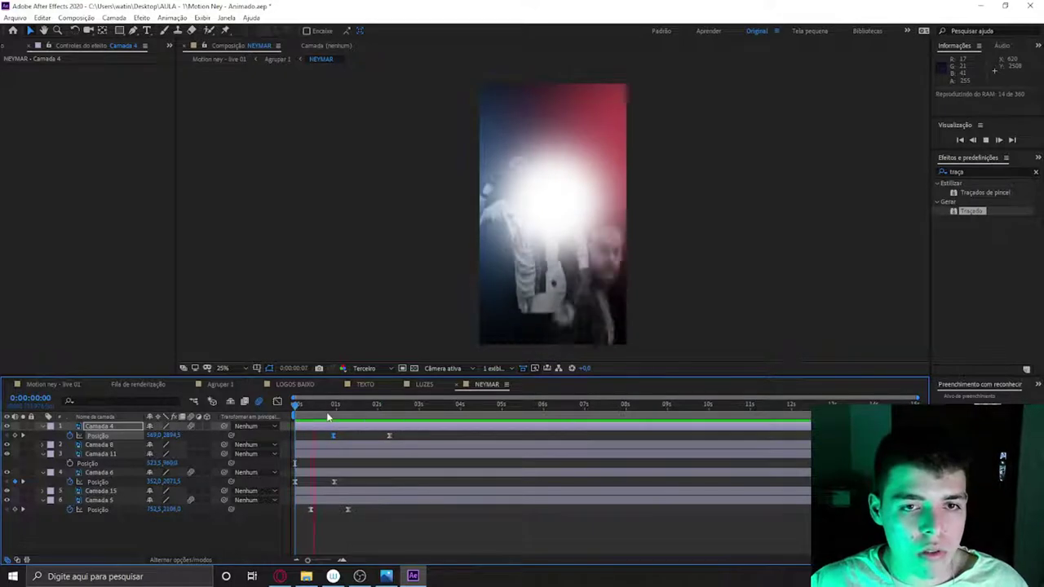
pyautogui.press('space')
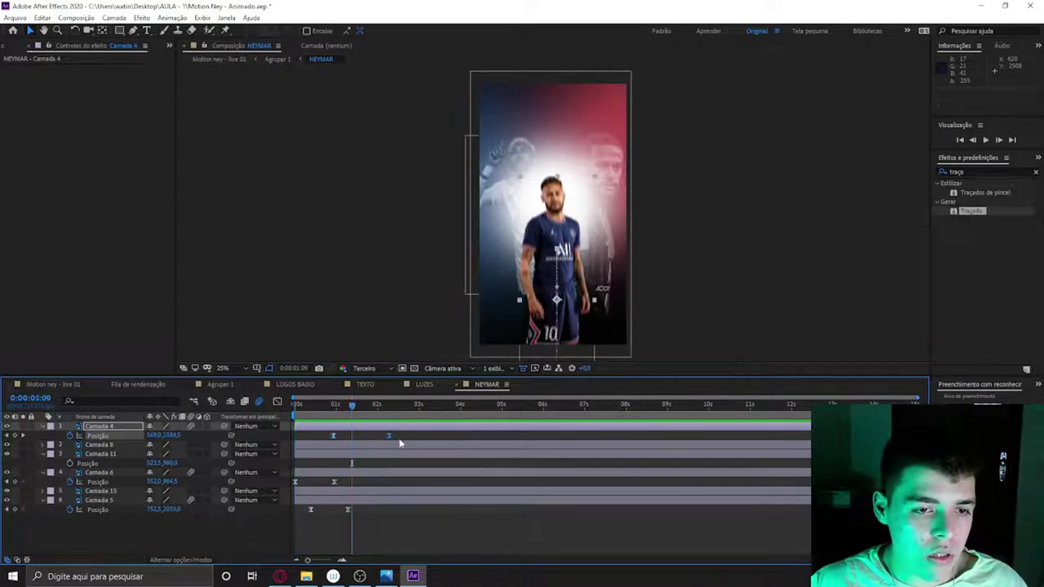
pyautogui.moveTo(387, 436); pyautogui.dragTo(368, 442)
pyautogui.press('space')
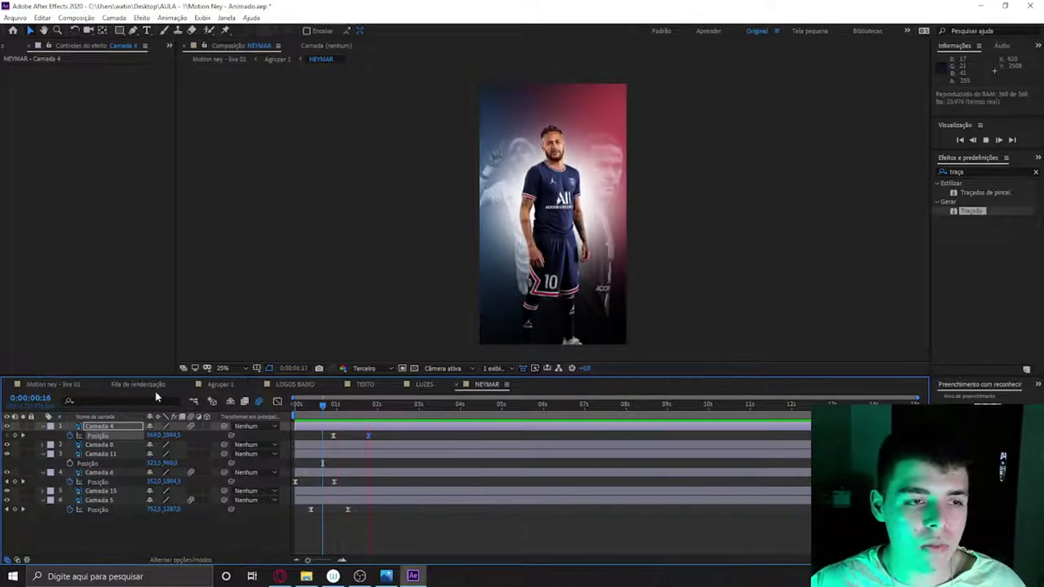
# Preview the quicker slide in the full Motion ney - live 01 story
pyautogui.click(53, 384)
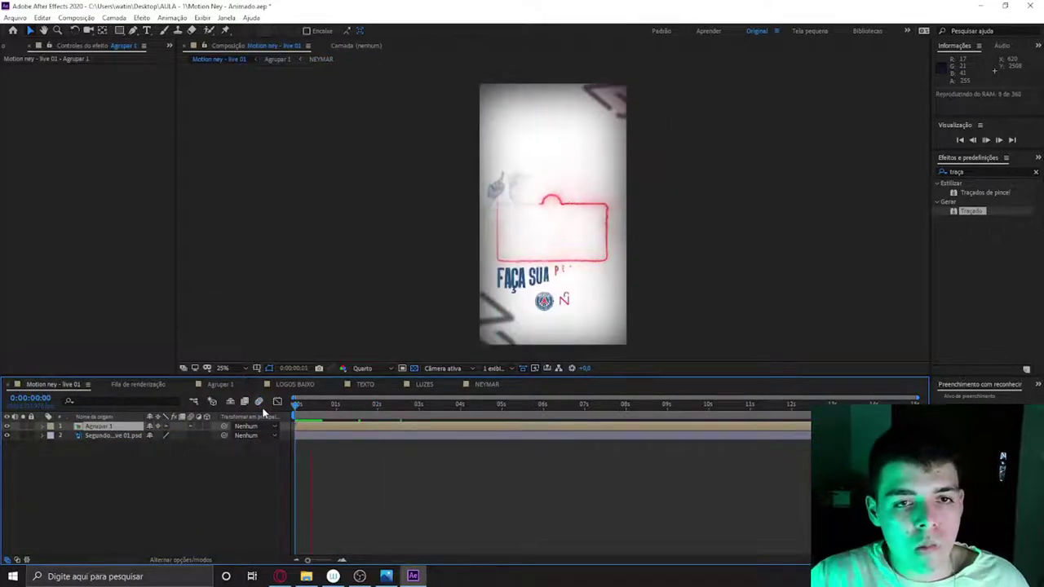
pyautogui.press('space')
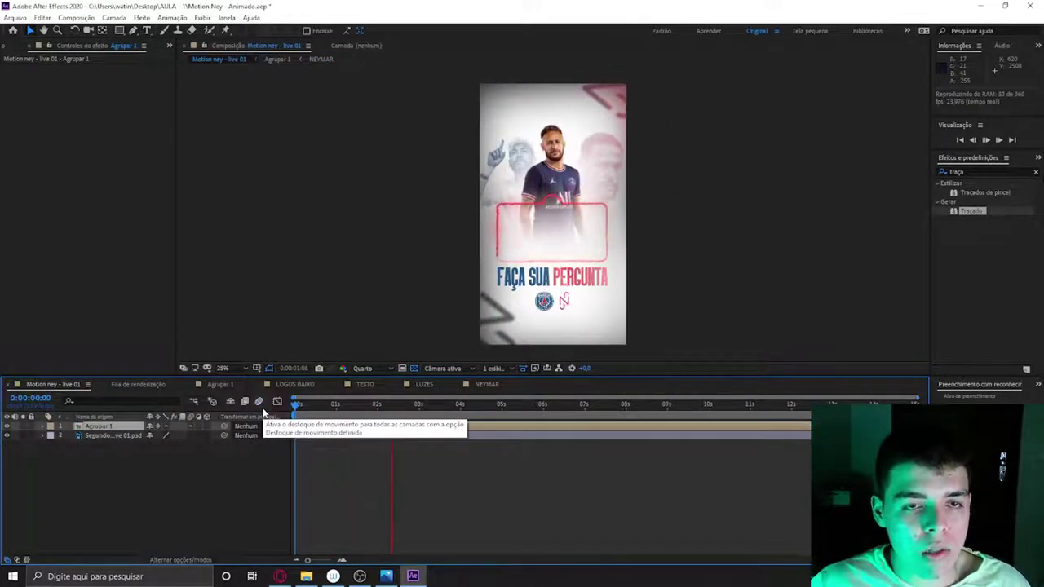
pyautogui.press('space')
pyautogui.click(489, 384)
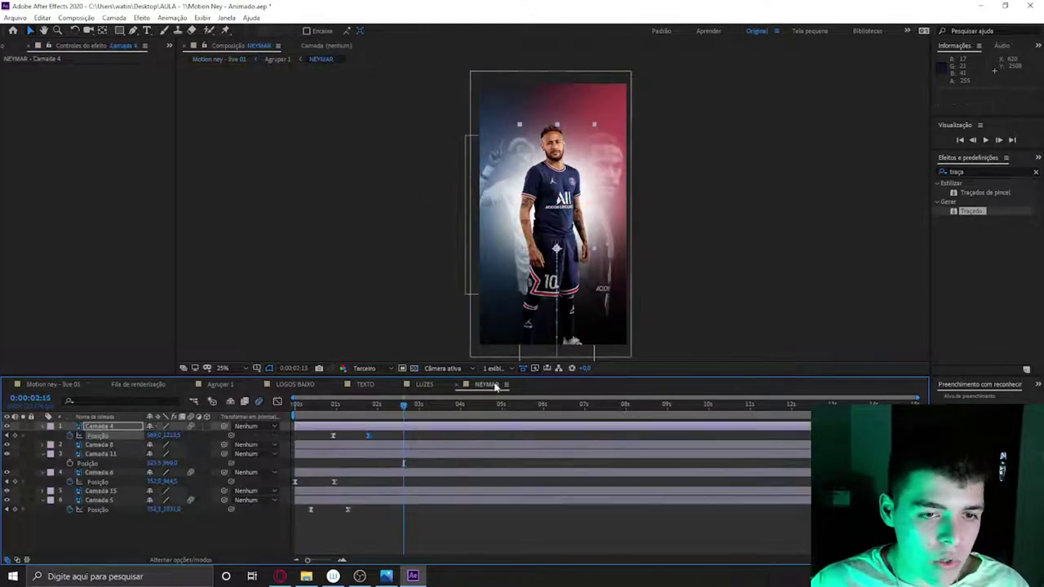
pyautogui.click(102, 445)
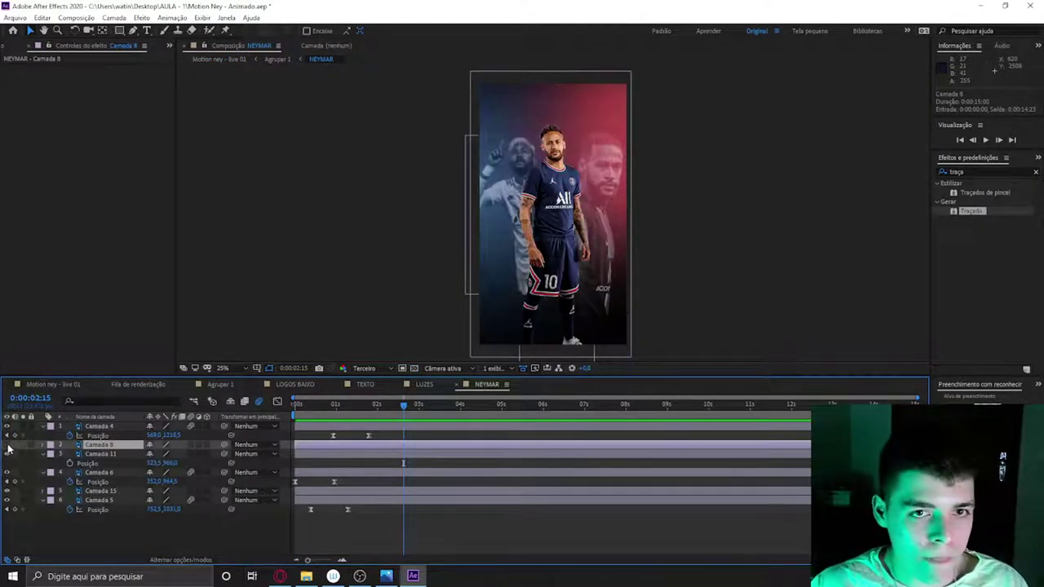
# Keyframe Camada 8's Opacity up from 15% near 0:00:01:06, then preview Motion ney - live 01
pyautogui.moveTo(400, 406); pyautogui.dragTo(346, 406)
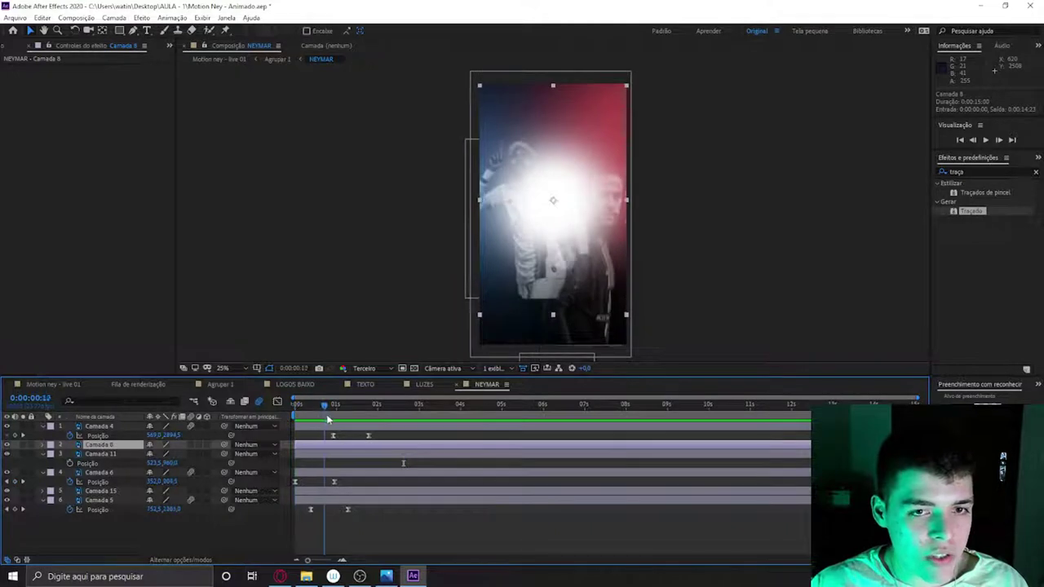
pyautogui.press('t')
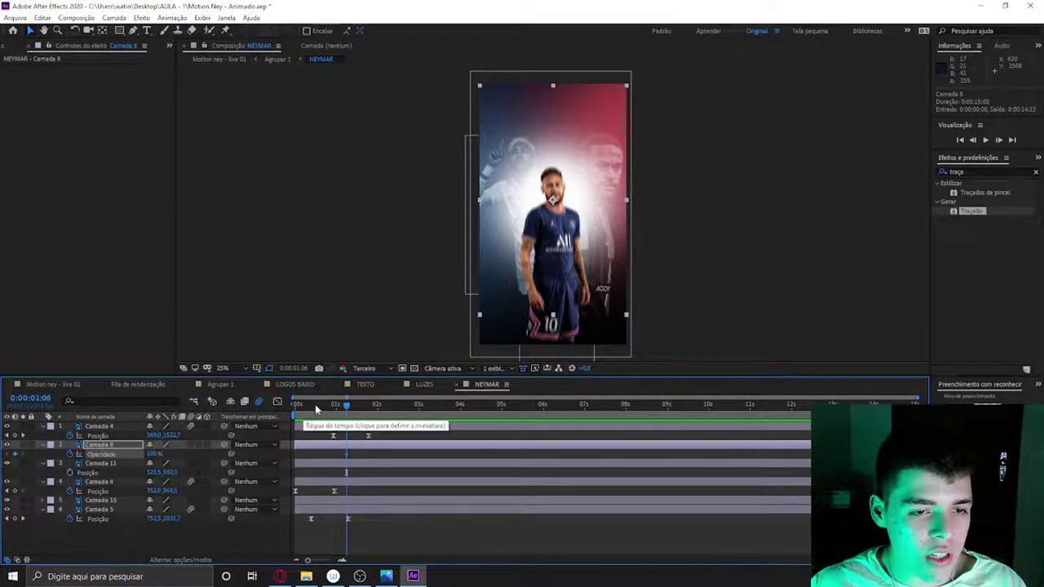
pyautogui.moveTo(346, 404); pyautogui.dragTo(365, 406)
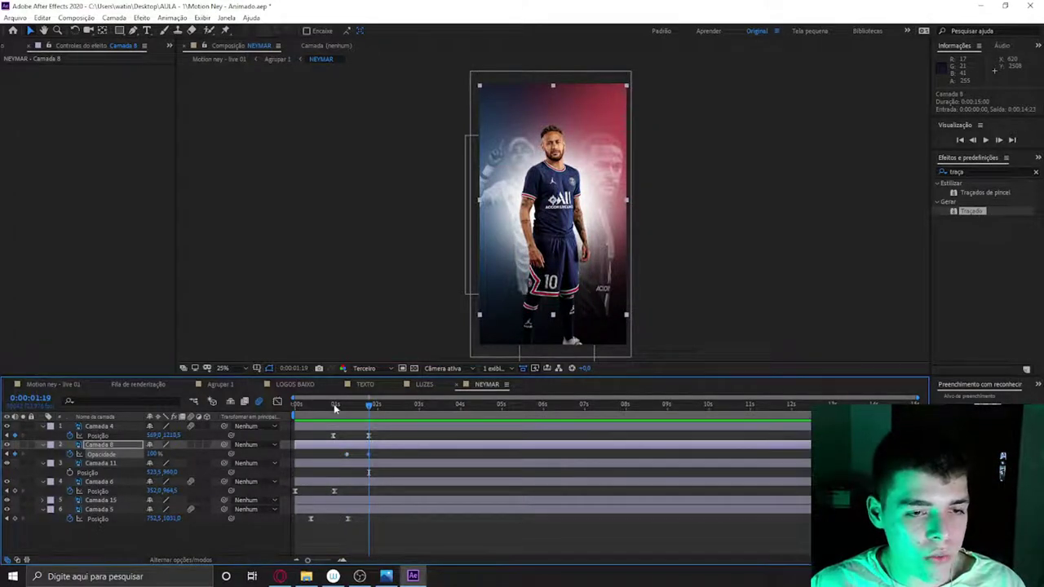
pyautogui.moveTo(363, 412); pyautogui.dragTo(345, 412)
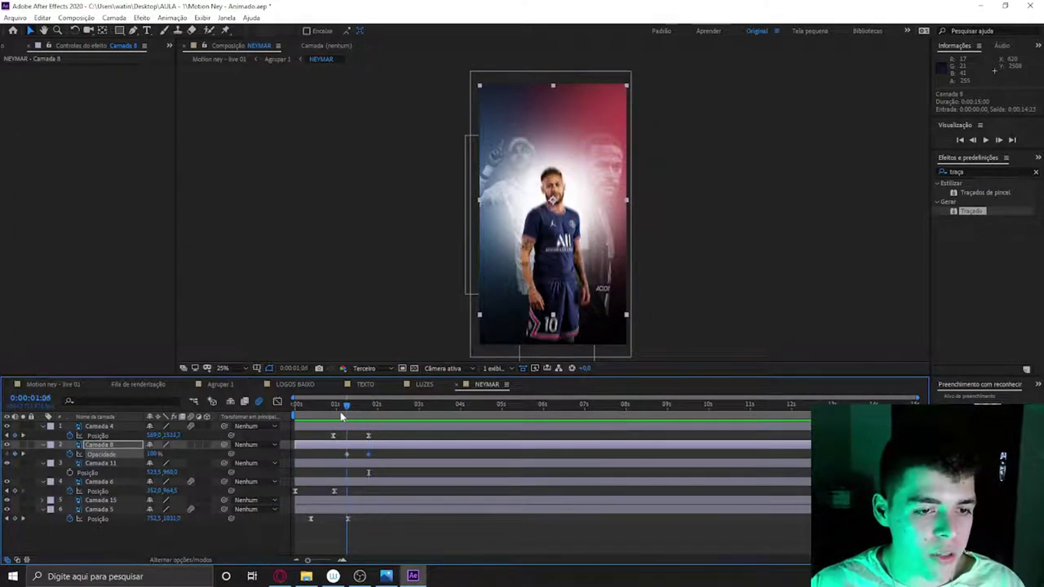
pyautogui.moveTo(152, 453); pyautogui.dragTo(144, 454)
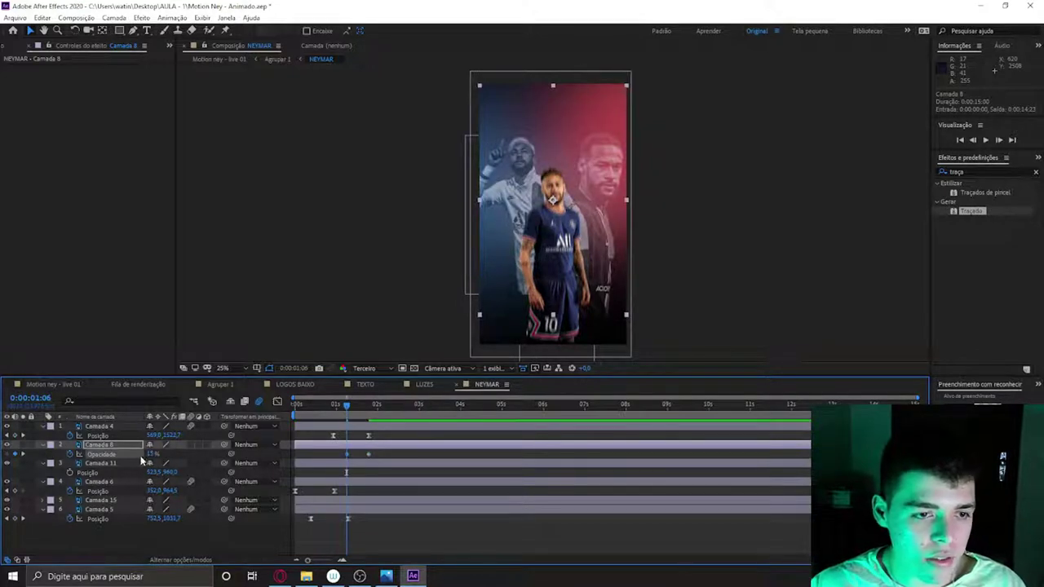
pyautogui.click(53, 384)
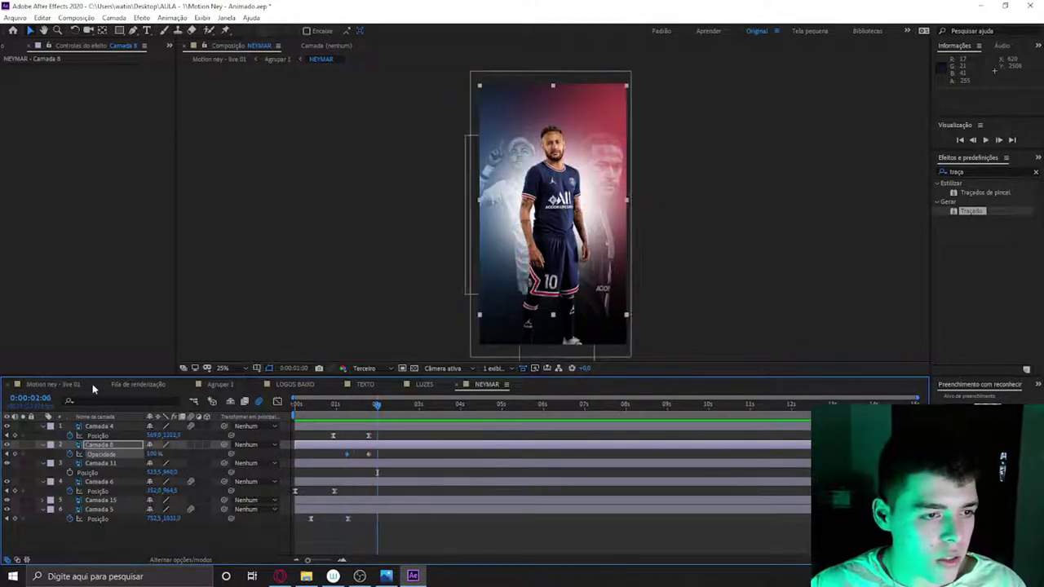
pyautogui.press('space')
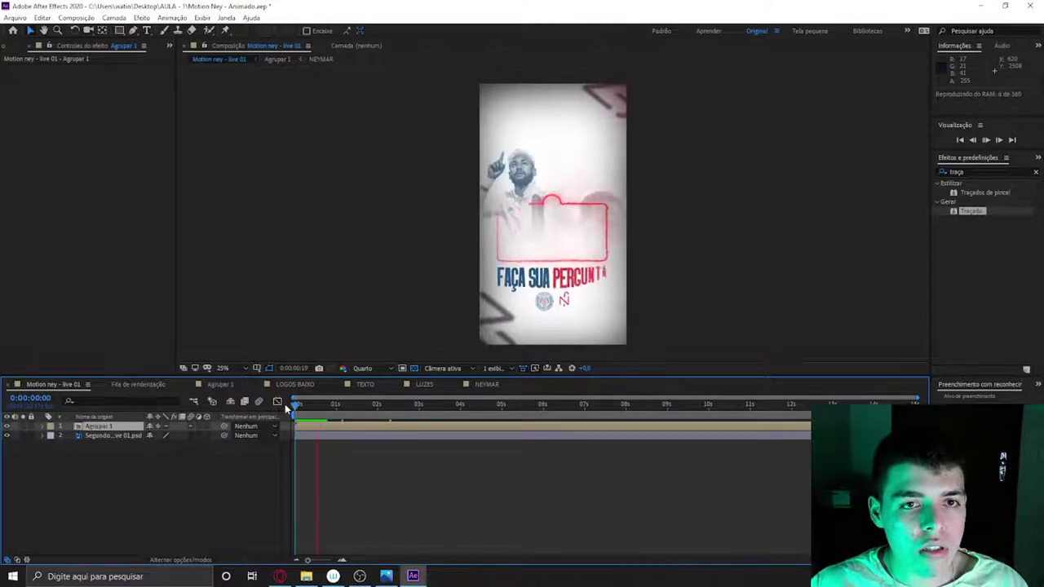
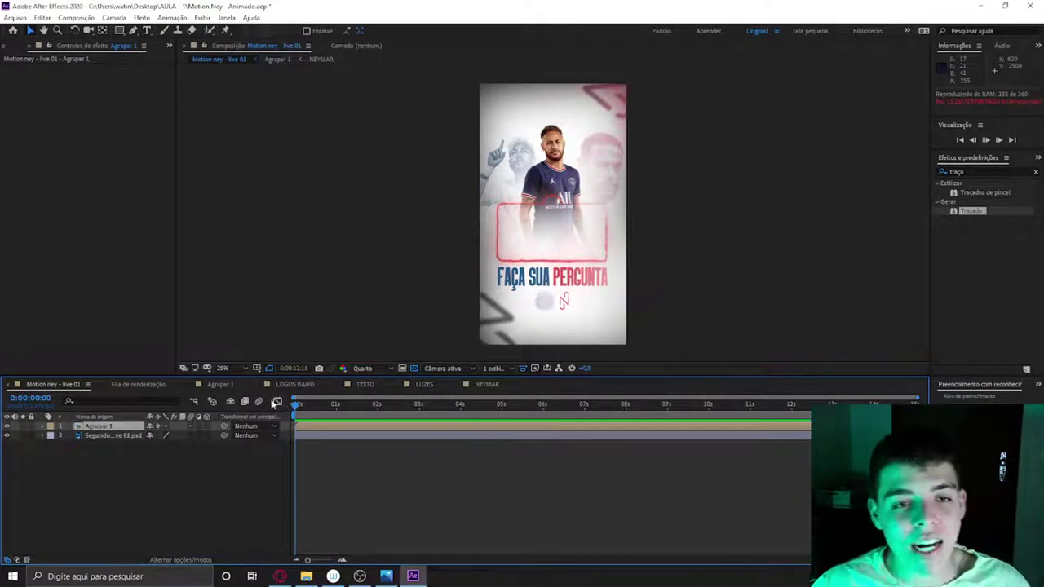
# Stop playback, open the NEYMAR comp and reveal Camada 4's Position property
pyautogui.press('space')
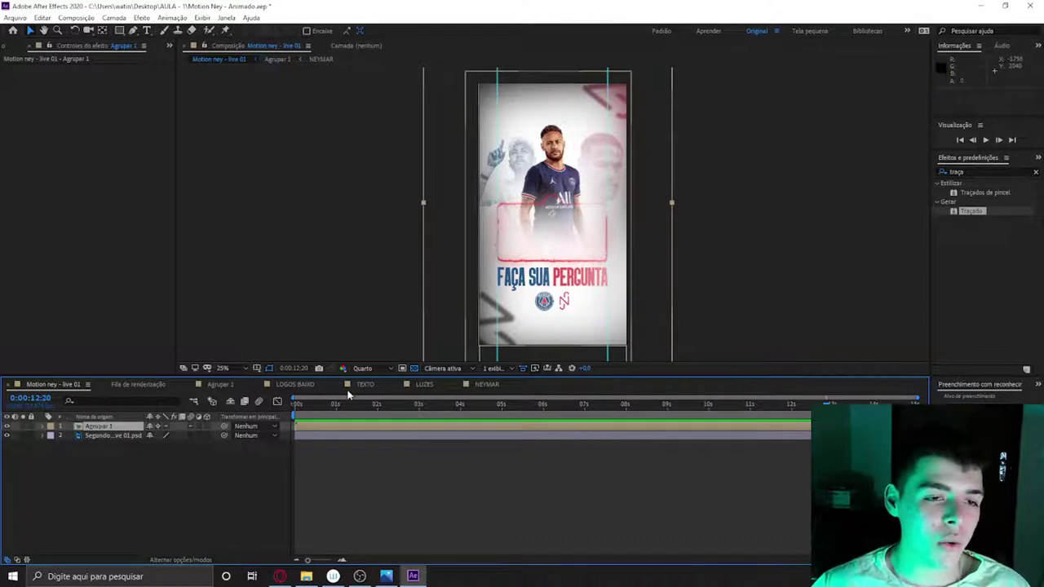
pyautogui.click(485, 385)
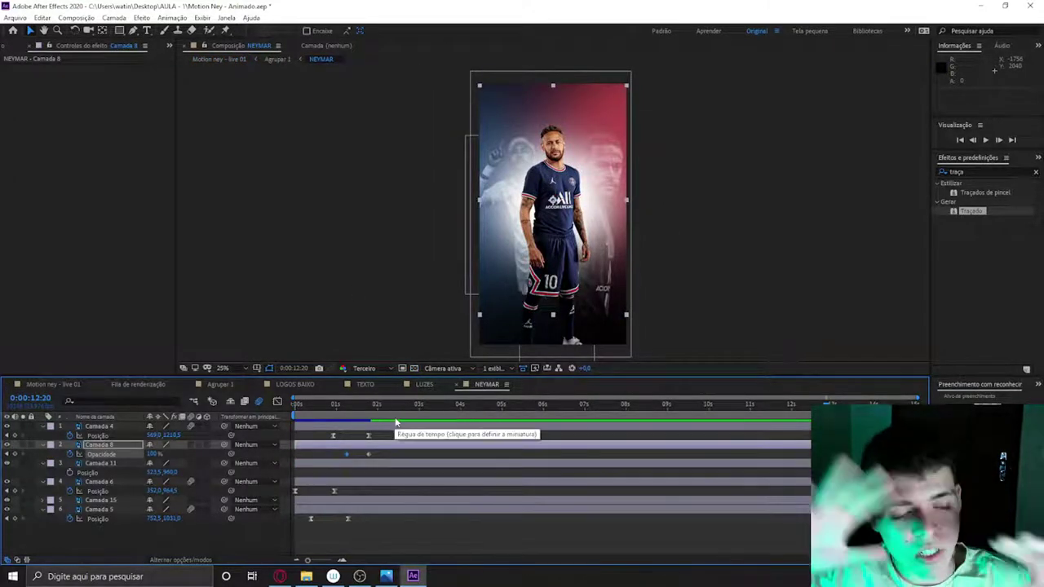
pyautogui.press('p')
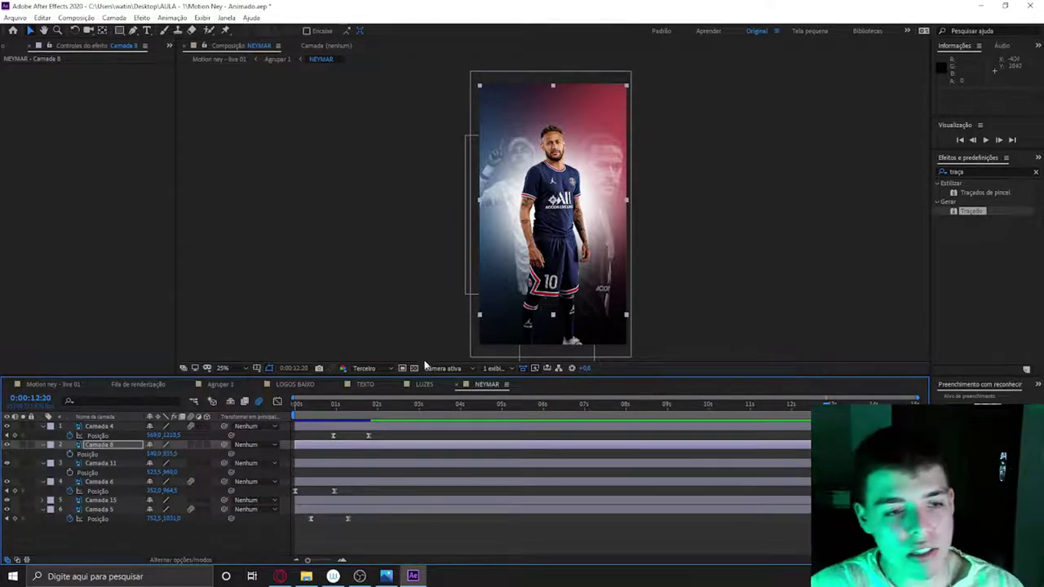
pyautogui.click(384, 425)
pyautogui.press('p')
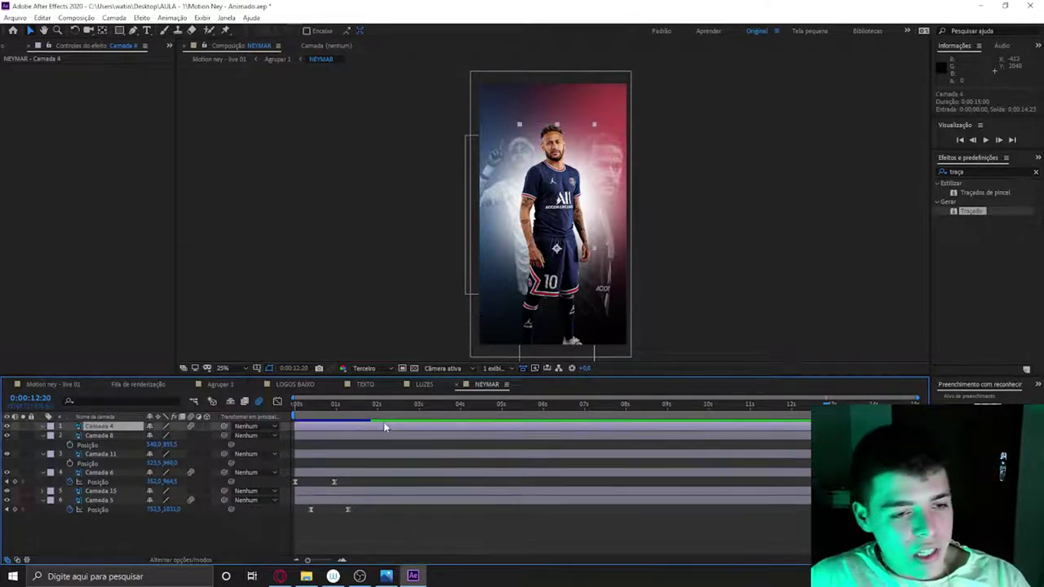
# Give Camada 4's Position a wiggle(3,10) expression, preview the shake, then return to Motion ney - live 01
pyautogui.press('p')
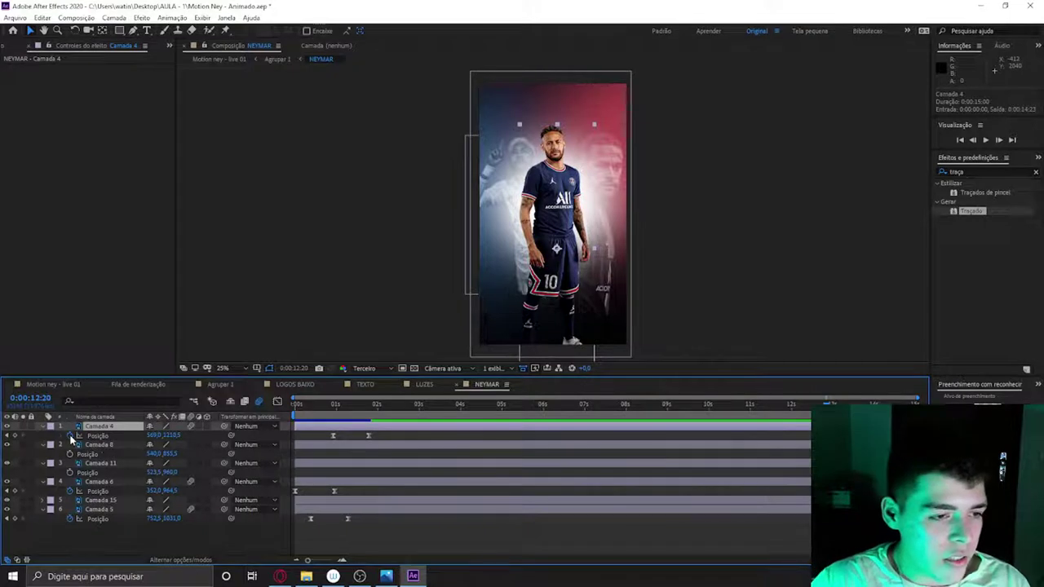
pyautogui.keyDown('alt'); pyautogui.click(70, 436); pyautogui.keyUp('alt')
pyautogui.press('BackSpace')
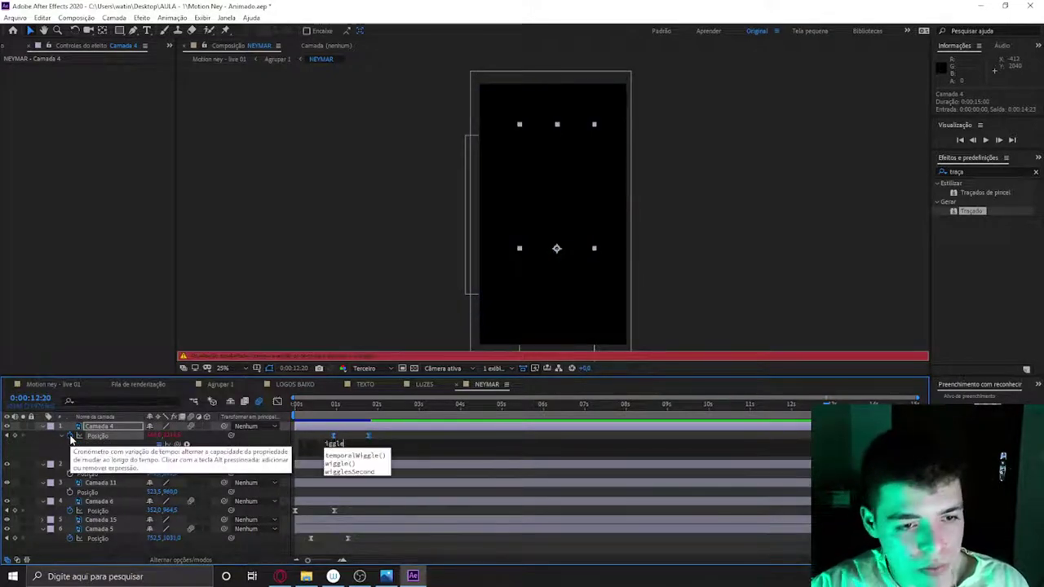
pyautogui.write('wi')
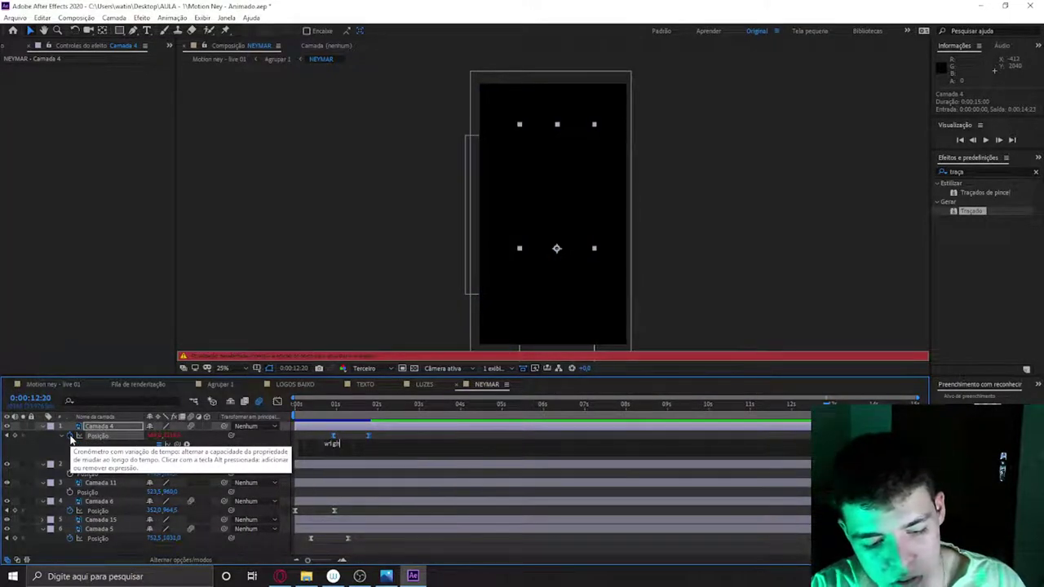
pyautogui.write('ggle')
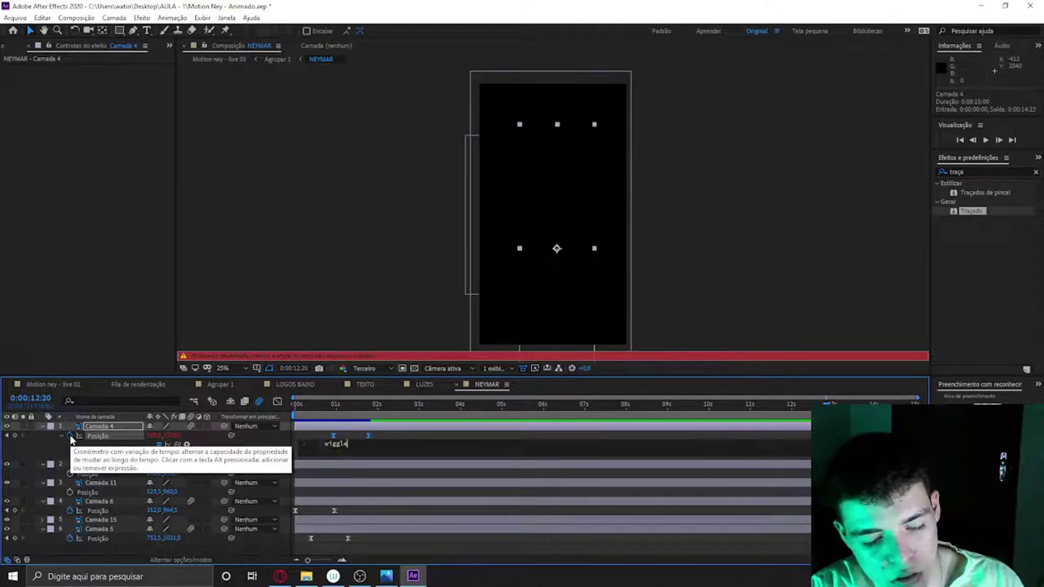
pyautogui.press('Return')
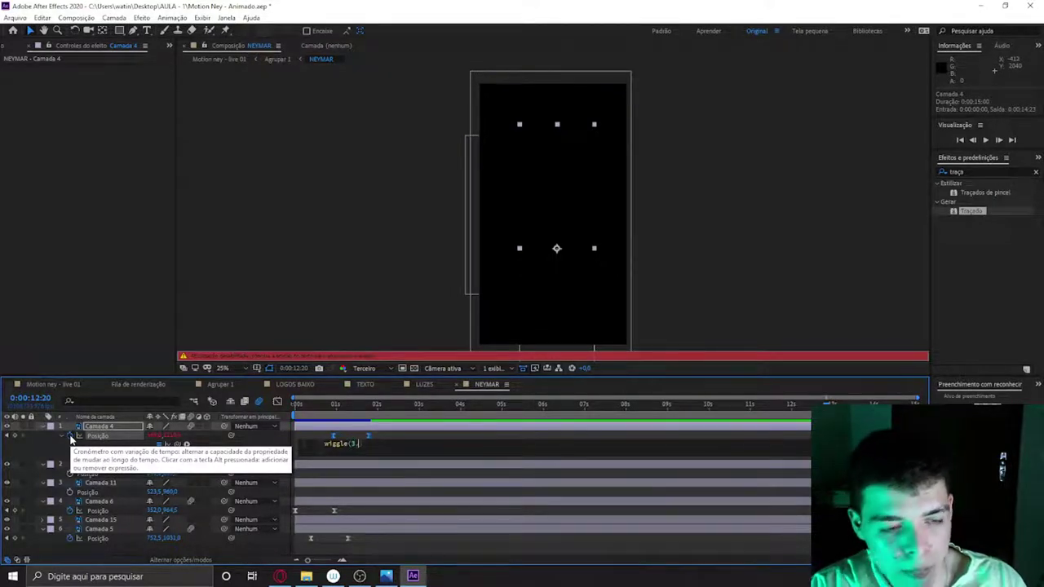
pyautogui.write('10)')
pyautogui.click(170, 532)
pyautogui.click(337, 430)
pyautogui.press('space')
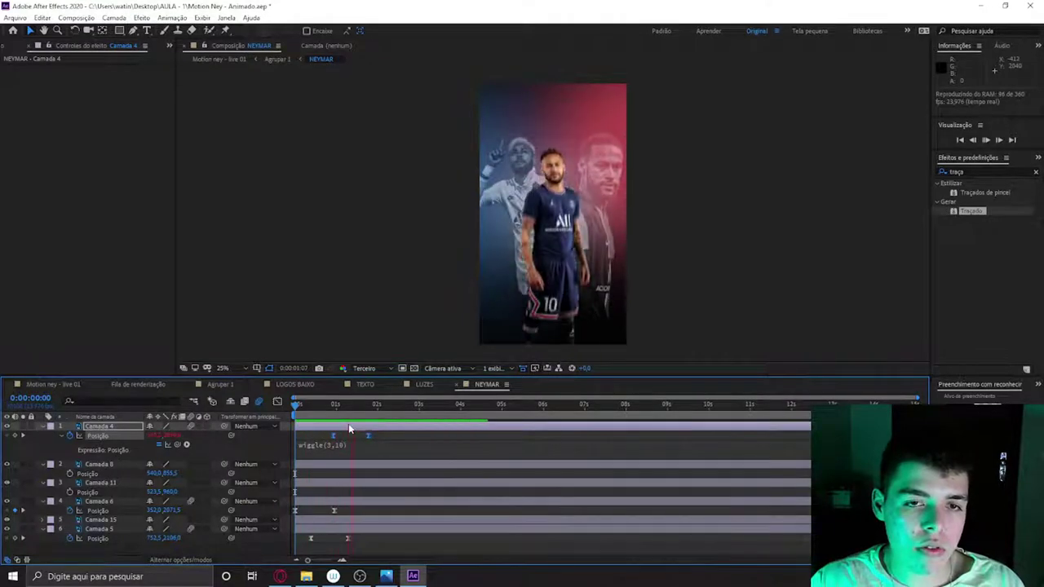
pyautogui.click(53, 384)
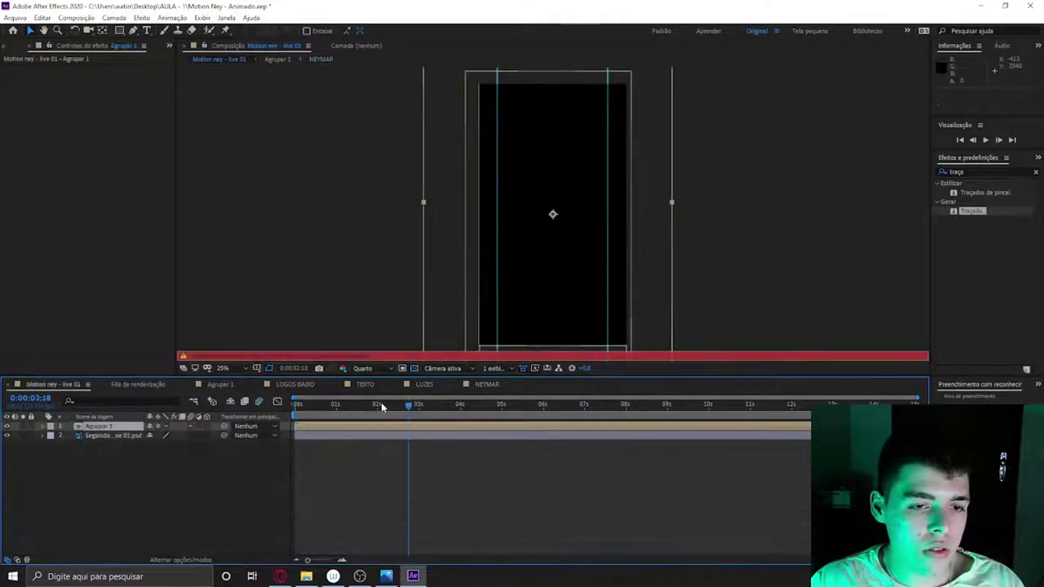
# Preview the main story, then open the NEYMAR comp and reveal Camada 5's Position
pyautogui.press('space')
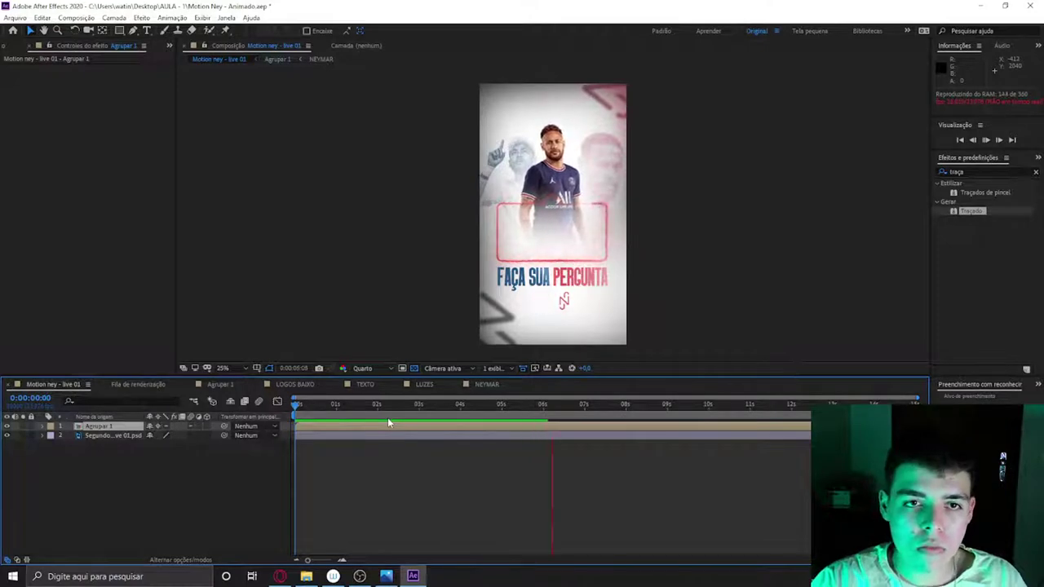
pyautogui.press('space')
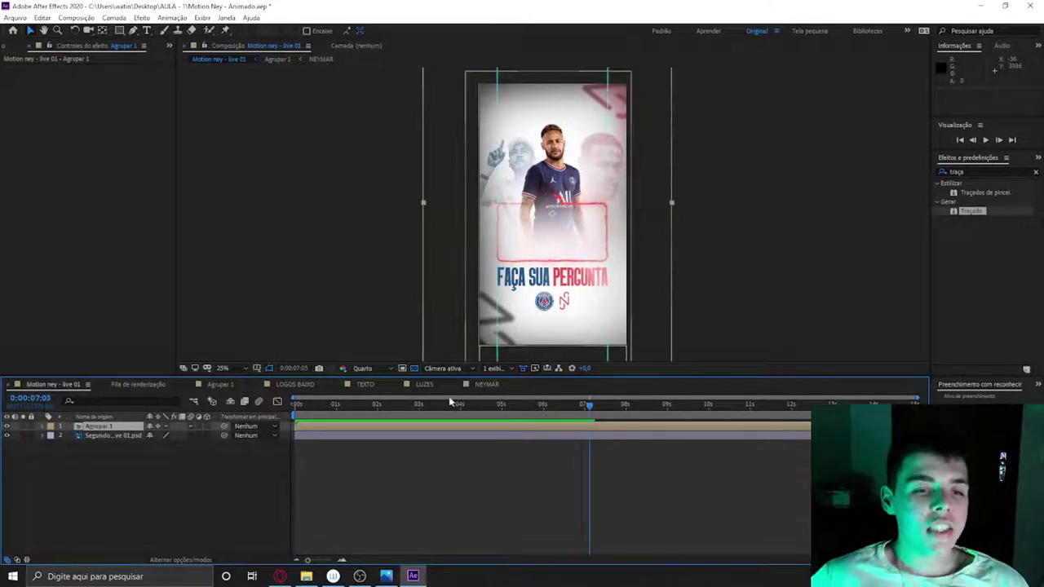
pyautogui.click(487, 385)
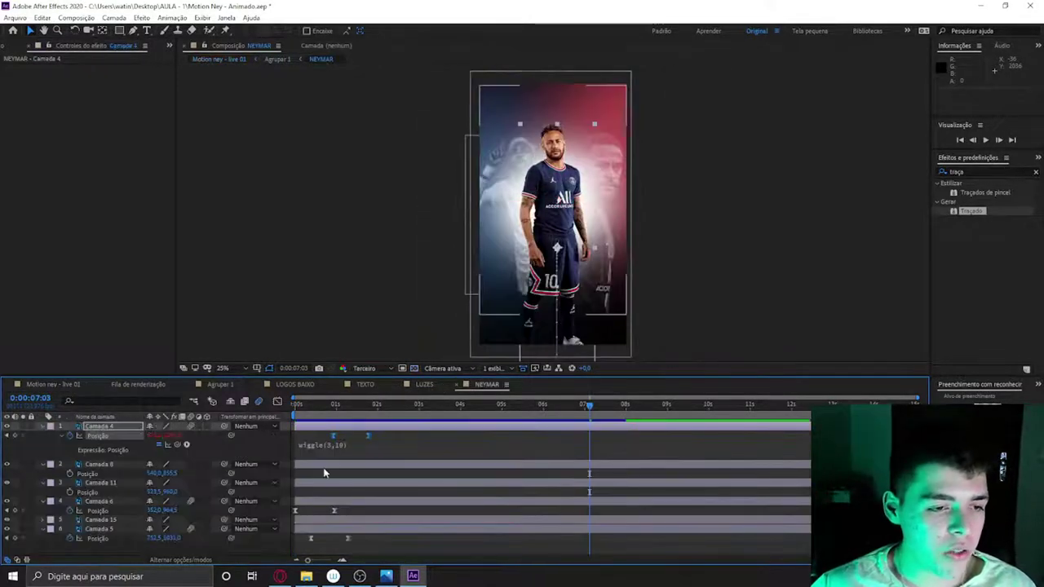
pyautogui.click(125, 522)
pyautogui.click(99, 528)
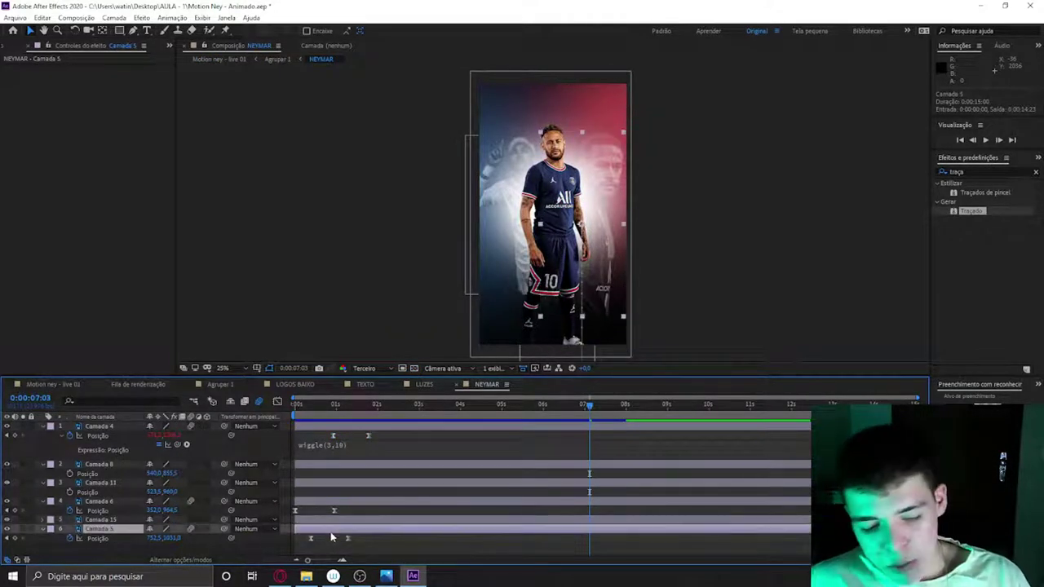
pyautogui.press('p')
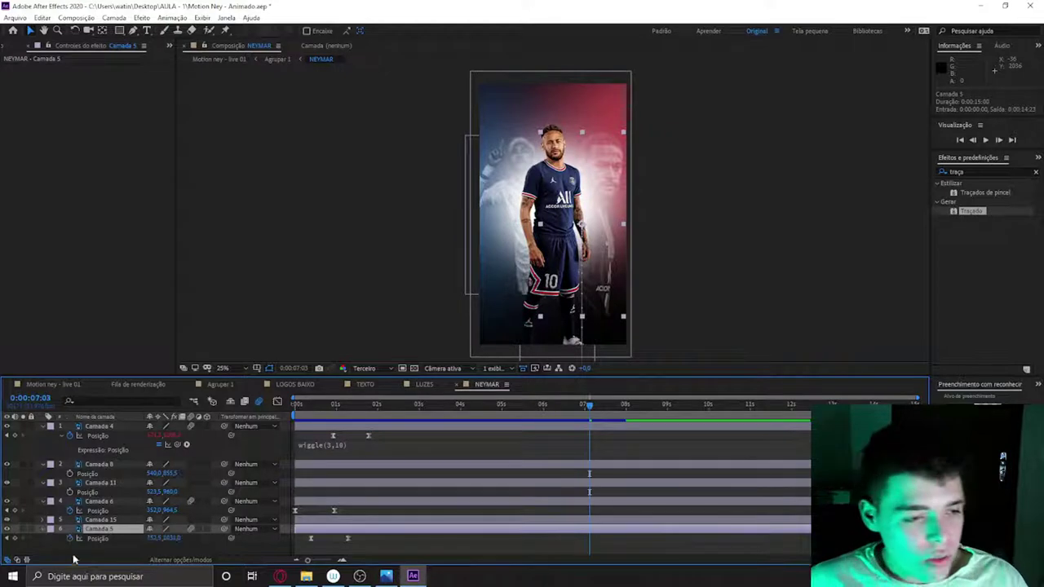
# Add a wiggle(3,5) expression to Camada 5's Position and preview the shake
pyautogui.keyDown('alt'); pyautogui.click(70, 540); pyautogui.keyUp('alt')
pyautogui.write('wiggle')
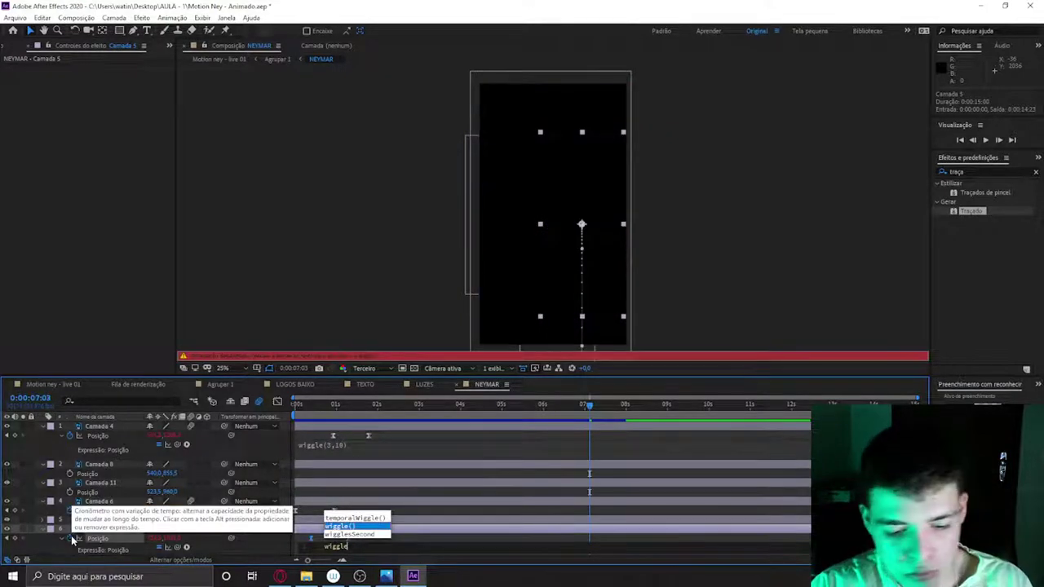
pyautogui.press('Return')
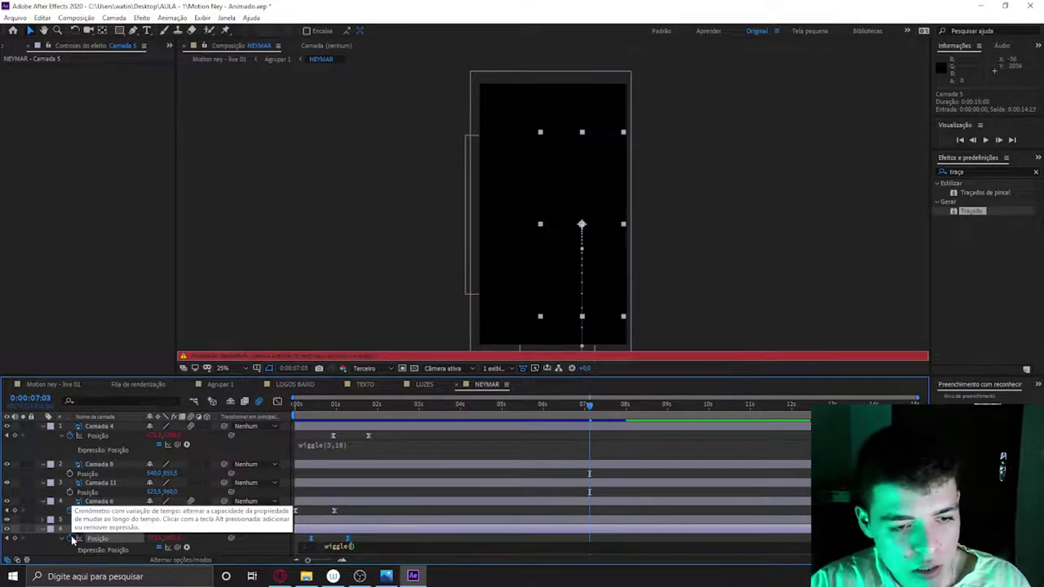
pyautogui.write('5')
pyautogui.click(296, 405)
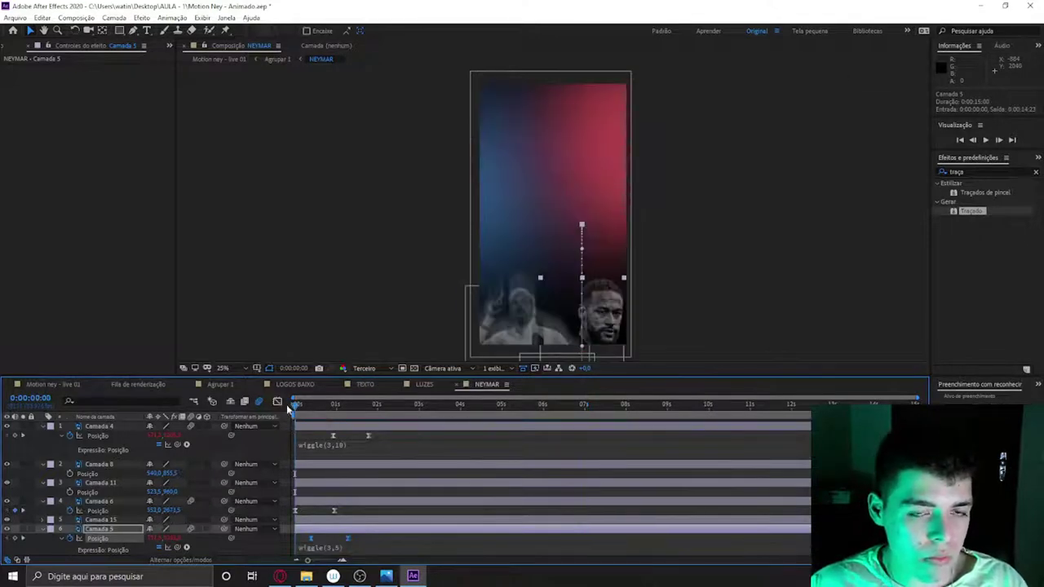
pyautogui.press('space')
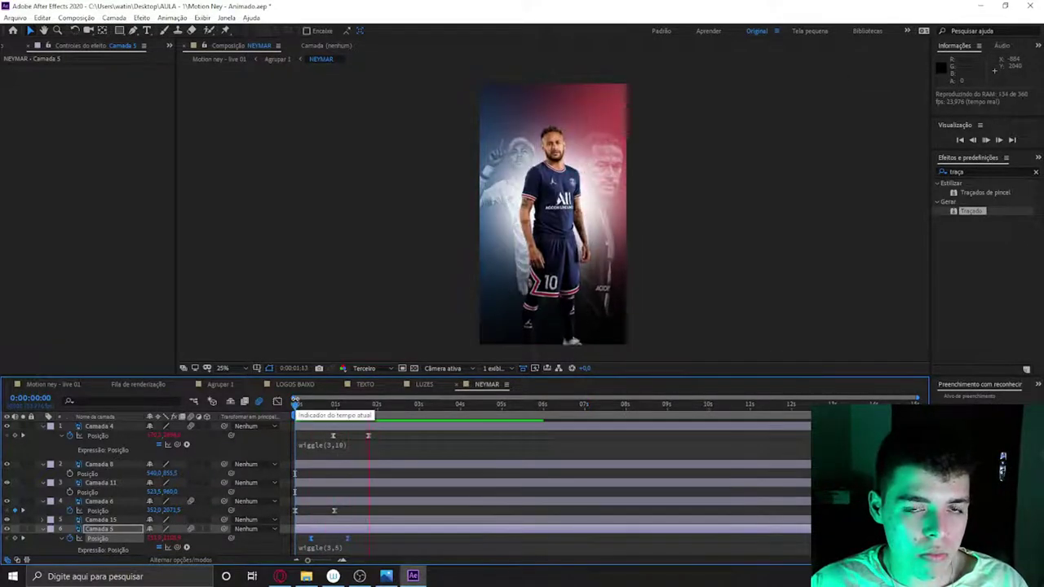
# Give Camada 6's Position a wiggle(3,5) expression too, preview, and return to Motion ney - live 01
pyautogui.click(100, 500)
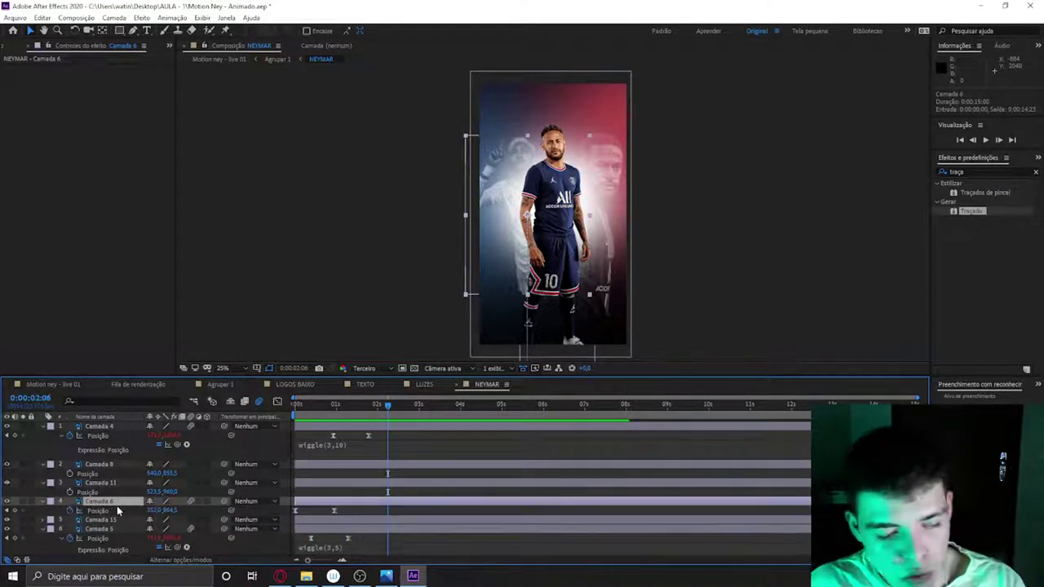
pyautogui.keyDown('alt'); pyautogui.click(69, 510); pyautogui.keyUp('alt')
pyautogui.write('wiggle')
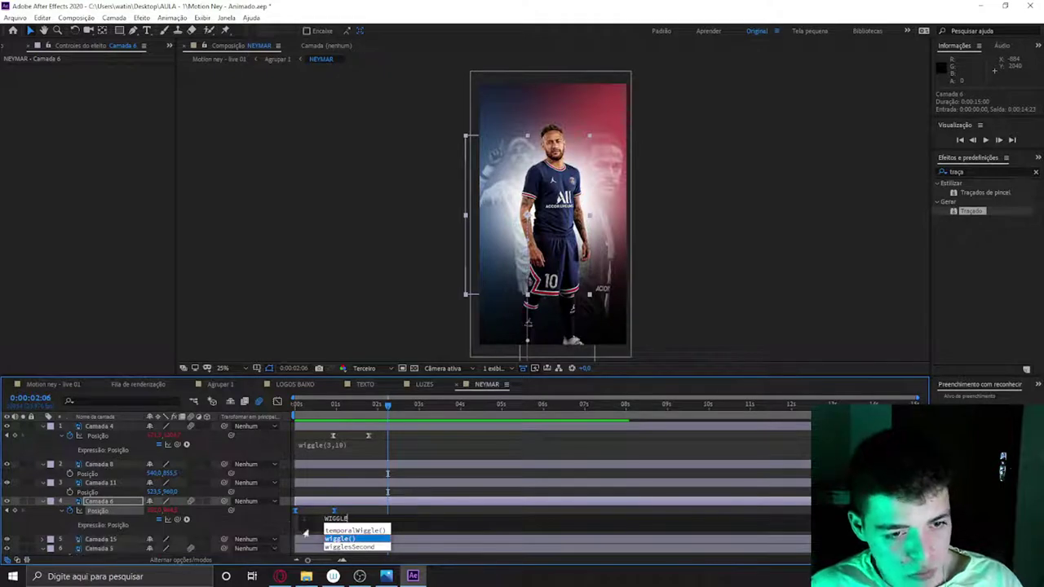
pyautogui.click(341, 539)
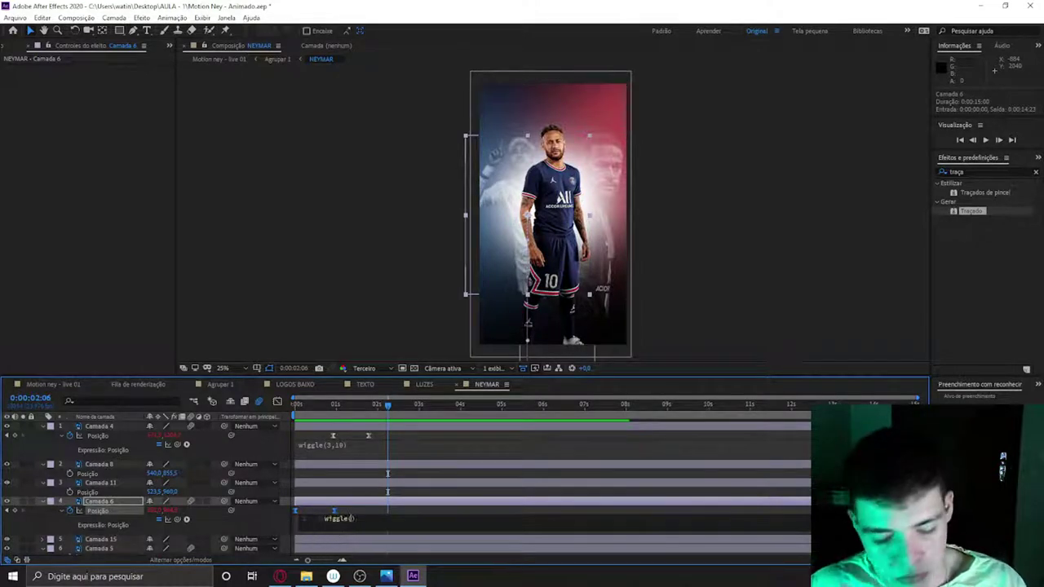
pyautogui.write('5')
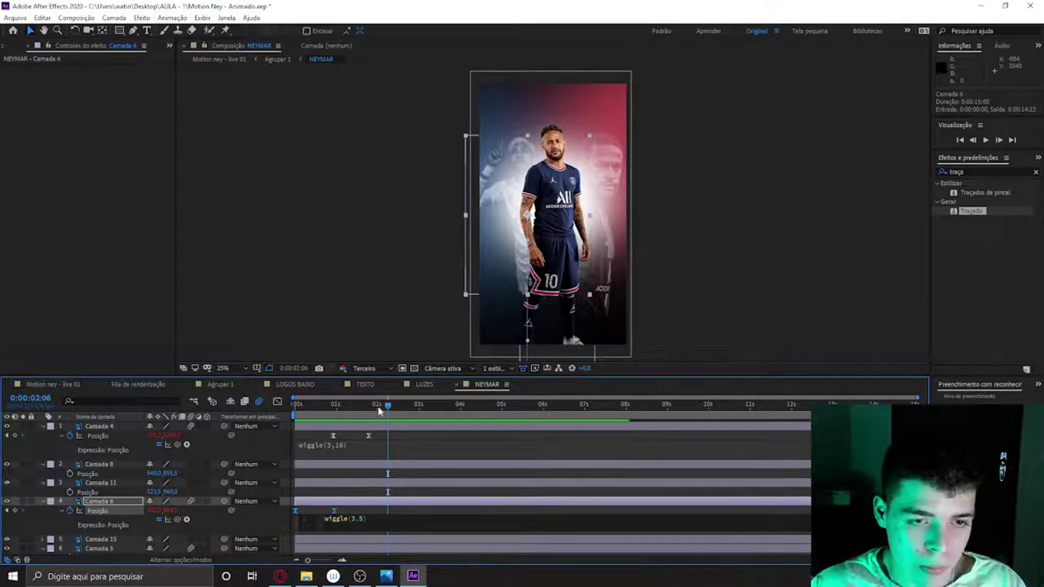
pyautogui.click(247, 410)
pyautogui.press('space')
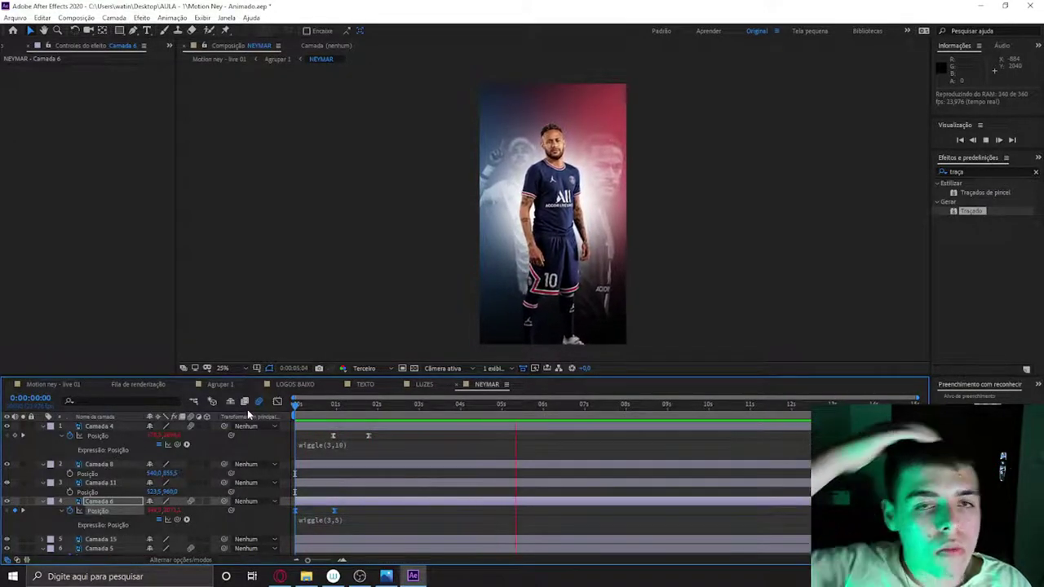
pyautogui.click(53, 385)
# Preview the full Motion ney - live 01 story, then bring up the timeline's new-layer menu
pyautogui.press('space')
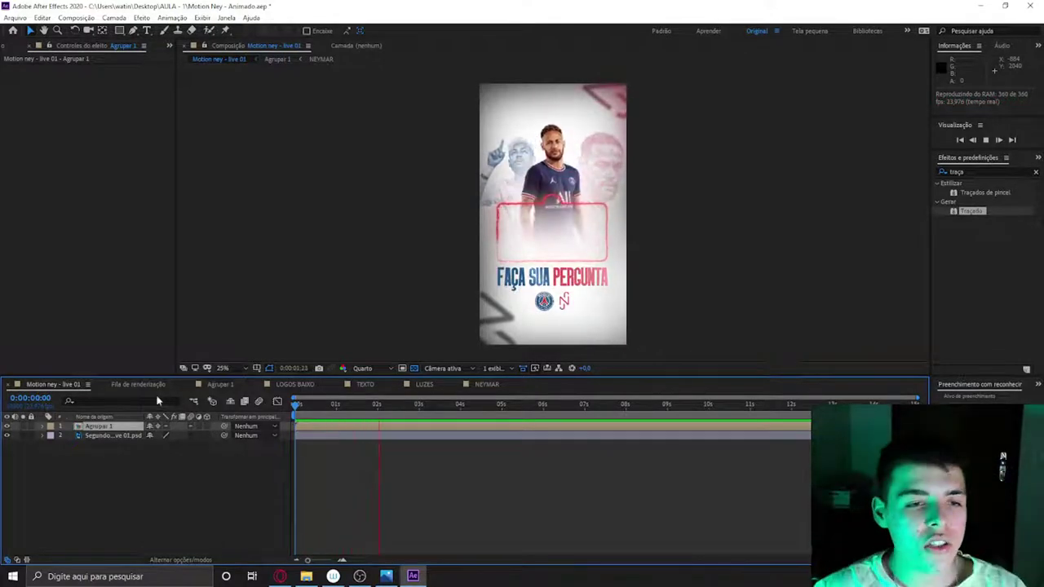
pyautogui.press('space')
pyautogui.rightClick(251, 482)
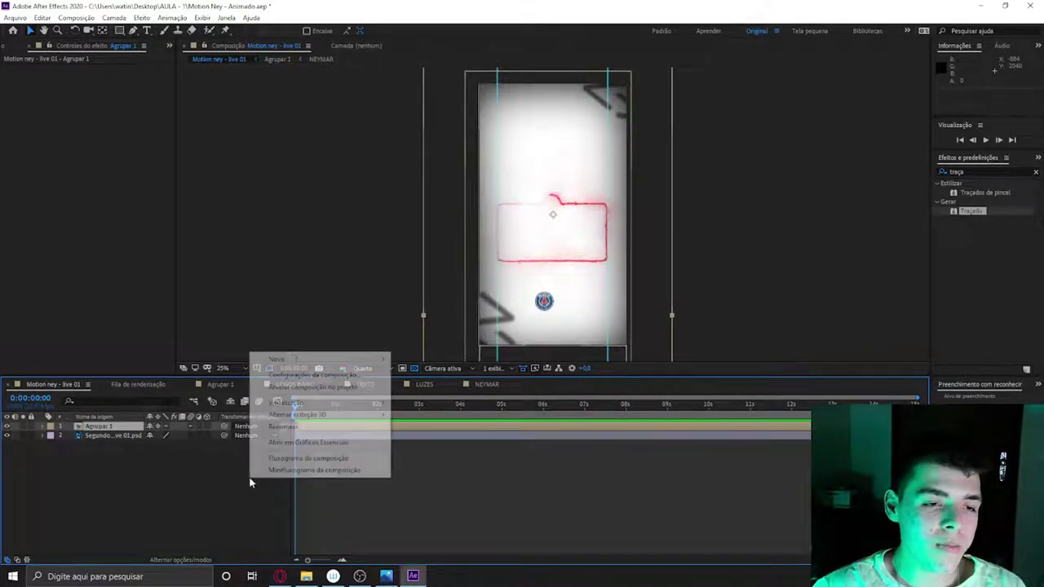
pyautogui.moveTo(289, 360)
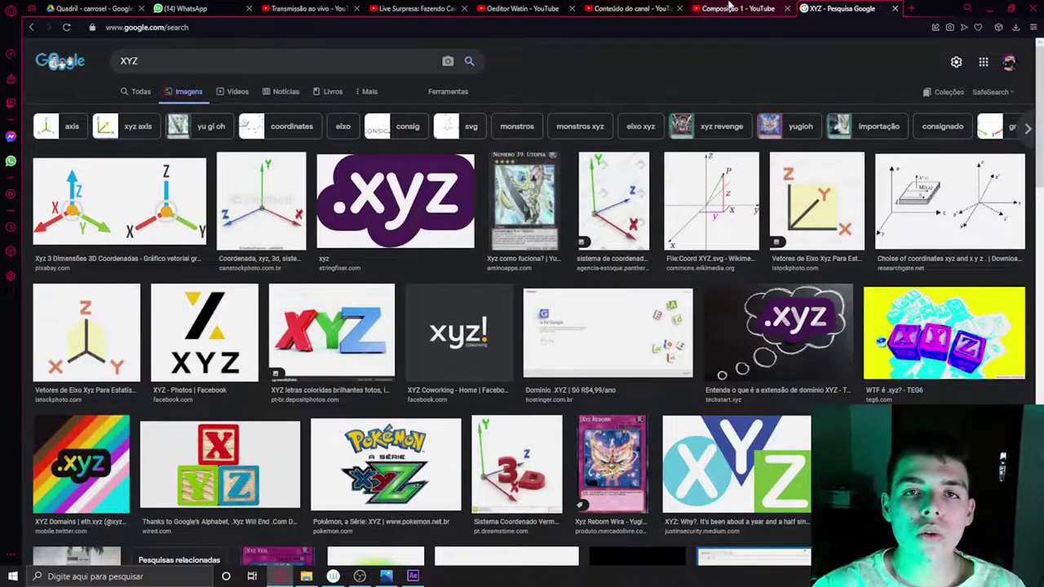
# Search YouTube for 'film burn transition' using the matching suggestion
pyautogui.click(721, 8)
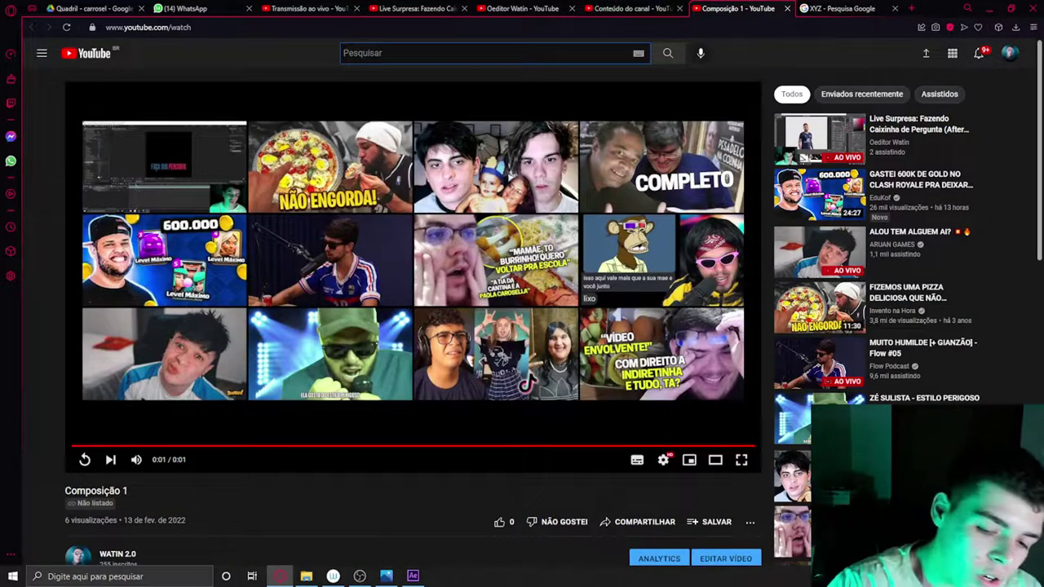
pyautogui.write('film')
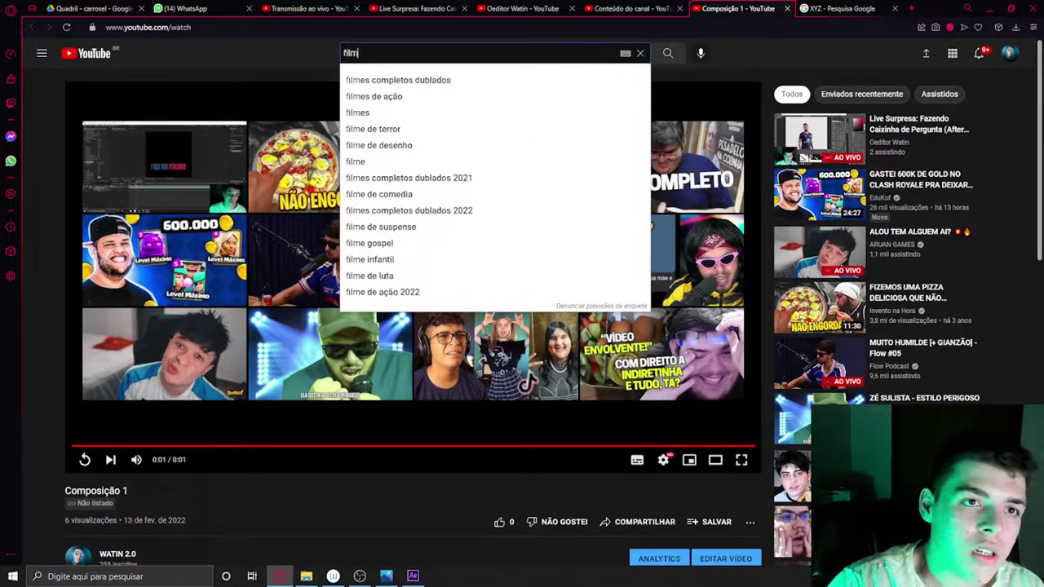
pyautogui.press('BackSpace')
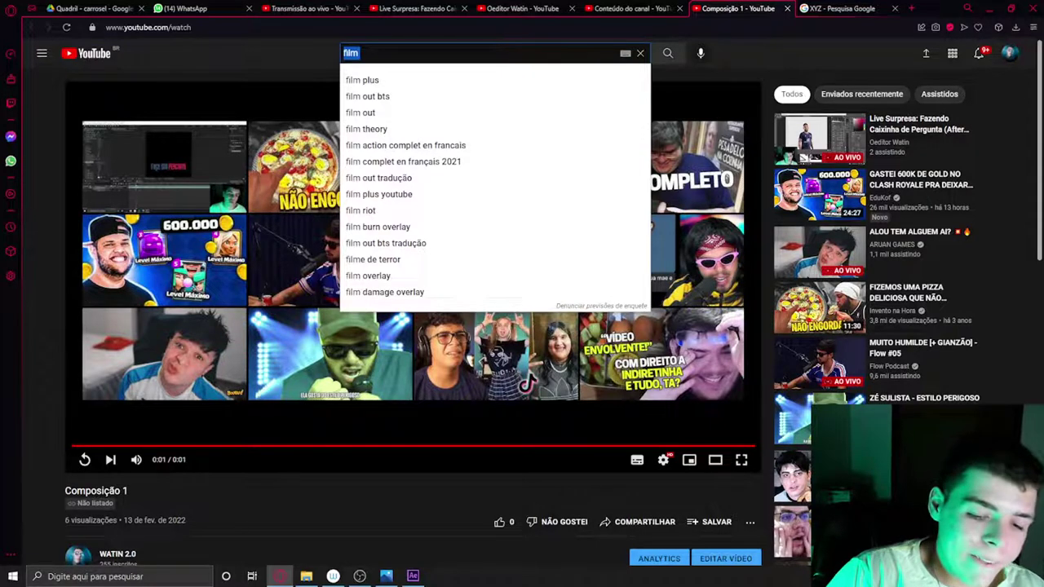
pyautogui.write('b')
pyautogui.press('BackSpace')
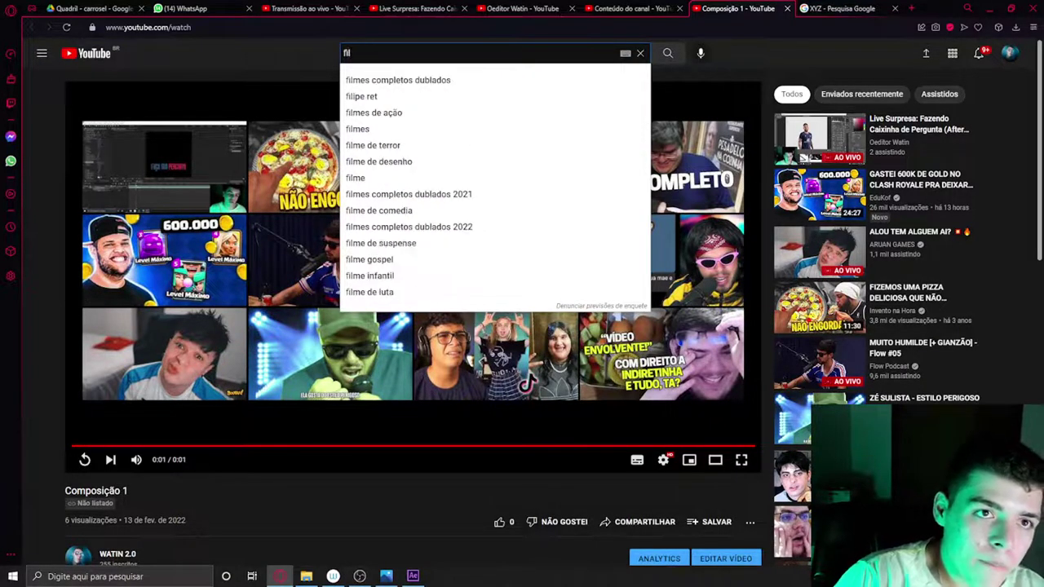
pyautogui.write('m burn tra')
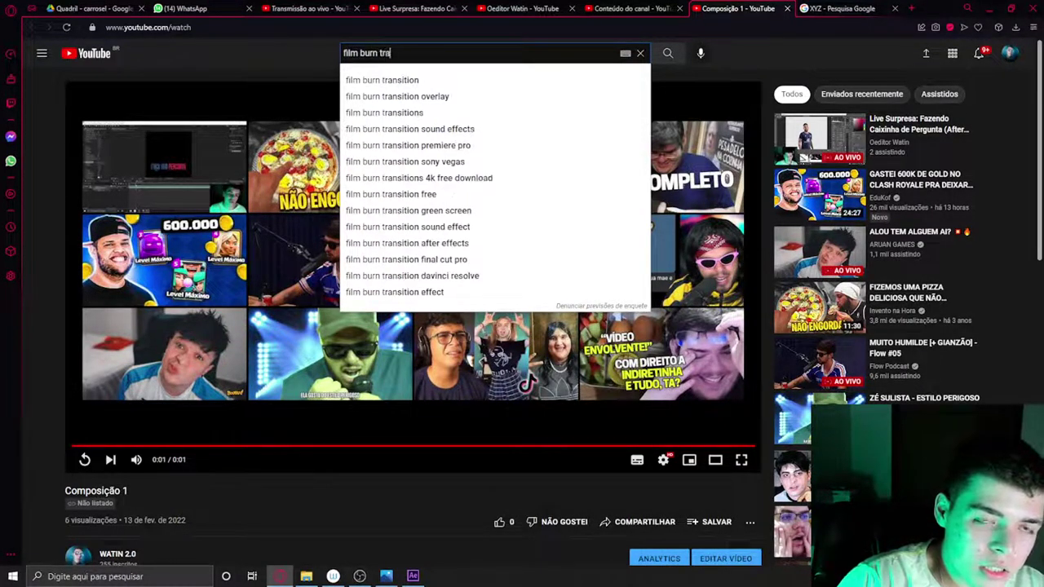
pyautogui.write('n')
pyautogui.click(522, 81)
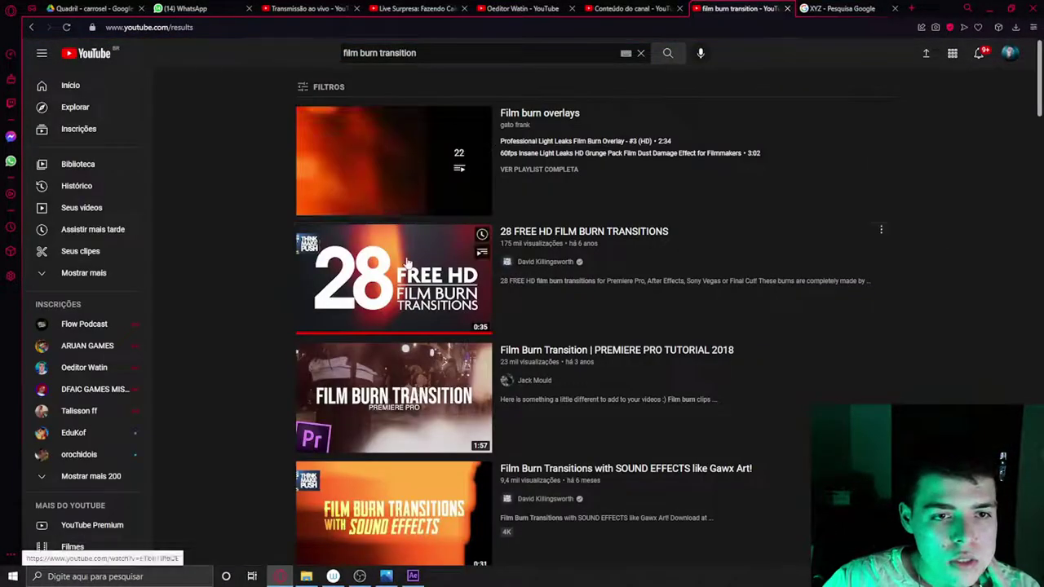
# Open the 28 FREE HD FILM BURN TRANSITIONS video and skip through it to about 0:20
pyautogui.click(408, 261)
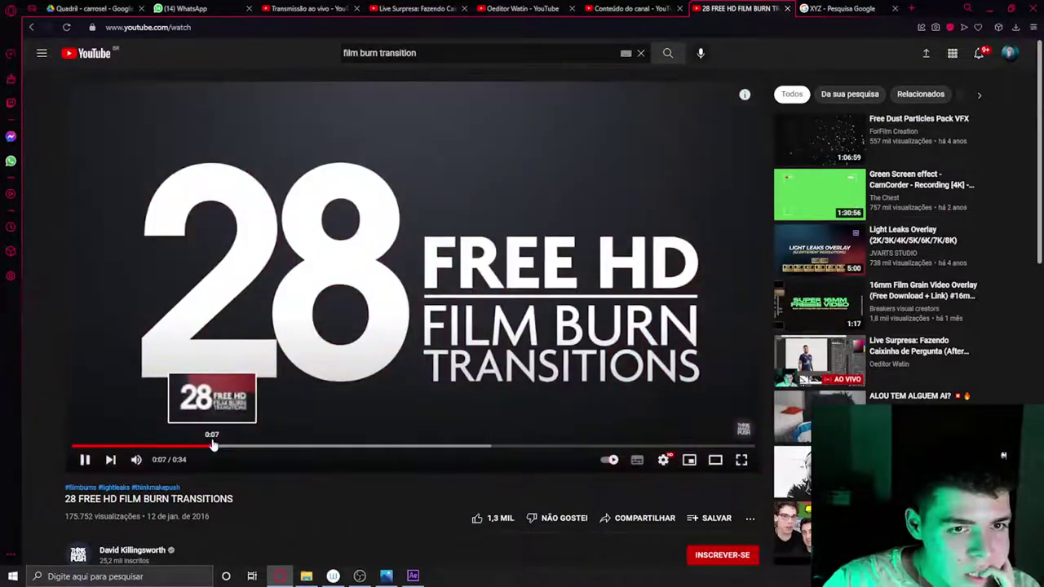
pyautogui.click(281, 447)
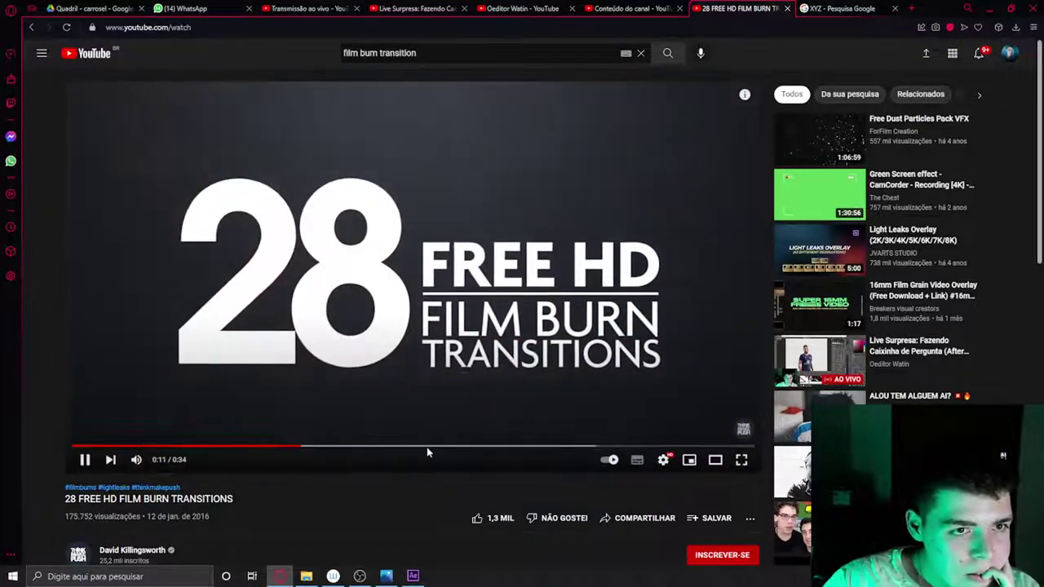
pyautogui.click(488, 447)
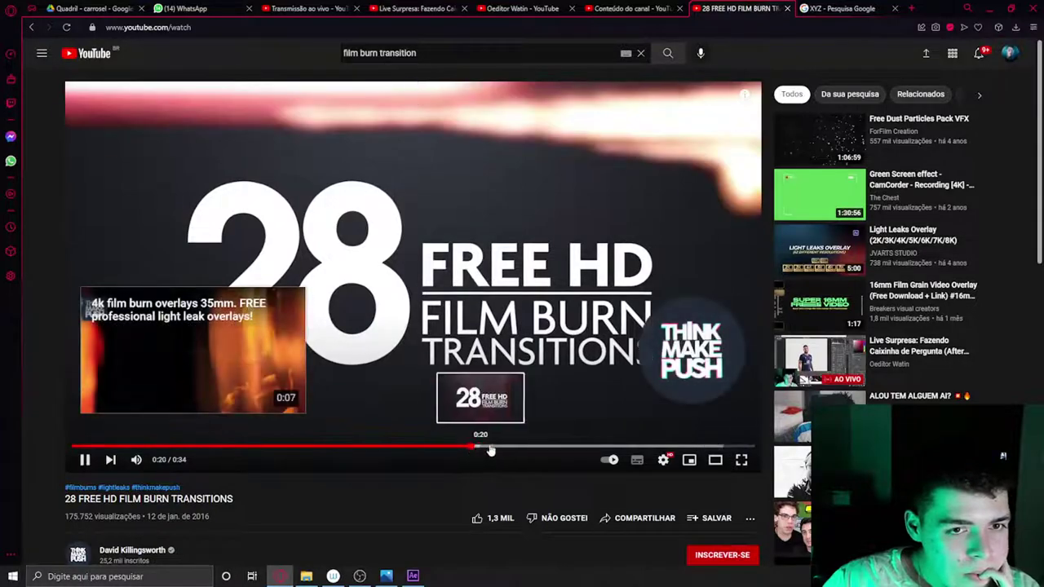
# Open the description's download link to the Think Make Push site in a new tab
pyautogui.scroll(-4, 387, 339)
pyautogui.scroll(-1, 387, 338)
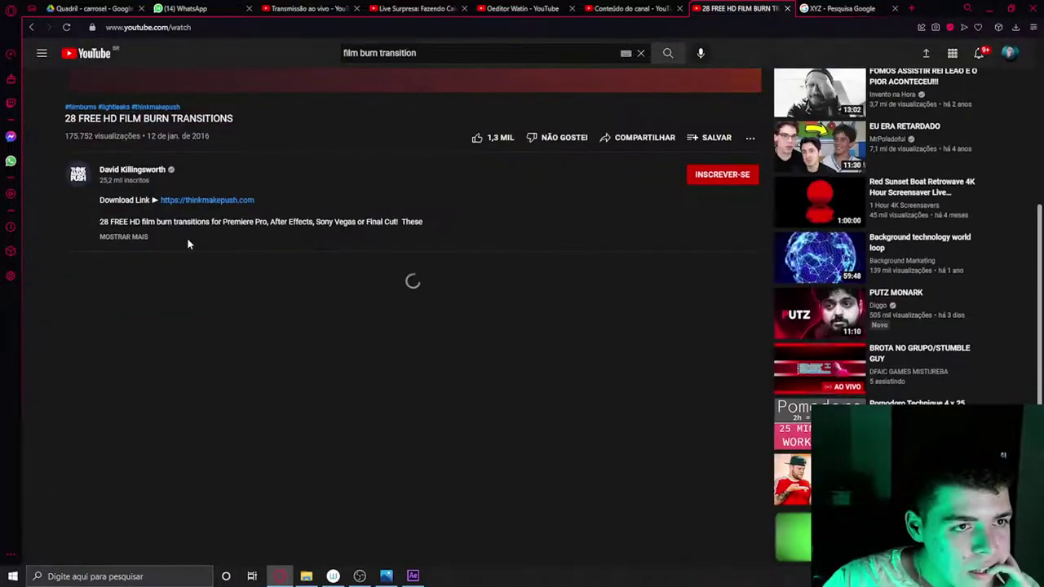
pyautogui.click(187, 237)
pyautogui.middleClick(214, 202)
pyautogui.scroll(5, 224, 214)
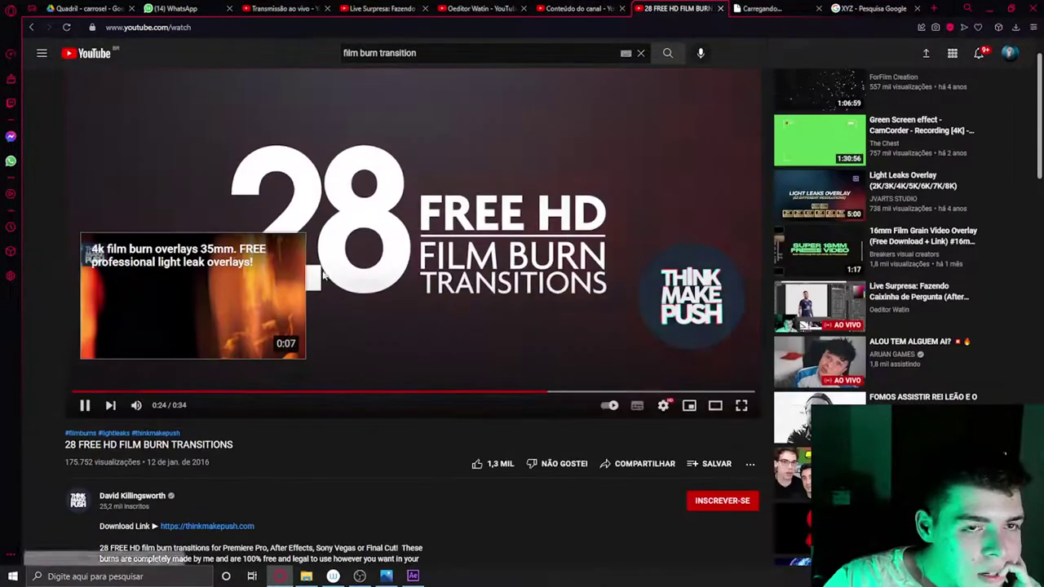
pyautogui.click(767, 8)
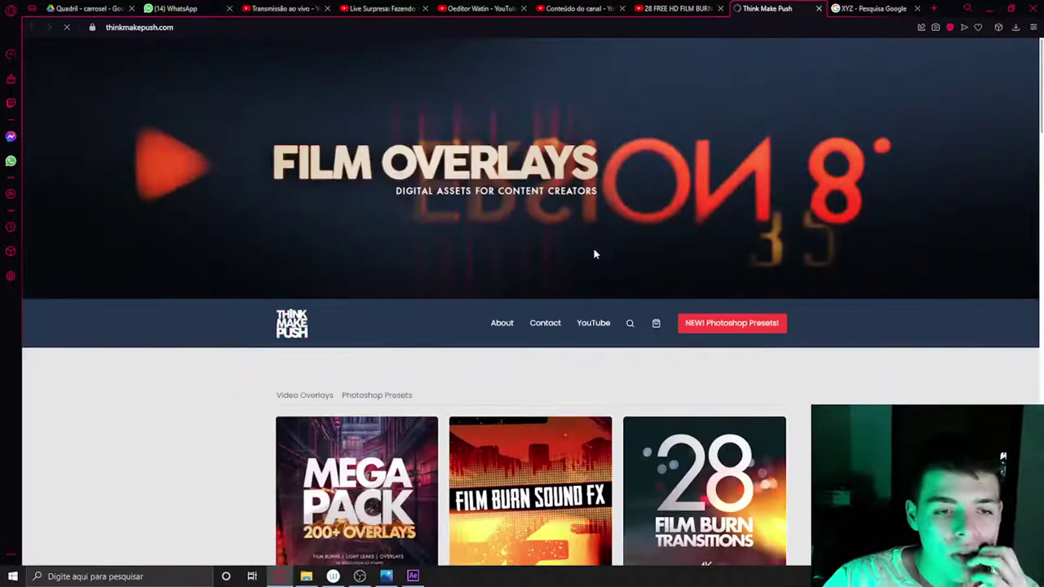
# Add the VINTAGE Film PROJECTOR, 35mm with SOUND EFFECT pack to the cart at $0
pyautogui.scroll(-2, 337, 420)
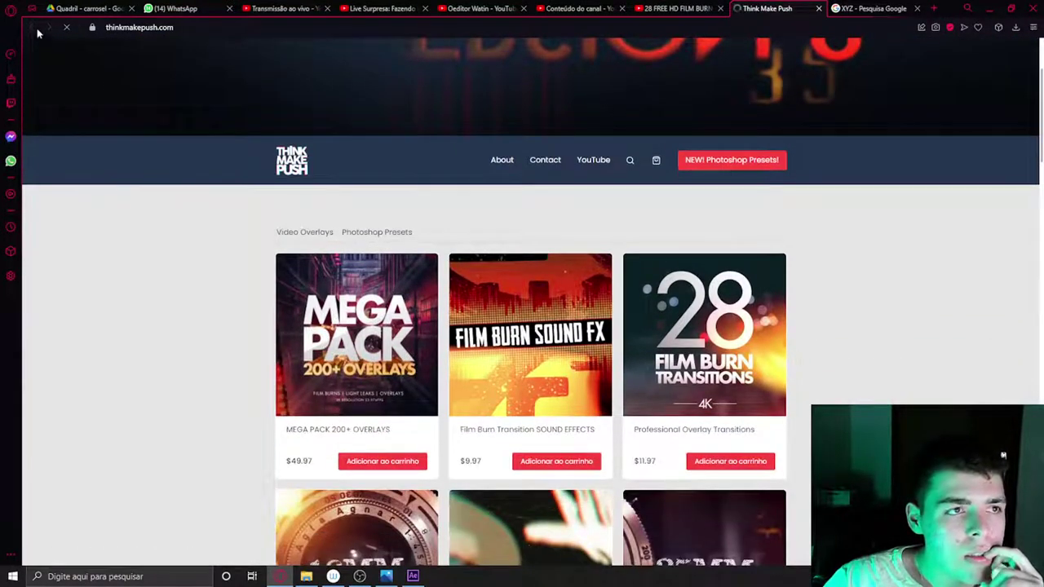
pyautogui.scroll(-3, 563, 220)
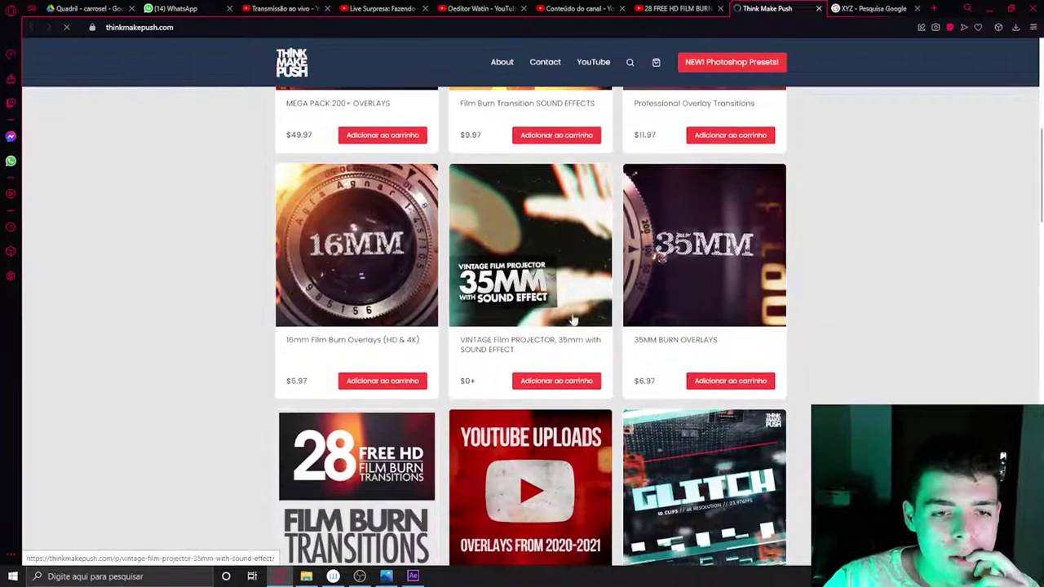
pyautogui.click(563, 390)
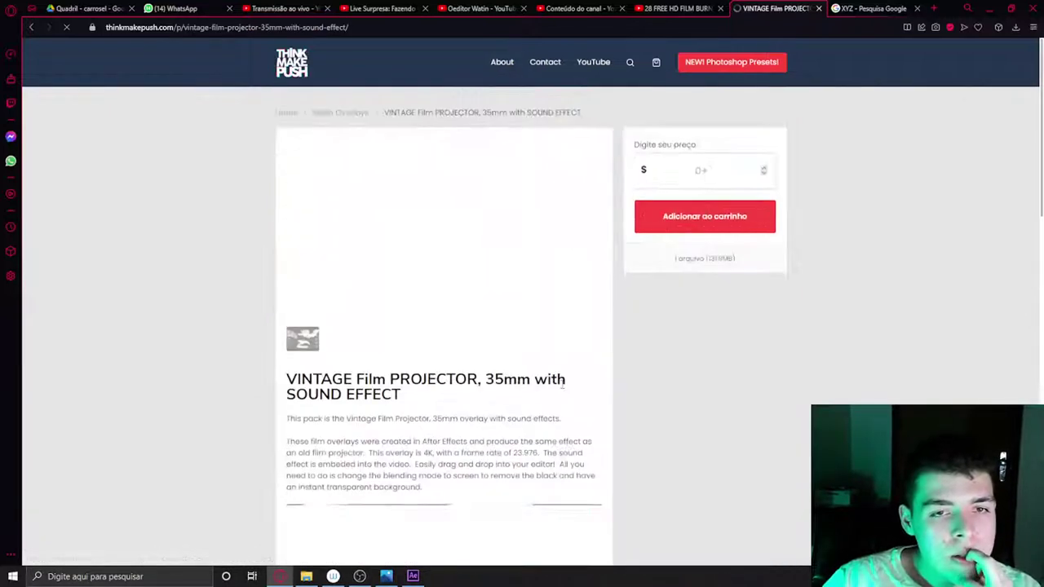
pyautogui.click(697, 231)
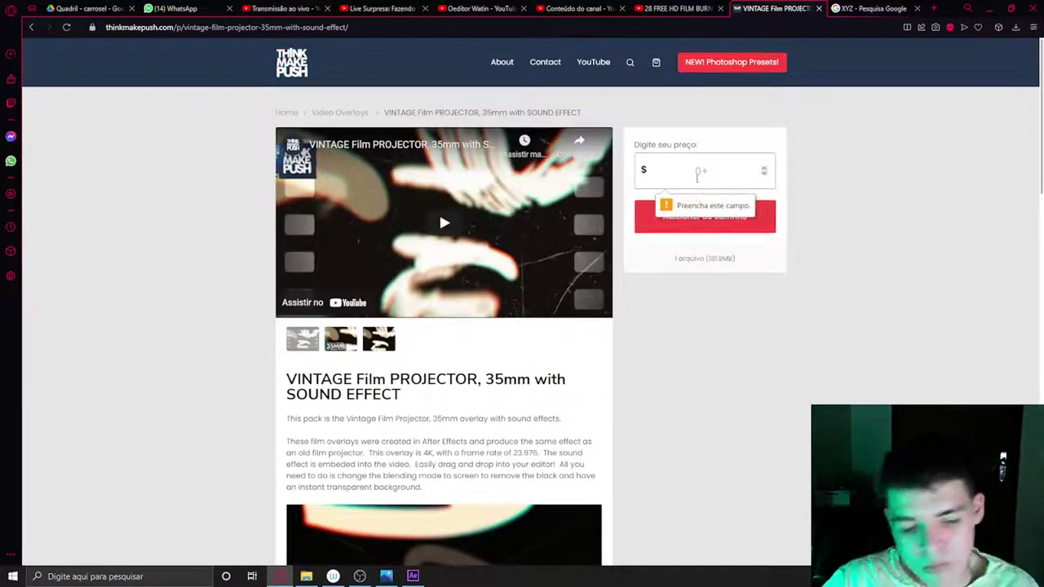
pyautogui.write('0')
pyautogui.click(698, 227)
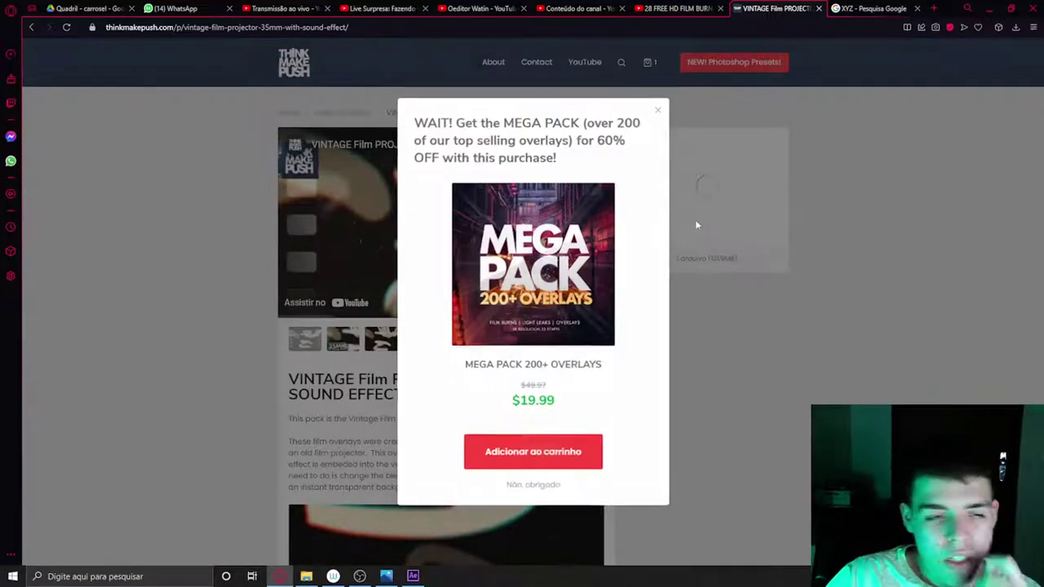
# Decline the mega pack offer, enter the e-mail address and submit the checkout
pyautogui.click(551, 488)
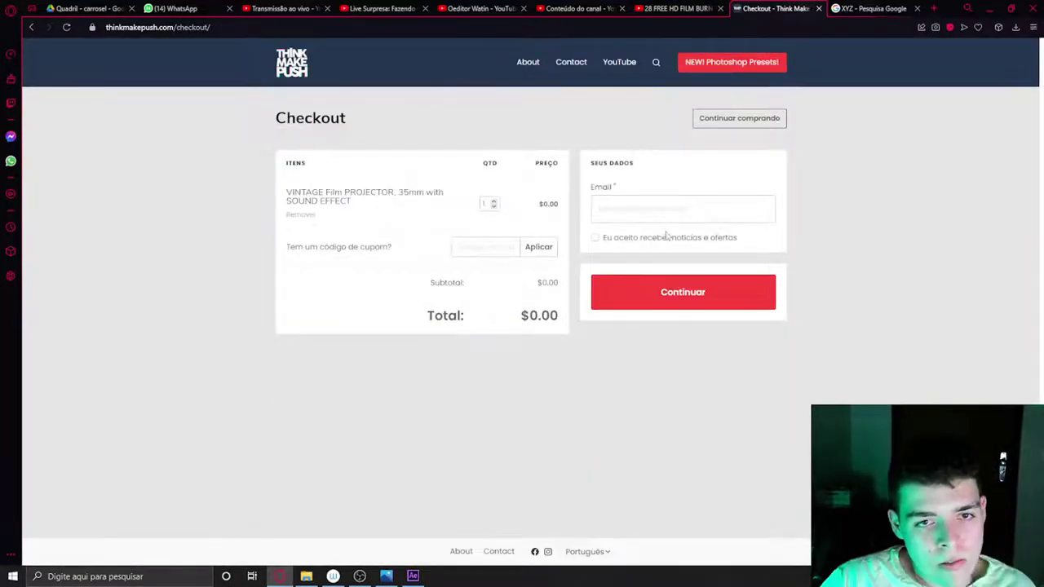
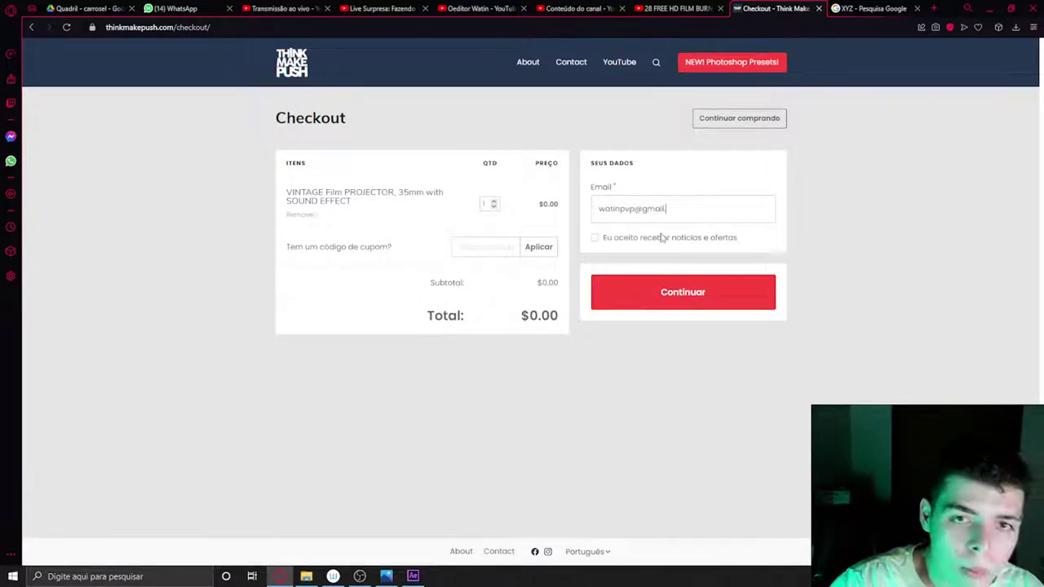
pyautogui.click(595, 290)
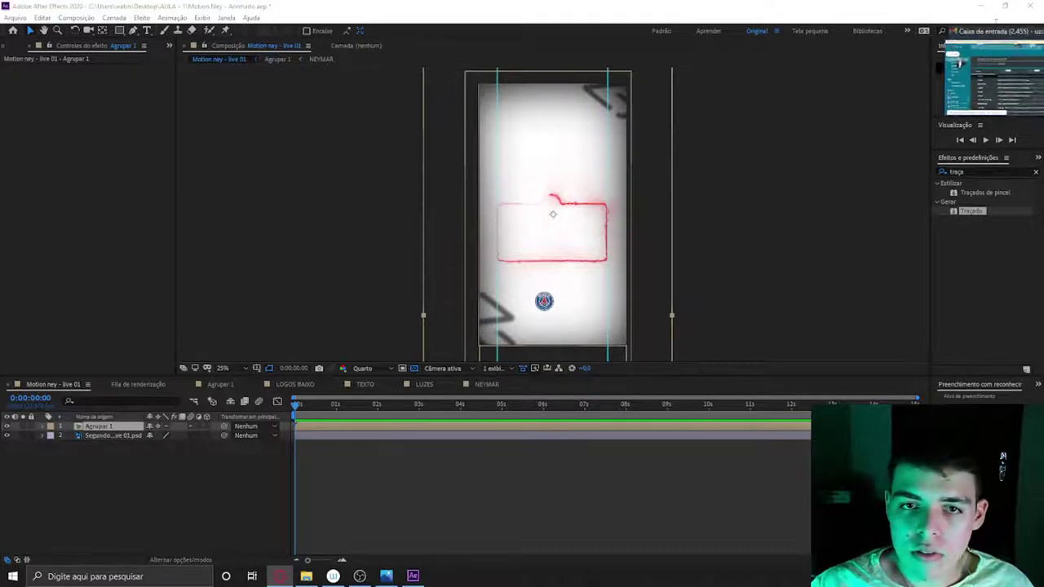
pyautogui.hotkey('alt', 'Tab')
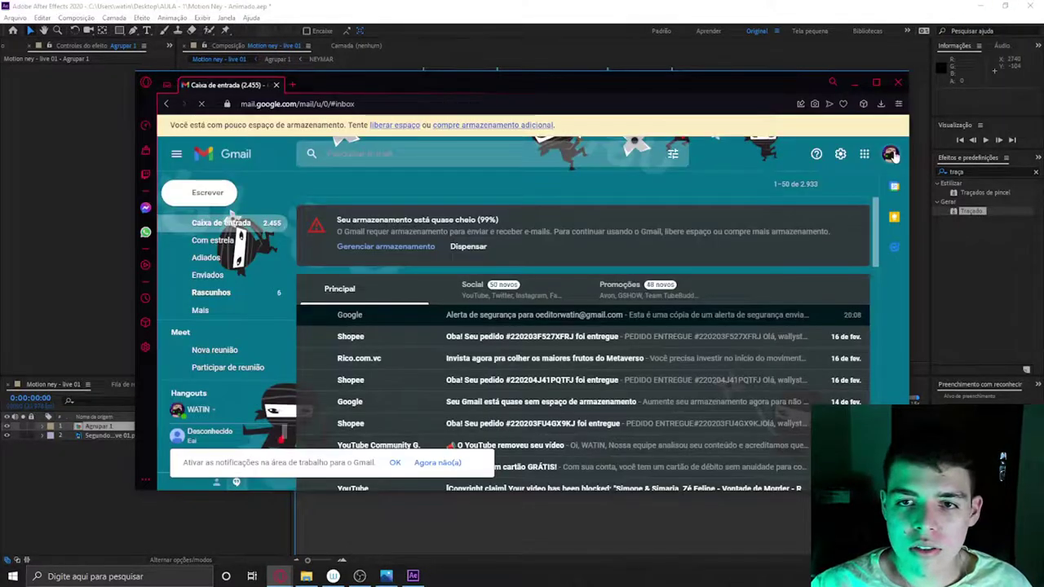
pyautogui.click(176, 155)
pyautogui.click(176, 156)
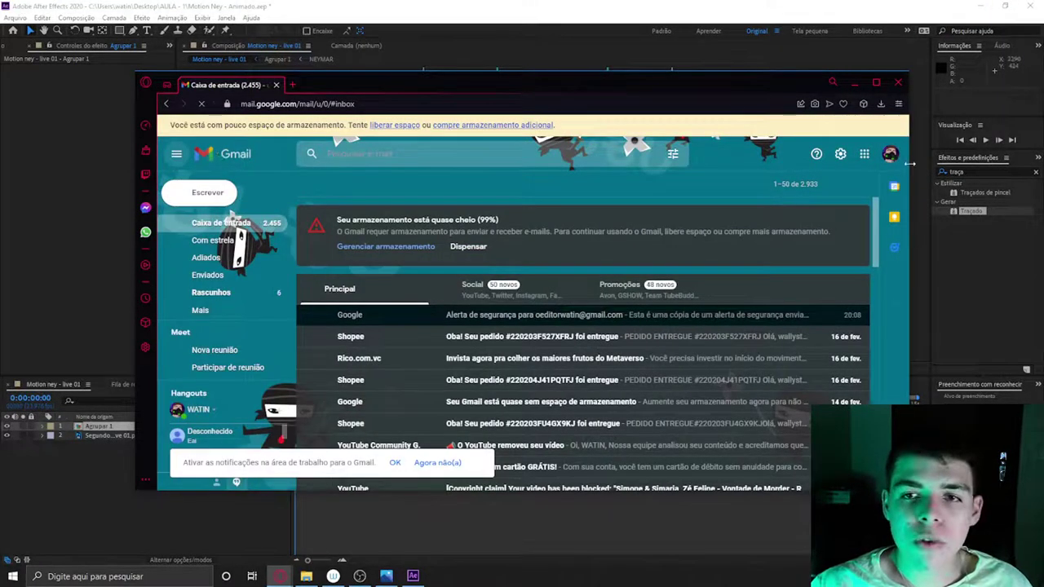
pyautogui.click(292, 84)
pyautogui.write('gmail')
pyautogui.press('Return')
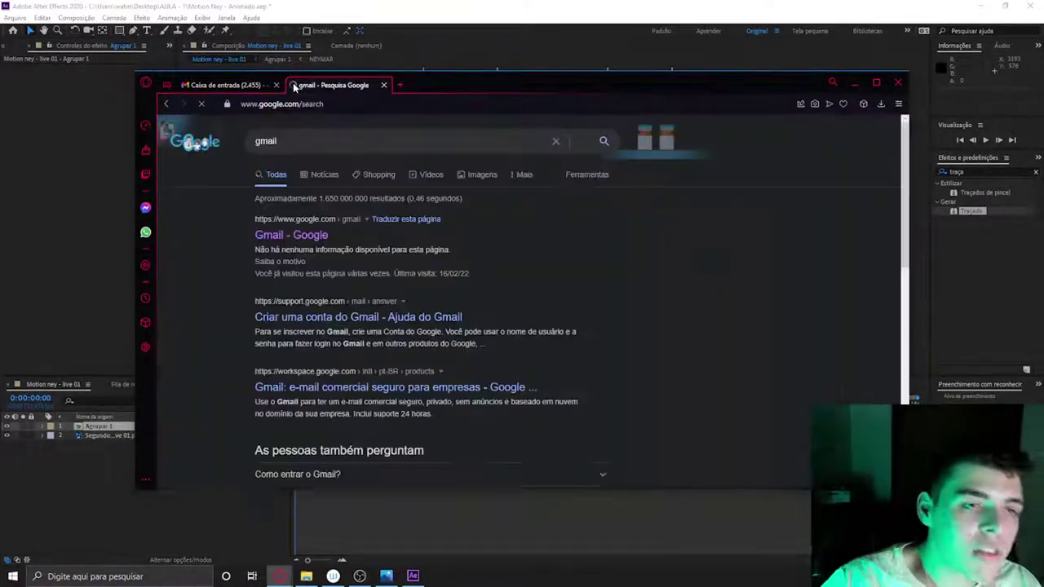
pyautogui.click(279, 238)
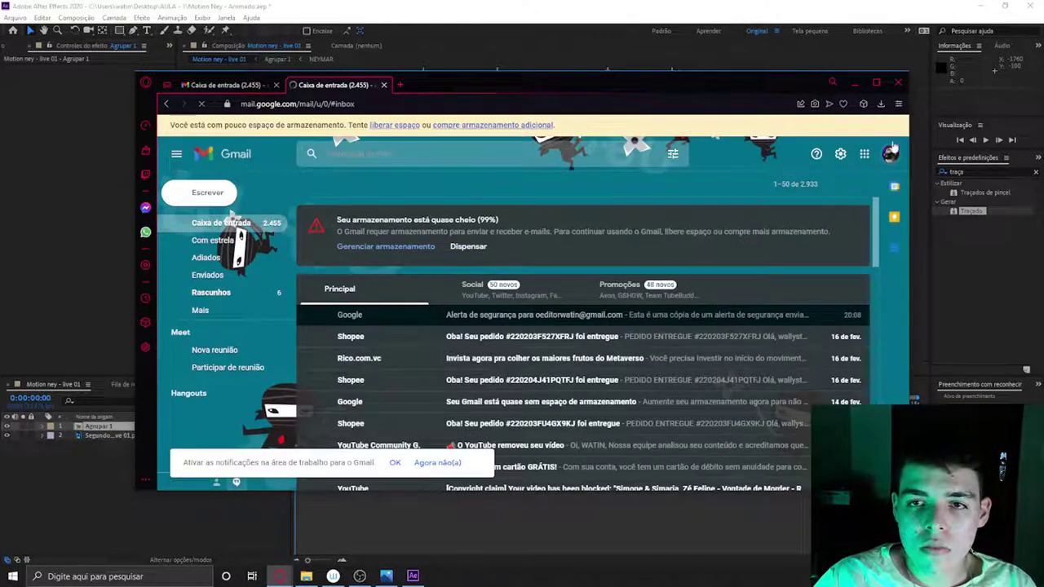
pyautogui.click(901, 85)
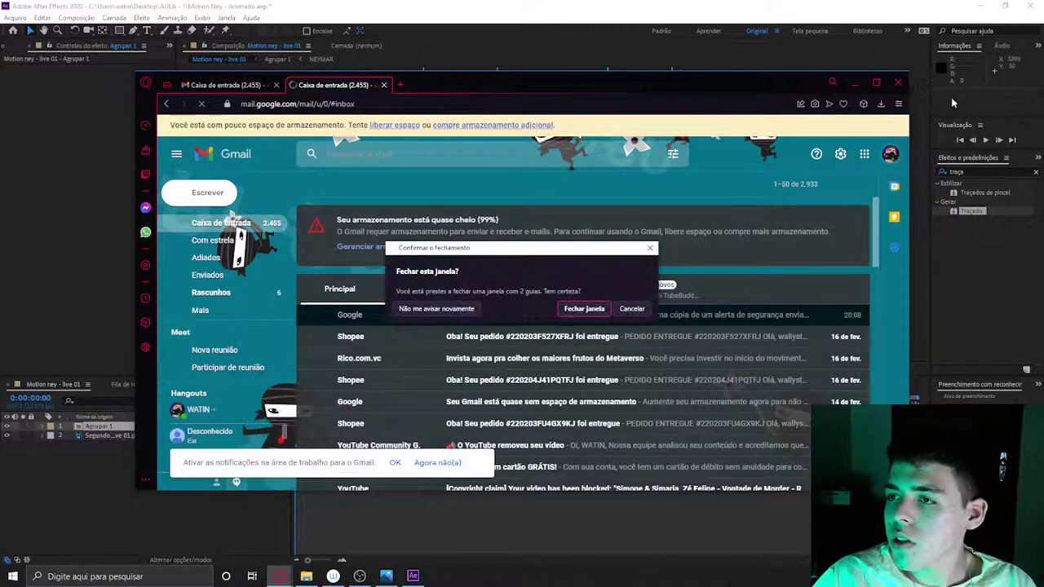
pyautogui.click(597, 312)
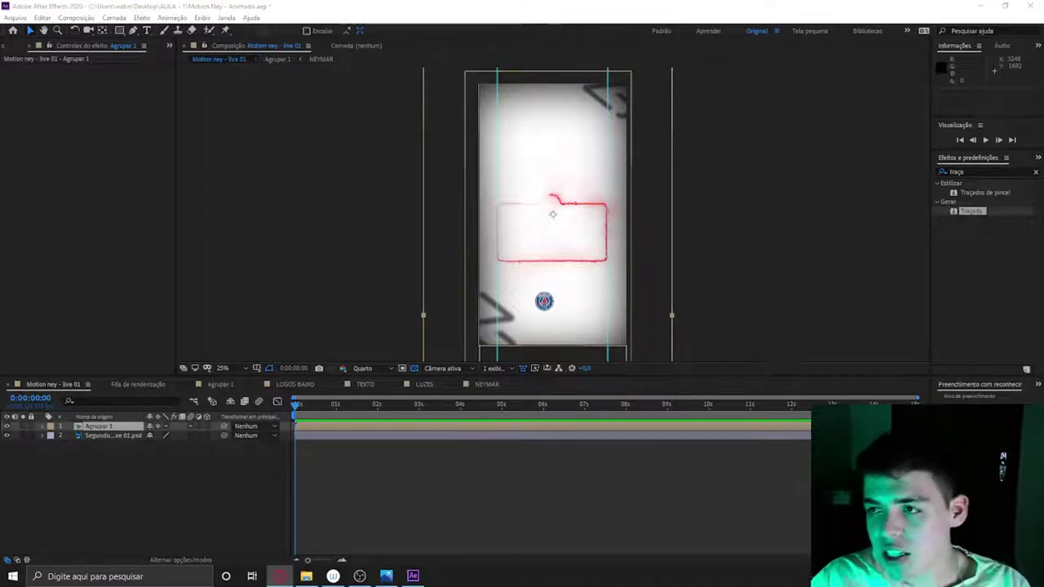
# Bring back the maximized browser on the Film burn Transitions 4k video and briefly play it
pyautogui.hotkey('alt', 'Tab')
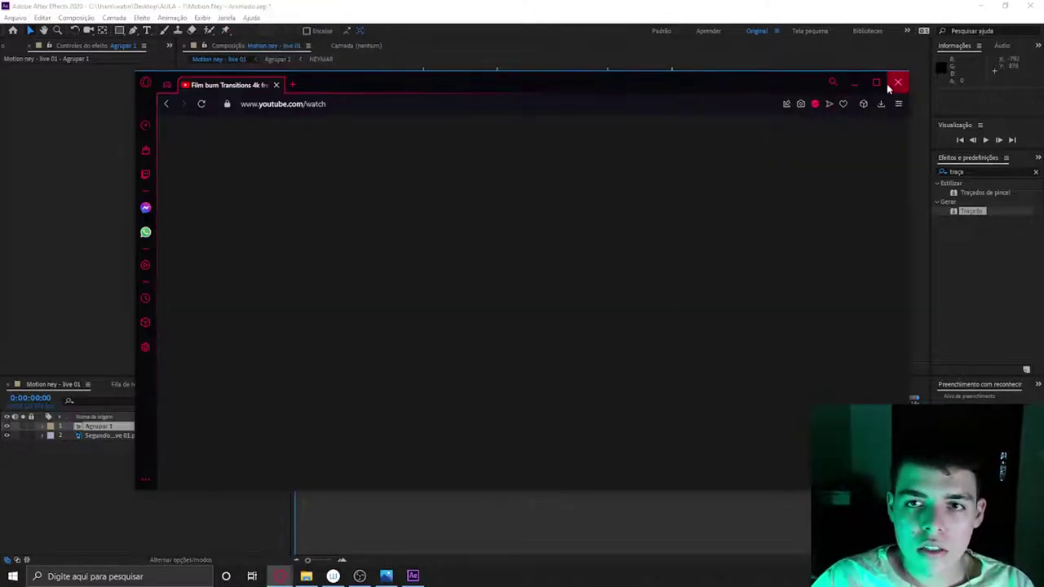
pyautogui.click(896, 83)
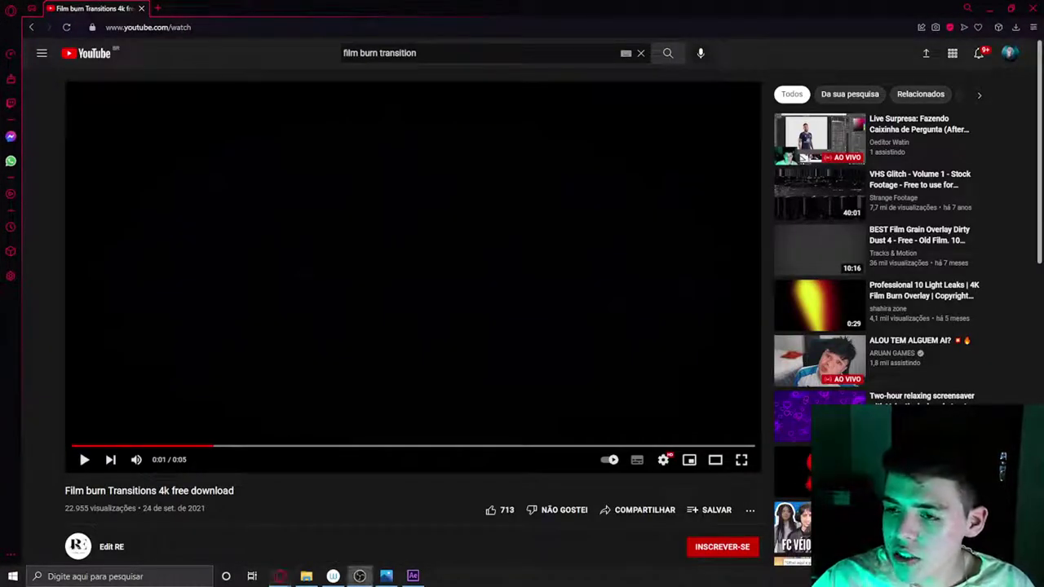
pyautogui.click(220, 155)
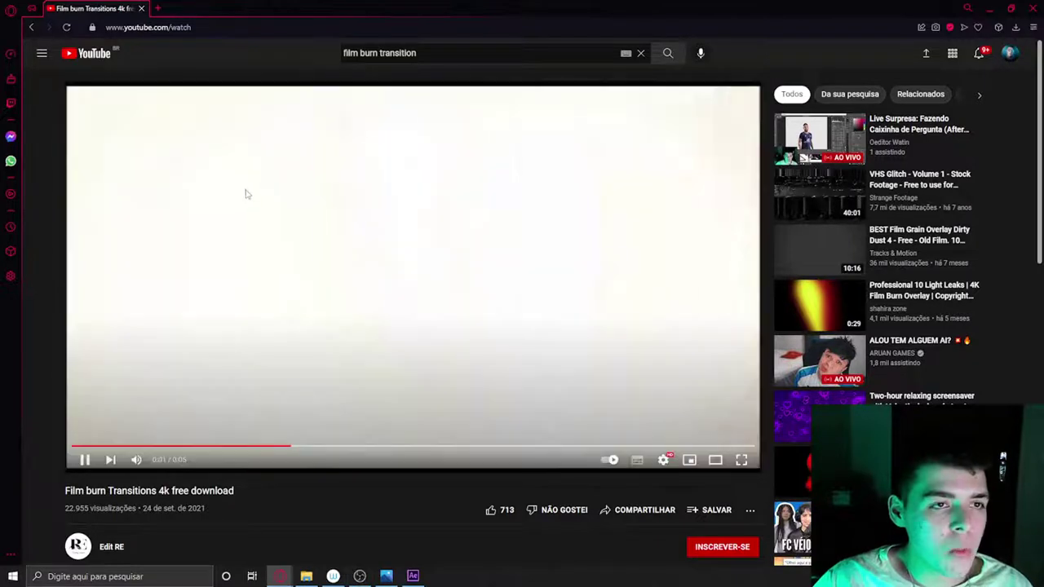
pyautogui.click(212, 135)
# Insert 'pp' after 'youtube' in the video URL to load it in y2mate
pyautogui.click(151, 28)
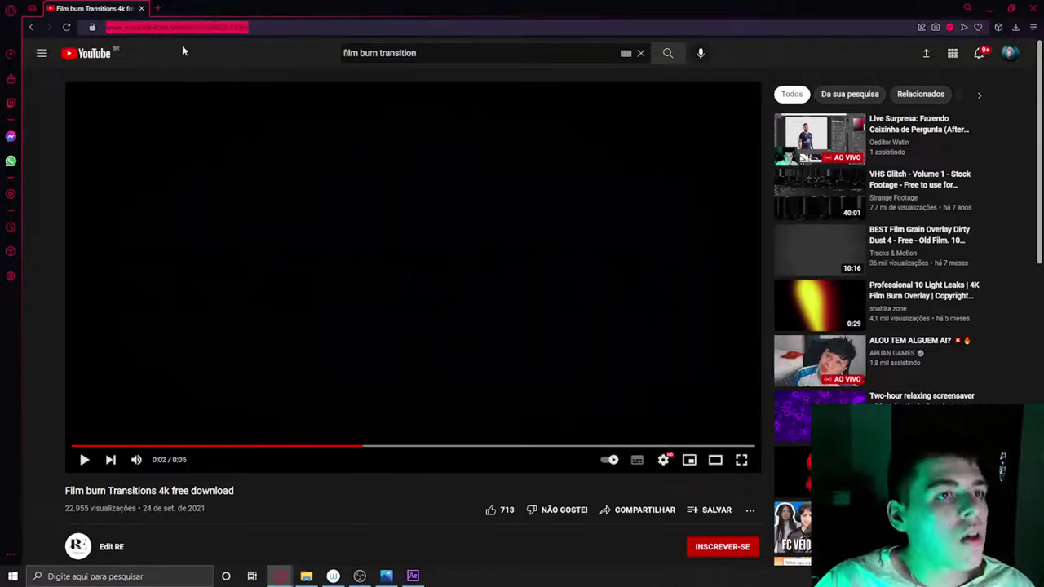
pyautogui.click(149, 28)
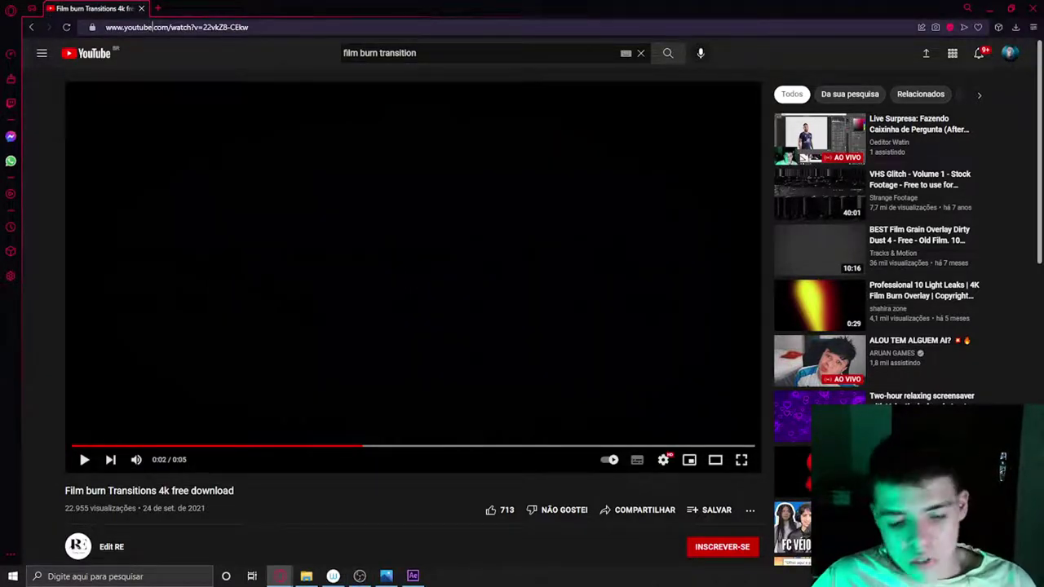
pyautogui.write('pp')
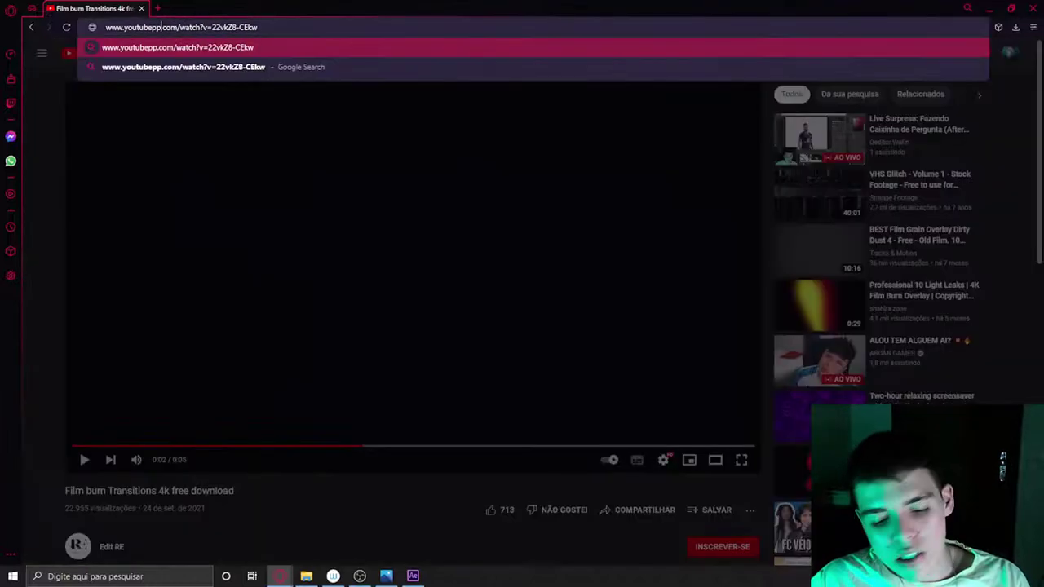
pyautogui.press('Return')
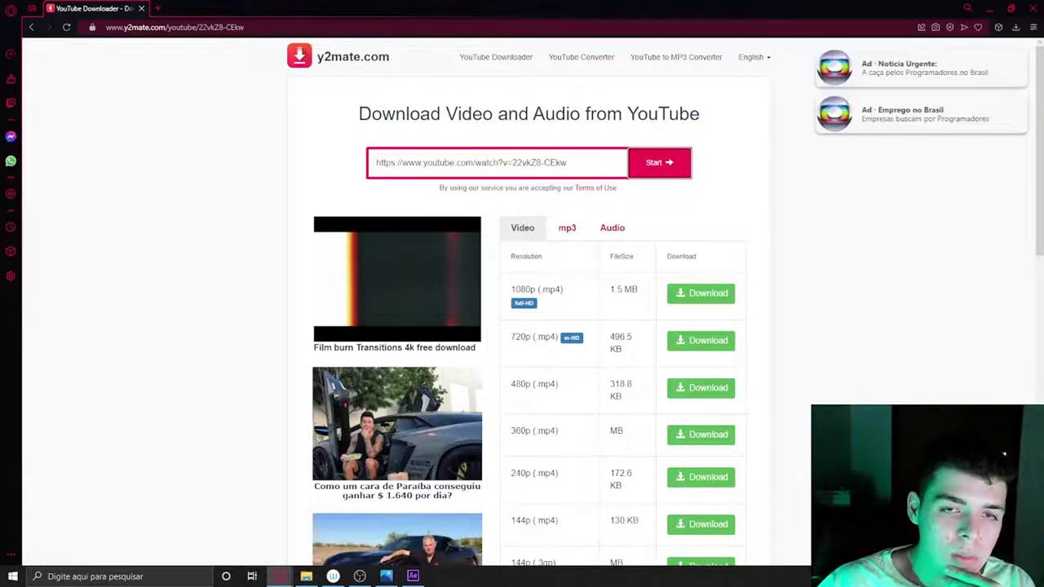
# Request the 1080p .mp4 download on y2mate, closing the ad tabs, then go back to YouTube
pyautogui.scroll(-3, 531, 292)
pyautogui.scroll(2, 531, 291)
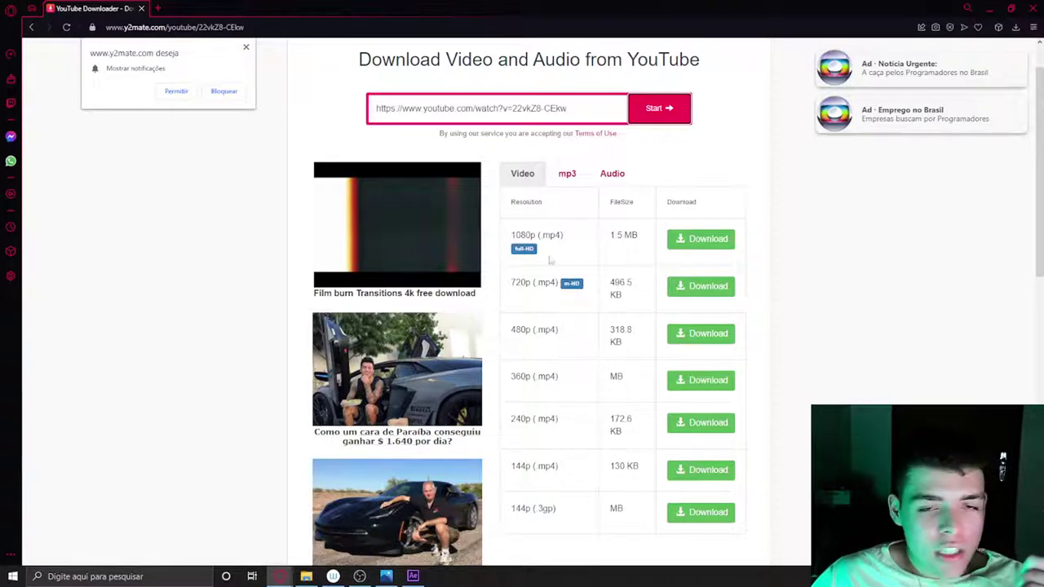
pyautogui.click(699, 253)
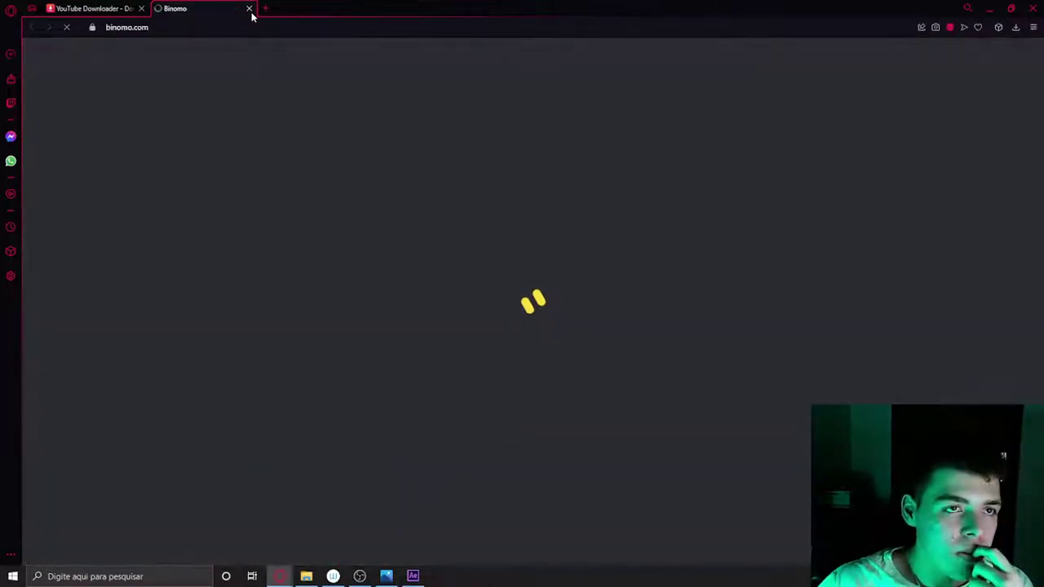
pyautogui.click(251, 10)
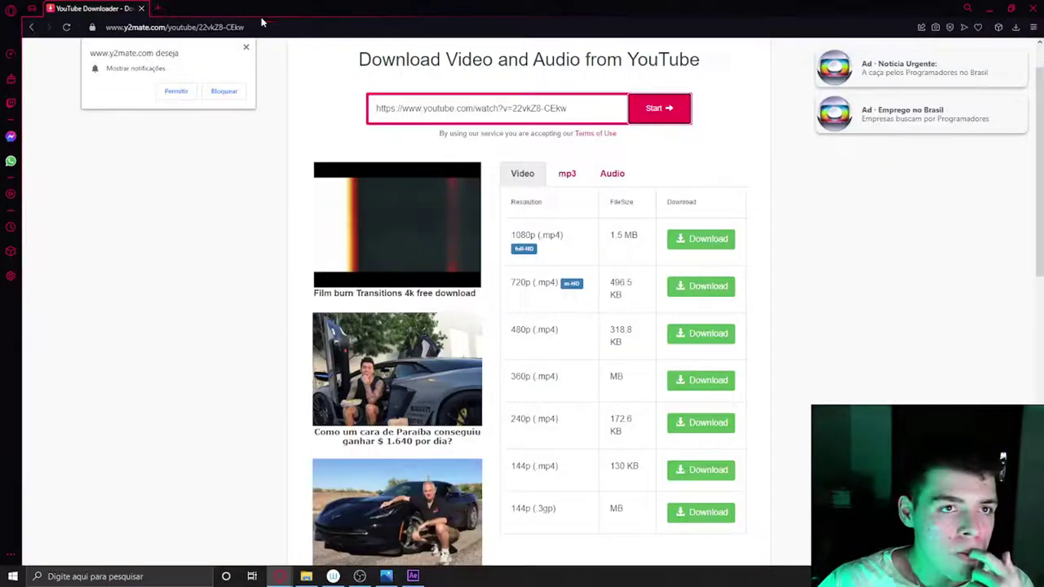
pyautogui.click(705, 239)
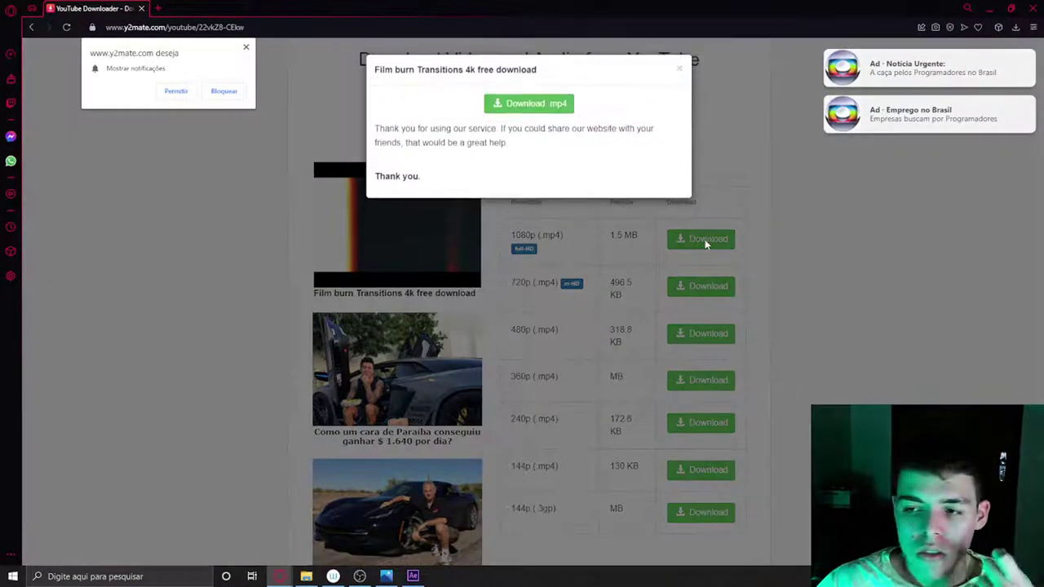
pyautogui.click(523, 114)
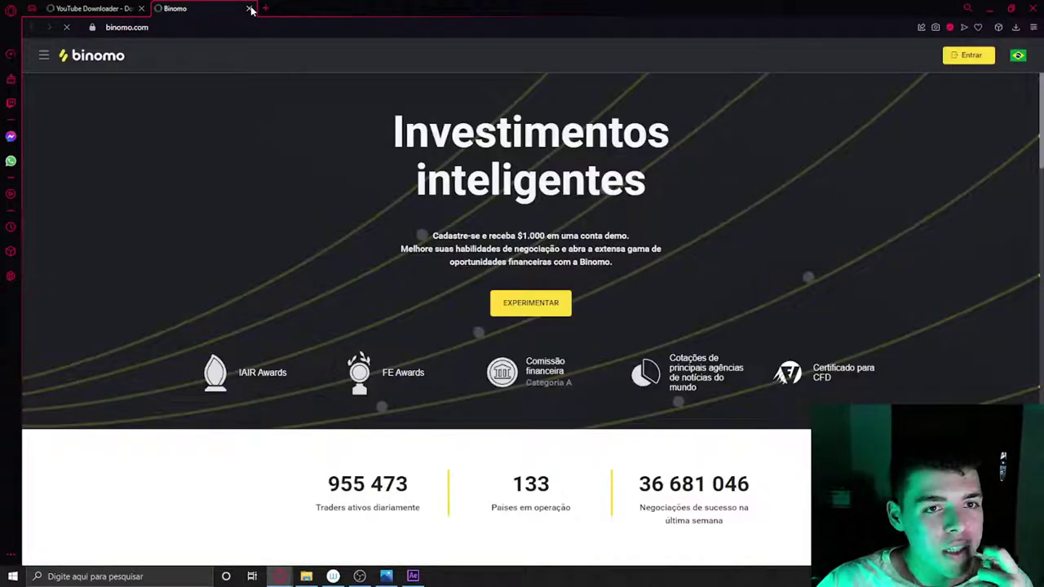
pyautogui.click(250, 9)
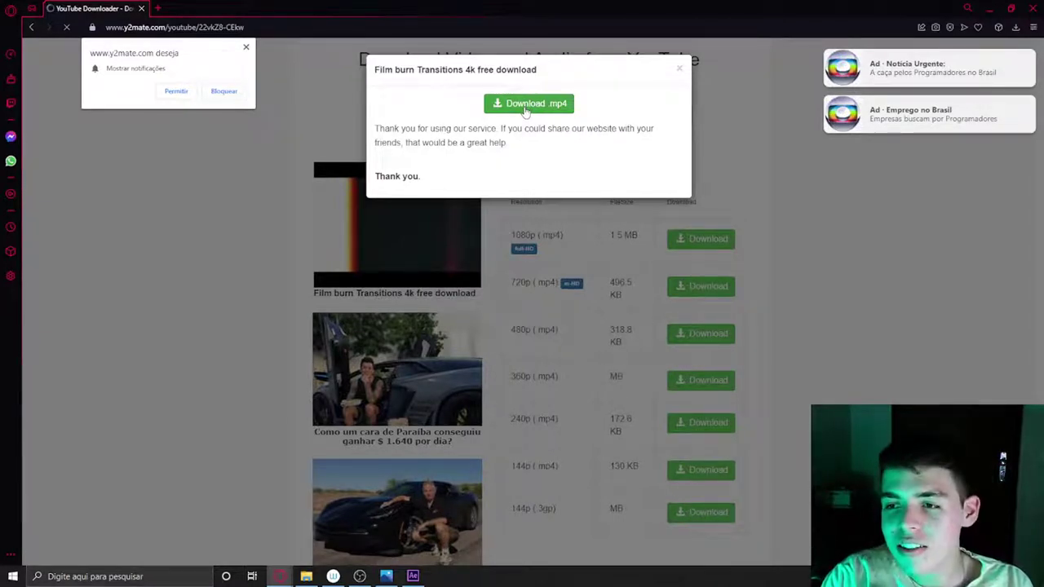
pyautogui.click(31, 27)
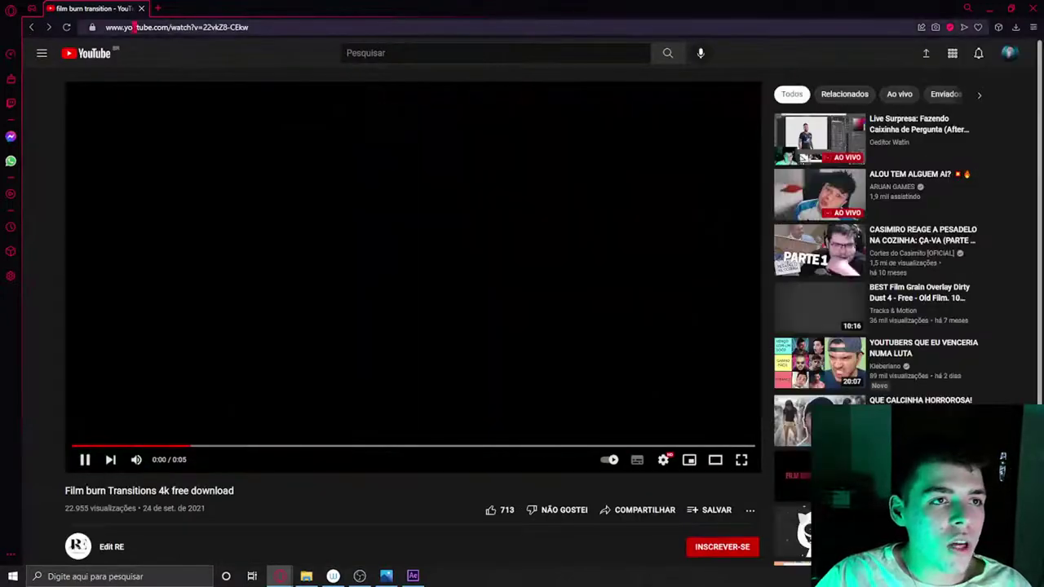
# Insert 'ss' before 'youtube' in the URL to load the video in savefrom.net
pyautogui.click(126, 27)
pyautogui.write('ss')
pyautogui.press('Return')
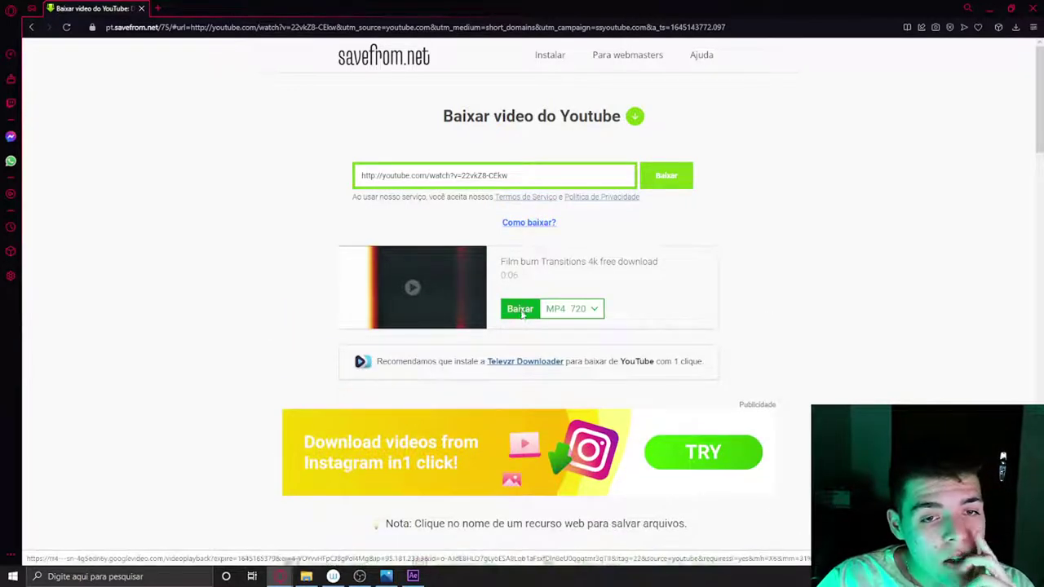
# Download the MP4 720 version and drag it into the Motion ney - live 01 timeline
pyautogui.click(521, 312)
pyautogui.click(252, 8)
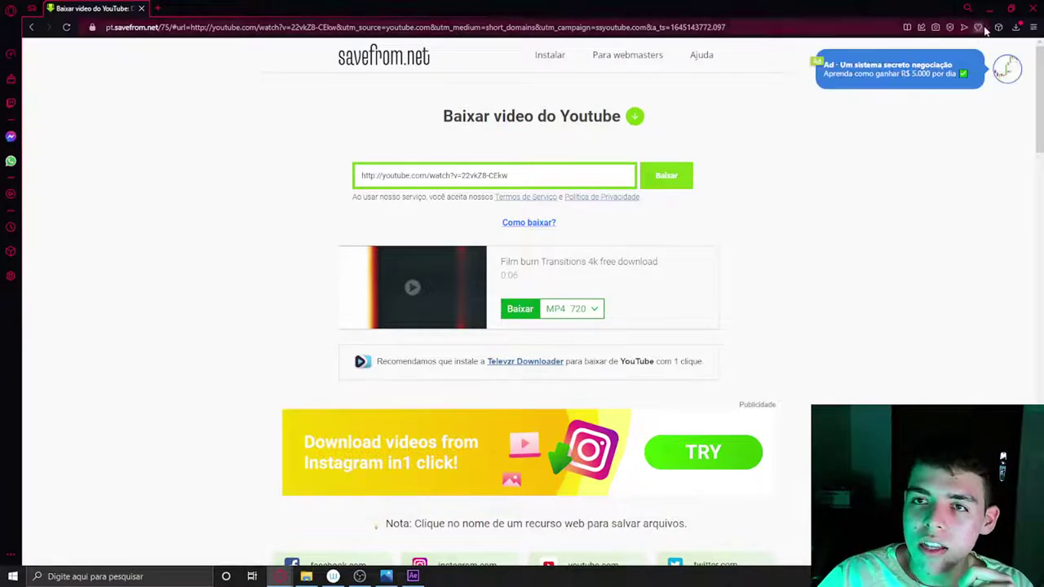
pyautogui.moveTo(897, 99)
pyautogui.mouseDown()
pyautogui.moveTo(470, 496)
pyautogui.moveTo(432, 546)
pyautogui.moveTo(414, 473)
pyautogui.mouseUp()
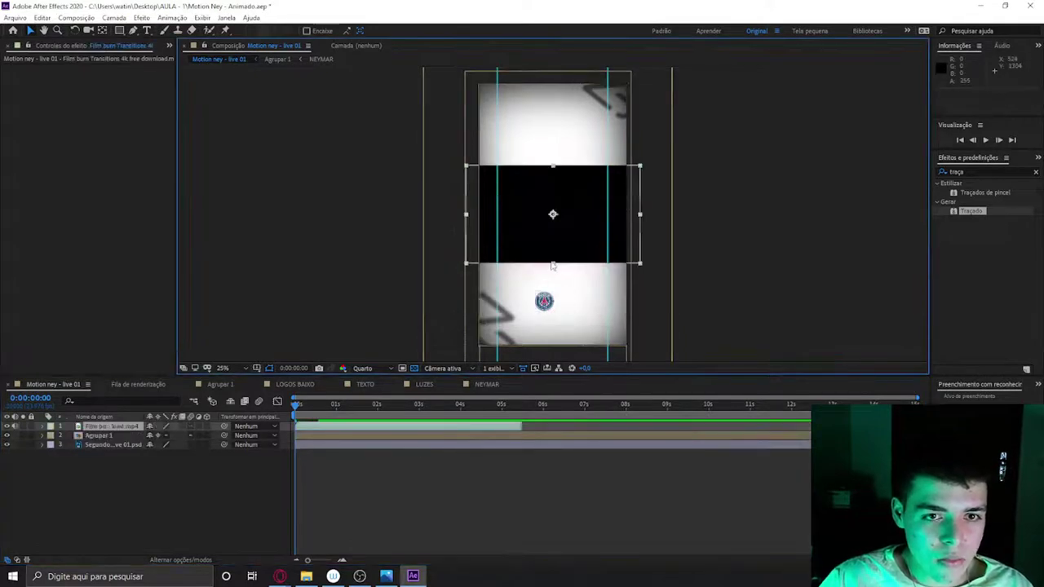
# Scale the film burn layer to 321.3% so it fills the frame
pyautogui.moveTo(553, 264)
pyautogui.mouseDown()
pyautogui.moveTo(548, 364)
pyautogui.moveTo(554, 305)
pyautogui.mouseUp()
pyautogui.press(',')
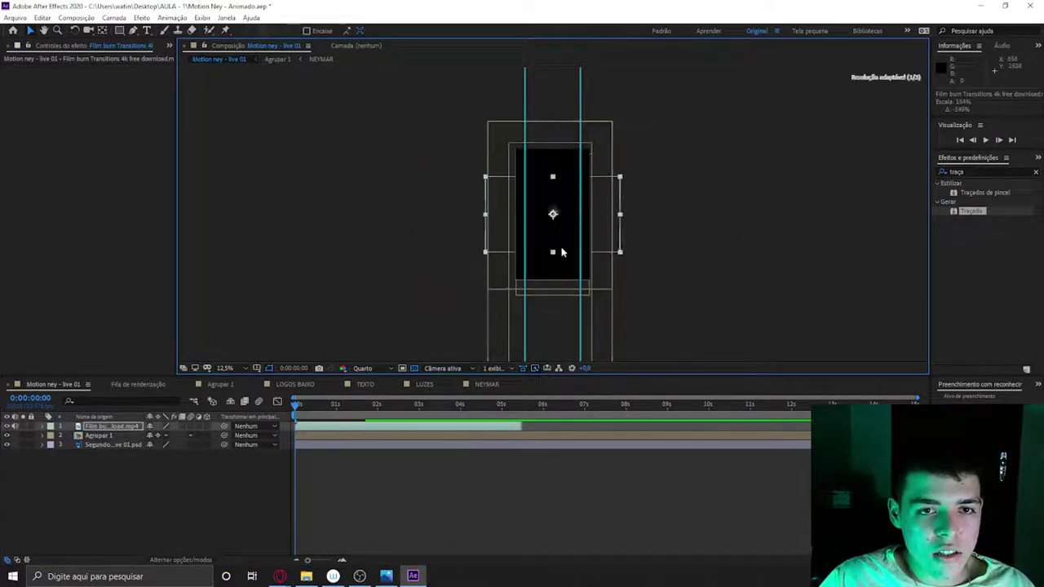
pyautogui.moveTo(562, 252); pyautogui.dragTo(307, 438)
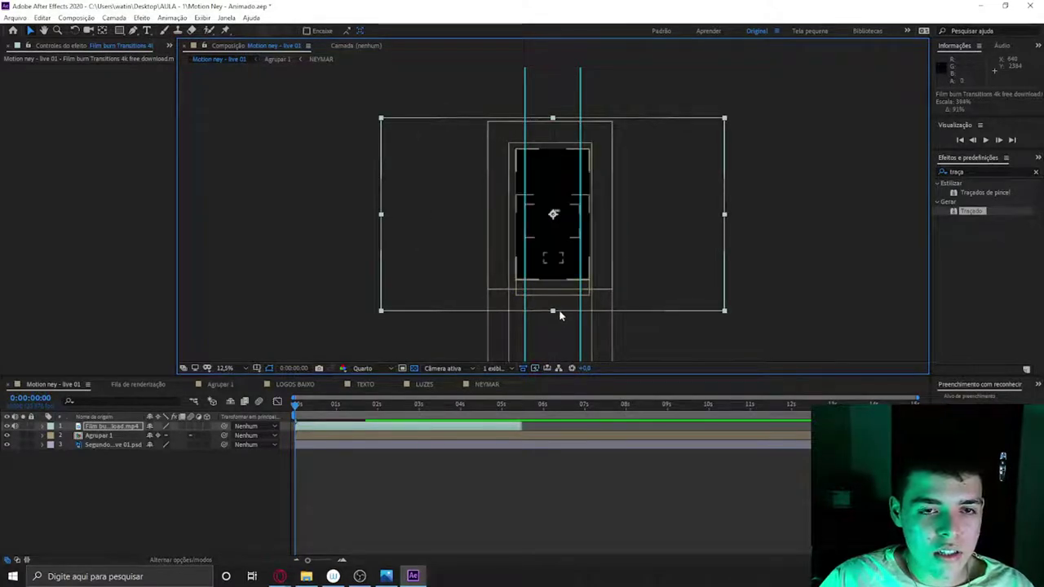
pyautogui.press('s')
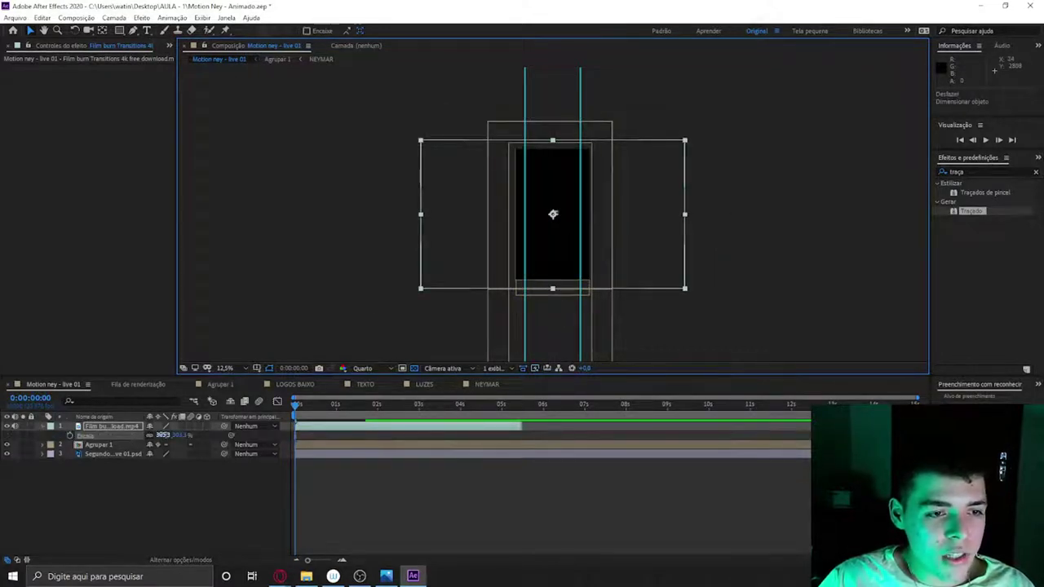
pyautogui.moveTo(163, 435); pyautogui.dragTo(186, 436)
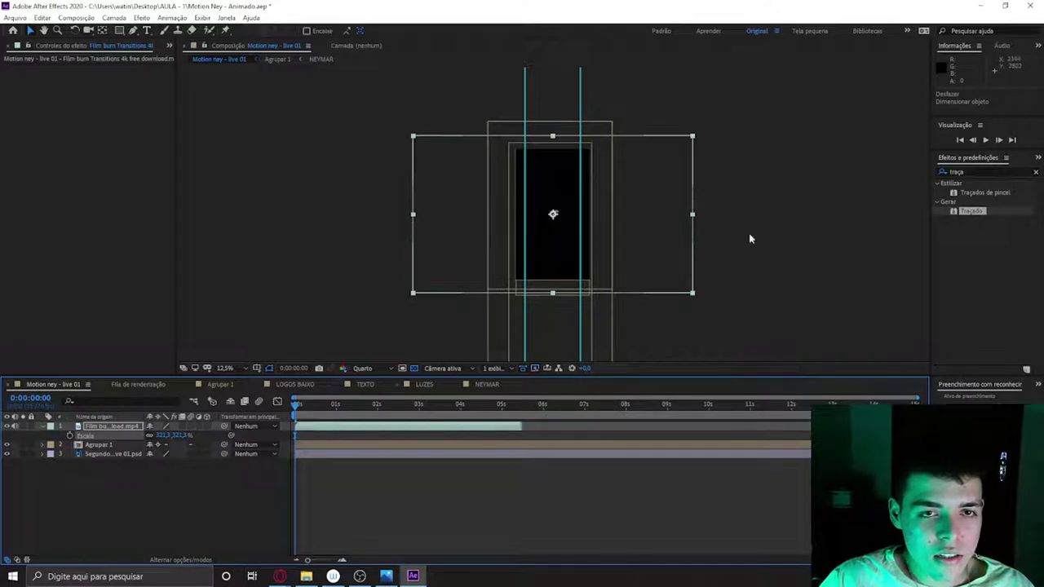
# Preview and trim the film burn layer's out point at 0:00:02:11
pyautogui.press('space')
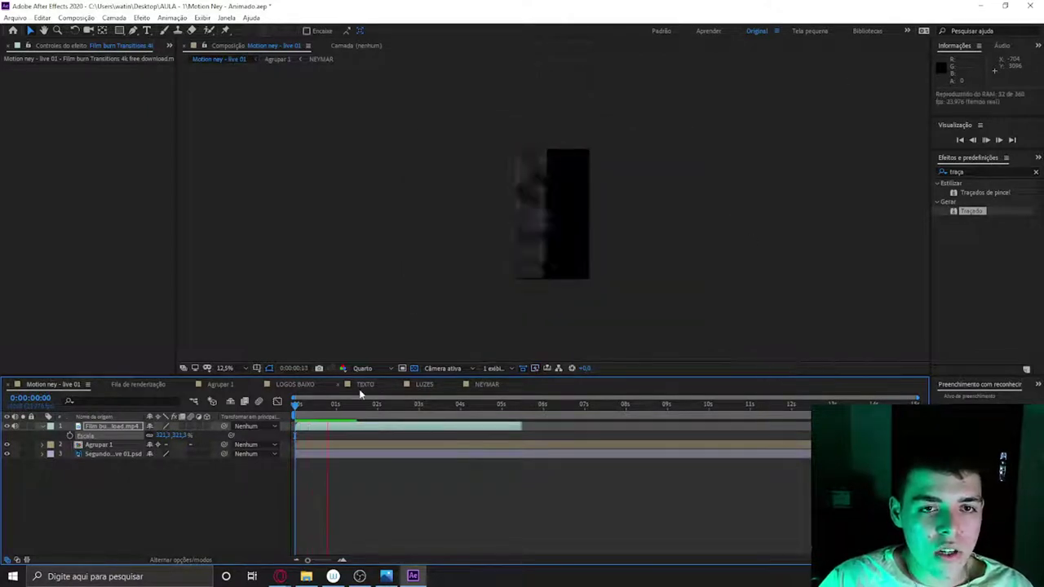
pyautogui.click(354, 408)
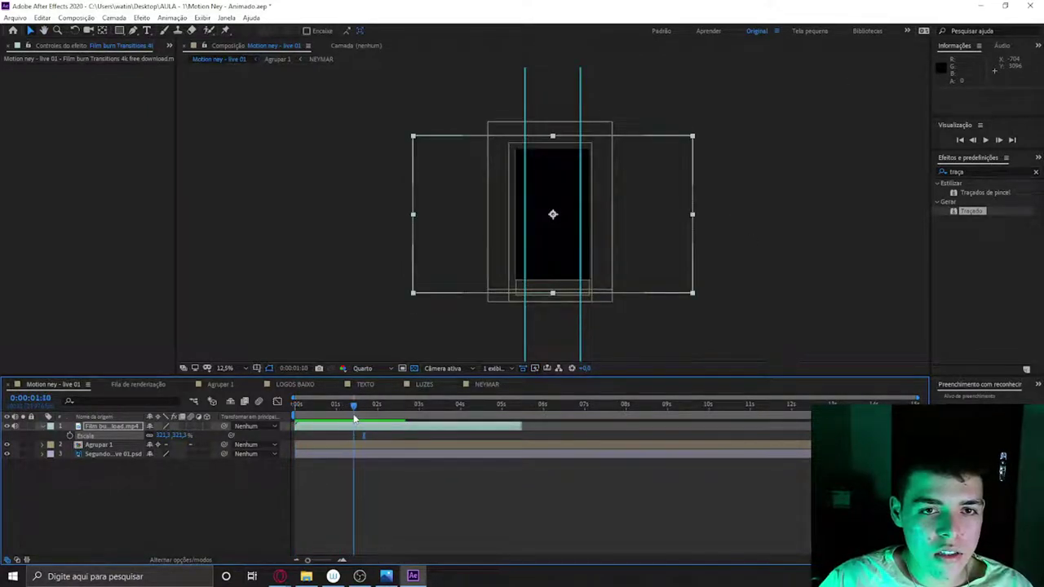
pyautogui.click(297, 426)
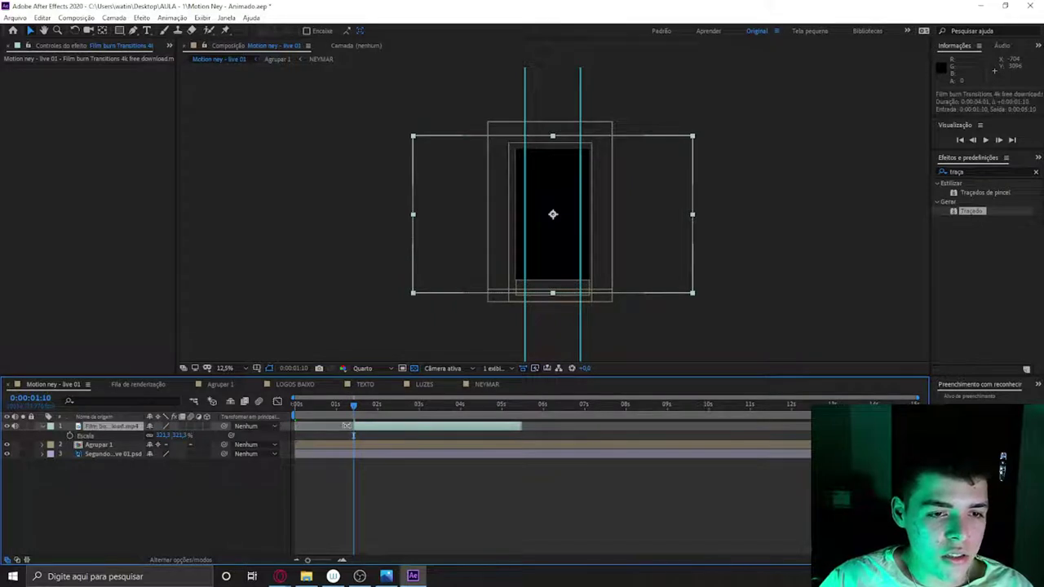
pyautogui.press('space')
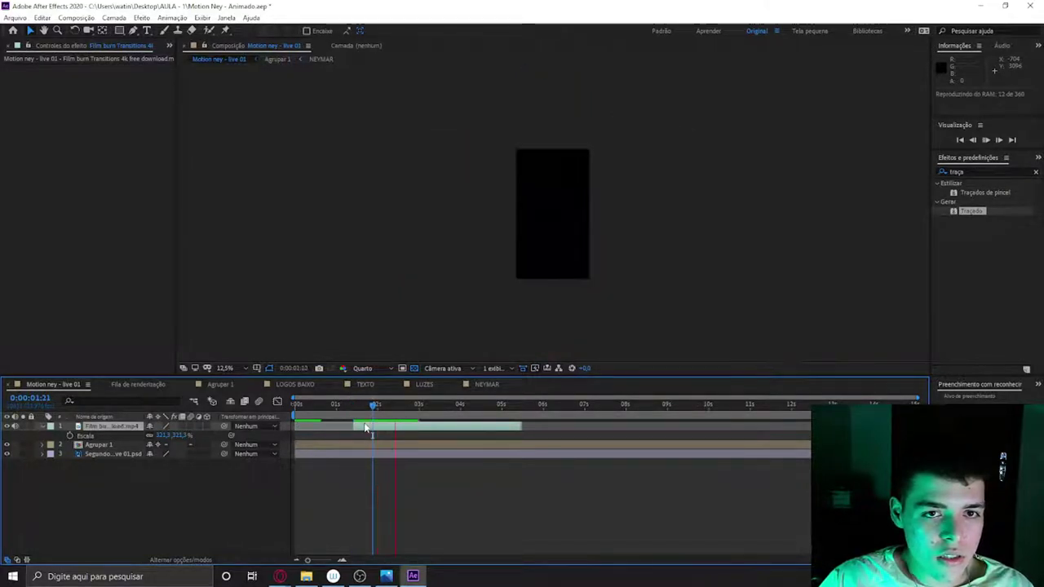
pyautogui.press('space')
pyautogui.hotkey('alt', ']')
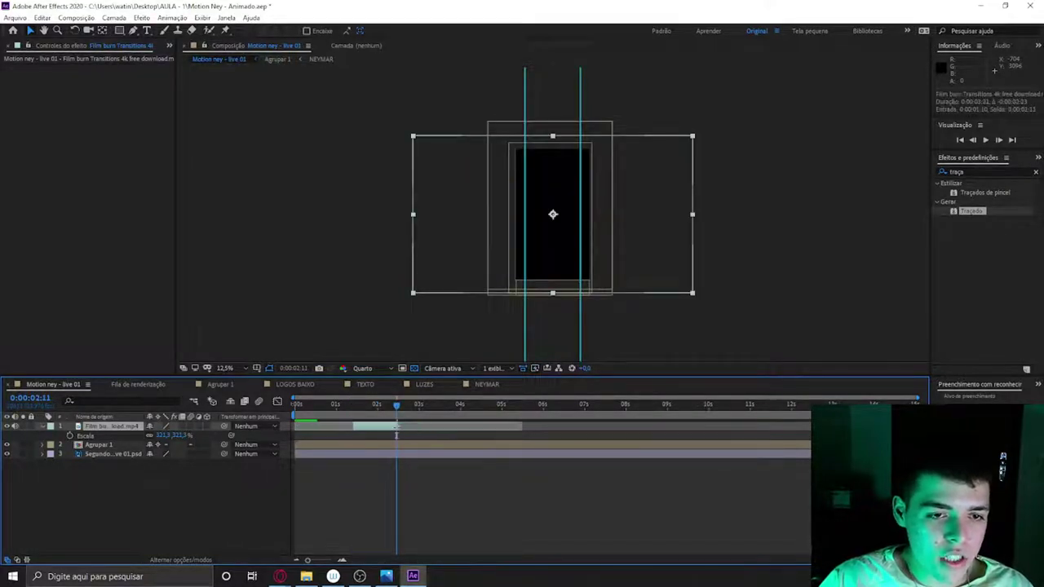
# Set the film burn layer's blend mode to Tela (Screen)
pyautogui.moveTo(397, 403); pyautogui.dragTo(353, 404)
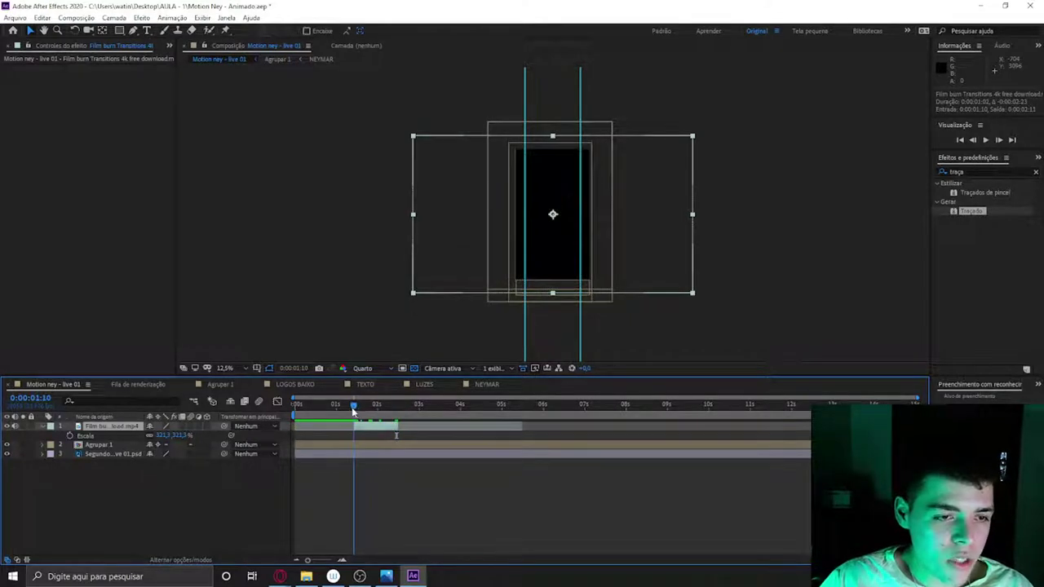
pyautogui.click(195, 560)
pyautogui.click(170, 429)
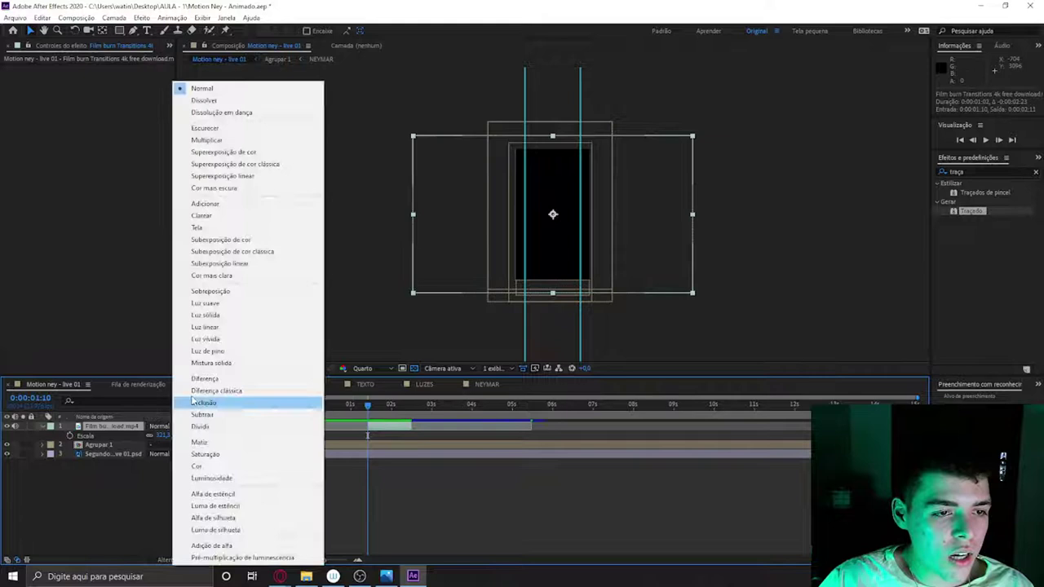
pyautogui.click(208, 226)
# Slide the film burn clip to start at the beginning, preview the transition, and duplicate the layer
pyautogui.moveTo(390, 434); pyautogui.dragTo(335, 435)
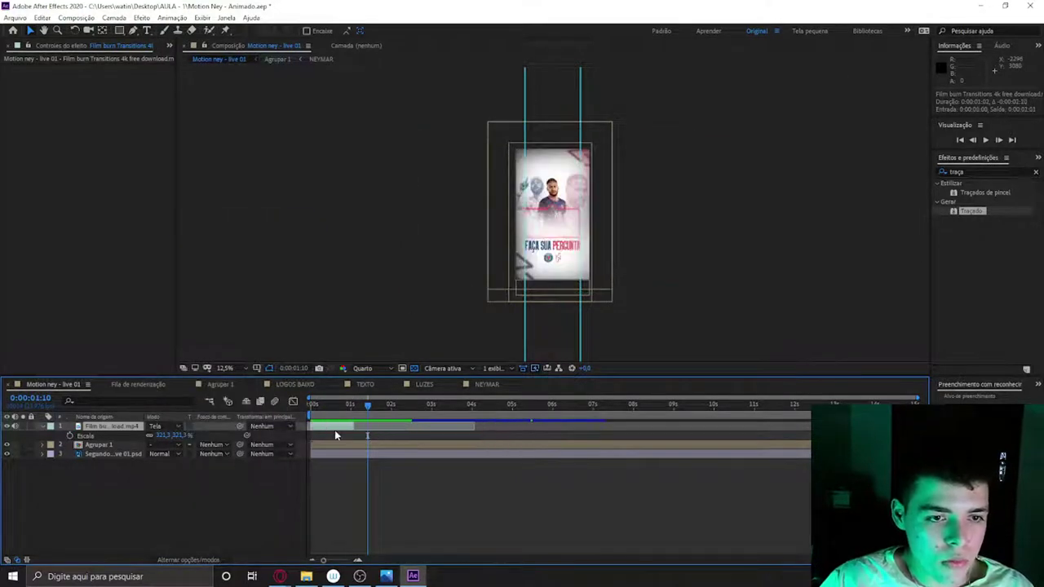
pyautogui.press('Home')
pyautogui.press('.')
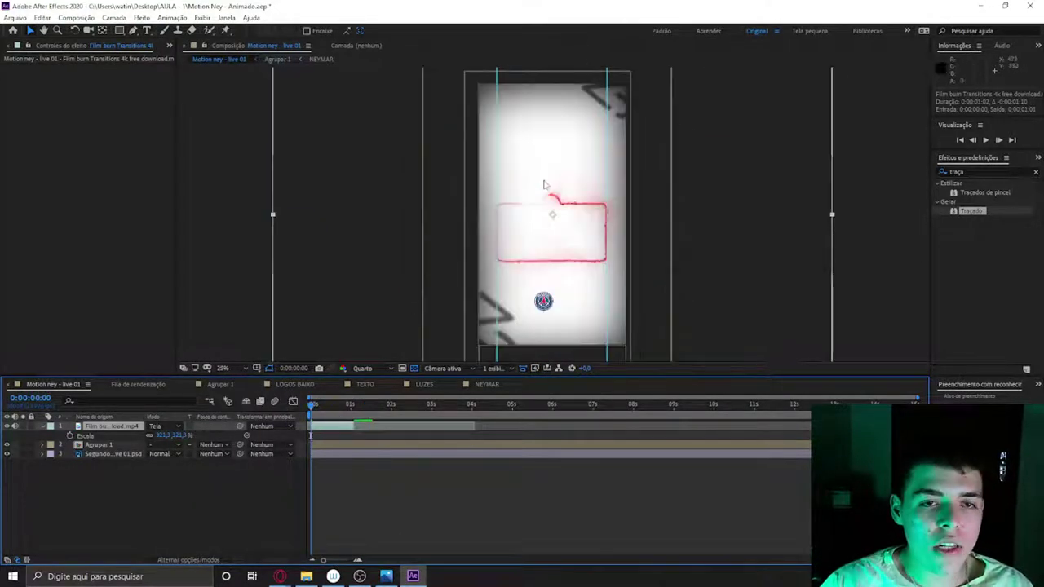
pyautogui.press('space')
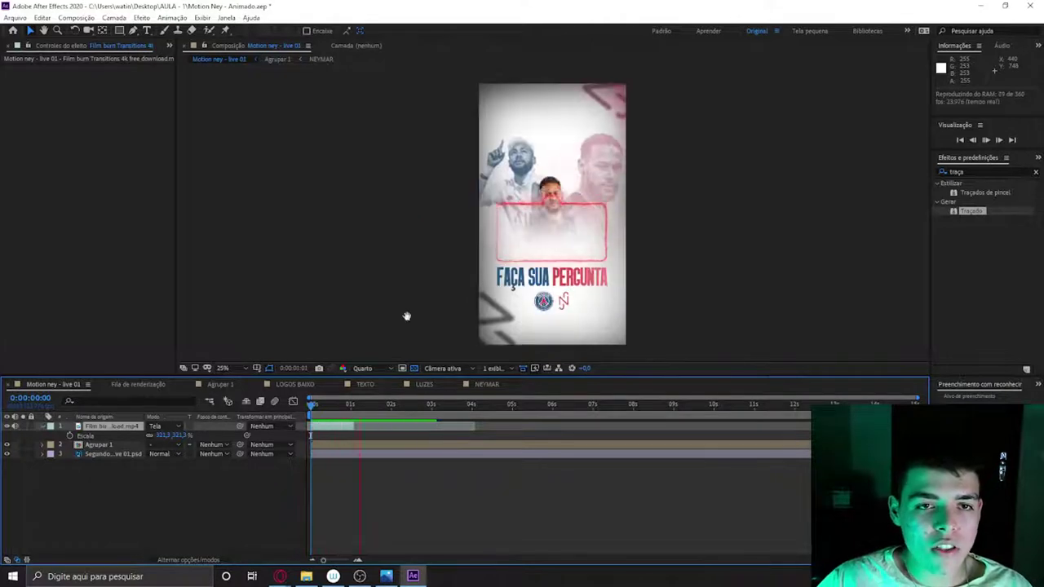
pyautogui.press('space')
pyautogui.click(317, 429)
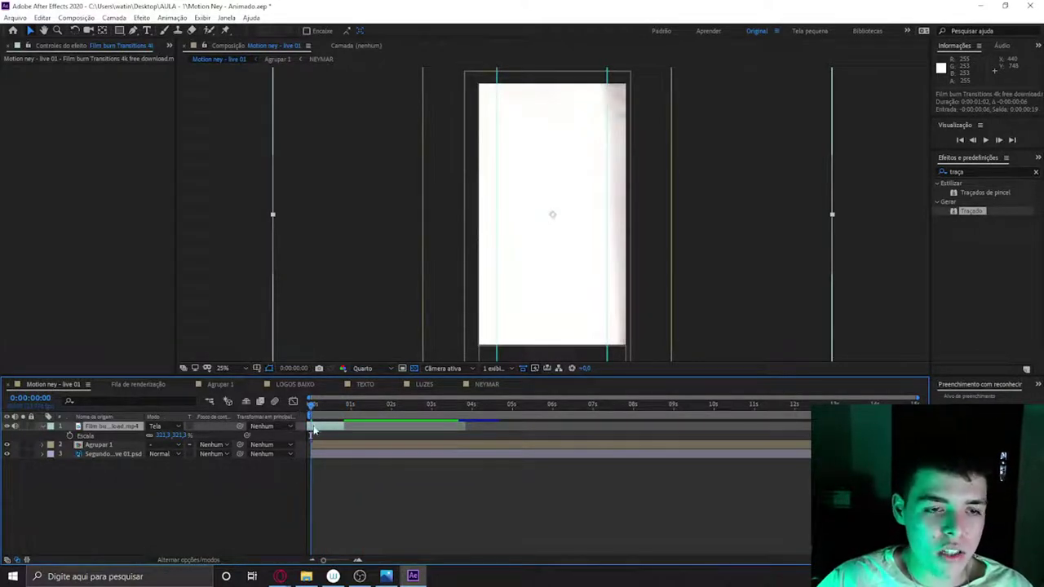
pyautogui.moveTo(315, 430); pyautogui.dragTo(310, 433)
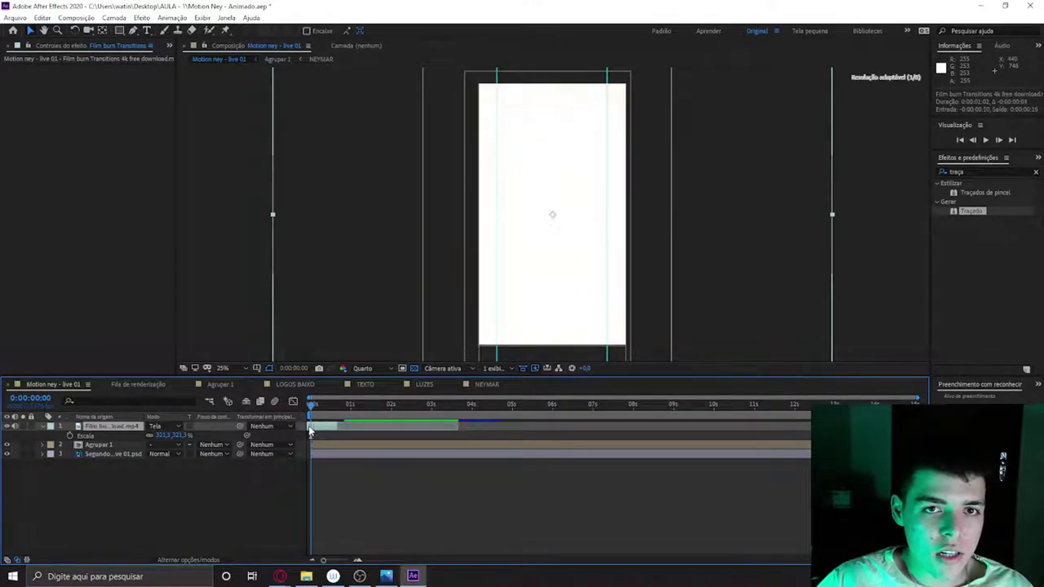
pyautogui.moveTo(321, 426); pyautogui.dragTo(299, 413)
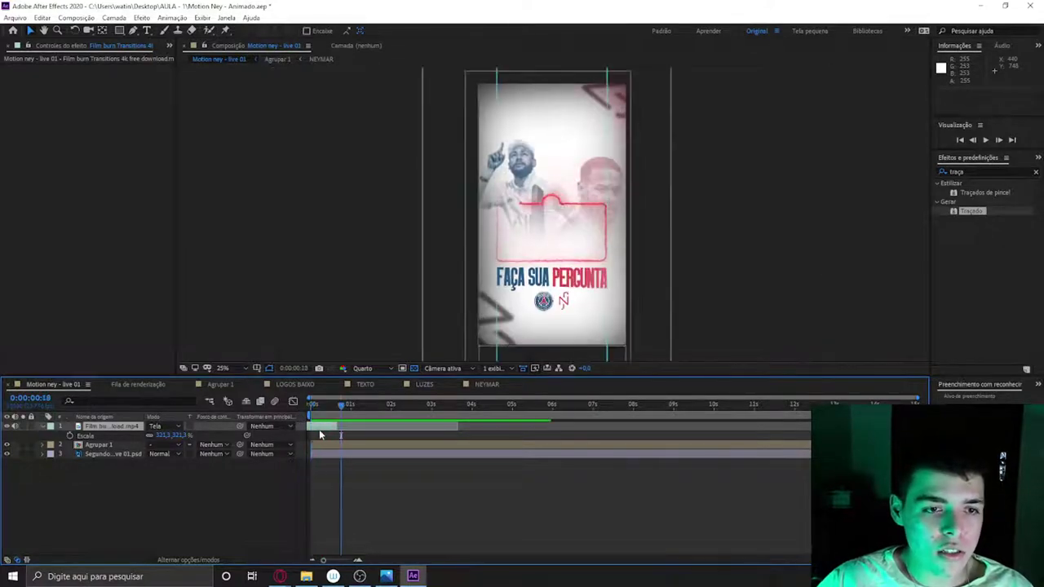
pyautogui.click(328, 432)
pyautogui.hotkey('ctrl', 'd')
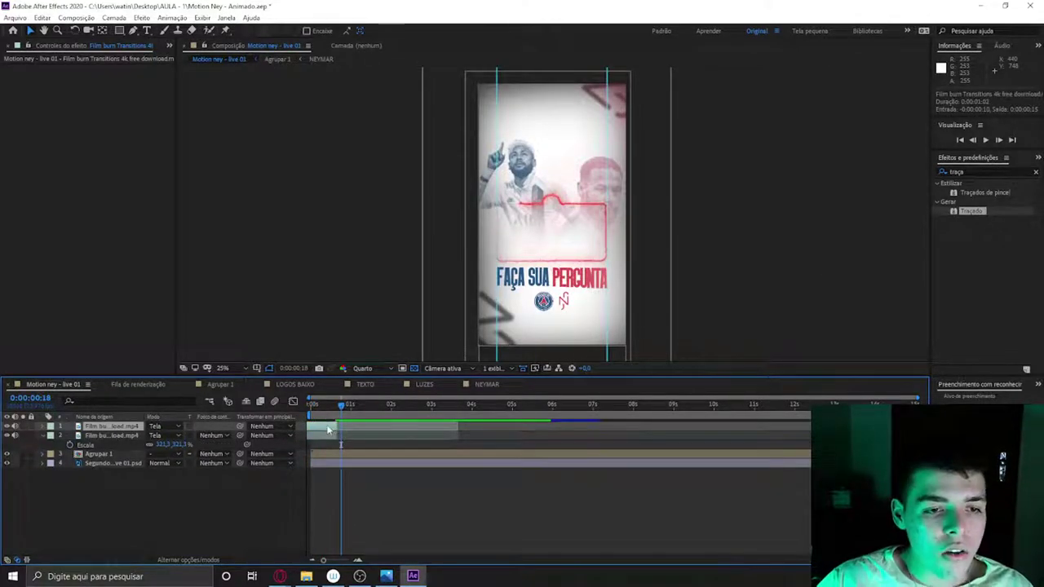
# Trim the duplicated film-burn clip in its Layer panel to In 0:00:01:10 and Out 0:00:05:00
pyautogui.moveTo(328, 430); pyautogui.dragTo(515, 434)
pyautogui.doubleClick(517, 430)
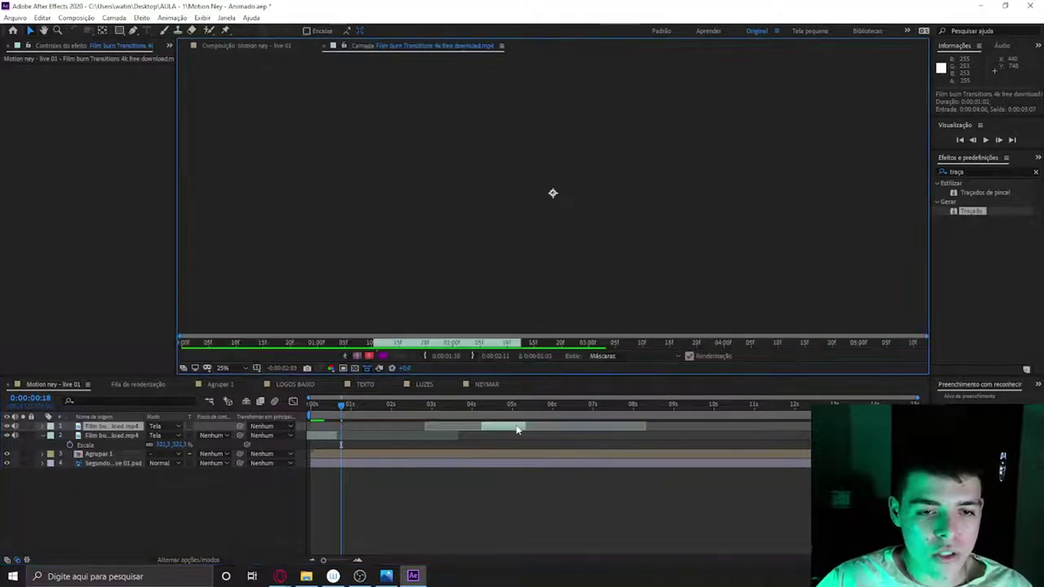
pyautogui.moveTo(482, 345)
pyautogui.mouseDown()
pyautogui.moveTo(857, 342)
pyautogui.moveTo(803, 342)
pyautogui.mouseUp()
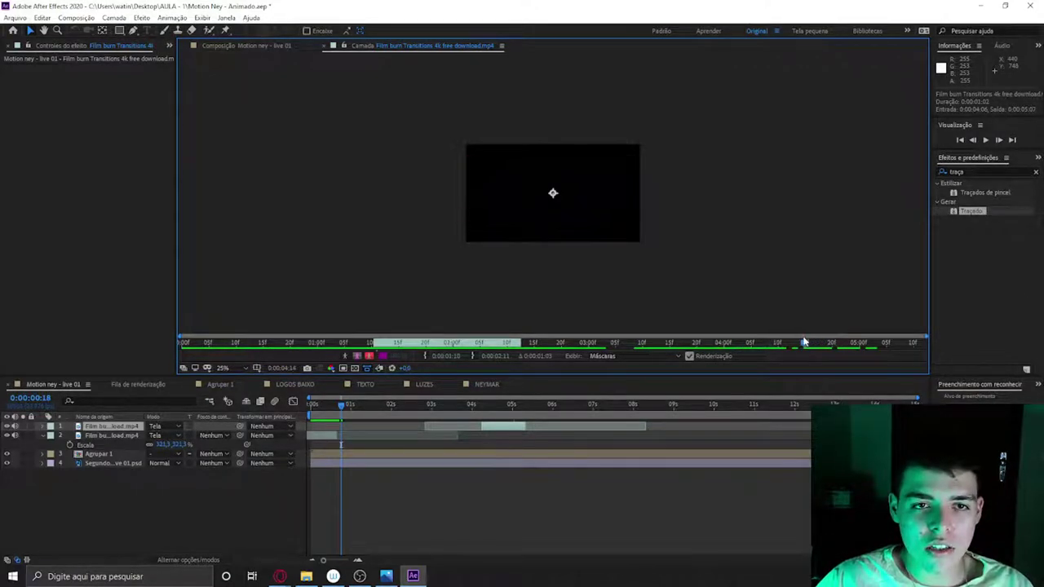
pyautogui.click(429, 357)
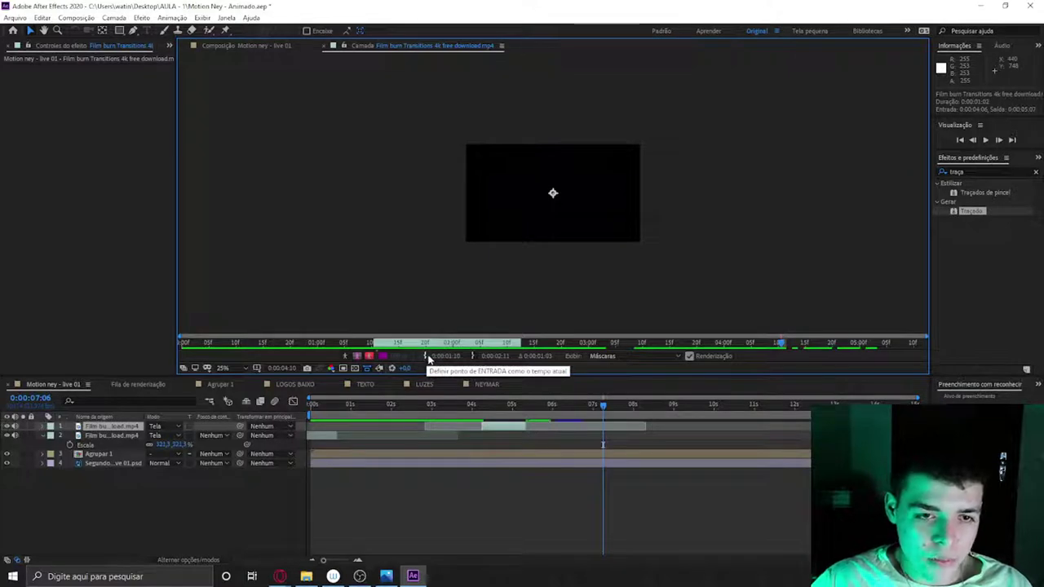
pyautogui.click(425, 357)
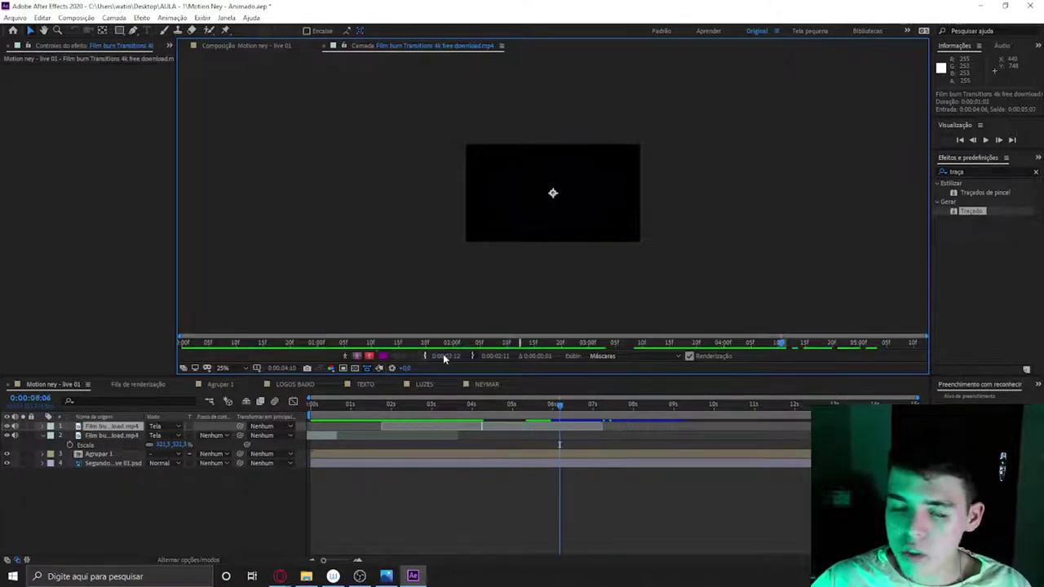
pyautogui.moveTo(809, 349); pyautogui.dragTo(854, 346)
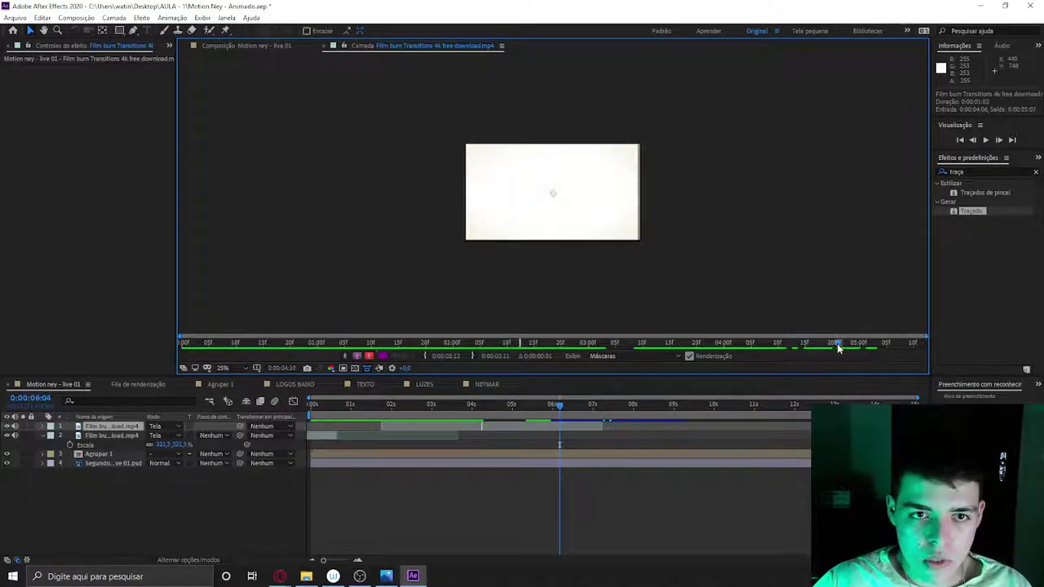
pyautogui.press('space')
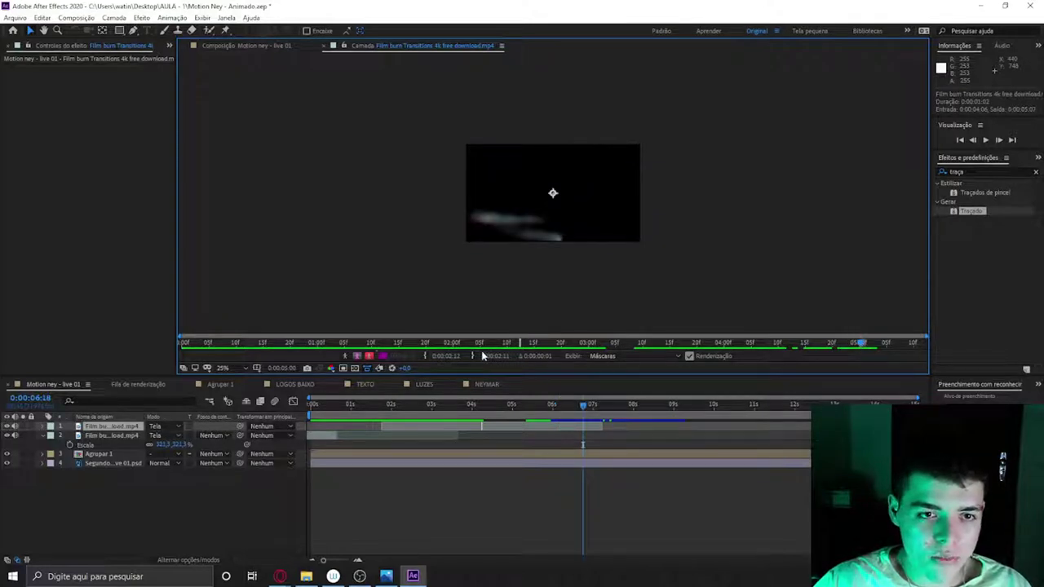
pyautogui.click(472, 355)
# Move the trimmed burn near the composition start and preview Motion ney - live 01
pyautogui.moveTo(552, 427); pyautogui.dragTo(386, 421)
pyautogui.click(372, 406)
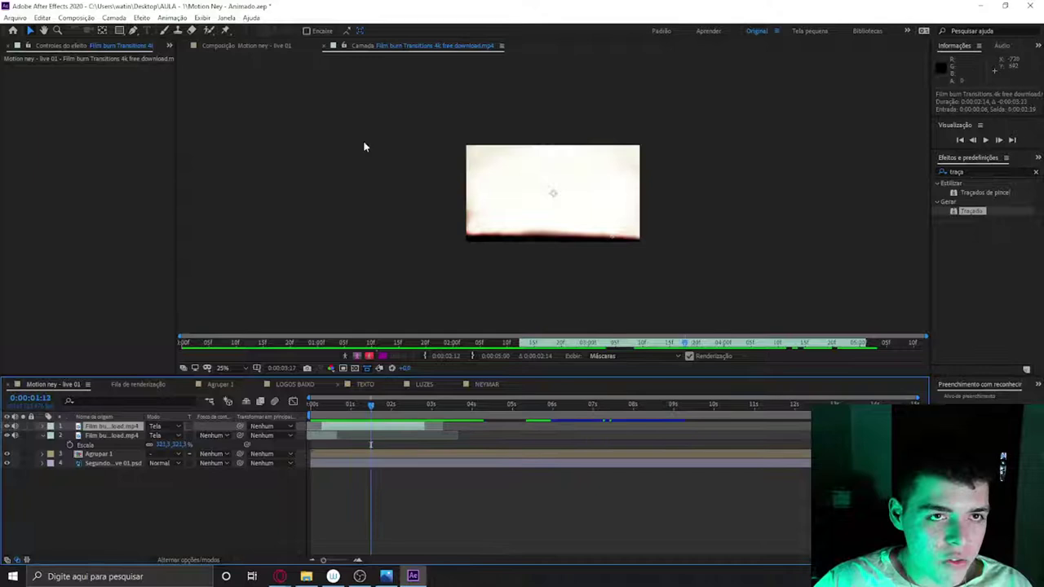
pyautogui.click(262, 46)
pyautogui.press('space')
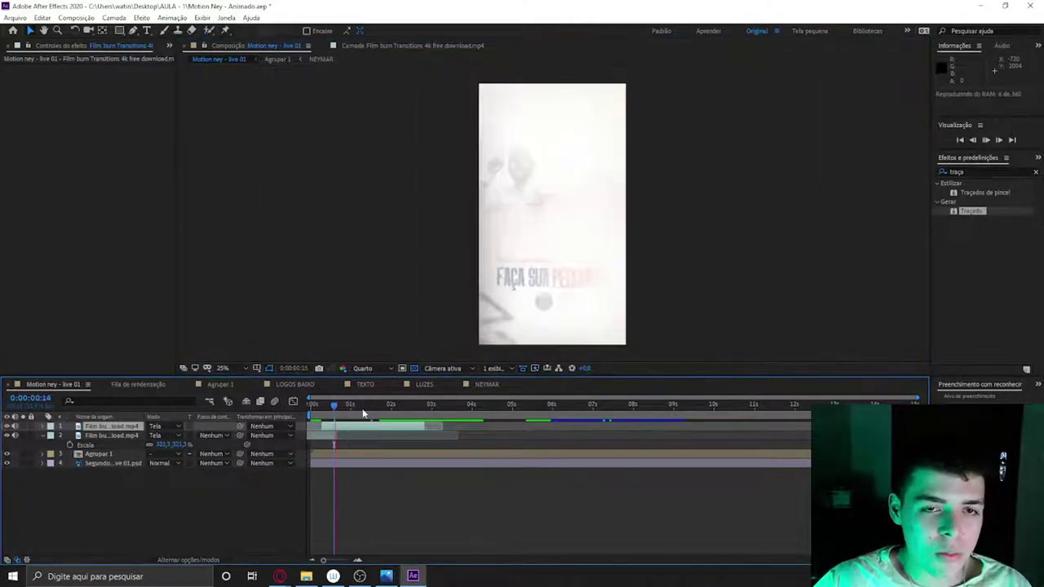
# Slide the duplicate burn clip to about 12 s and preview the ending and the opening
pyautogui.click(363, 406)
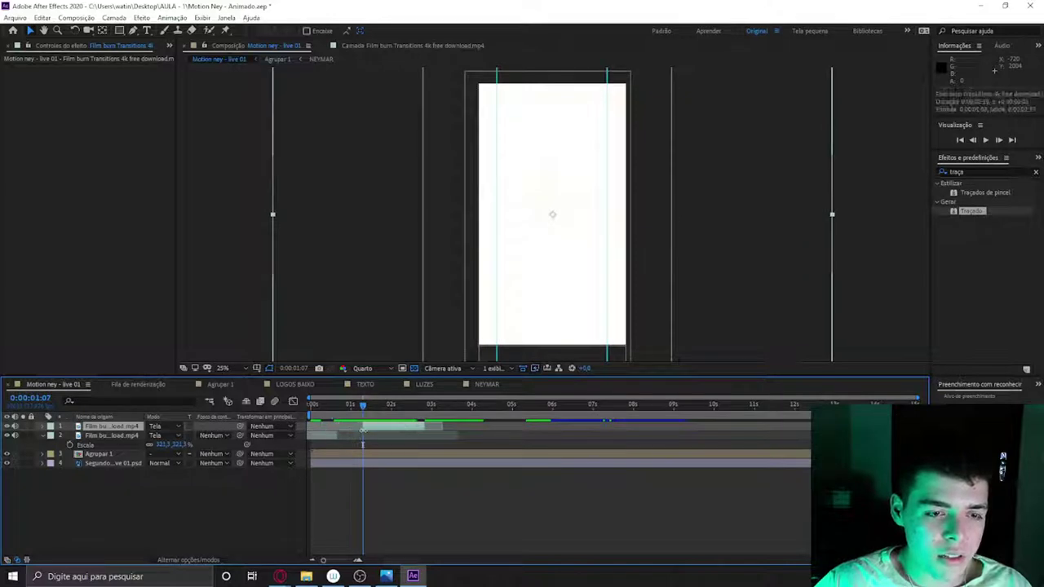
pyautogui.moveTo(387, 430); pyautogui.dragTo(811, 430)
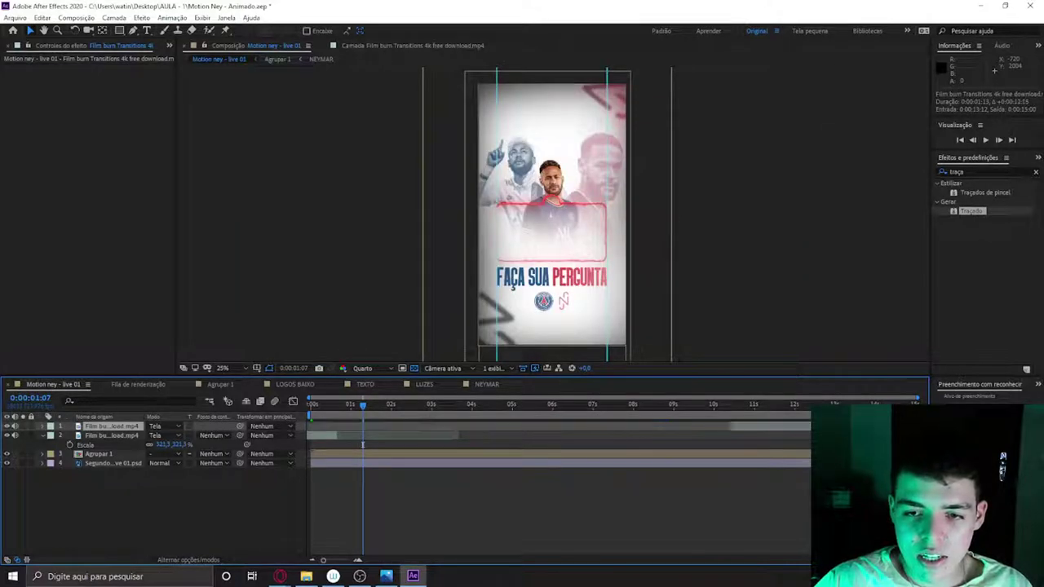
pyautogui.moveTo(363, 405)
pyautogui.mouseDown()
pyautogui.moveTo(900, 406)
pyautogui.moveTo(887, 405)
pyautogui.mouseUp()
pyautogui.press('space')
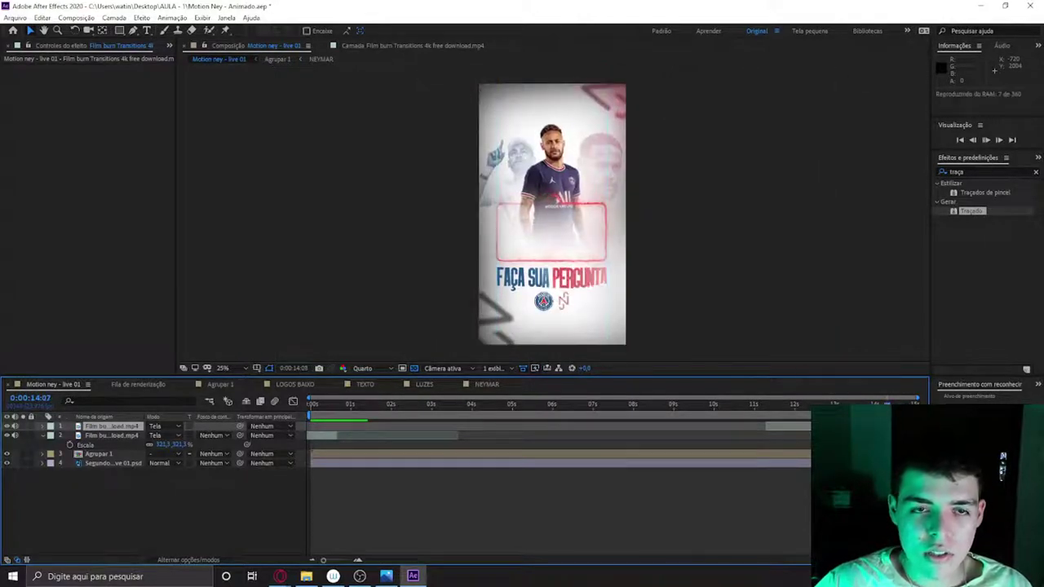
pyautogui.press('space')
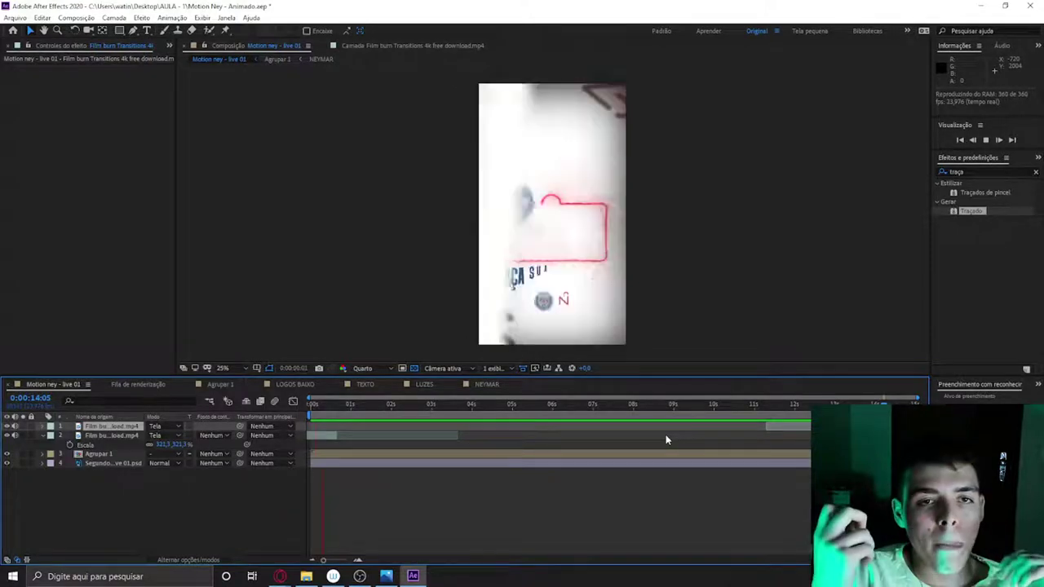
pyautogui.moveTo(334, 404); pyautogui.dragTo(310, 441)
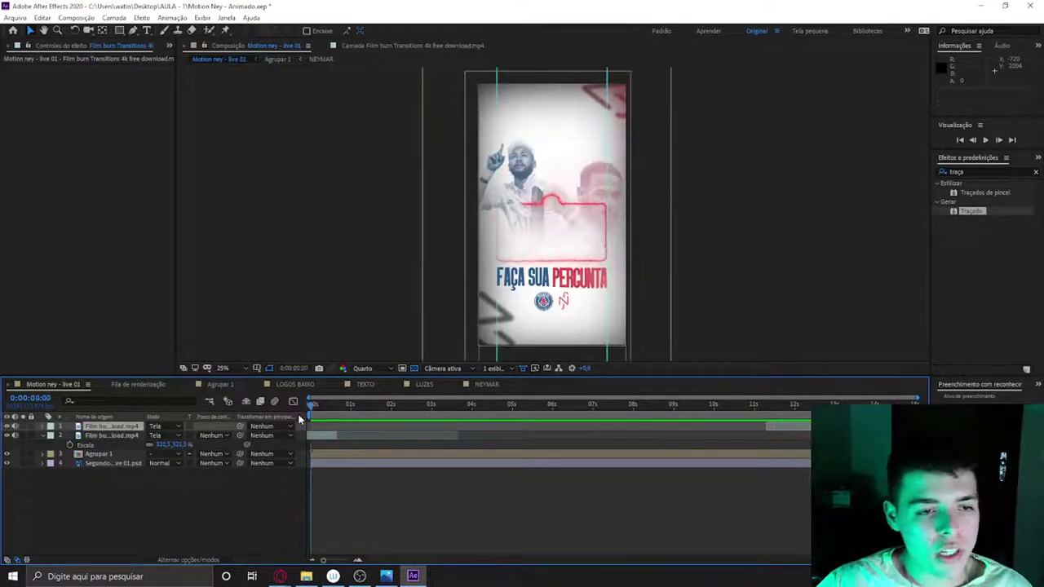
pyautogui.press('space')
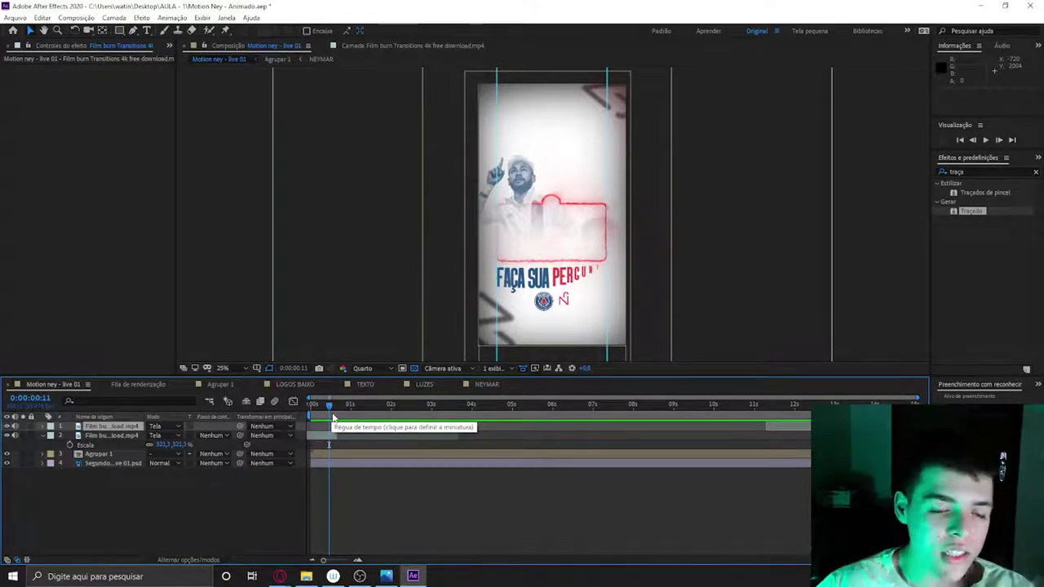
pyautogui.doubleClick(330, 441)
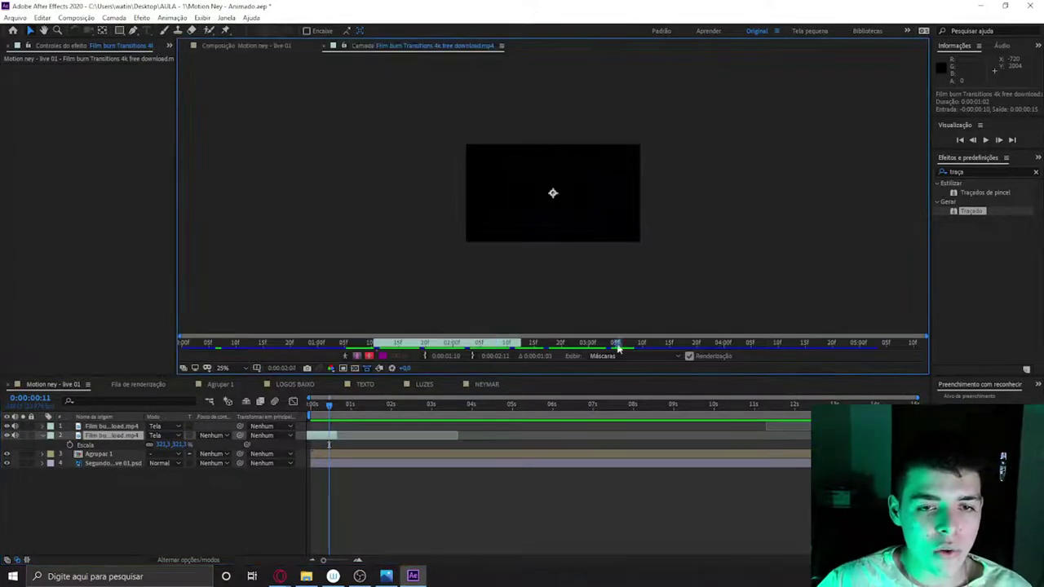
pyautogui.click(425, 356)
pyautogui.moveTo(640, 345); pyautogui.dragTo(726, 342)
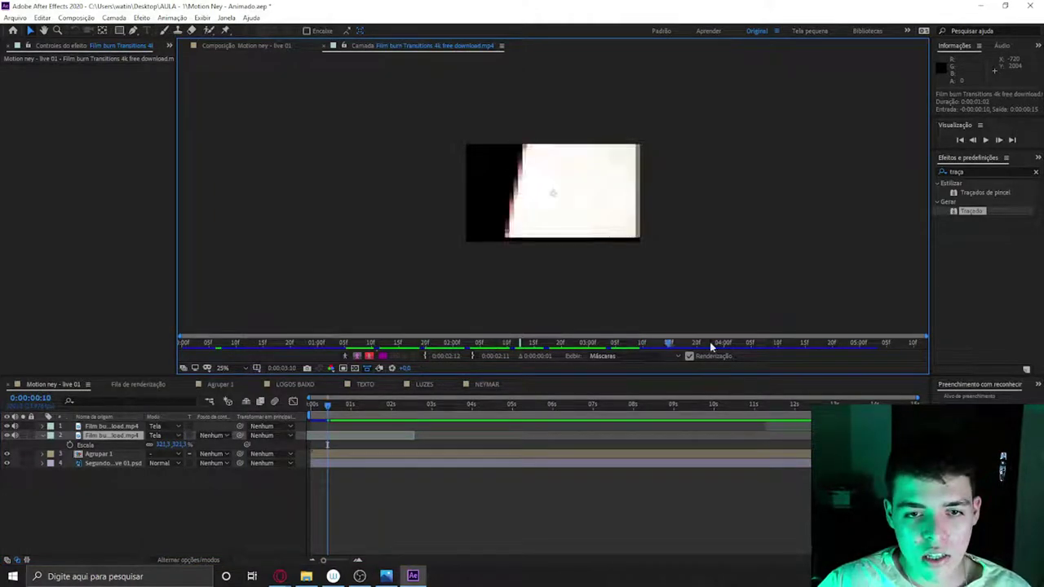
pyautogui.click(474, 356)
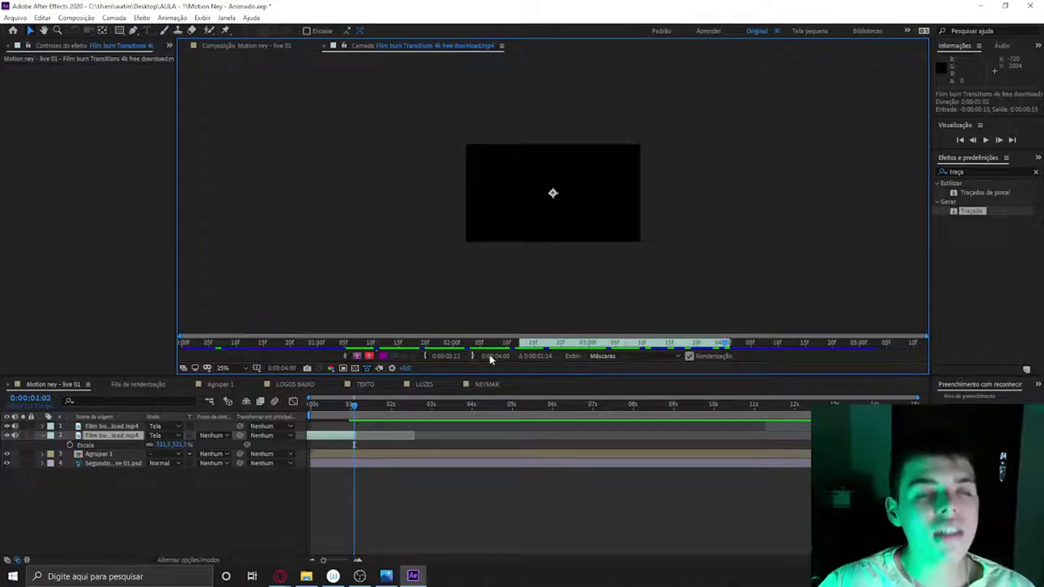
pyautogui.click(586, 344)
pyautogui.click(543, 343)
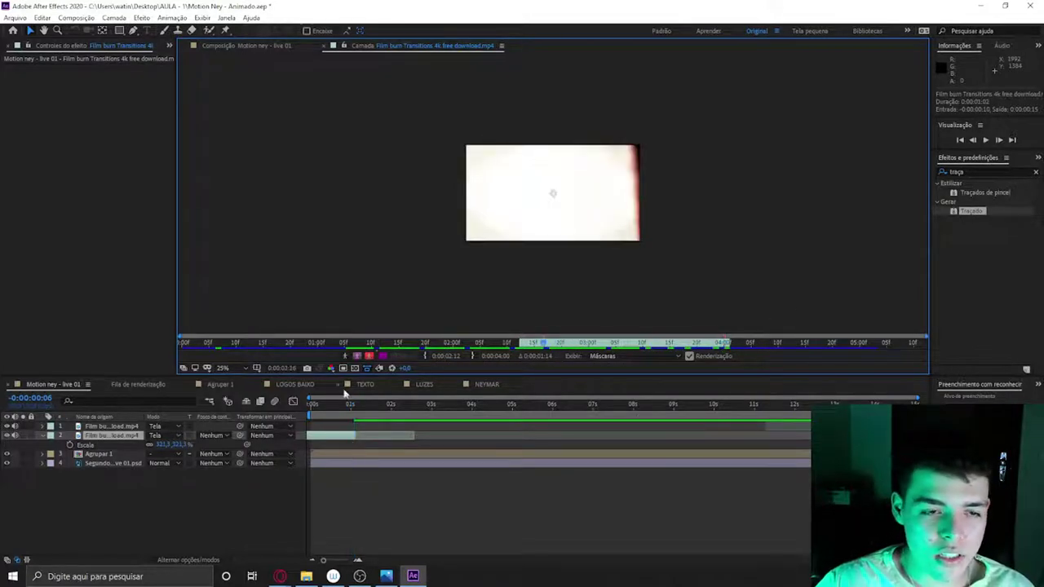
pyautogui.hotkey('ctrl', 'z')
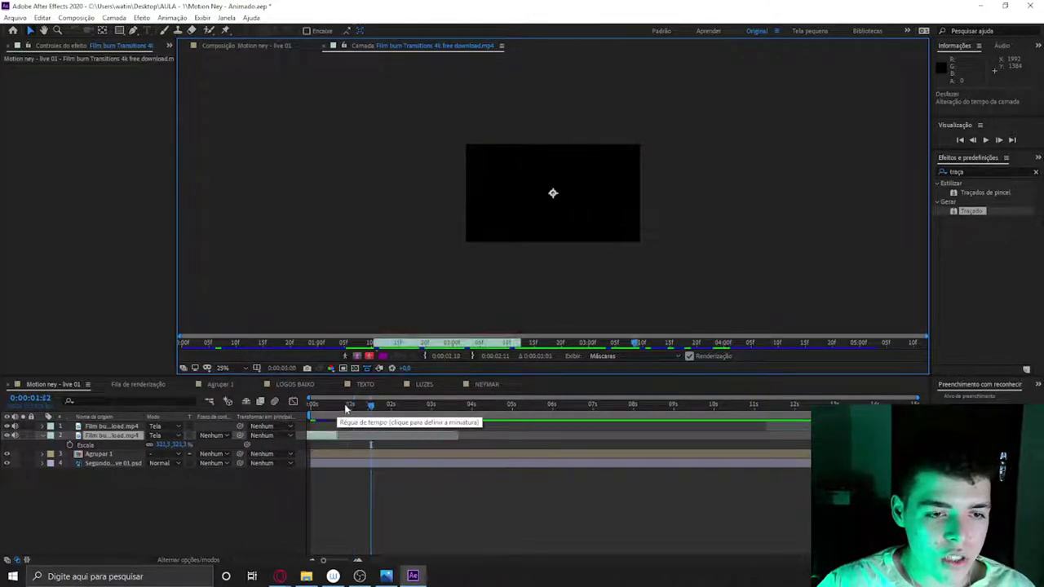
pyautogui.click(278, 45)
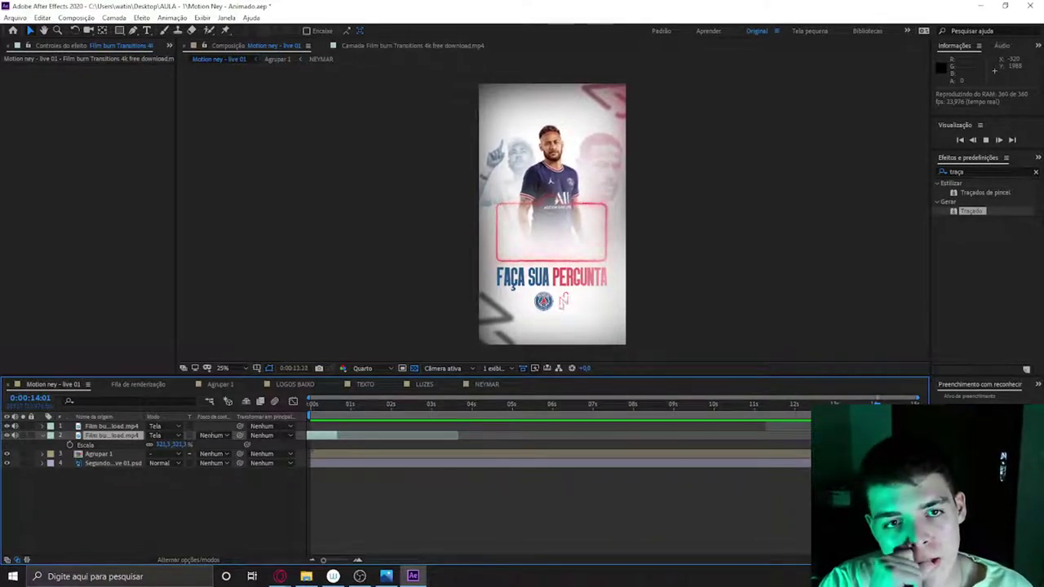
pyautogui.press('space')
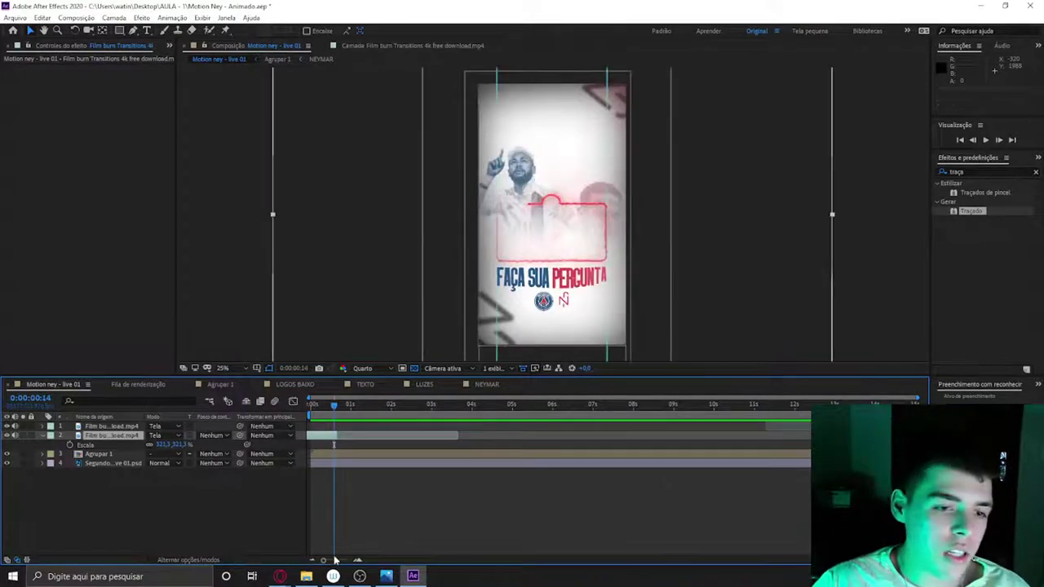
# Import the y2mate lightning-on-black clip from the Downloads folder with Ctrl+I
pyautogui.click(549, 511)
pyautogui.hotkey('ctrl', 'i')
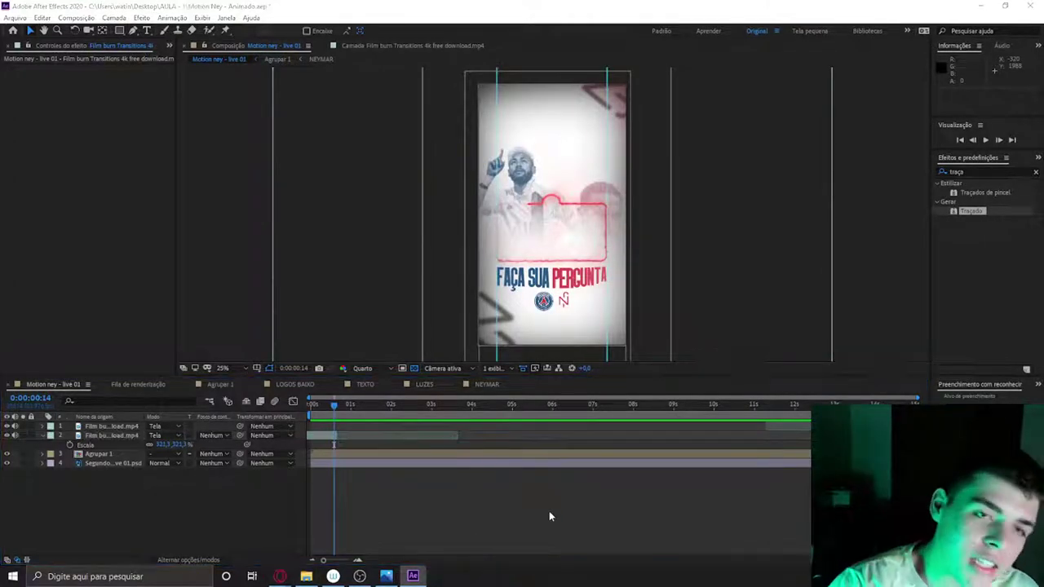
pyautogui.scroll(-2, 259, 131)
pyautogui.scroll(2, 260, 130)
pyautogui.doubleClick(255, 118)
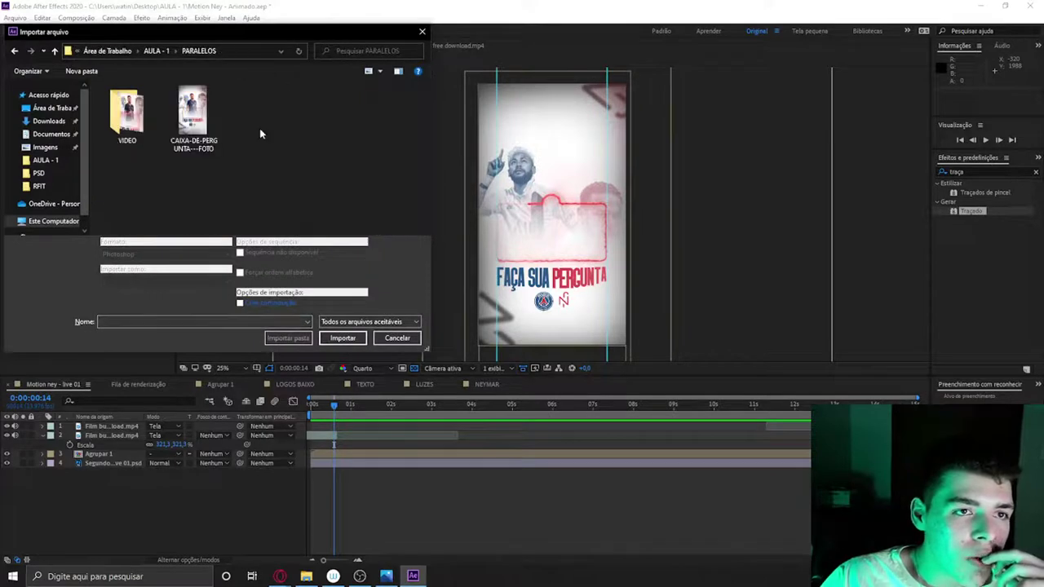
pyautogui.doubleClick(123, 123)
pyautogui.click(198, 51)
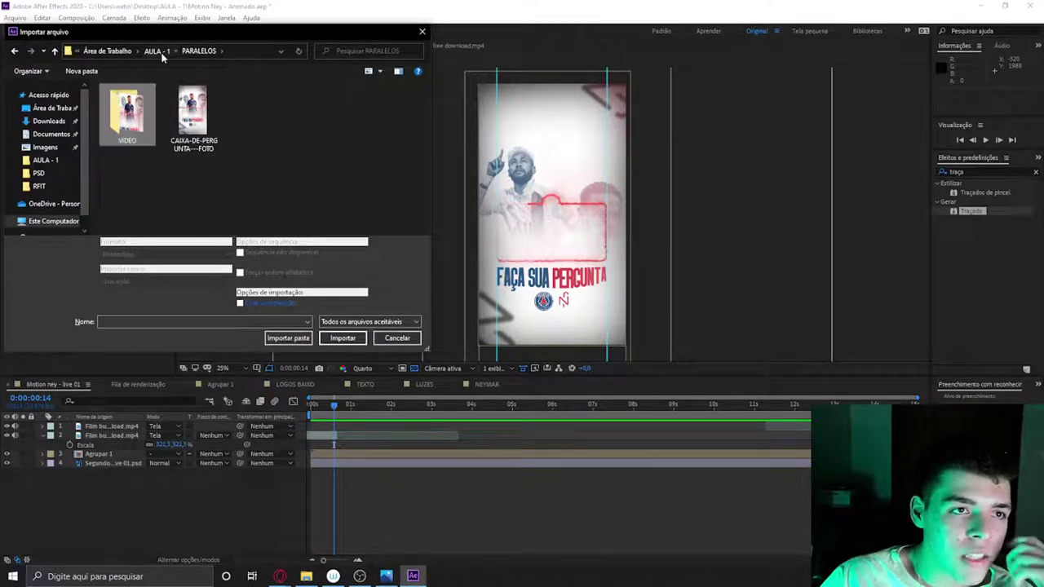
pyautogui.click(157, 50)
pyautogui.doubleClick(190, 121)
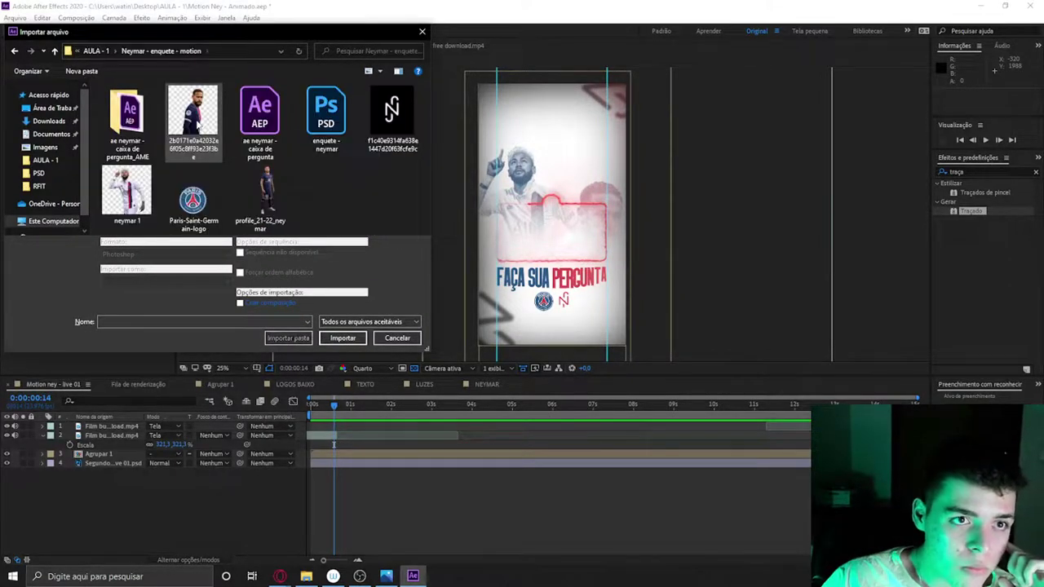
pyautogui.click(49, 120)
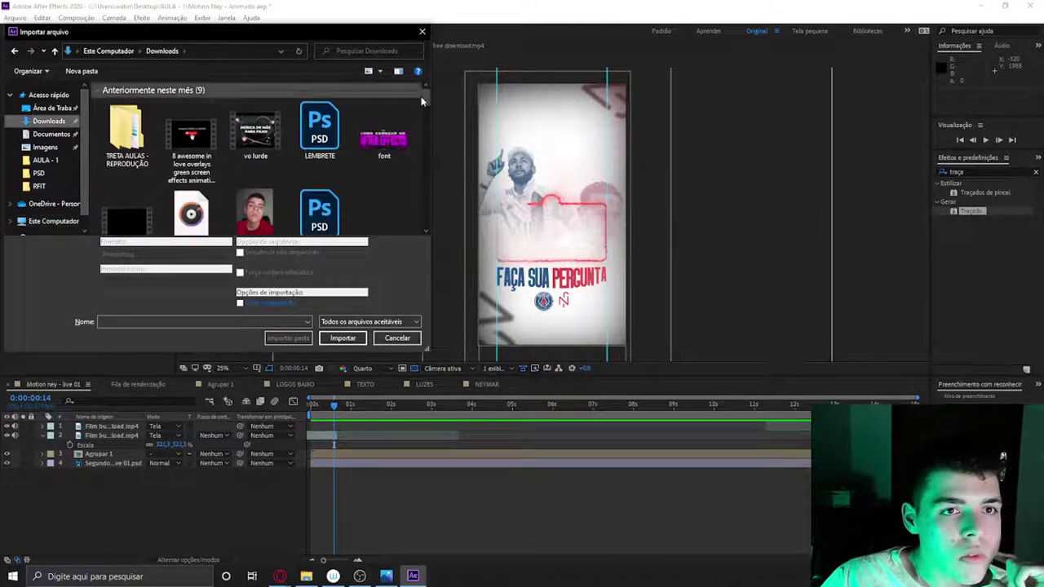
pyautogui.moveTo(426, 90); pyautogui.dragTo(427, 112)
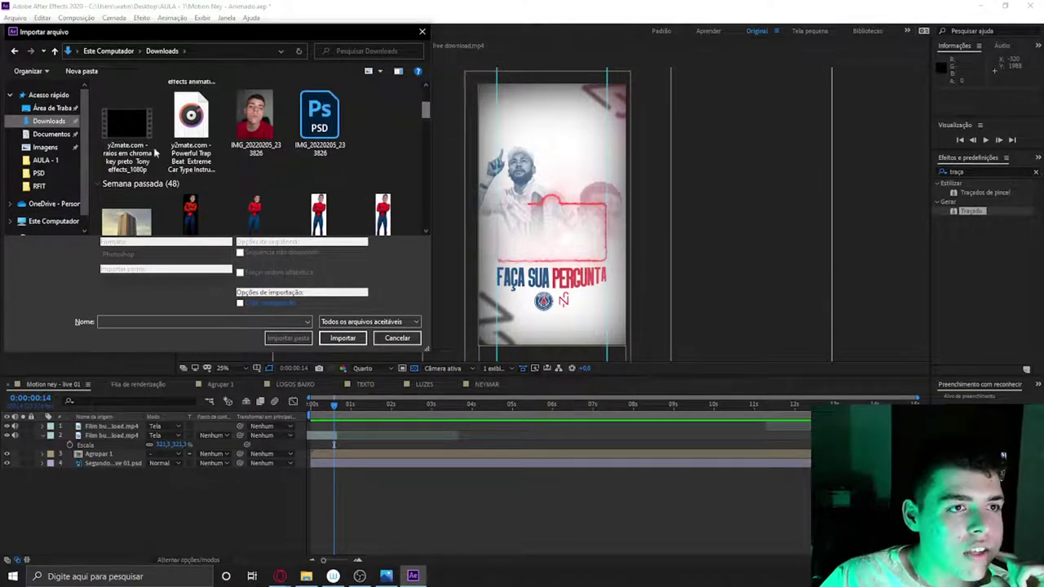
pyautogui.click(152, 149)
pyautogui.click(341, 338)
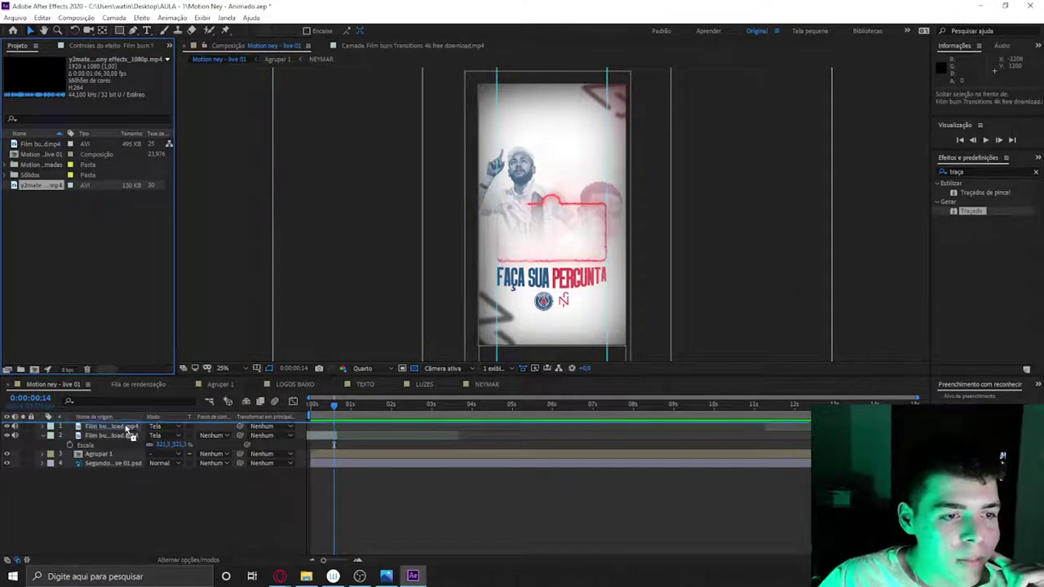
pyautogui.moveTo(84, 234); pyautogui.dragTo(327, 416)
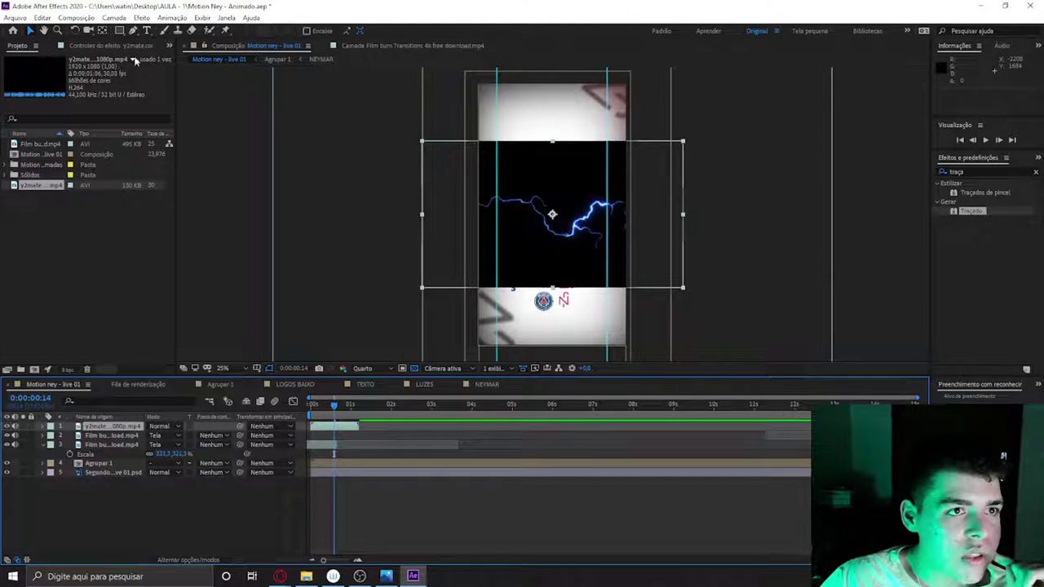
pyautogui.click(42, 426)
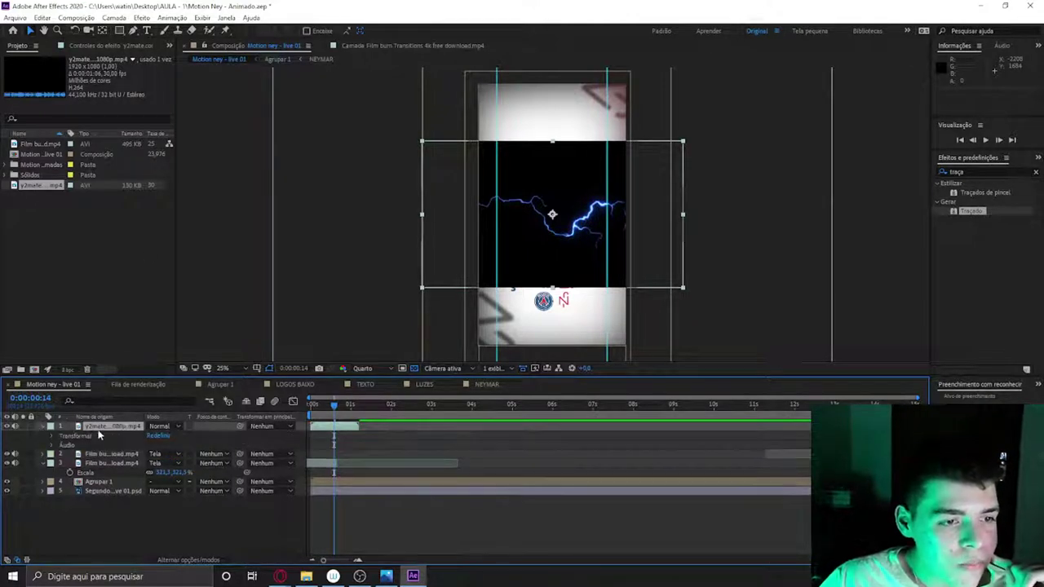
pyautogui.rightClick(104, 428)
pyautogui.click(306, 577)
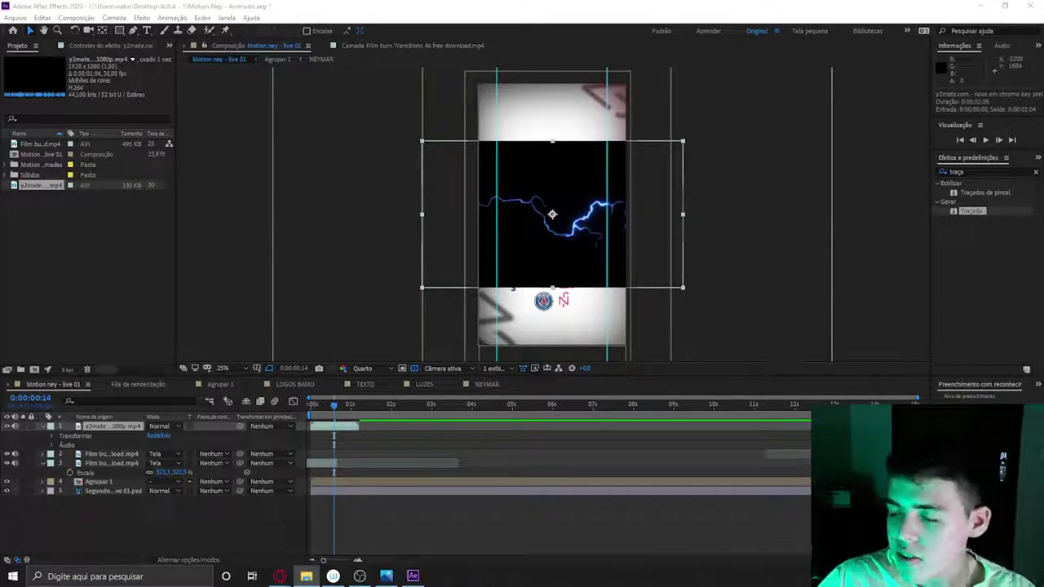
pyautogui.click(306, 576)
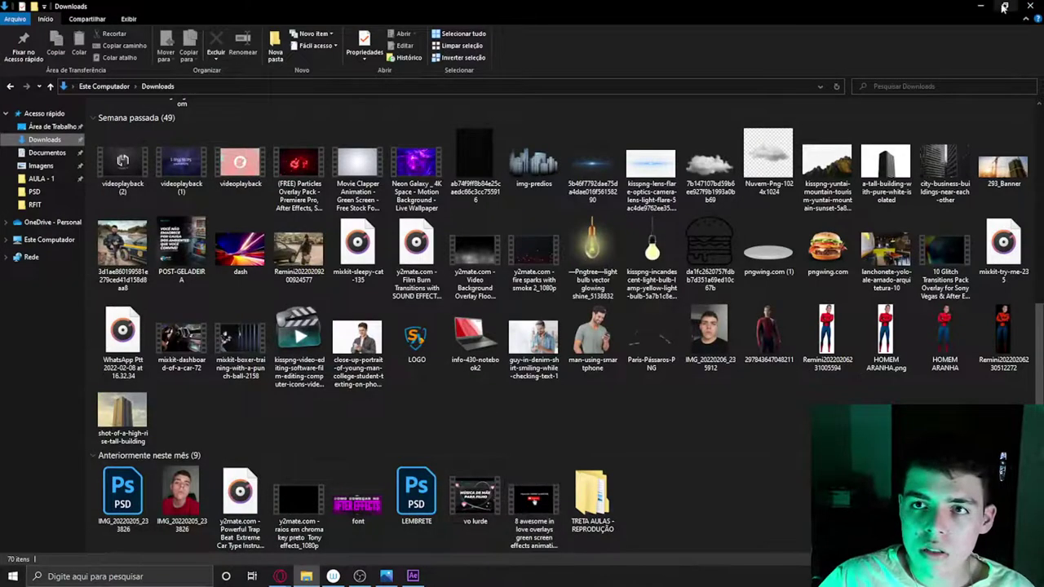
pyautogui.click(1004, 7)
pyautogui.scroll(-3, 457, 391)
pyautogui.scroll(-5, 457, 399)
pyautogui.click(457, 406)
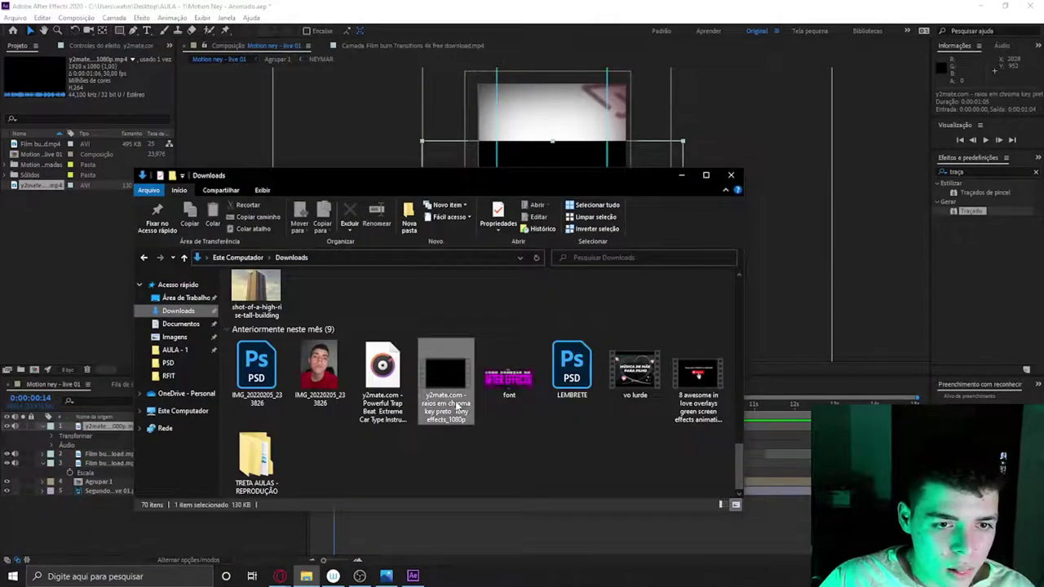
pyautogui.doubleClick(457, 404)
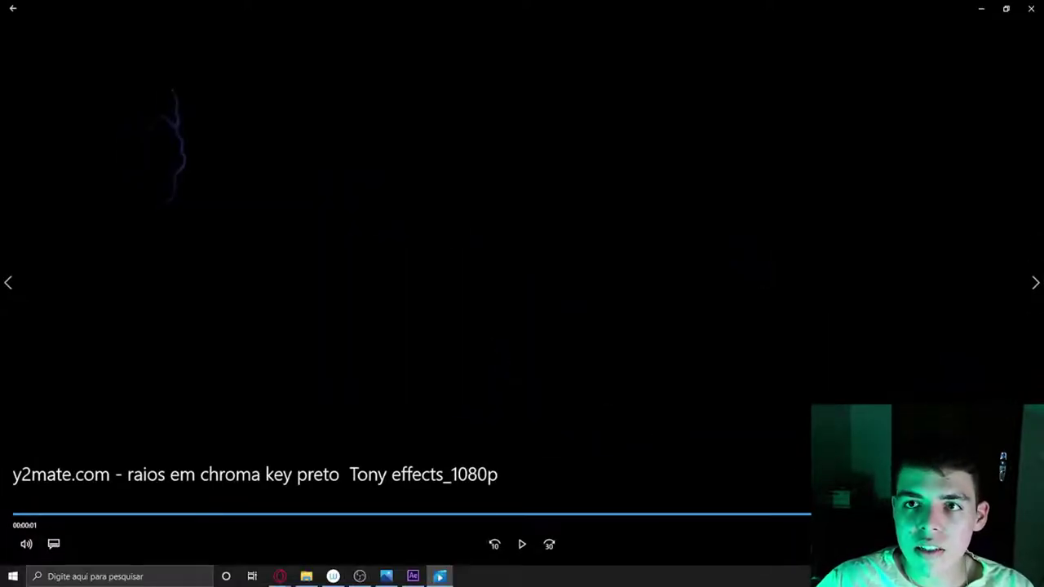
pyautogui.click(1007, 8)
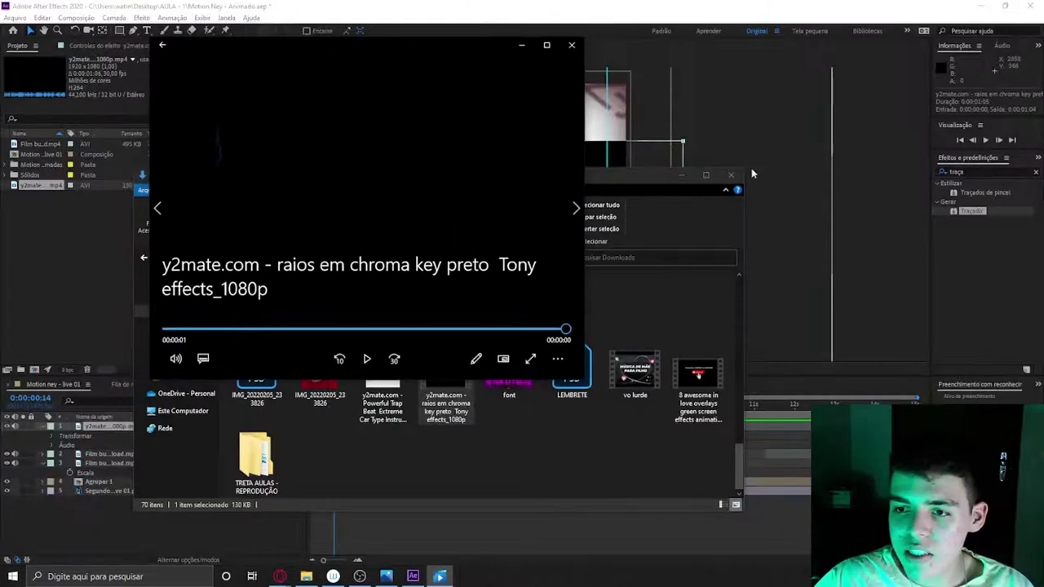
pyautogui.click(570, 45)
# Set the lightning layer's blend mode to Tela so its black background disappears
pyautogui.click(734, 176)
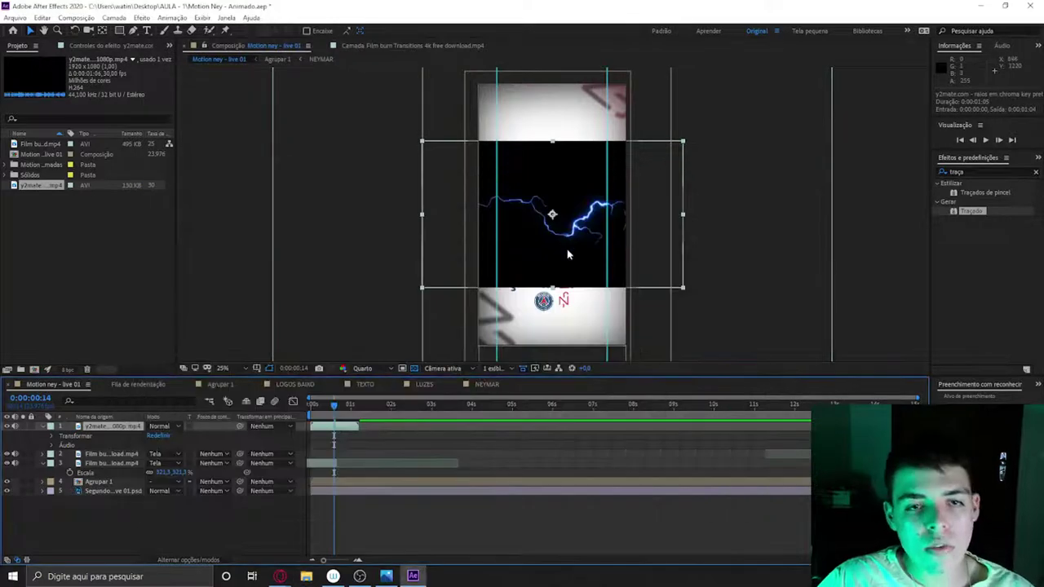
pyautogui.click(173, 426)
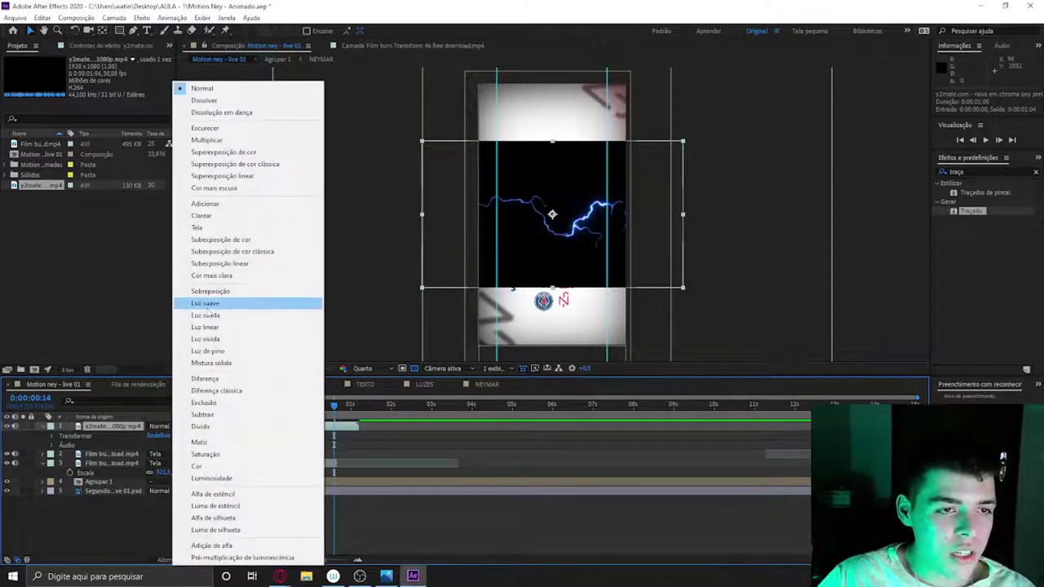
pyautogui.click(211, 228)
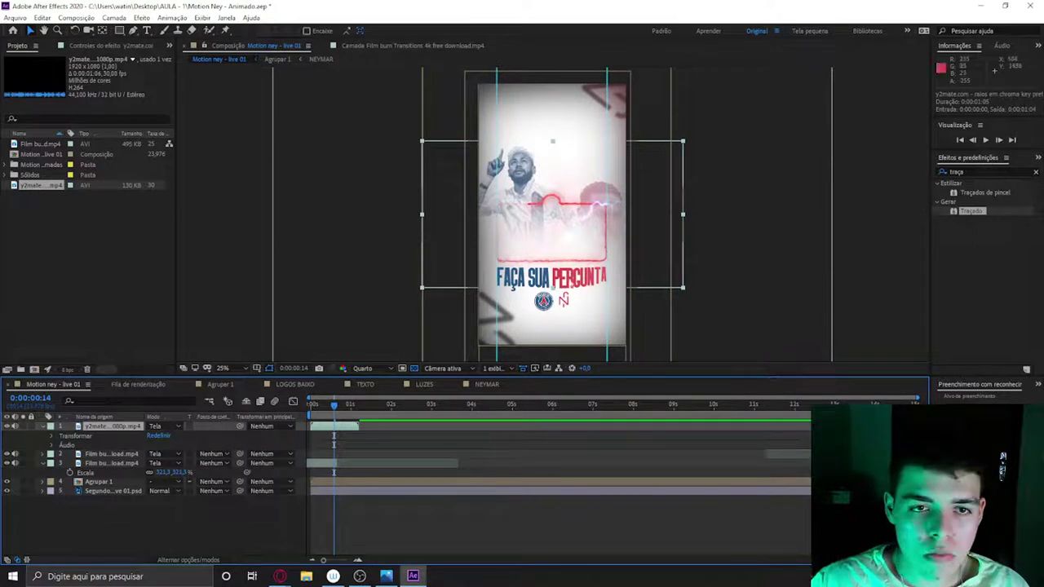
pyautogui.press('Home')
# Apply the Matiz/saturação effect to the lightning layer and turn on Colorir
pyautogui.press('space')
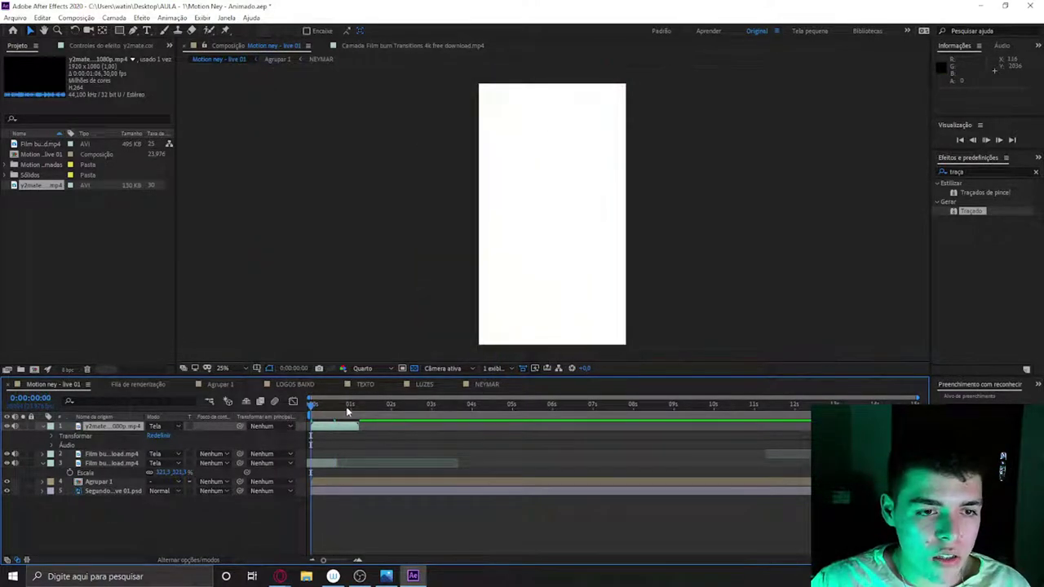
pyautogui.click(944, 179)
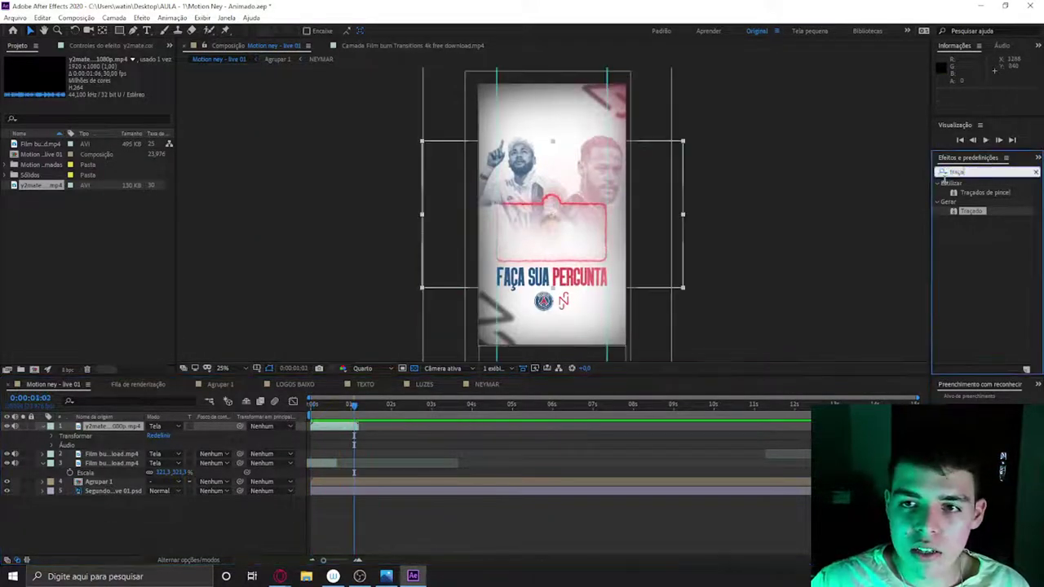
pyautogui.write('matiz')
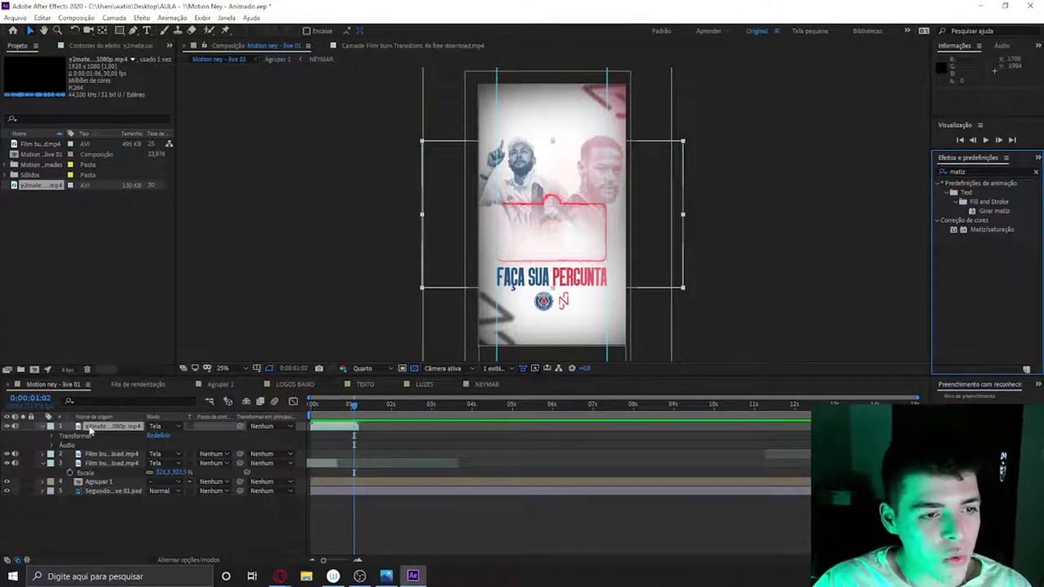
pyautogui.doubleClick(985, 231)
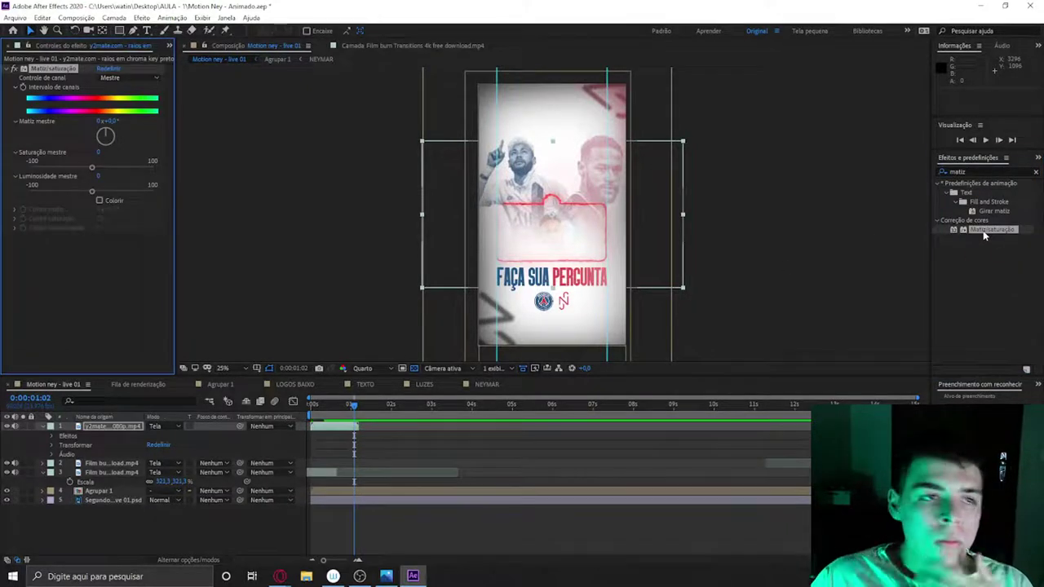
pyautogui.click(100, 201)
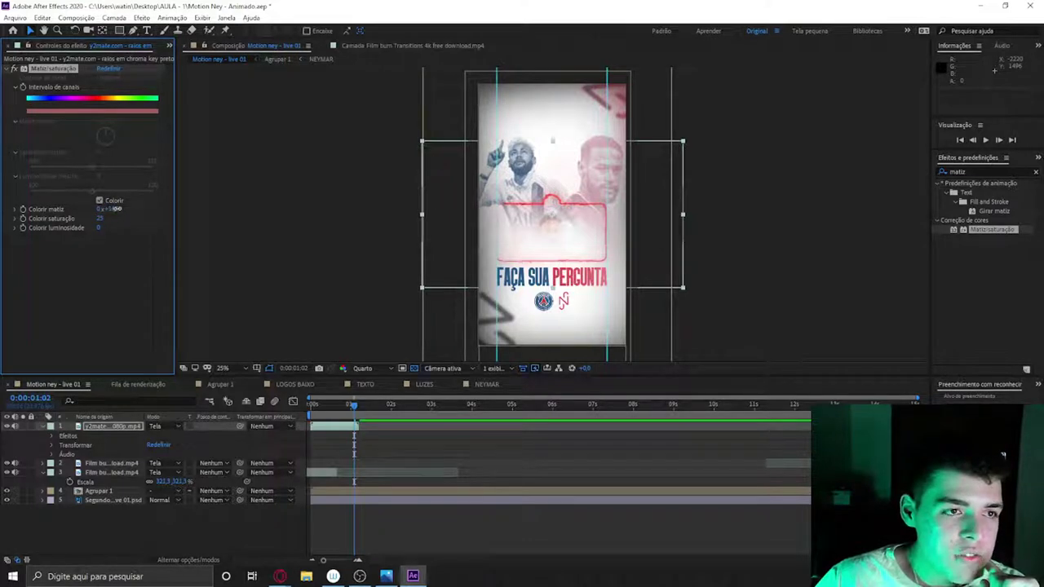
# Tint the lightning red with Colorir matiz 1x+358° and Colorir saturação 100
pyautogui.moveTo(118, 209); pyautogui.dragTo(143, 207)
pyautogui.scroll(2, 575, 243)
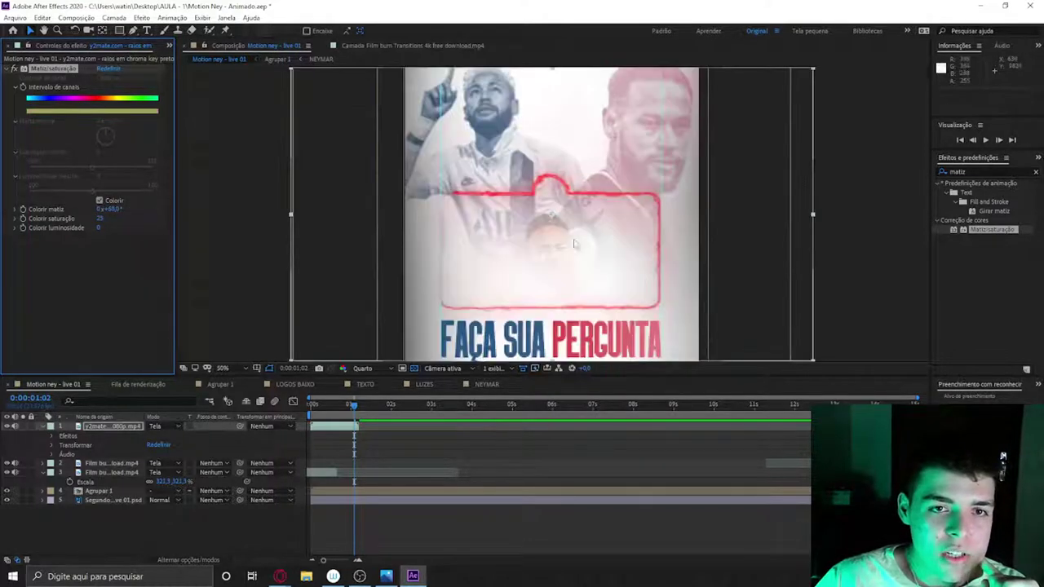
pyautogui.click(332, 406)
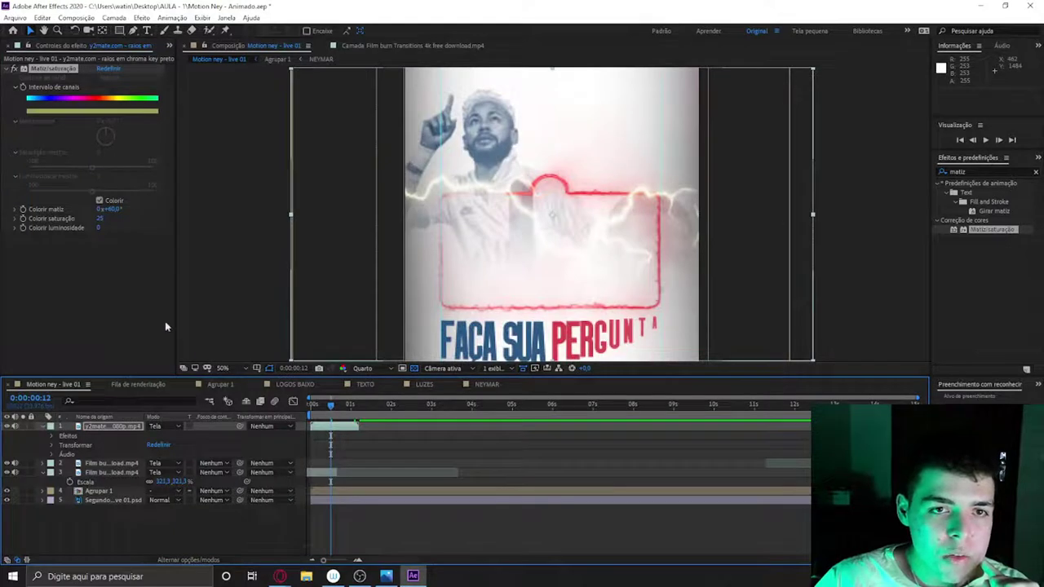
pyautogui.moveTo(114, 209)
pyautogui.mouseDown()
pyautogui.moveTo(152, 209)
pyautogui.moveTo(128, 222)
pyautogui.mouseUp()
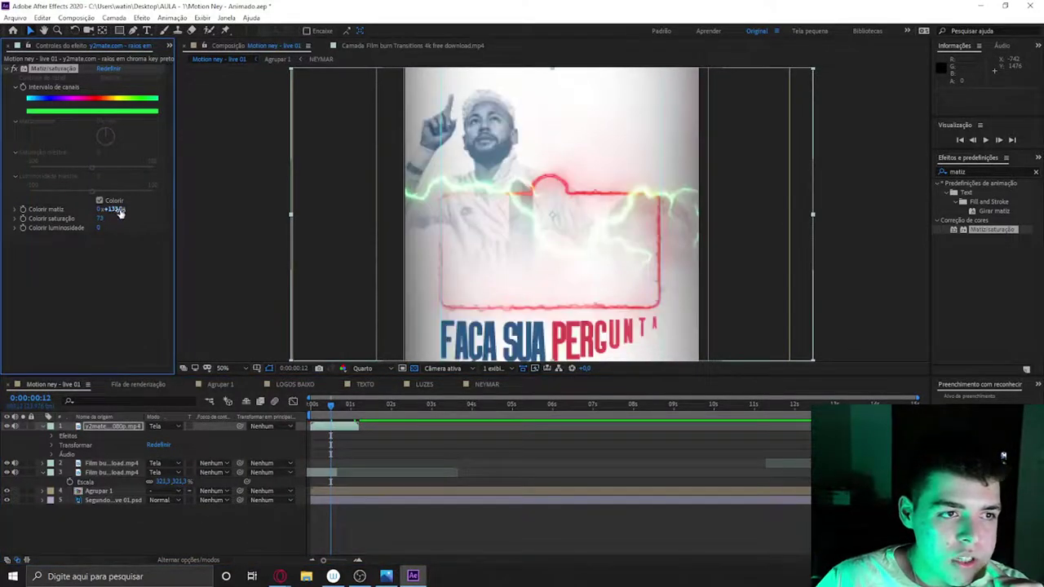
pyautogui.moveTo(135, 209)
pyautogui.mouseDown()
pyautogui.moveTo(148, 210)
pyautogui.moveTo(116, 214)
pyautogui.mouseUp()
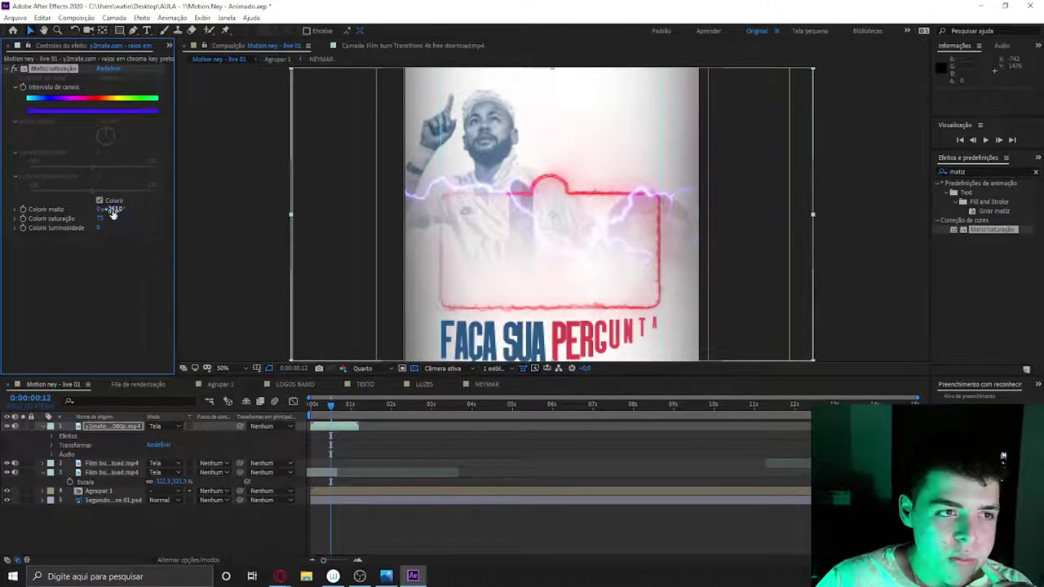
pyautogui.moveTo(116, 209); pyautogui.dragTo(127, 215)
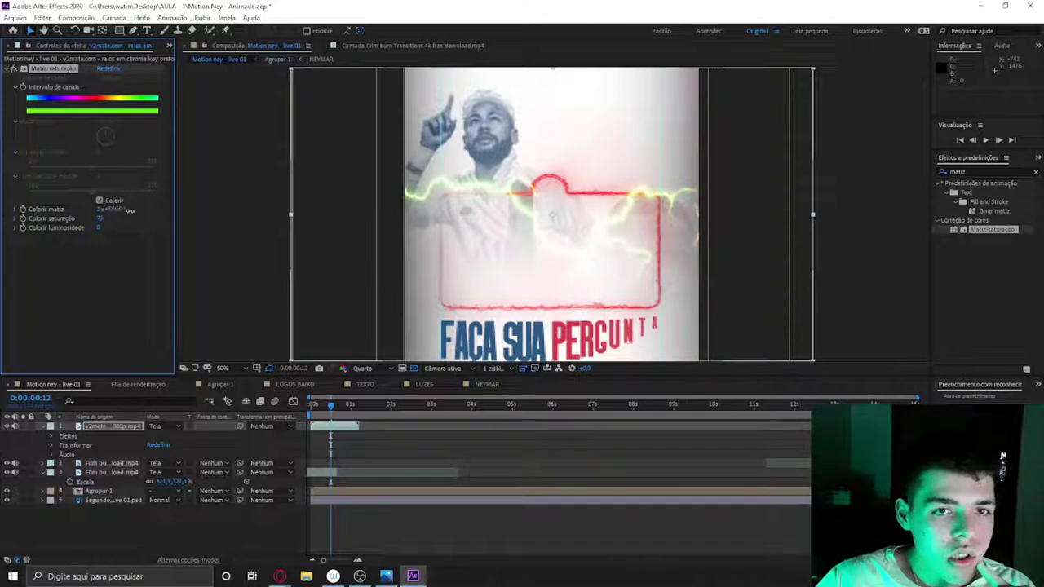
pyautogui.moveTo(120, 212); pyautogui.dragTo(111, 210)
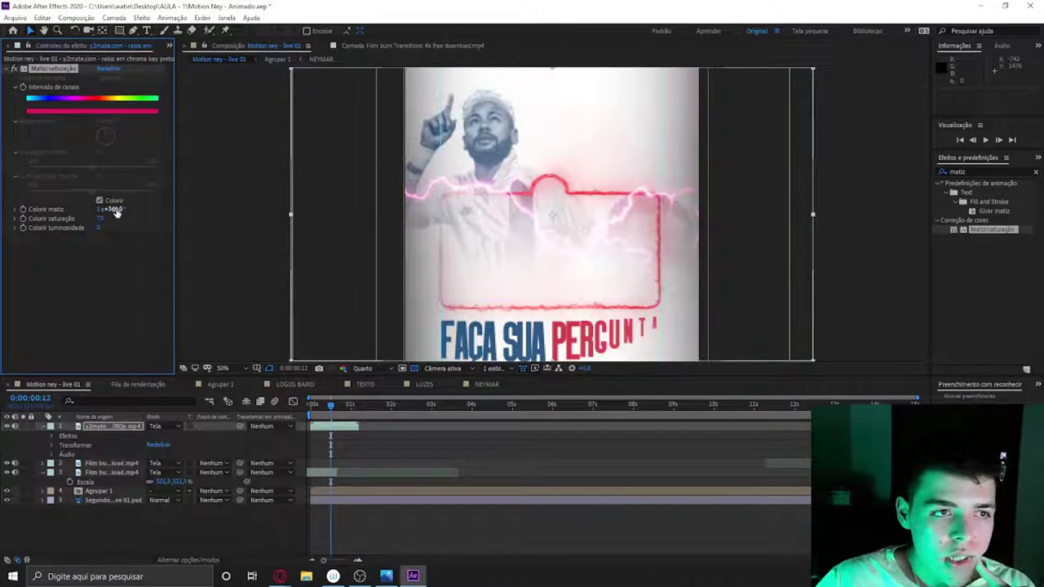
pyautogui.moveTo(116, 210); pyautogui.dragTo(128, 216)
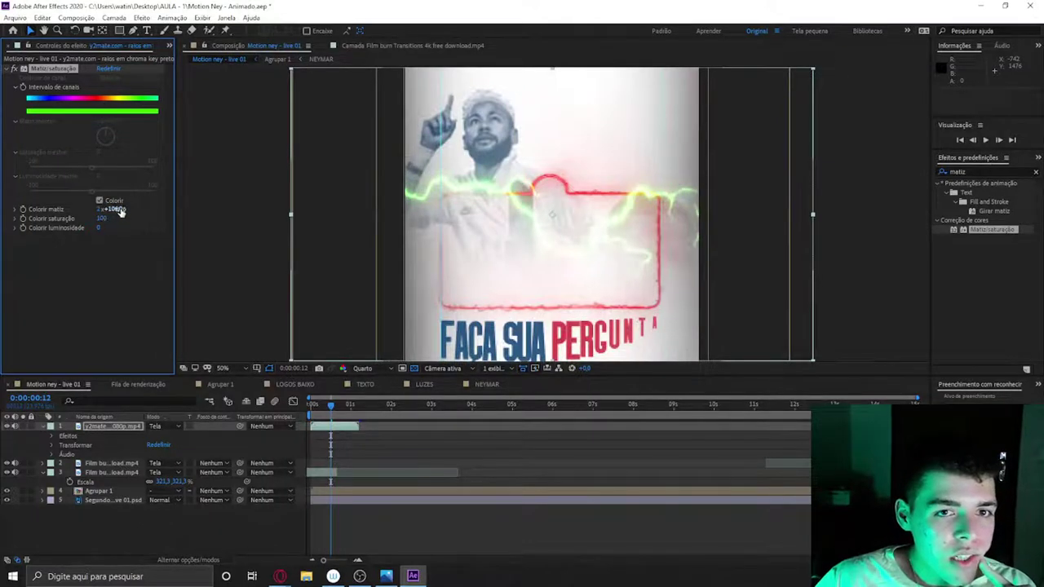
pyautogui.moveTo(104, 219); pyautogui.dragTo(111, 210)
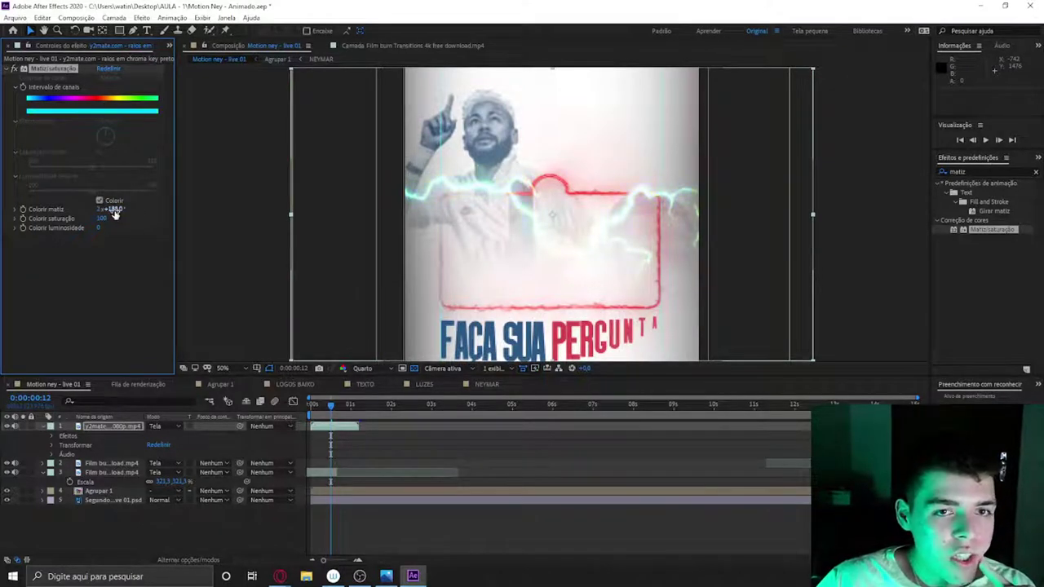
pyautogui.press('Return')
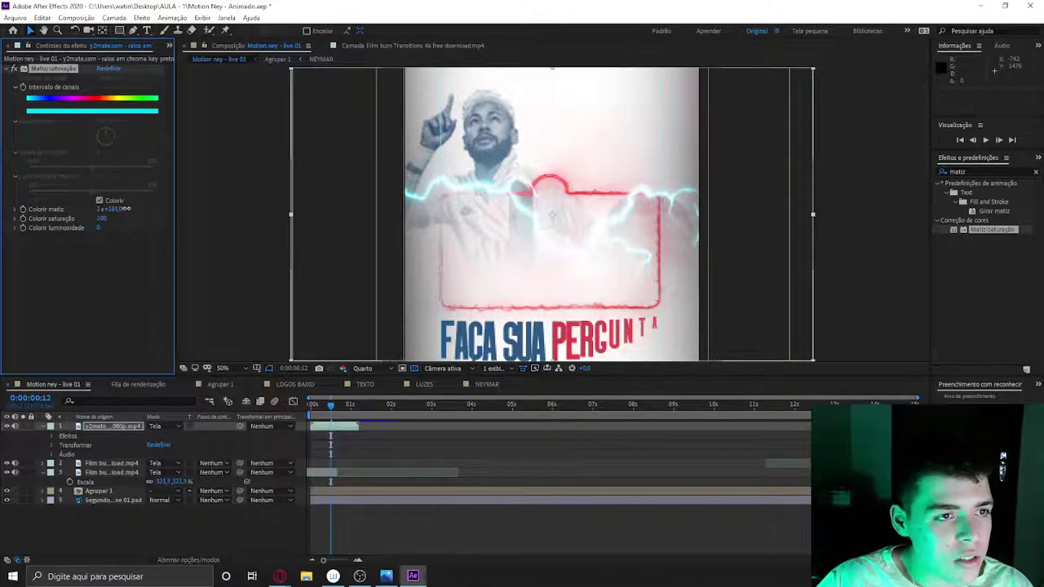
pyautogui.moveTo(116, 210)
pyautogui.mouseDown()
pyautogui.moveTo(162, 208)
pyautogui.moveTo(131, 216)
pyautogui.moveTo(142, 216)
pyautogui.mouseUp()
# Reposition the lightning lower on the story frame and preview it
pyautogui.scroll(-1, 283, 210)
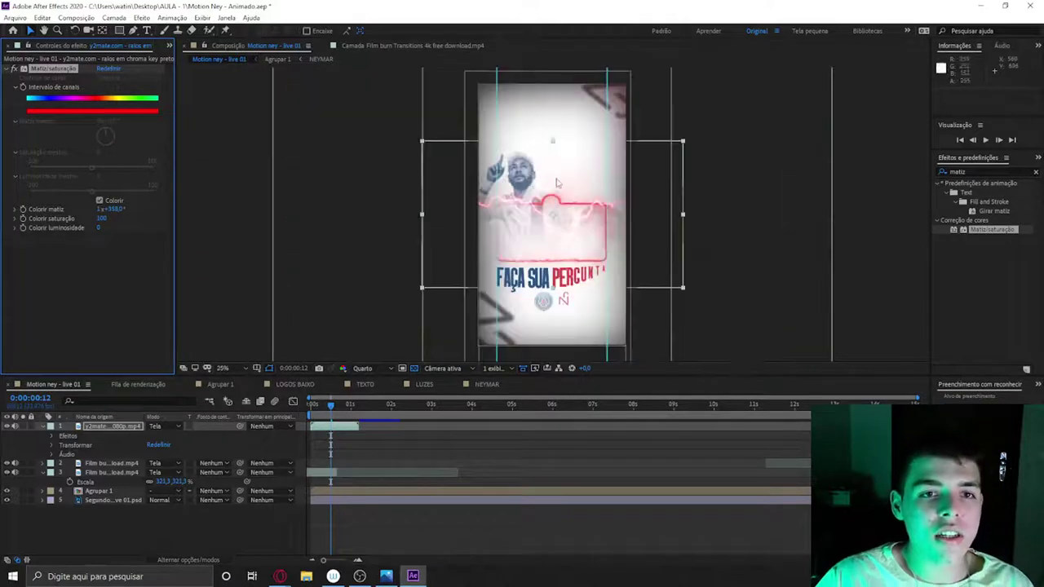
pyautogui.scroll(1, 490, 229)
pyautogui.scroll(-1, 601, 262)
pyautogui.moveTo(600, 262)
pyautogui.mouseDown()
pyautogui.moveTo(604, 310)
pyautogui.moveTo(621, 262)
pyautogui.mouseUp()
pyautogui.press('space')
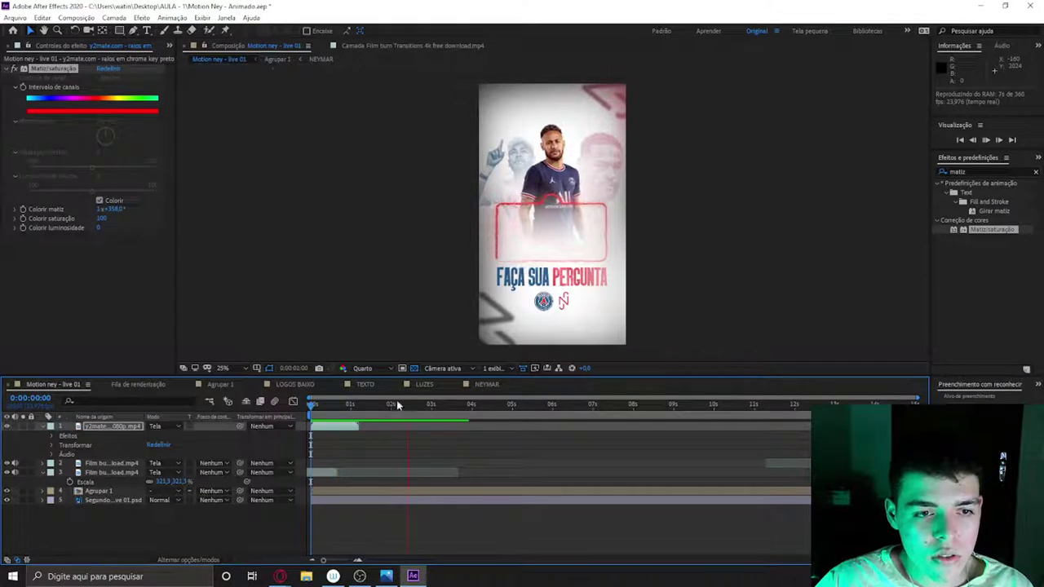
pyautogui.click(492, 332)
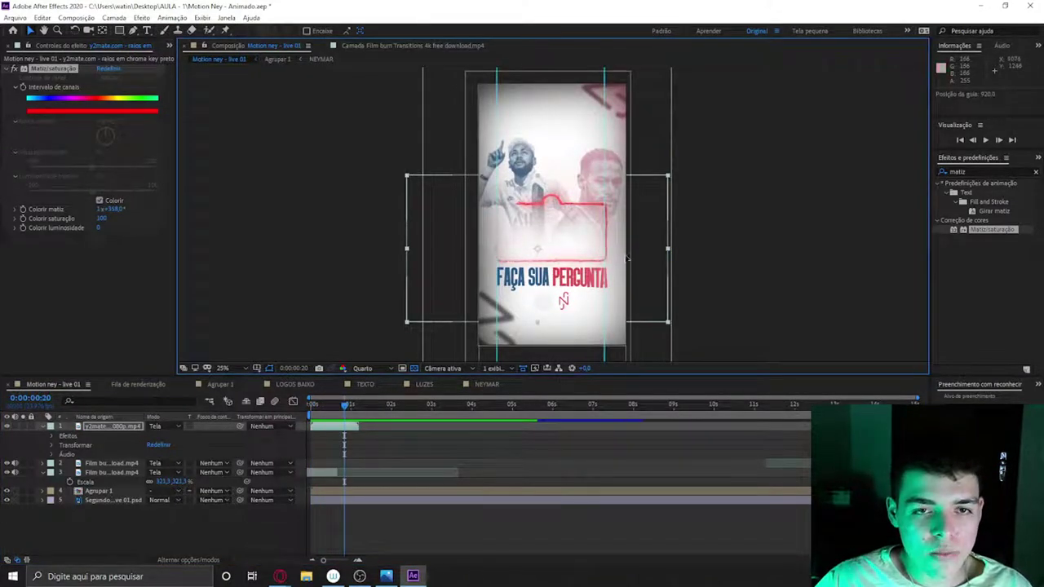
pyautogui.moveTo(626, 259)
pyautogui.mouseDown()
pyautogui.moveTo(635, 304)
pyautogui.moveTo(628, 291)
pyautogui.moveTo(596, 295)
pyautogui.mouseUp()
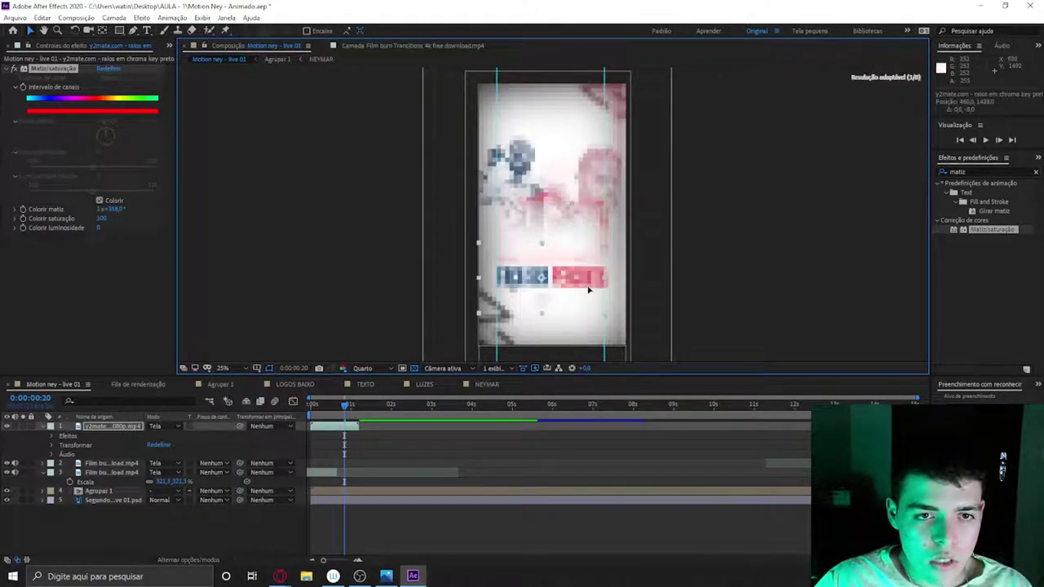
pyautogui.press('space')
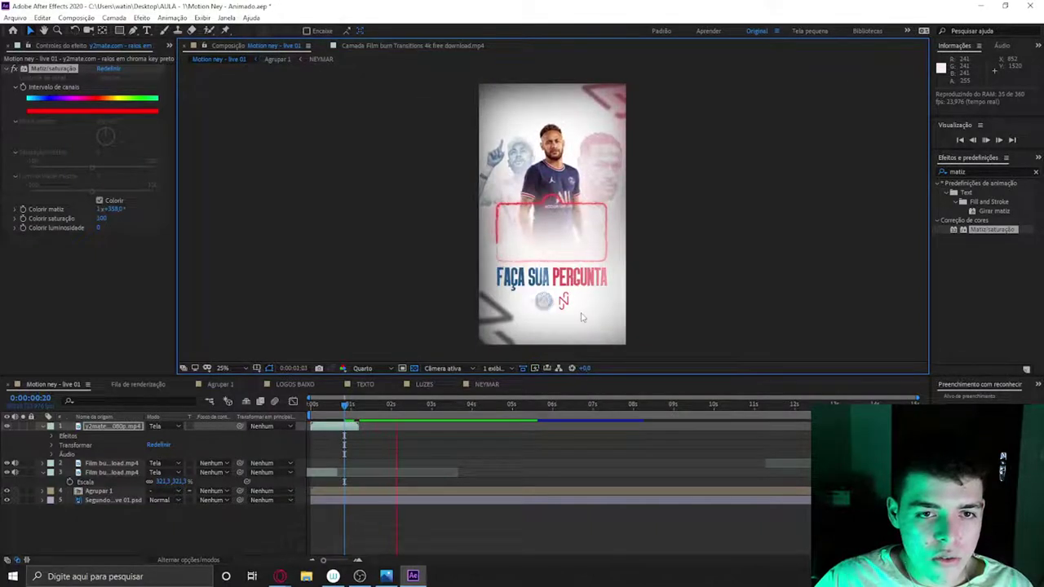
pyautogui.press('space')
pyautogui.press('Home')
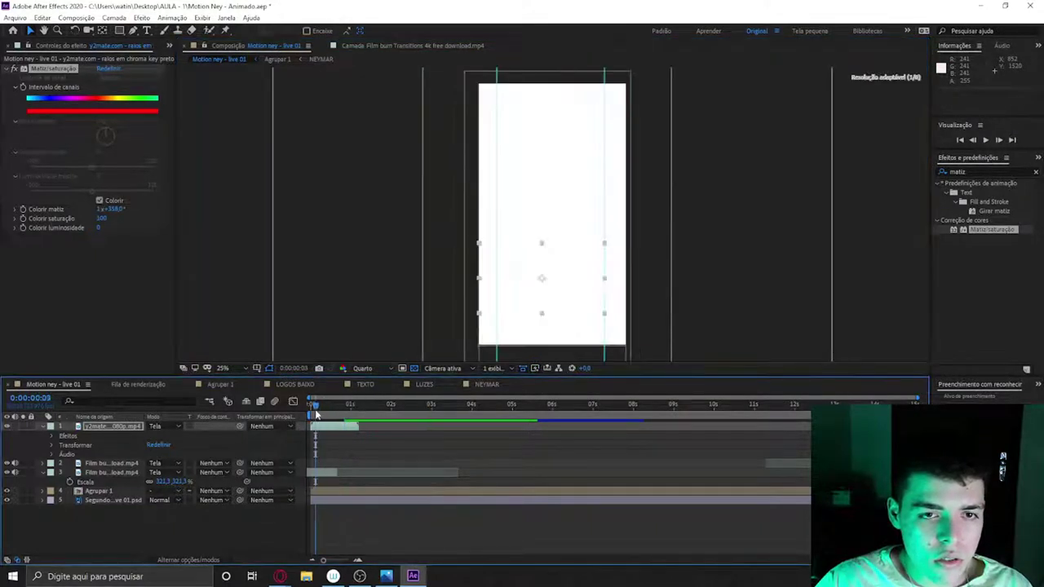
pyautogui.press('space')
pyautogui.press('space')
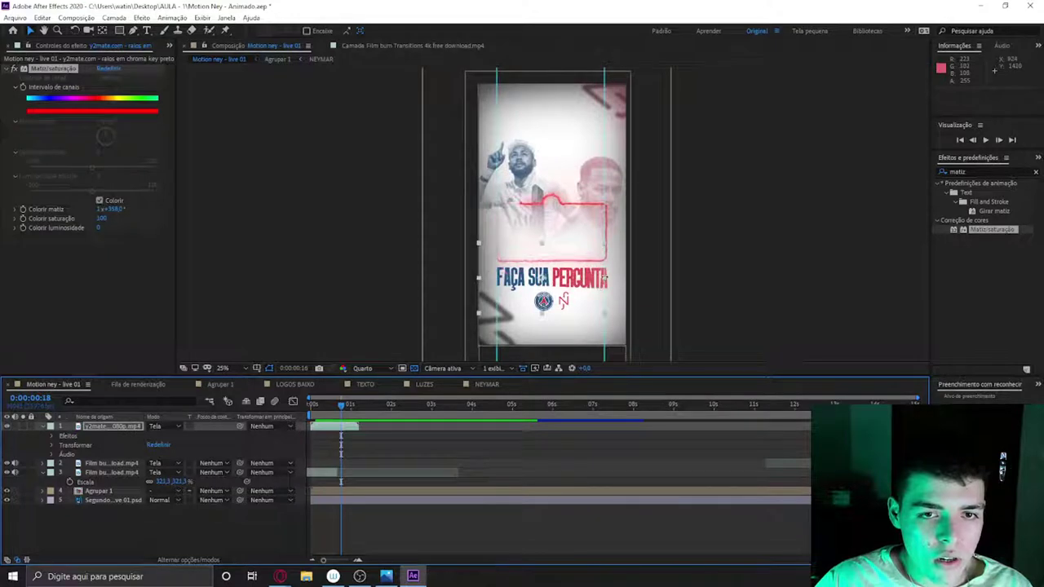
# Start the lightning at 18 frames, then duplicate it and slide the copy later
pyautogui.press('[')
pyautogui.press('Home')
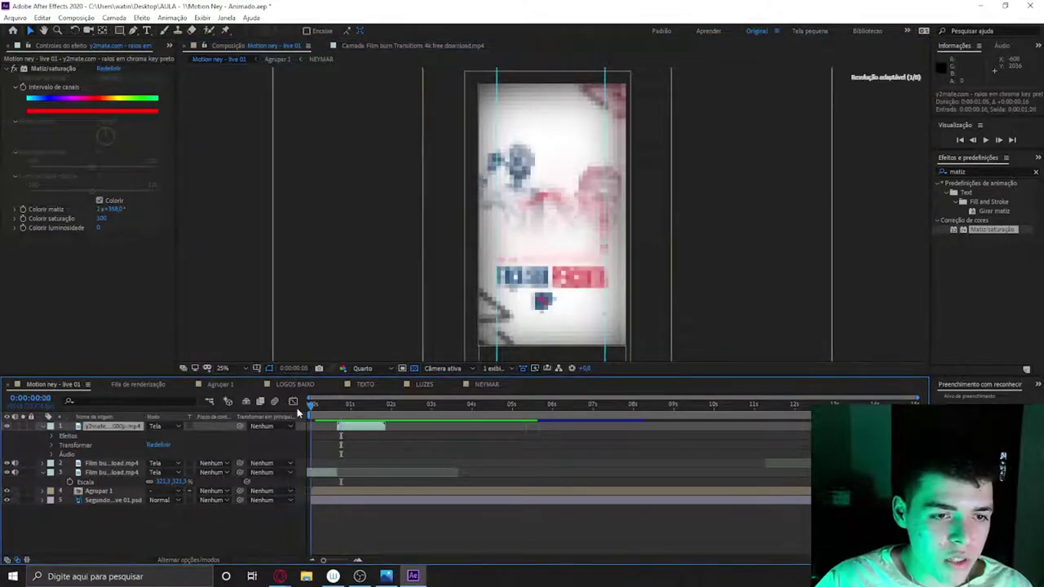
pyautogui.press('space')
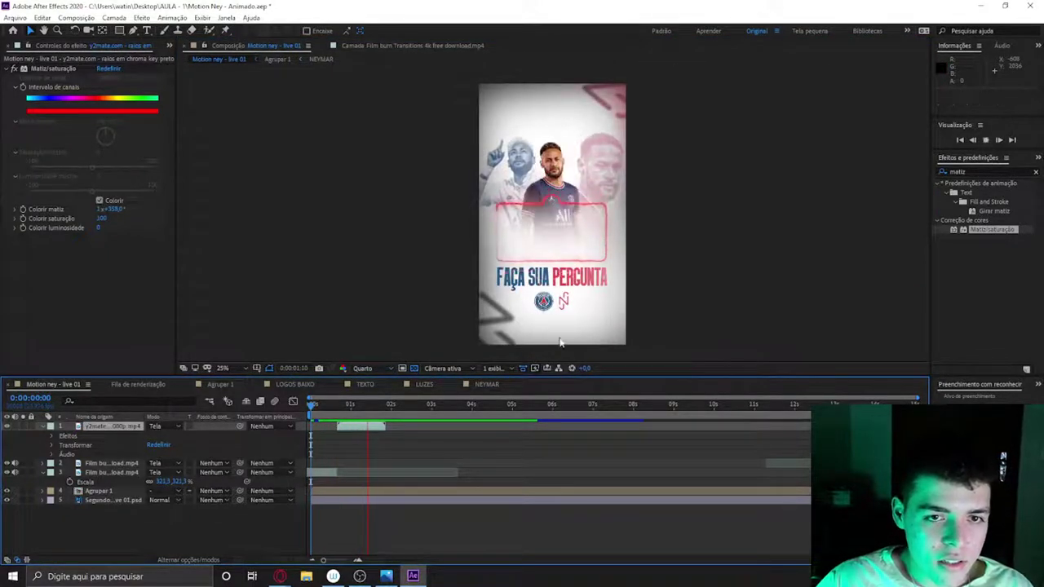
pyautogui.press('space')
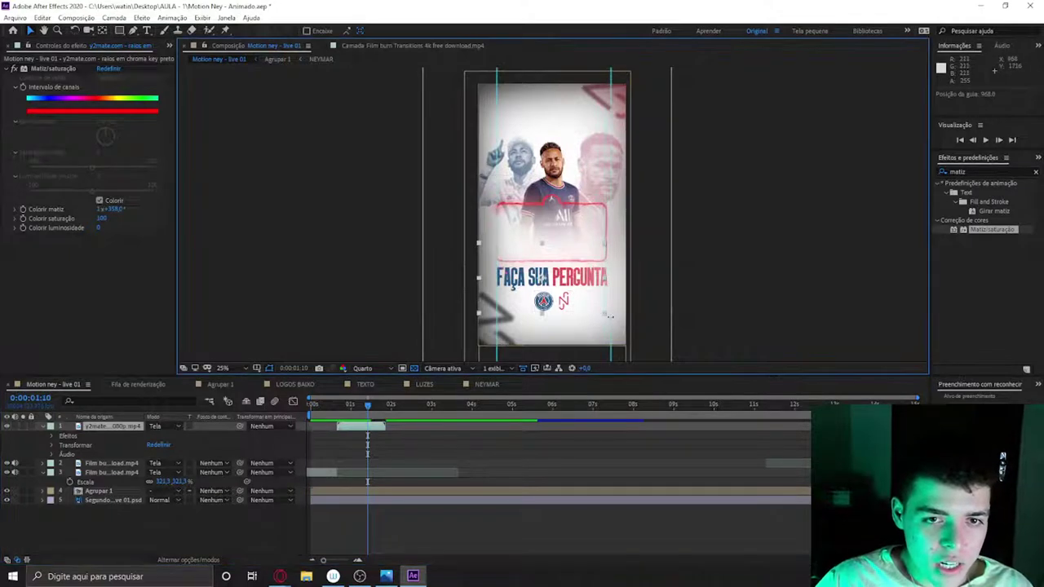
pyautogui.click(603, 315)
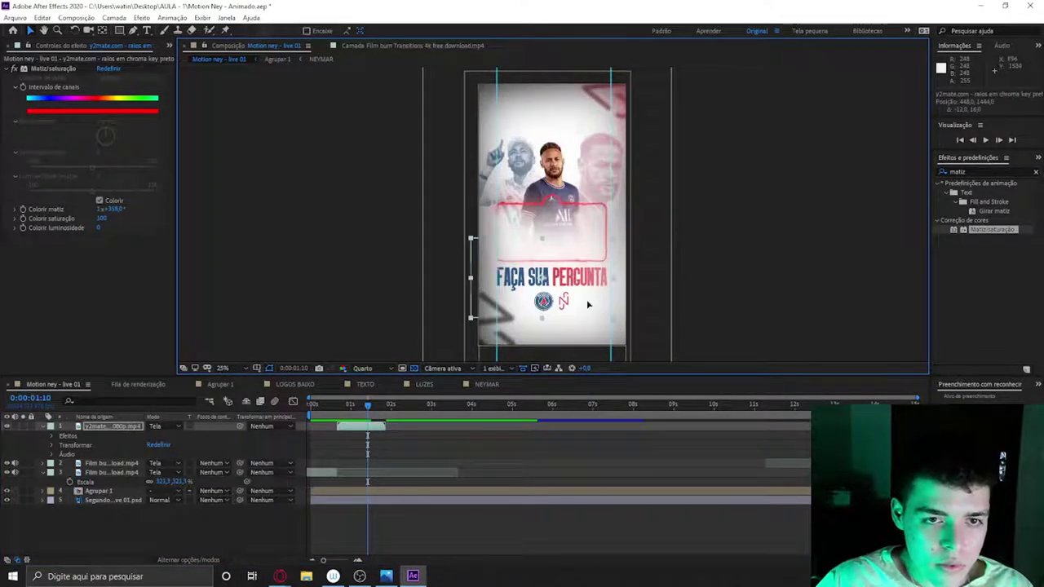
pyautogui.hotkey('ctrl', 'd')
pyautogui.moveTo(375, 425); pyautogui.dragTo(412, 429)
# Rotate the second lightning copy to about 72° and preview both clips
pyautogui.click(396, 404)
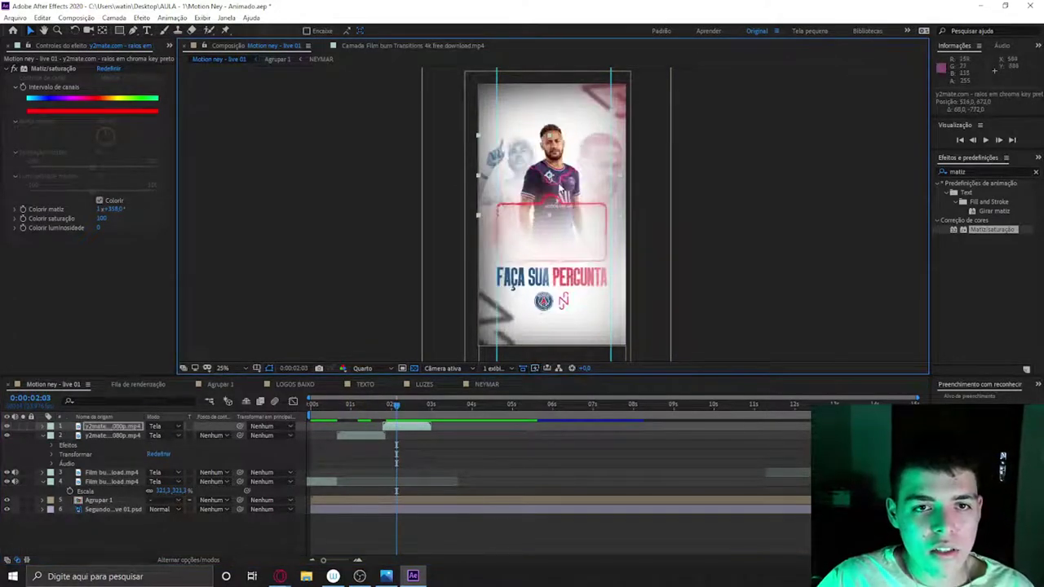
pyautogui.press('r')
pyautogui.moveTo(155, 436)
pyautogui.mouseDown()
pyautogui.moveTo(201, 434)
pyautogui.moveTo(188, 435)
pyautogui.mouseUp()
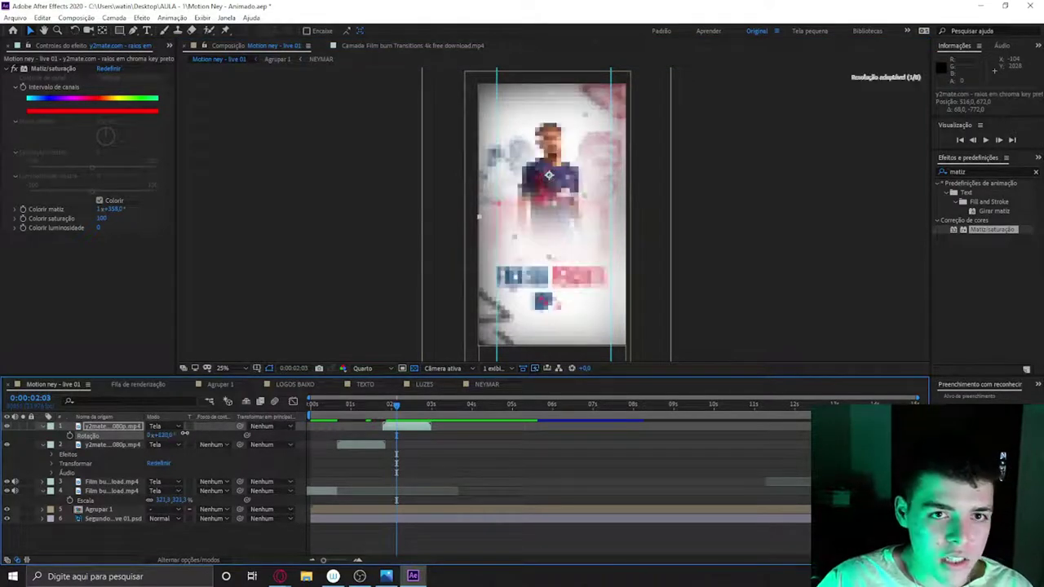
pyautogui.press('space')
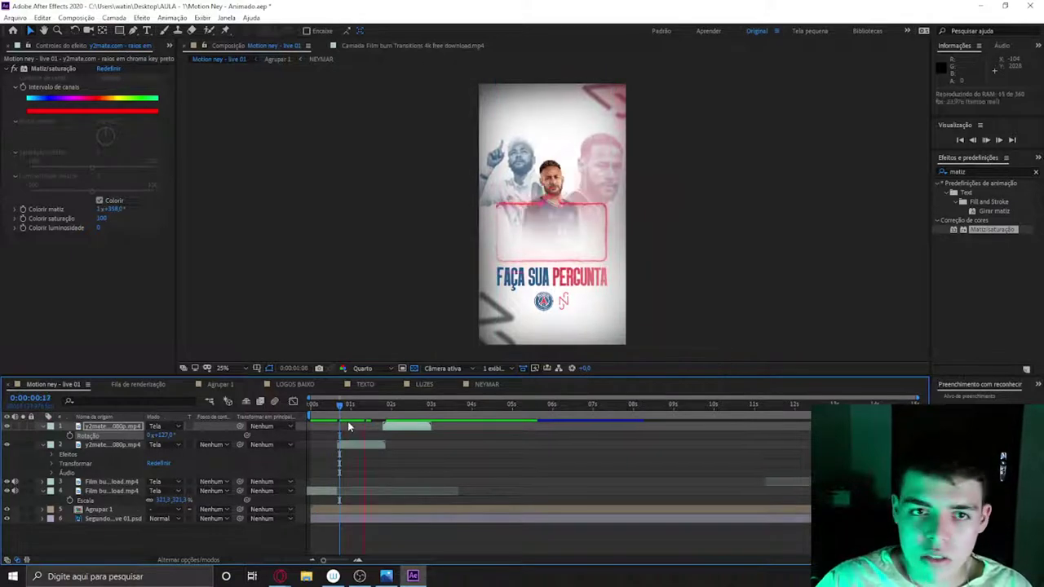
pyautogui.press('space')
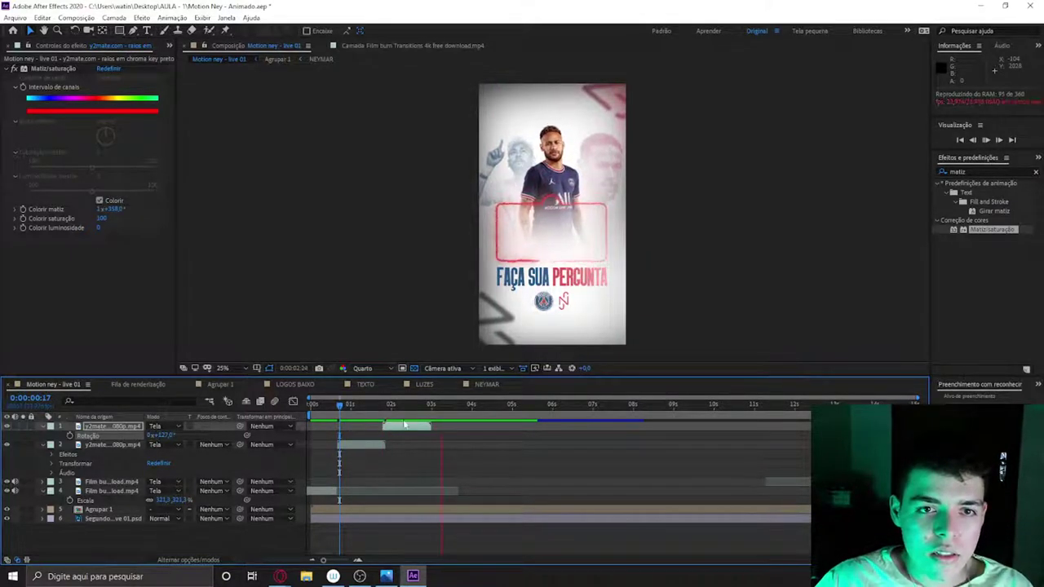
# Add a third lightning copy starting at 0:00:03:10, shifted right and down in the frame
pyautogui.hotkey('ctrl', 'd')
pyautogui.moveTo(412, 430)
pyautogui.mouseDown()
pyautogui.moveTo(467, 435)
pyautogui.moveTo(463, 417)
pyautogui.mouseUp()
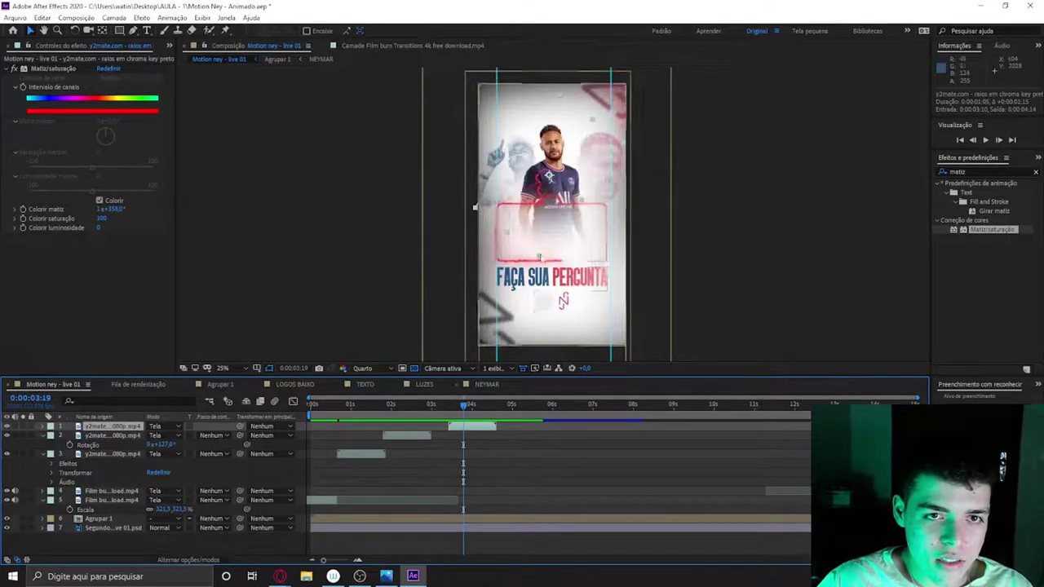
pyautogui.moveTo(589, 310)
pyautogui.mouseDown()
pyautogui.moveTo(608, 331)
pyautogui.moveTo(586, 364)
pyautogui.mouseUp()
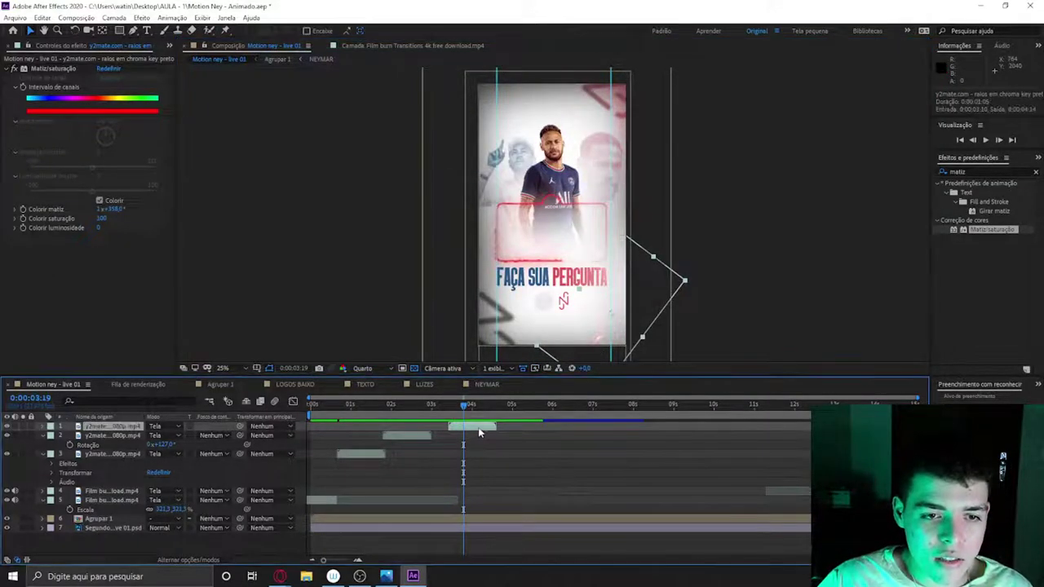
# Add two lightning copies, one at the upper left and one around 6 s at lower left
pyautogui.hotkey('ctrl', 'd')
pyautogui.moveTo(617, 328); pyautogui.dragTo(493, 133)
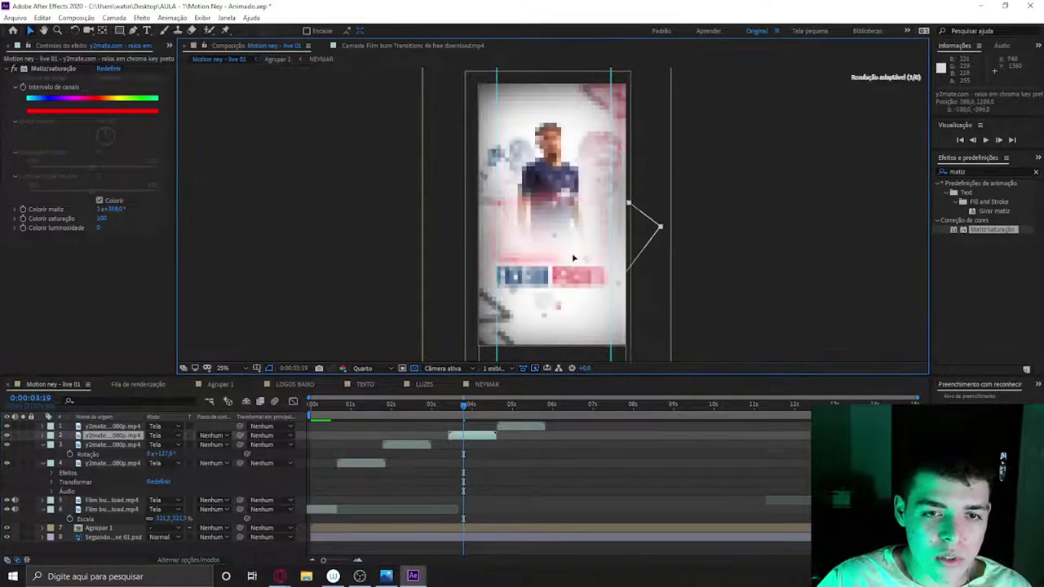
pyautogui.click(538, 426)
pyautogui.hotkey('ctrl', 'd')
pyautogui.moveTo(538, 427)
pyautogui.mouseDown()
pyautogui.moveTo(603, 428)
pyautogui.moveTo(571, 406)
pyautogui.mouseUp()
pyautogui.click(563, 155)
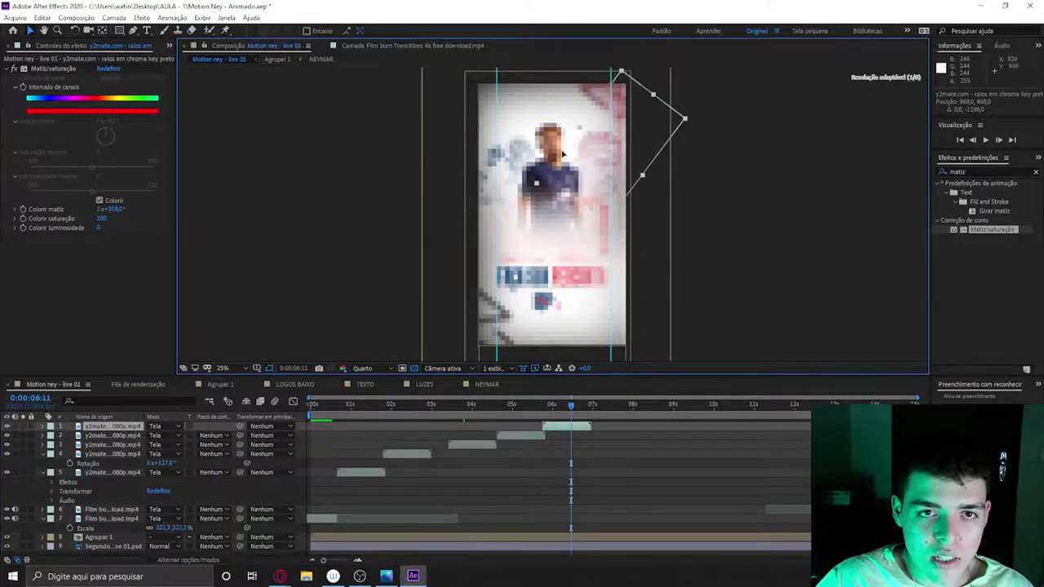
pyautogui.moveTo(562, 155); pyautogui.dragTo(537, 353)
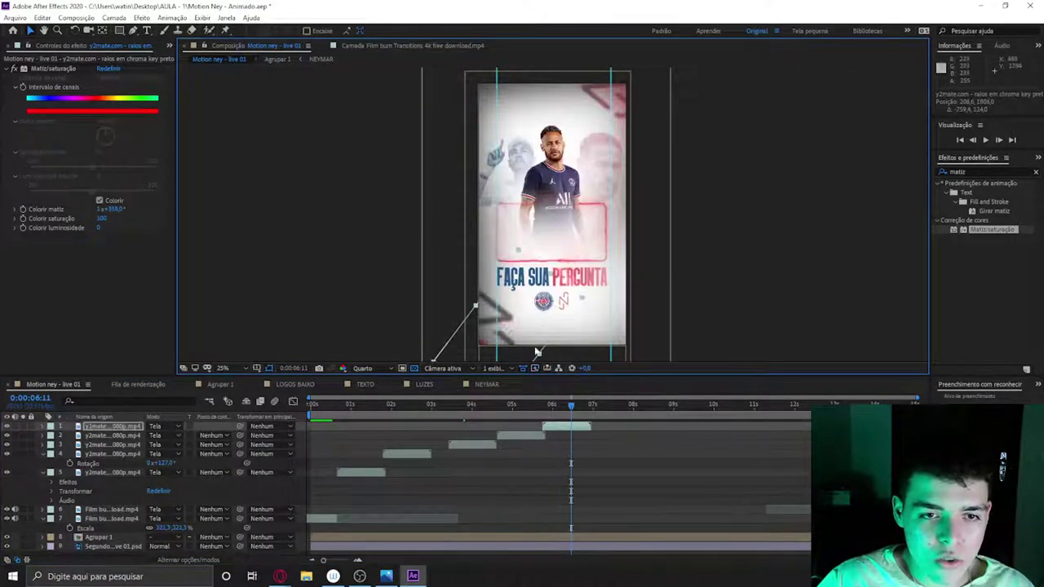
# Rotate the second lightning copy to about 21° and preview from the start
pyautogui.press('r')
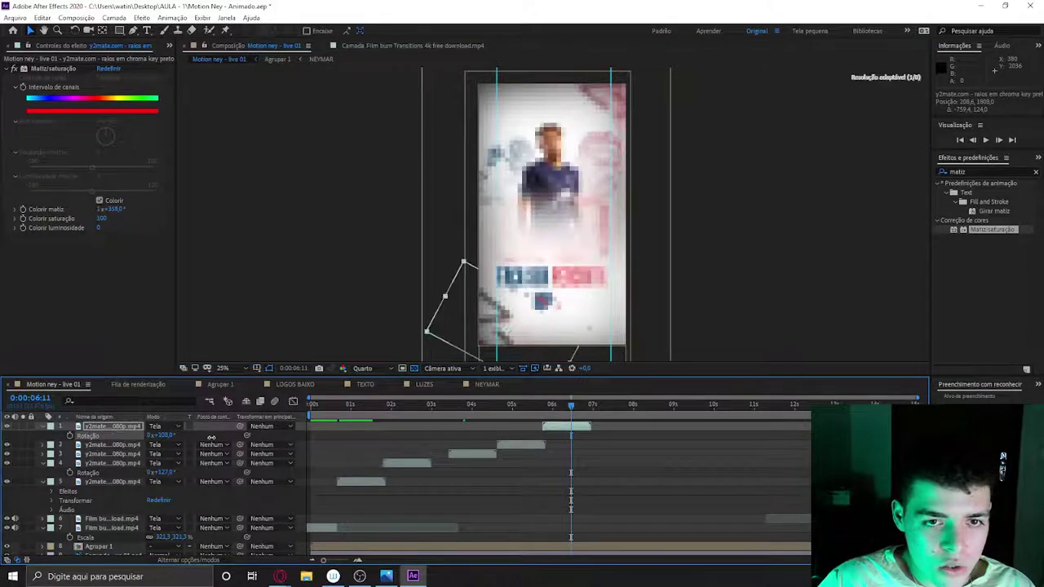
pyautogui.click(521, 445)
pyautogui.click(517, 407)
pyautogui.press('r')
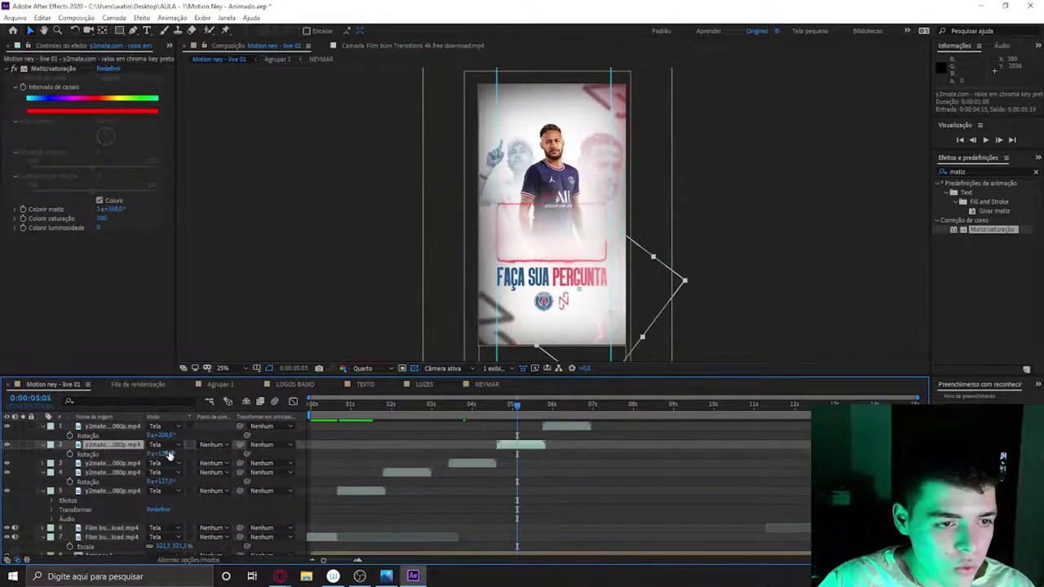
pyautogui.moveTo(122, 454); pyautogui.dragTo(103, 453)
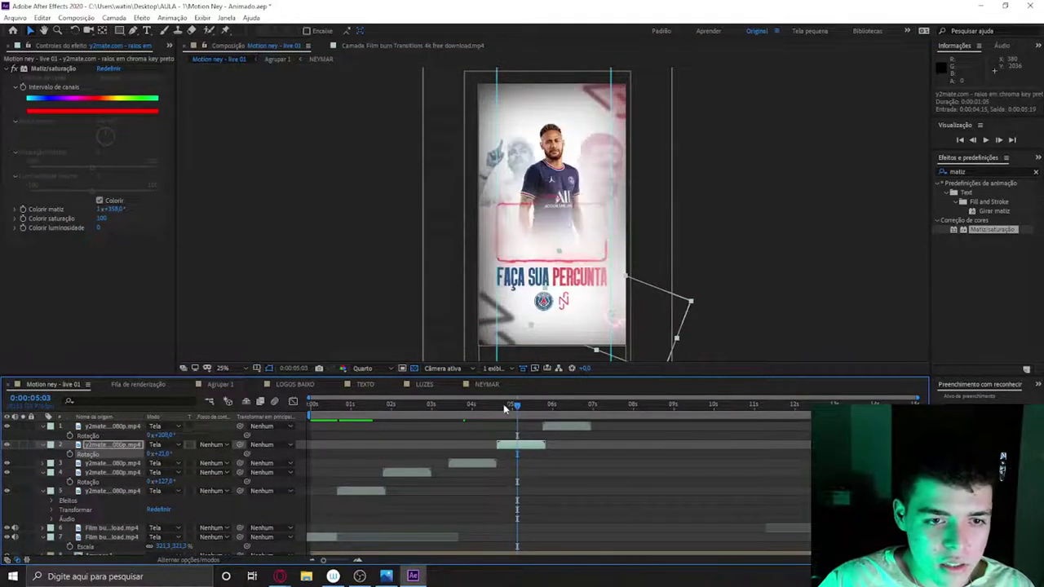
pyautogui.press('space')
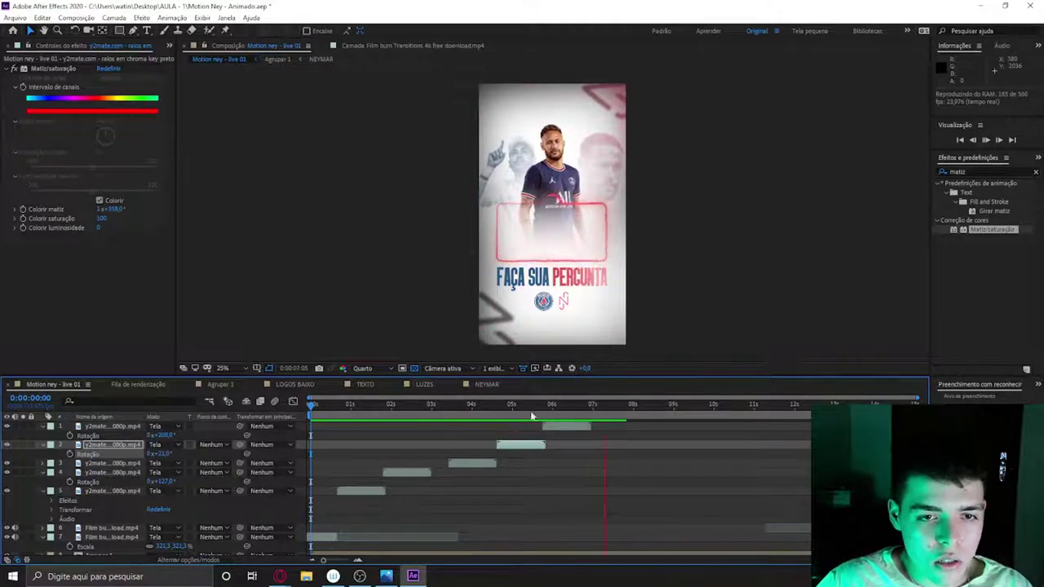
pyautogui.click(527, 311)
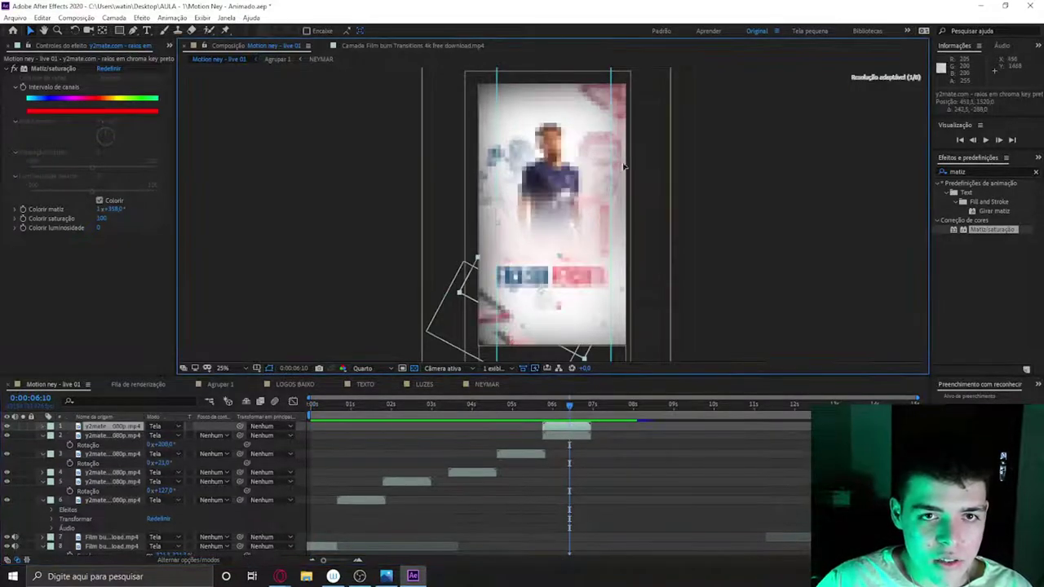
# Rotate the top lightning copy to about 129°, slide it slightly later, and preview
pyautogui.press('r')
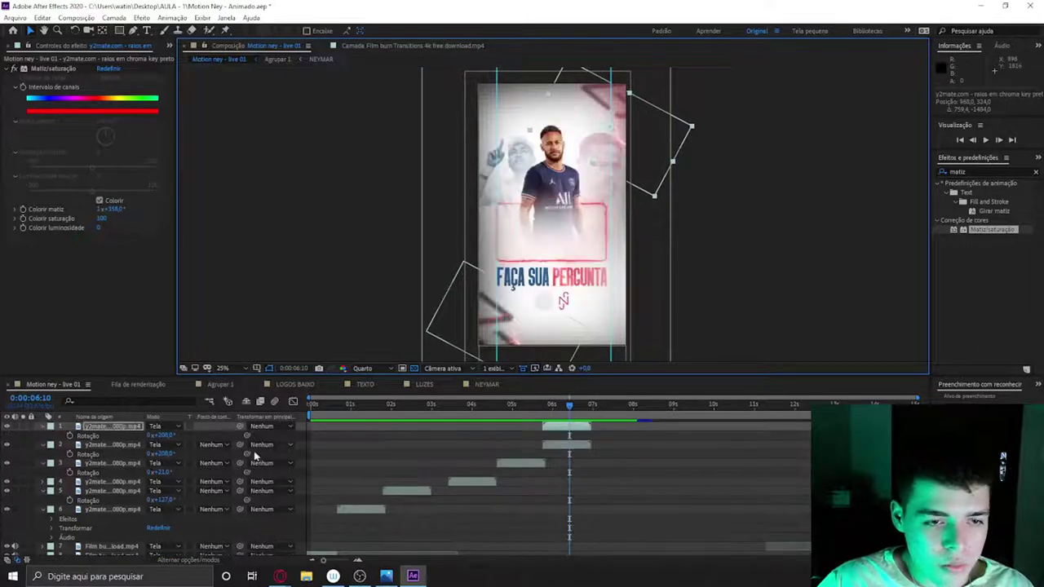
pyautogui.moveTo(178, 439); pyautogui.dragTo(549, 172)
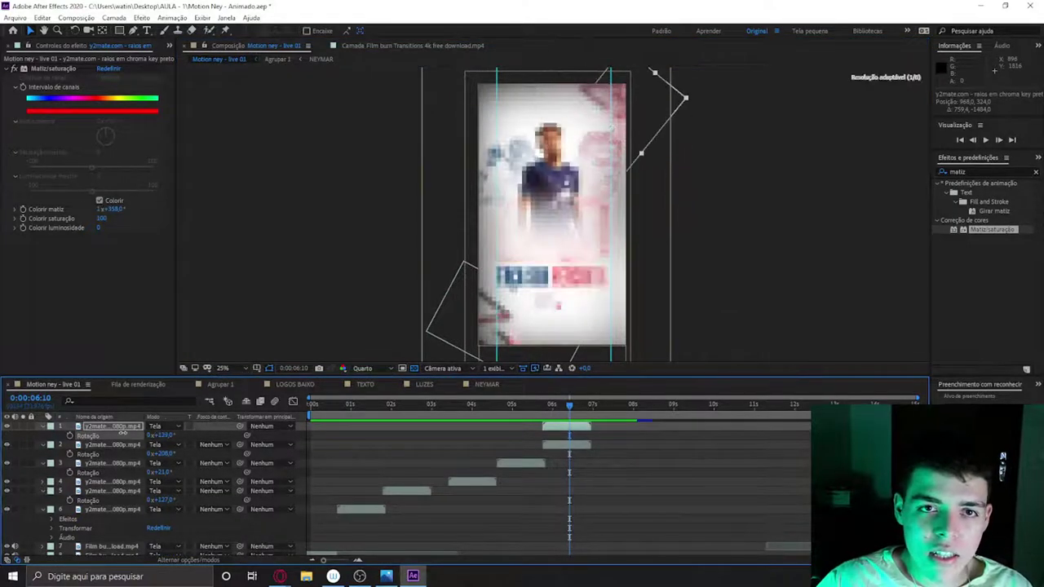
pyautogui.click(542, 406)
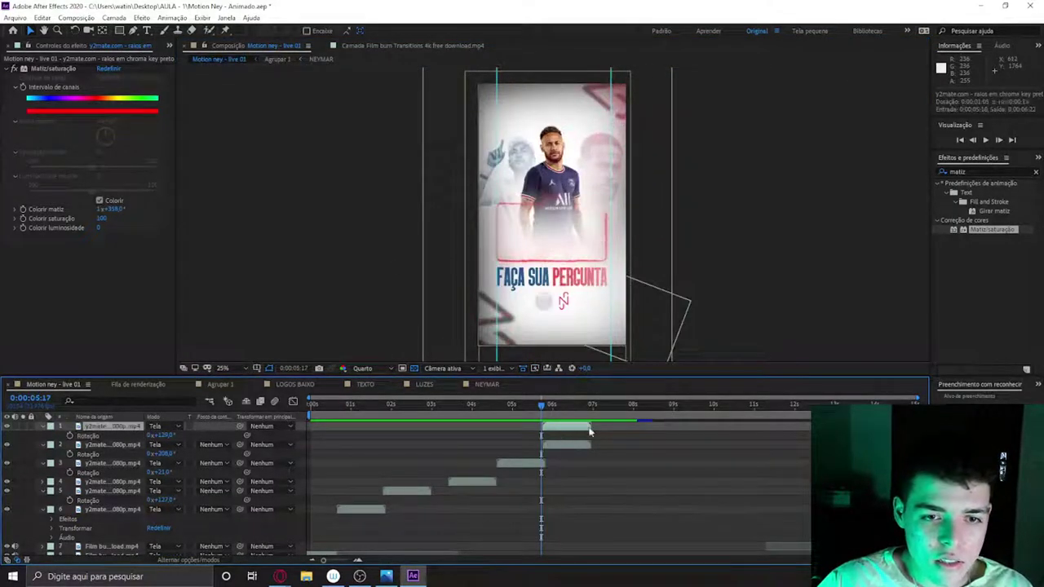
pyautogui.moveTo(559, 429); pyautogui.dragTo(604, 430)
pyautogui.press('space')
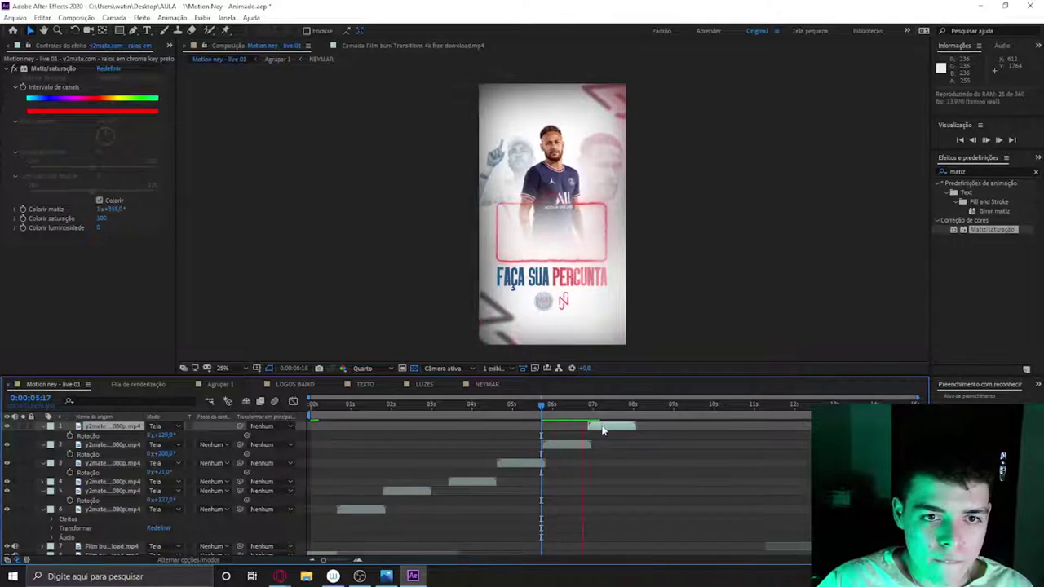
pyautogui.press('space')
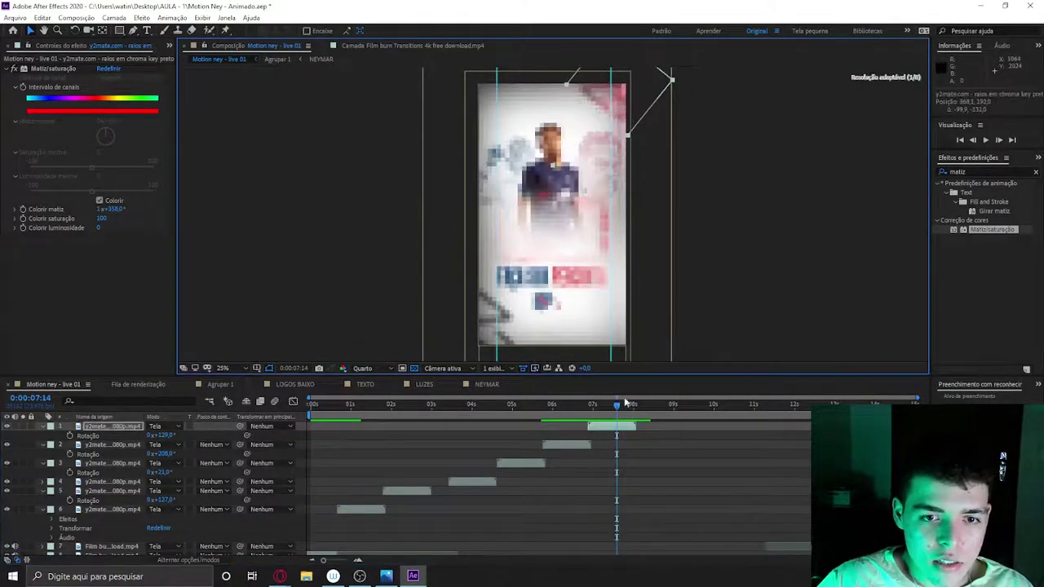
# Duplicate the top lightning to start around 8 s and nudge the second copy up-left
pyautogui.hotkey('ctrl', 'd')
pyautogui.moveTo(628, 428); pyautogui.dragTo(679, 431)
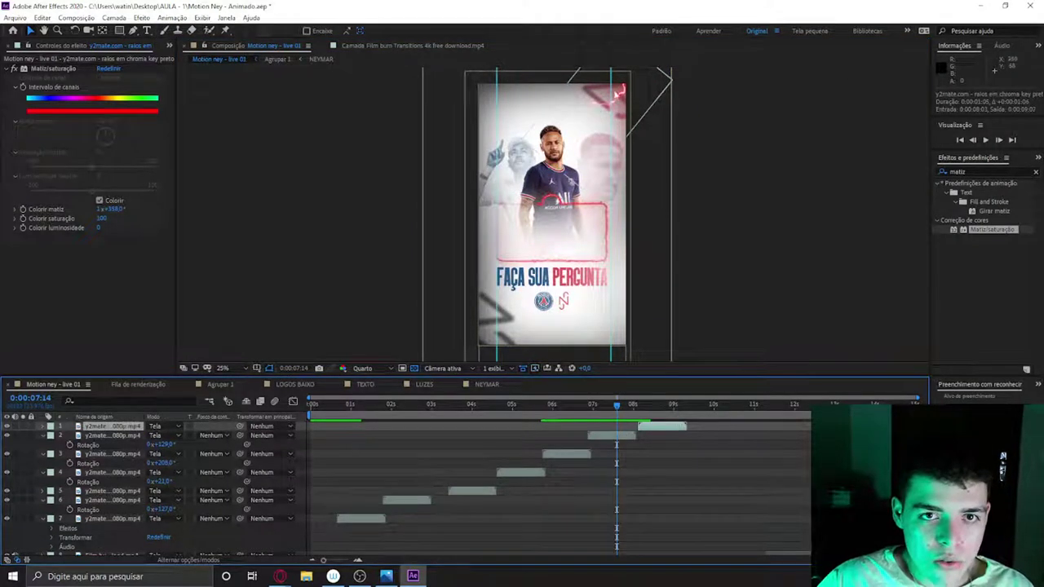
pyautogui.click(559, 285)
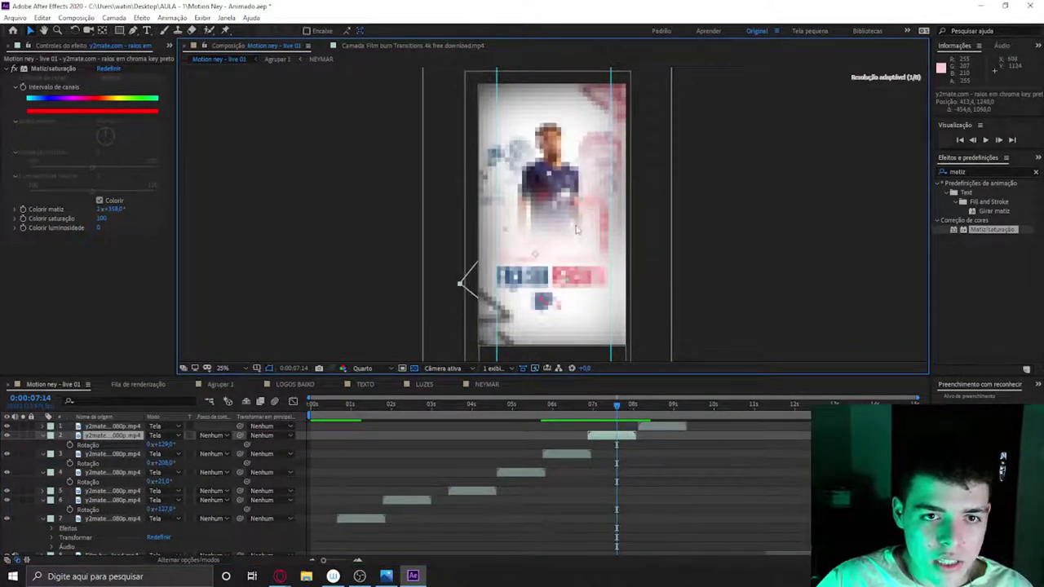
pyautogui.moveTo(567, 242); pyautogui.dragTo(558, 235)
pyautogui.press('r')
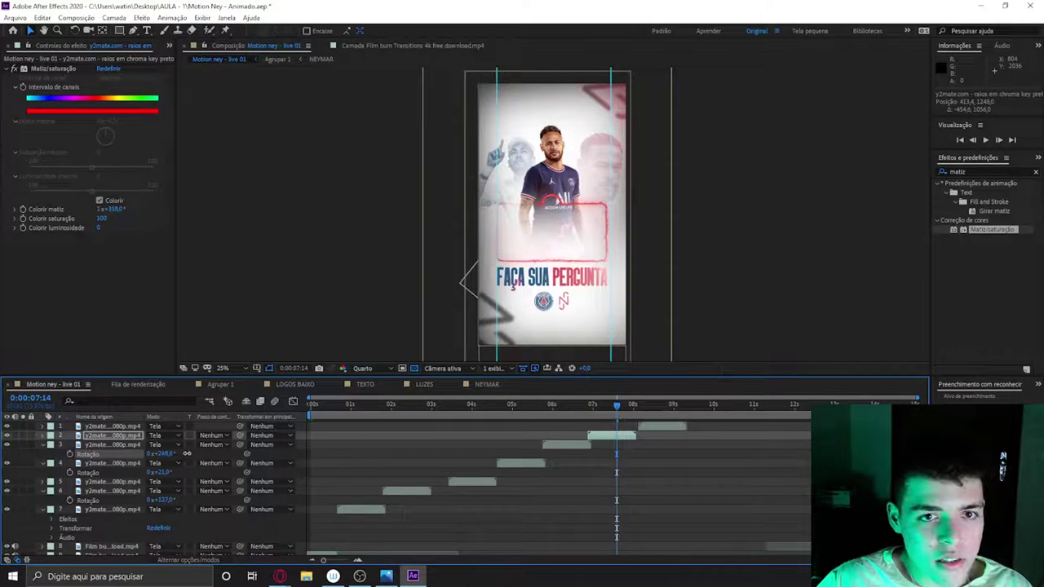
pyautogui.hotkey('ctrl', 'Down')
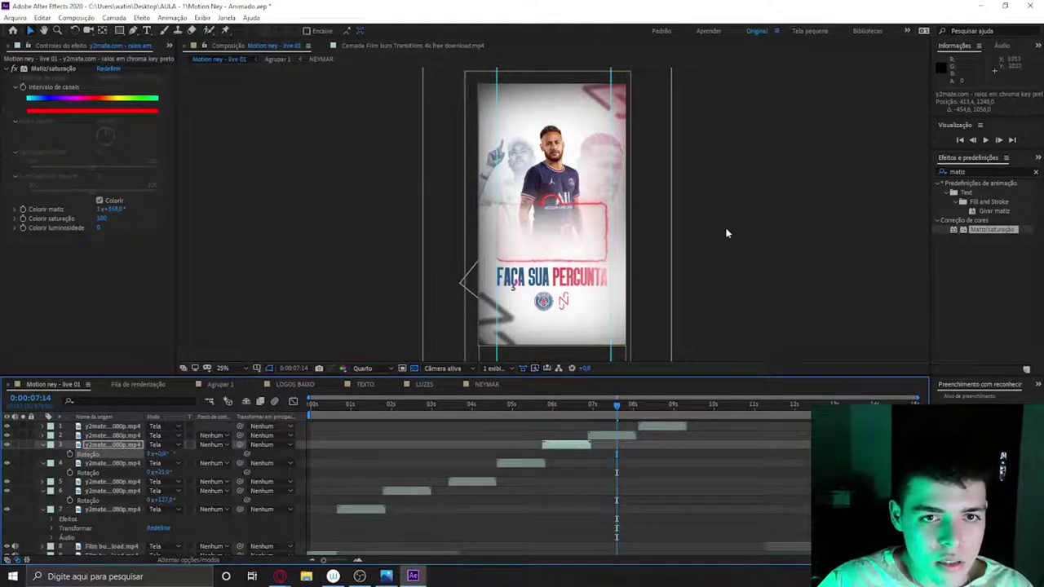
pyautogui.press('space')
pyautogui.click(664, 429)
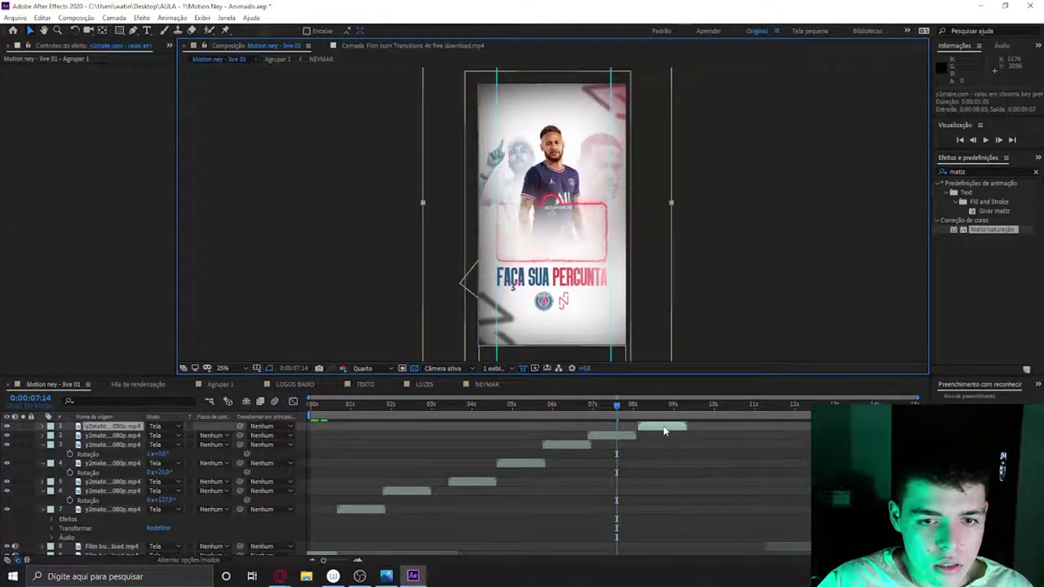
pyautogui.press('space')
pyautogui.press('space')
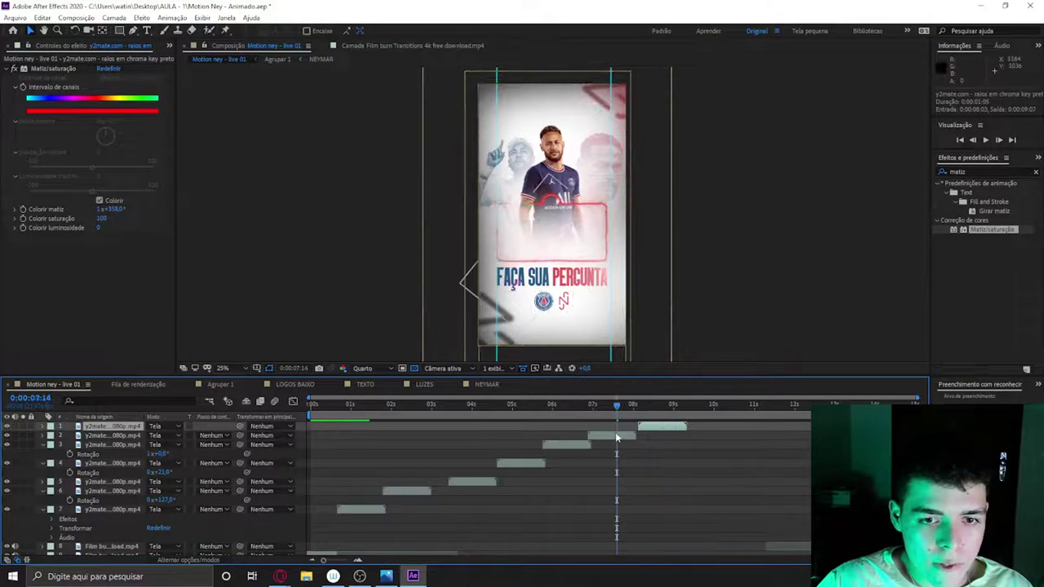
# Try and undo a new rotation on the second copy, hide layer outlines, and duplicate the top lightning
pyautogui.click(618, 436)
pyautogui.press('r')
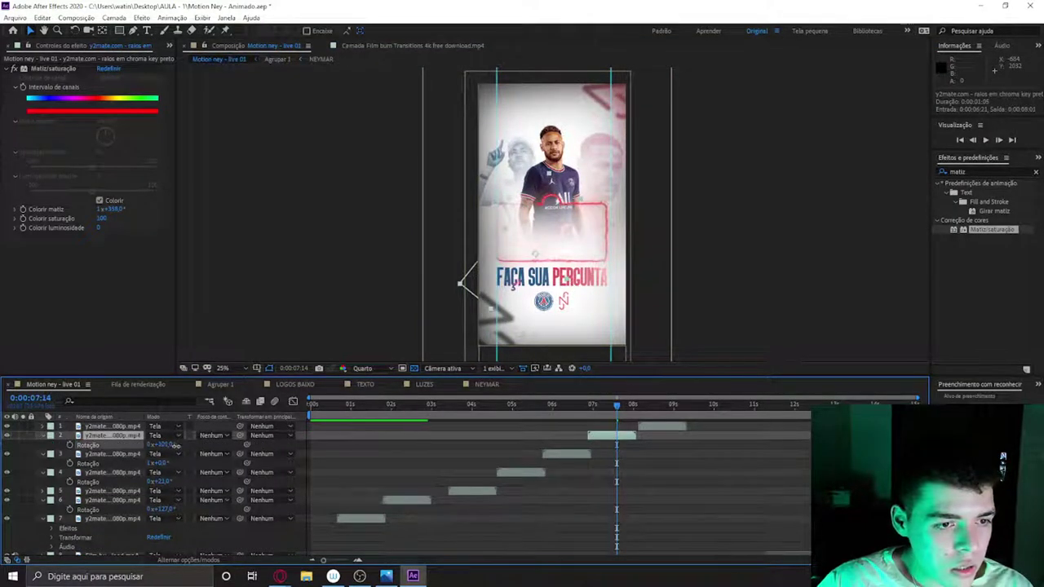
pyautogui.moveTo(175, 445); pyautogui.dragTo(209, 445)
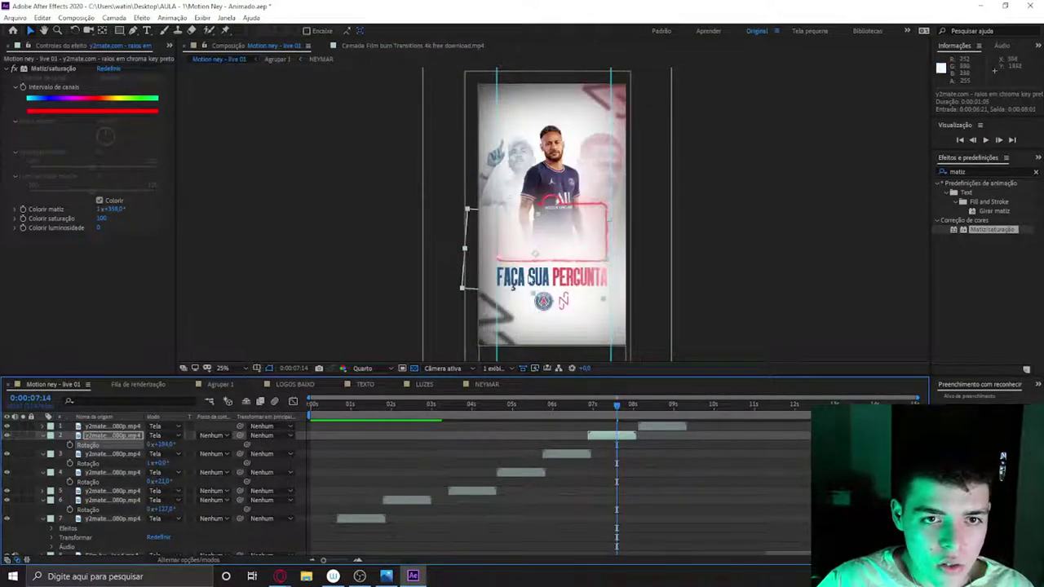
pyautogui.hotkey('ctrl', 'z')
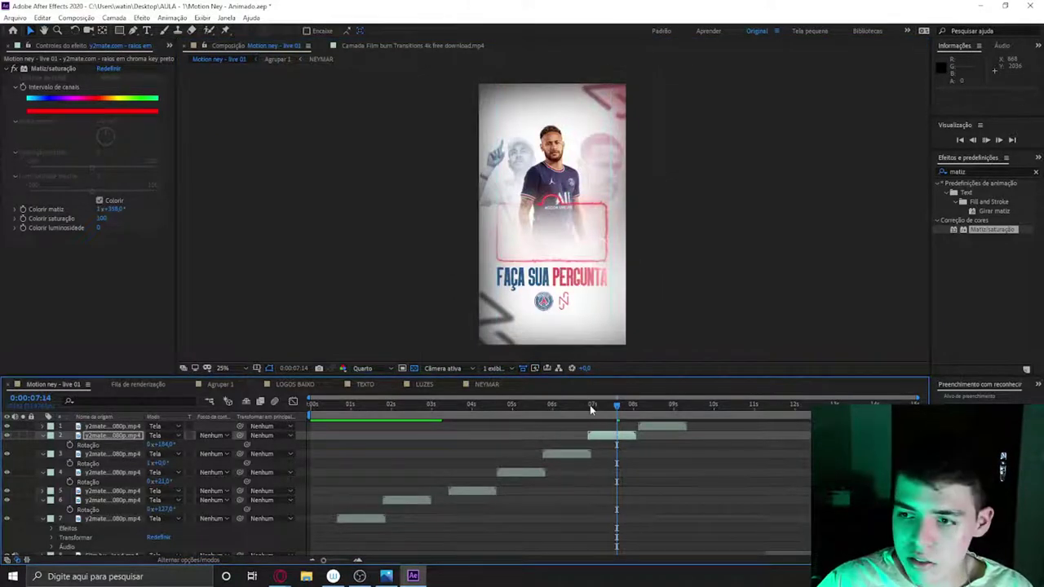
pyautogui.hotkey('ctrl', 'shift', 'h')
pyautogui.click(593, 410)
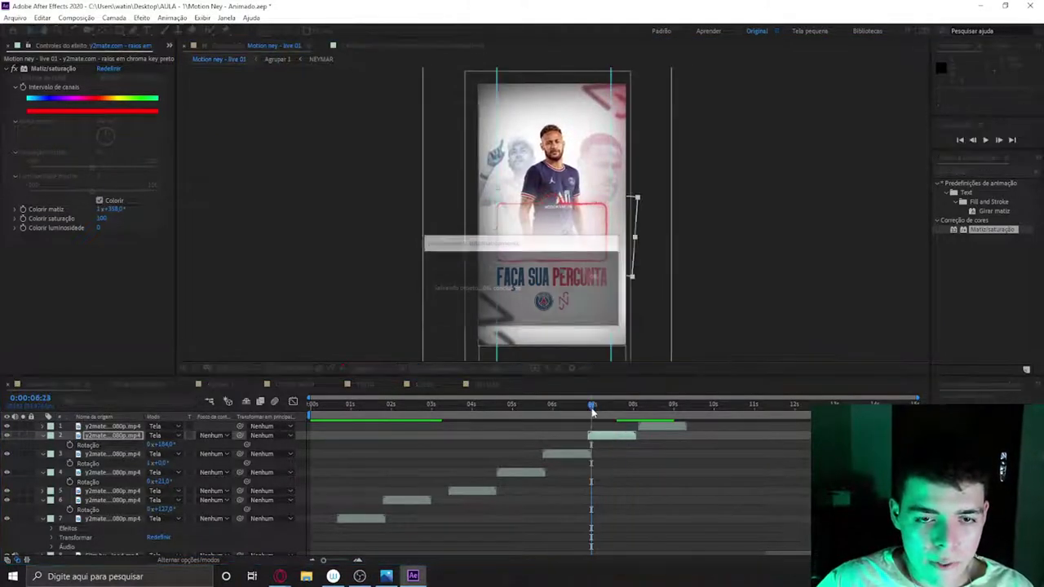
pyautogui.press('space')
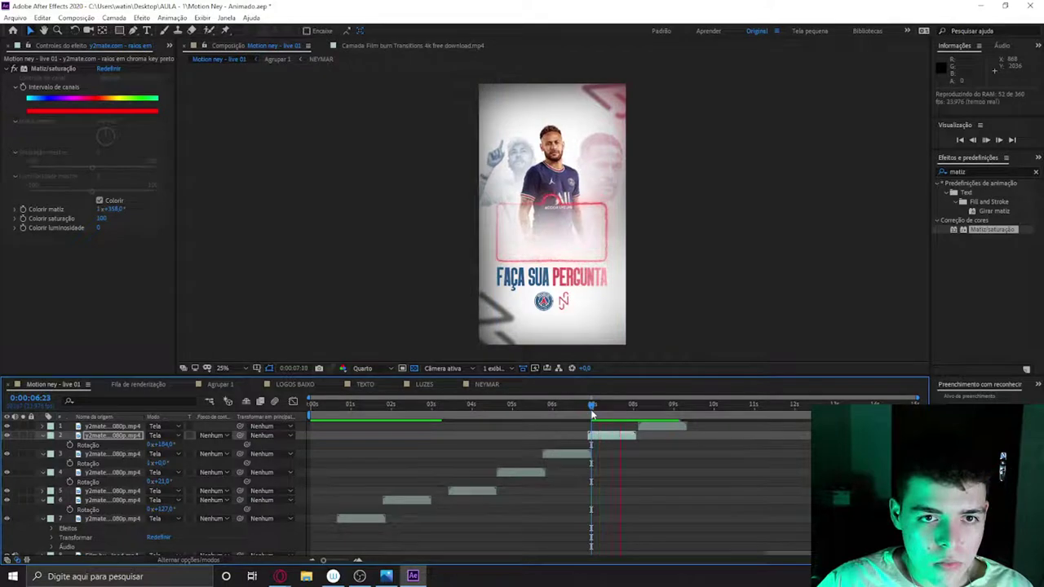
pyautogui.click(644, 424)
pyautogui.hotkey('ctrl', 'd')
# Start the newest lightning copy around 9 s and adjust its scale and rotation
pyautogui.moveTo(675, 426); pyautogui.dragTo(723, 436)
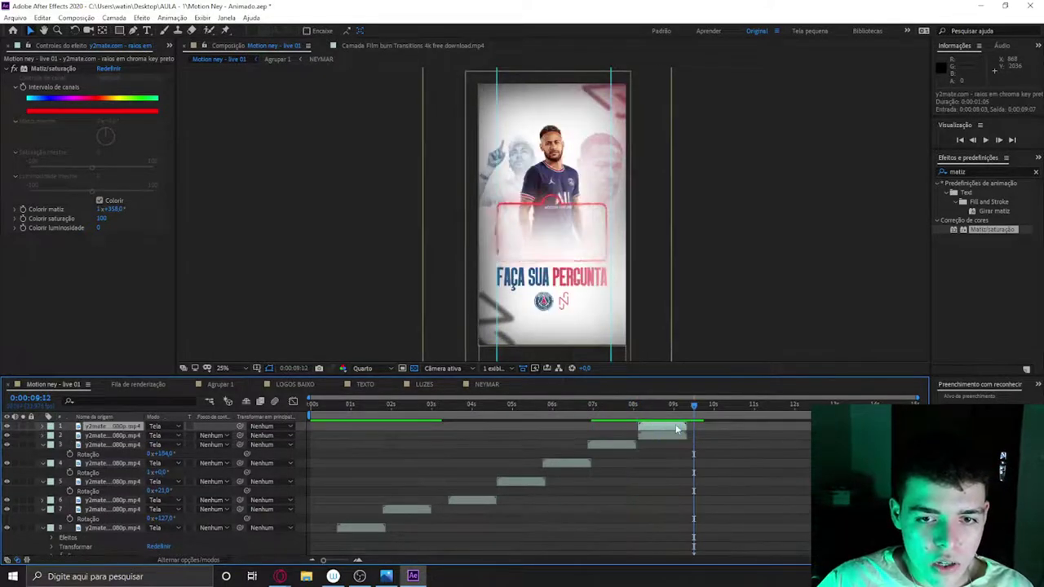
pyautogui.click(599, 315)
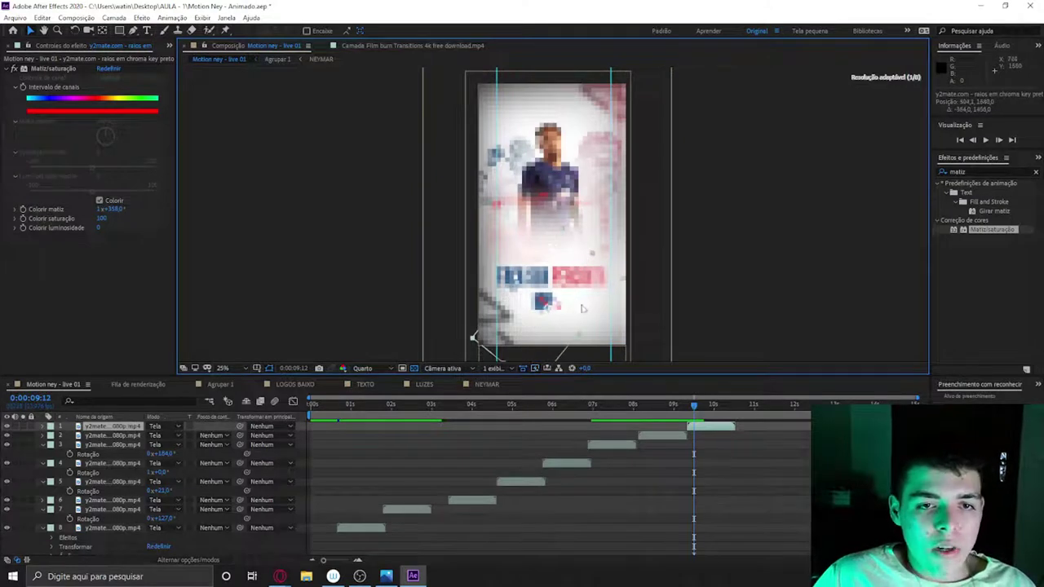
pyautogui.press('s')
pyautogui.moveTo(162, 438); pyautogui.dragTo(140, 436)
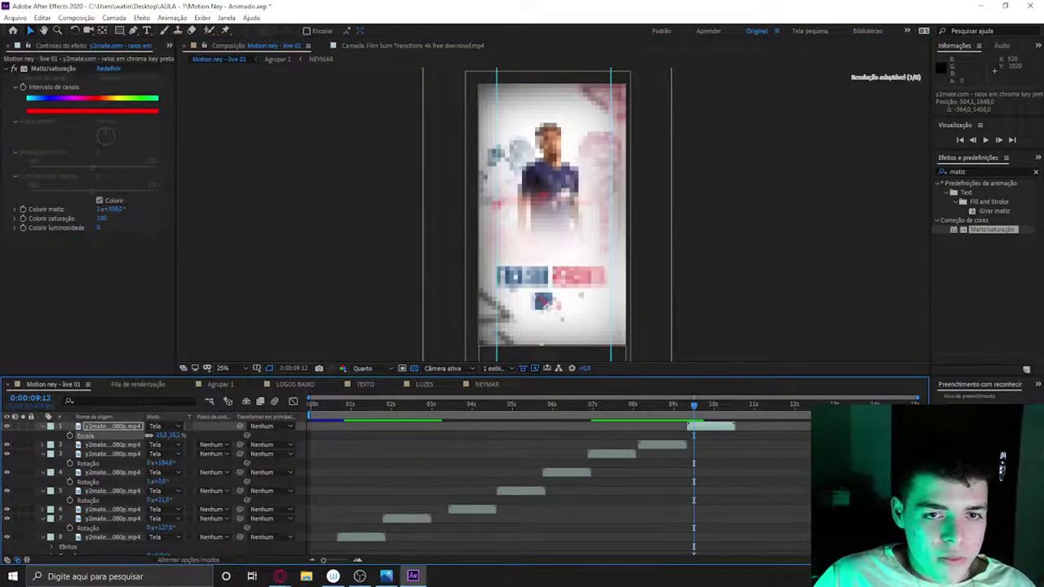
pyautogui.press('r')
pyautogui.press('space')
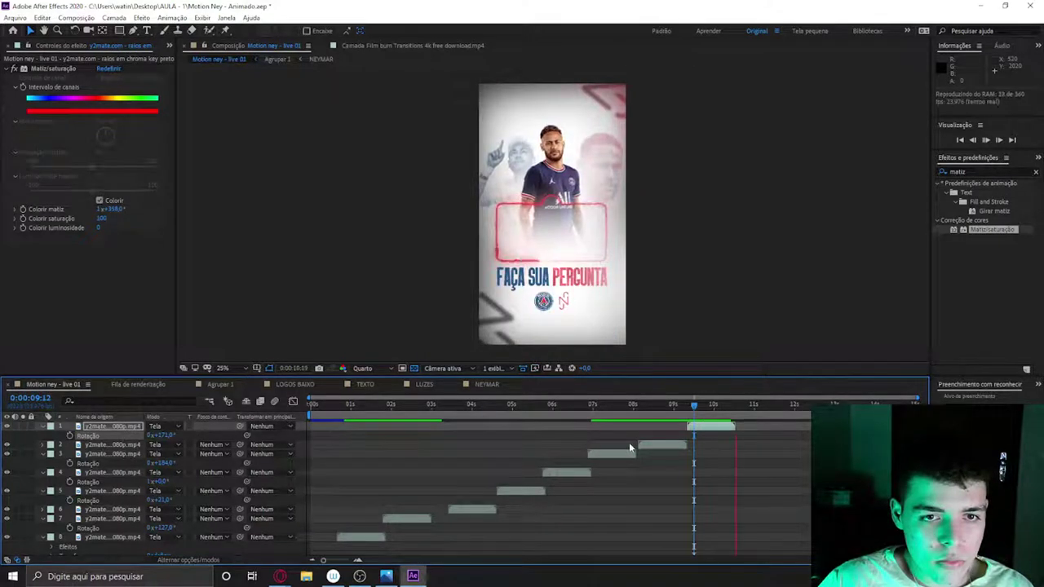
pyautogui.press('space')
pyautogui.moveTo(576, 309); pyautogui.dragTo(581, 310)
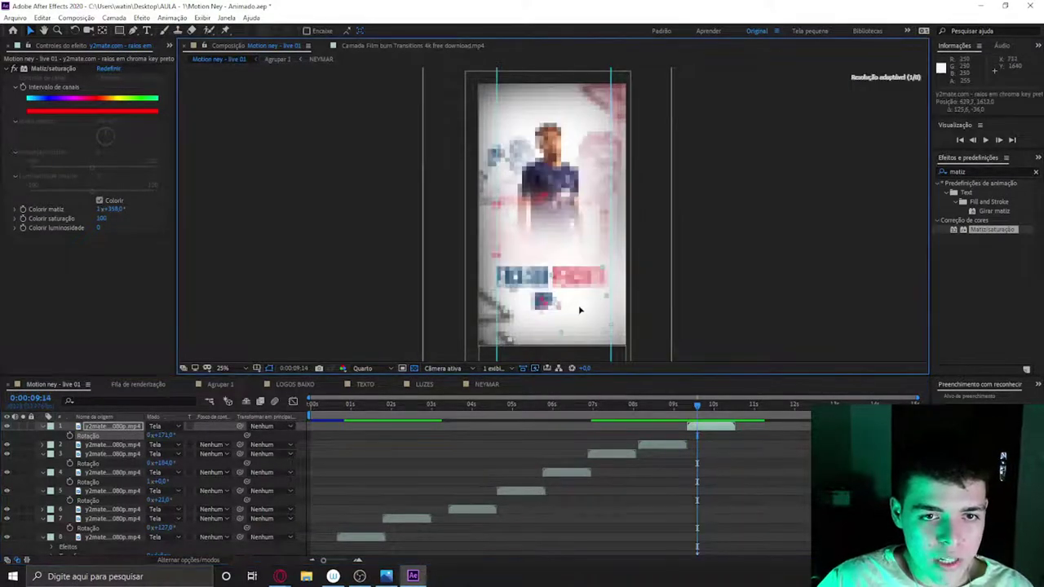
# Review the lightning around 9–11 s with the composition preview zoomed to 50%
pyautogui.moveTo(698, 405); pyautogui.dragTo(686, 406)
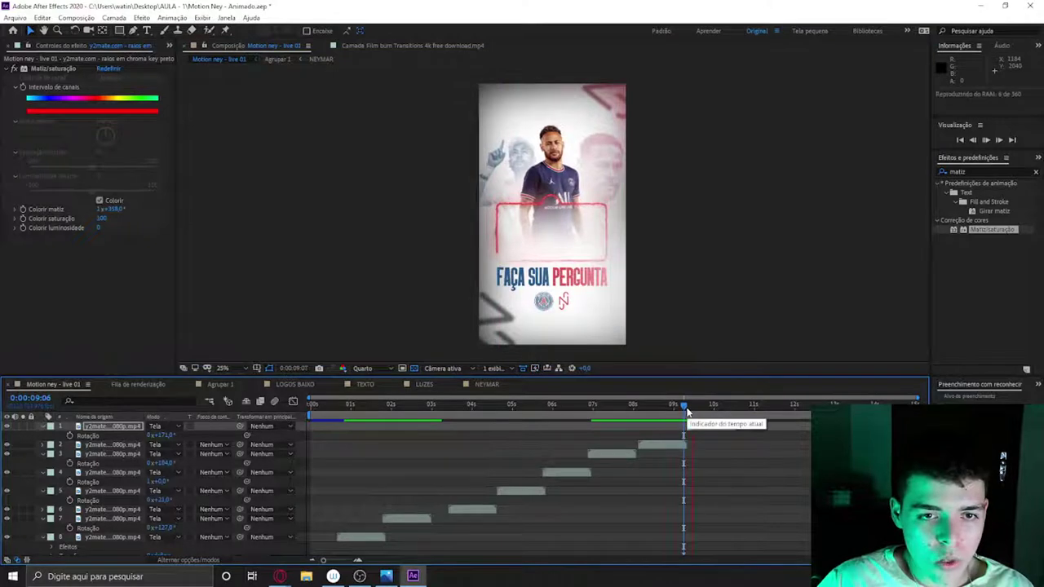
pyautogui.click(783, 405)
pyautogui.click(731, 431)
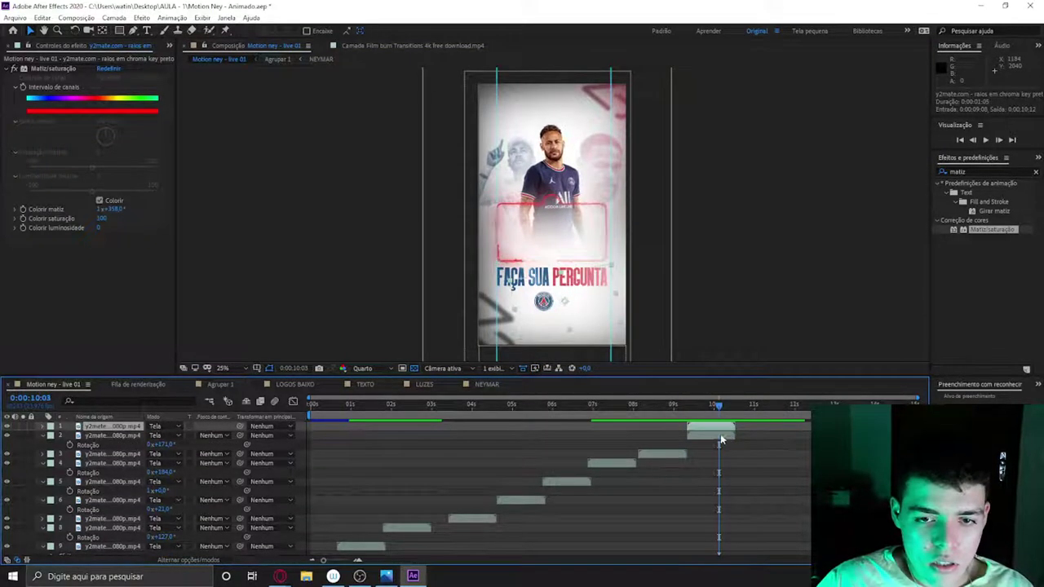
pyautogui.click(718, 428)
pyautogui.click(714, 404)
pyautogui.press('u')
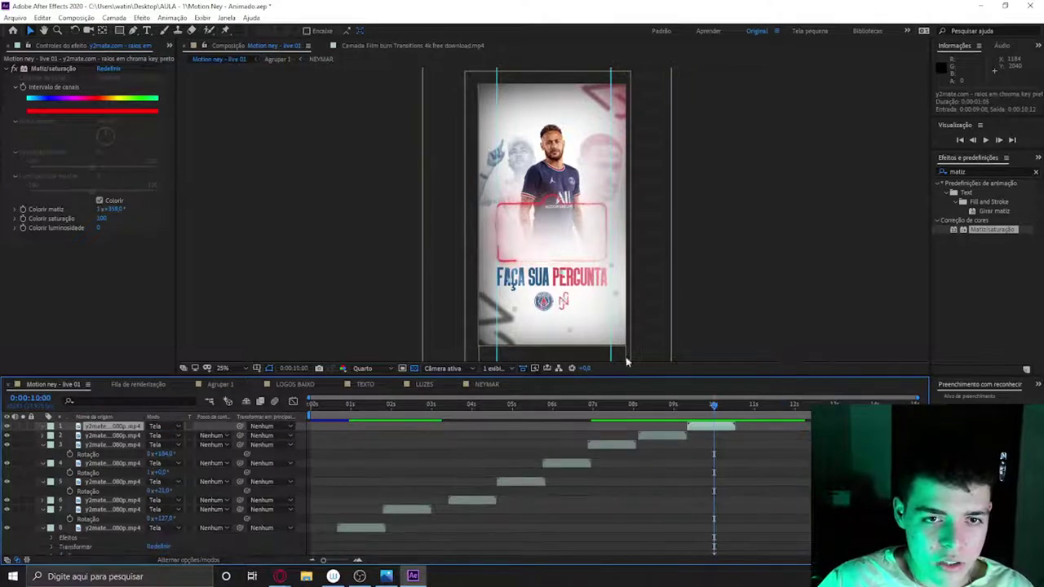
pyautogui.press('.')
pyautogui.click(642, 313)
pyautogui.press('space')
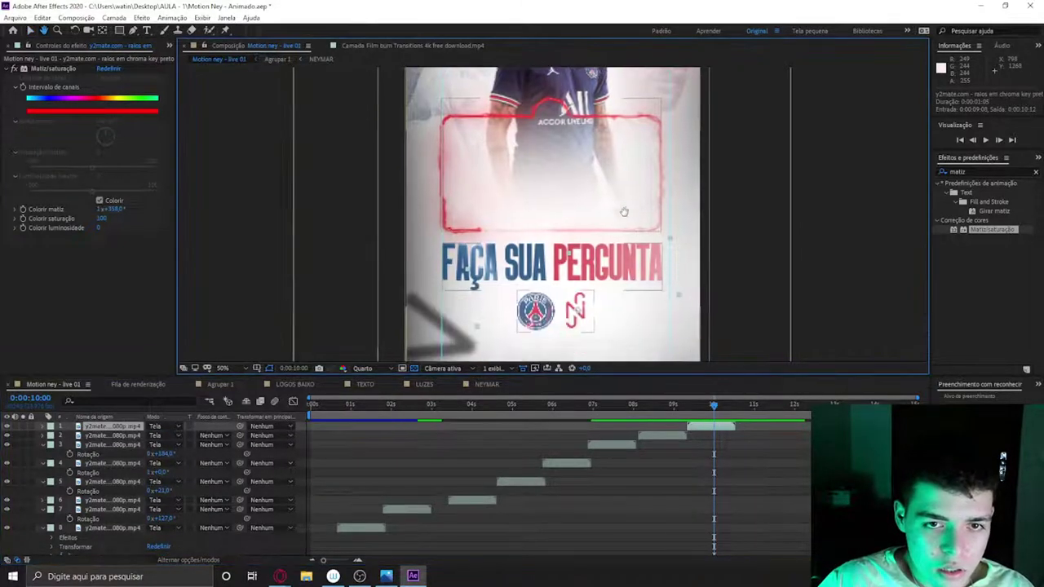
pyautogui.press('space')
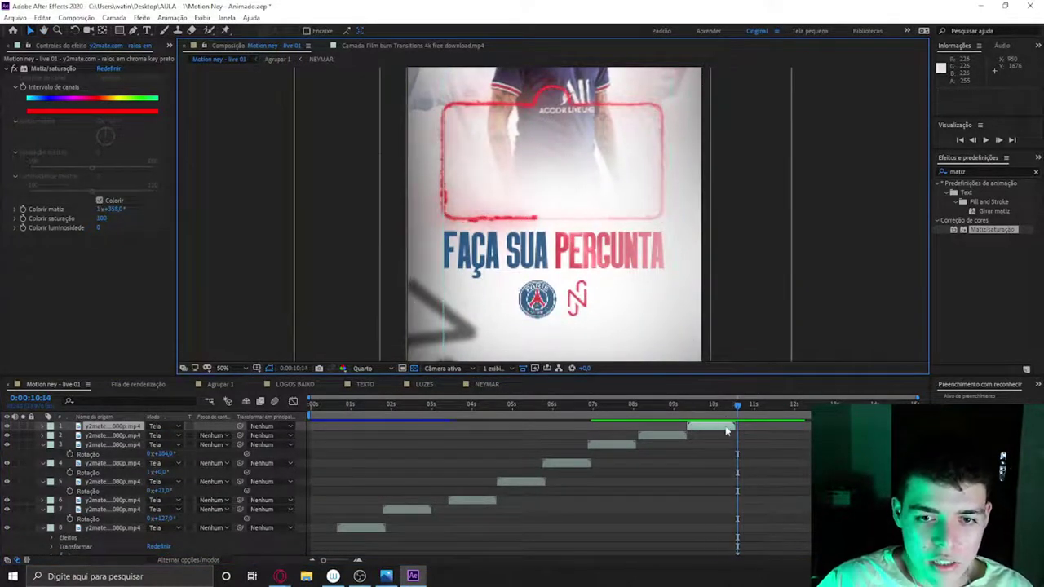
# Add a ninth lightning copy starting at 0:00:10:14 and set the preview zoom back to 25%
pyautogui.hotkey('ctrl', 'd')
pyautogui.moveTo(718, 426); pyautogui.dragTo(765, 427)
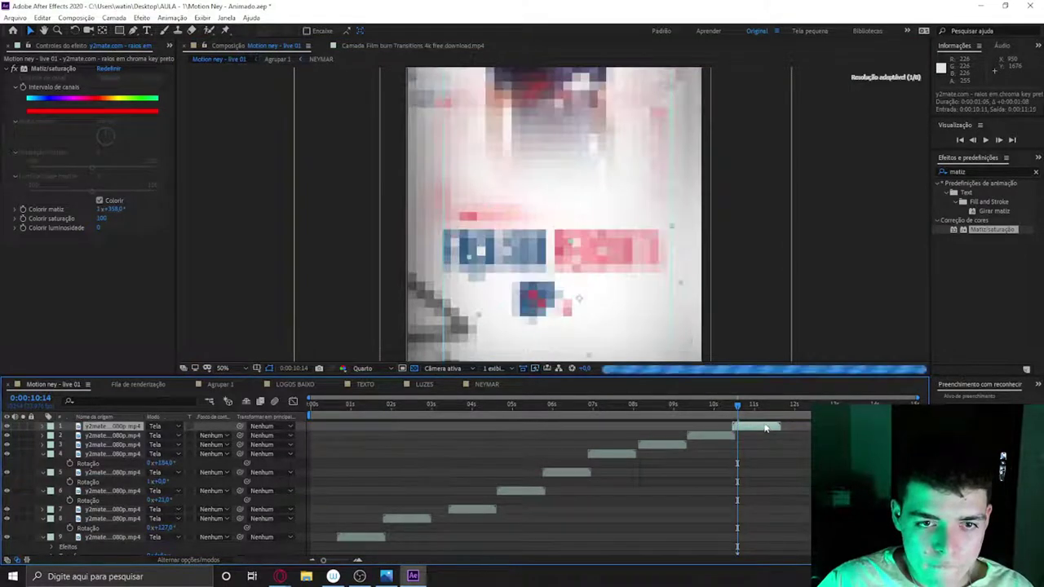
pyautogui.press('r')
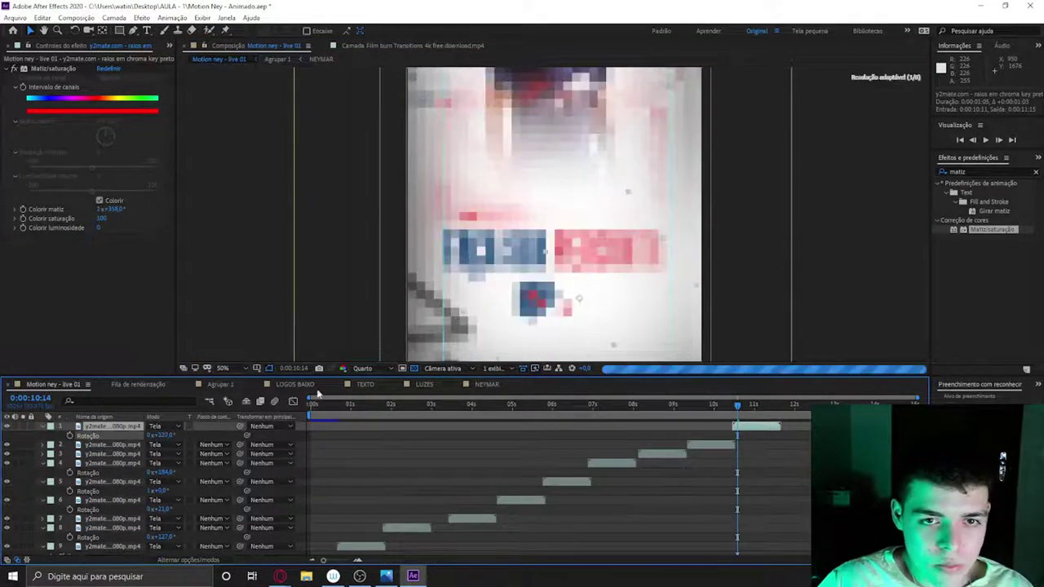
pyautogui.scroll(-4, 596, 175)
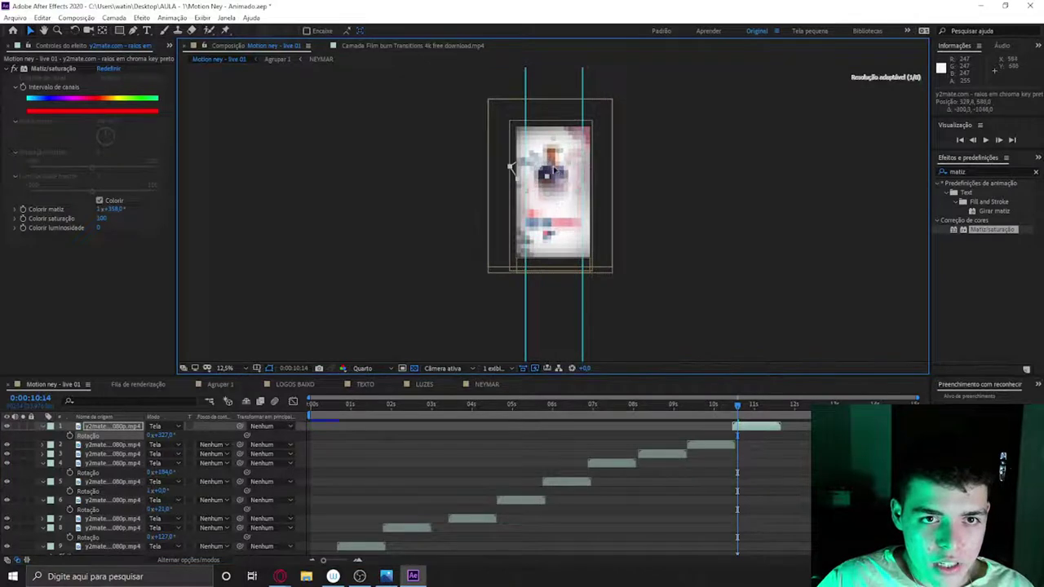
pyautogui.press('pagedown')
pyautogui.press('pagedown')
pyautogui.press('pagedown')
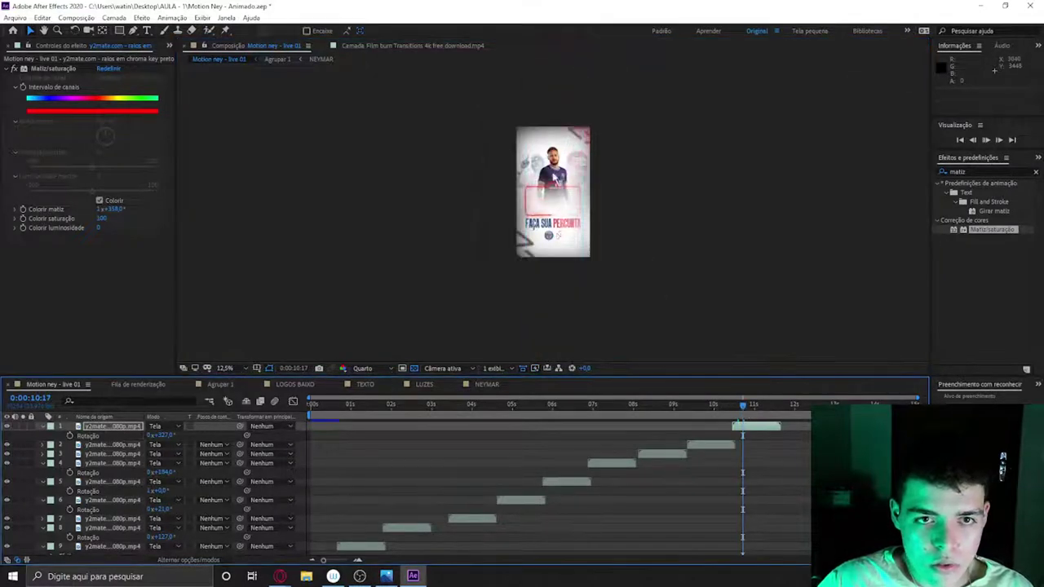
pyautogui.scroll(2, 548, 143)
# Duplicate the top lightning layer and shift the copy about 1:06 later
pyautogui.press('space')
pyautogui.click(767, 430)
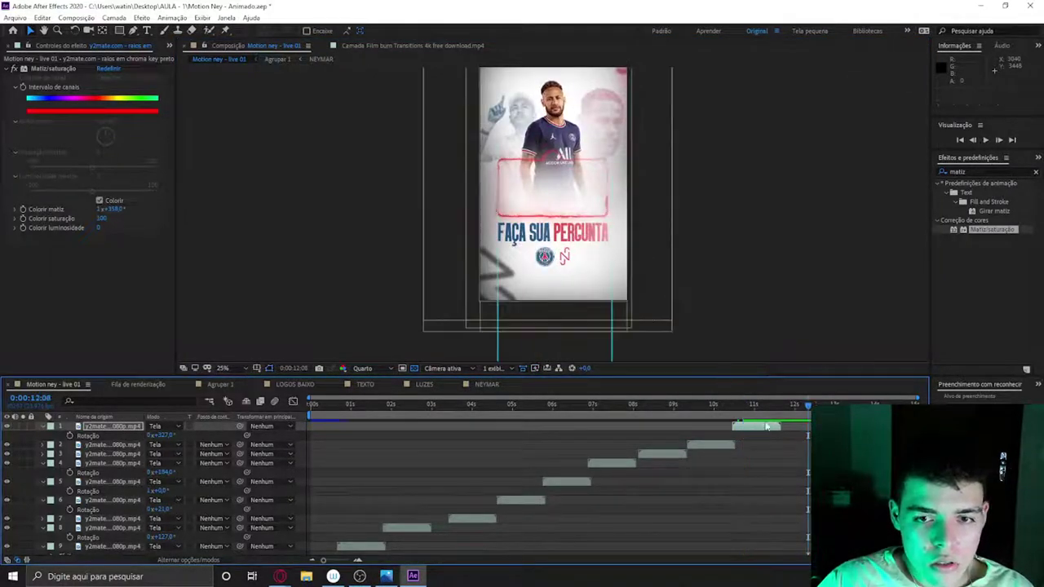
pyautogui.hotkey('ctrl', 'd')
pyautogui.moveTo(768, 429); pyautogui.dragTo(818, 429)
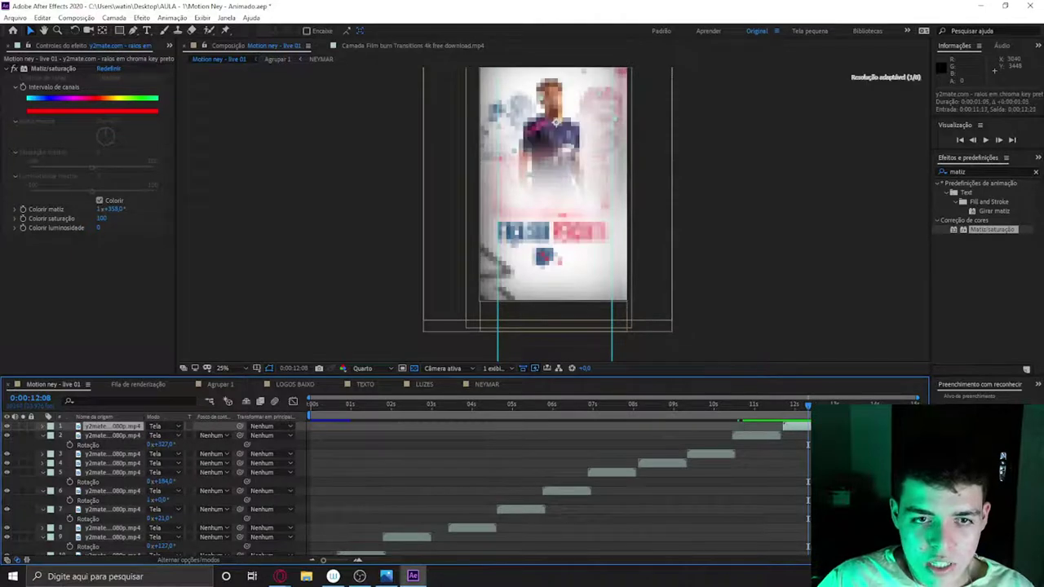
pyautogui.scroll(-1, 526, 151)
# Rotate the new lightning copy and move it toward the lower right of the frame
pyautogui.moveTo(582, 166); pyautogui.dragTo(586, 167)
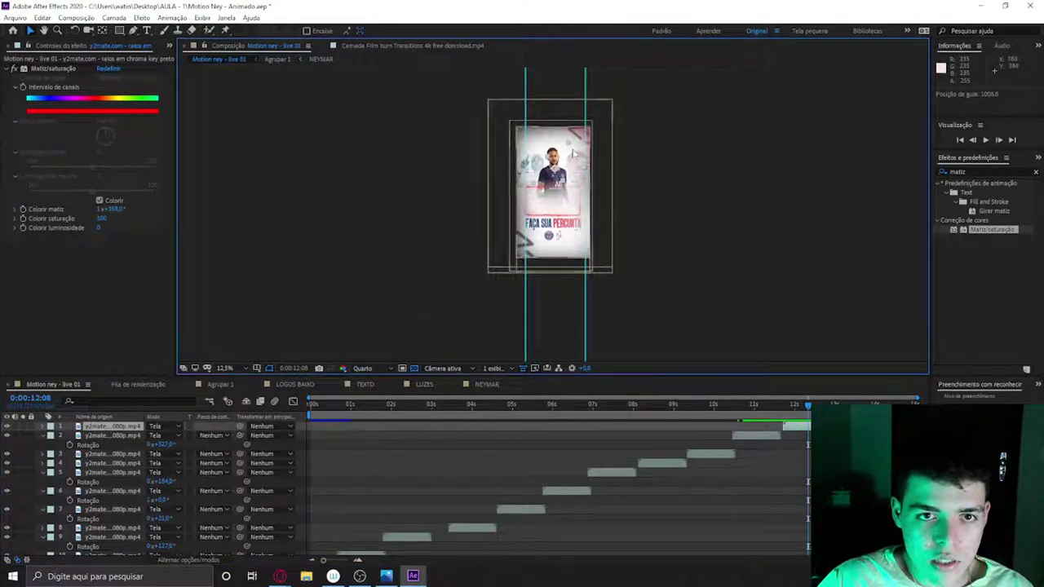
pyautogui.moveTo(587, 123); pyautogui.dragTo(541, 249)
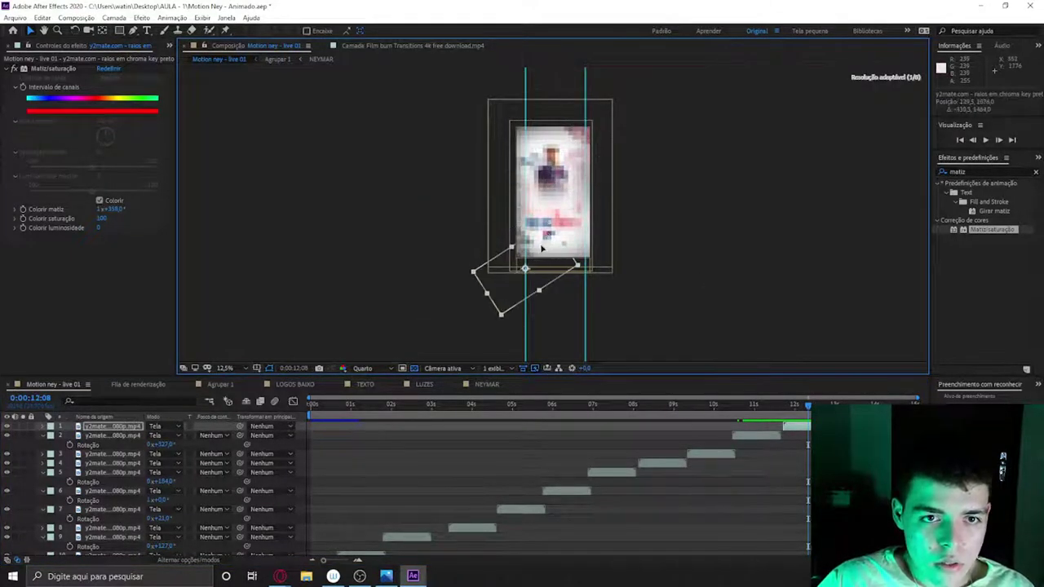
pyautogui.press('r')
pyautogui.moveTo(166, 435); pyautogui.dragTo(194, 437)
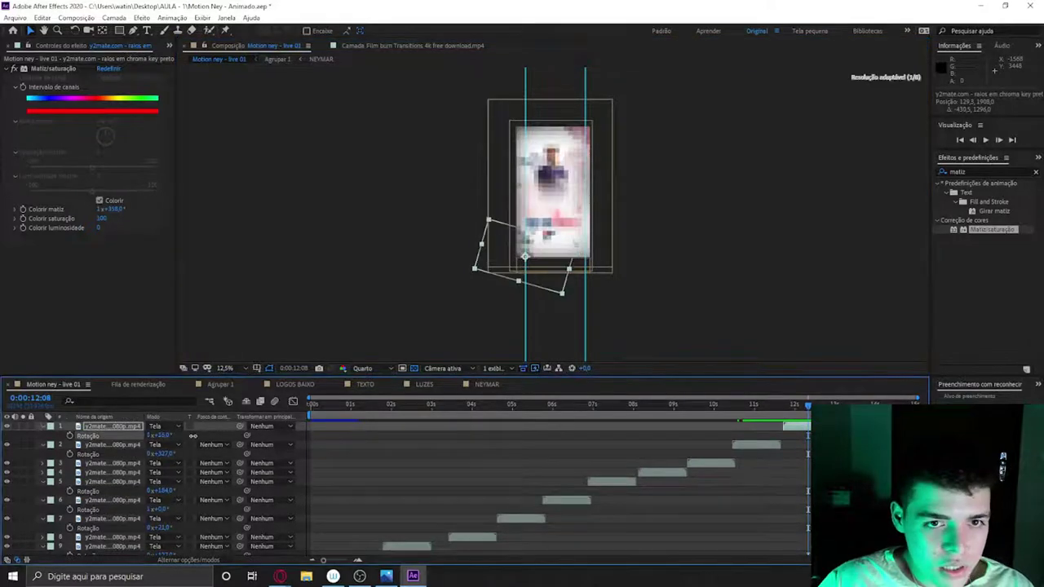
pyautogui.moveTo(518, 303); pyautogui.dragTo(564, 275)
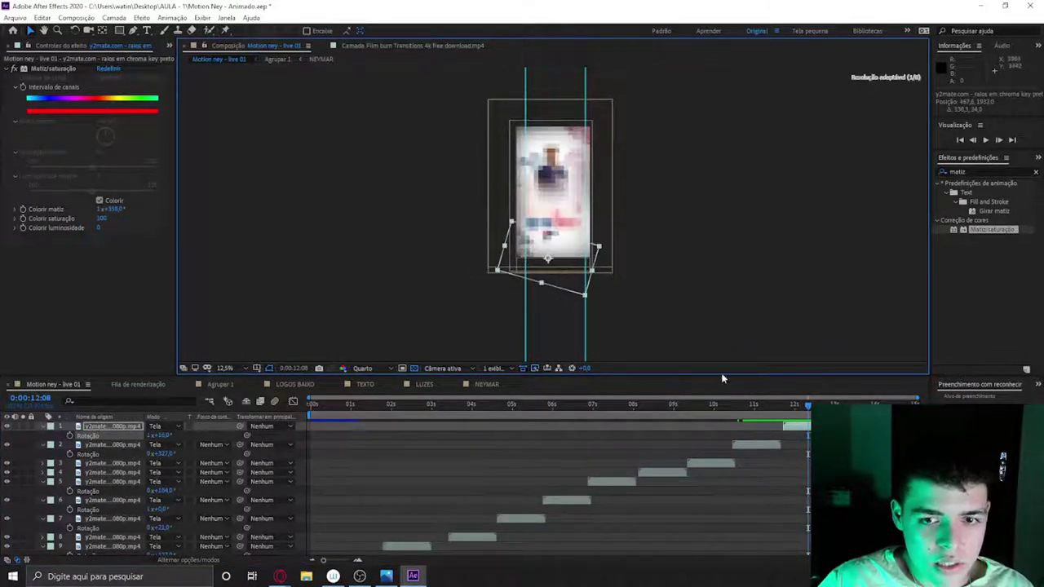
# Preview, then shift the lightning copy up and right and refine its rotation
pyautogui.press('F2')
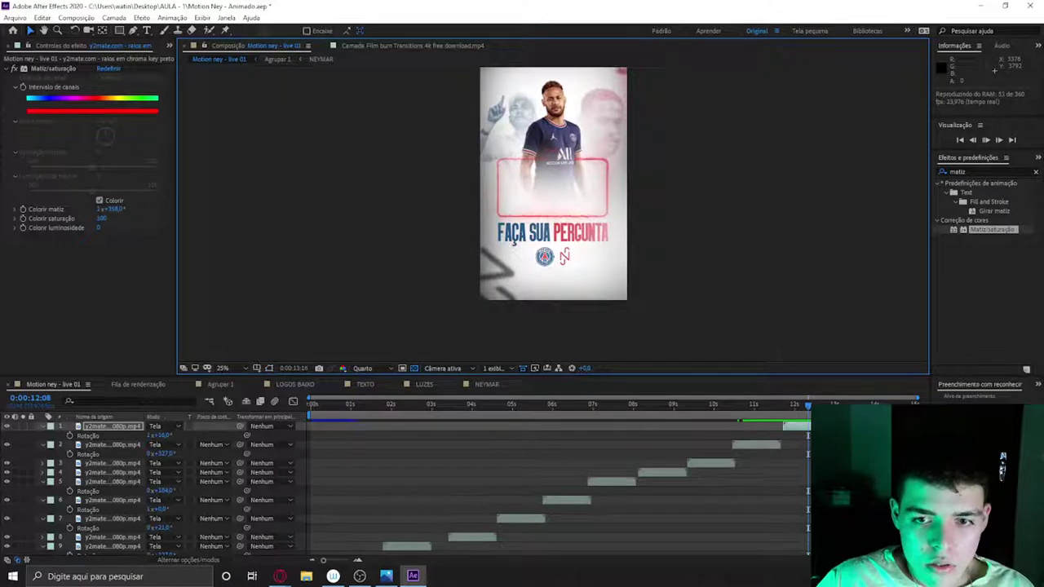
pyautogui.press('space')
pyautogui.click(544, 302)
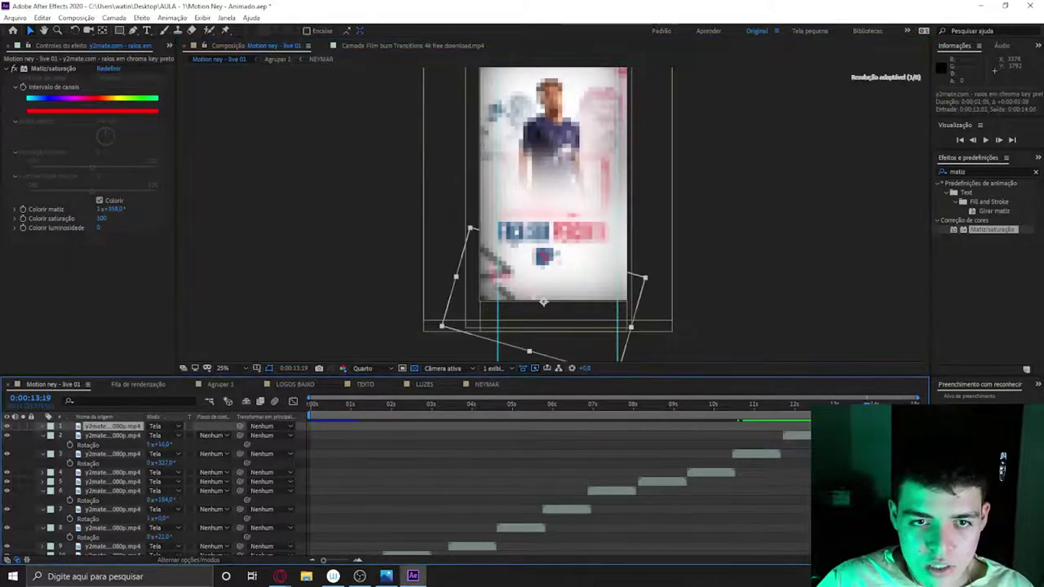
pyautogui.moveTo(543, 302); pyautogui.dragTo(573, 230)
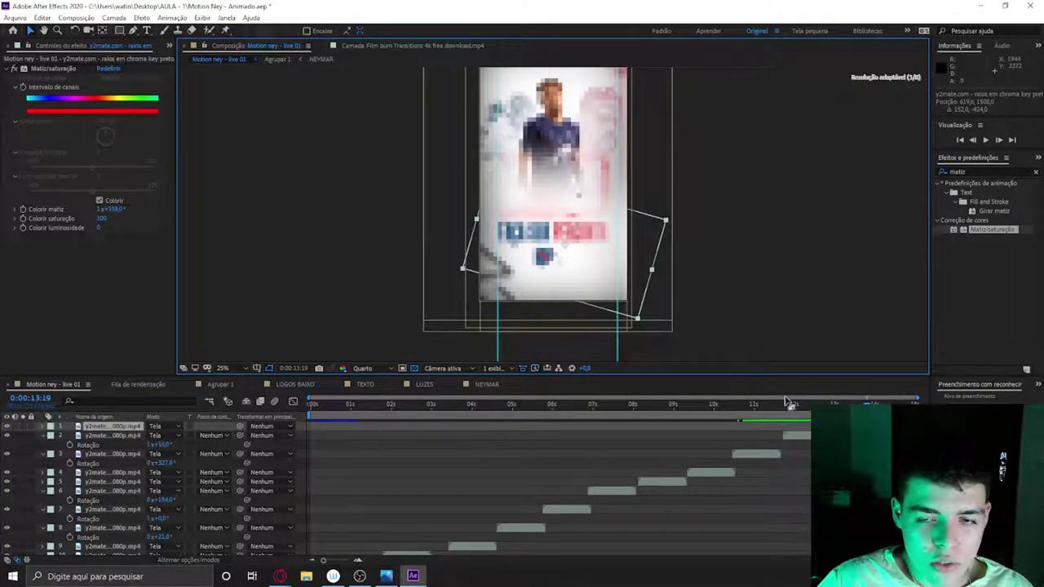
pyautogui.press('r')
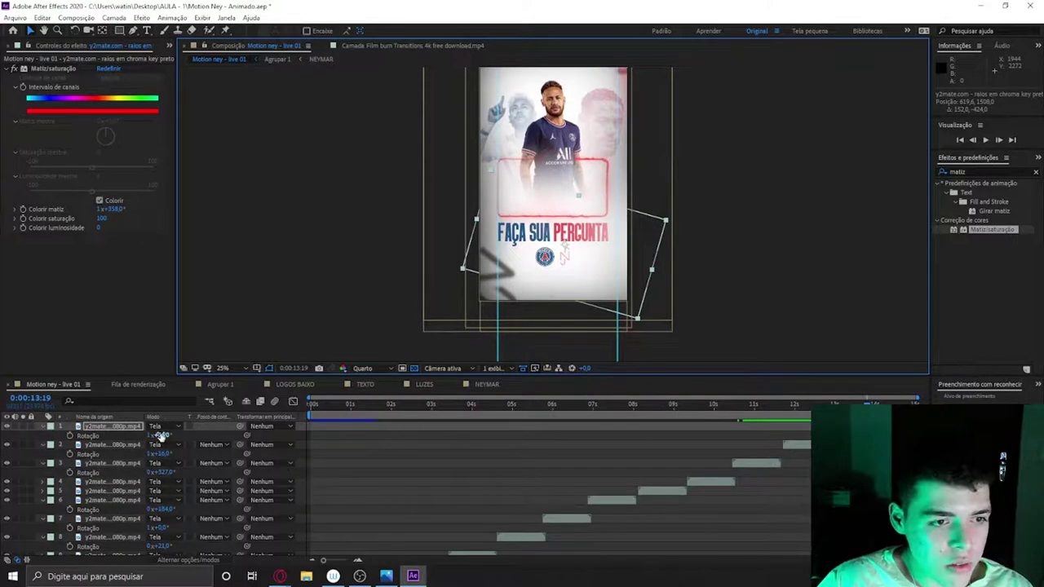
pyautogui.moveTo(160, 437); pyautogui.dragTo(153, 435)
pyautogui.press('space')
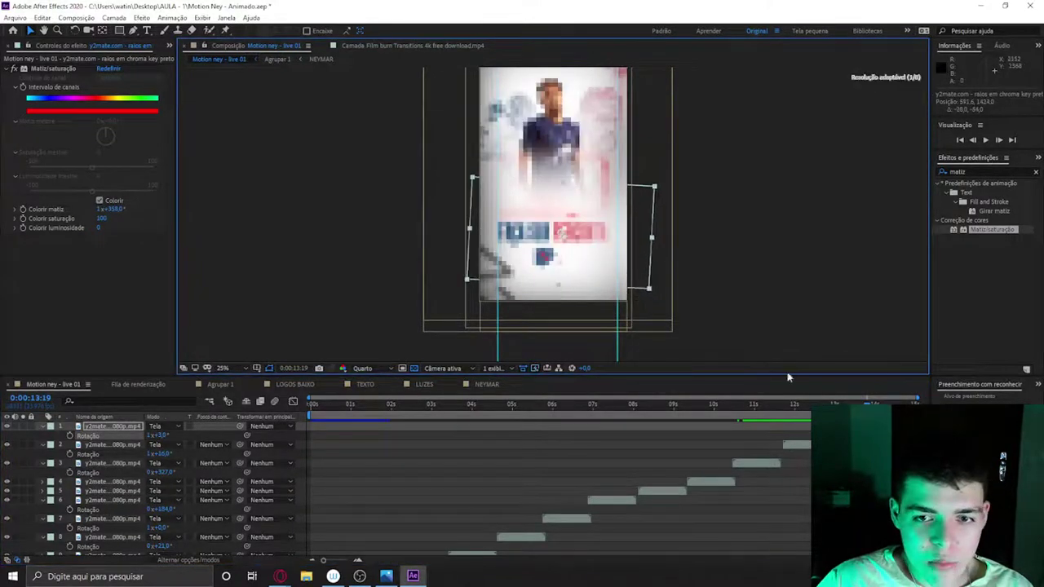
pyautogui.press('space')
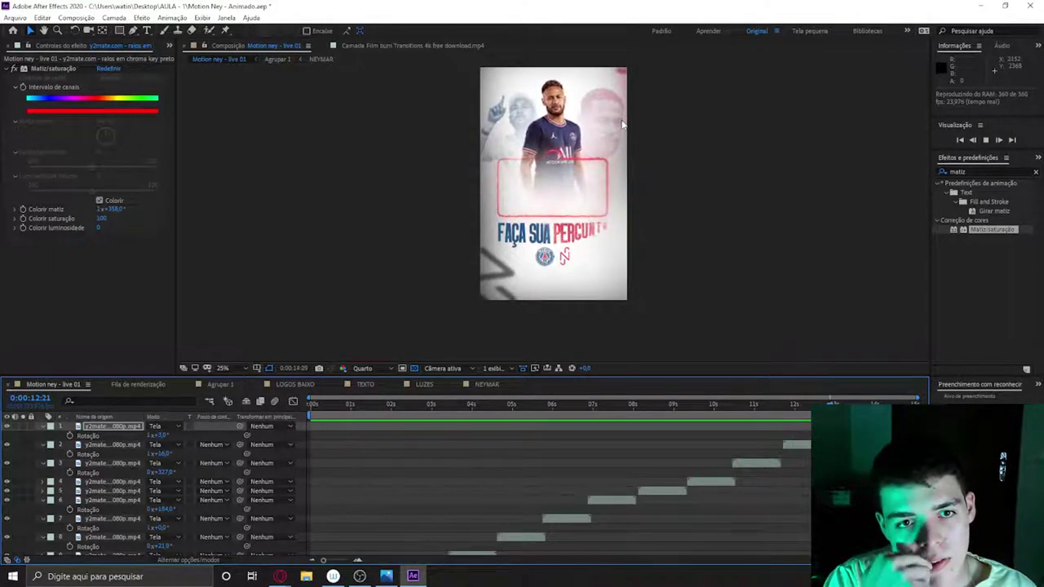
# Collapse the Rotation properties of the lightning layers at the 5-second mark
pyautogui.press('space')
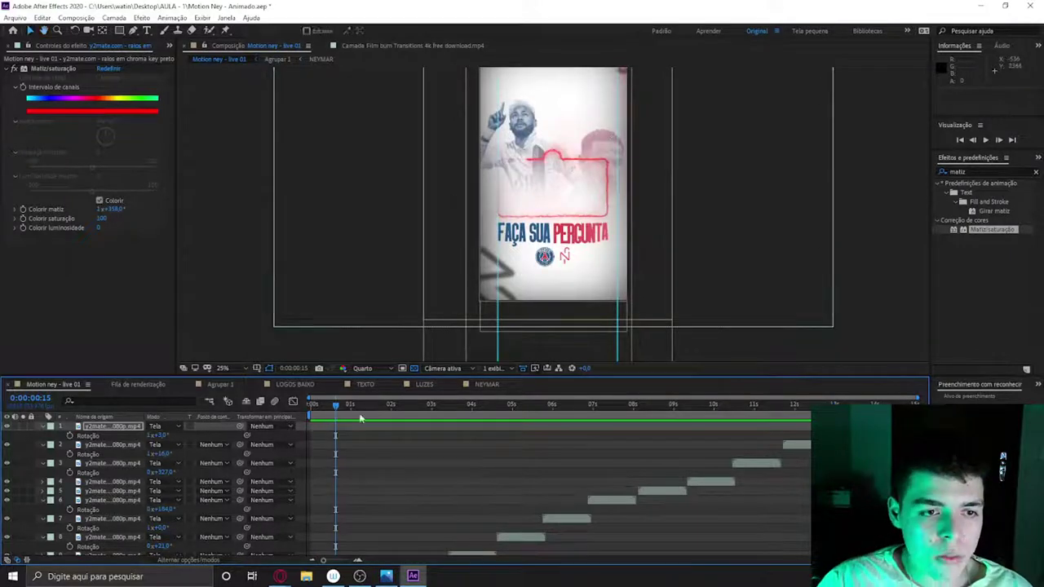
pyautogui.click(541, 404)
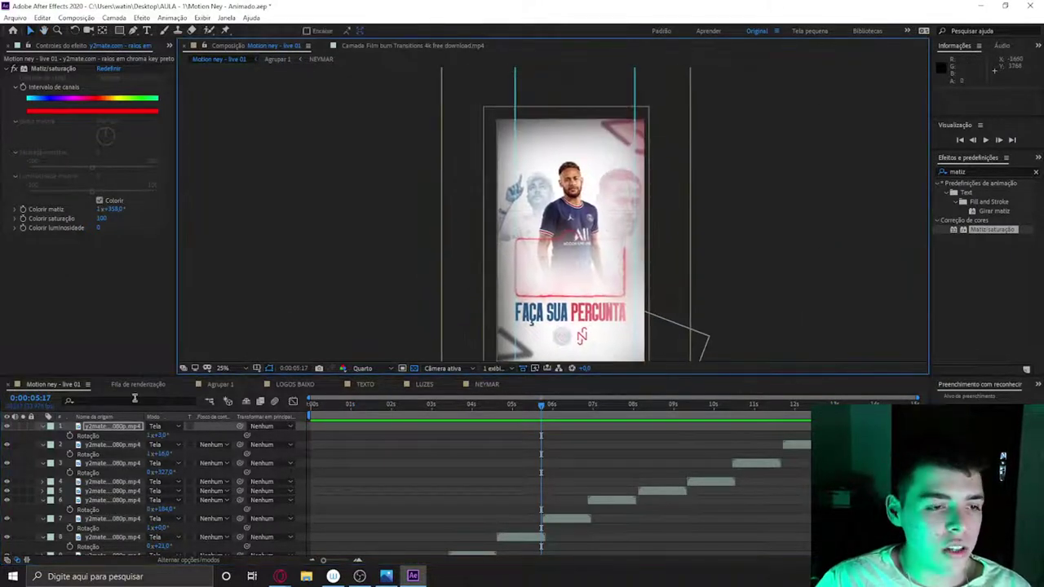
pyautogui.click(44, 428)
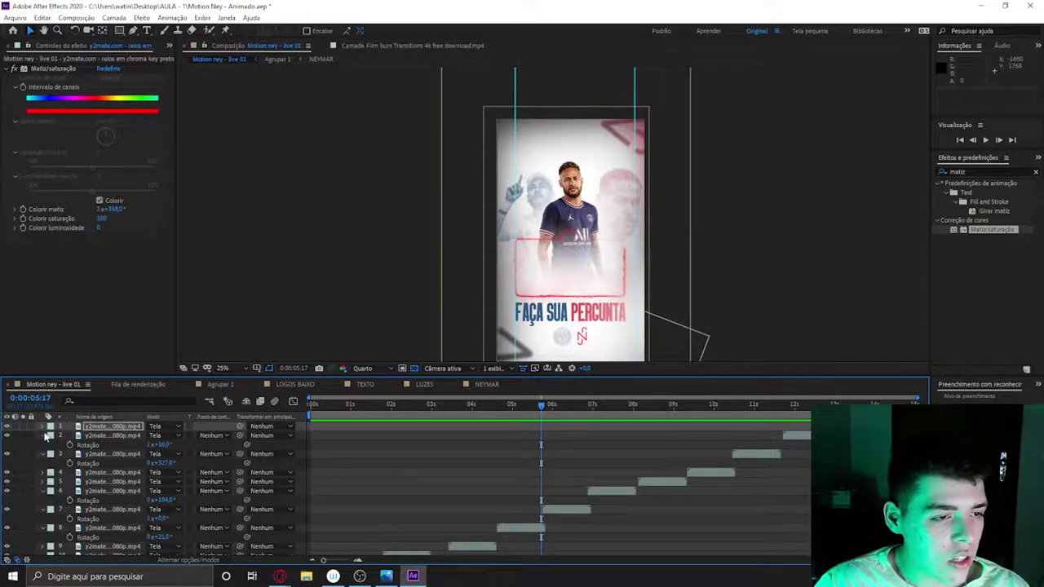
pyautogui.click(44, 436)
pyautogui.click(44, 446)
pyautogui.click(44, 473)
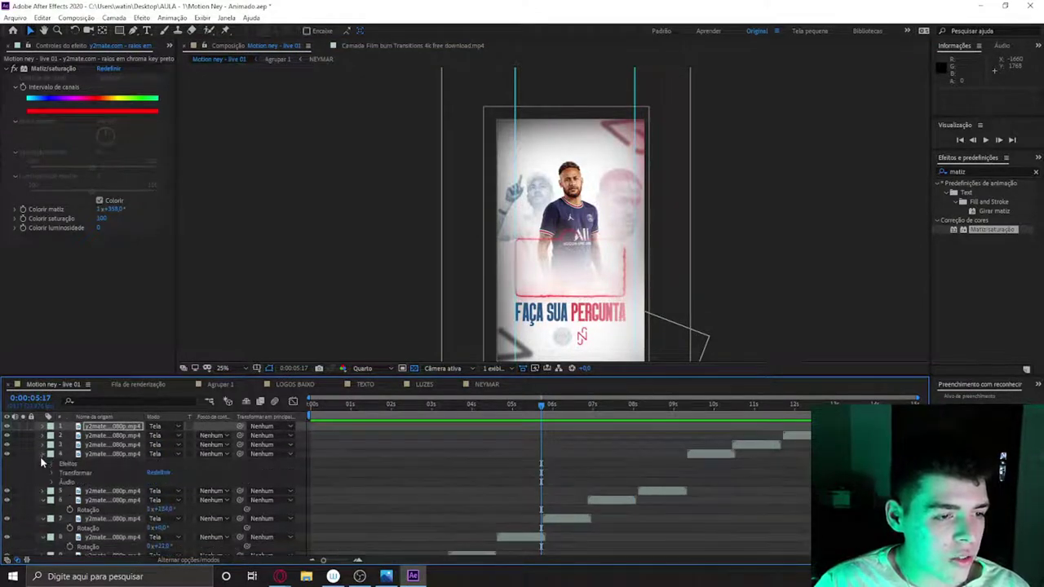
pyautogui.click(44, 482)
# Select lightning layers 8–11 and bring up their context menu
pyautogui.scroll(-2, 102, 501)
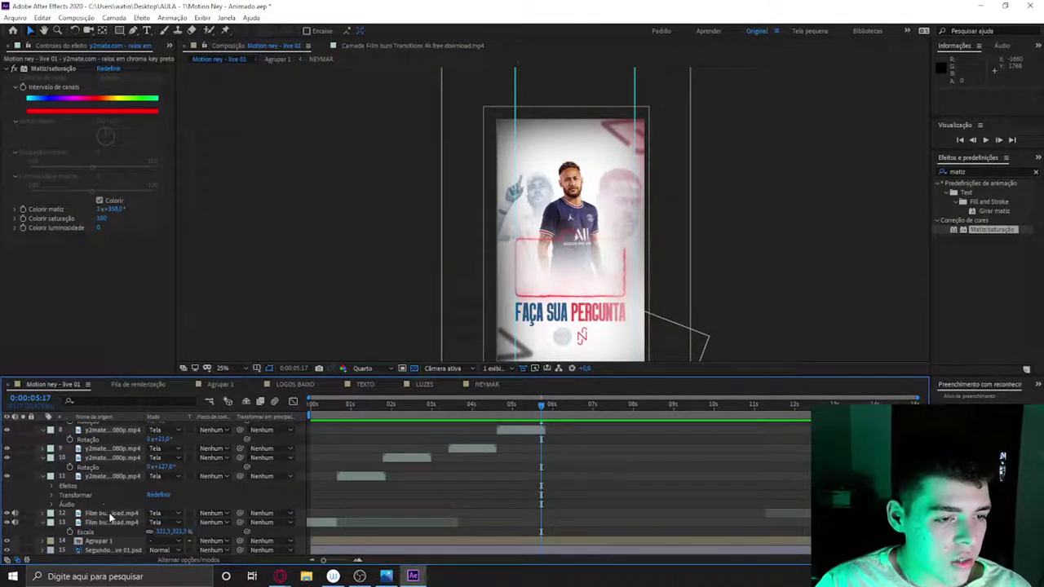
pyautogui.moveTo(114, 489); pyautogui.dragTo(114, 426)
pyautogui.rightClick(116, 480)
# Pre-compose the selected lightning layers into Pré-composição 1 and preview
pyautogui.click(155, 414)
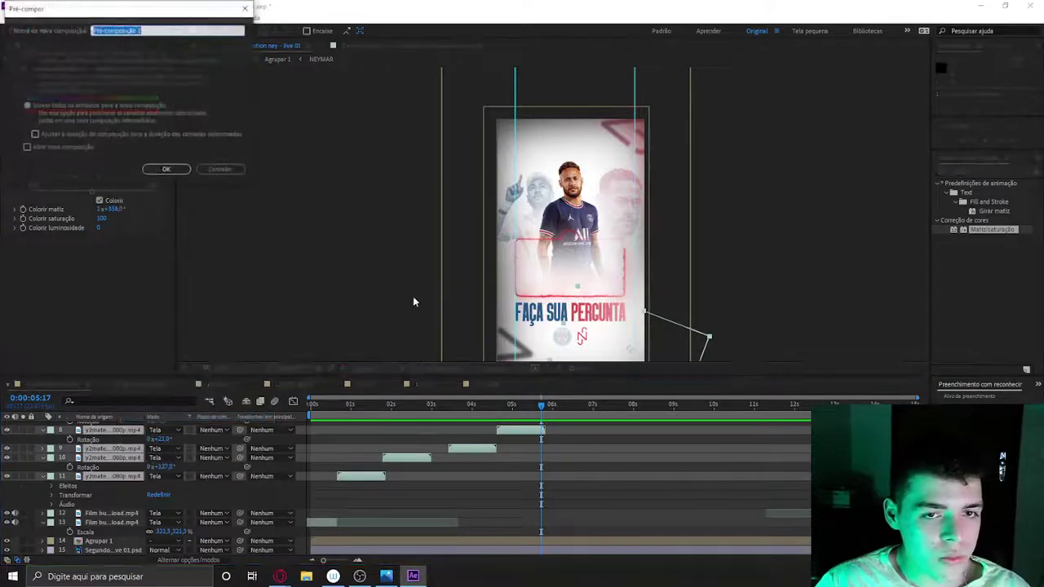
pyautogui.click(157, 170)
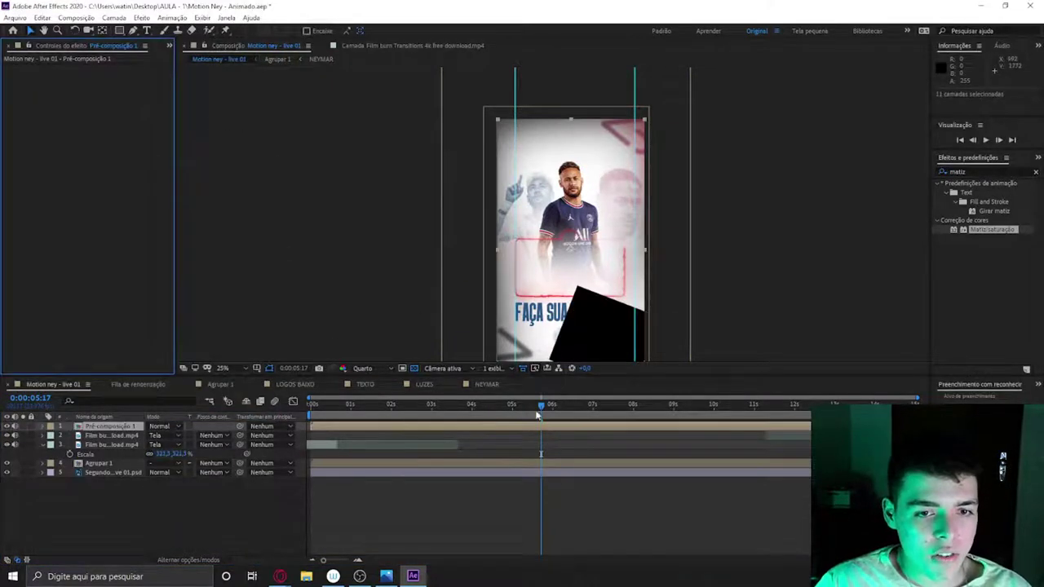
pyautogui.press('space')
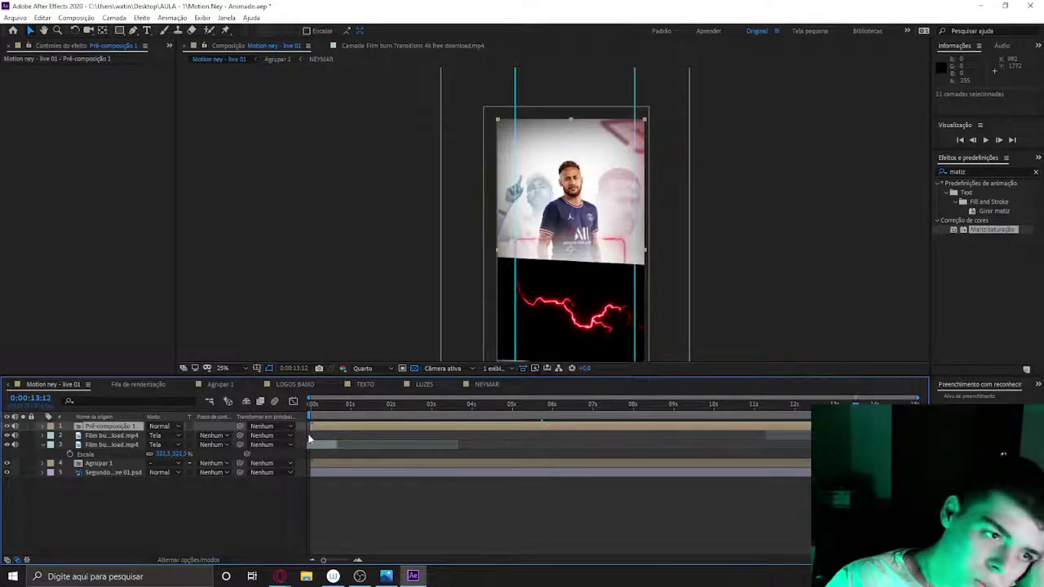
# Set Pré-composição 1's blending mode to Tela and return to the story's start
pyautogui.click(171, 427)
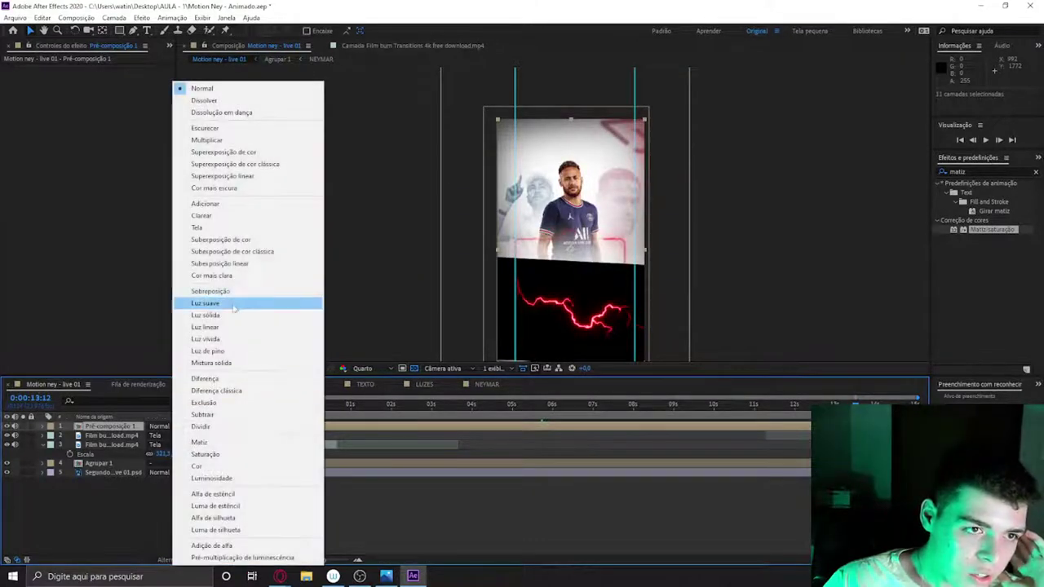
pyautogui.click(215, 230)
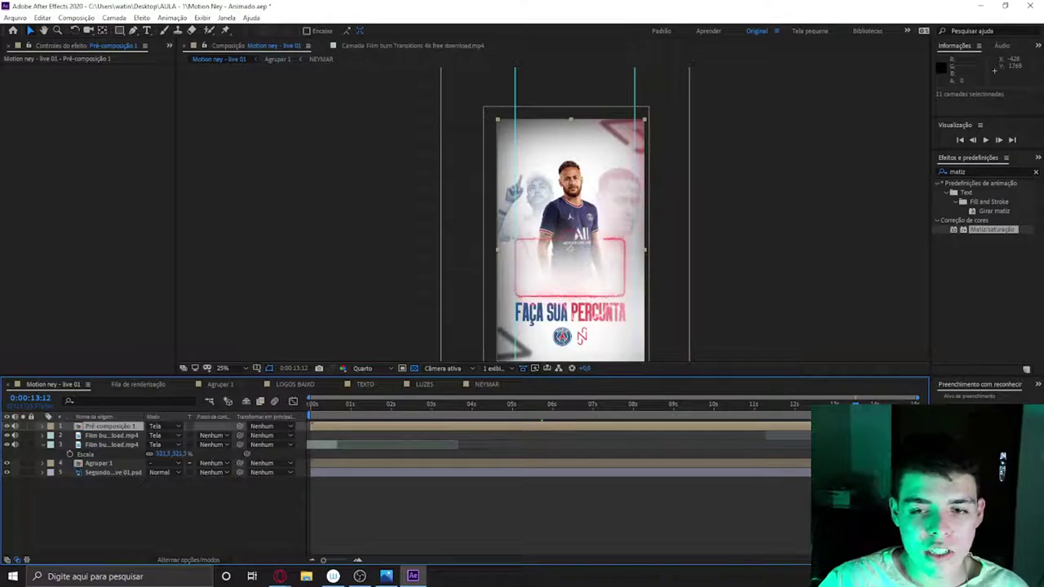
pyautogui.click(363, 404)
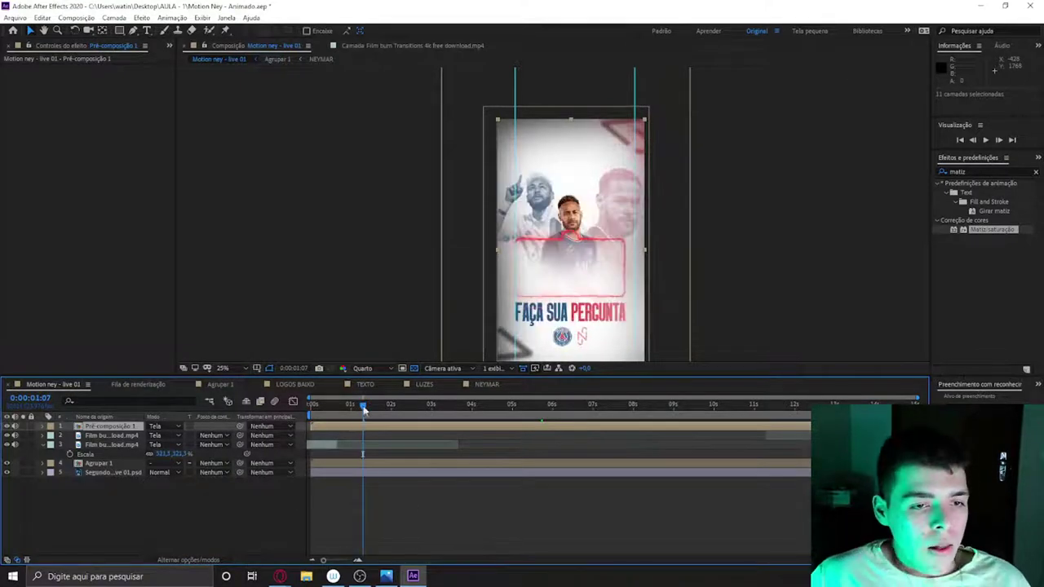
pyautogui.moveTo(365, 411); pyautogui.dragTo(319, 408)
# Add an adjustment layer on top and apply Cor de Lumetri to it
pyautogui.rightClick(261, 495)
pyautogui.moveTo(343, 378)
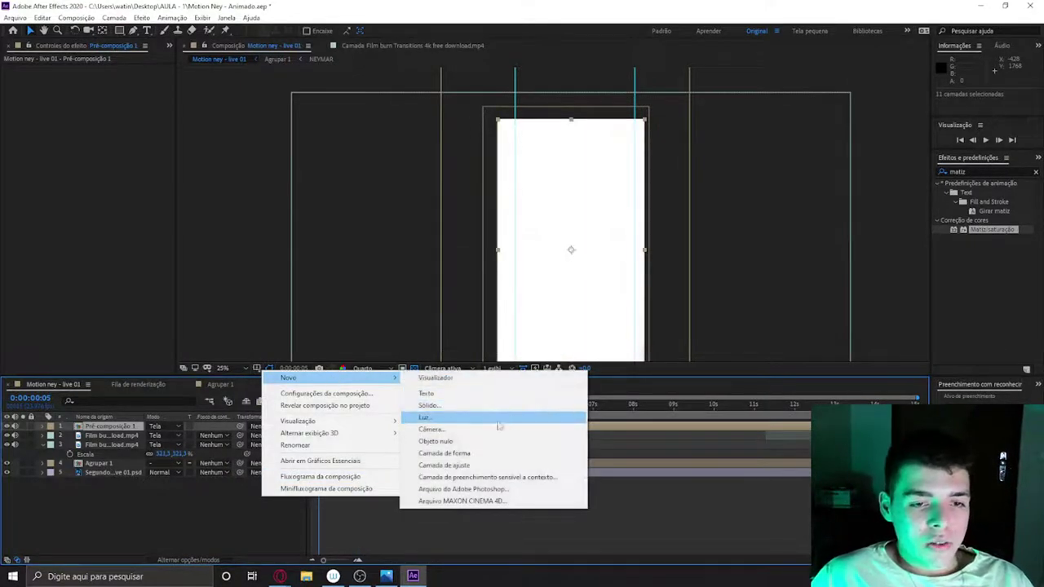
pyautogui.click(457, 465)
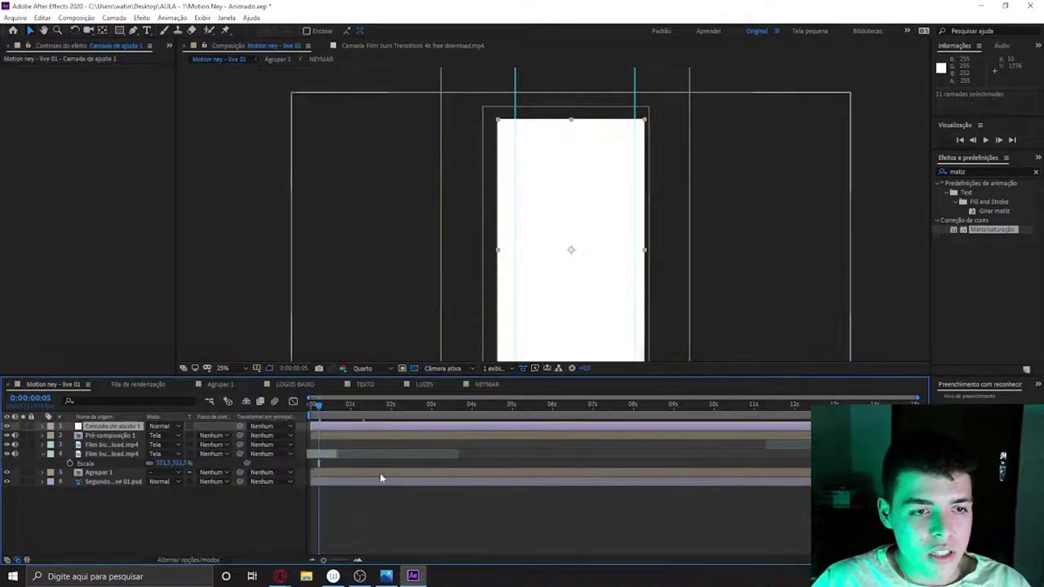
pyautogui.click(985, 175)
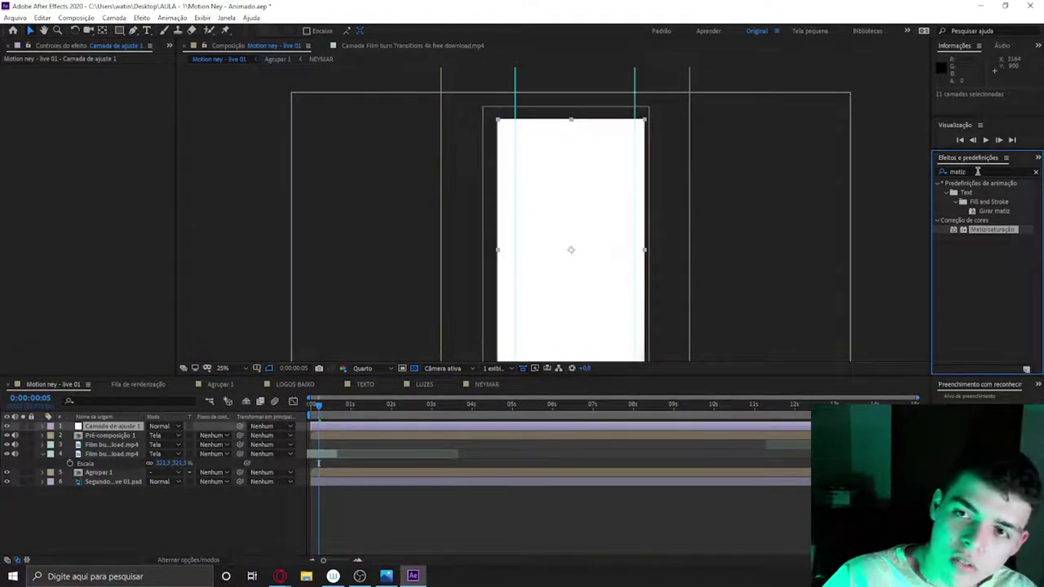
pyautogui.click(977, 172)
pyautogui.write('cor de')
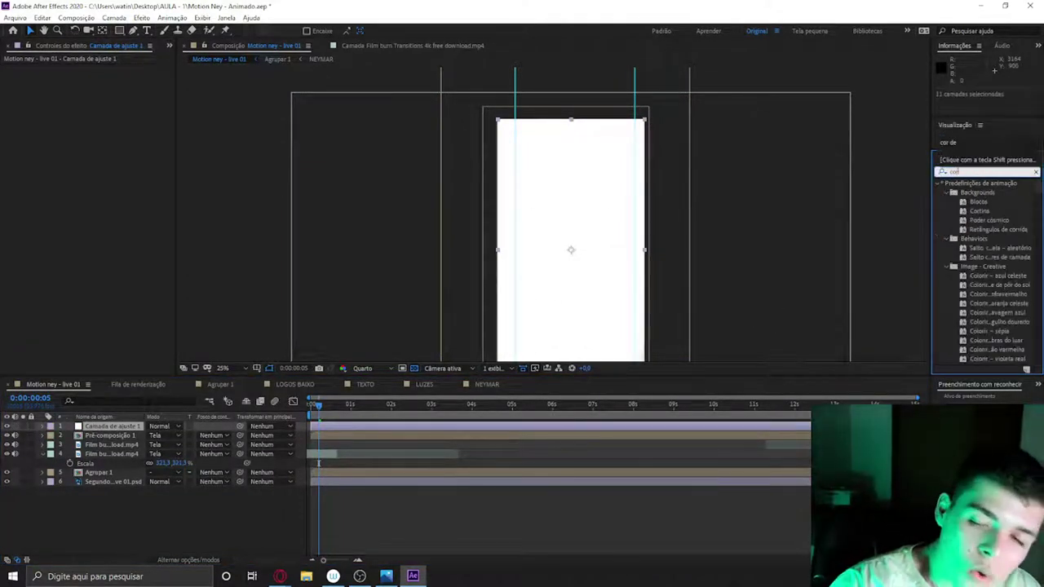
pyautogui.doubleClick(1000, 258)
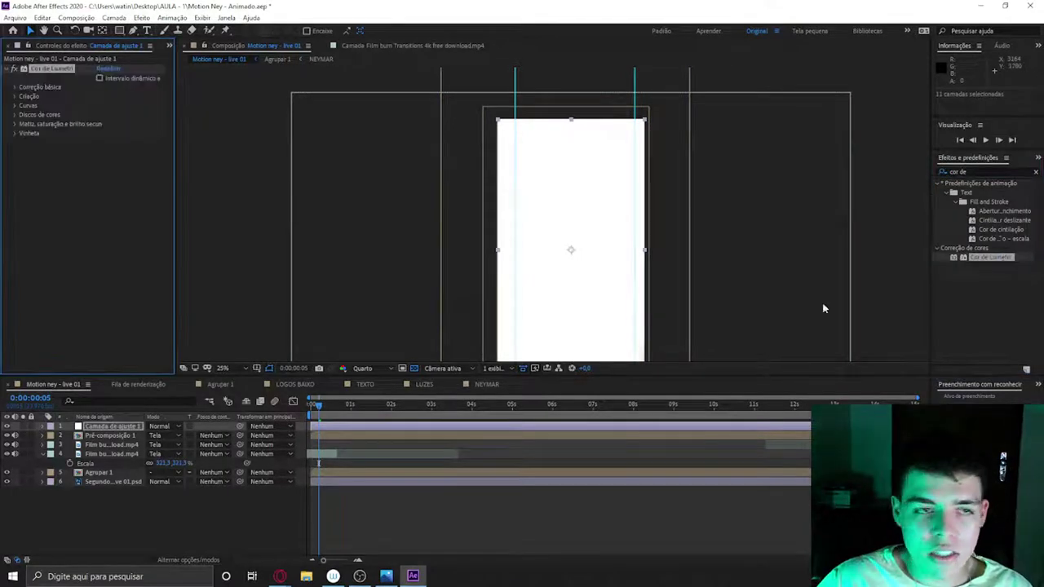
# At the 4-second frame, set the basic correction white balance temperature to 0
pyautogui.click(496, 408)
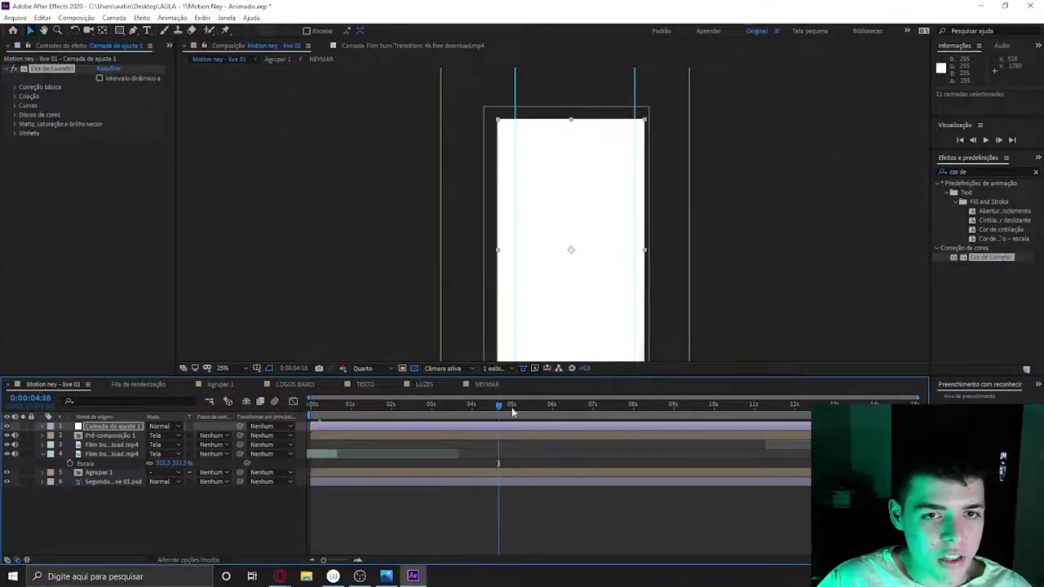
pyautogui.click(15, 87)
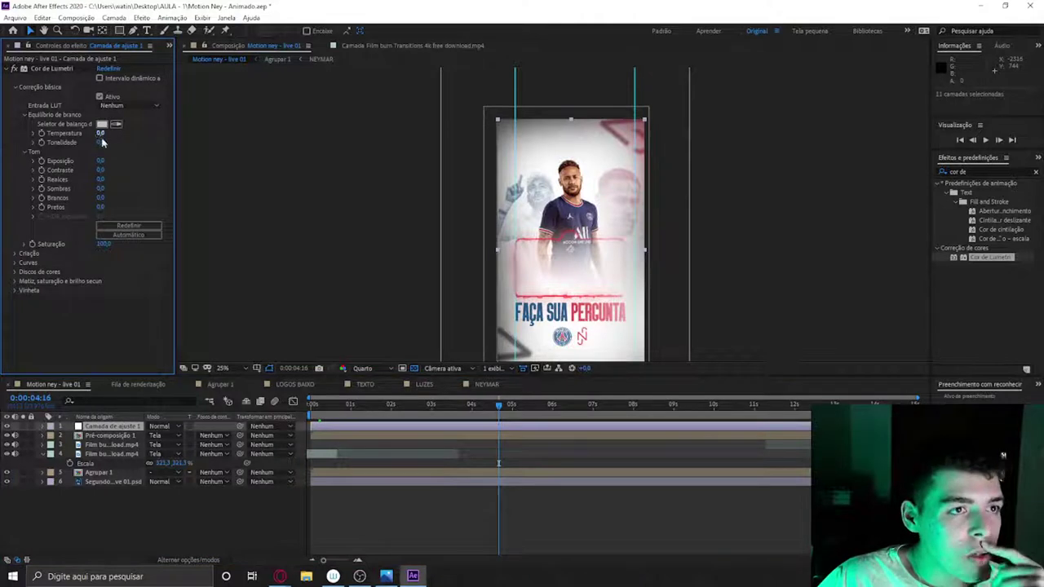
pyautogui.moveTo(102, 136); pyautogui.dragTo(99, 136)
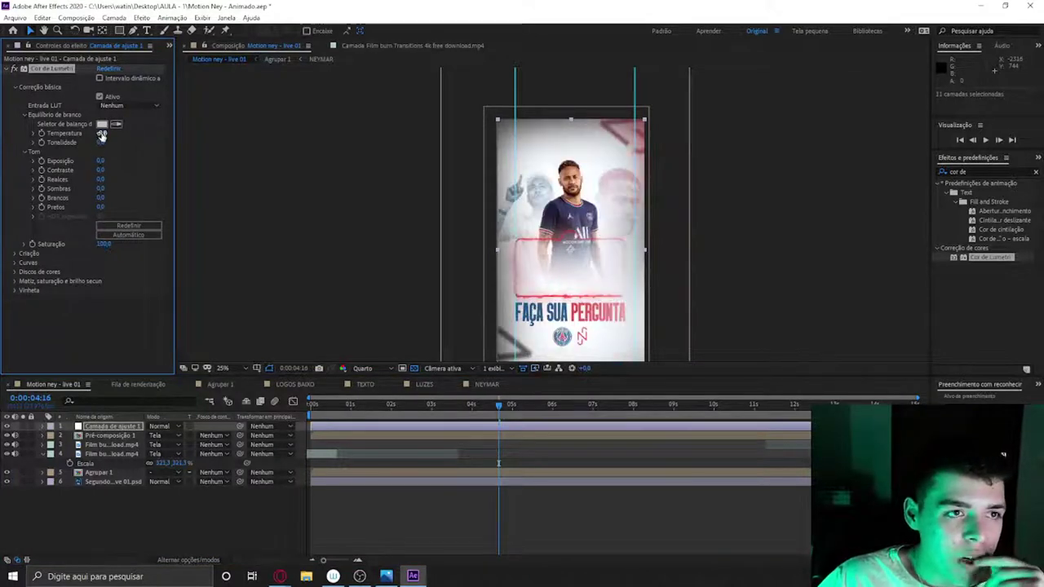
pyautogui.write('0')
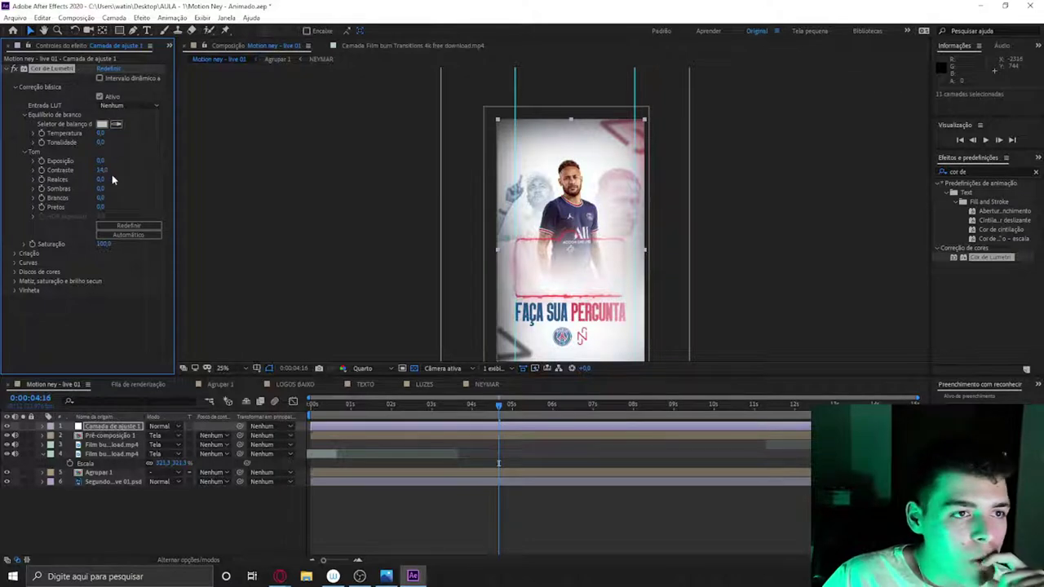
# Bend the RGB curve into an S-shape for contrast, comparing with the grade off
pyautogui.click(14, 263)
pyautogui.scroll(-5, 85, 251)
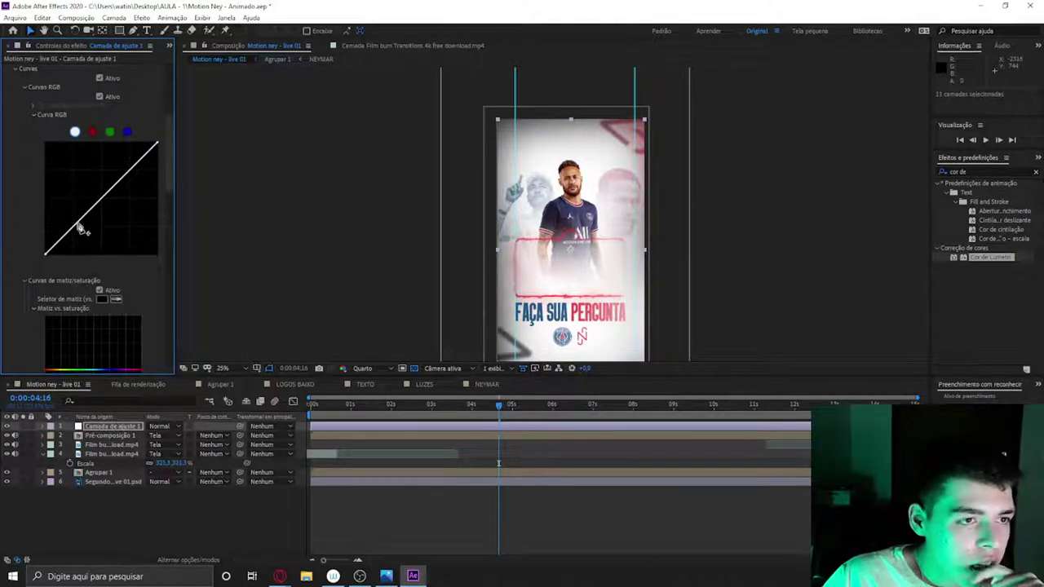
pyautogui.moveTo(80, 225); pyautogui.dragTo(118, 180)
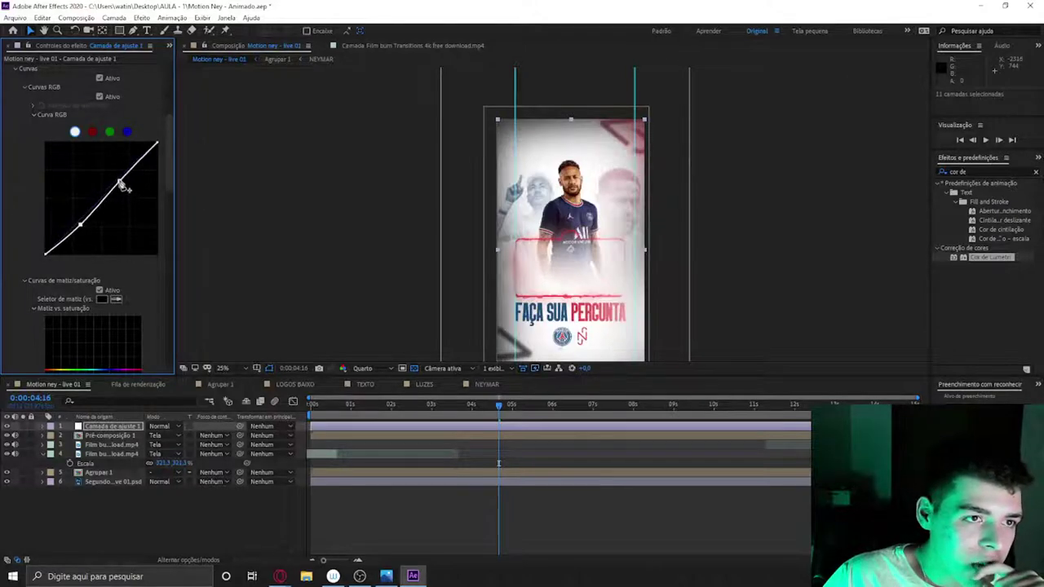
pyautogui.scroll(-2, 118, 181)
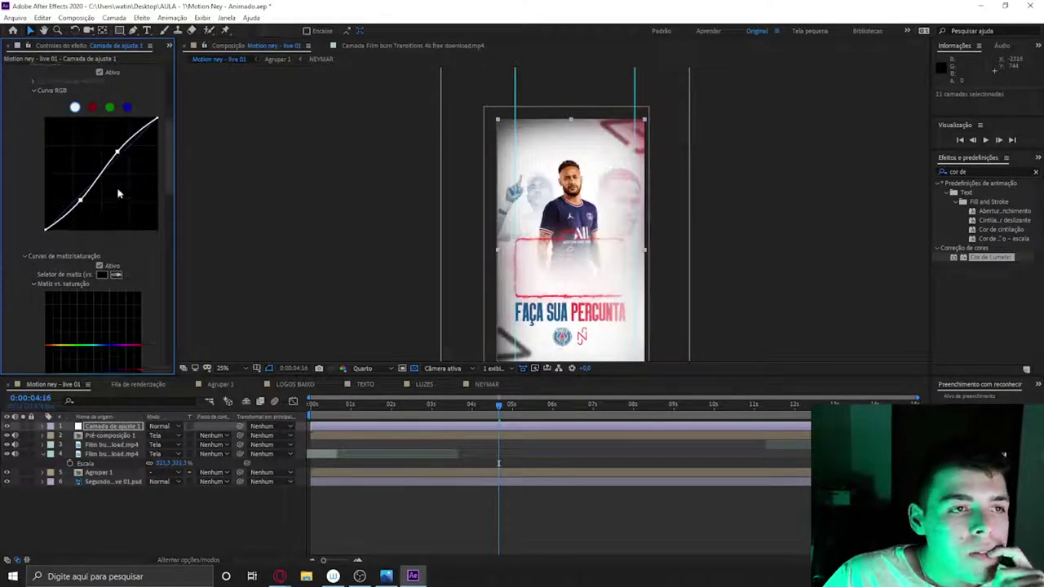
pyautogui.scroll(-4, 112, 211)
pyautogui.scroll(3, 112, 211)
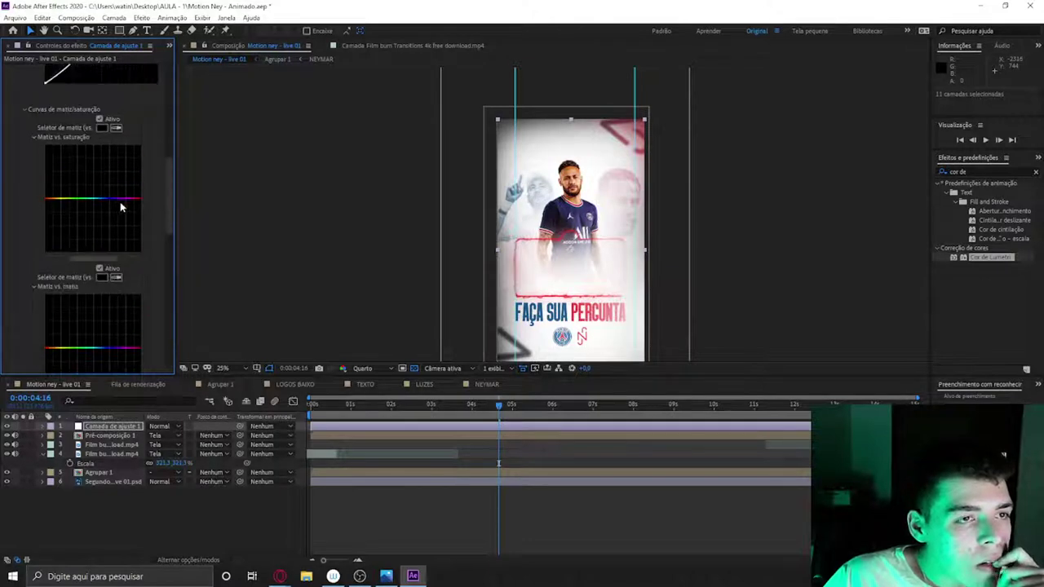
pyautogui.scroll(3, 120, 202)
pyautogui.moveTo(126, 204); pyautogui.dragTo(122, 200)
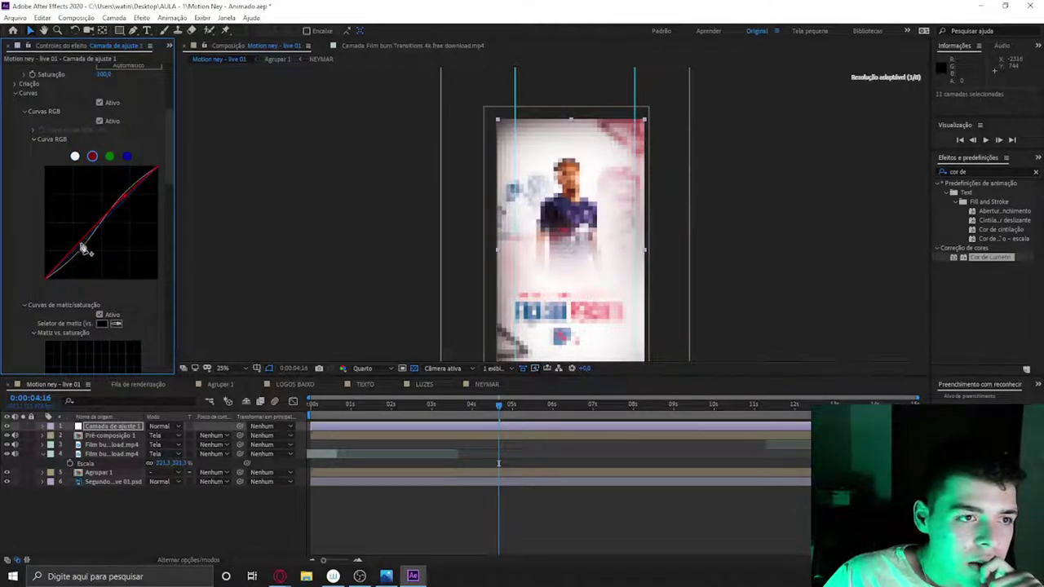
pyautogui.moveTo(85, 251); pyautogui.dragTo(82, 238)
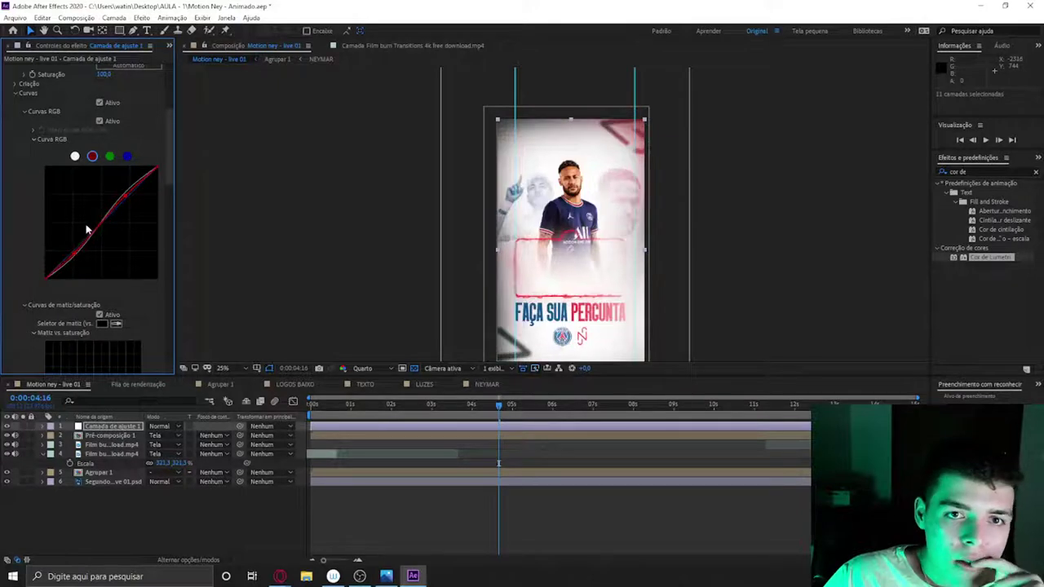
pyautogui.click(8, 426)
pyautogui.click(8, 426)
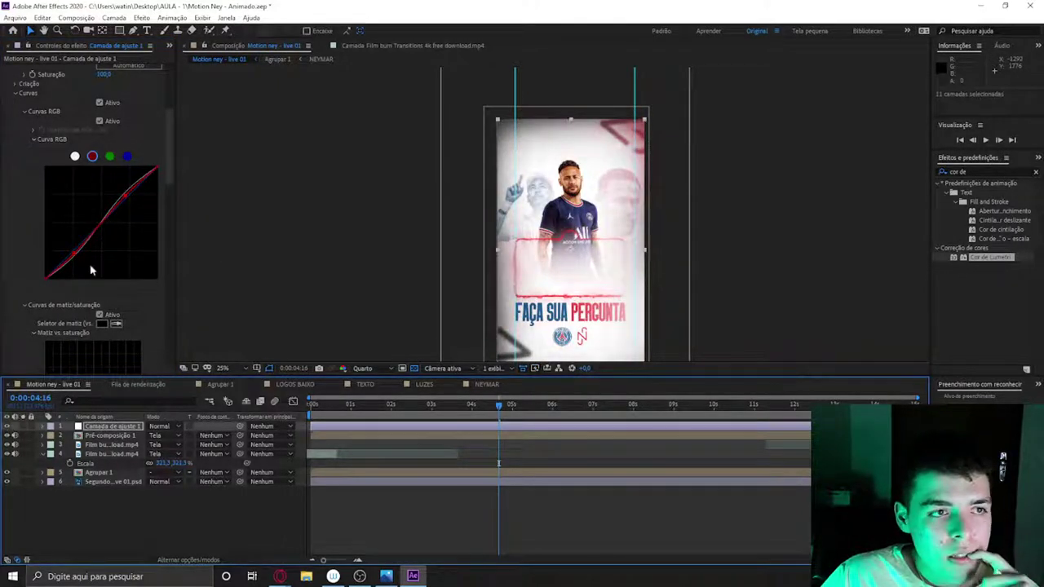
pyautogui.click(129, 200)
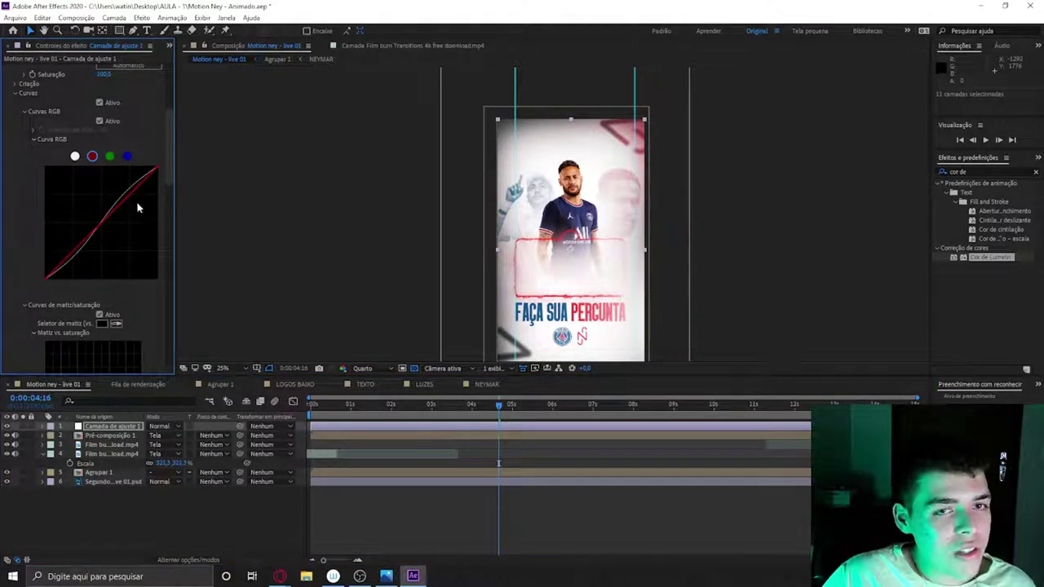
# Set the Lumetri vignette Amount to about -0.4
pyautogui.scroll(-3, 91, 285)
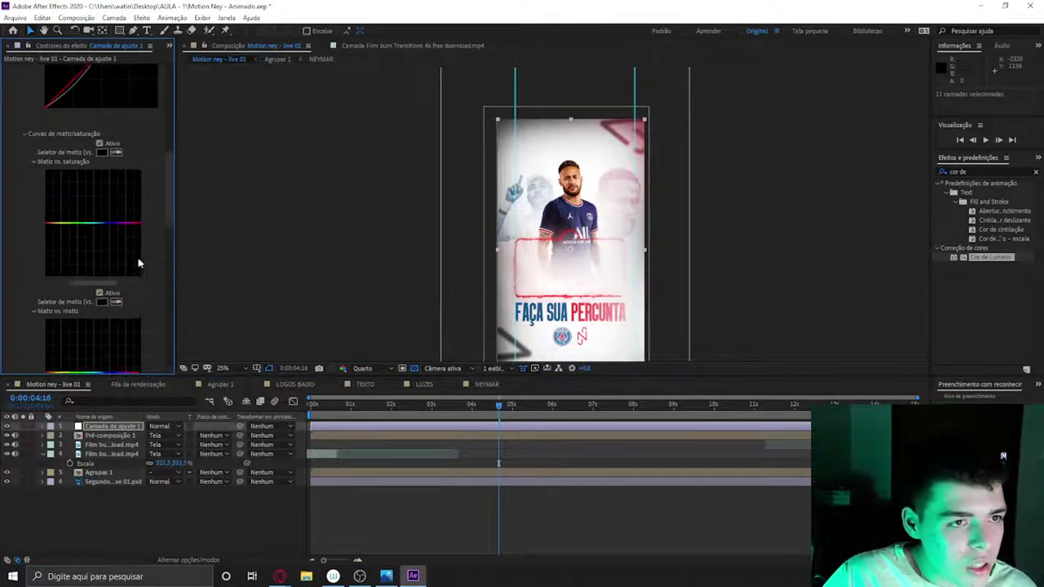
pyautogui.scroll(-3, 140, 262)
pyautogui.scroll(-3, 144, 263)
pyautogui.scroll(-3, 140, 272)
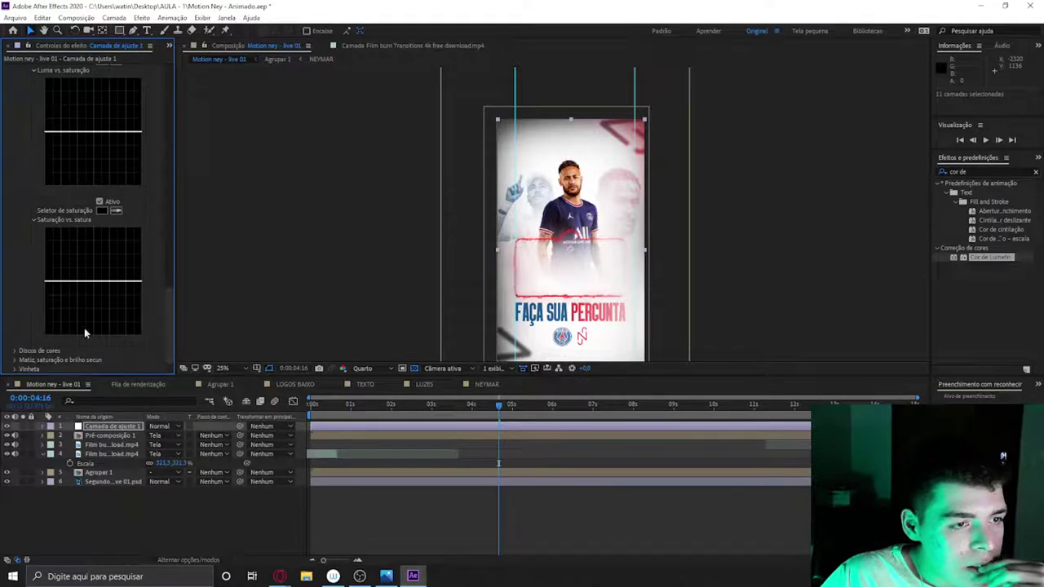
pyautogui.click(13, 370)
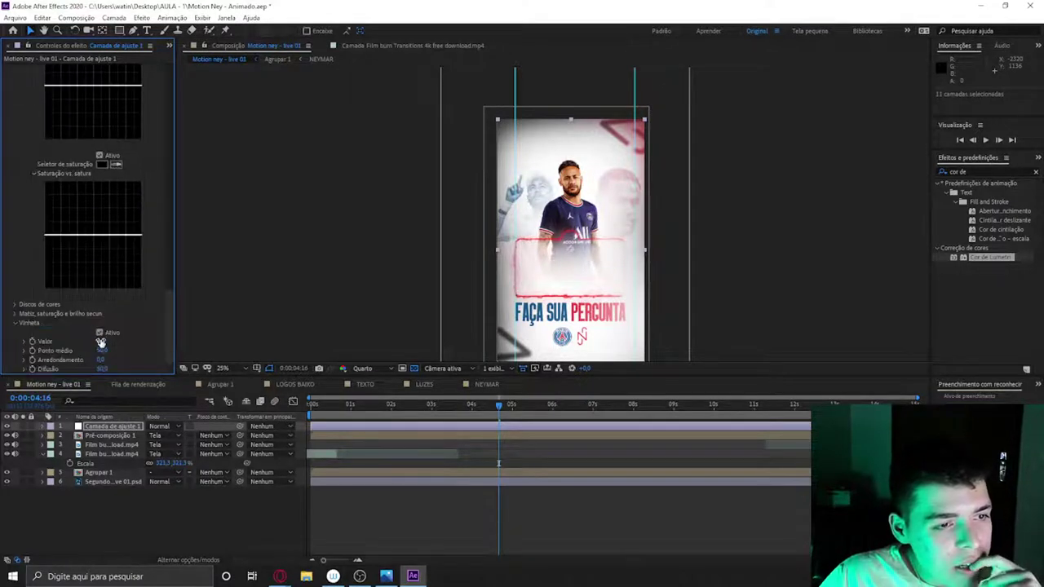
pyautogui.moveTo(86, 341); pyautogui.dragTo(81, 341)
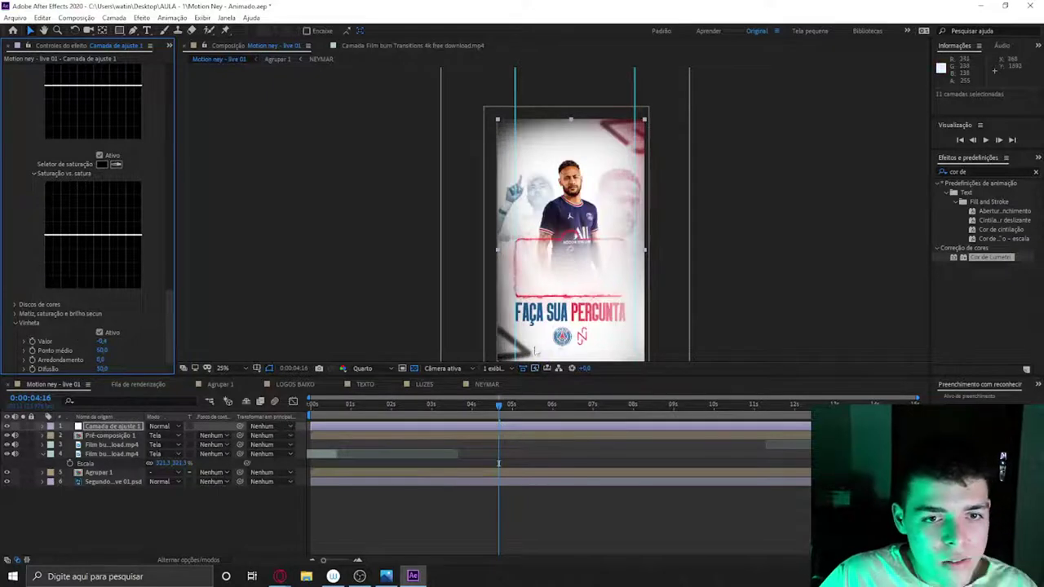
# Preview the graded story several times, then open the Import File dialog with Ctrl+I
pyautogui.press('space')
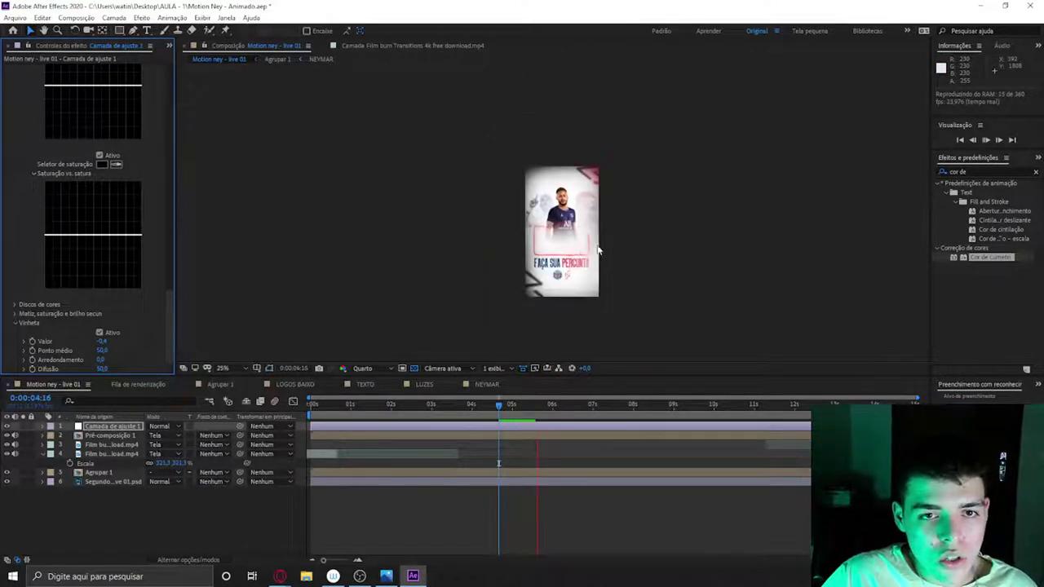
pyautogui.press('space')
pyautogui.press('space')
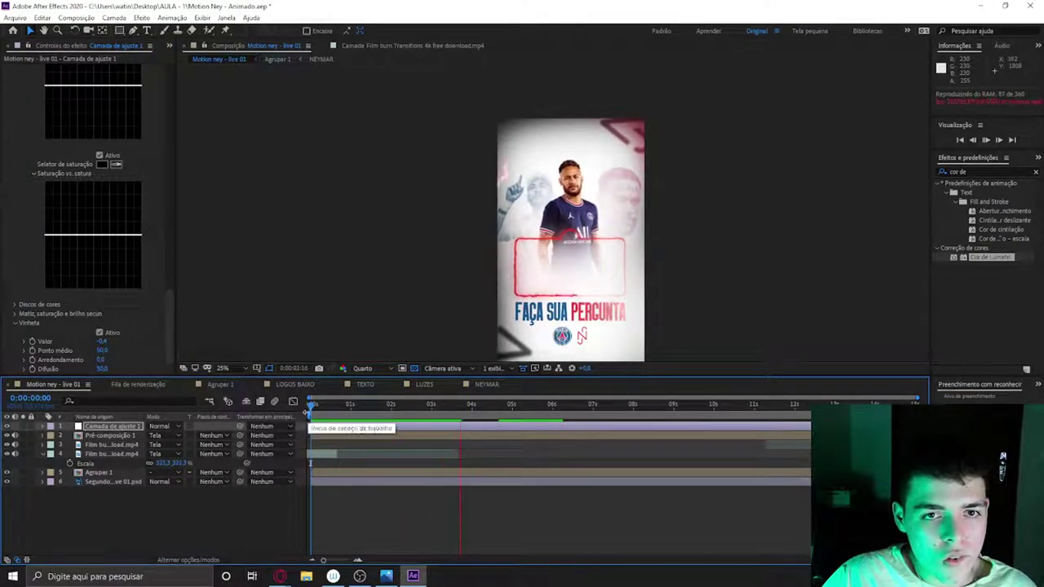
pyautogui.press('space')
pyautogui.press('space')
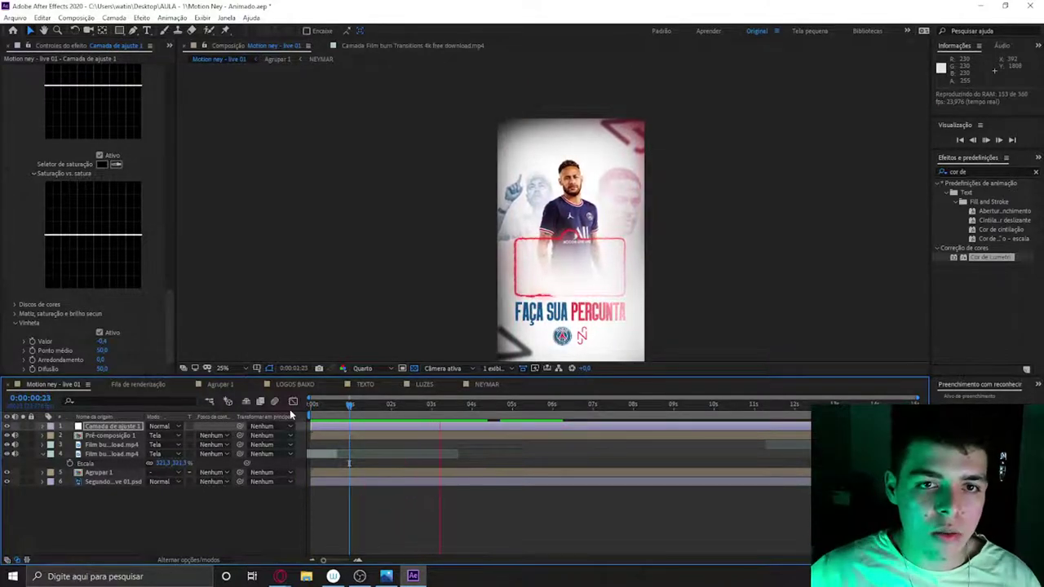
pyautogui.press('space')
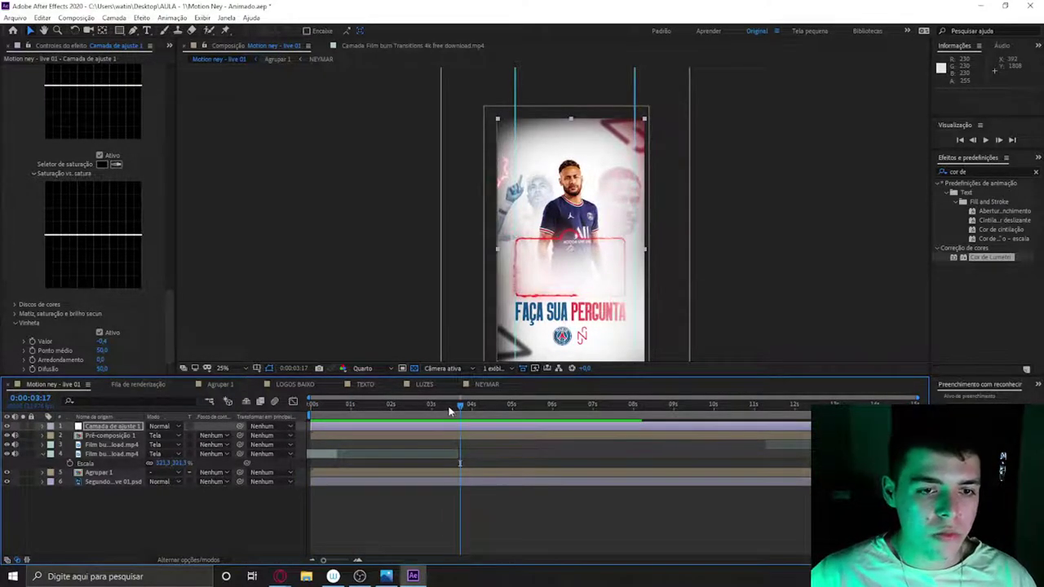
pyautogui.press('space')
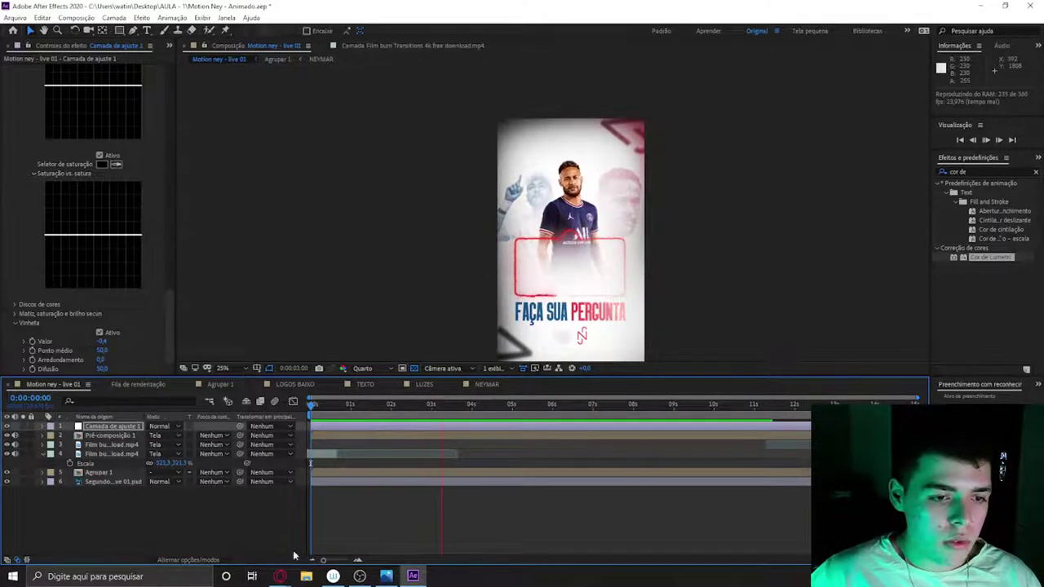
pyautogui.press('space')
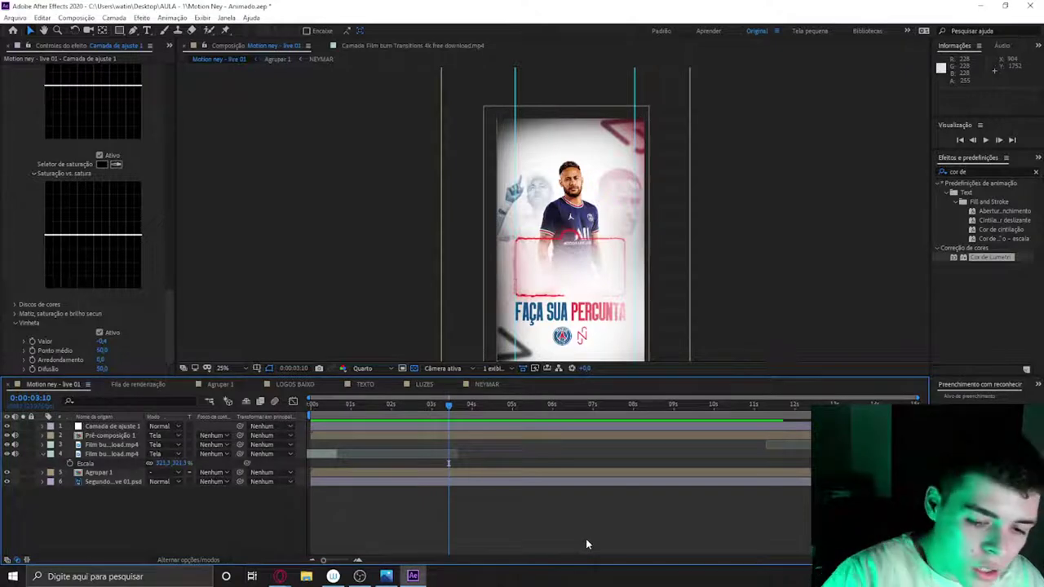
pyautogui.hotkey('ctrl', 'i')
# Browse the Downloads folder for candidate sound files
pyautogui.scroll(-2, 204, 122)
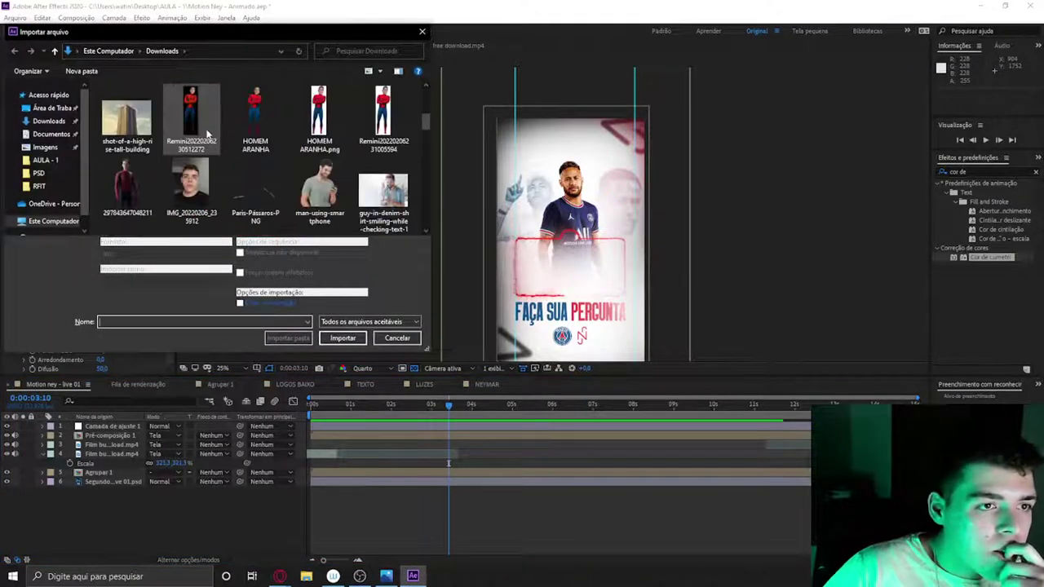
pyautogui.scroll(-2, 207, 127)
pyautogui.scroll(-2, 207, 128)
pyautogui.scroll(-2, 341, 170)
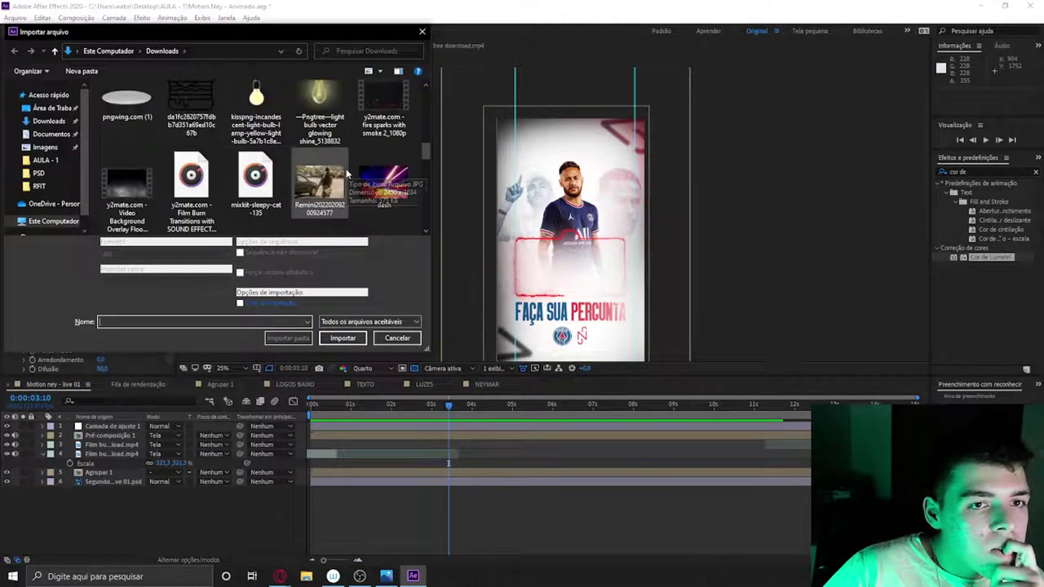
pyautogui.scroll(-2, 340, 171)
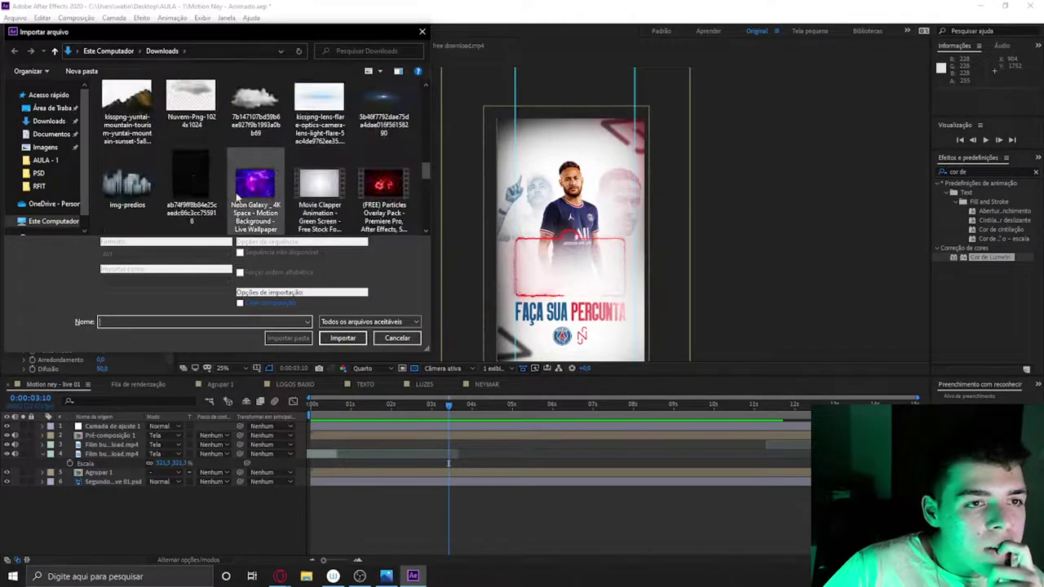
pyautogui.click(191, 186)
pyautogui.scroll(-3, 288, 190)
pyautogui.scroll(10, 291, 183)
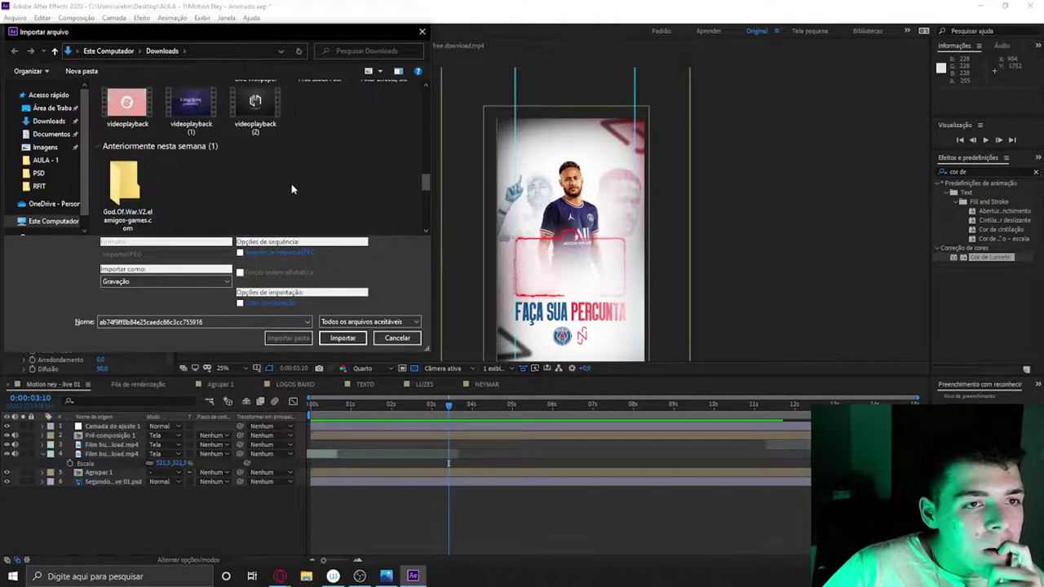
pyautogui.scroll(-5, 390, 214)
pyautogui.scroll(-3, 390, 214)
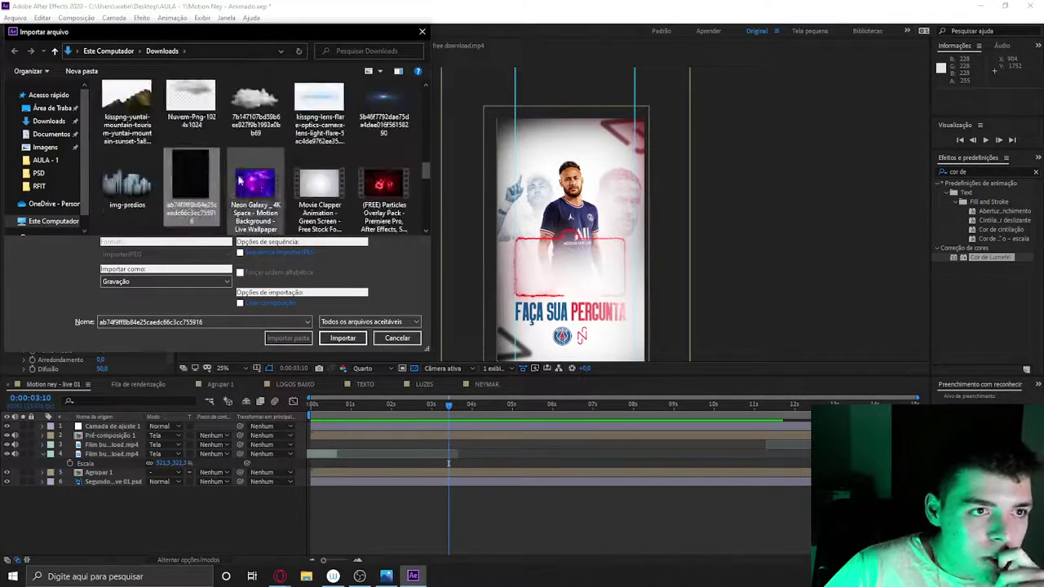
pyautogui.scroll(-3, 167, 161)
pyautogui.scroll(-3, 166, 161)
pyautogui.scroll(-2, 170, 166)
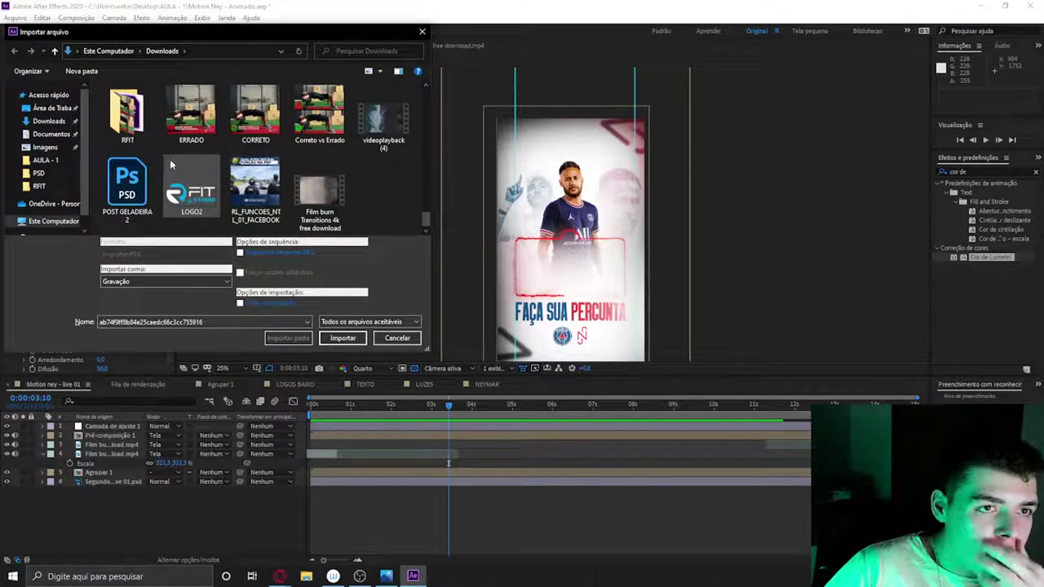
pyautogui.scroll(2, 170, 159)
pyautogui.scroll(3, 179, 124)
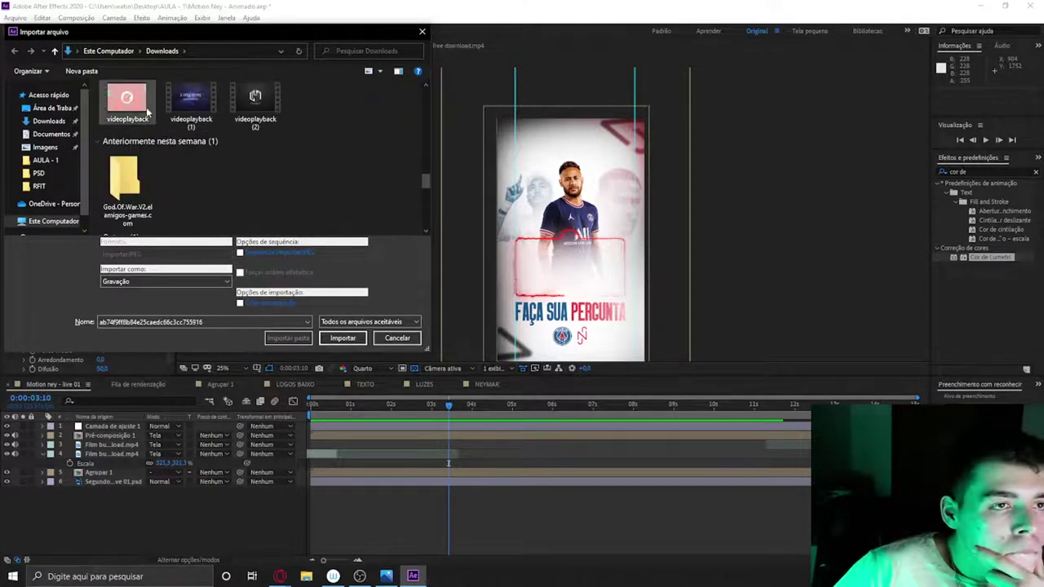
# Preview the first videoplayback video in the media player
pyautogui.click(127, 102)
pyautogui.rightClick(144, 106)
pyautogui.click(194, 132)
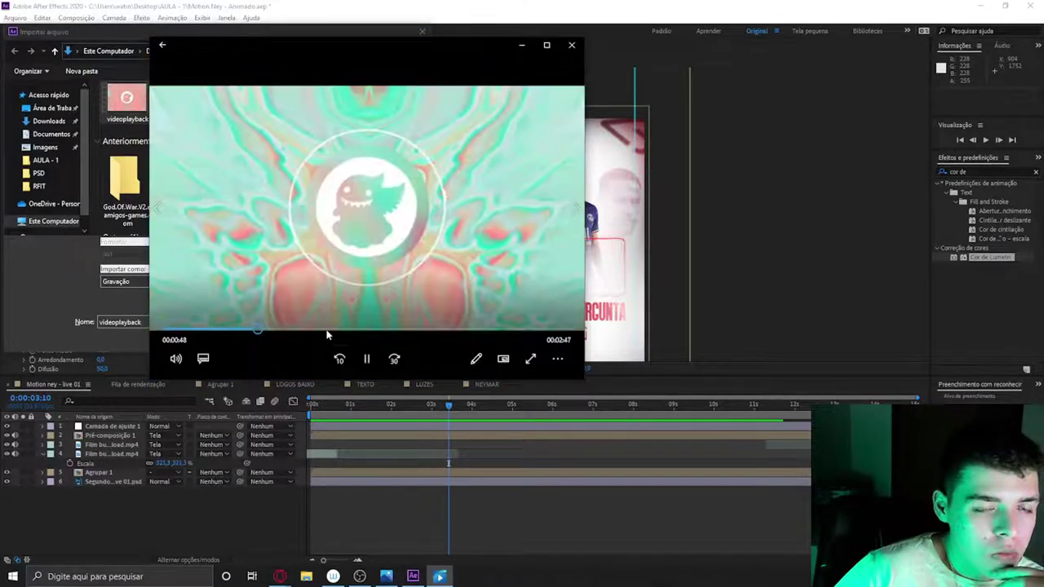
pyautogui.click(397, 329)
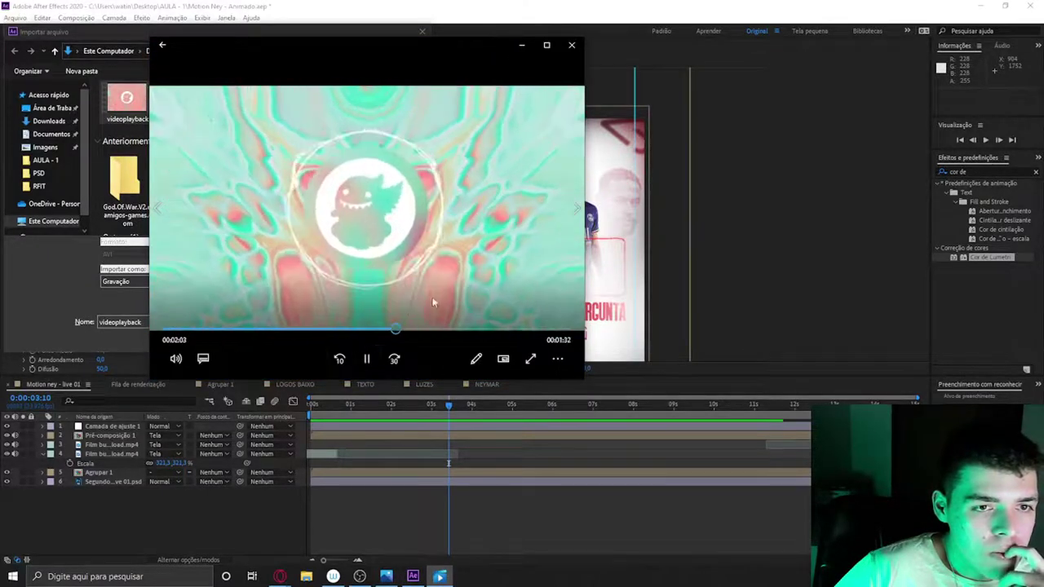
pyautogui.click(572, 45)
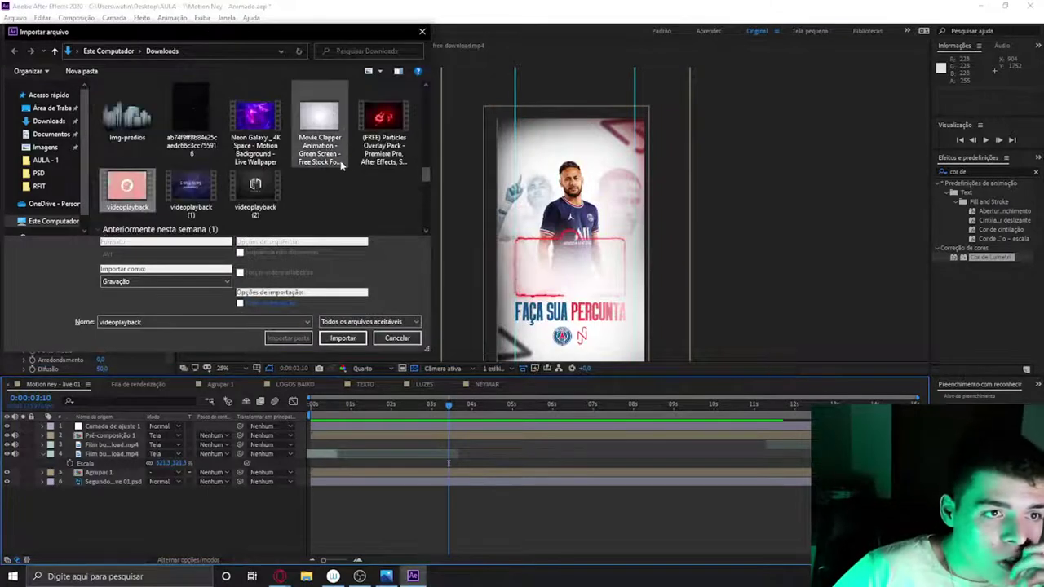
# Listen to the mixkit-sleepy-cat-135 sound
pyautogui.scroll(2, 340, 161)
pyautogui.scroll(2, 339, 160)
pyautogui.scroll(2, 337, 158)
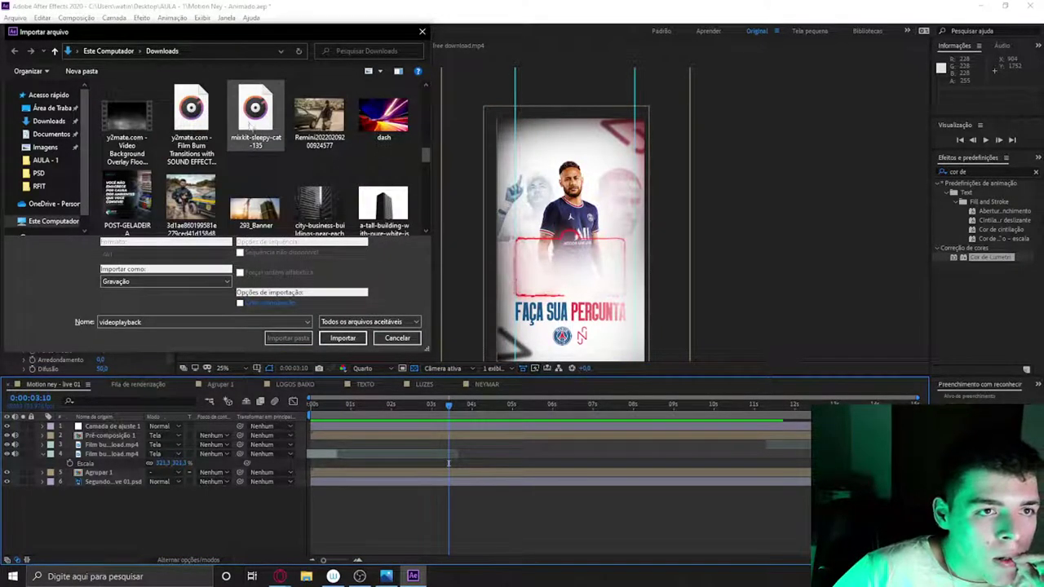
pyautogui.scroll(2, 249, 124)
pyautogui.click(256, 177)
pyautogui.rightClick(254, 174)
pyautogui.click(281, 198)
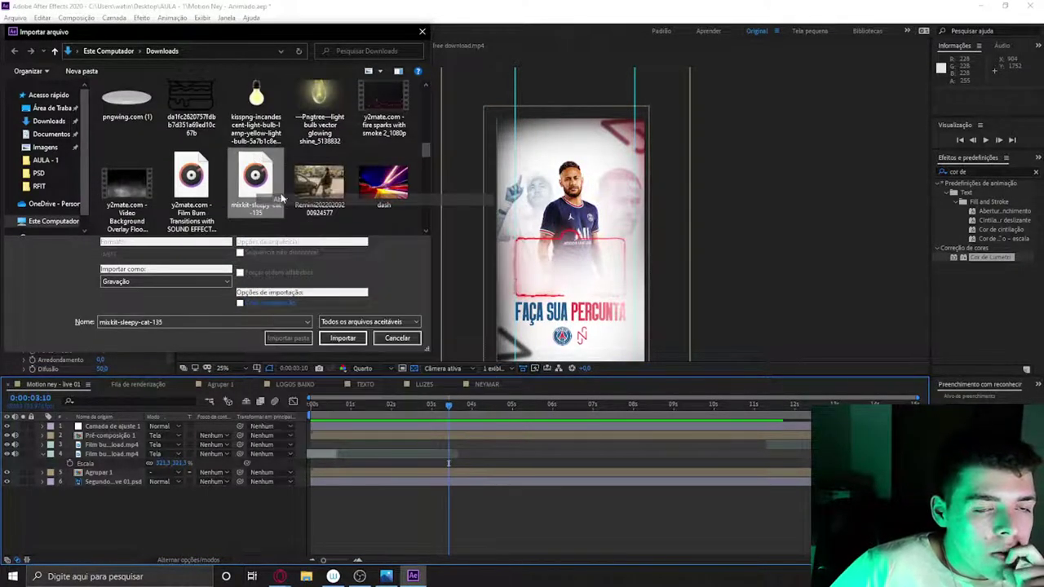
pyautogui.doubleClick(282, 198)
pyautogui.click(519, 404)
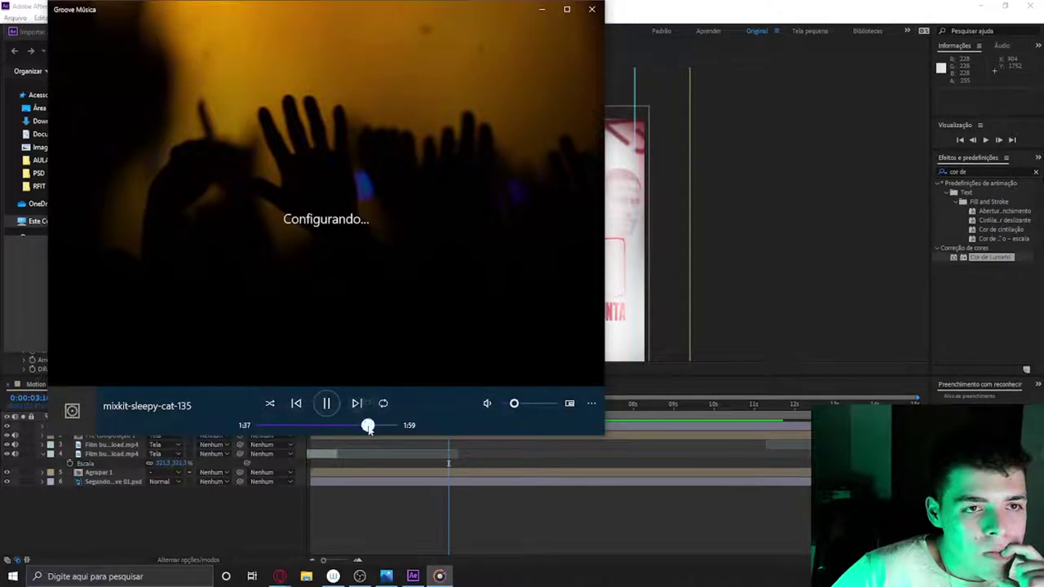
pyautogui.click(591, 9)
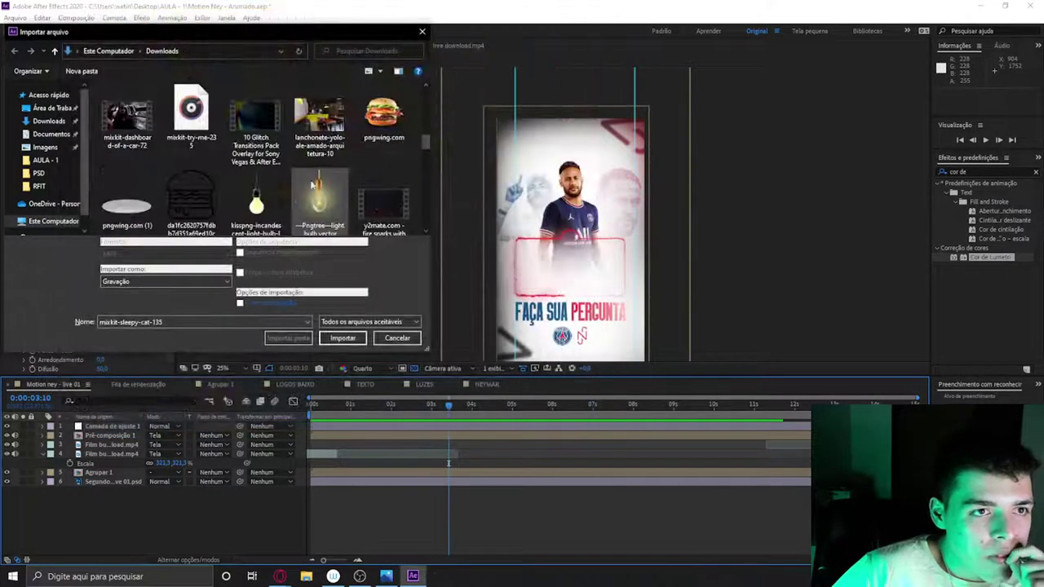
# Listen to the mixkit-try-me-235 sound
pyautogui.scroll(2, 282, 178)
pyautogui.scroll(2, 282, 178)
pyautogui.scroll(2, 270, 183)
pyautogui.scroll(-7, 228, 194)
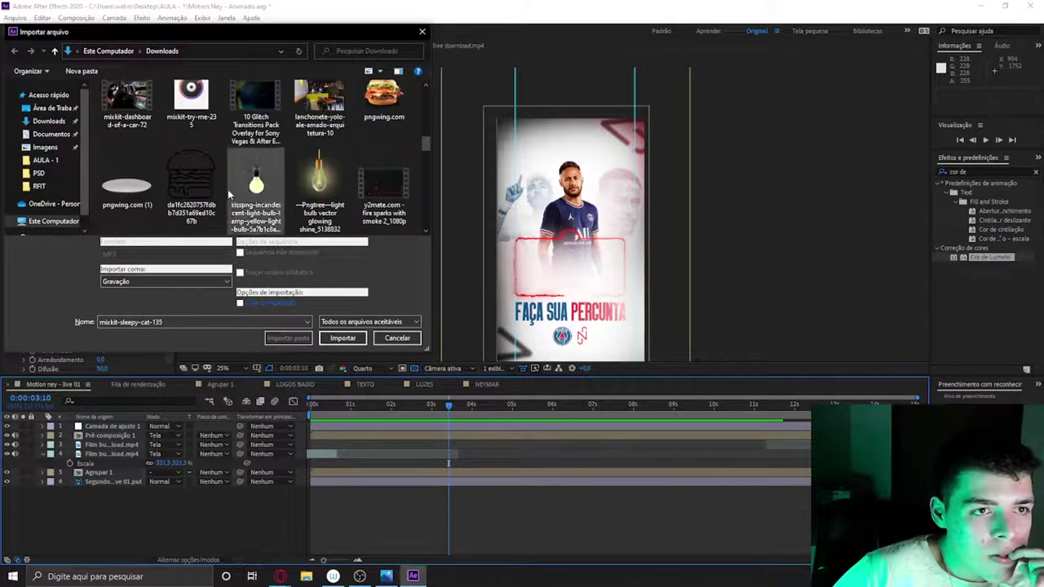
pyautogui.scroll(1, 196, 114)
pyautogui.rightClick(190, 98)
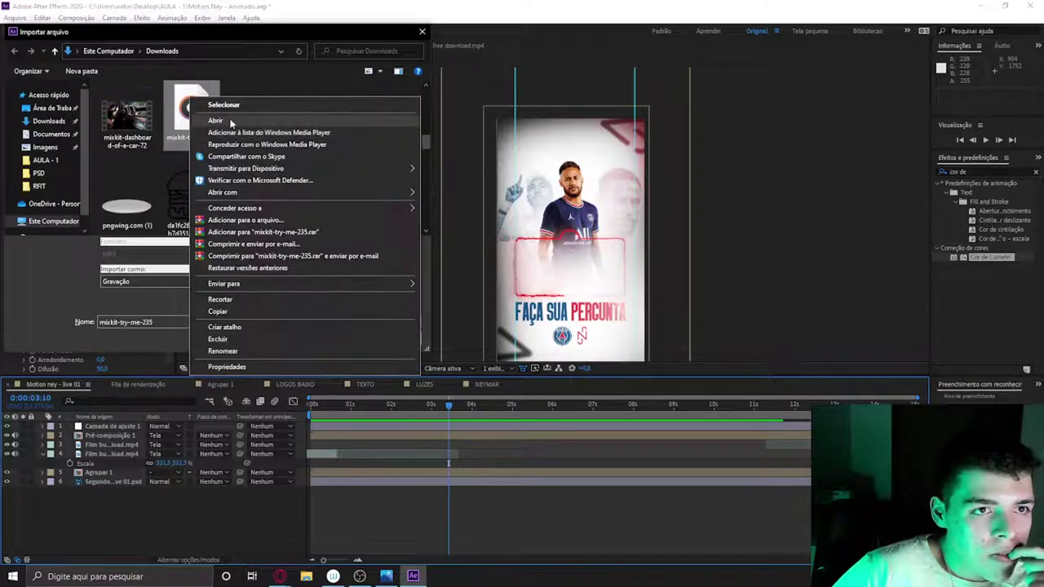
pyautogui.click(215, 121)
pyautogui.click(289, 425)
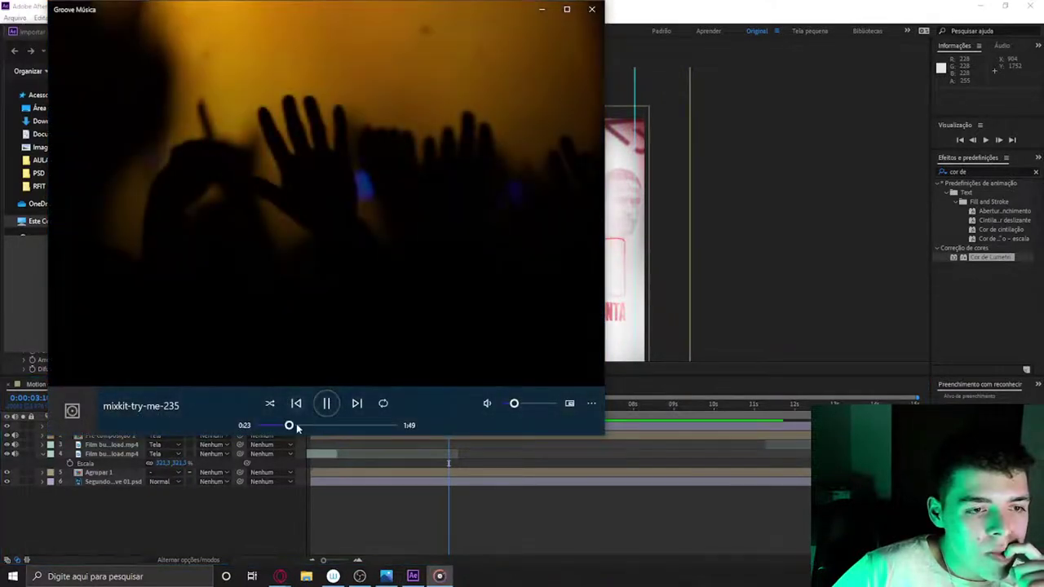
pyautogui.click(592, 9)
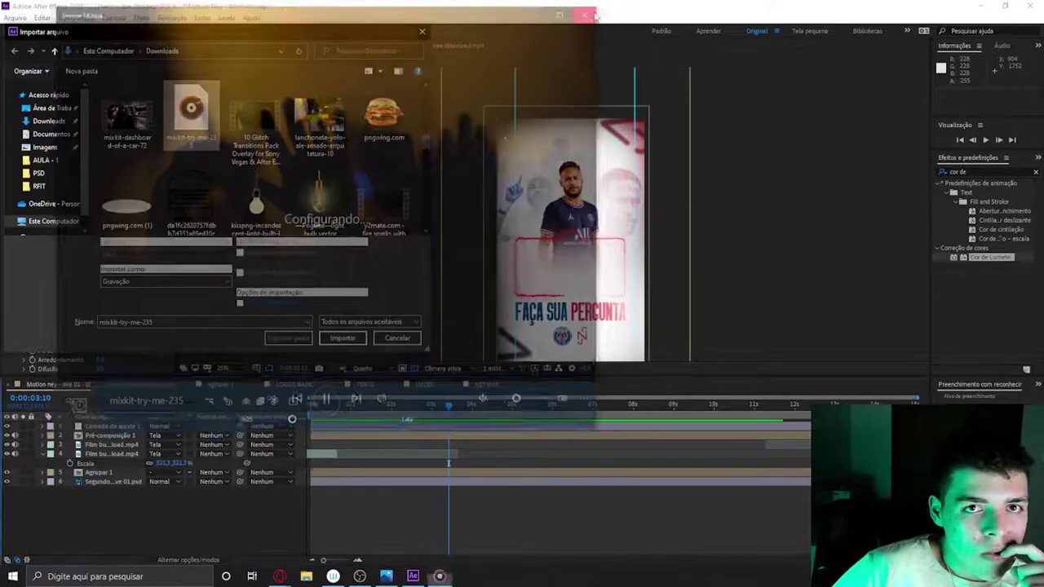
# Preview videoplayback (2)'s Long Circuit electricity sounds and keep it selected
pyautogui.scroll(-3, 261, 188)
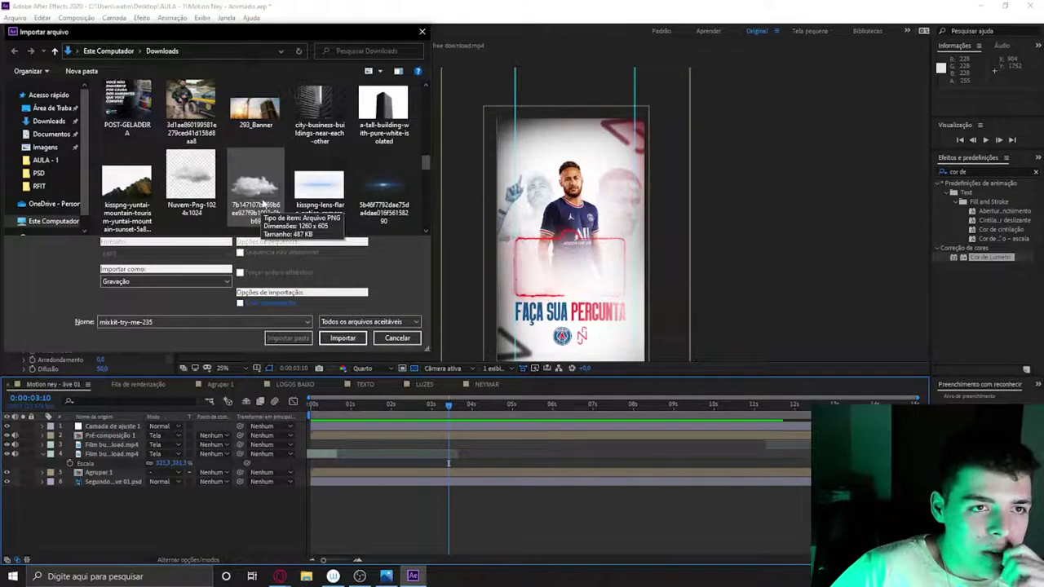
pyautogui.scroll(-5, 262, 198)
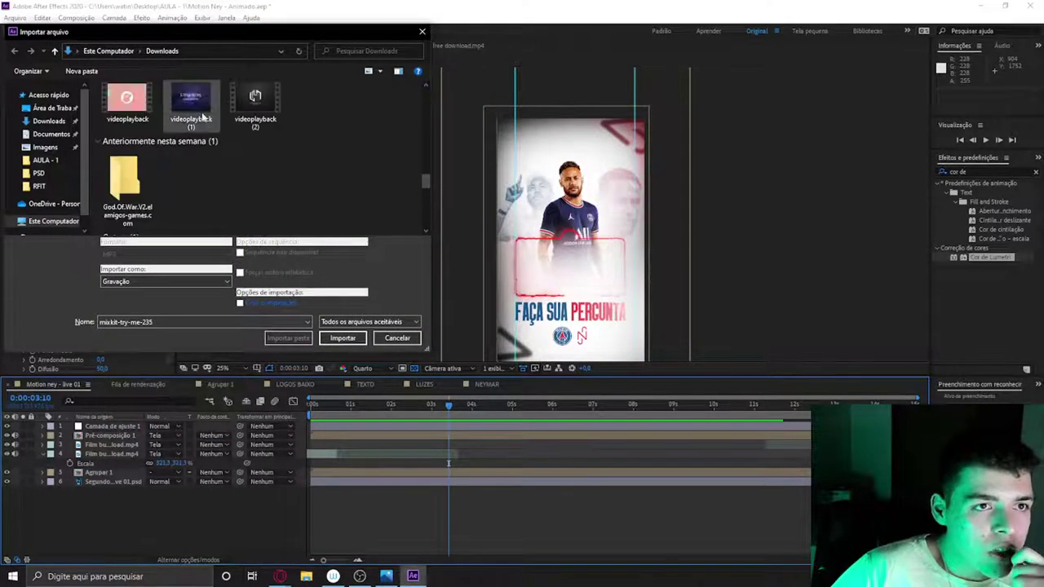
pyautogui.click(255, 102)
pyautogui.rightClick(245, 111)
pyautogui.click(269, 126)
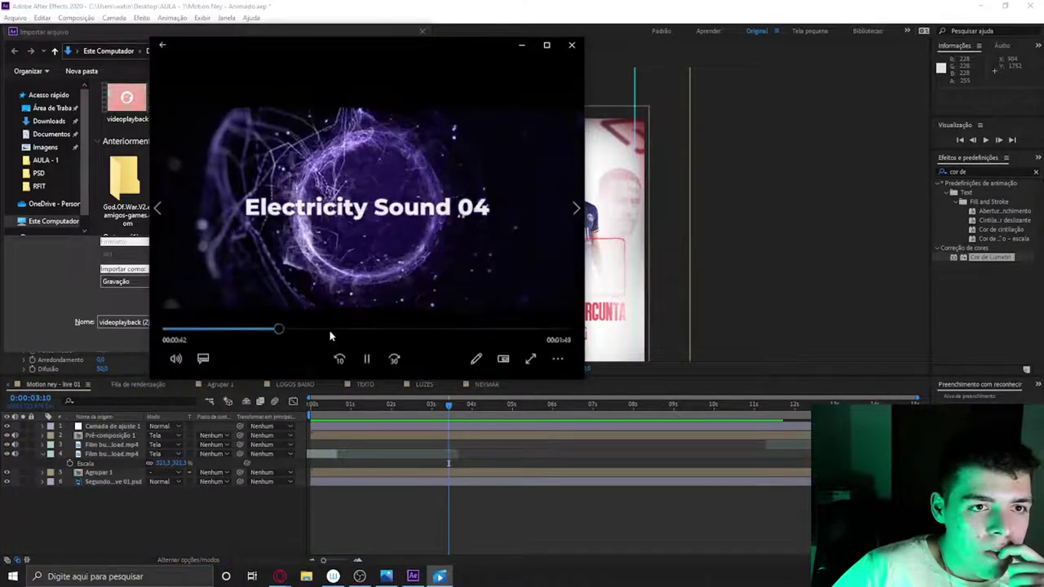
pyautogui.click(408, 328)
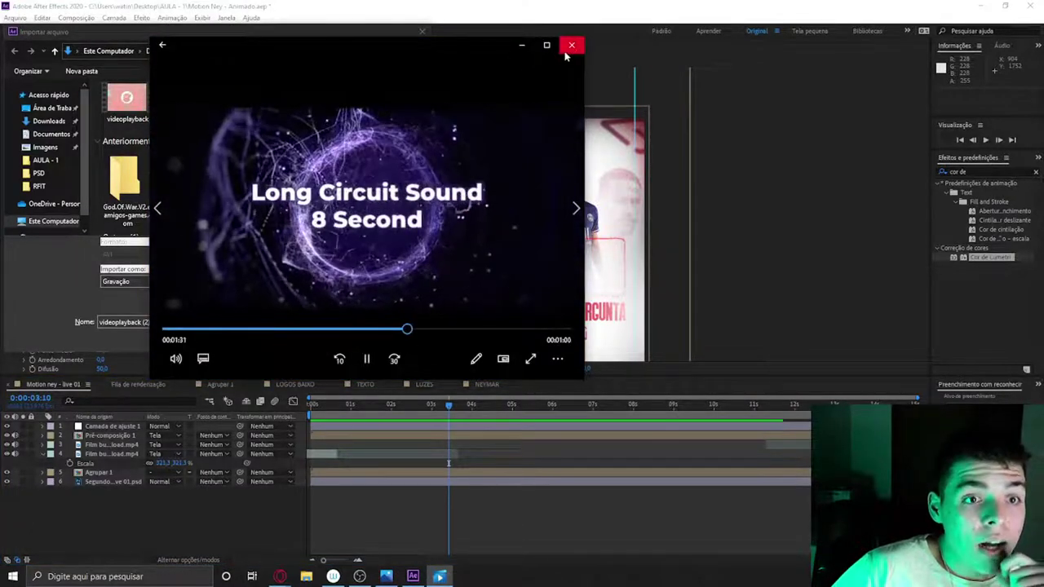
pyautogui.click(572, 45)
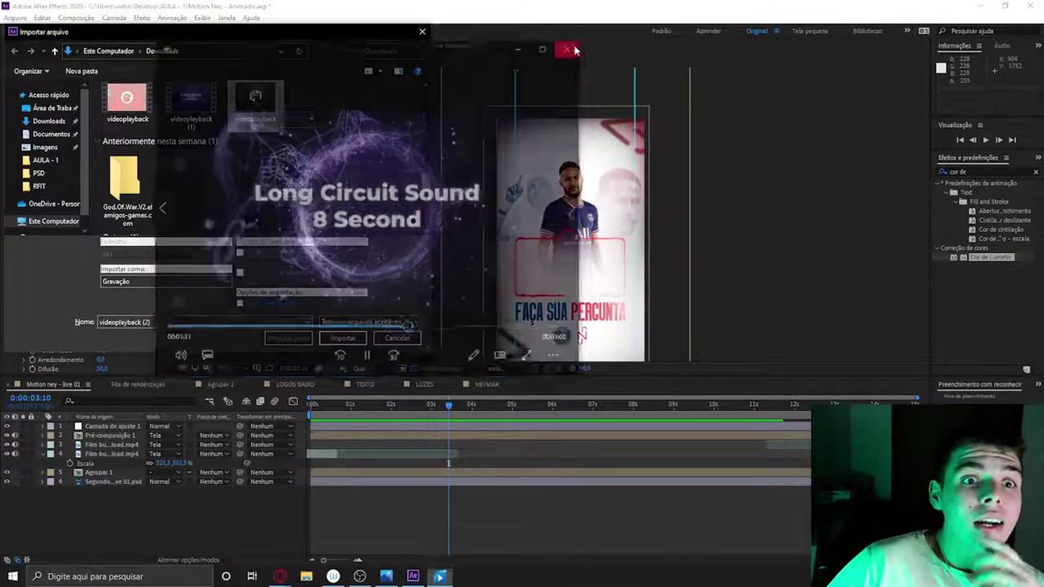
# Import videoplayback (2).mp4 into the comp as a hidden top layer and preview
pyautogui.click(344, 339)
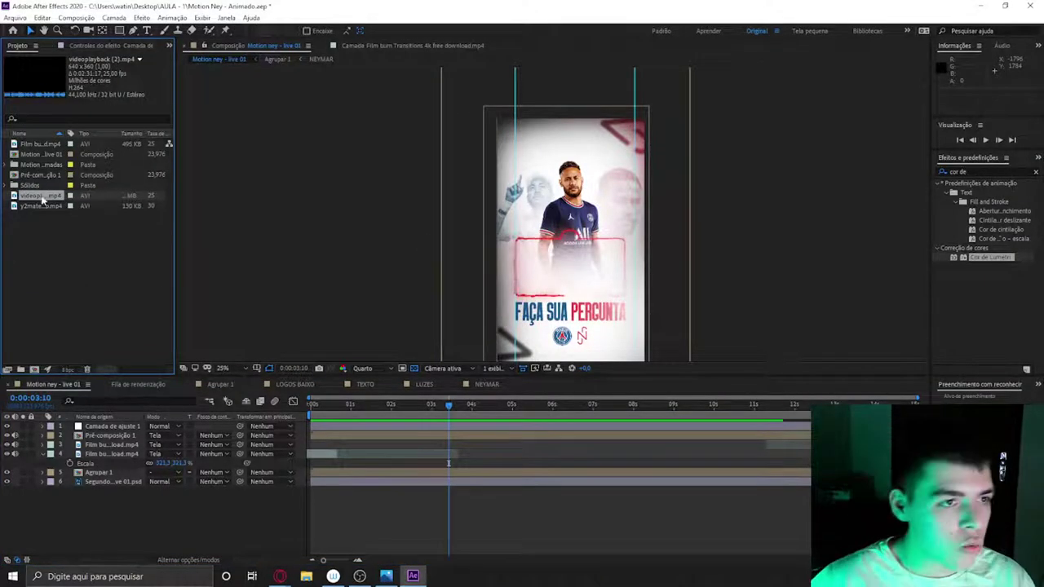
pyautogui.moveTo(40, 196); pyautogui.dragTo(142, 428)
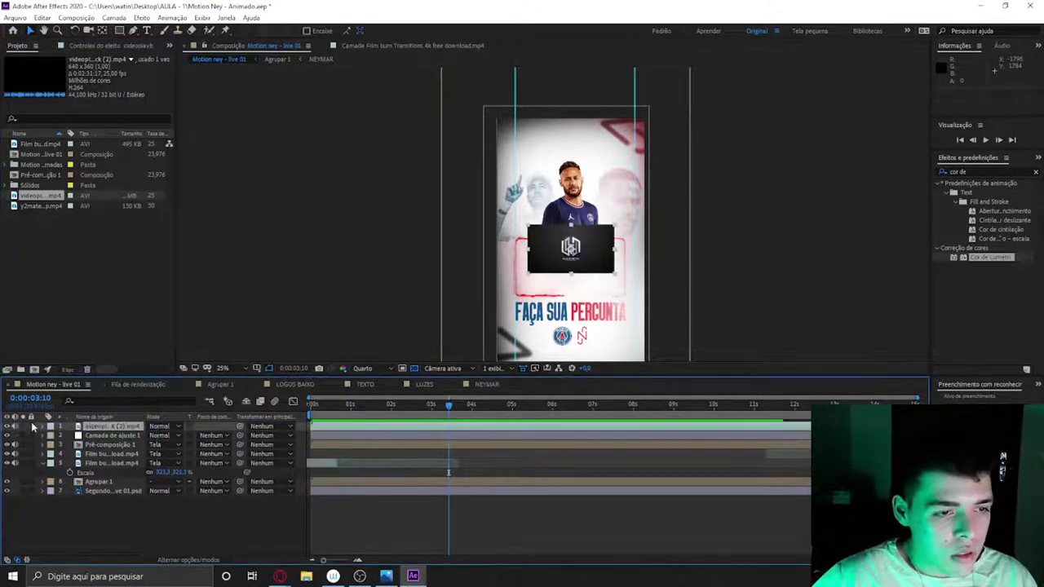
pyautogui.click(8, 427)
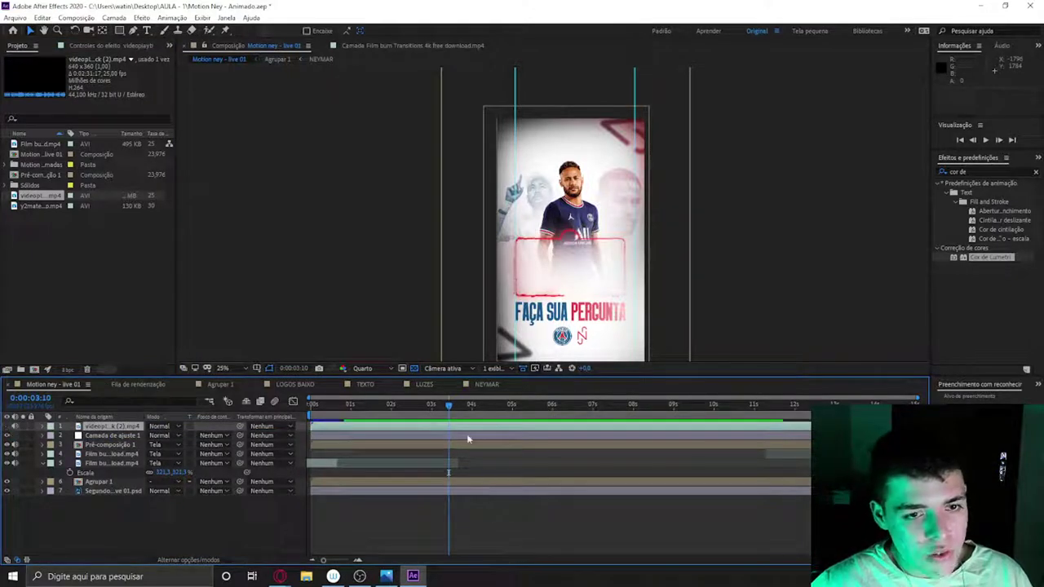
pyautogui.press('space')
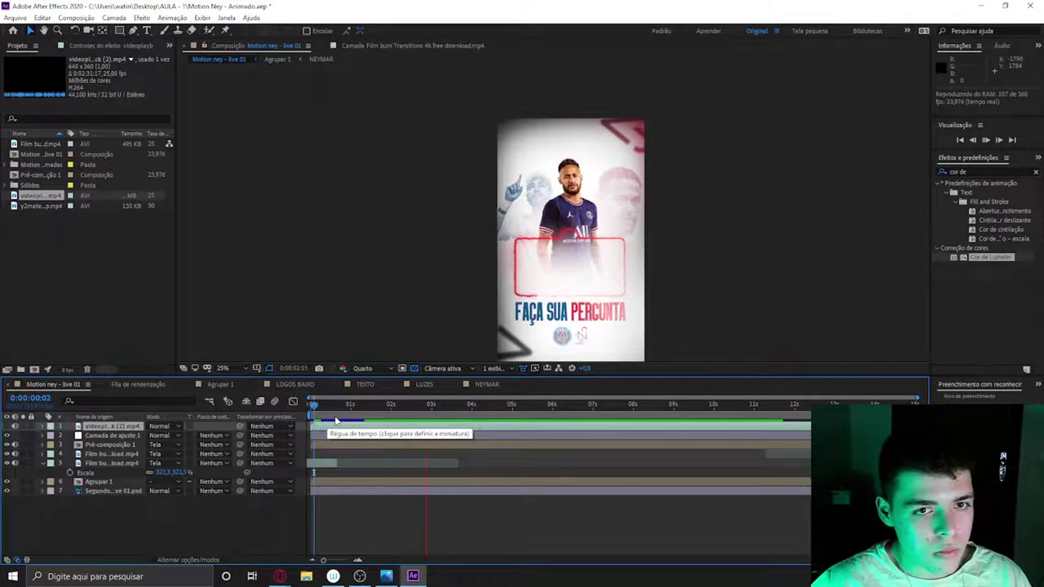
# Trim the clip in the Layer panel to a single electricity sound
pyautogui.doubleClick(455, 425)
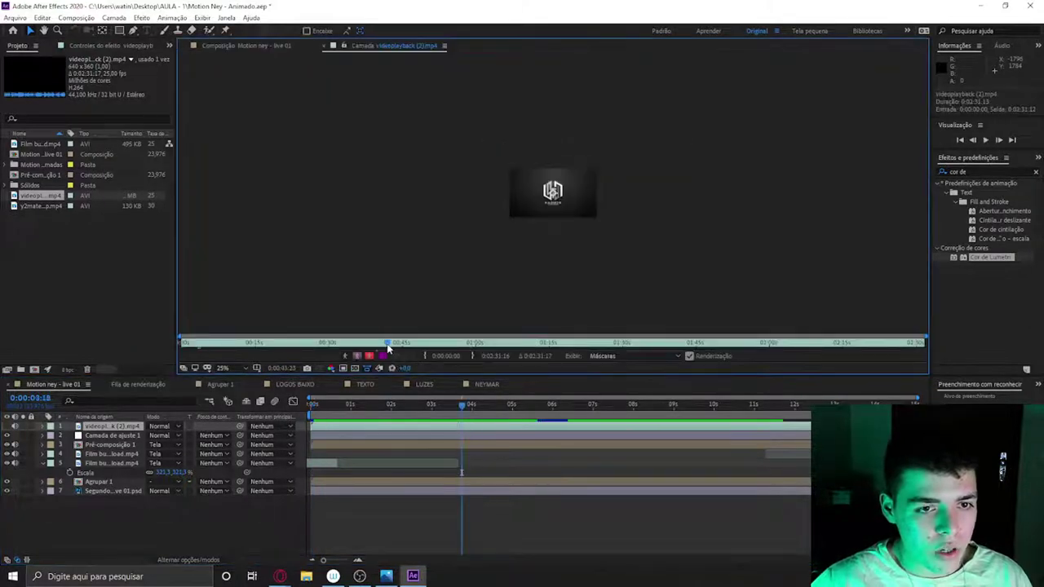
pyautogui.moveTo(388, 349); pyautogui.dragTo(469, 349)
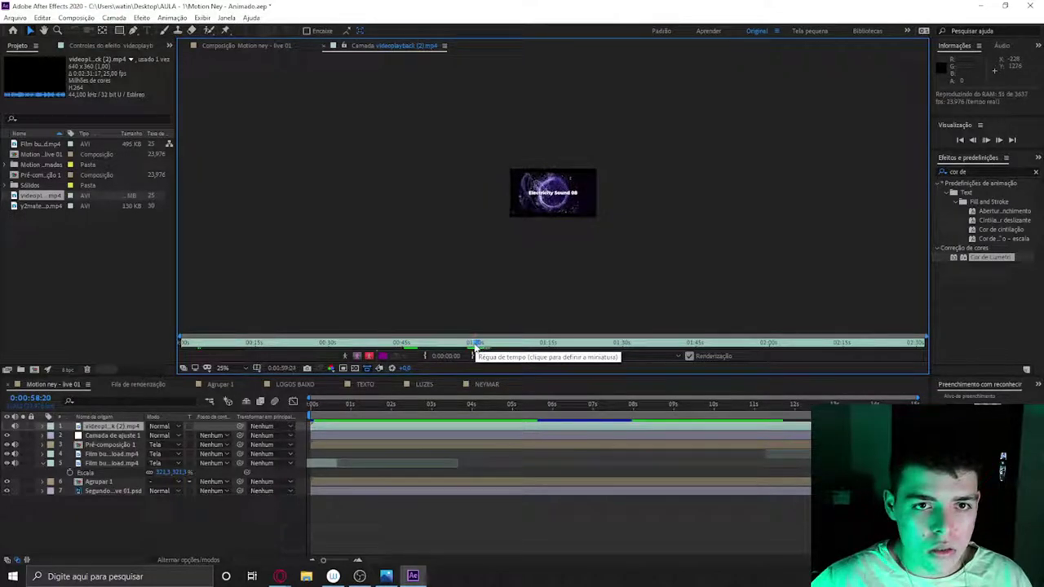
pyautogui.click(425, 360)
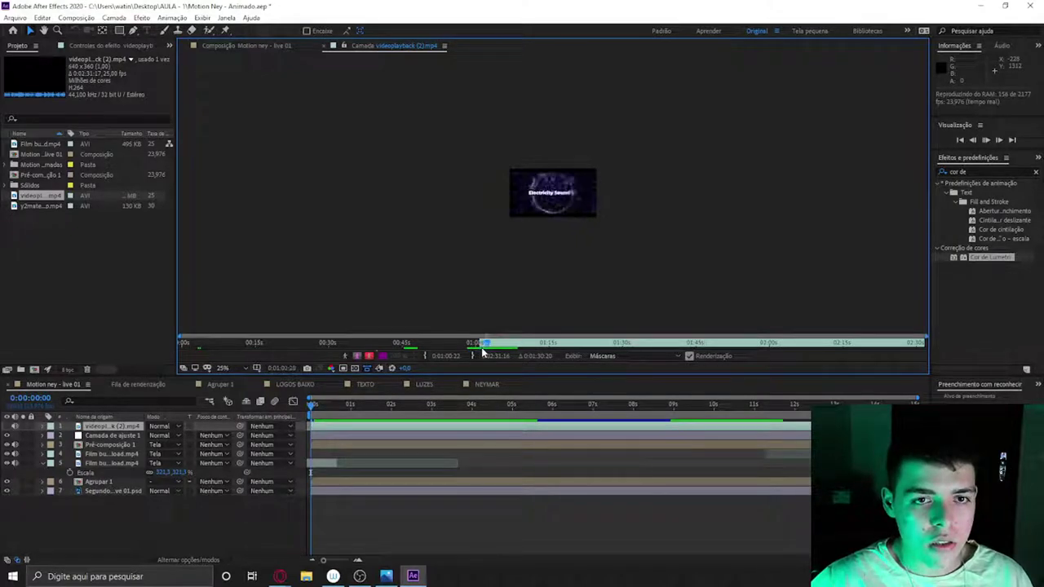
pyautogui.click(472, 356)
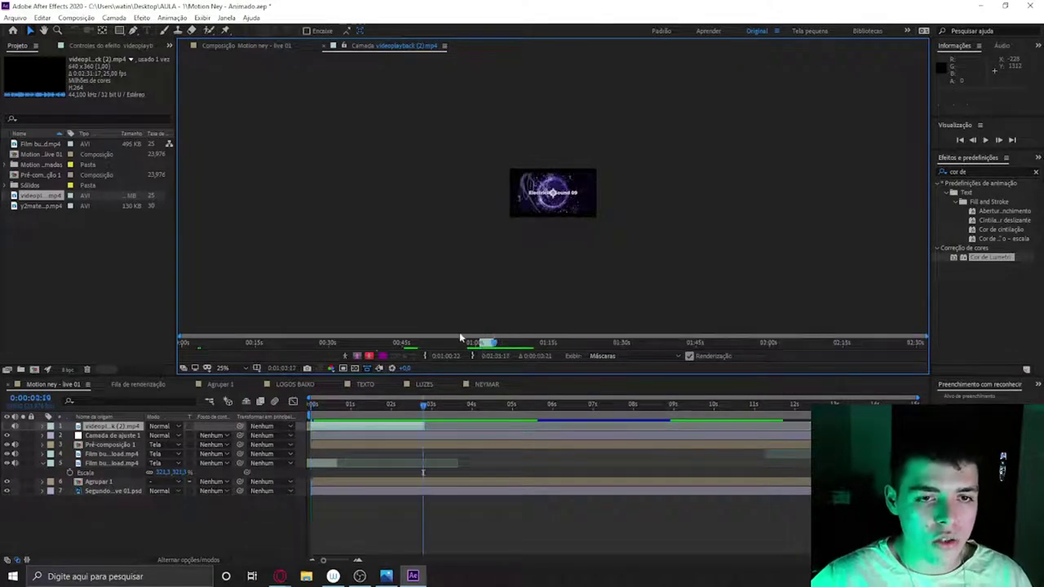
# Return to Motion ney - live 01 and preview from the start
pyautogui.click(237, 46)
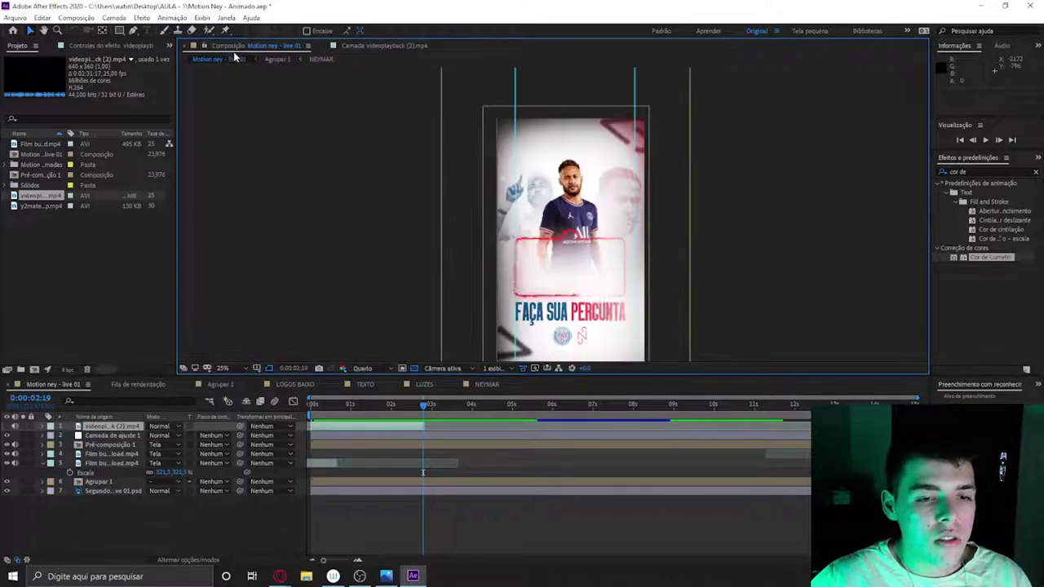
pyautogui.press('Home')
pyautogui.press('space')
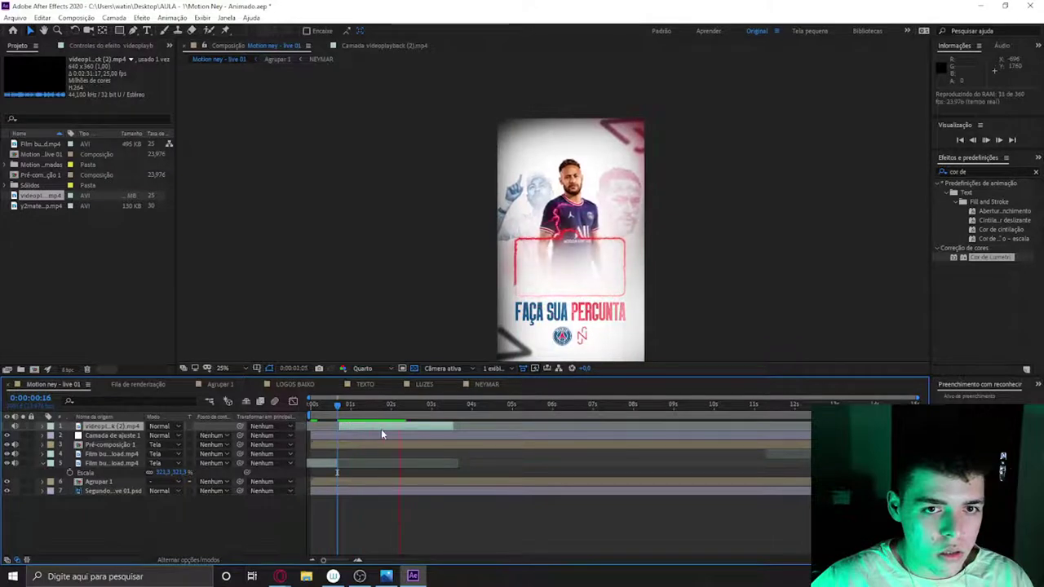
pyautogui.press('space')
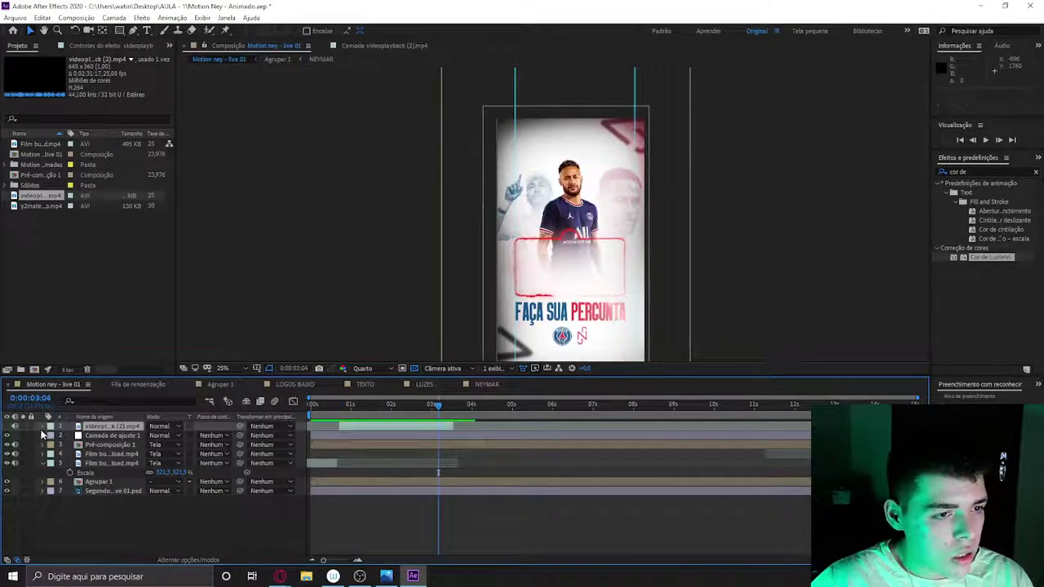
# Set the electricity sound's Audio Levels to -15 dB, check it, and duplicate the layer
pyautogui.click(43, 427)
pyautogui.click(53, 445)
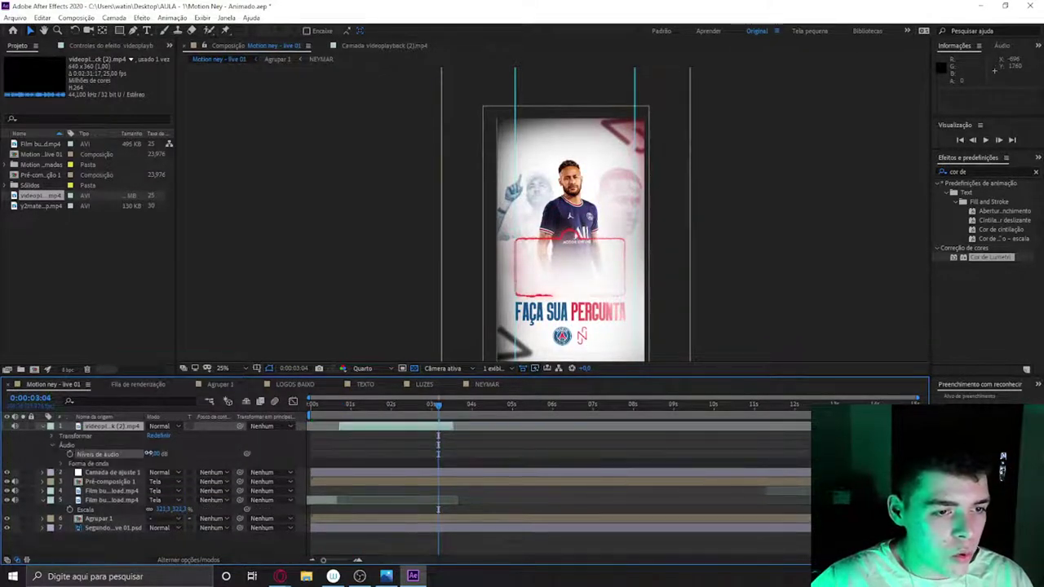
pyautogui.click(344, 405)
pyautogui.press('space')
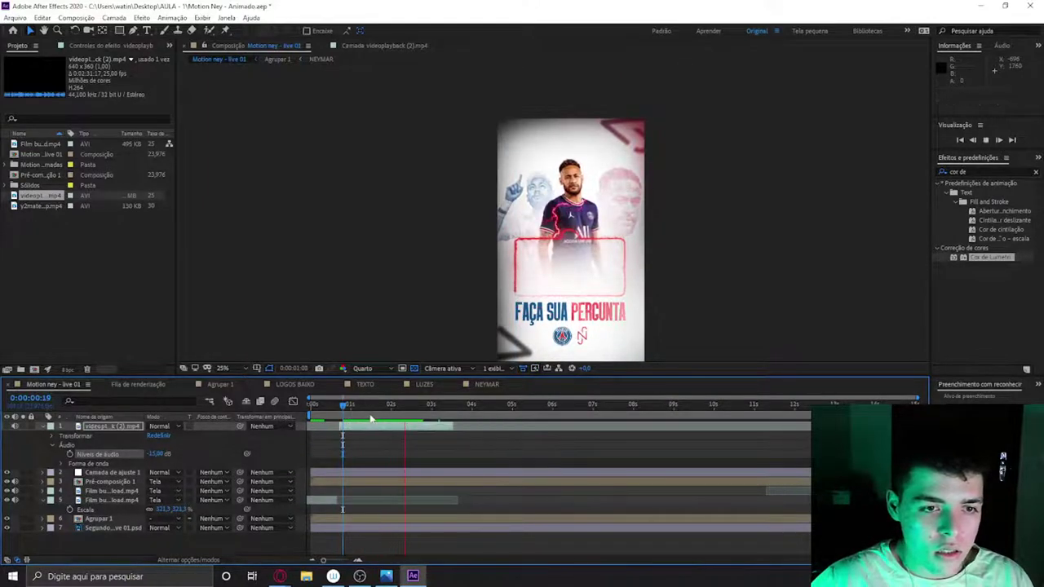
pyautogui.moveTo(368, 414); pyautogui.dragTo(315, 413)
pyautogui.press('space')
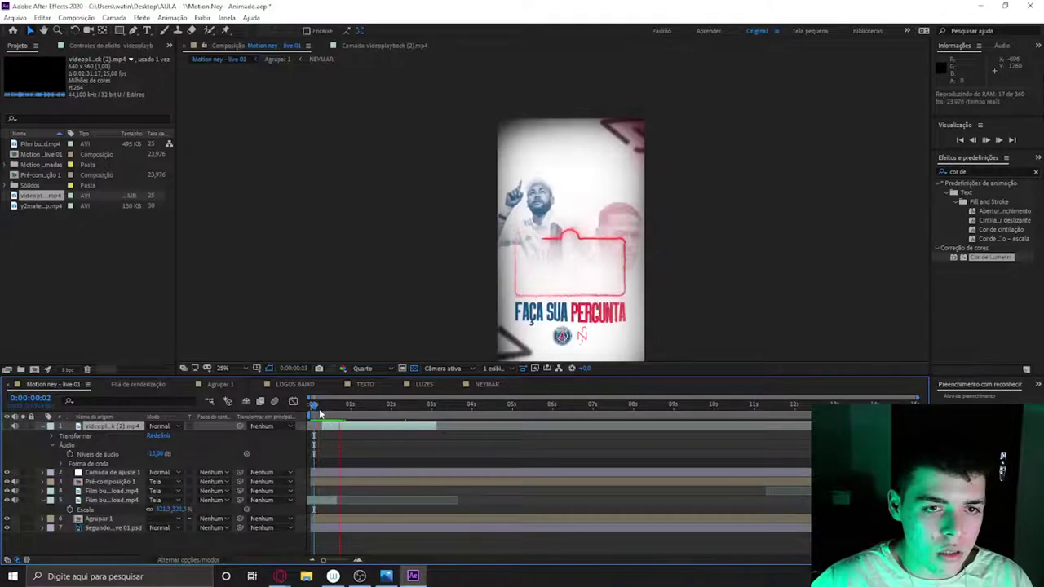
pyautogui.press('space')
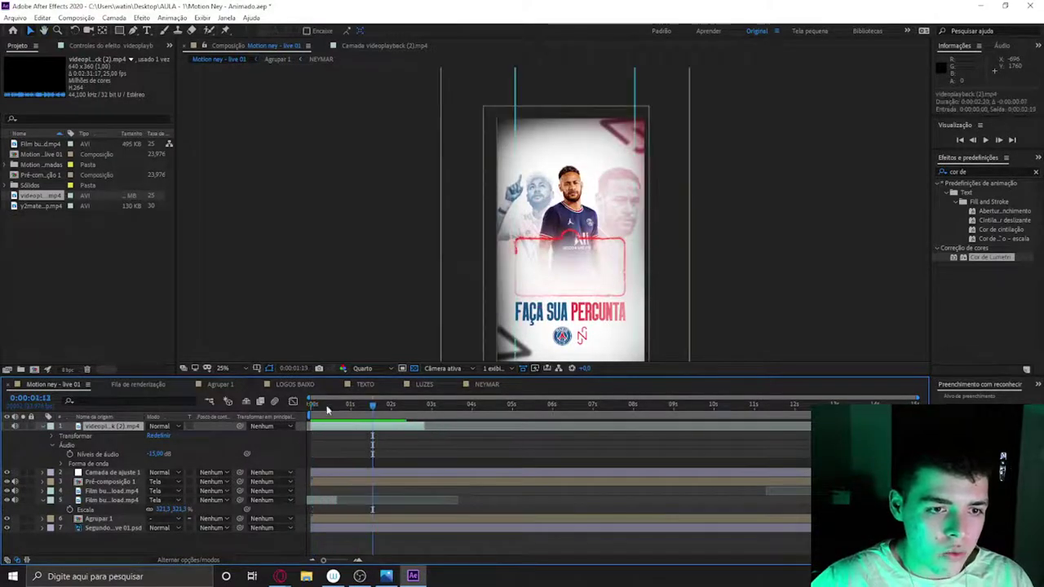
pyautogui.click(310, 405)
pyautogui.press('space')
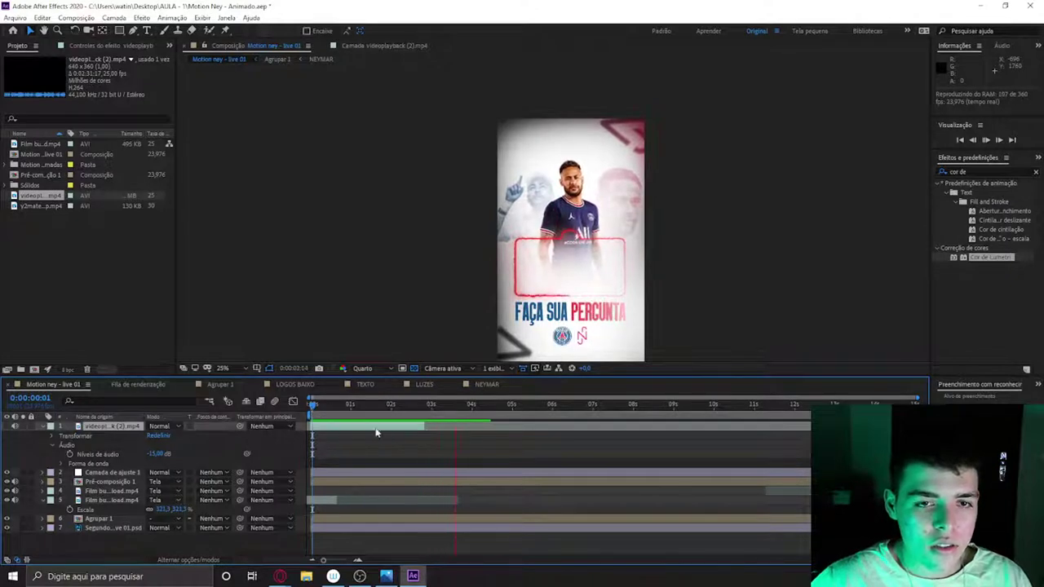
pyautogui.press('space')
pyautogui.hotkey('ctrl', 'd')
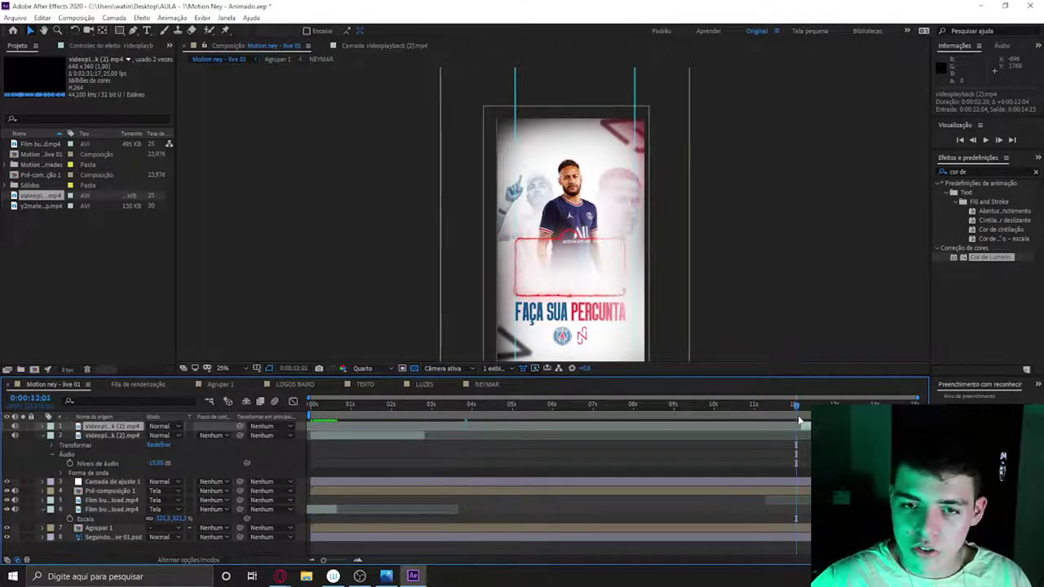
# Preview the comp with the doubled sound, then delete the duplicated electricity sound layer
pyautogui.press('space')
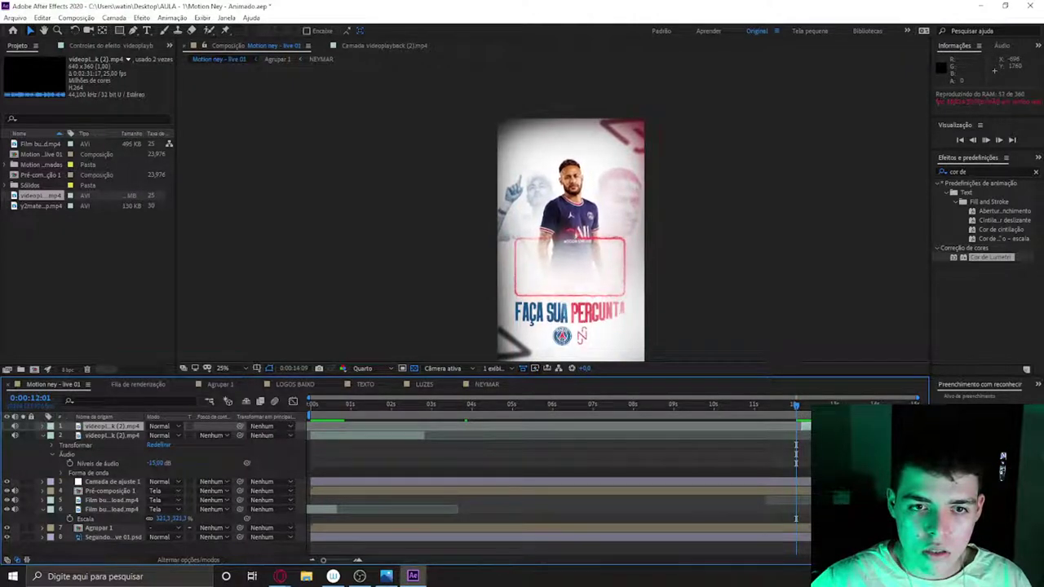
pyautogui.press('space')
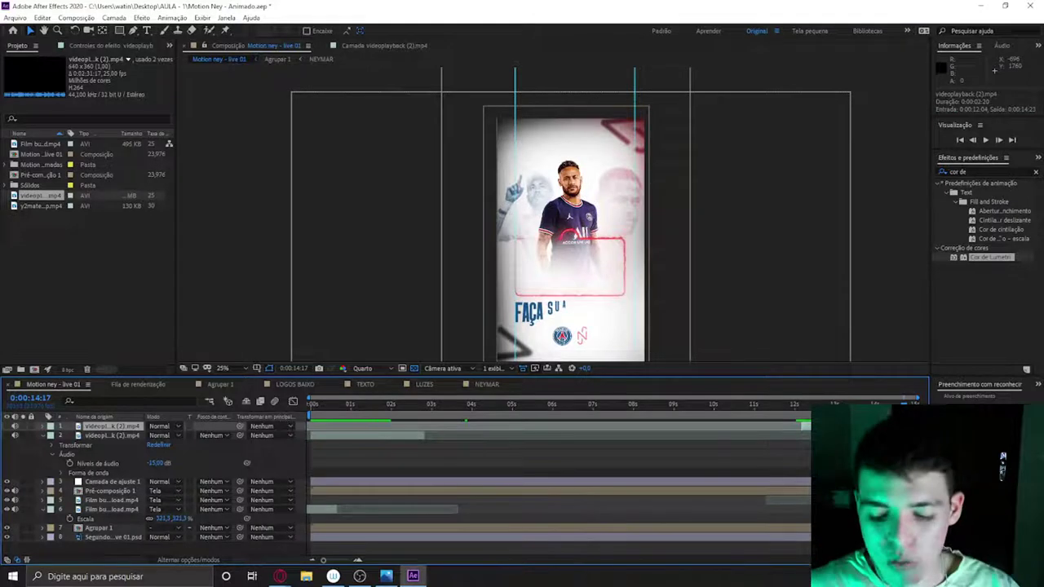
pyautogui.press('Delete')
# Preview the comp from the start to confirm only one -15 dB sound layer plays
pyautogui.press('Home')
pyautogui.press('space')
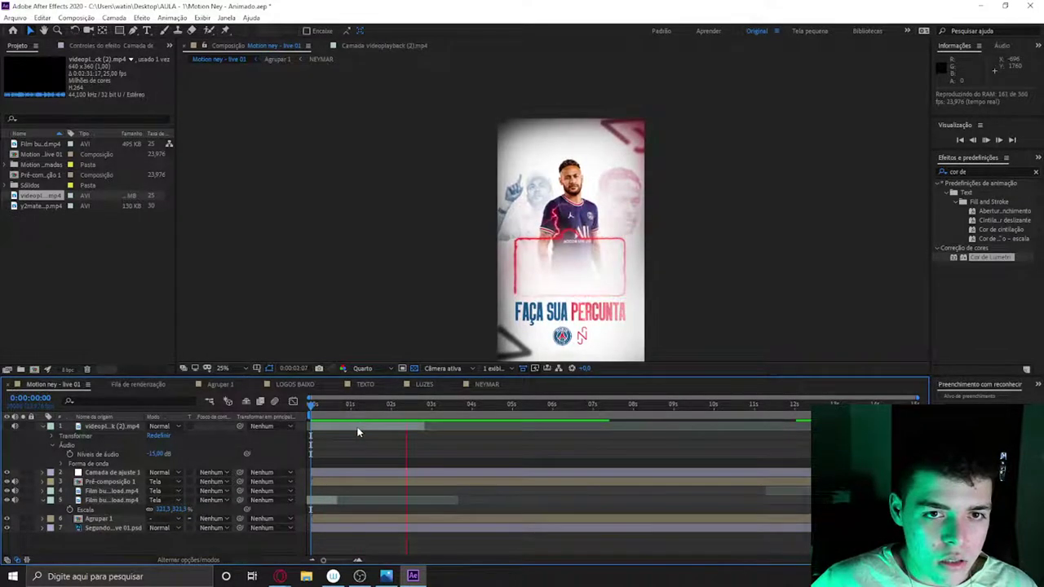
pyautogui.press('space')
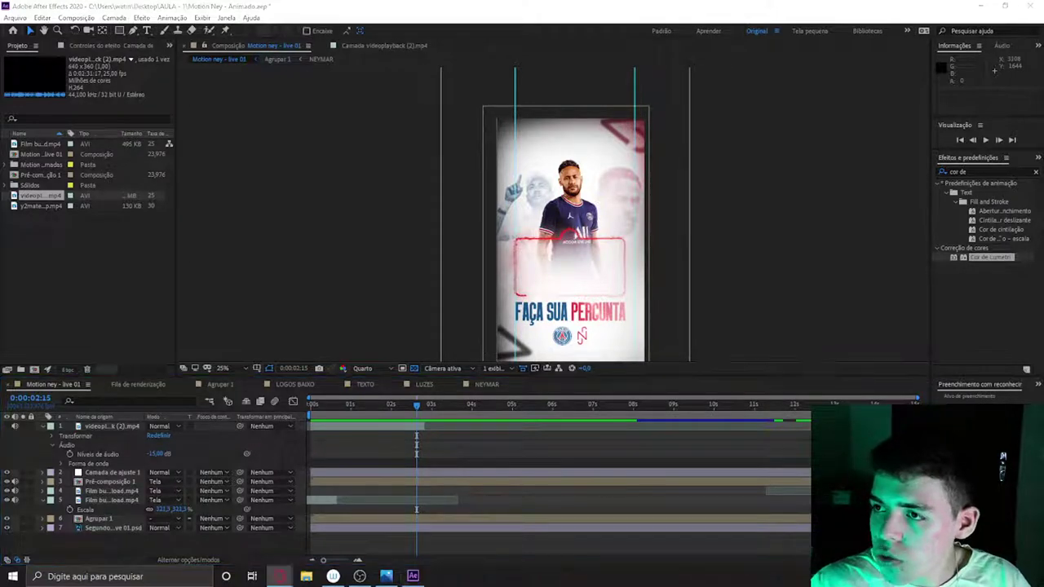
# In the browser, open a snow overlay for edits video, check its resolution options, and return to results
pyautogui.hotkey('alt', 'Tab')
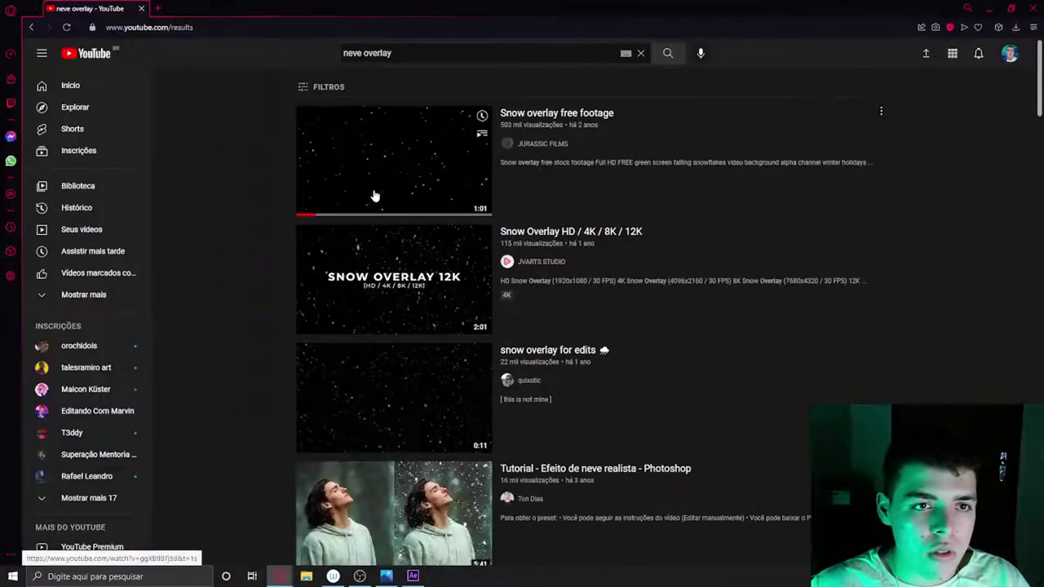
pyautogui.click(391, 399)
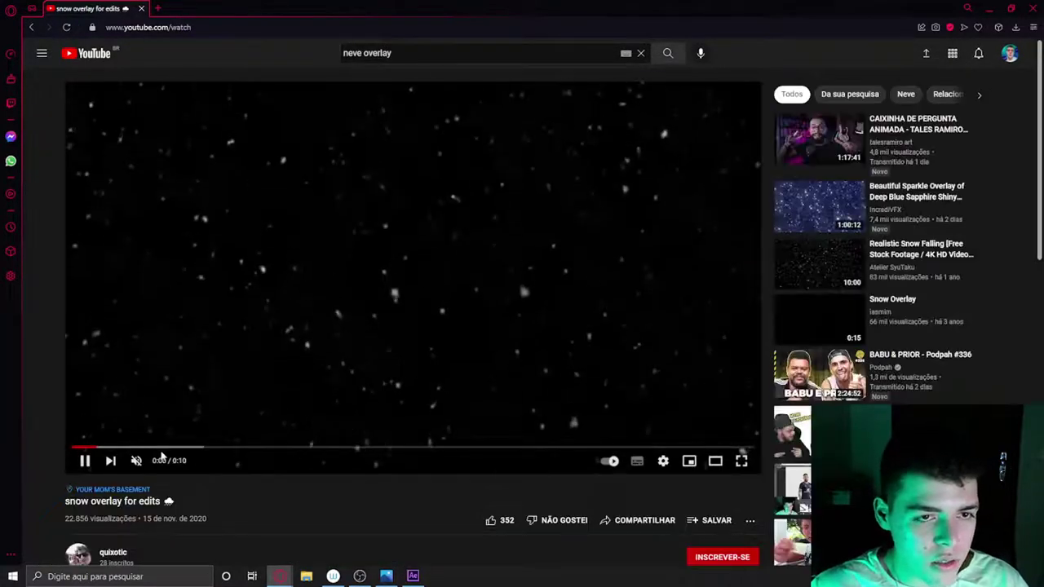
pyautogui.click(664, 461)
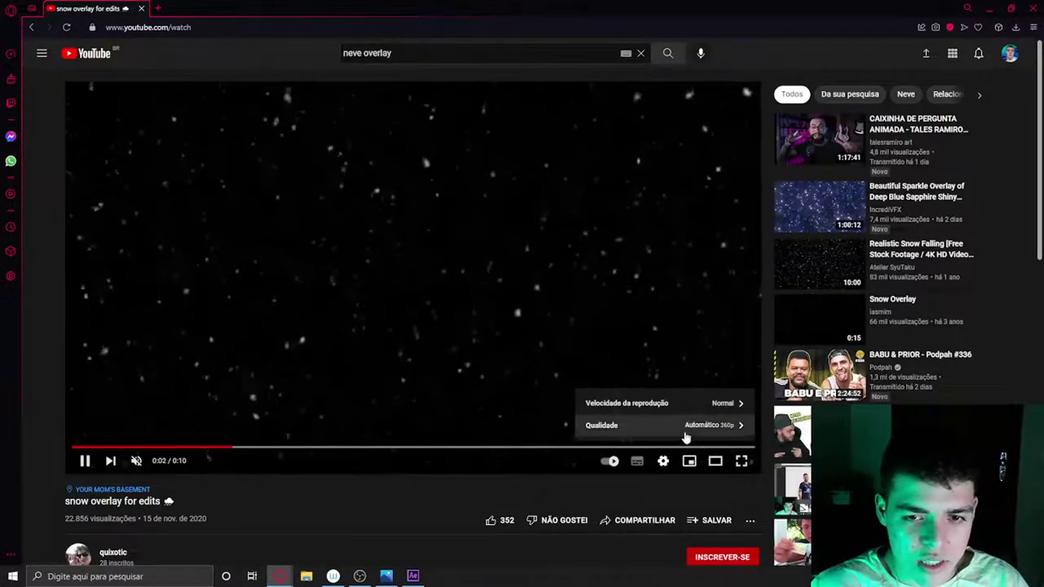
pyautogui.click(685, 432)
pyautogui.click(691, 375)
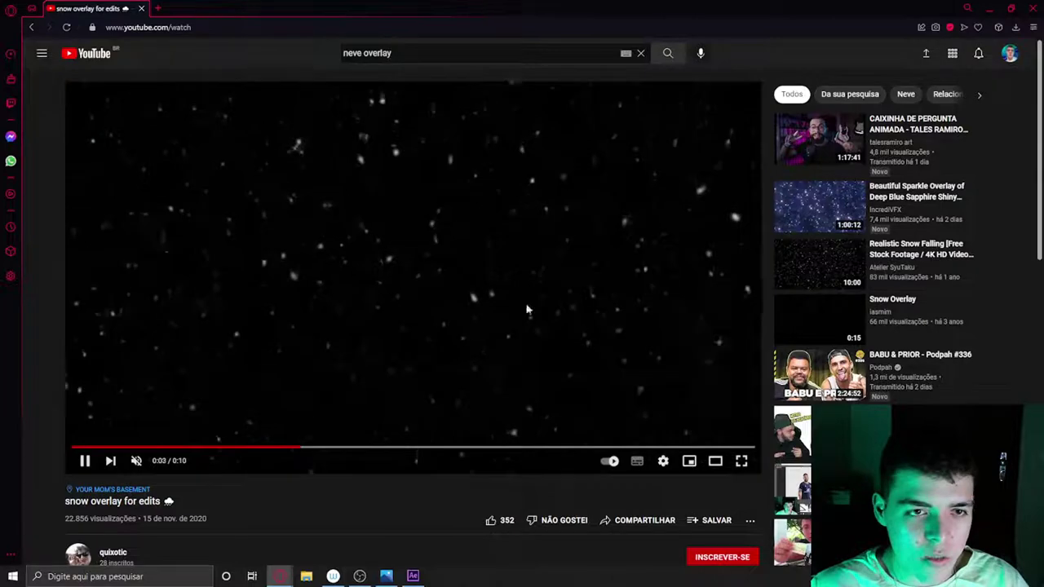
pyautogui.click(29, 27)
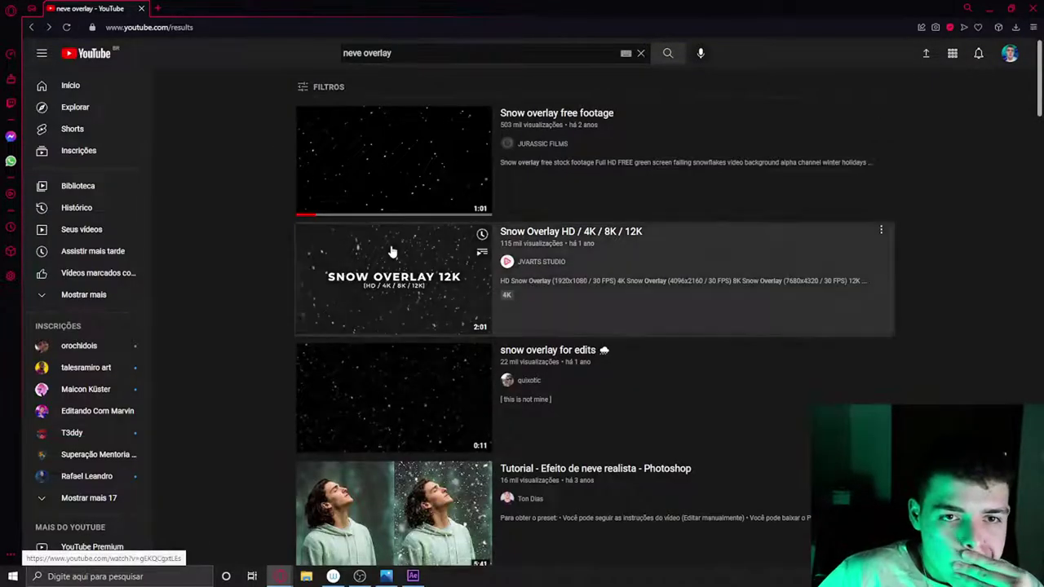
# Open the Snow Overlay HD / 4K / 8K / 12K video, check its resolutions, and load it on ssyoutube.com
pyautogui.click(393, 255)
pyautogui.click(664, 459)
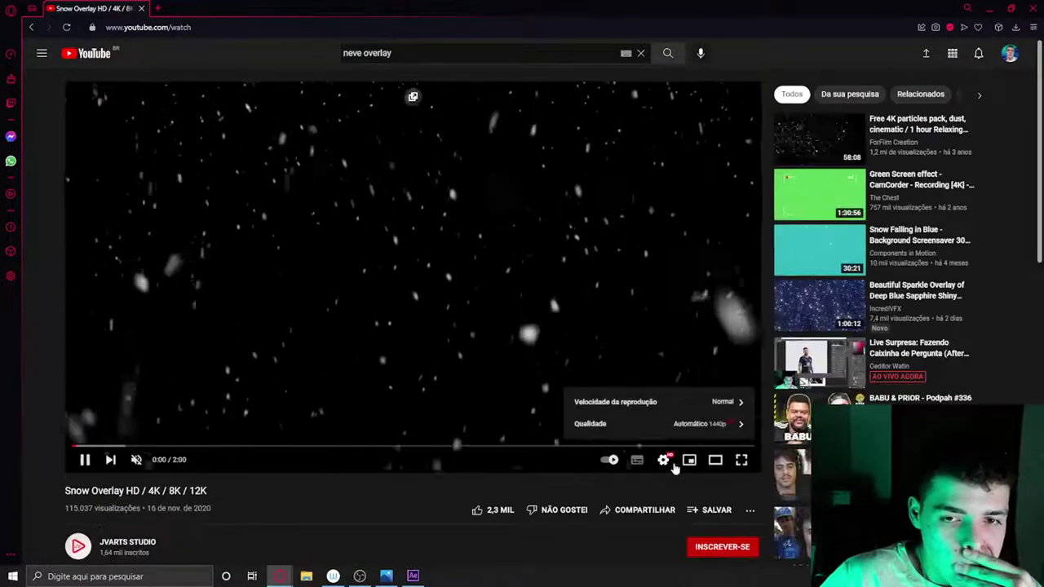
pyautogui.click(685, 422)
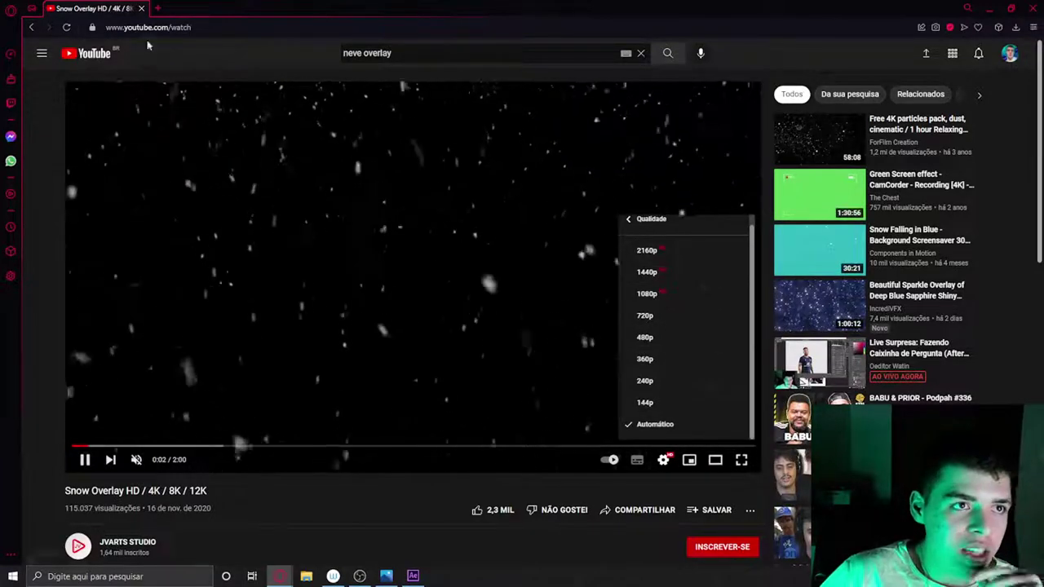
pyautogui.click(125, 30)
pyautogui.click(124, 28)
pyautogui.write('ssl')
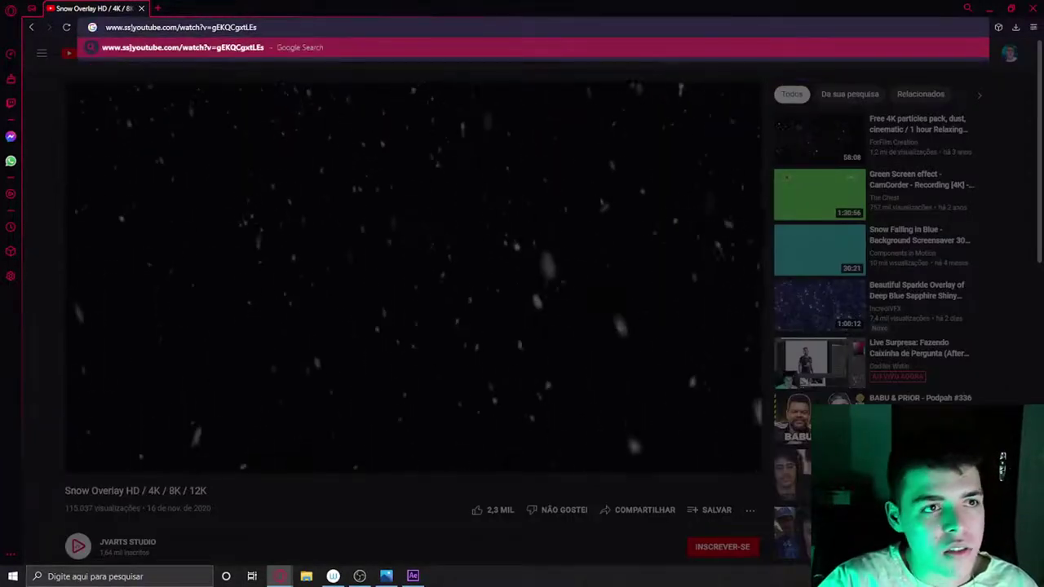
pyautogui.press('Return')
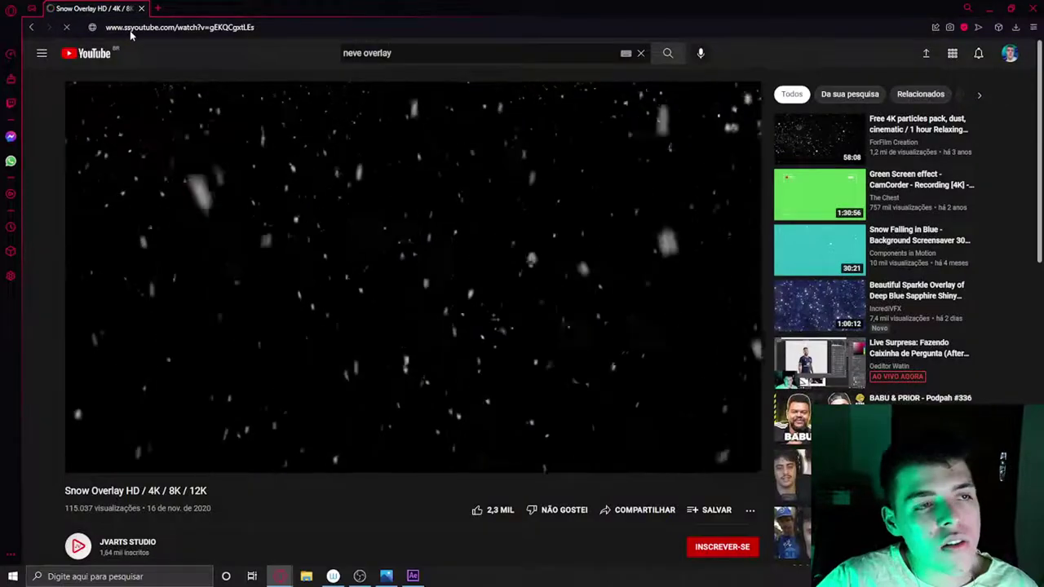
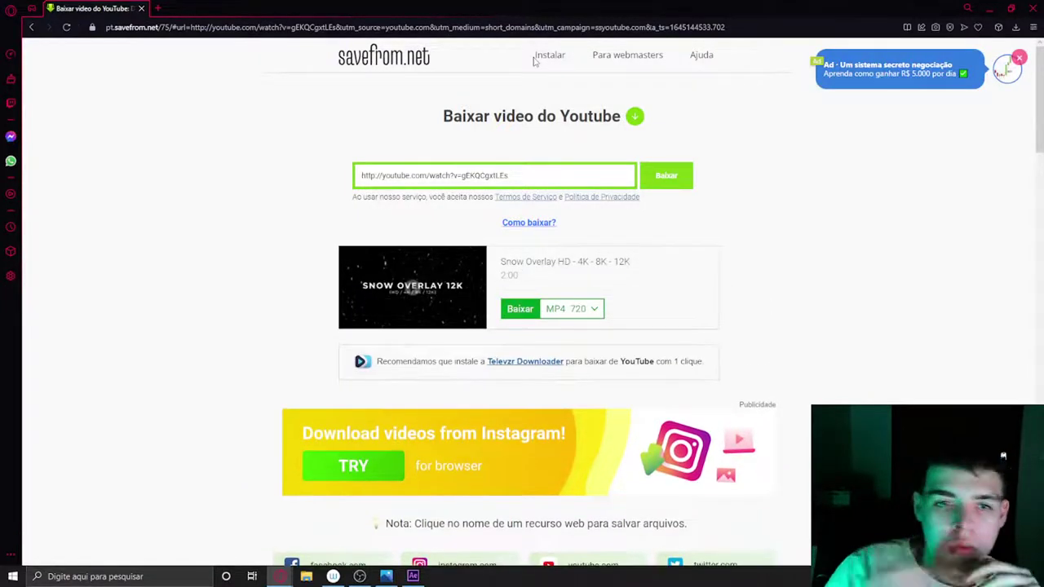
# Download the Snow Overlay HD clip from savefrom.net and drop it into the composition as a new layer
pyautogui.click(520, 310)
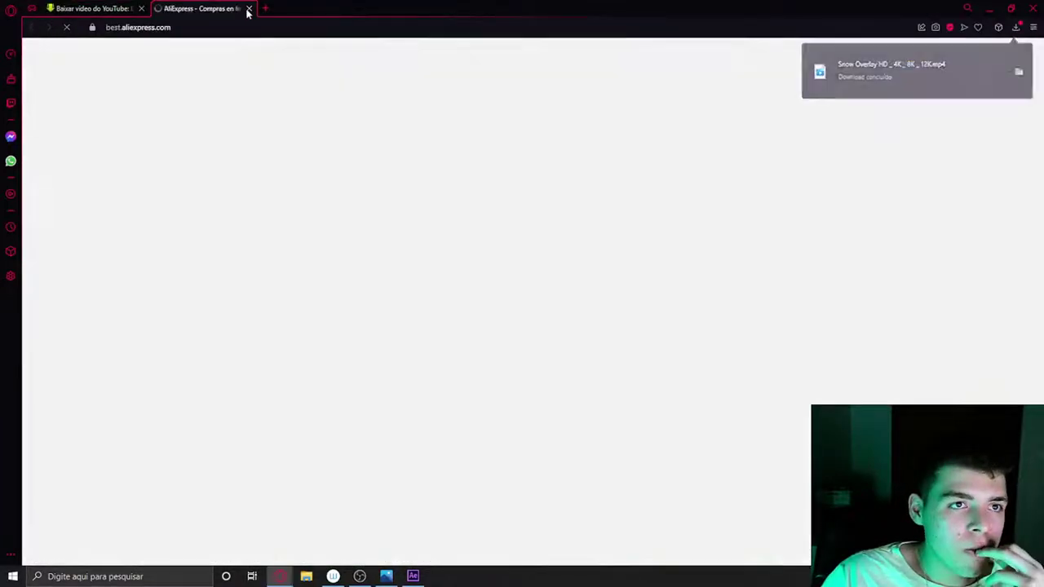
pyautogui.click(249, 8)
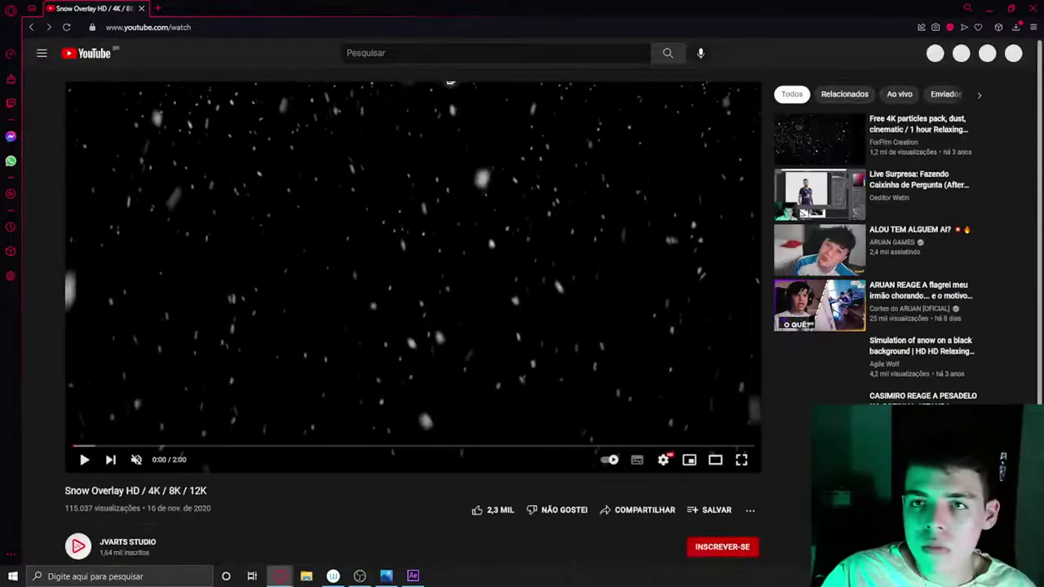
pyautogui.click(1016, 28)
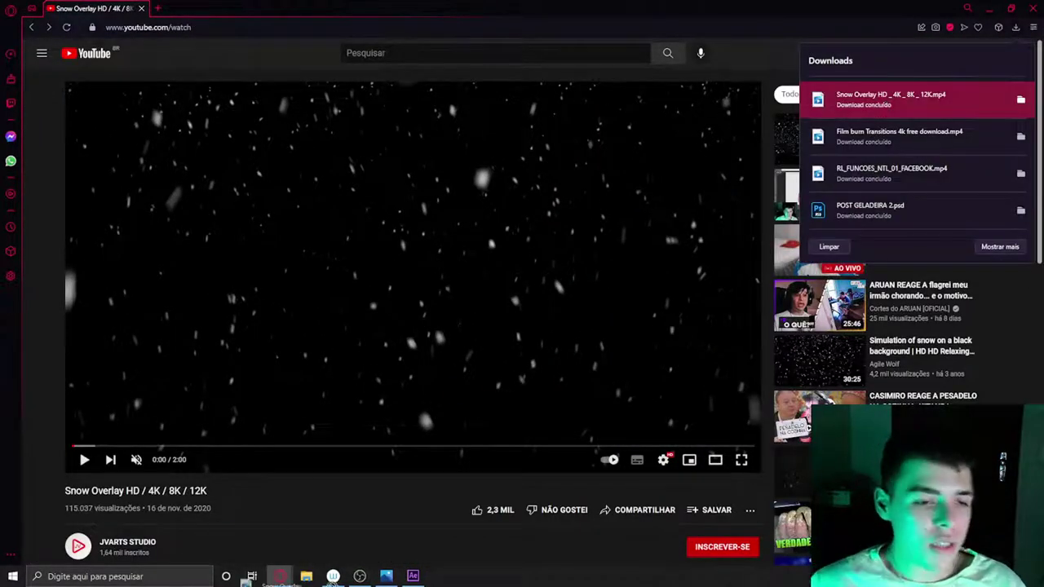
pyautogui.moveTo(414, 574); pyautogui.dragTo(430, 540)
pyautogui.moveTo(430, 465); pyautogui.dragTo(431, 461)
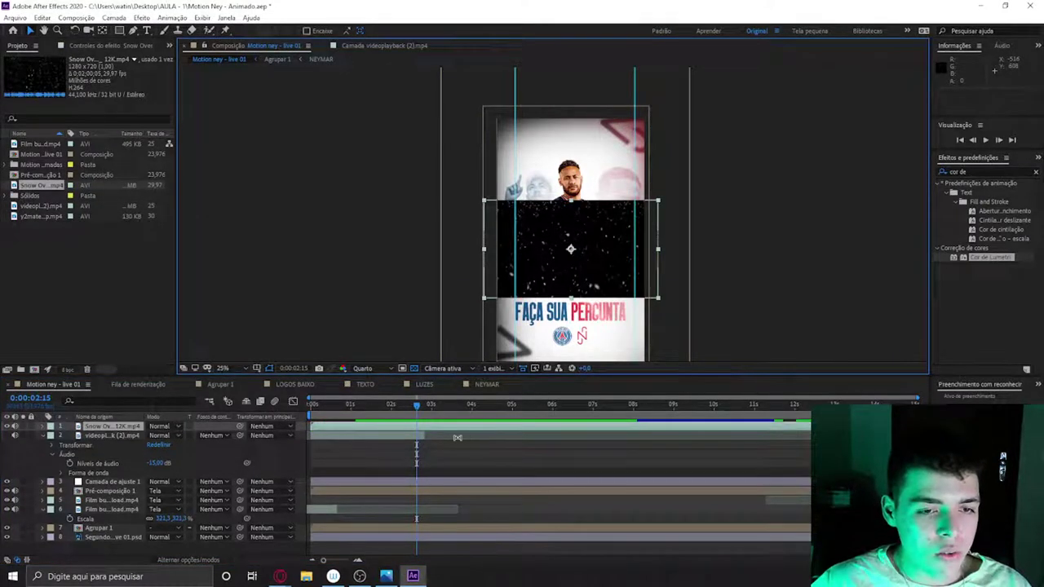
# Rotate the snow layer 90°, scale it to about 215% and set its blend mode to Tela
pyautogui.press('r')
pyautogui.moveTo(156, 436)
pyautogui.mouseDown()
pyautogui.moveTo(232, 439)
pyautogui.moveTo(204, 426)
pyautogui.mouseUp()
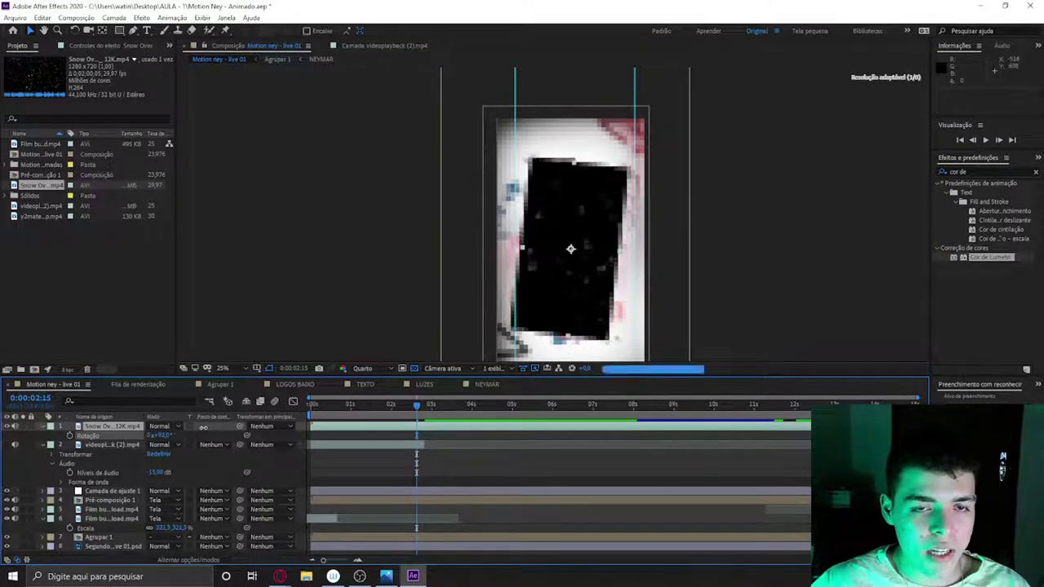
pyautogui.press('s')
pyautogui.moveTo(186, 438); pyautogui.dragTo(237, 438)
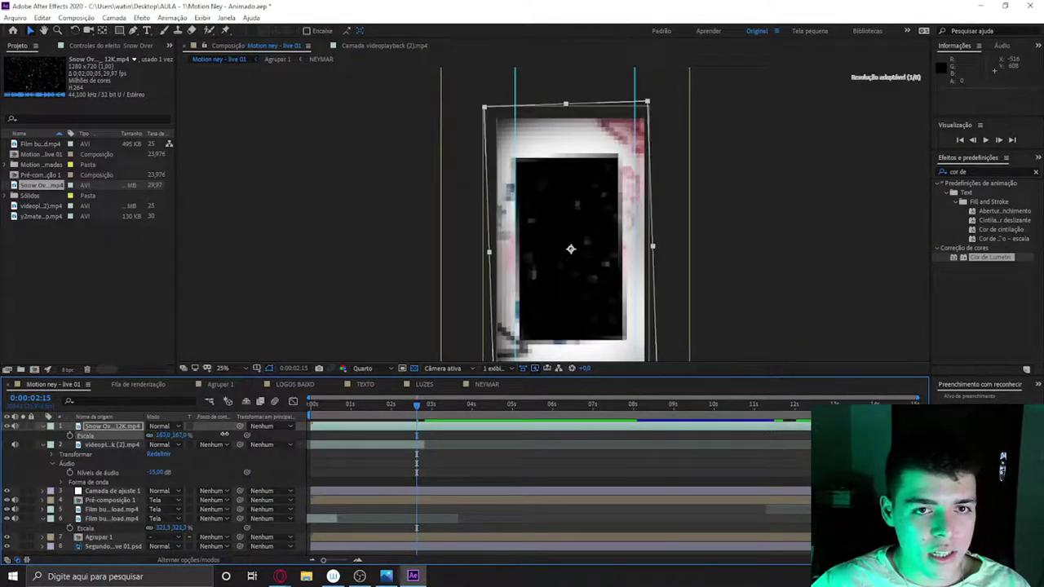
pyautogui.click(179, 426)
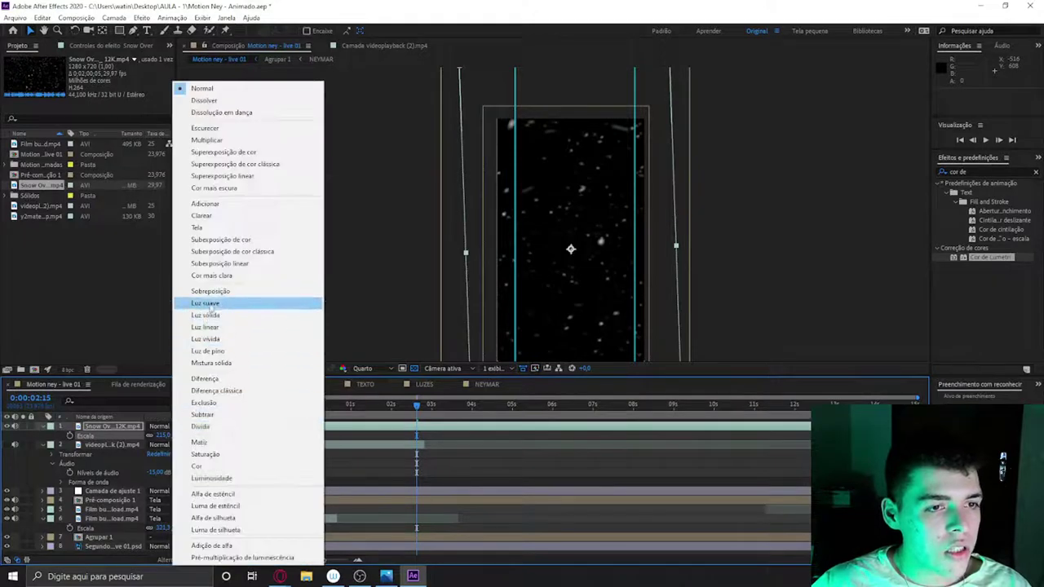
pyautogui.click(210, 228)
# Preview the snow over the story, collapse the layer properties and move to about 6 seconds
pyautogui.press('space')
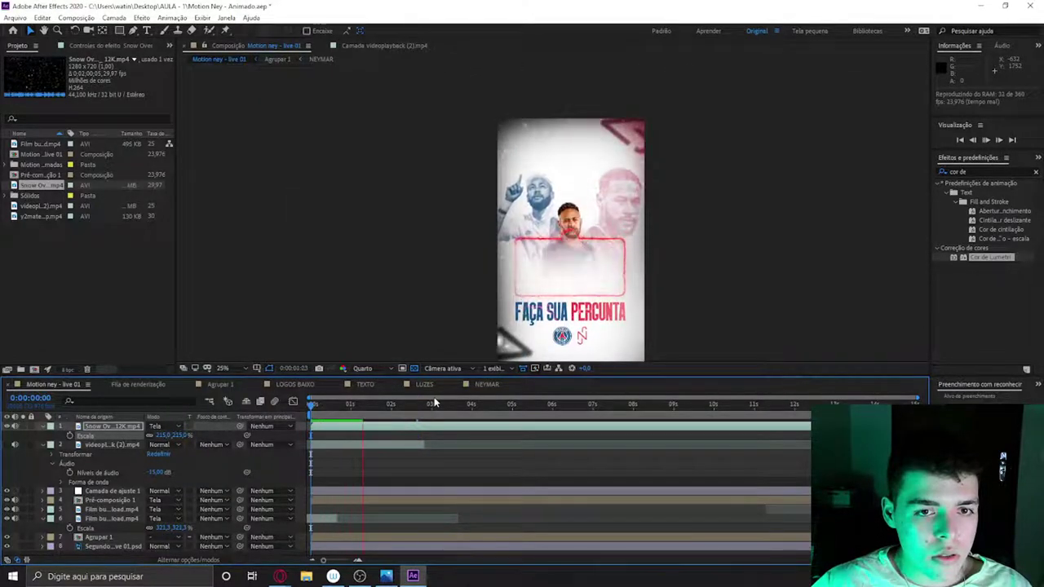
pyautogui.press('space')
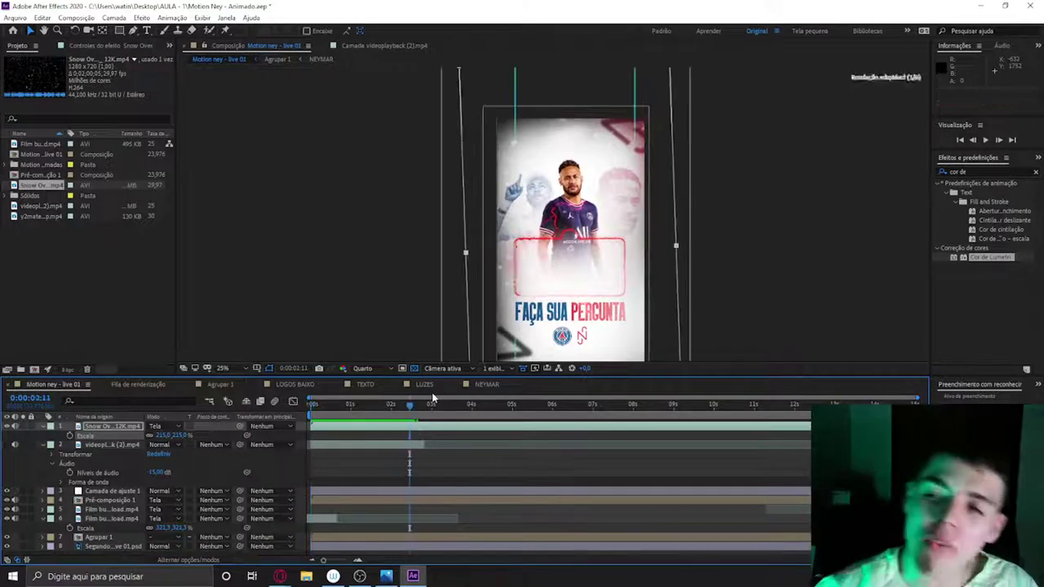
pyautogui.click(38, 445)
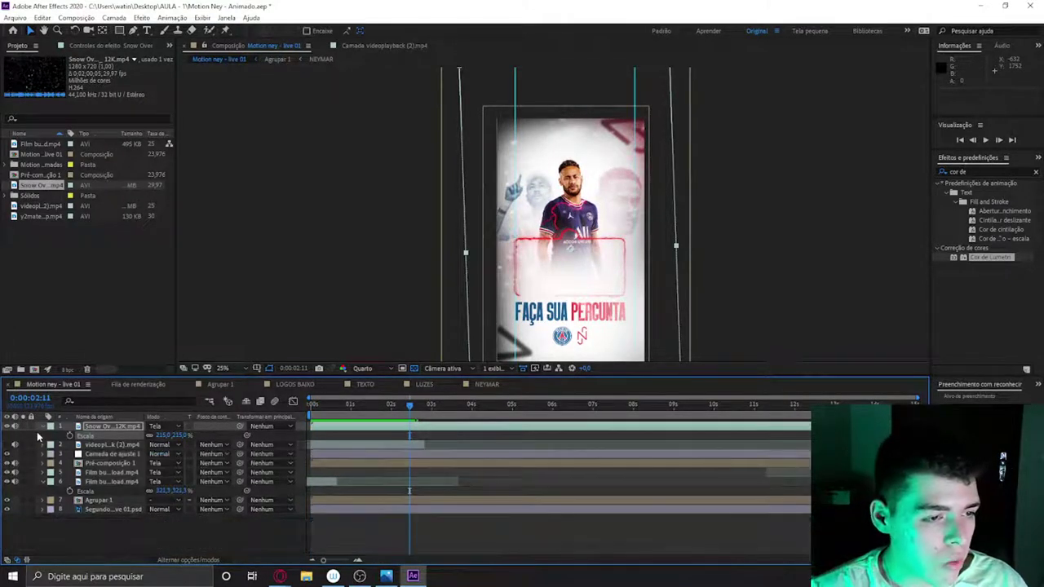
pyautogui.click(38, 427)
pyautogui.press('space')
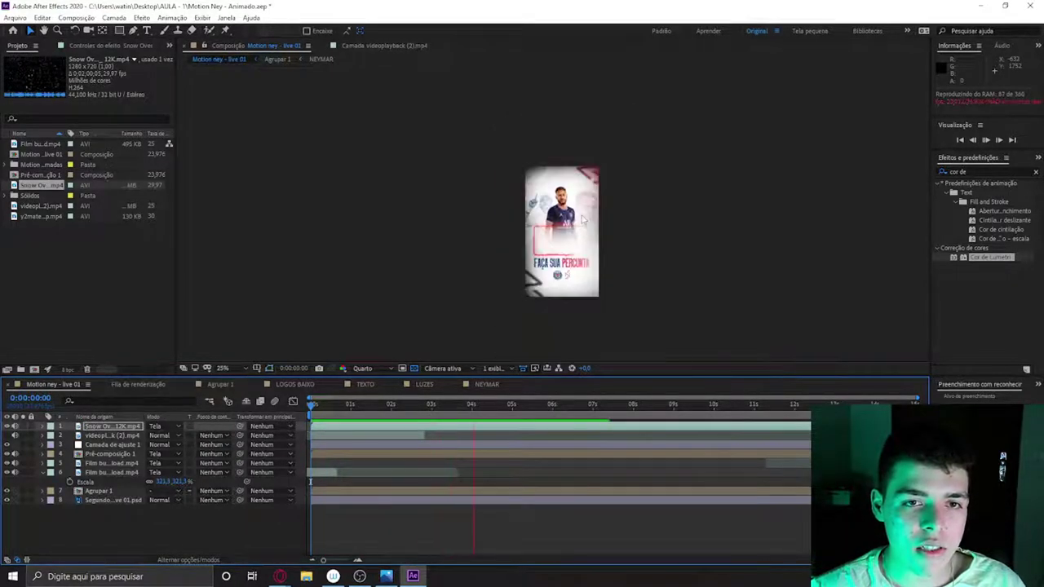
pyautogui.moveTo(621, 399); pyautogui.dragTo(590, 404)
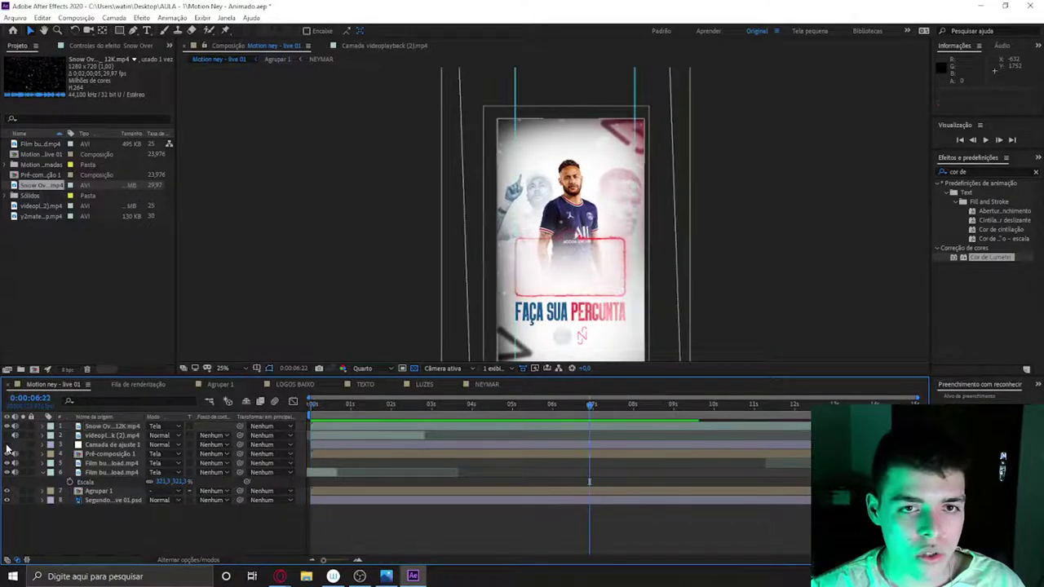
pyautogui.rightClick(273, 544)
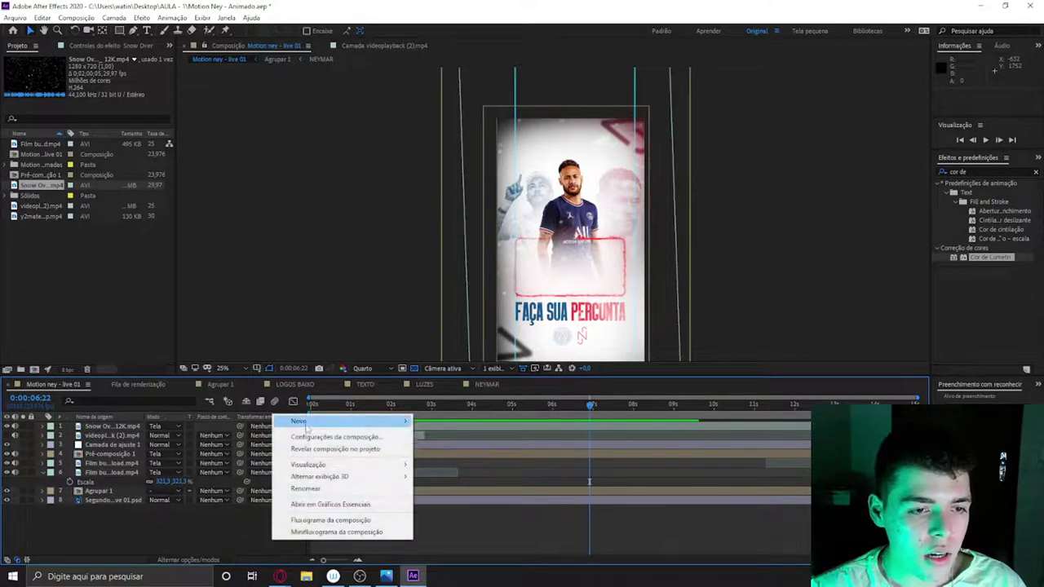
# Add a new adjustment layer and apply the Brilho glow effect to it
pyautogui.moveTo(302, 421)
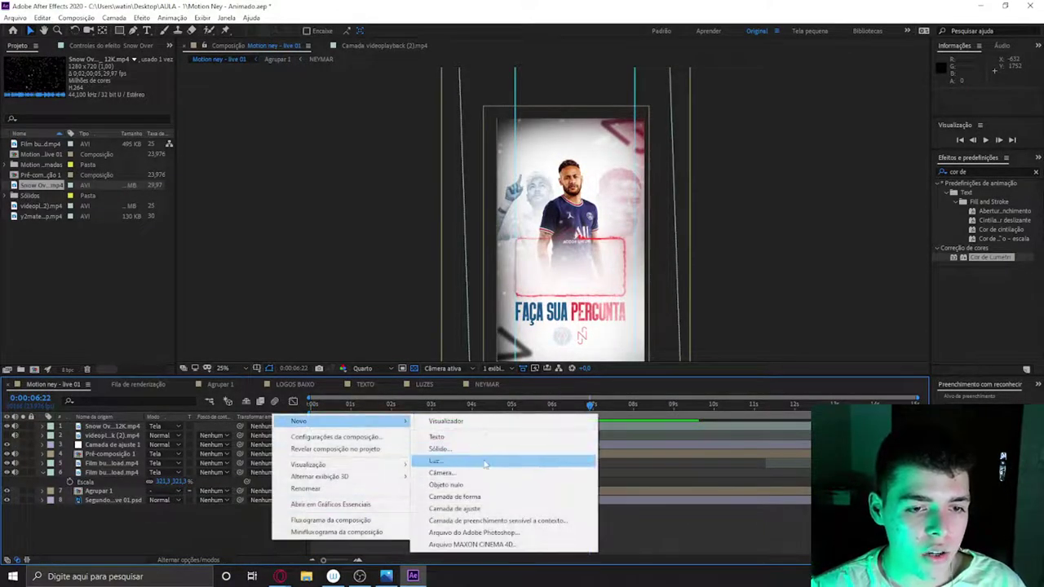
pyautogui.click(492, 512)
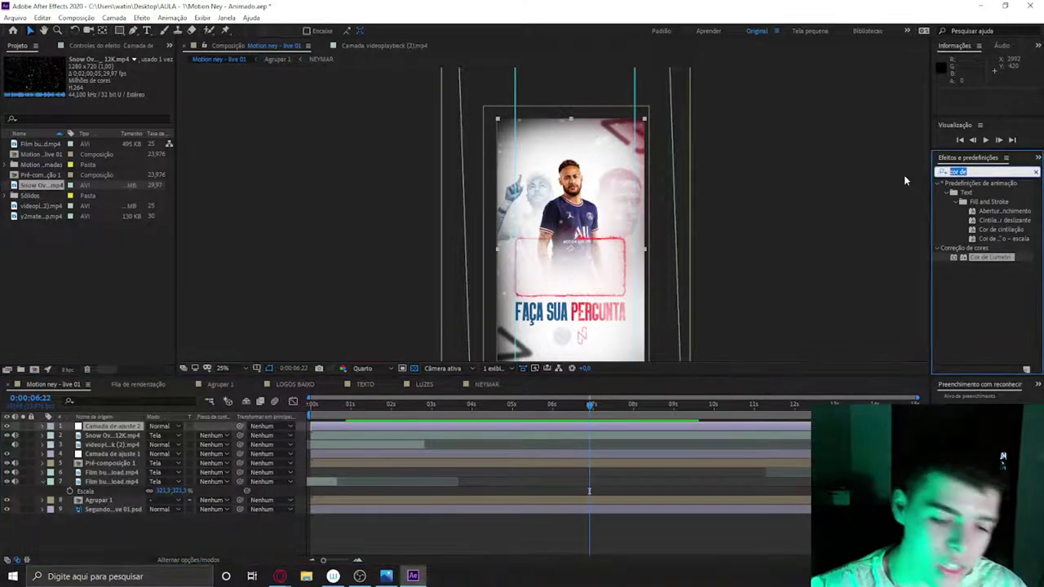
pyautogui.press('BackSpace')
pyautogui.press('BackSpace')
pyautogui.press('BackSpace')
pyautogui.write('brilho')
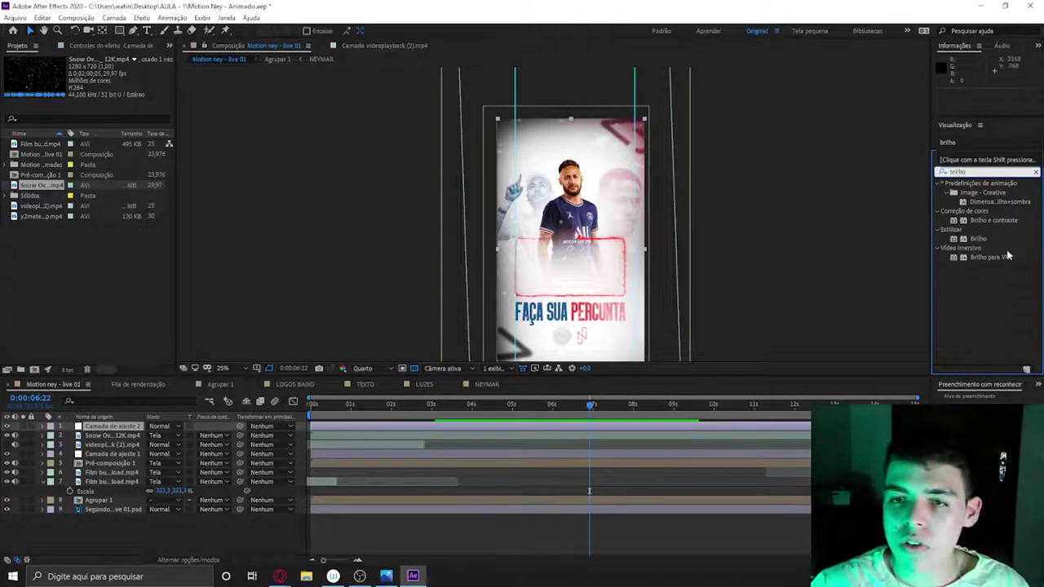
pyautogui.doubleClick(978, 238)
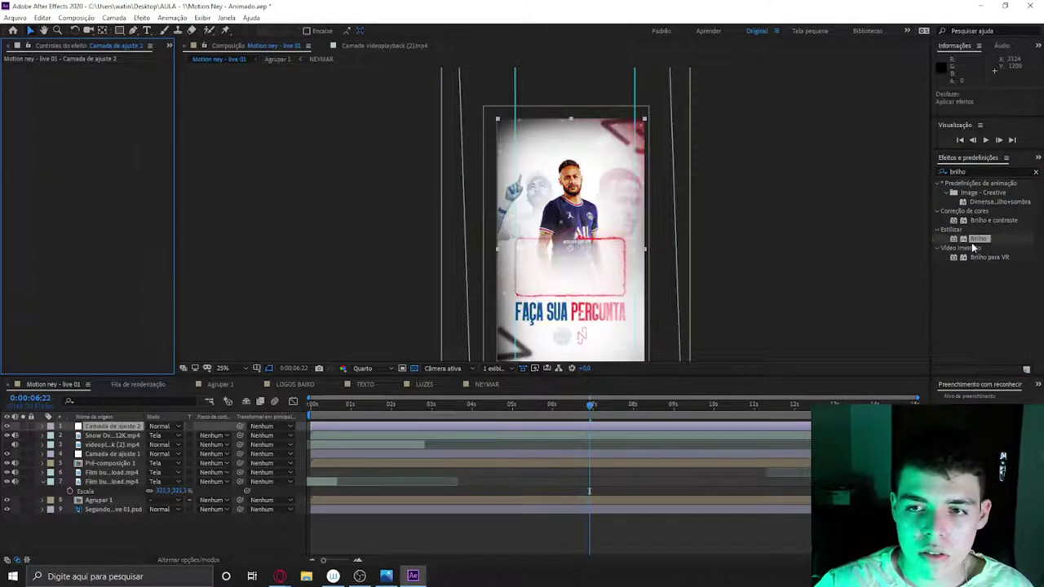
# Raise the glow radius to 335 and drop the adjustment layer's opacity to 19%
pyautogui.click(91, 426)
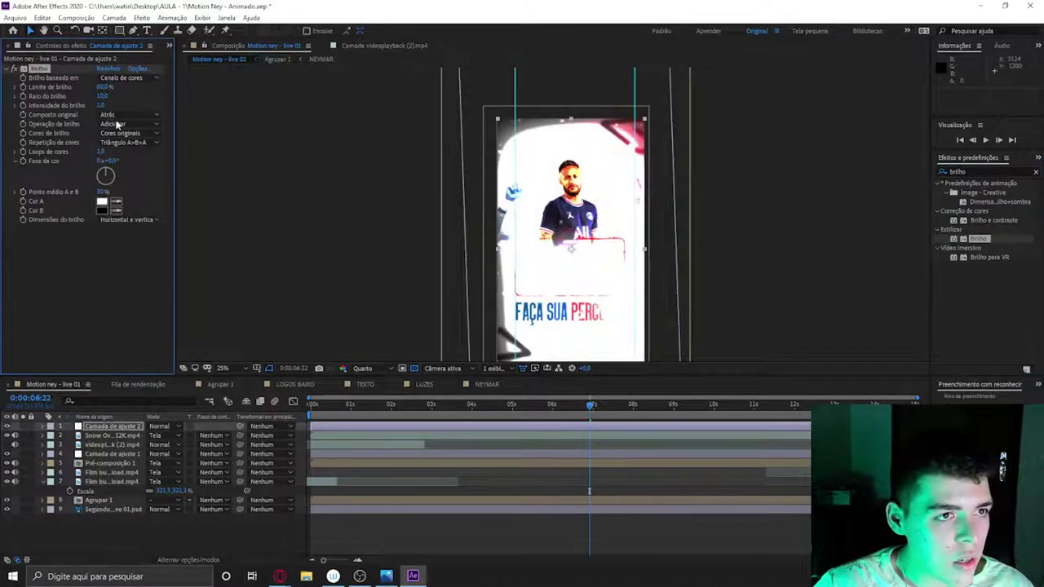
pyautogui.moveTo(102, 96); pyautogui.dragTo(106, 108)
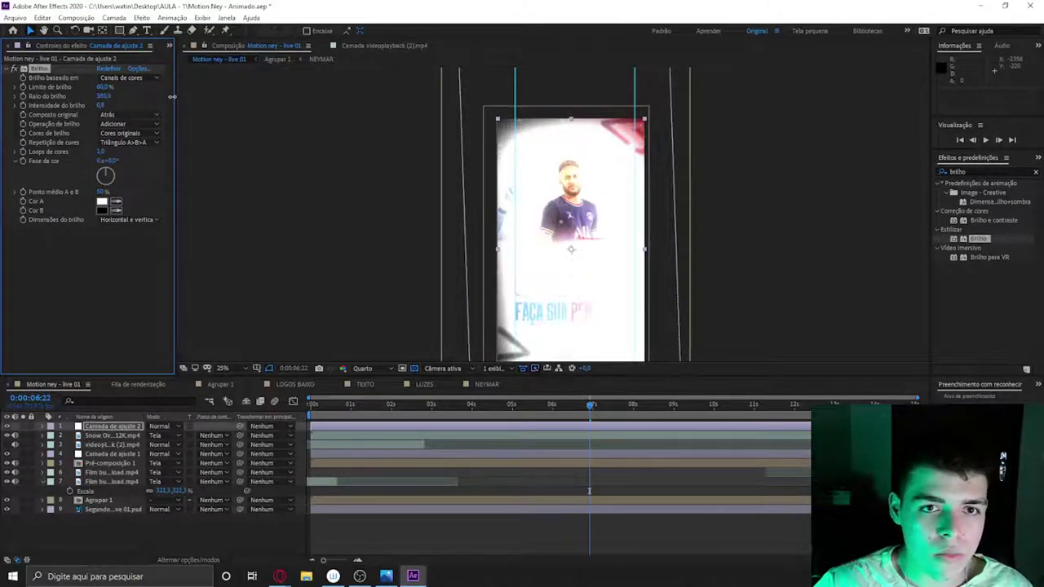
pyautogui.press('t')
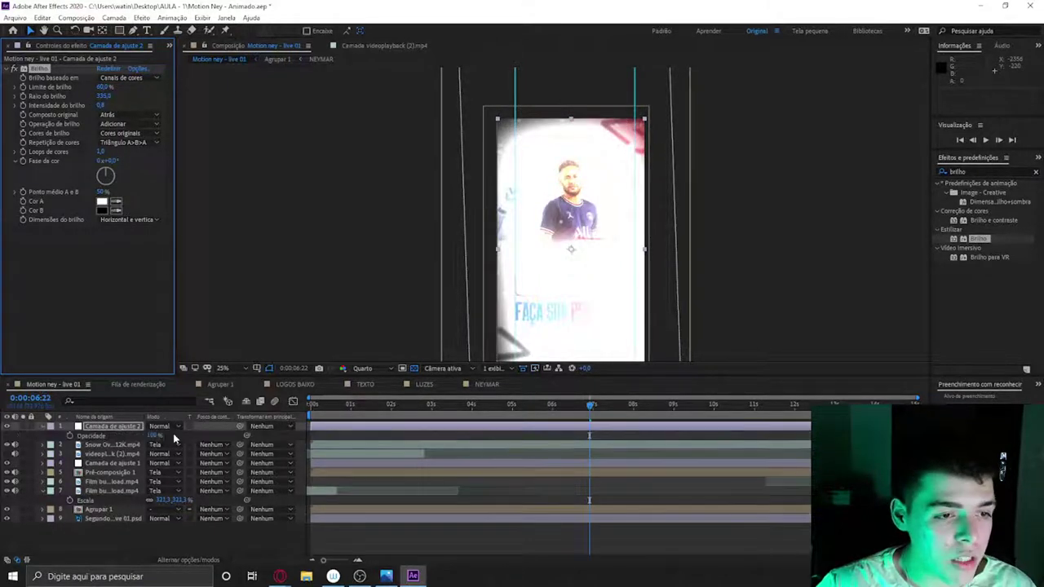
pyautogui.moveTo(152, 436); pyautogui.dragTo(106, 436)
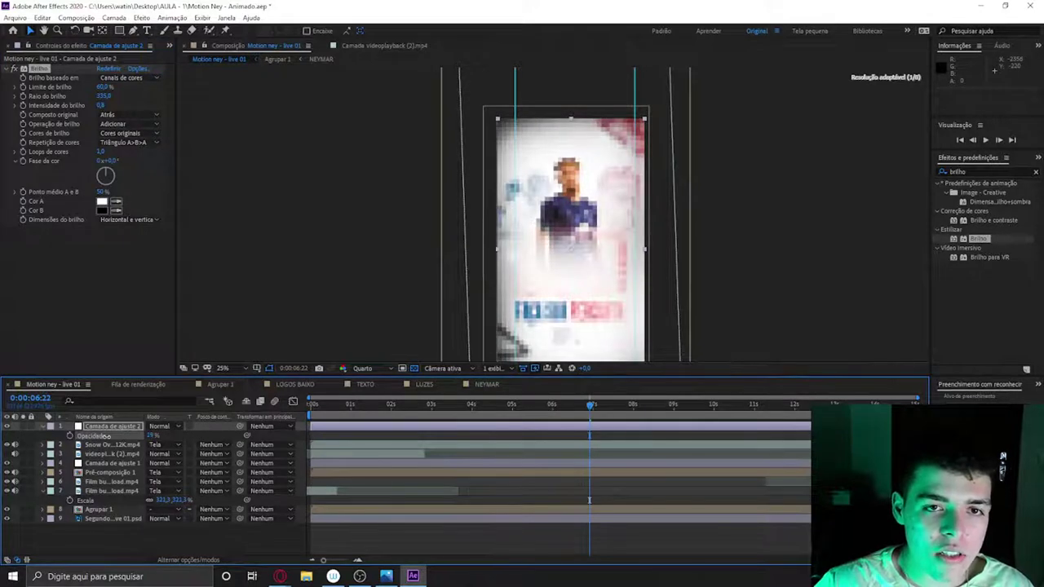
pyautogui.click(315, 404)
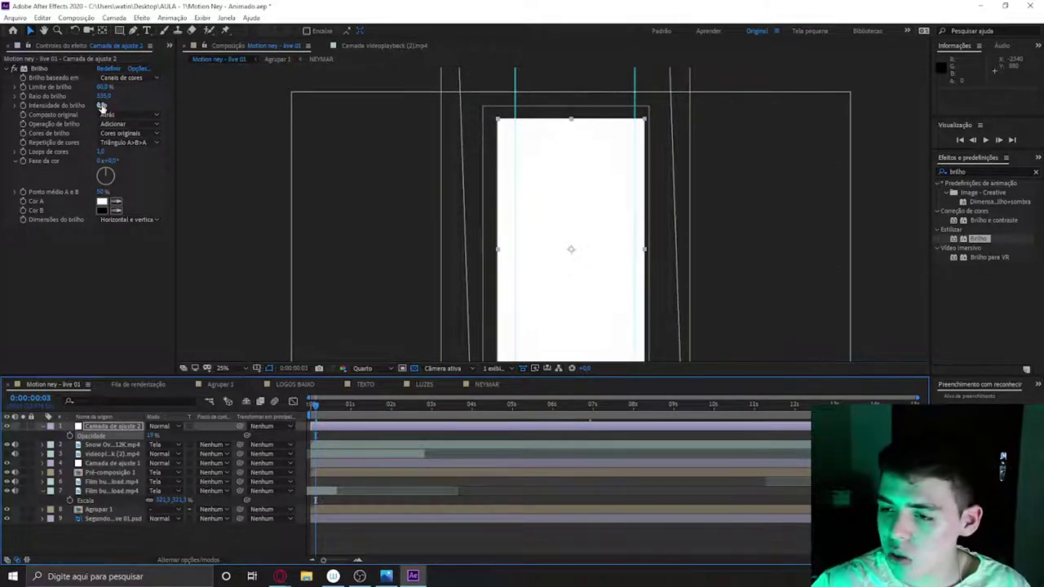
# Add a wiggle(100,100) expression to the adjustment layer's opacity and preview it
pyautogui.keyDown('alt'); pyautogui.click(69, 437); pyautogui.keyUp('alt')
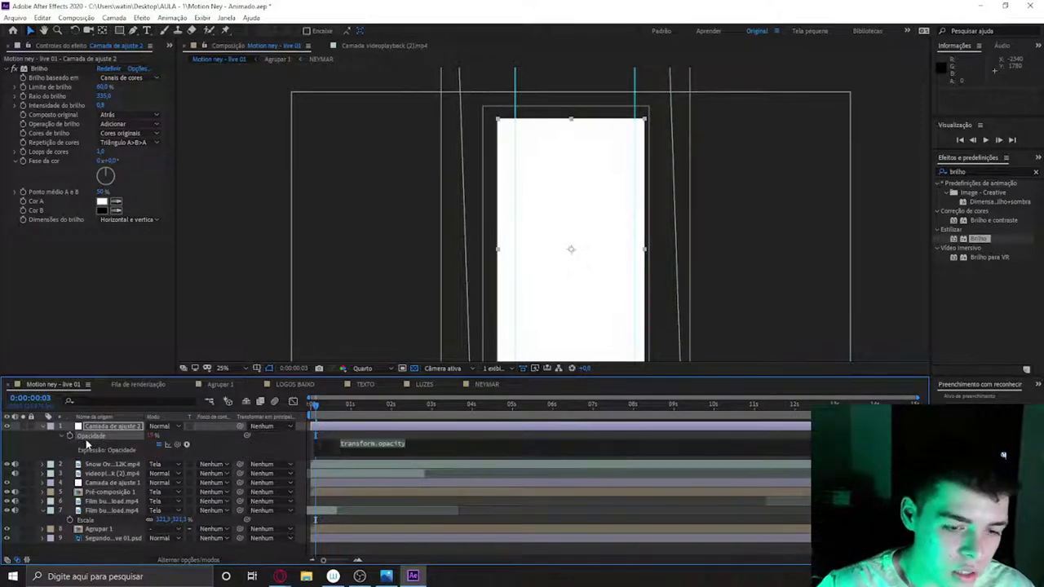
pyautogui.write('wiggle')
pyautogui.press('Return')
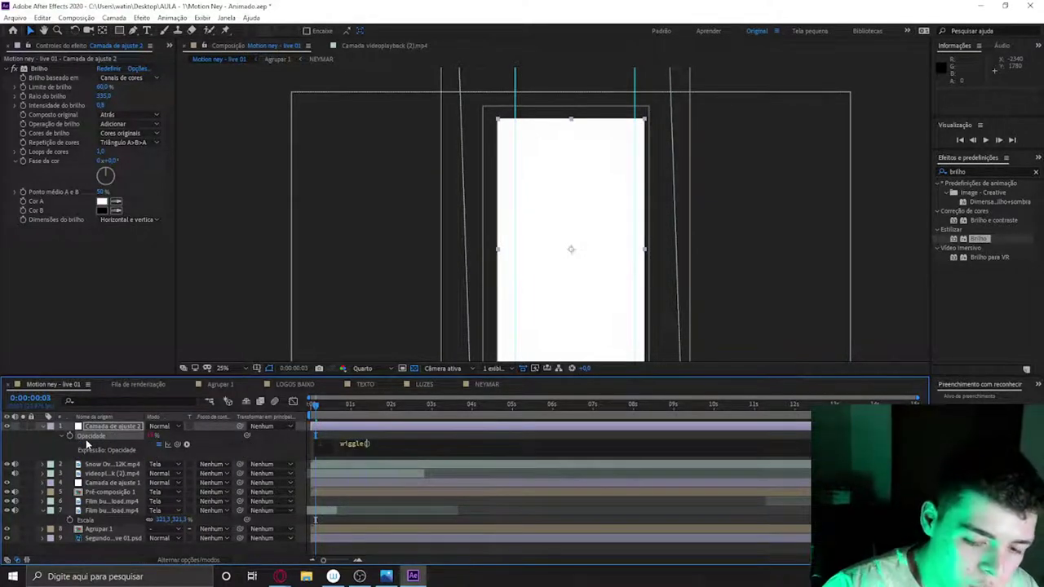
pyautogui.write('100,10')
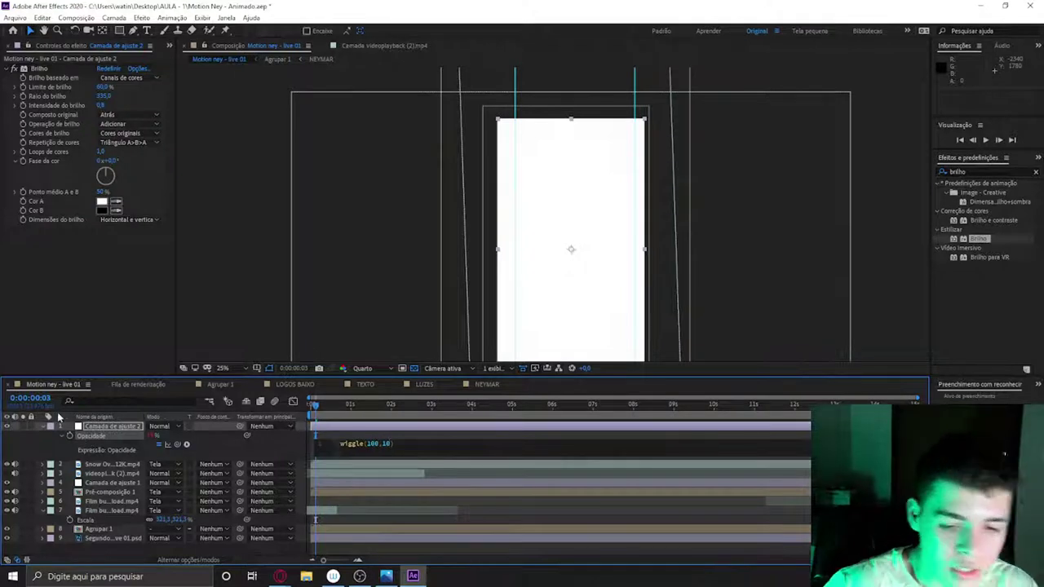
pyautogui.write('0')
pyautogui.click(270, 412)
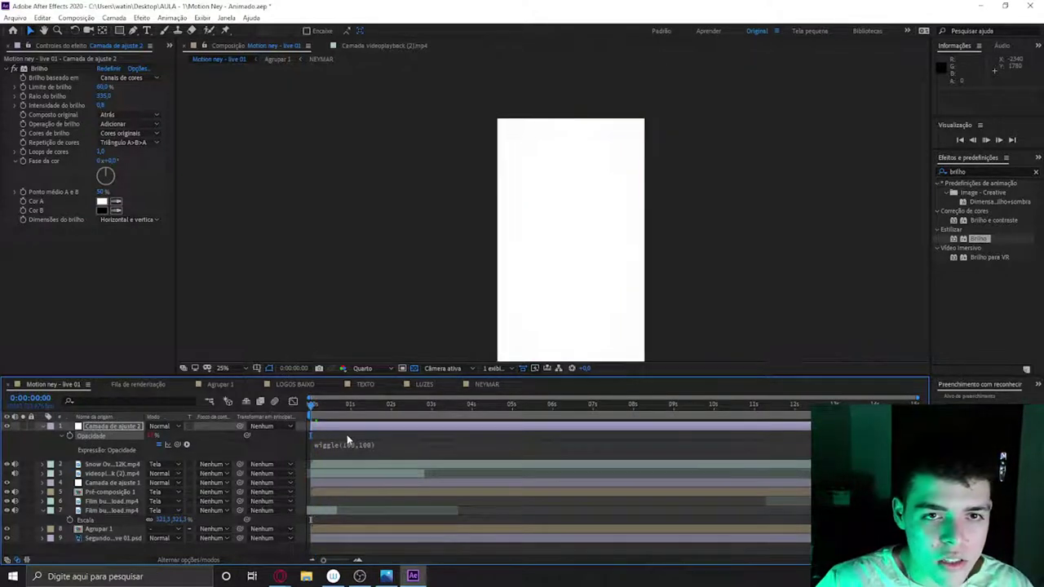
pyautogui.press('space')
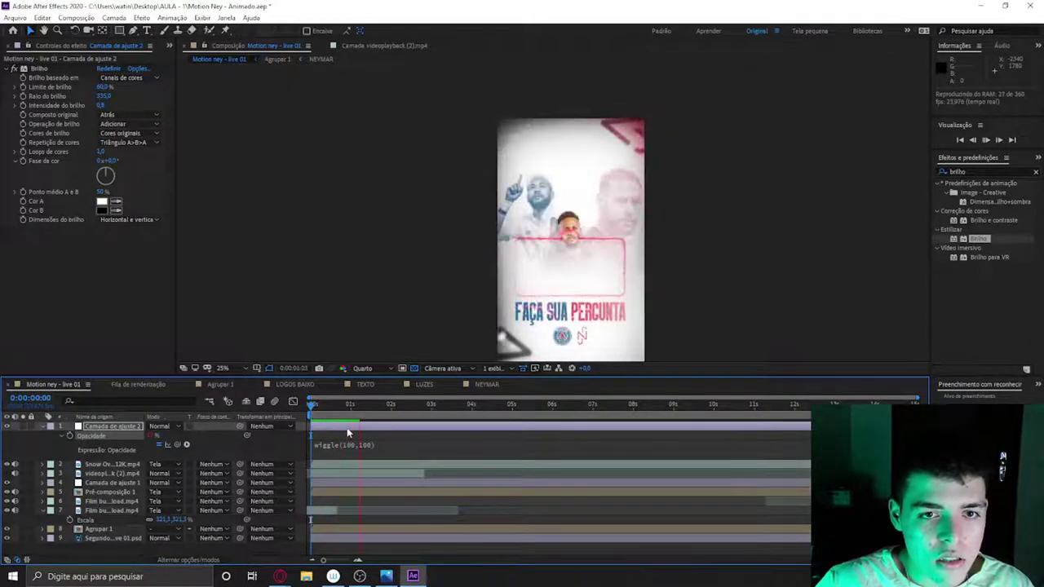
# Try wiggle(50,100), wiggle(10,100) and wiggle(10,50) on the opacity, previewing each
pyautogui.click(379, 446)
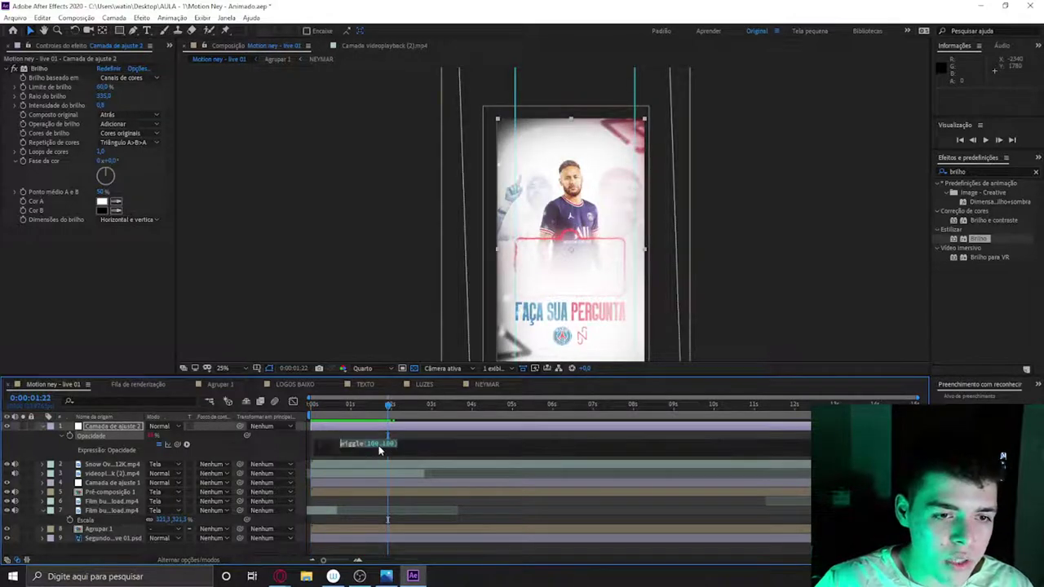
pyautogui.write('50')
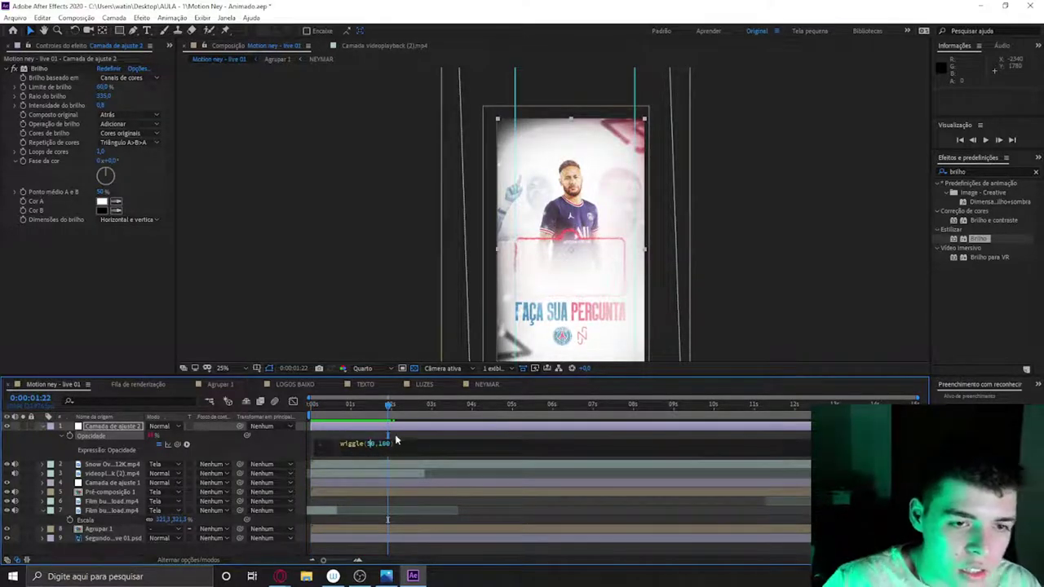
pyautogui.click(378, 407)
pyautogui.press('space')
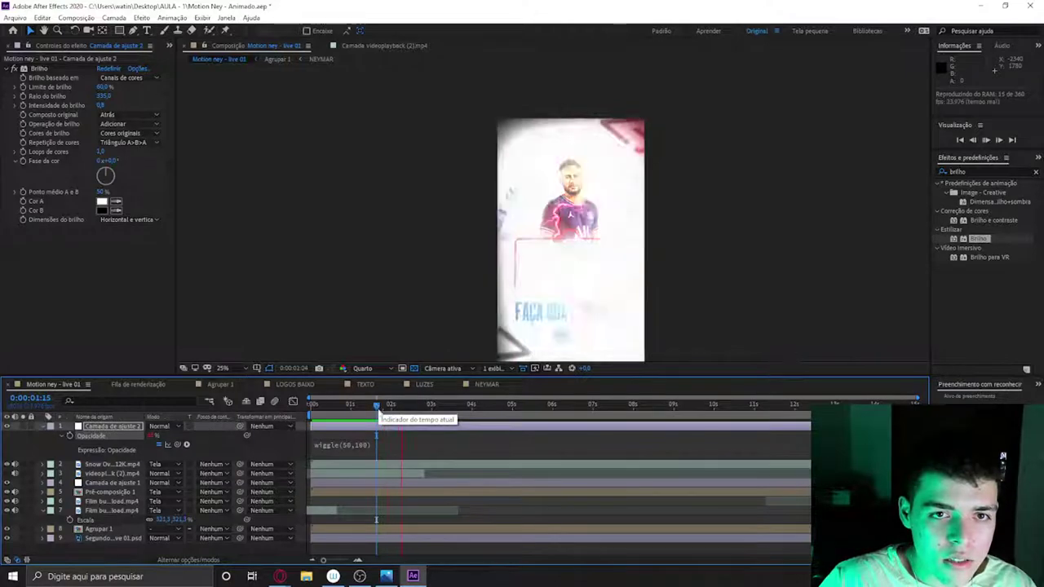
pyautogui.doubleClick(369, 447)
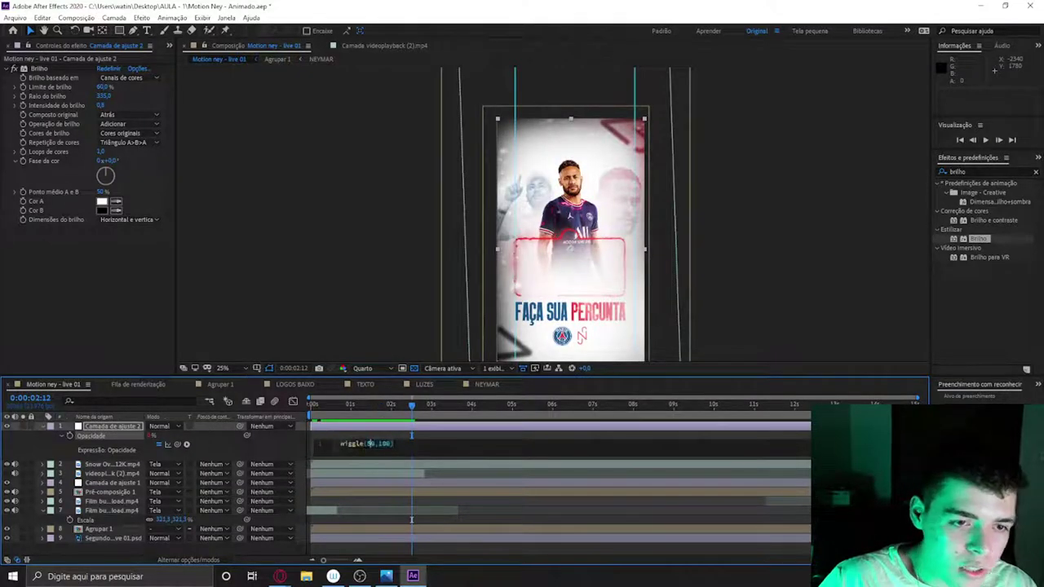
pyautogui.write('1')
pyautogui.click(387, 409)
pyautogui.press('space')
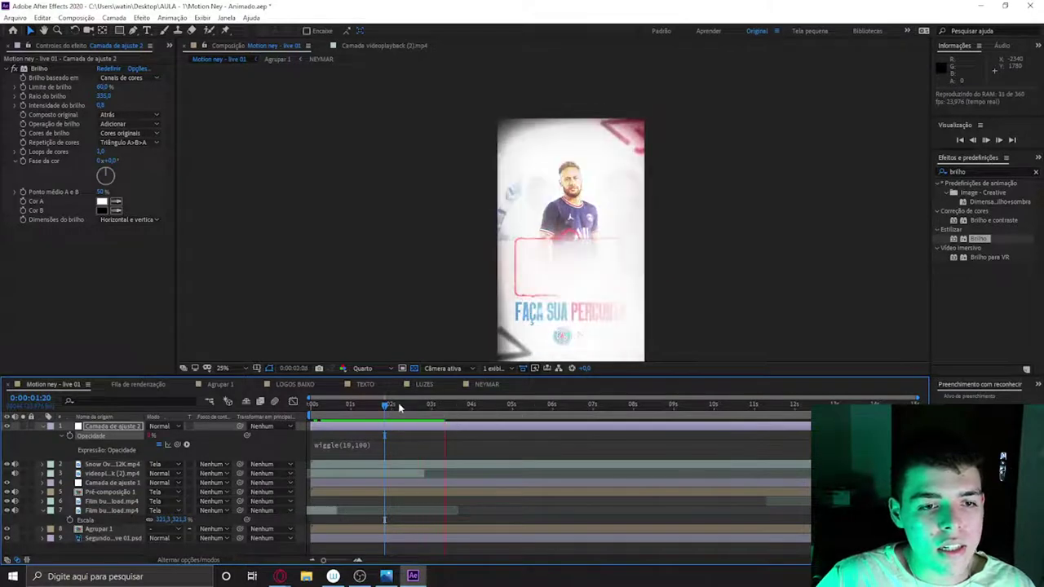
pyautogui.doubleClick(364, 445)
pyautogui.press('KP_Enter')
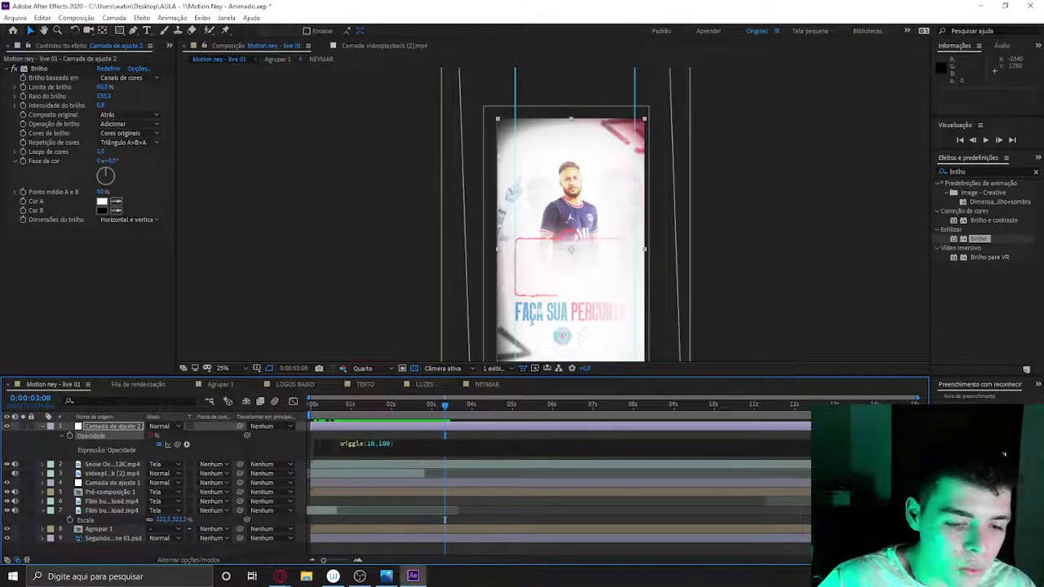
pyautogui.write('5')
pyautogui.press('KP_Enter')
pyautogui.press('space')
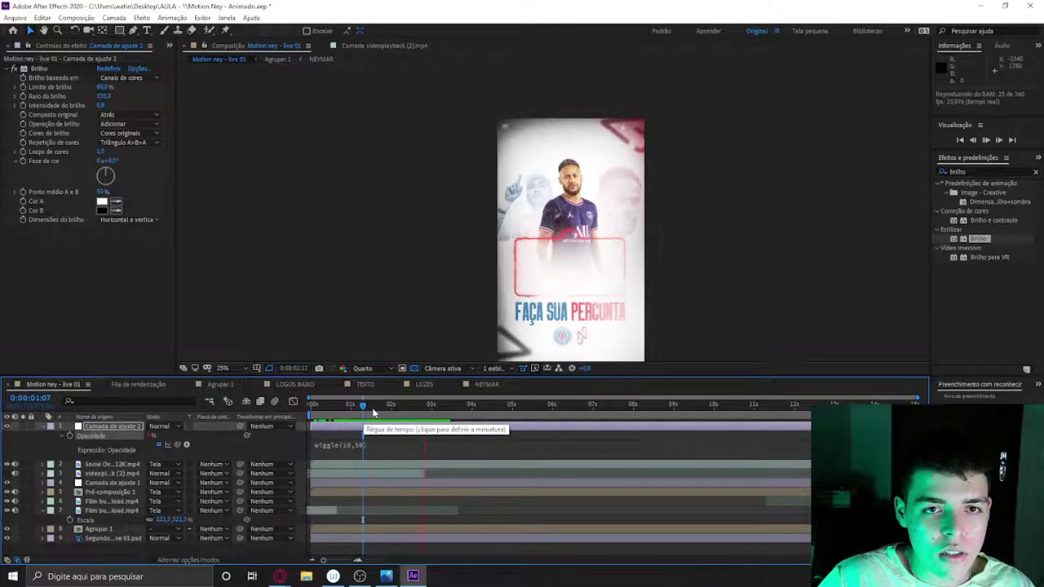
# Change the opacity expression to wiggle(50,10) and preview it
pyautogui.click(376, 446)
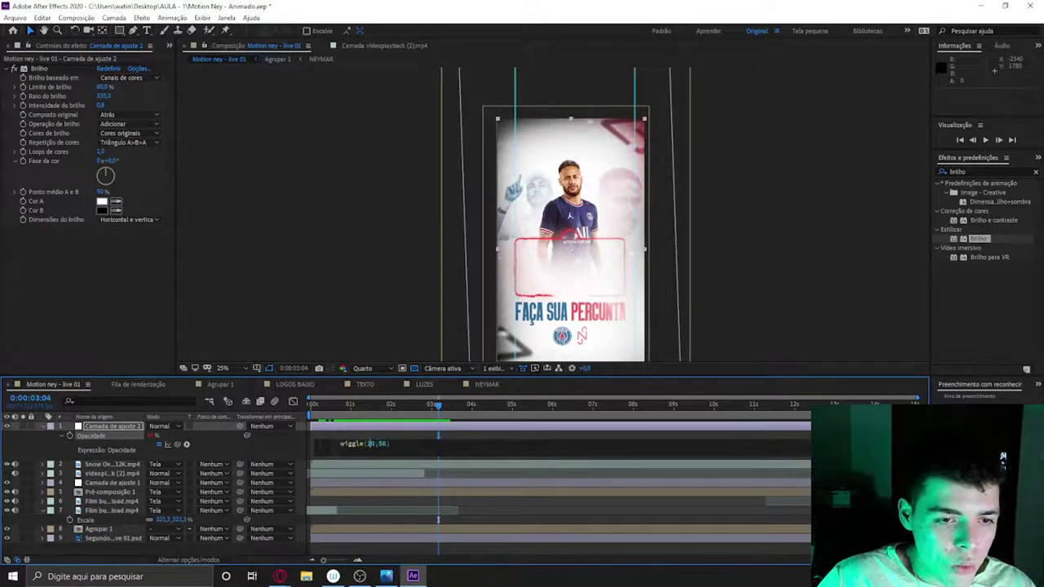
pyautogui.write('50,')
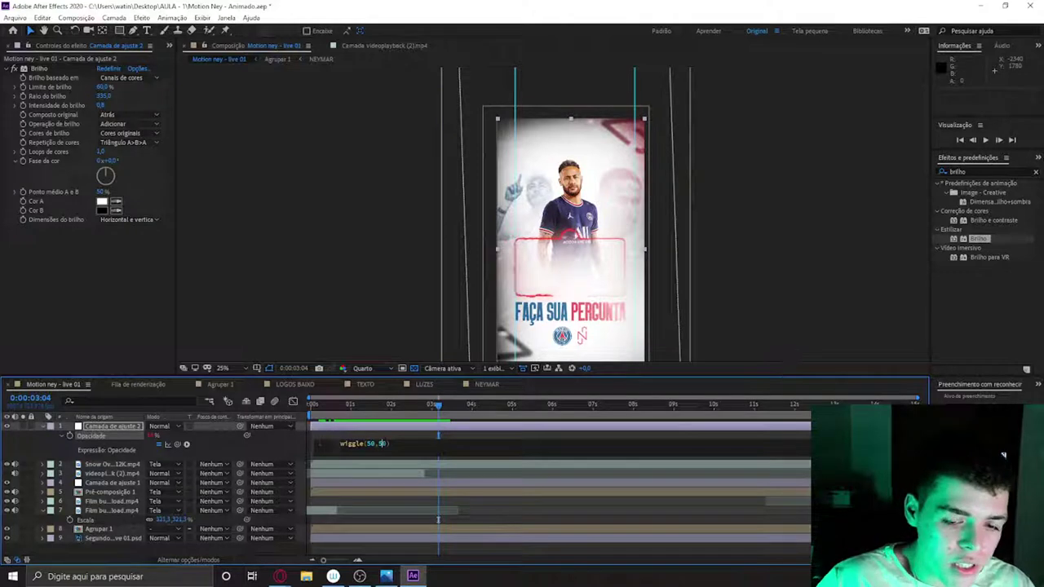
pyautogui.write('10')
pyautogui.click(361, 407)
pyautogui.press('space')
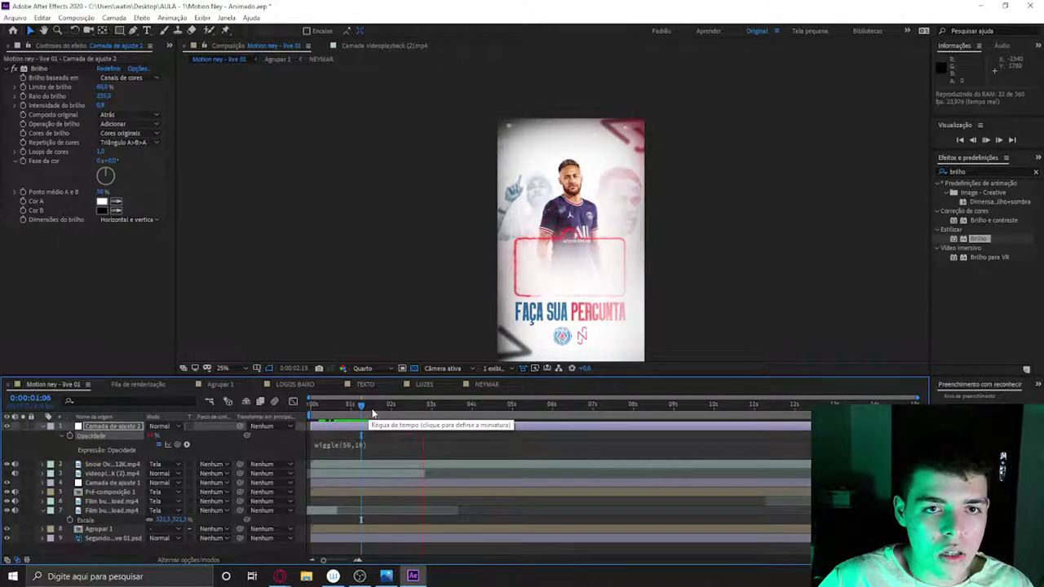
# Replay the composition from the start several times to check the glow flicker
pyautogui.click(315, 416)
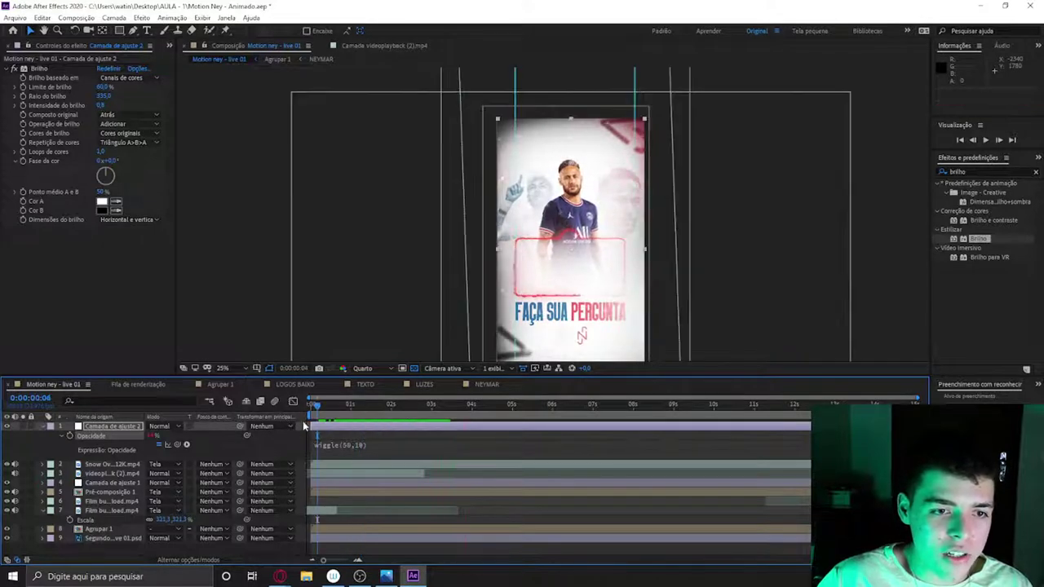
pyautogui.press('space')
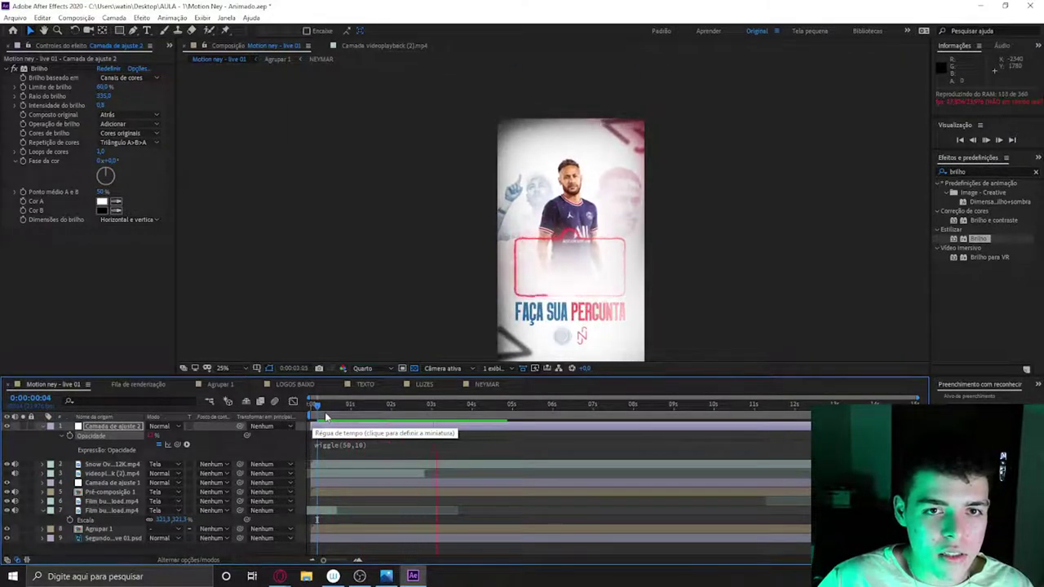
pyautogui.press('space')
pyautogui.click(313, 408)
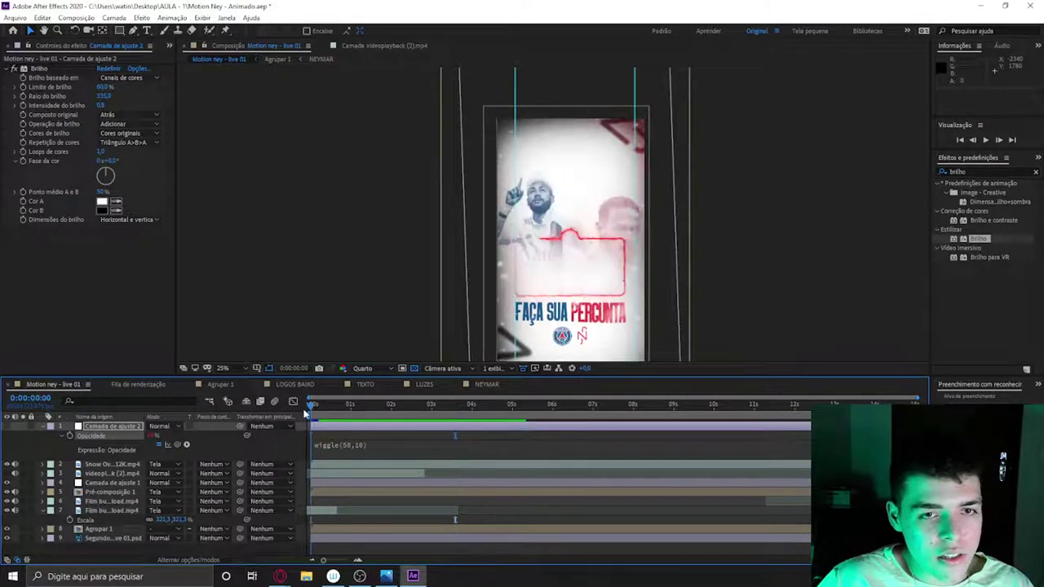
pyautogui.press('space')
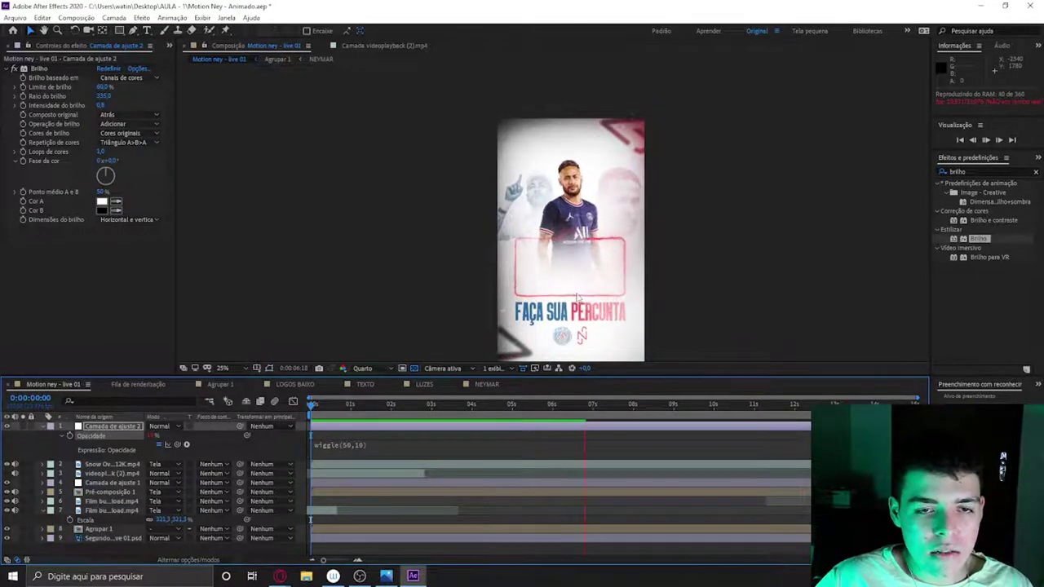
pyautogui.press('space')
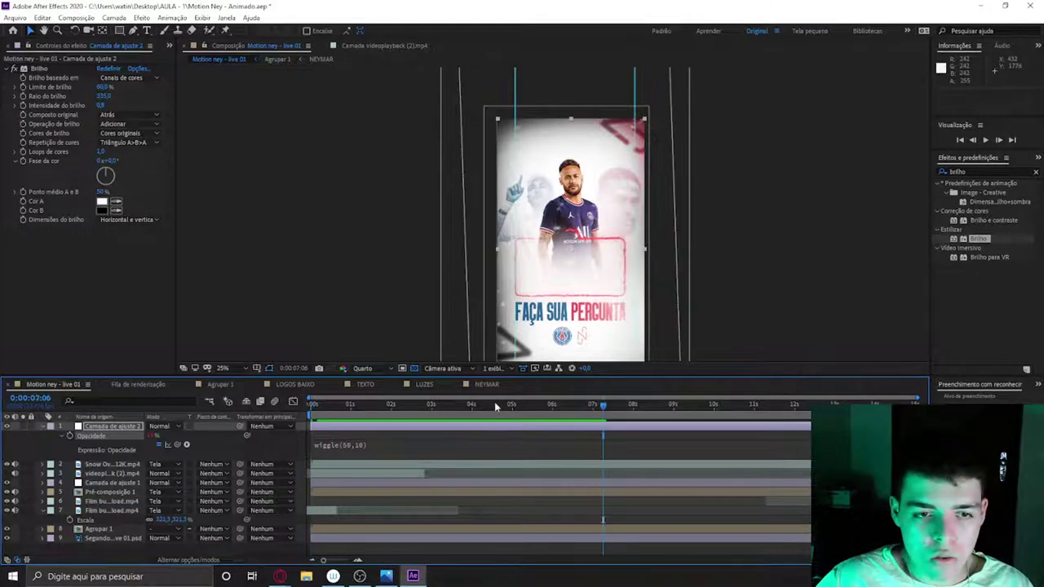
pyautogui.press('Home')
pyautogui.press('space')
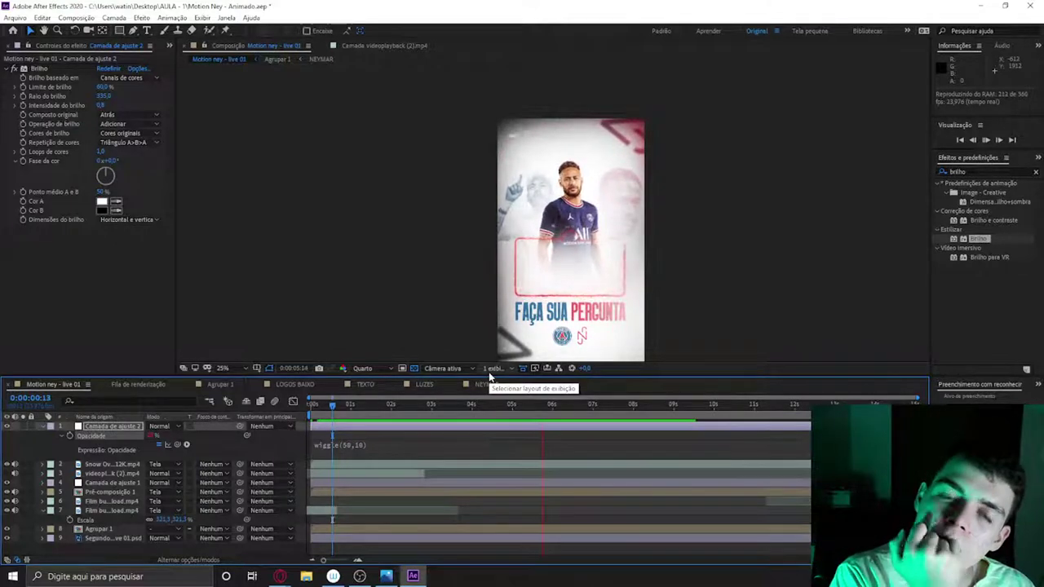
pyautogui.press('space')
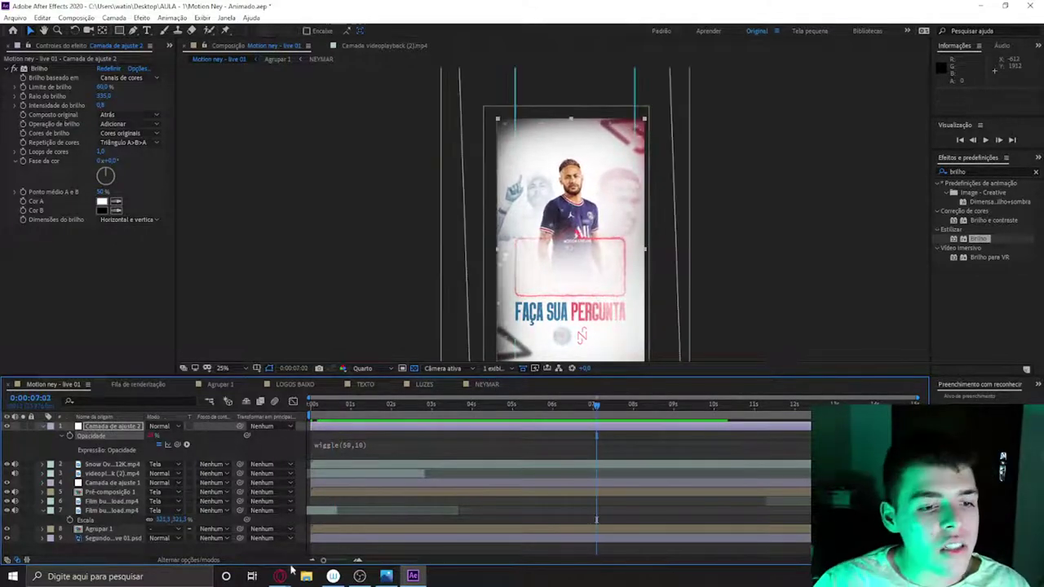
# Search YouTube for 'no copyright sounds'
pyautogui.moveTo(281, 575)
pyautogui.click(246, 524)
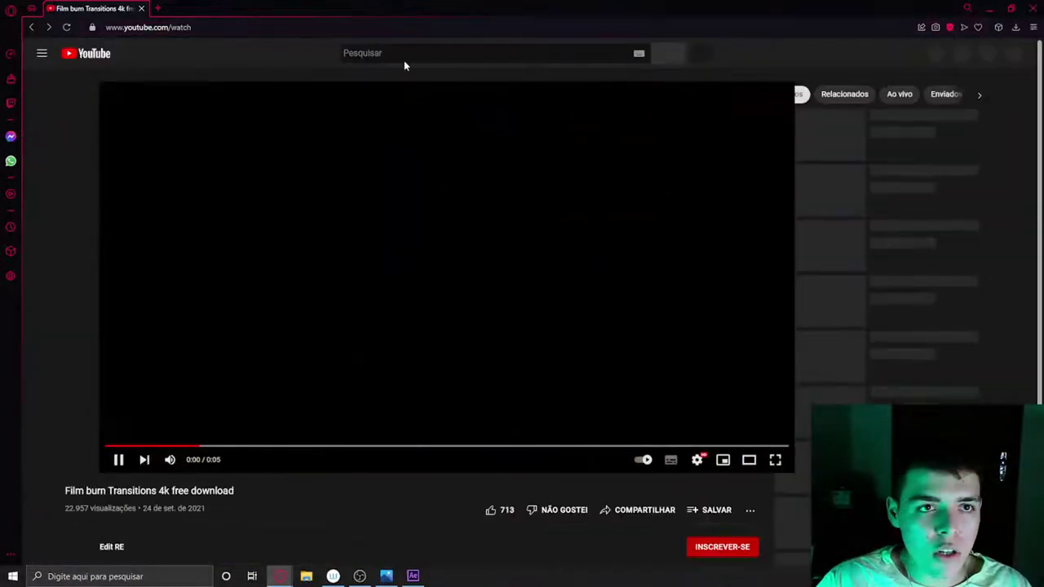
pyautogui.click(404, 57)
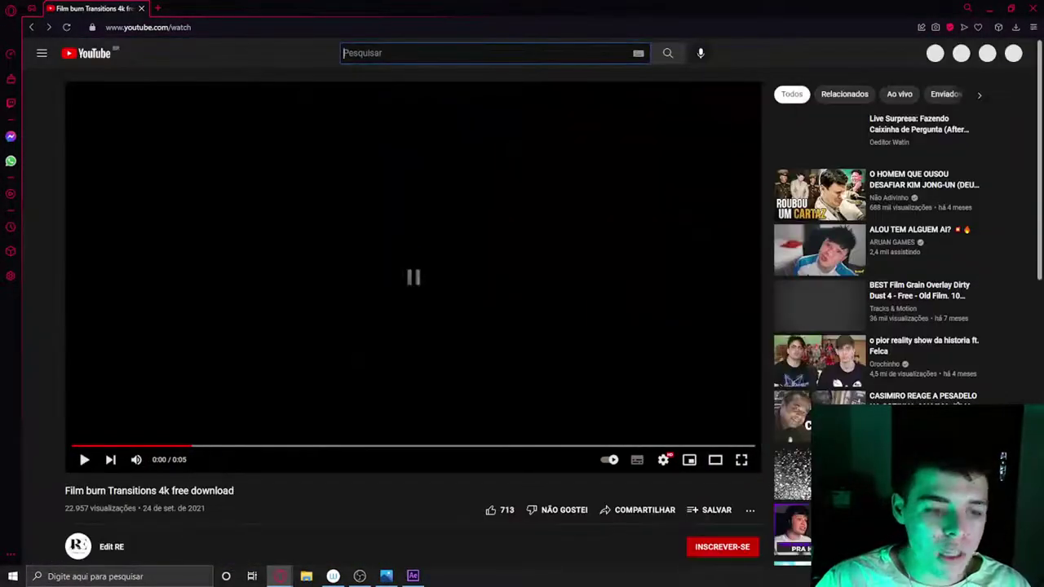
pyautogui.write('no cop')
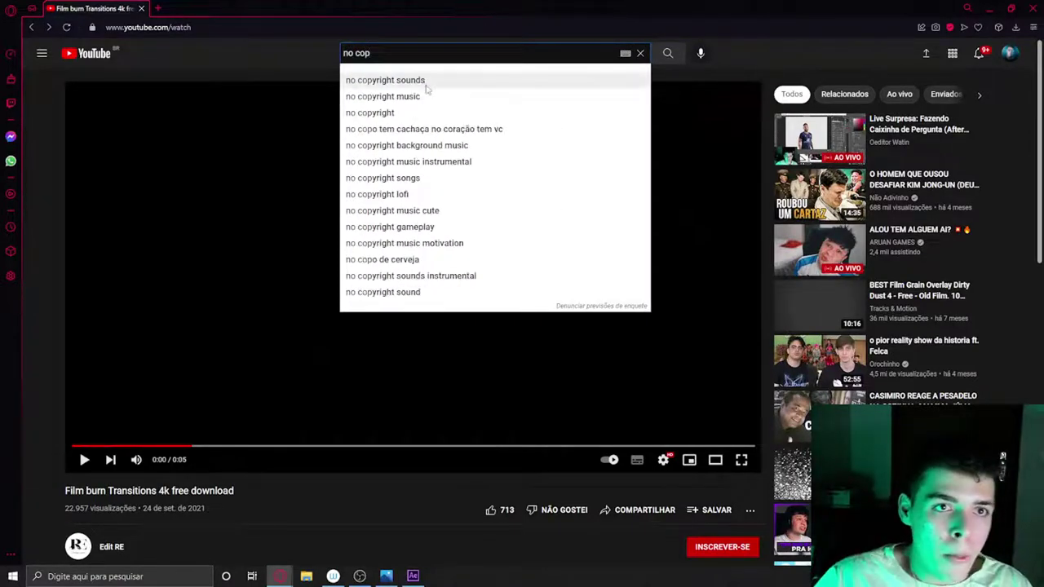
pyautogui.click(427, 85)
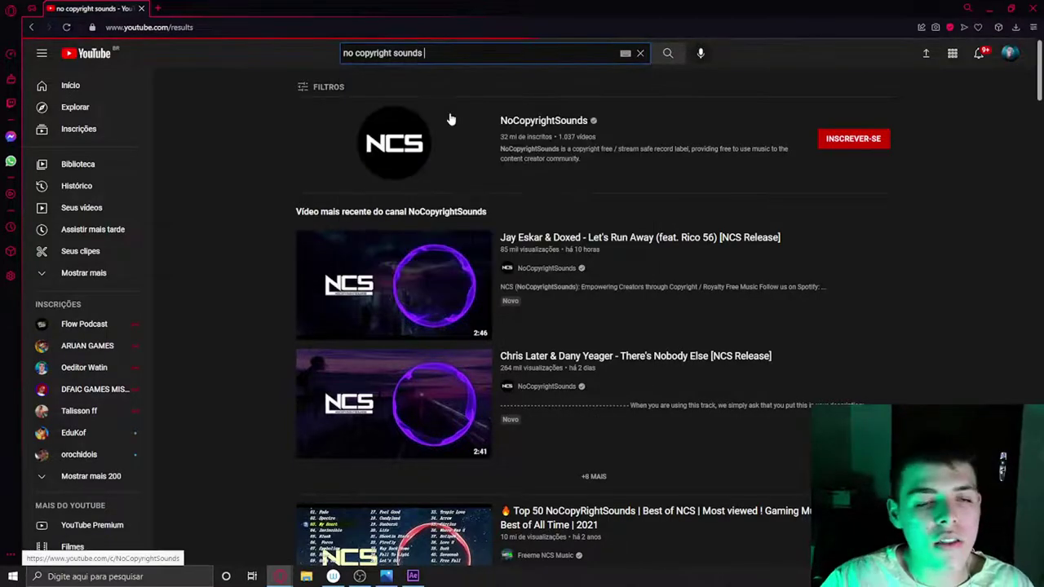
# Browse the results, then refine the search to 'no copyright sounds hip hop'
pyautogui.scroll(-1, 506, 169)
pyautogui.scroll(-2, 507, 169)
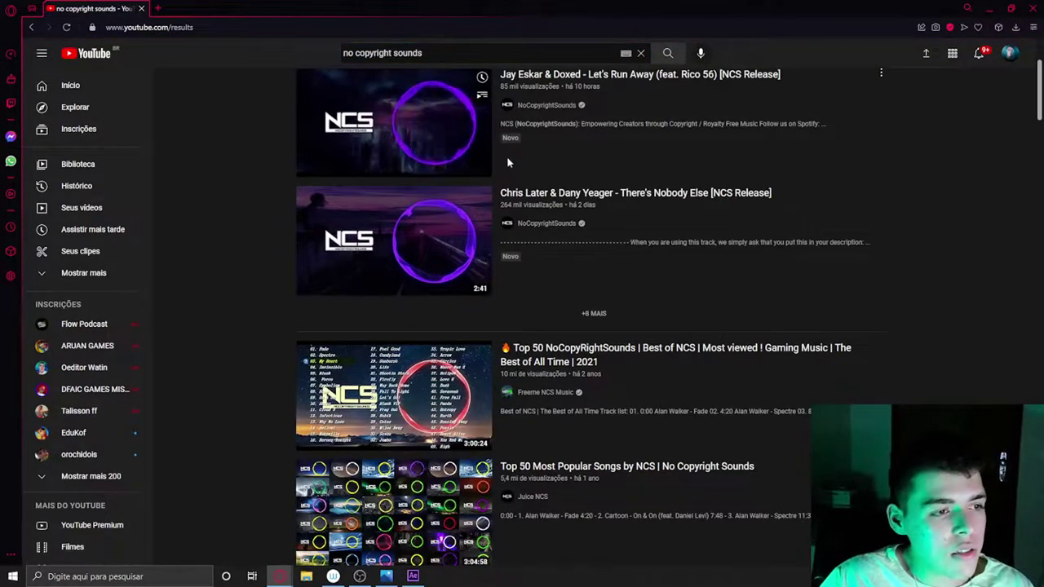
pyautogui.scroll(-3, 507, 162)
pyautogui.scroll(-3, 498, 196)
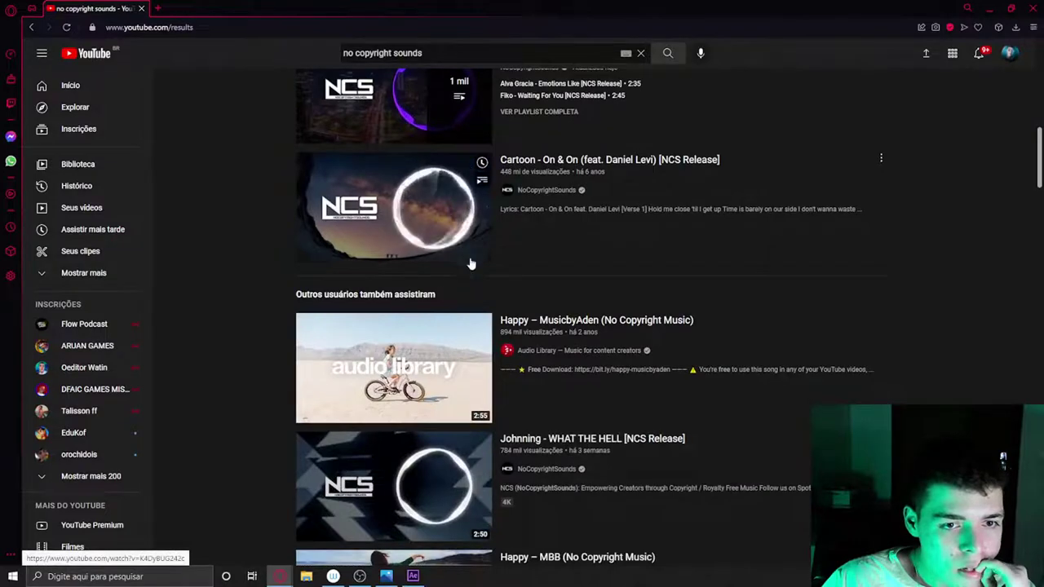
pyautogui.scroll(-2, 481, 243)
pyautogui.scroll(-5, 482, 242)
pyautogui.click(489, 53)
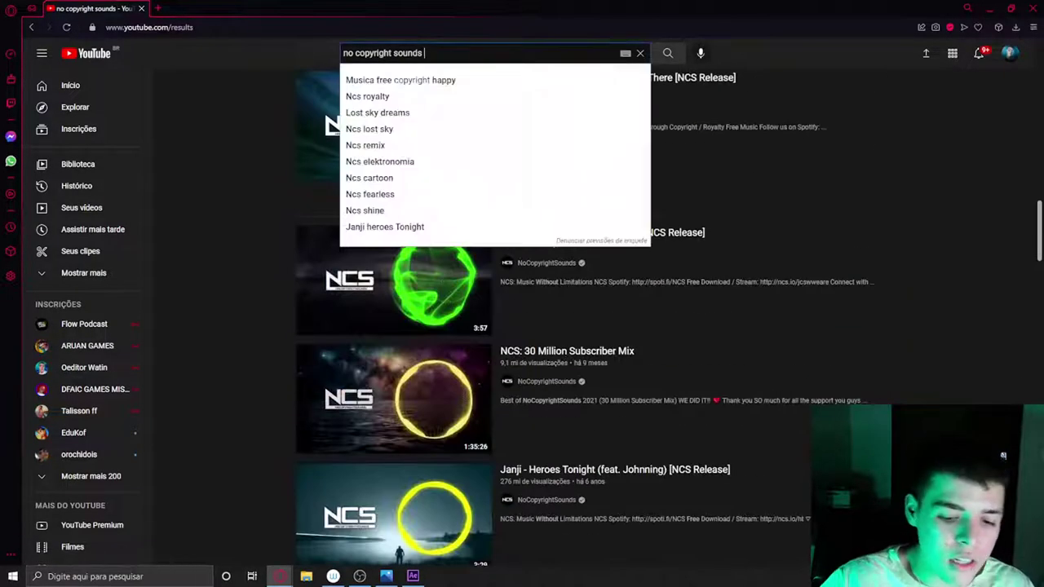
pyautogui.write('hipo=')
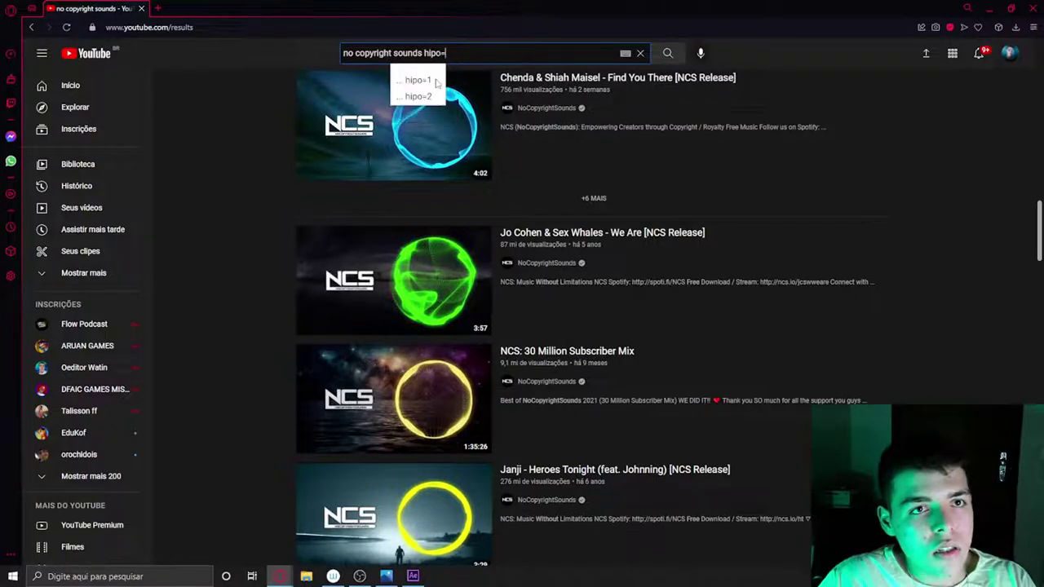
pyautogui.press('BackSpace')
pyautogui.write('hop')
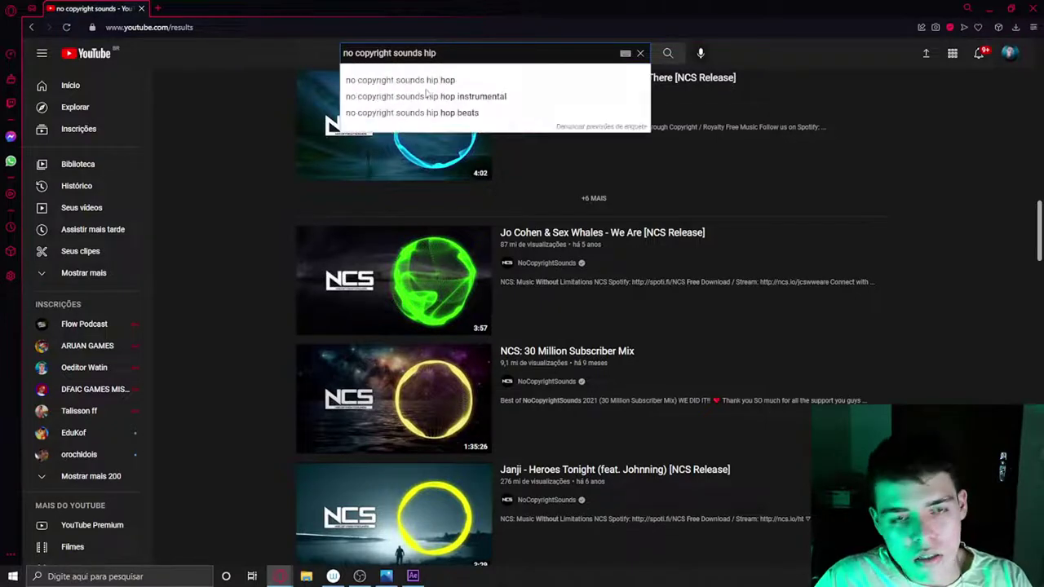
pyautogui.press('Return')
# Open the second hip hop beat from the YouTube search results
pyautogui.click(414, 577)
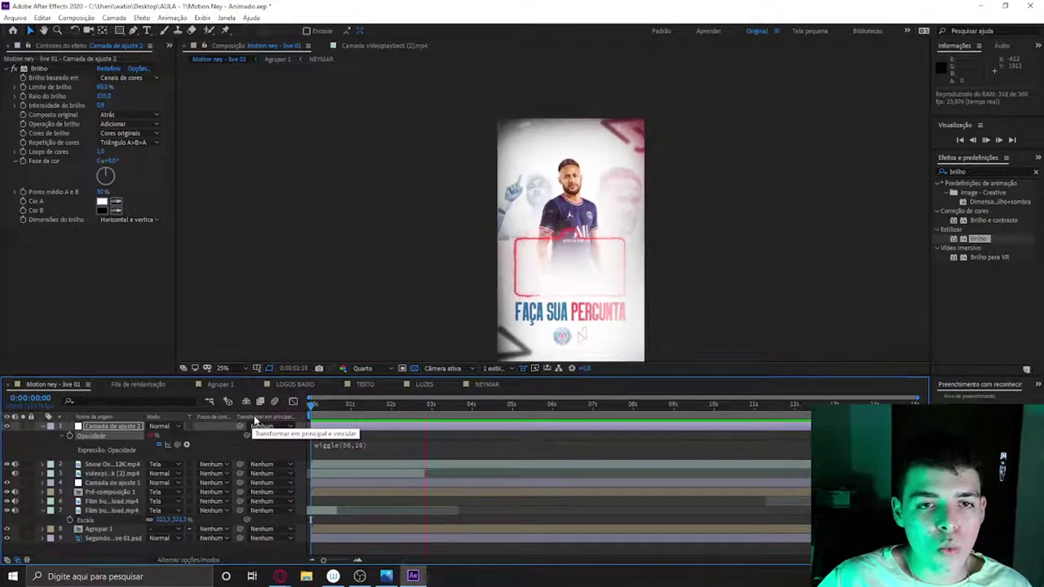
pyautogui.moveTo(280, 577)
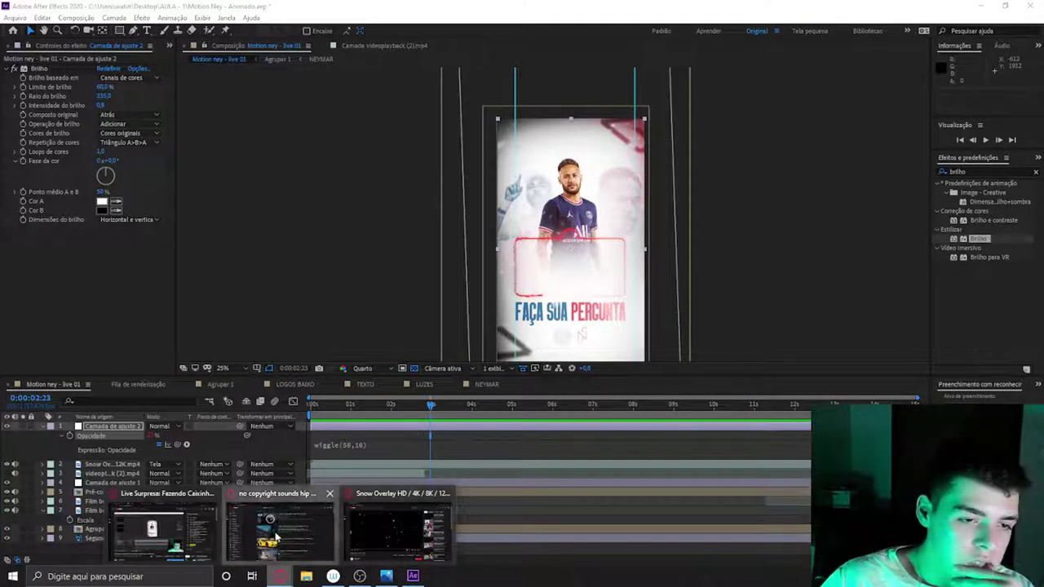
pyautogui.click(303, 541)
pyautogui.click(392, 300)
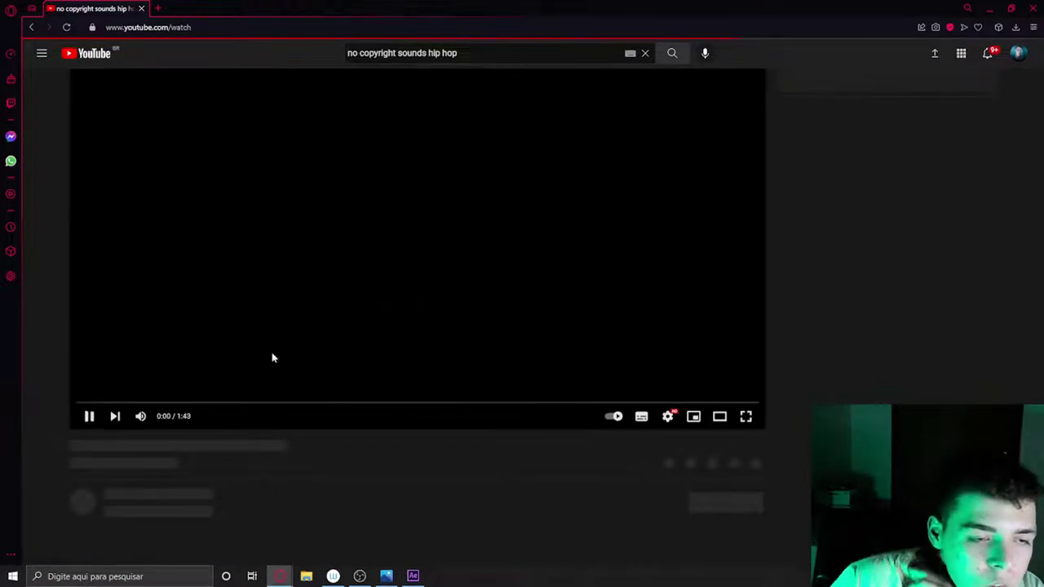
# Skim through the beat, then skip to the next playlist track, Powerful Trap Beat
pyautogui.moveTo(160, 417)
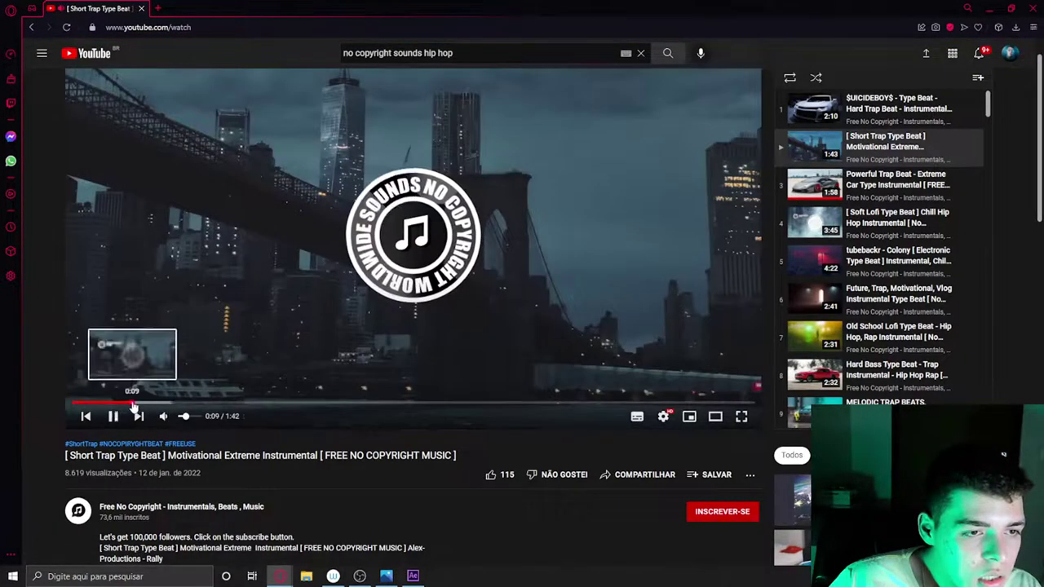
pyautogui.click(129, 402)
pyautogui.click(194, 402)
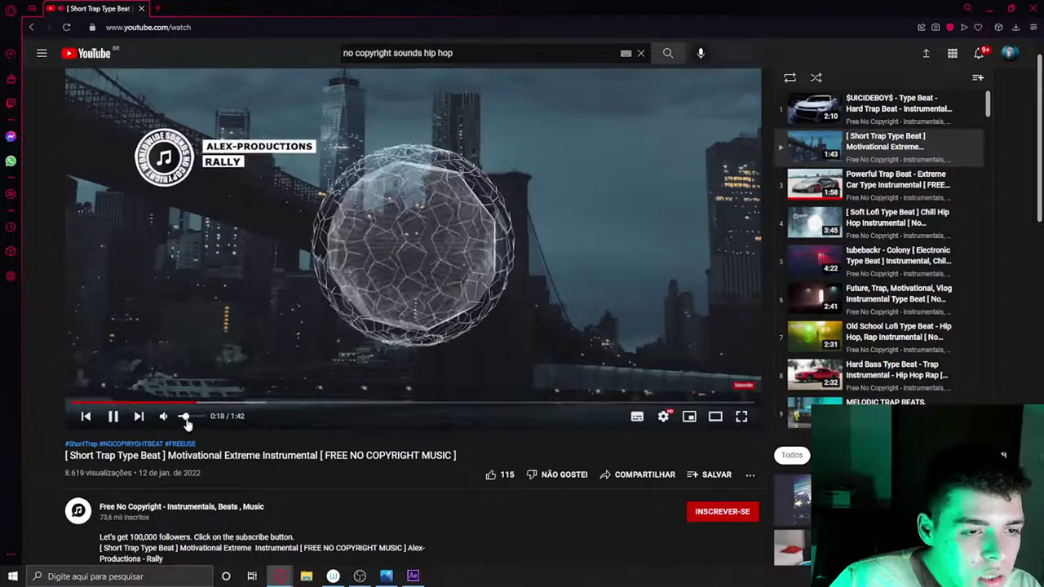
pyautogui.press('space')
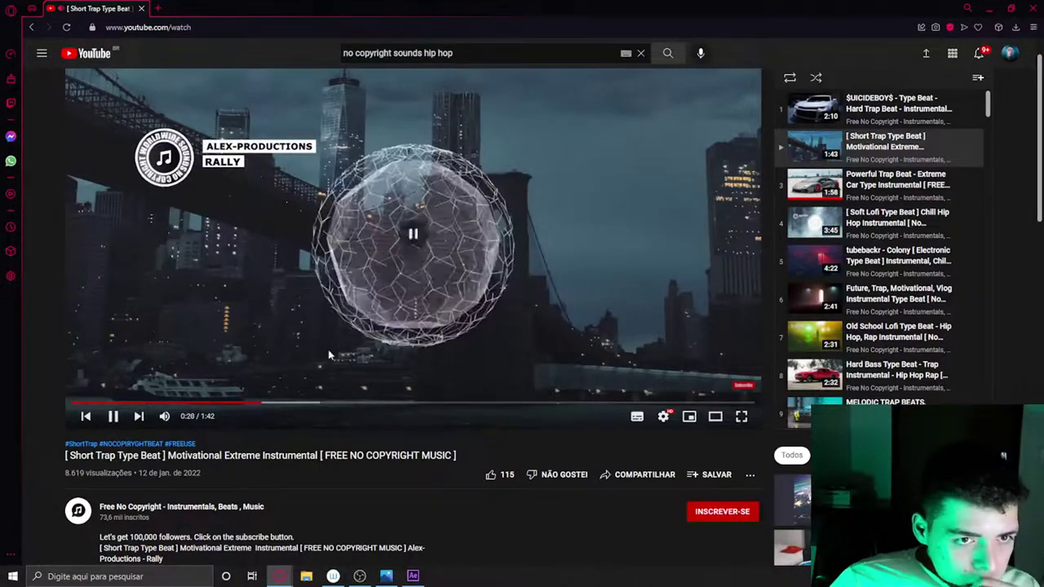
pyautogui.click(322, 402)
pyautogui.click(434, 337)
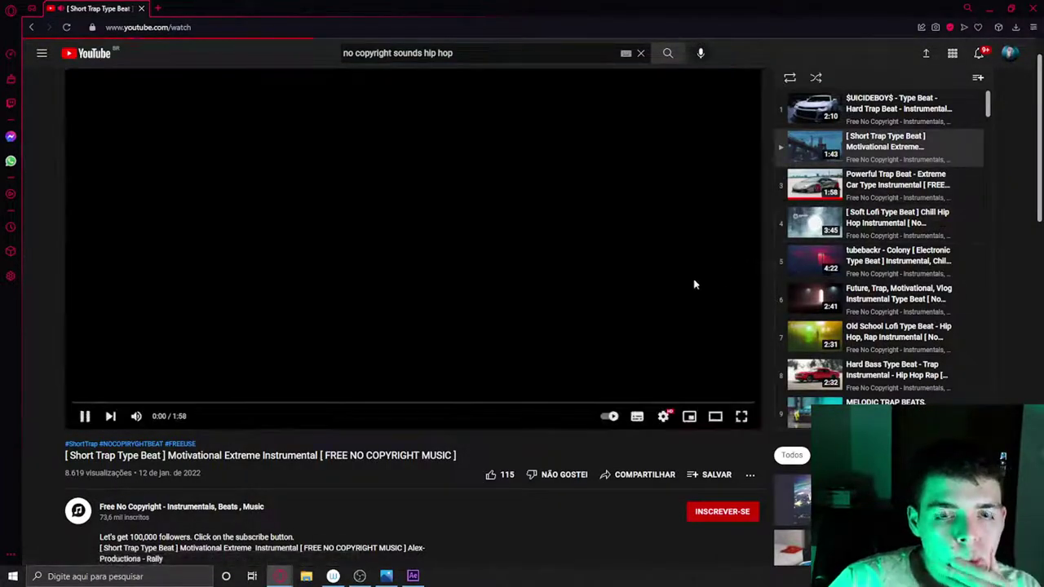
pyautogui.hotkey('shift', 'n')
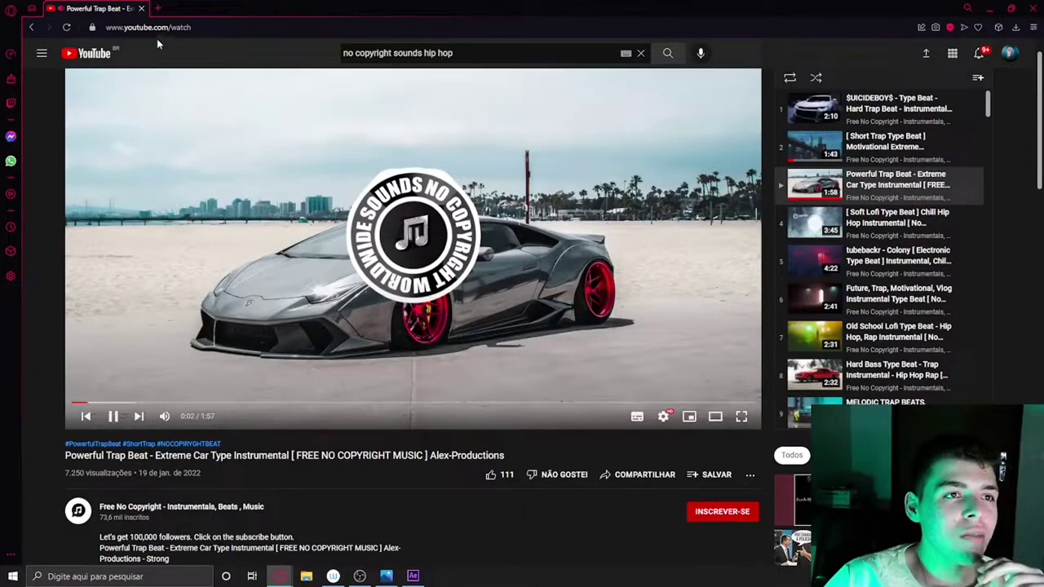
# Insert 'pp' into the video's YouTube address to load it on y2mate
pyautogui.click(154, 27)
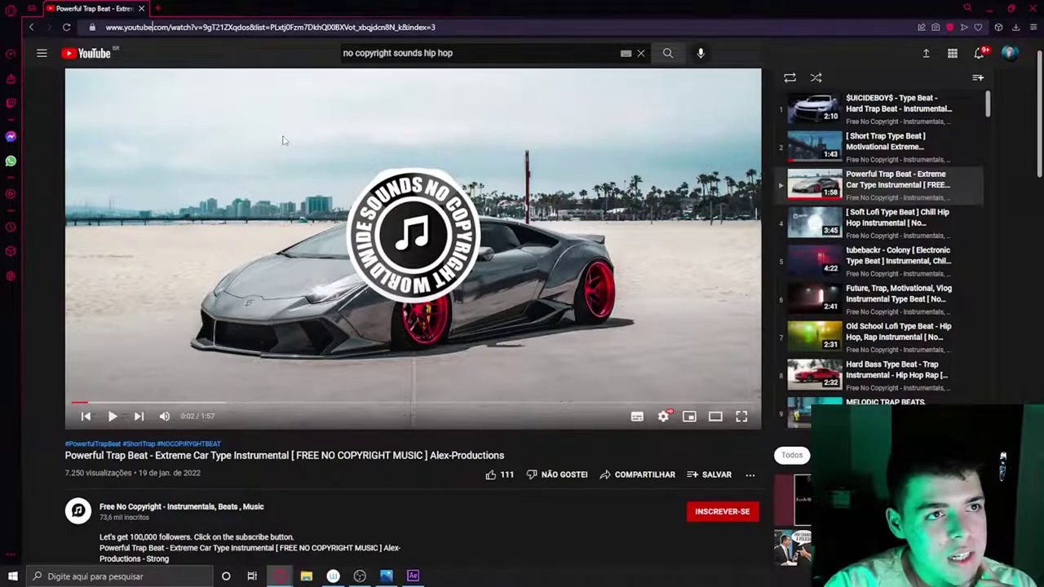
pyautogui.write('pp')
pyautogui.press('Return')
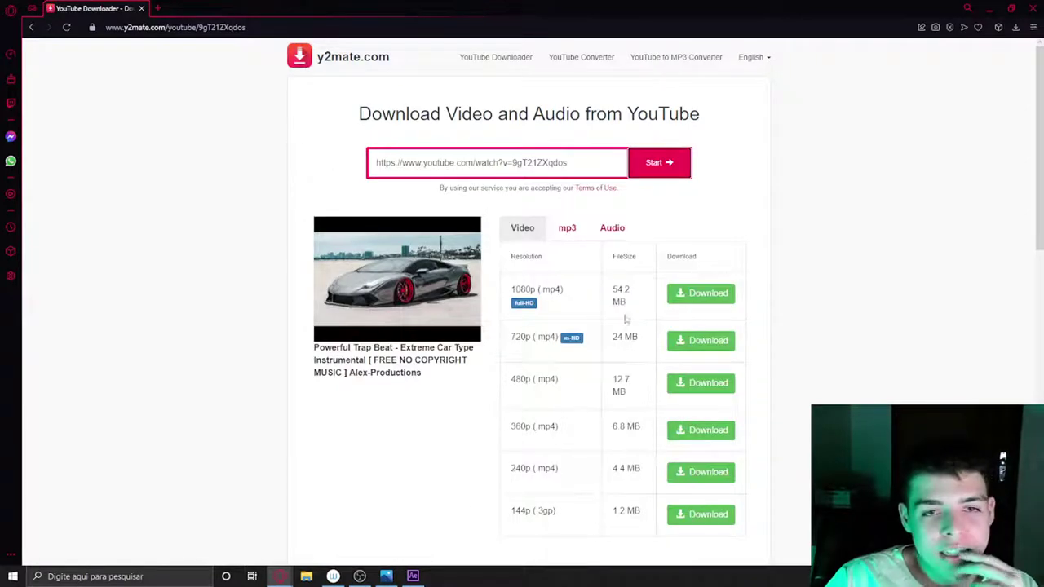
# Request the 128 kbps mp3 of Powerful Trap Beat on y2mate, closing the pop-up ad tabs
pyautogui.click(567, 229)
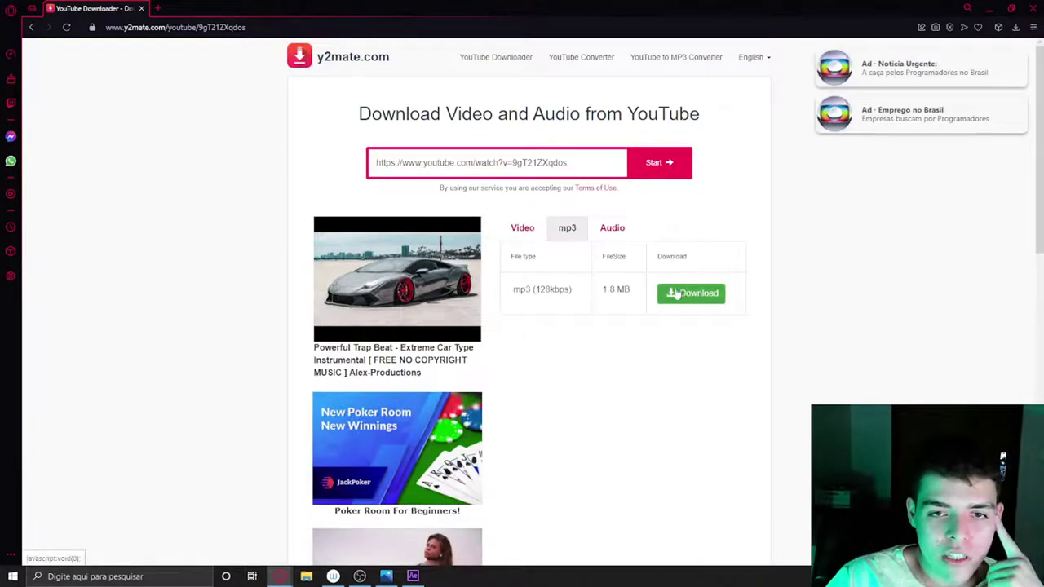
pyautogui.click(670, 294)
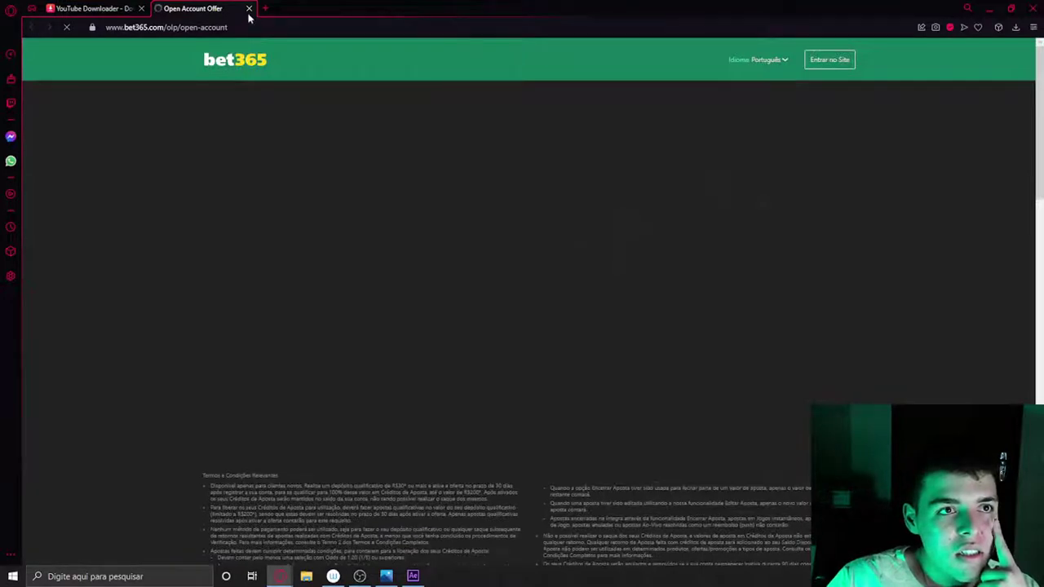
pyautogui.click(249, 9)
pyautogui.click(683, 292)
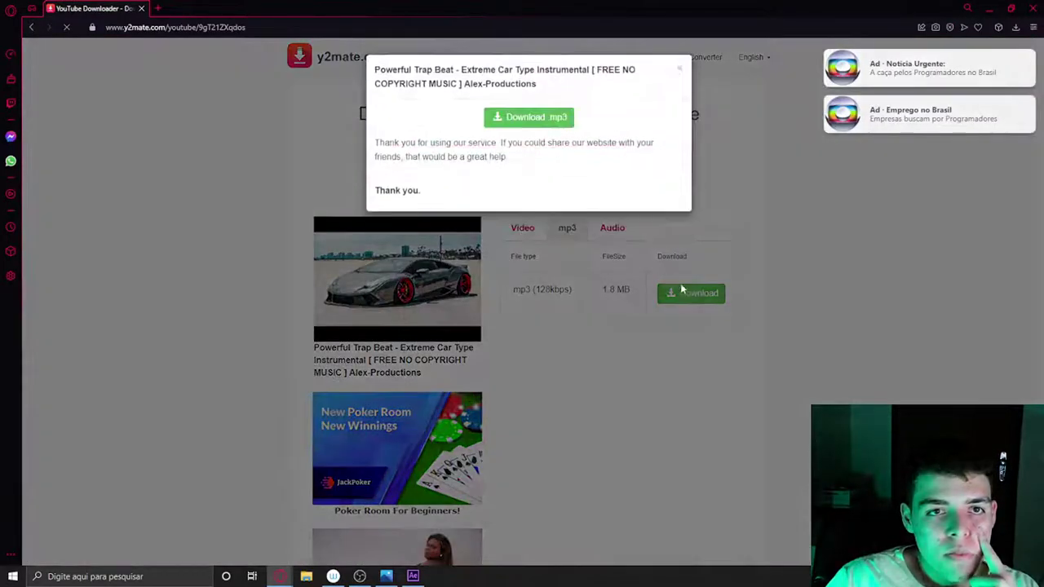
pyautogui.click(531, 118)
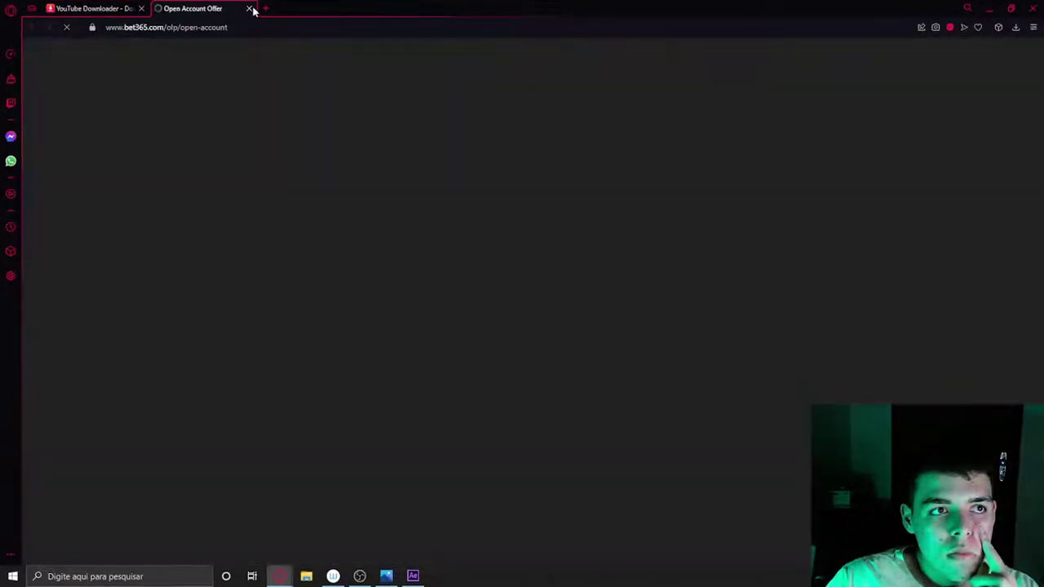
pyautogui.click(248, 8)
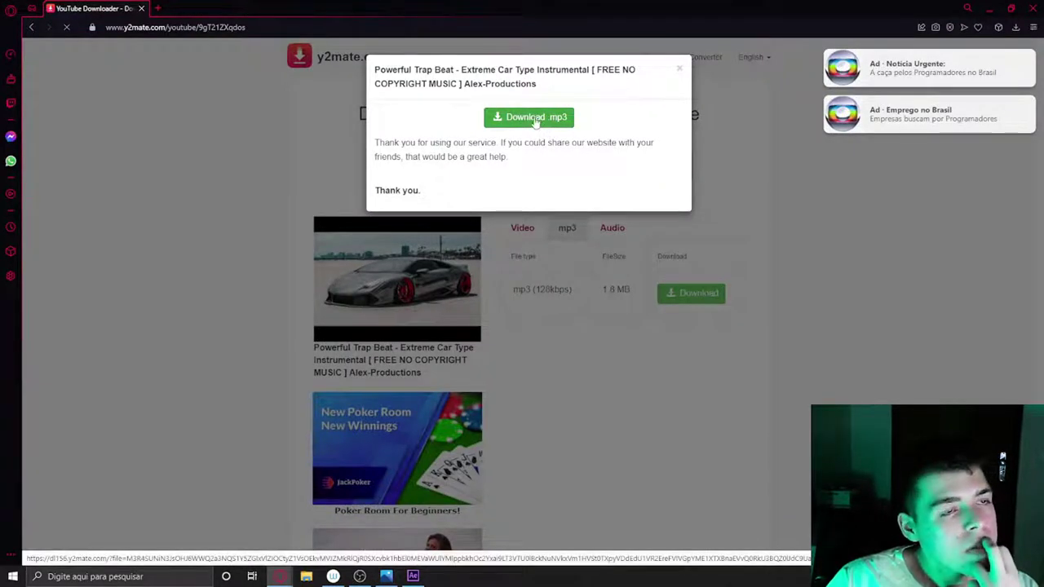
pyautogui.click(531, 119)
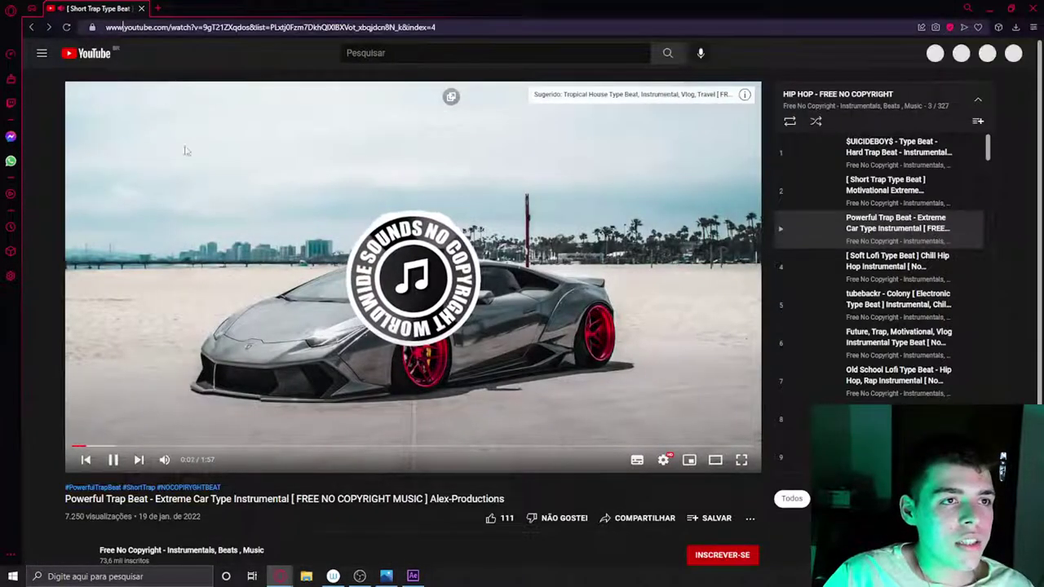
# Pause the video and add 'ss' to its address to open it on savefrom.net
pyautogui.click(186, 151)
pyautogui.click(127, 28)
pyautogui.click(125, 28)
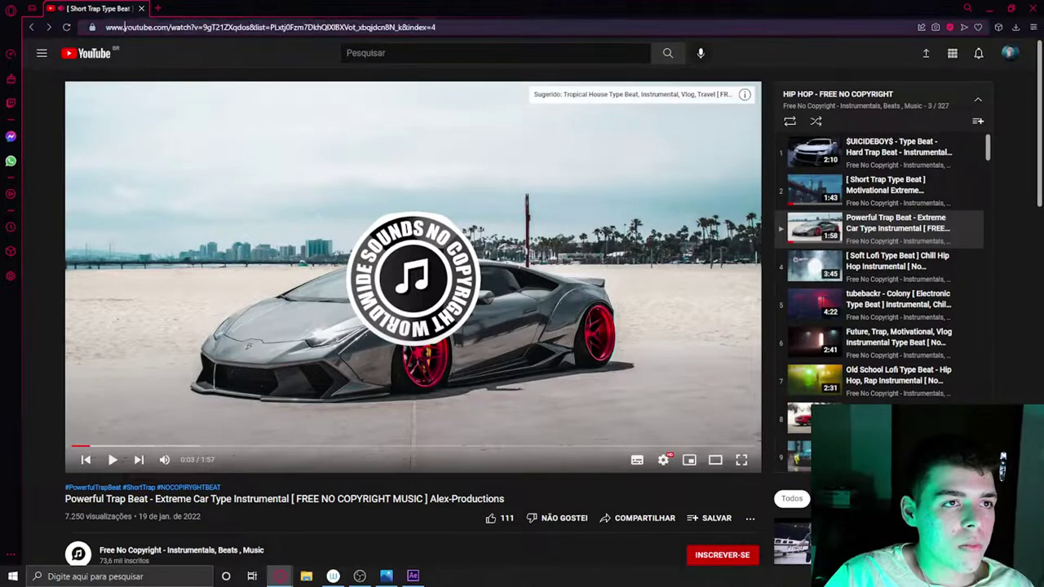
pyautogui.write('ss')
pyautogui.press('Return')
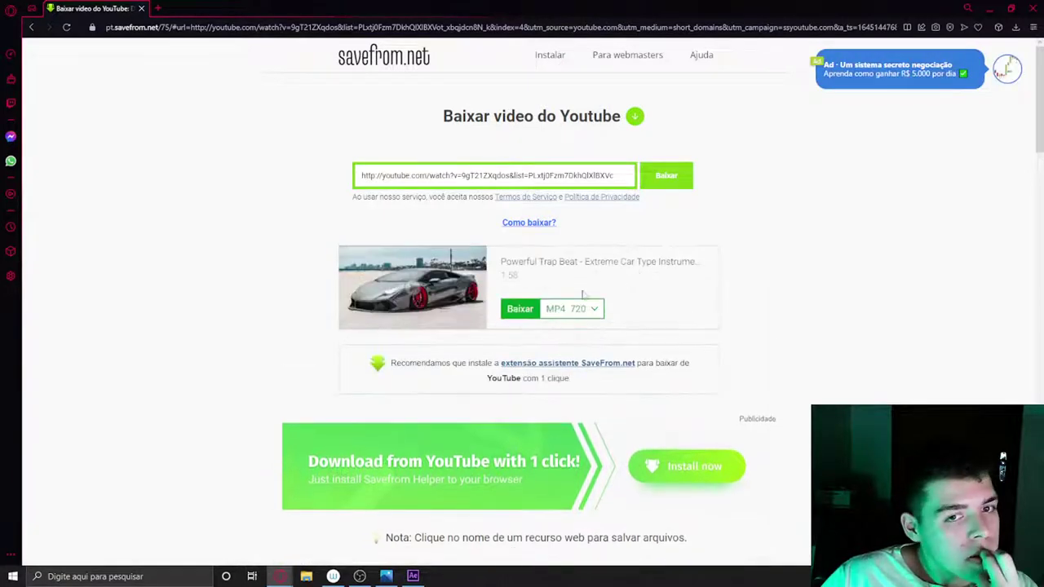
# Download the video as MP4 720 through the player's Fazer o download option, closing the ad tab
pyautogui.click(524, 312)
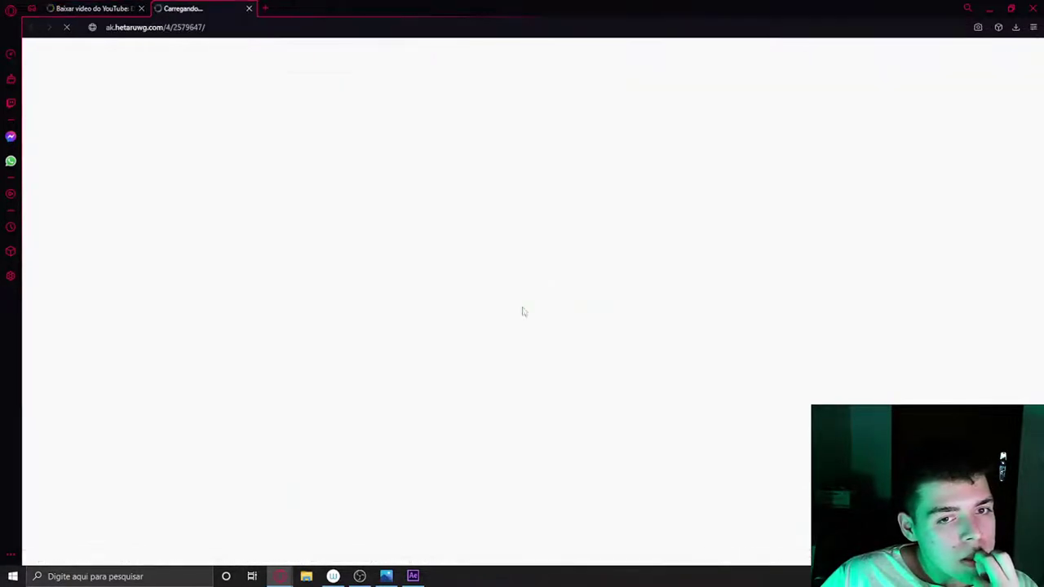
pyautogui.click(249, 9)
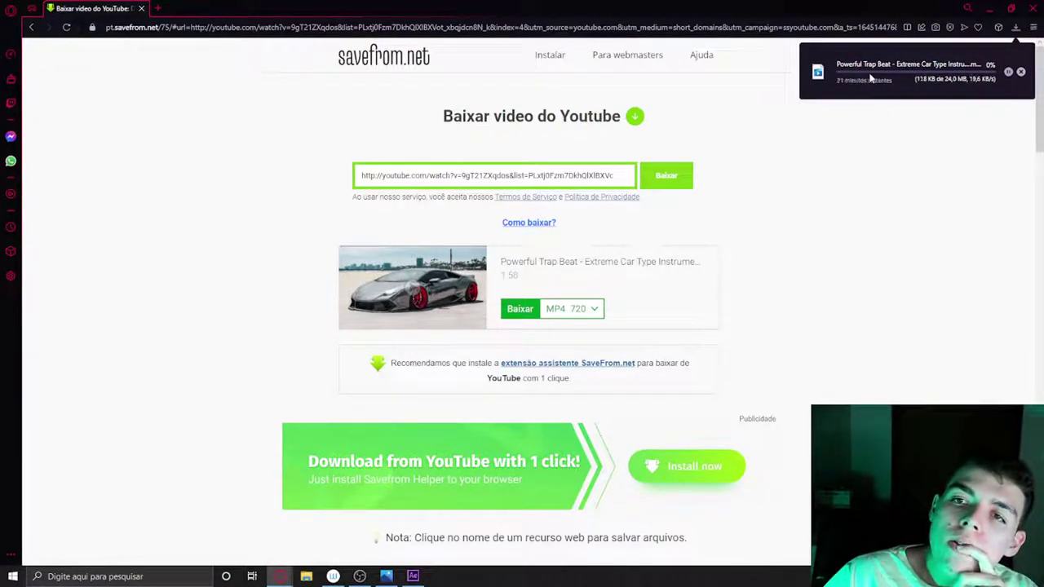
pyautogui.click(1021, 72)
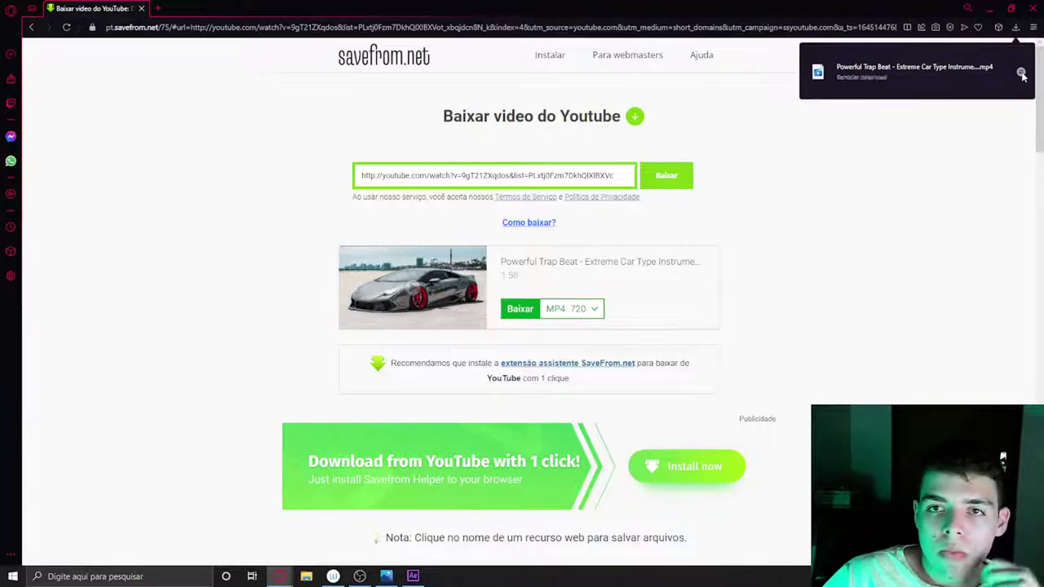
pyautogui.click(585, 317)
pyautogui.click(553, 303)
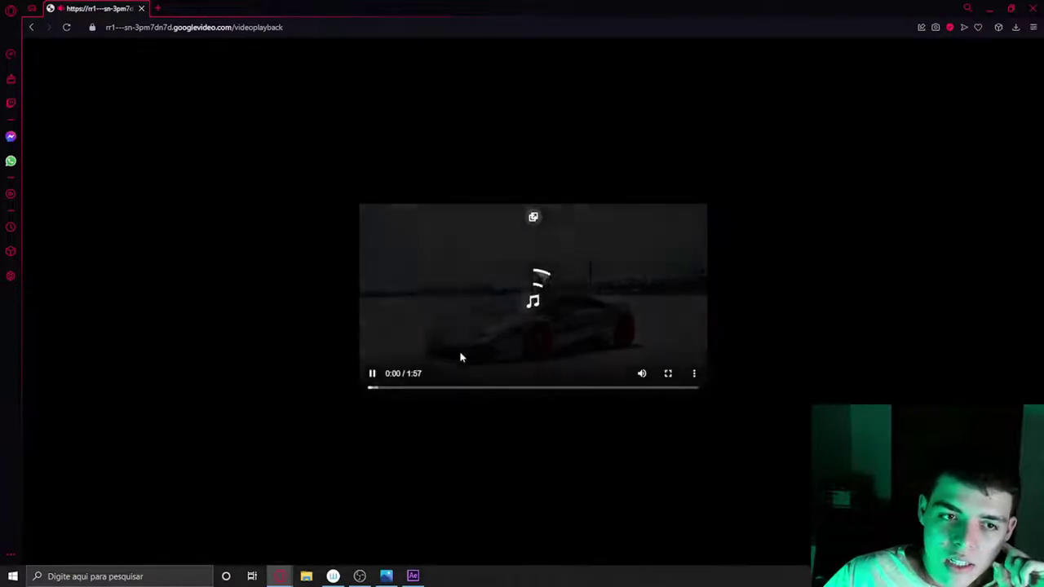
pyautogui.click(695, 372)
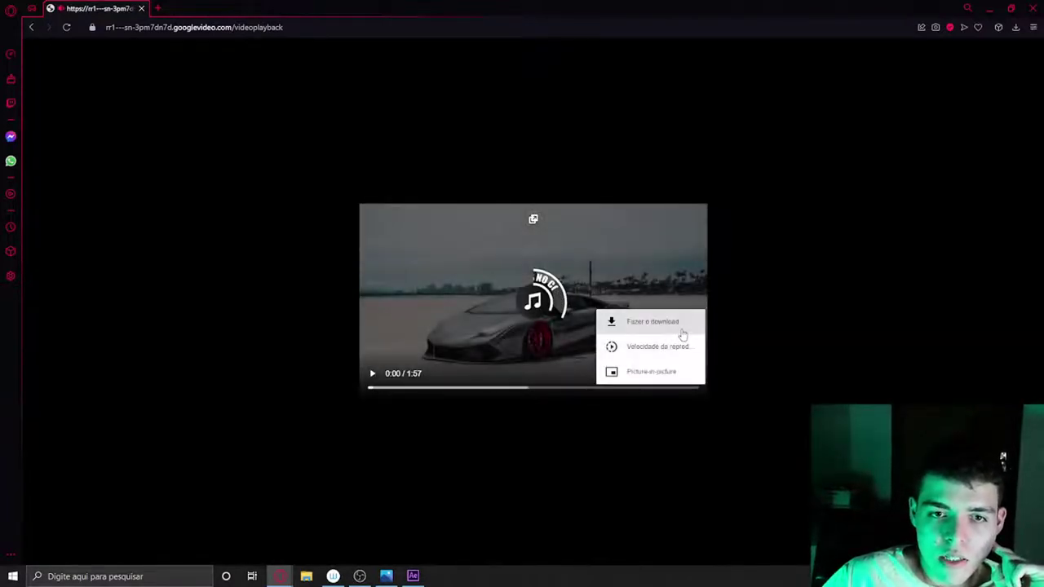
pyautogui.click(681, 326)
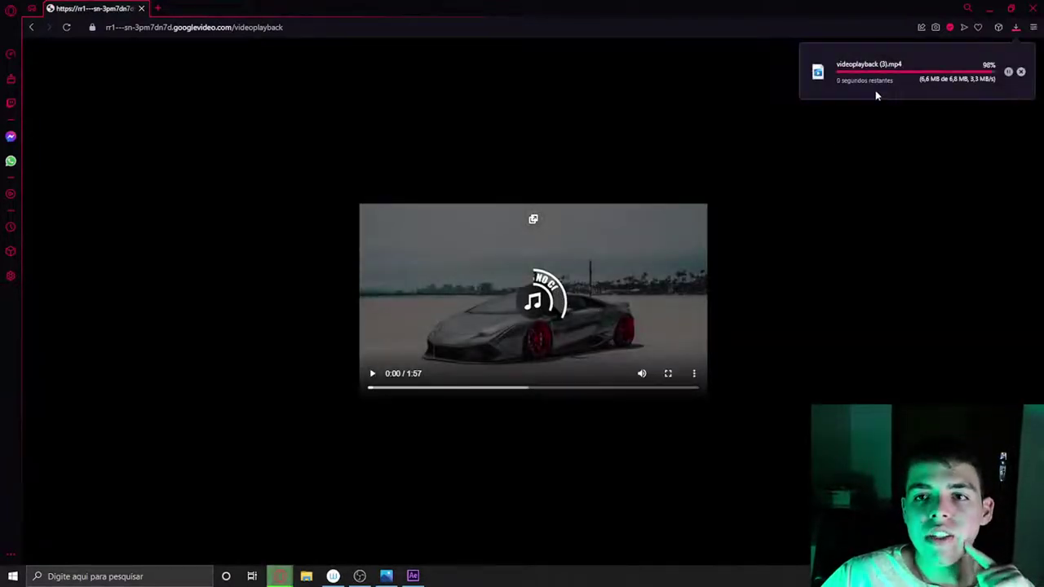
# Add the downloaded videoplayback (3).mp4 as the top composition layer and preview from the start
pyautogui.moveTo(864, 75); pyautogui.dragTo(414, 576)
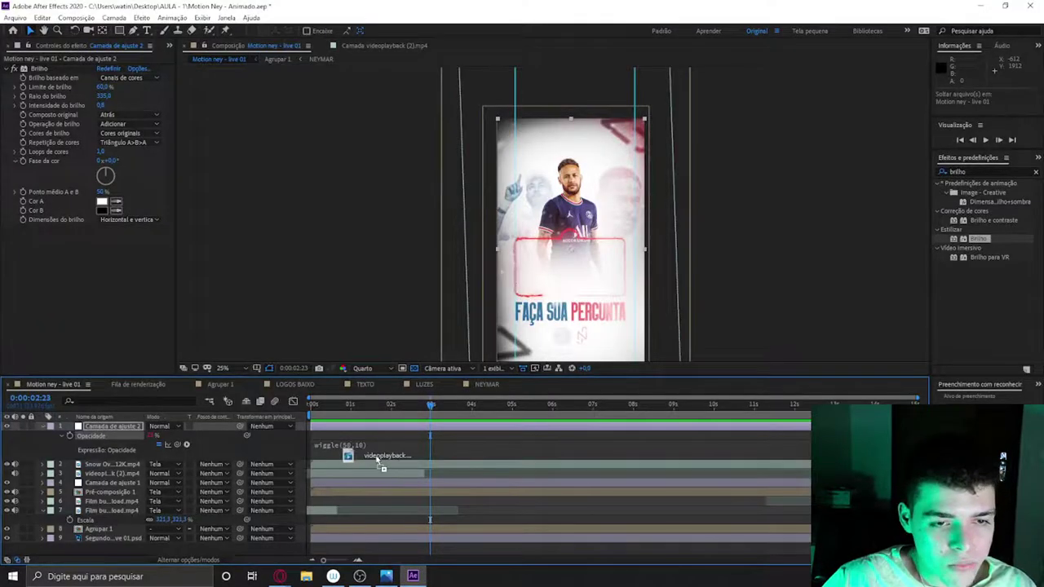
pyautogui.moveTo(413, 576); pyautogui.dragTo(387, 462)
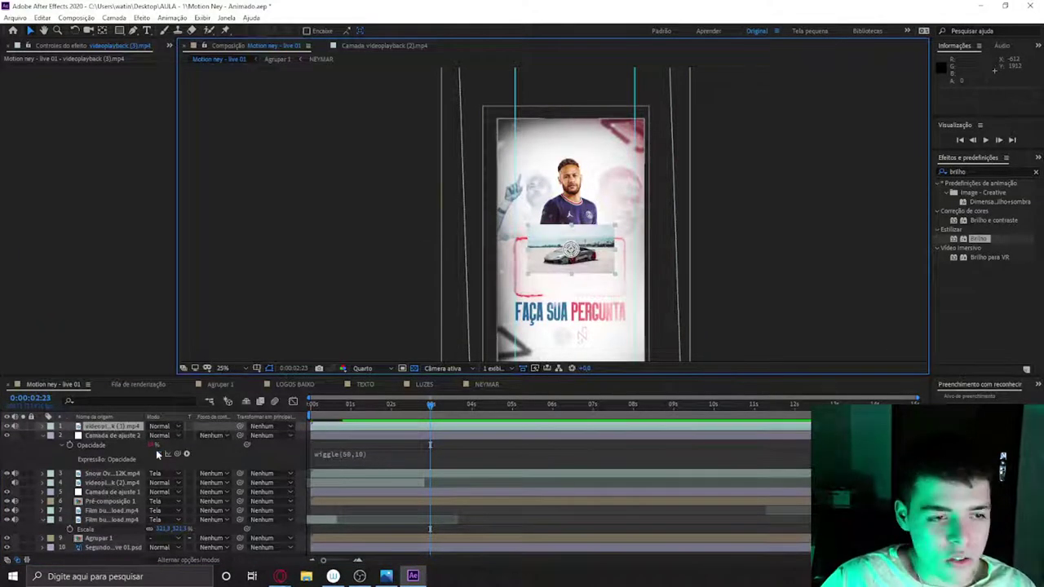
pyautogui.click(305, 413)
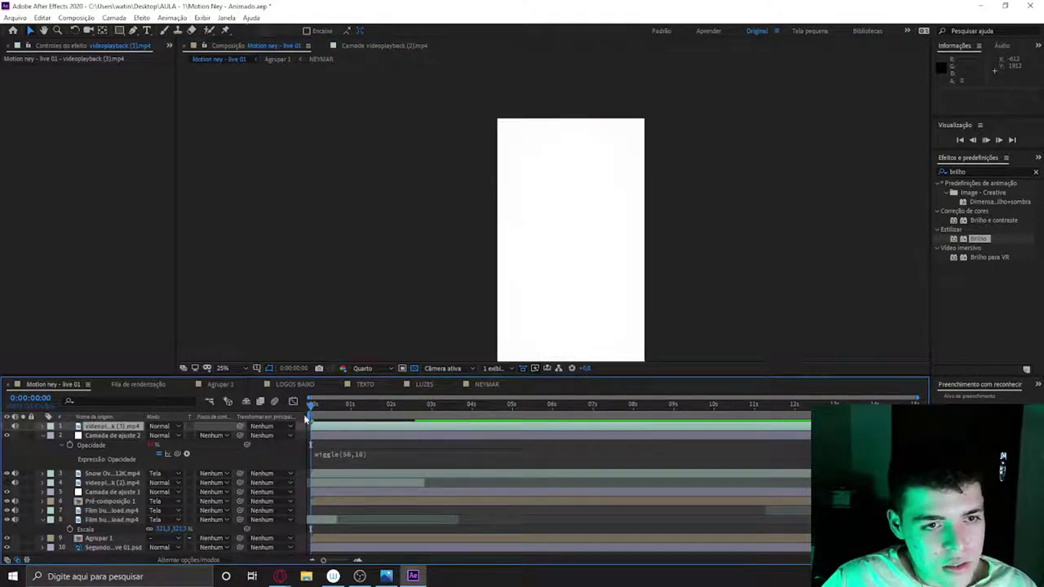
pyautogui.press('space')
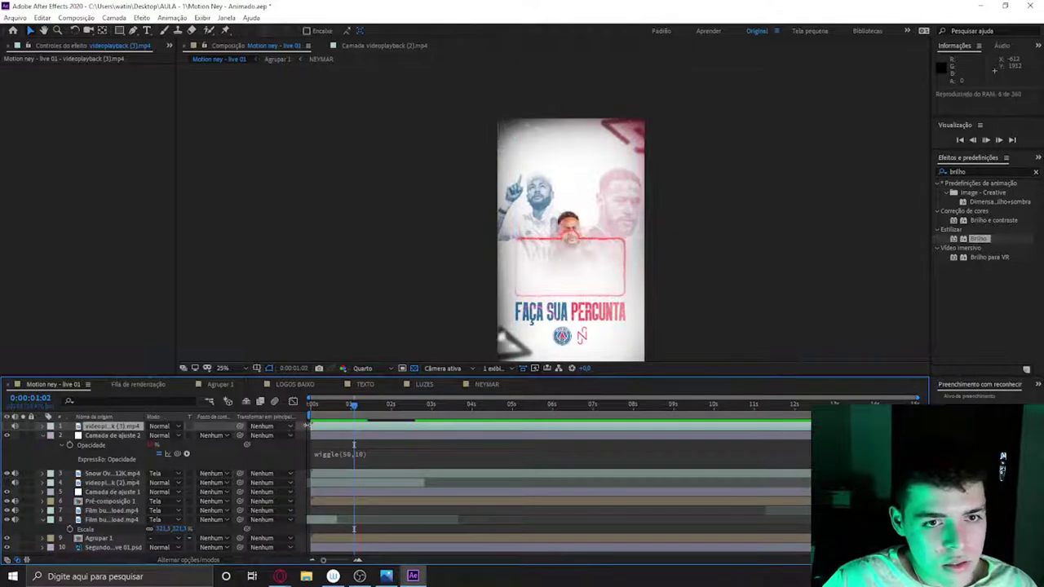
# Preview the clip in the Layer panel around 13 and 26 seconds
pyautogui.doubleClick(403, 429)
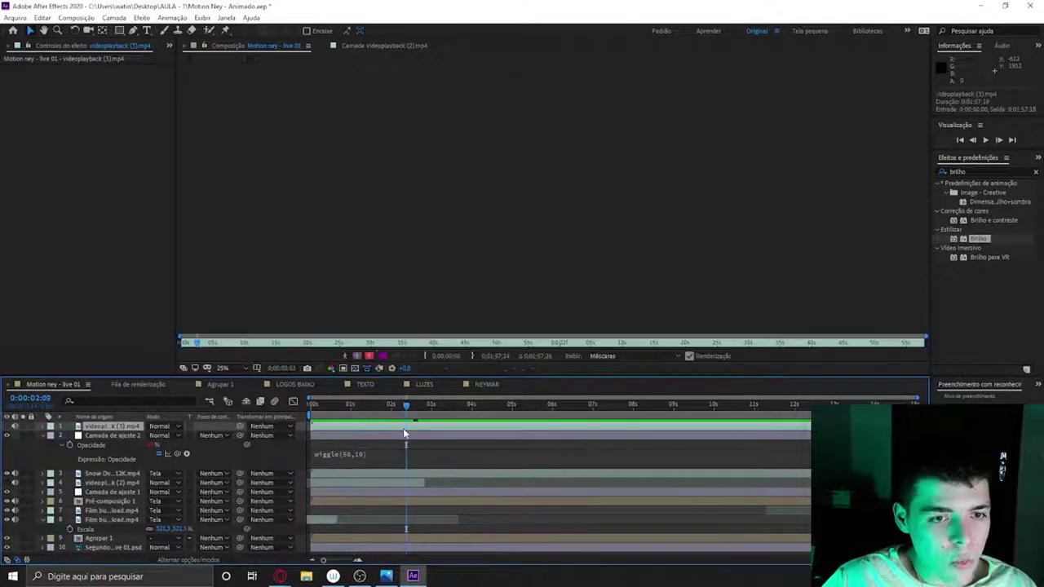
pyautogui.click(318, 343)
pyautogui.press('Home')
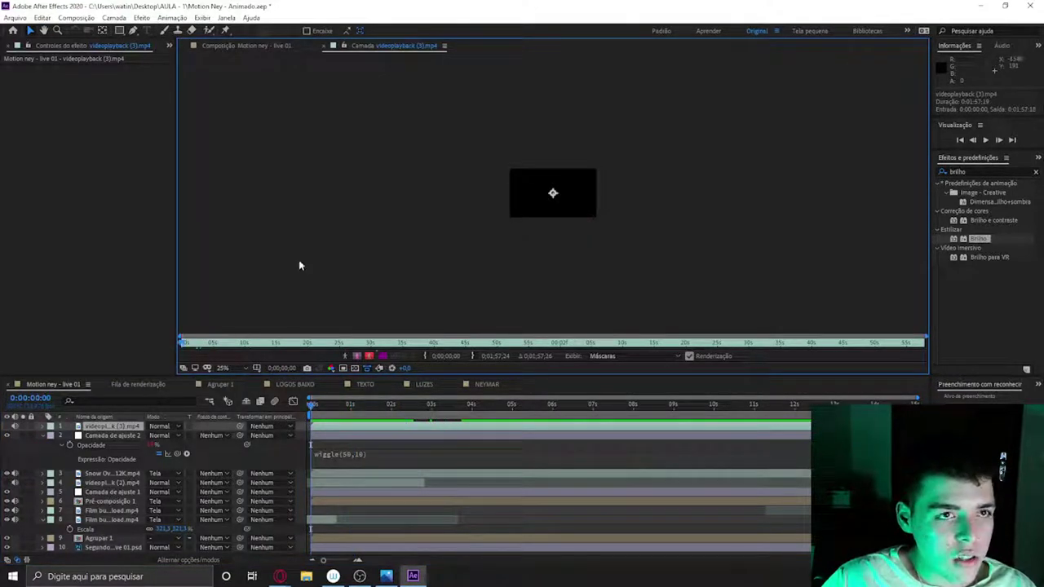
pyautogui.click(264, 414)
pyautogui.doubleClick(367, 426)
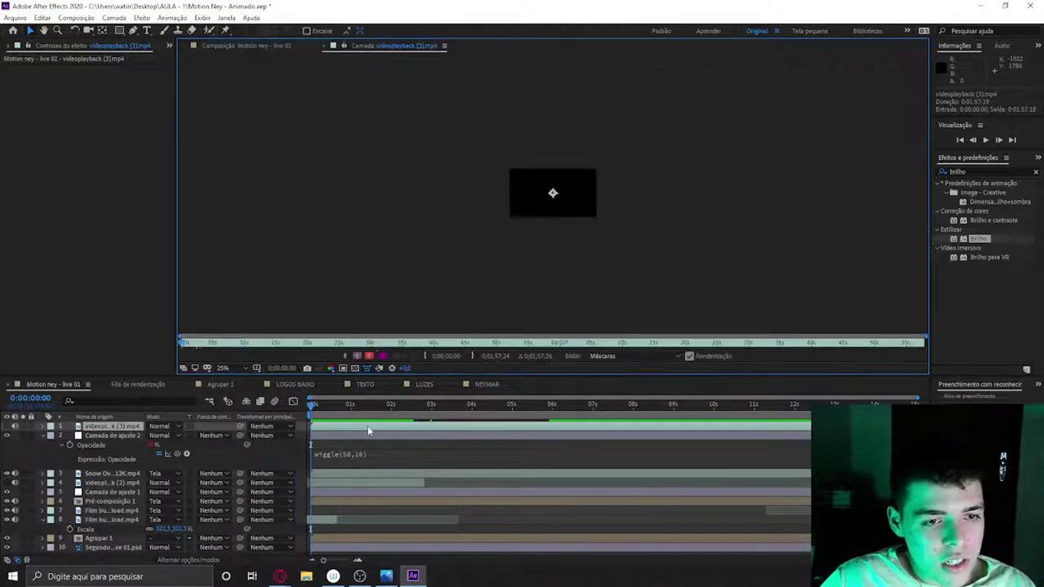
pyautogui.click(349, 343)
pyautogui.press('space')
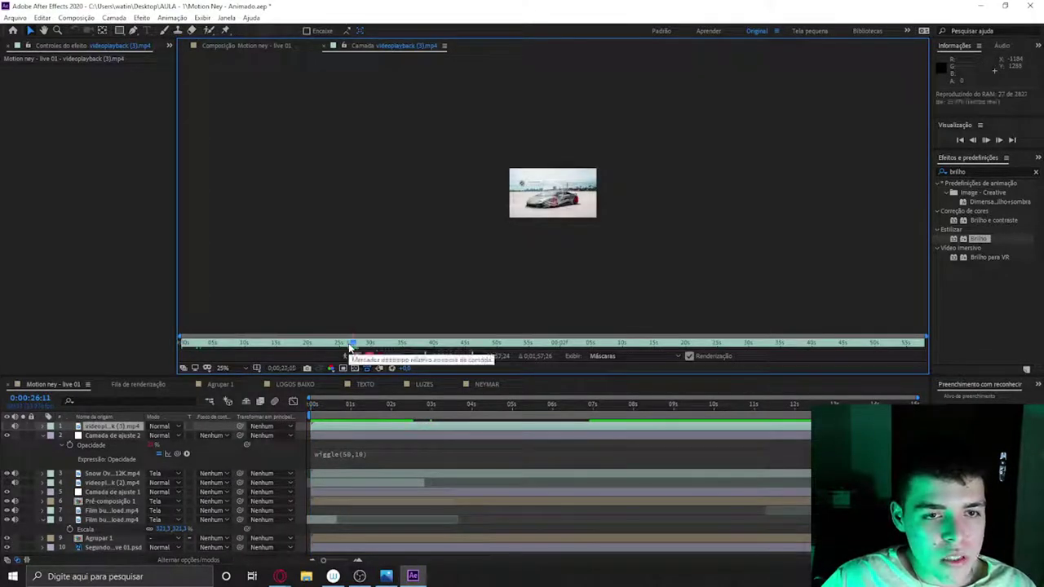
# Reveal the sound layer's Áudio waveform and play and scrub it around four seconds
pyautogui.click(43, 427)
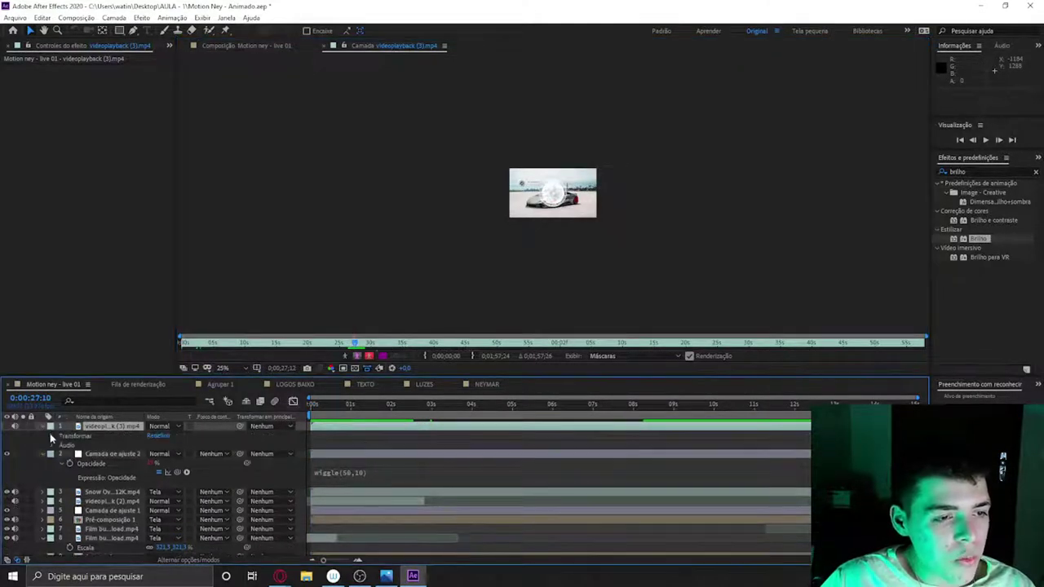
pyautogui.click(44, 427)
pyautogui.click(44, 427)
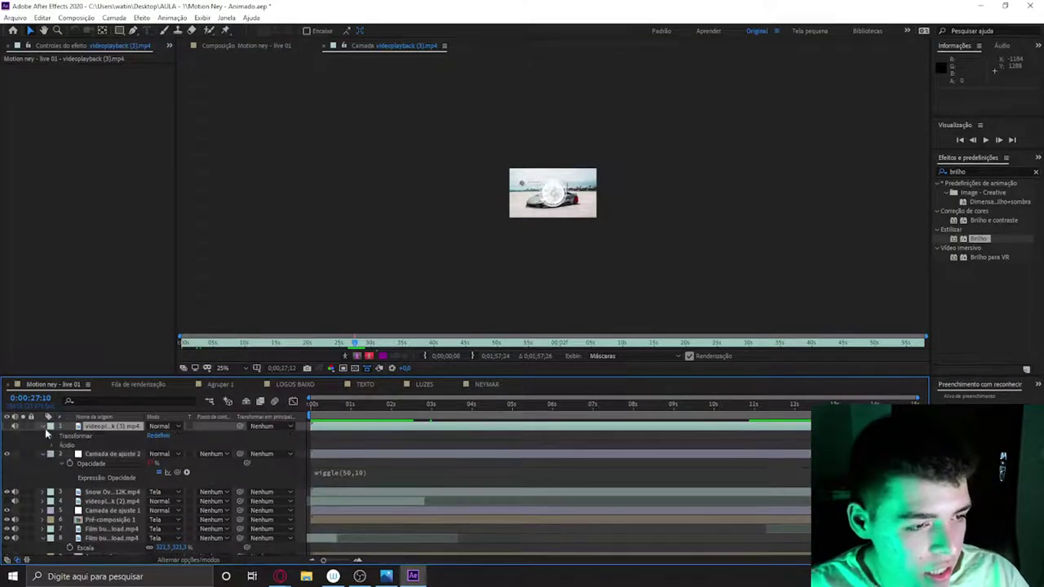
pyautogui.click(52, 445)
pyautogui.click(61, 463)
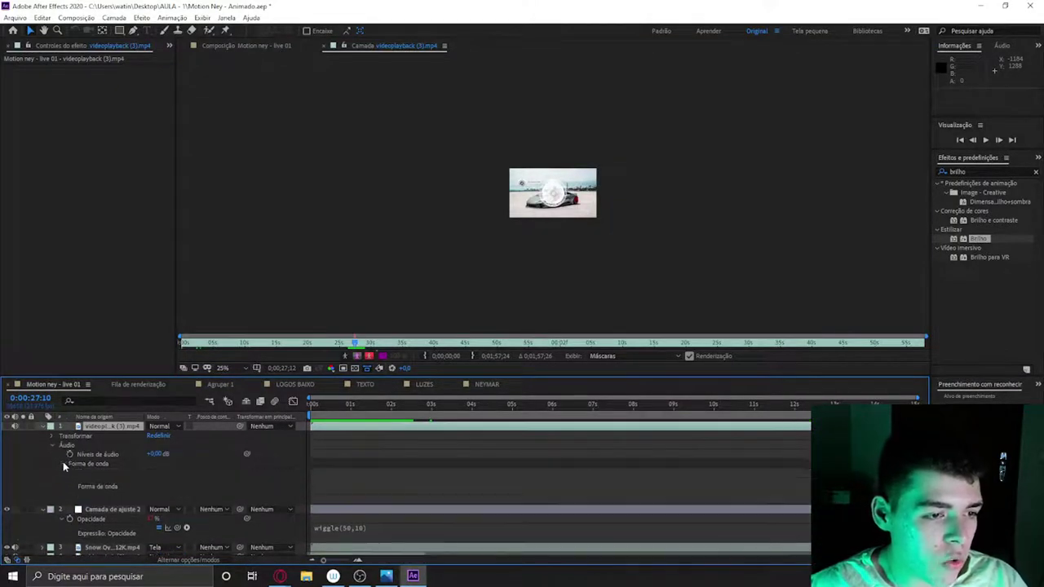
pyautogui.press('space')
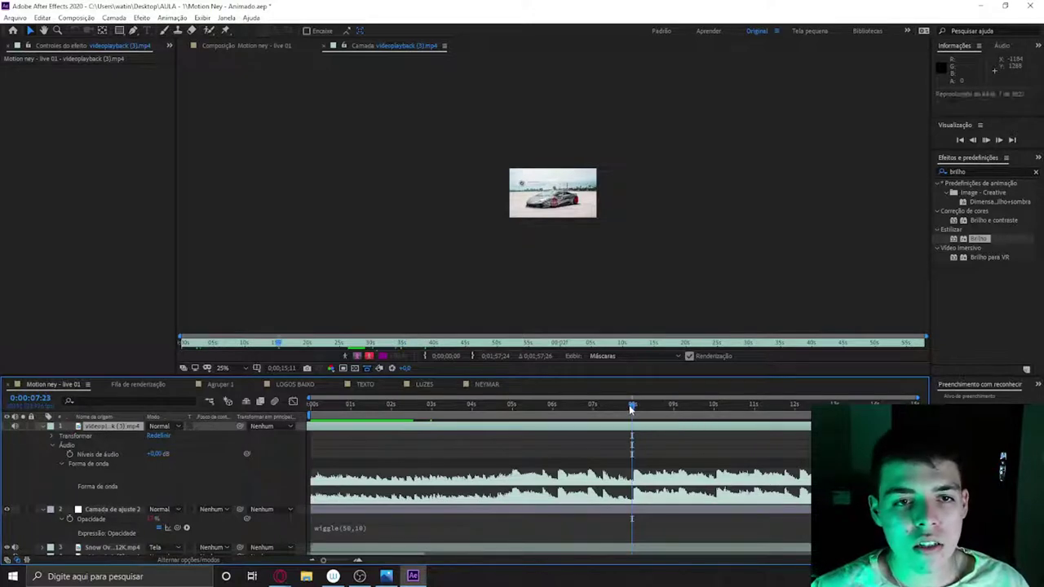
pyautogui.click(593, 405)
pyautogui.click(501, 405)
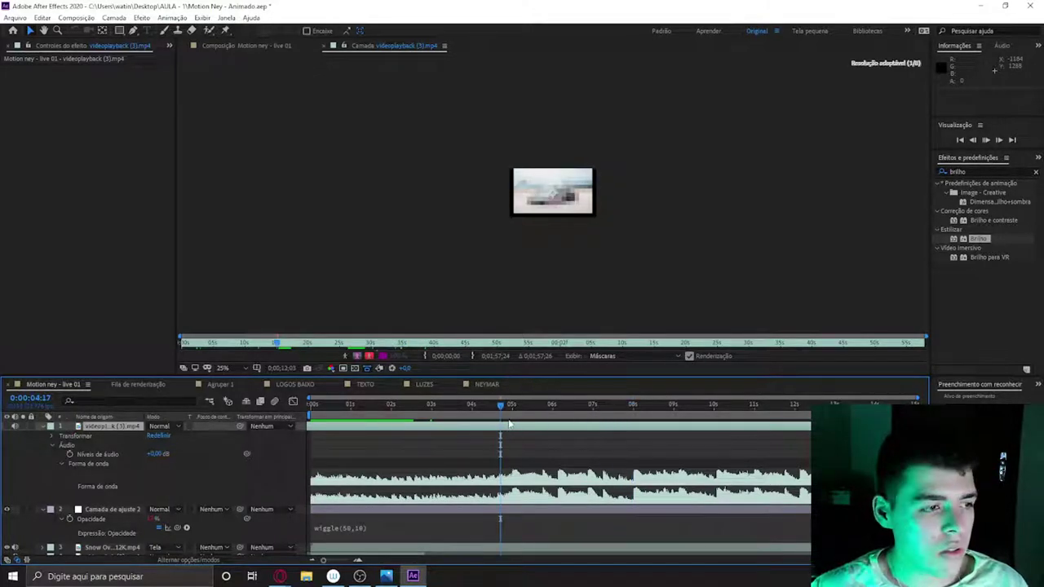
pyautogui.moveTo(510, 405); pyautogui.dragTo(474, 405)
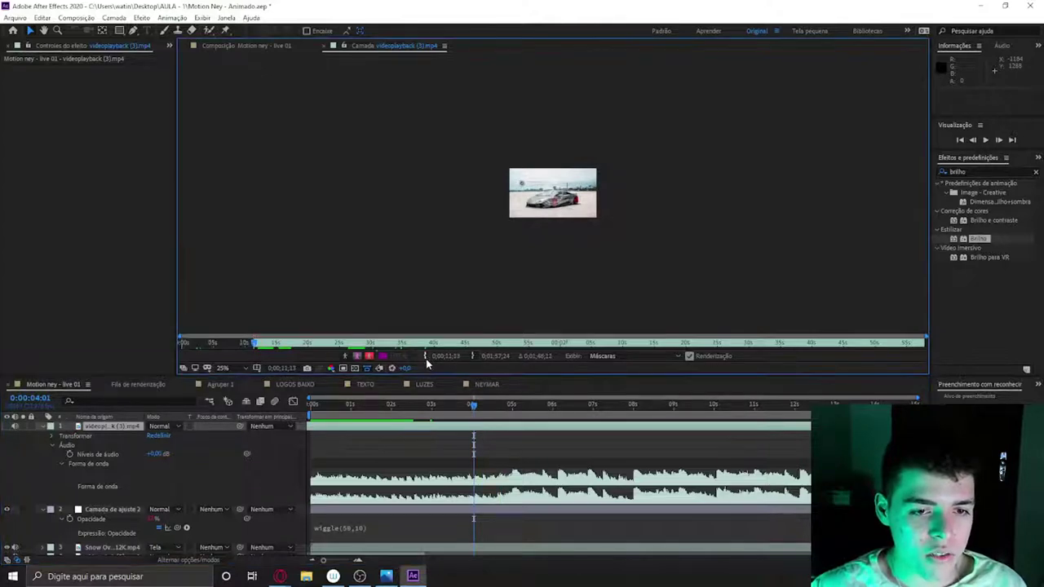
# Preview the Motion ney - live 01 composition with sound, then select the videoplayback (2).mp4 layer
pyautogui.click(245, 45)
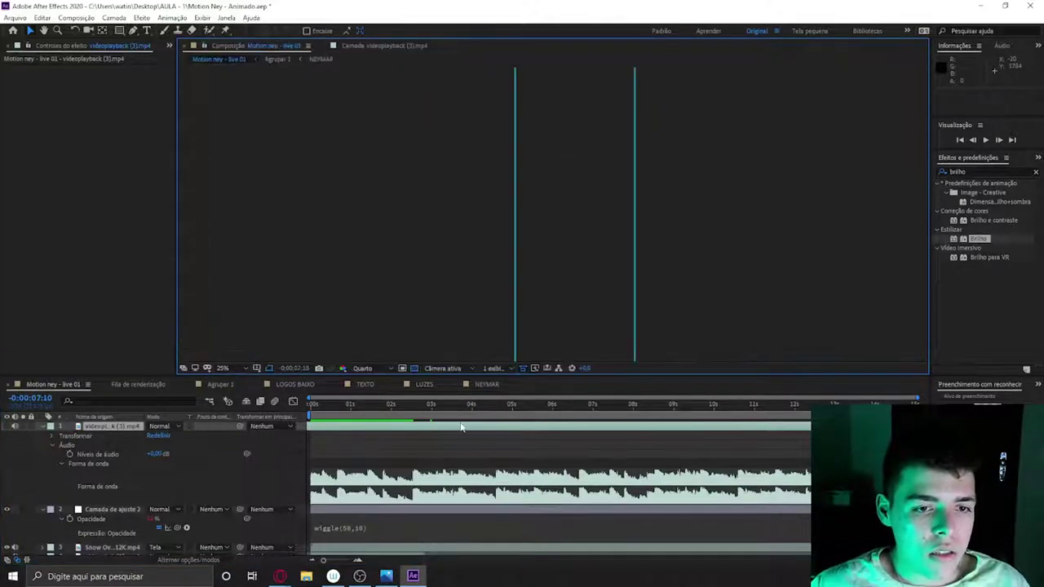
pyautogui.press('space')
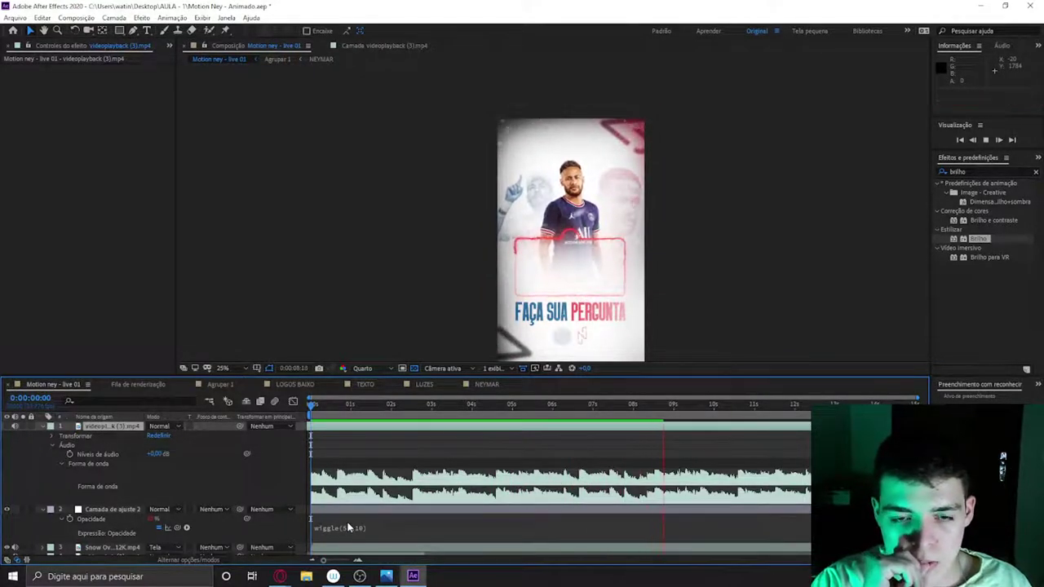
pyautogui.press('space')
pyautogui.press('space')
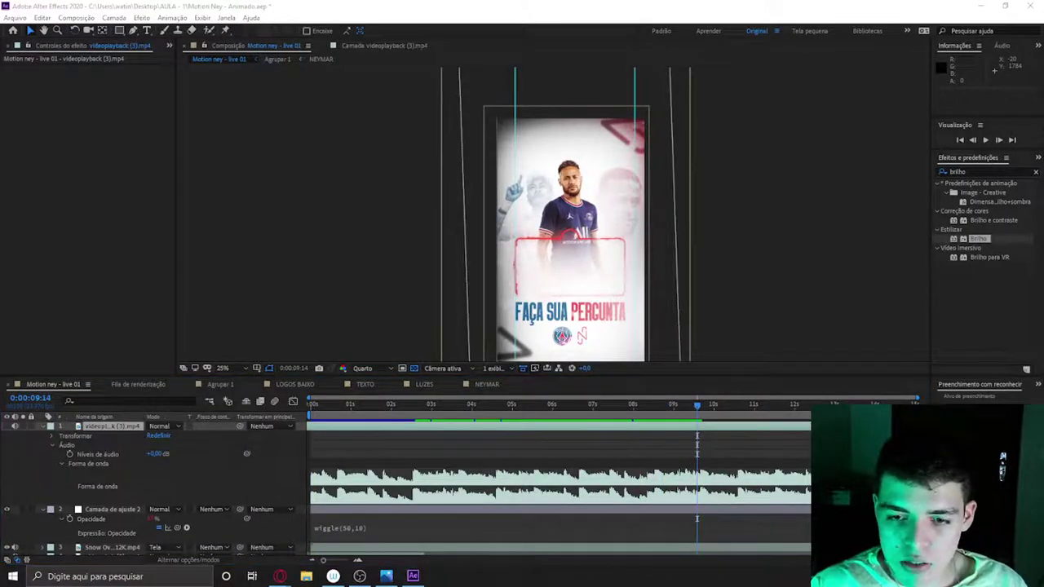
pyautogui.press('space')
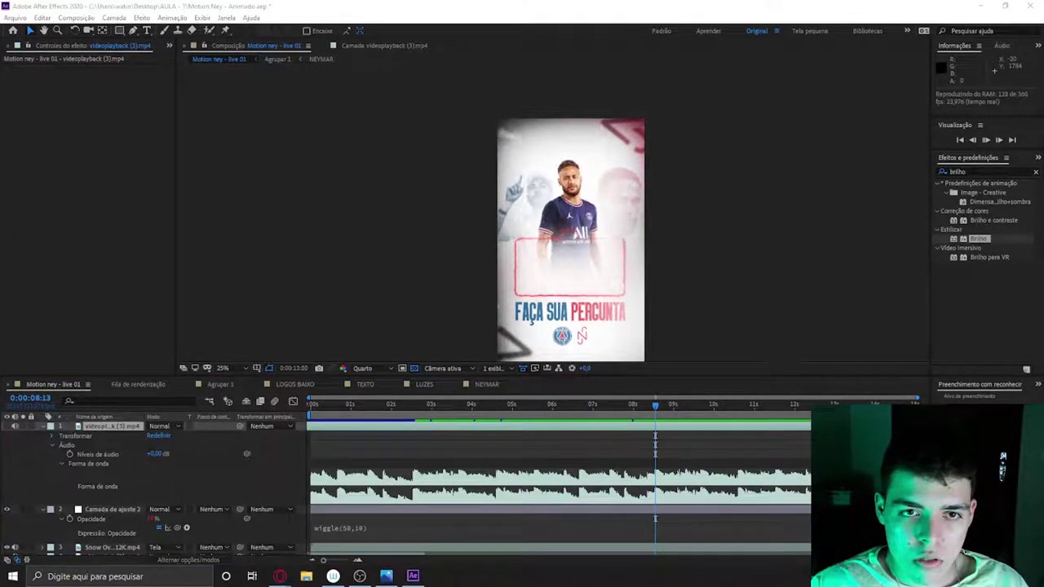
pyautogui.press('space')
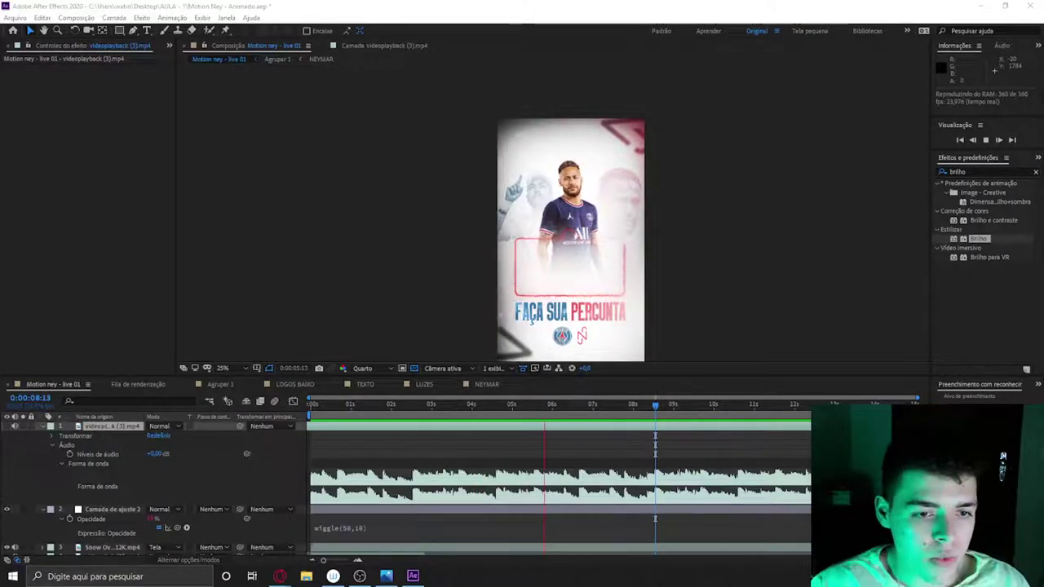
pyautogui.press('space')
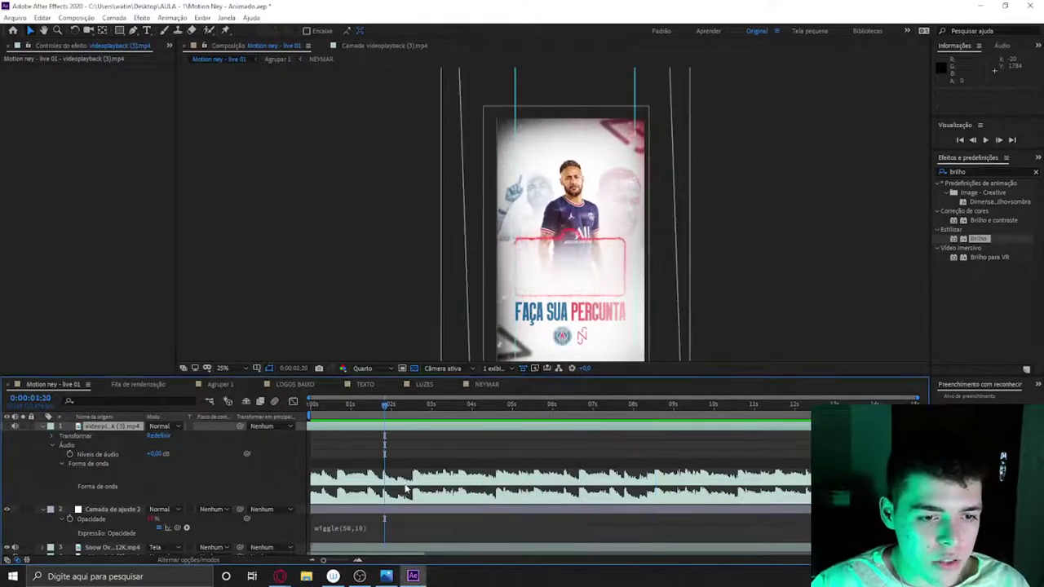
pyautogui.scroll(-1, 408, 528)
pyautogui.click(412, 505)
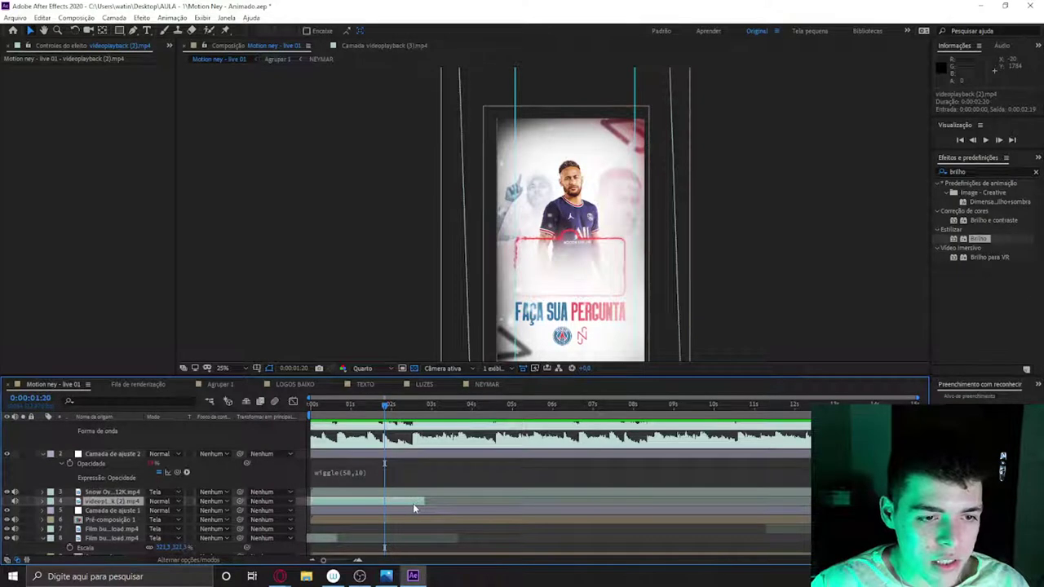
# Open videoplayback (2).mp4 in the Layer panel, try extending its end by one second, then undo
pyautogui.doubleClick(414, 508)
pyautogui.moveTo(502, 347); pyautogui.dragTo(515, 364)
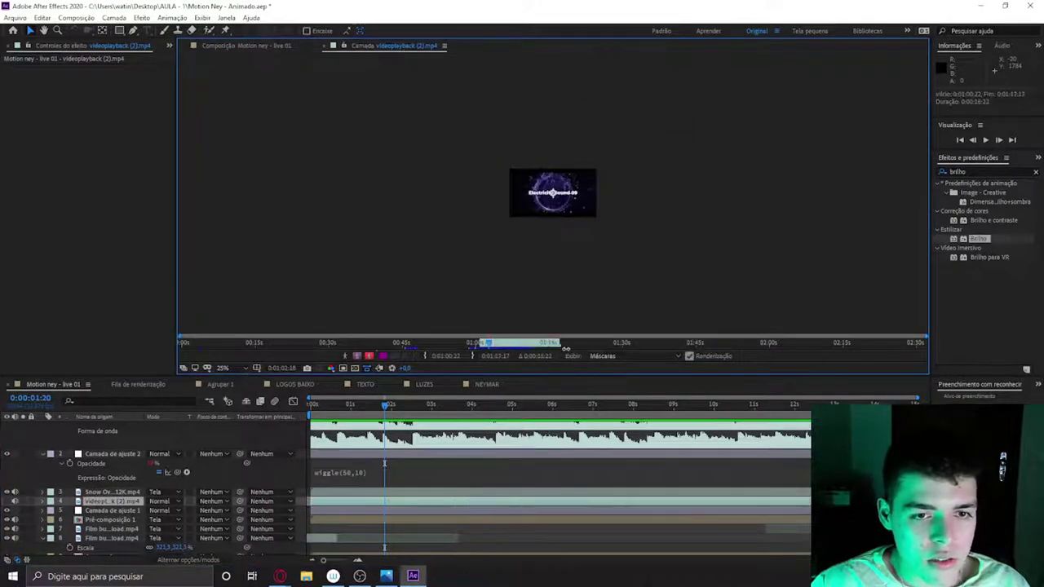
pyautogui.hotkey('ctrl', 'z')
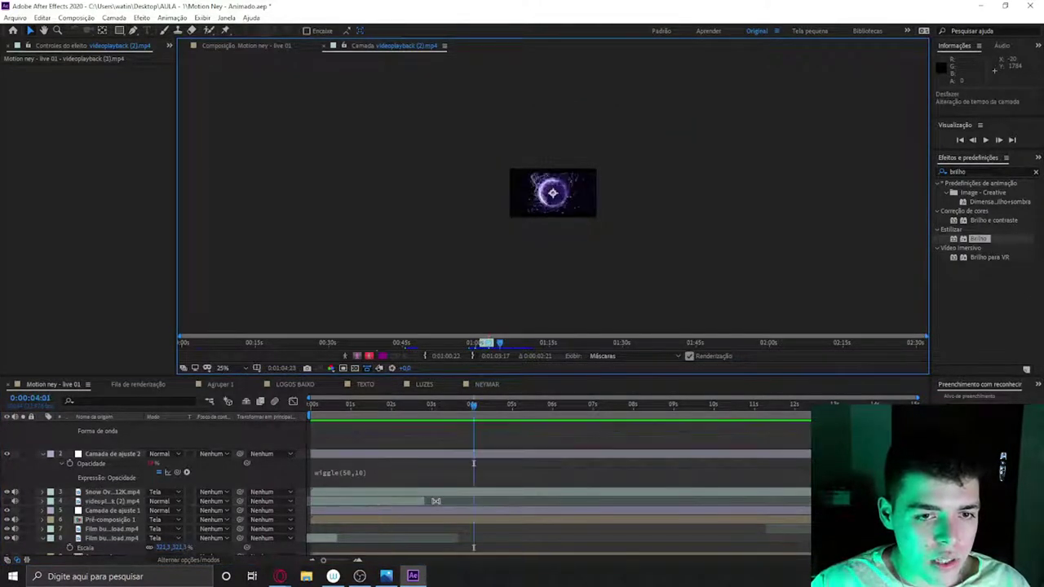
pyautogui.click(415, 507)
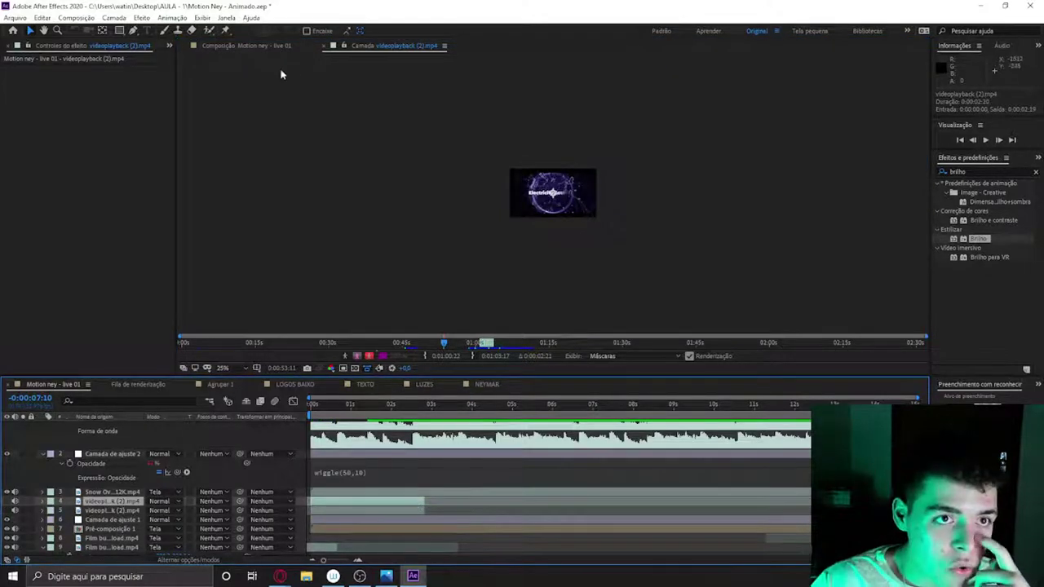
pyautogui.click(245, 46)
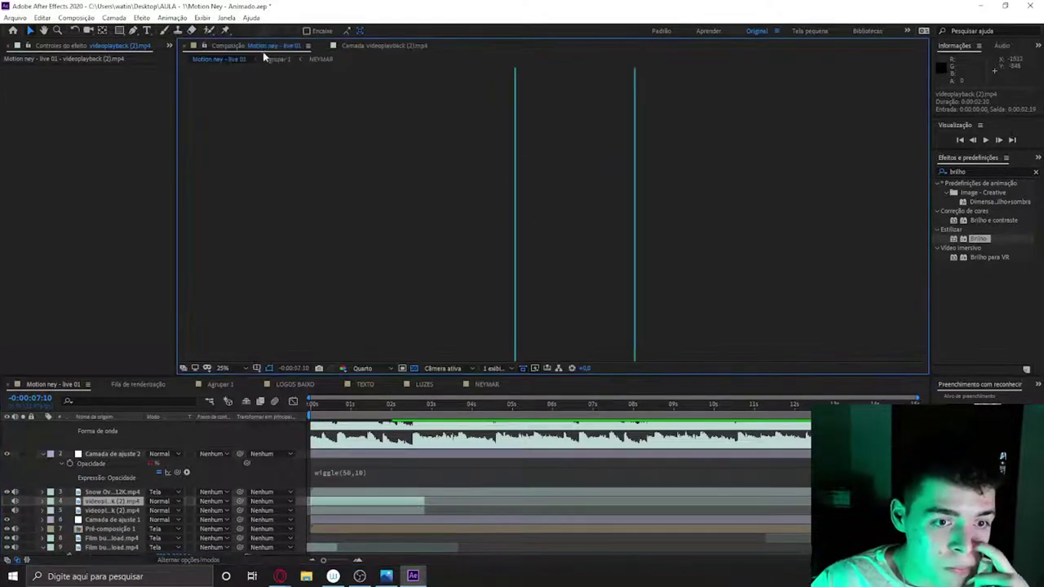
# Reopen the circuit clip, scrub to a later point, and toggle the top sound layer's audio
pyautogui.doubleClick(406, 501)
pyautogui.moveTo(580, 343); pyautogui.dragTo(584, 346)
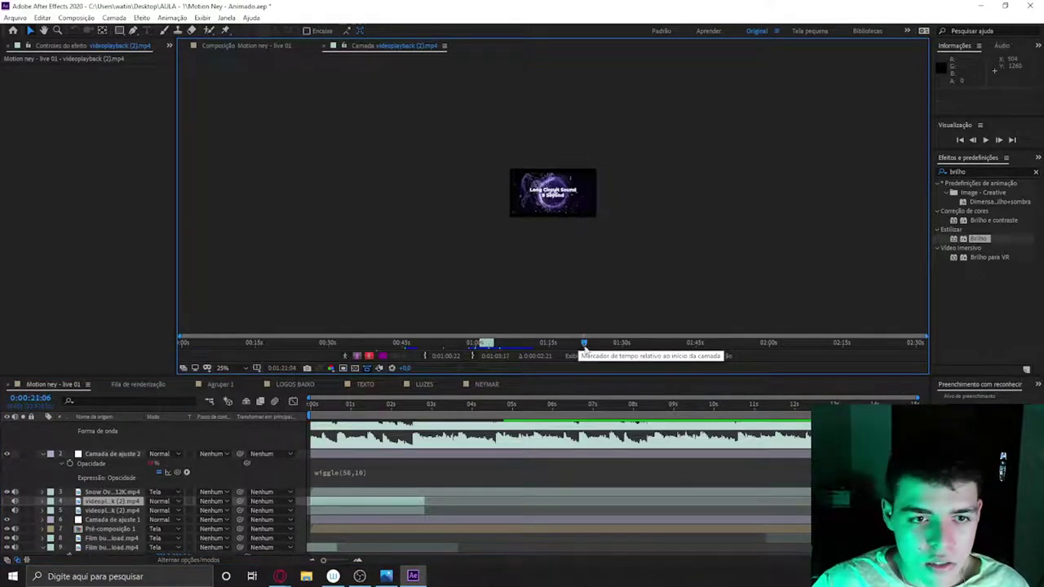
pyautogui.scroll(3, 48, 441)
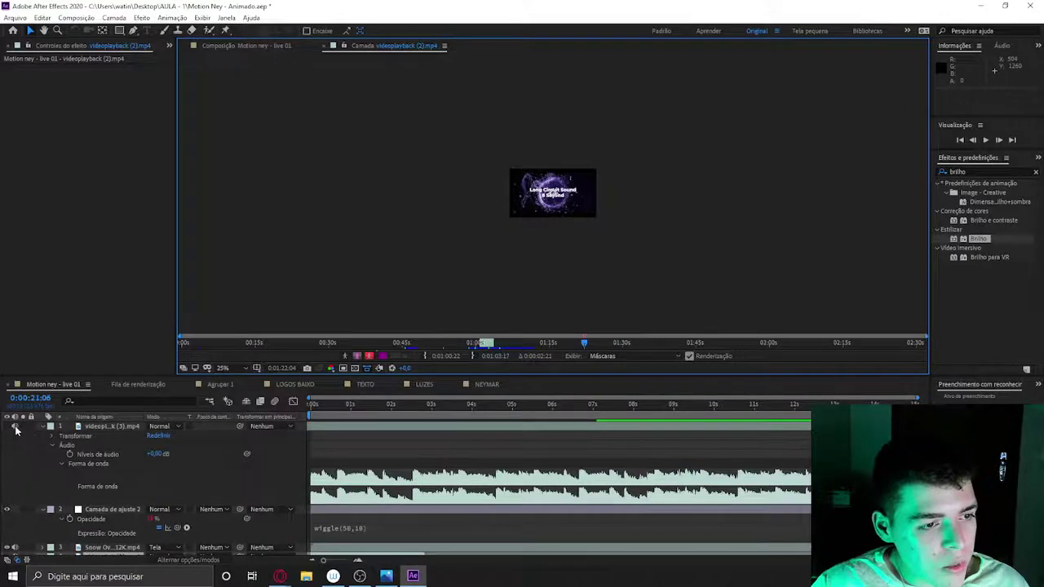
pyautogui.click(14, 427)
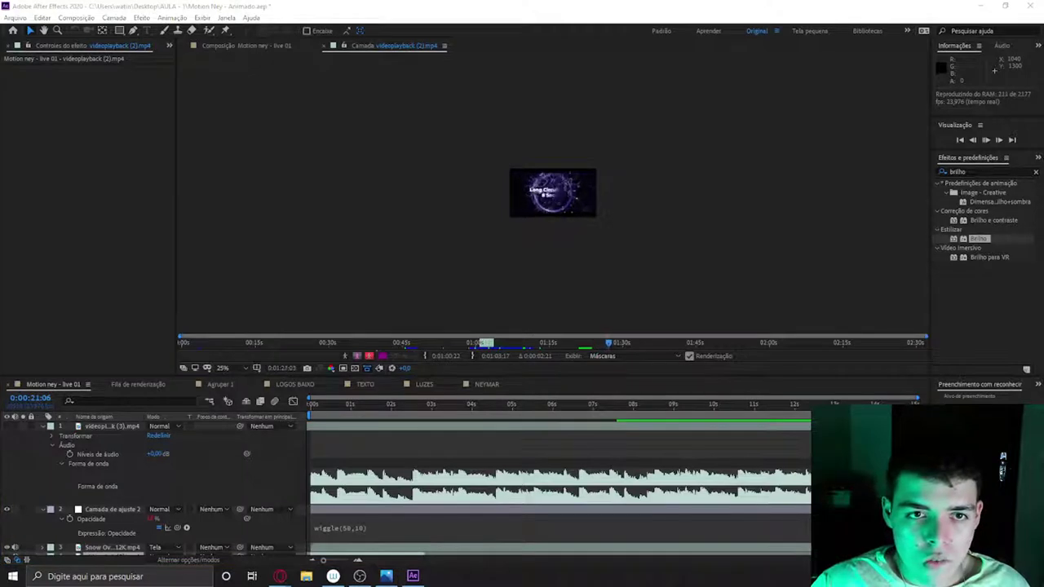
pyautogui.click(618, 344)
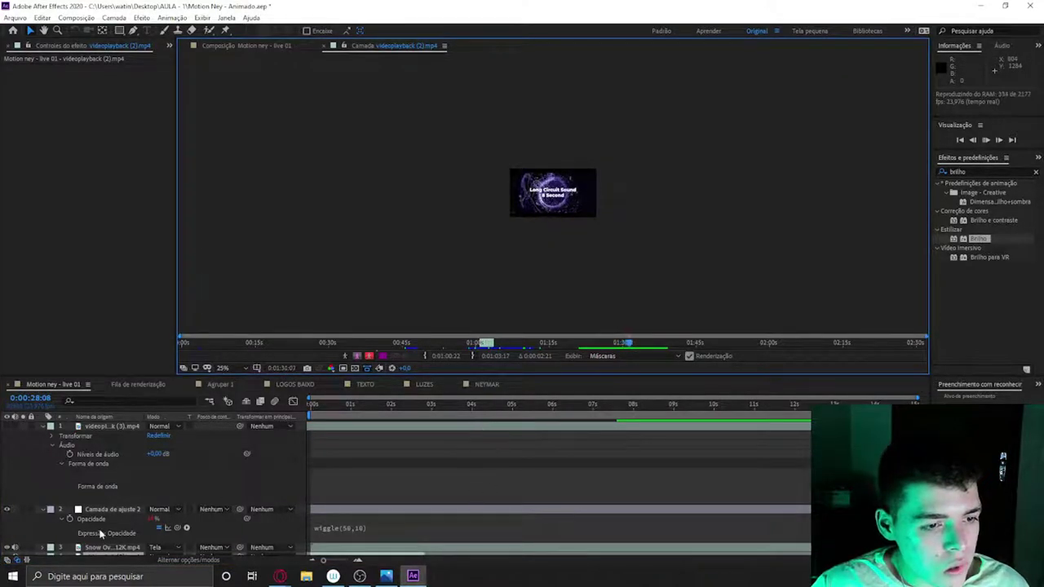
# Audition the circuit clip around 1:20 and 0:43, then preview Motion ney - live 01 with sound
pyautogui.click(112, 548)
pyautogui.click(581, 345)
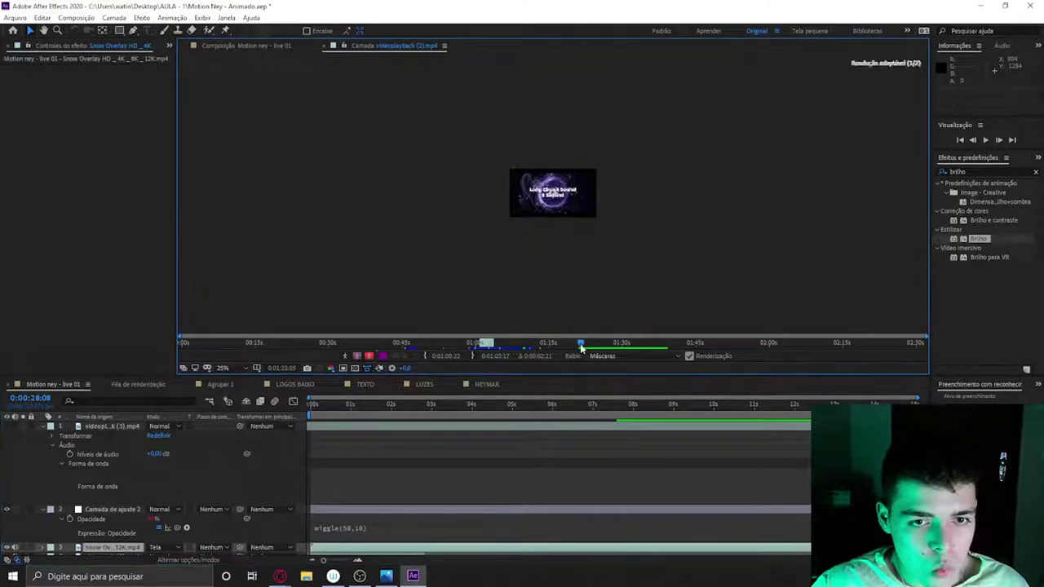
pyautogui.press('space')
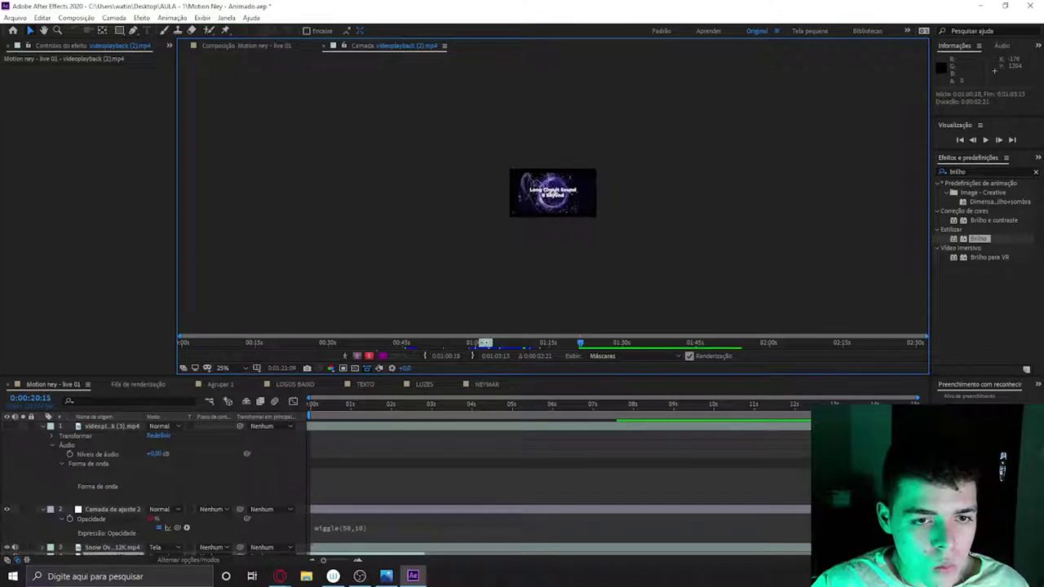
pyautogui.press('space')
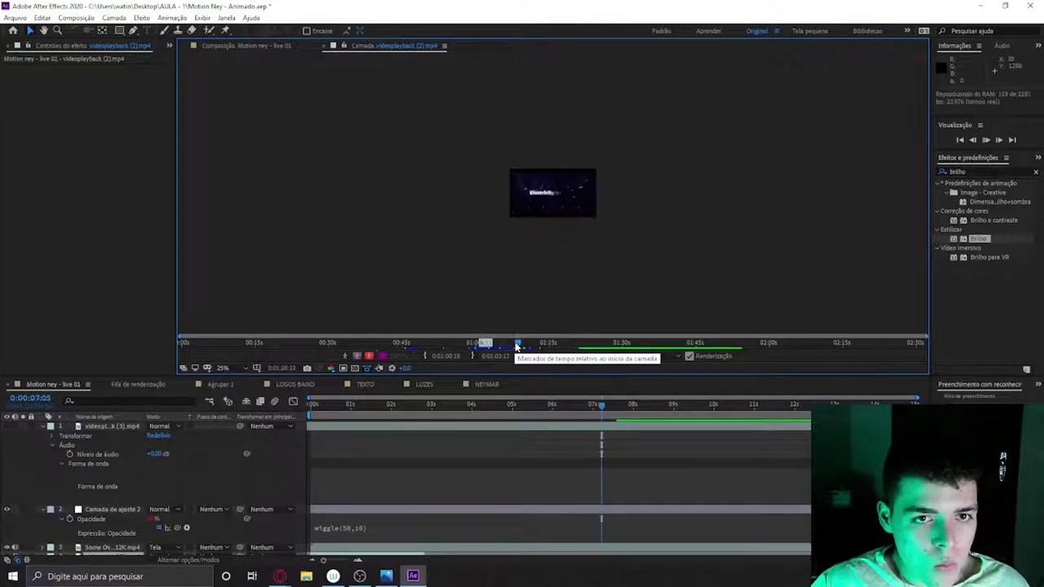
pyautogui.moveTo(519, 347); pyautogui.dragTo(394, 347)
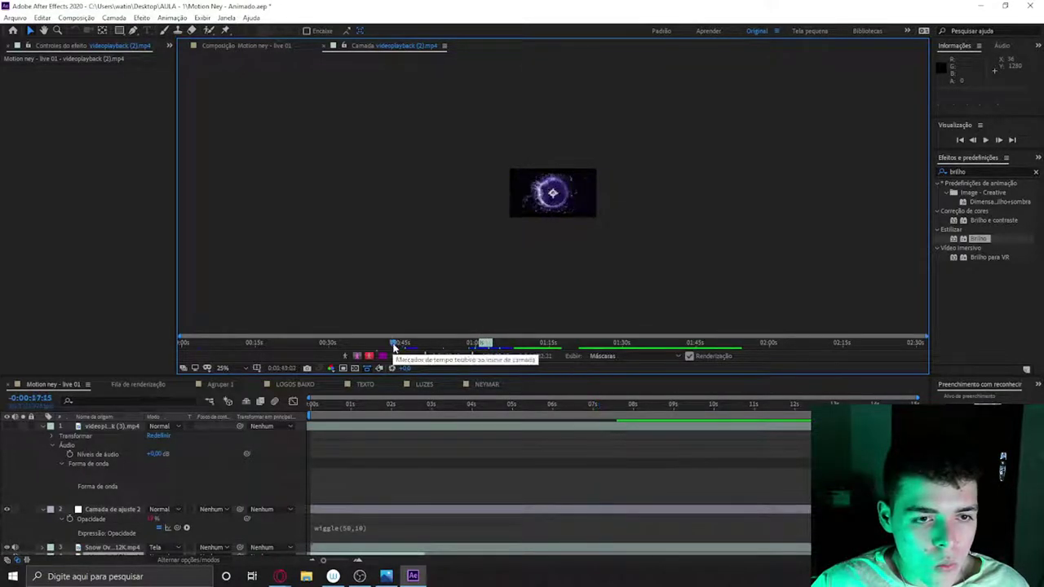
pyautogui.click(263, 49)
pyautogui.press('space')
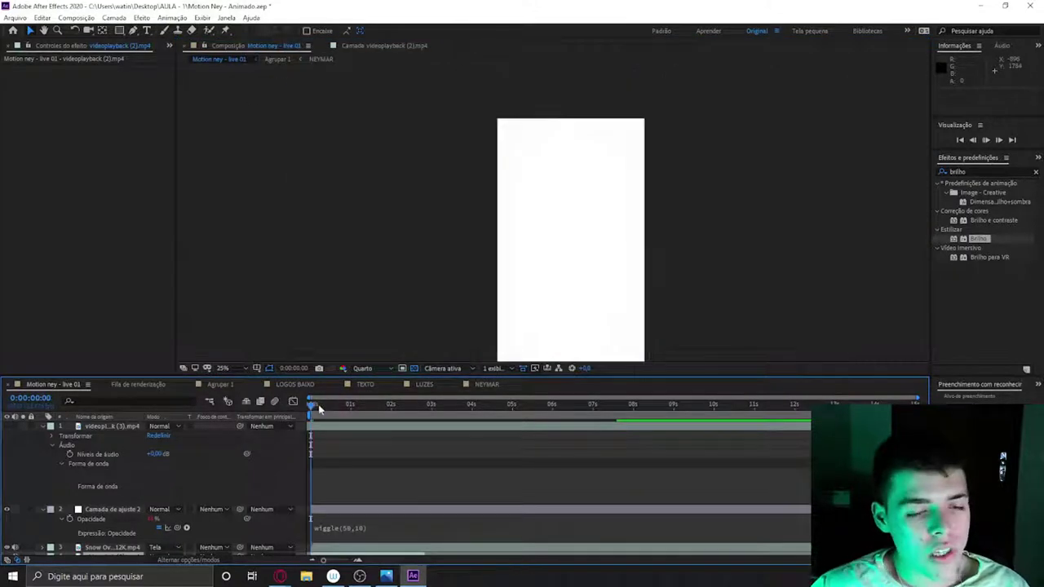
# Stop the preview at 2:09, then shift the videoplayback (2).mp4 sound layer later and open it
pyautogui.scroll(-2, 374, 459)
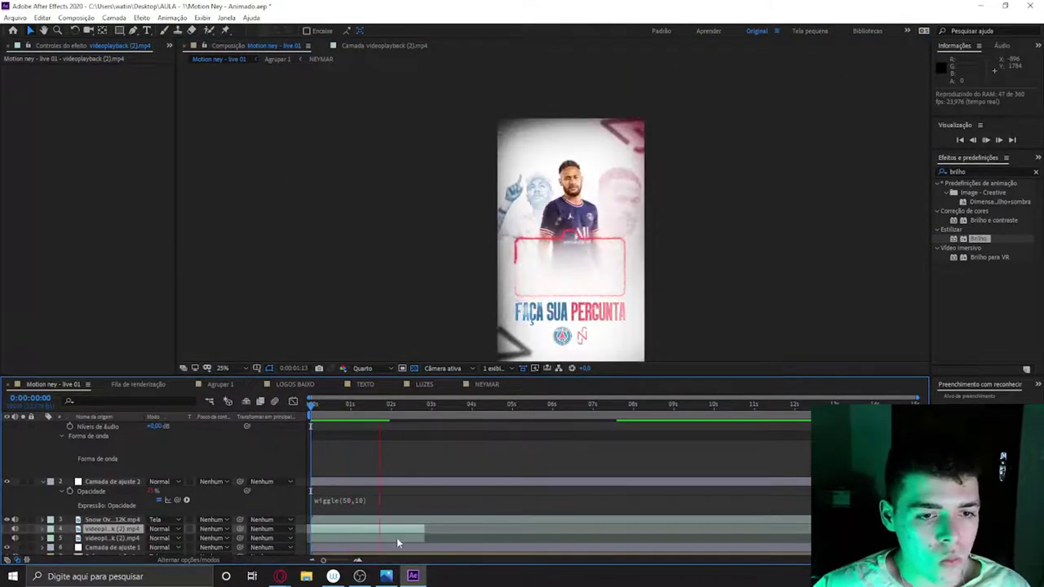
pyautogui.press('space')
pyautogui.moveTo(402, 535); pyautogui.dragTo(514, 534)
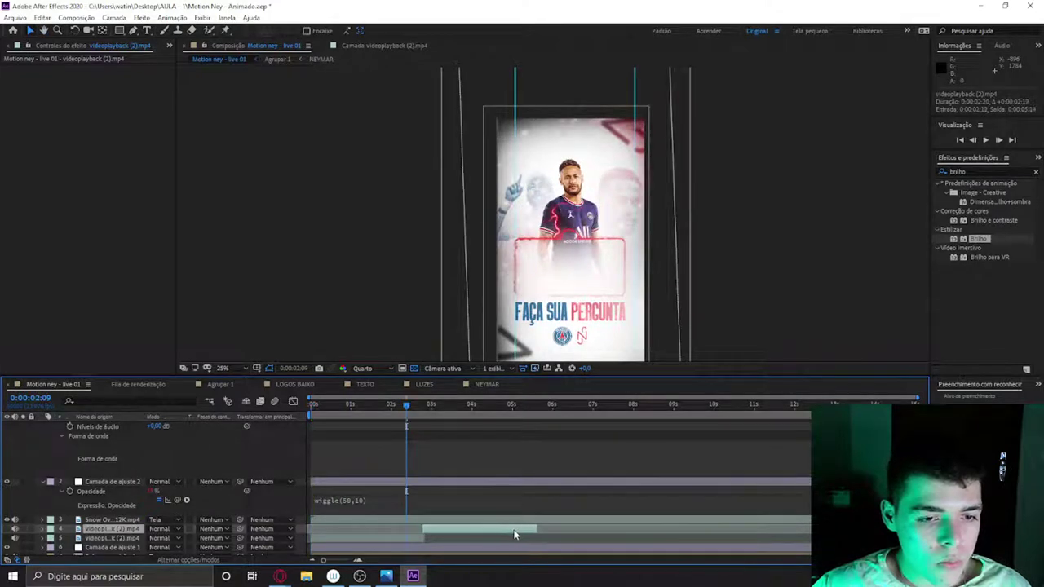
pyautogui.doubleClick(514, 535)
# Scrub the clip to around 1:33 and reveal layer 4's audio levels
pyautogui.click(527, 343)
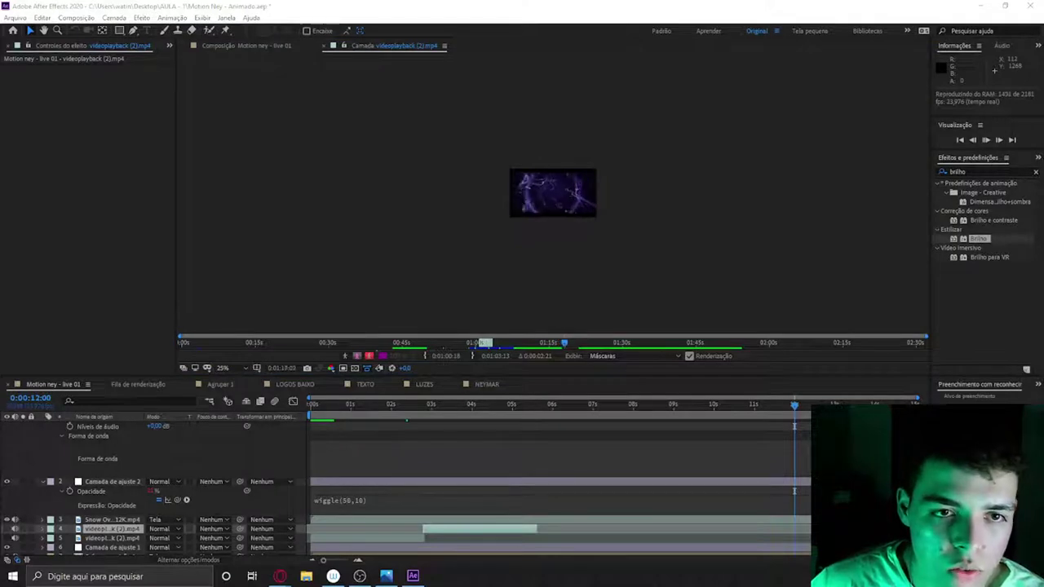
pyautogui.click(654, 342)
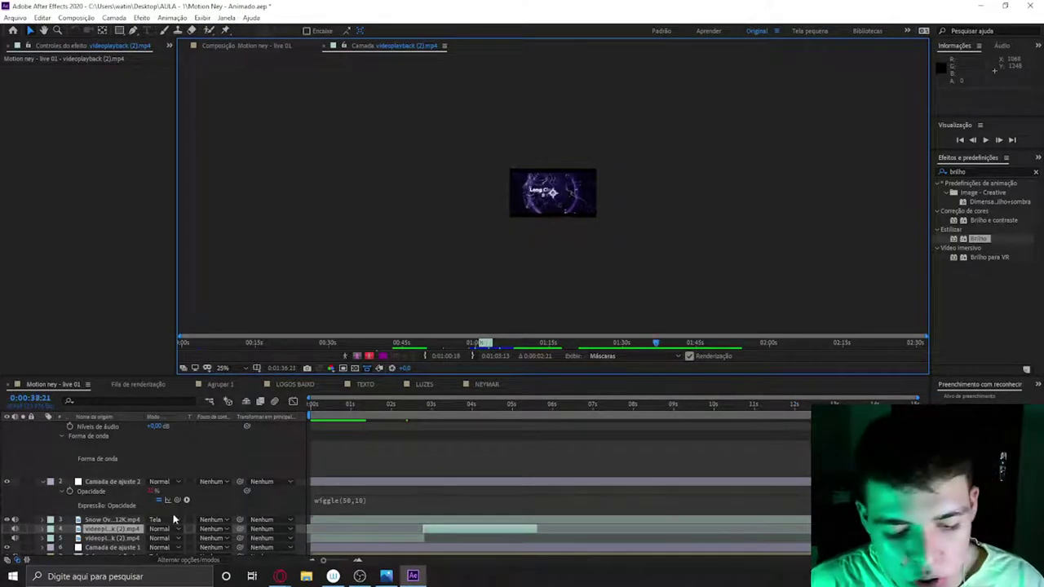
pyautogui.click(44, 528)
pyautogui.scroll(-1, 49, 530)
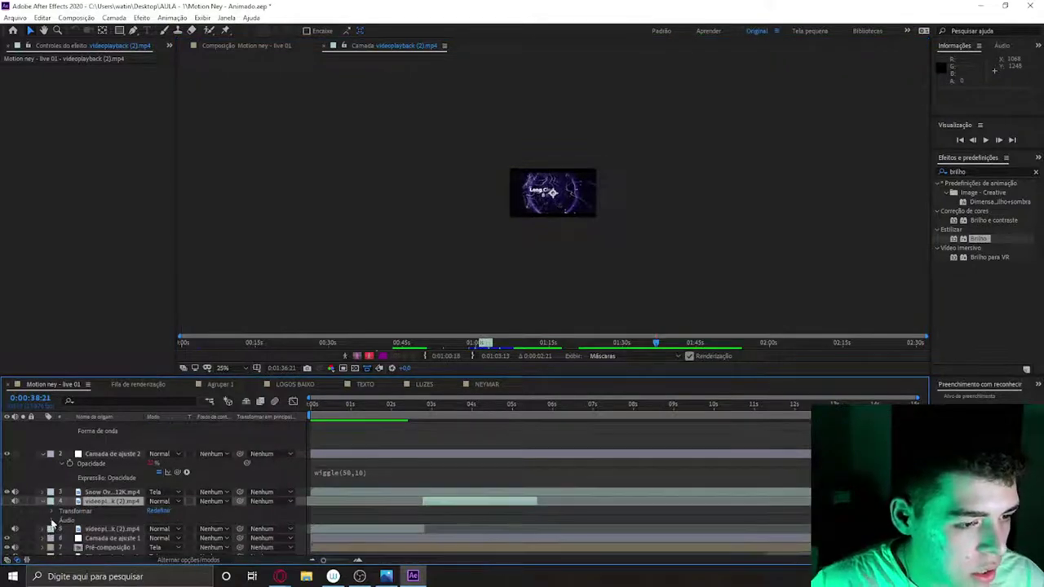
pyautogui.click(52, 519)
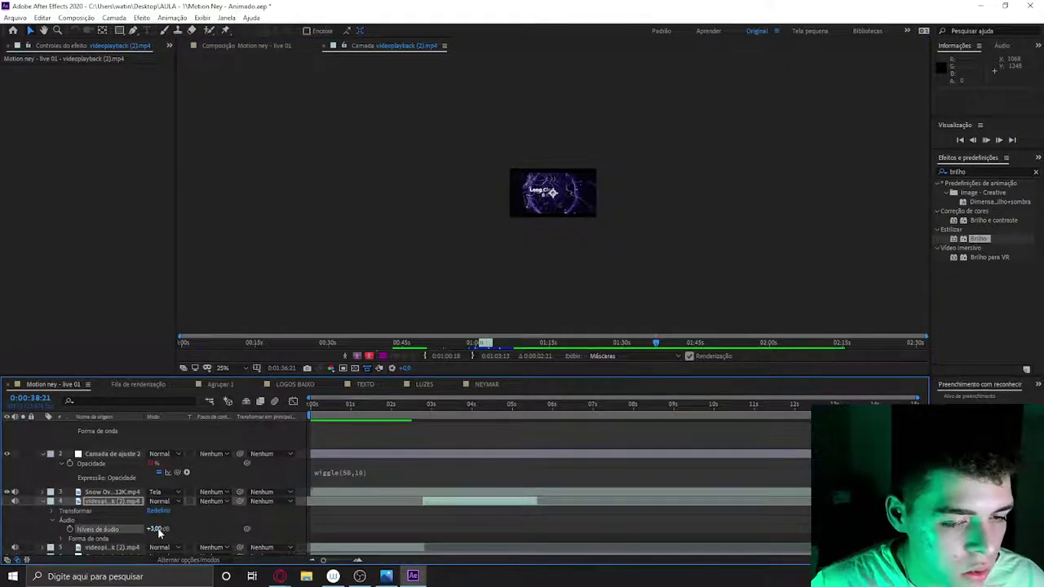
# Scrub the sound clip between about 51 seconds and 1:05, then return to the composition's start
pyautogui.moveTo(662, 344)
pyautogui.mouseDown()
pyautogui.moveTo(722, 345)
pyautogui.moveTo(406, 346)
pyautogui.mouseUp()
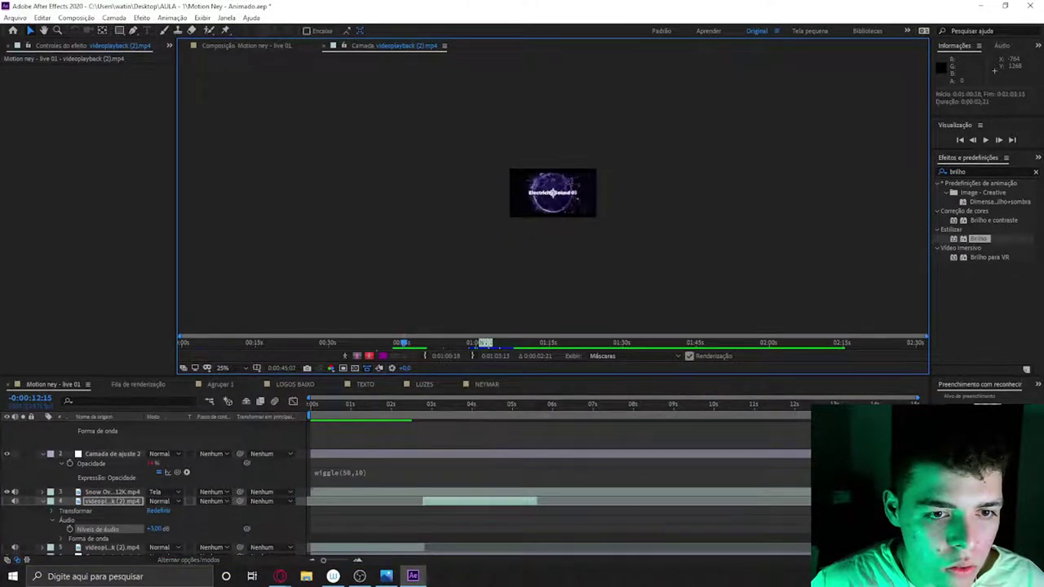
pyautogui.click(505, 348)
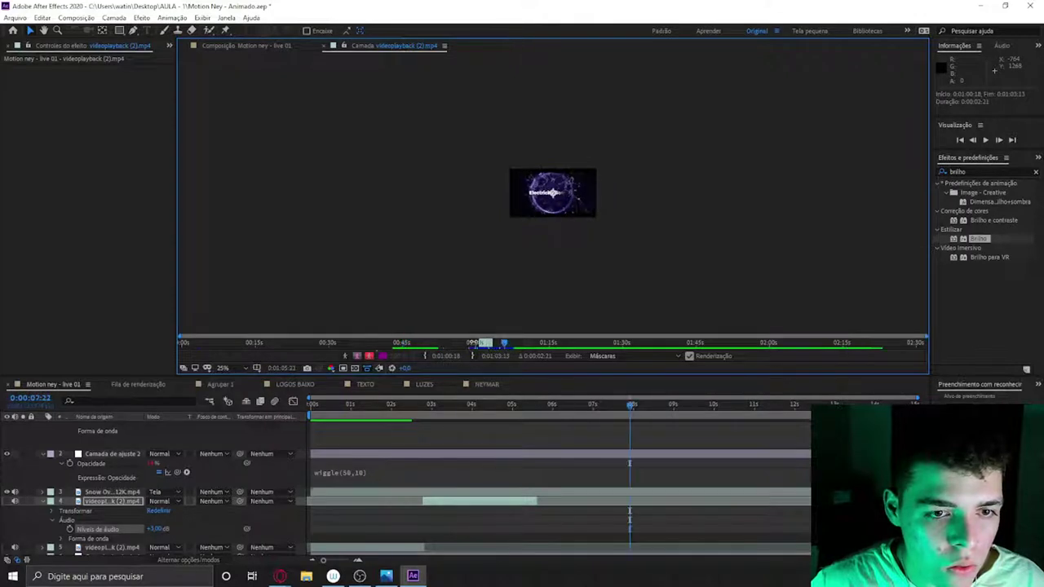
pyautogui.click(468, 344)
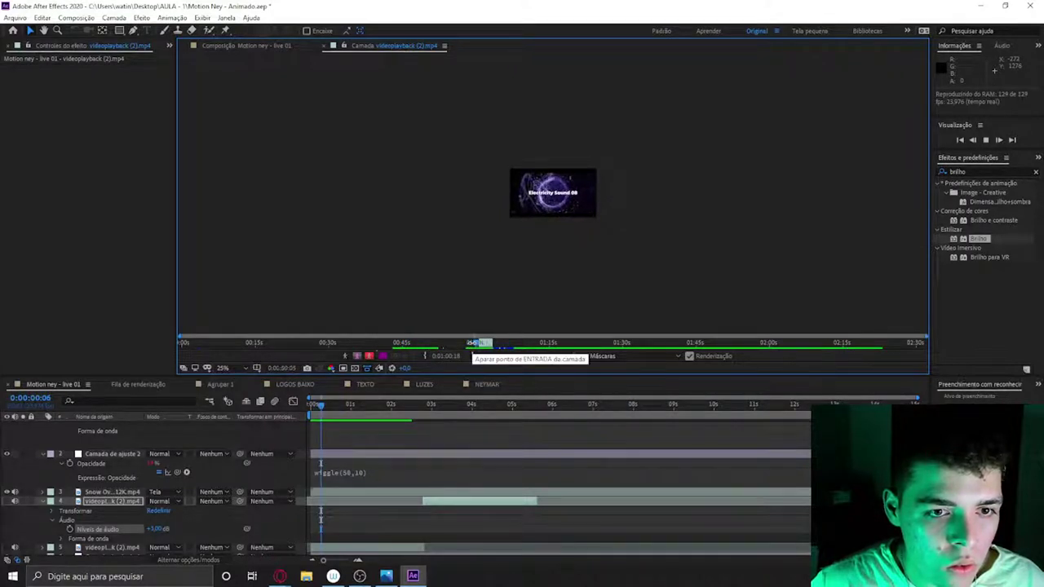
pyautogui.click(429, 343)
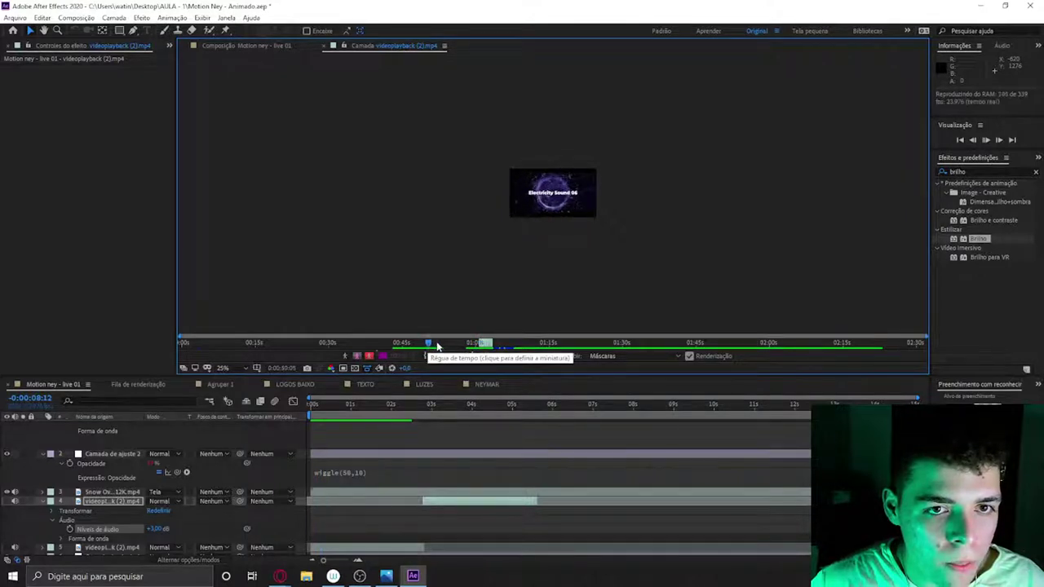
pyautogui.click(245, 44)
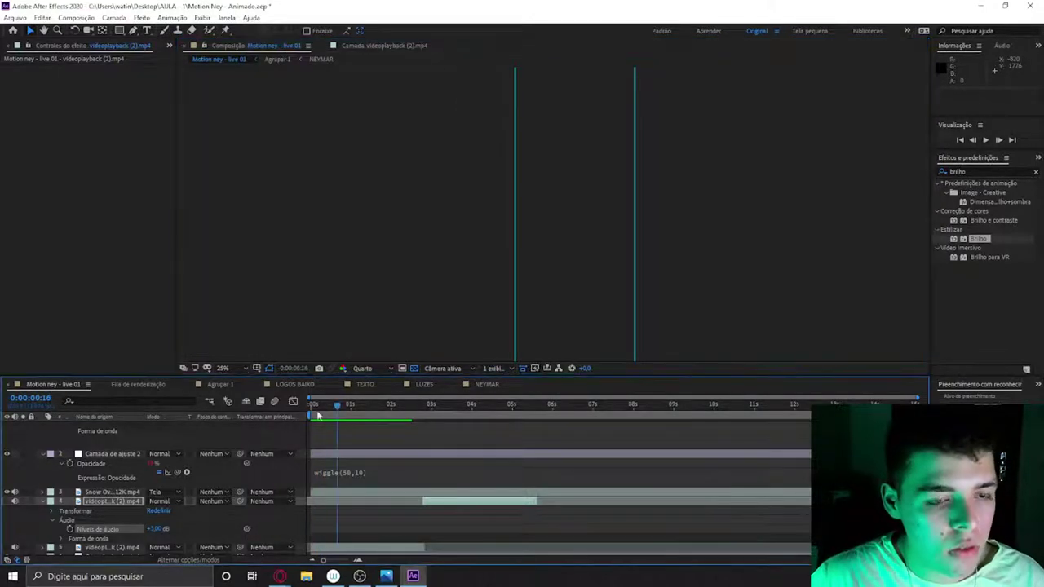
pyautogui.click(312, 405)
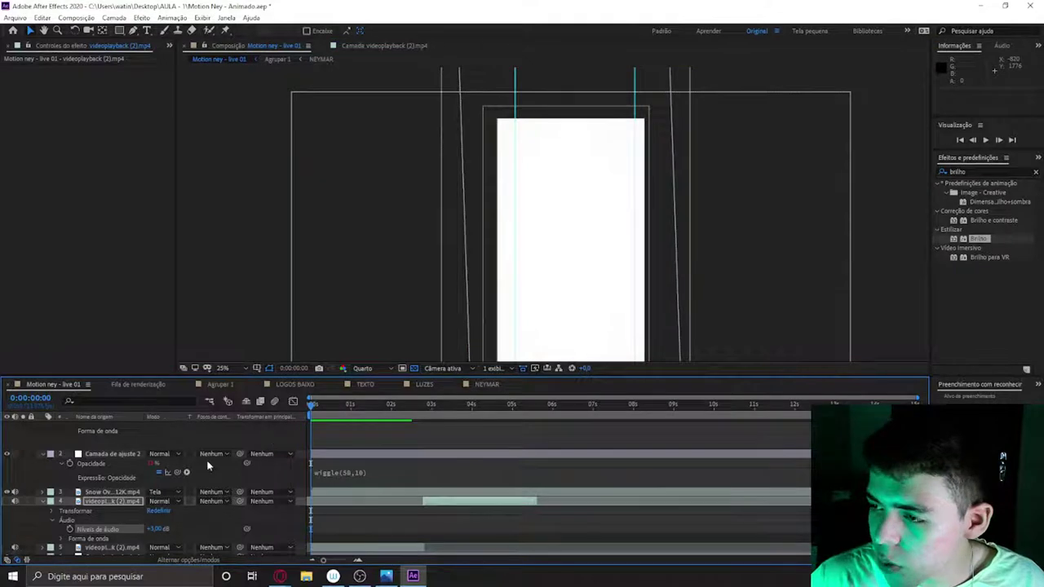
# Collapse layer 4, then add the car clip as a top layer and delete it again
pyautogui.click(43, 502)
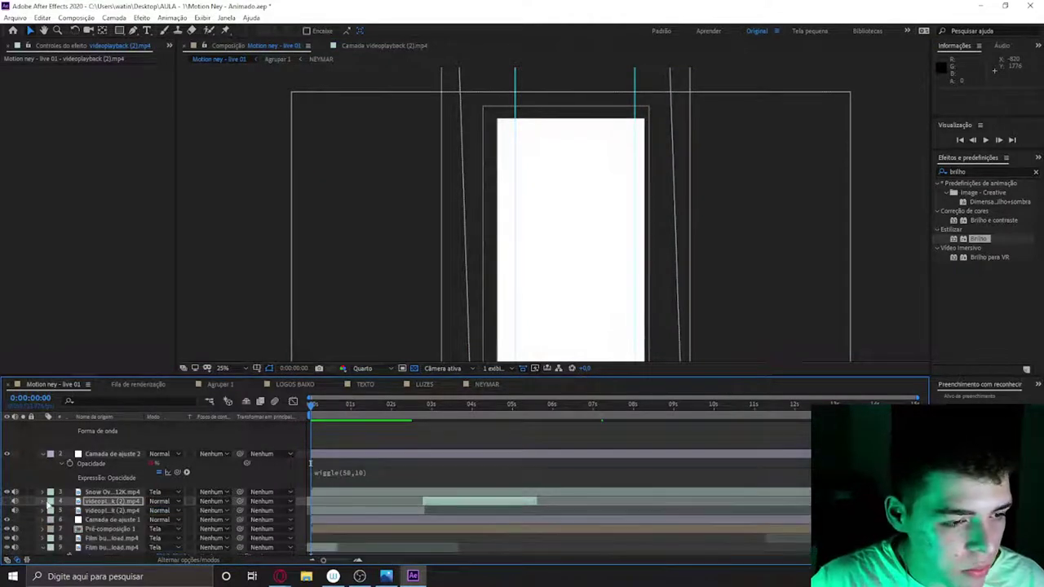
pyautogui.click(106, 479)
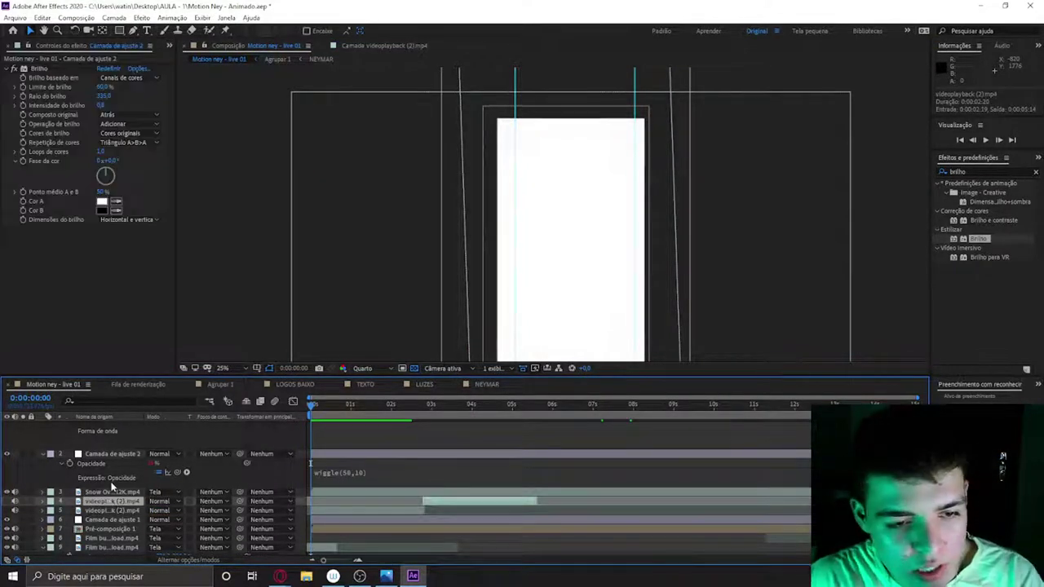
pyautogui.click(169, 45)
pyautogui.click(186, 54)
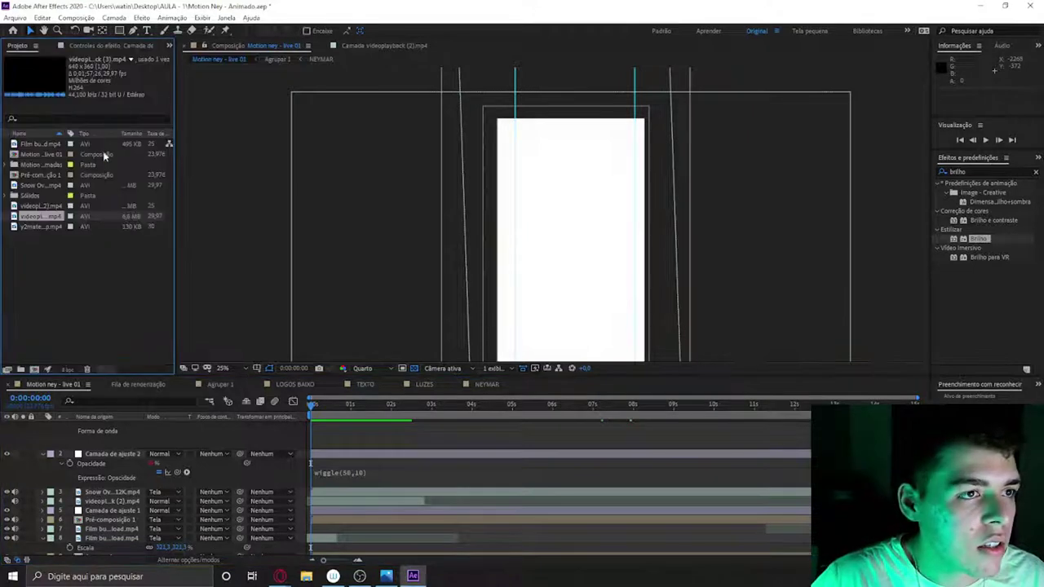
pyautogui.moveTo(41, 216); pyautogui.dragTo(148, 471)
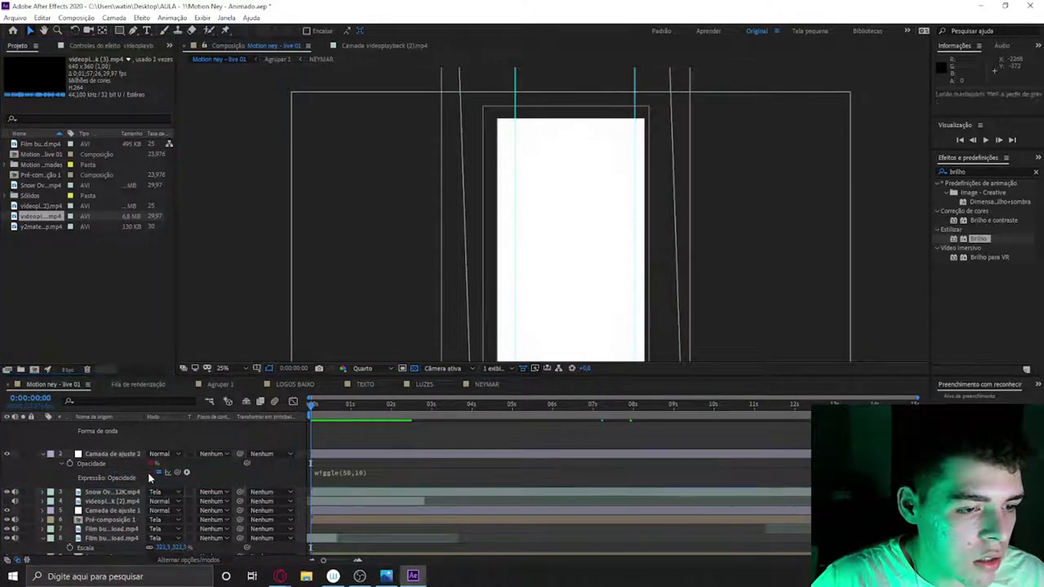
pyautogui.click(576, 418)
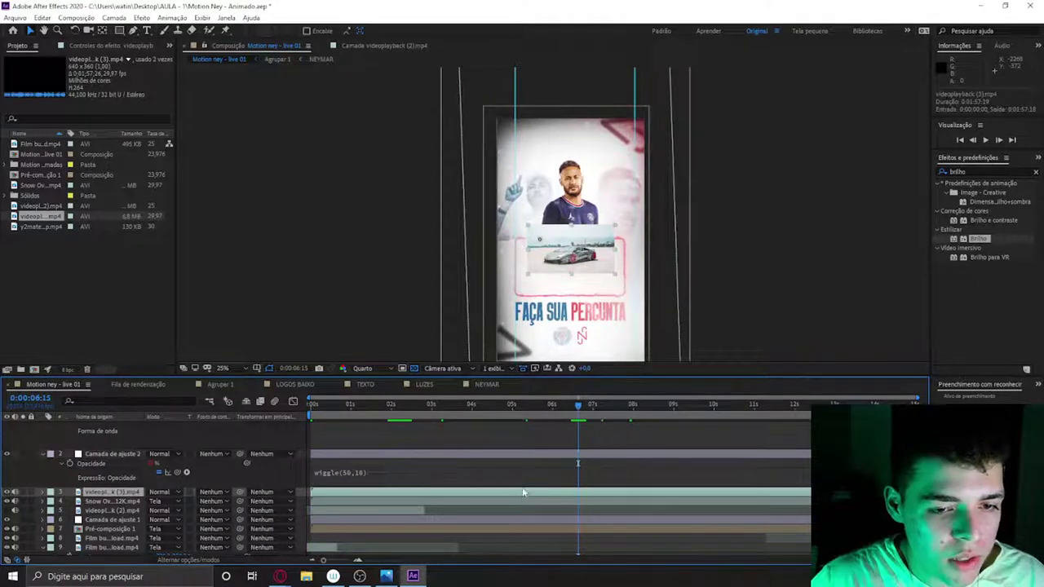
pyautogui.press('Delete')
# Try adding videoplayback (2).mp4 as a layer, check it near 7 seconds, then undo
pyautogui.click(57, 227)
pyautogui.click(55, 207)
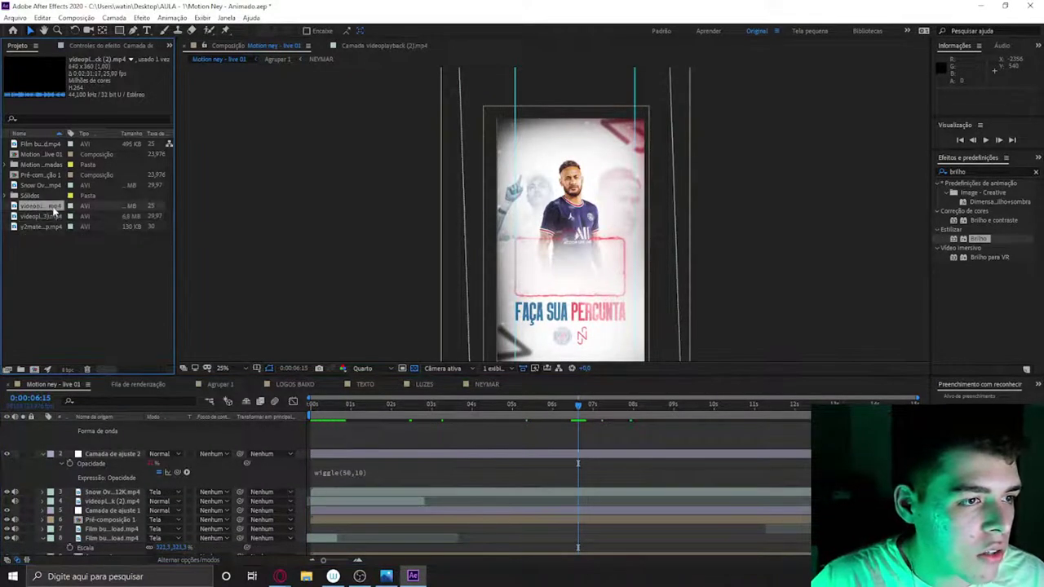
pyautogui.moveTo(46, 210); pyautogui.dragTo(122, 491)
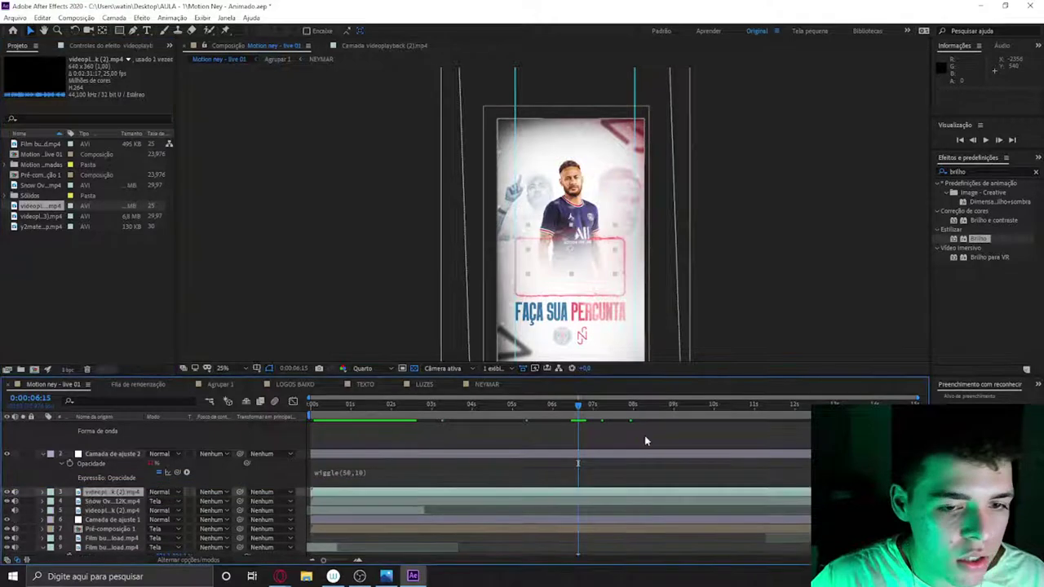
pyautogui.click(627, 406)
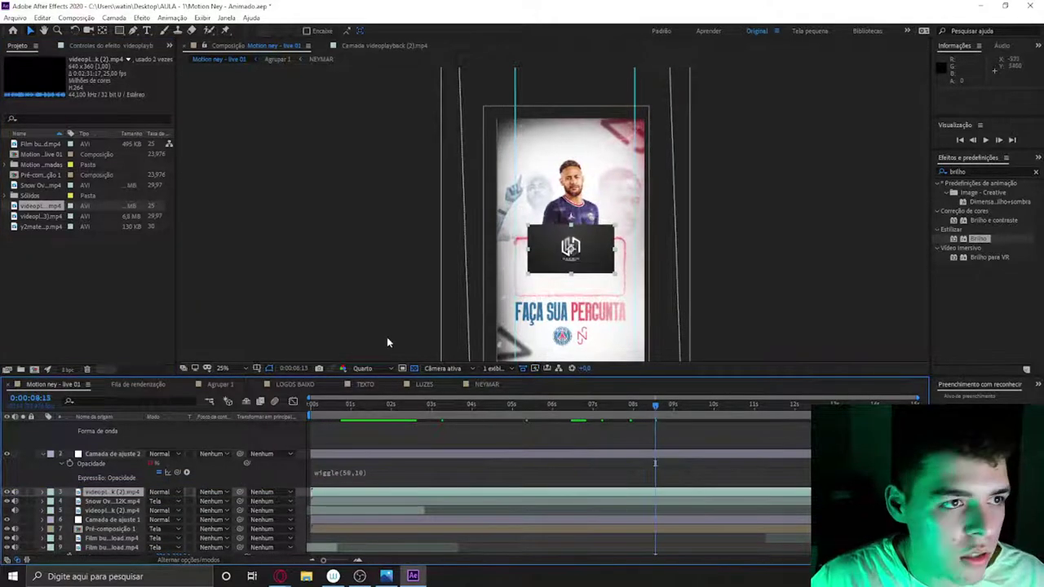
pyautogui.hotkey('ctrl', 'z')
# Try the y2mate lightning clip as a new layer, then undo it
pyautogui.click(54, 166)
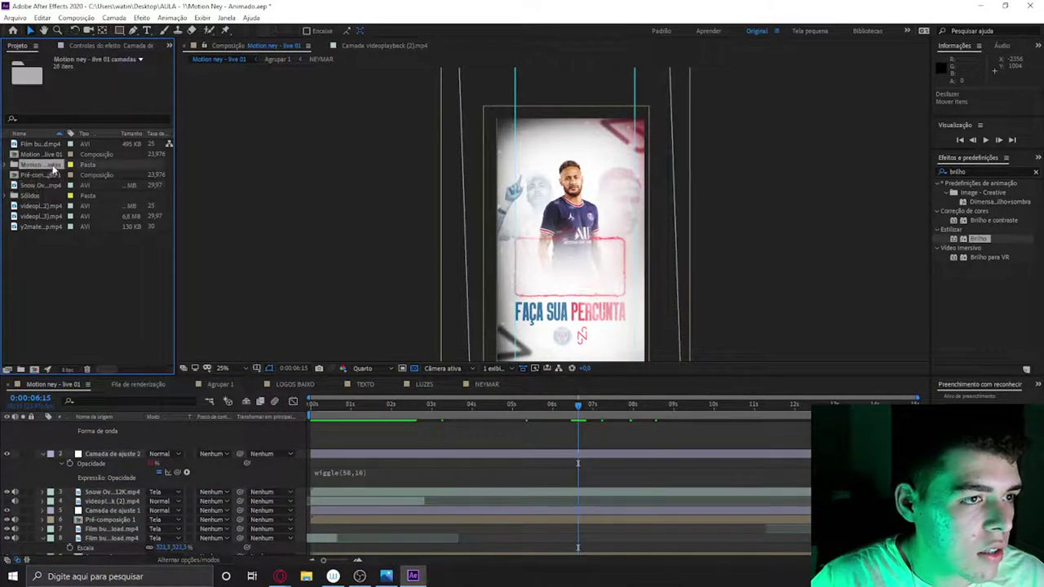
pyautogui.click(48, 206)
pyautogui.click(49, 216)
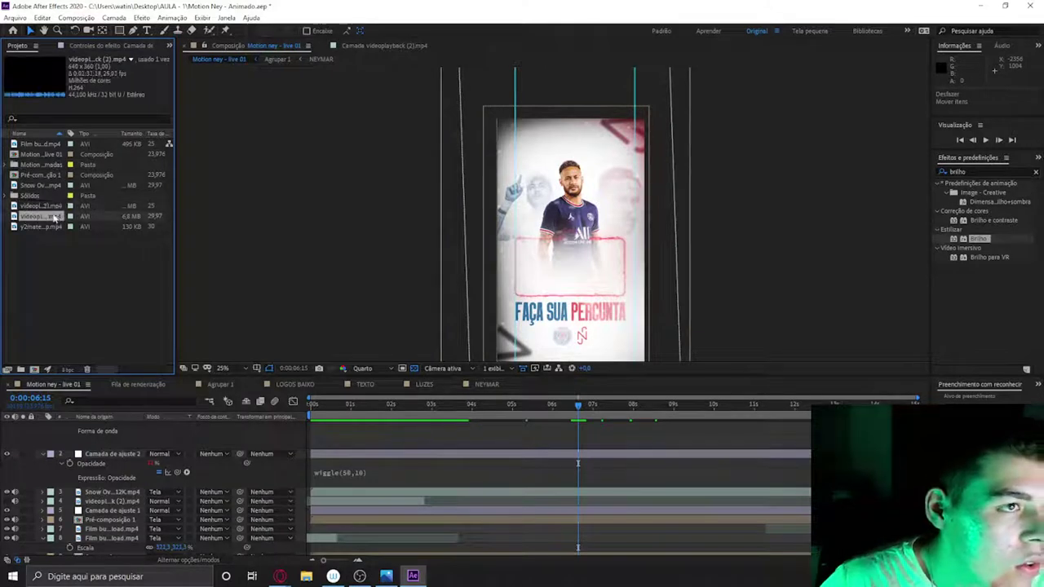
pyautogui.click(51, 226)
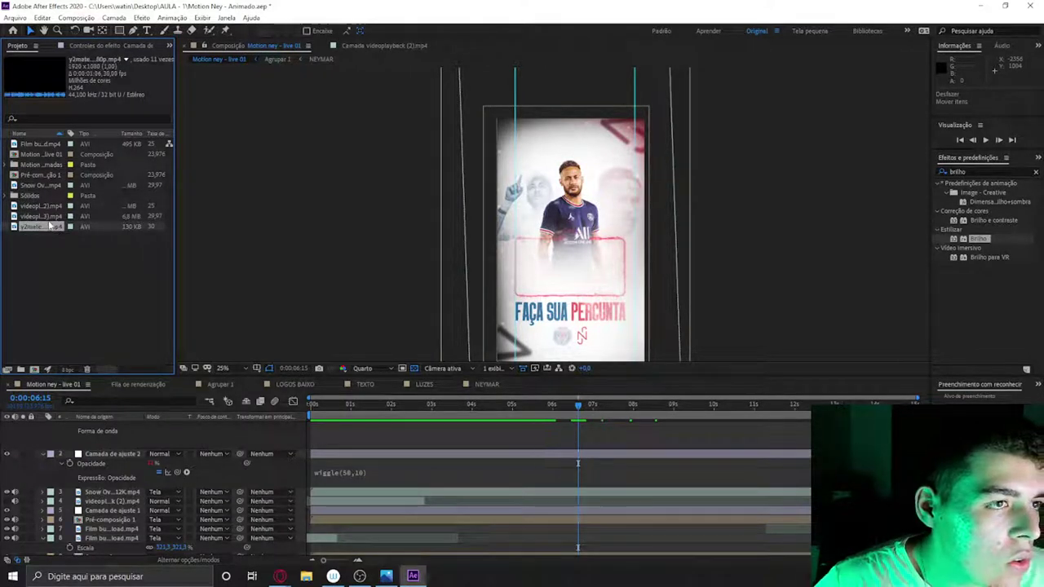
pyautogui.moveTo(50, 226); pyautogui.dragTo(574, 493)
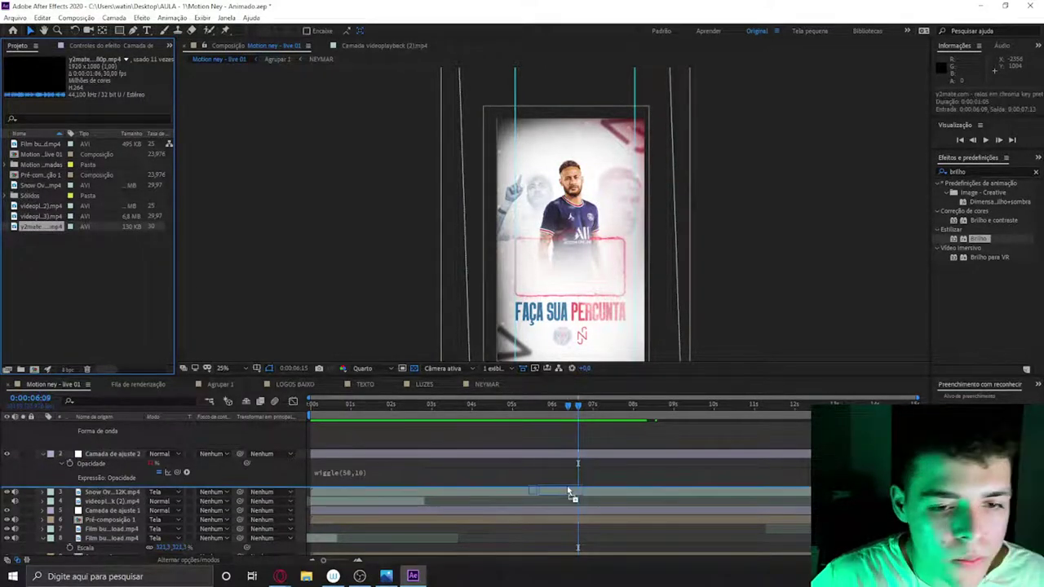
pyautogui.hotkey('ctrl', 'z')
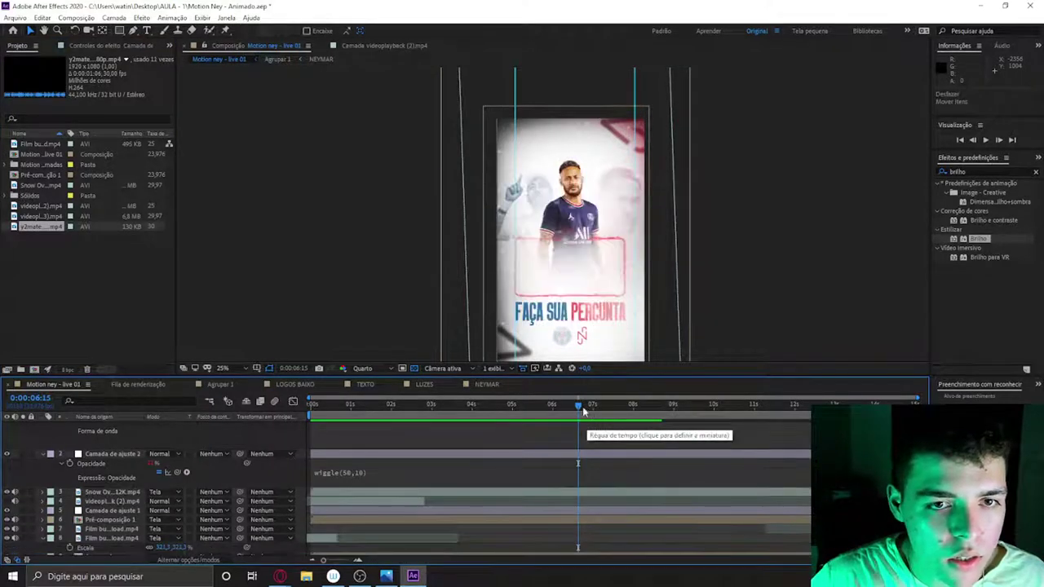
# Place videoplayback (2).mp4 as a layer starting near 2 seconds and open it at about 1:01
pyautogui.doubleClick(54, 218)
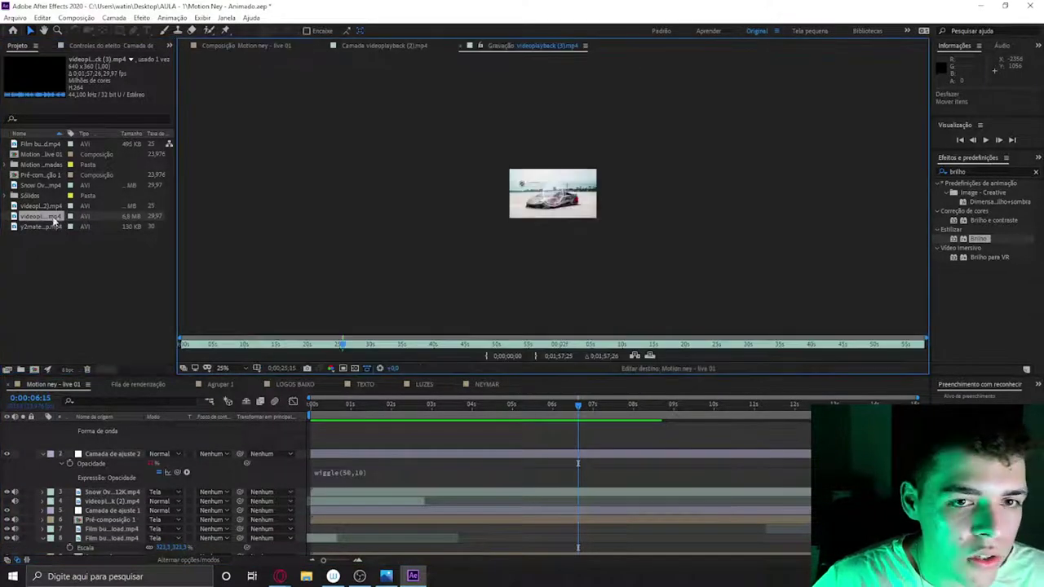
pyautogui.doubleClick(54, 207)
pyautogui.moveTo(337, 414); pyautogui.dragTo(400, 487)
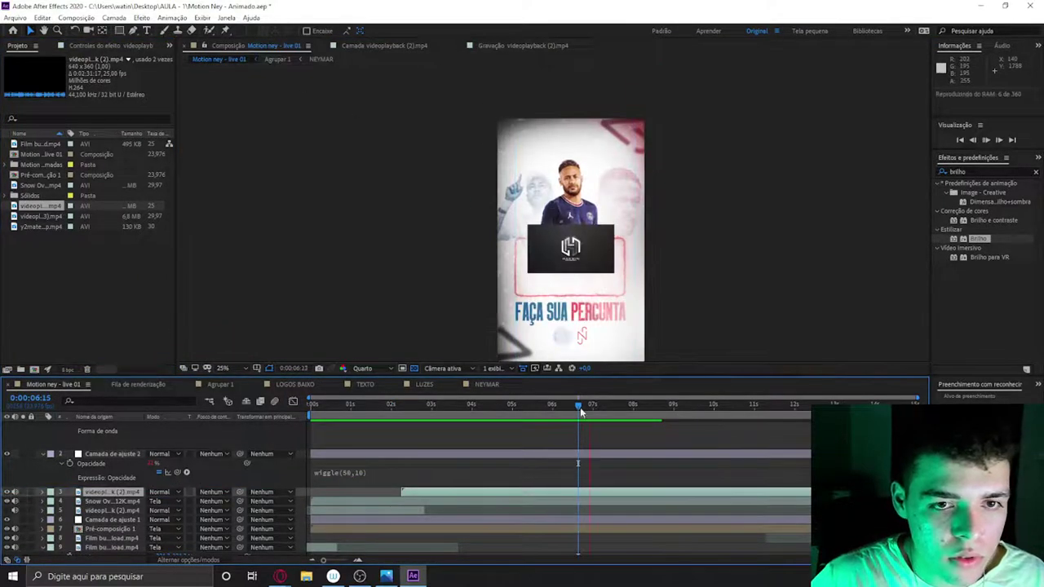
pyautogui.moveTo(578, 405); pyautogui.dragTo(610, 405)
pyautogui.doubleClick(626, 496)
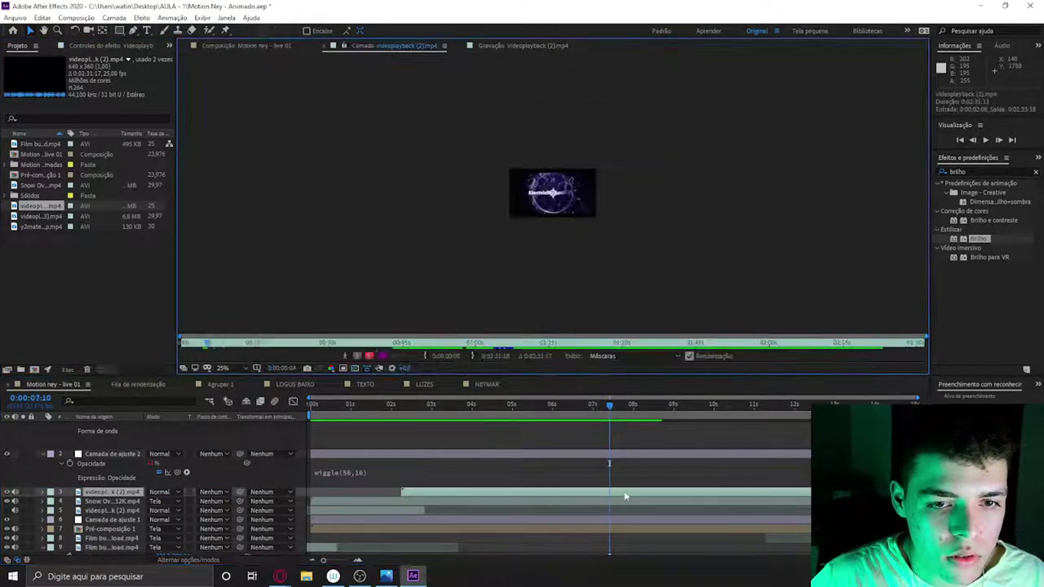
pyautogui.click(487, 343)
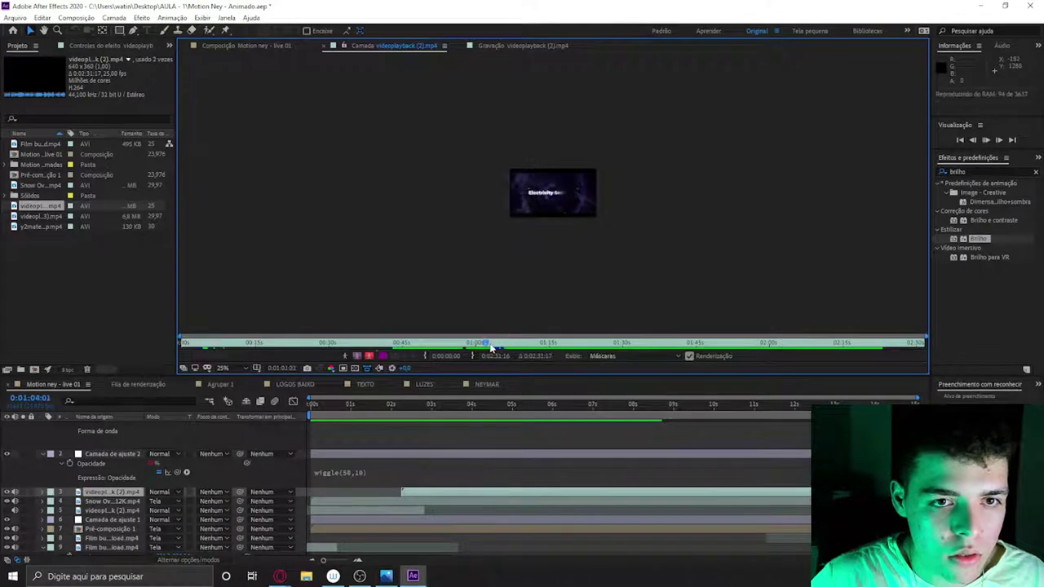
# Set the videoplayback (2).mp4 In point at 0:00:57:00, preview it, and return to Motion ney - live 01
pyautogui.click(480, 344)
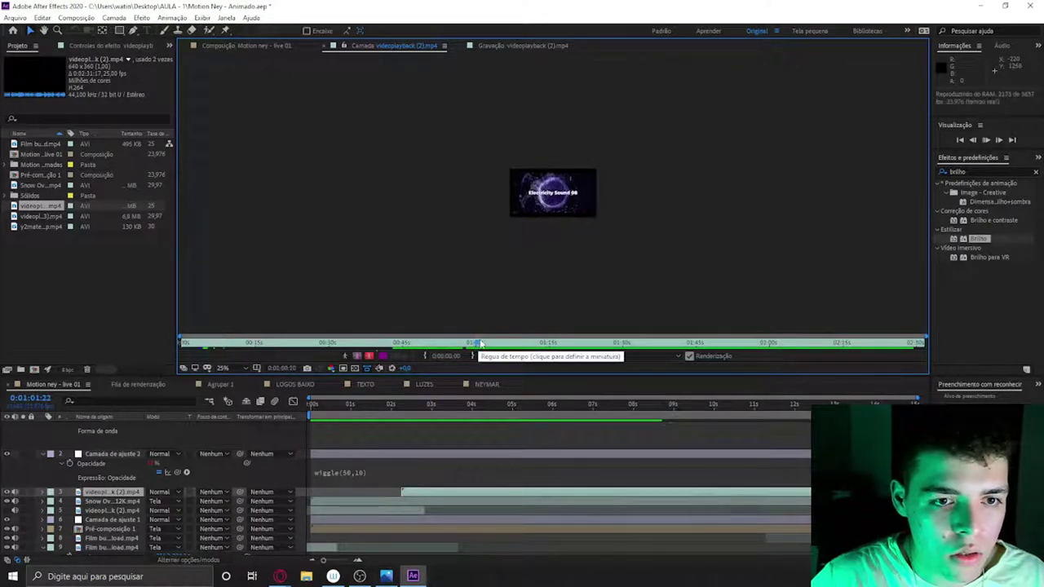
pyautogui.click(445, 343)
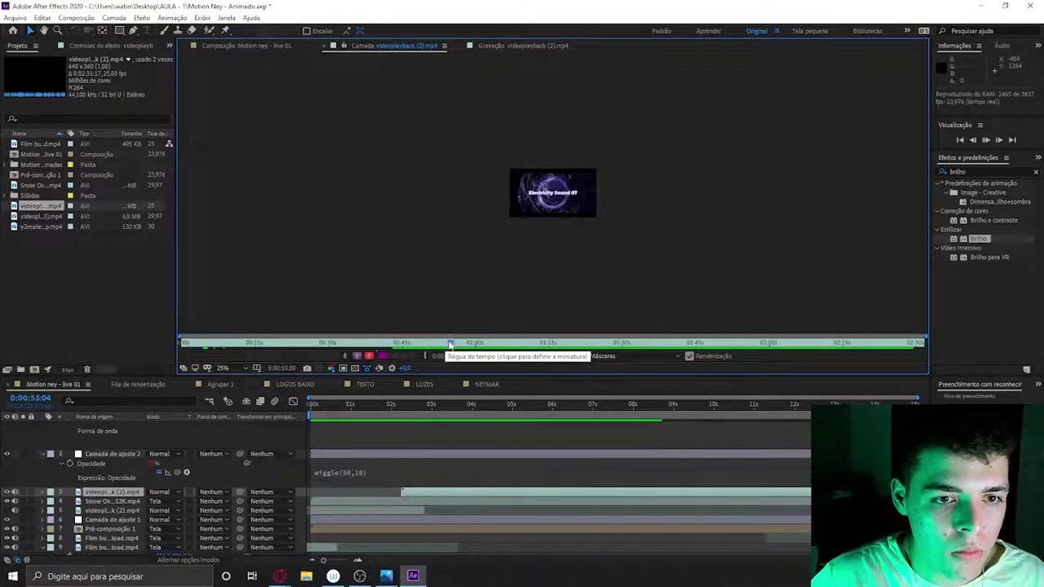
pyautogui.click(461, 344)
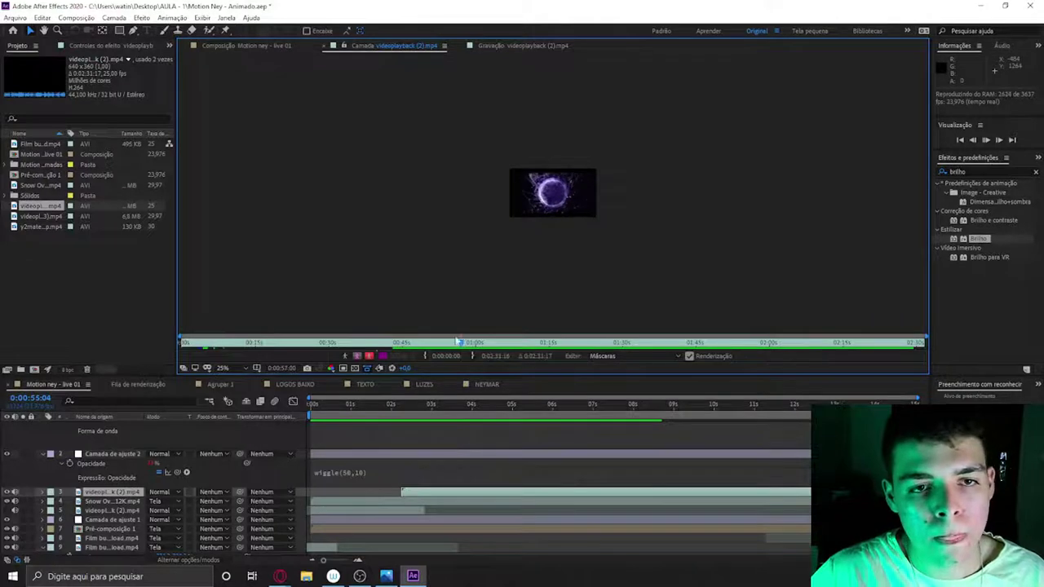
pyautogui.click(423, 356)
pyautogui.press('space')
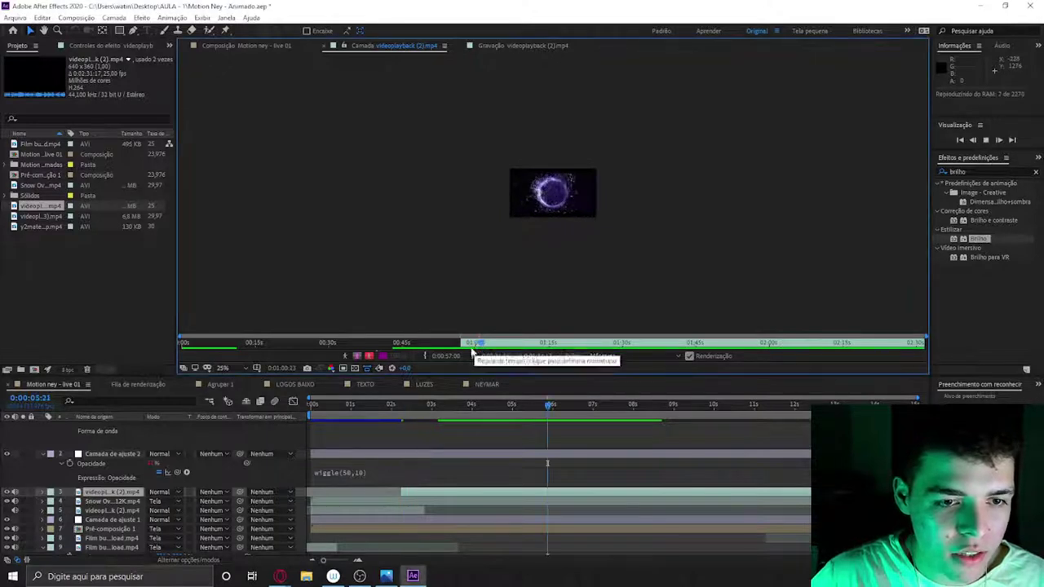
pyautogui.click(250, 46)
# Hide the sound layer's picture, lower its Audio Levels to -6 dB, and preview the result
pyautogui.click(396, 423)
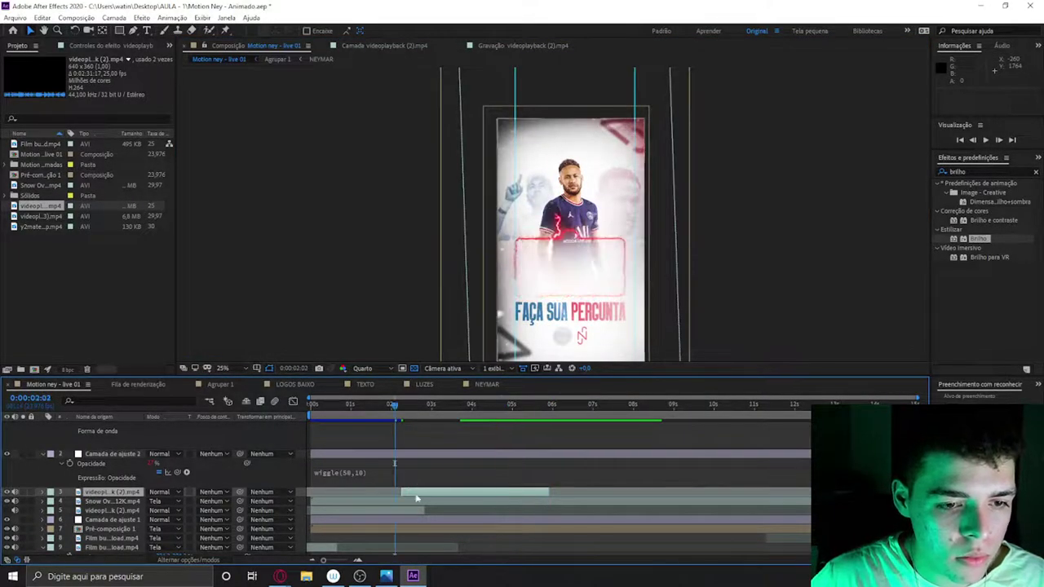
pyautogui.press('space')
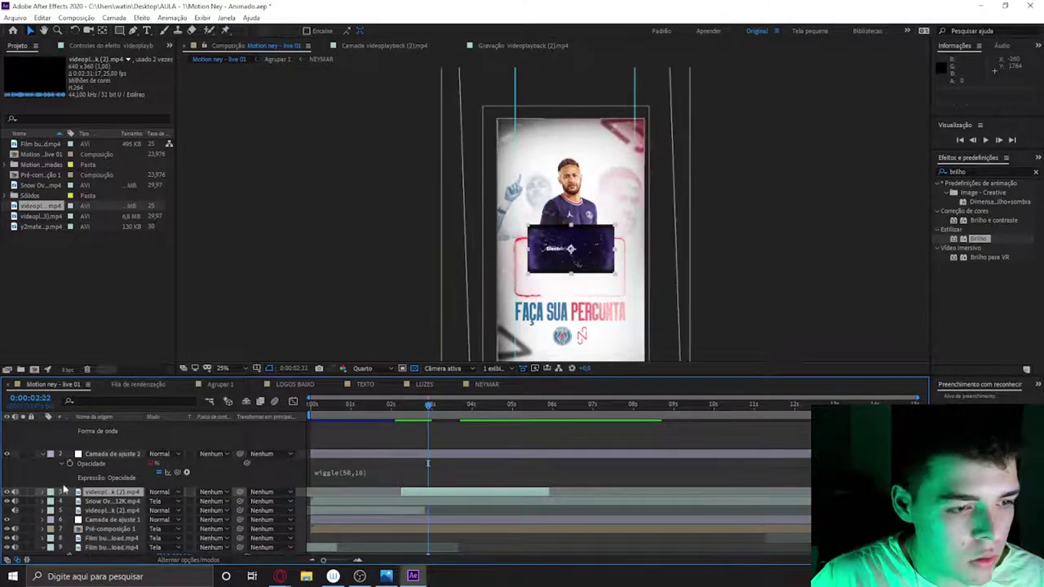
pyautogui.click(8, 493)
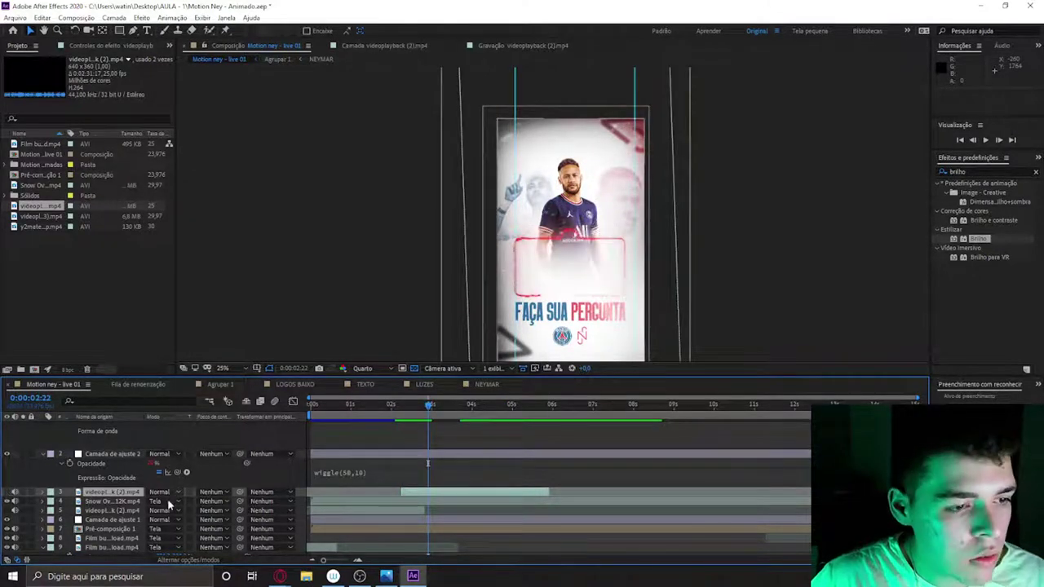
pyautogui.click(43, 493)
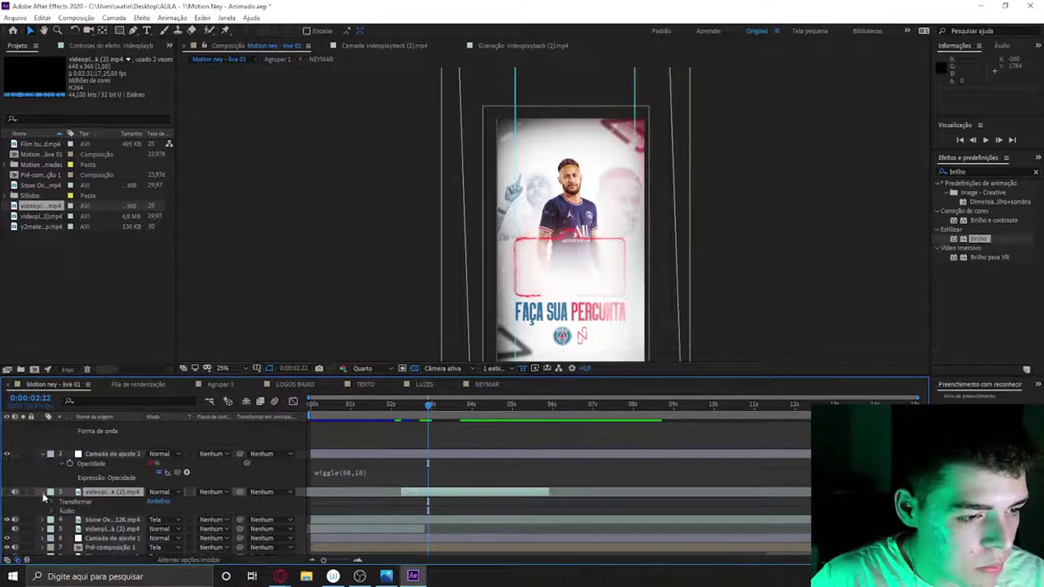
pyautogui.click(52, 510)
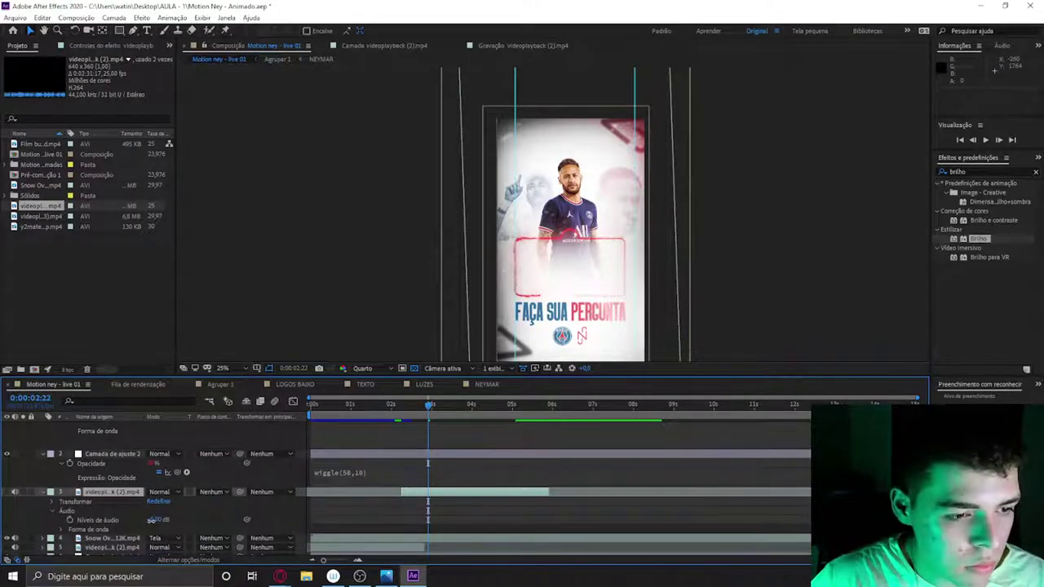
pyautogui.moveTo(155, 520); pyautogui.dragTo(140, 520)
pyautogui.press('space')
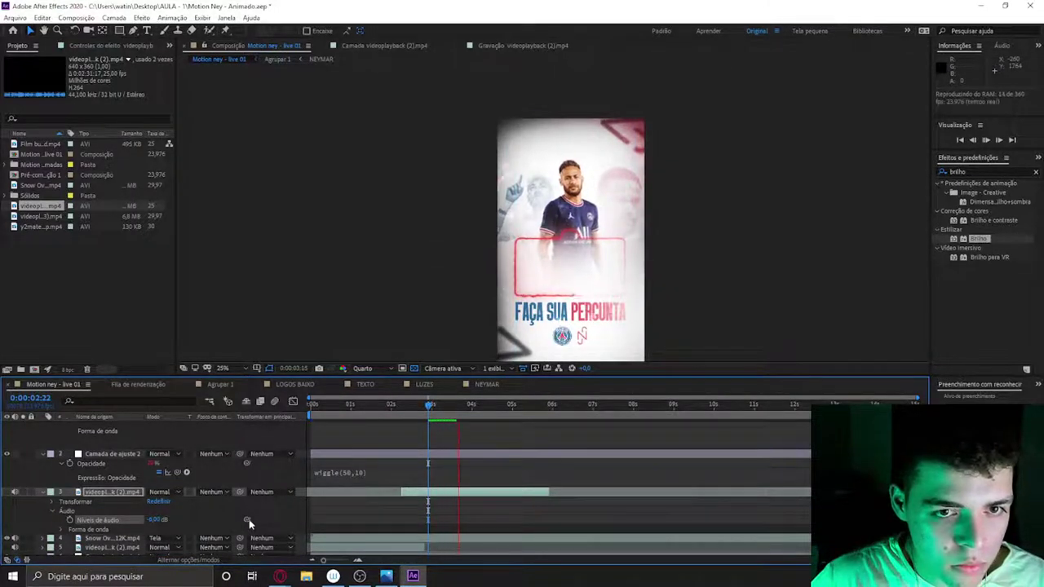
pyautogui.press('space')
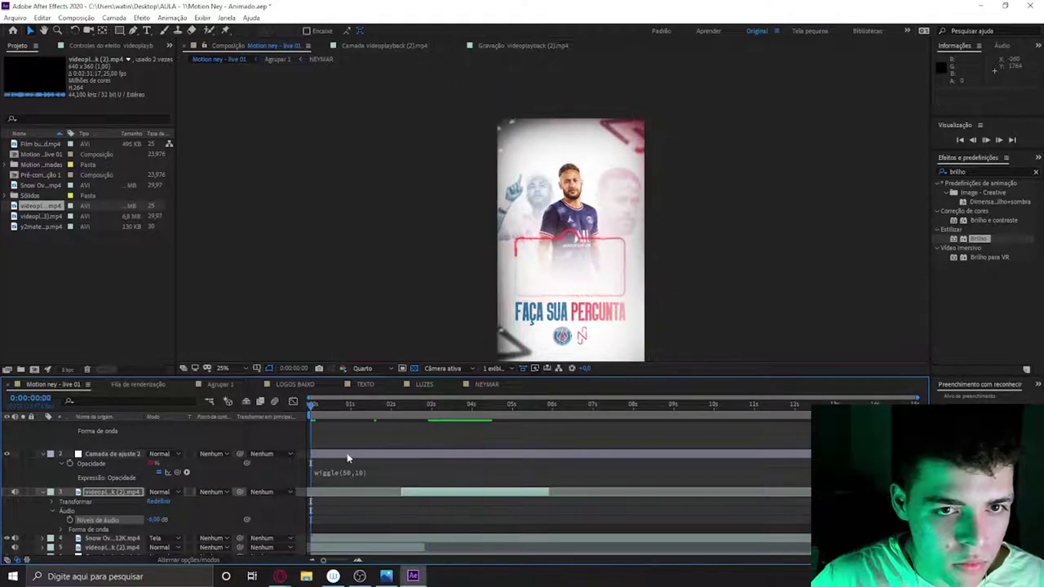
pyautogui.press('space')
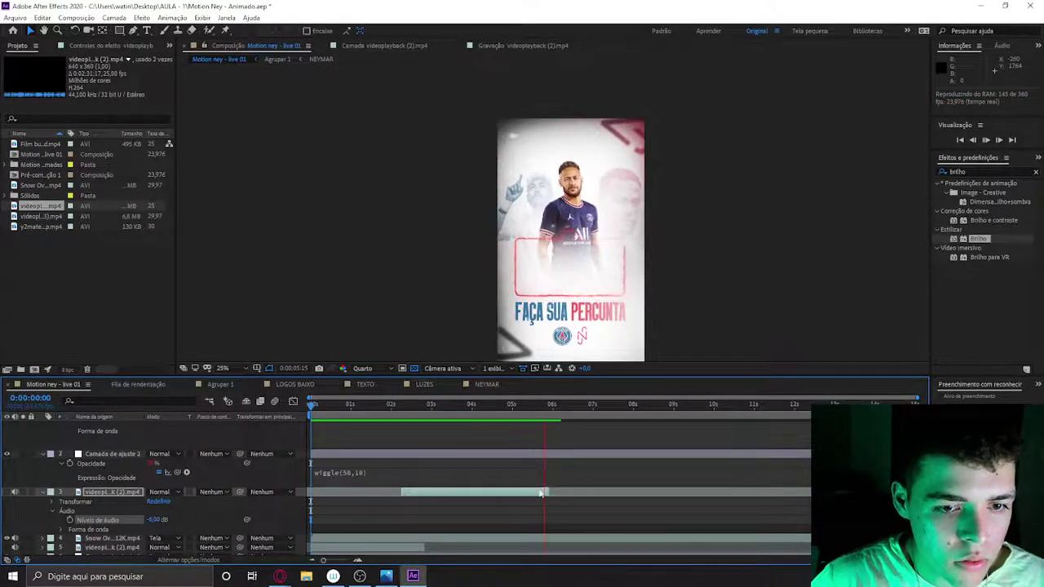
pyautogui.press('space')
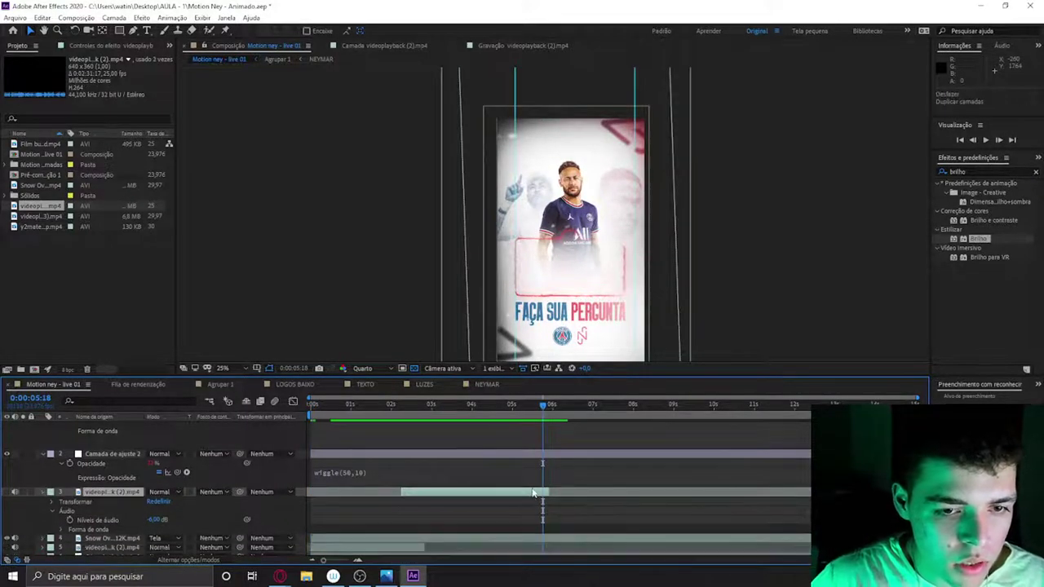
# Duplicate the sound-effect layer and move the copy to around 11 seconds, previewing the repeat
pyautogui.hotkey('ctrl', 'd')
pyautogui.moveTo(529, 492); pyautogui.dragTo(698, 495)
pyautogui.click(680, 405)
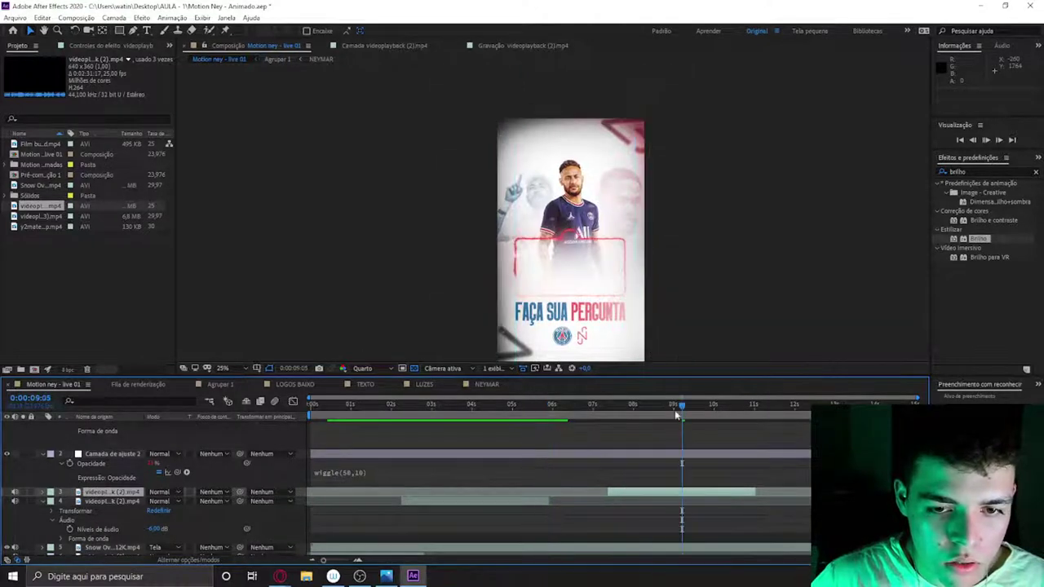
pyautogui.click(611, 406)
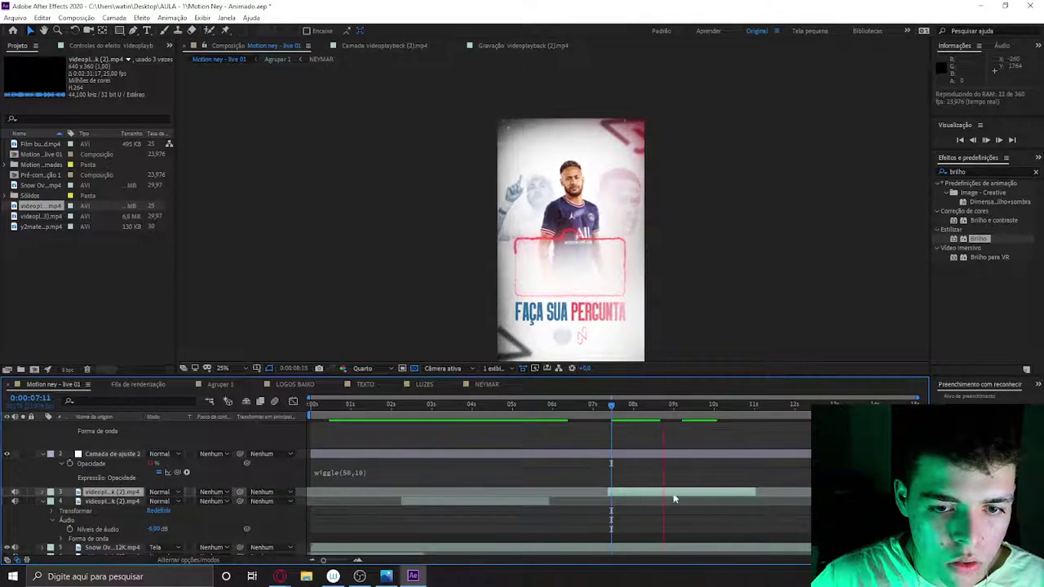
pyautogui.moveTo(676, 497); pyautogui.dragTo(802, 501)
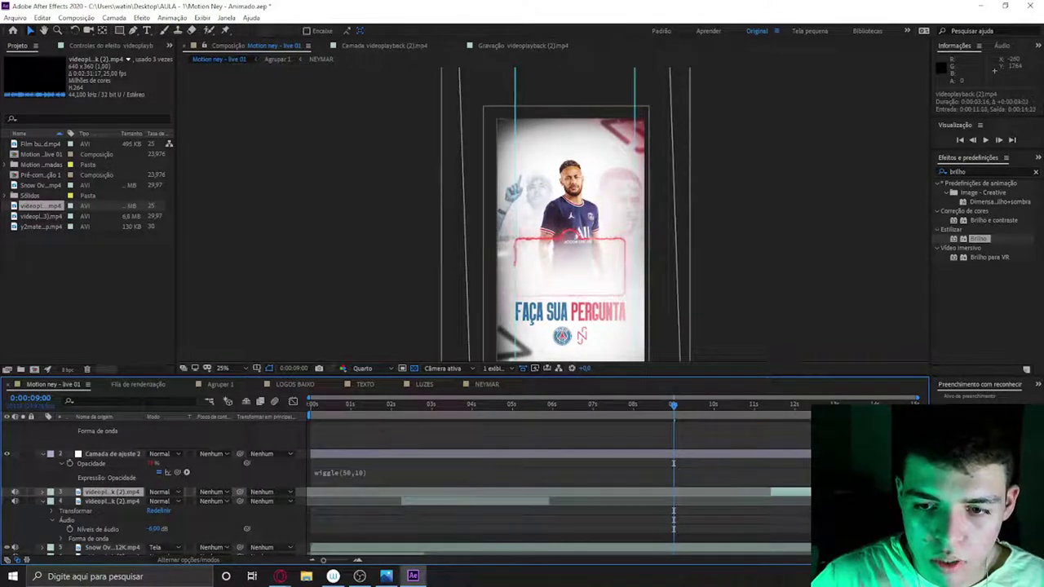
pyautogui.press('space')
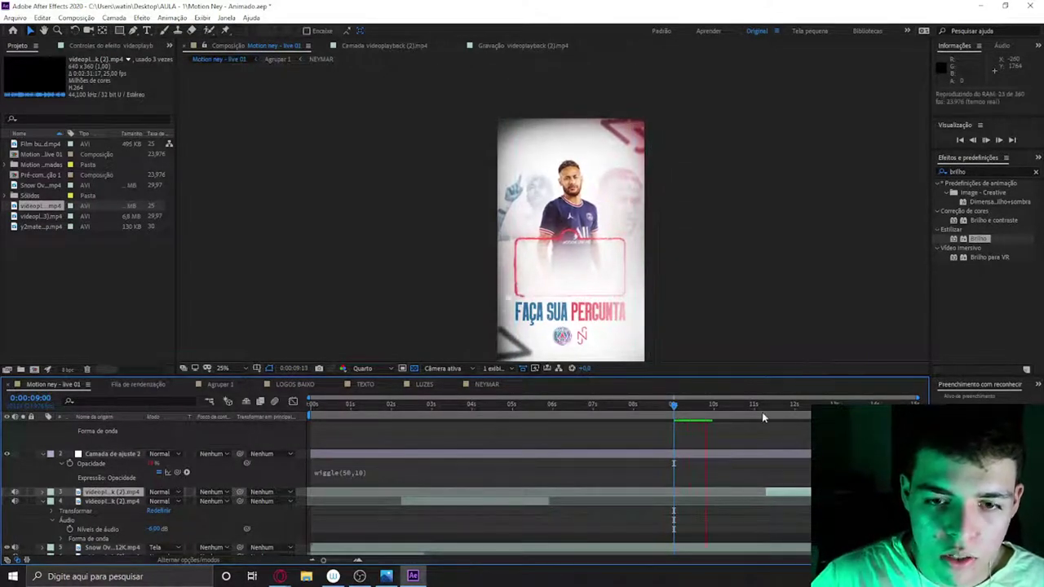
pyautogui.click(763, 407)
pyautogui.press('space')
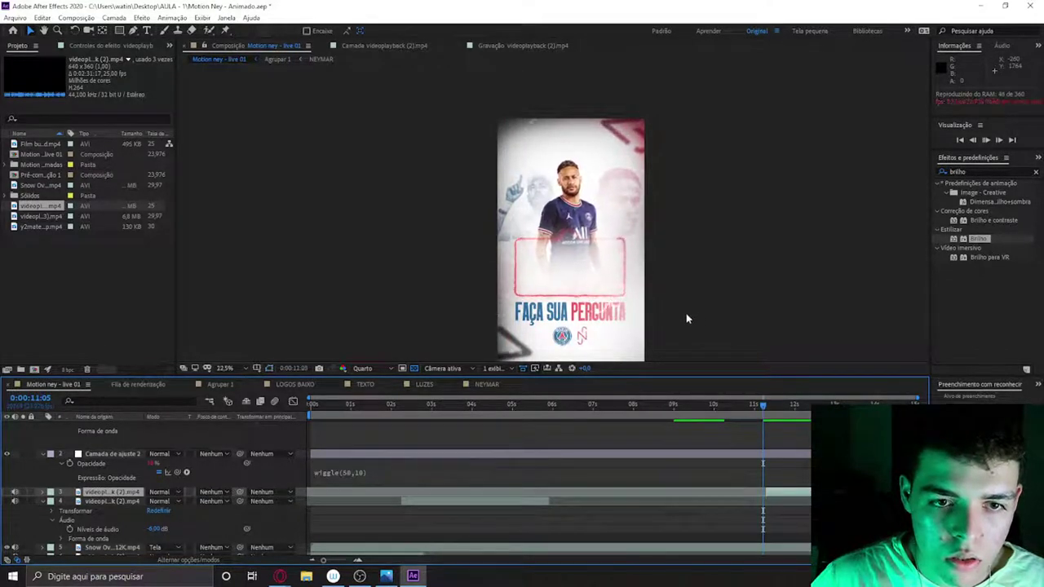
pyautogui.press(',')
pyautogui.press('.')
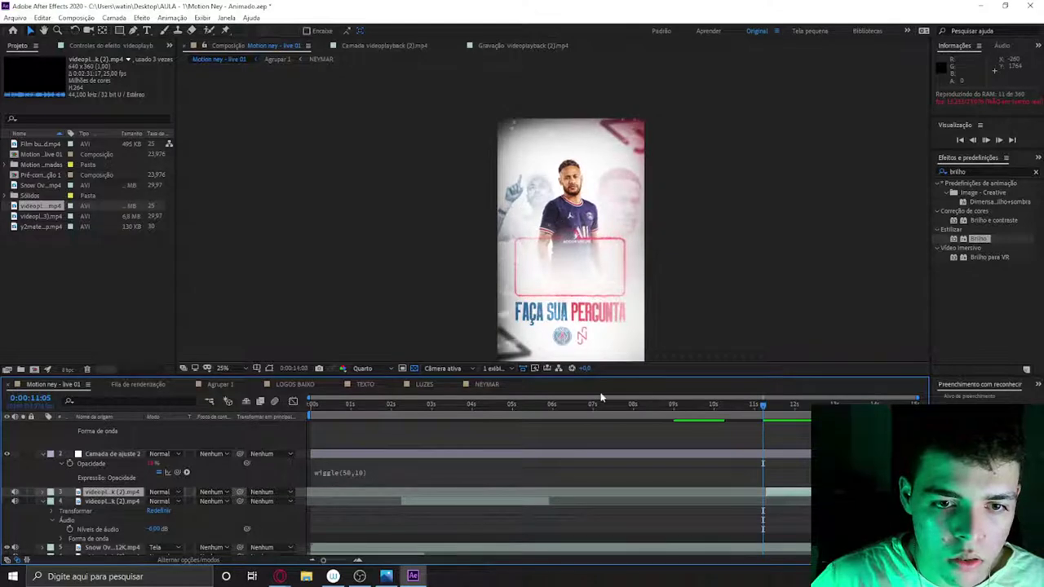
pyautogui.scroll(2, 37, 465)
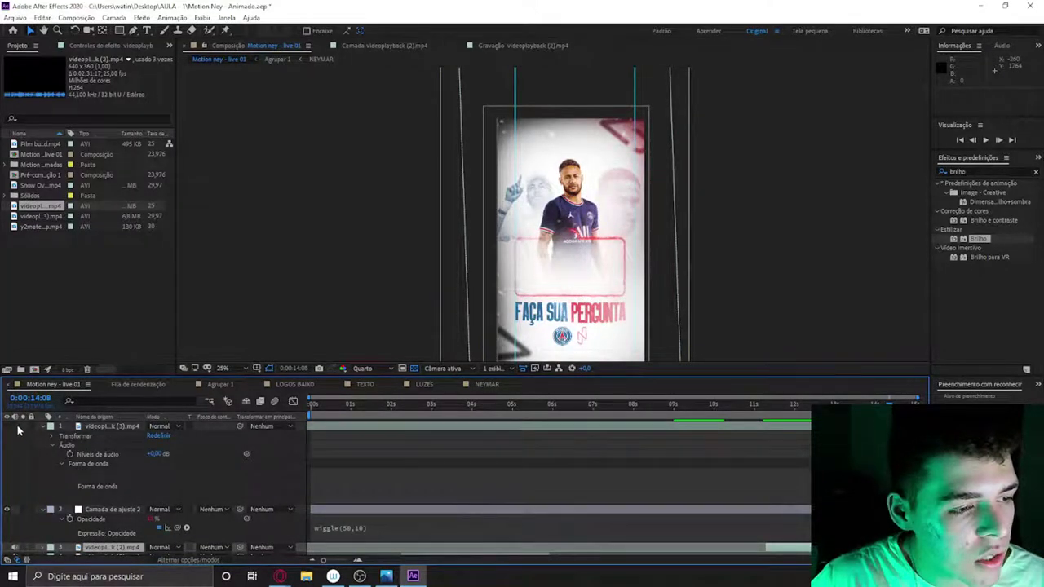
# Preview the sound timing with the top audio layer's waveform, then collapse it and Camada de ajuste 2
pyautogui.click(14, 427)
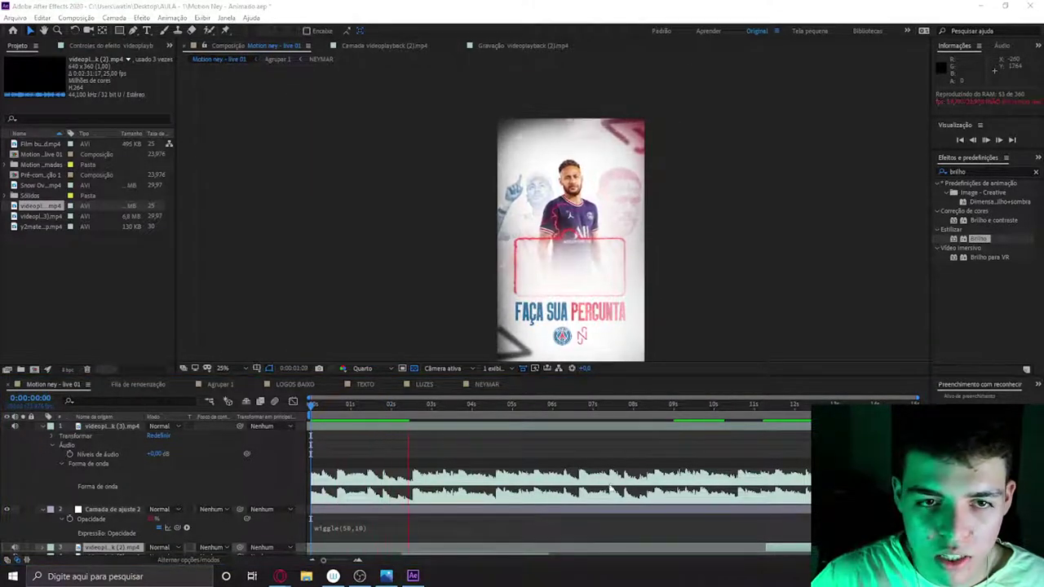
pyautogui.click(292, 415)
pyautogui.press('space')
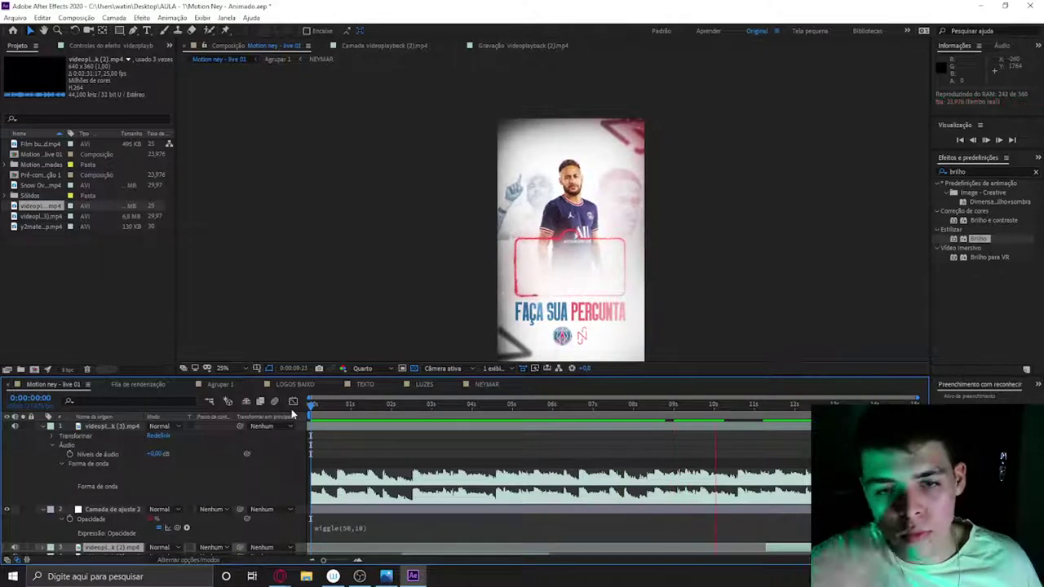
pyautogui.press('space')
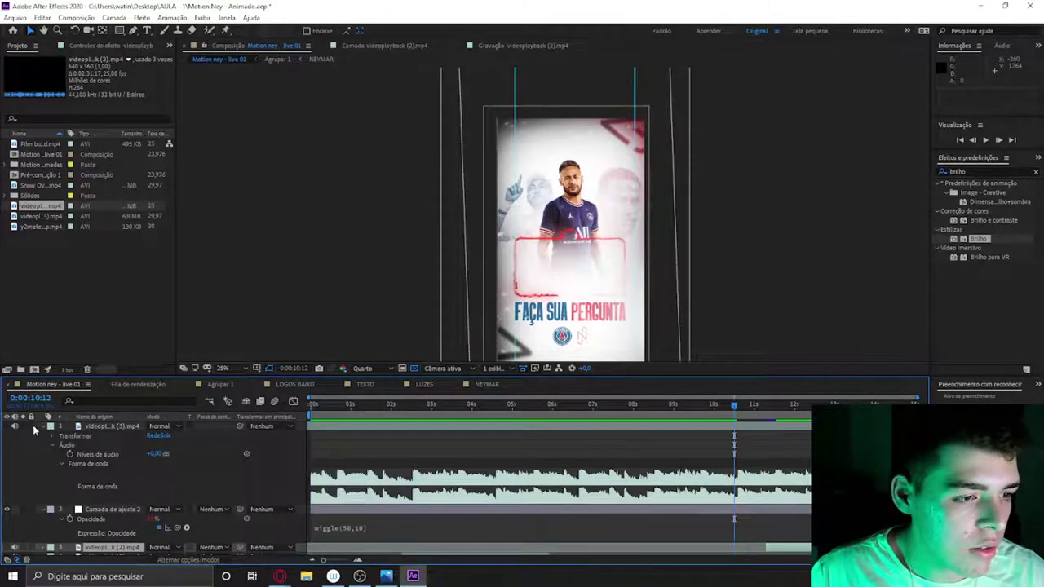
pyautogui.click(40, 430)
pyautogui.click(42, 435)
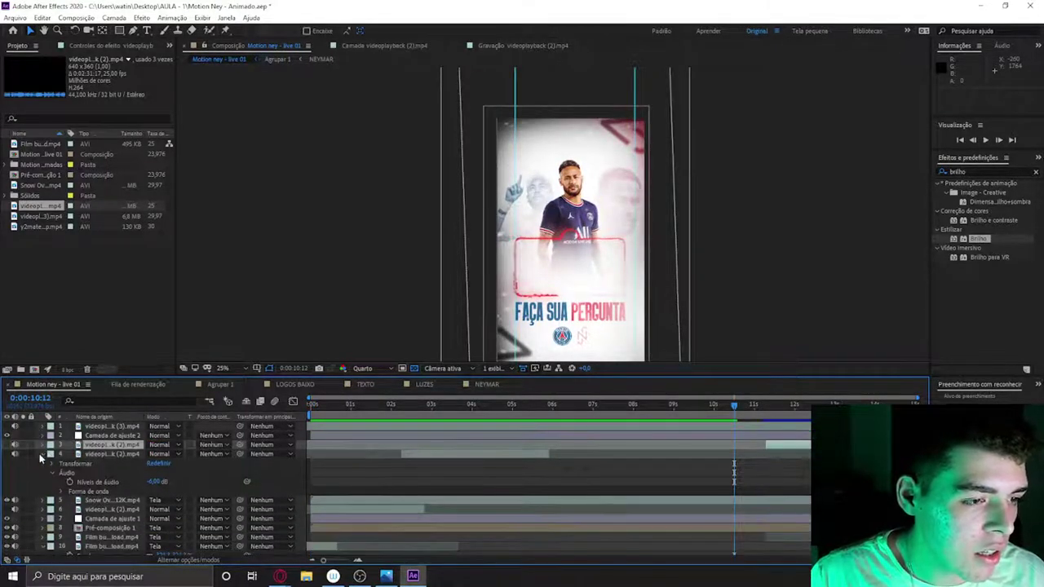
pyautogui.click(42, 453)
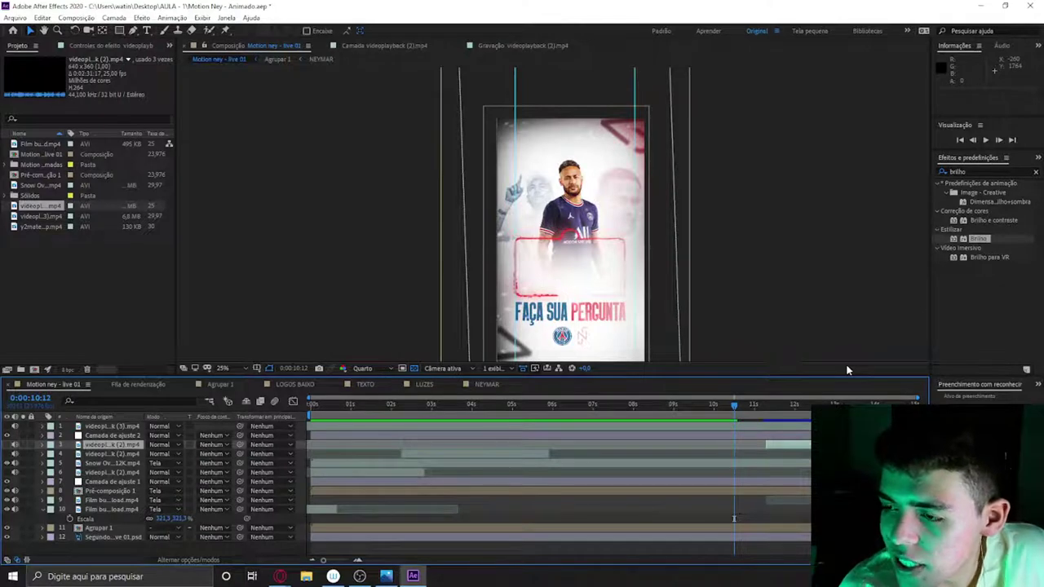
pyautogui.press('Home')
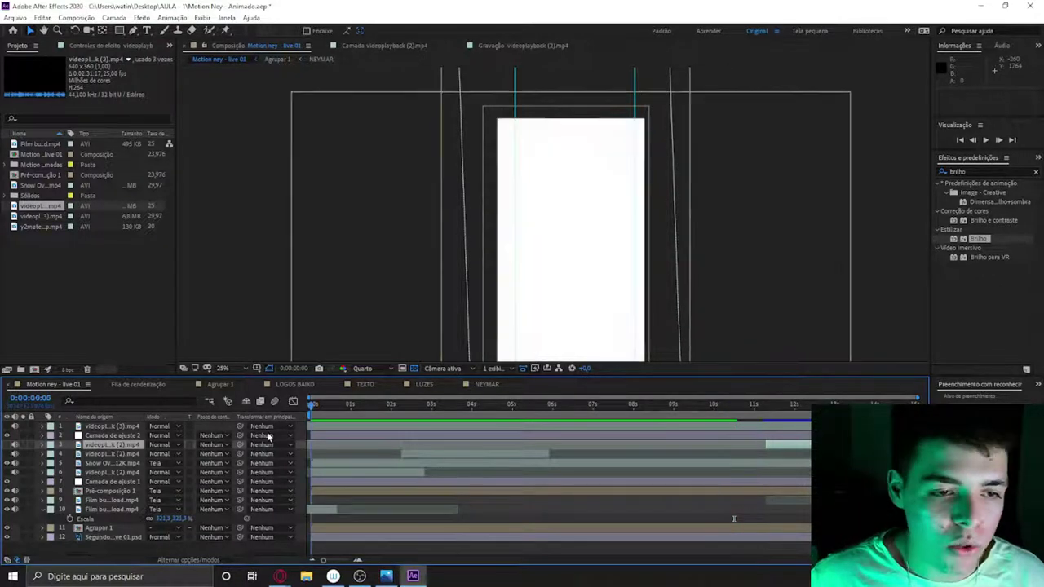
pyautogui.press('space')
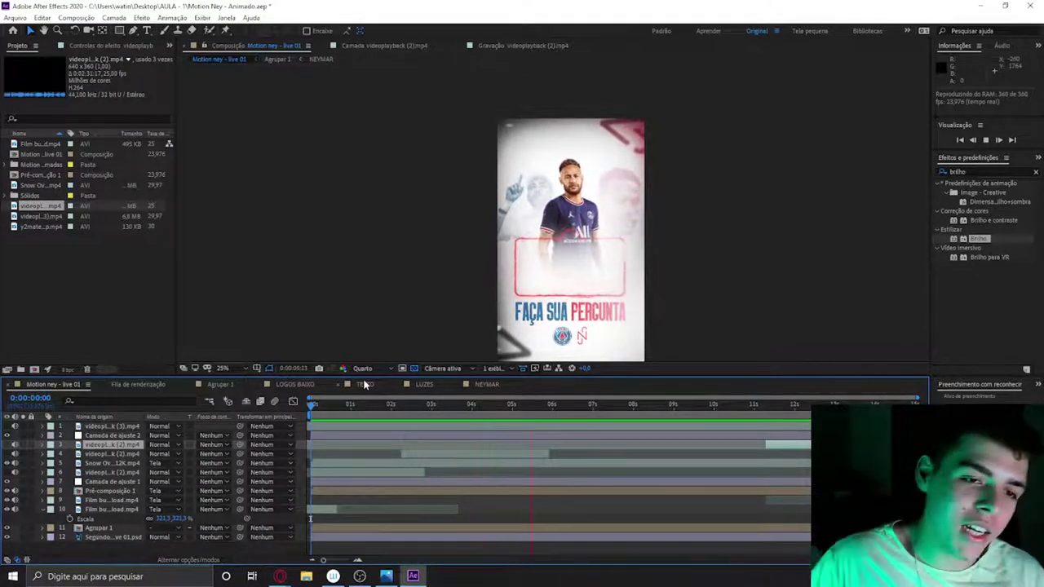
pyautogui.press('space')
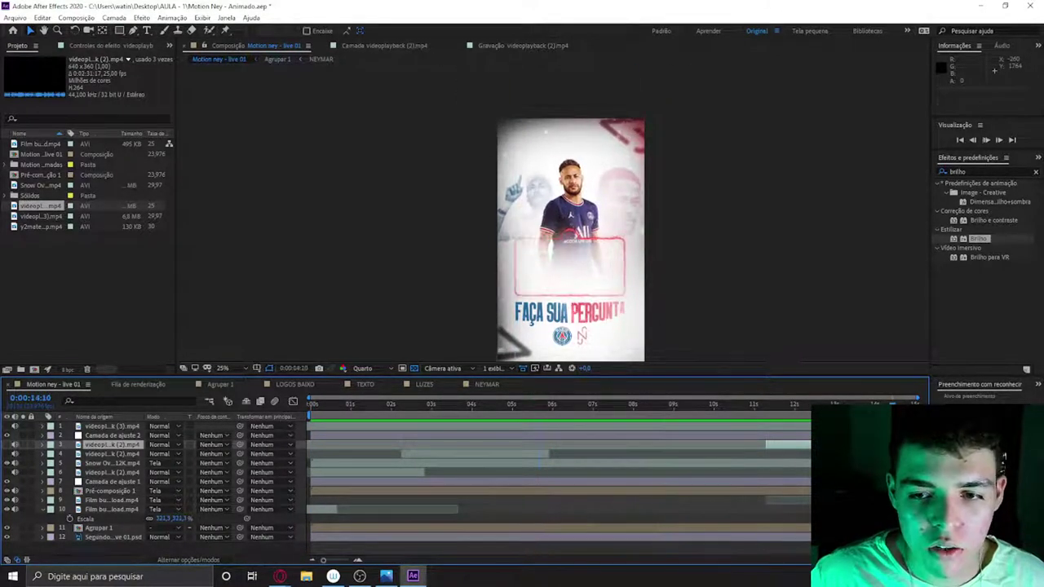
pyautogui.click(893, 403)
pyautogui.press('space')
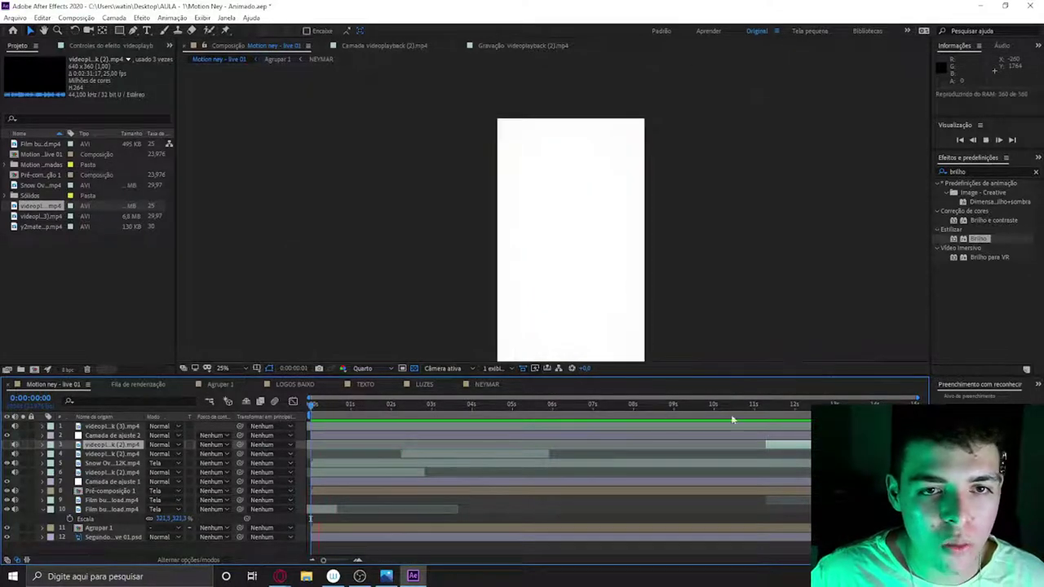
pyautogui.press('space')
pyautogui.press('space')
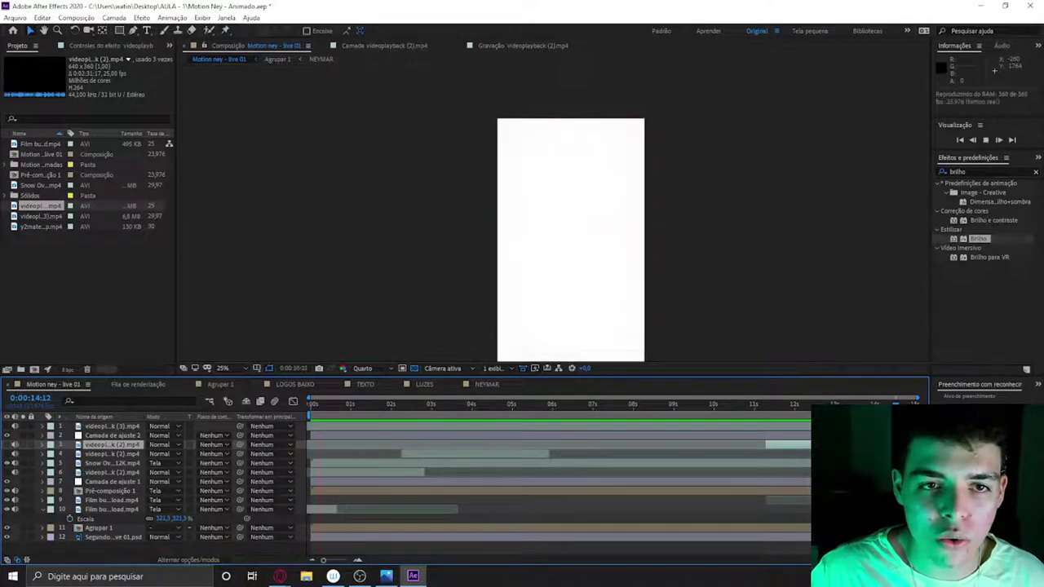
pyautogui.press('space')
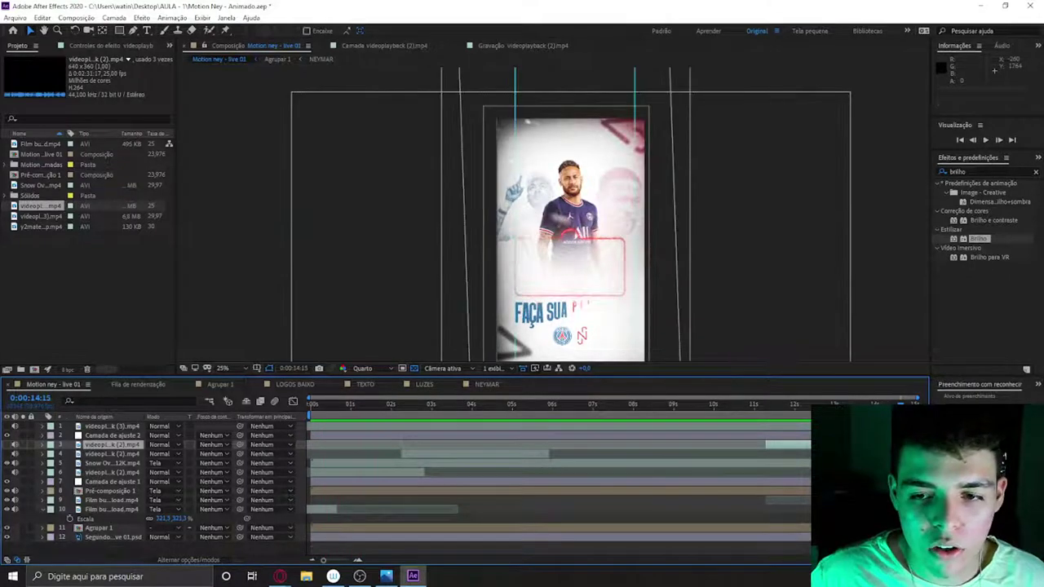
pyautogui.press('space')
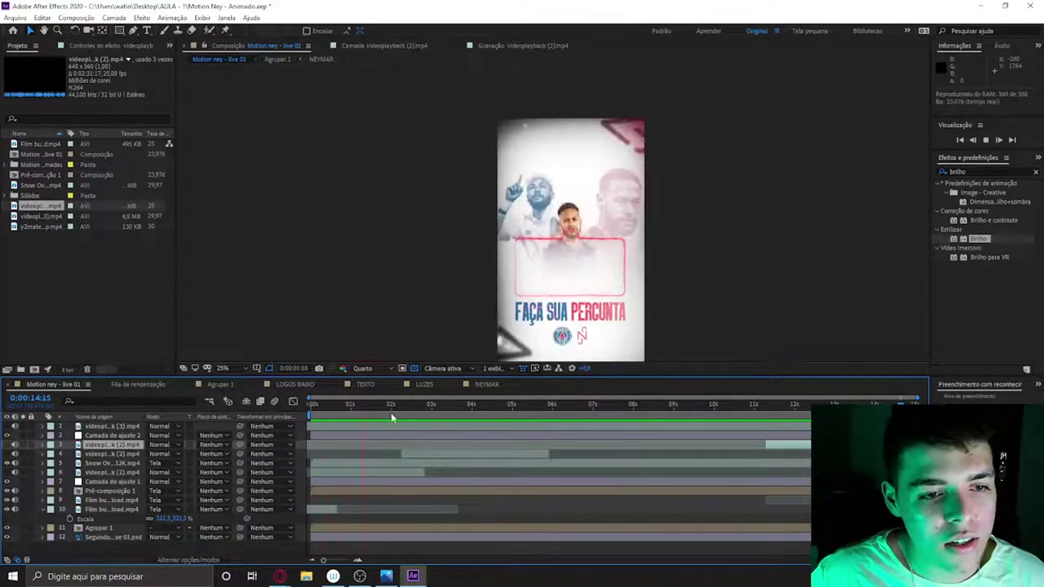
pyautogui.moveTo(374, 408); pyautogui.dragTo(397, 404)
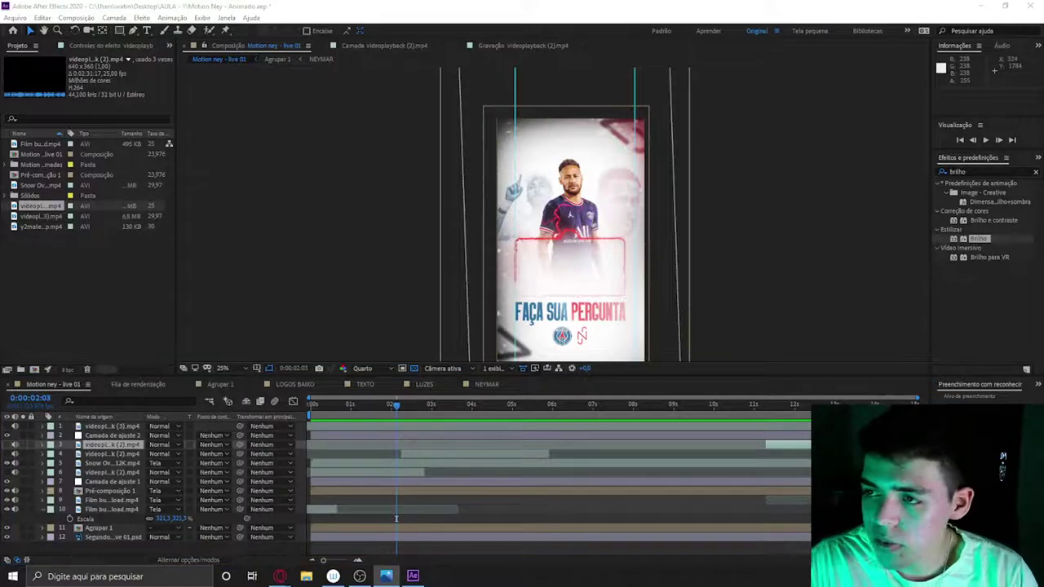
# Play the reference video from AULA - 1\PARALELOS\VIDEO, then close the player and folder window
pyautogui.click(308, 577)
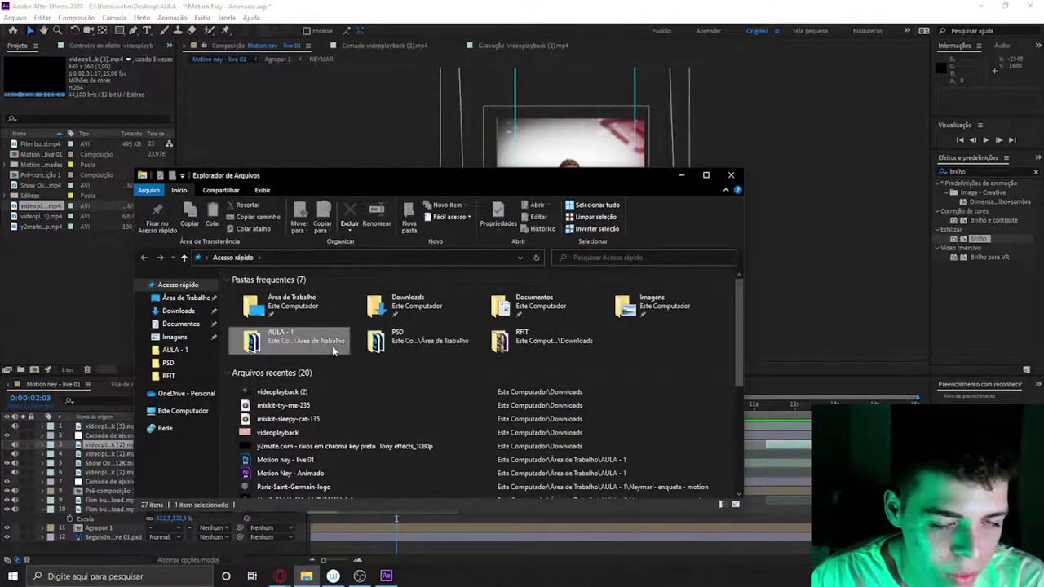
pyautogui.doubleClick(269, 336)
pyautogui.doubleClick(386, 305)
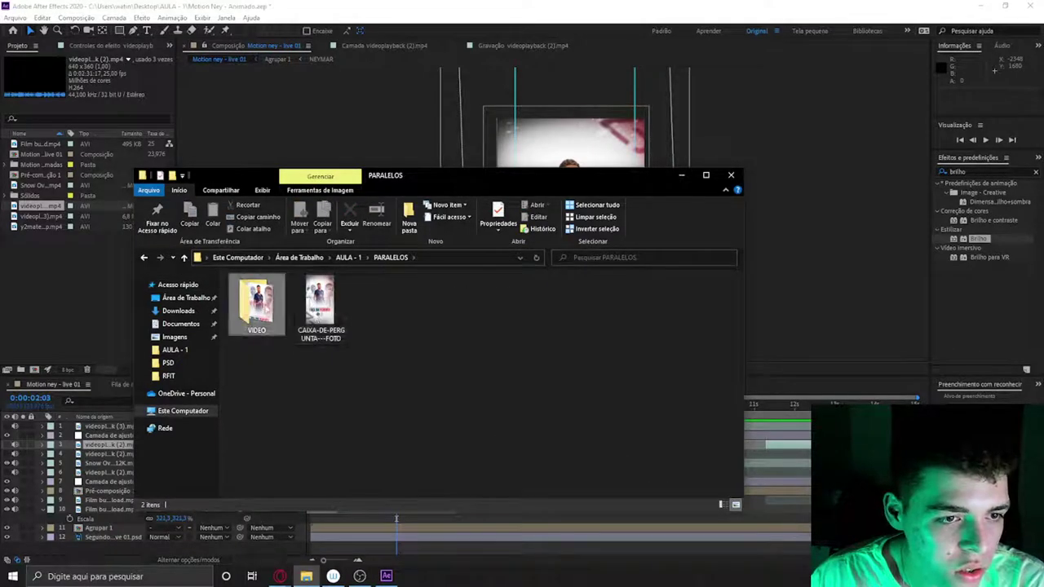
pyautogui.doubleClick(259, 306)
pyautogui.doubleClick(269, 309)
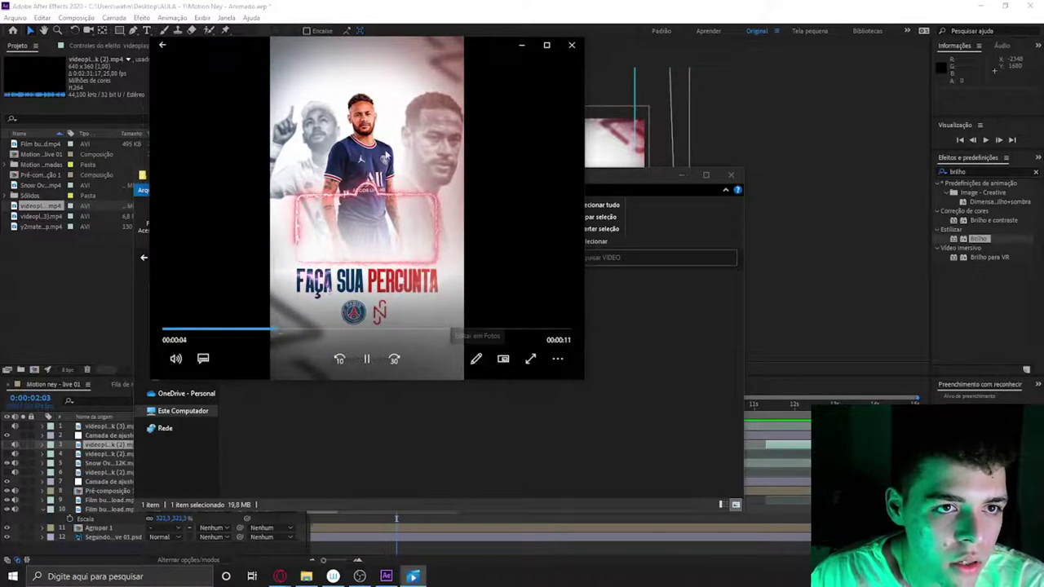
pyautogui.click(572, 45)
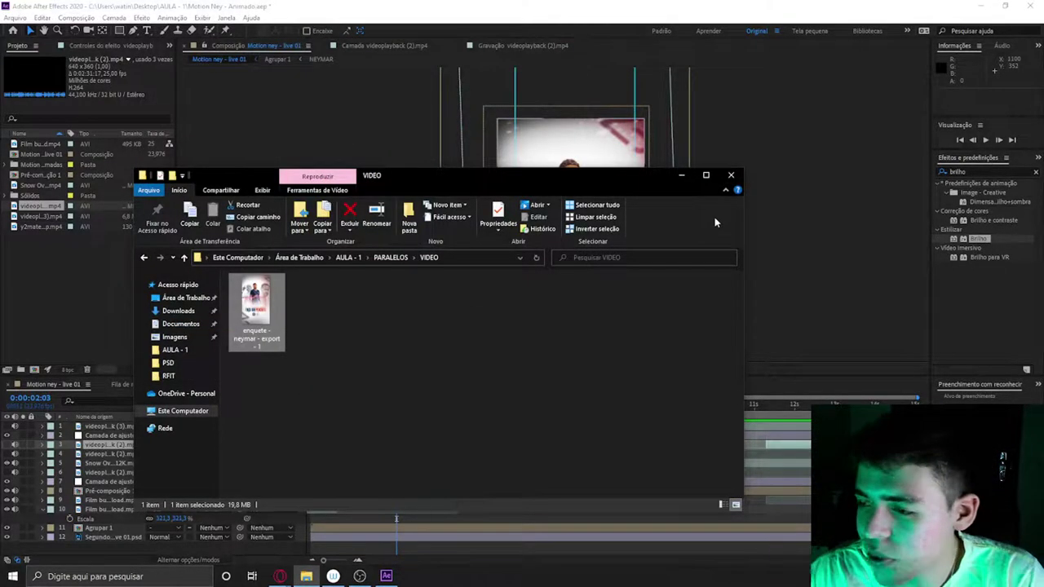
pyautogui.click(731, 175)
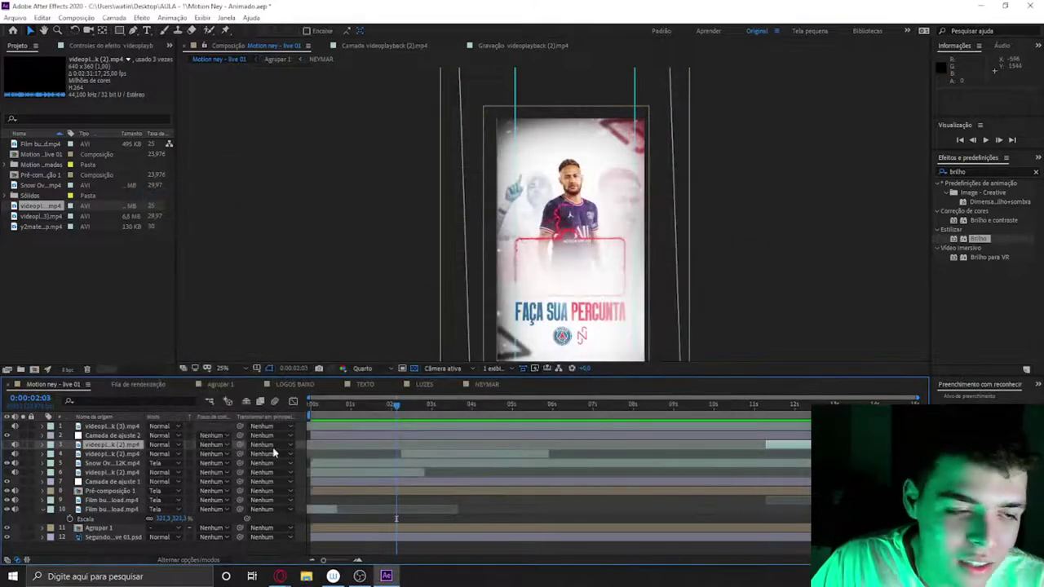
# Open the Agrupar 1 and NEYMAR precomps and select the Camada 4 player layer
pyautogui.doubleClick(115, 529)
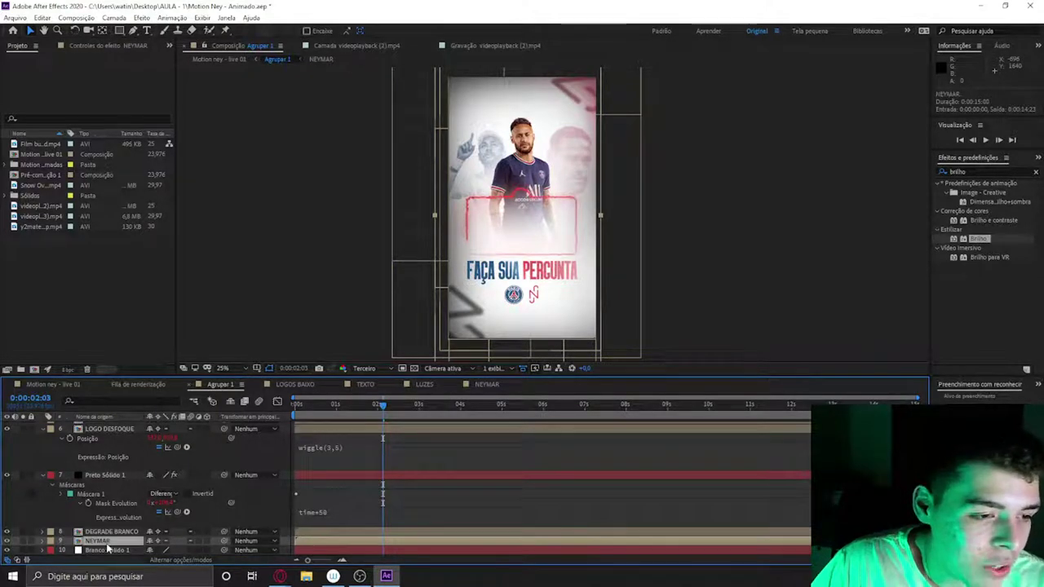
pyautogui.doubleClick(106, 542)
pyautogui.scroll(1, 571, 110)
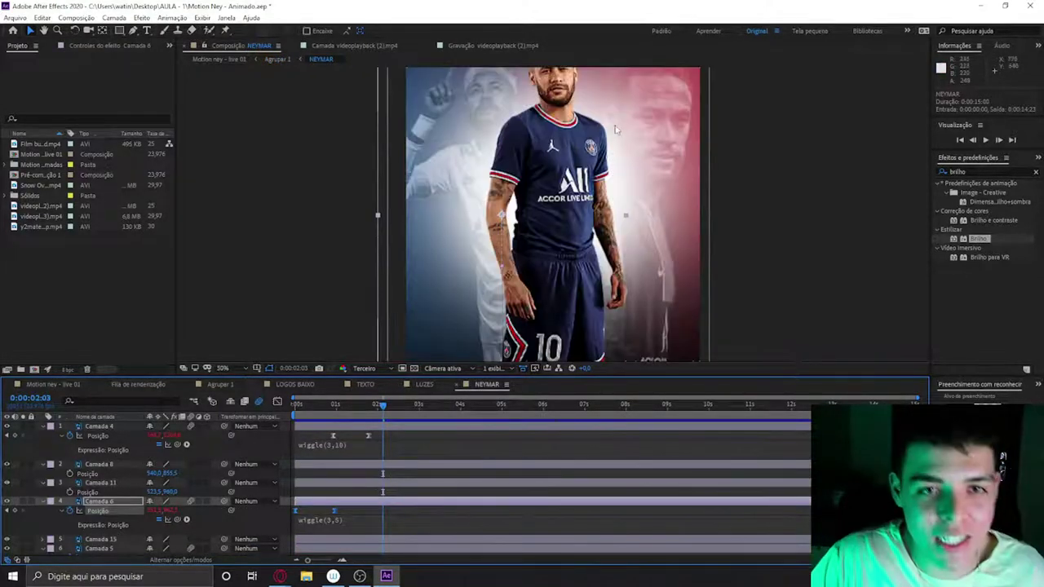
pyautogui.scroll(-1, 135, 490)
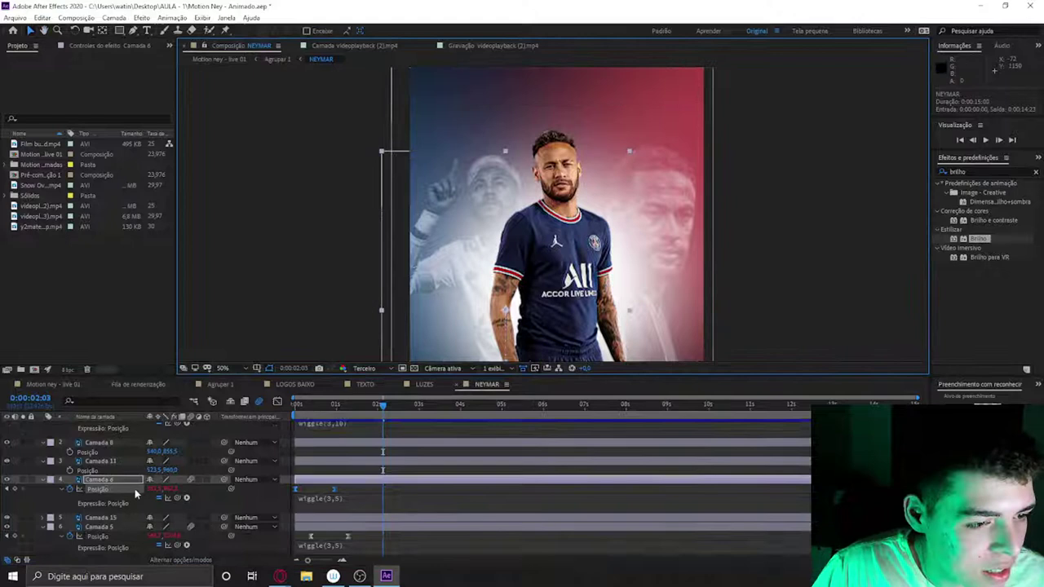
pyautogui.click(95, 519)
pyautogui.scroll(1, 106, 489)
pyautogui.click(117, 427)
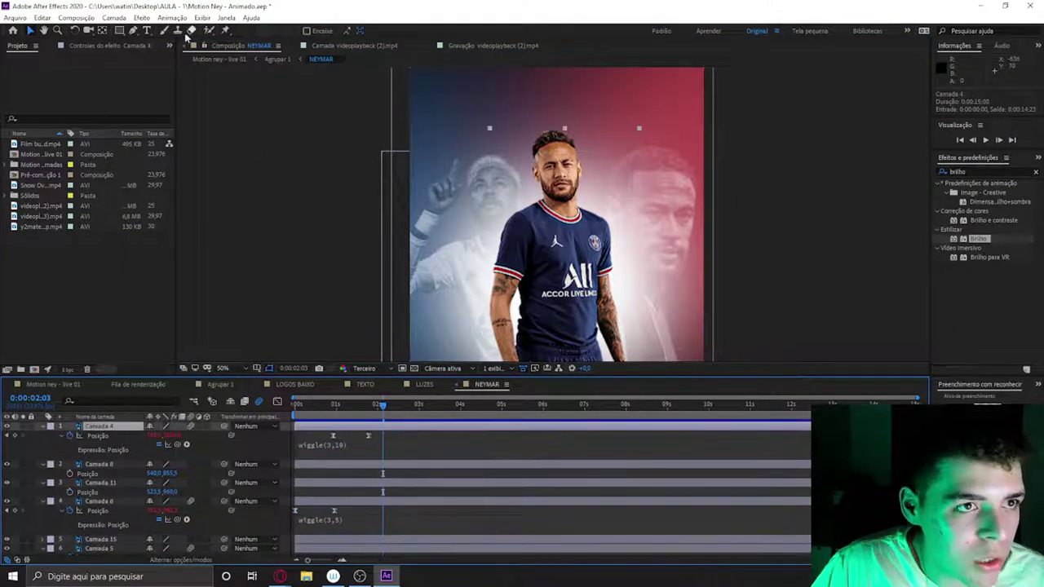
# Add puppet pins to the player and nudge the head pin right at the start
pyautogui.click(228, 31)
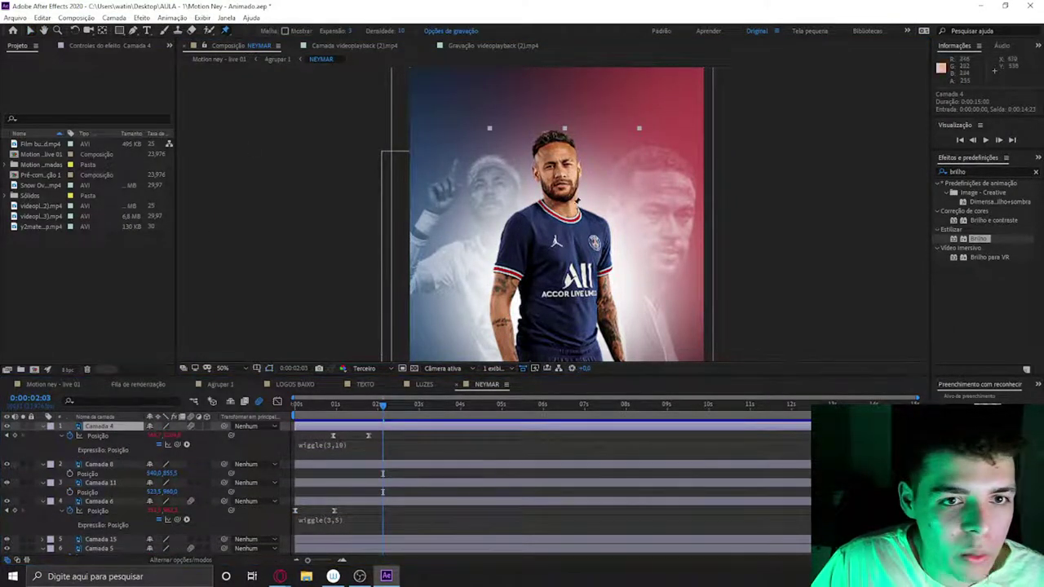
pyautogui.click(529, 213)
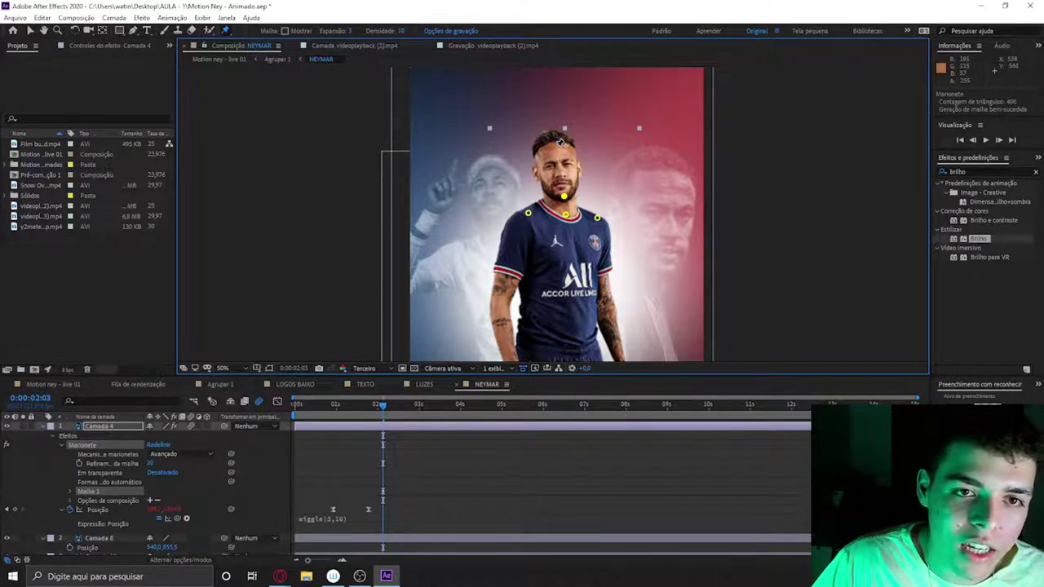
pyautogui.moveTo(565, 150); pyautogui.dragTo(568, 153)
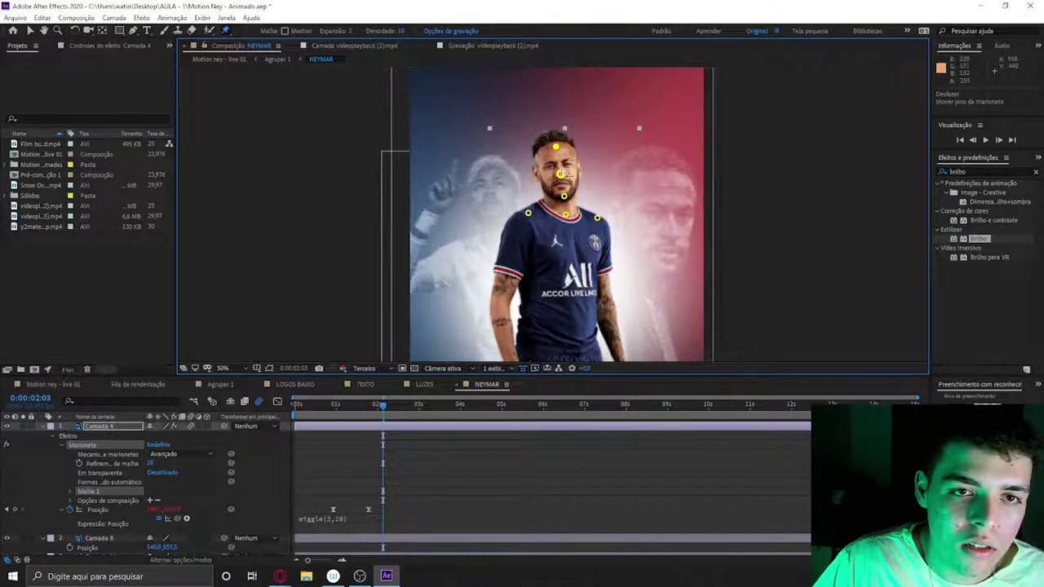
pyautogui.moveTo(562, 154); pyautogui.dragTo(569, 153)
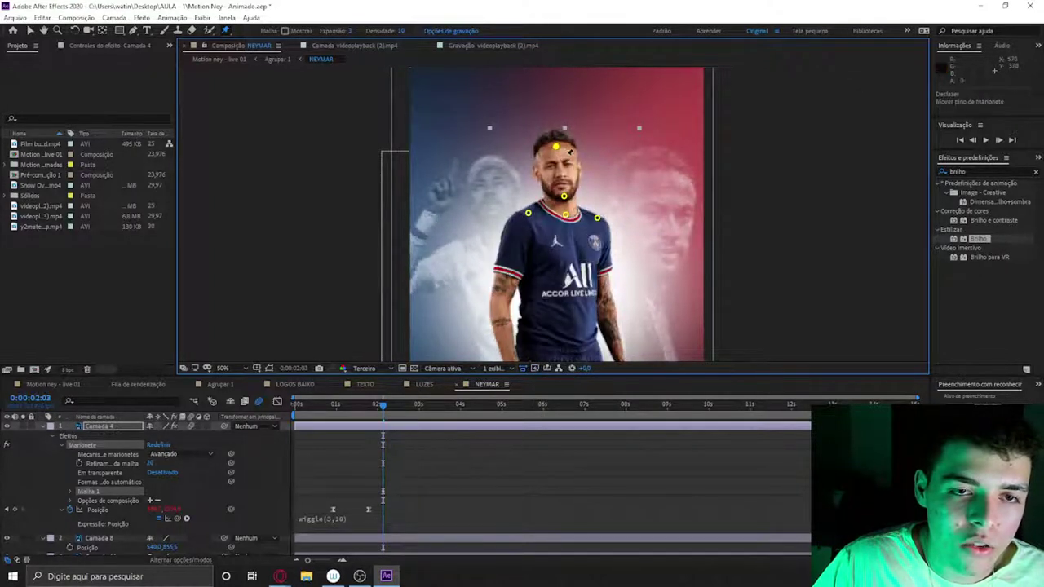
pyautogui.moveTo(388, 413)
pyautogui.mouseDown()
pyautogui.moveTo(291, 414)
pyautogui.moveTo(368, 405)
pyautogui.mouseUp()
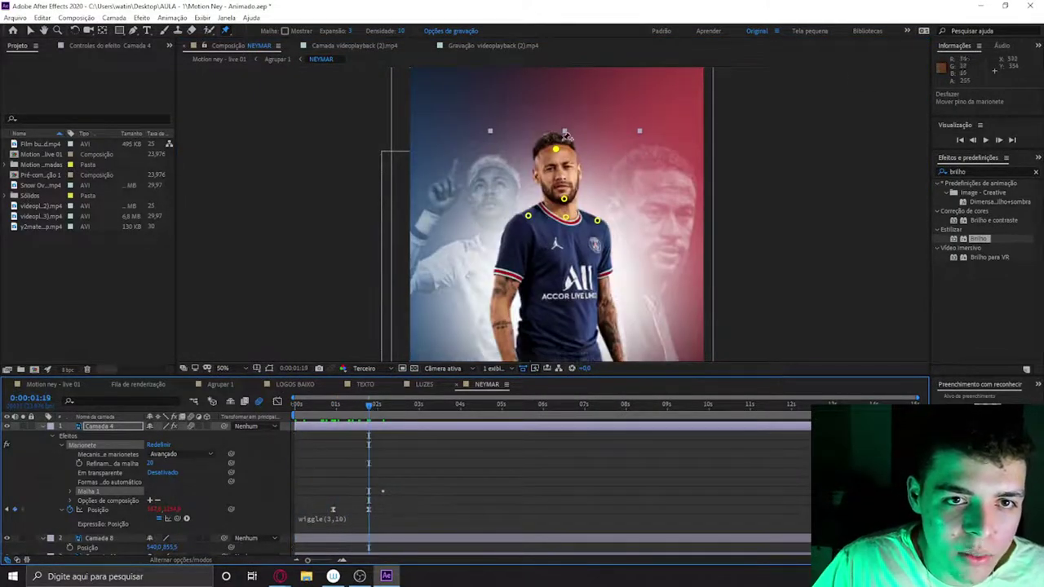
pyautogui.moveTo(557, 149); pyautogui.dragTo(561, 148)
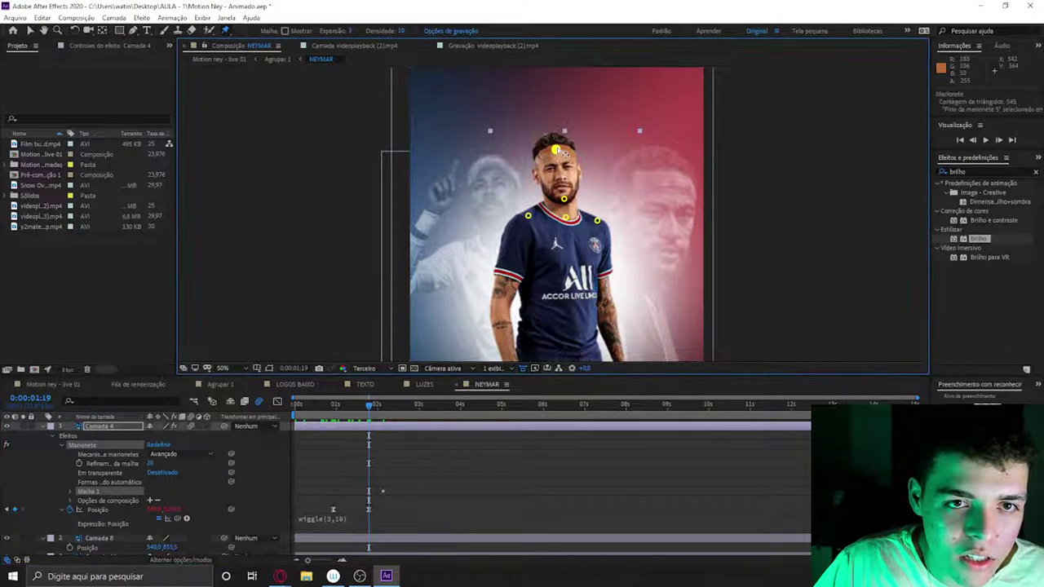
# Key head-pin poses tilting left and near 5:04, then preview the head sway
pyautogui.click(389, 405)
pyautogui.moveTo(559, 150); pyautogui.dragTo(555, 149)
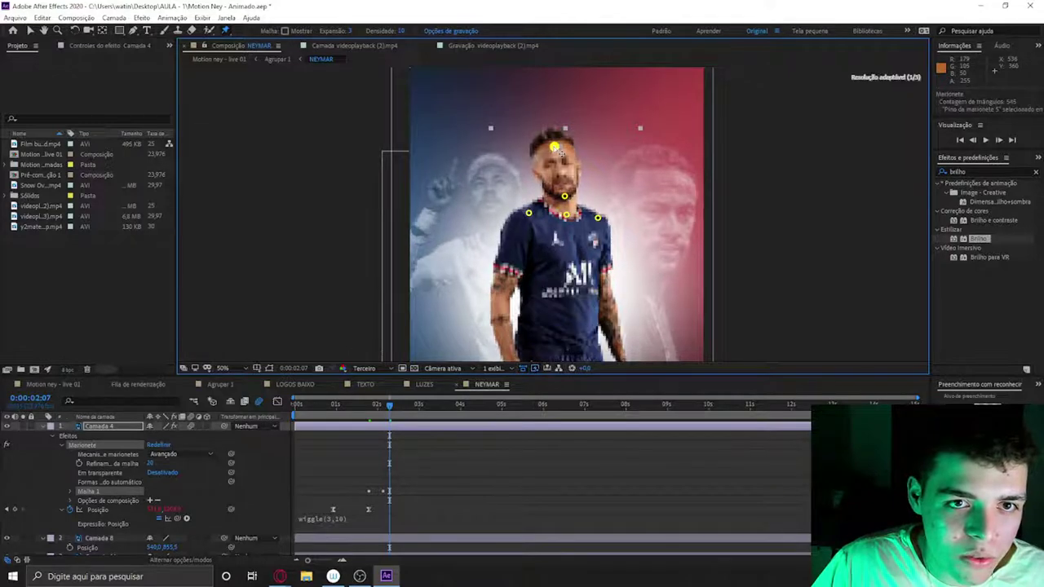
pyautogui.click(508, 405)
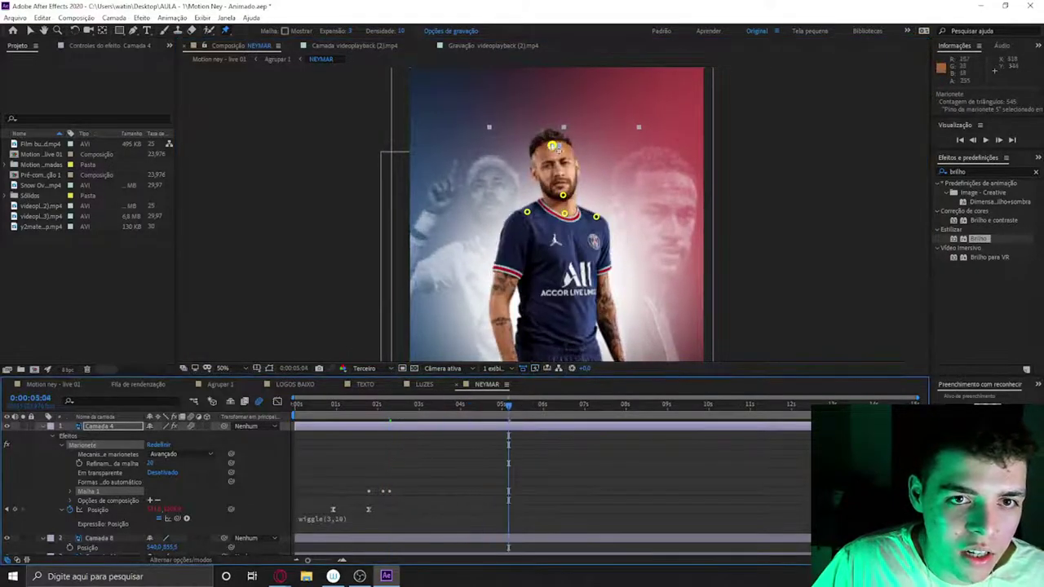
pyautogui.moveTo(560, 149); pyautogui.dragTo(558, 150)
pyautogui.click(381, 405)
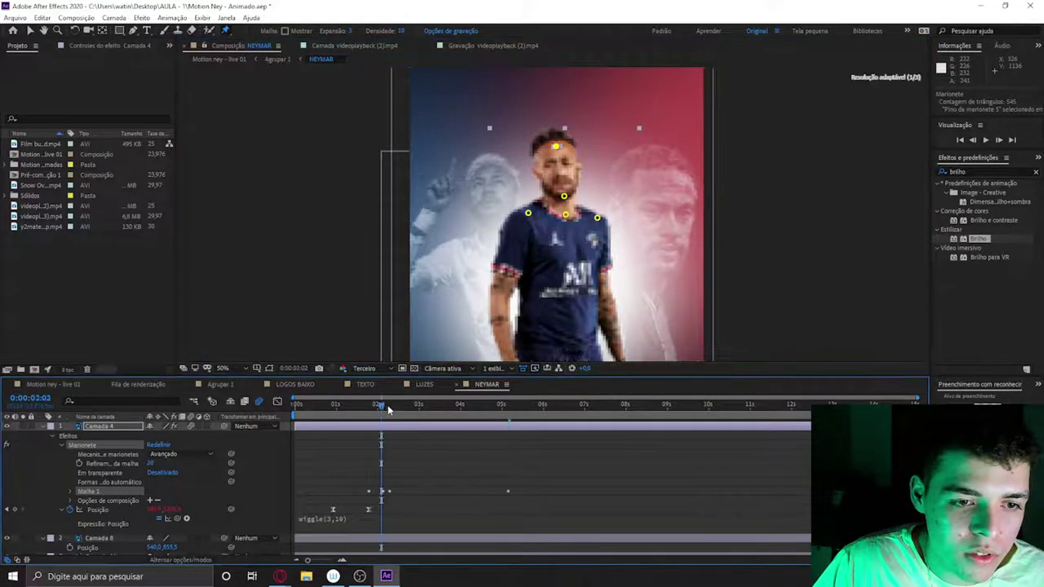
pyautogui.press('space')
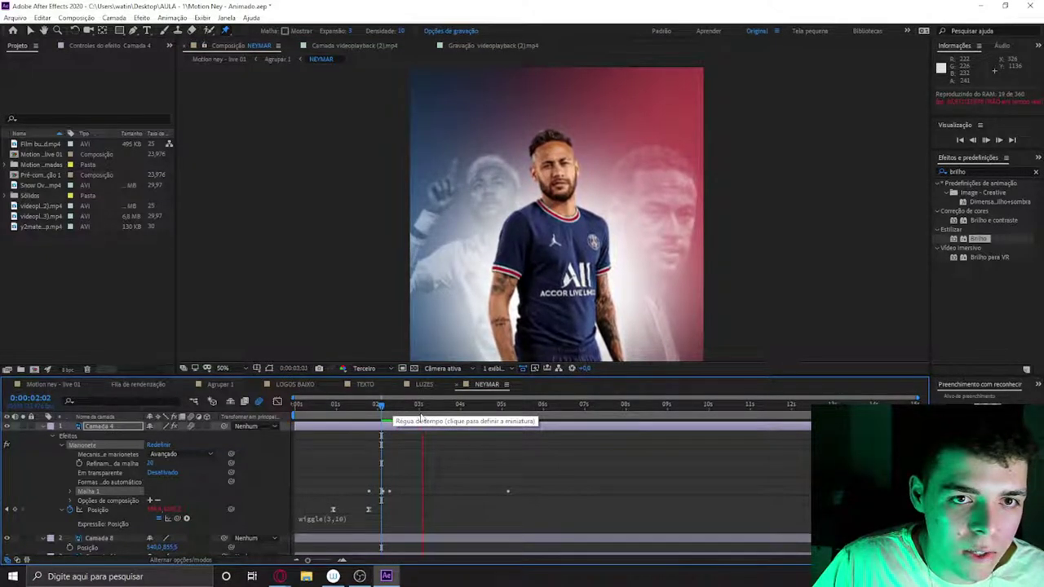
pyautogui.click(429, 406)
# Reveal the Pino 5 head keyframes with U and preview the head animation
pyautogui.press('u')
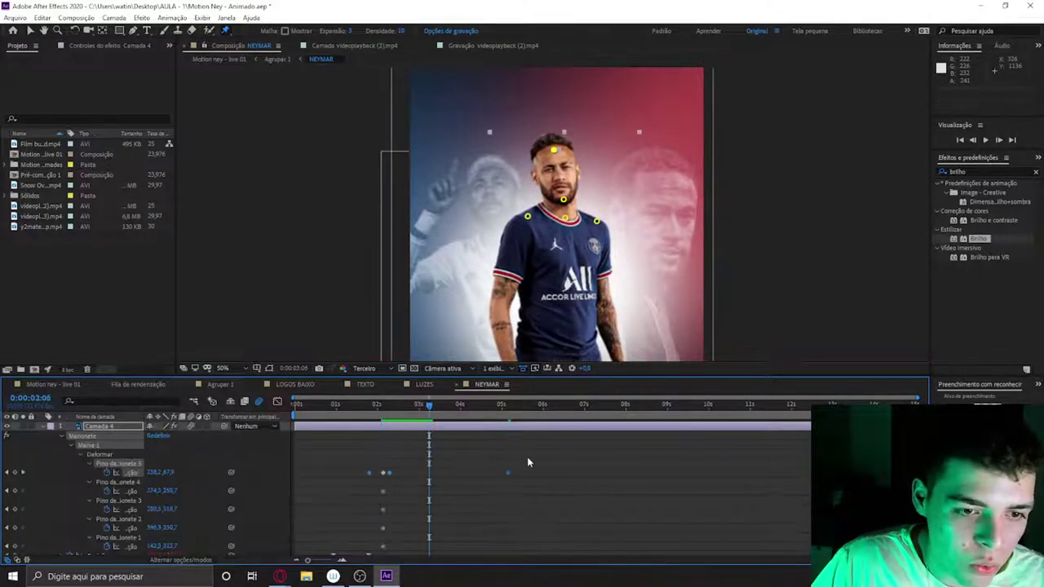
pyautogui.moveTo(527, 457)
pyautogui.mouseDown()
pyautogui.moveTo(384, 479)
pyautogui.moveTo(431, 472)
pyautogui.mouseUp()
pyautogui.click(377, 430)
pyautogui.click(365, 406)
pyautogui.press('space')
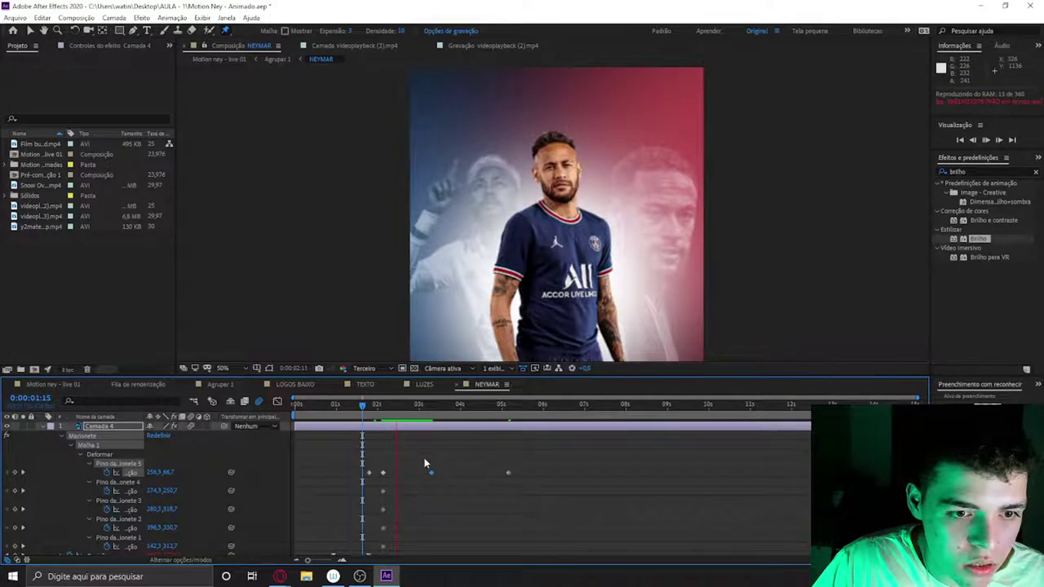
# Retime the head keyframes closer together and preview the retimed motion
pyautogui.moveTo(432, 472); pyautogui.dragTo(412, 472)
pyautogui.moveTo(509, 472); pyautogui.dragTo(439, 473)
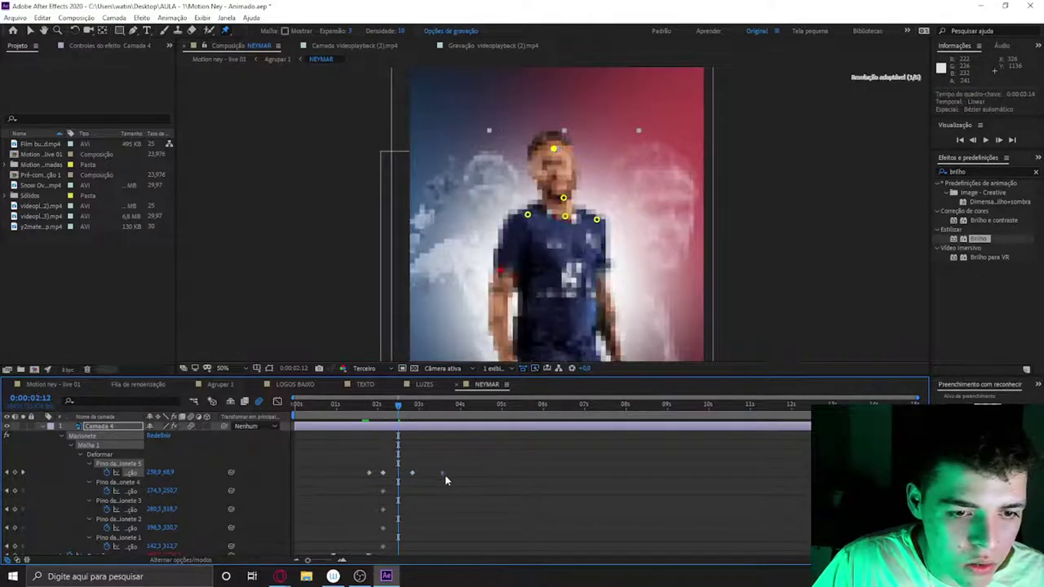
pyautogui.click(367, 406)
pyautogui.press('space')
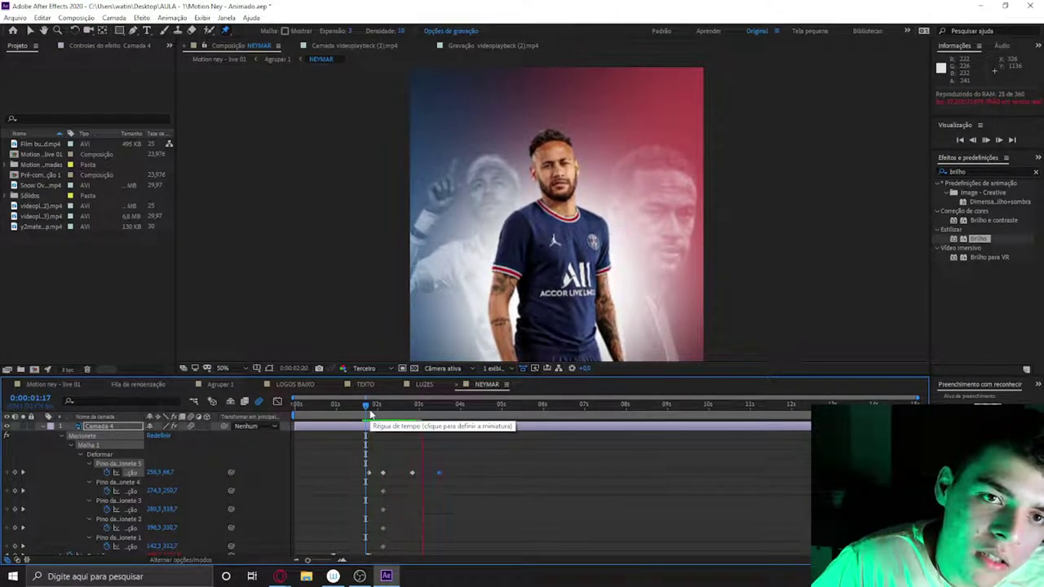
pyautogui.press('space')
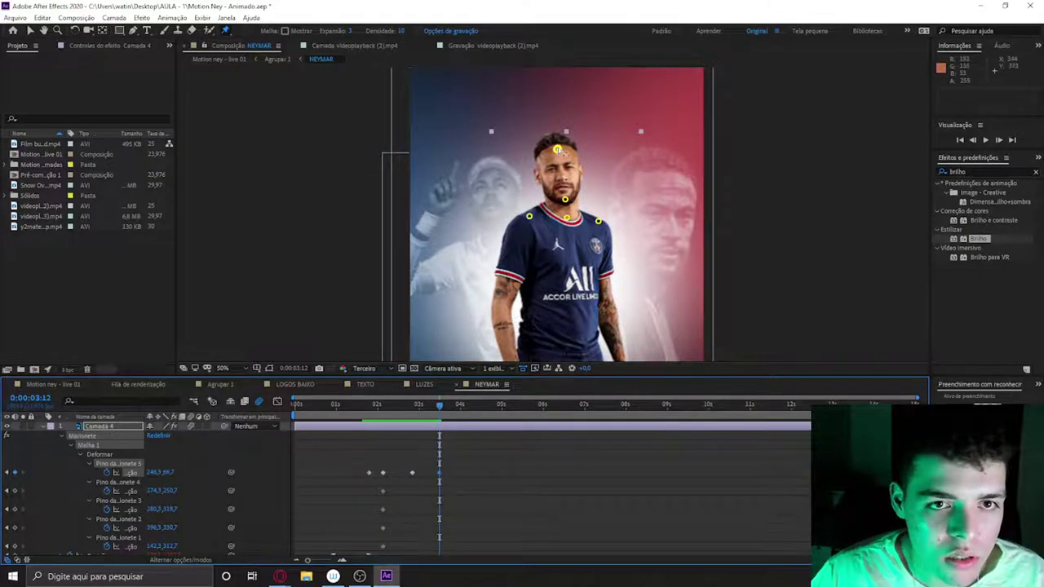
pyautogui.click(371, 406)
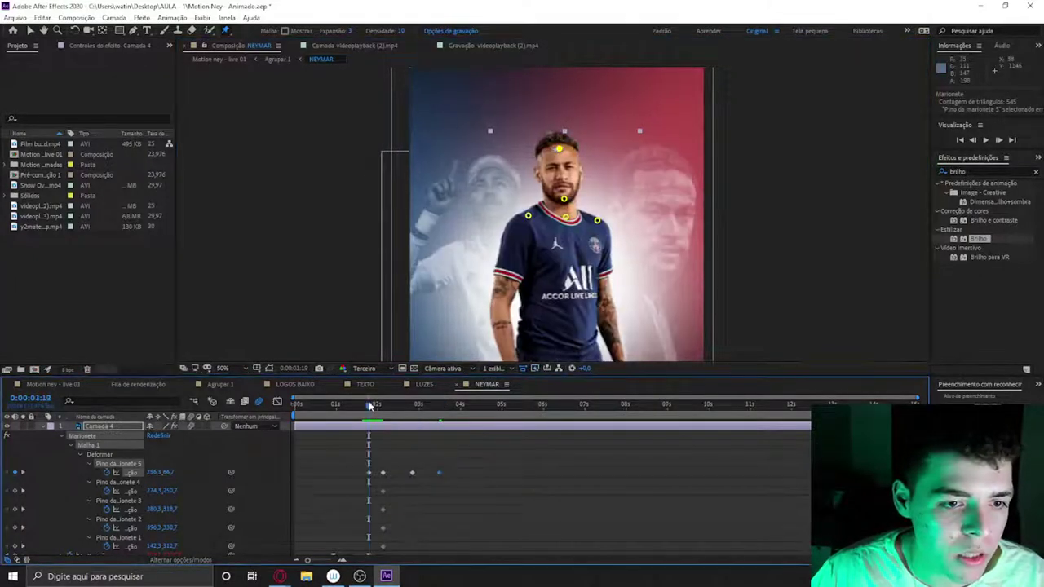
pyautogui.press('space')
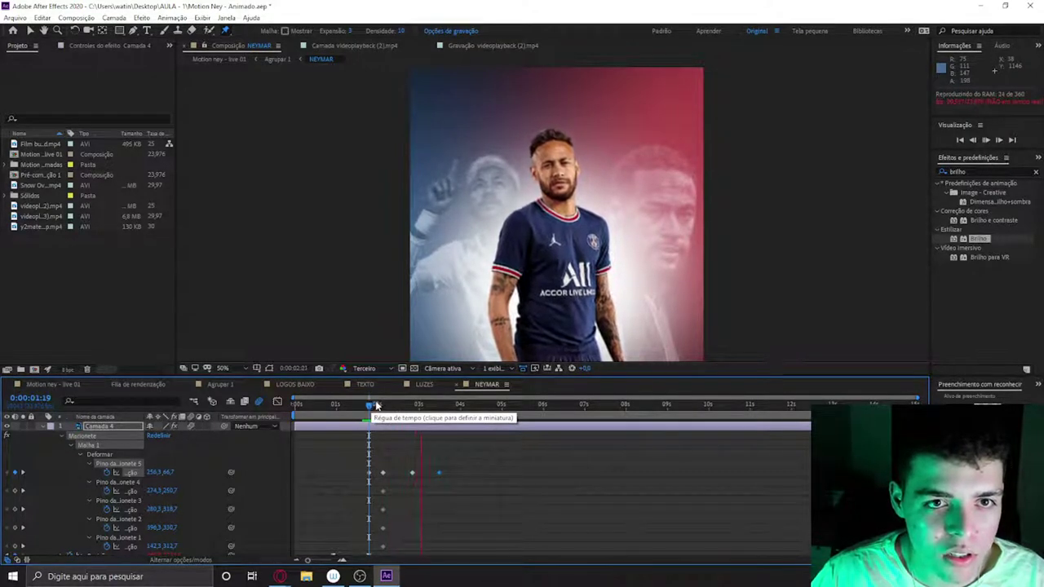
pyautogui.press('space')
# Repeat the four head pin keyframes later in the timeline and preview from the start
pyautogui.moveTo(466, 453); pyautogui.dragTo(362, 486)
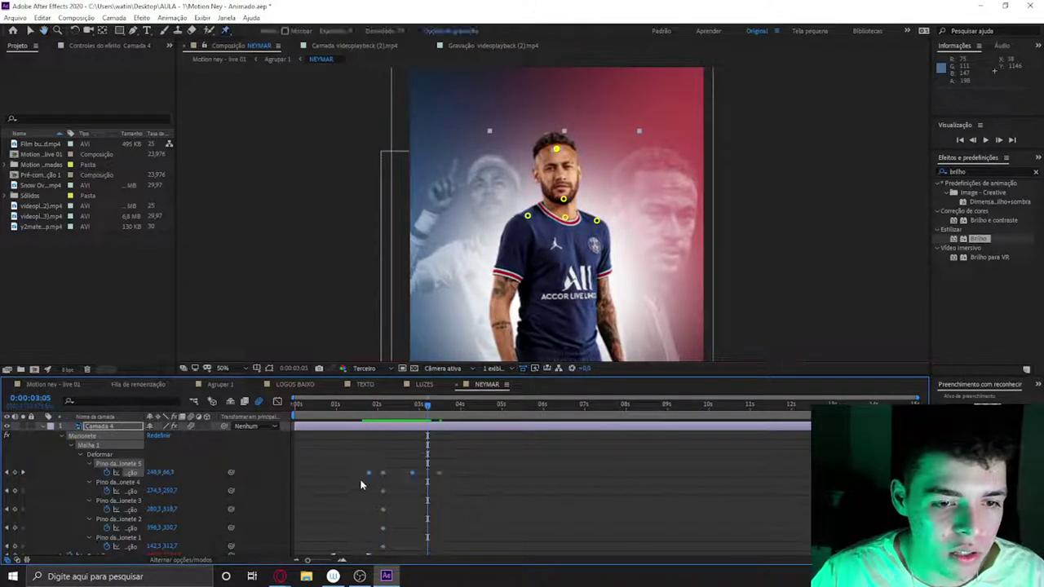
pyautogui.moveTo(427, 405)
pyautogui.mouseDown()
pyautogui.moveTo(799, 410)
pyautogui.moveTo(465, 405)
pyautogui.mouseUp()
pyautogui.hotkey('ctrl', 'v')
pyautogui.hotkey('ctrl', 'v')
pyautogui.hotkey('ctrl', 'v')
pyautogui.hotkey('ctrl', 'v')
pyautogui.hotkey('ctrl', 'v')
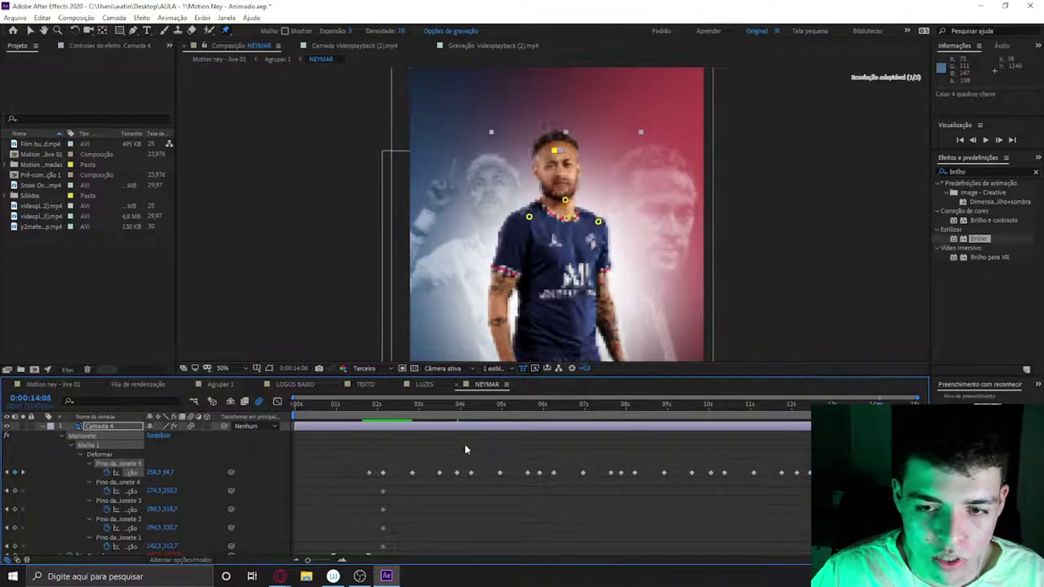
pyautogui.press('space')
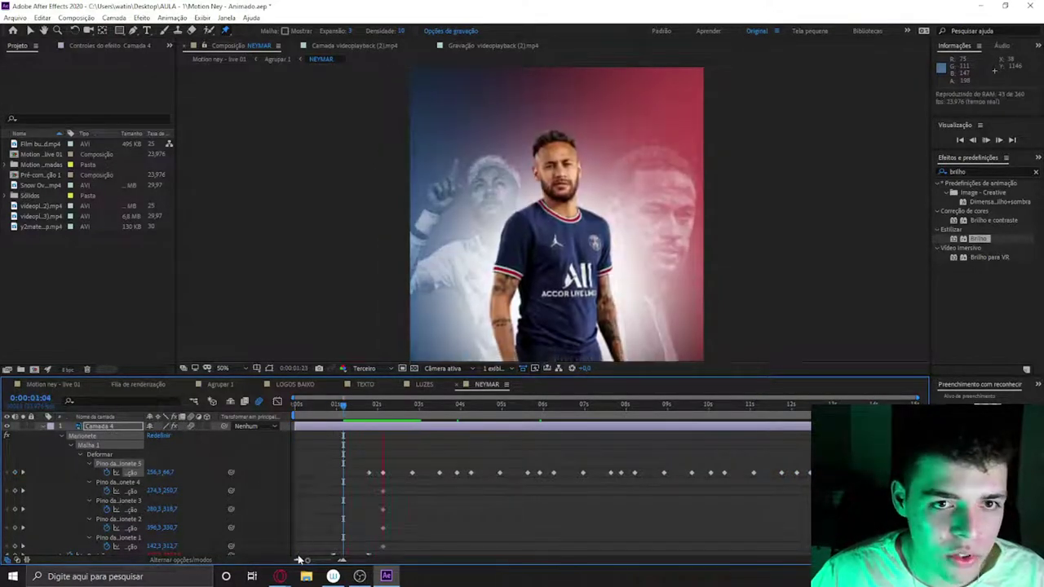
# Select all head pin keyframes, preview from about 1 second, and return to Motion ney - live 01
pyautogui.moveTo(342, 457)
pyautogui.mouseDown()
pyautogui.moveTo(812, 467)
pyautogui.moveTo(811, 480)
pyautogui.mouseUp()
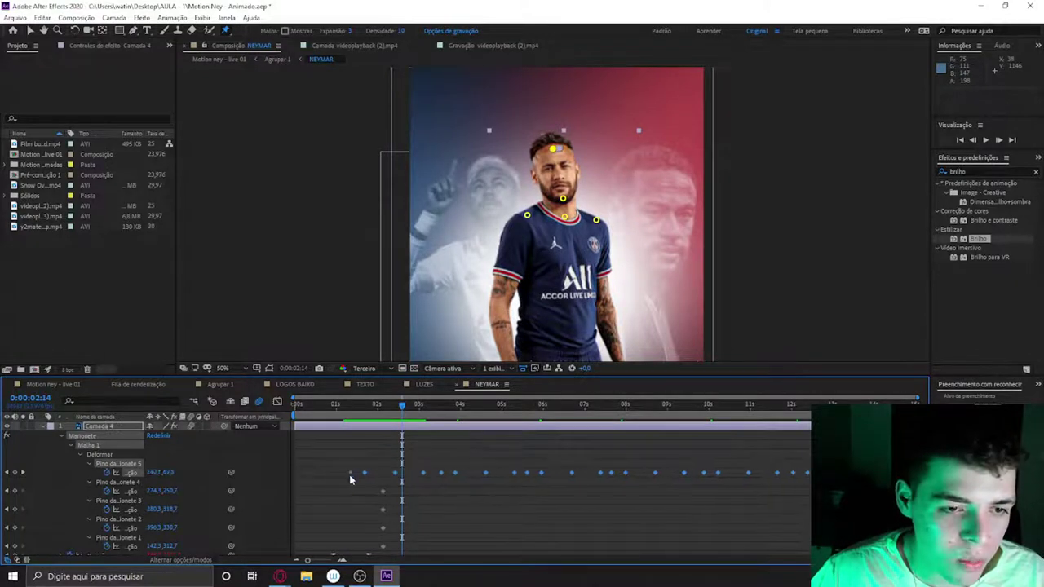
pyautogui.click(341, 412)
pyautogui.press('space')
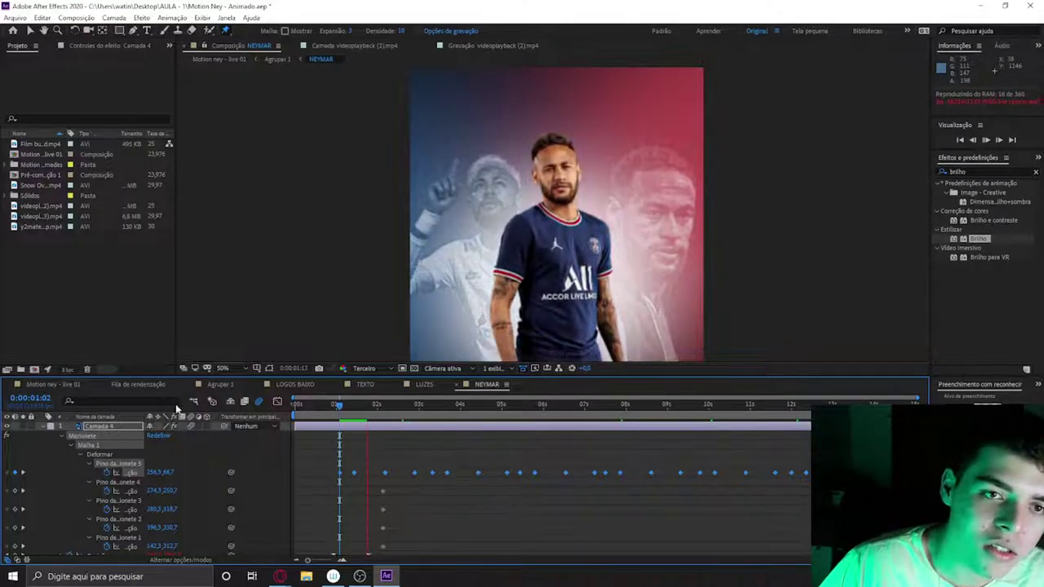
pyautogui.press('space')
pyautogui.click(53, 384)
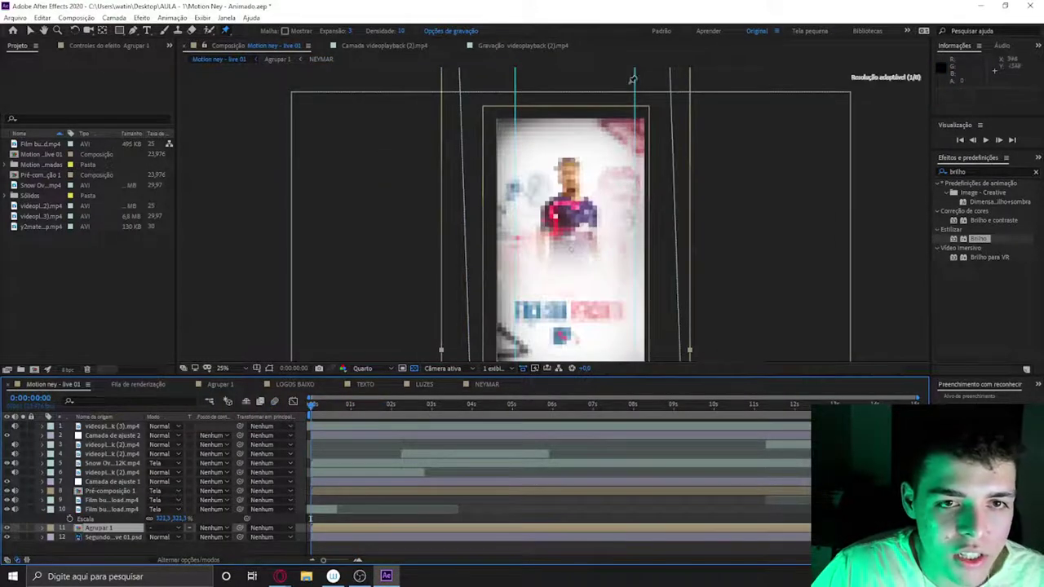
pyautogui.press('space')
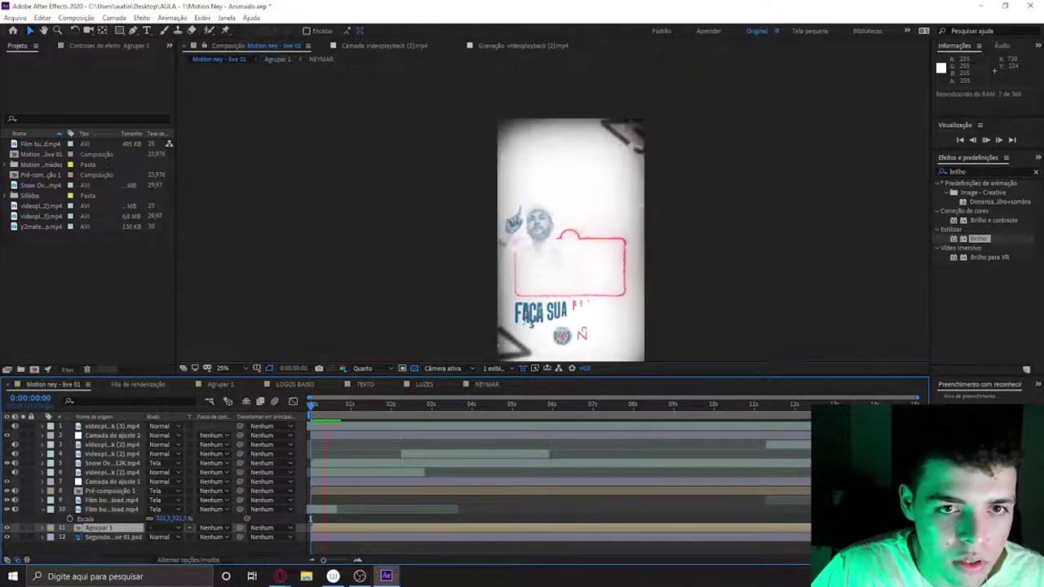
pyautogui.click(307, 403)
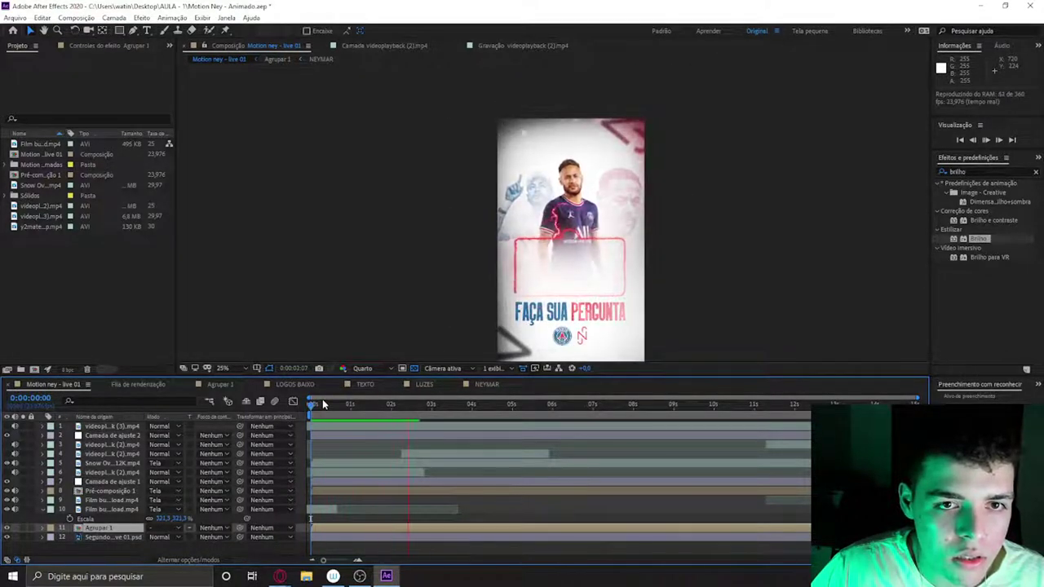
pyautogui.scroll(2, 598, 155)
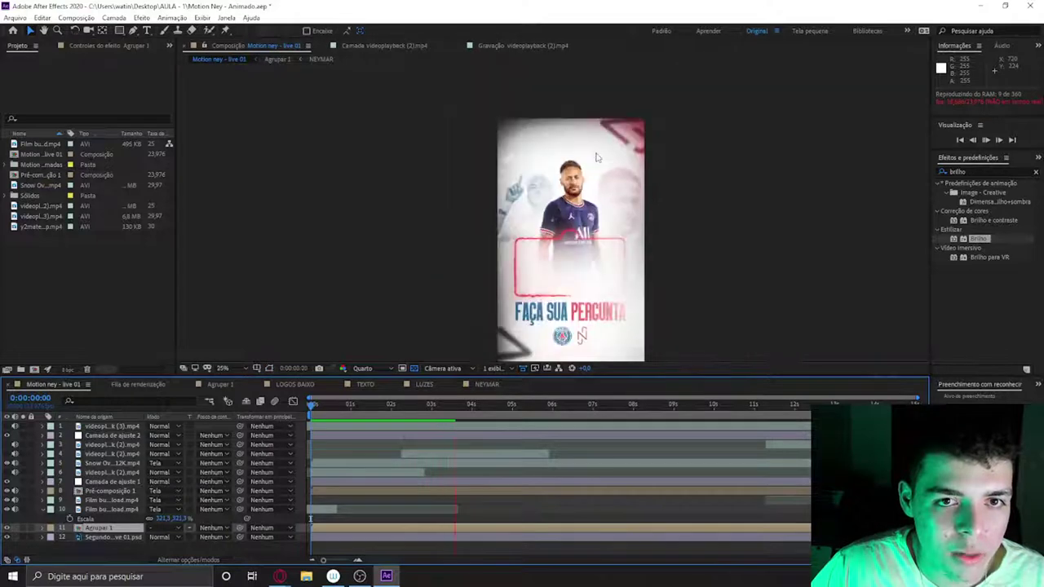
pyautogui.press('space')
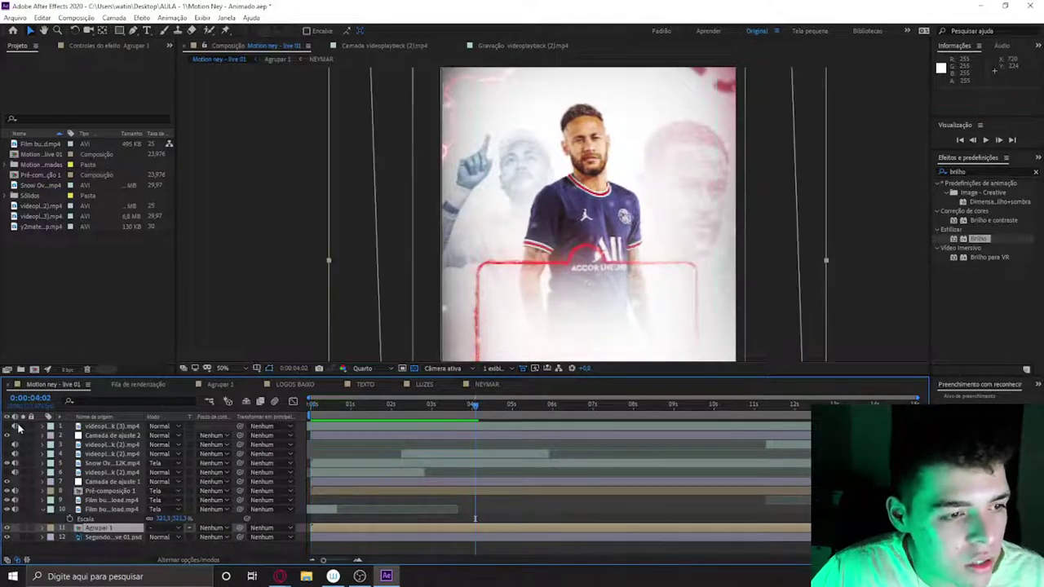
pyautogui.press('space')
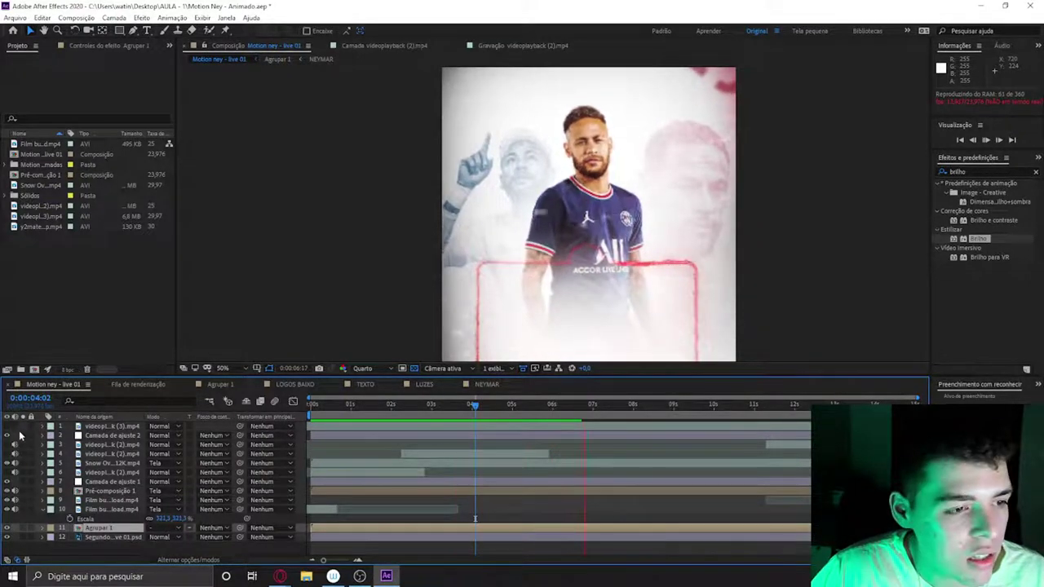
pyautogui.click(334, 407)
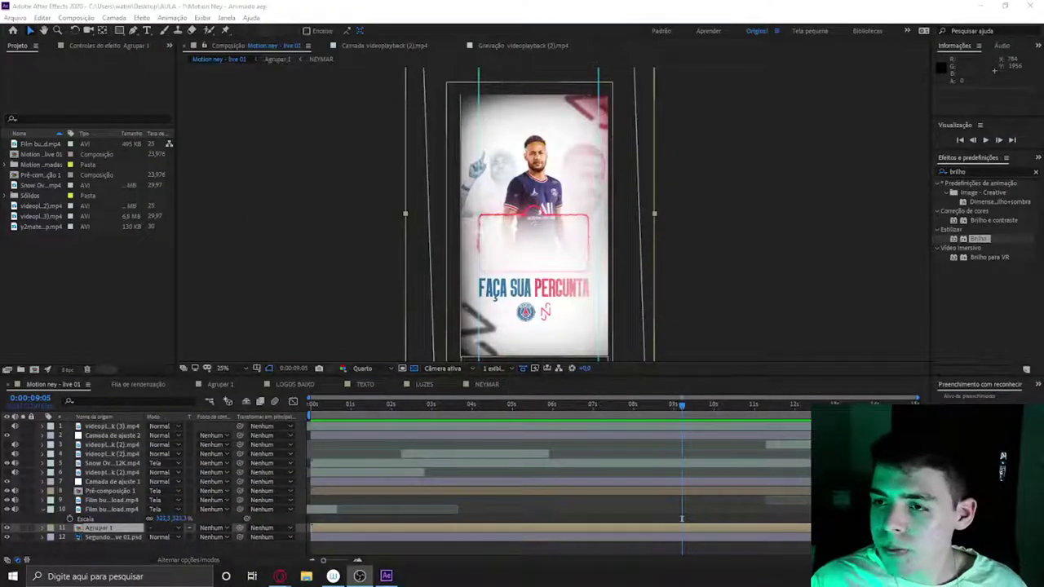
pyautogui.click(18, 430)
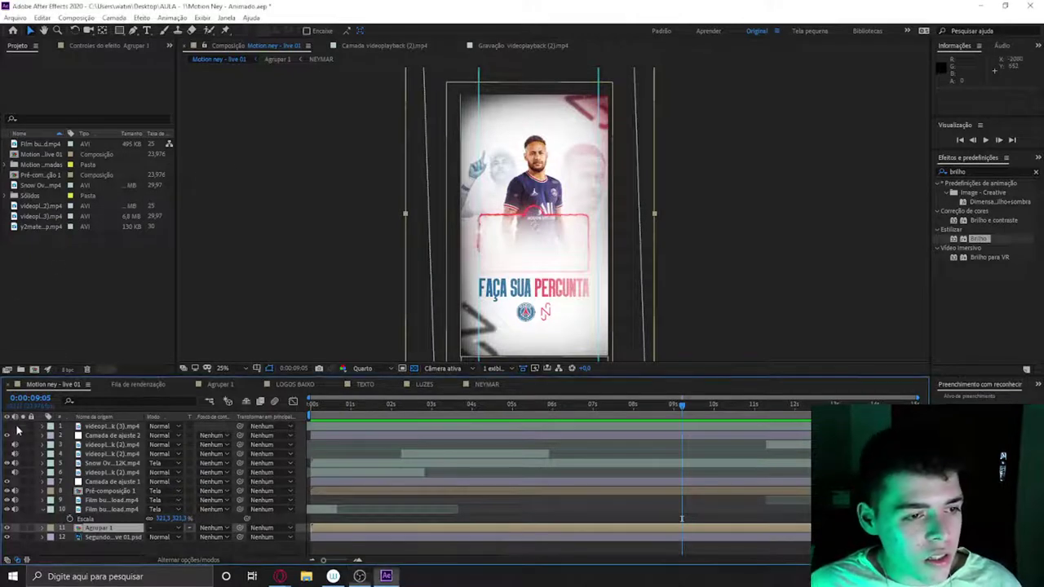
pyautogui.press('Home')
pyautogui.press('space')
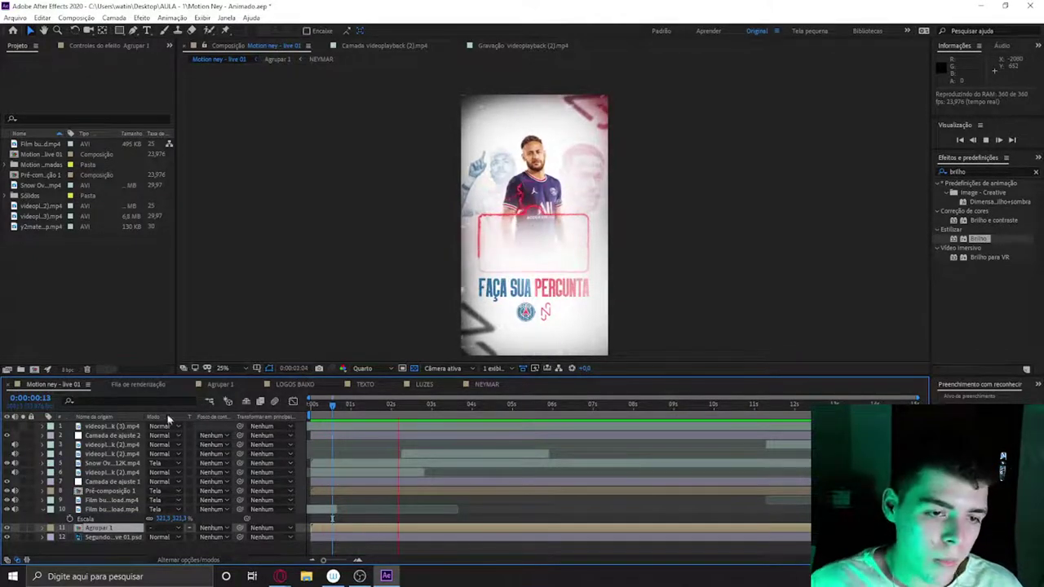
pyautogui.press('space')
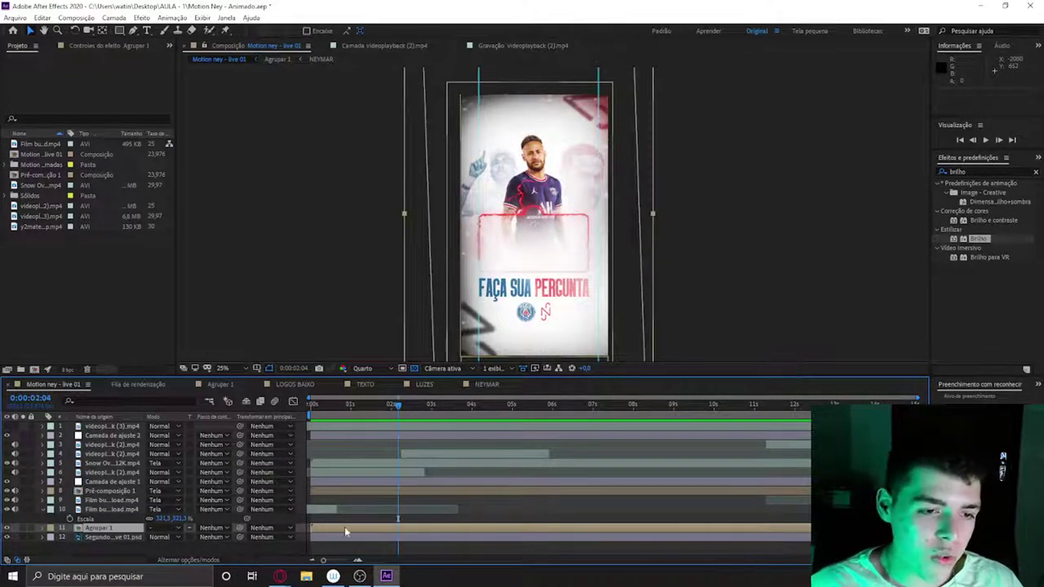
# Open the Agrupar 1 precomp and then its LOGOS BAIXO precomp
pyautogui.doubleClick(345, 527)
pyautogui.scroll(3, 115, 522)
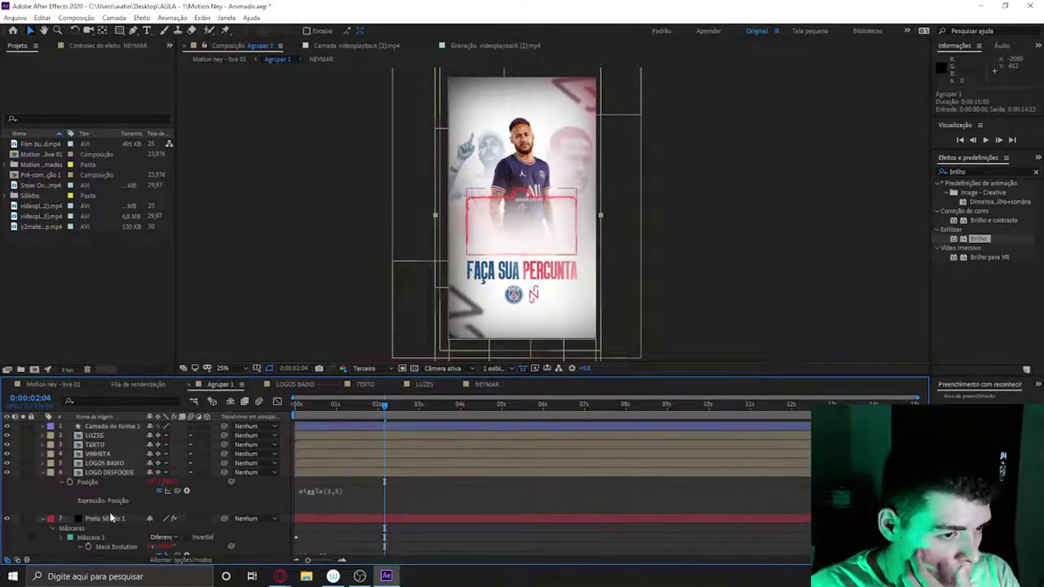
pyautogui.click(115, 464)
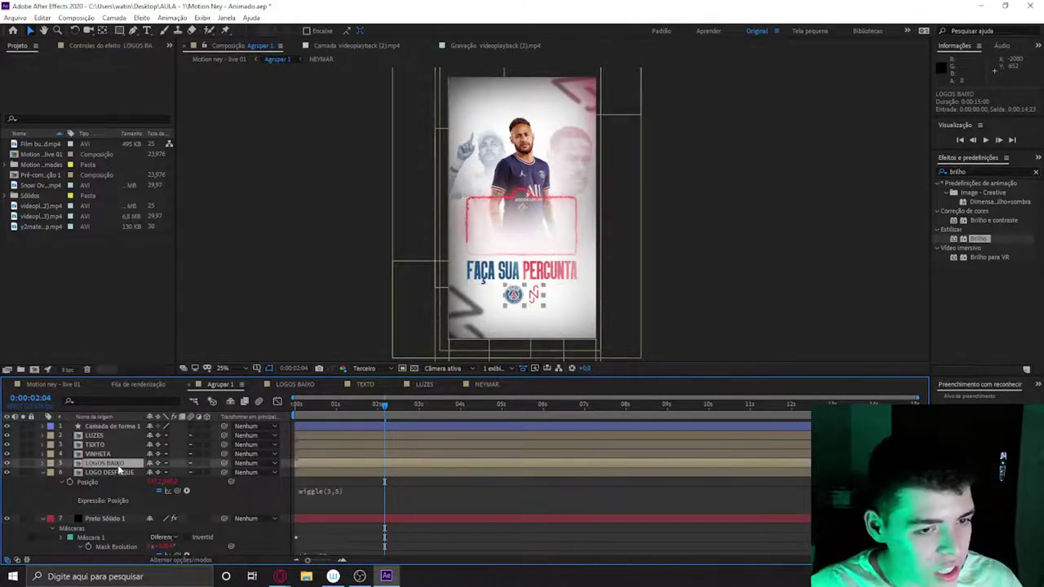
pyautogui.click(123, 474)
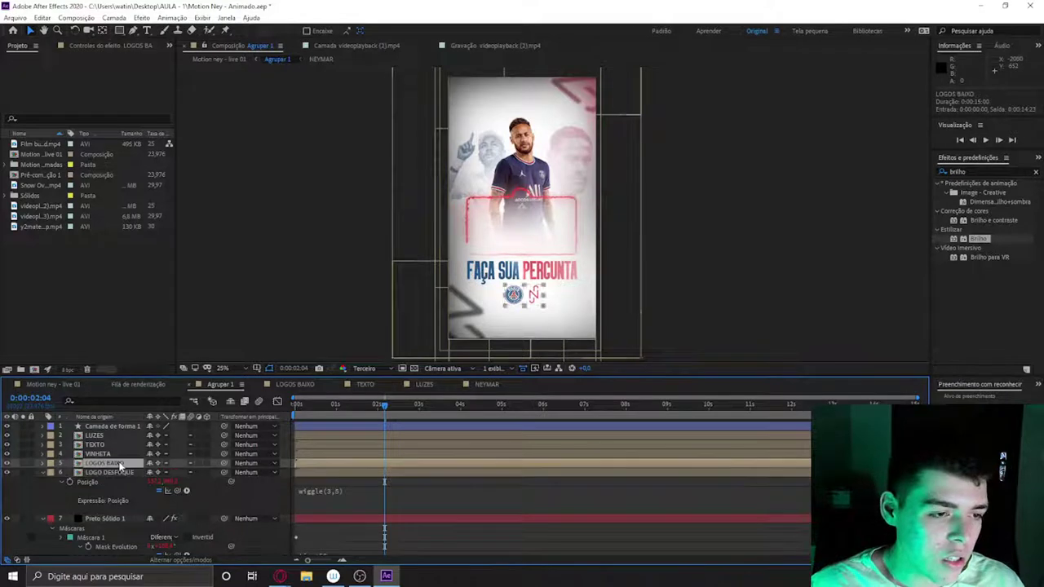
pyautogui.doubleClick(106, 464)
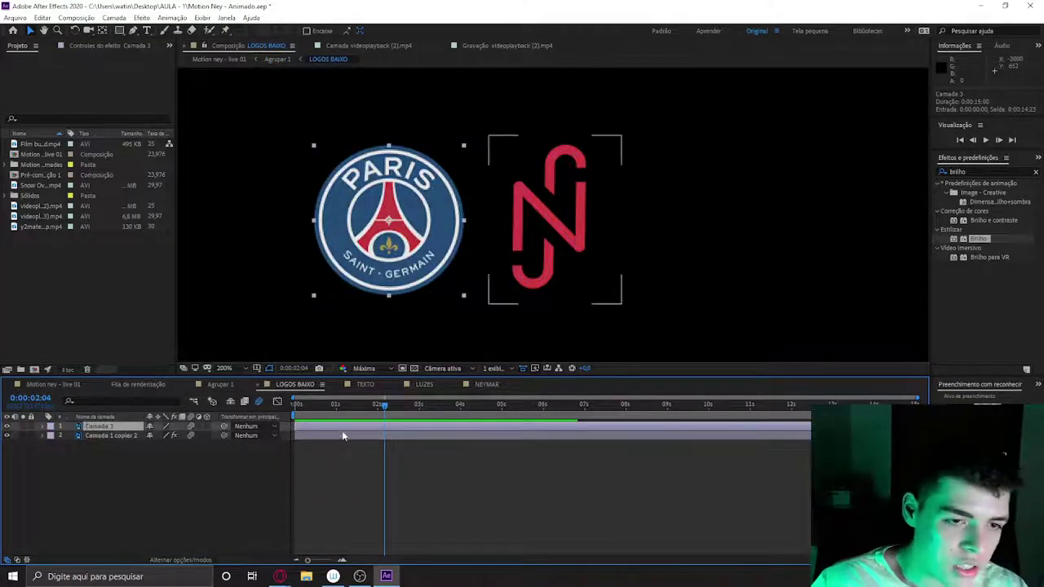
# Shift the NJ logo's two Início keyframes later in time and preview the retimed draw-on
pyautogui.click(341, 436)
pyautogui.press('u')
pyautogui.moveTo(246, 475); pyautogui.dragTo(249, 473)
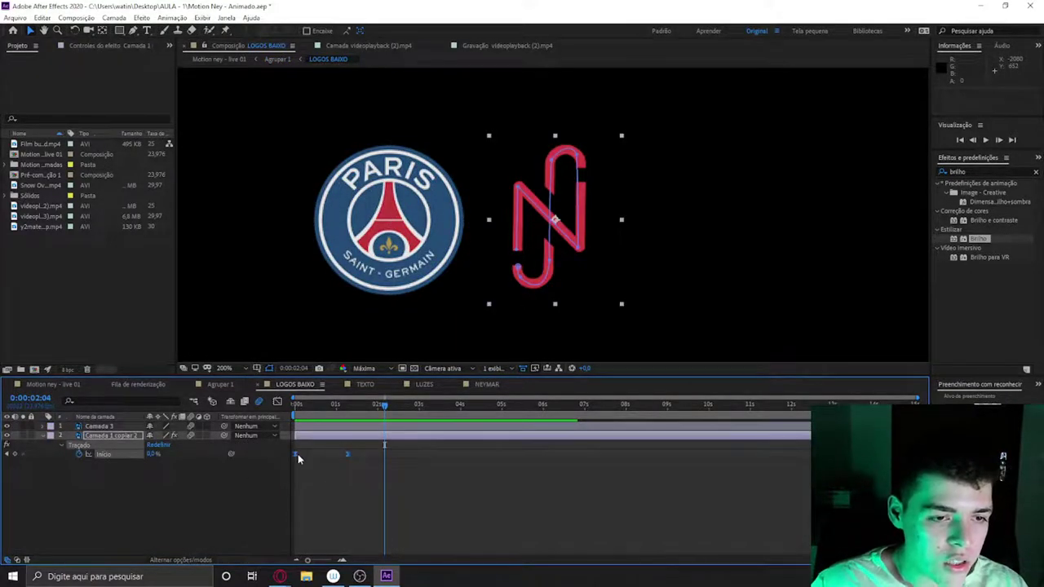
pyautogui.moveTo(319, 454); pyautogui.dragTo(333, 455)
pyautogui.press('space')
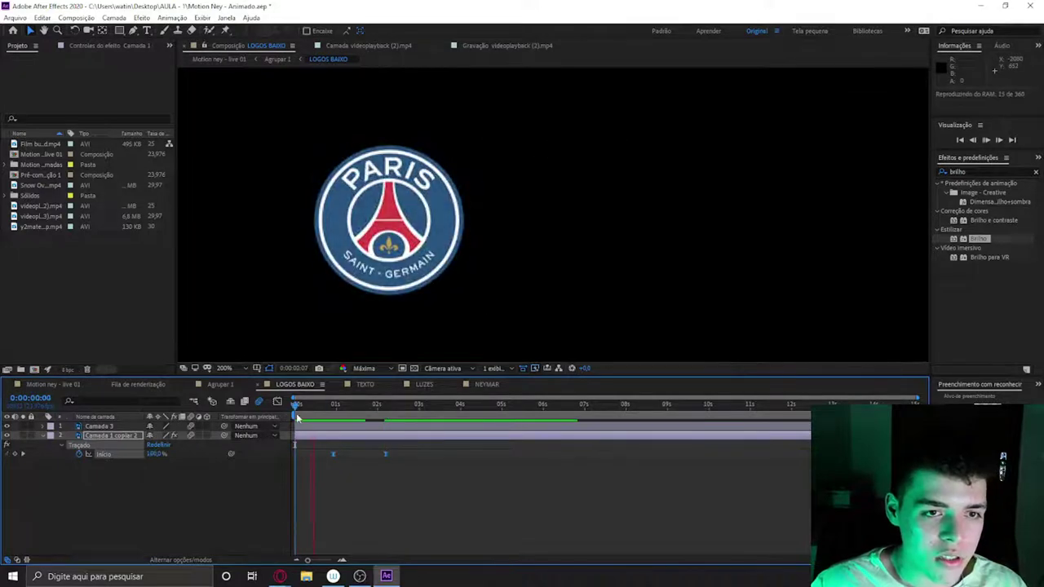
pyautogui.press('space')
# Preview the full story in Motion ney - live 01, then scrub back near the start
pyautogui.click(54, 385)
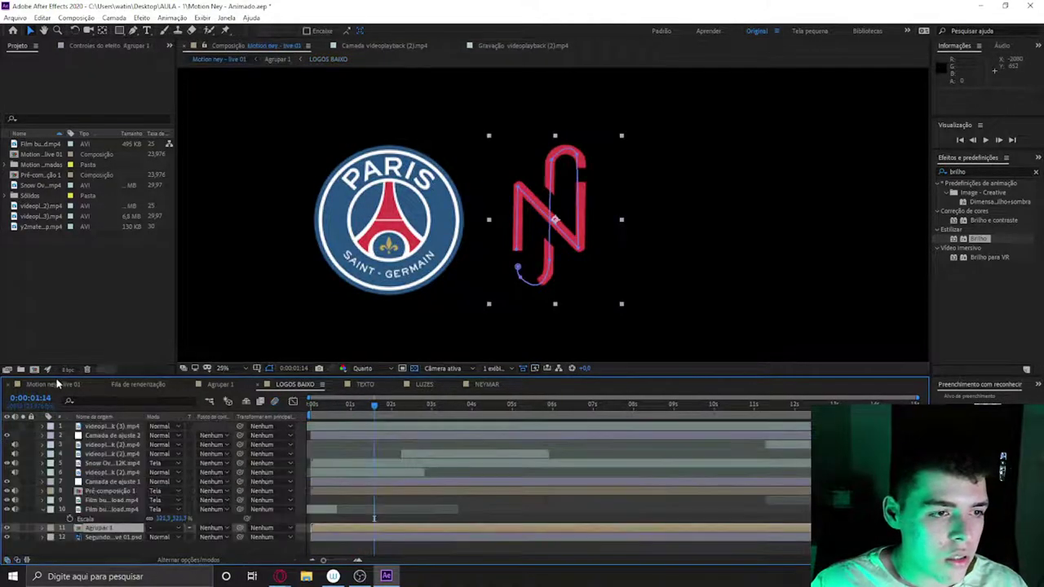
pyautogui.press('space')
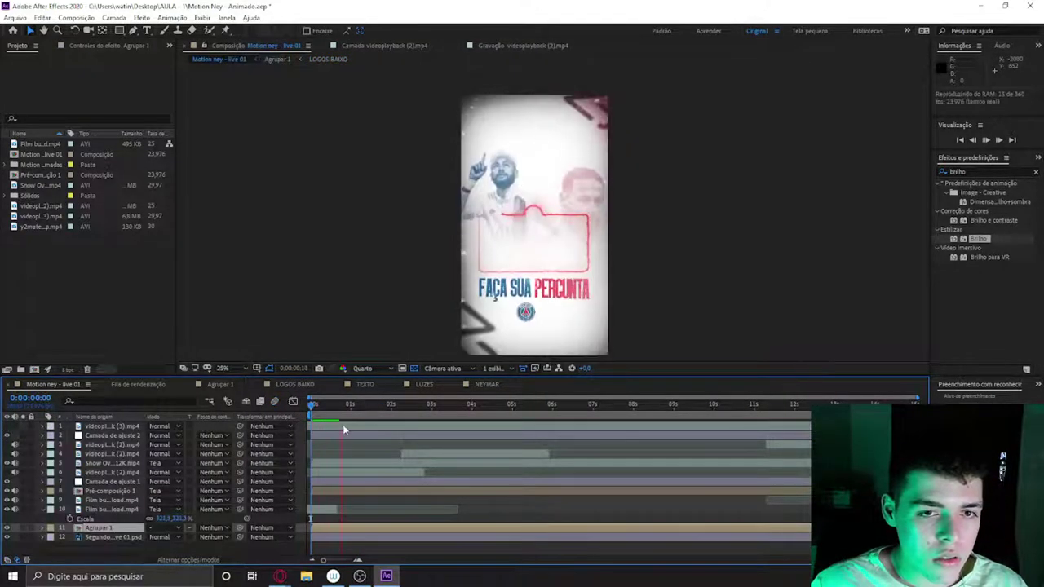
pyautogui.press('space')
pyautogui.press('space')
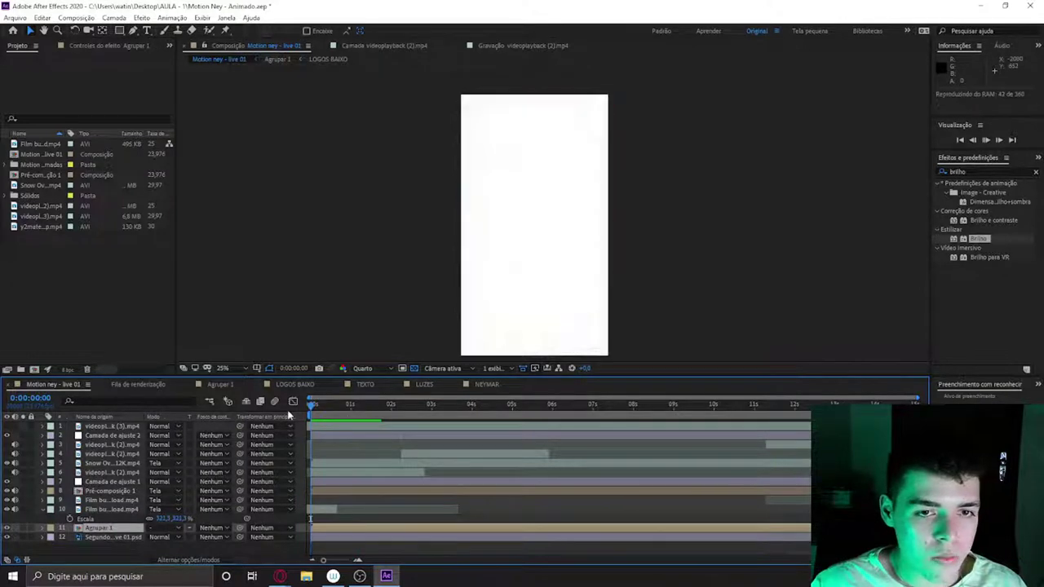
pyautogui.press('space')
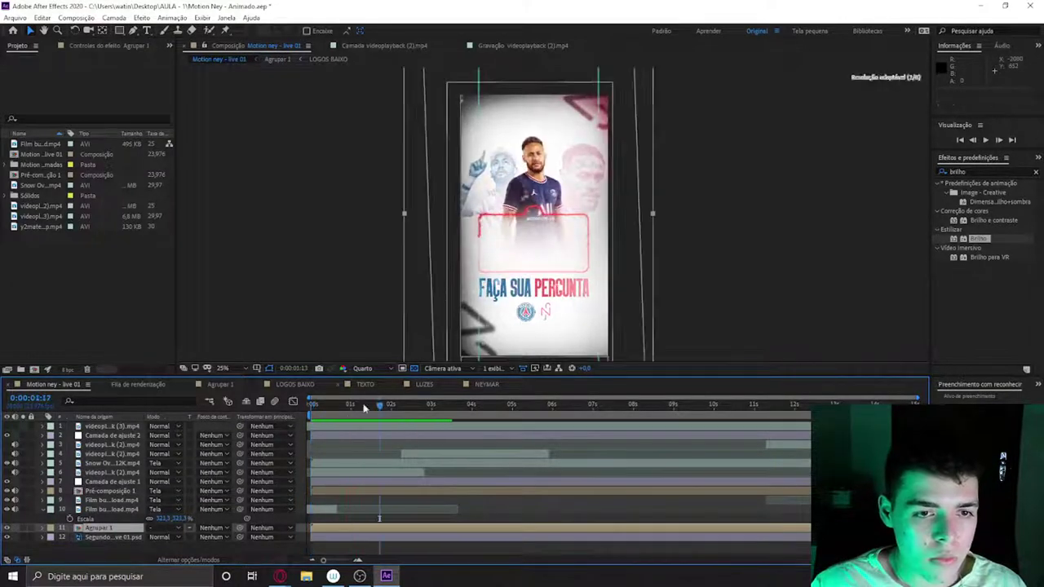
pyautogui.moveTo(340, 406); pyautogui.dragTo(321, 408)
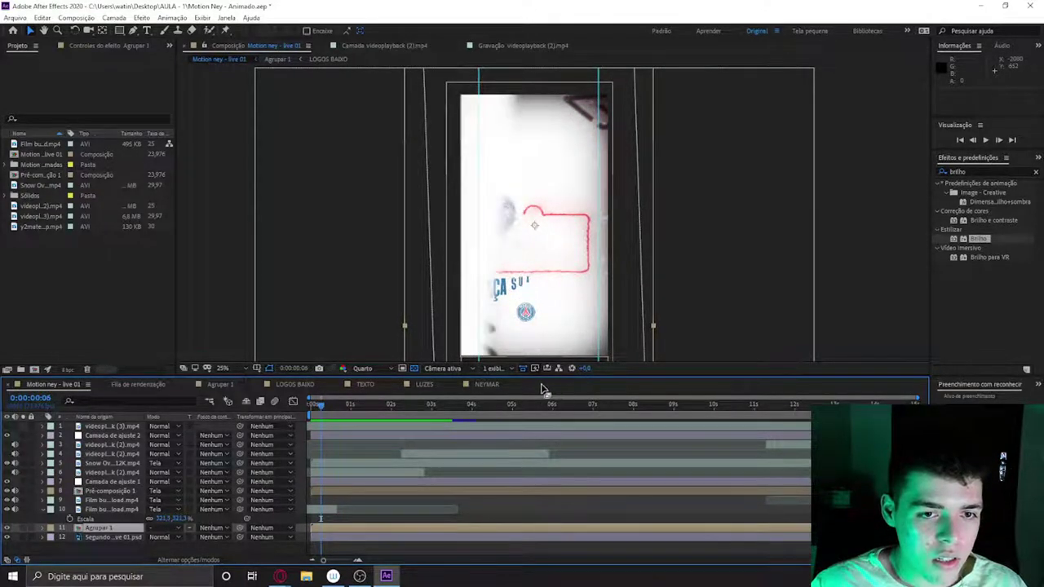
# Check the NEYMAR, TEXTO and LOGOS BAIXO compositions, preview the logos, then preview the main story
pyautogui.click(488, 384)
pyautogui.click(422, 384)
pyautogui.click(365, 385)
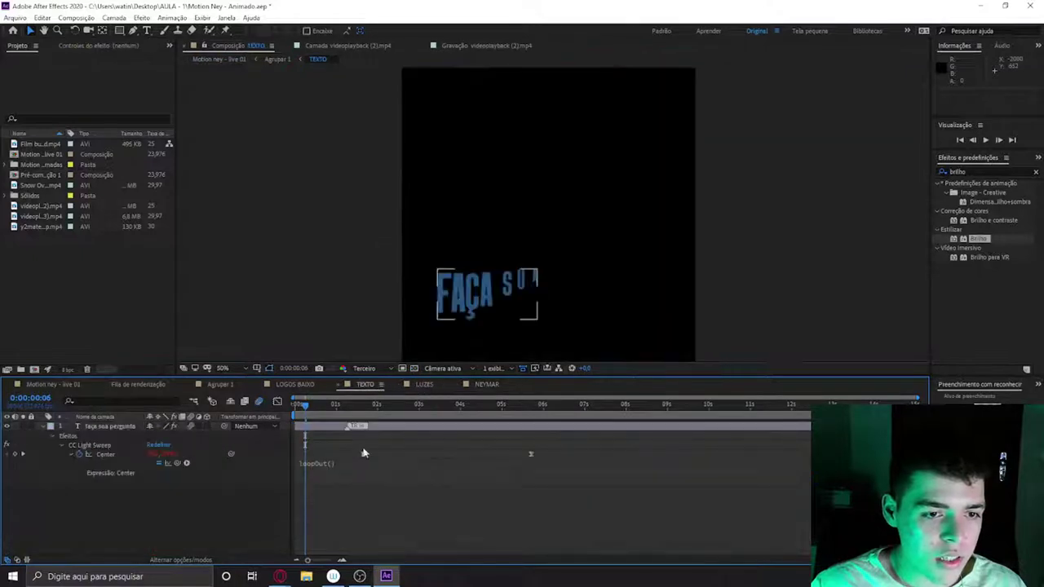
pyautogui.click(295, 384)
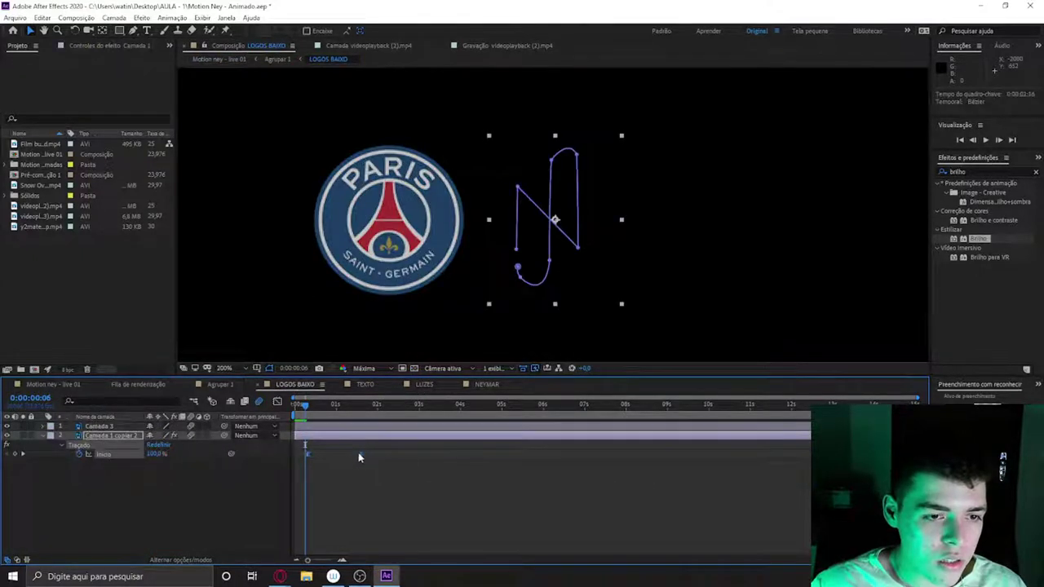
pyautogui.press('space')
pyautogui.press('space')
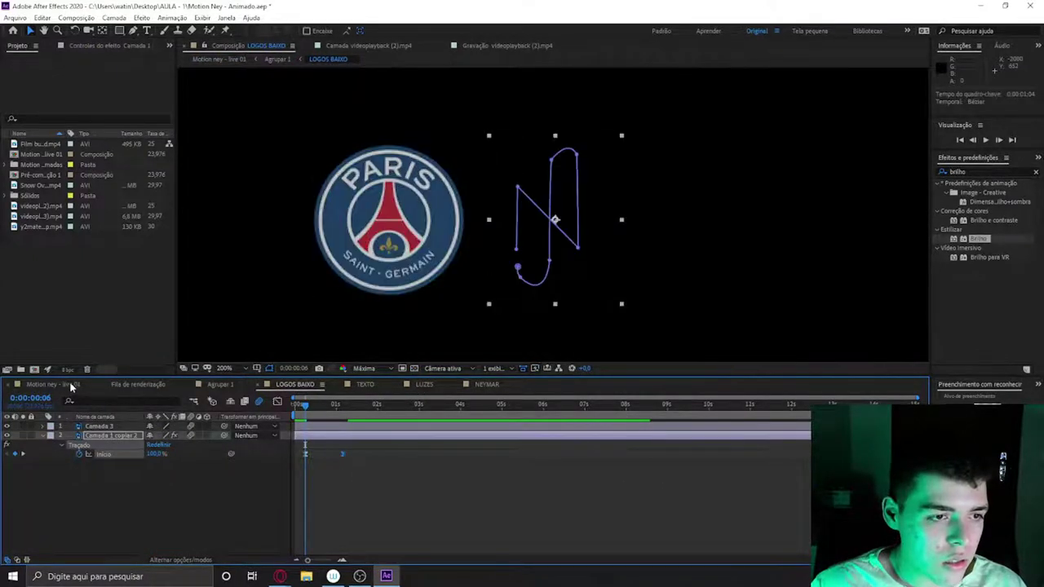
pyautogui.click(51, 384)
pyautogui.press('space')
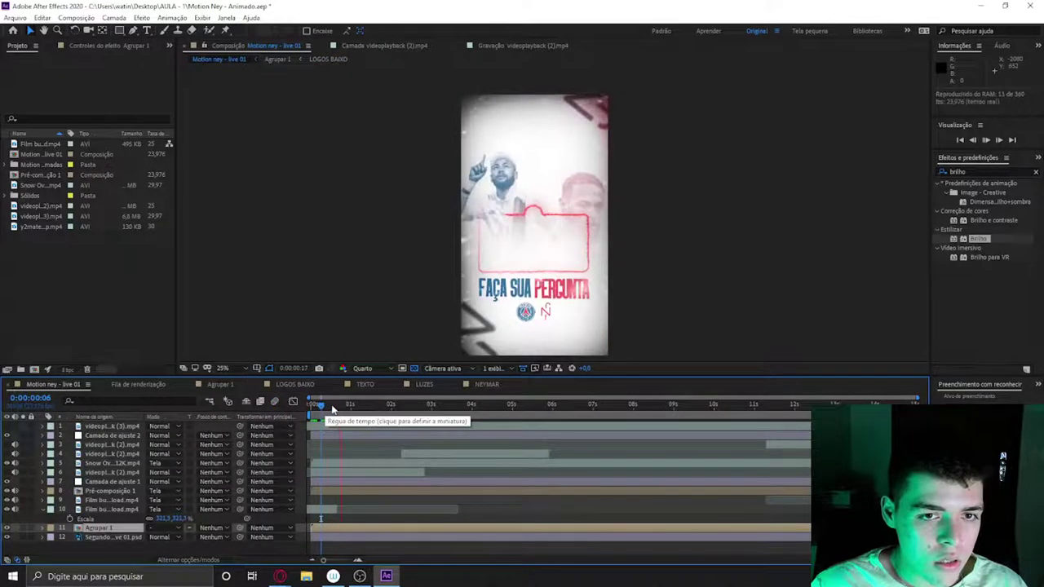